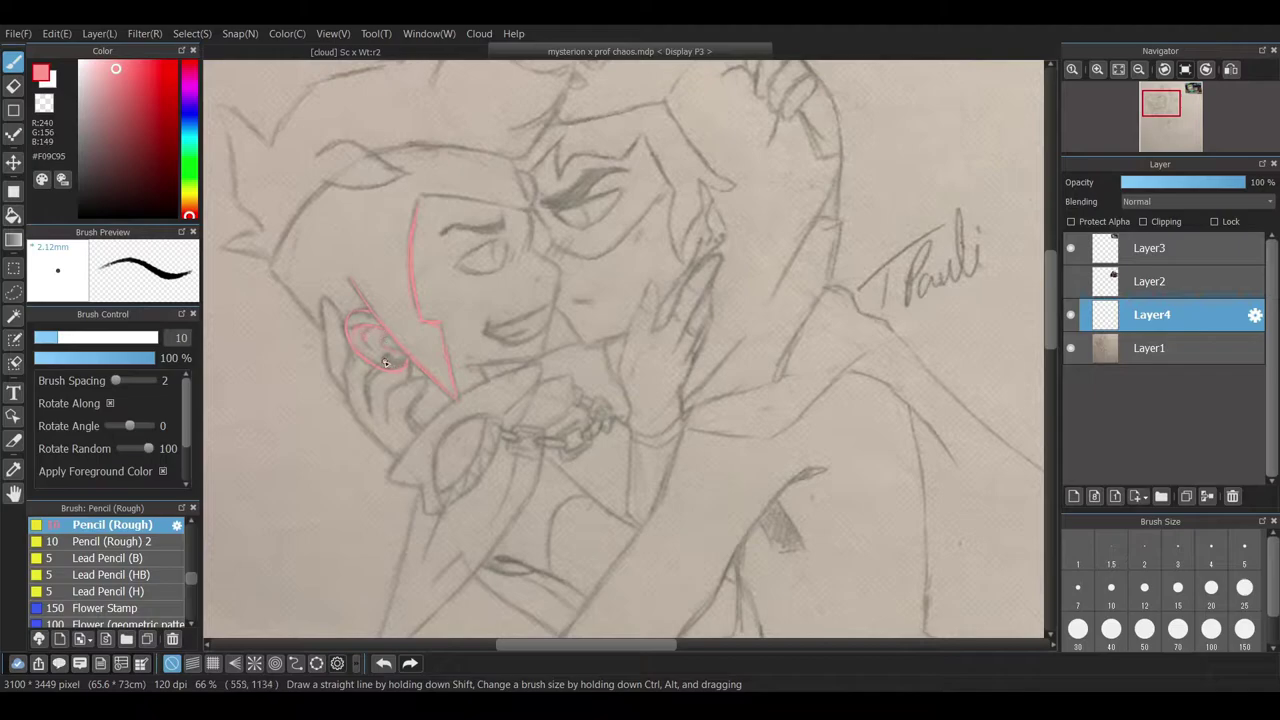
- Trace the left character's ear, the fingers cupping it and the back of the head in pink pencil on Layer4
{"action": "key", "text": "e"}
{"action": "key", "text": "b"}
{"action": "key", "text": "e"}
{"action": "mouse_move", "coordinate": [403, 369]}
{"action": "left_mouse_down"}
{"action": "mouse_move", "coordinate": [417, 374]}
{"action": "mouse_move", "coordinate": [360, 412]}
{"action": "left_mouse_up"}
{"action": "key", "text": "b"}
{"action": "left_click_drag", "start_coordinate": [345, 325], "coordinate": [390, 370]}
{"action": "left_click_drag", "start_coordinate": [320, 300], "coordinate": [278, 282]}
{"action": "left_click_drag", "start_coordinate": [333, 183], "coordinate": [271, 265]}
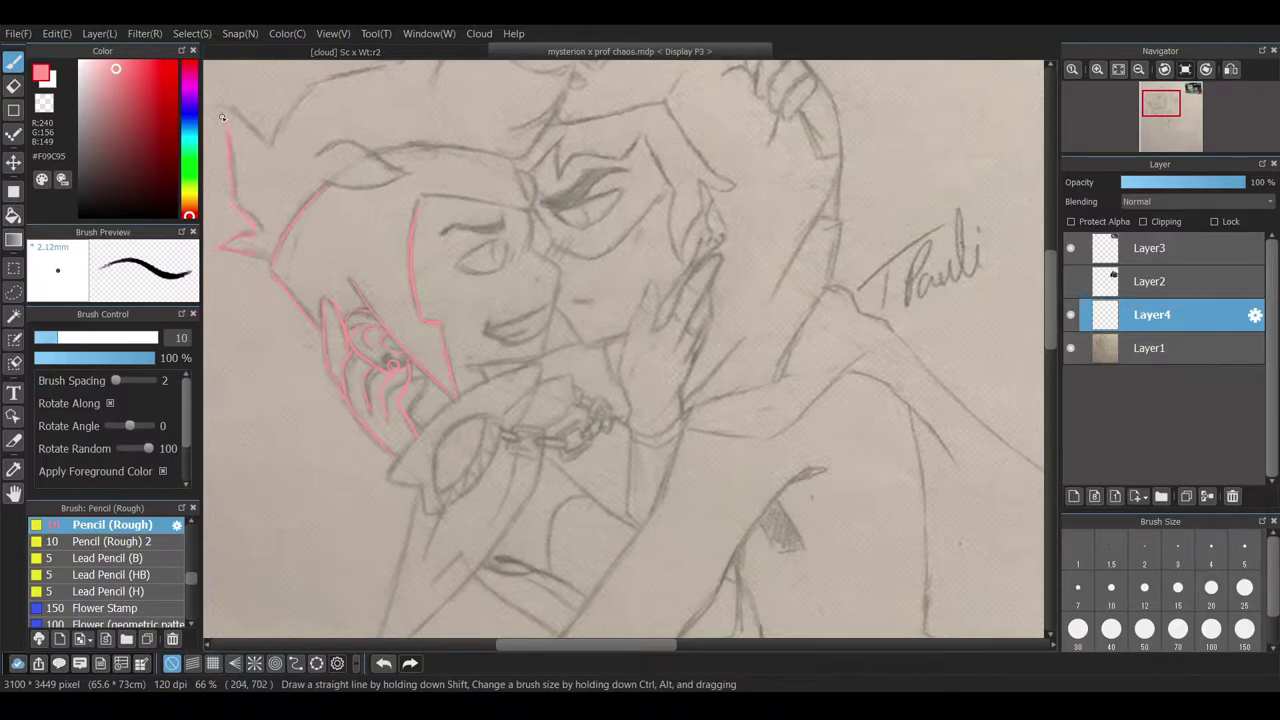
- Trace the left character's hair, helmet edge, face profile, eyebrow, eye and mouth over the sketch in pink
{"action": "scroll", "coordinate": [405, 100], "scroll_direction": "up", "scroll_amount": 3}
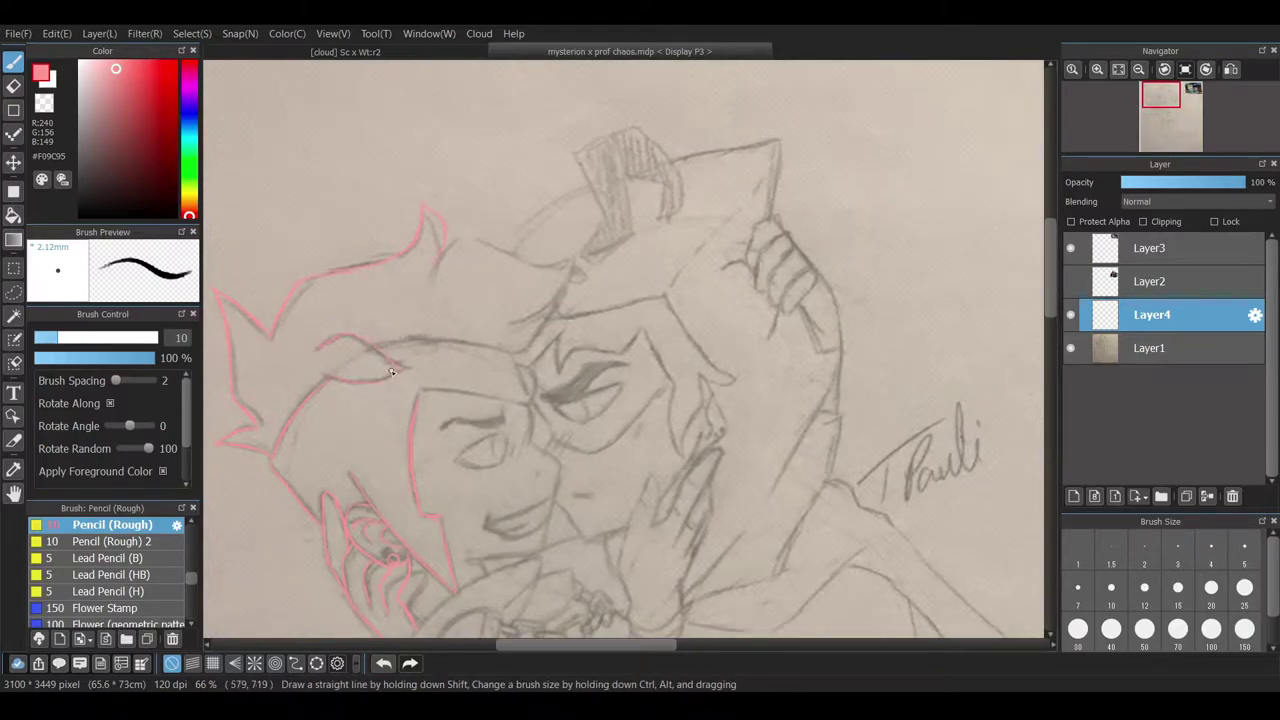
{"action": "mouse_move", "coordinate": [393, 377]}
{"action": "left_mouse_down"}
{"action": "mouse_move", "coordinate": [372, 351]}
{"action": "mouse_move", "coordinate": [326, 381]}
{"action": "mouse_move", "coordinate": [400, 343]}
{"action": "mouse_move", "coordinate": [512, 362]}
{"action": "mouse_move", "coordinate": [439, 391]}
{"action": "mouse_move", "coordinate": [511, 356]}
{"action": "mouse_move", "coordinate": [526, 396]}
{"action": "left_mouse_up"}
{"action": "mouse_move", "coordinate": [551, 460]}
{"action": "left_mouse_down"}
{"action": "mouse_move", "coordinate": [533, 573]}
{"action": "mouse_move", "coordinate": [478, 561]}
{"action": "left_mouse_up"}
{"action": "left_click_drag", "start_coordinate": [442, 428], "coordinate": [510, 424]}
{"action": "left_click_drag", "start_coordinate": [460, 461], "coordinate": [506, 440]}
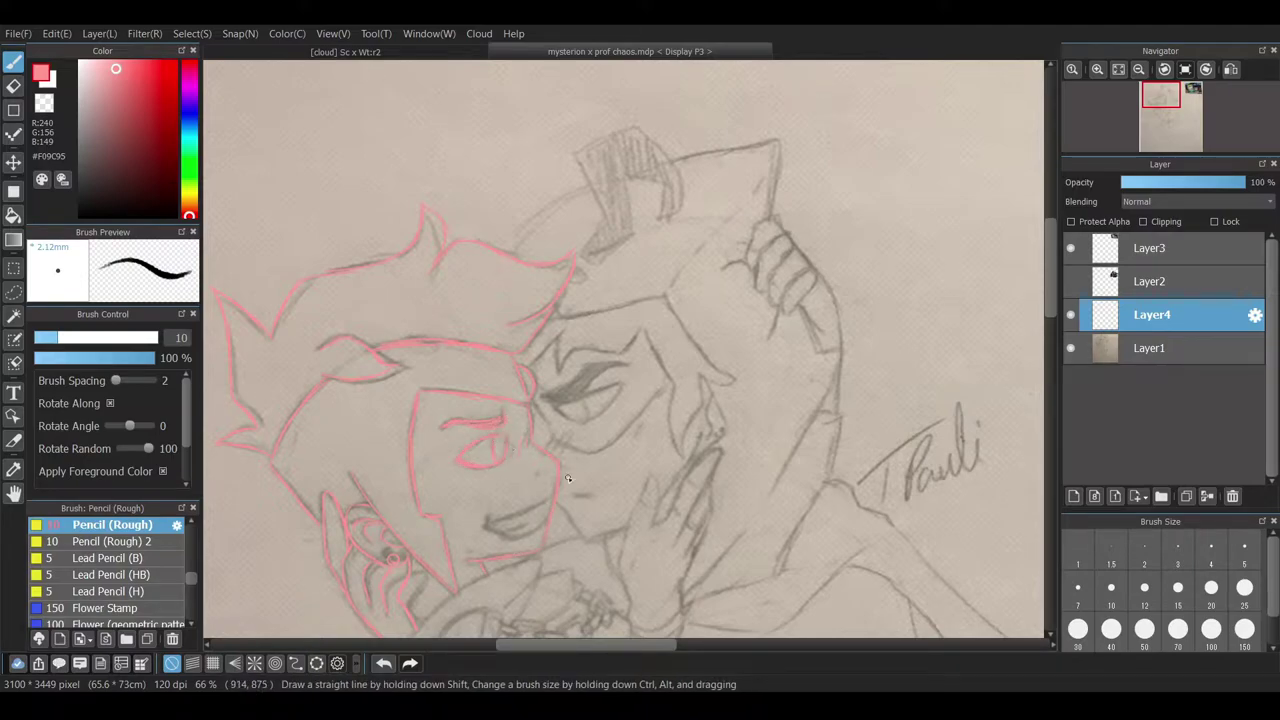
{"action": "mouse_move", "coordinate": [485, 514]}
{"action": "left_mouse_down"}
{"action": "mouse_move", "coordinate": [505, 528]}
{"action": "mouse_move", "coordinate": [544, 503]}
{"action": "left_mouse_up"}
- Trace the hood's upper curve and outline and shade the question mark on top of it
{"action": "left_click_drag", "start_coordinate": [519, 240], "coordinate": [600, 200]}
{"action": "mouse_move", "coordinate": [591, 262]}
{"action": "left_mouse_down"}
{"action": "mouse_move", "coordinate": [570, 160]}
{"action": "mouse_move", "coordinate": [668, 214]}
{"action": "left_mouse_up"}
{"action": "left_click_drag", "start_coordinate": [588, 265], "coordinate": [618, 240]}
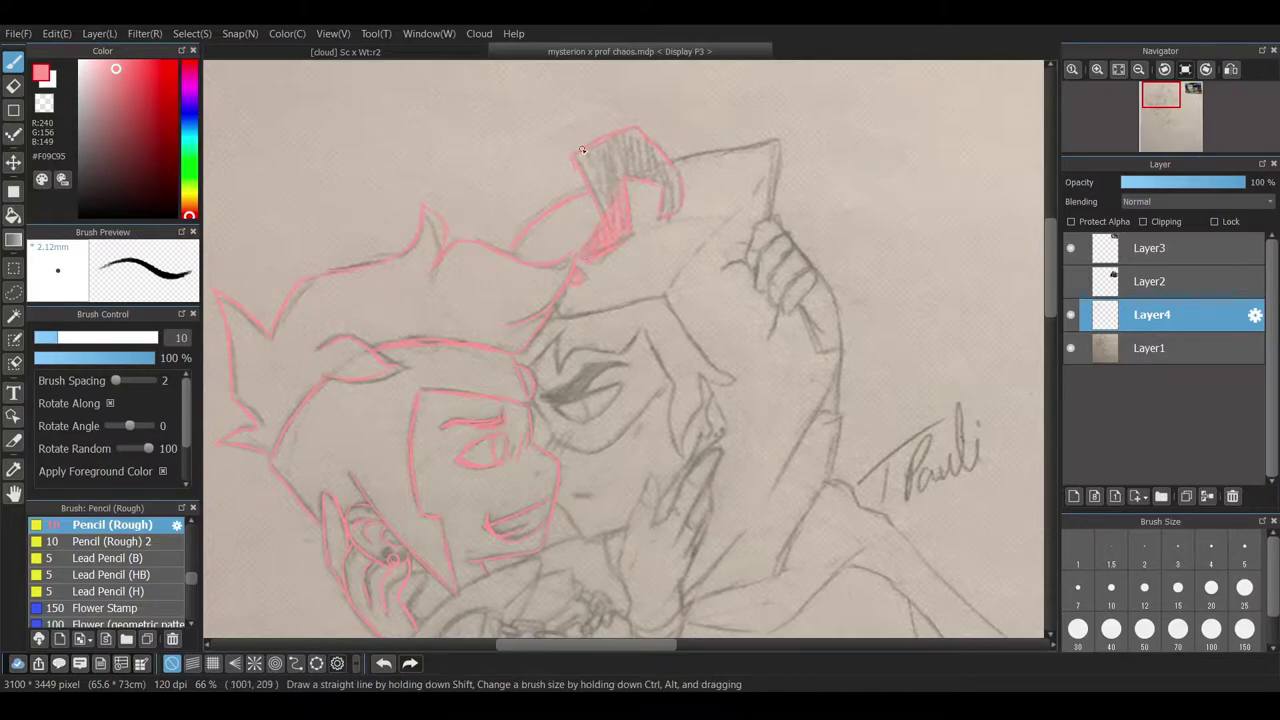
{"action": "mouse_move", "coordinate": [608, 197]}
{"action": "left_mouse_down"}
{"action": "mouse_move", "coordinate": [634, 151]}
{"action": "mouse_move", "coordinate": [662, 220]}
{"action": "left_mouse_up"}
- Trace the masked character's hair strand, the fingers gripping the hood and the hood's outer edge
{"action": "left_click_drag", "start_coordinate": [681, 449], "coordinate": [704, 390]}
{"action": "left_click_drag", "start_coordinate": [775, 221], "coordinate": [791, 250]}
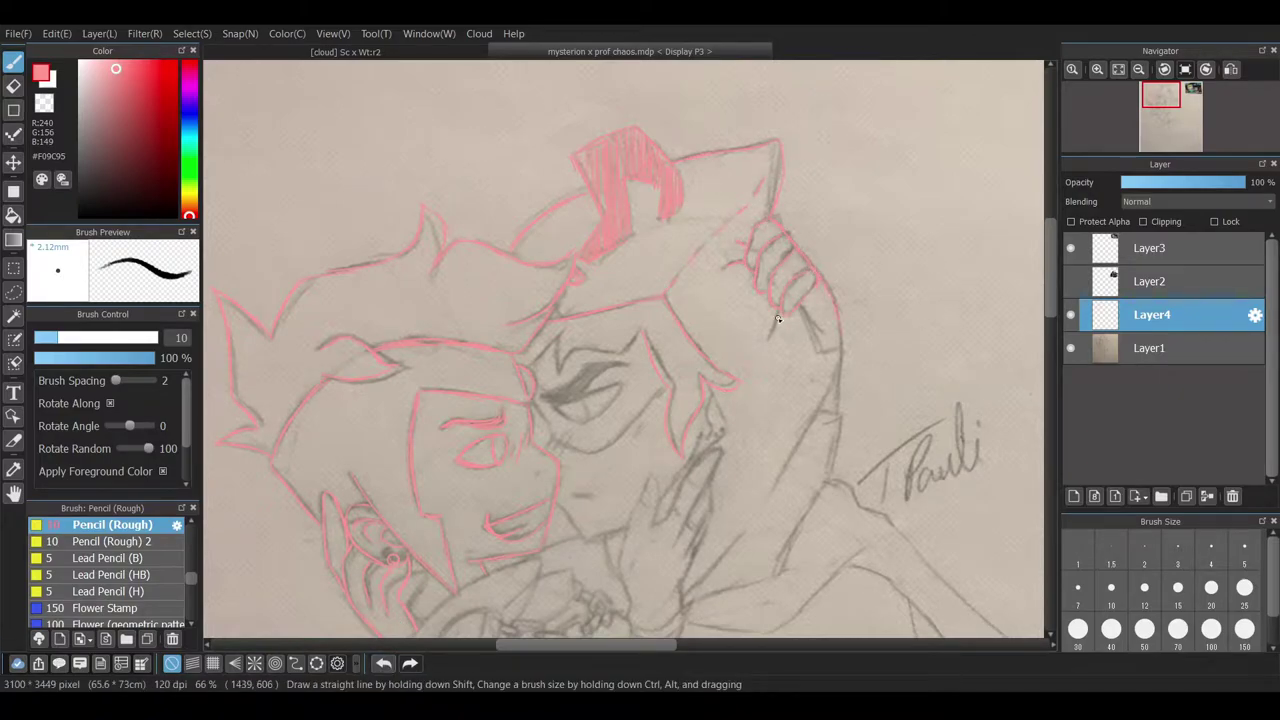
{"action": "mouse_move", "coordinate": [800, 320]}
{"action": "left_mouse_down"}
{"action": "mouse_move", "coordinate": [826, 360]}
{"action": "mouse_move", "coordinate": [838, 470]}
{"action": "left_mouse_up"}
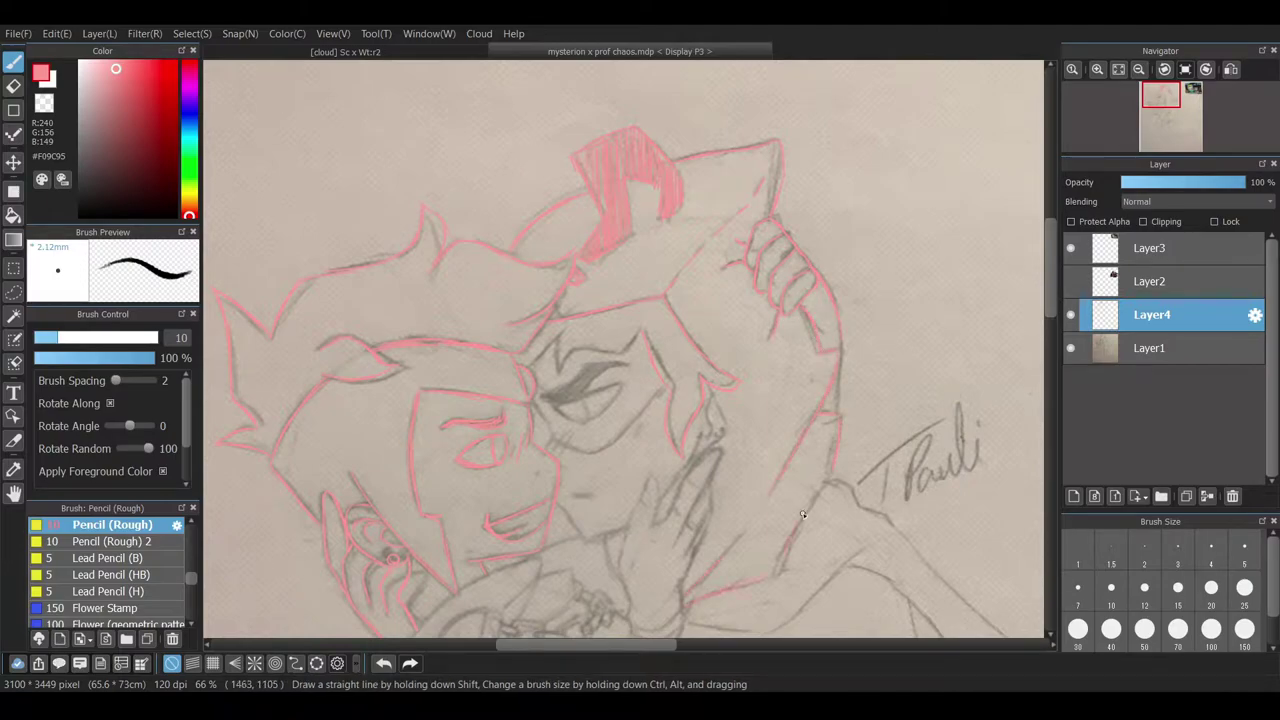
- Trace the hand resting on the masked character's cheek, and outline and shade the masked eye
{"action": "left_click_drag", "start_coordinate": [623, 598], "coordinate": [627, 524]}
{"action": "mouse_move", "coordinate": [700, 448]}
{"action": "left_mouse_down"}
{"action": "mouse_move", "coordinate": [718, 466]}
{"action": "mouse_move", "coordinate": [709, 502]}
{"action": "mouse_move", "coordinate": [690, 503]}
{"action": "left_mouse_up"}
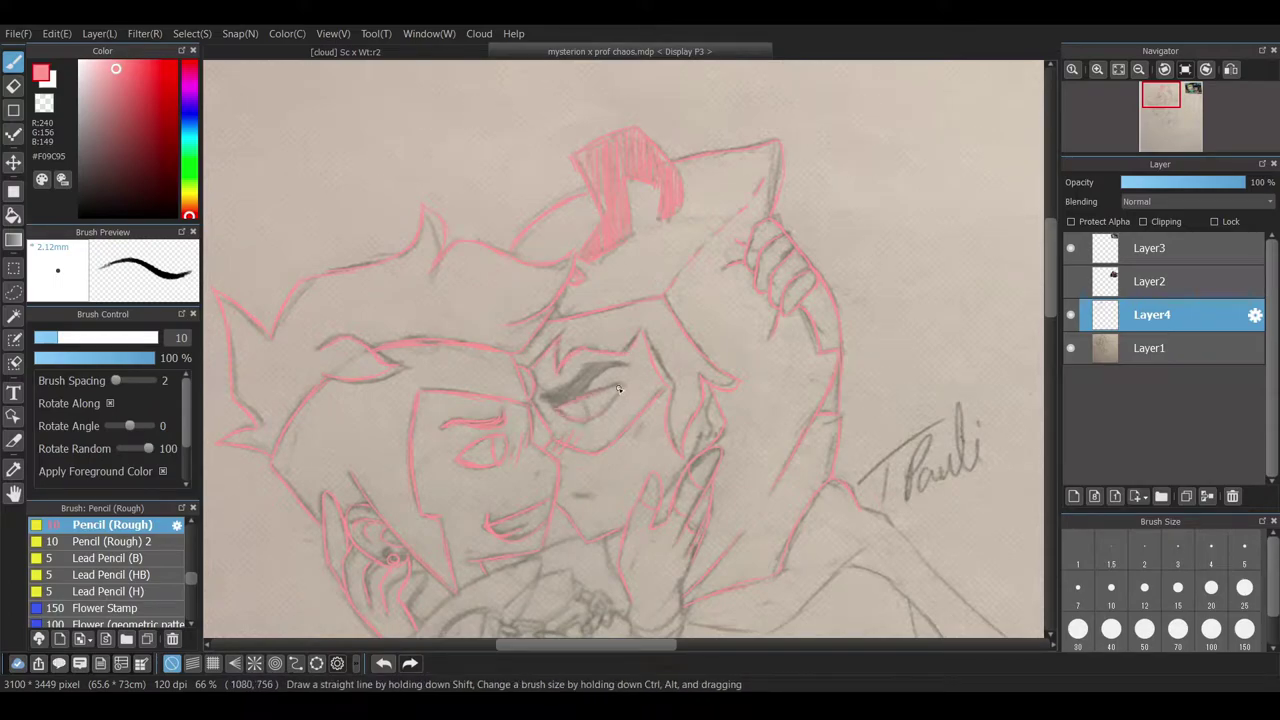
{"action": "left_click_drag", "start_coordinate": [565, 398], "coordinate": [588, 386]}
- Trace the pointed cuff below the left character's face and the links of the chain beside it
{"action": "scroll", "coordinate": [1049, 316], "scroll_direction": "down", "scroll_amount": 2}
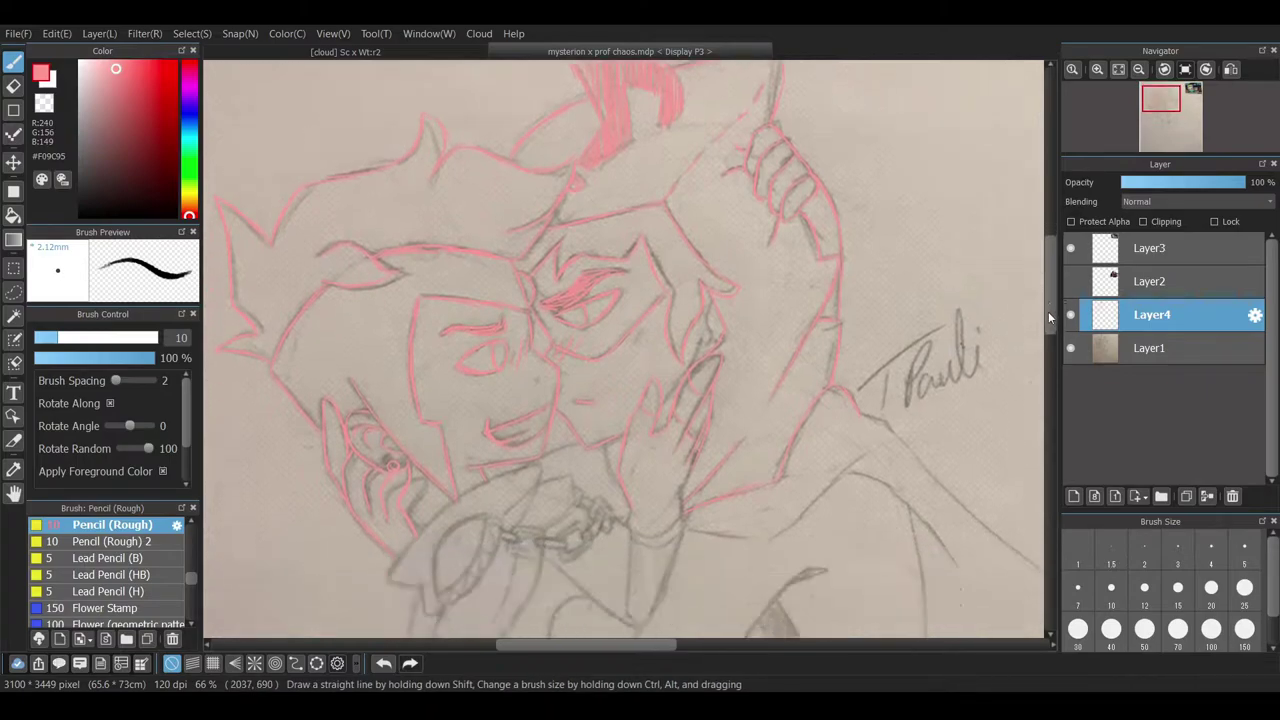
{"action": "scroll", "coordinate": [1049, 316], "scroll_direction": "down", "scroll_amount": 2}
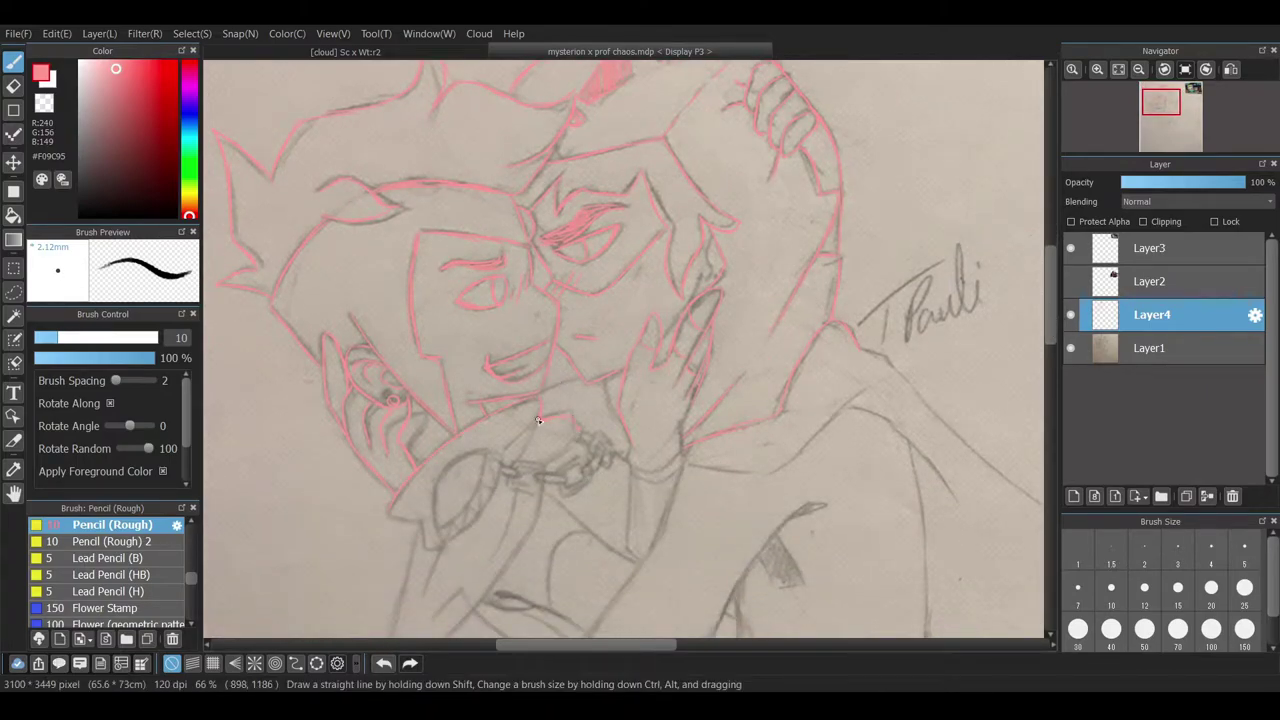
{"action": "left_click_drag", "start_coordinate": [390, 512], "coordinate": [430, 535]}
{"action": "left_click_drag", "start_coordinate": [440, 475], "coordinate": [445, 545]}
{"action": "mouse_move", "coordinate": [533, 481]}
{"action": "left_mouse_down"}
{"action": "mouse_move", "coordinate": [582, 486]}
{"action": "mouse_move", "coordinate": [600, 456]}
{"action": "left_mouse_up"}
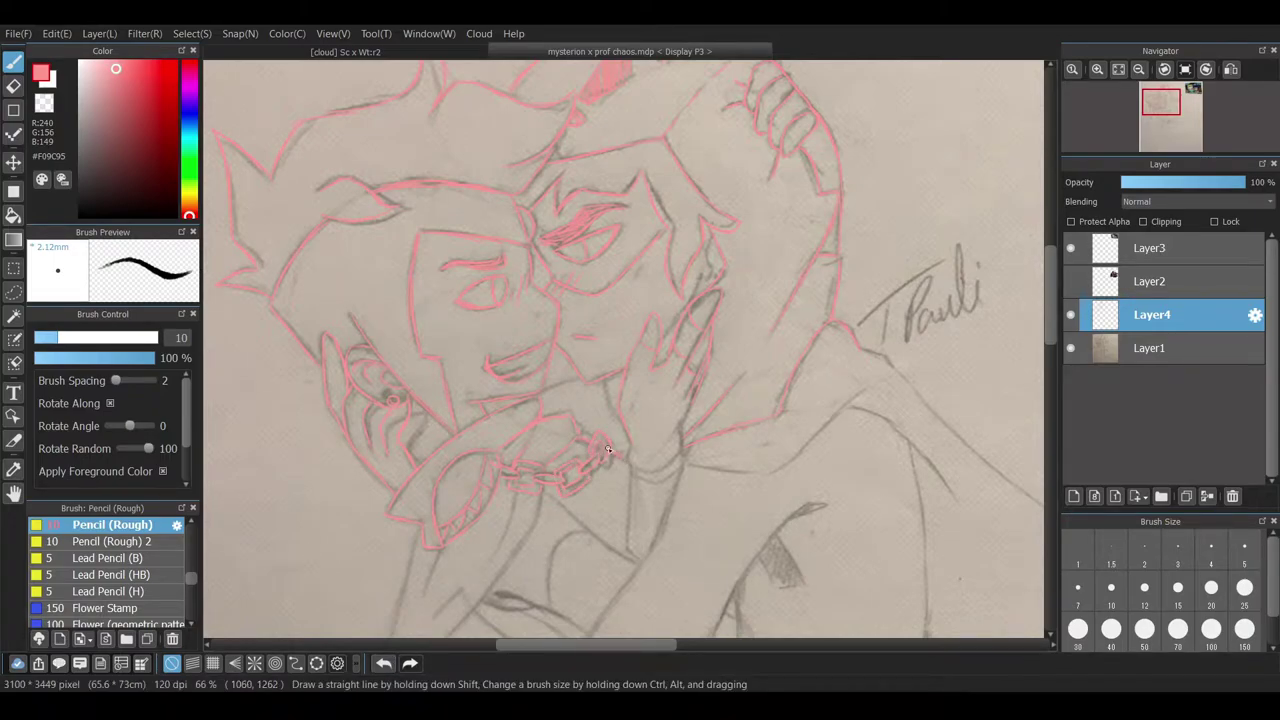
- Trace the wrist below the raised hand, the neighbouring arm lines and the cape collar across the shoulder
{"action": "left_click_drag", "start_coordinate": [627, 462], "coordinate": [640, 478]}
{"action": "left_click_drag", "start_coordinate": [690, 422], "coordinate": [680, 462]}
{"action": "scroll", "coordinate": [425, 585], "scroll_direction": "down", "scroll_amount": 2}
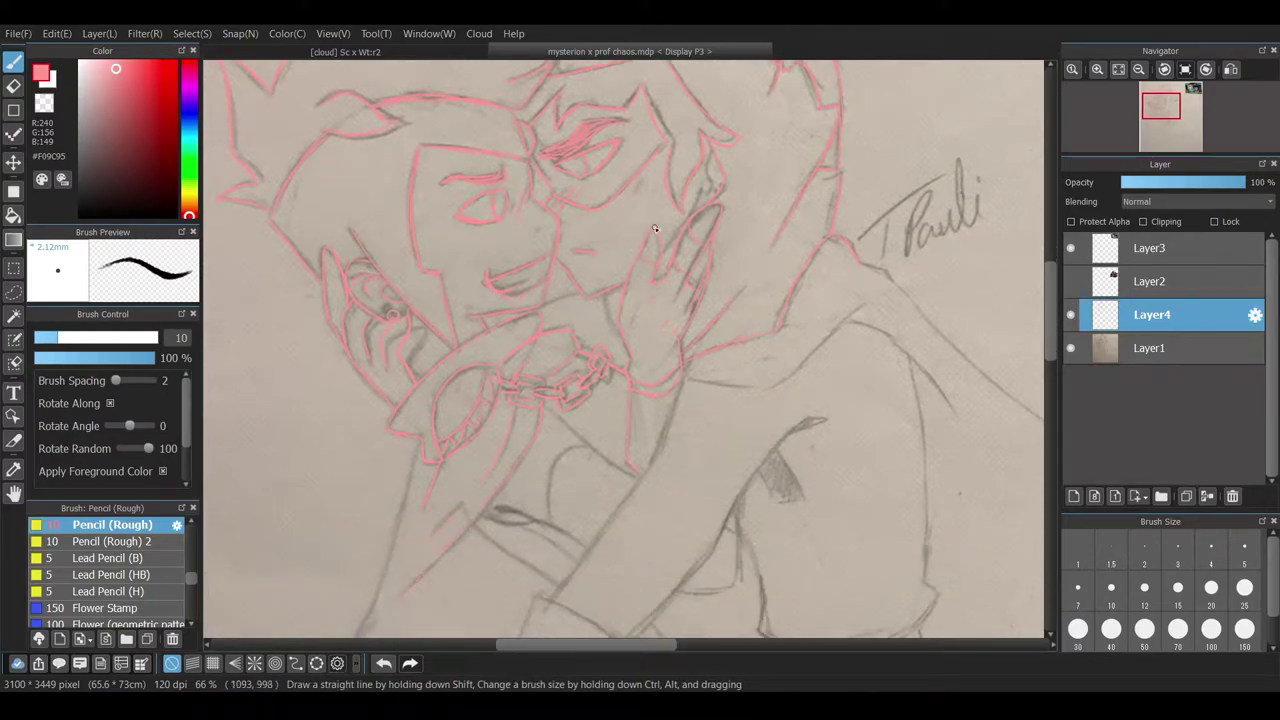
{"action": "scroll", "coordinate": [690, 505], "scroll_direction": "up", "scroll_amount": 2}
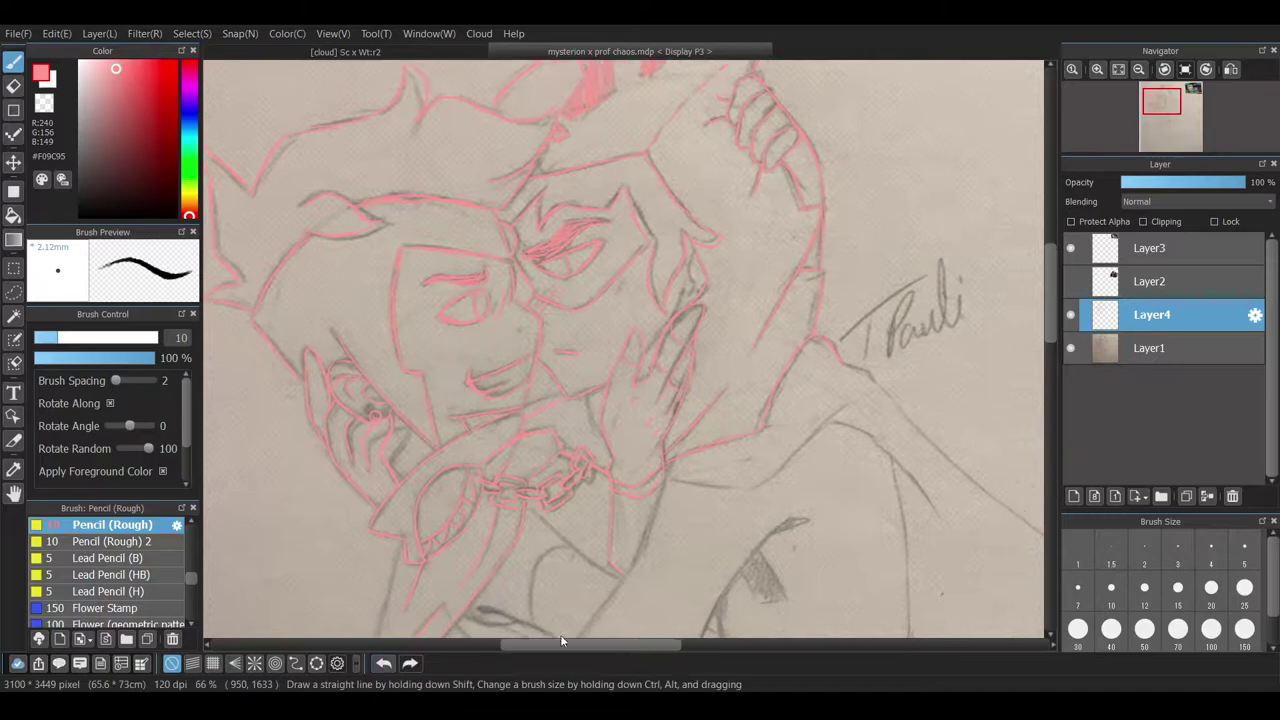
{"action": "scroll", "coordinate": [558, 640], "scroll_direction": "right", "scroll_amount": 2}
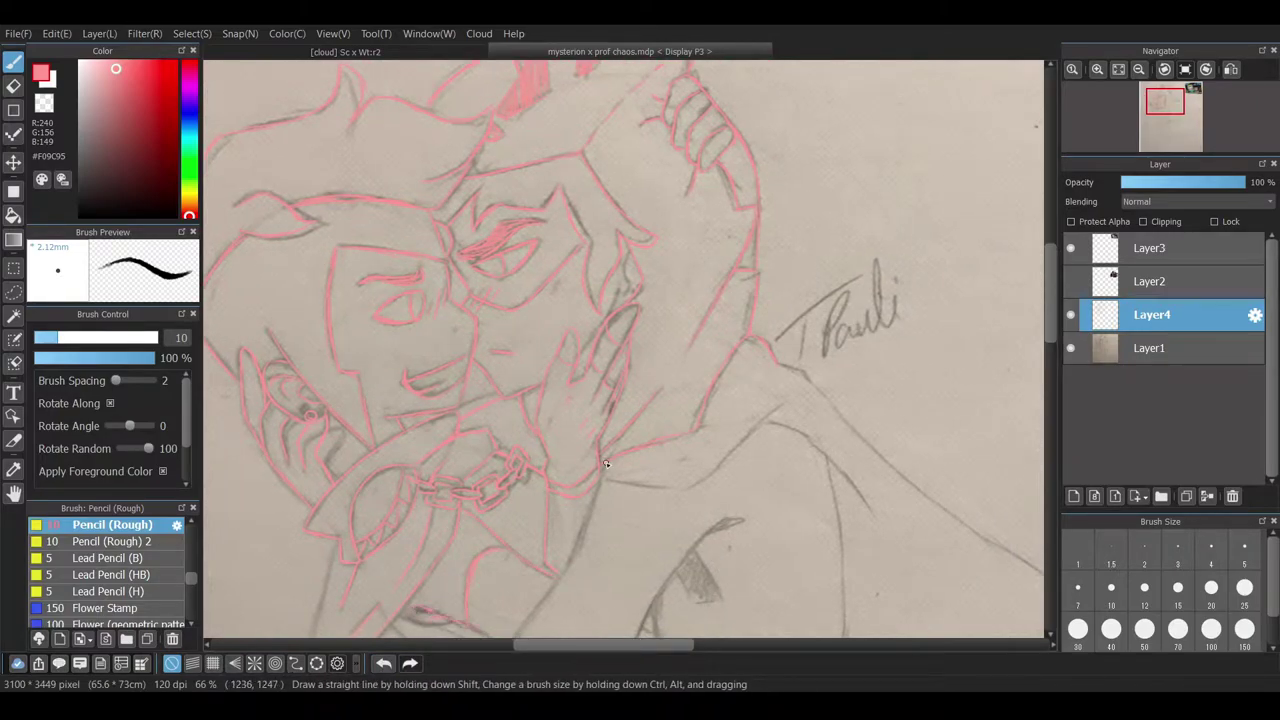
{"action": "scroll", "coordinate": [724, 557], "scroll_direction": "up", "scroll_amount": 2}
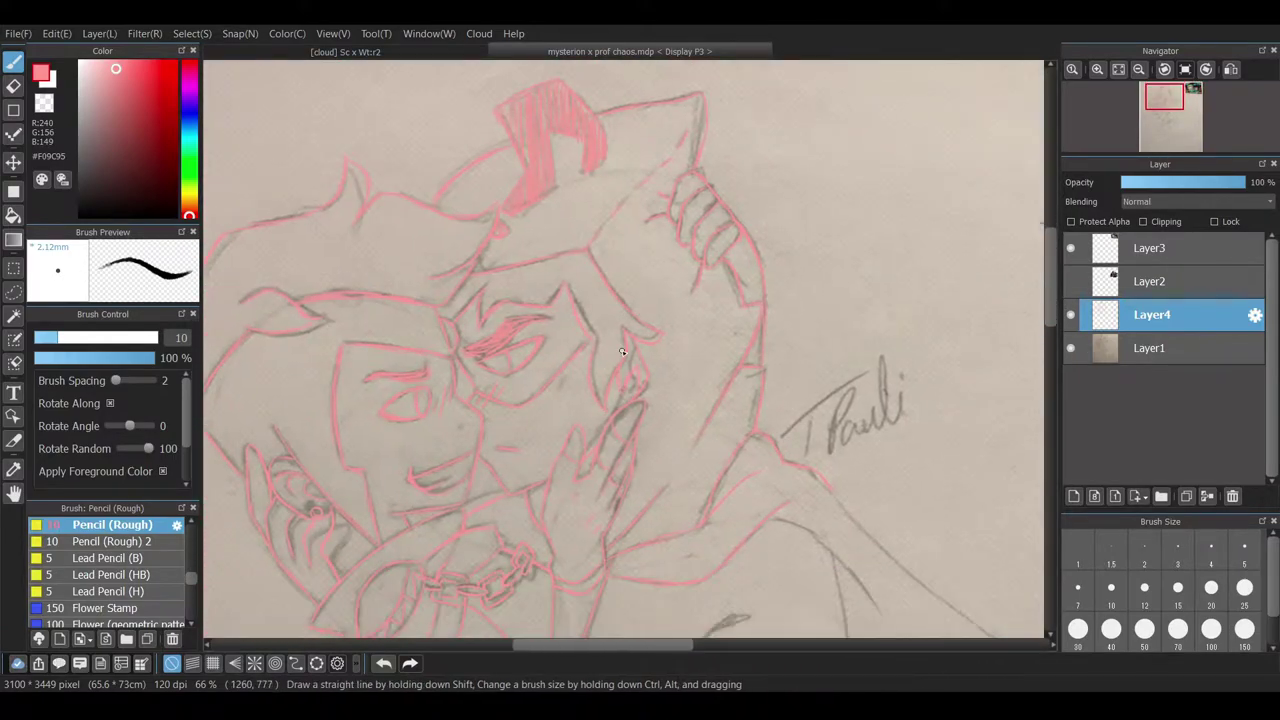
- Undo the strokes beside the masked character's ear and redraw the hair strand there
{"action": "left_click", "coordinate": [410, 663]}
{"action": "left_click", "coordinate": [383, 663]}
{"action": "left_click", "coordinate": [383, 663]}
{"action": "mouse_move", "coordinate": [620, 354]}
{"action": "left_mouse_down"}
{"action": "mouse_move", "coordinate": [630, 392]}
{"action": "mouse_move", "coordinate": [641, 344]}
{"action": "left_mouse_up"}
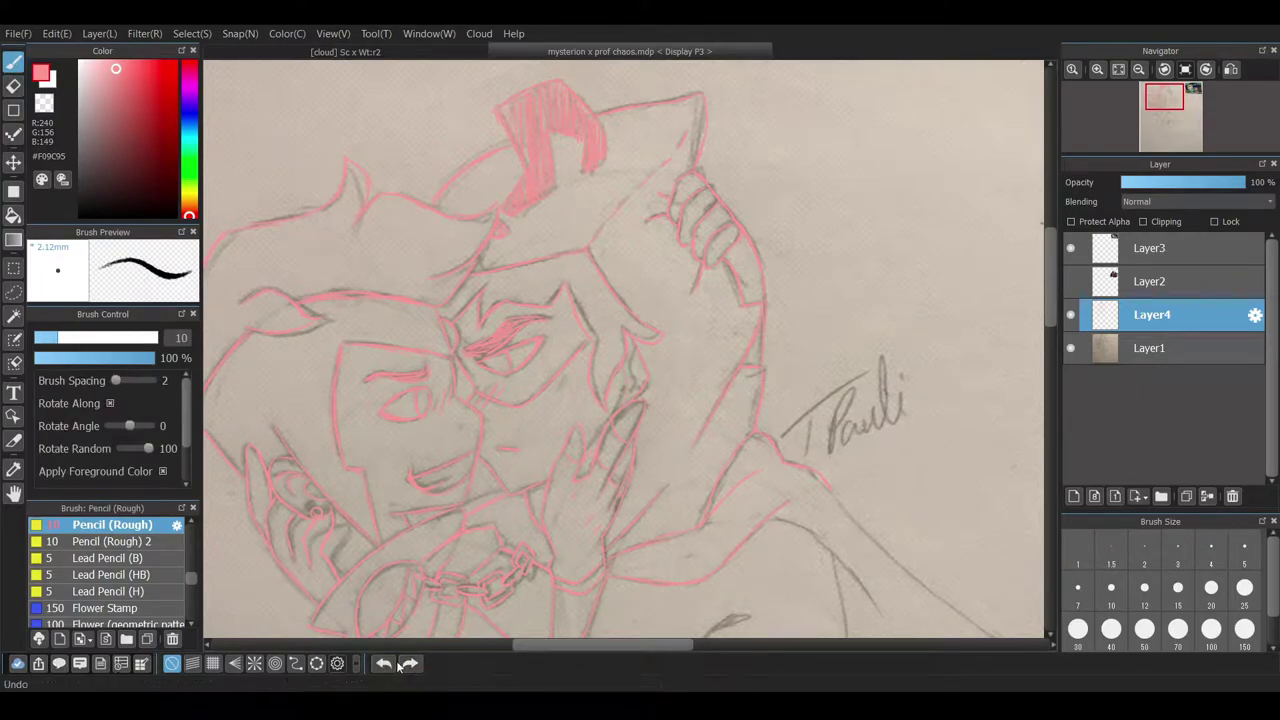
{"action": "key", "text": "ctrl+z"}
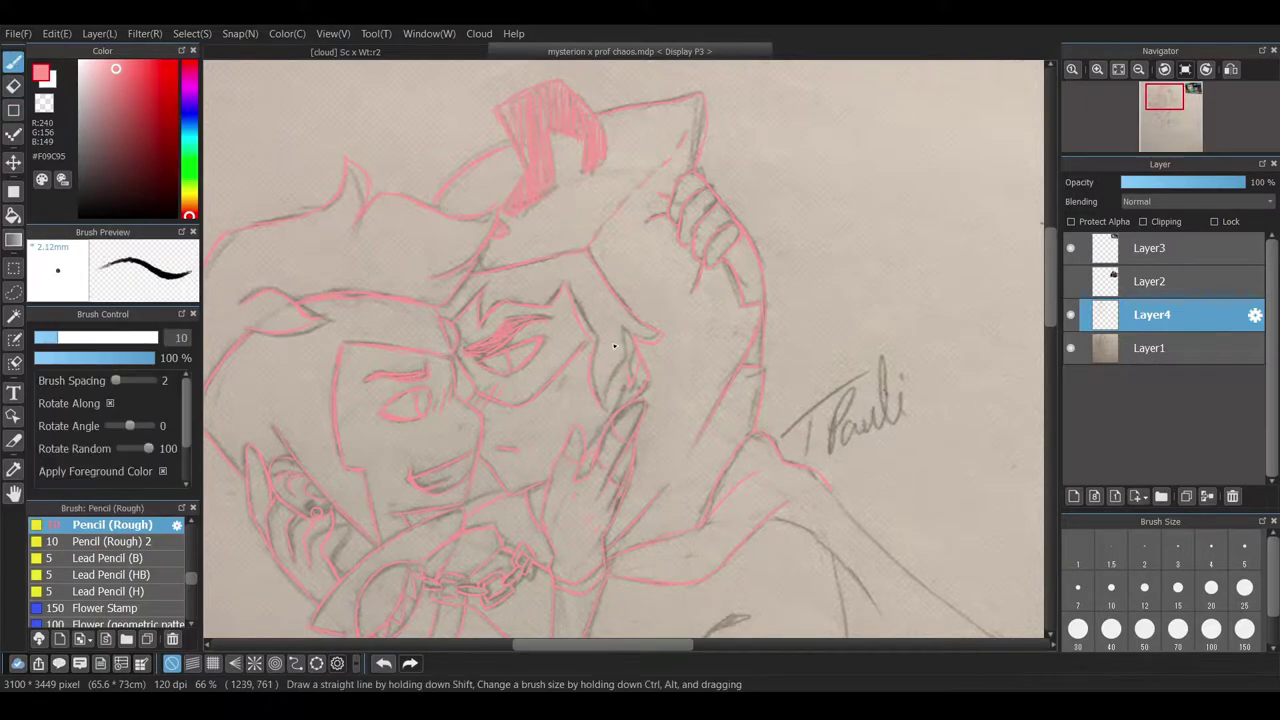
{"action": "left_click", "coordinate": [383, 663]}
{"action": "key", "text": "e"}
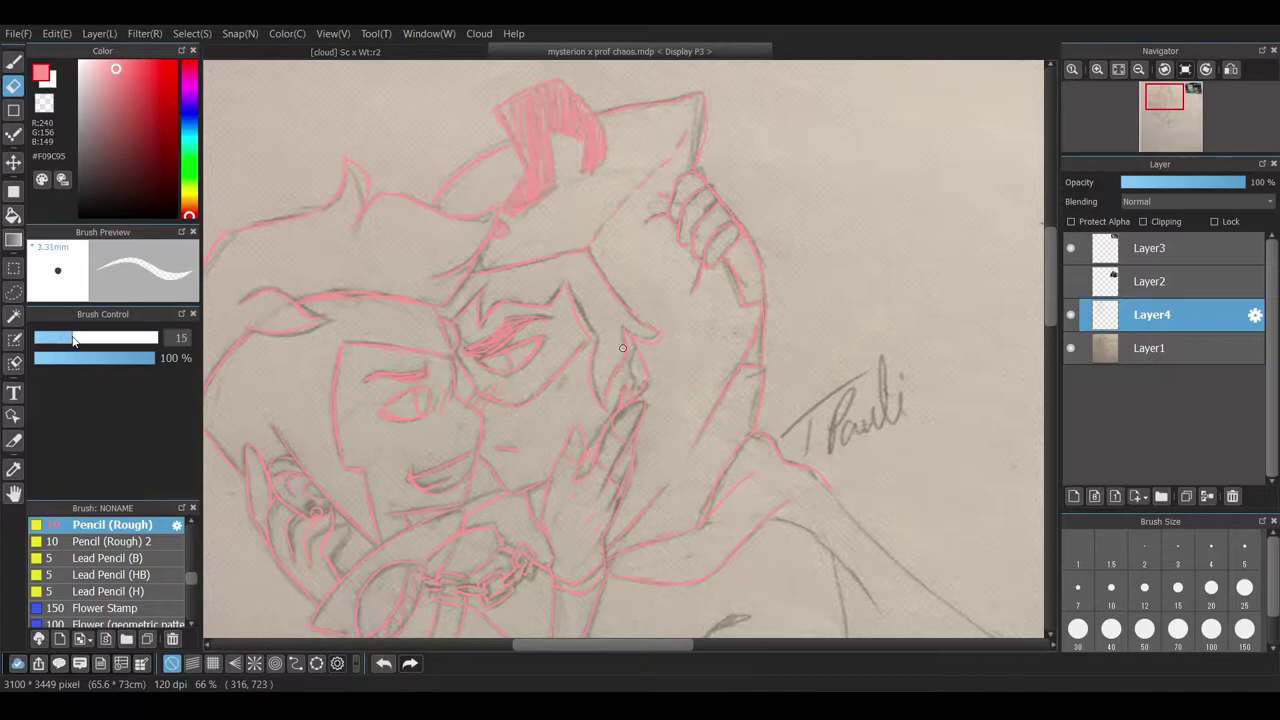
{"action": "key", "text": "b"}
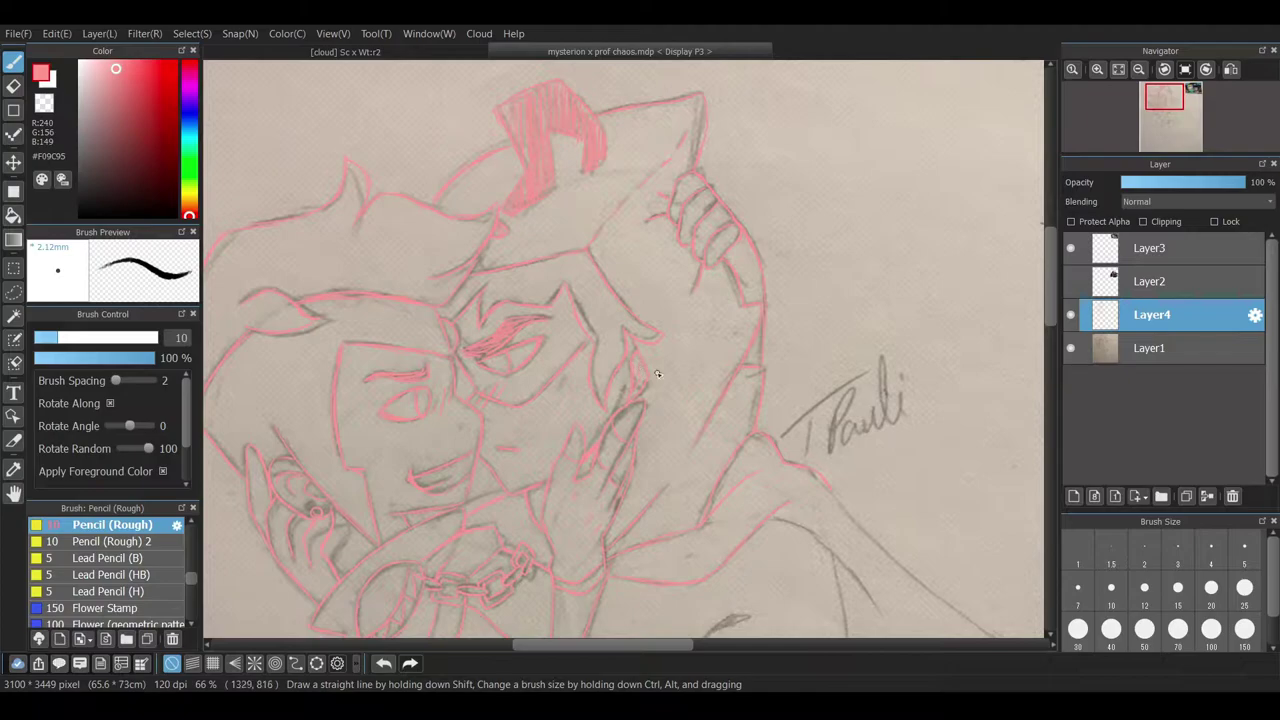
- Trace the full outline of the flowing cape, from the shoulder around to its lower edge
{"action": "scroll", "coordinate": [657, 374], "scroll_direction": "right", "scroll_amount": 5}
{"action": "scroll", "coordinate": [579, 247], "scroll_direction": "down", "scroll_amount": 5}
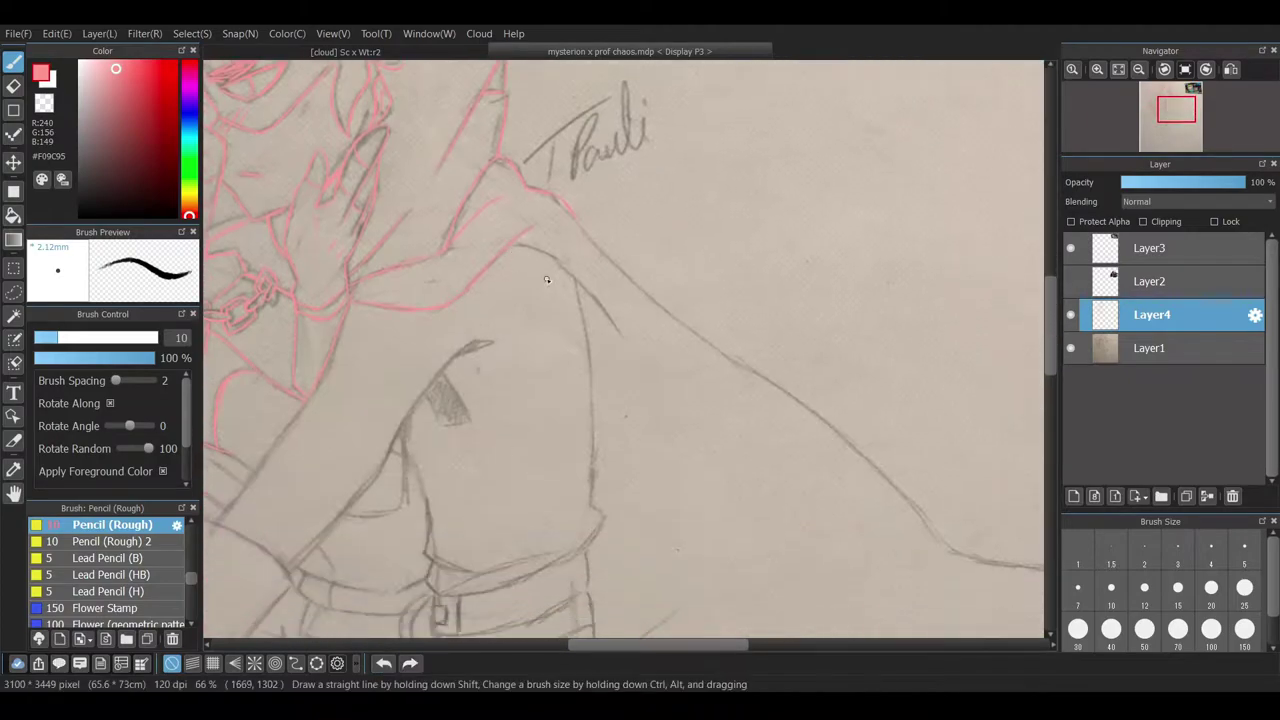
{"action": "scroll", "coordinate": [579, 247], "scroll_direction": "down", "scroll_amount": 3}
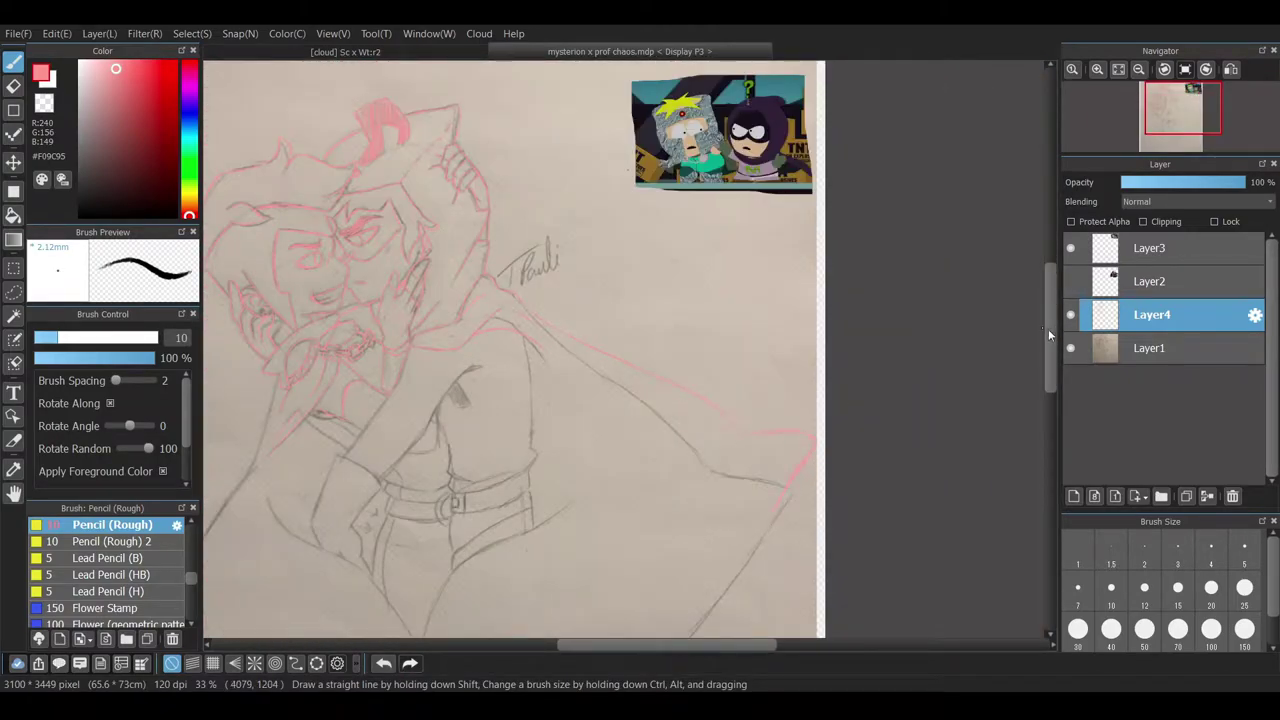
{"action": "left_click_drag", "start_coordinate": [1051, 333], "coordinate": [1051, 360]}
{"action": "scroll", "coordinate": [673, 648], "scroll_direction": "down", "scroll_amount": 2}
{"action": "left_click_drag", "start_coordinate": [731, 643], "coordinate": [733, 643]}
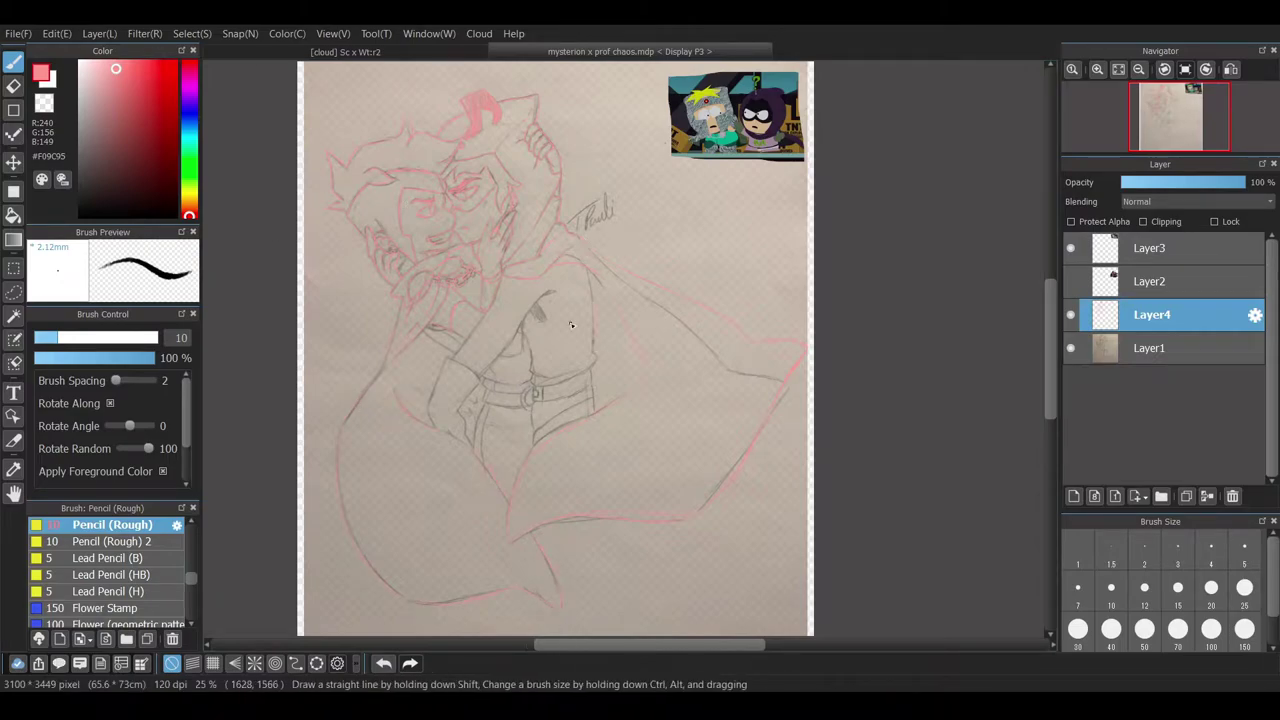
- Trace the side of the masked character's torso, the lowered arm and the cape's inner edge
{"action": "key", "text": "ctrl+alt+0"}
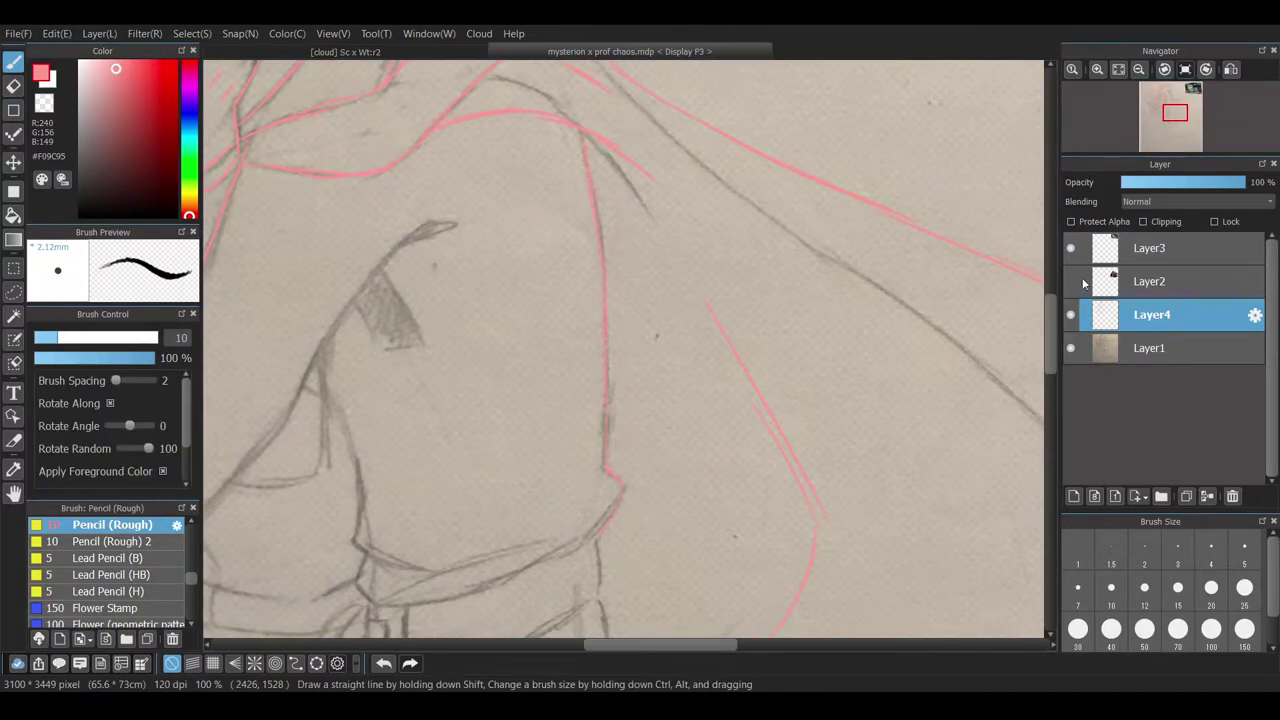
{"action": "key", "text": "ctrl+0"}
{"action": "scroll", "coordinate": [615, 400], "scroll_direction": "up", "scroll_amount": 3}
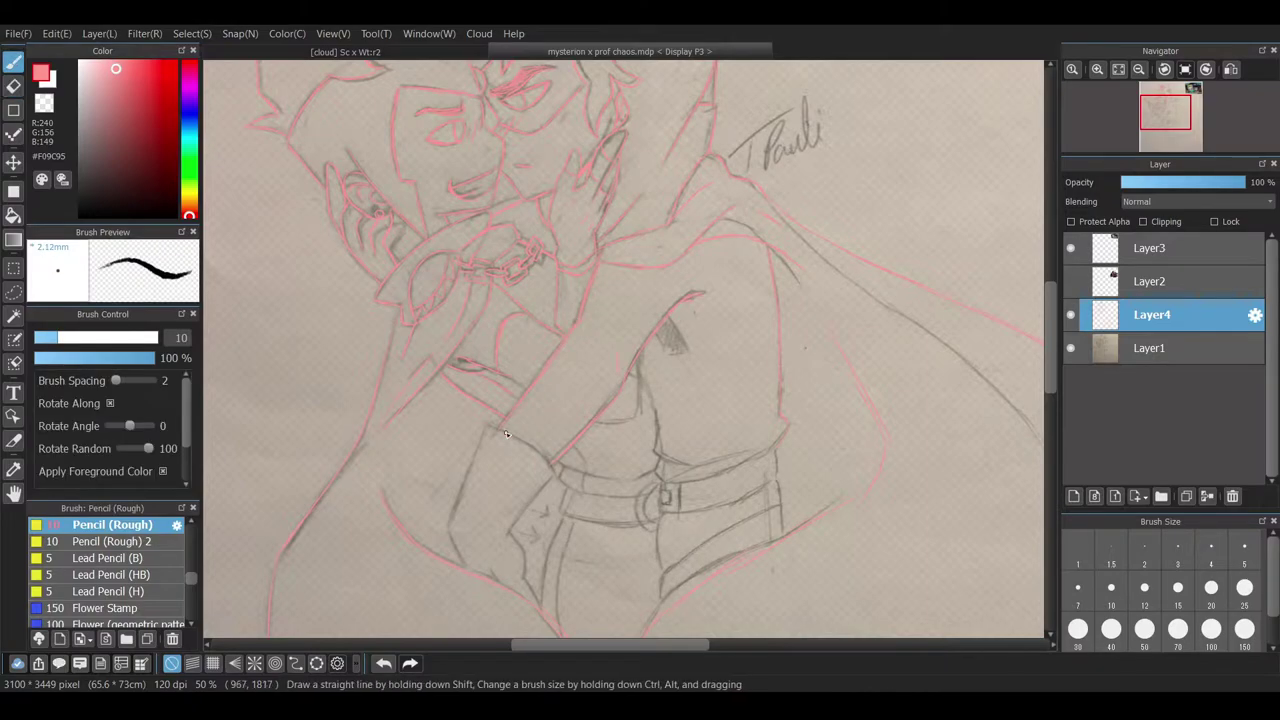
- Select the traced forearm and glove lines, rotate them slightly and shift them toward the torso, then clear the selection
{"action": "left_click", "coordinate": [14, 270]}
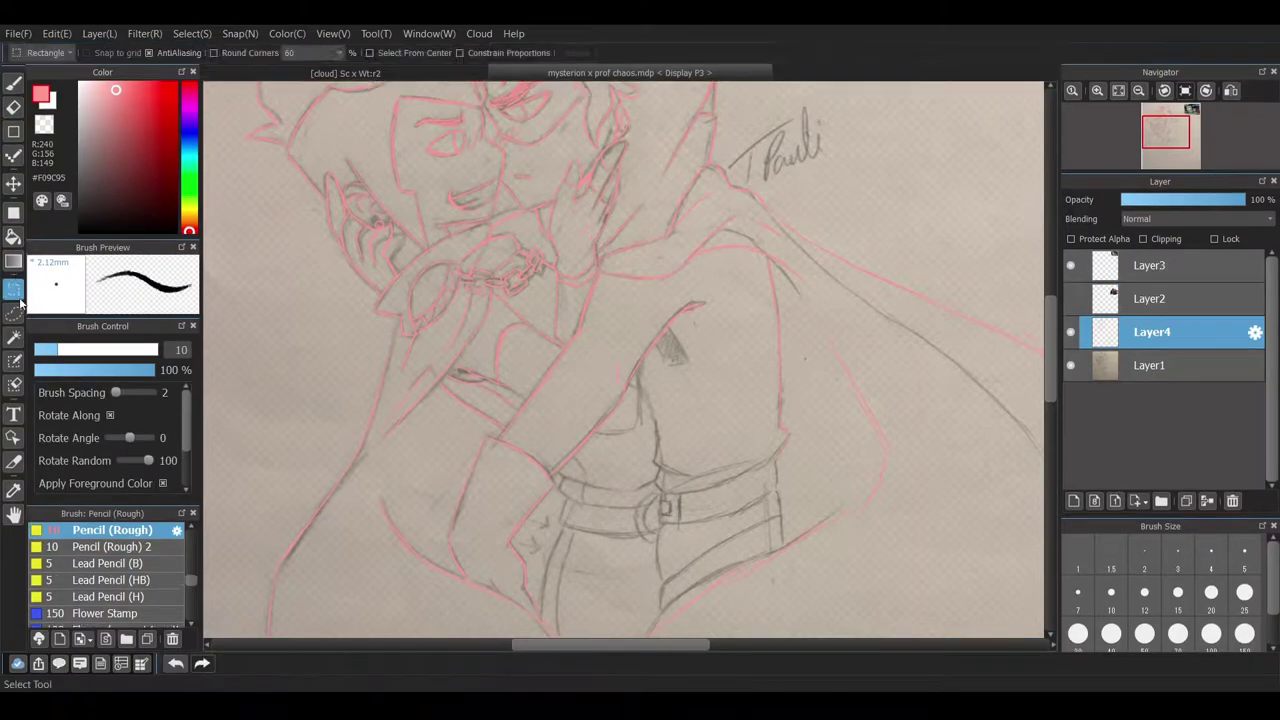
{"action": "left_click_drag", "start_coordinate": [440, 292], "coordinate": [628, 598]}
{"action": "key", "text": "ctrl+t"}
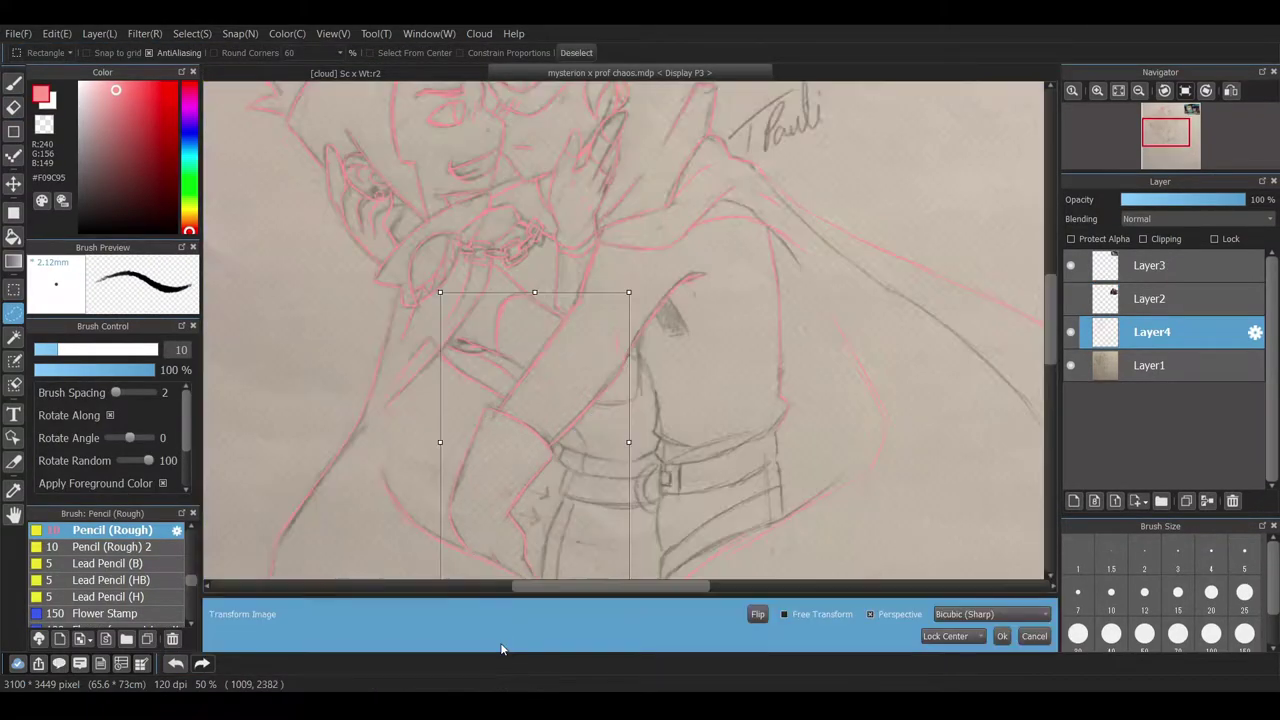
{"action": "scroll", "coordinate": [620, 330], "scroll_direction": "right", "scroll_amount": 2}
{"action": "left_click_drag", "start_coordinate": [626, 402], "coordinate": [620, 378]}
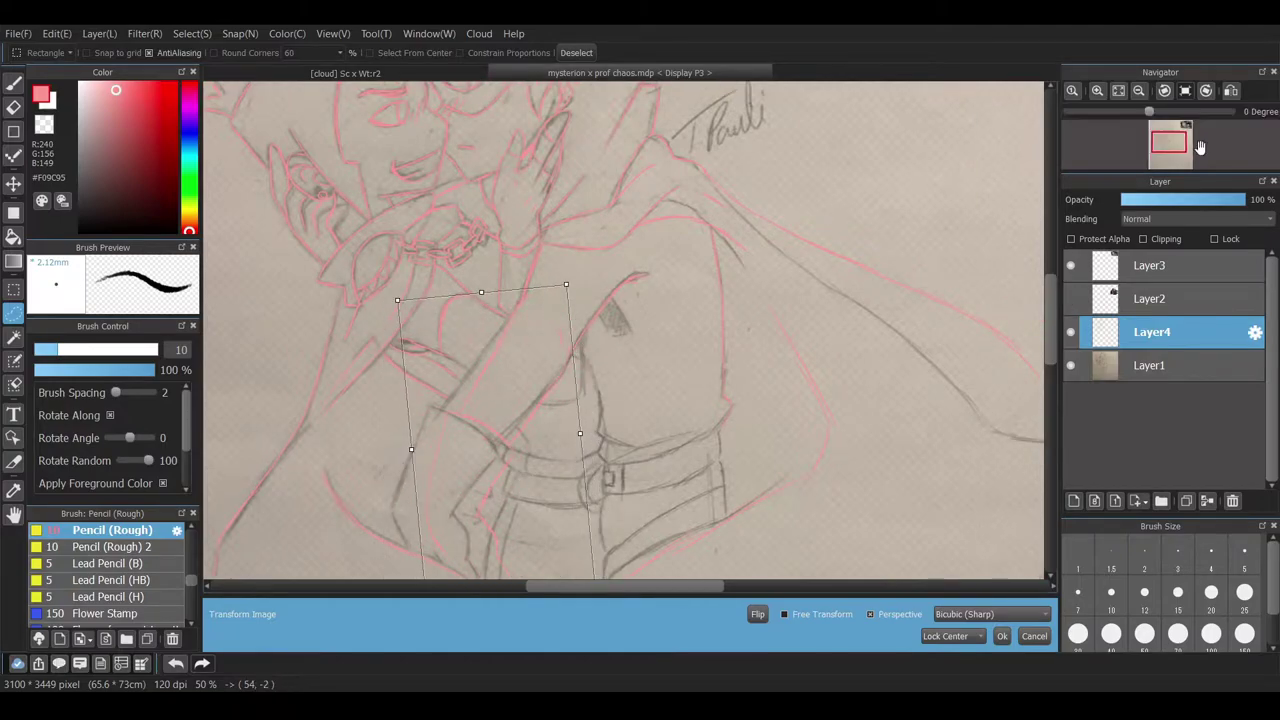
{"action": "scroll", "coordinate": [734, 277], "scroll_direction": "down", "scroll_amount": 1}
{"action": "key", "text": "Return"}
{"action": "key", "text": "ctrl+d"}
- Clean up the lowered arm's lines with the eraser and retrace where the arm joins the shoulder and shirt
{"action": "scroll", "coordinate": [560, 460], "scroll_direction": "up", "scroll_amount": 2}
{"action": "key", "text": "e"}
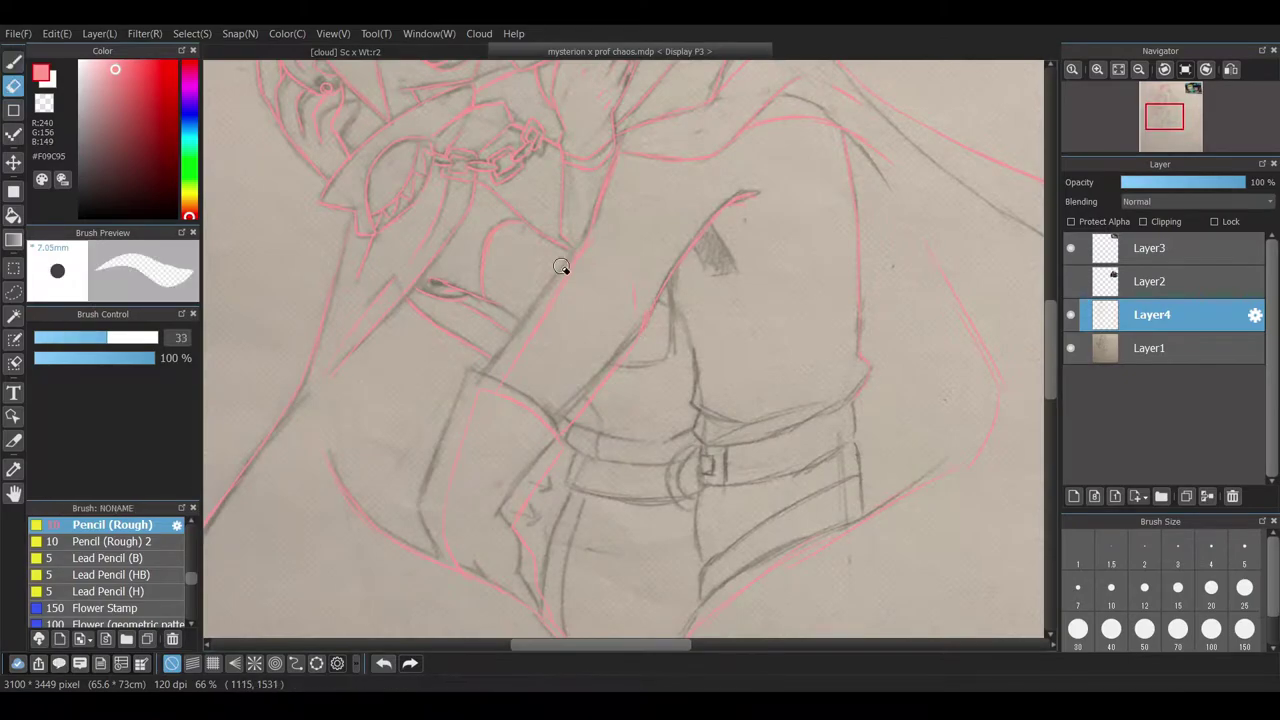
{"action": "key", "text": "b"}
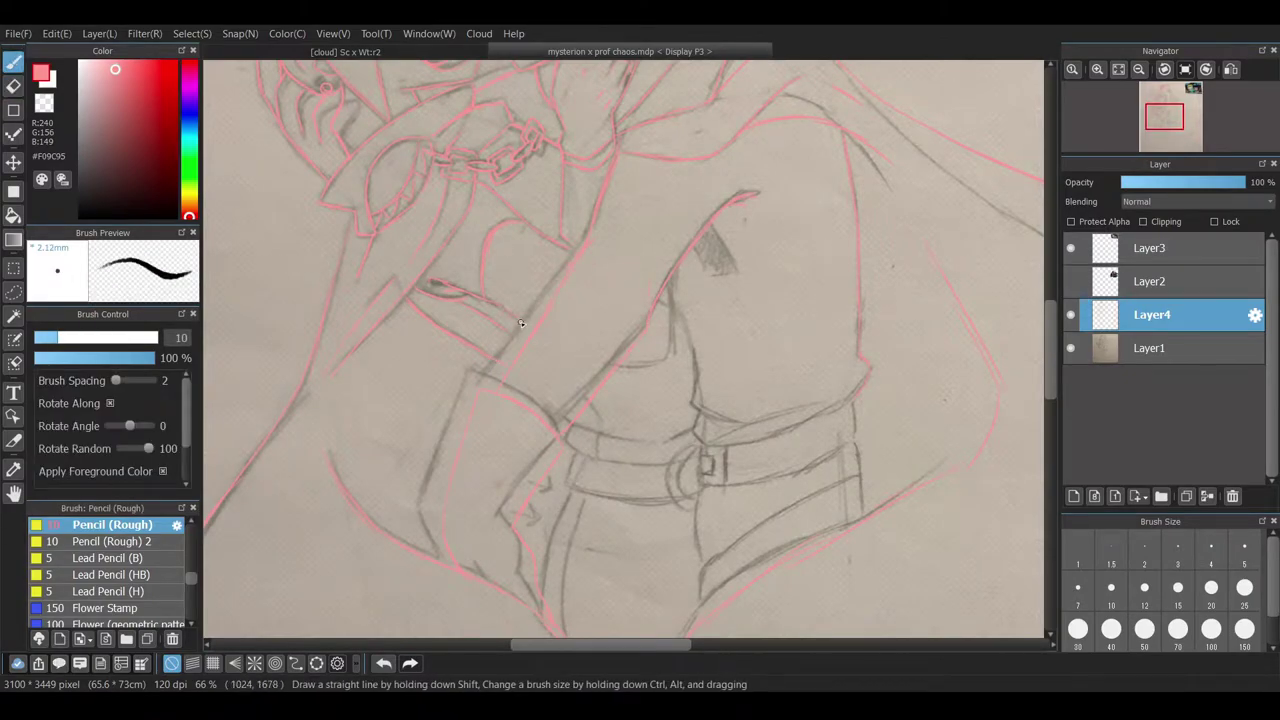
{"action": "scroll", "coordinate": [667, 380], "scroll_direction": "up", "scroll_amount": 3}
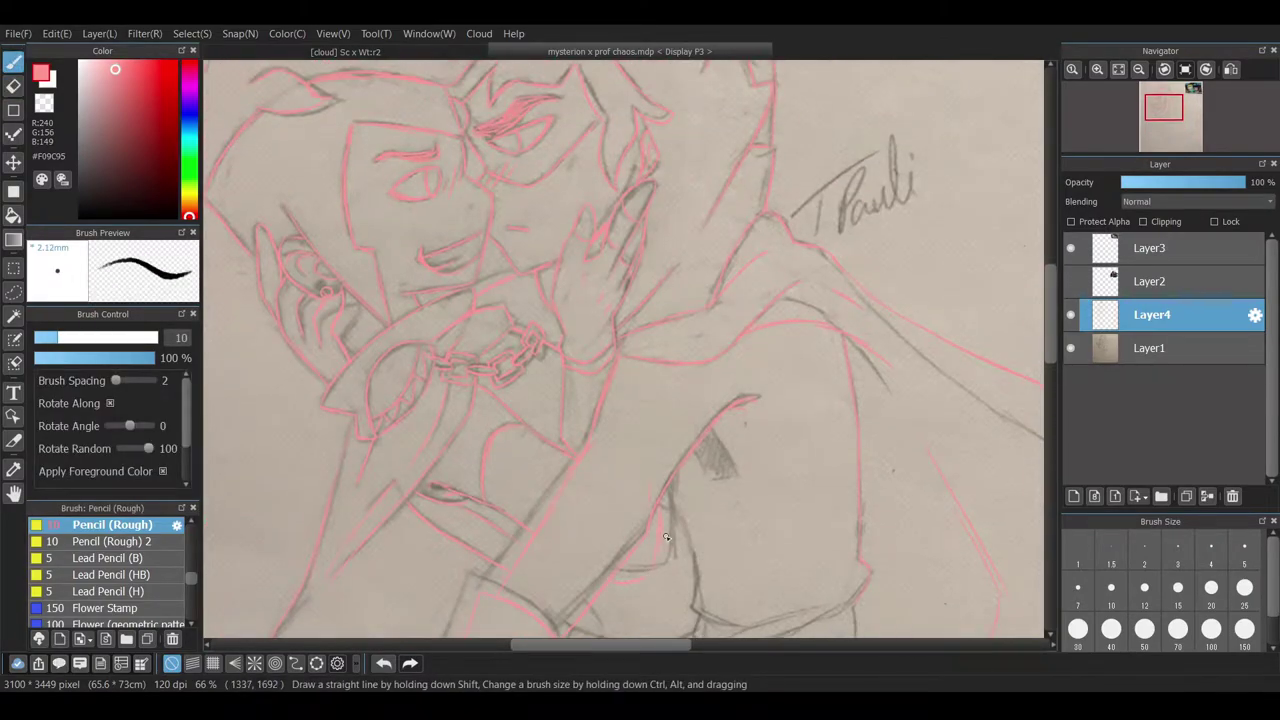
- Trace the belt, its buckle and the trouser lines, and shade the dark mark on the chest in pink
{"action": "scroll", "coordinate": [1047, 290], "scroll_direction": "down", "scroll_amount": 3}
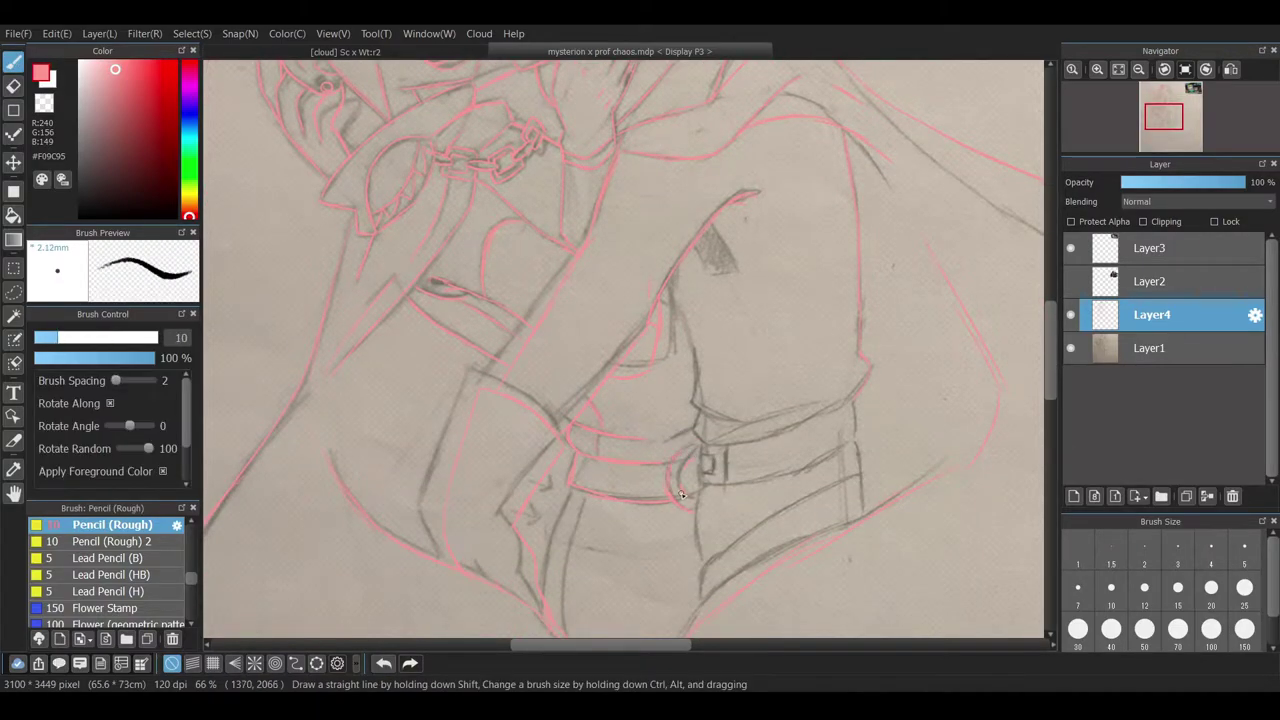
{"action": "scroll", "coordinate": [580, 494], "scroll_direction": "down", "scroll_amount": 2}
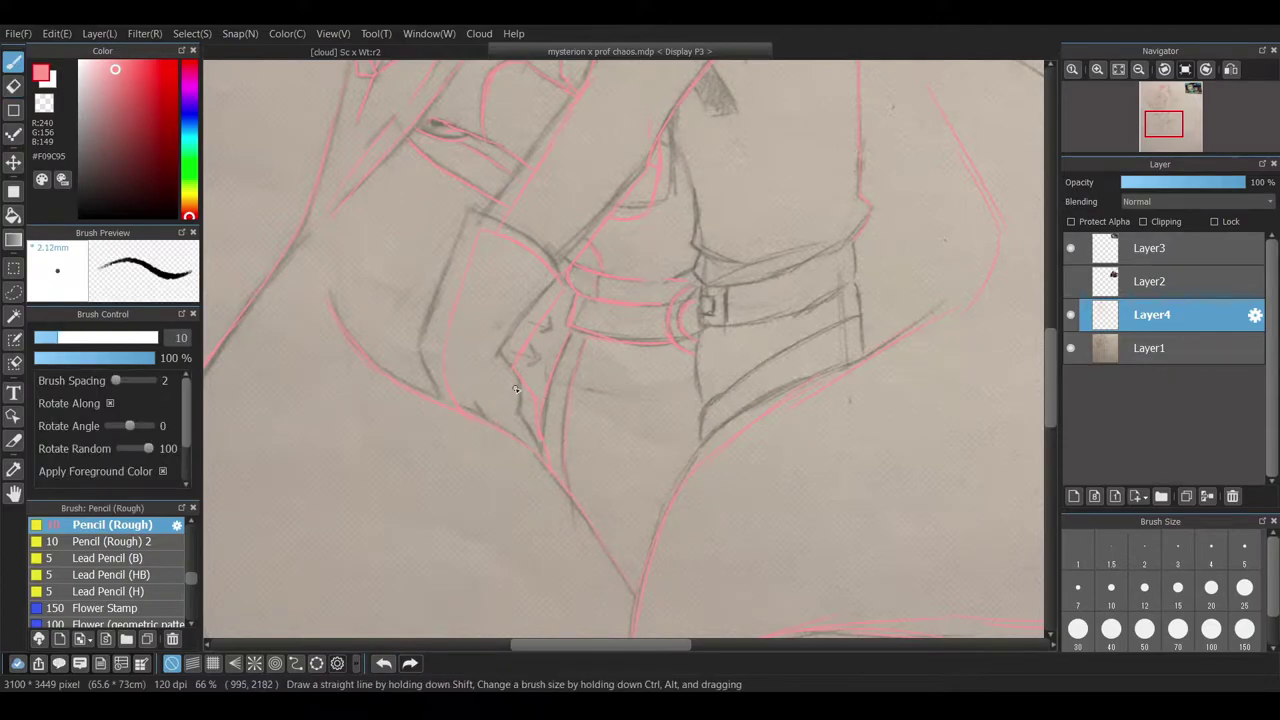
{"action": "scroll", "coordinate": [606, 483], "scroll_direction": "down", "scroll_amount": 3}
{"action": "scroll", "coordinate": [606, 483], "scroll_direction": "up", "scroll_amount": 1}
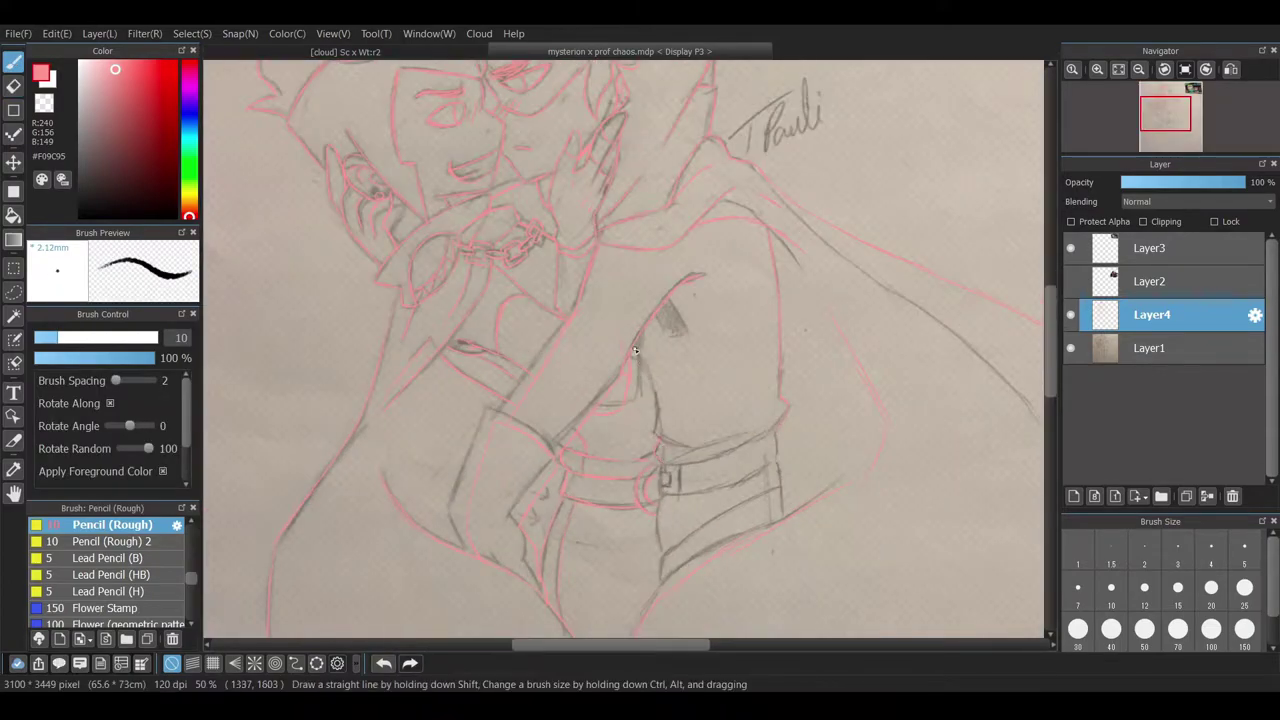
{"action": "mouse_move", "coordinate": [669, 336]}
{"action": "left_mouse_down"}
{"action": "mouse_move", "coordinate": [680, 310]}
{"action": "mouse_move", "coordinate": [662, 324]}
{"action": "left_mouse_up"}
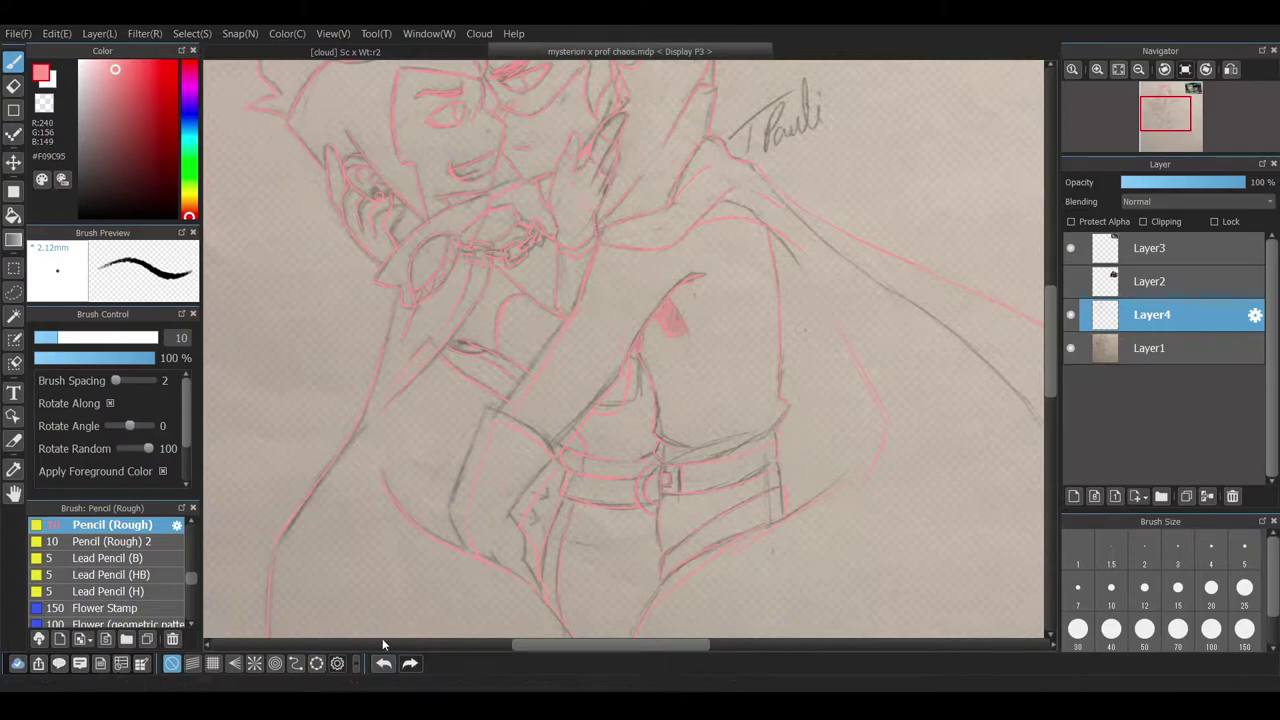
- Lasso the traced shirt-hem corner beside the belt, nudge it slightly with Transform, apply it and clear the selection
{"action": "scroll", "coordinate": [777, 459], "scroll_direction": "down", "scroll_amount": 3}
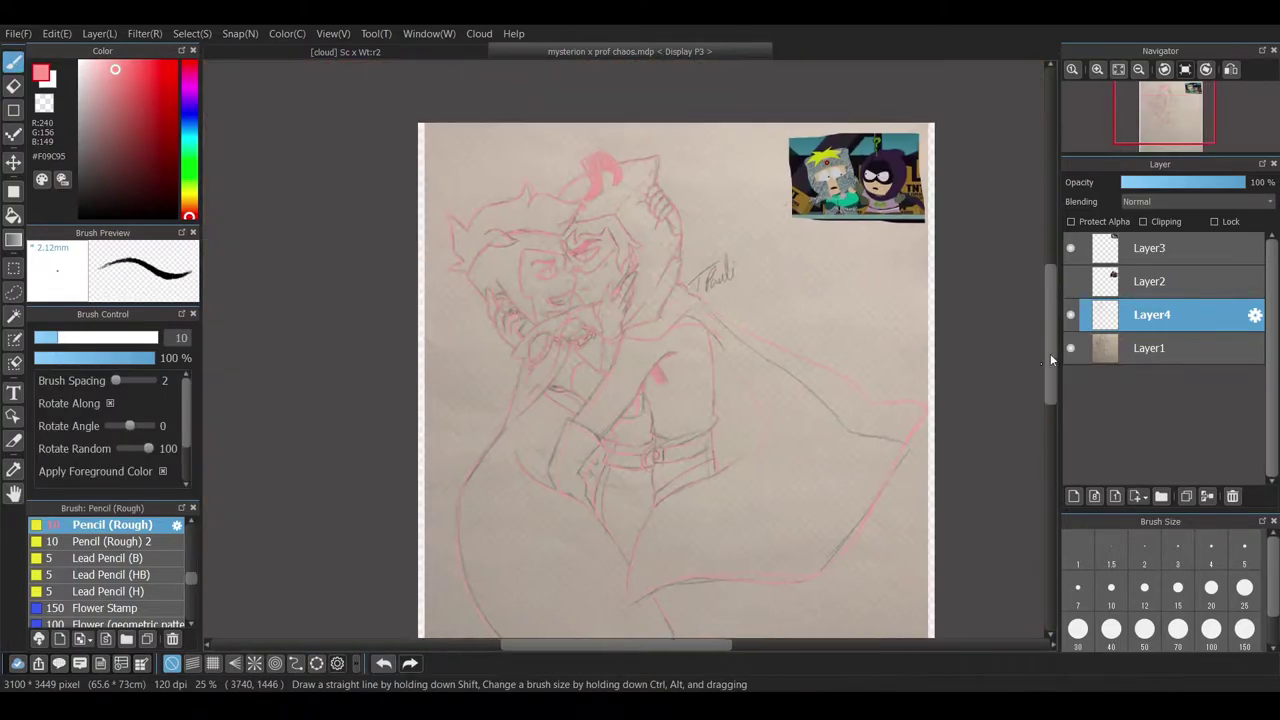
{"action": "scroll", "coordinate": [777, 459], "scroll_direction": "up", "scroll_amount": 3}
{"action": "key", "text": "l"}
{"action": "mouse_move", "coordinate": [737, 488]}
{"action": "left_mouse_down"}
{"action": "mouse_move", "coordinate": [690, 495]}
{"action": "mouse_move", "coordinate": [722, 527]}
{"action": "left_mouse_up"}
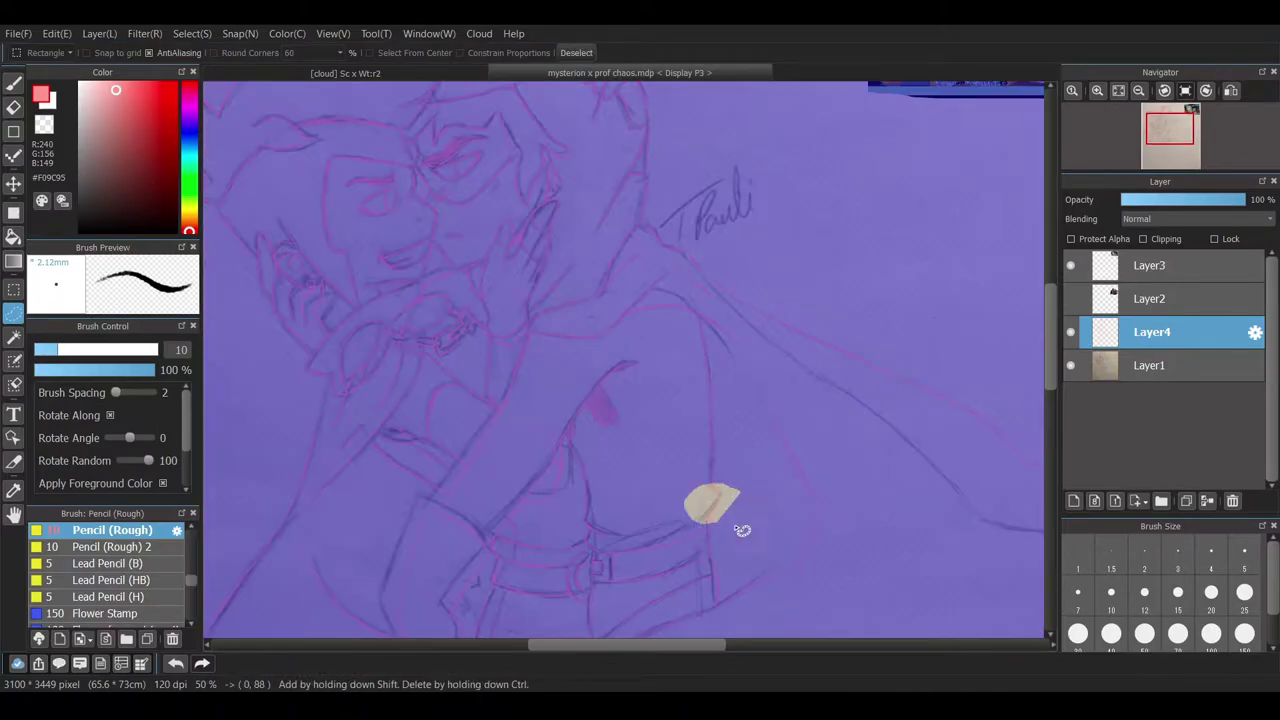
{"action": "key", "text": "ctrl+t"}
{"action": "left_click_drag", "start_coordinate": [710, 475], "coordinate": [708, 477]}
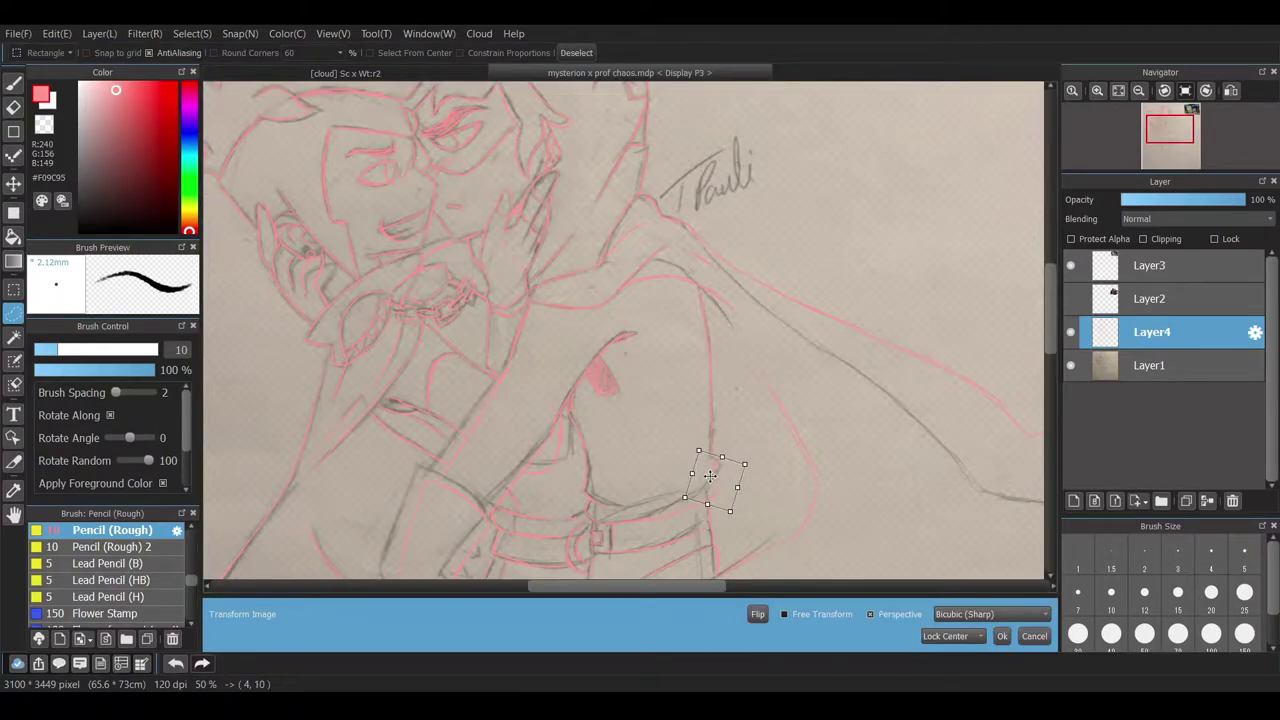
{"action": "key", "text": "Return"}
{"action": "key", "text": "ctrl+d"}
{"action": "key", "text": "b"}
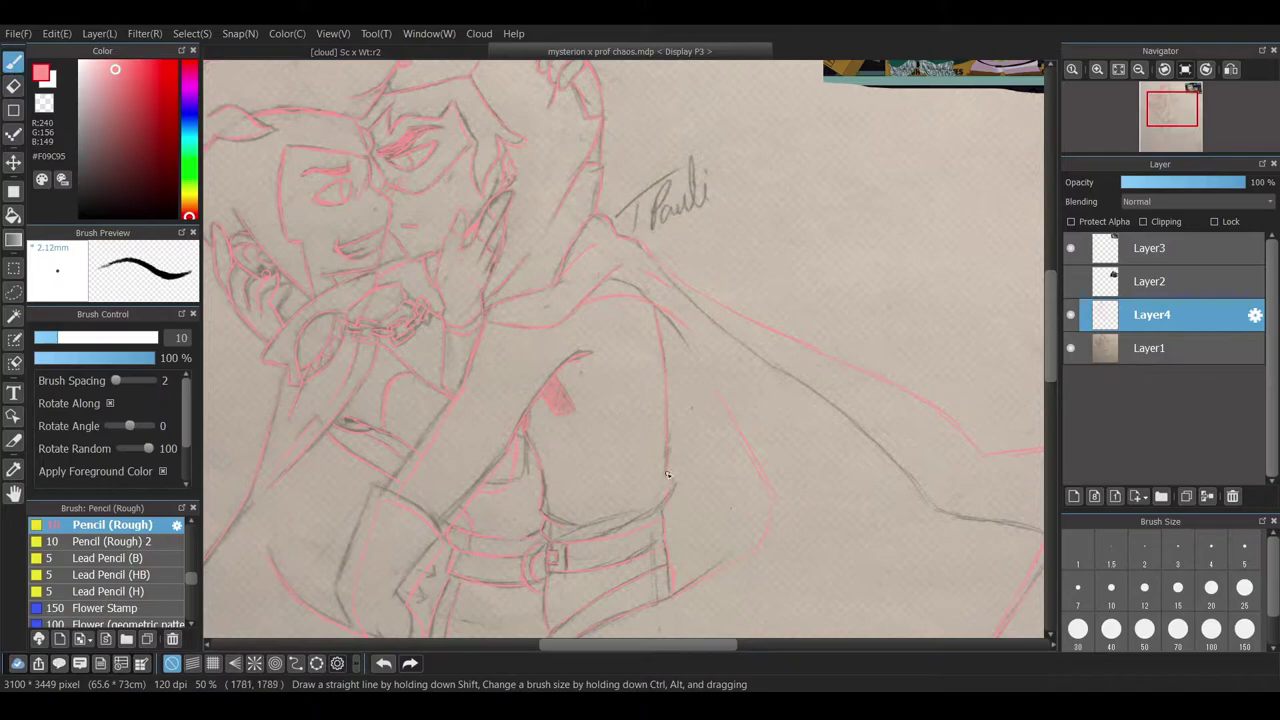
- Add a pink curve from the masked character's armpit down to the belt and clean up the hem with the eraser
{"action": "scroll", "coordinate": [660, 487], "scroll_direction": "left", "scroll_amount": 2}
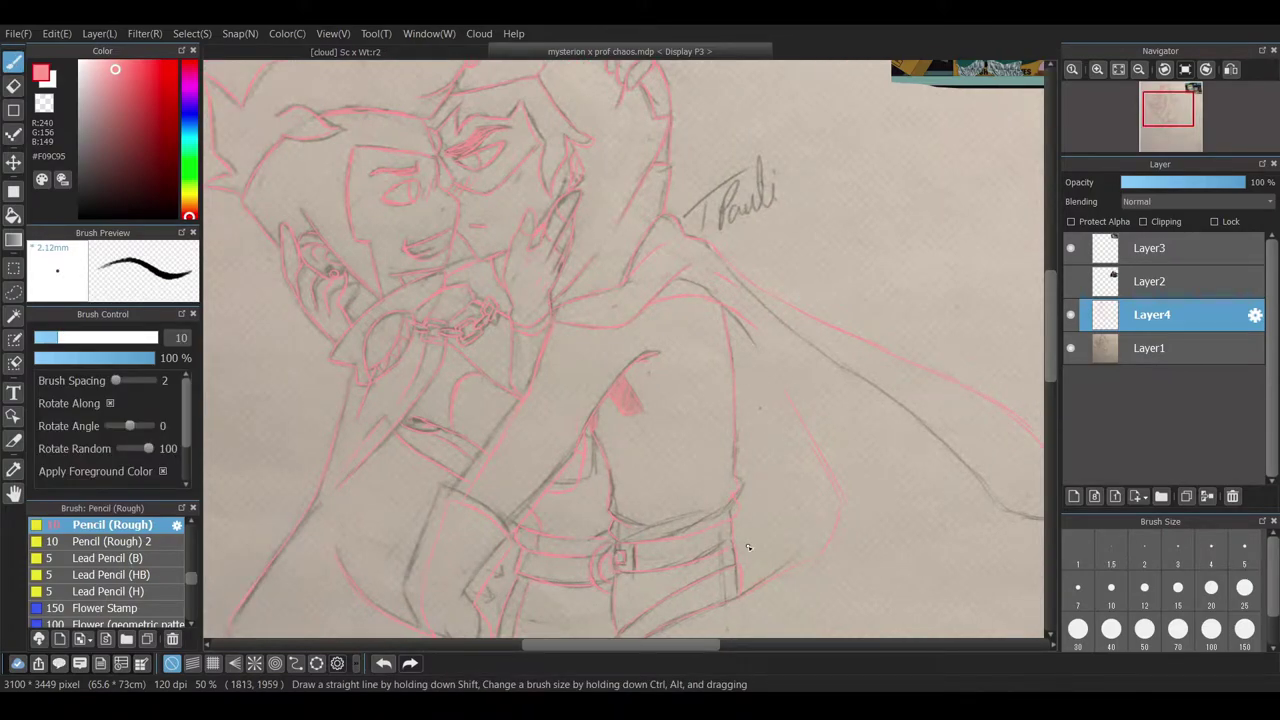
{"action": "scroll", "coordinate": [787, 481], "scroll_direction": "down", "scroll_amount": 1}
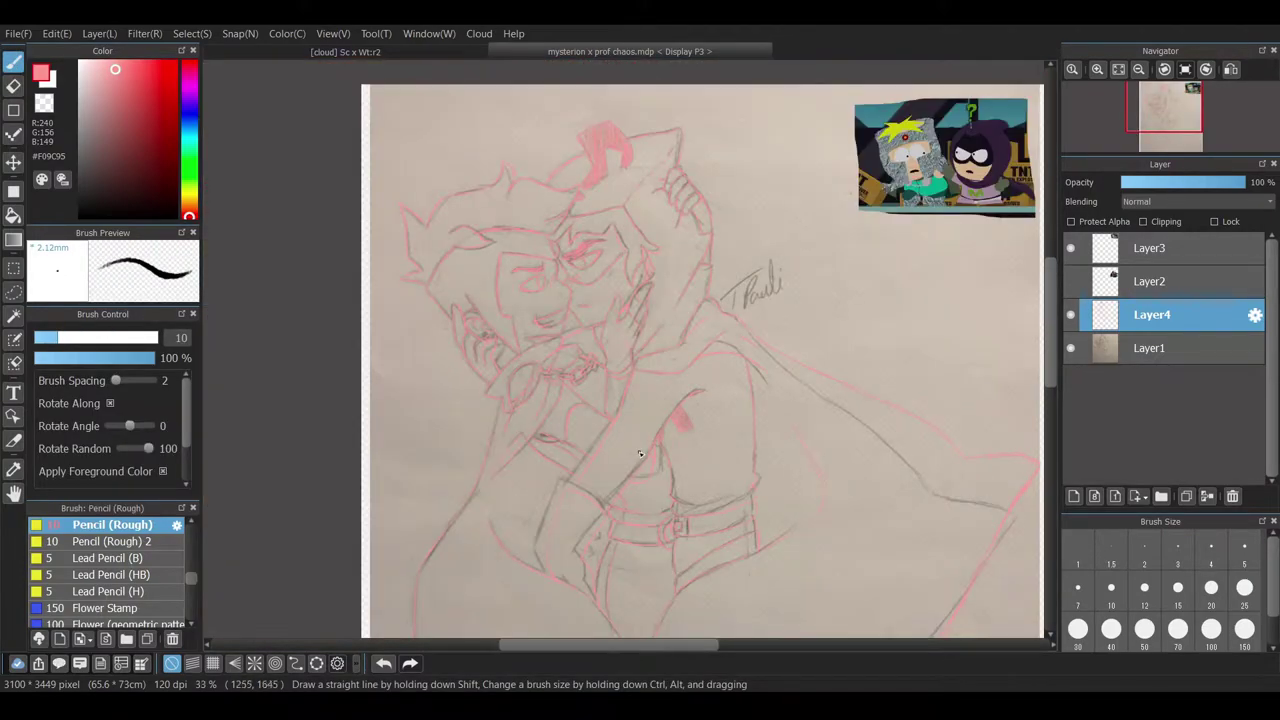
{"action": "scroll", "coordinate": [743, 510], "scroll_direction": "up", "scroll_amount": 2}
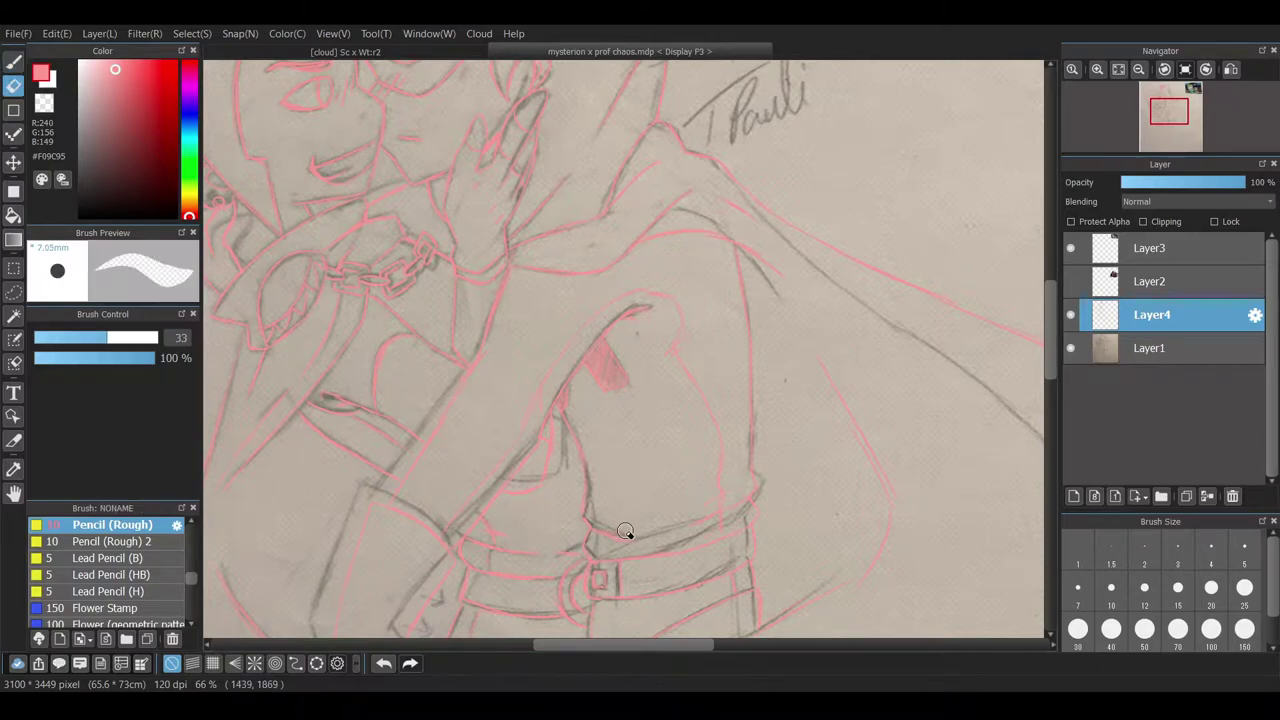
{"action": "scroll", "coordinate": [1056, 364], "scroll_direction": "down", "scroll_amount": 3}
{"action": "scroll", "coordinate": [1056, 360], "scroll_direction": "down", "scroll_amount": 2}
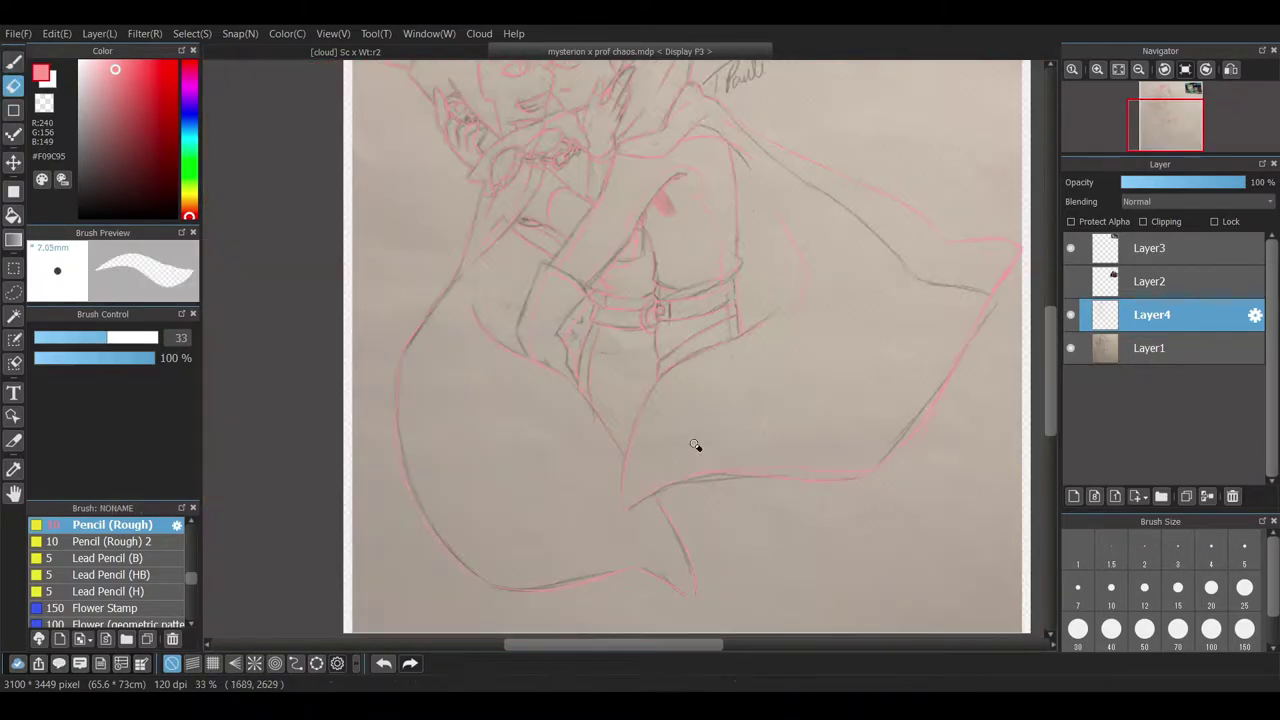
{"action": "scroll", "coordinate": [1038, 294], "scroll_direction": "up", "scroll_amount": 3}
{"action": "scroll", "coordinate": [1038, 300], "scroll_direction": "up", "scroll_amount": 1}
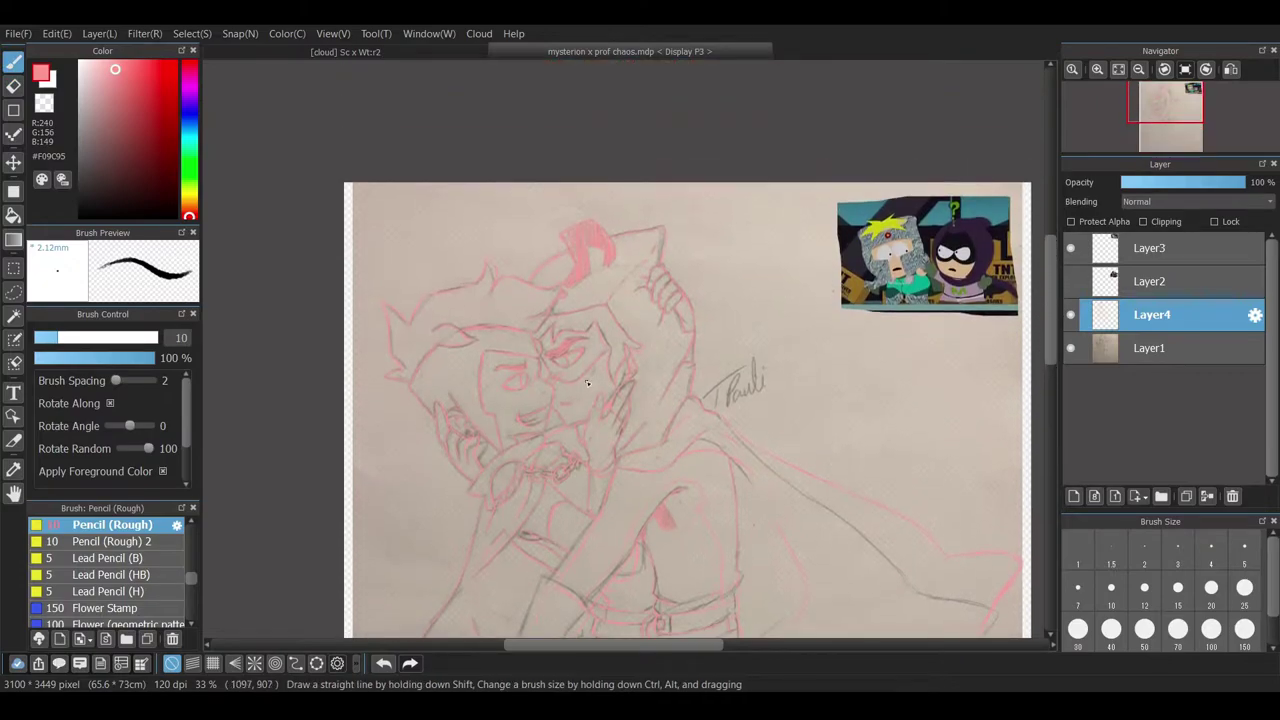
- Hide the scanned drawing on Layer1 and add a new layer beneath it
{"action": "left_click", "coordinate": [1070, 348]}
{"action": "scroll", "coordinate": [1049, 363], "scroll_direction": "down", "scroll_amount": 1}
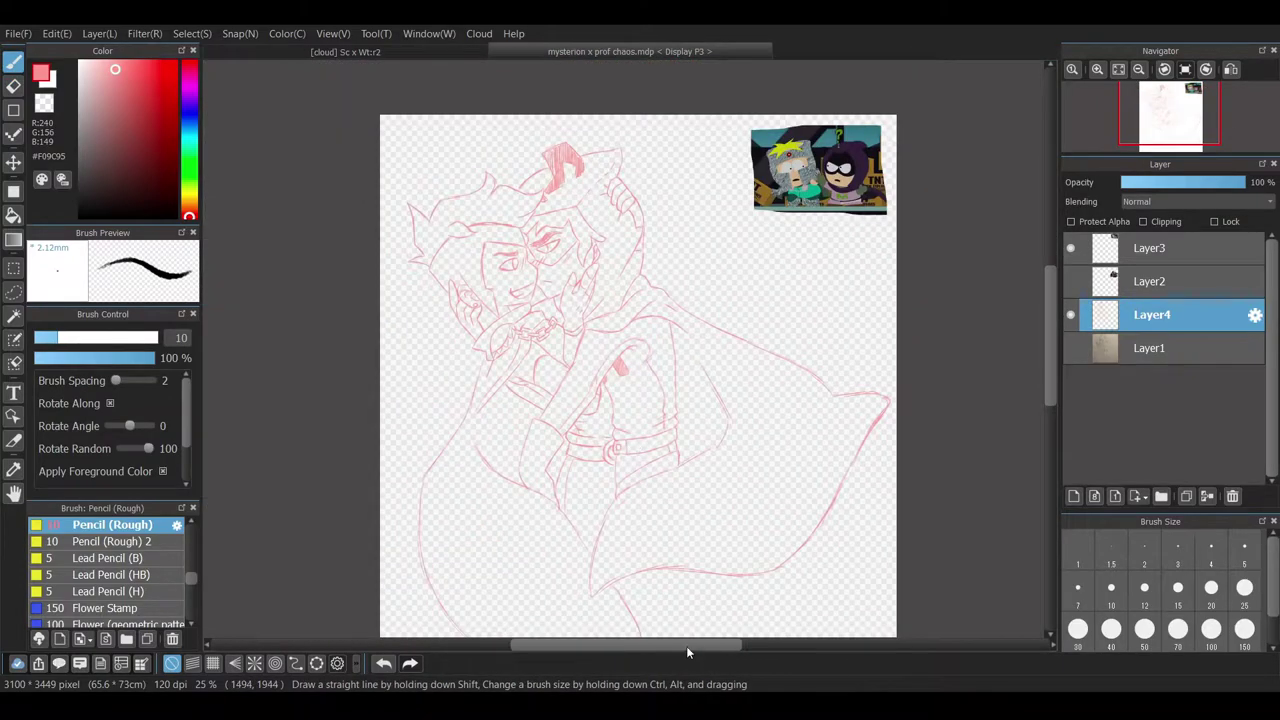
{"action": "scroll", "coordinate": [690, 660], "scroll_direction": "right", "scroll_amount": 1}
{"action": "left_click", "coordinate": [1179, 340]}
{"action": "key", "text": "ctrl+shift+n"}
- Cover the new bottom layer with a muted grey-brown backdrop using the Pen brush at size 441
{"action": "scroll", "coordinate": [100, 575], "scroll_direction": "up", "scroll_amount": 2}
{"action": "left_click", "coordinate": [83, 558]}
{"action": "left_click_drag", "start_coordinate": [46, 338], "coordinate": [158, 338]}
{"action": "mouse_move", "coordinate": [340, 130]}
{"action": "left_mouse_down"}
{"action": "mouse_move", "coordinate": [345, 630]}
{"action": "mouse_move", "coordinate": [420, 600]}
{"action": "mouse_move", "coordinate": [480, 200]}
{"action": "mouse_move", "coordinate": [607, 458]}
{"action": "mouse_move", "coordinate": [380, 600]}
{"action": "left_mouse_up"}
{"action": "left_click", "coordinate": [85, 145]}
{"action": "left_click_drag", "start_coordinate": [700, 610], "coordinate": [830, 470]}
- Set the colour to light pink #FFB2AC and switch back to the Pencil (Rough) brush
{"action": "left_click", "coordinate": [110, 62]}
{"action": "scroll", "coordinate": [192, 575], "scroll_direction": "down", "scroll_amount": 3}
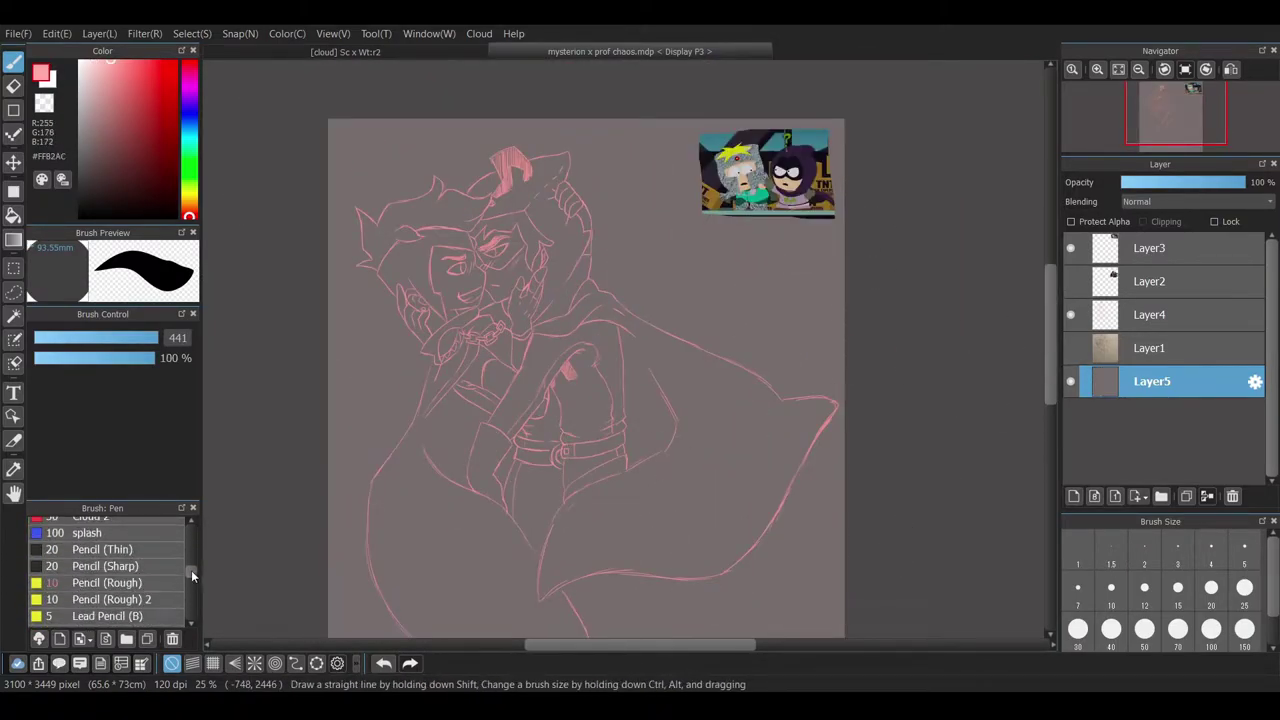
{"action": "left_click", "coordinate": [110, 582]}
- Rename Layer4 to "sketch" and add a new layer named "lineart" above it
{"action": "left_click", "coordinate": [1240, 313]}
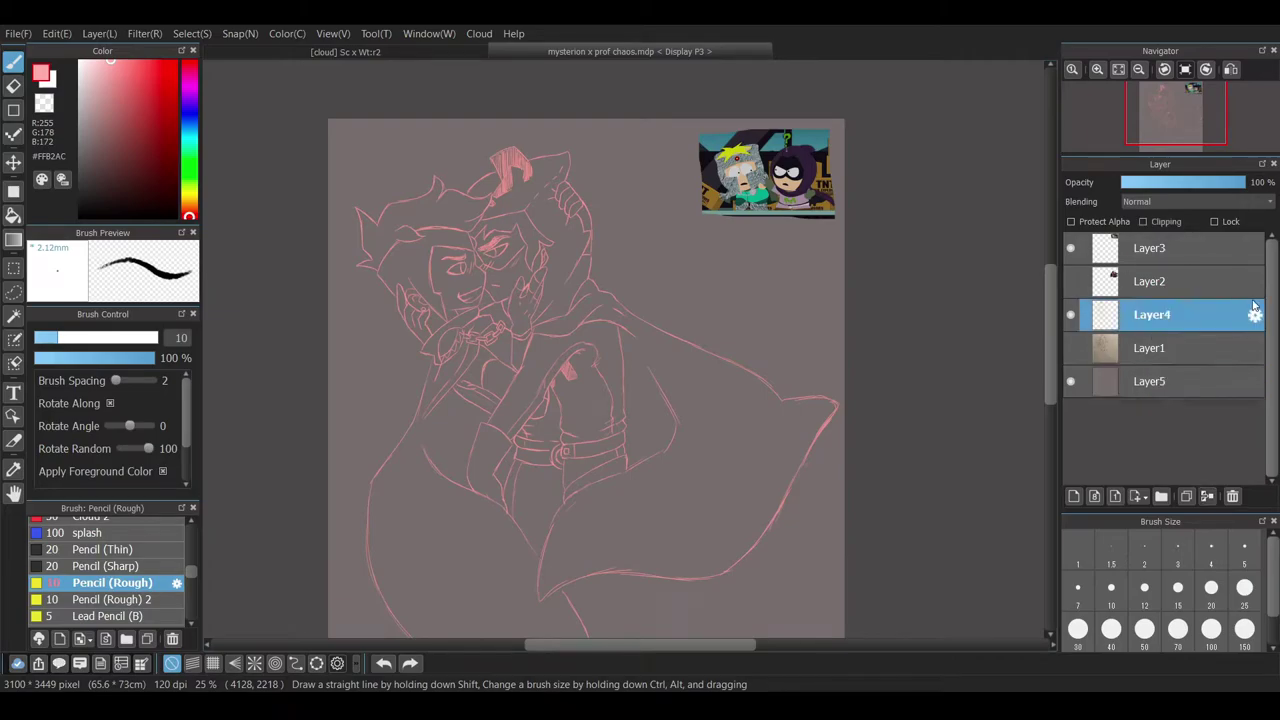
{"action": "double_click", "coordinate": [1150, 314]}
{"action": "type", "text": "sketch"}
{"action": "key", "text": "Return"}
{"action": "left_click", "coordinate": [1073, 496]}
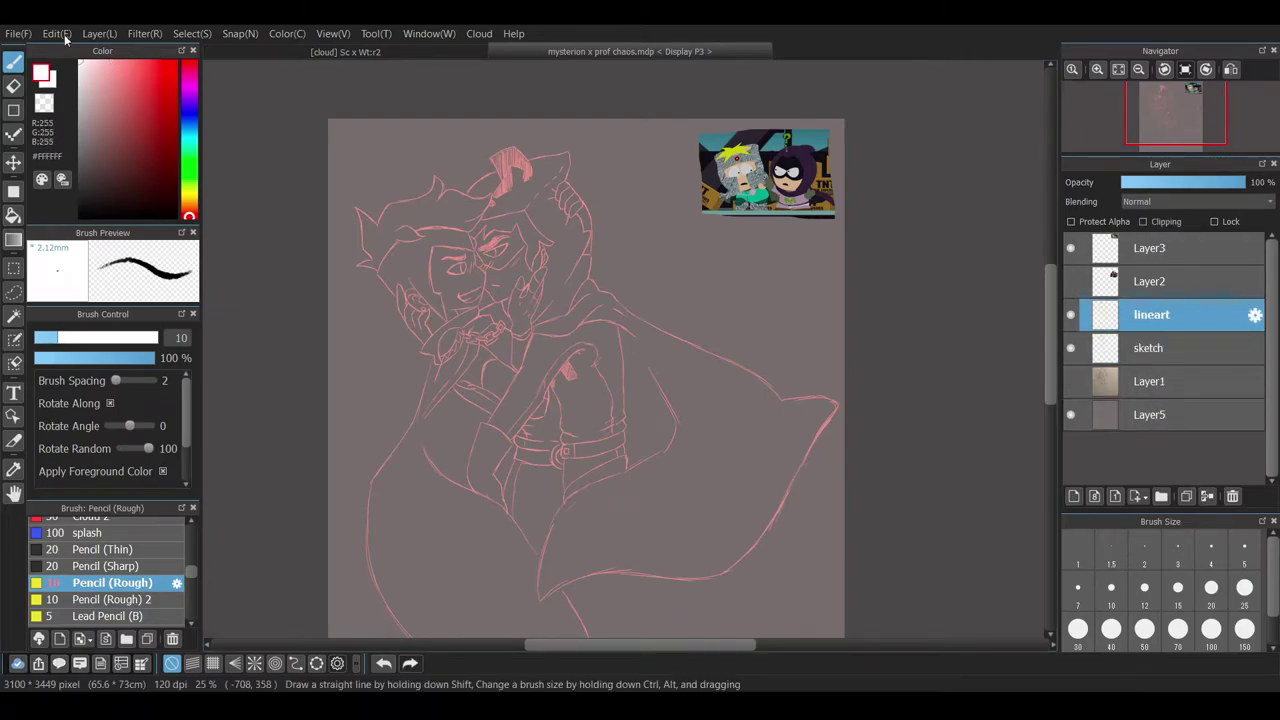
- Ink the side of the helmet's face opening, the pointed cheek guard and the ear in black on the lineart layer
{"action": "scroll", "coordinate": [476, 506], "scroll_direction": "up", "scroll_amount": 4}
{"action": "mouse_move", "coordinate": [476, 506]}
{"action": "left_mouse_down"}
{"action": "mouse_move", "coordinate": [460, 430]}
{"action": "mouse_move", "coordinate": [474, 240]}
{"action": "left_mouse_up"}
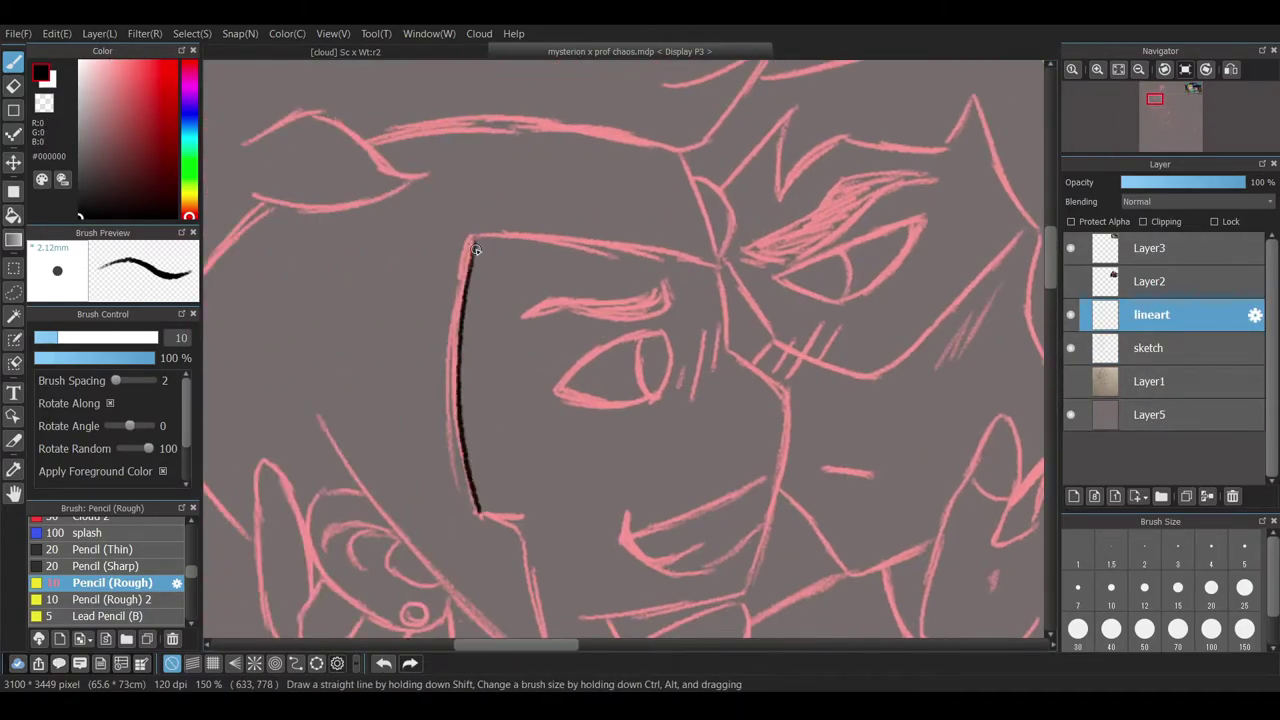
{"action": "left_click_drag", "start_coordinate": [480, 516], "coordinate": [520, 521]}
{"action": "scroll", "coordinate": [400, 620], "scroll_direction": "down", "scroll_amount": 3}
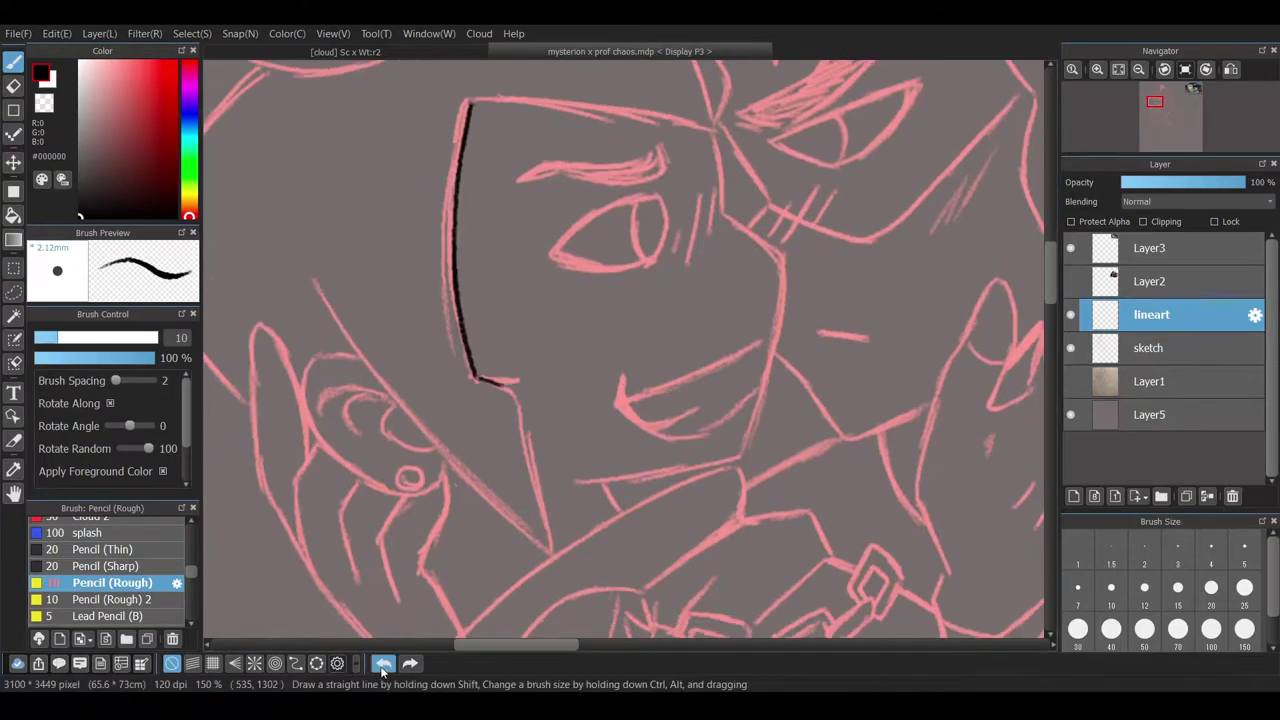
{"action": "left_click_drag", "start_coordinate": [314, 282], "coordinate": [550, 548]}
{"action": "left_click_drag", "start_coordinate": [515, 380], "coordinate": [553, 548]}
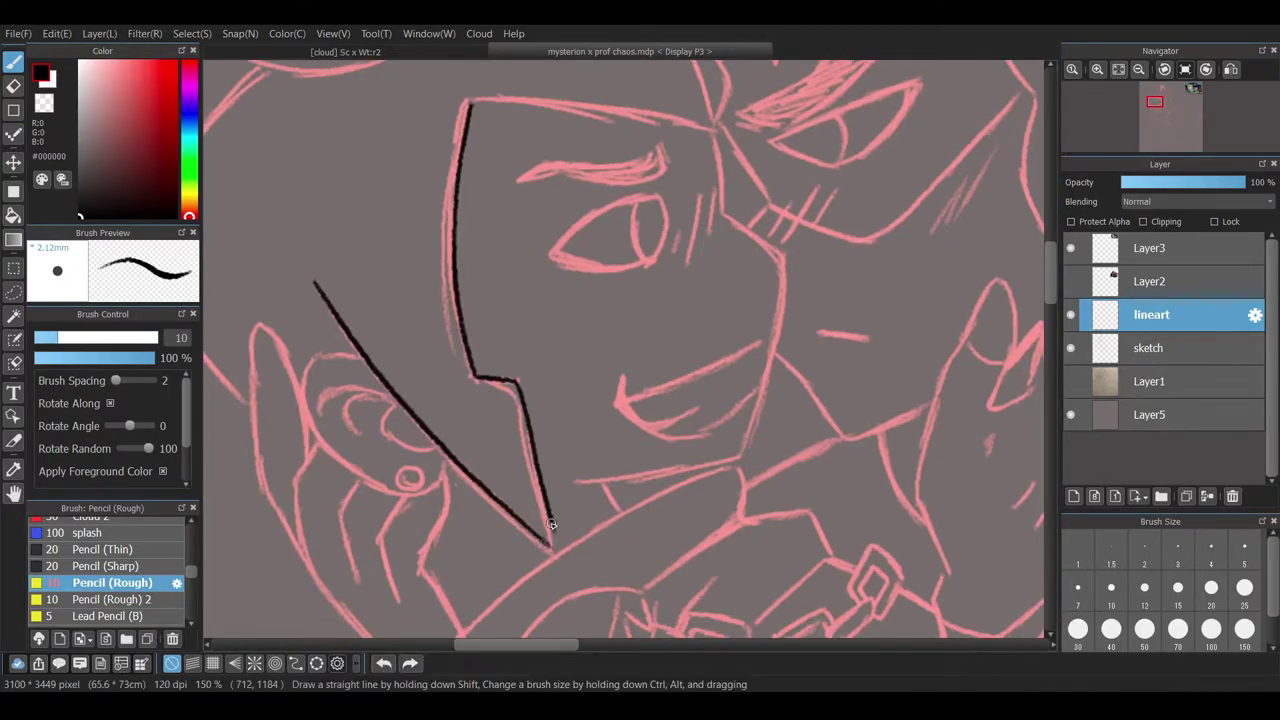
{"action": "left_click_drag", "start_coordinate": [360, 353], "coordinate": [438, 453]}
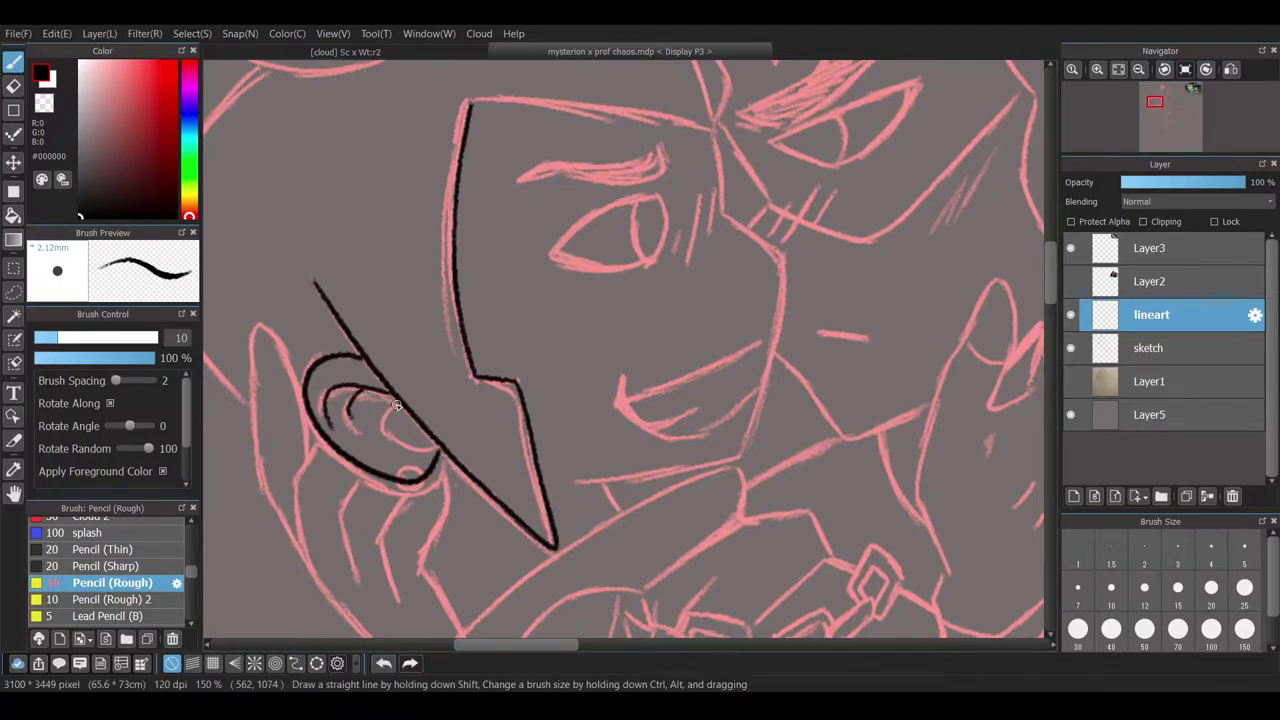
{"action": "mouse_move", "coordinate": [404, 458]}
{"action": "left_mouse_down"}
{"action": "mouse_move", "coordinate": [307, 458]}
{"action": "mouse_move", "coordinate": [331, 606]}
{"action": "left_mouse_up"}
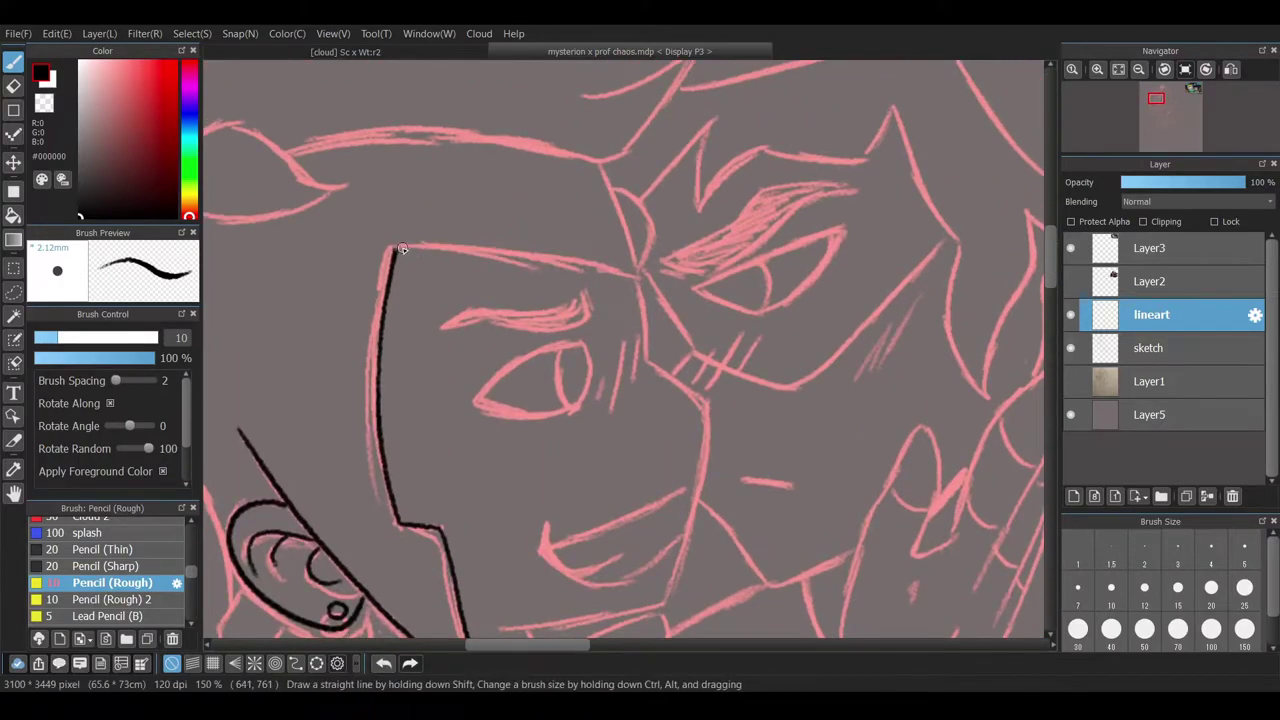
- Ink the top of the helmet's face opening, the round bump at the forehead and the face profile down to the chin
{"action": "left_click_drag", "start_coordinate": [396, 244], "coordinate": [636, 272]}
{"action": "left_click_drag", "start_coordinate": [600, 165], "coordinate": [640, 286]}
{"action": "mouse_move", "coordinate": [610, 188]}
{"action": "left_mouse_down"}
{"action": "mouse_move", "coordinate": [646, 360]}
{"action": "mouse_move", "coordinate": [668, 605]}
{"action": "left_mouse_up"}
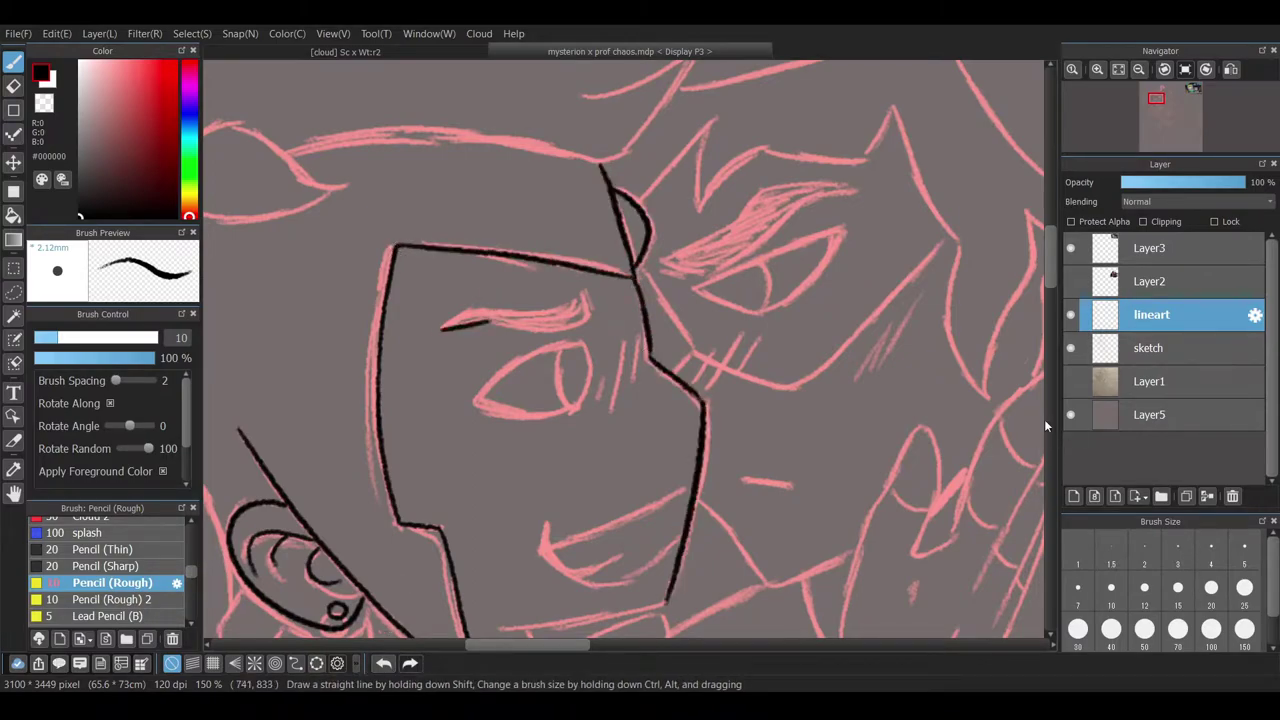
- Outline the helmeted character's eyebrow and fill it in solid black
{"action": "scroll", "coordinate": [1049, 440], "scroll_direction": "up", "scroll_amount": 3}
{"action": "scroll", "coordinate": [600, 614], "scroll_direction": "down", "scroll_amount": 5}
{"action": "scroll", "coordinate": [600, 373], "scroll_direction": "up", "scroll_amount": 4}
{"action": "scroll", "coordinate": [600, 373], "scroll_direction": "down", "scroll_amount": 5}
{"action": "mouse_move", "coordinate": [438, 292]}
{"action": "left_mouse_down"}
{"action": "mouse_move", "coordinate": [470, 272]}
{"action": "mouse_move", "coordinate": [615, 257]}
{"action": "left_mouse_up"}
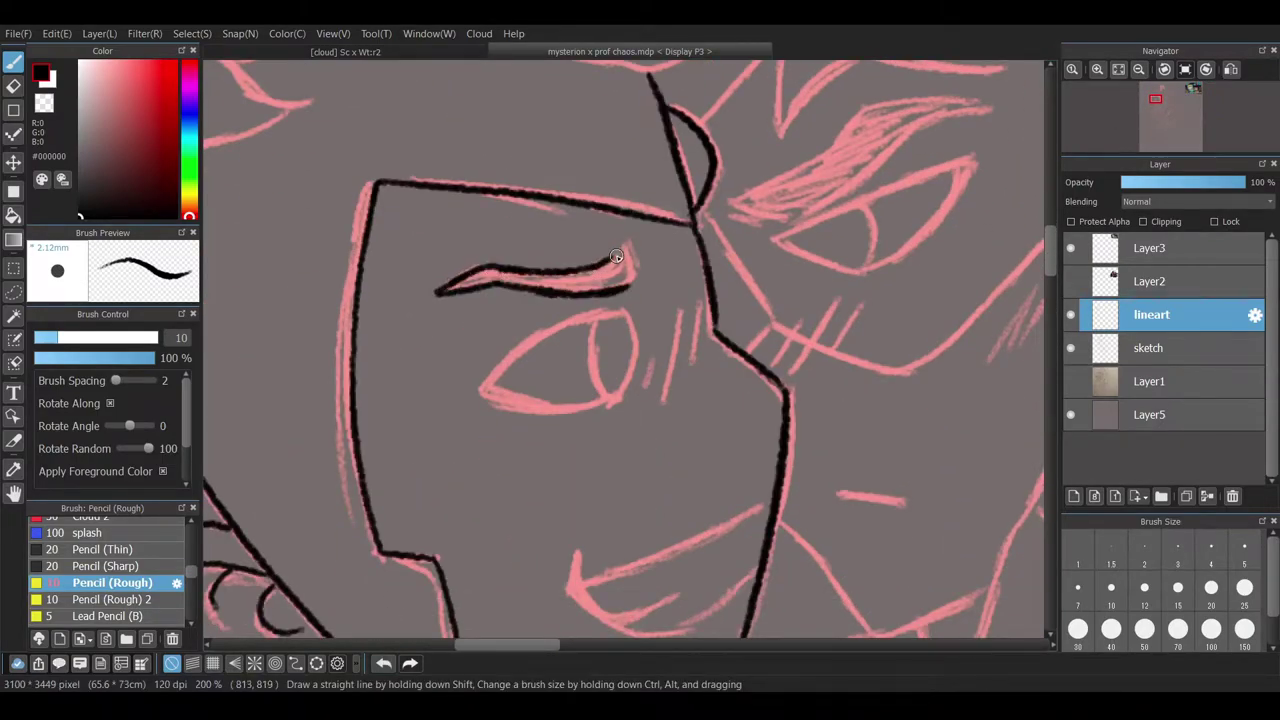
{"action": "left_click_drag", "start_coordinate": [494, 284], "coordinate": [519, 281]}
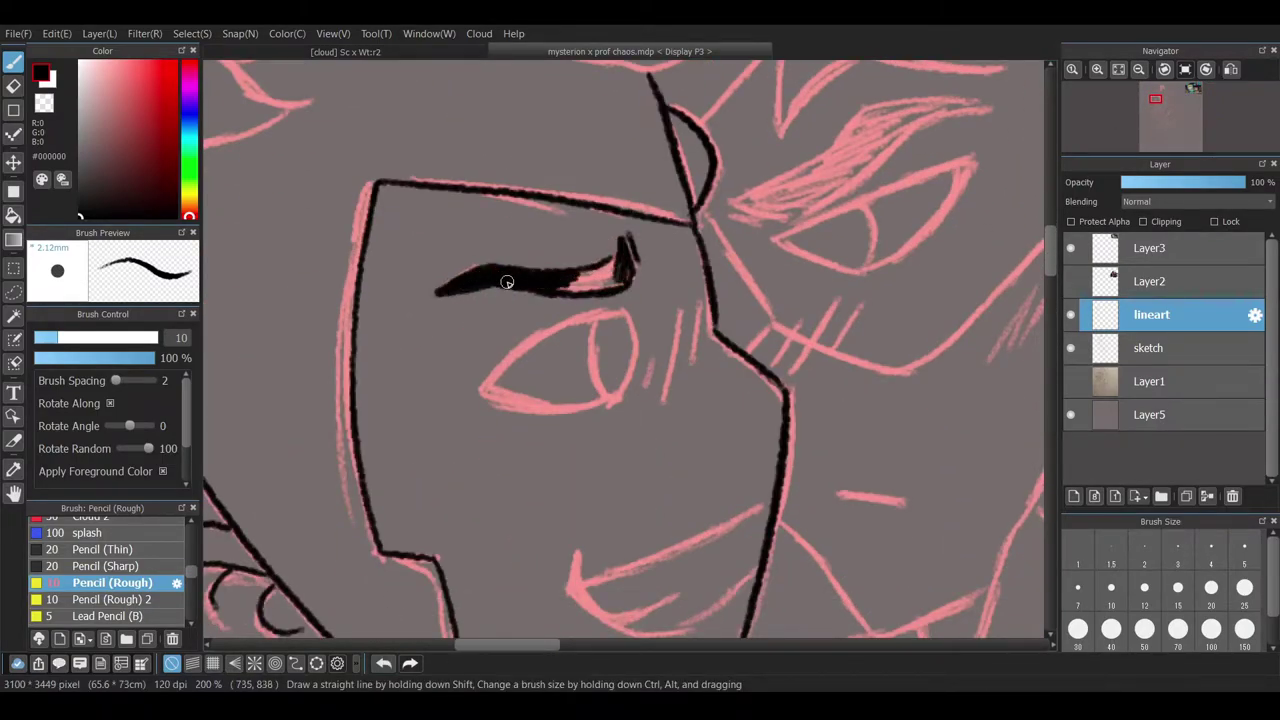
{"action": "left_click_drag", "start_coordinate": [632, 238], "coordinate": [628, 280]}
- Ink the outline of the helmeted character's eye
{"action": "left_click_drag", "start_coordinate": [488, 390], "coordinate": [620, 312]}
{"action": "left_click_drag", "start_coordinate": [512, 398], "coordinate": [620, 392]}
{"action": "left_click_drag", "start_coordinate": [621, 316], "coordinate": [620, 398]}
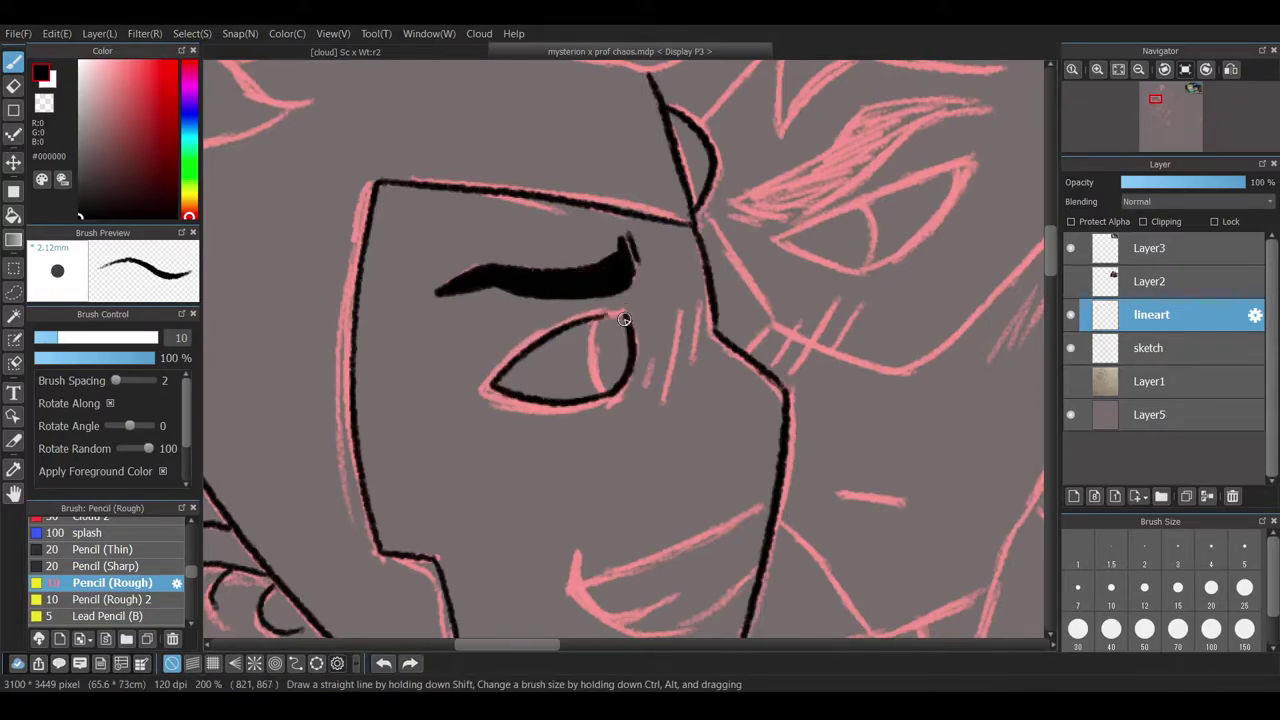
{"action": "left_click_drag", "start_coordinate": [537, 337], "coordinate": [494, 391]}
- Ink the helmeted character's grinning mouth, redoing misplaced strokes along the lips
{"action": "scroll", "coordinate": [613, 325], "scroll_direction": "down", "scroll_amount": 4}
{"action": "scroll", "coordinate": [589, 553], "scroll_direction": "up", "scroll_amount": 3}
{"action": "mouse_move", "coordinate": [590, 530]}
{"action": "left_mouse_down"}
{"action": "mouse_move", "coordinate": [589, 550]}
{"action": "mouse_move", "coordinate": [720, 498]}
{"action": "left_mouse_up"}
{"action": "key", "text": "ctrl+z"}
{"action": "mouse_move", "coordinate": [592, 556]}
{"action": "left_mouse_down"}
{"action": "mouse_move", "coordinate": [706, 582]}
{"action": "mouse_move", "coordinate": [721, 501]}
{"action": "left_mouse_up"}
{"action": "key", "text": "ctrl+z"}
{"action": "key", "text": "e"}
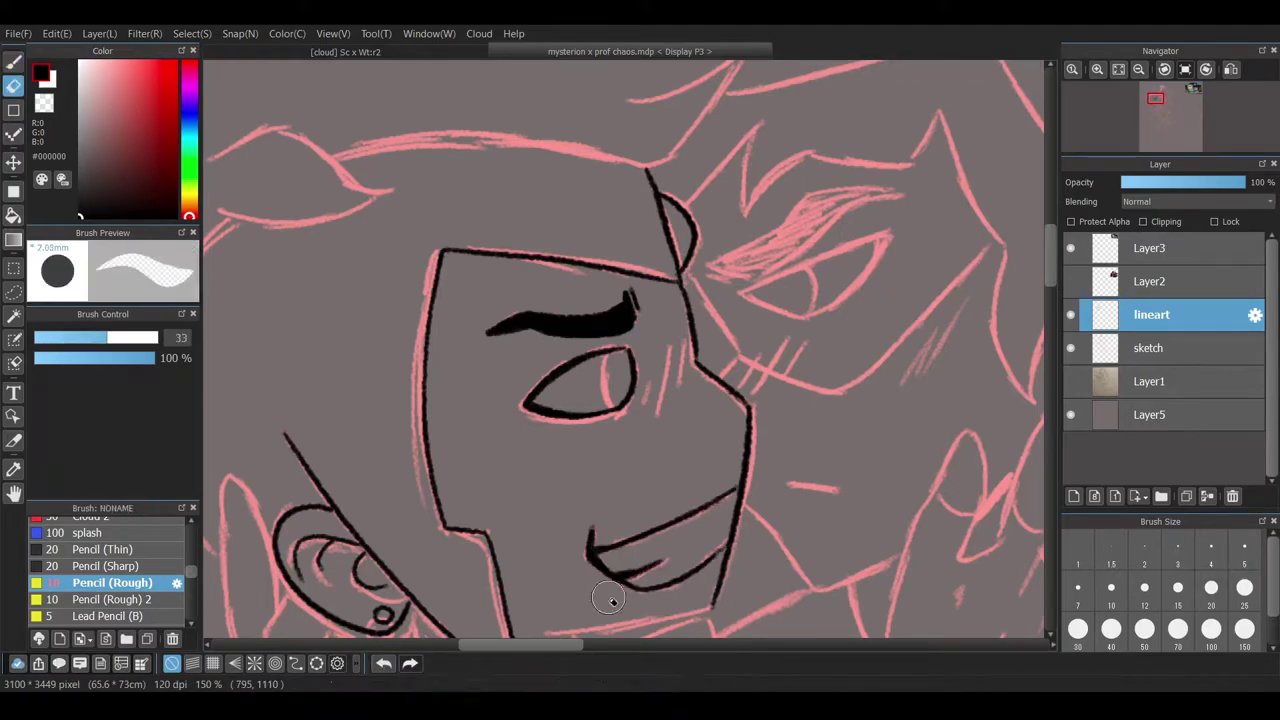
{"action": "key", "text": "p"}
{"action": "key", "text": "ctrl+z"}
- Ink the masked character's mouth and chin, and the helmeted character's lower jaw and neck line
{"action": "left_click_drag", "start_coordinate": [790, 483], "coordinate": [838, 490]}
{"action": "mouse_move", "coordinate": [740, 510]}
{"action": "left_mouse_down"}
{"action": "mouse_move", "coordinate": [810, 588]}
{"action": "mouse_move", "coordinate": [895, 553]}
{"action": "left_mouse_up"}
{"action": "scroll", "coordinate": [713, 430], "scroll_direction": "down", "scroll_amount": 3}
{"action": "left_click_drag", "start_coordinate": [713, 430], "coordinate": [543, 463]}
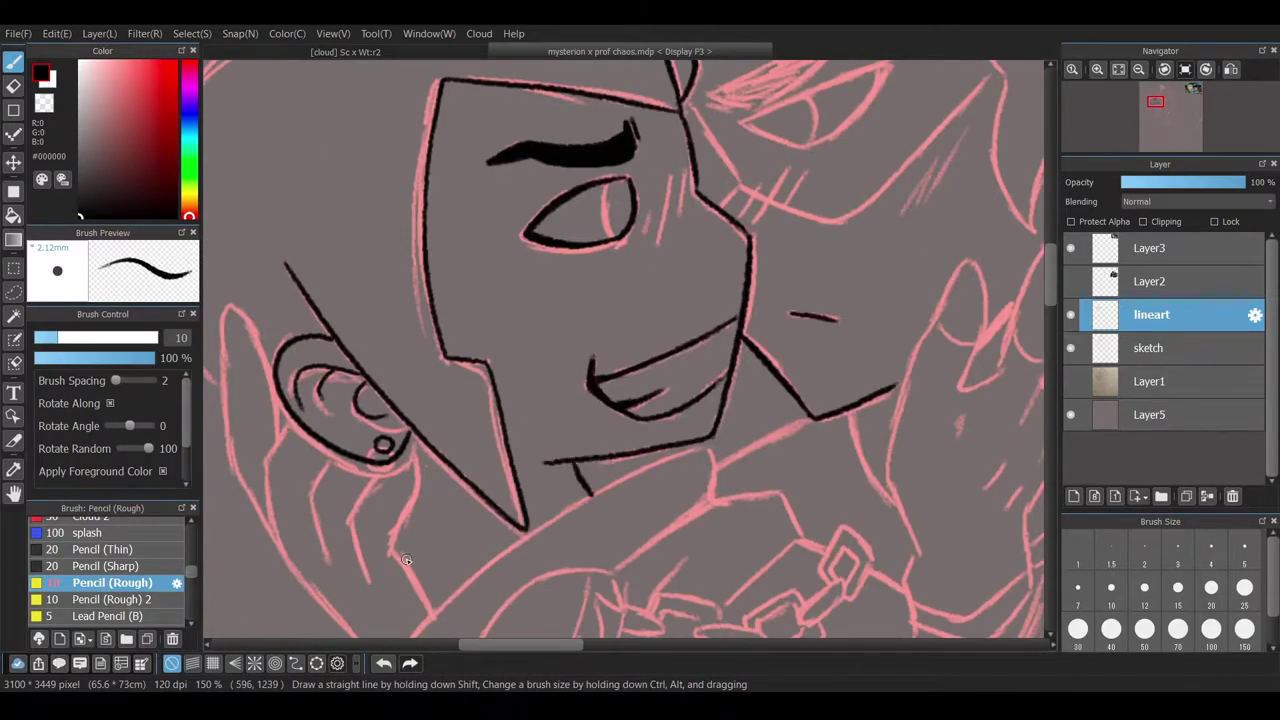
- Ink the fingers and outer edge of the hand cupping the helmeted character's ear
{"action": "left_click_drag", "start_coordinate": [304, 483], "coordinate": [439, 473]}
{"action": "mouse_move", "coordinate": [430, 414]}
{"action": "left_mouse_down"}
{"action": "mouse_move", "coordinate": [396, 476]}
{"action": "mouse_move", "coordinate": [432, 562]}
{"action": "left_mouse_up"}
{"action": "left_click_drag", "start_coordinate": [362, 478], "coordinate": [383, 316]}
- Ink the back of the helmet and the curved hair lock overlapping its top edge, cleaning the lock's tip with the eraser
{"action": "scroll", "coordinate": [522, 640], "scroll_direction": "down", "scroll_amount": 2}
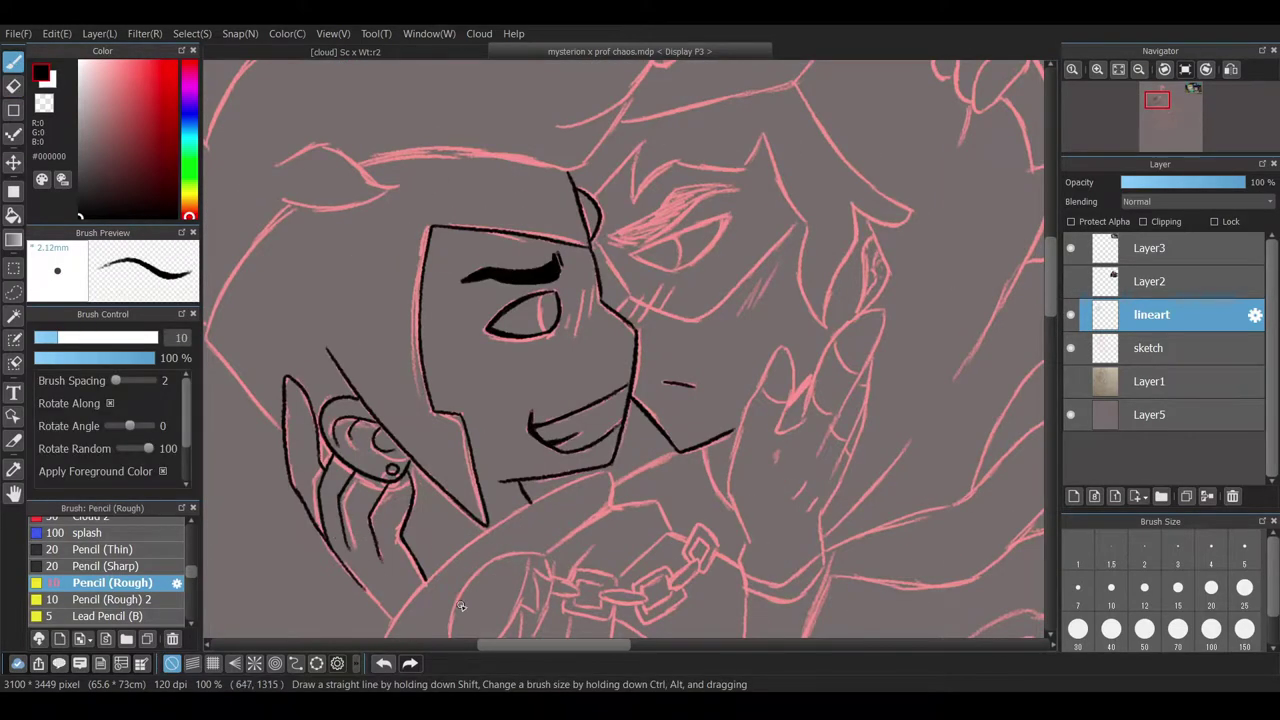
{"action": "scroll", "coordinate": [424, 572], "scroll_direction": "left", "scroll_amount": 2}
{"action": "left_click_drag", "start_coordinate": [352, 424], "coordinate": [482, 701]}
{"action": "left_click_drag", "start_coordinate": [485, 445], "coordinate": [605, 465]}
{"action": "left_click_drag", "start_coordinate": [485, 476], "coordinate": [612, 468]}
{"action": "key", "text": "e"}
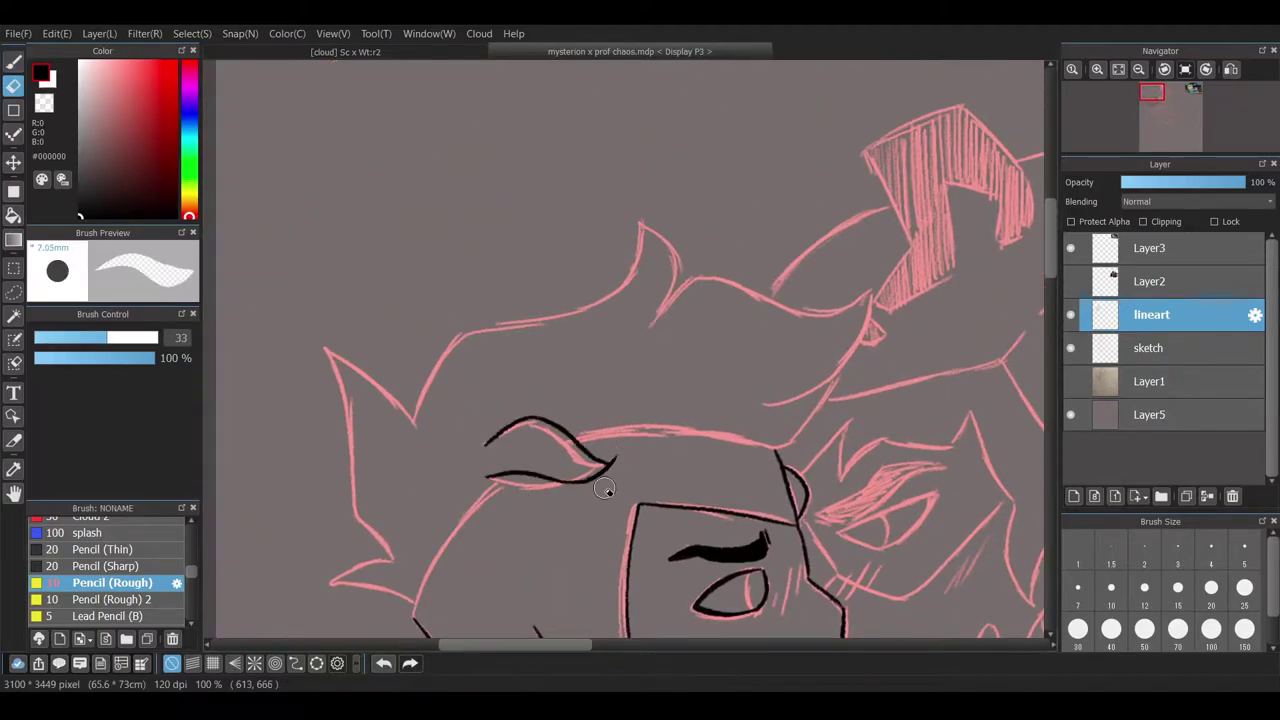
{"action": "scroll", "coordinate": [600, 470], "scroll_direction": "up", "scroll_amount": 2}
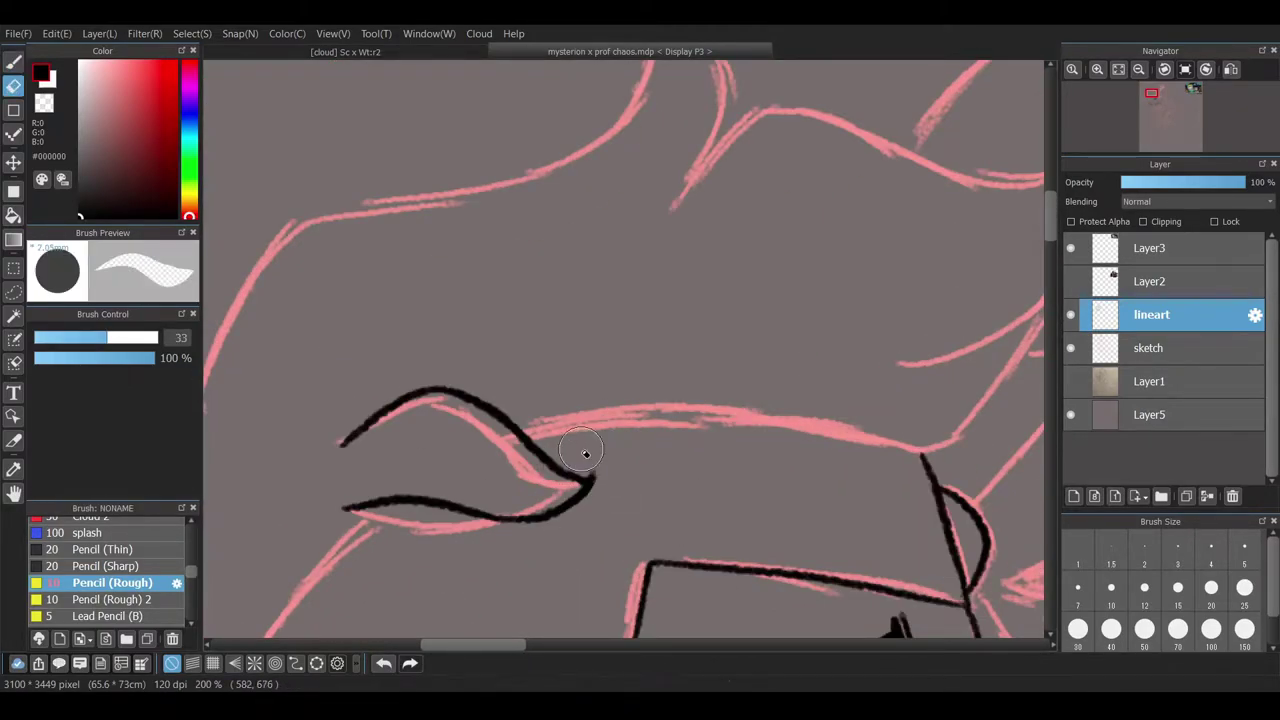
{"action": "key", "text": "b"}
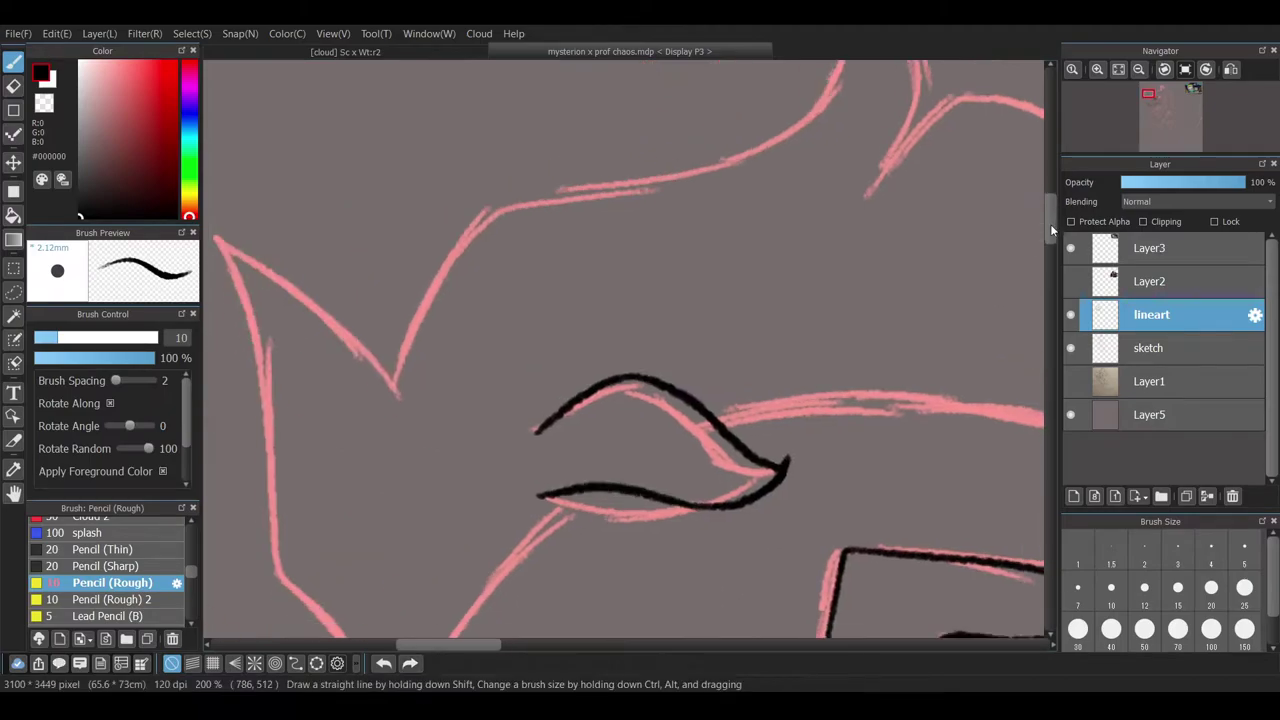
- Ink the upper hair contour up to and around the tall spike, undoing strokes that miss
{"action": "scroll", "coordinate": [423, 514], "scroll_direction": "down", "scroll_amount": 2}
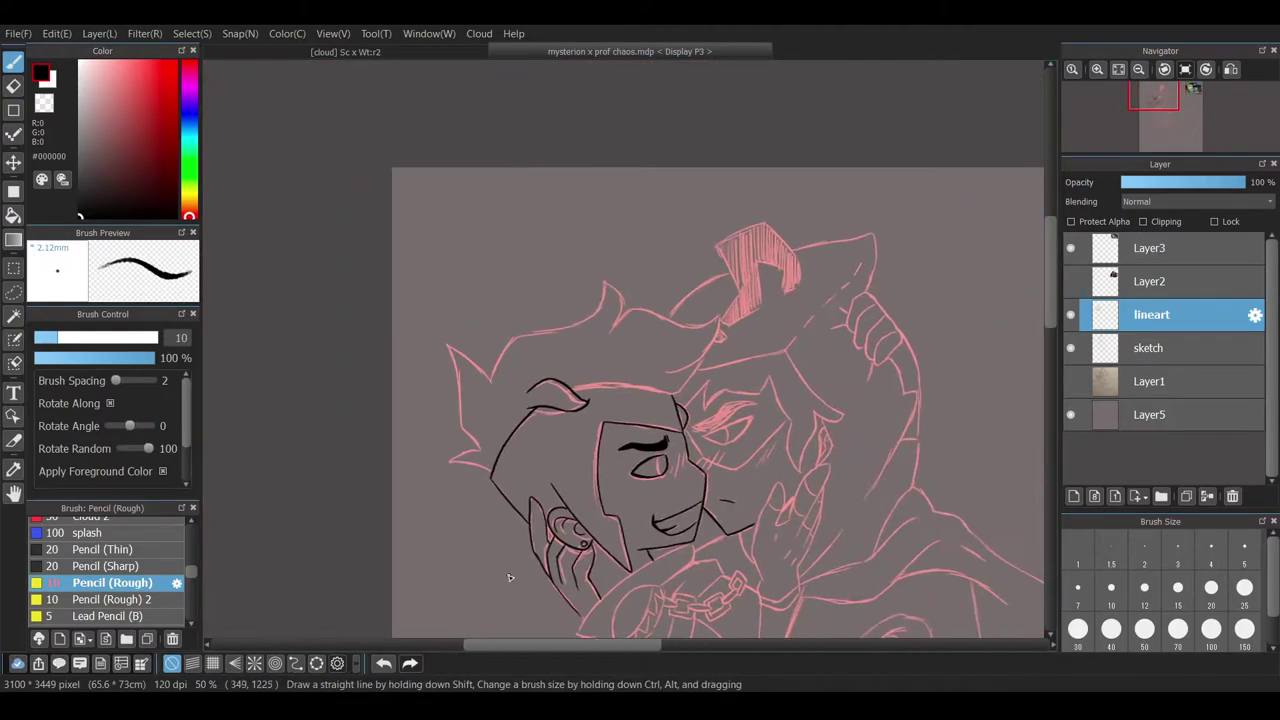
{"action": "scroll", "coordinate": [722, 590], "scroll_direction": "up", "scroll_amount": 3}
{"action": "key", "text": "ctrl+z"}
{"action": "mouse_move", "coordinate": [722, 590]}
{"action": "left_mouse_down"}
{"action": "mouse_move", "coordinate": [628, 290]}
{"action": "mouse_move", "coordinate": [610, 284]}
{"action": "mouse_move", "coordinate": [765, 405]}
{"action": "mouse_move", "coordinate": [555, 395]}
{"action": "mouse_move", "coordinate": [855, 115]}
{"action": "left_mouse_up"}
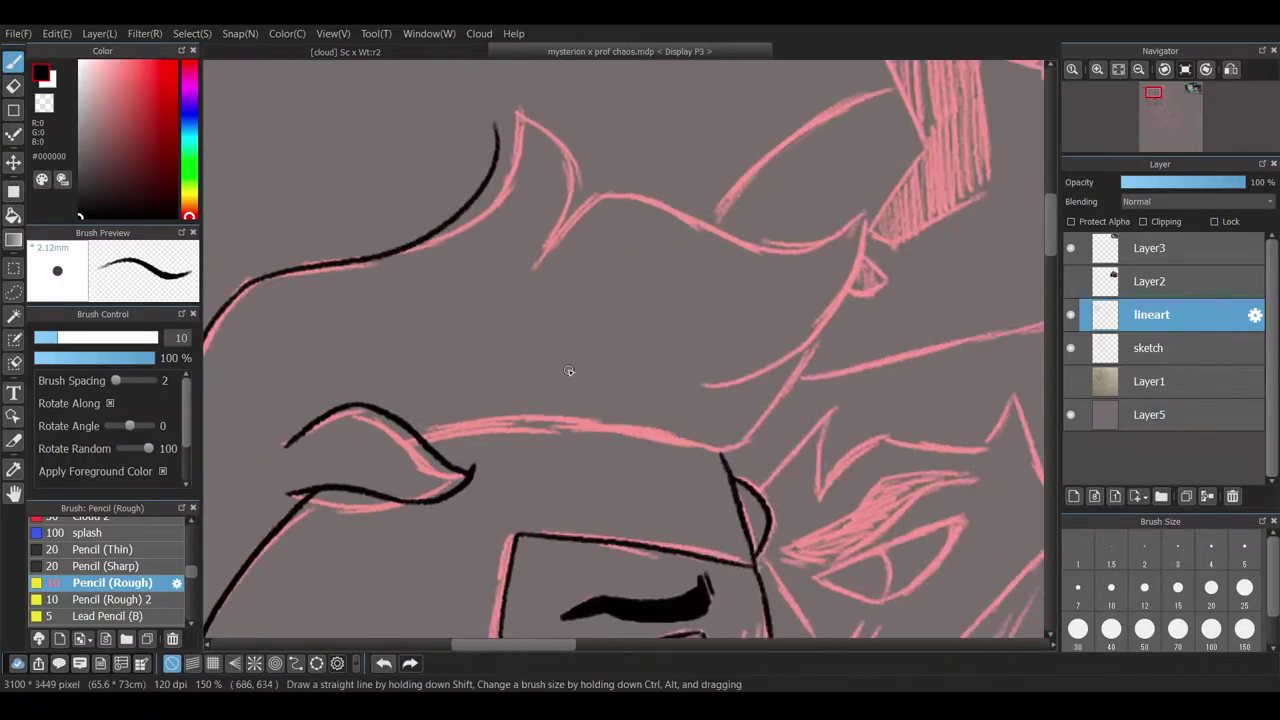
{"action": "left_click_drag", "start_coordinate": [485, 95], "coordinate": [537, 250]}
{"action": "left_click_drag", "start_coordinate": [540, 250], "coordinate": [630, 195]}
{"action": "key", "text": "ctrl+z"}
- Ink the rest of the top hair contour, the front hair lock and the helmet's upper edge above the forehead
{"action": "left_click_drag", "start_coordinate": [865, 215], "coordinate": [705, 385]}
{"action": "left_click_drag", "start_coordinate": [540, 250], "coordinate": [865, 215]}
{"action": "mouse_move", "coordinate": [818, 335]}
{"action": "left_mouse_down"}
{"action": "mouse_move", "coordinate": [745, 513]}
{"action": "mouse_move", "coordinate": [722, 452]}
{"action": "left_mouse_up"}
{"action": "key", "text": "ctrl+z"}
{"action": "left_click_drag", "start_coordinate": [400, 420], "coordinate": [722, 452]}
{"action": "mouse_move", "coordinate": [907, 311]}
{"action": "left_mouse_down"}
{"action": "mouse_move", "coordinate": [719, 311]}
{"action": "mouse_move", "coordinate": [712, 581]}
{"action": "left_mouse_up"}
- Ink the outline of the question-mark ornament on the hood and the hood curve beside it
{"action": "mouse_move", "coordinate": [658, 280]}
{"action": "left_mouse_down"}
{"action": "mouse_move", "coordinate": [728, 412]}
{"action": "mouse_move", "coordinate": [663, 505]}
{"action": "left_mouse_up"}
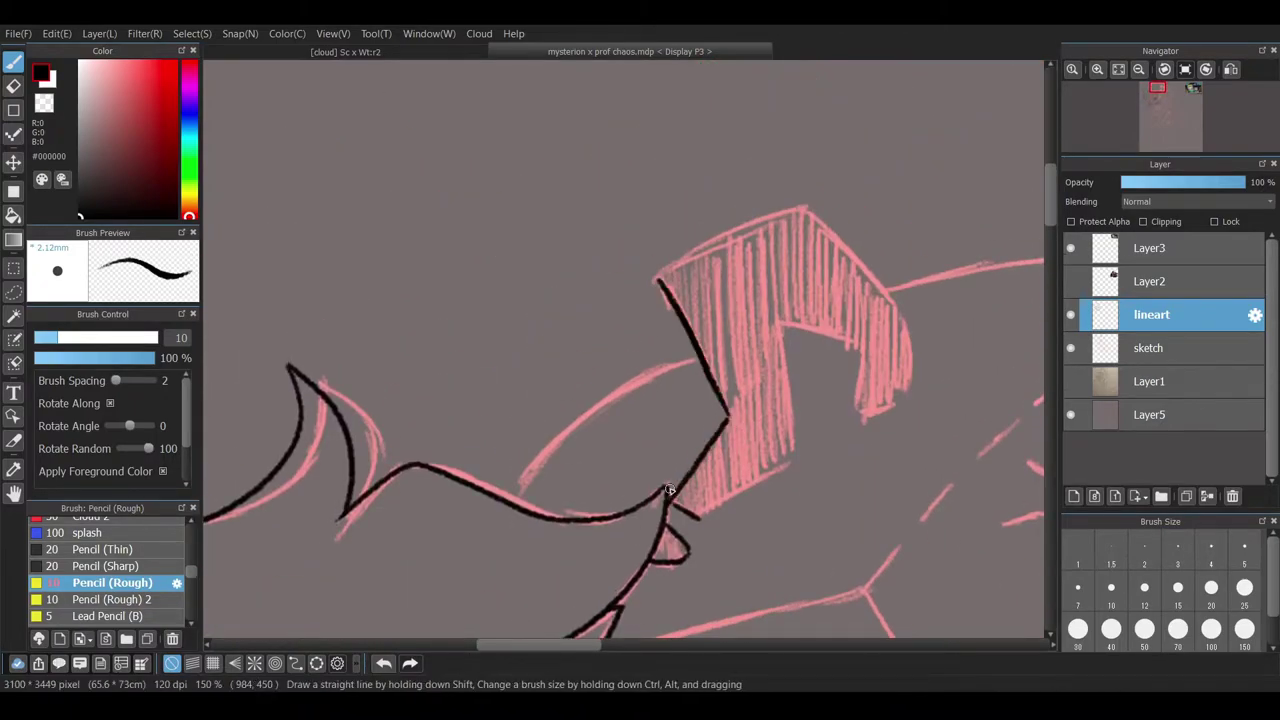
{"action": "left_click_drag", "start_coordinate": [516, 502], "coordinate": [700, 355]}
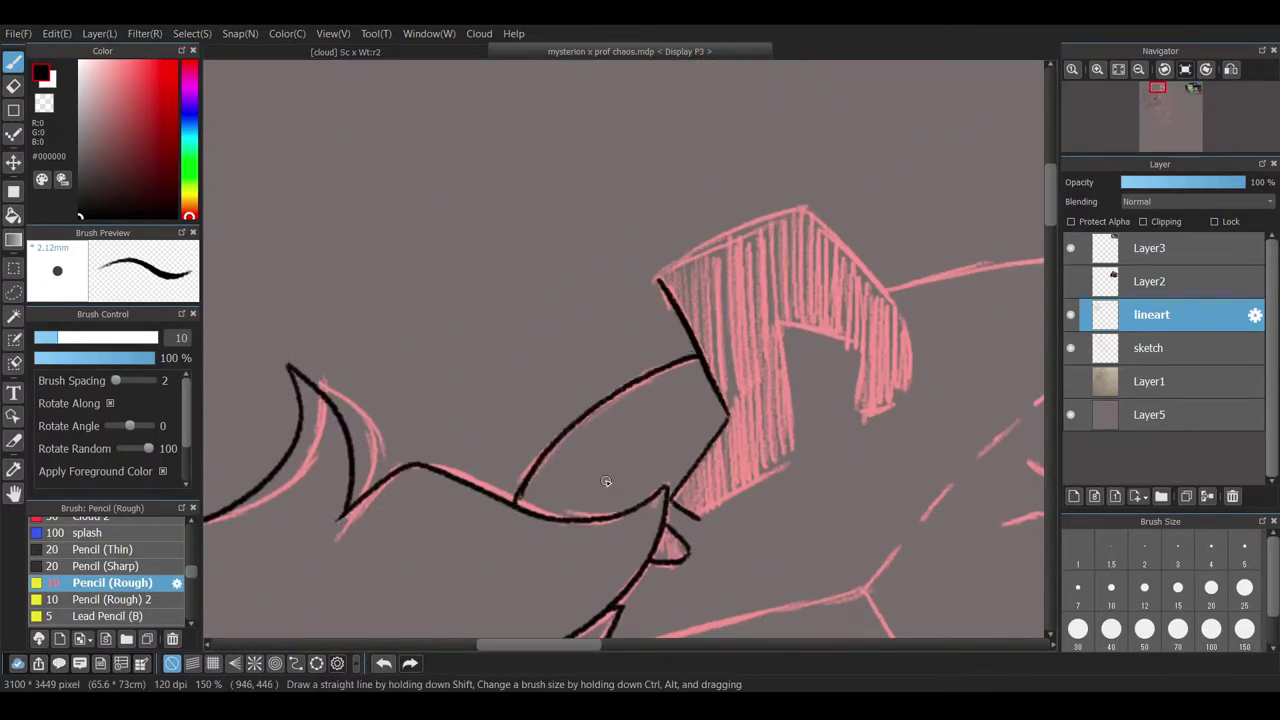
{"action": "left_click_drag", "start_coordinate": [697, 517], "coordinate": [779, 330]}
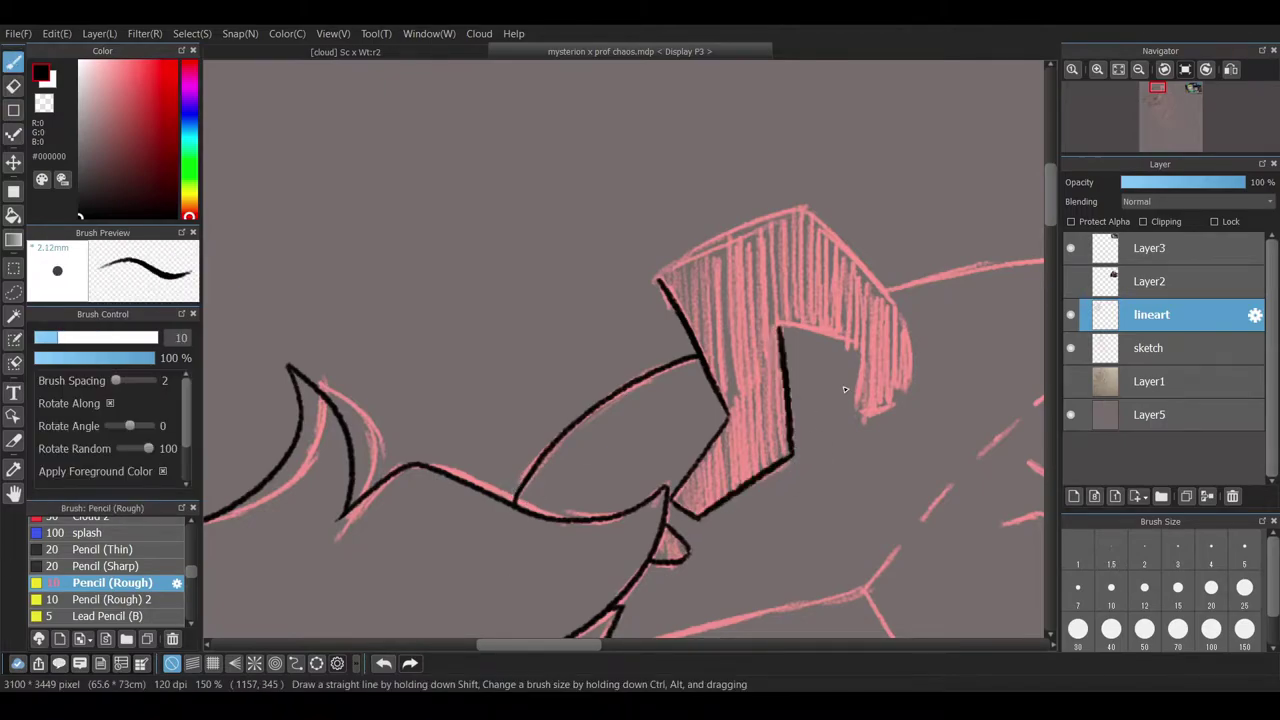
{"action": "left_click_drag", "start_coordinate": [660, 272], "coordinate": [885, 295]}
{"action": "left_click_drag", "start_coordinate": [780, 325], "coordinate": [860, 350]}
{"action": "left_click_drag", "start_coordinate": [885, 295], "coordinate": [860, 420]}
- Ink the top edge and pointed tip of the hood, plus the dashed fold line inside it
{"action": "left_click_drag", "start_coordinate": [585, 645], "coordinate": [640, 645]}
{"action": "mouse_move", "coordinate": [775, 420]}
{"action": "left_mouse_down"}
{"action": "mouse_move", "coordinate": [788, 248]}
{"action": "mouse_move", "coordinate": [545, 290]}
{"action": "left_mouse_up"}
{"action": "left_click_drag", "start_coordinate": [762, 325], "coordinate": [744, 368]}
- Ink the overlapping fingers gripping the hood below its pointed tip
{"action": "left_click_drag", "start_coordinate": [715, 525], "coordinate": [800, 445]}
{"action": "mouse_move", "coordinate": [760, 592]}
{"action": "left_mouse_down"}
{"action": "mouse_move", "coordinate": [735, 540]}
{"action": "mouse_move", "coordinate": [785, 456]}
{"action": "left_mouse_up"}
{"action": "left_click", "coordinate": [384, 663]}
{"action": "left_click", "coordinate": [410, 663]}
{"action": "left_click", "coordinate": [384, 663]}
{"action": "left_click", "coordinate": [410, 663]}
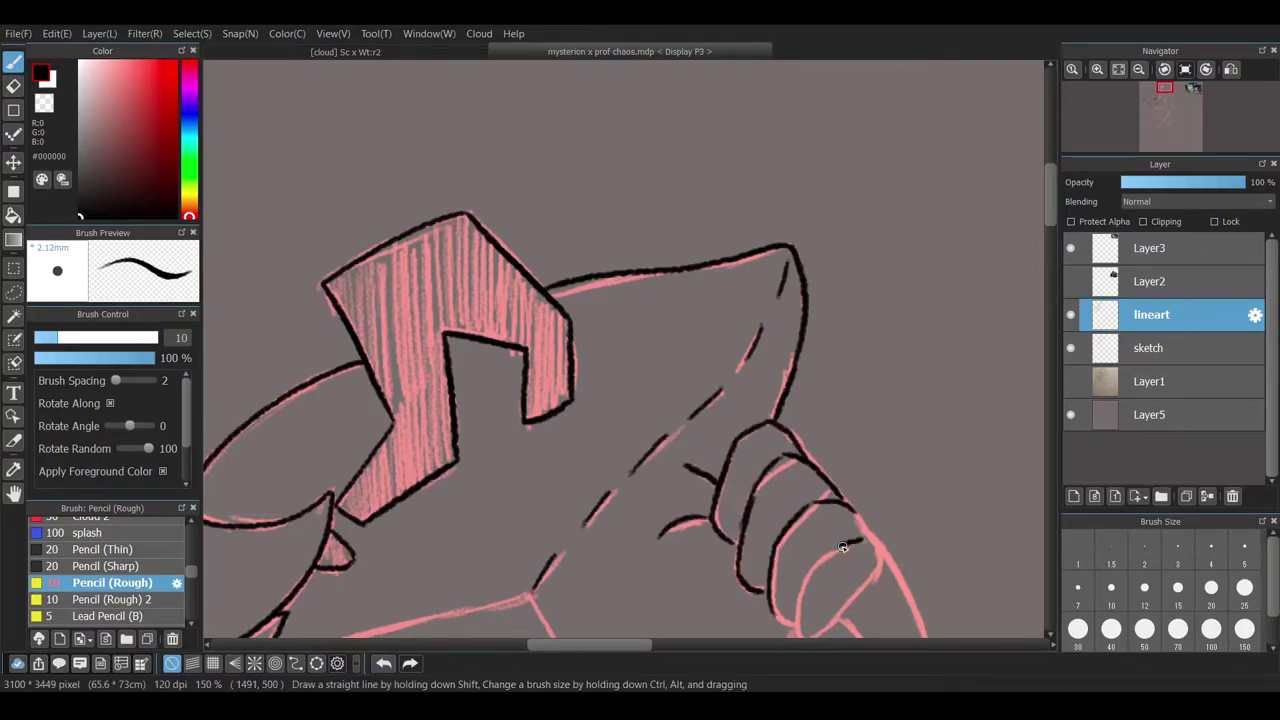
- Ink the last finger, the raised hand's lower edge and the outer contour beside it, redoing strokes that miss
{"action": "scroll", "coordinate": [795, 385], "scroll_direction": "down", "scroll_amount": 5}
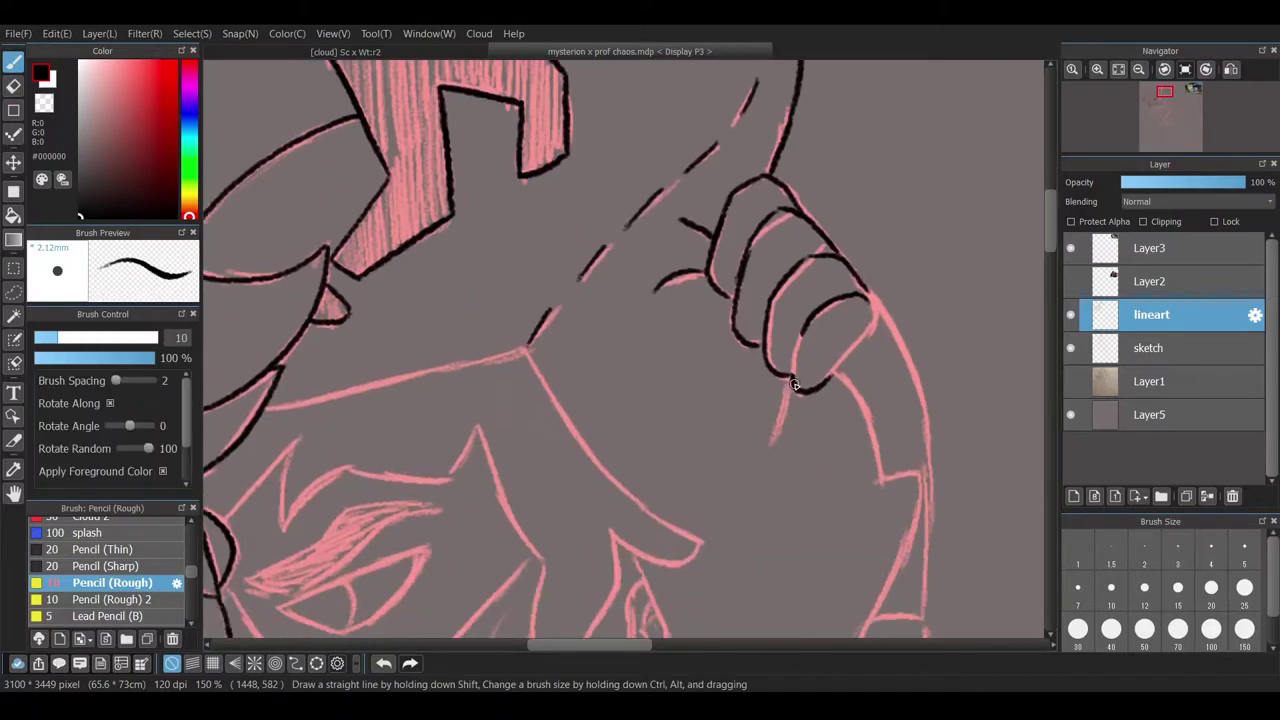
{"action": "left_click_drag", "start_coordinate": [867, 291], "coordinate": [932, 418]}
{"action": "left_click_drag", "start_coordinate": [848, 379], "coordinate": [872, 454]}
{"action": "key", "text": "ctrl+z"}
{"action": "key", "text": "ctrl+z"}
{"action": "key", "text": "ctrl+y"}
{"action": "left_click_drag", "start_coordinate": [863, 392], "coordinate": [880, 468]}
{"action": "key", "text": "ctrl+z"}
{"action": "key", "text": "ctrl+z"}
{"action": "key", "text": "ctrl+y"}
{"action": "left_click_drag", "start_coordinate": [848, 364], "coordinate": [882, 478]}
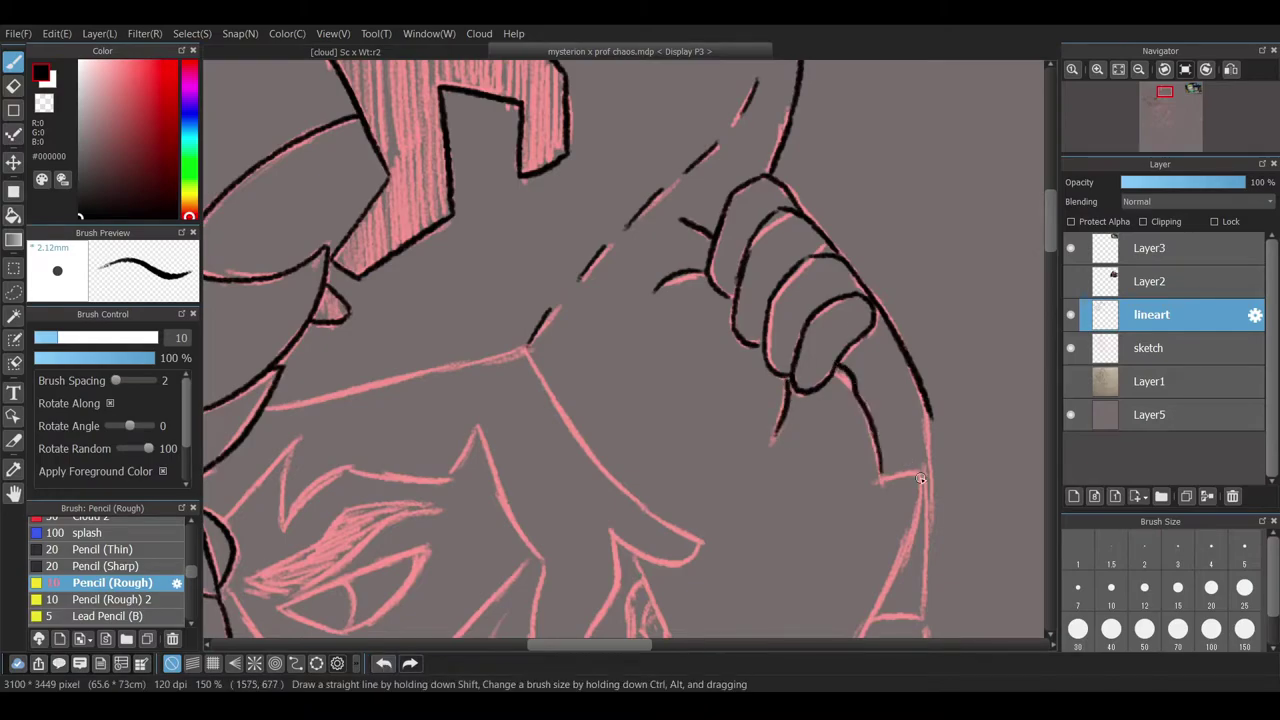
- Ink the cuff edge below the raised hand and the long contours running down toward the shoulder
{"action": "scroll", "coordinate": [882, 478], "scroll_direction": "down", "scroll_amount": 4}
{"action": "left_click_drag", "start_coordinate": [918, 296], "coordinate": [810, 486]}
{"action": "left_click_drag", "start_coordinate": [925, 370], "coordinate": [900, 512]}
{"action": "left_click_drag", "start_coordinate": [788, 510], "coordinate": [706, 612]}
{"action": "left_click_drag", "start_coordinate": [1048, 272], "coordinate": [1048, 258]}
- Ink the hood's front edge, the hair lock beside the masked face and the ear
{"action": "left_click_drag", "start_coordinate": [527, 262], "coordinate": [700, 462]}
{"action": "mouse_move", "coordinate": [612, 455]}
{"action": "left_mouse_down"}
{"action": "mouse_move", "coordinate": [712, 478]}
{"action": "mouse_move", "coordinate": [558, 638]}
{"action": "left_mouse_up"}
{"action": "left_click_drag", "start_coordinate": [478, 348], "coordinate": [528, 466]}
{"action": "scroll", "coordinate": [535, 430], "scroll_direction": "down", "scroll_amount": 2}
{"action": "mouse_move", "coordinate": [540, 392]}
{"action": "left_mouse_down"}
{"action": "mouse_move", "coordinate": [552, 528]}
{"action": "mouse_move", "coordinate": [570, 552]}
{"action": "left_mouse_up"}
{"action": "left_click_drag", "start_coordinate": [635, 388], "coordinate": [607, 545]}
{"action": "scroll", "coordinate": [646, 455], "scroll_direction": "left", "scroll_amount": 2}
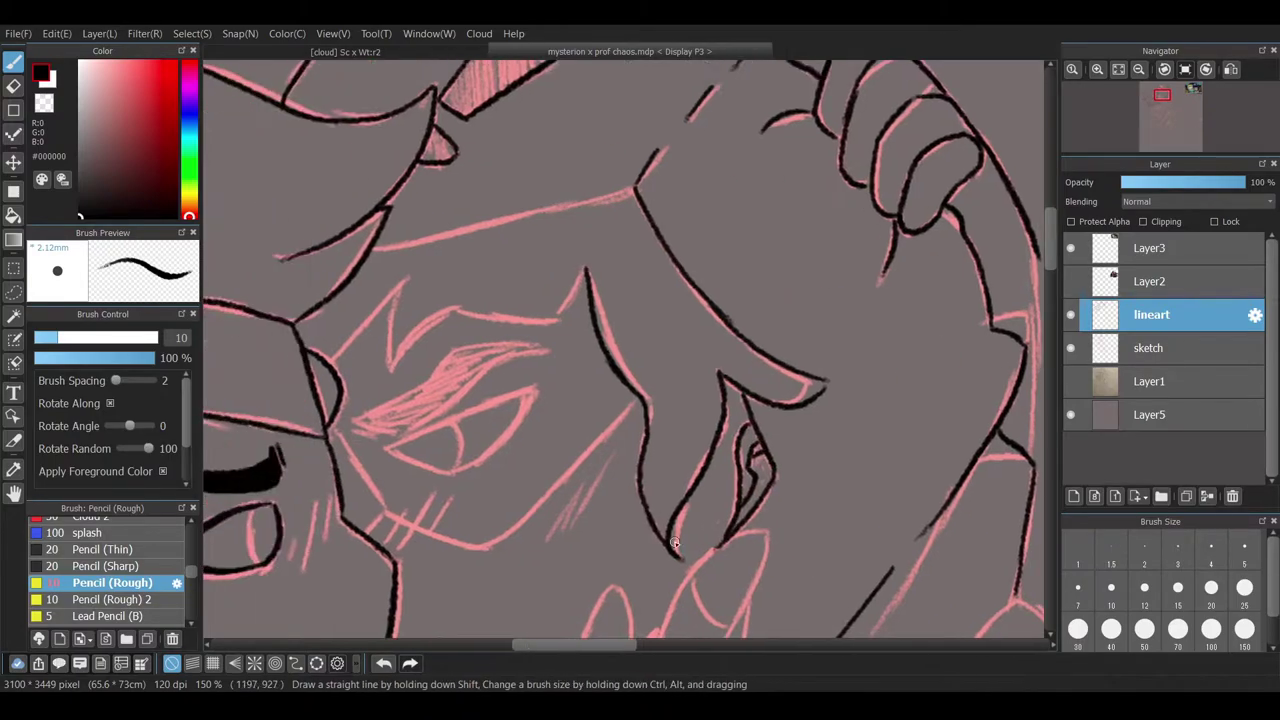
- Ink the lower edge of the eye mask and the outline of the eye inside it
{"action": "scroll", "coordinate": [762, 494], "scroll_direction": "down", "scroll_amount": 4}
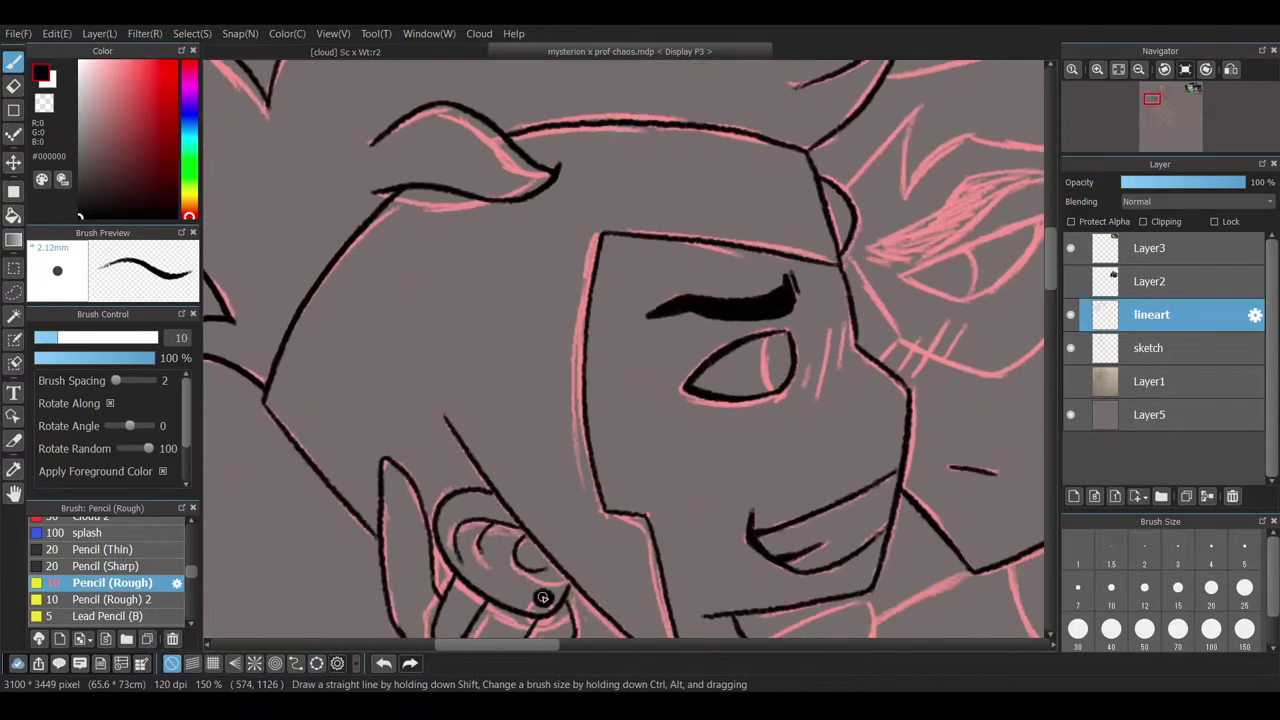
{"action": "scroll", "coordinate": [600, 520], "scroll_direction": "left", "scroll_amount": 2}
{"action": "left_click_drag", "start_coordinate": [530, 352], "coordinate": [776, 222]}
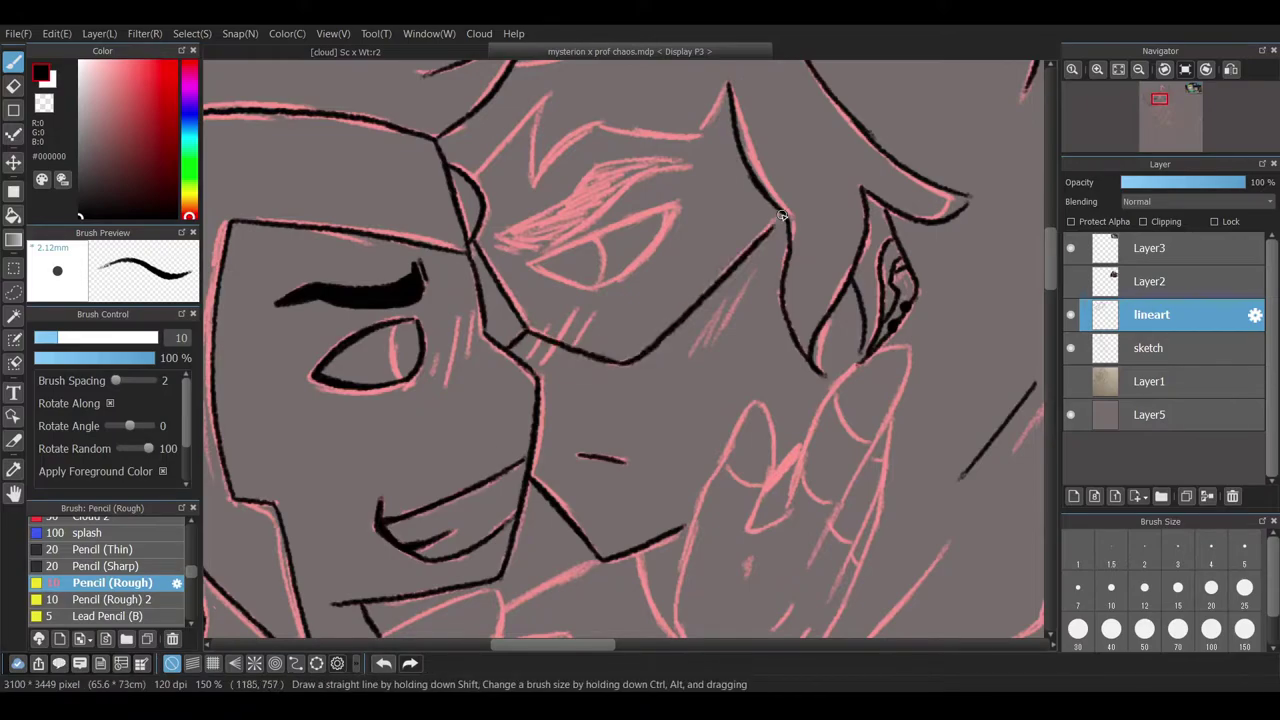
{"action": "scroll", "coordinate": [776, 222], "scroll_direction": "up", "scroll_amount": 4}
{"action": "left_click_drag", "start_coordinate": [677, 394], "coordinate": [522, 462]}
{"action": "left_click_drag", "start_coordinate": [522, 462], "coordinate": [607, 481]}
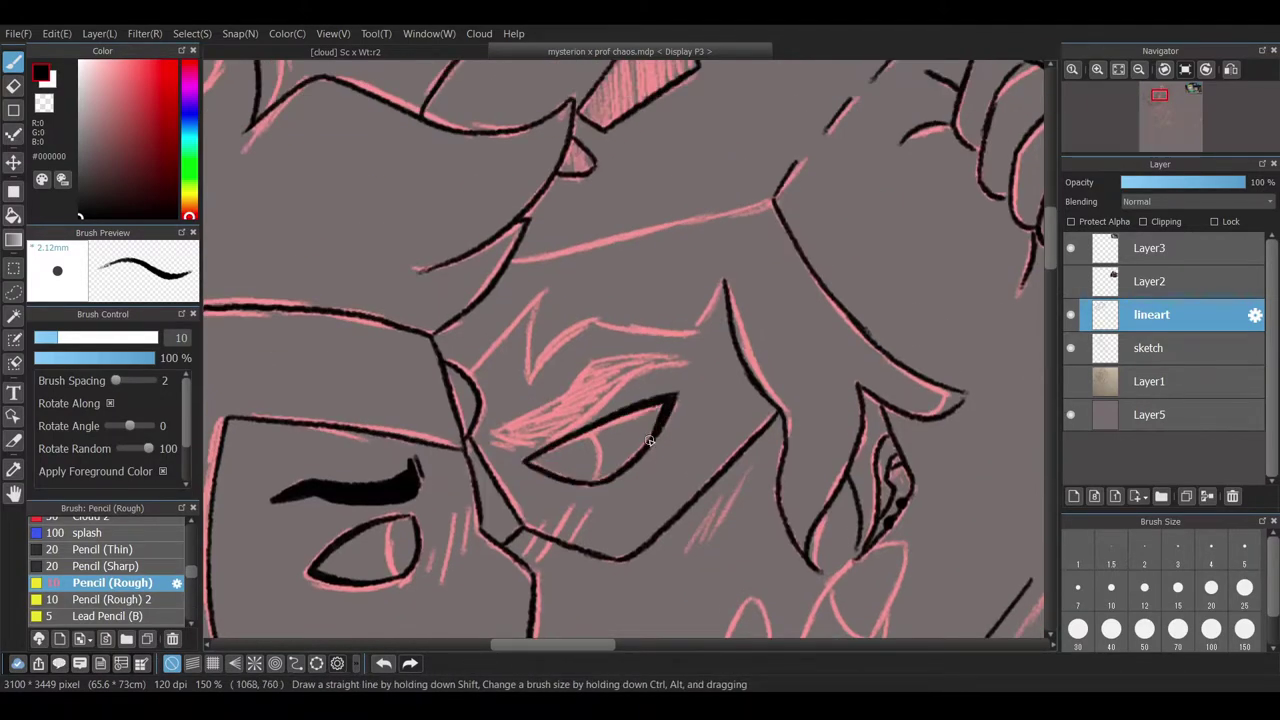
- Ink and fill the masked character's eyebrow solid black, and ink the jagged fringe above it
{"action": "key", "text": "e"}
{"action": "key", "text": "p"}
{"action": "scroll", "coordinate": [672, 390], "scroll_direction": "up", "scroll_amount": 2}
{"action": "mouse_move", "coordinate": [530, 525]}
{"action": "left_mouse_down"}
{"action": "mouse_move", "coordinate": [648, 450]}
{"action": "mouse_move", "coordinate": [533, 527]}
{"action": "left_mouse_up"}
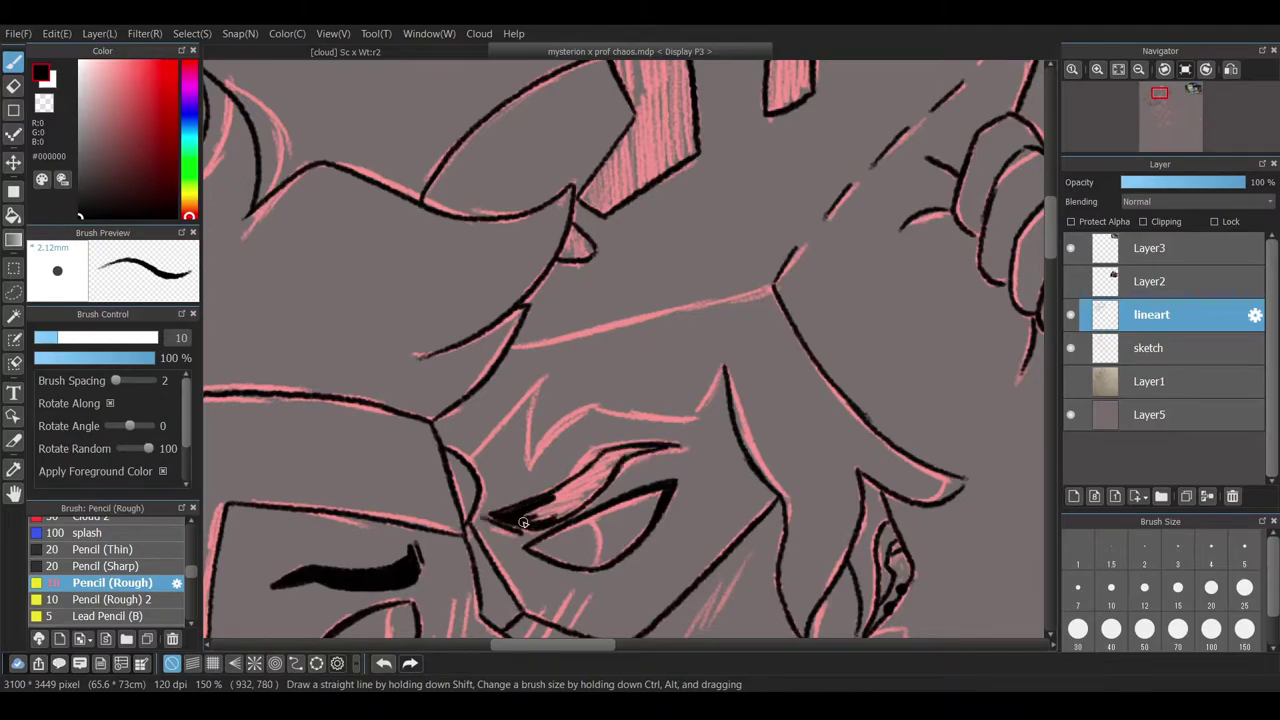
{"action": "left_click_drag", "start_coordinate": [605, 470], "coordinate": [650, 443]}
{"action": "left_click_drag", "start_coordinate": [468, 462], "coordinate": [540, 376]}
{"action": "mouse_move", "coordinate": [520, 484]}
{"action": "left_mouse_down"}
{"action": "mouse_move", "coordinate": [545, 384]}
{"action": "mouse_move", "coordinate": [712, 412]}
{"action": "mouse_move", "coordinate": [700, 630]}
{"action": "left_mouse_up"}
- Ink the fingers, knuckle marks and sides of the hand resting against the cheek
{"action": "scroll", "coordinate": [670, 469], "scroll_direction": "down", "scroll_amount": 8}
{"action": "left_click_drag", "start_coordinate": [718, 400], "coordinate": [745, 462]}
{"action": "left_click_drag", "start_coordinate": [760, 445], "coordinate": [745, 468]}
{"action": "mouse_move", "coordinate": [815, 340]}
{"action": "left_mouse_down"}
{"action": "mouse_move", "coordinate": [779, 445]}
{"action": "mouse_move", "coordinate": [880, 288]}
{"action": "left_mouse_up"}
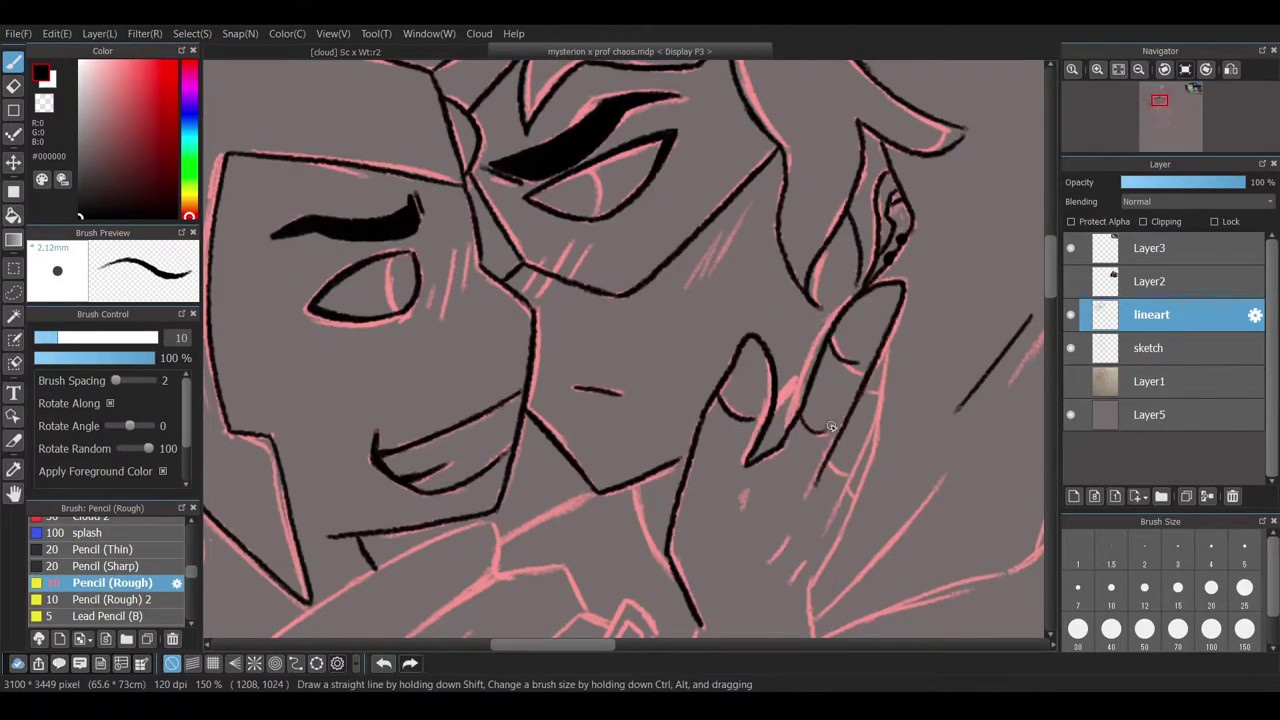
{"action": "left_click_drag", "start_coordinate": [888, 340], "coordinate": [818, 532]}
{"action": "scroll", "coordinate": [752, 502], "scroll_direction": "down", "scroll_amount": 3}
{"action": "left_click_drag", "start_coordinate": [818, 372], "coordinate": [806, 440]}
- Ink the wrist, the curved cuff lines and the forearm below the cheek hand, undoing strokes that miss
{"action": "left_click_drag", "start_coordinate": [700, 392], "coordinate": [700, 632]}
{"action": "scroll", "coordinate": [690, 453], "scroll_direction": "down", "scroll_amount": 3}
{"action": "key", "text": "ctrl+z"}
{"action": "mouse_move", "coordinate": [700, 278]}
{"action": "left_mouse_down"}
{"action": "mouse_move", "coordinate": [806, 262]}
{"action": "mouse_move", "coordinate": [818, 248]}
{"action": "left_mouse_up"}
{"action": "left_click_drag", "start_coordinate": [700, 302], "coordinate": [808, 292]}
{"action": "key", "text": "ctrl+z"}
{"action": "scroll", "coordinate": [860, 239], "scroll_direction": "up", "scroll_amount": 3}
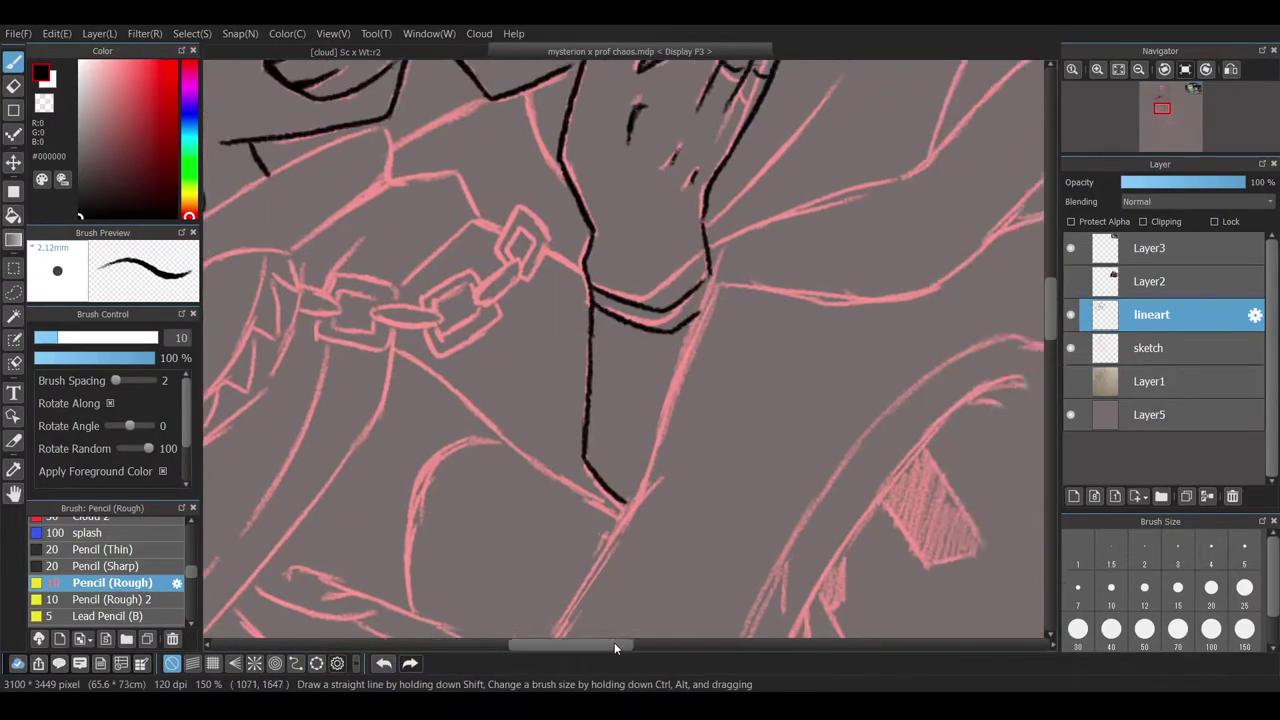
- Ink the forearm's remaining edge and the cape folds running from the wrist up to the shoulder
{"action": "left_click_drag", "start_coordinate": [604, 376], "coordinate": [688, 303]}
{"action": "left_click_drag", "start_coordinate": [902, 204], "coordinate": [965, 280]}
{"action": "left_click_drag", "start_coordinate": [904, 206], "coordinate": [570, 436]}
{"action": "left_click_drag", "start_coordinate": [730, 332], "coordinate": [870, 284]}
{"action": "mouse_move", "coordinate": [645, 548]}
{"action": "left_mouse_down"}
{"action": "mouse_move", "coordinate": [719, 559]}
{"action": "mouse_move", "coordinate": [971, 451]}
{"action": "left_mouse_up"}
- Ink the short shoulder folds and the cape's long upper edge sweeping out from the shoulder
{"action": "key", "text": "ctrl+minus"}
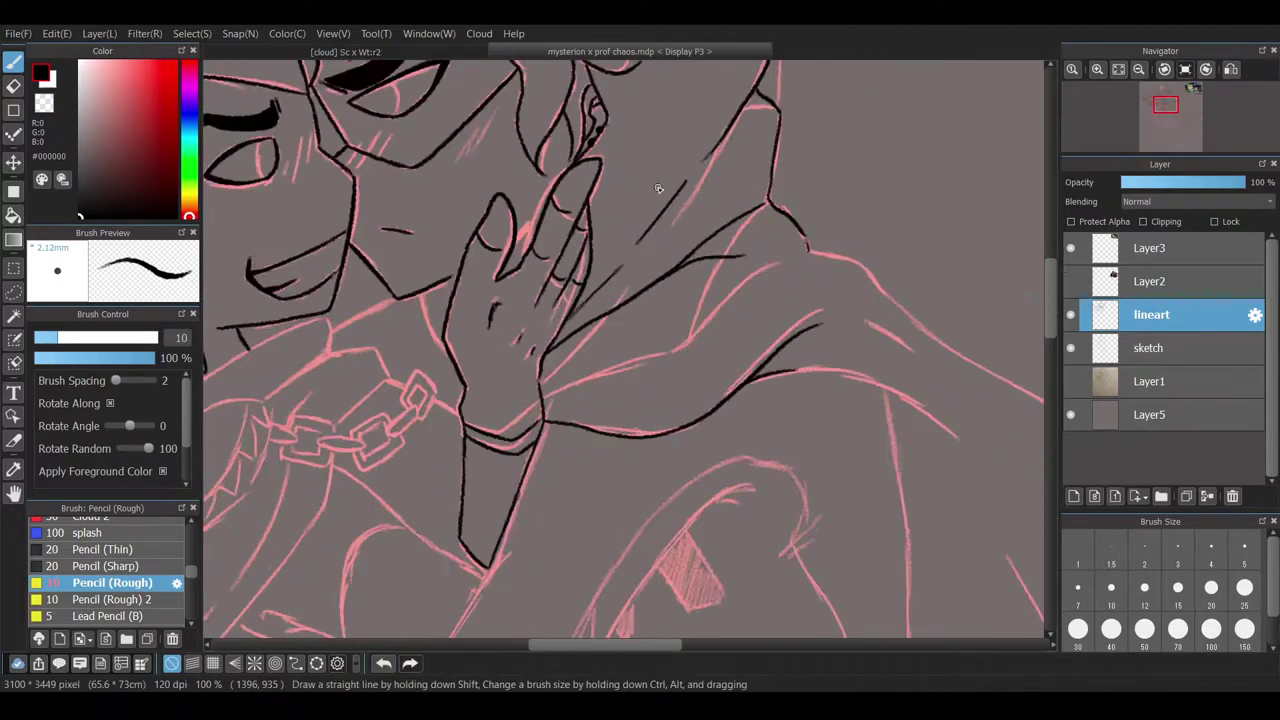
{"action": "left_click_drag", "start_coordinate": [802, 332], "coordinate": [562, 297]}
{"action": "left_click_drag", "start_coordinate": [570, 372], "coordinate": [725, 435]}
{"action": "left_click_drag", "start_coordinate": [645, 342], "coordinate": [692, 384]}
{"action": "left_click_drag", "start_coordinate": [714, 600], "coordinate": [410, 445]}
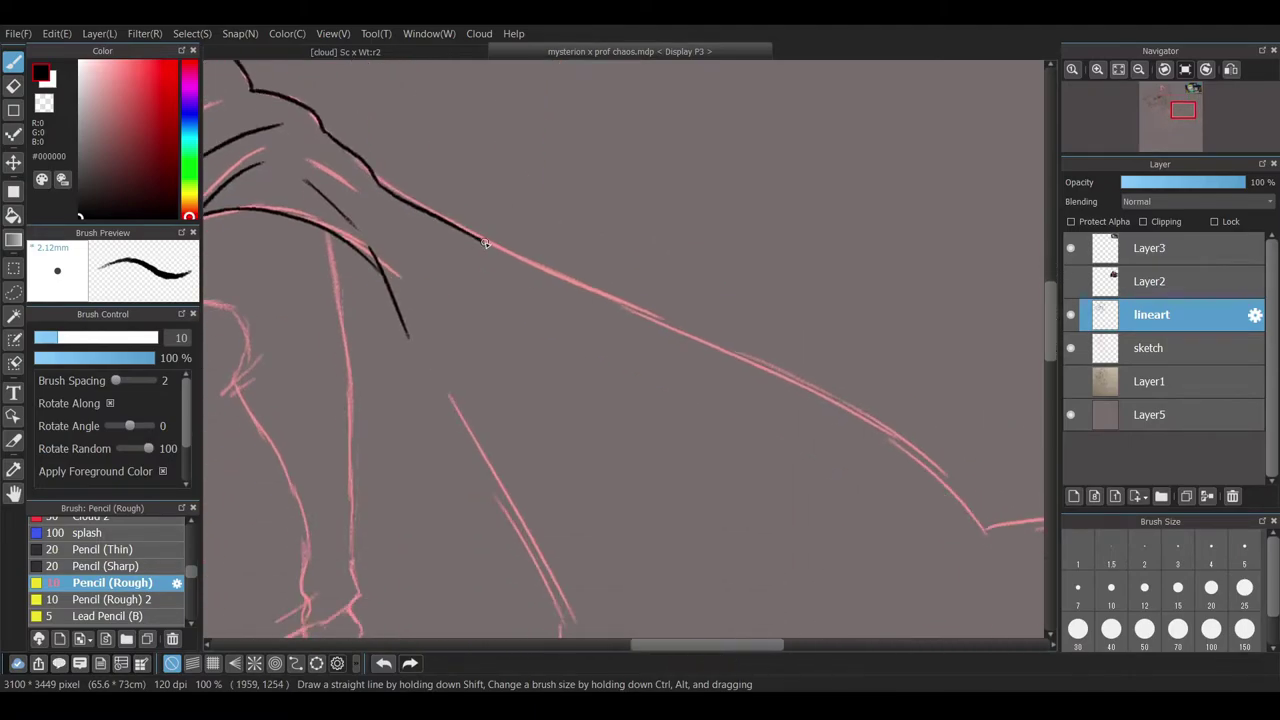
{"action": "mouse_move", "coordinate": [516, 245]}
{"action": "left_mouse_down"}
{"action": "mouse_move", "coordinate": [755, 352]}
{"action": "mouse_move", "coordinate": [1030, 515]}
{"action": "left_mouse_up"}
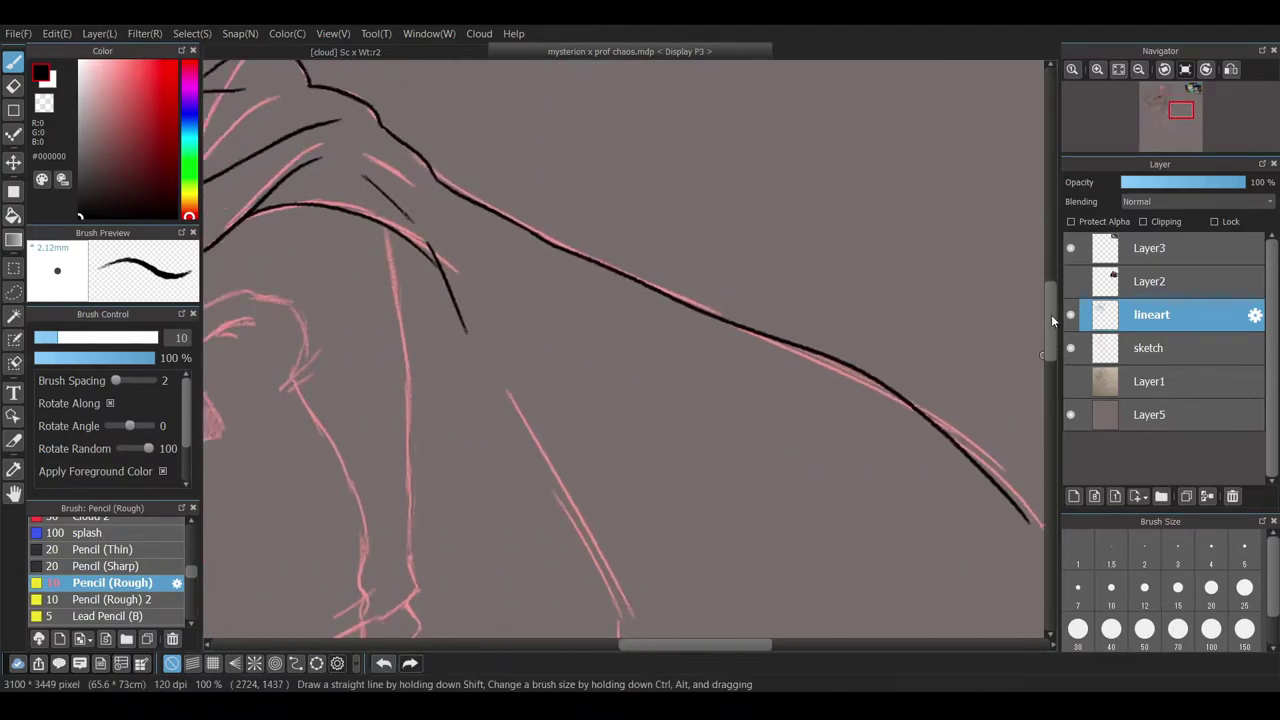
- Ink the cape's pointed outer corner, its trailing edge and the inner opening edge down past the hip
{"action": "left_click_drag", "start_coordinate": [700, 520], "coordinate": [856, 130]}
{"action": "left_click_drag", "start_coordinate": [600, 65], "coordinate": [668, 393]}
{"action": "left_click_drag", "start_coordinate": [590, 397], "coordinate": [694, 291]}
{"action": "scroll", "coordinate": [694, 291], "scroll_direction": "down", "scroll_amount": 2}
{"action": "mouse_move", "coordinate": [745, 196]}
{"action": "left_mouse_down"}
{"action": "mouse_move", "coordinate": [412, 588]}
{"action": "mouse_move", "coordinate": [495, 556]}
{"action": "mouse_move", "coordinate": [884, 532]}
{"action": "mouse_move", "coordinate": [769, 532]}
{"action": "left_mouse_up"}
{"action": "left_click_drag", "start_coordinate": [930, 140], "coordinate": [615, 580]}
{"action": "left_click_drag", "start_coordinate": [1051, 390], "coordinate": [1051, 322]}
{"action": "left_click_drag", "start_coordinate": [898, 352], "coordinate": [892, 398]}
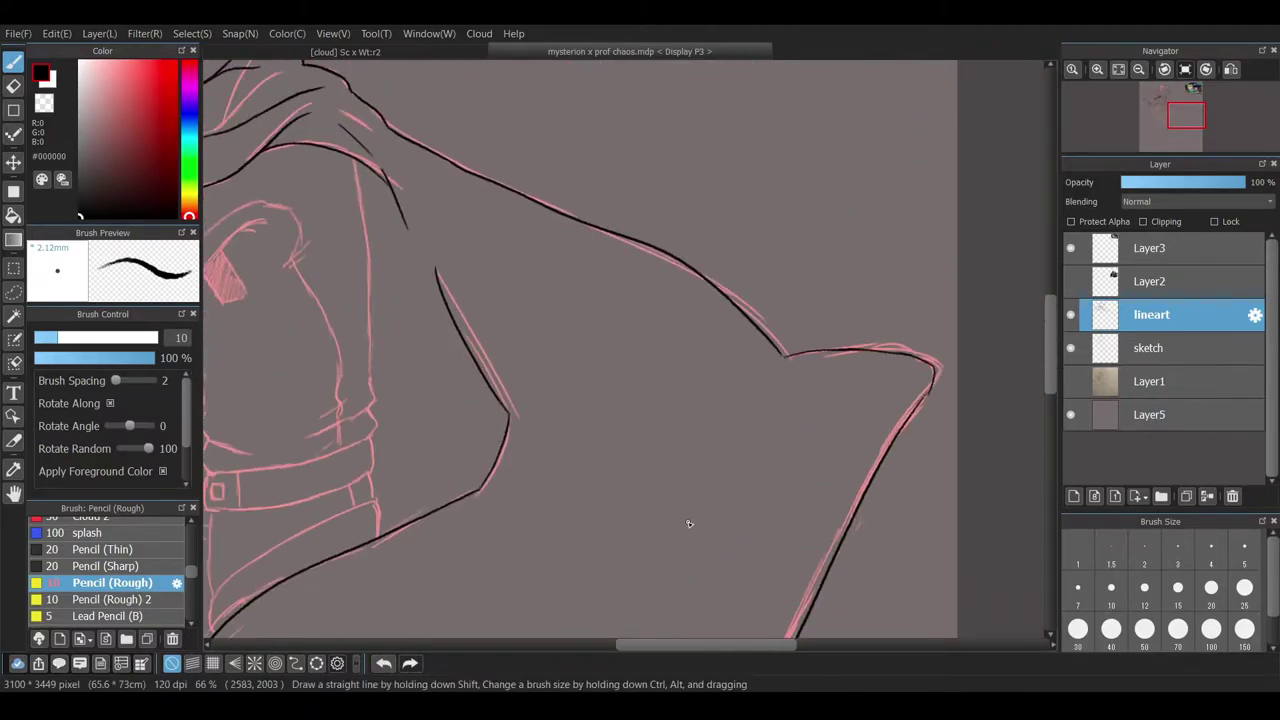
{"action": "left_click_drag", "start_coordinate": [789, 358], "coordinate": [838, 350]}
- Ink the torso's sides with the waist creases, the cape line behind the back and the arm's lower edge
{"action": "left_click_drag", "start_coordinate": [641, 644], "coordinate": [588, 632]}
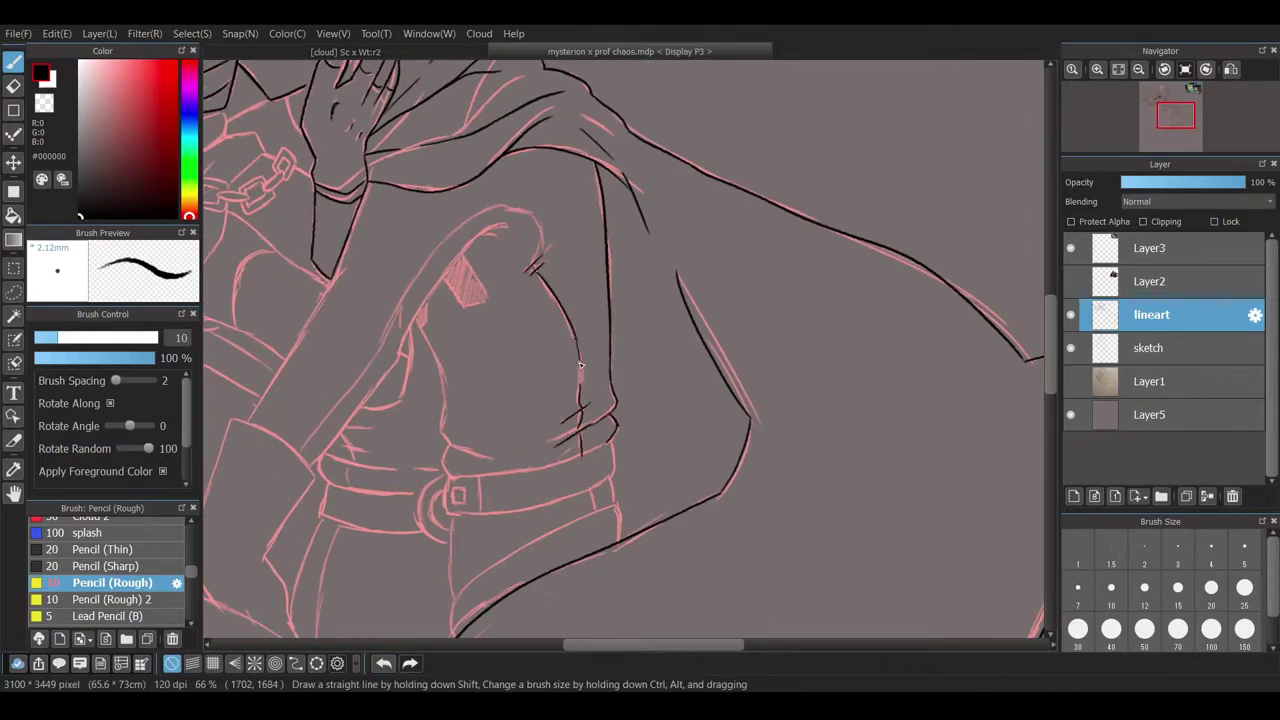
{"action": "left_click_drag", "start_coordinate": [313, 464], "coordinate": [452, 266]}
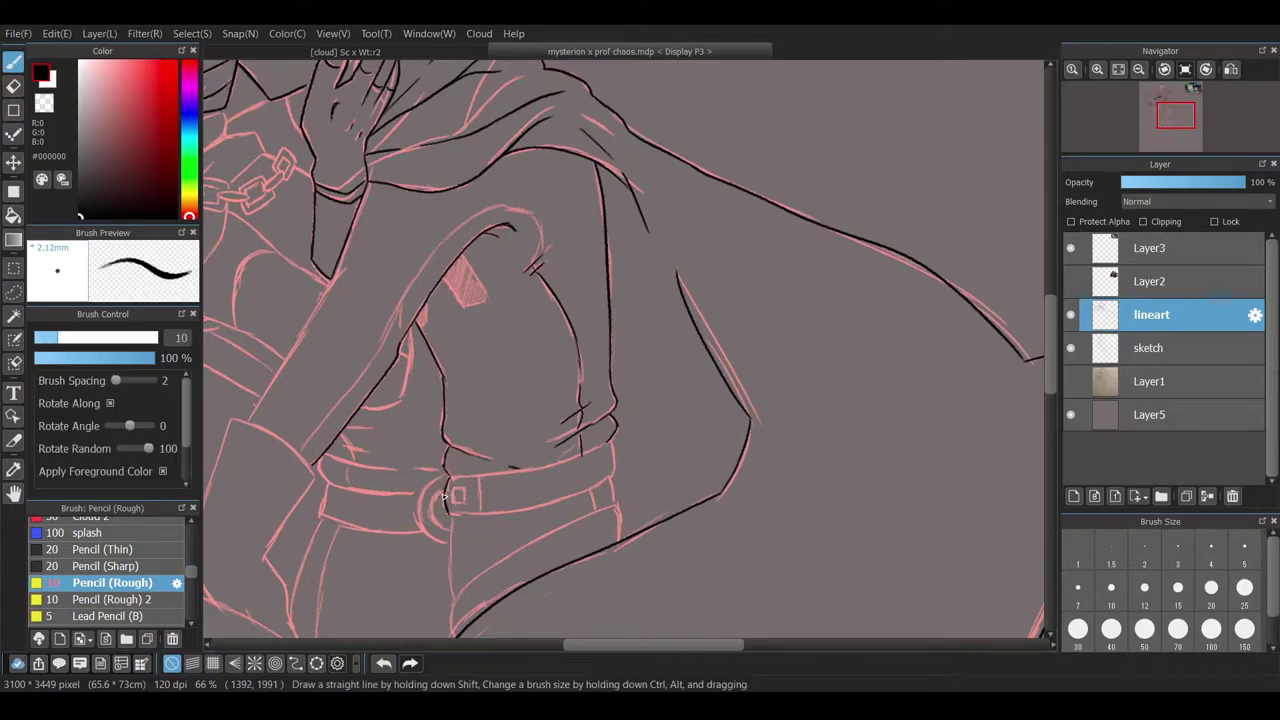
- Ink the belt with its square buckle and the garment edges below it, redoing strokes that miss
{"action": "scroll", "coordinate": [473, 532], "scroll_direction": "up", "scroll_amount": 2}
{"action": "mouse_move", "coordinate": [452, 482]}
{"action": "left_mouse_down"}
{"action": "mouse_move", "coordinate": [620, 457]}
{"action": "mouse_move", "coordinate": [450, 585]}
{"action": "mouse_move", "coordinate": [642, 466]}
{"action": "left_mouse_up"}
{"action": "scroll", "coordinate": [594, 538], "scroll_direction": "down", "scroll_amount": 2}
{"action": "left_click_drag", "start_coordinate": [447, 515], "coordinate": [450, 542]}
{"action": "scroll", "coordinate": [448, 530], "scroll_direction": "down", "scroll_amount": 2}
{"action": "scroll", "coordinate": [440, 525], "scroll_direction": "up", "scroll_amount": 2}
{"action": "key", "text": "ctrl+z"}
{"action": "left_click_drag", "start_coordinate": [428, 396], "coordinate": [432, 525]}
{"action": "scroll", "coordinate": [449, 507], "scroll_direction": "down", "scroll_amount": 3}
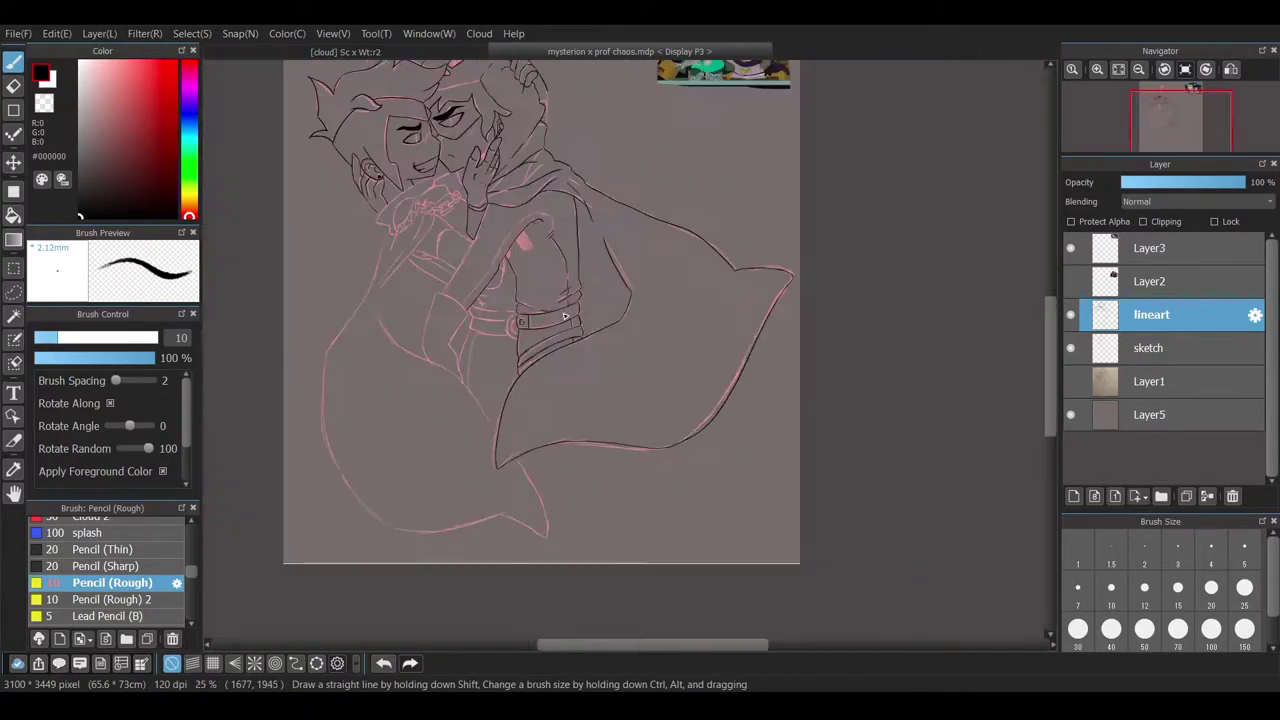
- Ink the long edges of the lowered arm and the top rim of its glove
{"action": "scroll", "coordinate": [584, 226], "scroll_direction": "up", "scroll_amount": 1}
{"action": "scroll", "coordinate": [584, 226], "scroll_direction": "up", "scroll_amount": 2}
{"action": "left_click_drag", "start_coordinate": [591, 150], "coordinate": [582, 218]}
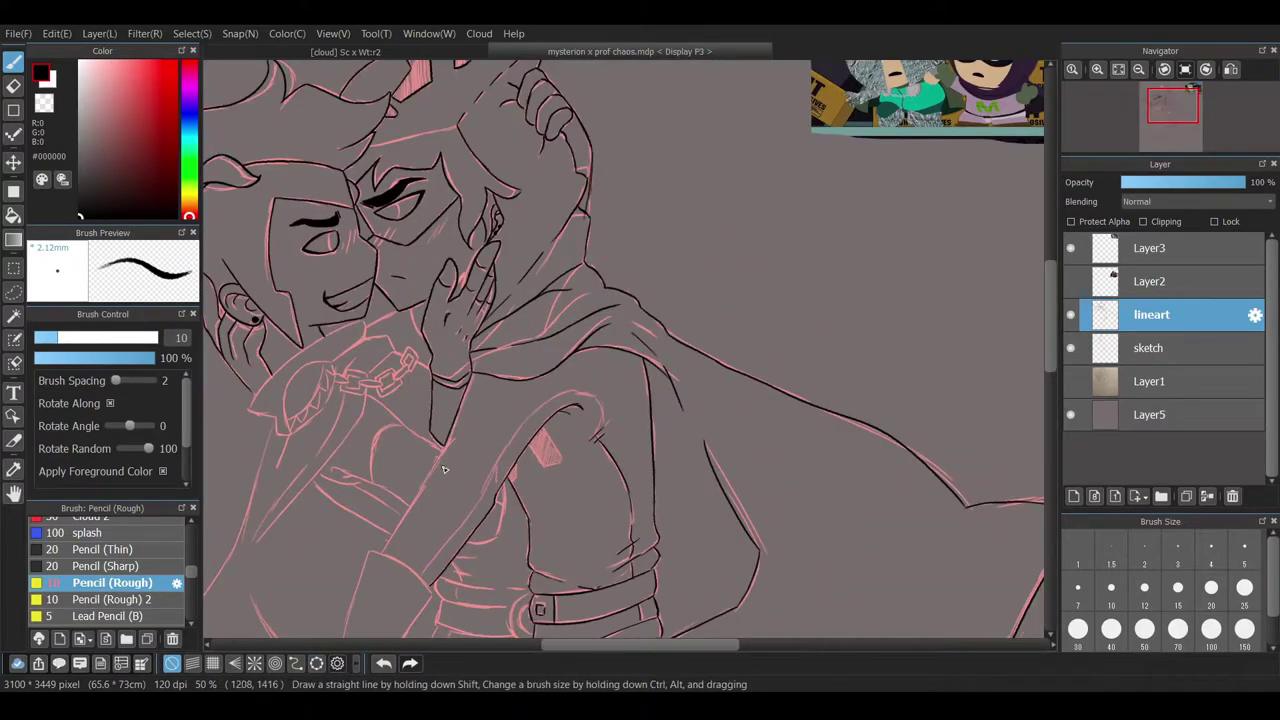
{"action": "left_click_drag", "start_coordinate": [454, 441], "coordinate": [411, 501]}
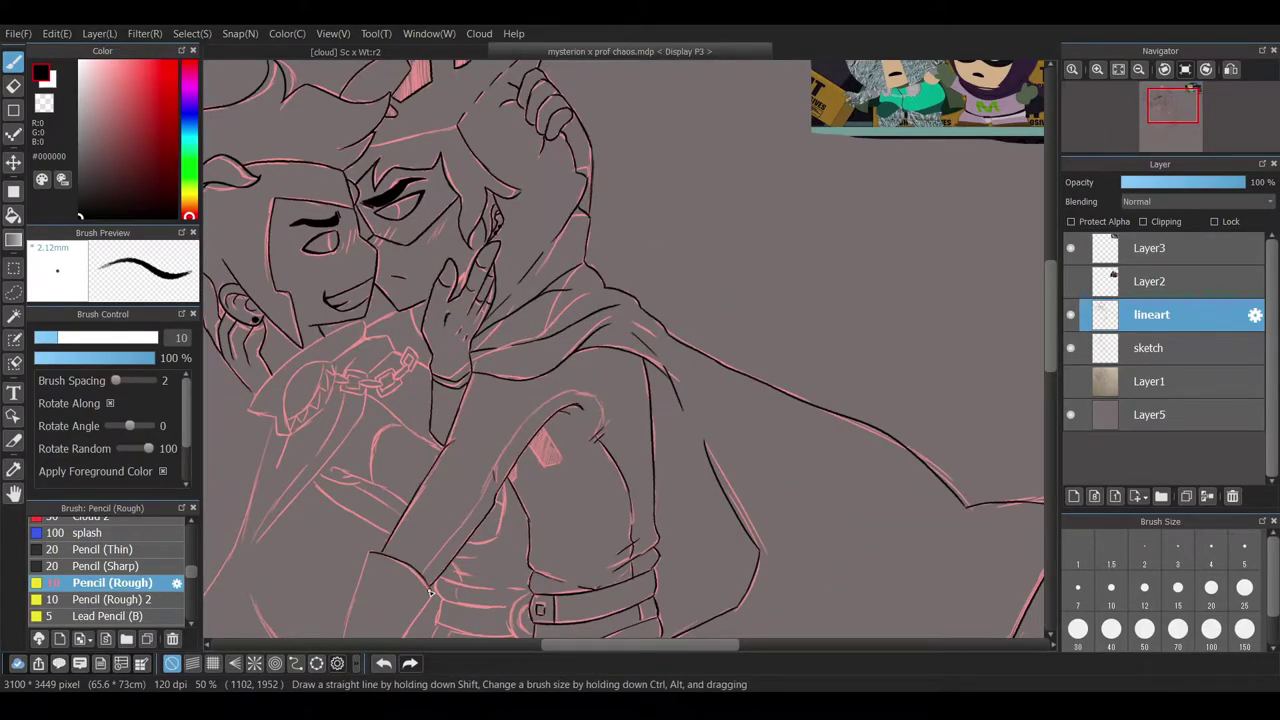
{"action": "key", "text": "ctrl+z"}
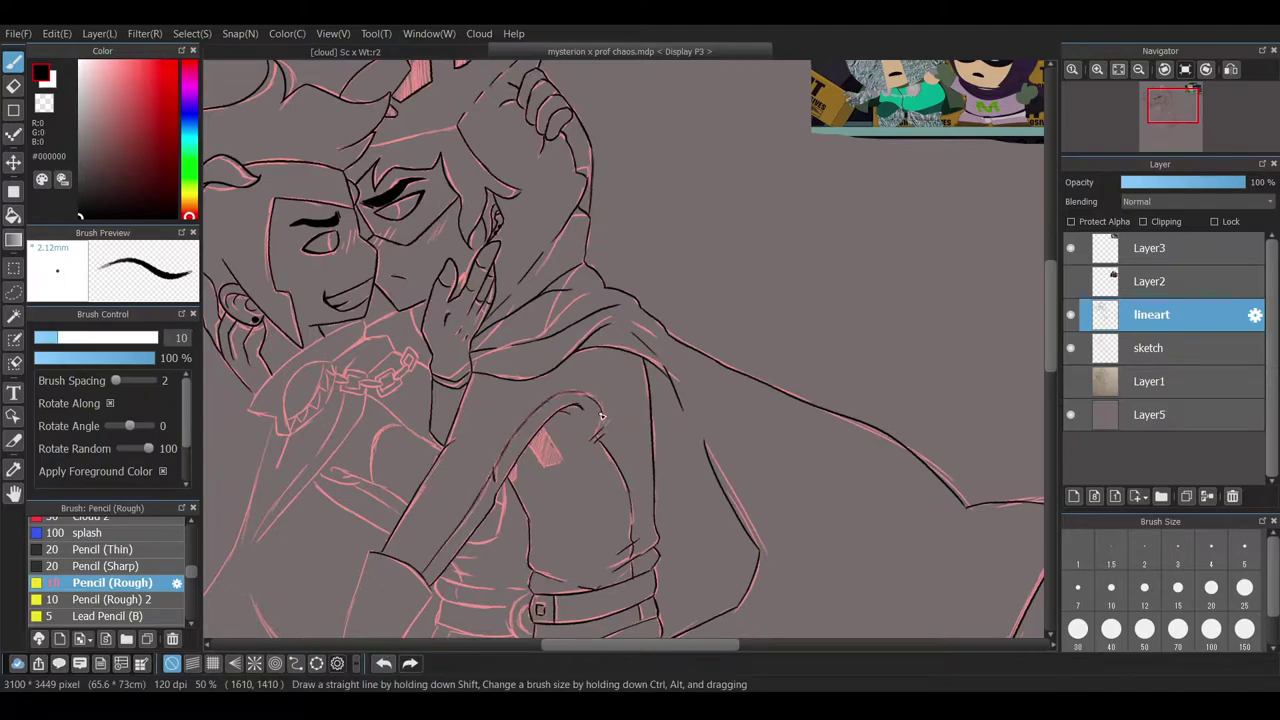
- Ink the cape collar and the oval shoulder ornament with its toothed rim, undoing strokes that miss
{"action": "scroll", "coordinate": [600, 413], "scroll_direction": "left", "scroll_amount": 3}
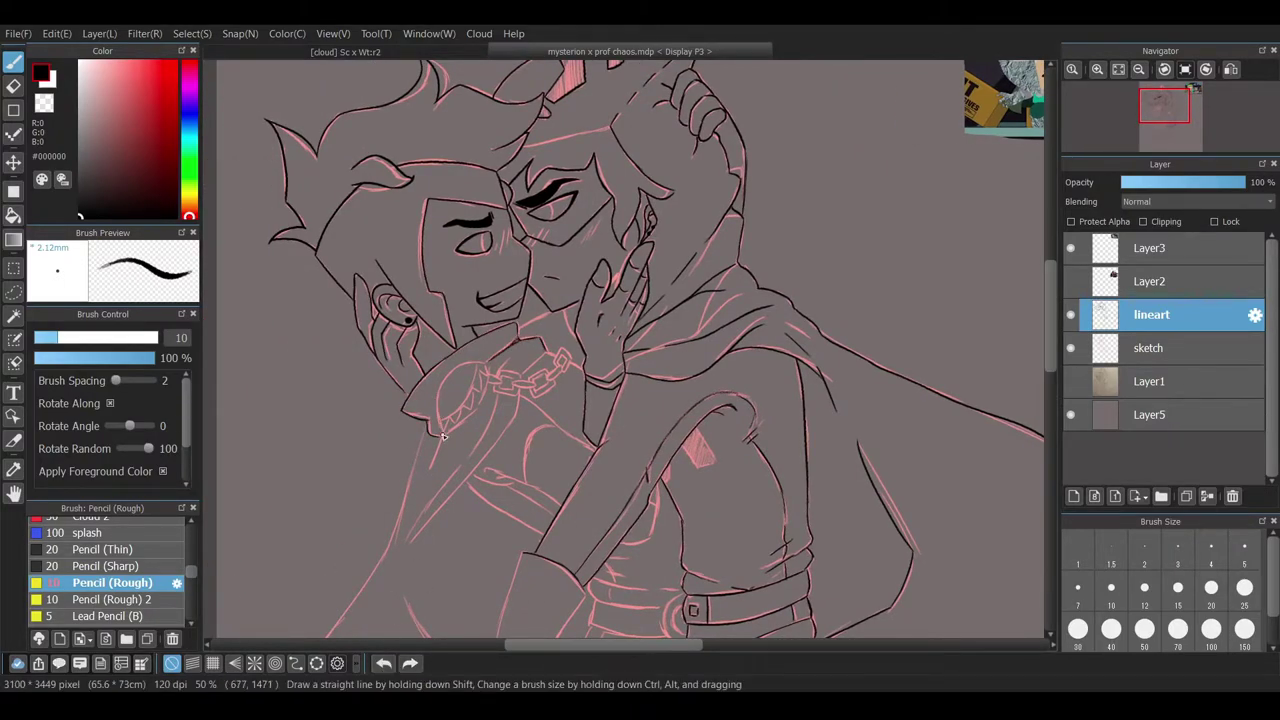
{"action": "scroll", "coordinate": [486, 400], "scroll_direction": "up", "scroll_amount": 5}
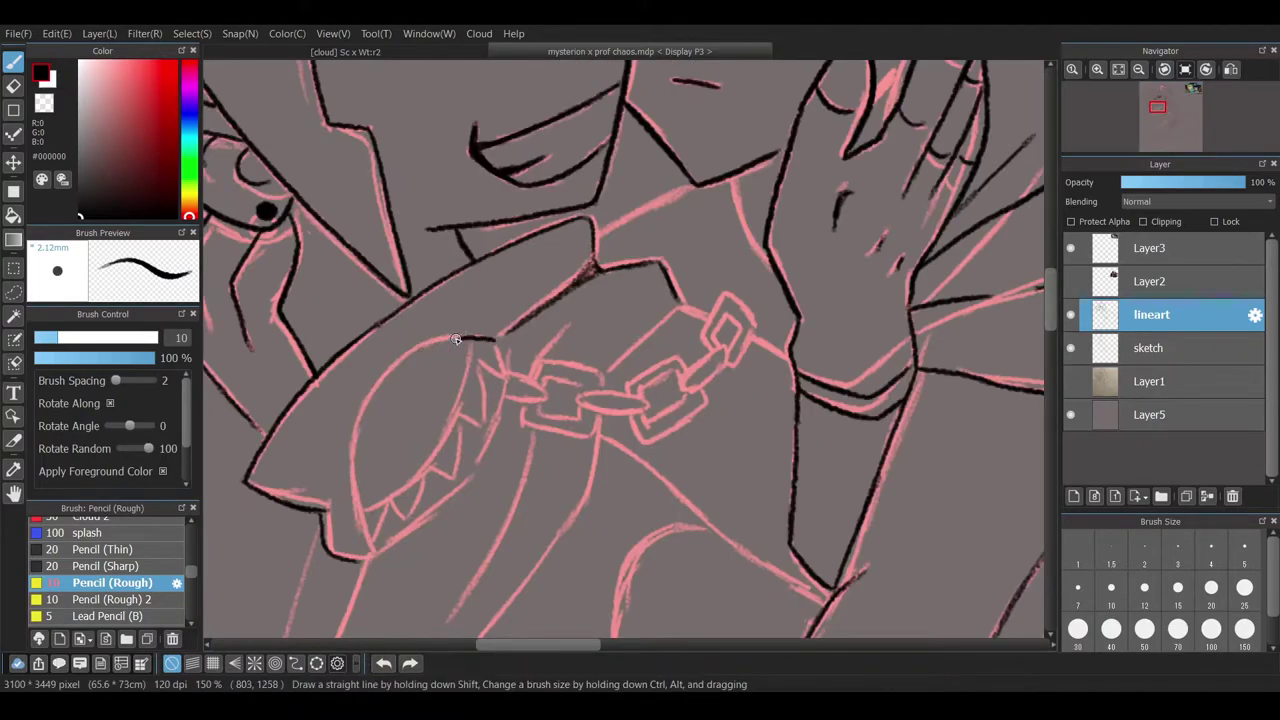
{"action": "key", "text": "ctrl+z"}
{"action": "mouse_move", "coordinate": [498, 345]}
{"action": "left_mouse_down"}
{"action": "mouse_move", "coordinate": [376, 544]}
{"action": "mouse_move", "coordinate": [363, 527]}
{"action": "mouse_move", "coordinate": [370, 540]}
{"action": "left_mouse_up"}
{"action": "key", "text": "ctrl+z"}
{"action": "key", "text": "ctrl+z"}
{"action": "key", "text": "ctrl+z"}
{"action": "left_click_drag", "start_coordinate": [378, 546], "coordinate": [433, 508]}
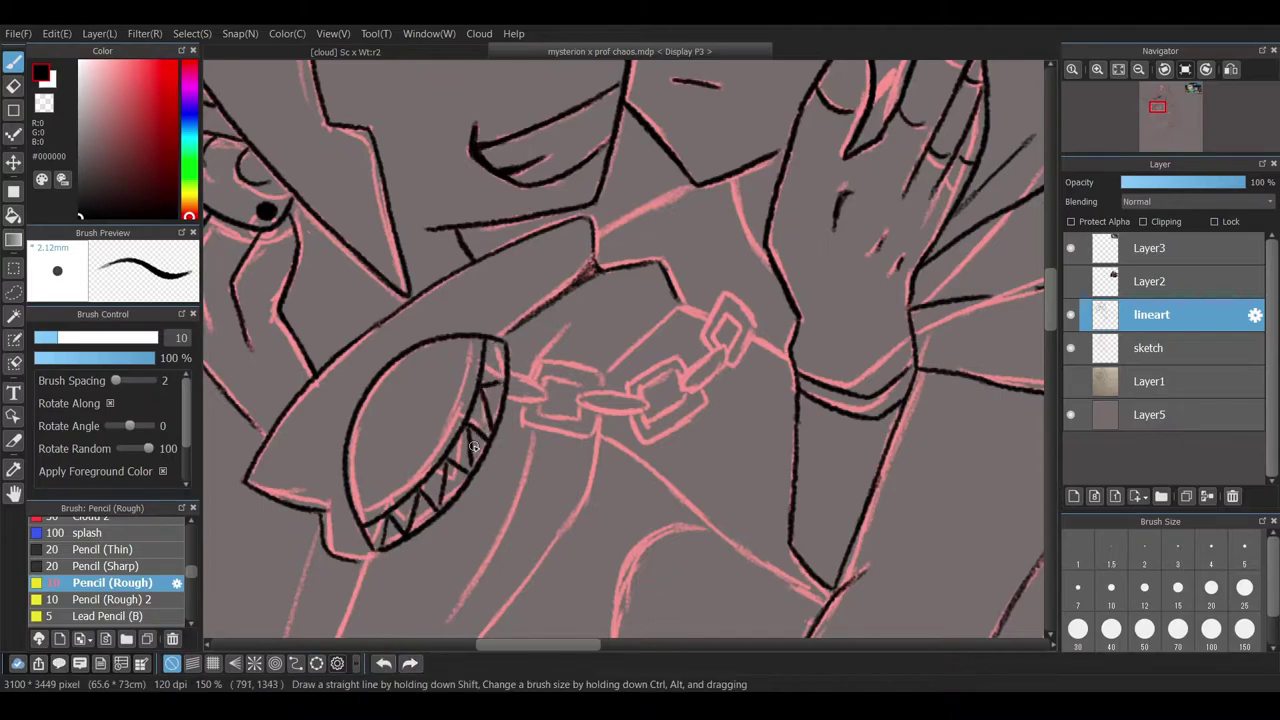
- Ink the links of the chain attached to the shoulder ornament
{"action": "left_click_drag", "start_coordinate": [584, 412], "coordinate": [580, 404]}
{"action": "left_click_drag", "start_coordinate": [712, 356], "coordinate": [706, 354]}
{"action": "left_click_drag", "start_coordinate": [534, 408], "coordinate": [571, 421]}
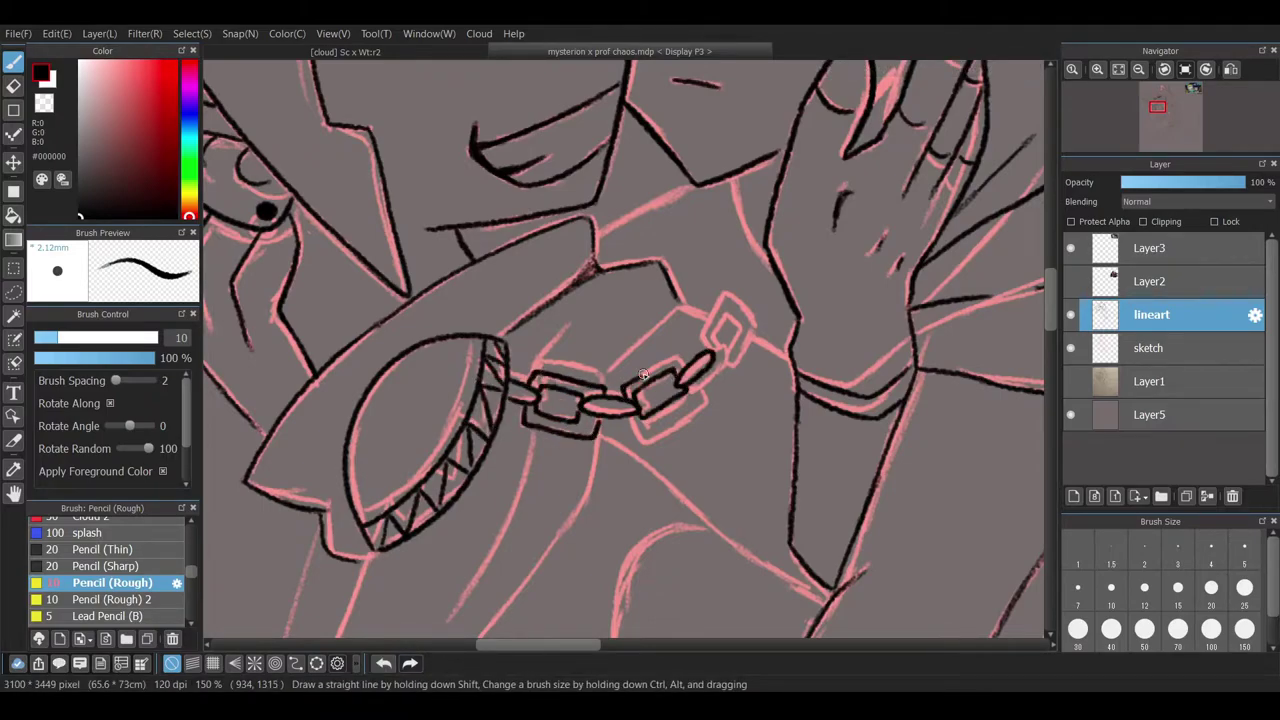
{"action": "left_click_drag", "start_coordinate": [690, 378], "coordinate": [640, 412]}
{"action": "key", "text": "ctrl+z"}
{"action": "left_click_drag", "start_coordinate": [730, 312], "coordinate": [712, 356]}
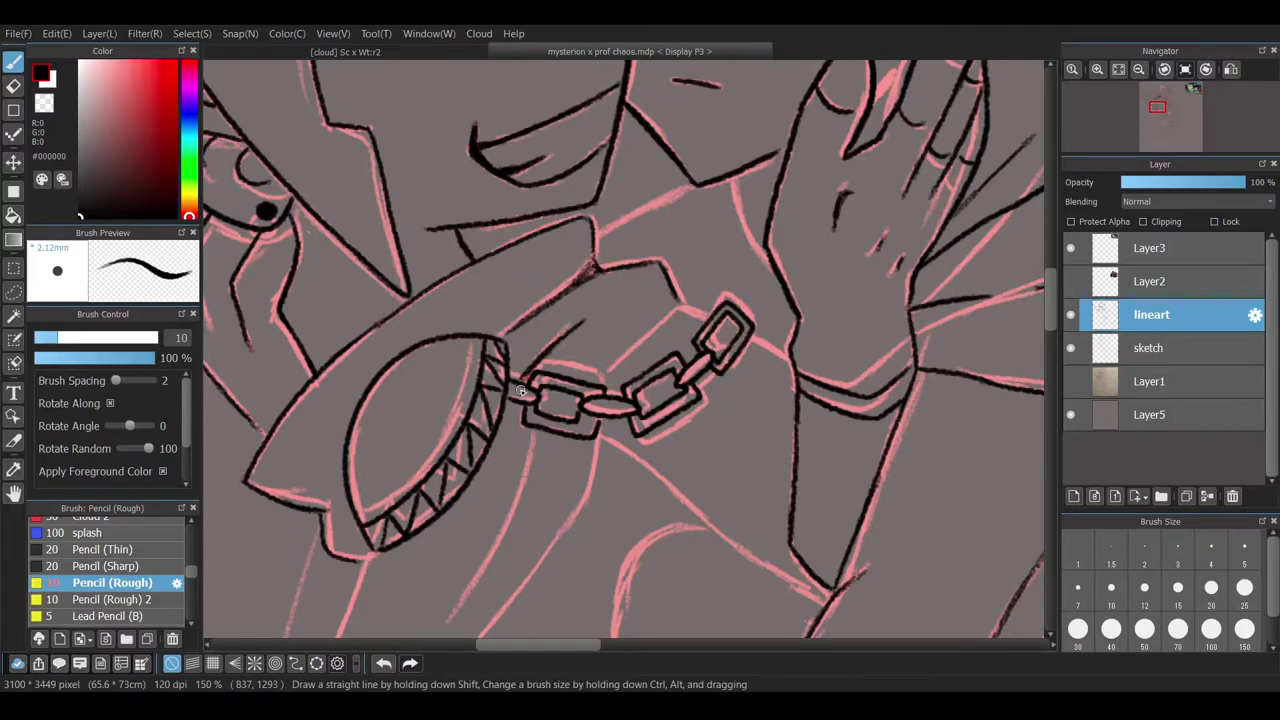
- Ink the cape edges hanging down from the chain and the shoulder ornament
{"action": "scroll", "coordinate": [566, 333], "scroll_direction": "right", "scroll_amount": 3}
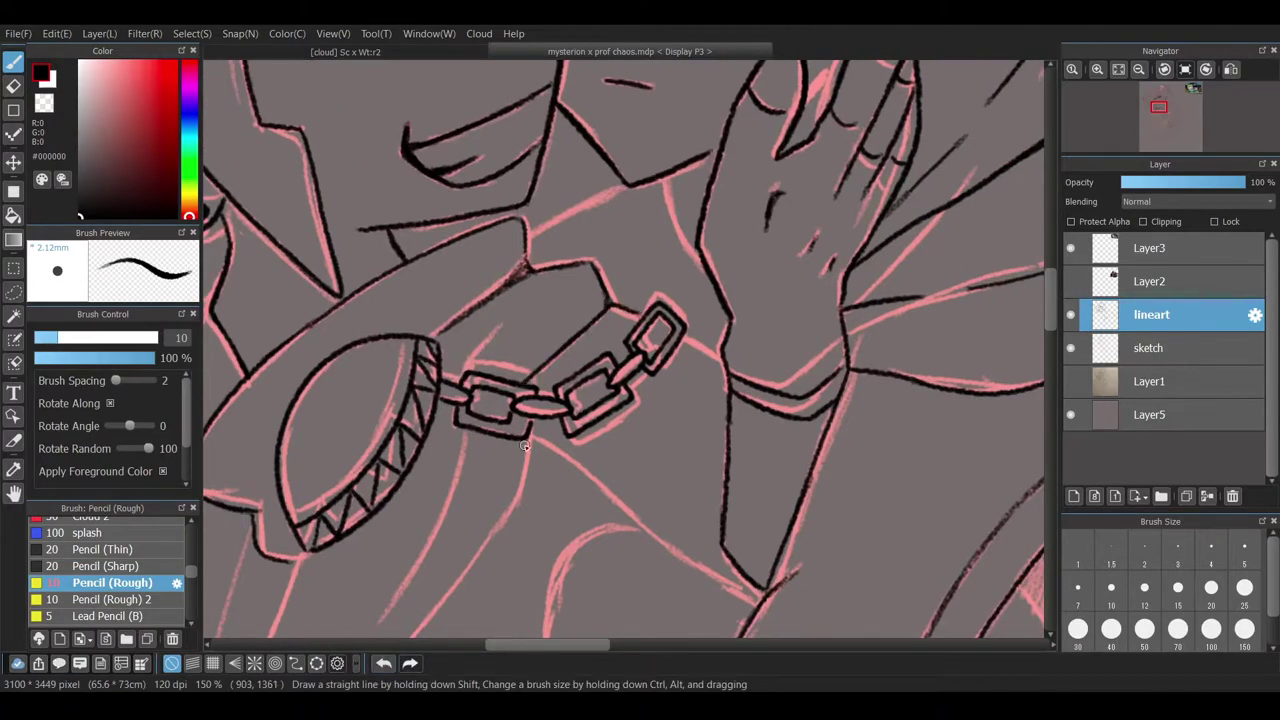
{"action": "left_click_drag", "start_coordinate": [531, 443], "coordinate": [521, 518]}
{"action": "scroll", "coordinate": [521, 500], "scroll_direction": "down", "scroll_amount": 5}
{"action": "scroll", "coordinate": [430, 350], "scroll_direction": "left", "scroll_amount": 6}
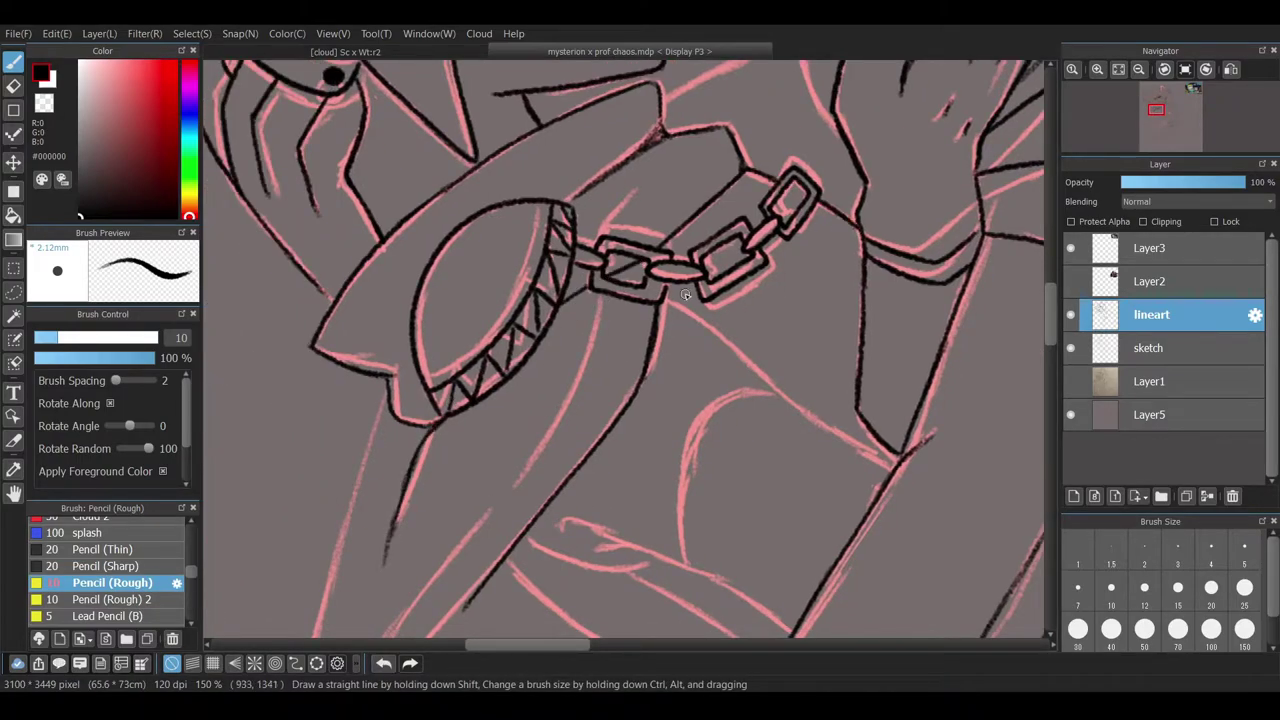
- Ink the chest edge below the chain, the curved chest line and the cape fold beside it
{"action": "left_click_drag", "start_coordinate": [755, 366], "coordinate": [890, 462]}
{"action": "mouse_move", "coordinate": [612, 532]}
{"action": "left_mouse_down"}
{"action": "mouse_move", "coordinate": [571, 520]}
{"action": "mouse_move", "coordinate": [632, 556]}
{"action": "left_mouse_up"}
{"action": "left_click_drag", "start_coordinate": [682, 566], "coordinate": [790, 388]}
{"action": "left_click_drag", "start_coordinate": [520, 480], "coordinate": [495, 465]}
{"action": "left_click_drag", "start_coordinate": [585, 296], "coordinate": [475, 452]}
{"action": "key", "text": "ctrl+z"}
{"action": "left_click_drag", "start_coordinate": [580, 282], "coordinate": [488, 452]}
- Ink the long cape folds and the band crossing the torso to the lowered arm
{"action": "scroll", "coordinate": [488, 452], "scroll_direction": "down", "scroll_amount": 10}
{"action": "left_click_drag", "start_coordinate": [460, 240], "coordinate": [292, 496]}
{"action": "mouse_move", "coordinate": [478, 290]}
{"action": "left_mouse_down"}
{"action": "mouse_move", "coordinate": [584, 378]}
{"action": "mouse_move", "coordinate": [715, 445]}
{"action": "left_mouse_up"}
{"action": "left_click_drag", "start_coordinate": [500, 268], "coordinate": [650, 290]}
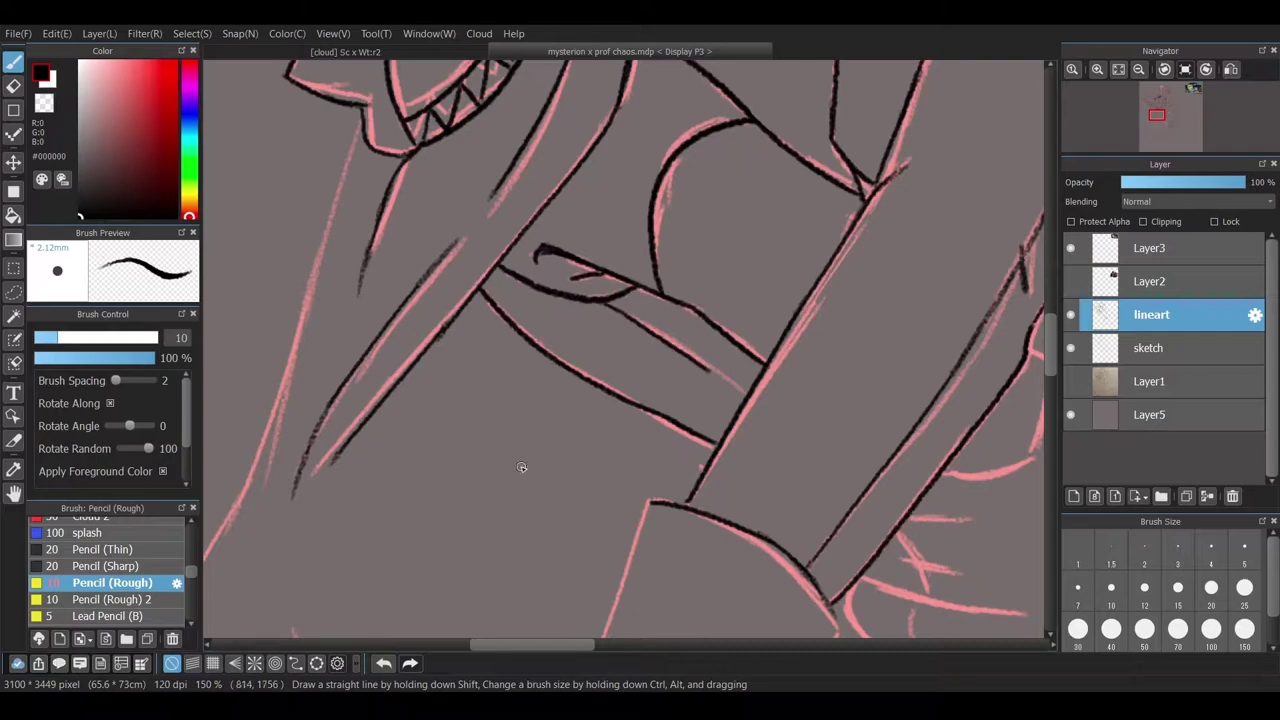
- Ink the curved garment shape tucked under the lowered arm
{"action": "scroll", "coordinate": [743, 400], "scroll_direction": "right", "scroll_amount": 5}
{"action": "left_click_drag", "start_coordinate": [545, 462], "coordinate": [640, 448]}
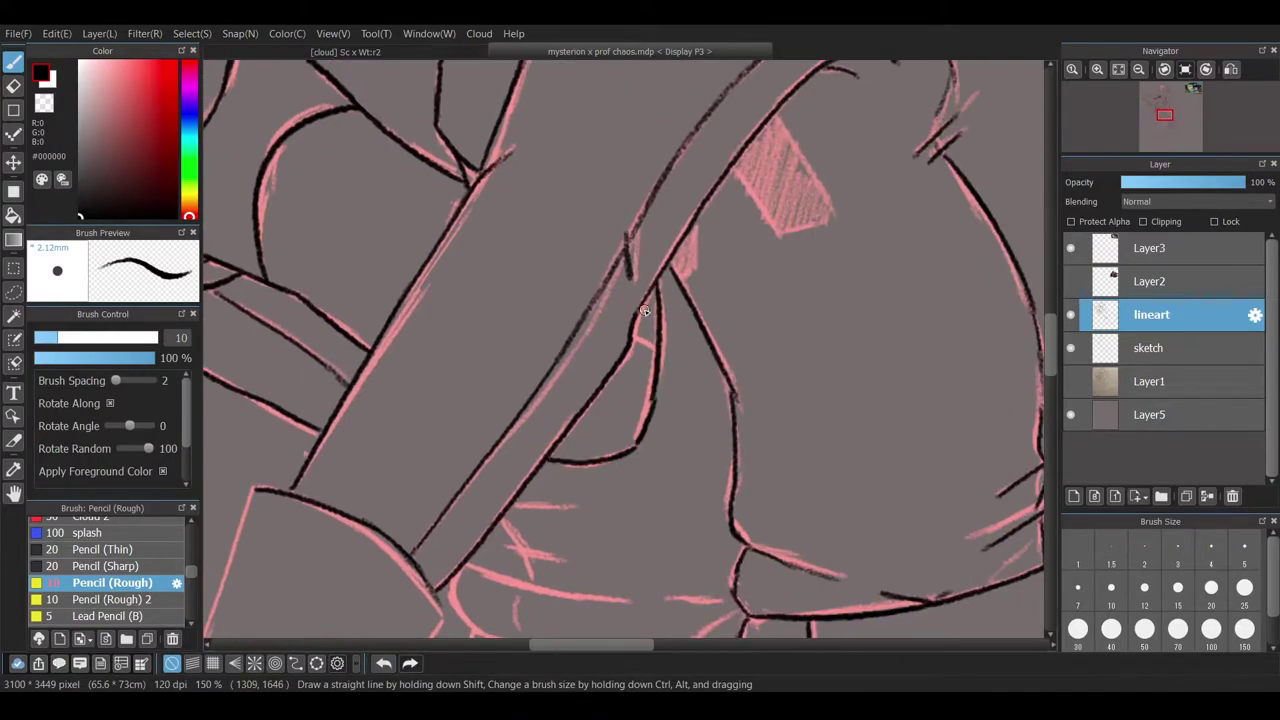
{"action": "scroll", "coordinate": [656, 314], "scroll_direction": "up", "scroll_amount": 5}
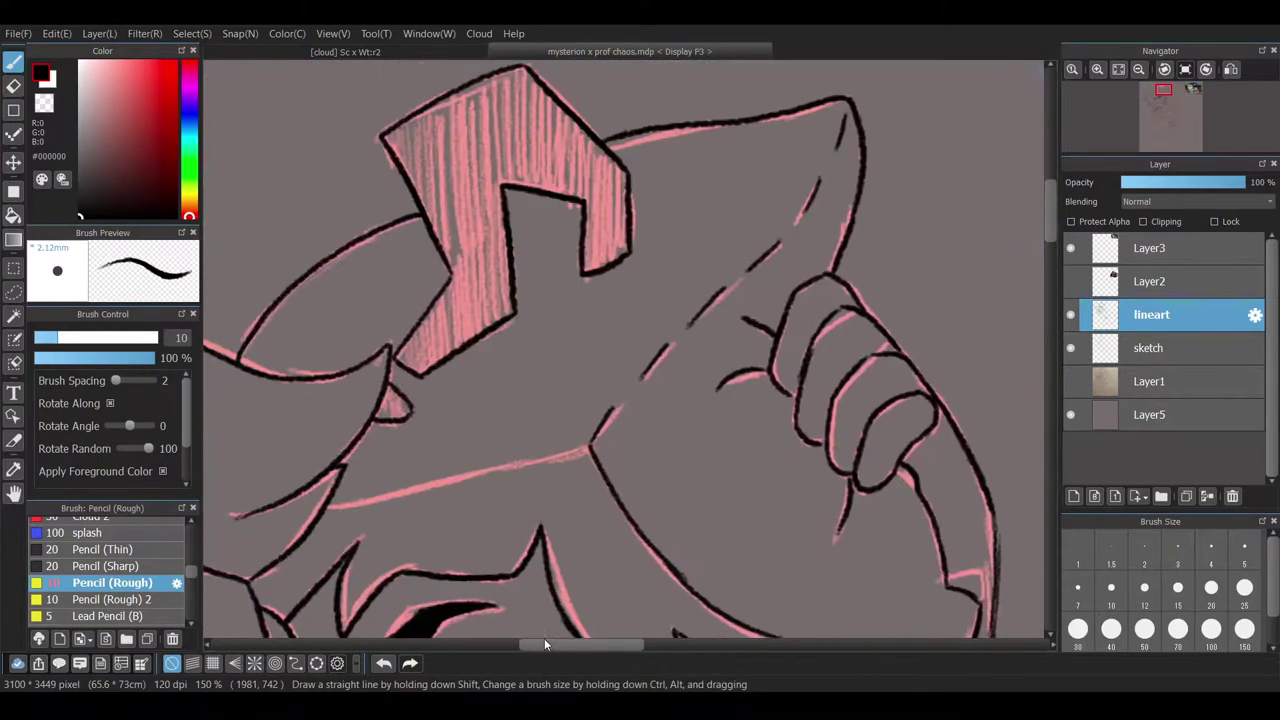
- Ink the lowered arm's glove outline down to its notched lower edge, redoing the stroke that misses
{"action": "scroll", "coordinate": [402, 549], "scroll_direction": "down", "scroll_amount": 10}
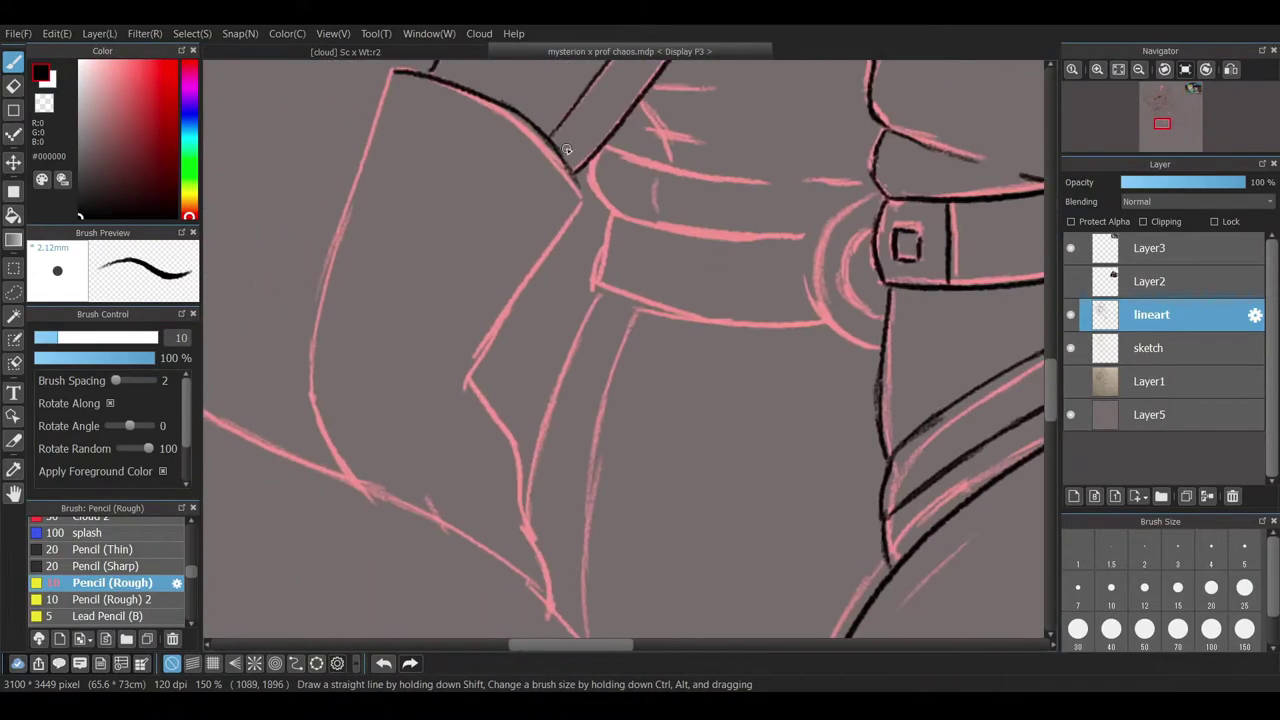
{"action": "left_click_drag", "start_coordinate": [462, 378], "coordinate": [510, 308]}
{"action": "key", "text": "ctrl+z"}
{"action": "mouse_move", "coordinate": [583, 195]}
{"action": "left_mouse_down"}
{"action": "mouse_move", "coordinate": [484, 342]}
{"action": "mouse_move", "coordinate": [560, 605]}
{"action": "left_mouse_up"}
{"action": "left_click_drag", "start_coordinate": [522, 444], "coordinate": [542, 515]}
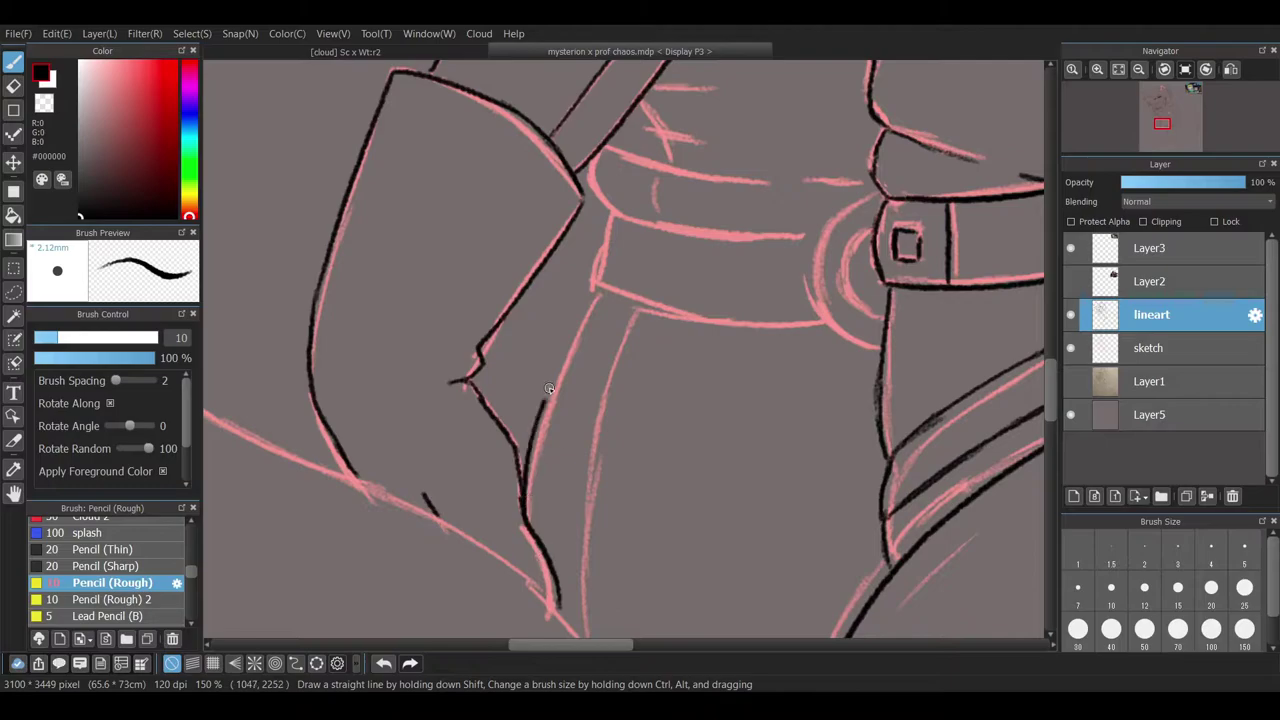
- Ink the hip edge beside the glove, the belt's rounded end and the waist creases above it
{"action": "left_click_drag", "start_coordinate": [592, 282], "coordinate": [521, 466]}
{"action": "scroll", "coordinate": [453, 233], "scroll_direction": "right", "scroll_amount": 2}
{"action": "left_click_drag", "start_coordinate": [502, 215], "coordinate": [486, 152]}
{"action": "left_click_drag", "start_coordinate": [490, 155], "coordinate": [608, 193]}
{"action": "mouse_move", "coordinate": [555, 138]}
{"action": "left_mouse_down"}
{"action": "mouse_move", "coordinate": [536, 228]}
{"action": "mouse_move", "coordinate": [392, 194]}
{"action": "left_mouse_up"}
- Ink the double-lined round ring beside the square buckle, undoing the stroke that misses
{"action": "scroll", "coordinate": [536, 228], "scroll_direction": "right", "scroll_amount": 4}
{"action": "left_click_drag", "start_coordinate": [505, 212], "coordinate": [565, 345]}
{"action": "mouse_move", "coordinate": [560, 202]}
{"action": "left_mouse_down"}
{"action": "mouse_move", "coordinate": [506, 254]}
{"action": "mouse_move", "coordinate": [570, 324]}
{"action": "left_mouse_up"}
{"action": "key", "text": "ctrl+z"}
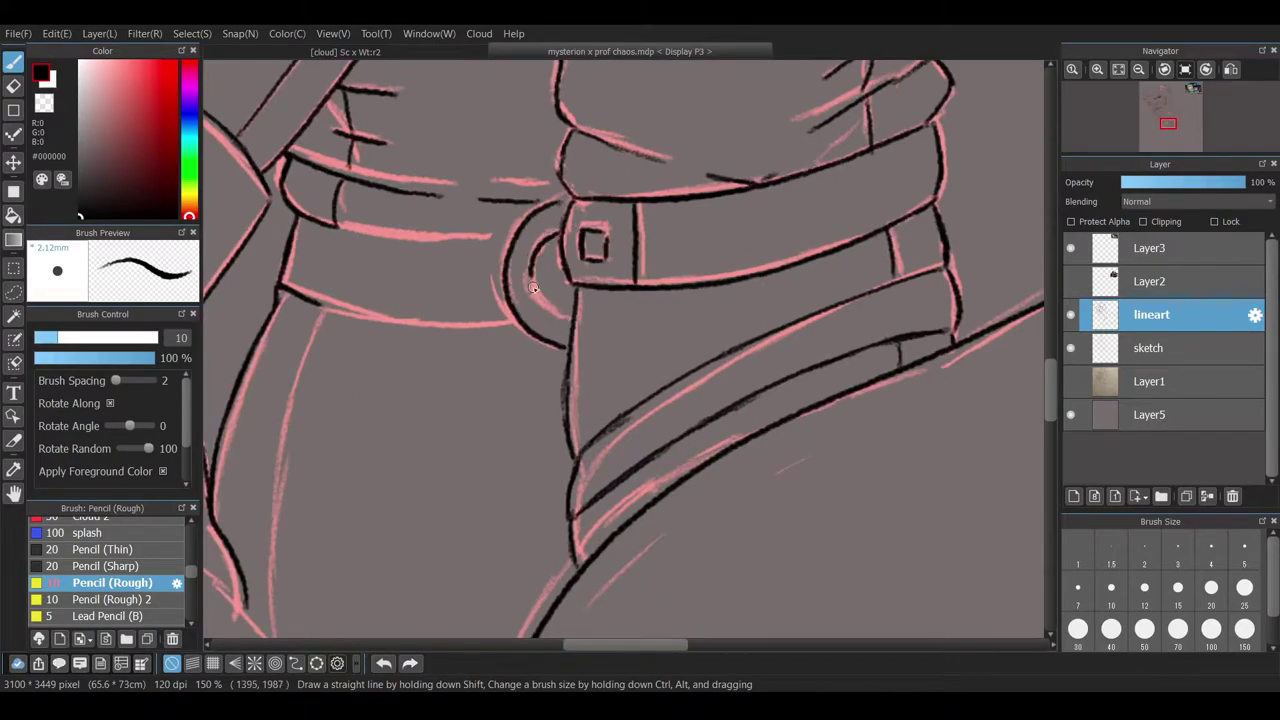
{"action": "left_click_drag", "start_coordinate": [540, 245], "coordinate": [566, 318]}
- Ink the belt's upper and lower edges between the hip and the round ring
{"action": "scroll", "coordinate": [566, 318], "scroll_direction": "right", "scroll_amount": 1}
{"action": "scroll", "coordinate": [566, 318], "scroll_direction": "up", "scroll_amount": 3}
{"action": "left_click_drag", "start_coordinate": [270, 478], "coordinate": [450, 498]}
{"action": "left_click_drag", "start_coordinate": [255, 556], "coordinate": [466, 592]}
{"action": "left_click_drag", "start_coordinate": [610, 646], "coordinate": [583, 648]}
- Finish the belt's lower edge and the round ring, and ink the long trouser crease beneath them
{"action": "scroll", "coordinate": [560, 334], "scroll_direction": "down", "scroll_amount": 5}
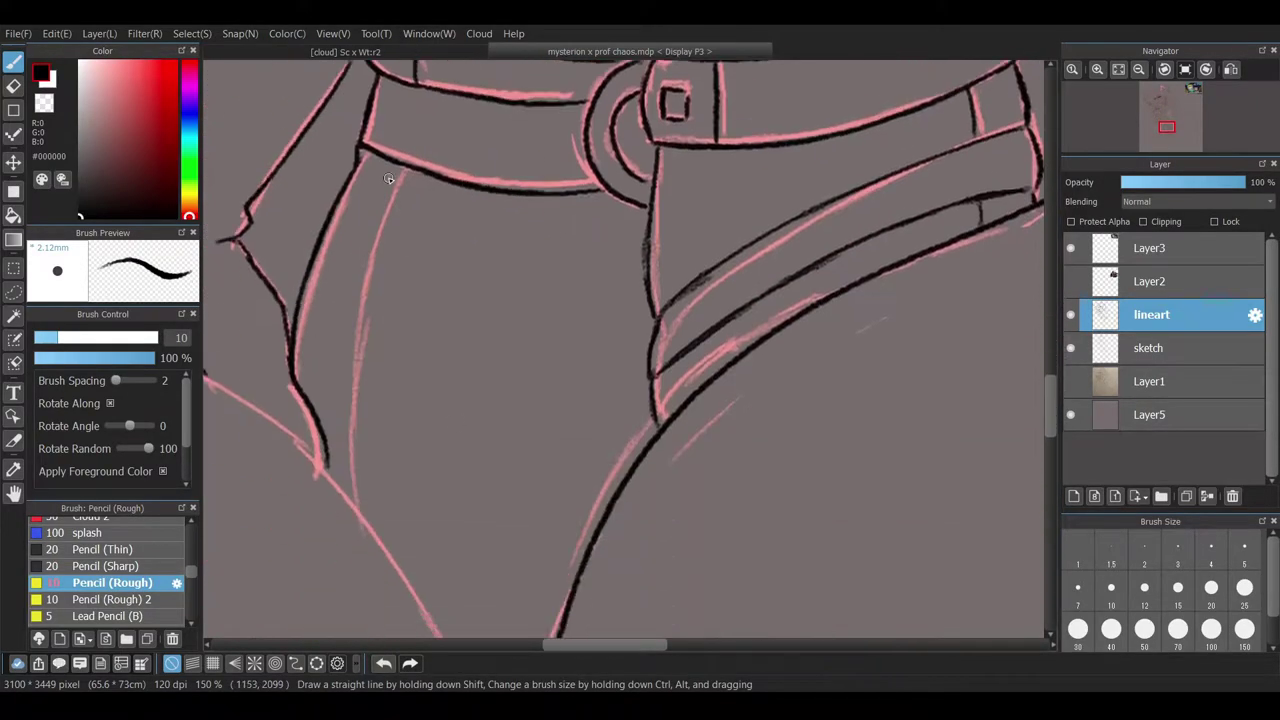
{"action": "scroll", "coordinate": [749, 463], "scroll_direction": "down", "scroll_amount": 3}
{"action": "scroll", "coordinate": [1051, 370], "scroll_direction": "down", "scroll_amount": 1}
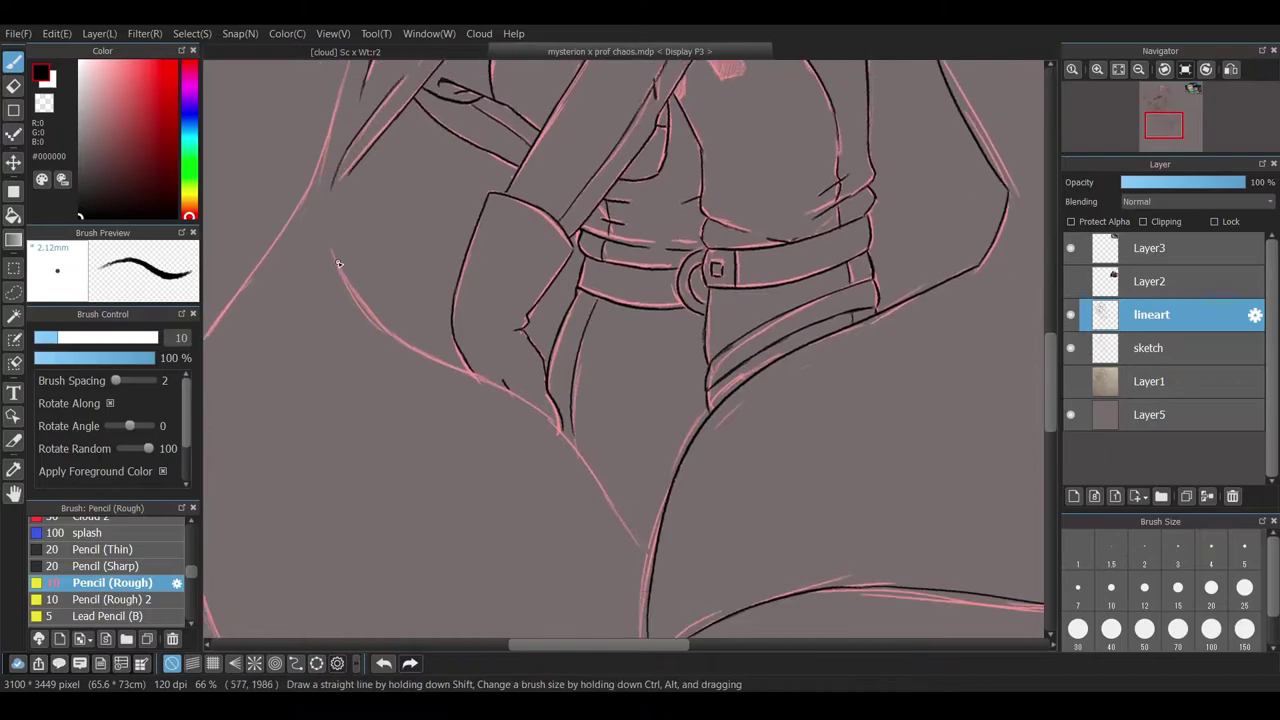
- Ink the cloak edge below the glove down to the opposite cloak edge, and erase and redraw the glove's lower edge beside the hip
{"action": "scroll", "coordinate": [843, 510], "scroll_direction": "up", "scroll_amount": 1}
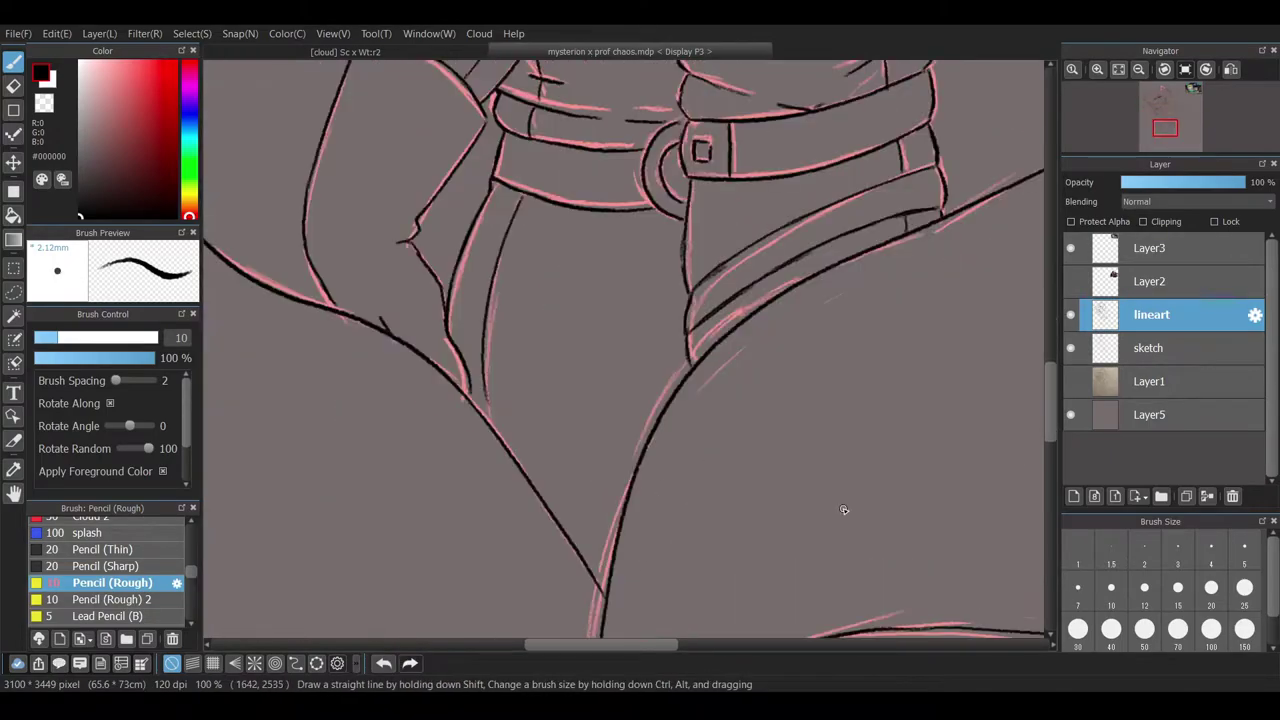
{"action": "scroll", "coordinate": [490, 407], "scroll_direction": "up", "scroll_amount": 1}
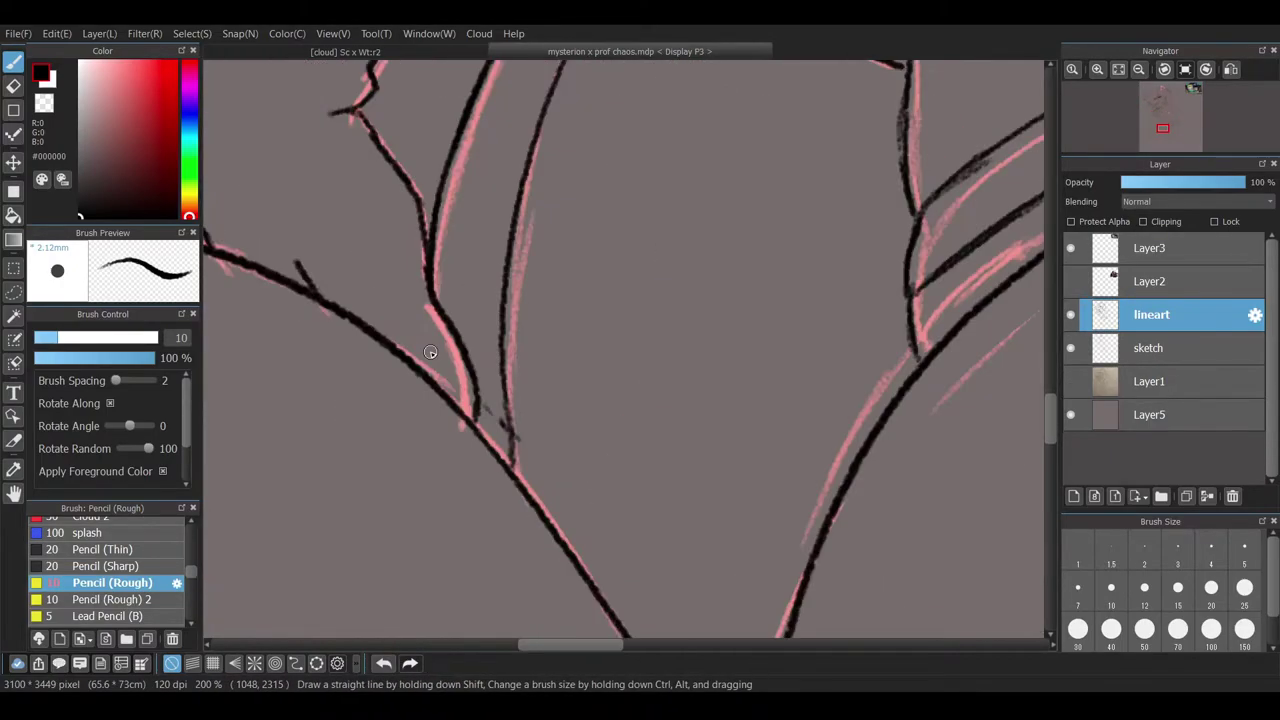
{"action": "left_click_drag", "start_coordinate": [488, 406], "coordinate": [523, 449]}
{"action": "left_click_drag", "start_coordinate": [545, 383], "coordinate": [571, 486]}
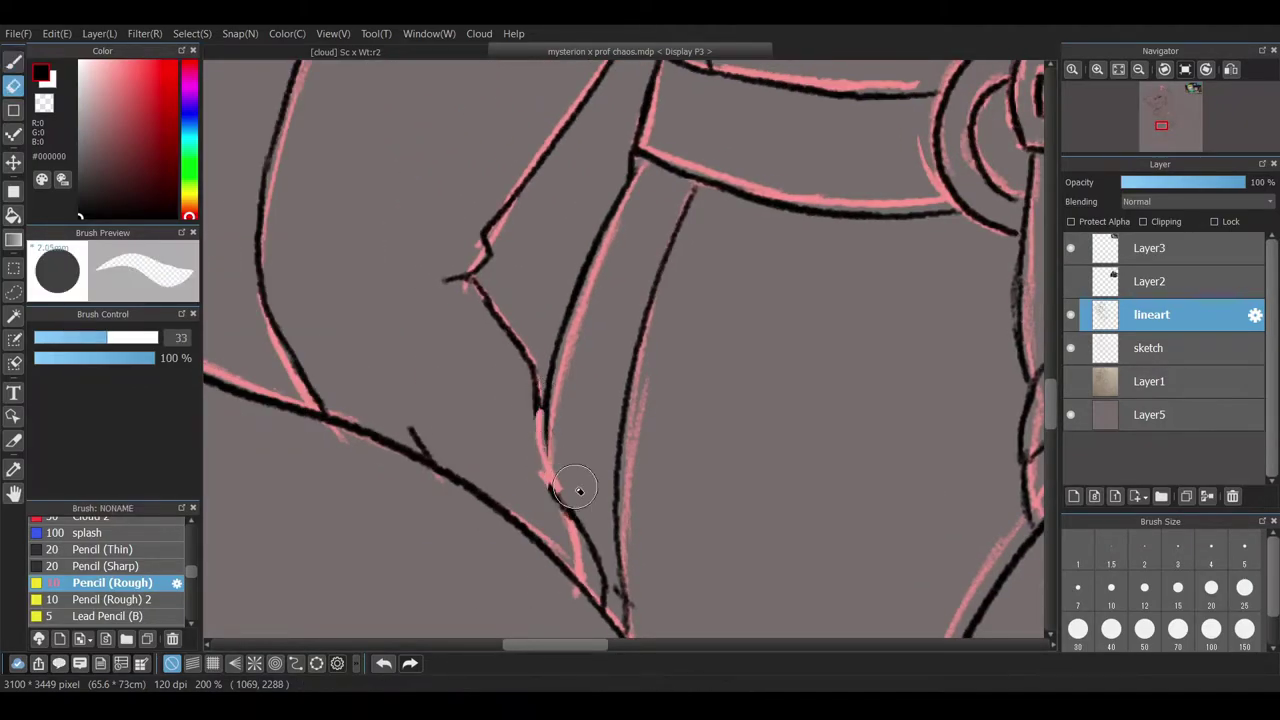
{"action": "left_click_drag", "start_coordinate": [540, 395], "coordinate": [578, 531]}
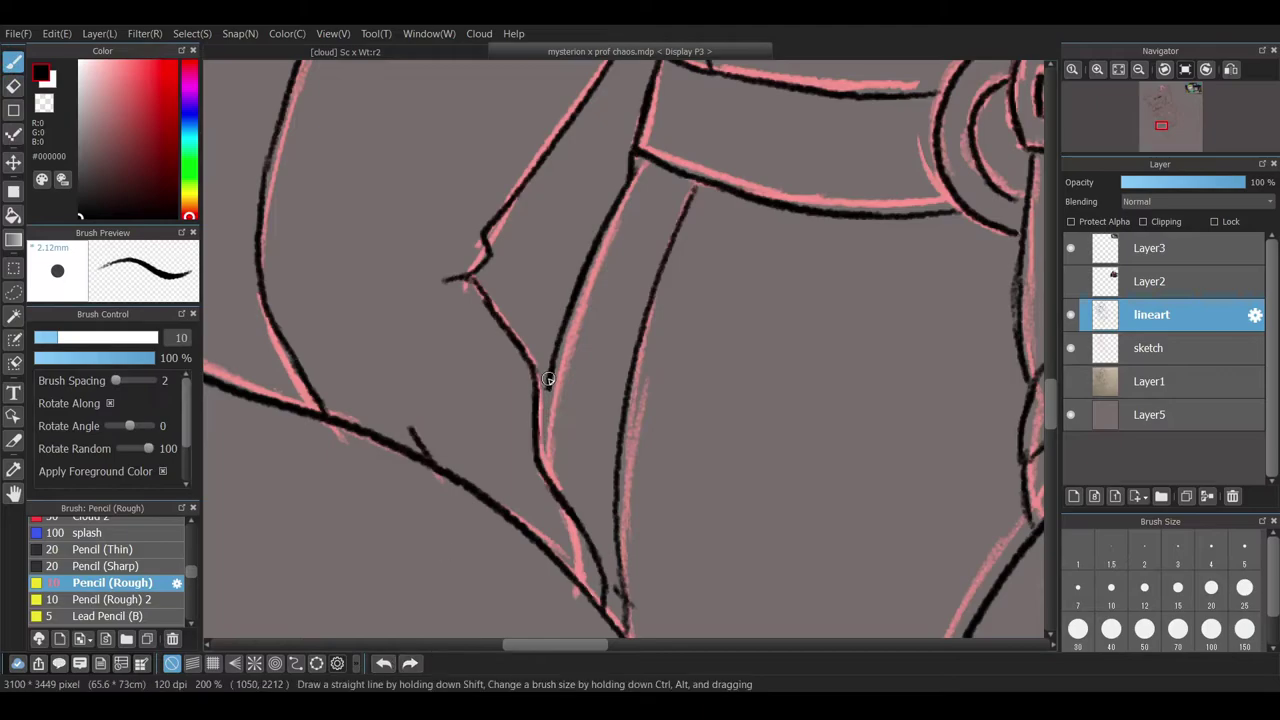
- Ink the short creases across the lowered glove's wrist, undoing and redrawing the first stroke
{"action": "scroll", "coordinate": [547, 383], "scroll_direction": "down", "scroll_amount": 1}
{"action": "mouse_move", "coordinate": [414, 386]}
{"action": "left_mouse_down"}
{"action": "mouse_move", "coordinate": [508, 513]}
{"action": "mouse_move", "coordinate": [477, 493]}
{"action": "mouse_move", "coordinate": [505, 508]}
{"action": "left_mouse_up"}
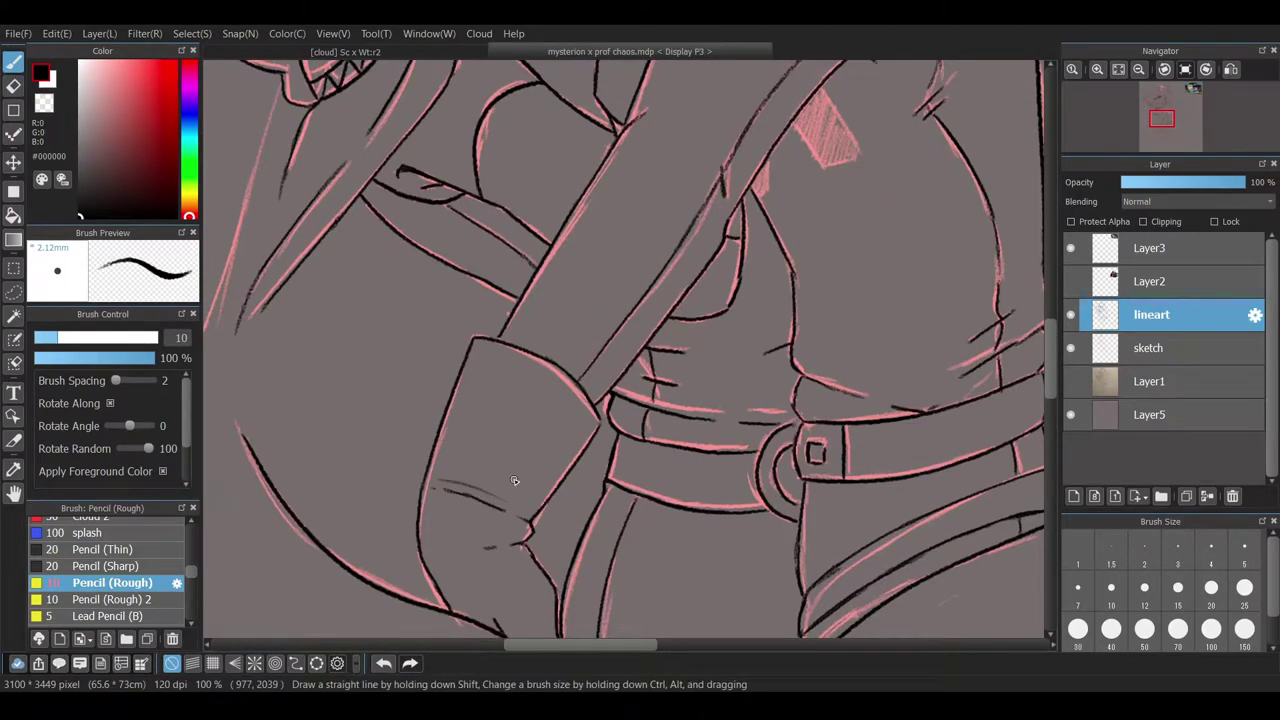
{"action": "scroll", "coordinate": [514, 480], "scroll_direction": "up", "scroll_amount": 1}
{"action": "key", "text": "ctrl+z"}
{"action": "left_click_drag", "start_coordinate": [380, 503], "coordinate": [495, 558]}
- Ink Professor Chaos's outer cloak edge in a long curve from the shoulder down toward the hem
{"action": "scroll", "coordinate": [551, 580], "scroll_direction": "down", "scroll_amount": 2}
{"action": "left_click_drag", "start_coordinate": [549, 92], "coordinate": [591, 118]}
{"action": "left_click_drag", "start_coordinate": [441, 205], "coordinate": [352, 396]}
{"action": "scroll", "coordinate": [330, 400], "scroll_direction": "down", "scroll_amount": 3}
{"action": "left_click_drag", "start_coordinate": [320, 232], "coordinate": [317, 390]}
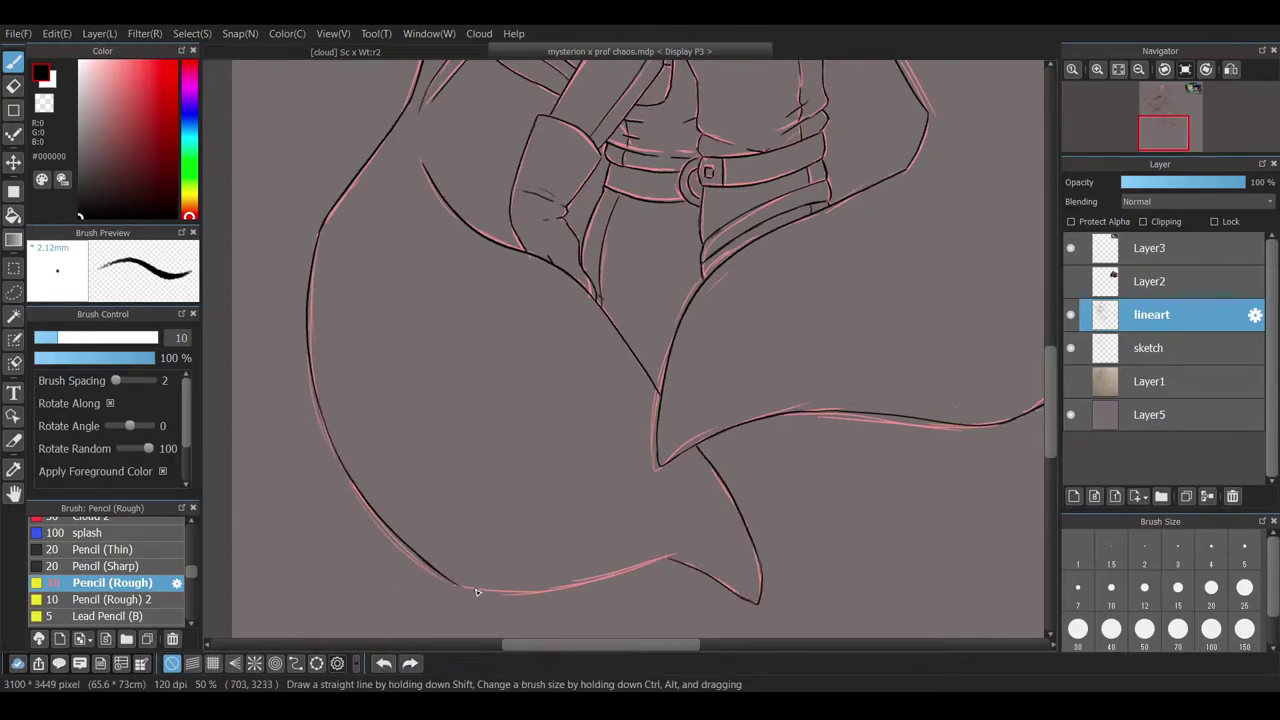
- Ink the cloak's bottom hem up to where it meets the pointed tip, cleaning up the doubled stretch
{"action": "left_click_drag", "start_coordinate": [461, 590], "coordinate": [604, 580]}
{"action": "scroll", "coordinate": [529, 573], "scroll_direction": "up", "scroll_amount": 5}
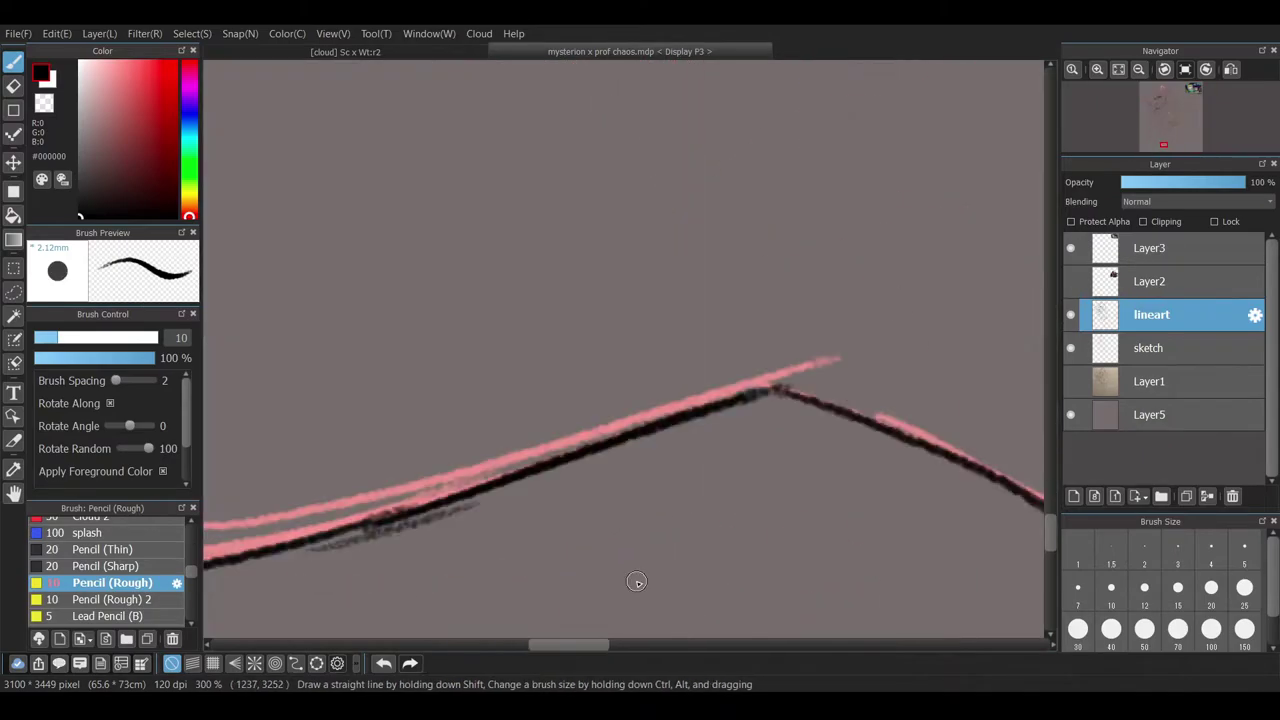
{"action": "scroll", "coordinate": [579, 590], "scroll_direction": "left", "scroll_amount": 3}
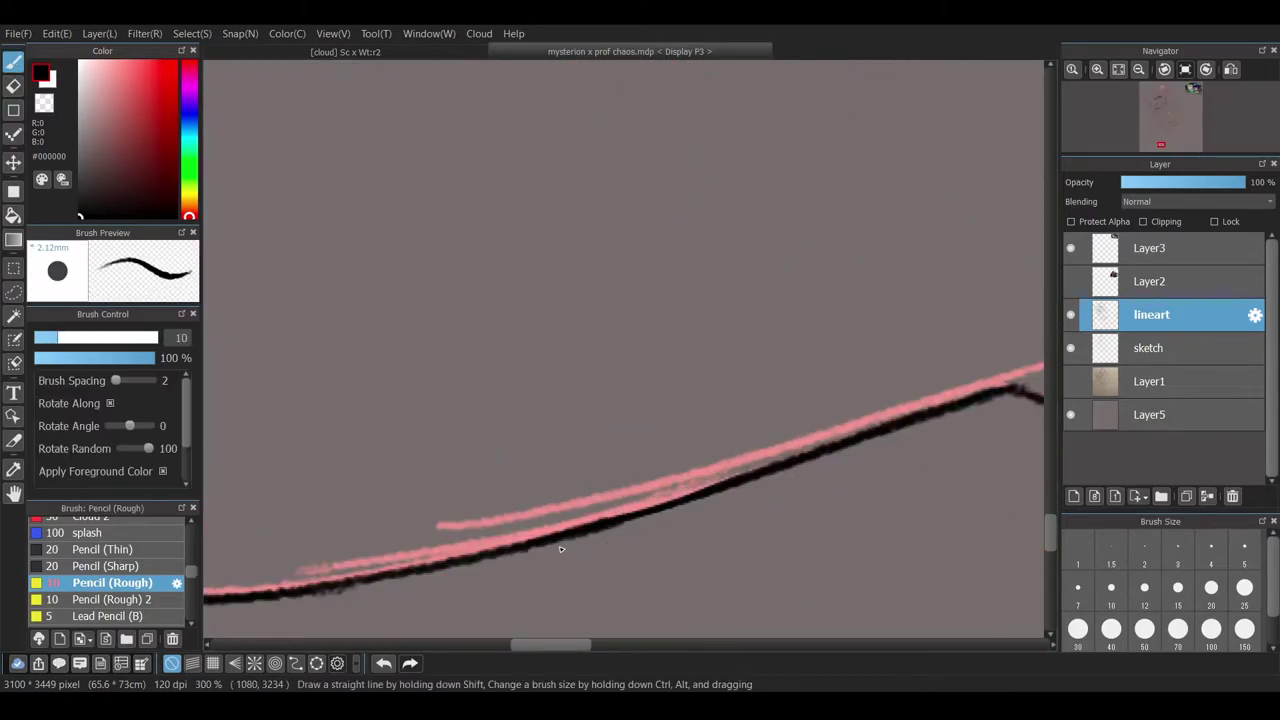
{"action": "scroll", "coordinate": [579, 590], "scroll_direction": "down", "scroll_amount": 4}
- Refine the pointed cloak corner below the waist and add small crease strokes at the base of the trouser crease
{"action": "left_click_drag", "start_coordinate": [814, 450], "coordinate": [753, 480]}
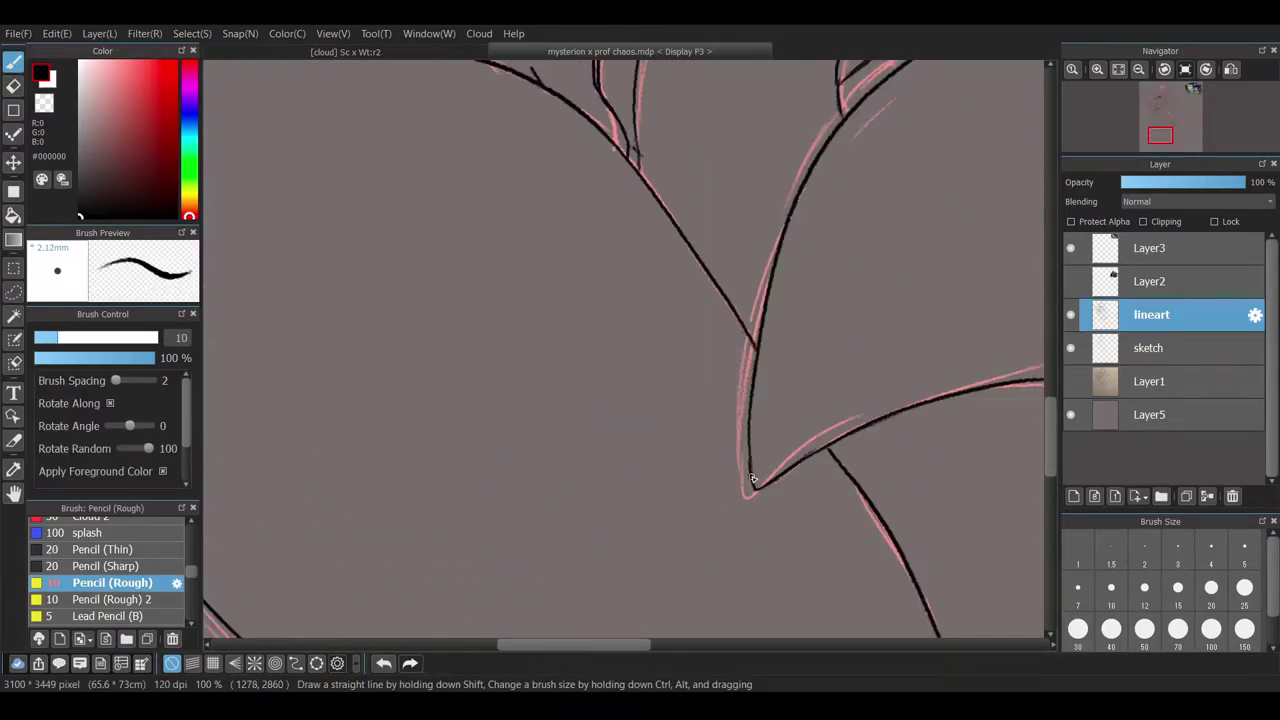
{"action": "left_click_drag", "start_coordinate": [842, 120], "coordinate": [706, 606]}
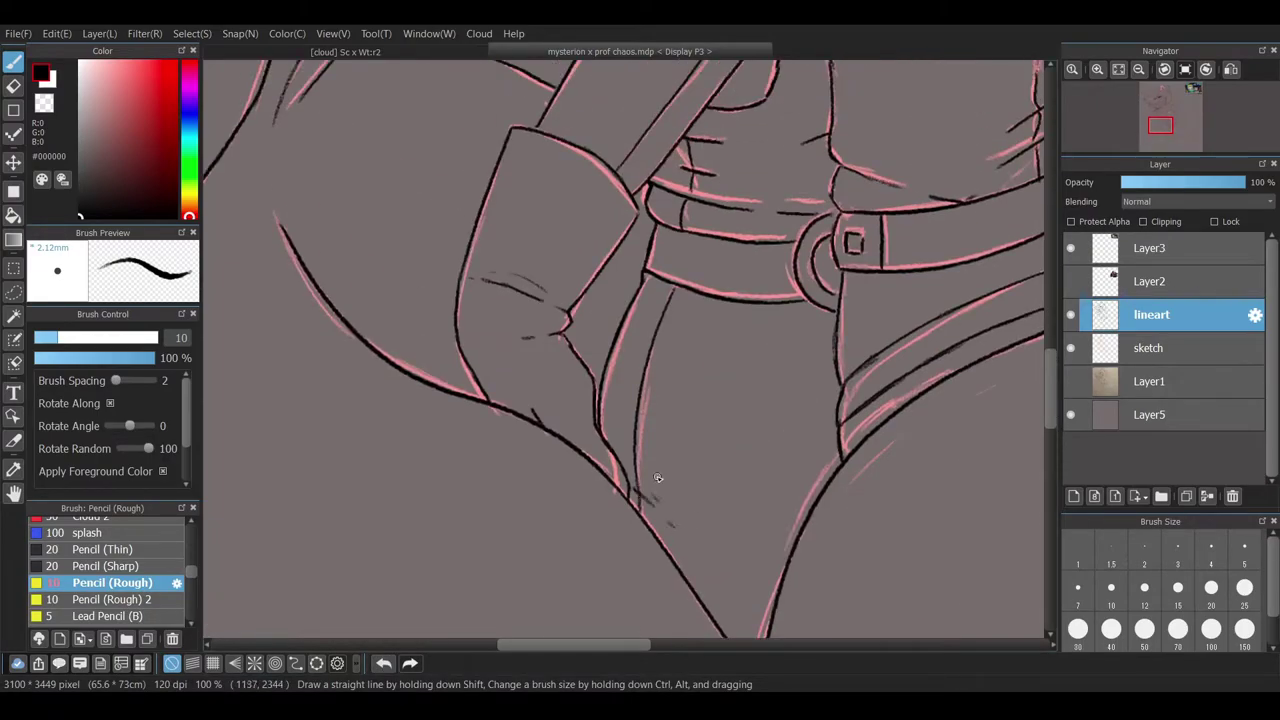
{"action": "key", "text": "e"}
{"action": "key", "text": "b"}
- Ink the rounded end of the upper arm's outline down to the shoulder creases
{"action": "left_click_drag", "start_coordinate": [630, 645], "coordinate": [695, 645]}
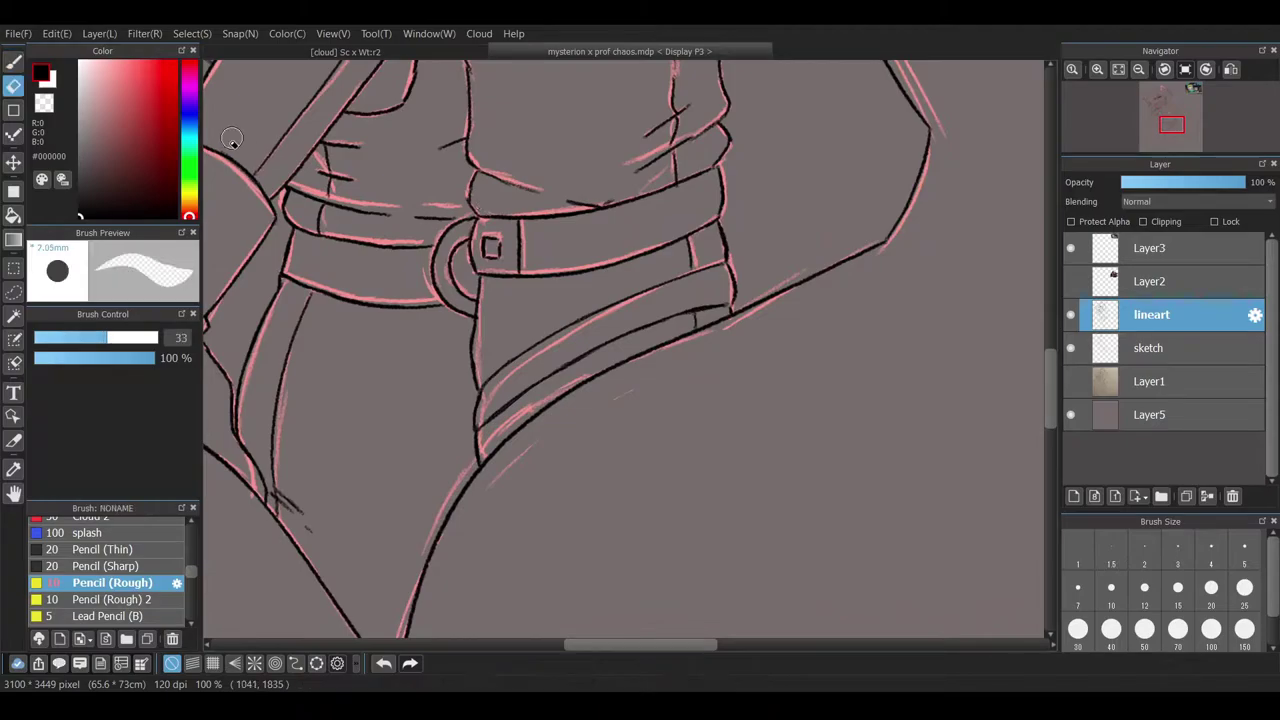
{"action": "scroll", "coordinate": [720, 518], "scroll_direction": "up", "scroll_amount": 5}
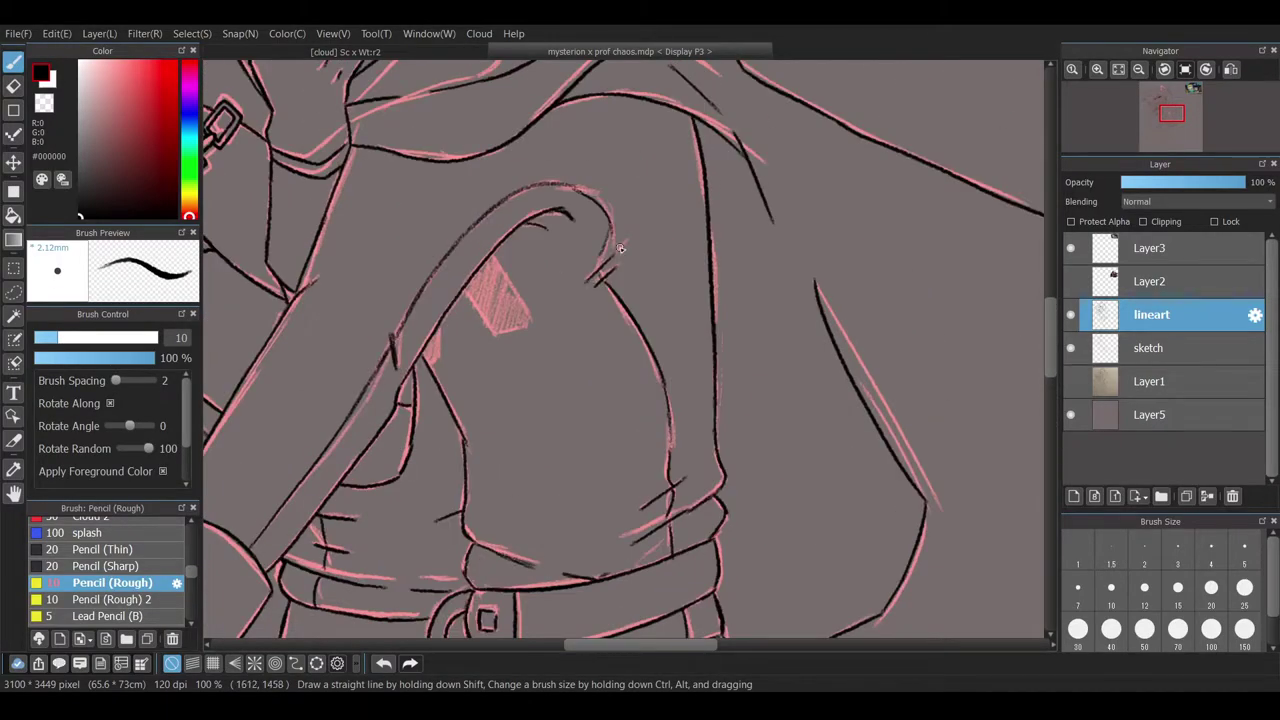
{"action": "scroll", "coordinate": [601, 268], "scroll_direction": "down", "scroll_amount": 6}
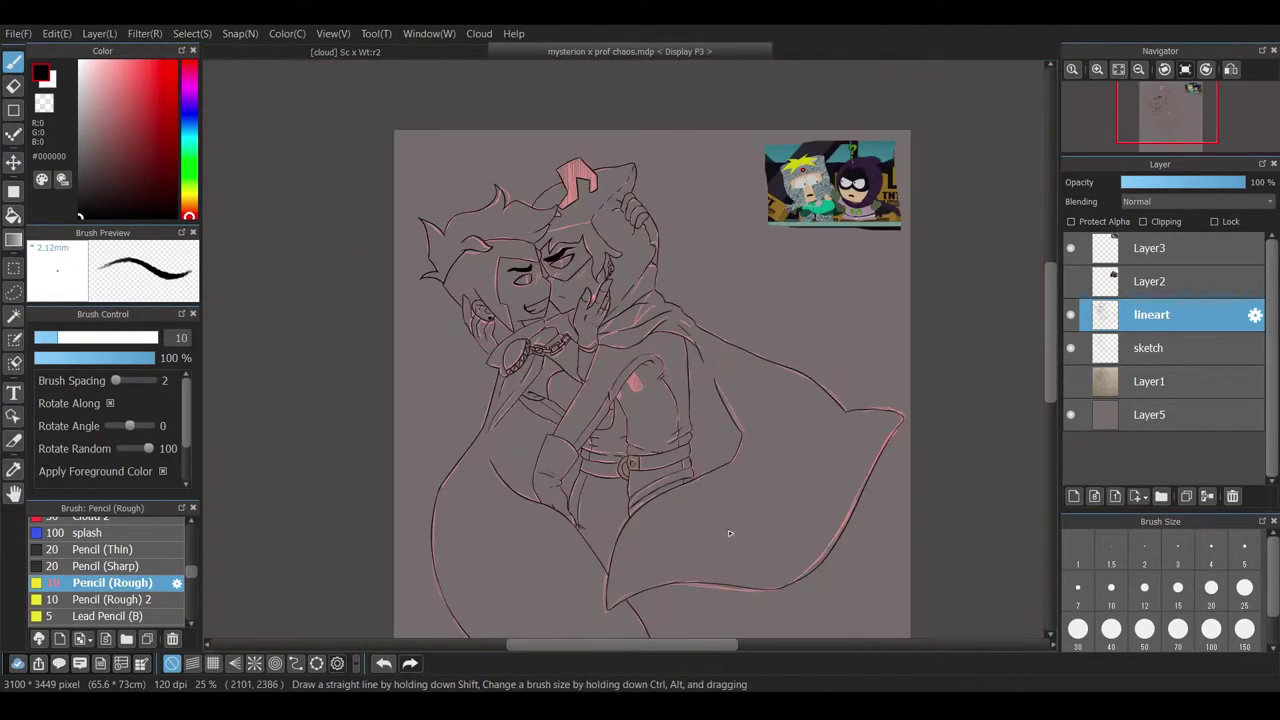
- Ink the small band beneath Professor Chaos's chin and fill it with a zigzag pattern
{"action": "scroll", "coordinate": [601, 425], "scroll_direction": "up", "scroll_amount": 7}
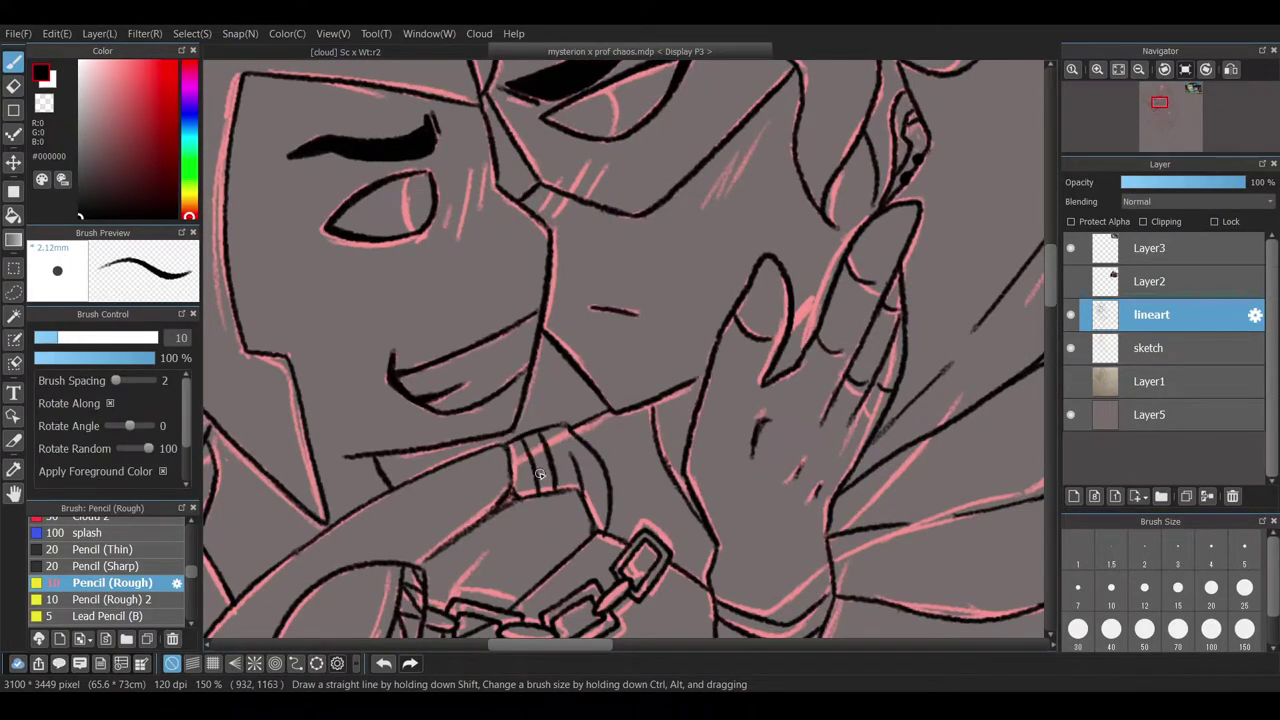
{"action": "scroll", "coordinate": [553, 431], "scroll_direction": "down", "scroll_amount": 4}
{"action": "scroll", "coordinate": [714, 390], "scroll_direction": "up", "scroll_amount": 6}
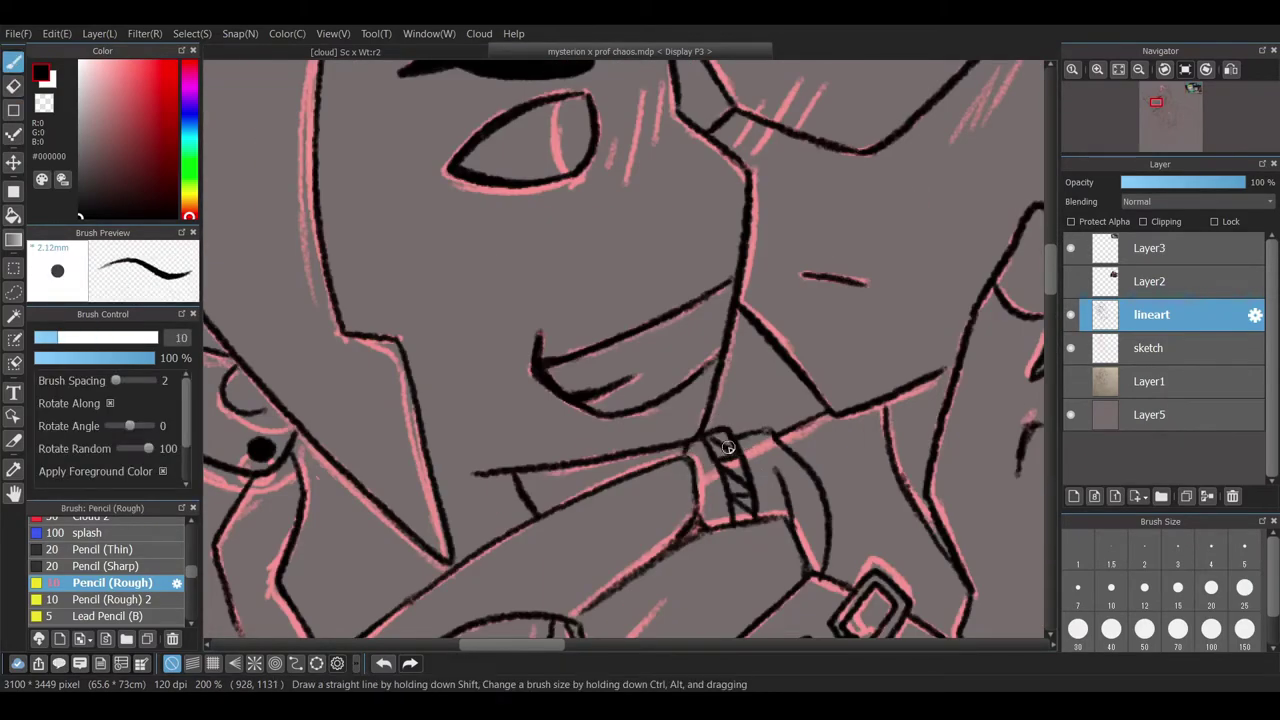
{"action": "scroll", "coordinate": [668, 446], "scroll_direction": "down", "scroll_amount": 4}
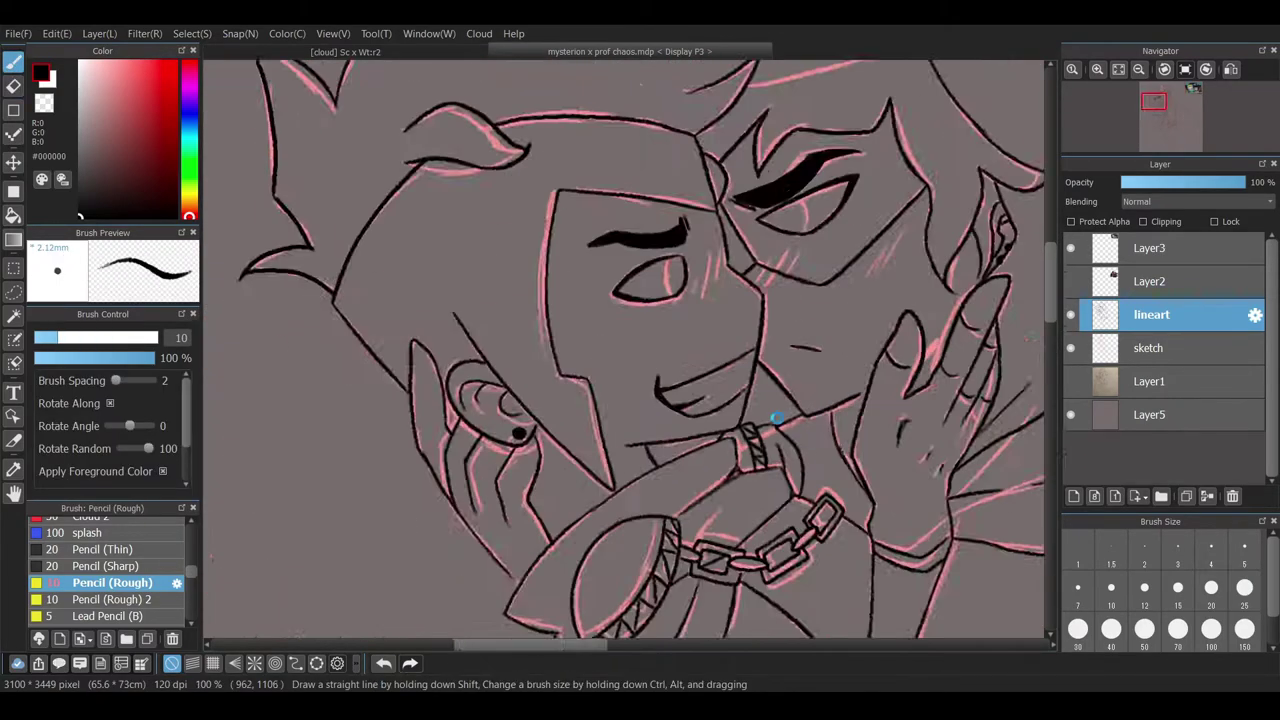
{"action": "scroll", "coordinate": [780, 430], "scroll_direction": "up", "scroll_amount": 3}
{"action": "scroll", "coordinate": [892, 343], "scroll_direction": "down", "scroll_amount": 4}
{"action": "scroll", "coordinate": [891, 343], "scroll_direction": "up", "scroll_amount": 4}
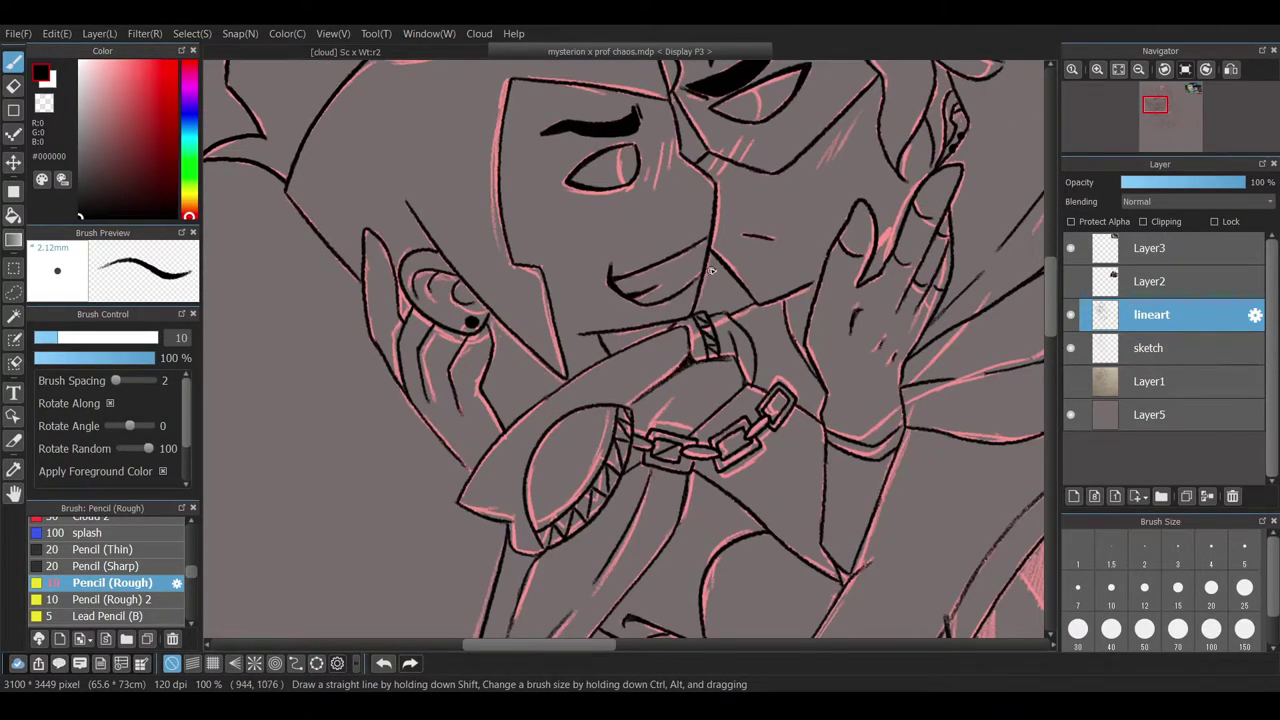
- Ink the missing finger edge between the thumb and index finger of the hand raised to Mysterion's cheek
{"action": "scroll", "coordinate": [402, 293], "scroll_direction": "right", "scroll_amount": 5}
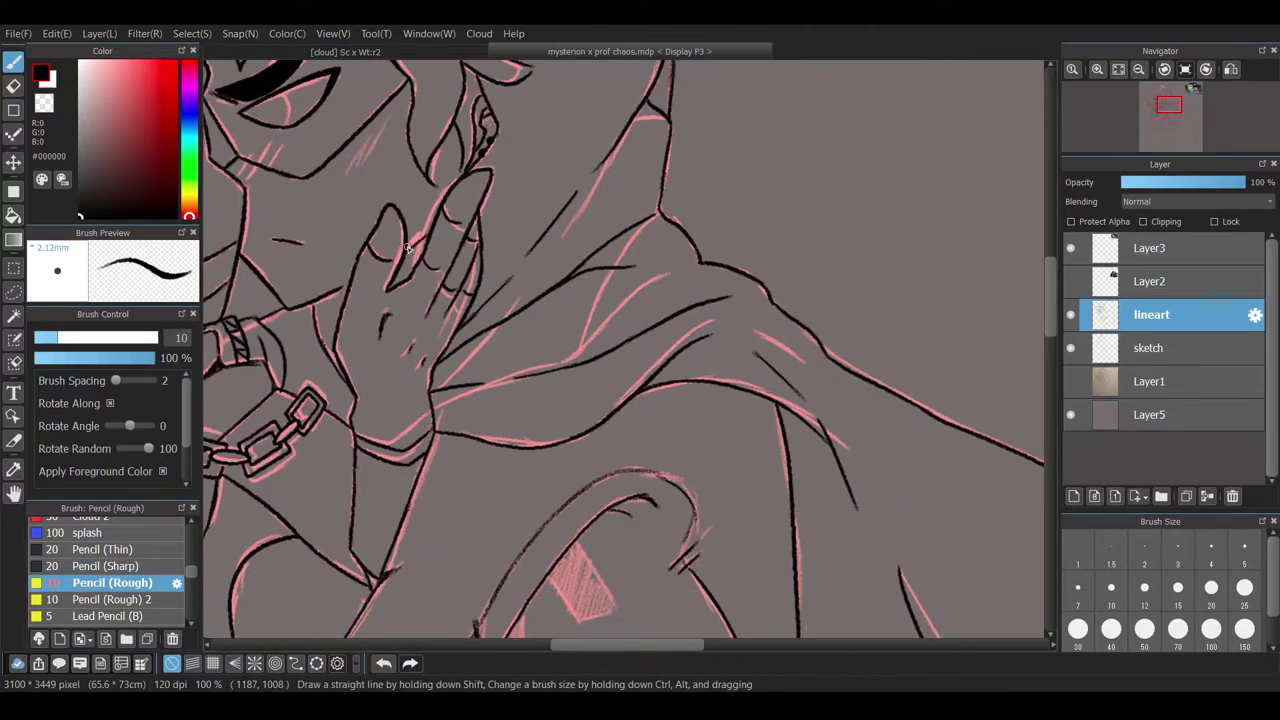
{"action": "scroll", "coordinate": [543, 428], "scroll_direction": "left", "scroll_amount": 2}
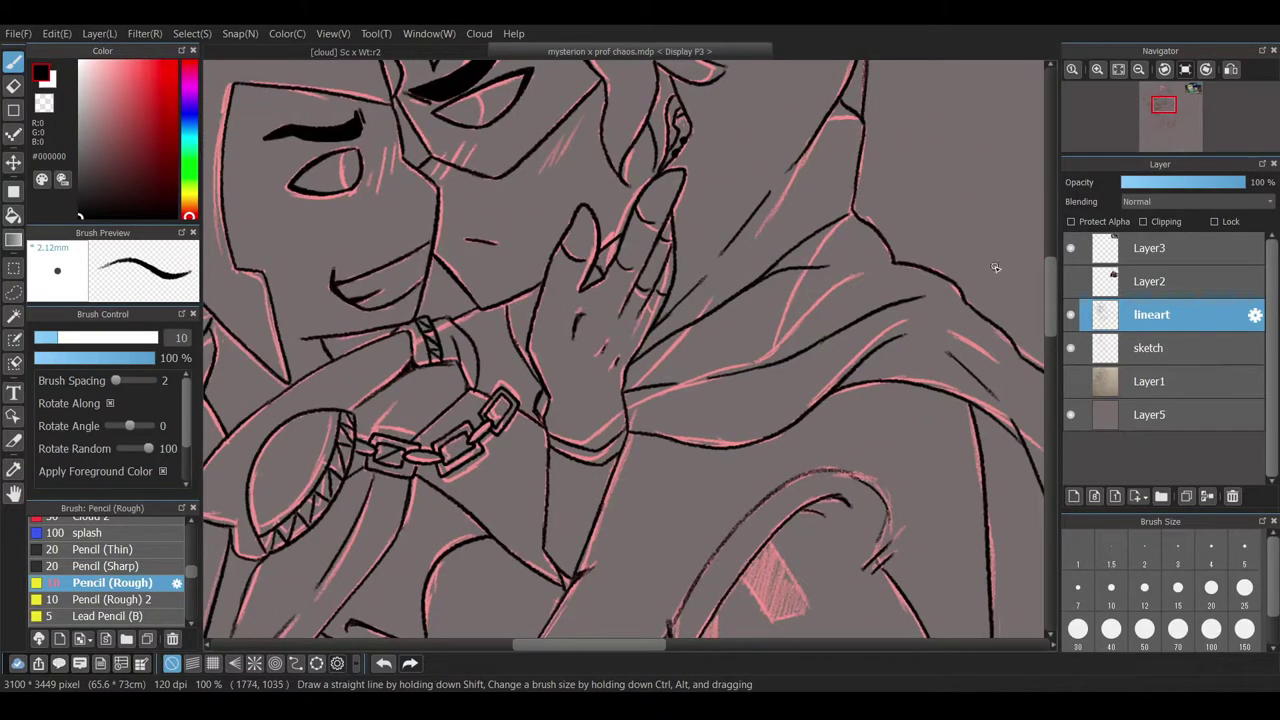
{"action": "scroll", "coordinate": [1001, 297], "scroll_direction": "up", "scroll_amount": 2}
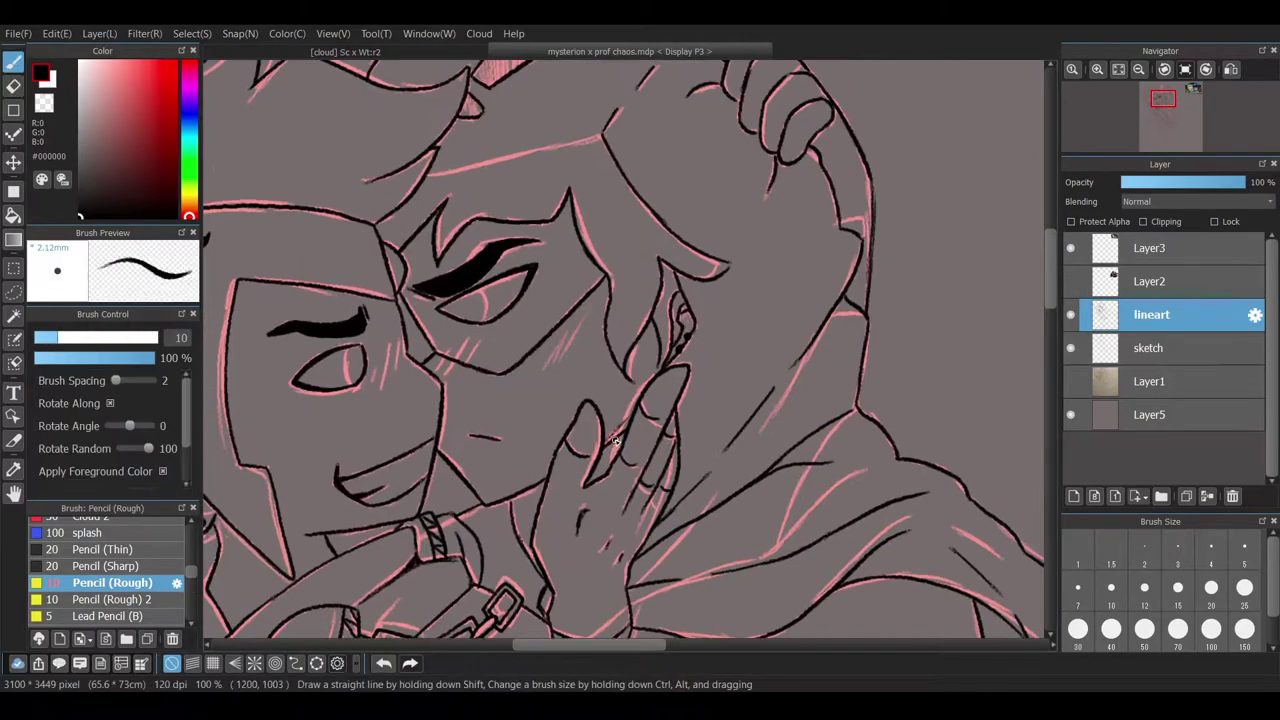
{"action": "scroll", "coordinate": [747, 442], "scroll_direction": "down", "scroll_amount": 5}
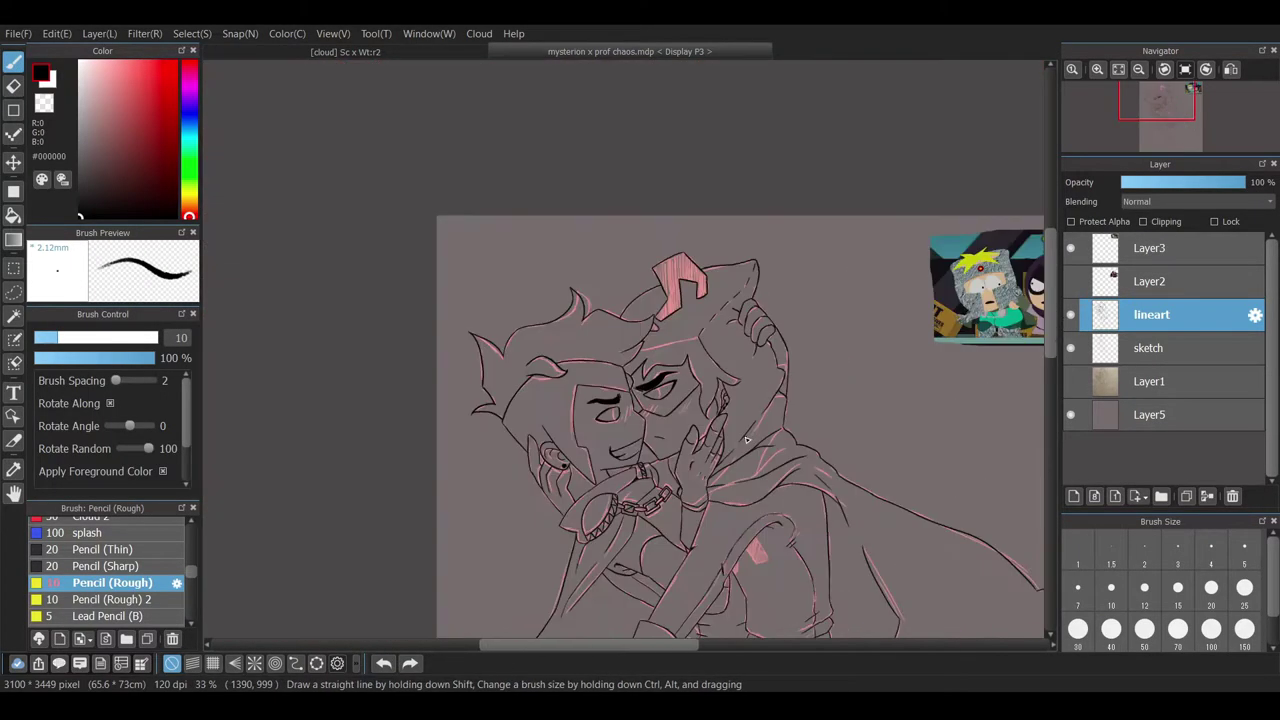
- Add a new layer directly above the sketch layer, below the lineart
{"action": "scroll", "coordinate": [937, 485], "scroll_direction": "up", "scroll_amount": 5}
{"action": "scroll", "coordinate": [937, 485], "scroll_direction": "down", "scroll_amount": 4}
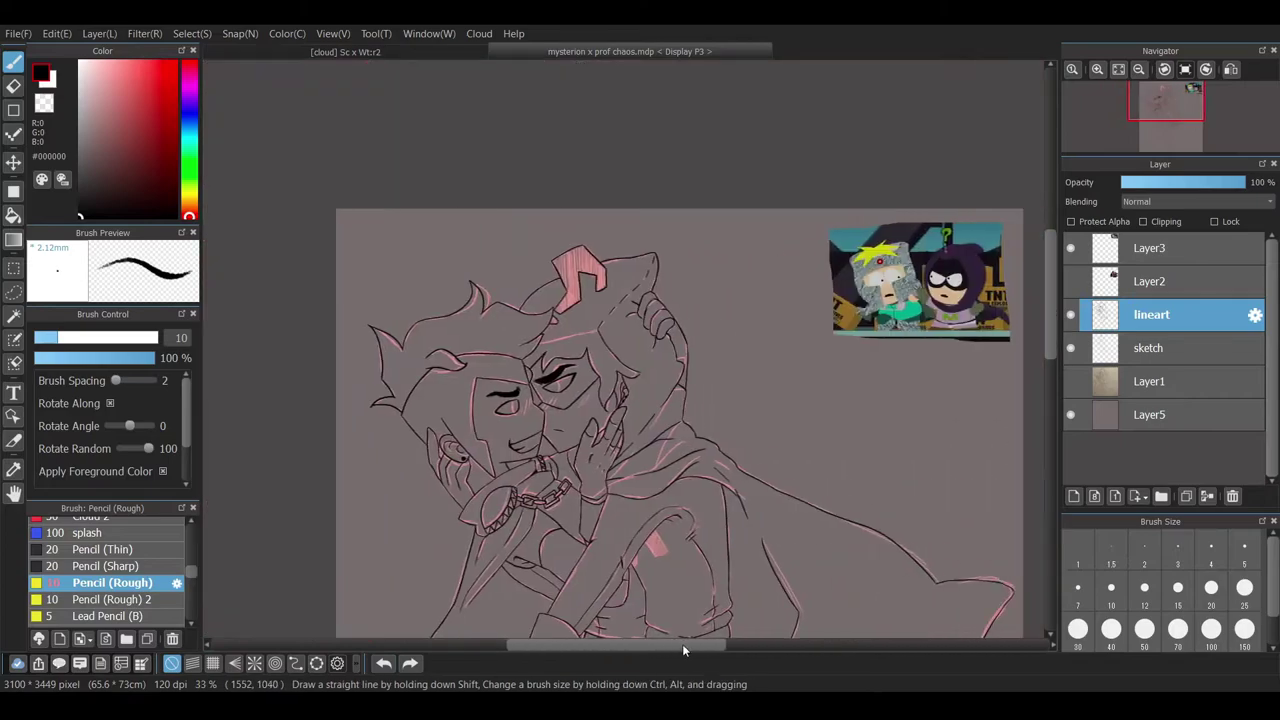
{"action": "mouse_move", "coordinate": [1050, 329]}
{"action": "left_mouse_down"}
{"action": "mouse_move", "coordinate": [1050, 355]}
{"action": "mouse_move", "coordinate": [1068, 362]}
{"action": "left_mouse_up"}
{"action": "left_click", "coordinate": [1068, 362]}
{"action": "key", "text": "ctrl+shift+n"}
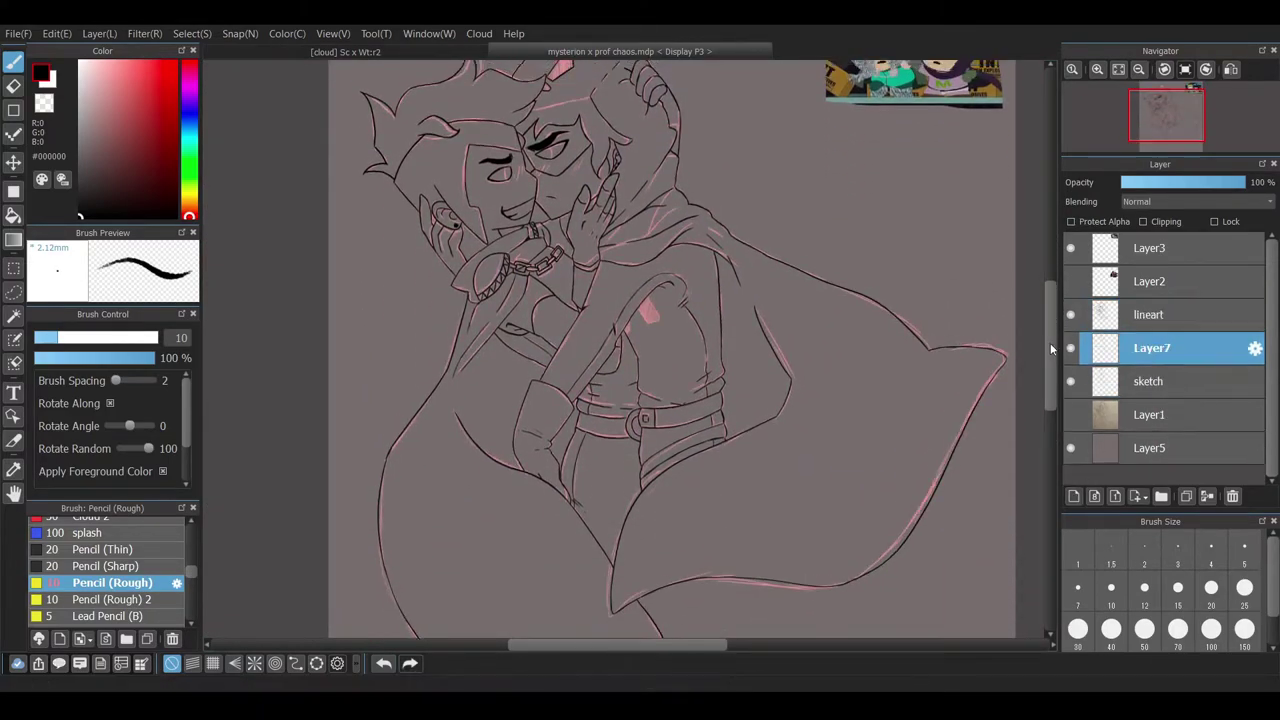
- Outline and fill the two hatched patches beneath the arm on the chest with green #80B52A using the Pen brush
{"action": "scroll", "coordinate": [953, 364], "scroll_direction": "up", "scroll_amount": 5}
{"action": "key", "text": "p"}
{"action": "mouse_move", "coordinate": [655, 341]}
{"action": "left_mouse_down"}
{"action": "mouse_move", "coordinate": [705, 407]}
{"action": "mouse_move", "coordinate": [791, 400]}
{"action": "left_mouse_up"}
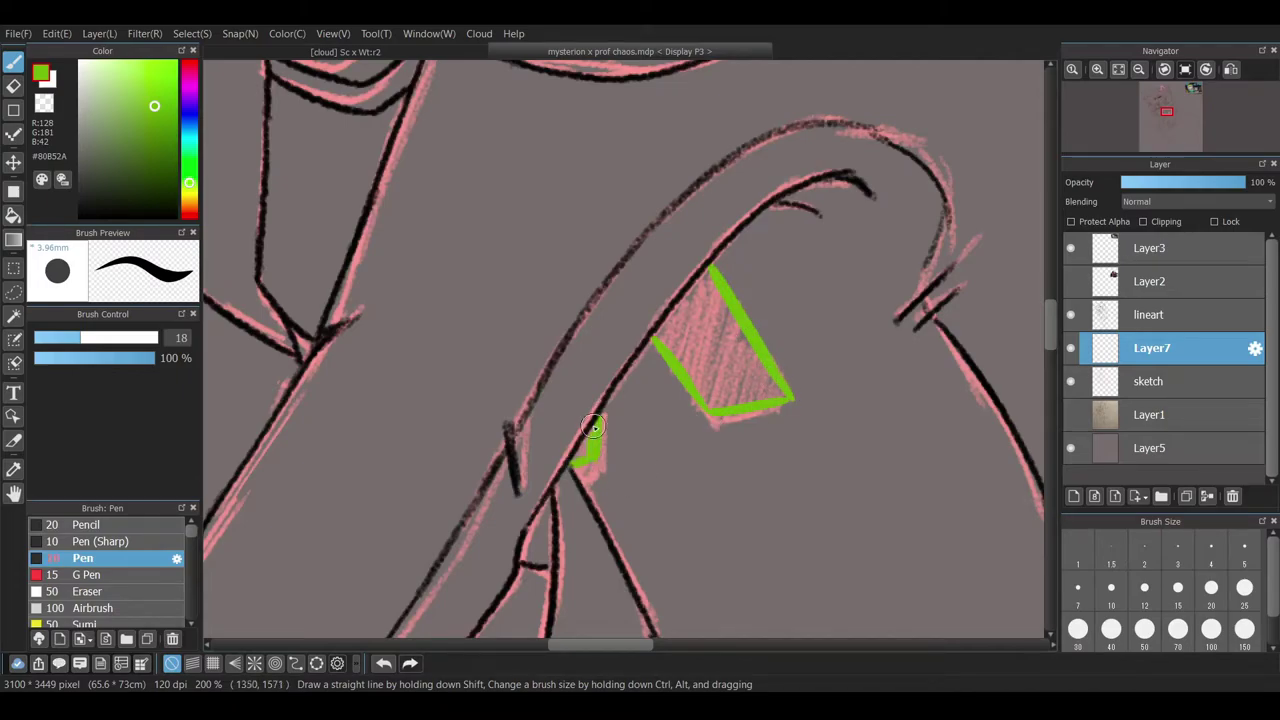
{"action": "mouse_move", "coordinate": [695, 370]}
{"action": "left_mouse_down"}
{"action": "mouse_move", "coordinate": [745, 365]}
{"action": "mouse_move", "coordinate": [785, 400]}
{"action": "left_mouse_up"}
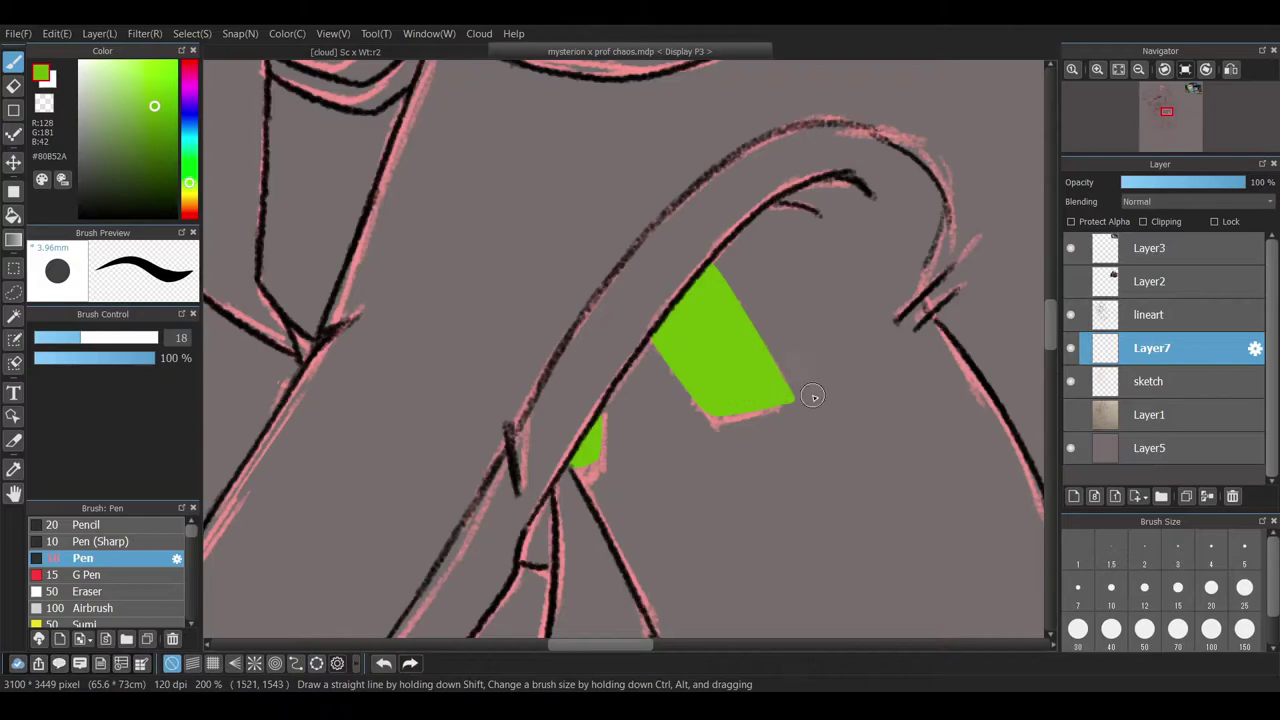
- Clean up the lower edge and corners of the larger green chest patch
{"action": "key", "text": "e"}
{"action": "key", "text": "b"}
{"action": "scroll", "coordinate": [720, 430], "scroll_direction": "down", "scroll_amount": 4}
{"action": "scroll", "coordinate": [737, 437], "scroll_direction": "up", "scroll_amount": 6}
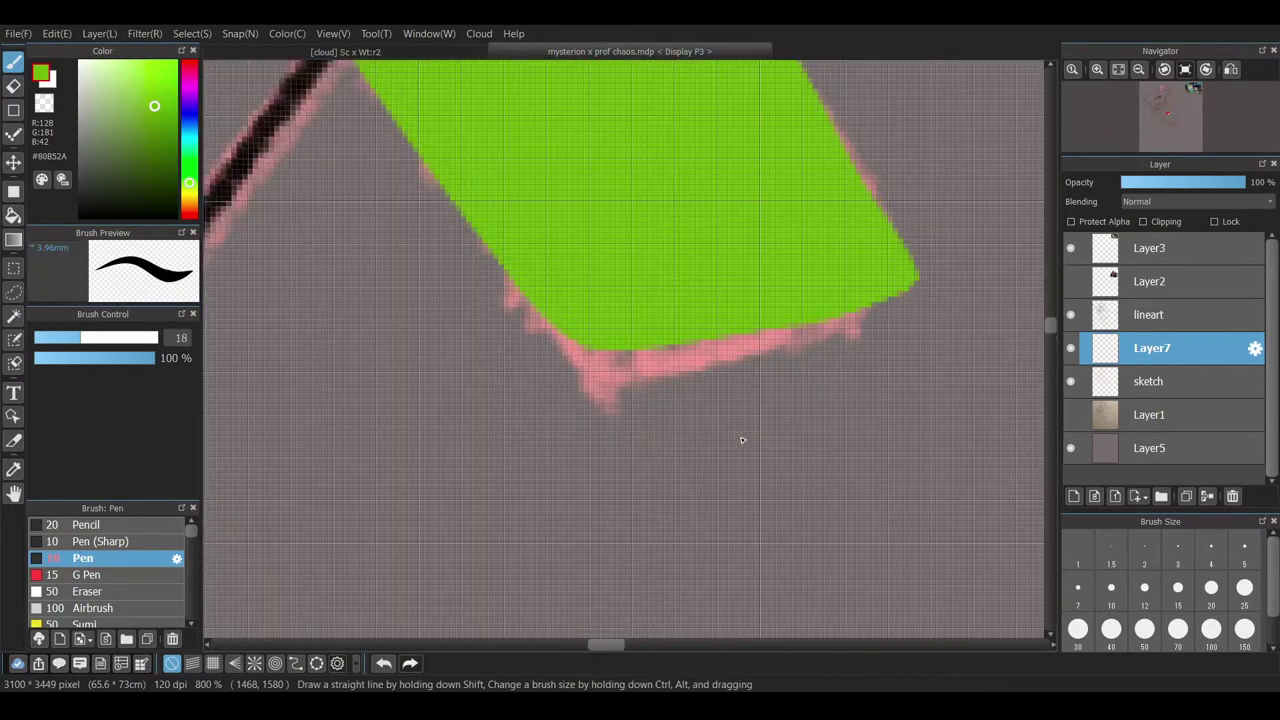
{"action": "mouse_move", "coordinate": [573, 321]}
{"action": "left_mouse_down"}
{"action": "mouse_move", "coordinate": [656, 332]}
{"action": "mouse_move", "coordinate": [622, 376]}
{"action": "mouse_move", "coordinate": [901, 282]}
{"action": "left_mouse_up"}
{"action": "scroll", "coordinate": [717, 312], "scroll_direction": "down", "scroll_amount": 3}
- Outline and fill the question mark on the hood and its dot with the same green
{"action": "mouse_move", "coordinate": [1047, 336]}
{"action": "left_mouse_down"}
{"action": "mouse_move", "coordinate": [1049, 170]}
{"action": "mouse_move", "coordinate": [1049, 199]}
{"action": "left_mouse_up"}
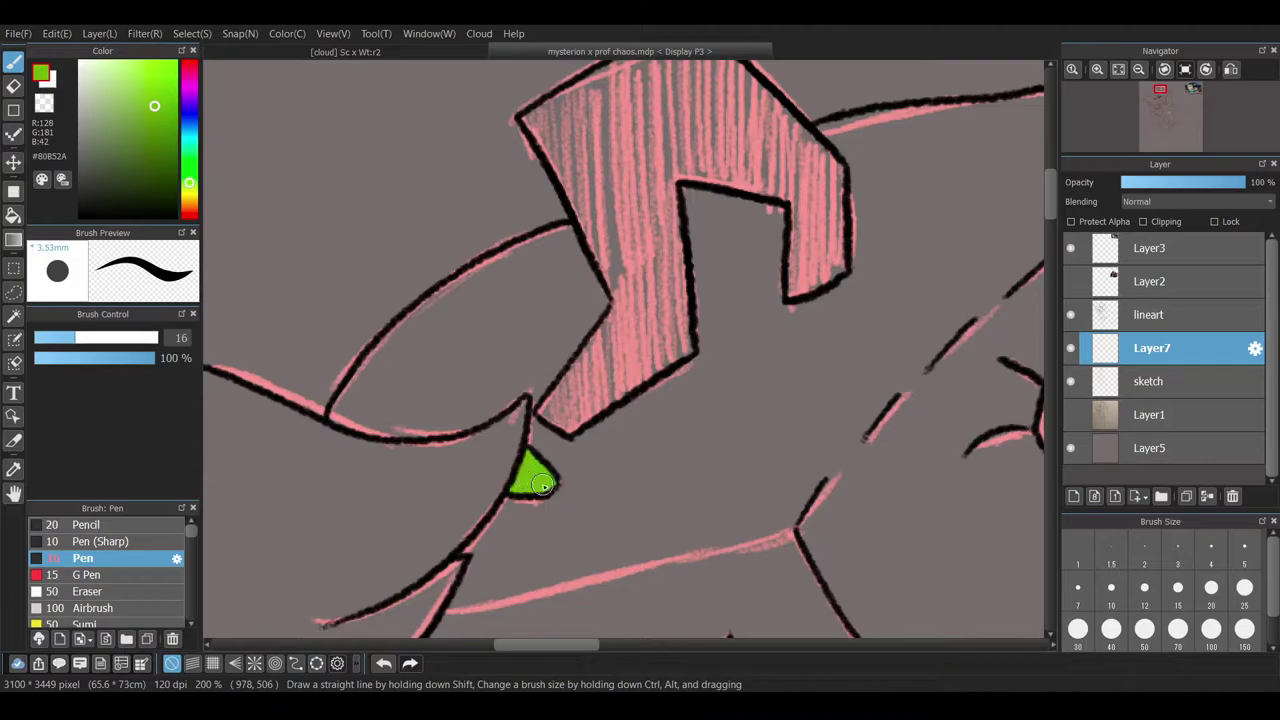
{"action": "left_click_drag", "start_coordinate": [543, 412], "coordinate": [619, 299]}
{"action": "left_click_drag", "start_coordinate": [520, 118], "coordinate": [600, 262]}
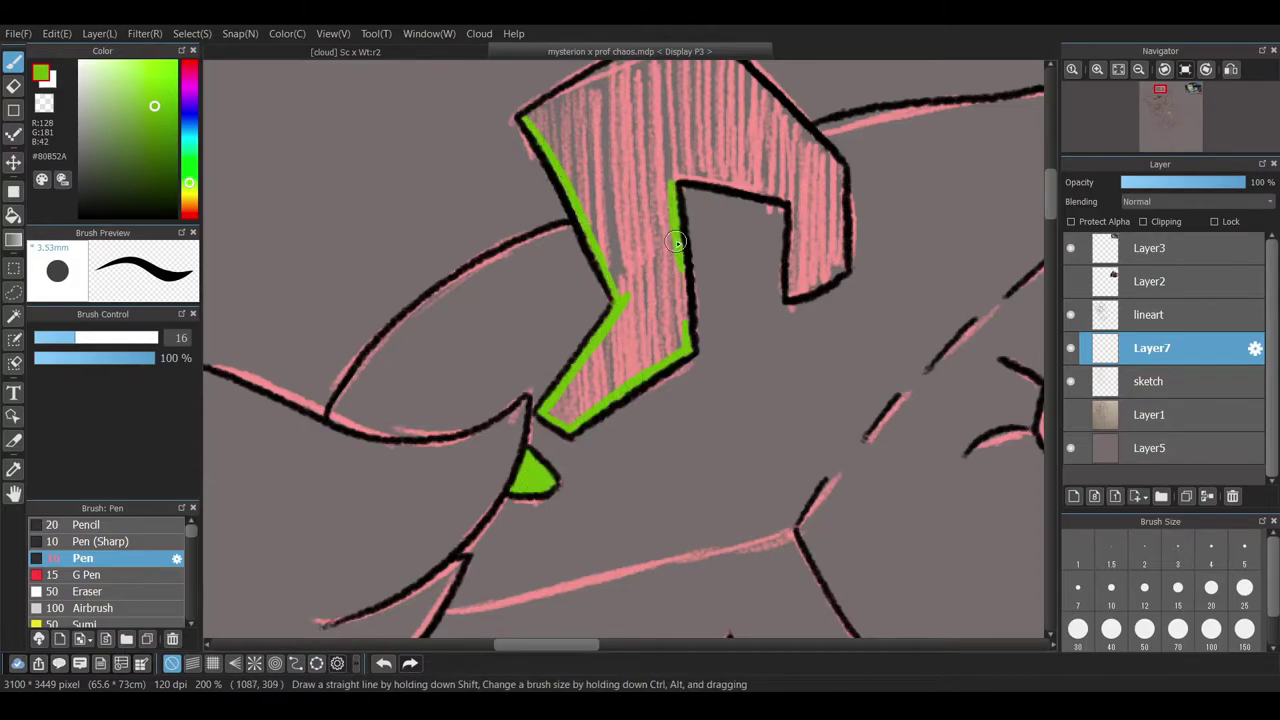
{"action": "scroll", "coordinate": [733, 216], "scroll_direction": "up", "scroll_amount": 3}
{"action": "left_click_drag", "start_coordinate": [787, 405], "coordinate": [790, 423]}
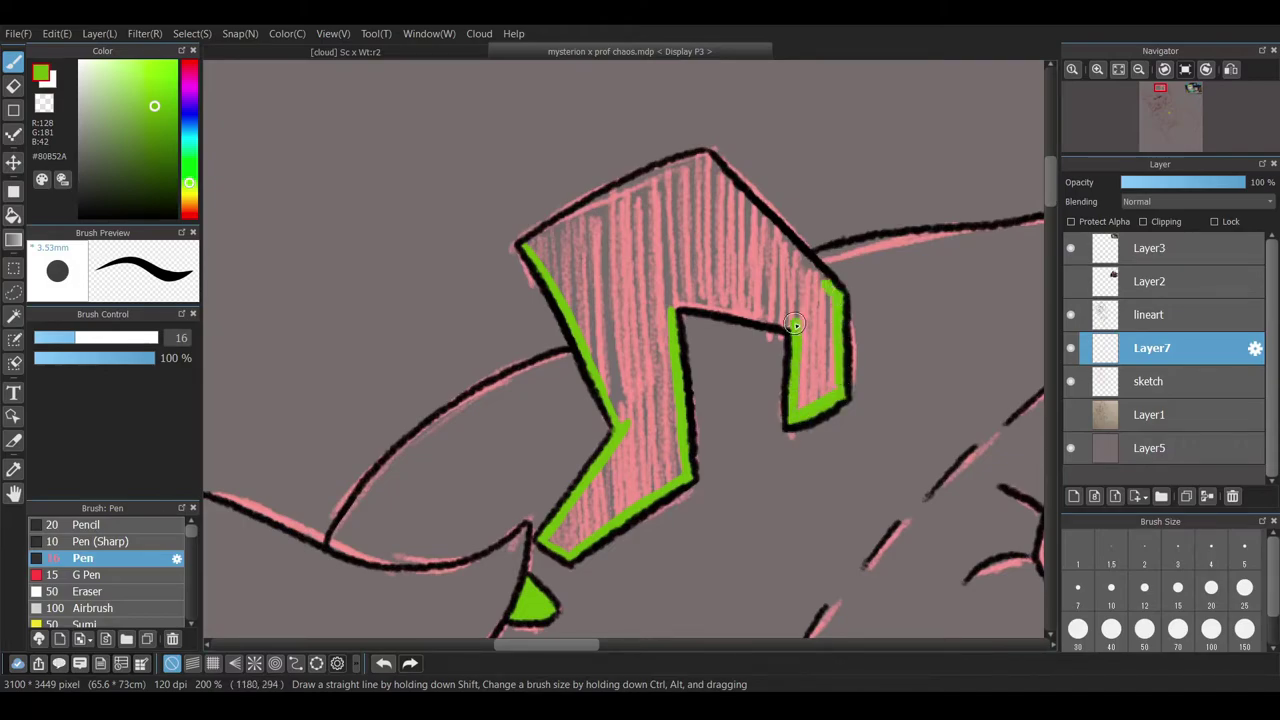
{"action": "mouse_move", "coordinate": [712, 168]}
{"action": "left_mouse_down"}
{"action": "mouse_move", "coordinate": [830, 290]}
{"action": "mouse_move", "coordinate": [663, 169]}
{"action": "mouse_move", "coordinate": [613, 192]}
{"action": "mouse_move", "coordinate": [575, 291]}
{"action": "mouse_move", "coordinate": [635, 439]}
{"action": "mouse_move", "coordinate": [568, 545]}
{"action": "mouse_move", "coordinate": [633, 452]}
{"action": "mouse_move", "coordinate": [677, 456]}
{"action": "mouse_move", "coordinate": [613, 214]}
{"action": "mouse_move", "coordinate": [668, 297]}
{"action": "mouse_move", "coordinate": [804, 319]}
{"action": "mouse_move", "coordinate": [802, 278]}
{"action": "mouse_move", "coordinate": [724, 255]}
{"action": "mouse_move", "coordinate": [796, 300]}
{"action": "mouse_move", "coordinate": [805, 410]}
{"action": "mouse_move", "coordinate": [826, 319]}
{"action": "left_mouse_up"}
{"action": "scroll", "coordinate": [826, 319], "scroll_direction": "down", "scroll_amount": 3}
- Add a layer named blush above the lineart and pick the pink #F99284 as the colour
{"action": "left_click_drag", "start_coordinate": [640, 645], "coordinate": [704, 645]}
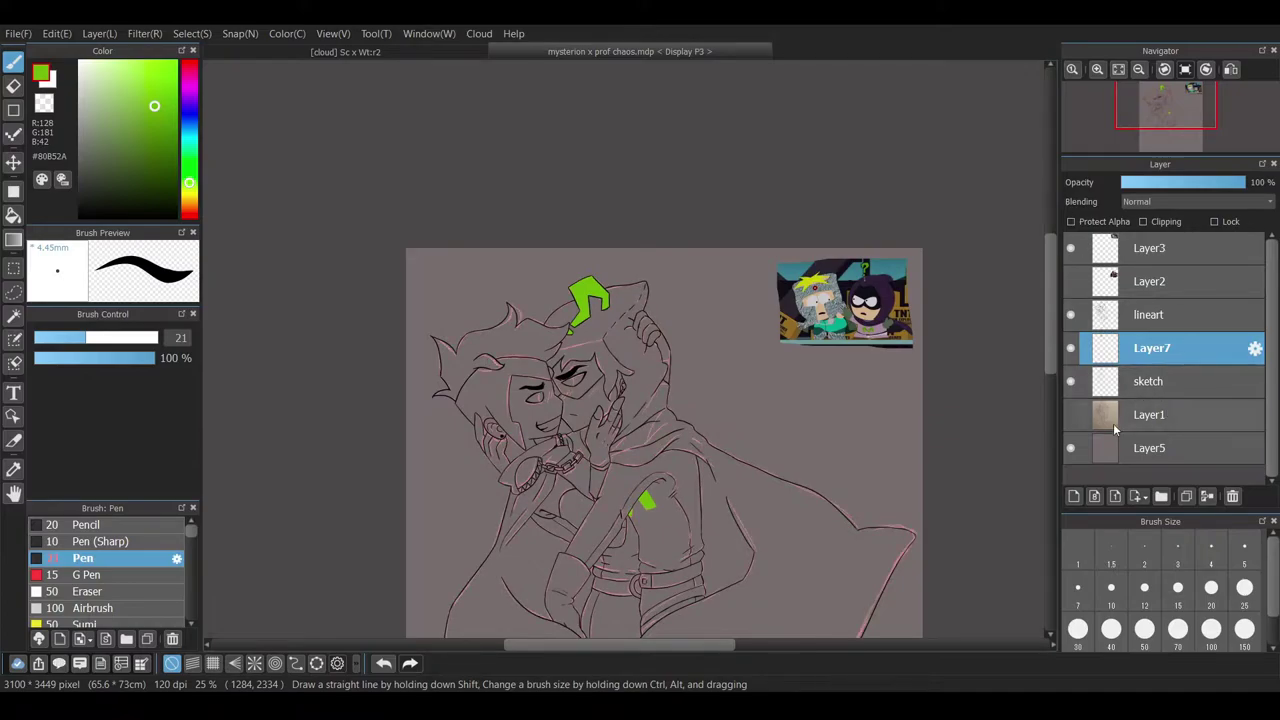
{"action": "key", "text": "ctrl+shift+n"}
{"action": "left_click", "coordinate": [897, 530], "text": "alt"}
{"action": "scroll", "coordinate": [584, 389], "scroll_direction": "up", "scroll_amount": 3}
{"action": "left_click_drag", "start_coordinate": [1200, 348], "coordinate": [1268, 298]}
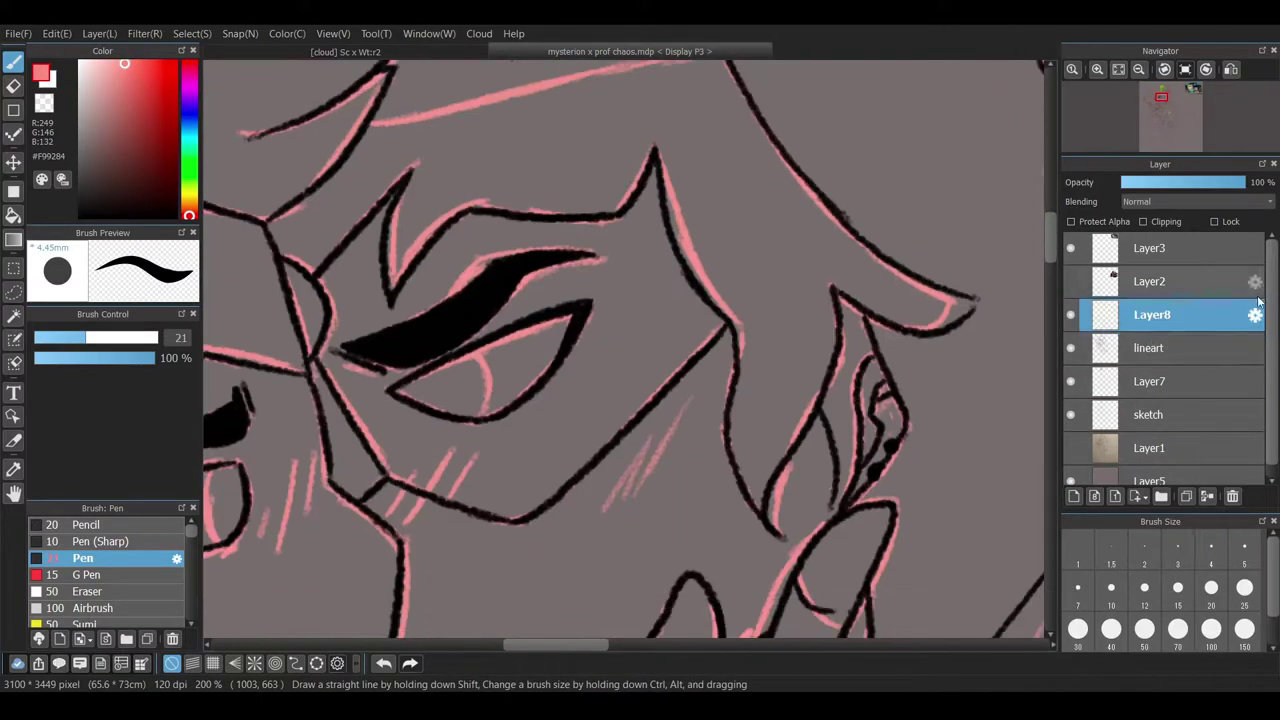
{"action": "key", "text": "Up"}
{"action": "key", "text": "Up"}
{"action": "key", "text": "Up"}
{"action": "key", "text": "Up"}
{"action": "key", "text": "Up"}
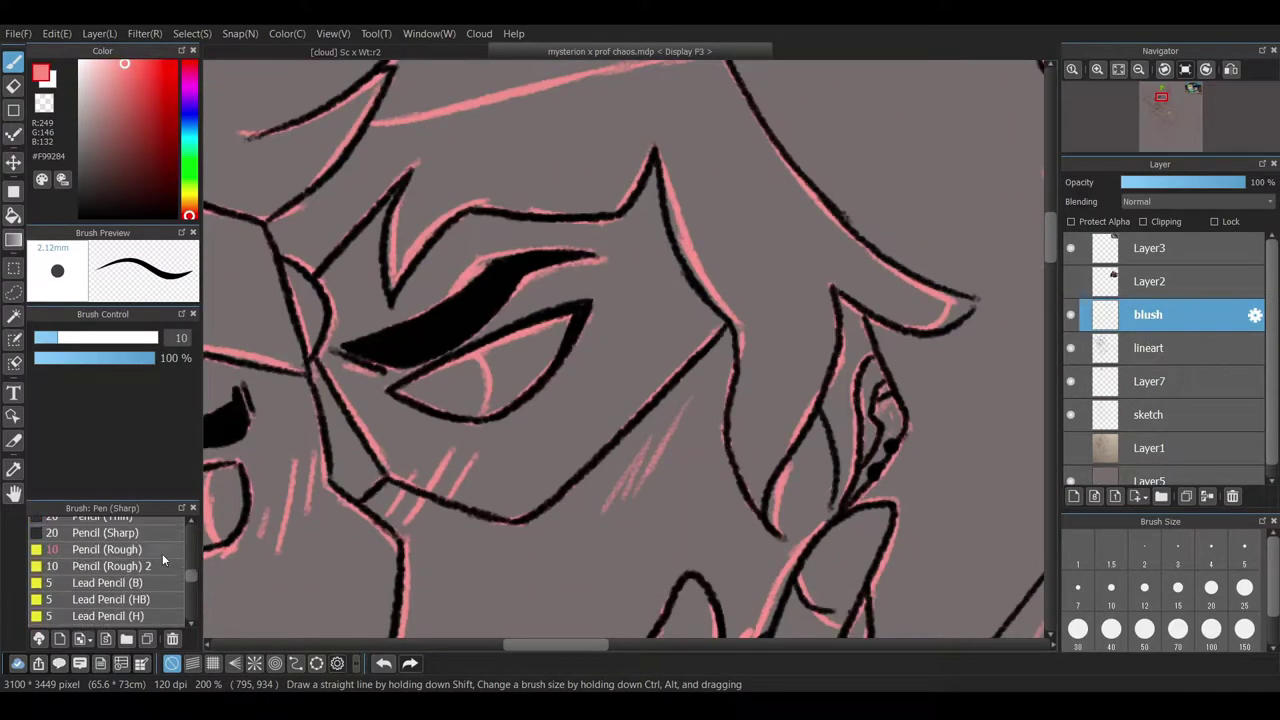
- Draw red #DC674B blush strokes across Mysterion's masked cheeks with the Pencil (Rough) brush at size 5
{"action": "left_click", "coordinate": [143, 81]}
{"action": "key", "text": "bracketleft"}
{"action": "key", "text": "bracketright"}
{"action": "key", "text": "bracketright"}
{"action": "key", "text": "bracketright"}
{"action": "key", "text": "bracketright"}
{"action": "key", "text": "bracketright"}
{"action": "left_click_drag", "start_coordinate": [528, 643], "coordinate": [498, 643]}
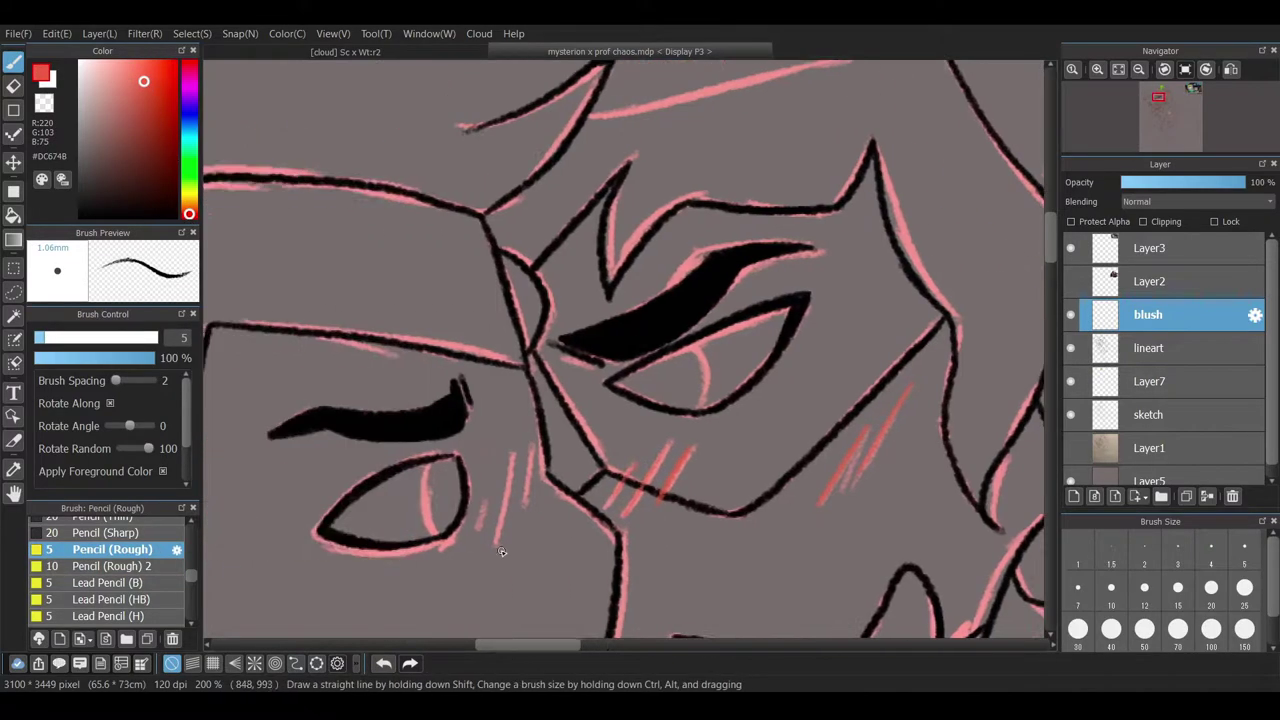
- Rename Layer7 as mys green and add a new layer named mys eyes directly beneath it
{"action": "left_click", "coordinate": [489, 545], "text": "alt"}
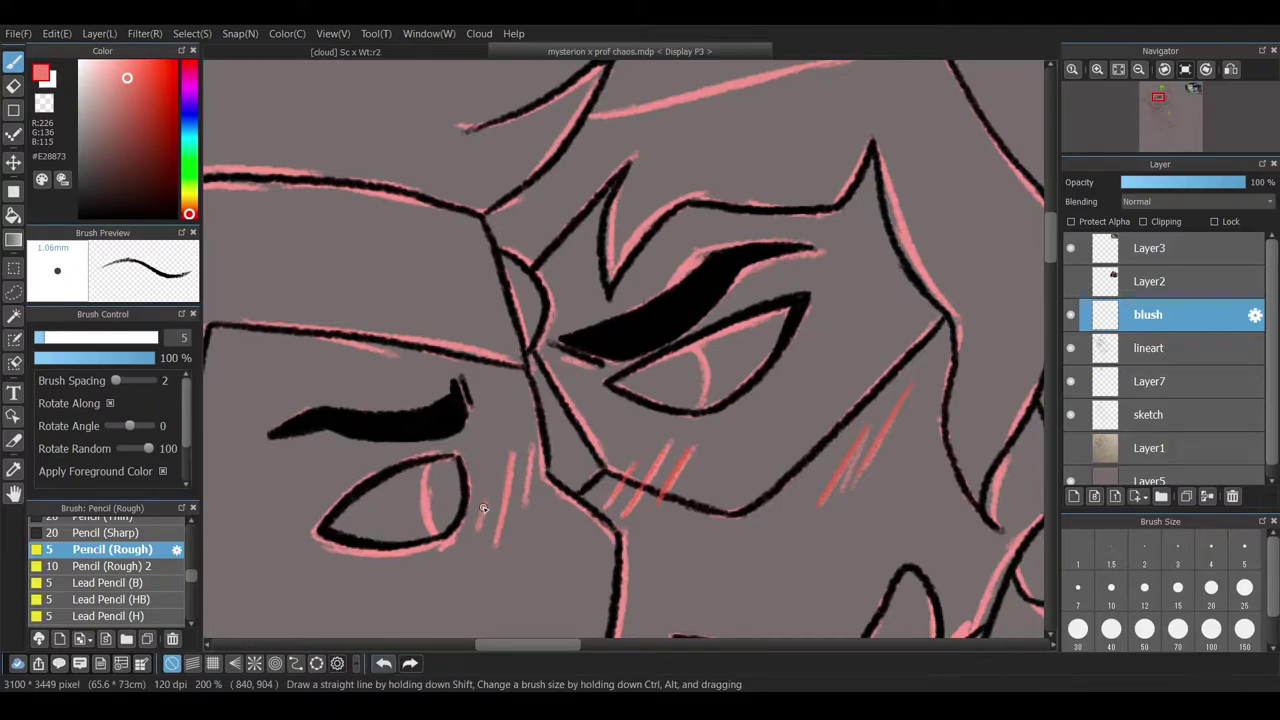
{"action": "scroll", "coordinate": [556, 485], "scroll_direction": "down", "scroll_amount": 2}
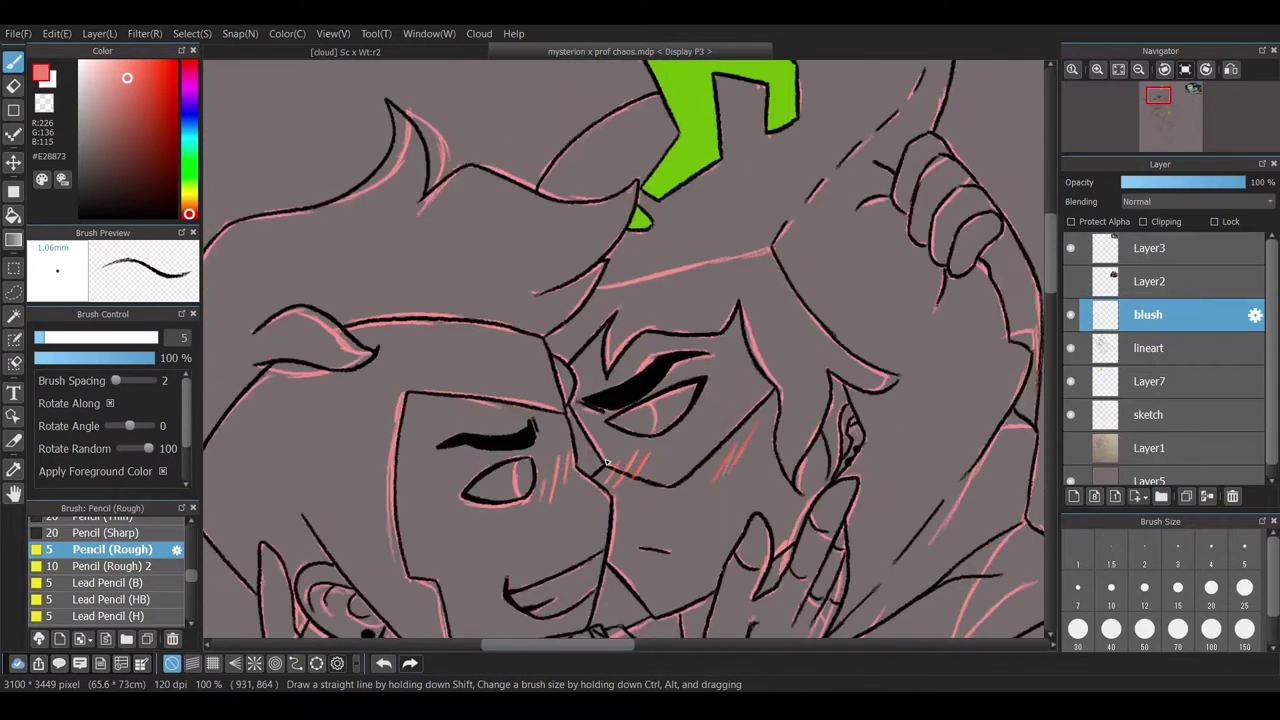
{"action": "left_click", "coordinate": [1218, 388]}
{"action": "left_click_drag", "start_coordinate": [600, 643], "coordinate": [720, 646]}
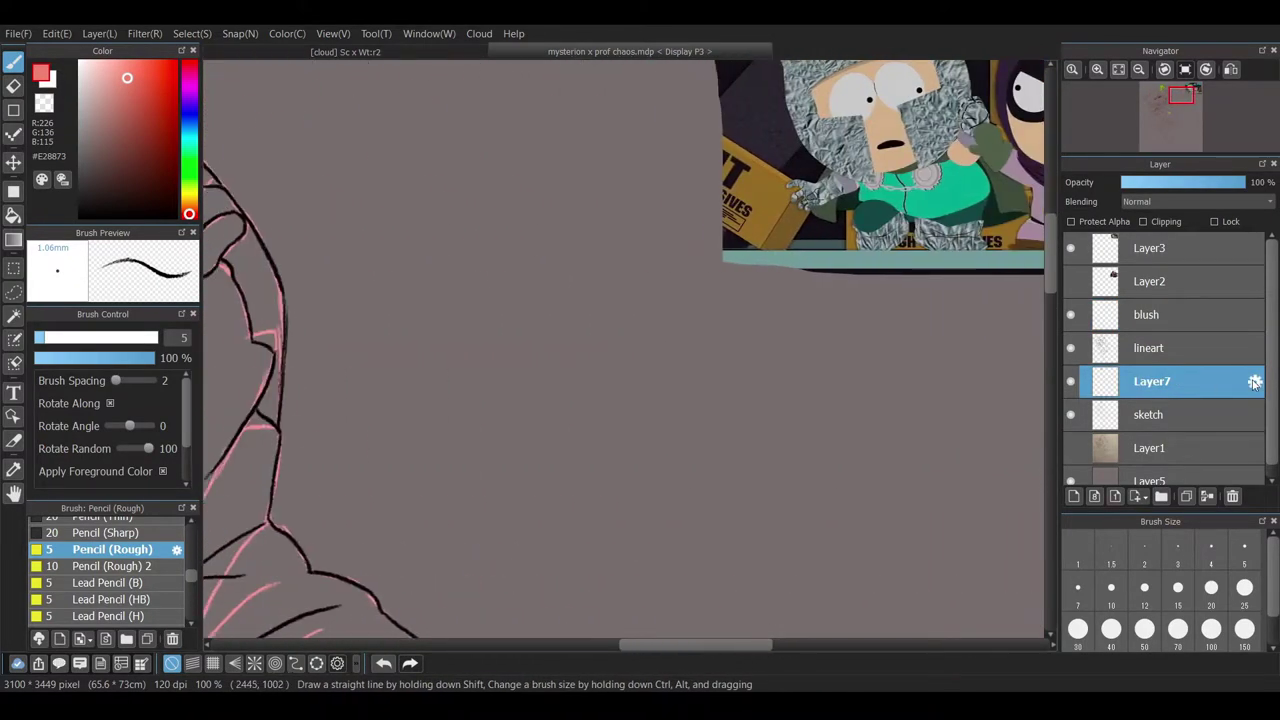
{"action": "left_click", "coordinate": [1076, 496]}
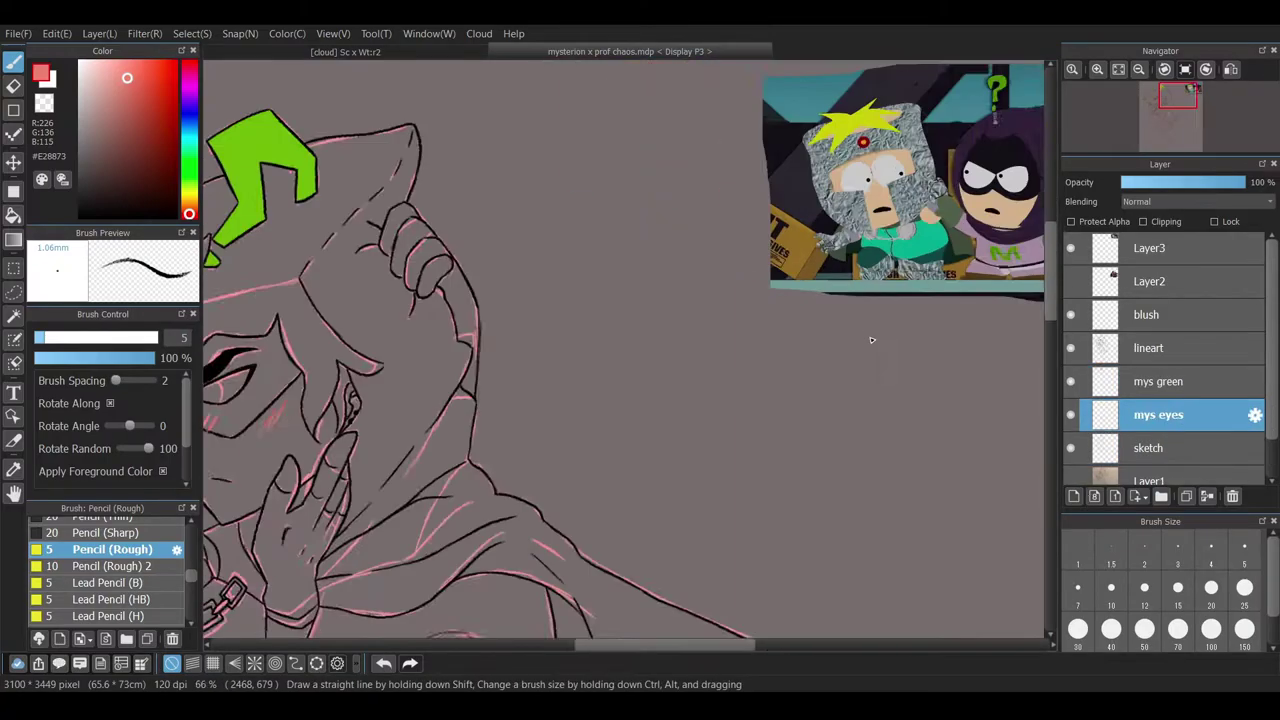
- Try a purple iris edge in Mysterion's eye and switch to the Pen brush at size 21
{"action": "scroll", "coordinate": [703, 262], "scroll_direction": "up", "scroll_amount": 3}
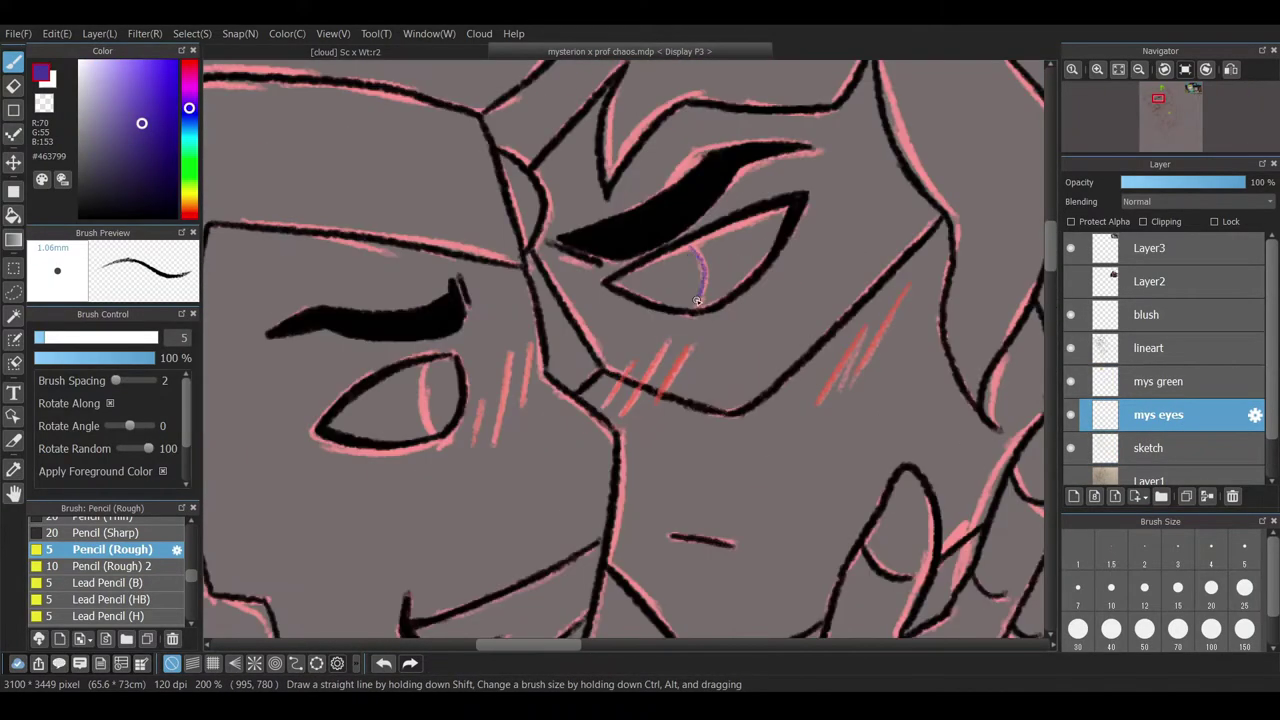
{"action": "scroll", "coordinate": [160, 540], "scroll_direction": "up", "scroll_amount": 5}
{"action": "left_click", "coordinate": [110, 541]}
{"action": "scroll", "coordinate": [686, 437], "scroll_direction": "up", "scroll_amount": 3}
{"action": "left_click_drag", "start_coordinate": [686, 415], "coordinate": [688, 460]}
{"action": "left_click", "coordinate": [383, 663]}
- Paint Mysterion's iris solid light blue #98C3DB with the Pen brush at size 21
{"action": "left_click", "coordinate": [110, 85]}
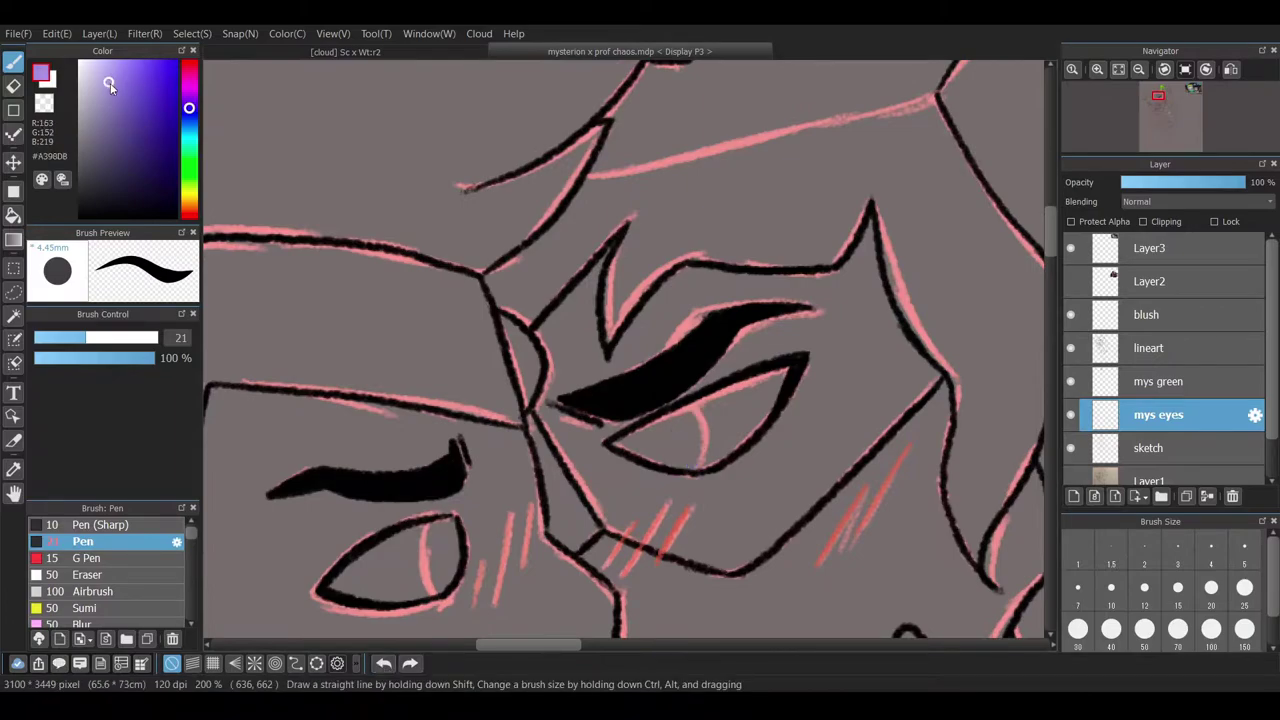
{"action": "mouse_move", "coordinate": [692, 412]}
{"action": "left_mouse_down"}
{"action": "mouse_move", "coordinate": [702, 462]}
{"action": "mouse_move", "coordinate": [612, 443]}
{"action": "left_mouse_up"}
{"action": "key", "text": "ctrl+z"}
{"action": "left_click", "coordinate": [189, 130]}
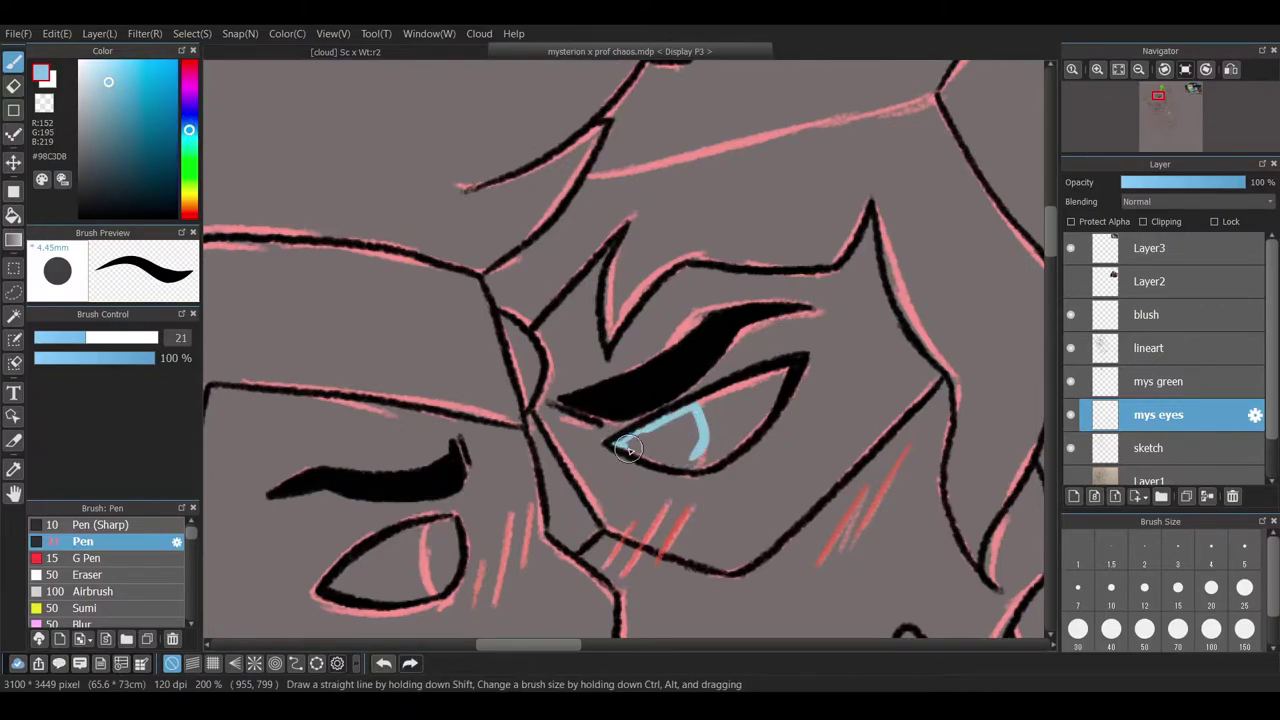
{"action": "mouse_move", "coordinate": [690, 465]}
{"action": "left_mouse_down"}
{"action": "mouse_move", "coordinate": [693, 409]}
{"action": "mouse_move", "coordinate": [646, 443]}
{"action": "mouse_move", "coordinate": [695, 430]}
{"action": "left_mouse_up"}
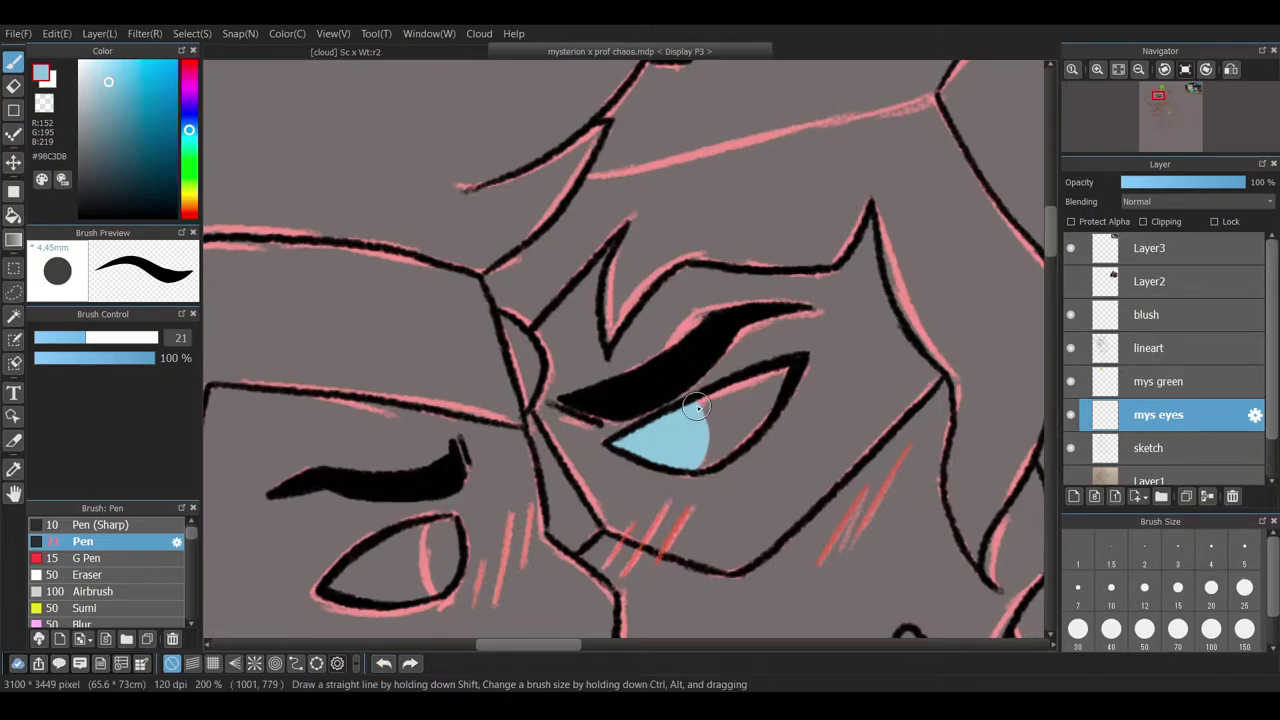
- Check which layer holds the blue iris by toggling mys eyes, and move mys eyes above mys green
{"action": "scroll", "coordinate": [680, 465], "scroll_direction": "down", "scroll_amount": 2}
{"action": "scroll", "coordinate": [680, 468], "scroll_direction": "down", "scroll_amount": 4}
{"action": "scroll", "coordinate": [680, 468], "scroll_direction": "up", "scroll_amount": 4}
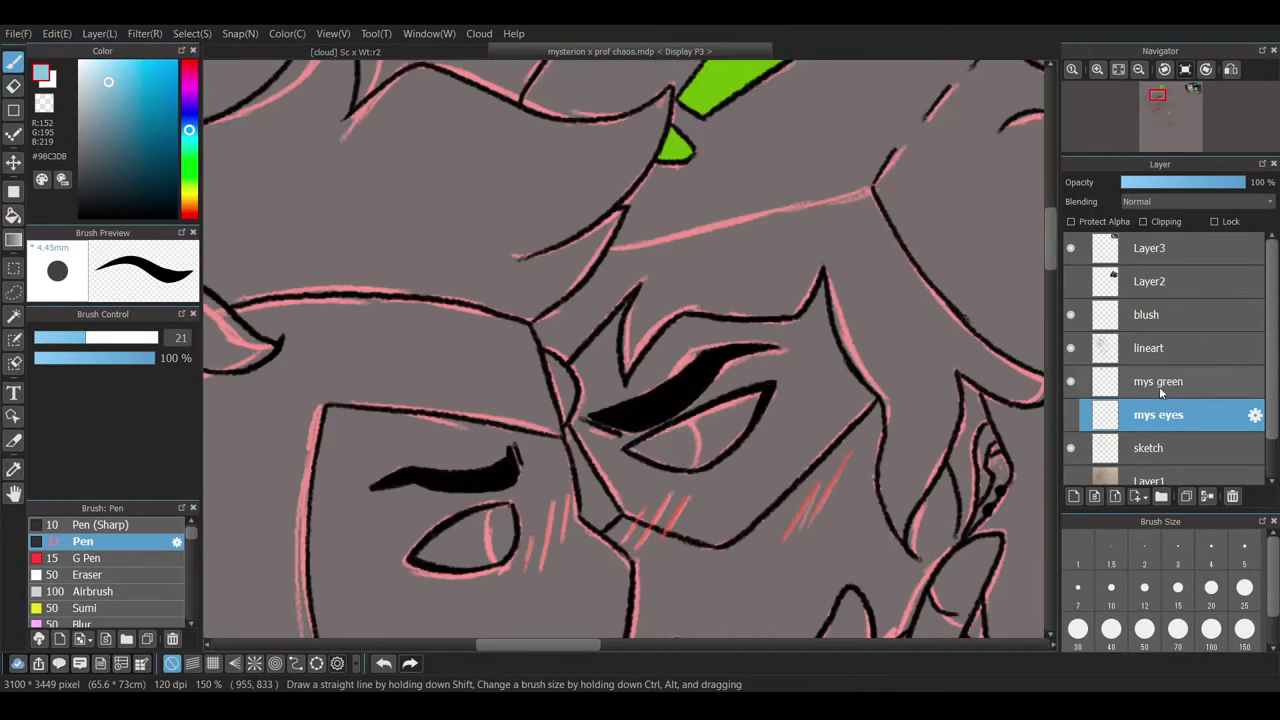
{"action": "left_click", "coordinate": [1160, 381]}
{"action": "left_click", "coordinate": [385, 664]}
{"action": "left_click", "coordinate": [409, 664]}
{"action": "scroll", "coordinate": [680, 450], "scroll_direction": "down", "scroll_amount": 5}
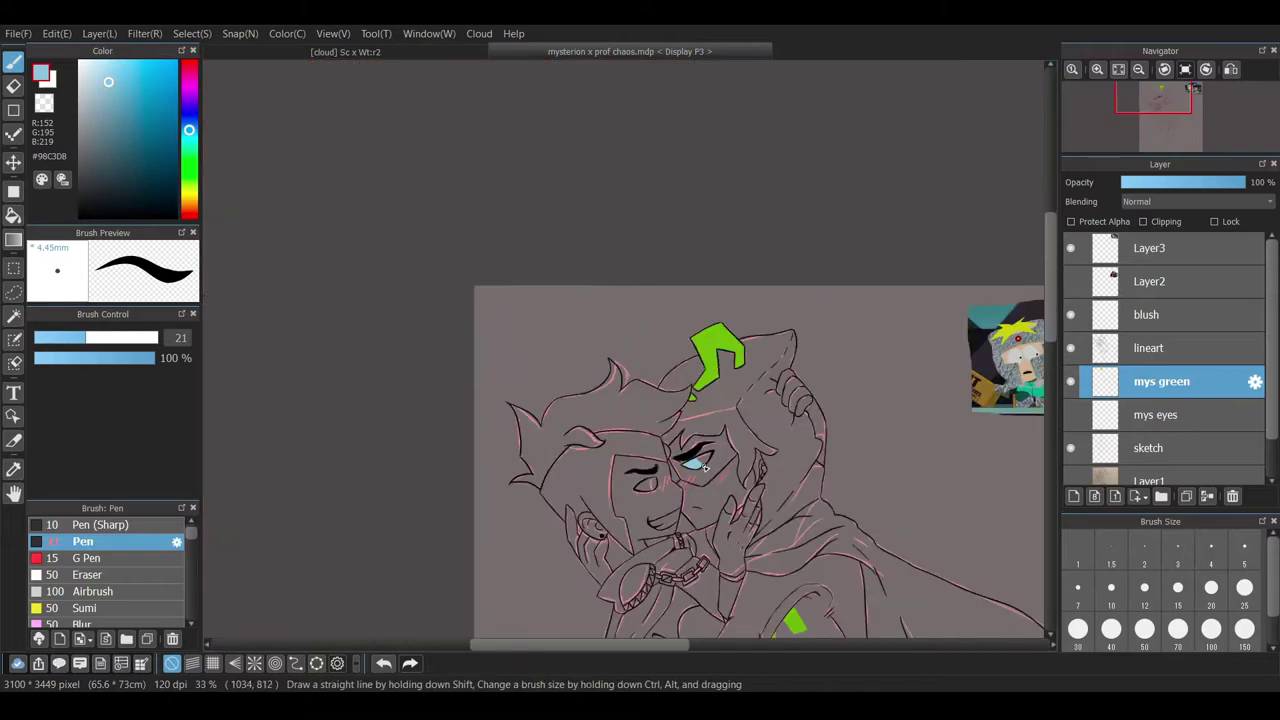
{"action": "left_click", "coordinate": [1085, 412]}
{"action": "left_click", "coordinate": [1160, 381]}
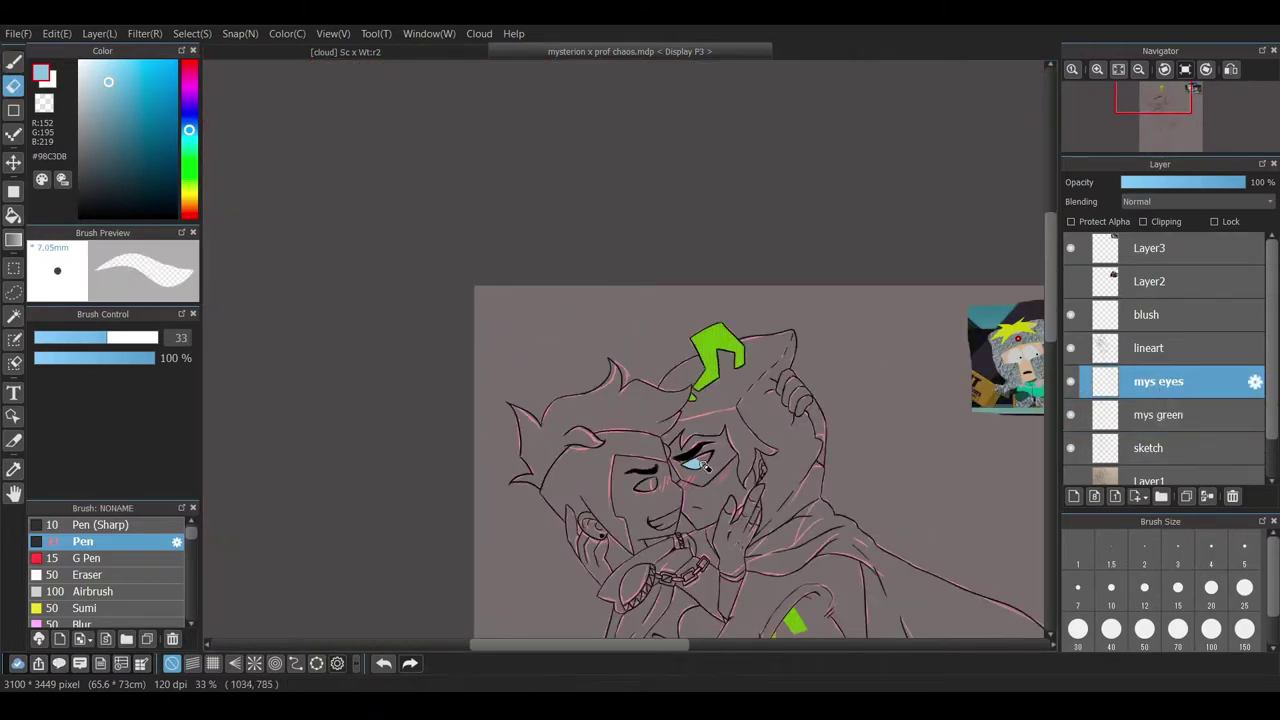
- Lower the opacity of the mys green layer and repaint Mysterion's light blue iris on the mys eyes layer
{"action": "scroll", "coordinate": [677, 464], "scroll_direction": "up", "scroll_amount": 3}
{"action": "left_click", "coordinate": [1160, 414]}
{"action": "left_click", "coordinate": [1190, 182]}
{"action": "left_click", "coordinate": [1160, 381]}
{"action": "scroll", "coordinate": [663, 397], "scroll_direction": "up", "scroll_amount": 4}
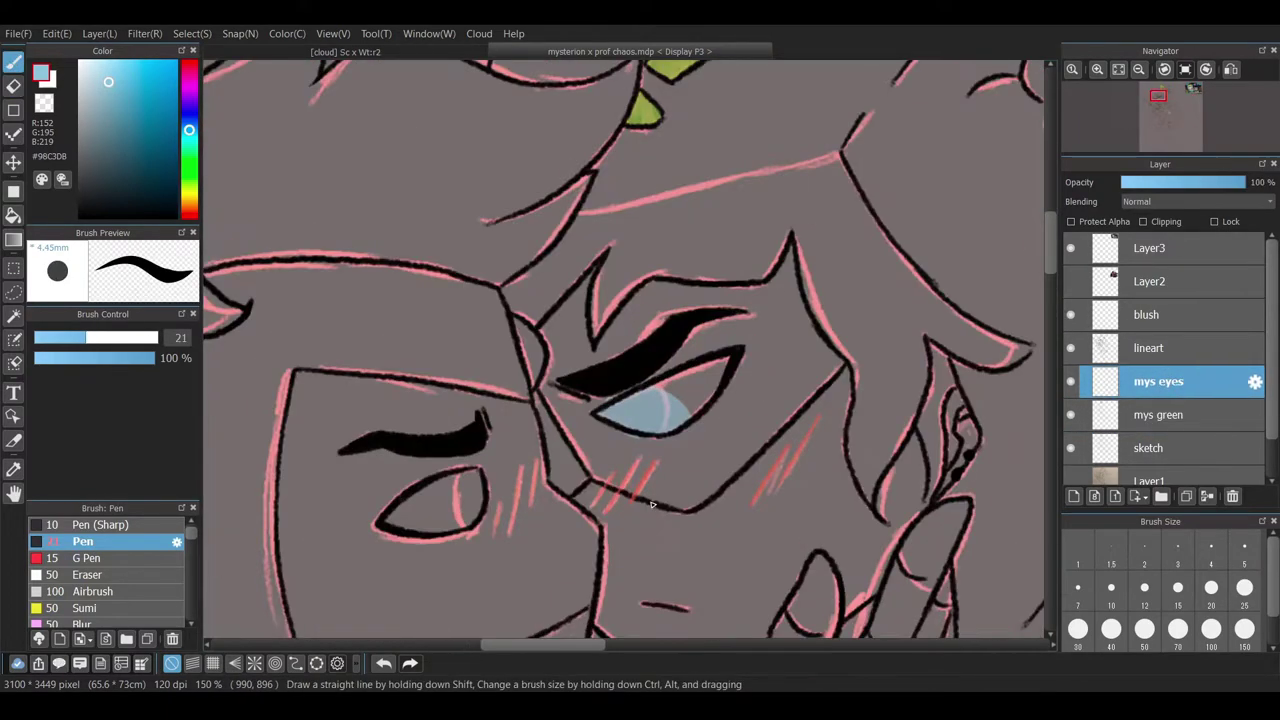
{"action": "mouse_move", "coordinate": [640, 393]}
{"action": "left_mouse_down"}
{"action": "mouse_move", "coordinate": [610, 417]}
{"action": "mouse_move", "coordinate": [662, 426]}
{"action": "left_mouse_up"}
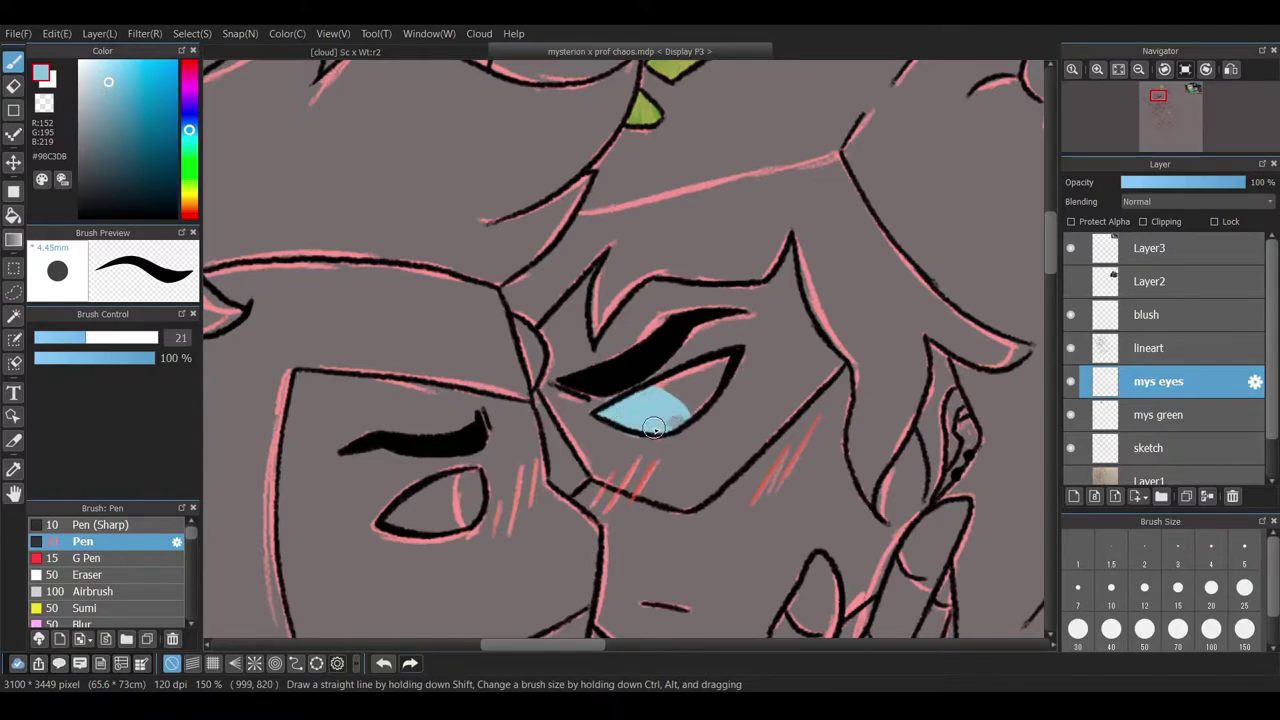
- Restore the mys green layer to 100% opacity and place the mys eyes layer beneath it
{"action": "left_click", "coordinate": [1160, 414]}
{"action": "left_click", "coordinate": [1240, 182]}
{"action": "key", "text": "e"}
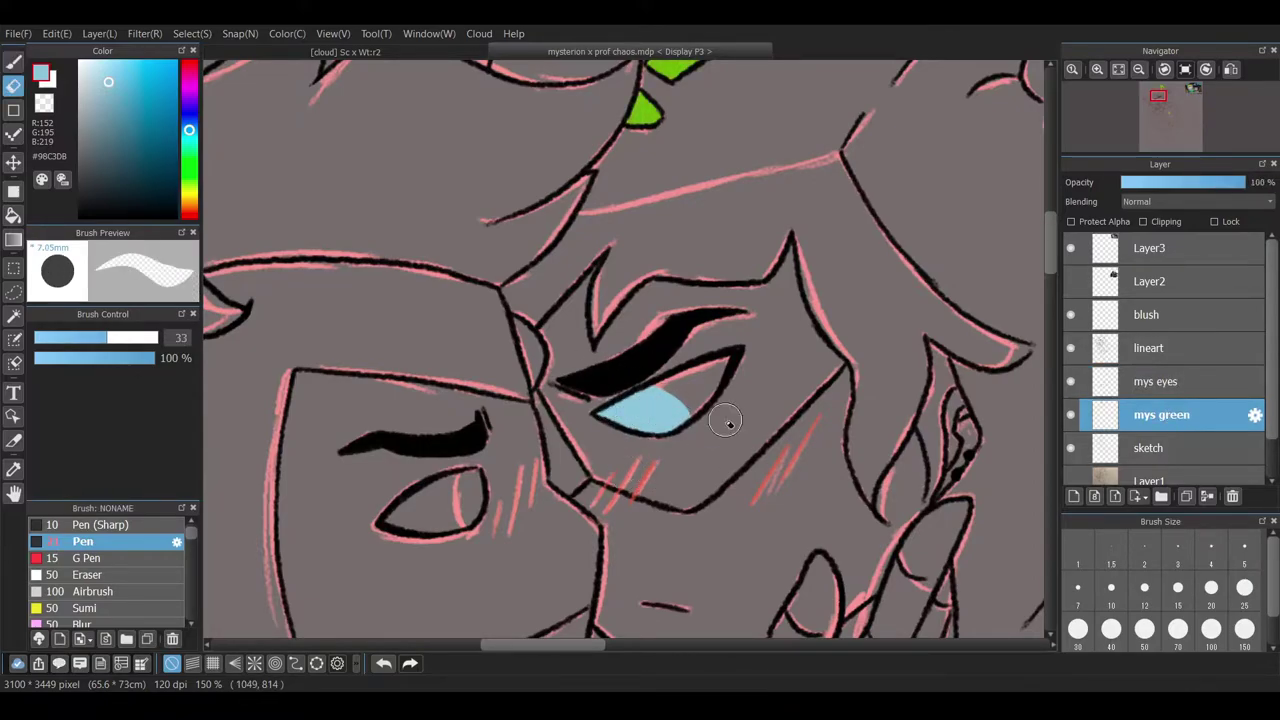
{"action": "key", "text": "b"}
{"action": "left_click", "coordinate": [1155, 385]}
{"action": "left_click_drag", "start_coordinate": [1150, 381], "coordinate": [1160, 418]}
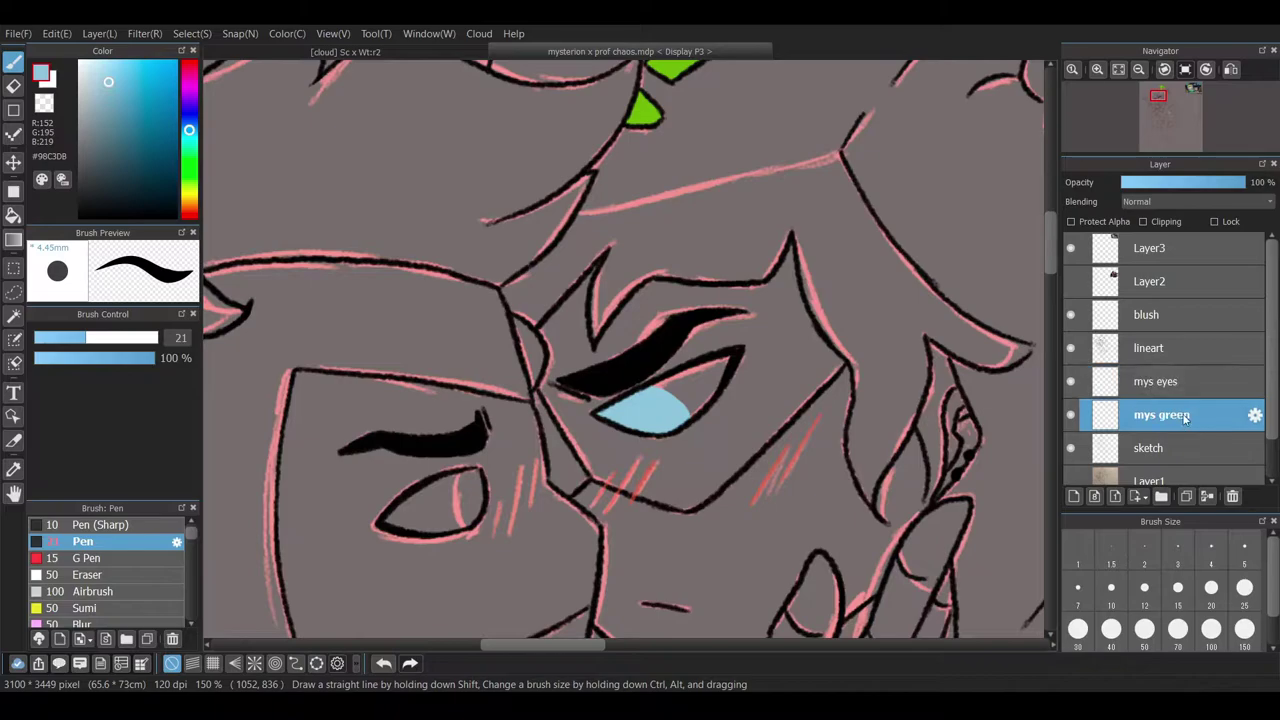
- Add a layer named mys eye whites beneath mys eyes and paint the rest of Mysterion's eye white #FFFFFF
{"action": "left_click", "coordinate": [1250, 448]}
{"action": "key", "text": "ctrl+shift+n"}
{"action": "double_click", "coordinate": [1160, 448]}
{"action": "type", "text": "mys eye whites"}
{"action": "key", "text": "Return"}
{"action": "left_click_drag", "start_coordinate": [715, 365], "coordinate": [680, 418]}
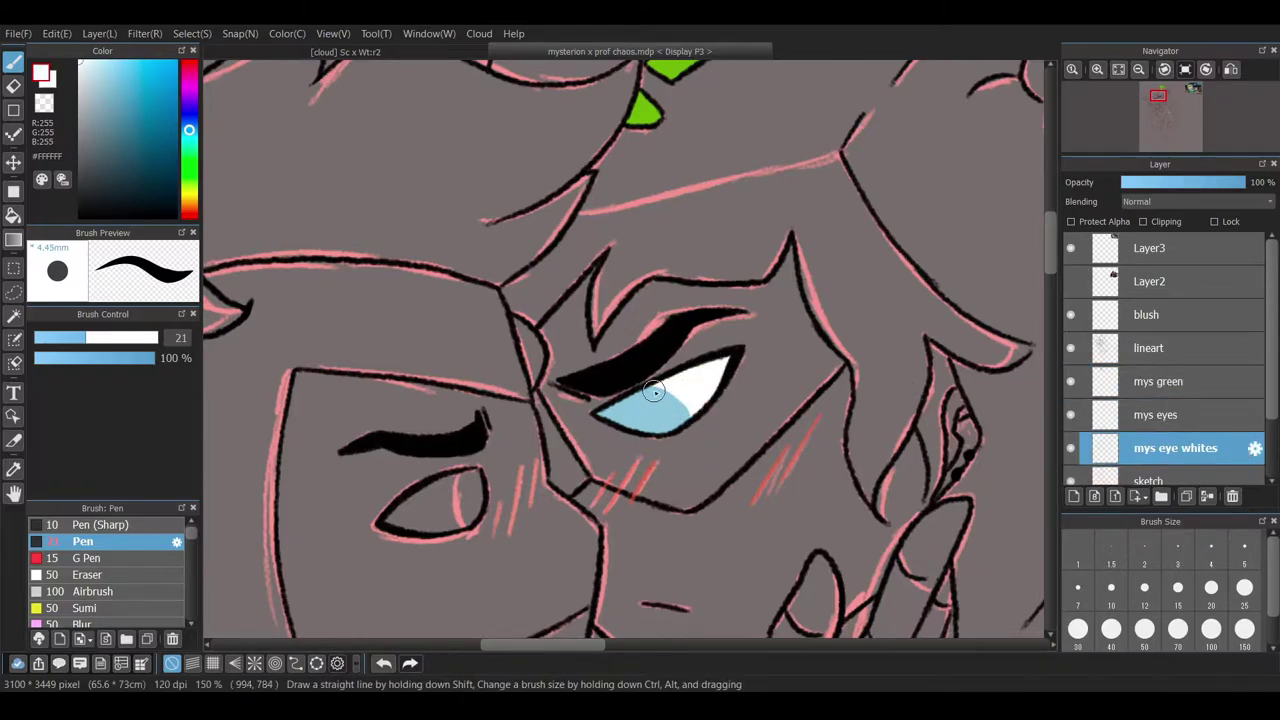
- Rename the mys eyes layer as eyes and the mys eye whites layer as eye whites
{"action": "scroll", "coordinate": [648, 400], "scroll_direction": "up", "scroll_amount": 1}
{"action": "scroll", "coordinate": [1235, 425], "scroll_direction": "down", "scroll_amount": 3}
{"action": "key", "text": "alt+bracketright"}
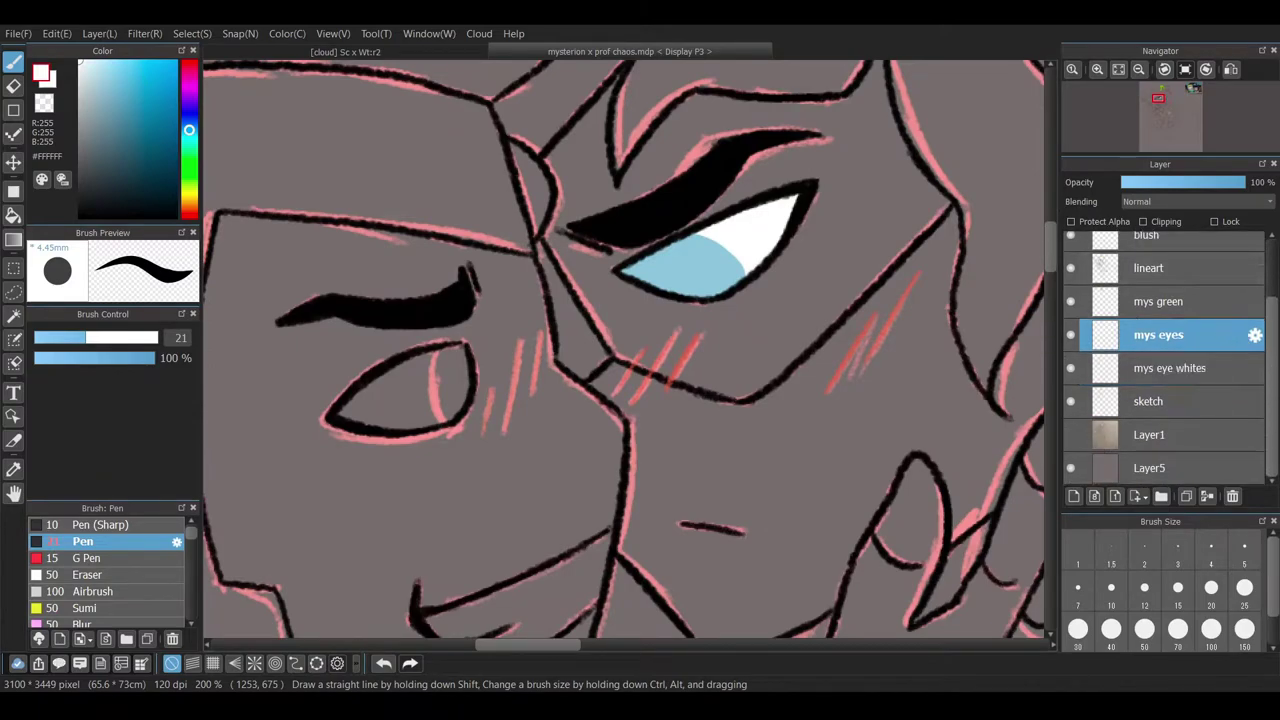
{"action": "key", "text": "alt+bracketleft"}
{"action": "key", "text": "alt+bracketright"}
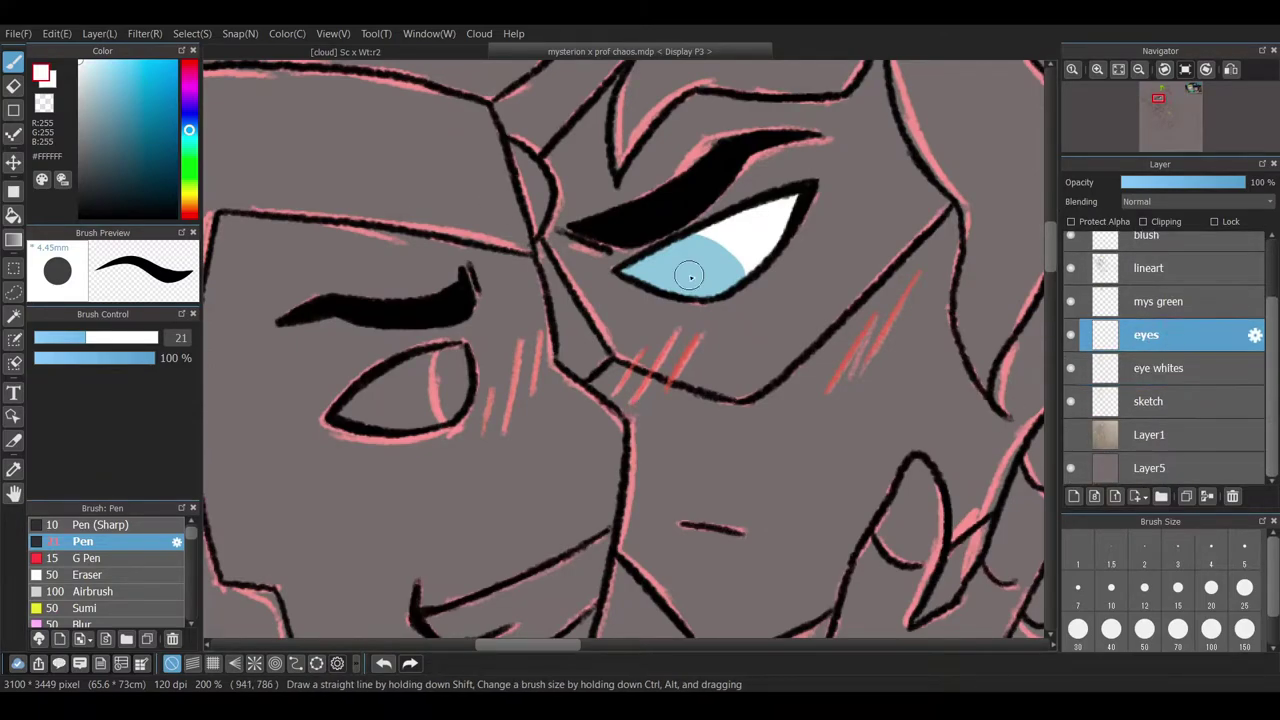
- Paint Professor Chaos's iris bright cyan #A8EAF7 on the eyes layer and hide the sketch layer
{"action": "left_click", "coordinate": [630, 262], "text": "alt"}
{"action": "left_click_drag", "start_coordinate": [448, 424], "coordinate": [412, 360]}
{"action": "left_click", "coordinate": [383, 663]}
{"action": "left_click", "coordinate": [409, 663]}
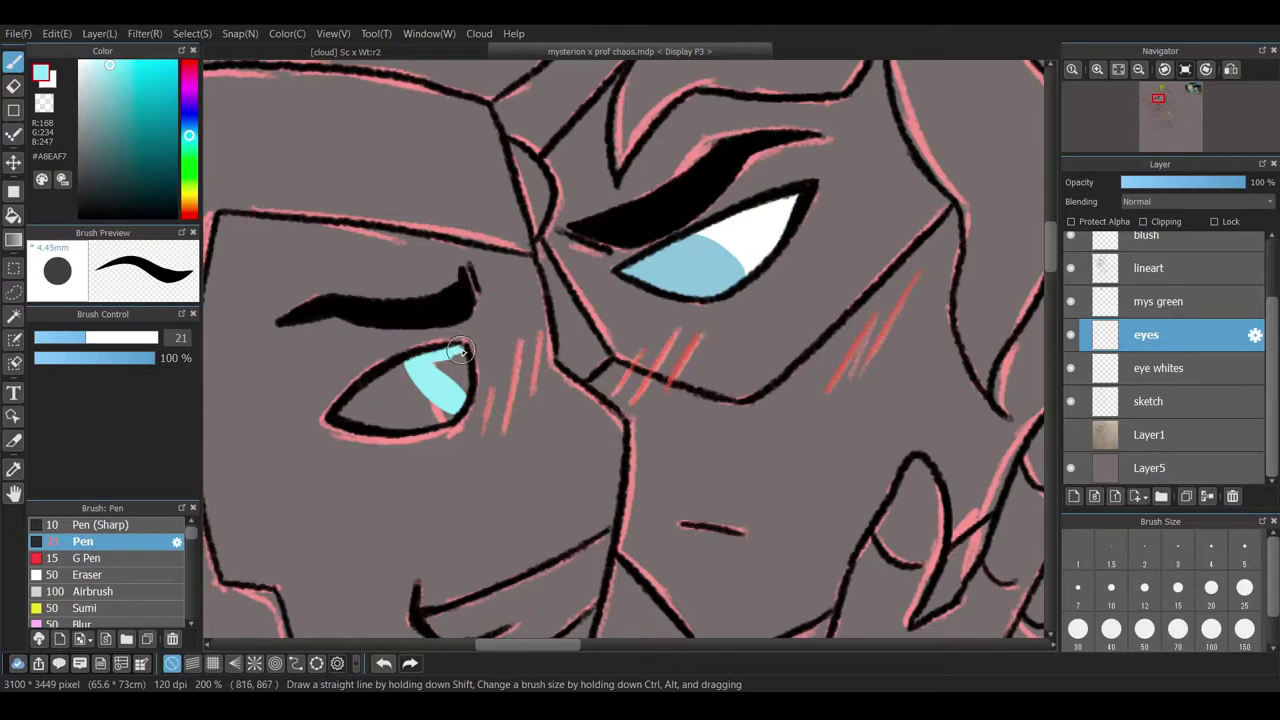
{"action": "key", "text": "ctrl+minus"}
{"action": "key", "text": "ctrl+minus"}
{"action": "key", "text": "ctrl+minus"}
{"action": "left_click_drag", "start_coordinate": [575, 647], "coordinate": [558, 647]}
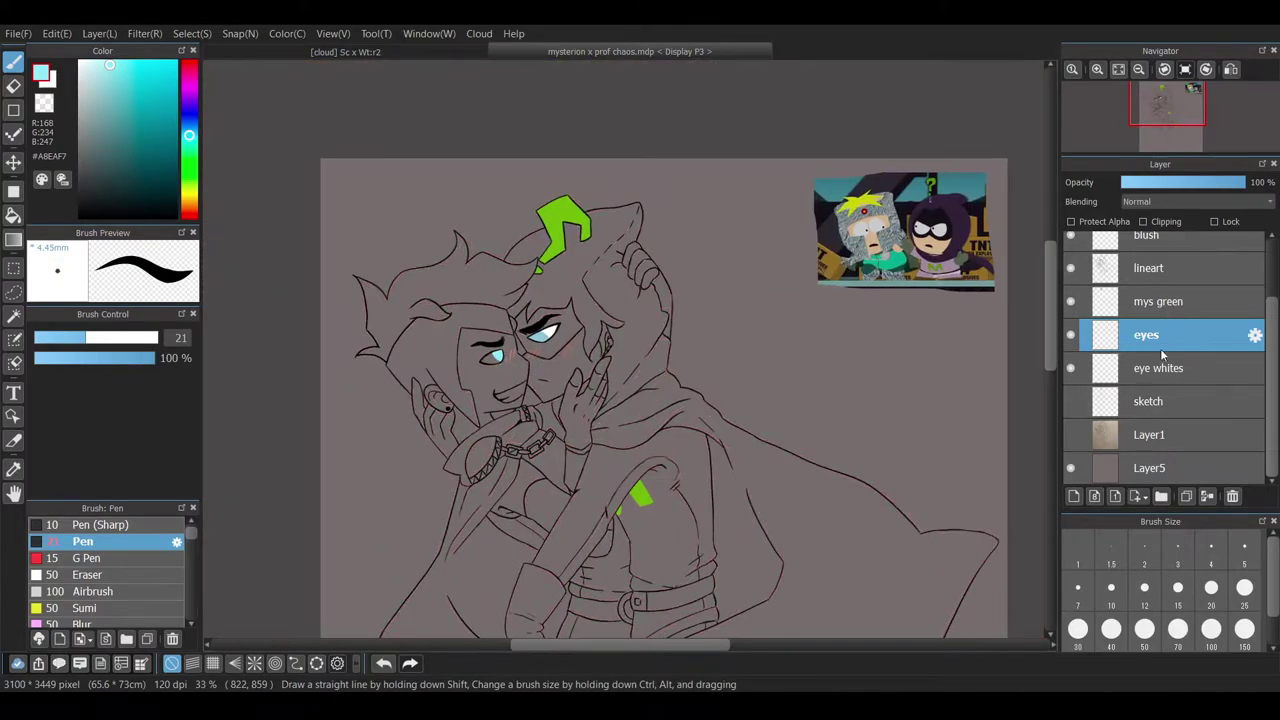
- Recolour Mysterion's iris with the light blue #A4D5F1 and clean up its edge with the eraser
{"action": "key", "text": "ctrl+plus"}
{"action": "key", "text": "ctrl+plus"}
{"action": "key", "text": "ctrl+plus"}
{"action": "key", "text": "ctrl+plus"}
{"action": "left_click", "coordinate": [112, 75]}
{"action": "left_click_drag", "start_coordinate": [600, 360], "coordinate": [591, 377]}
{"action": "key", "text": "e"}
{"action": "key", "text": "b"}
{"action": "key", "text": "e"}
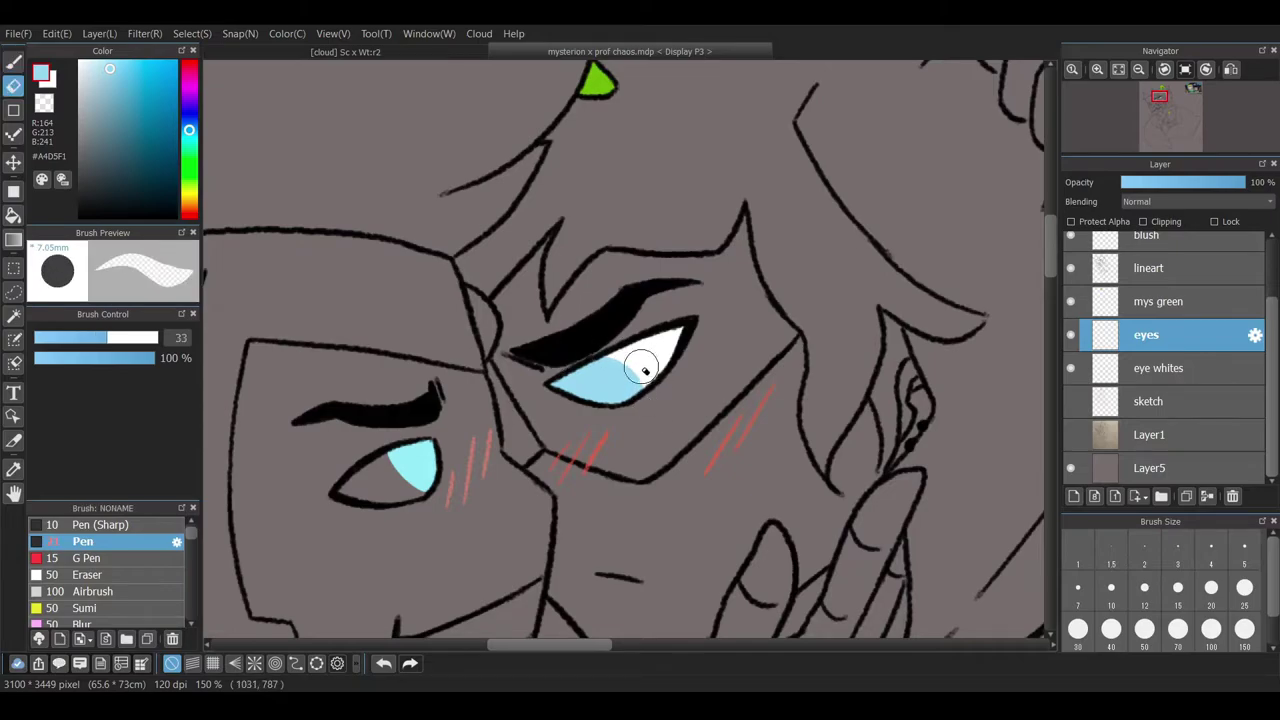
- Paint the rest of Professor Chaos's eye white #FFFFFF on the eye whites layer
{"action": "key", "text": "p"}
{"action": "left_click", "coordinate": [1160, 368]}
{"action": "key", "text": "x"}
{"action": "left_click_drag", "start_coordinate": [340, 492], "coordinate": [365, 495]}
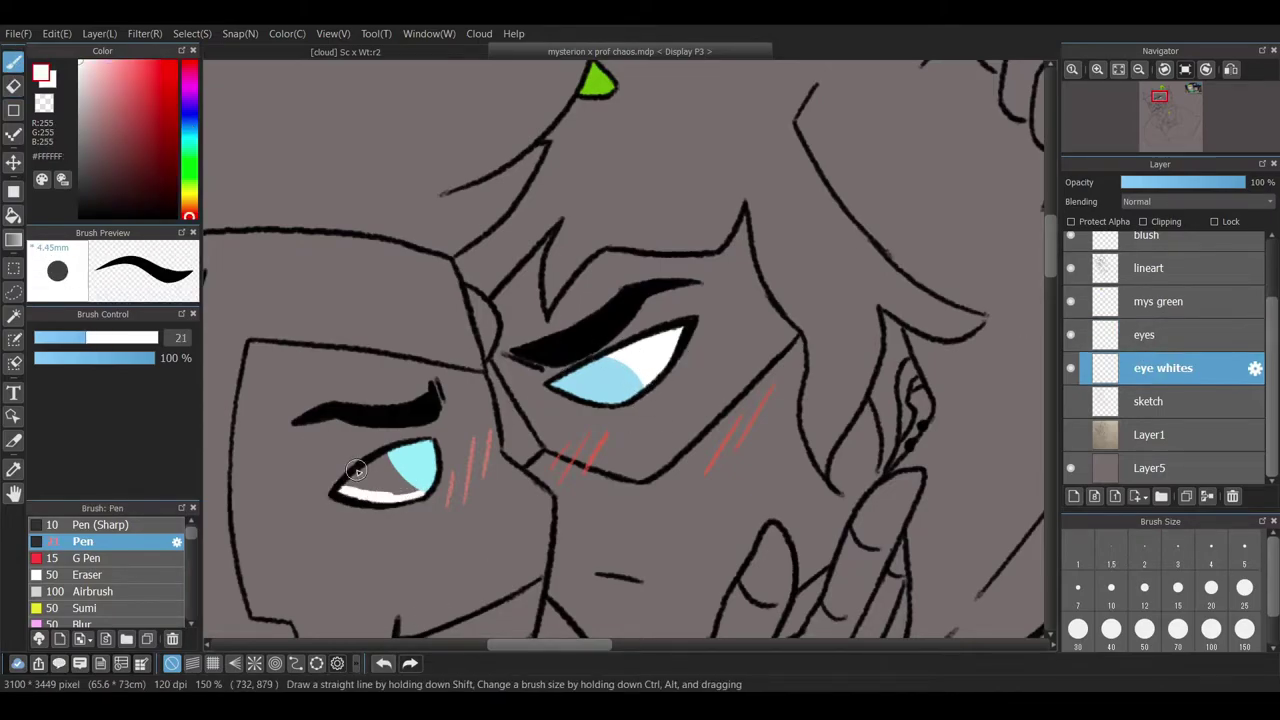
{"action": "mouse_move", "coordinate": [358, 490]}
{"action": "left_mouse_down"}
{"action": "mouse_move", "coordinate": [392, 470]}
{"action": "mouse_move", "coordinate": [410, 483]}
{"action": "left_mouse_up"}
- Show the sketch layer, make lineart active with black #000000, and check the drawing in a mirrored view
{"action": "scroll", "coordinate": [371, 431], "scroll_direction": "down", "scroll_amount": 4}
{"action": "left_click", "coordinate": [1150, 401]}
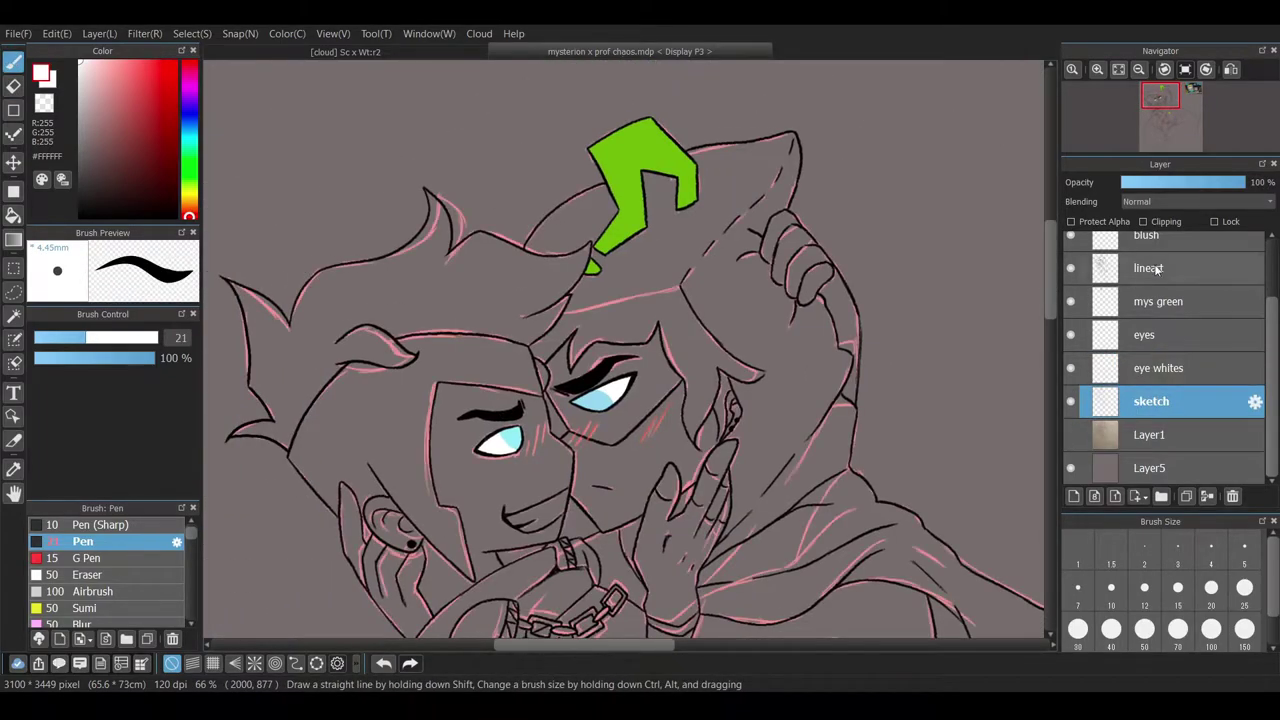
{"action": "left_click", "coordinate": [1150, 268]}
{"action": "key", "text": "x"}
{"action": "key", "text": "h"}
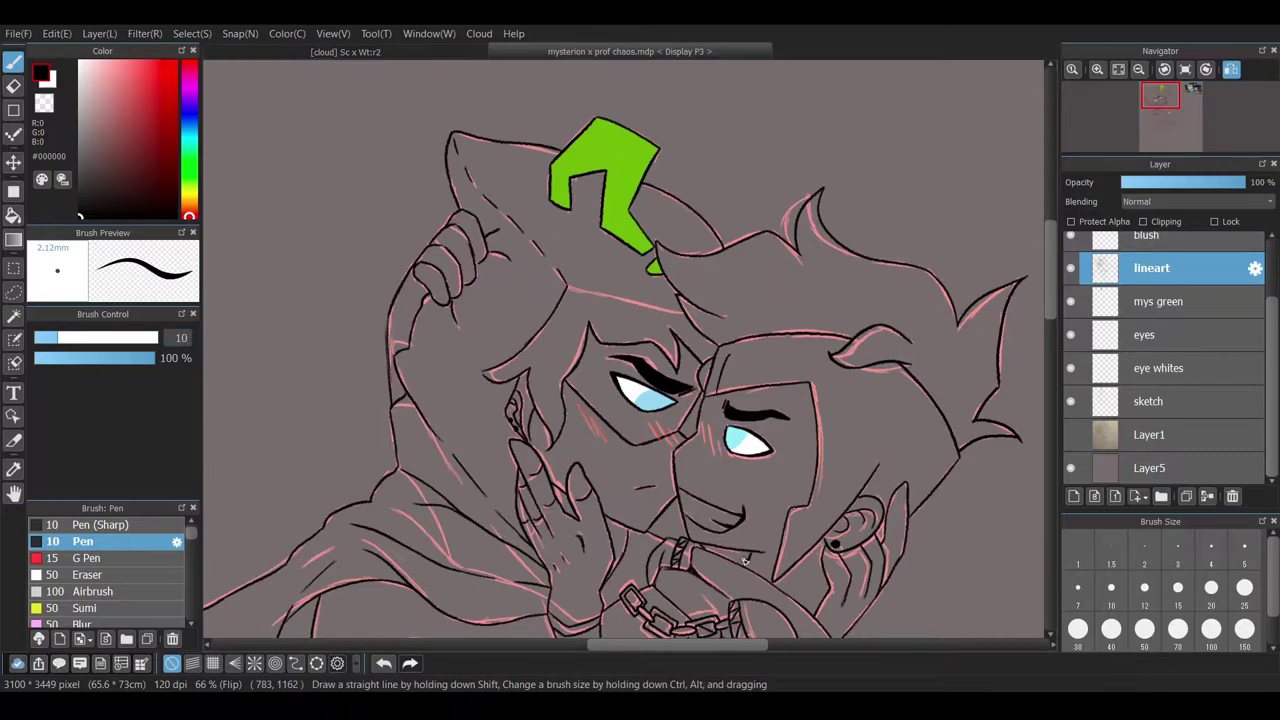
{"action": "key", "text": "h"}
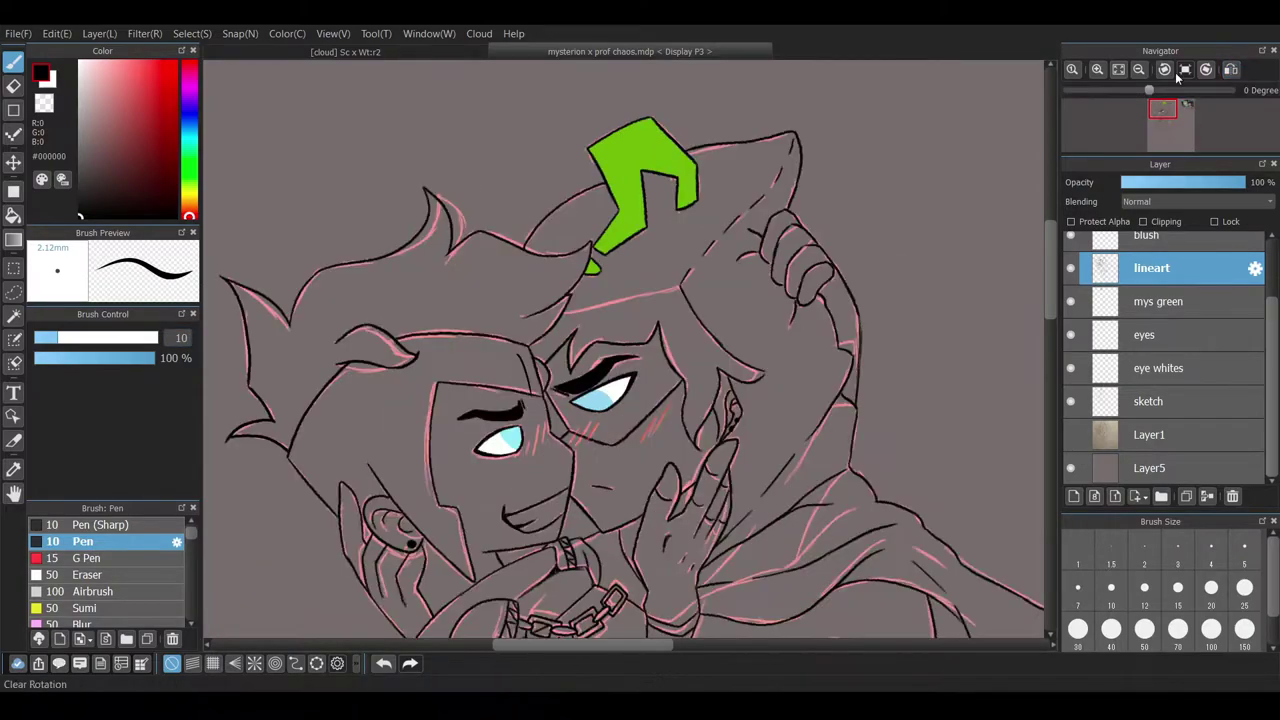
{"action": "scroll", "coordinate": [637, 286], "scroll_direction": "up", "scroll_amount": 4}
{"action": "left_click_drag", "start_coordinate": [794, 242], "coordinate": [470, 318]}
{"action": "left_click_drag", "start_coordinate": [524, 306], "coordinate": [446, 324]}
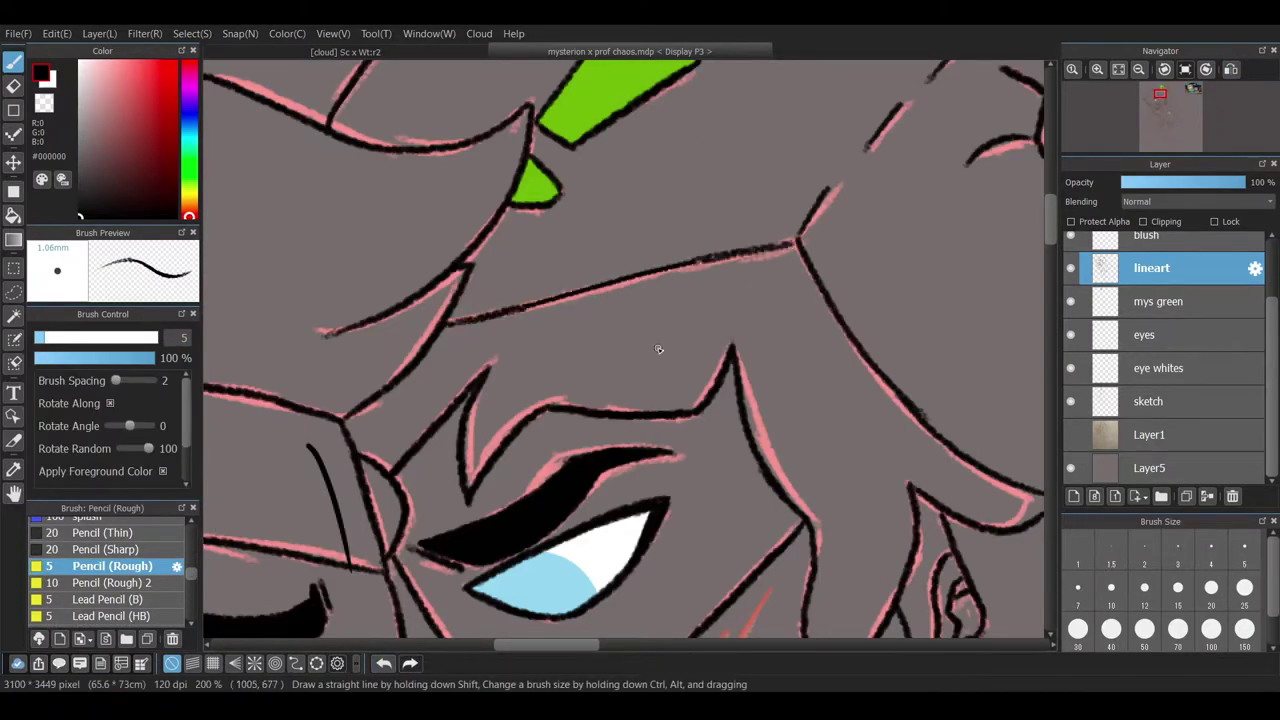
{"action": "left_click", "coordinate": [381, 666]}
{"action": "left_click", "coordinate": [381, 666]}
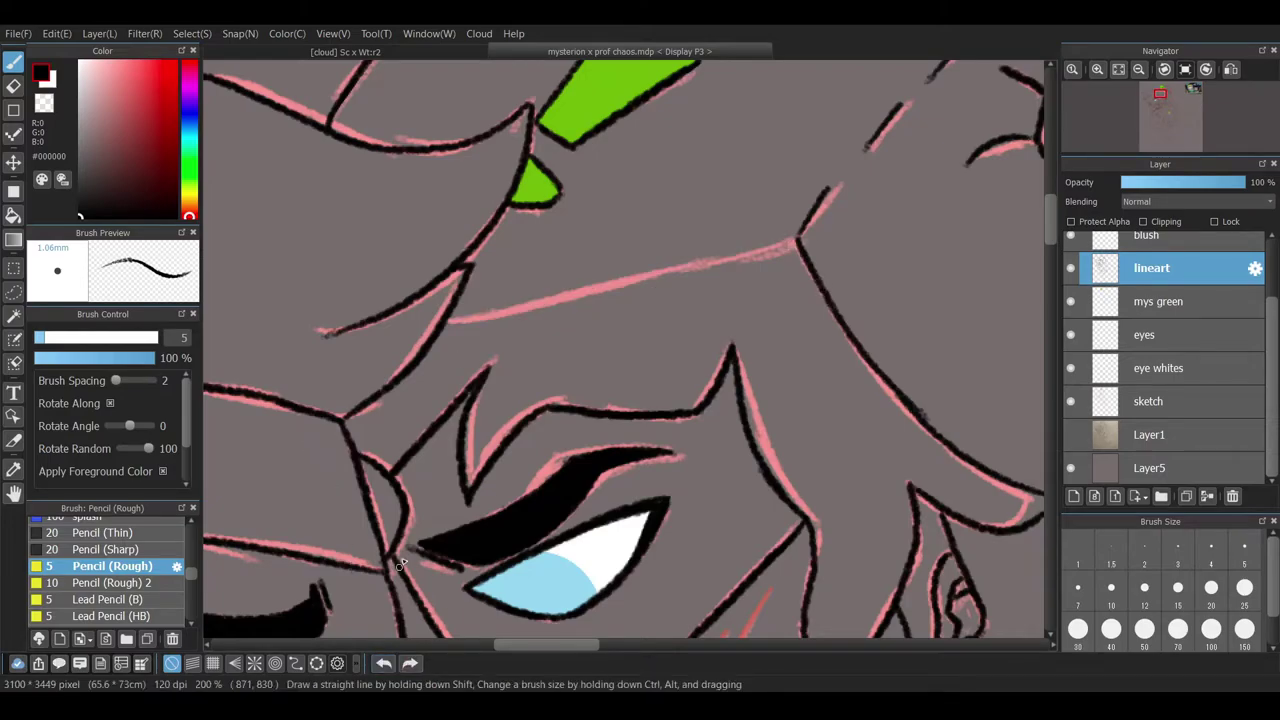
- Ink the hood's front edge above Mysterion's forehead in black with the Pencil (Rough) brush at size 5
{"action": "left_click_drag", "start_coordinate": [447, 322], "coordinate": [740, 260]}
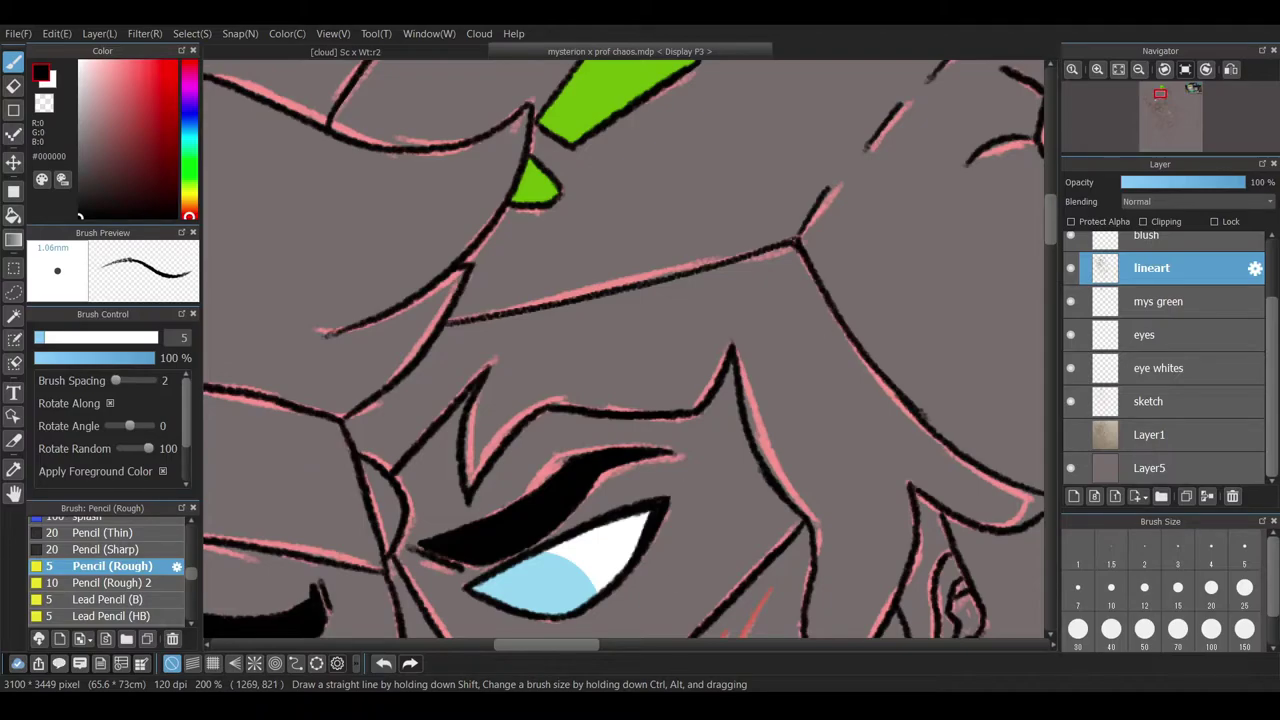
{"action": "scroll", "coordinate": [792, 248], "scroll_direction": "down", "scroll_amount": 5}
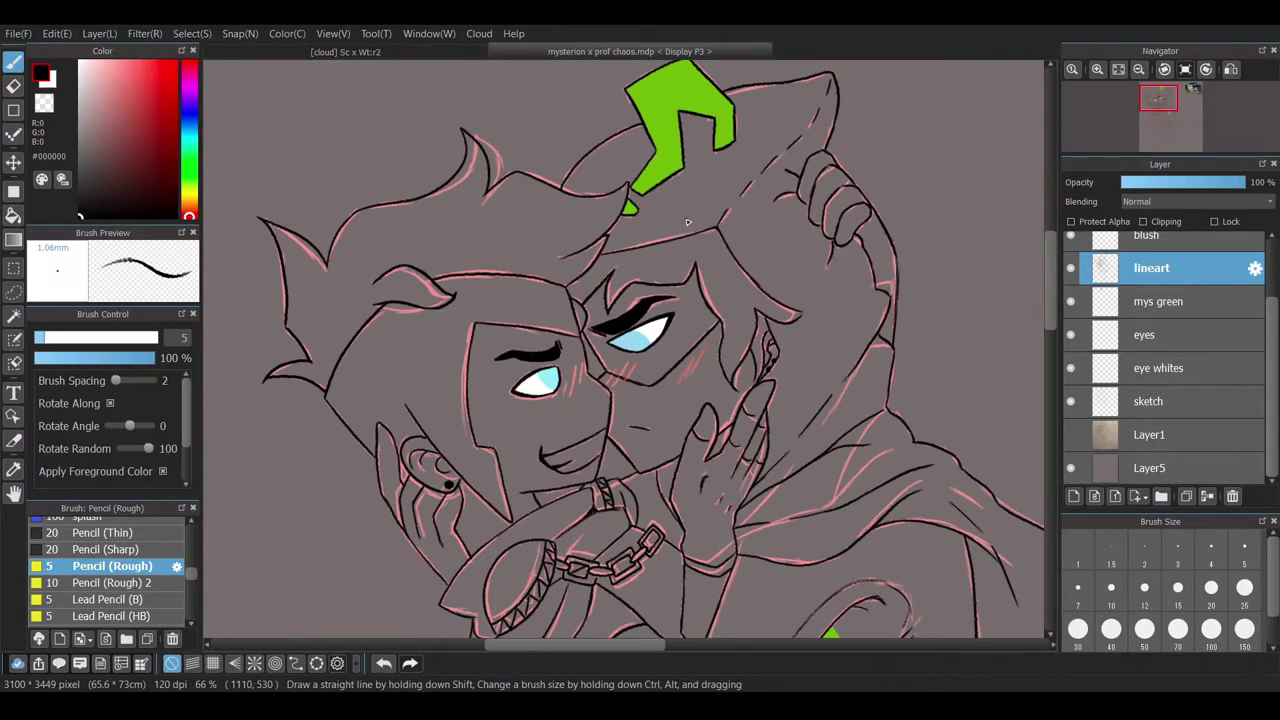
{"action": "scroll", "coordinate": [281, 487], "scroll_direction": "up", "scroll_amount": 6}
{"action": "scroll", "coordinate": [384, 496], "scroll_direction": "down", "scroll_amount": 5}
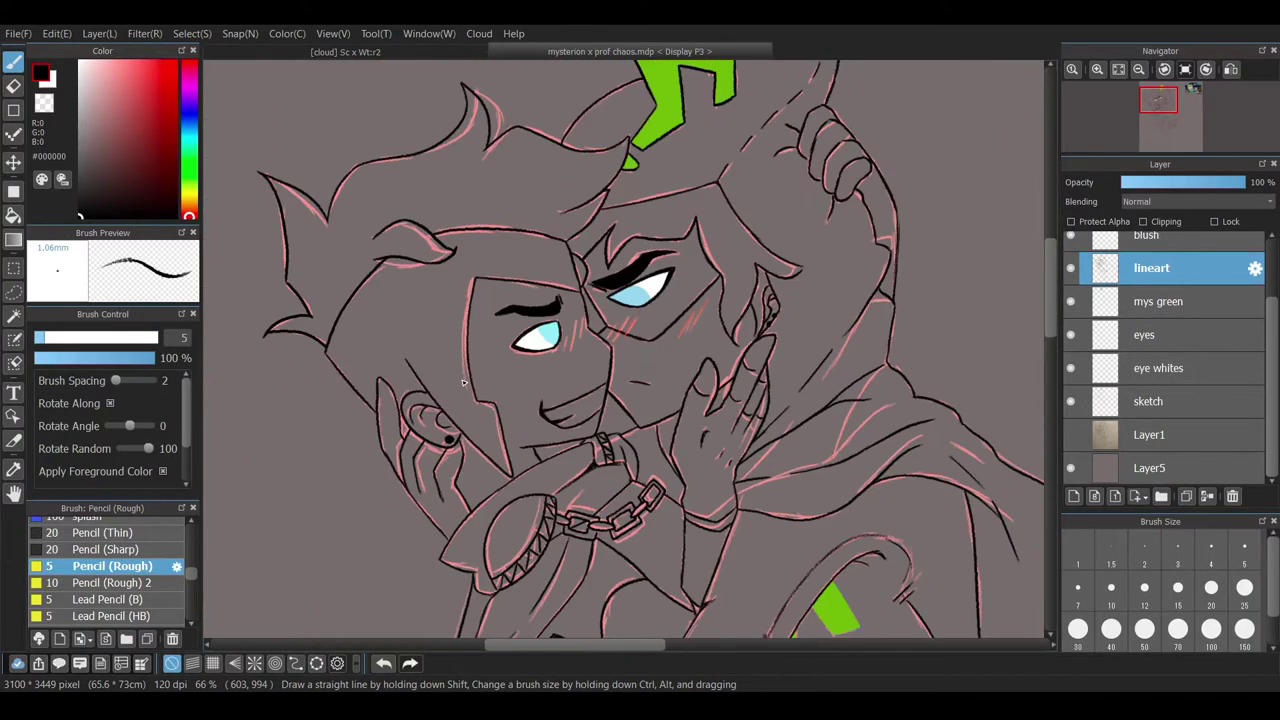
- Fill the small collar corner below Professor Chaos's jaw in black with the Pencil (Rough) brush at size 10
{"action": "scroll", "coordinate": [533, 455], "scroll_direction": "up", "scroll_amount": 5}
{"action": "key", "text": "]"}
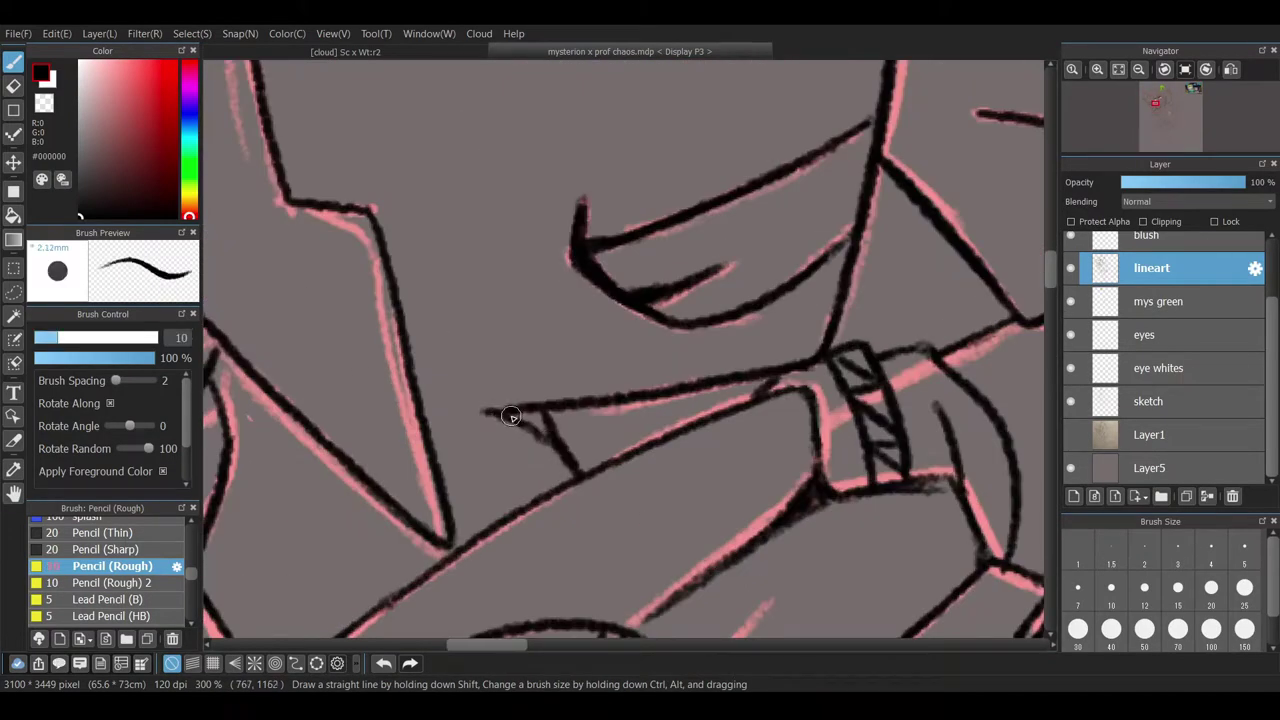
{"action": "scroll", "coordinate": [527, 418], "scroll_direction": "down", "scroll_amount": 4}
{"action": "left_click_drag", "start_coordinate": [527, 418], "coordinate": [241, 429]}
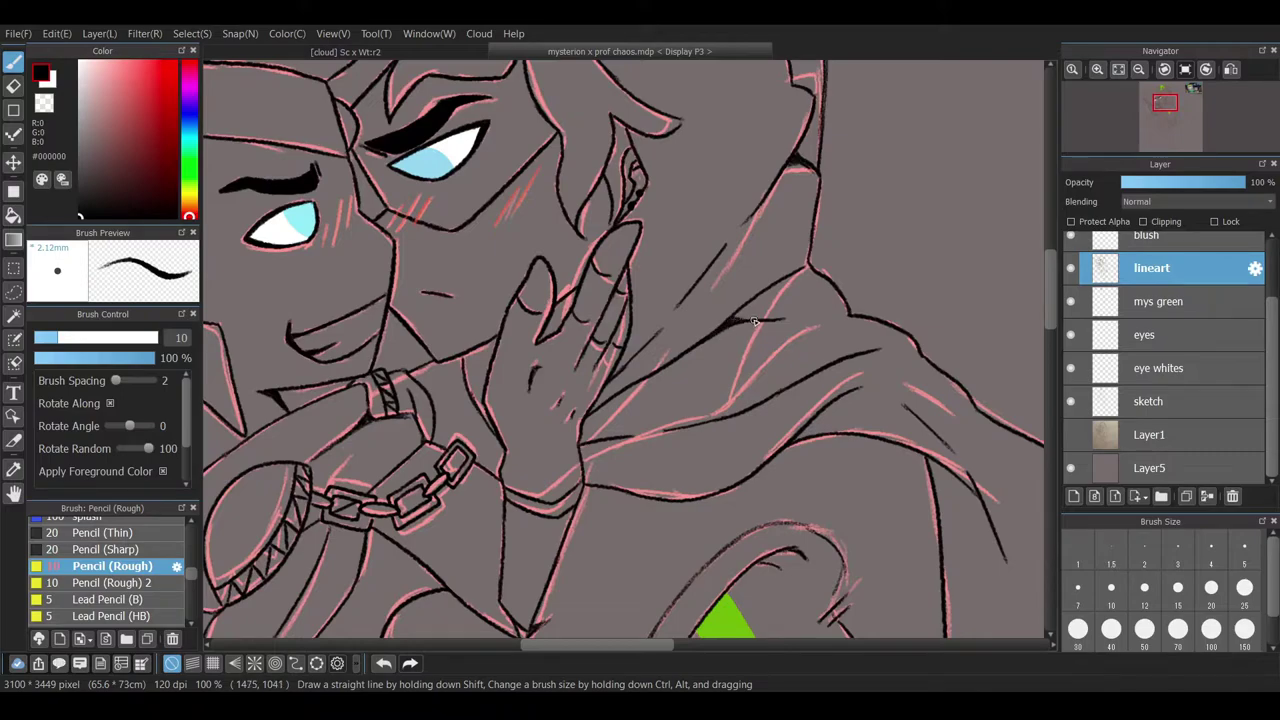
- Clean up and fill in black the small fold corner at the back edge of Mysterion's hood, below the raised hand
{"action": "left_click_drag", "start_coordinate": [996, 490], "coordinate": [718, 521]}
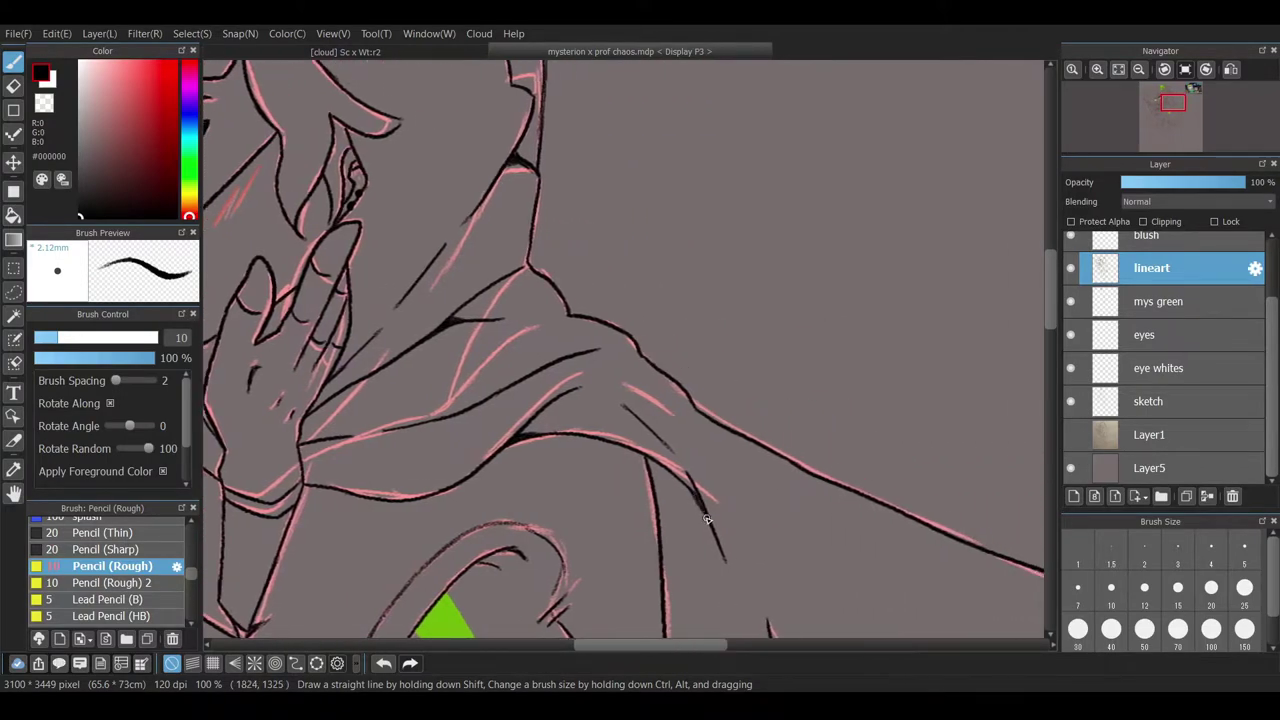
{"action": "key", "text": "e"}
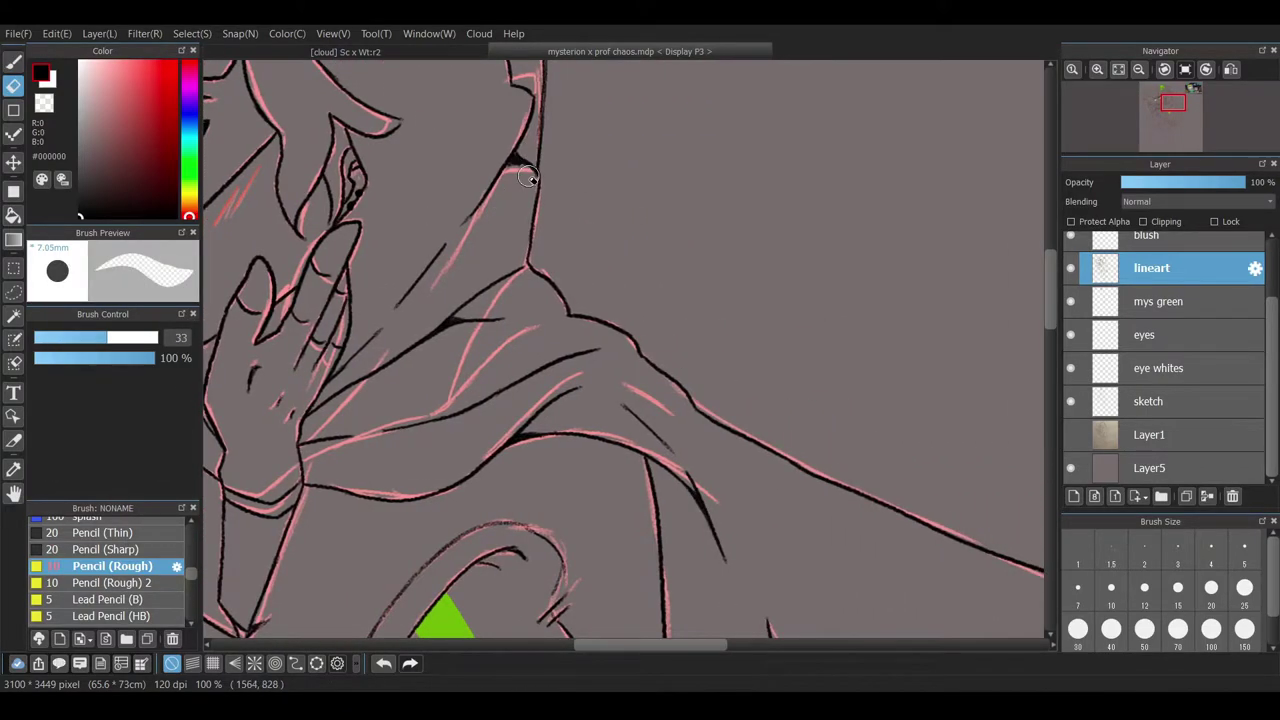
{"action": "key", "text": "p"}
{"action": "scroll", "coordinate": [520, 300], "scroll_direction": "up", "scroll_amount": 5}
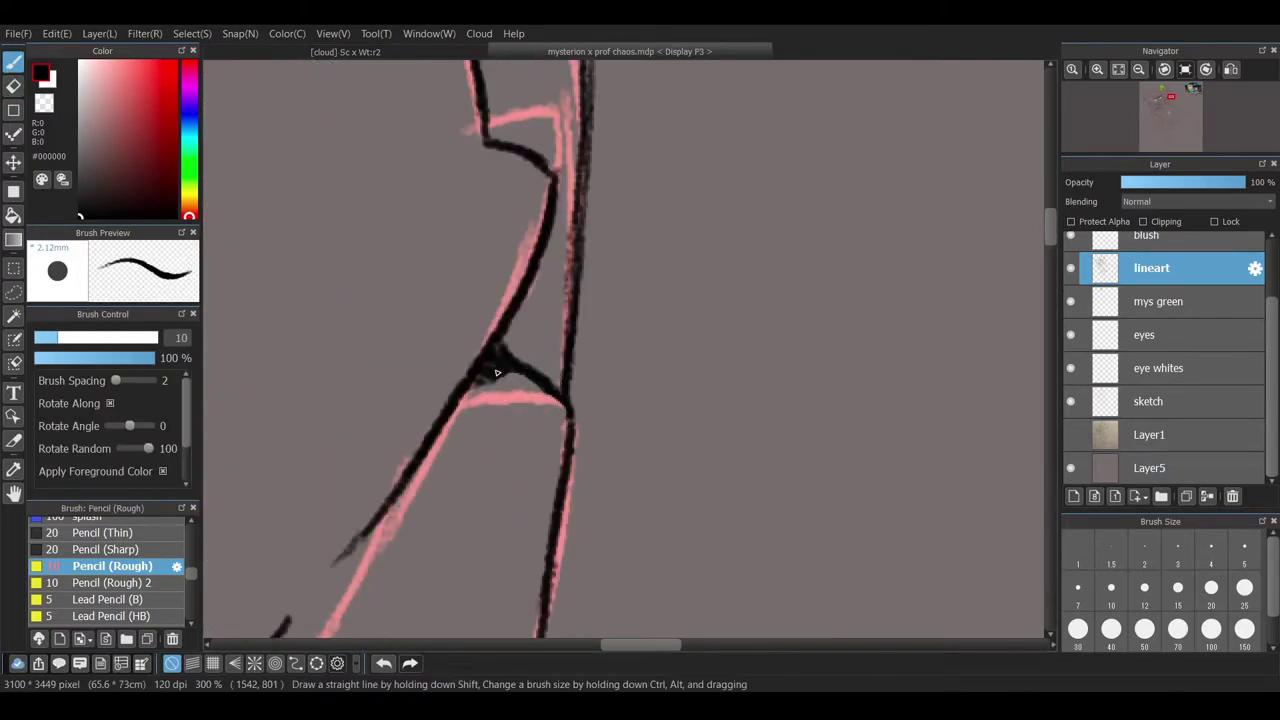
{"action": "scroll", "coordinate": [558, 405], "scroll_direction": "down", "scroll_amount": 5}
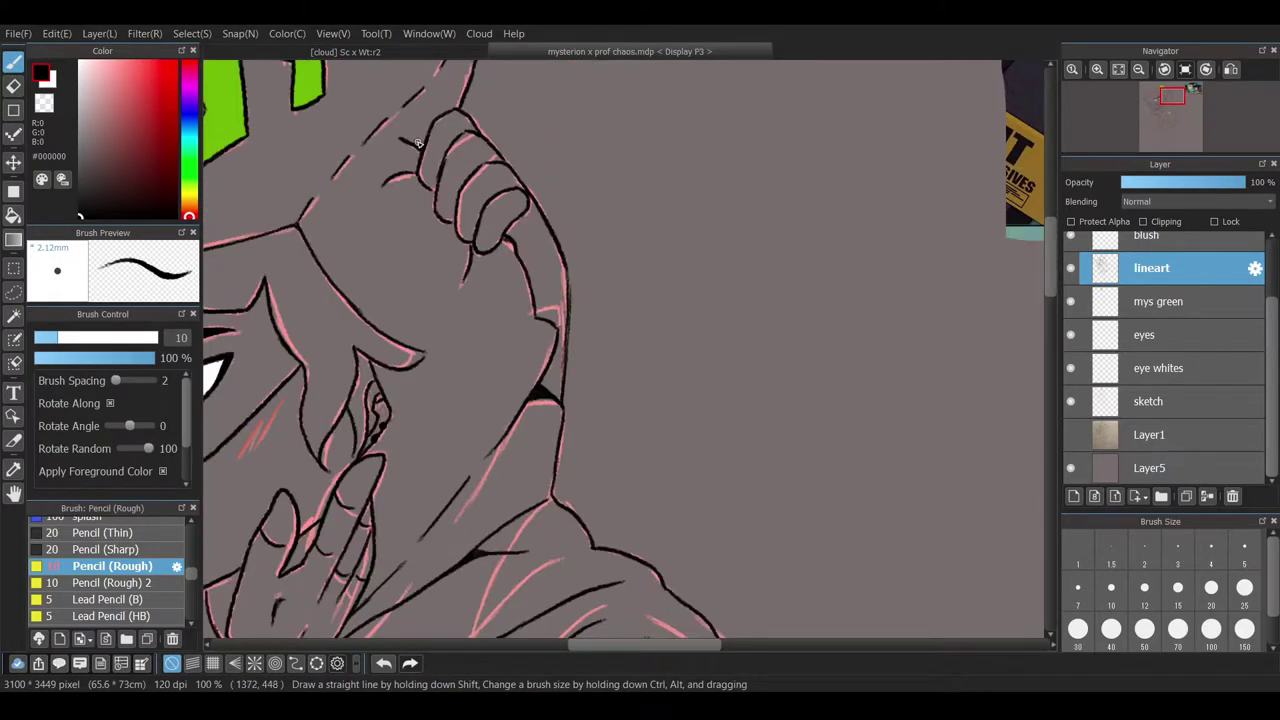
- Hatch the shadow in black under Mysterion's cape beside the back of the torso, then lasso and transform the hatching
{"action": "left_click_drag", "start_coordinate": [1050, 260], "coordinate": [1051, 325]}
{"action": "mouse_move", "coordinate": [632, 215]}
{"action": "left_mouse_down"}
{"action": "mouse_move", "coordinate": [688, 262]}
{"action": "mouse_move", "coordinate": [692, 285]}
{"action": "left_mouse_up"}
{"action": "key", "text": "m"}
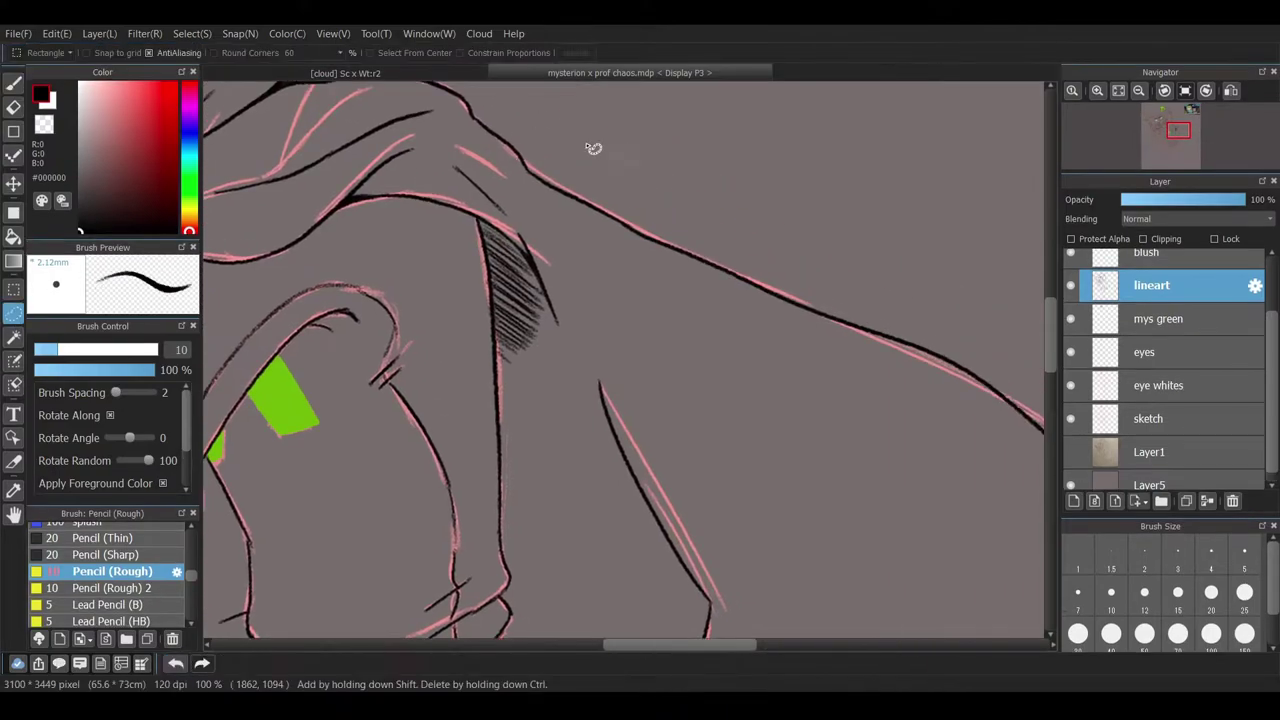
{"action": "key", "text": "ctrl+t"}
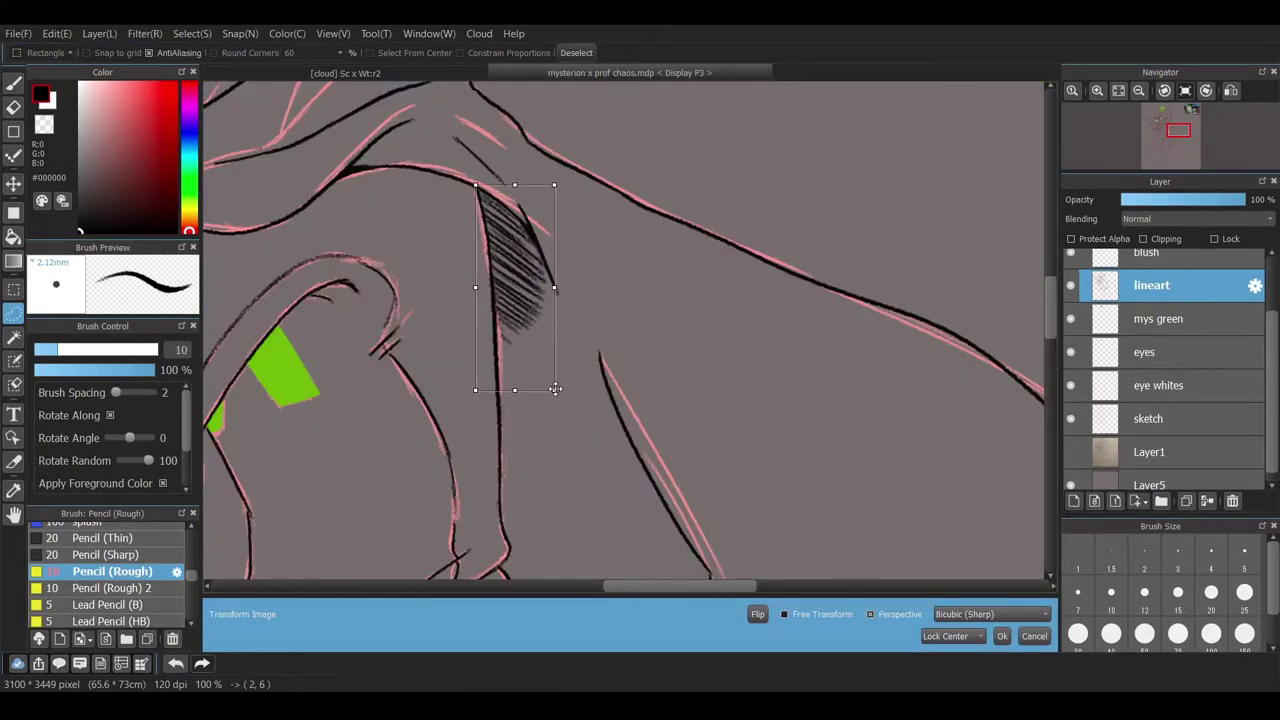
{"action": "key", "text": "Return"}
- Touch up the shadow hatching with the eraser and the Pencil (Rough) brush, extending it slightly down the torso's back edge
{"action": "key", "text": "e"}
{"action": "scroll", "coordinate": [561, 422], "scroll_direction": "up", "scroll_amount": 4}
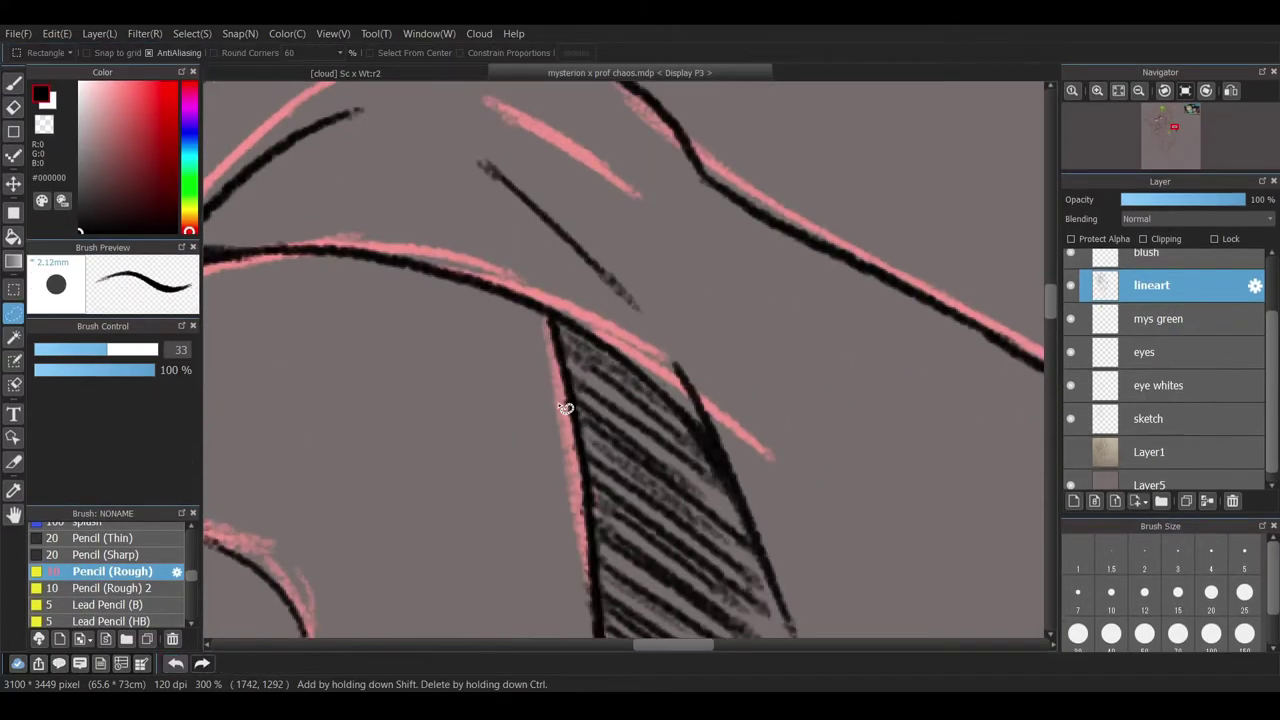
{"action": "scroll", "coordinate": [586, 194], "scroll_direction": "down", "scroll_amount": 4}
{"action": "scroll", "coordinate": [570, 418], "scroll_direction": "up", "scroll_amount": 3}
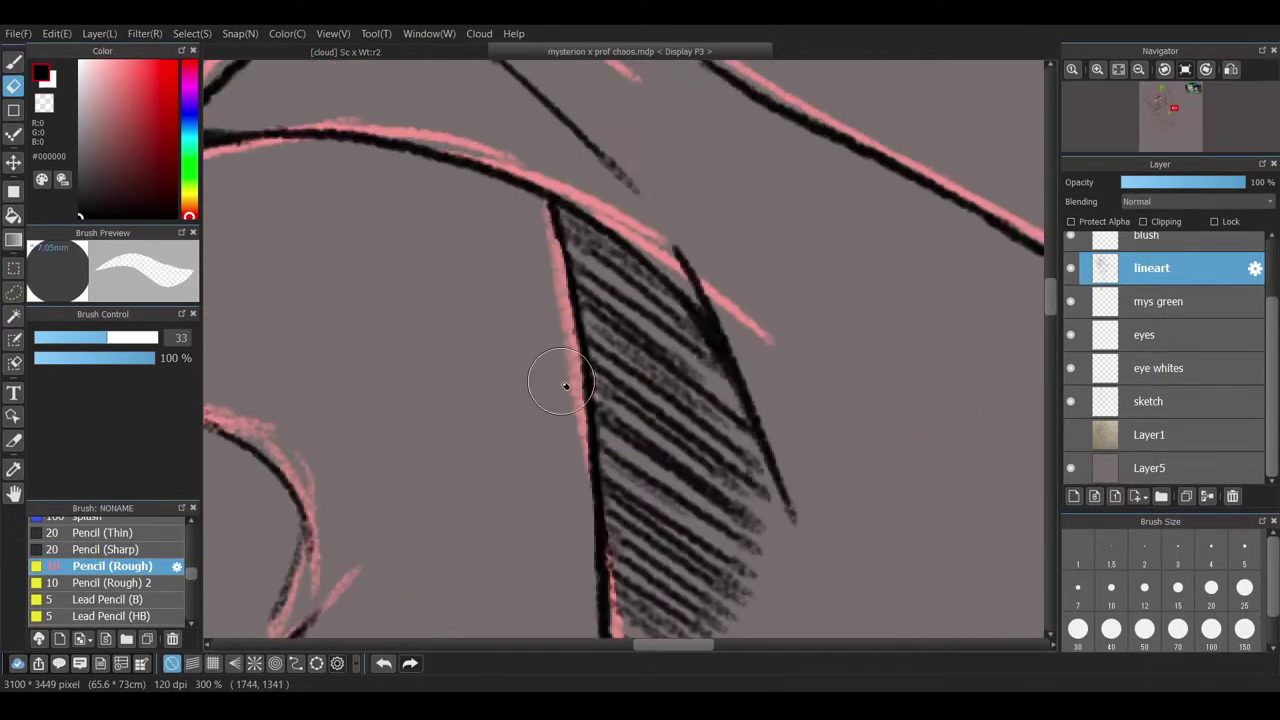
{"action": "key", "text": "p"}
{"action": "scroll", "coordinate": [657, 376], "scroll_direction": "down", "scroll_amount": 3}
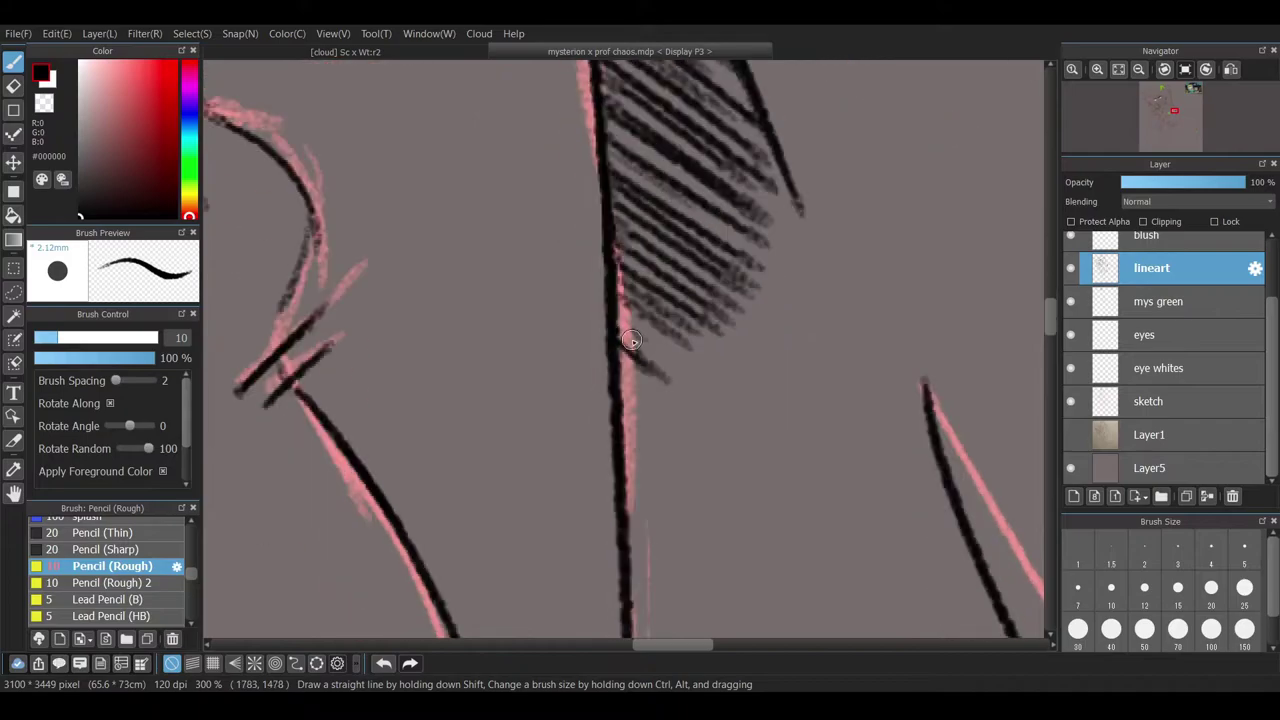
- Undo the extra cape outlines drawn behind the lower cape corners
{"action": "scroll", "coordinate": [793, 293], "scroll_direction": "down", "scroll_amount": 8}
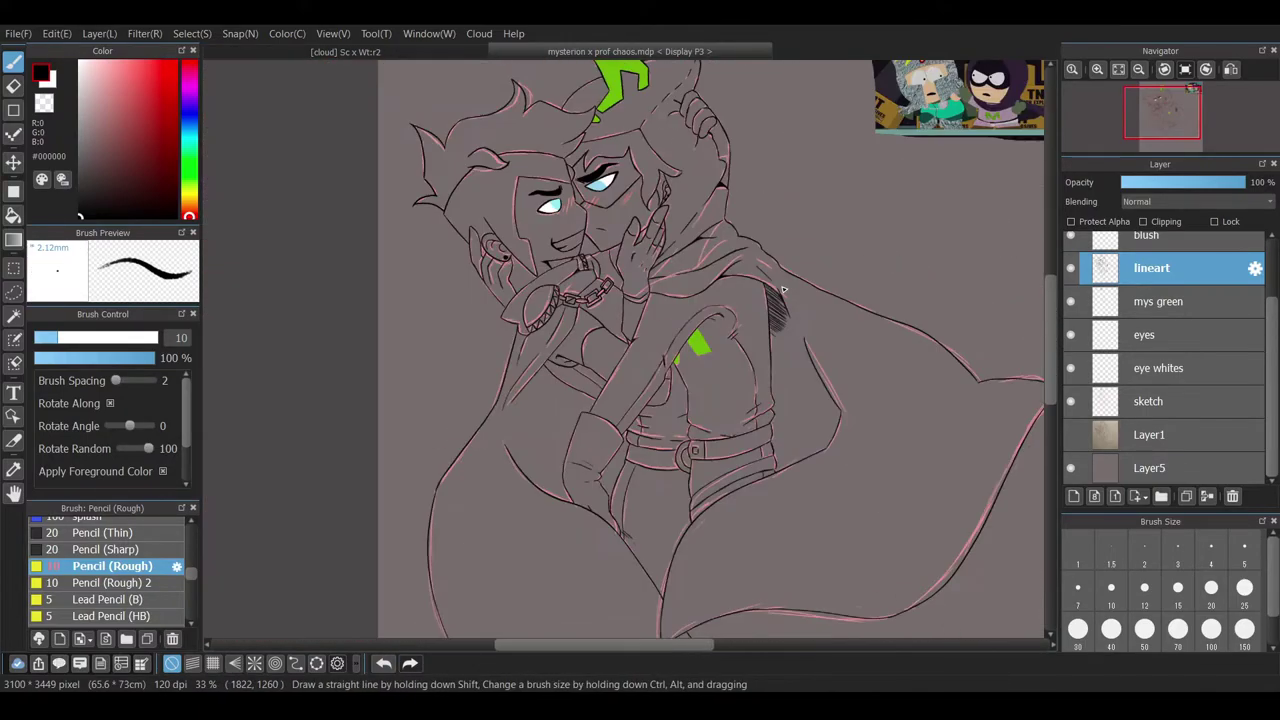
{"action": "scroll", "coordinate": [750, 540], "scroll_direction": "right", "scroll_amount": 2}
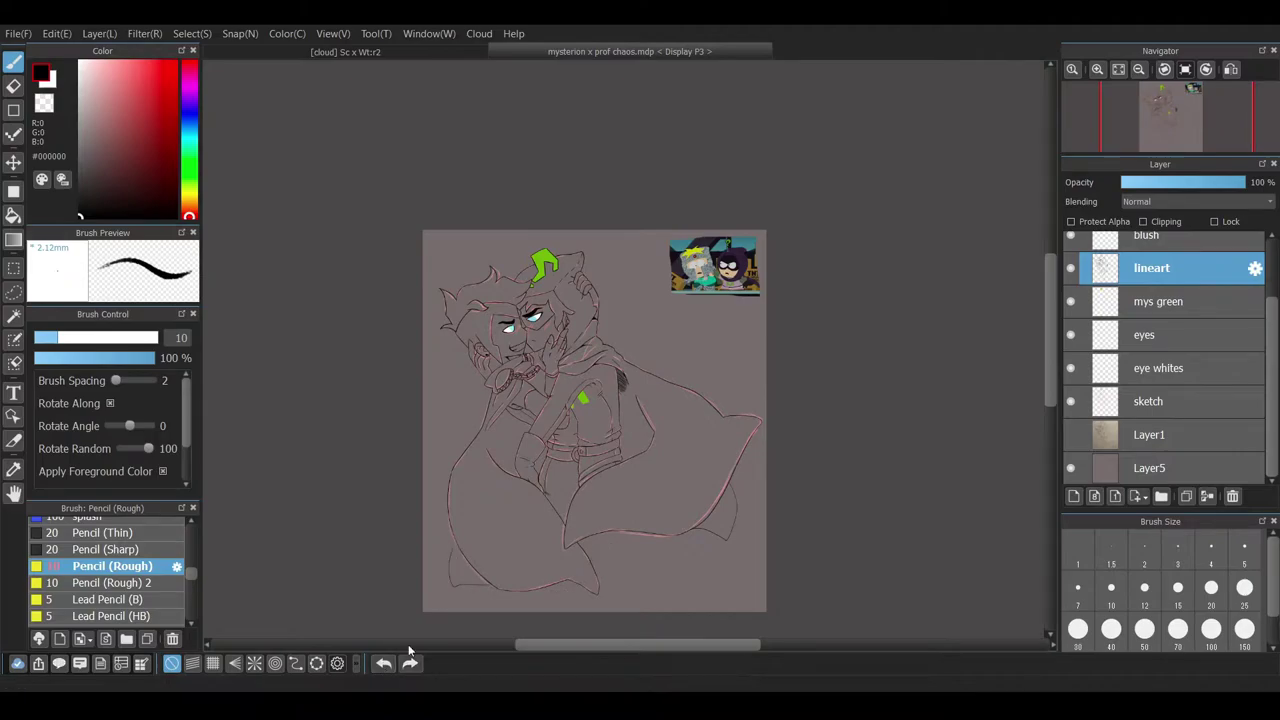
{"action": "left_click", "coordinate": [388, 665]}
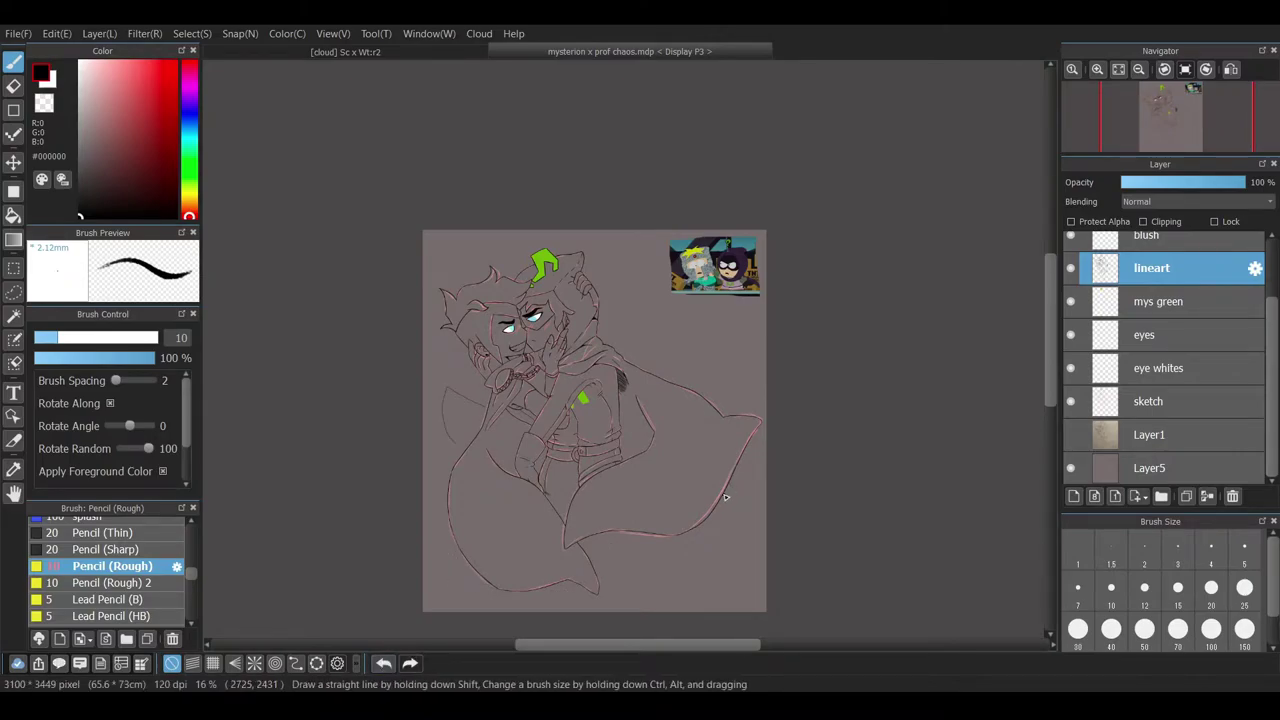
- Ink the missing shoulder line through the opening of the chain's last link and strengthen the edge below the banded clasp
{"action": "scroll", "coordinate": [588, 425], "scroll_direction": "up", "scroll_amount": 6}
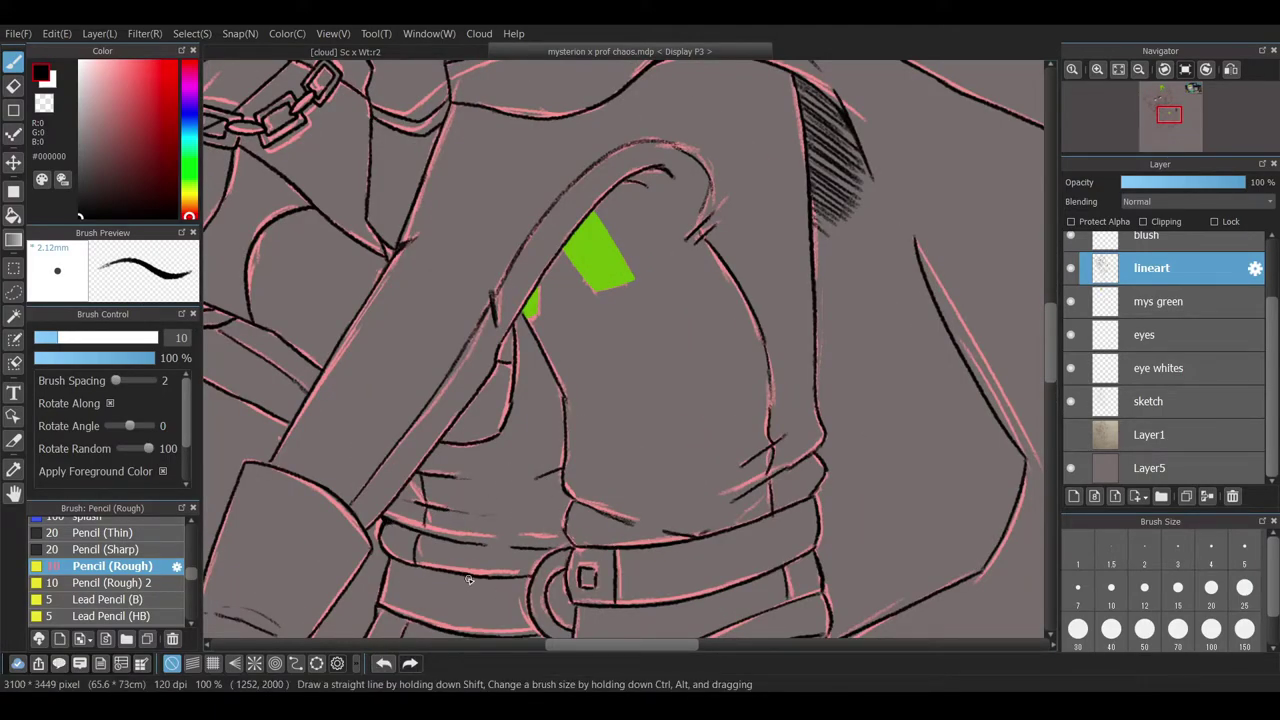
{"action": "scroll", "coordinate": [813, 495], "scroll_direction": "down", "scroll_amount": 3}
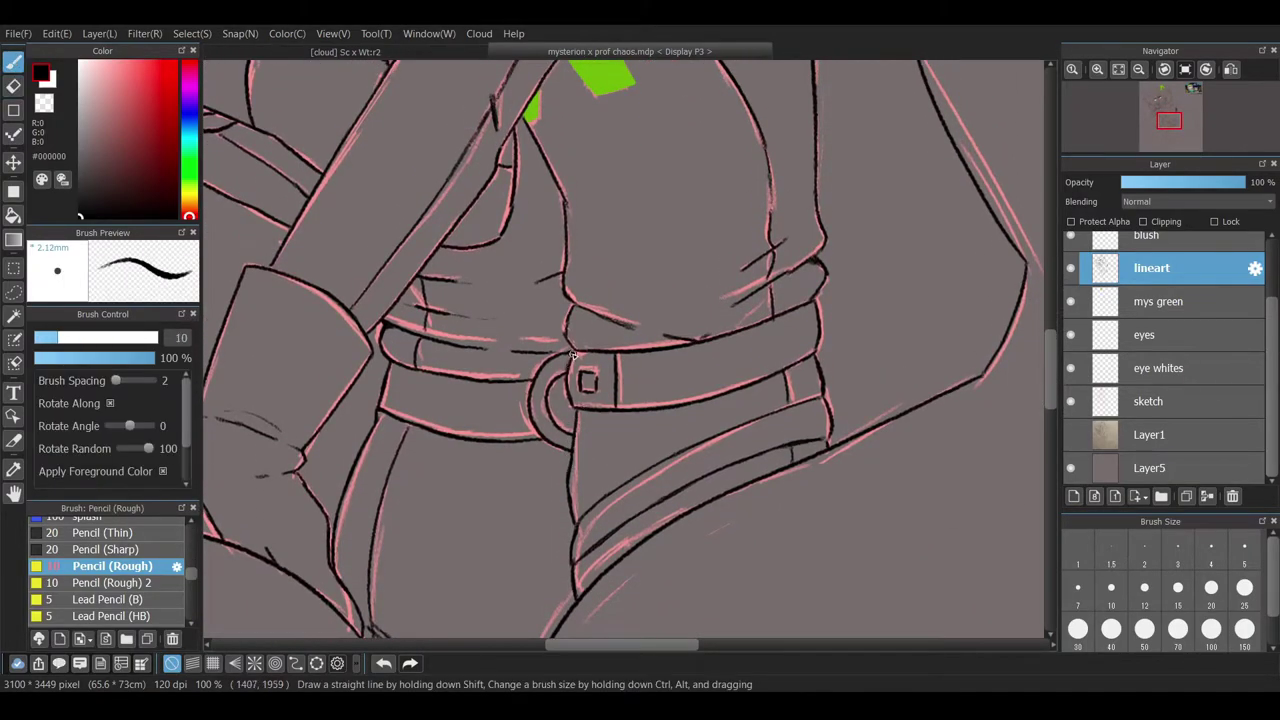
{"action": "scroll", "coordinate": [612, 358], "scroll_direction": "up", "scroll_amount": 10}
{"action": "key", "text": "e"}
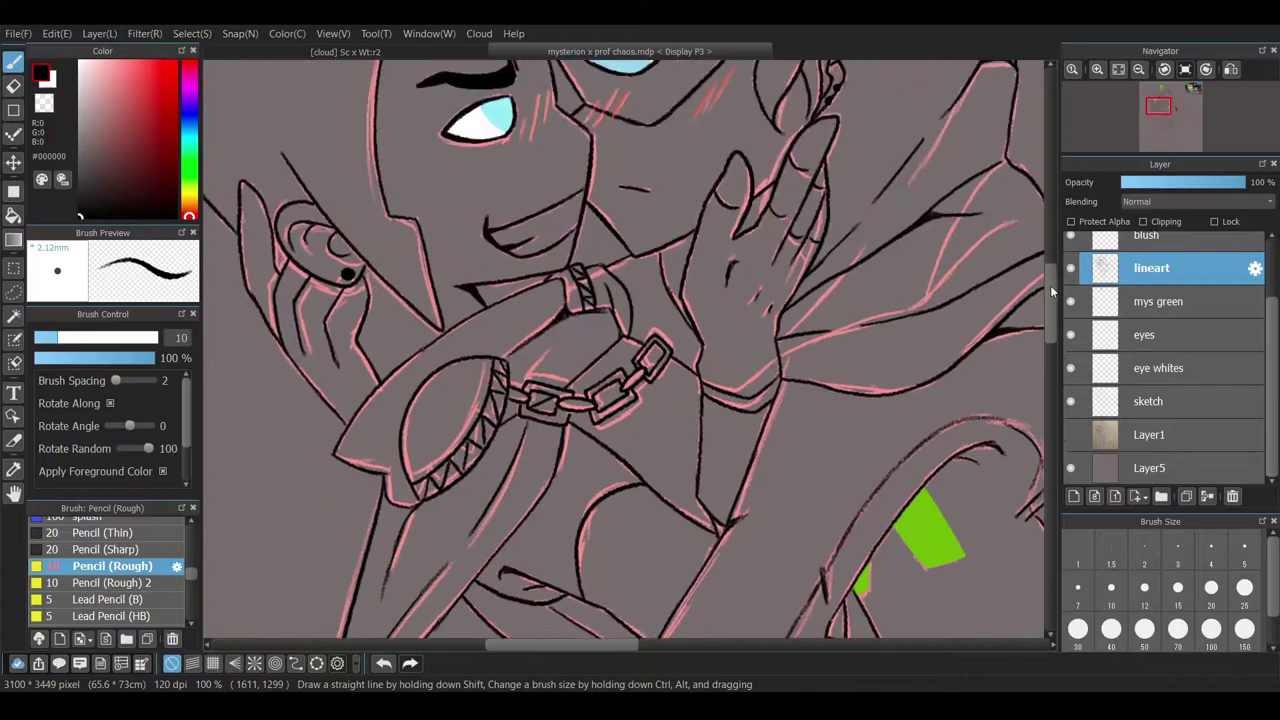
{"action": "key", "text": "b"}
{"action": "scroll", "coordinate": [636, 346], "scroll_direction": "up", "scroll_amount": 5}
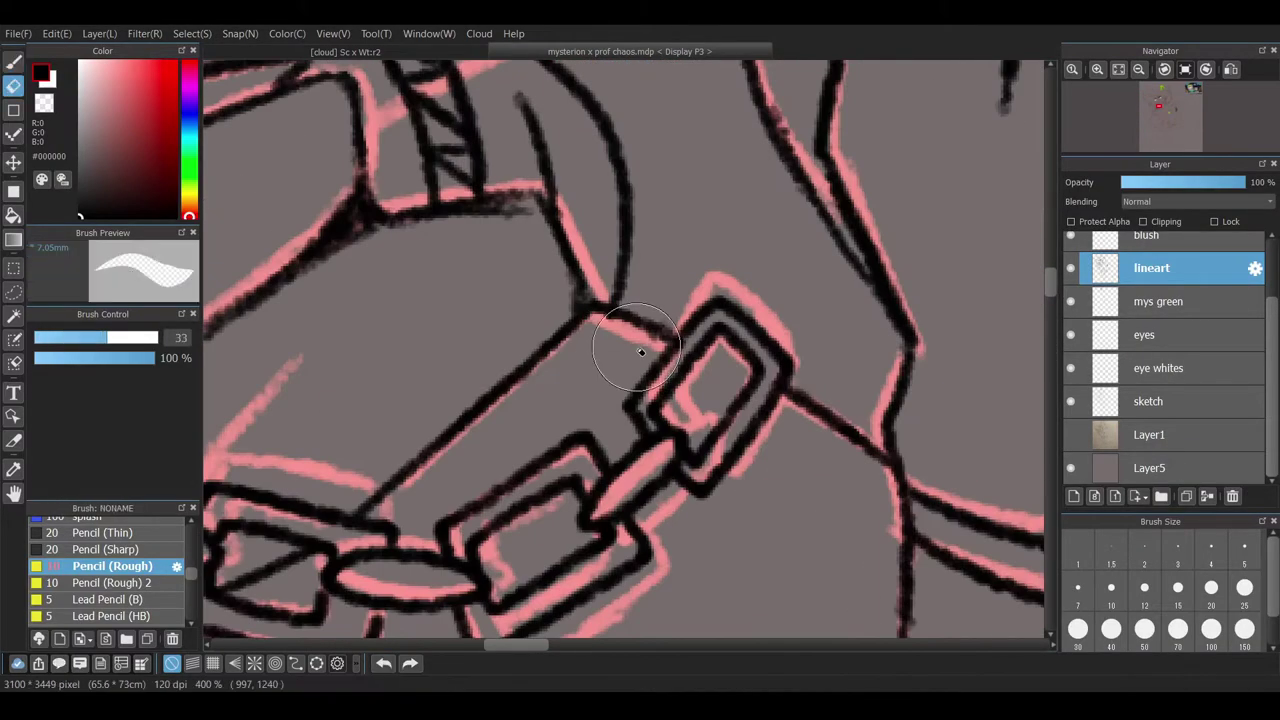
{"action": "scroll", "coordinate": [929, 600], "scroll_direction": "down", "scroll_amount": 6}
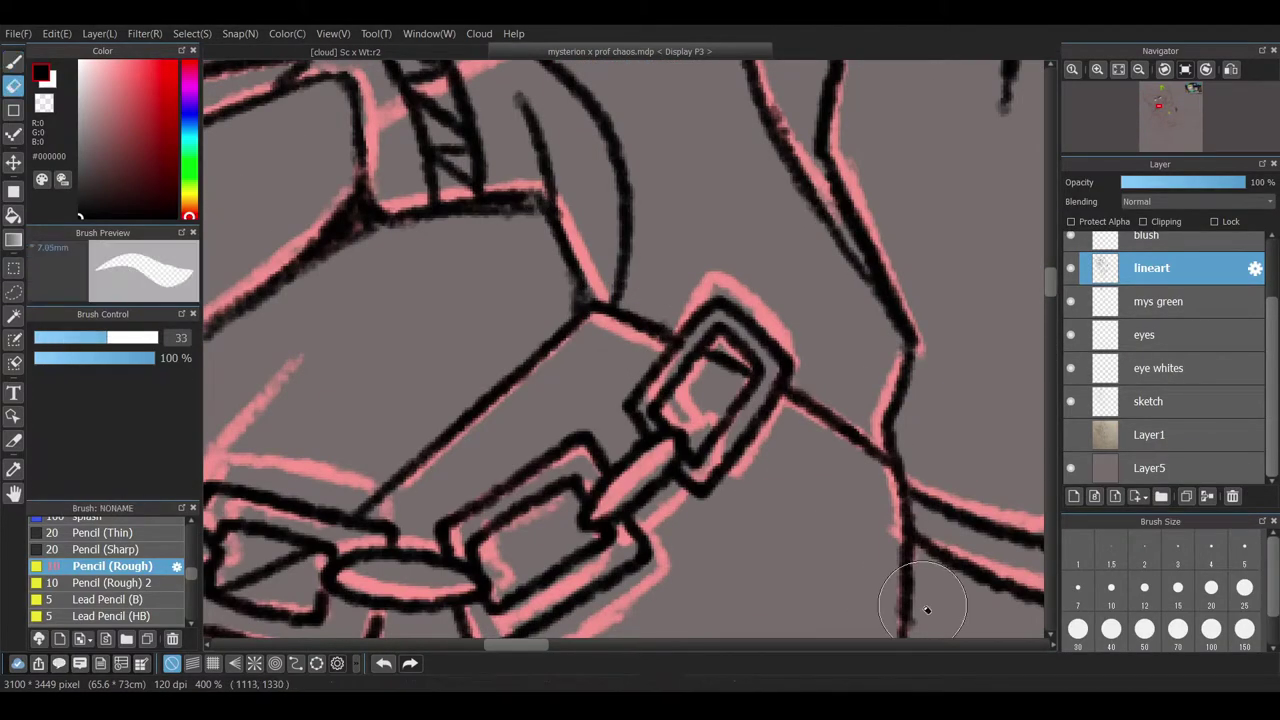
- Hide the sketch and add a new layer below eye whites, ready for painting with the Pen brush in pink #AB7395
{"action": "scroll", "coordinate": [397, 495], "scroll_direction": "up", "scroll_amount": 3}
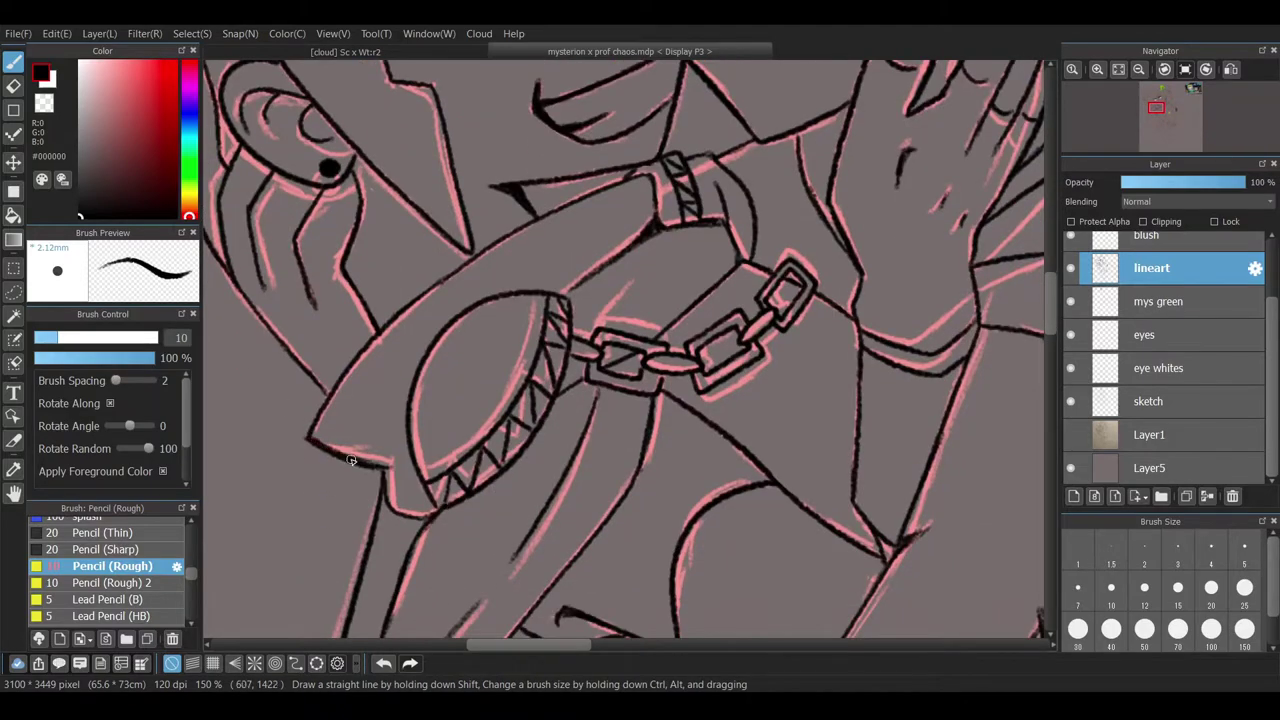
{"action": "scroll", "coordinate": [380, 465], "scroll_direction": "down", "scroll_amount": 3}
{"action": "scroll", "coordinate": [297, 634], "scroll_direction": "down", "scroll_amount": 3}
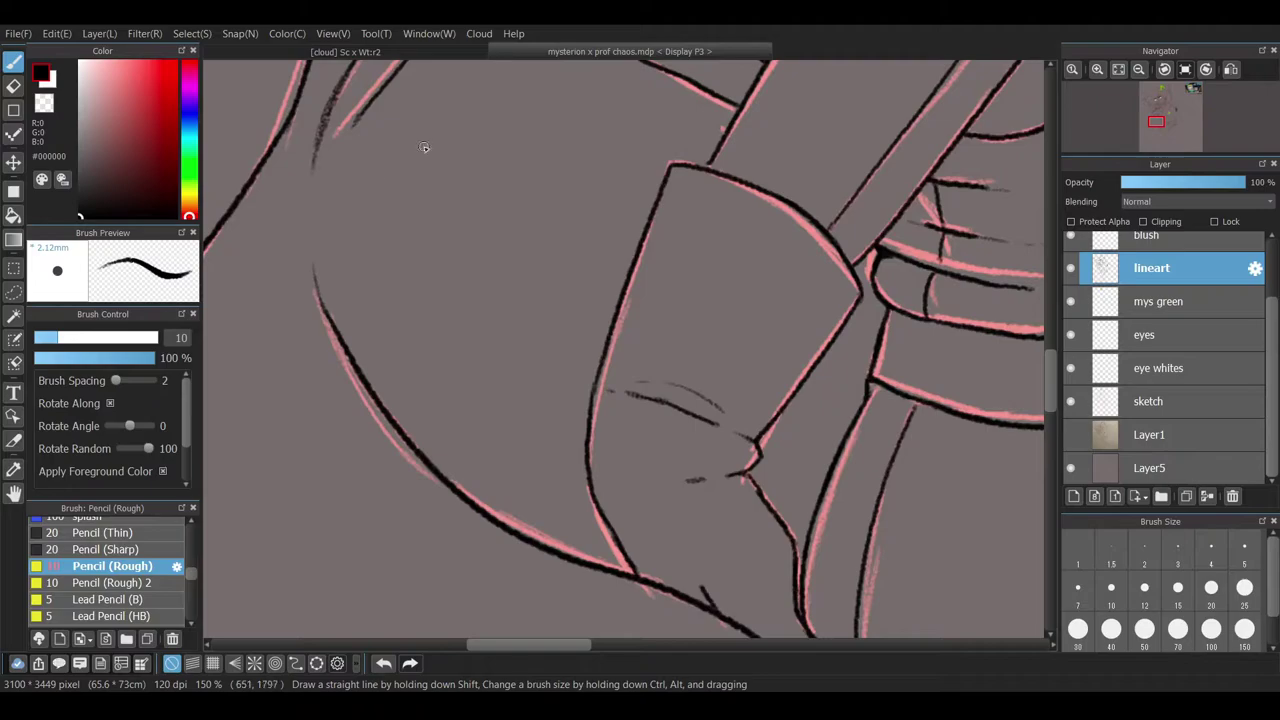
{"action": "scroll", "coordinate": [323, 245], "scroll_direction": "down", "scroll_amount": 5}
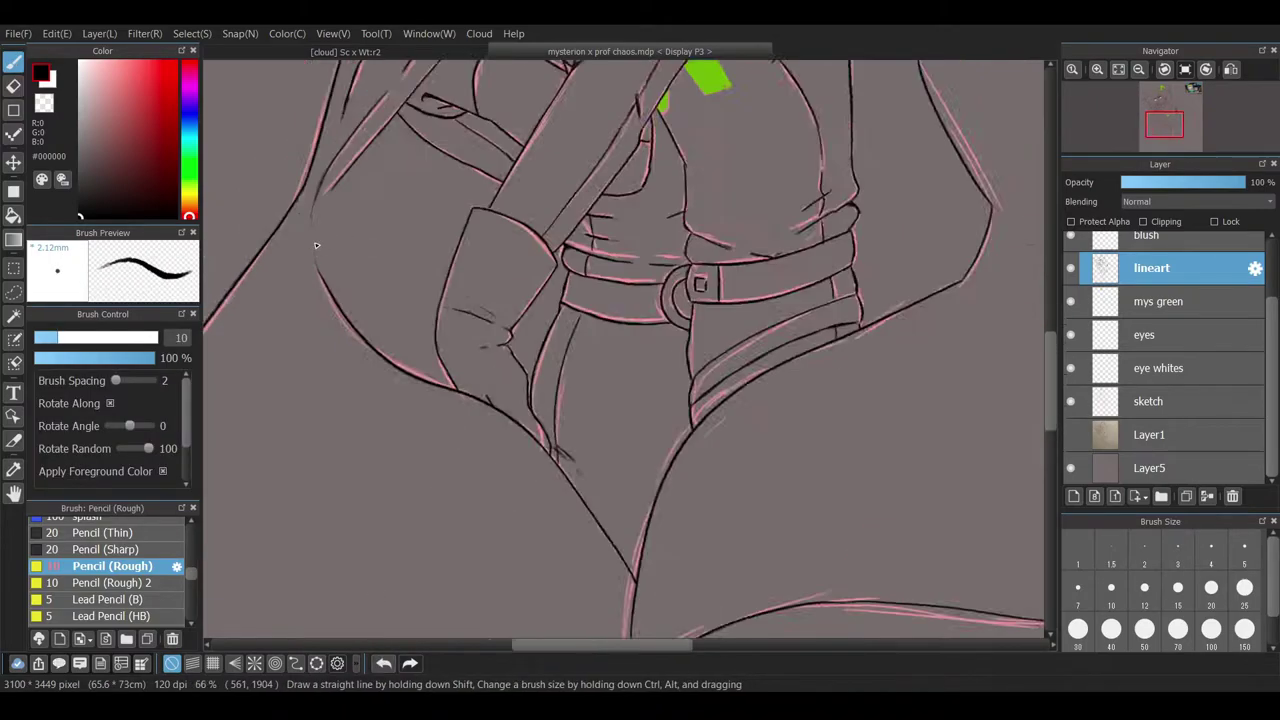
{"action": "scroll", "coordinate": [1043, 322], "scroll_direction": "up", "scroll_amount": 3}
{"action": "scroll", "coordinate": [1043, 322], "scroll_direction": "up", "scroll_amount": 3}
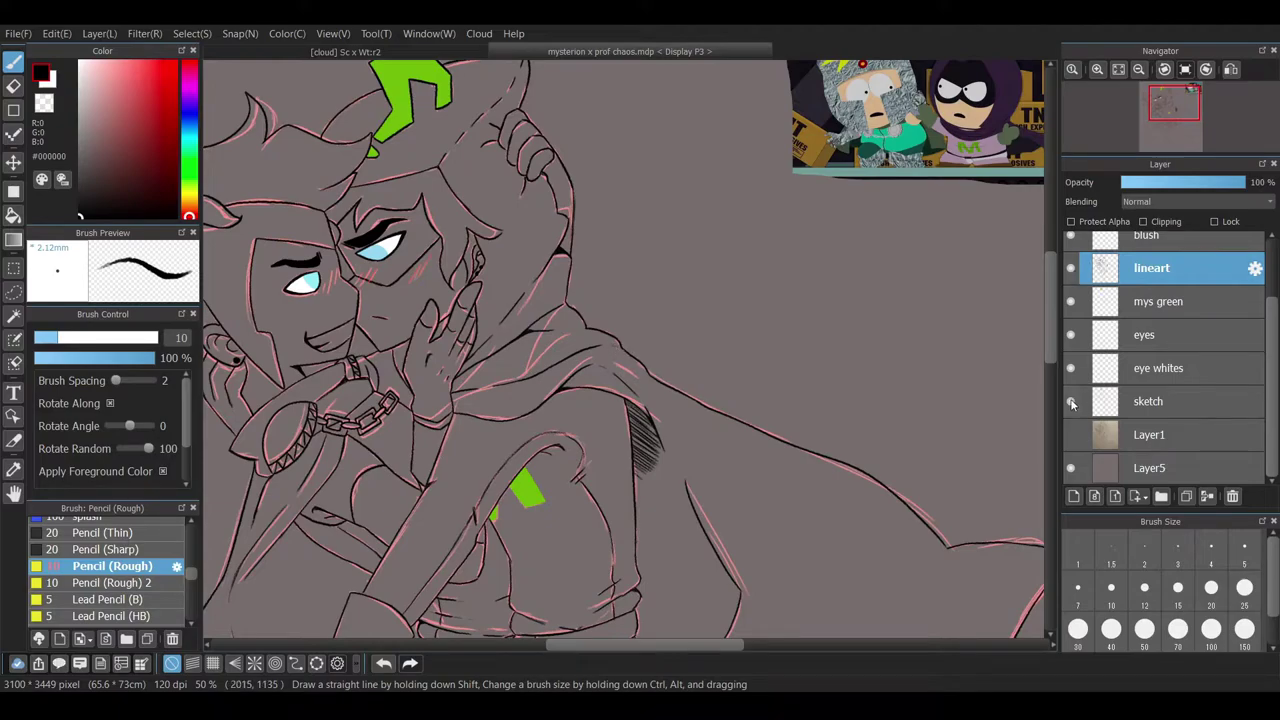
{"action": "left_click", "coordinate": [1148, 401]}
- Hide Layer2 and paint pink along the outer edge and glove end of Mysterion's sleeve with the Pen at size 24
{"action": "scroll", "coordinate": [598, 362], "scroll_direction": "up", "scroll_amount": 2}
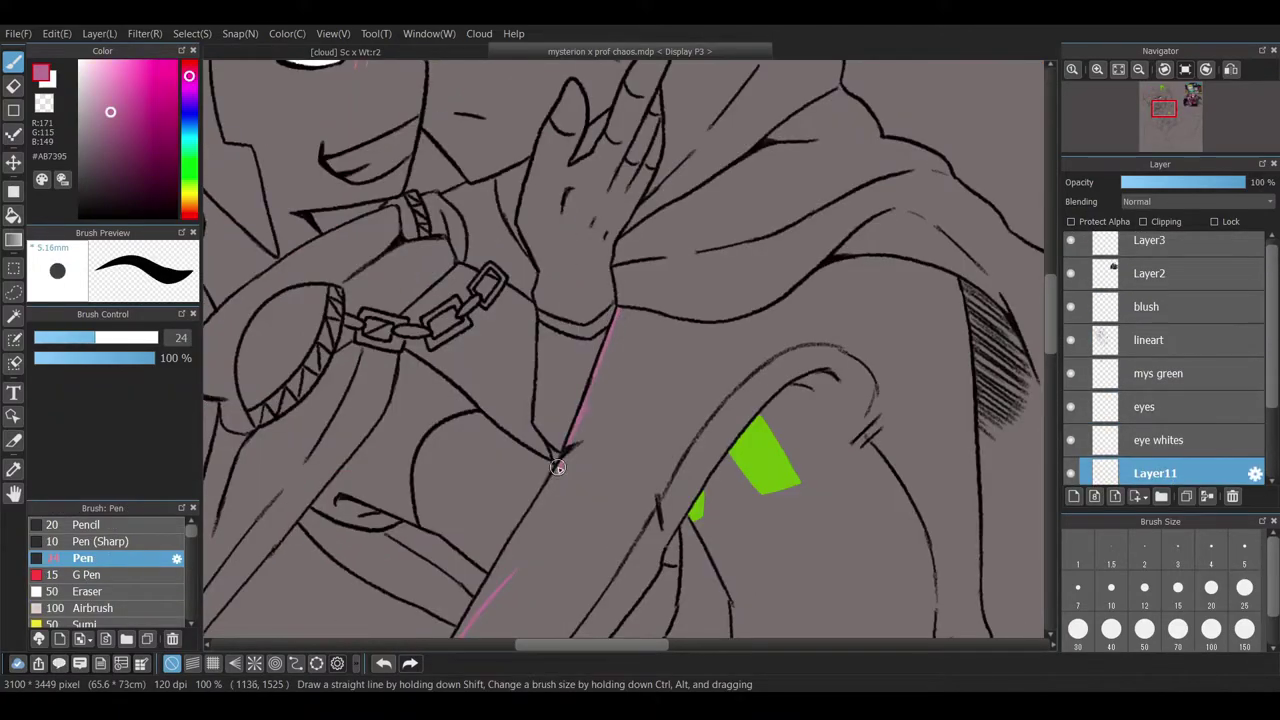
{"action": "scroll", "coordinate": [530, 514], "scroll_direction": "down", "scroll_amount": 2}
{"action": "left_click_drag", "start_coordinate": [456, 556], "coordinate": [438, 580]}
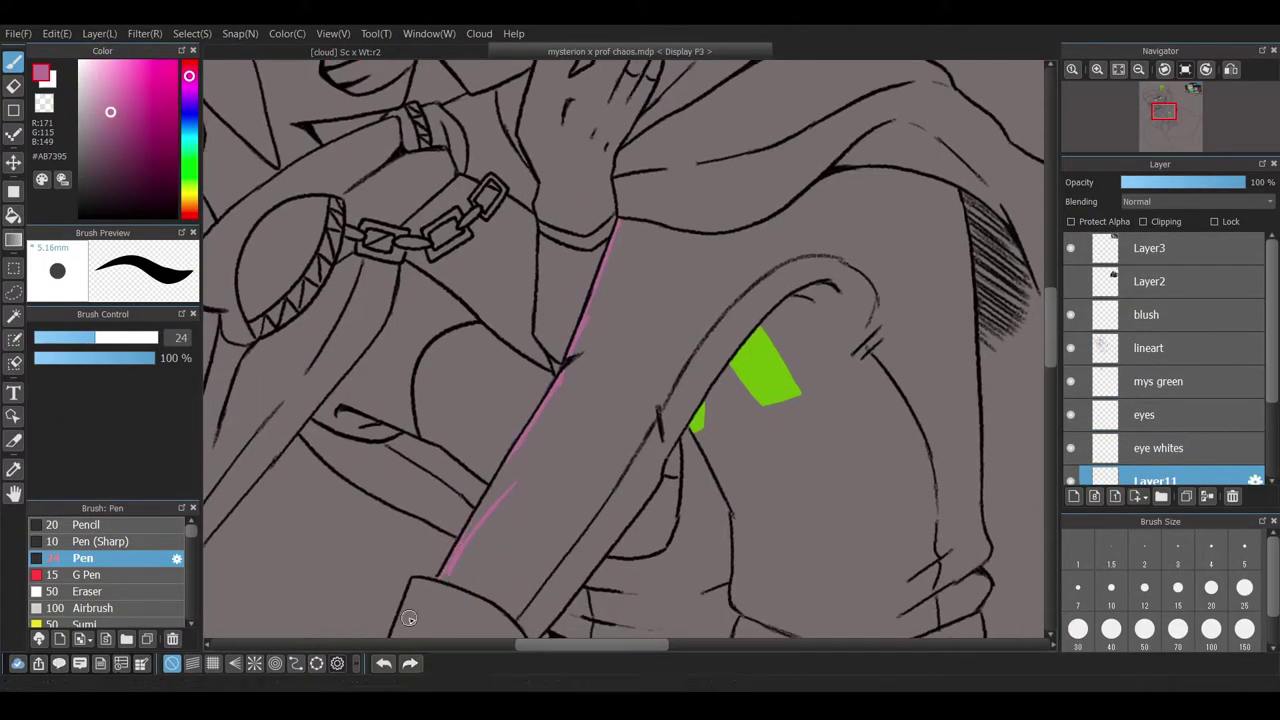
{"action": "left_click_drag", "start_coordinate": [484, 497], "coordinate": [453, 581]}
{"action": "scroll", "coordinate": [596, 456], "scroll_direction": "down", "scroll_amount": 2}
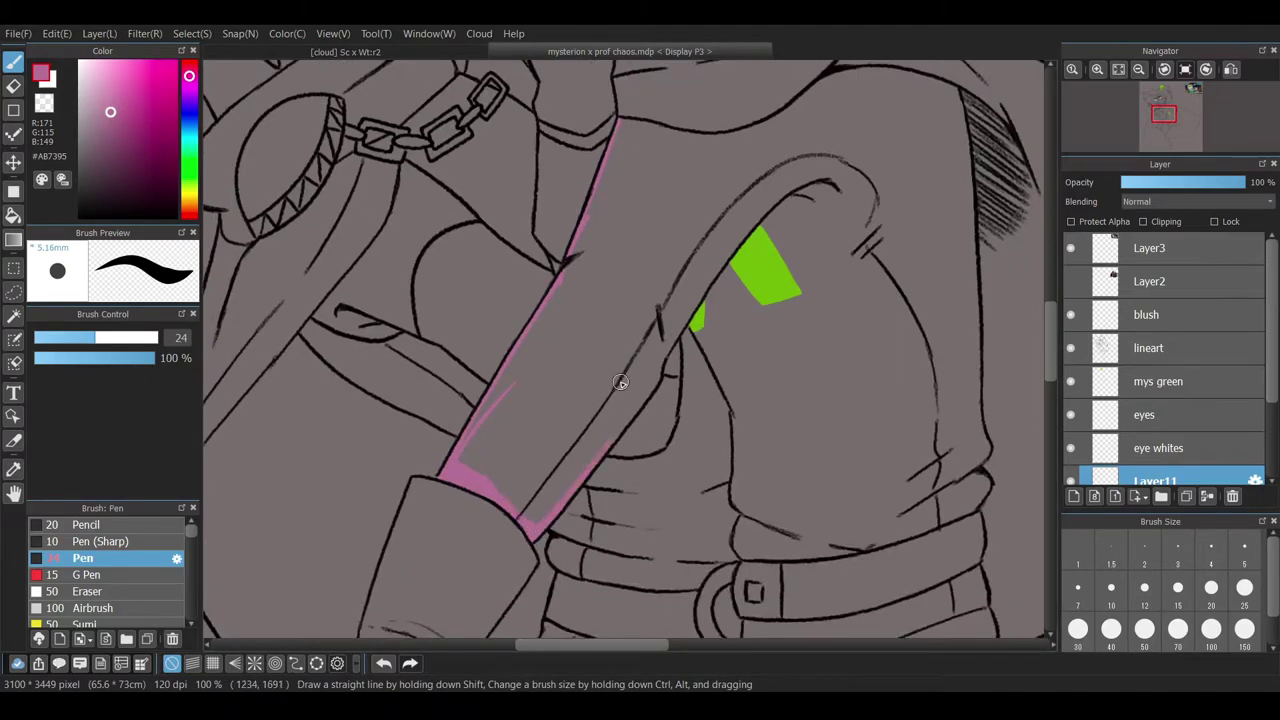
{"action": "scroll", "coordinate": [652, 380], "scroll_direction": "up", "scroll_amount": 2}
- Widen the sleeve's pink edge and extend it along the sleeve's underside and down the front edge of Mysterion's torso
{"action": "left_click_drag", "start_coordinate": [372, 385], "coordinate": [285, 545]}
{"action": "left_click_drag", "start_coordinate": [525, 155], "coordinate": [465, 250]}
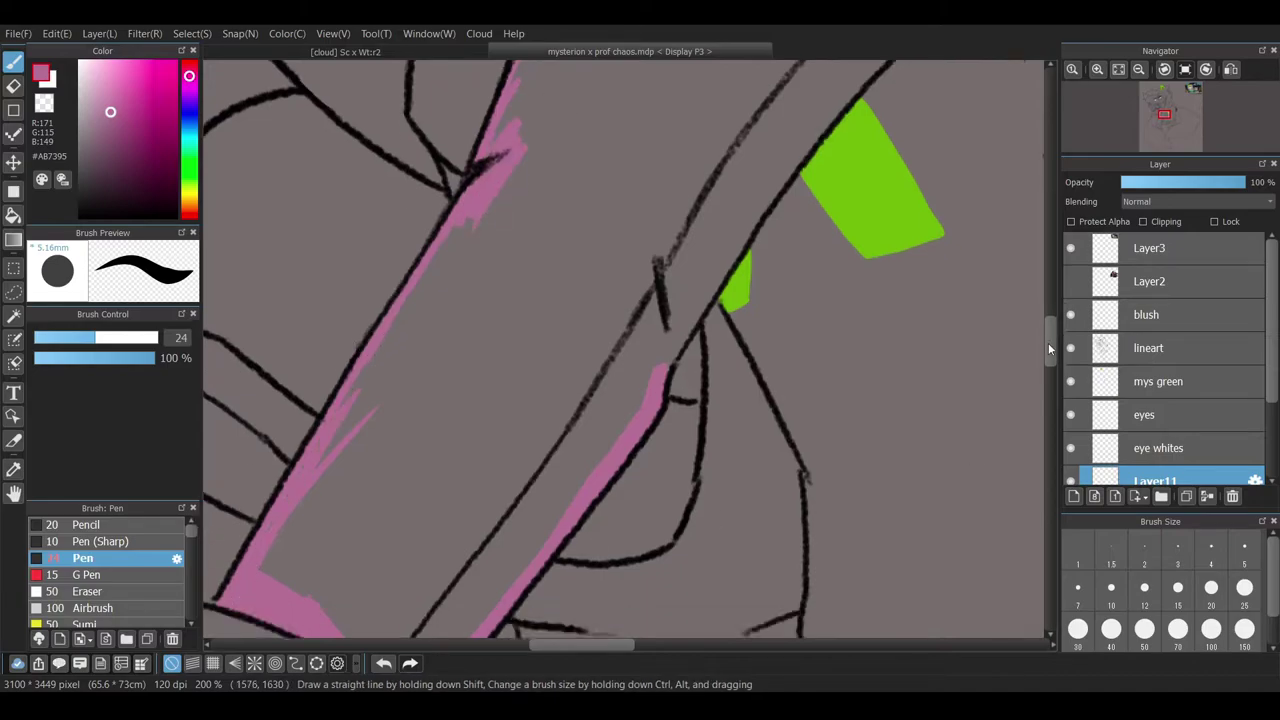
{"action": "left_click_drag", "start_coordinate": [735, 336], "coordinate": [812, 538]}
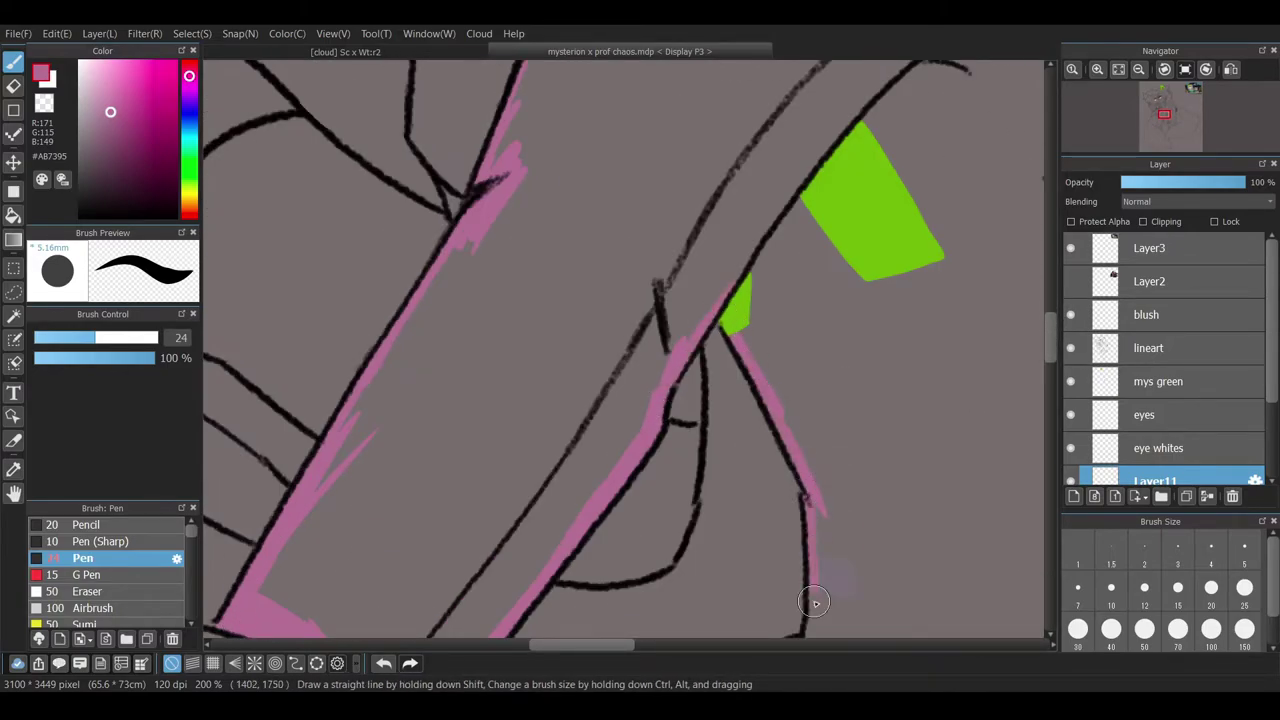
{"action": "left_click_drag", "start_coordinate": [740, 330], "coordinate": [835, 490]}
{"action": "left_click_drag", "start_coordinate": [745, 235], "coordinate": [520, 595]}
- Thicken the pink band around Mysterion's forearm, along the underside, across the glove opening, and up the outer edge
{"action": "scroll", "coordinate": [600, 450], "scroll_direction": "down", "scroll_amount": 2}
{"action": "left_click_drag", "start_coordinate": [550, 425], "coordinate": [395, 620]}
{"action": "left_click_drag", "start_coordinate": [385, 590], "coordinate": [260, 435]}
{"action": "left_click_drag", "start_coordinate": [312, 386], "coordinate": [436, 188]}
{"action": "mouse_move", "coordinate": [506, 106]}
{"action": "left_mouse_down"}
{"action": "mouse_move", "coordinate": [383, 287]}
{"action": "mouse_move", "coordinate": [330, 395]}
{"action": "left_mouse_up"}
- Paint the pink edge beneath the cape's neckline, over Mysterion's shoulder, and down the back of the torso beside the hatching
{"action": "scroll", "coordinate": [709, 309], "scroll_direction": "up", "scroll_amount": 10}
{"action": "mouse_move", "coordinate": [578, 330]}
{"action": "left_mouse_down"}
{"action": "mouse_move", "coordinate": [495, 580]}
{"action": "mouse_move", "coordinate": [673, 354]}
{"action": "left_mouse_up"}
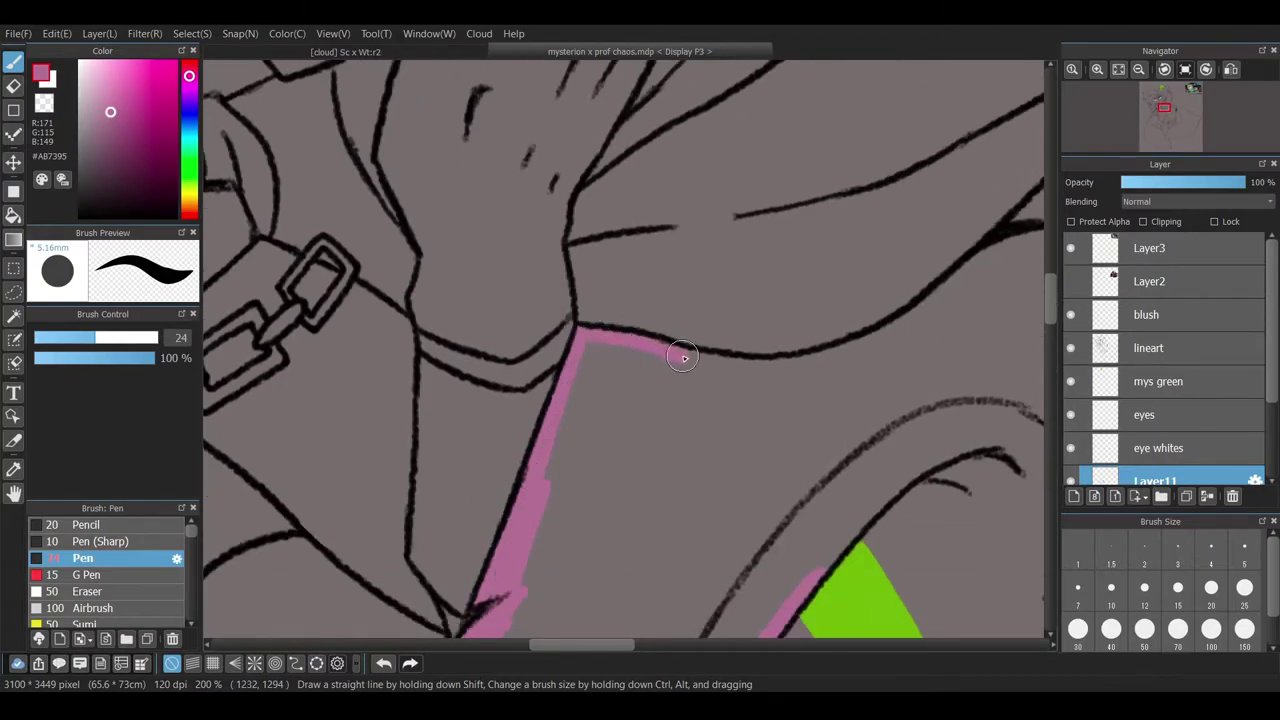
{"action": "mouse_move", "coordinate": [788, 367]}
{"action": "left_mouse_down"}
{"action": "mouse_move", "coordinate": [1009, 256]}
{"action": "mouse_move", "coordinate": [782, 369]}
{"action": "mouse_move", "coordinate": [599, 355]}
{"action": "mouse_move", "coordinate": [625, 375]}
{"action": "mouse_move", "coordinate": [581, 460]}
{"action": "mouse_move", "coordinate": [574, 511]}
{"action": "left_mouse_up"}
{"action": "scroll", "coordinate": [574, 511], "scroll_direction": "right", "scroll_amount": 5}
{"action": "mouse_move", "coordinate": [480, 248]}
{"action": "left_mouse_down"}
{"action": "mouse_move", "coordinate": [545, 243]}
{"action": "mouse_move", "coordinate": [549, 220]}
{"action": "mouse_move", "coordinate": [529, 251]}
{"action": "mouse_move", "coordinate": [704, 271]}
{"action": "mouse_move", "coordinate": [745, 436]}
{"action": "mouse_move", "coordinate": [752, 550]}
{"action": "left_mouse_up"}
{"action": "key", "text": "e"}
{"action": "key", "text": "b"}
{"action": "scroll", "coordinate": [740, 450], "scroll_direction": "down", "scroll_amount": 5}
{"action": "left_click_drag", "start_coordinate": [732, 115], "coordinate": [756, 556]}
{"action": "scroll", "coordinate": [763, 523], "scroll_direction": "up", "scroll_amount": 5}
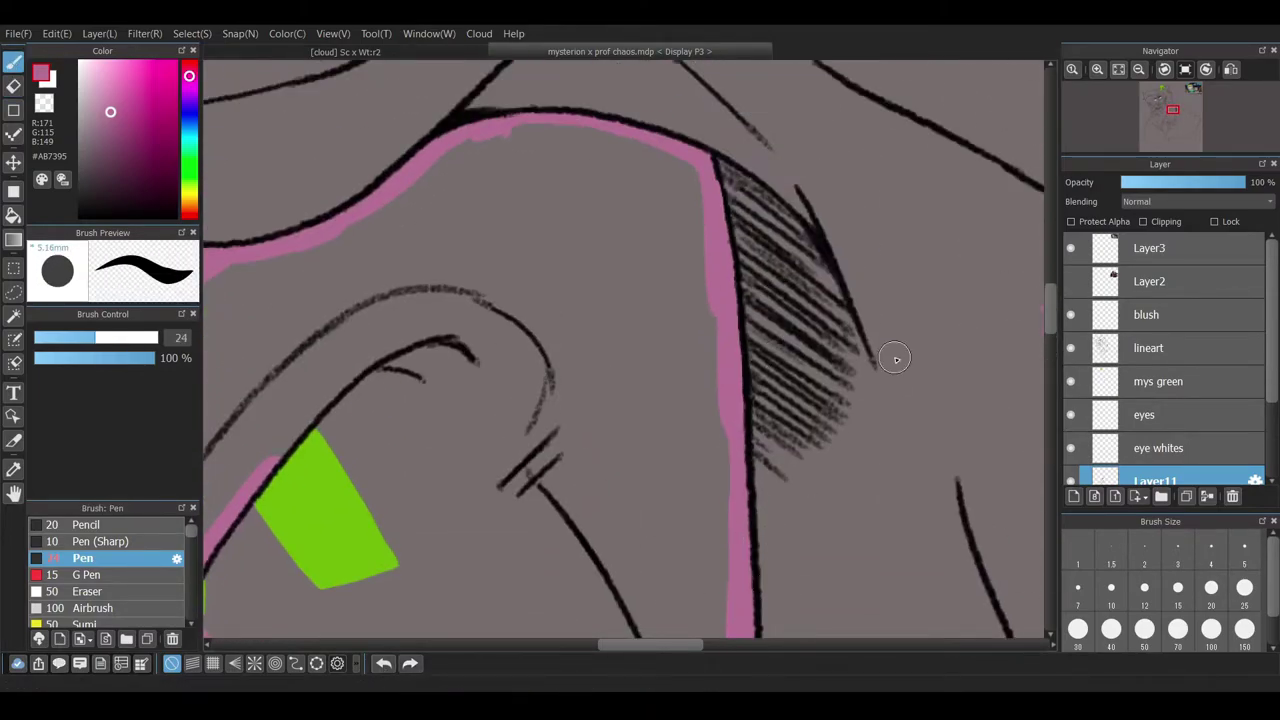
- Paint the pink edge around the waist folds and along the top of Mysterion's belt, joining the torso's front edge
{"action": "scroll", "coordinate": [763, 523], "scroll_direction": "down", "scroll_amount": 7}
{"action": "scroll", "coordinate": [1033, 350], "scroll_direction": "down", "scroll_amount": 7}
{"action": "left_click_drag", "start_coordinate": [765, 325], "coordinate": [520, 455]}
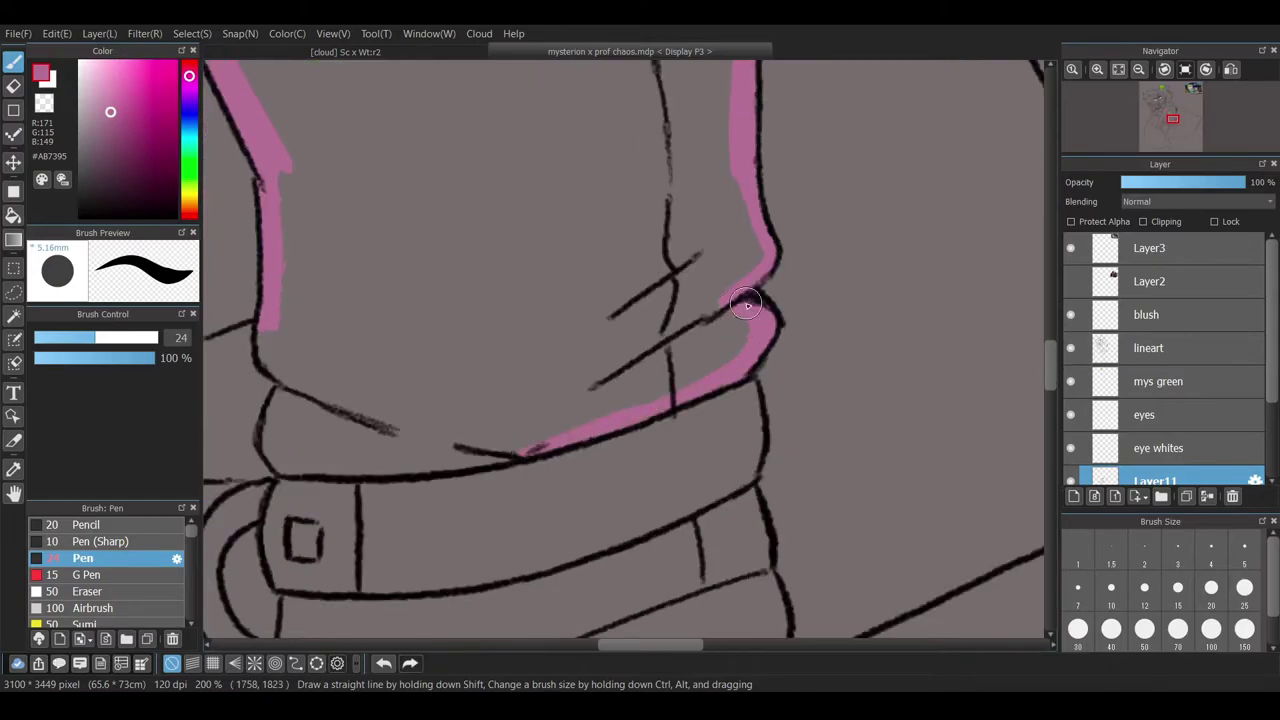
{"action": "left_click_drag", "start_coordinate": [268, 441], "coordinate": [300, 468]}
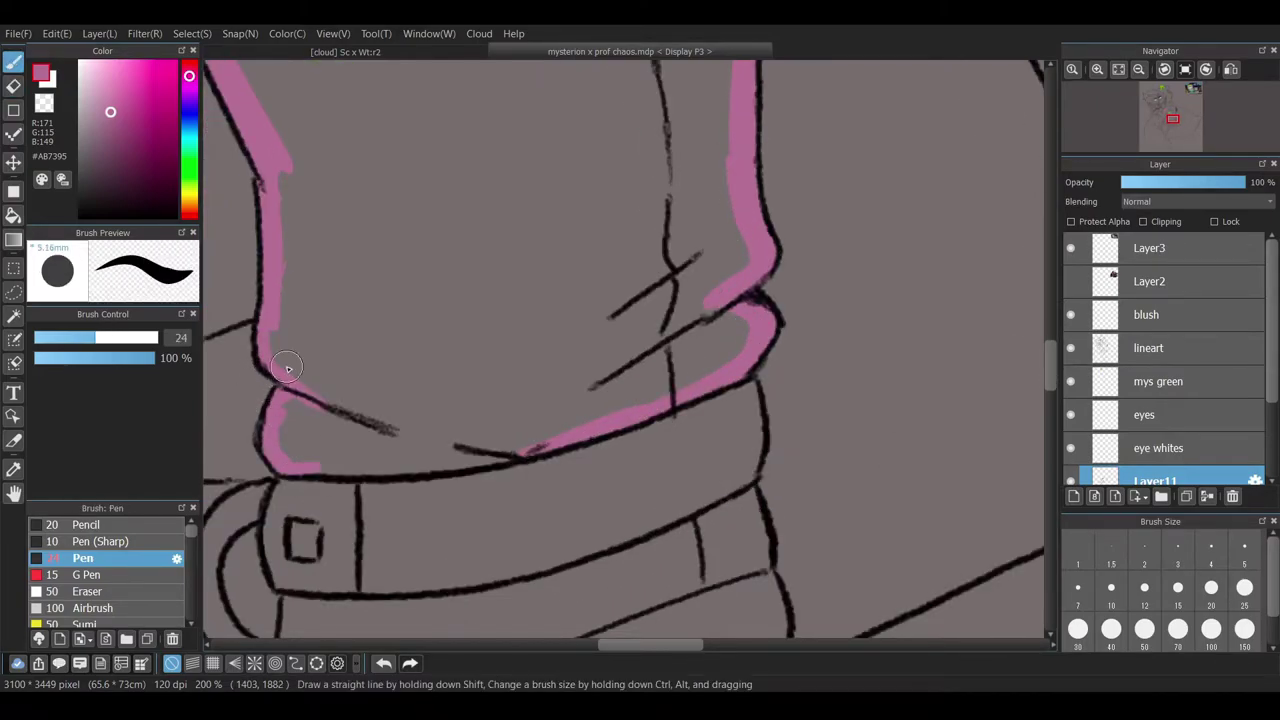
{"action": "mouse_move", "coordinate": [536, 448]}
{"action": "left_mouse_down"}
{"action": "mouse_move", "coordinate": [300, 470]}
{"action": "mouse_move", "coordinate": [270, 175]}
{"action": "left_mouse_up"}
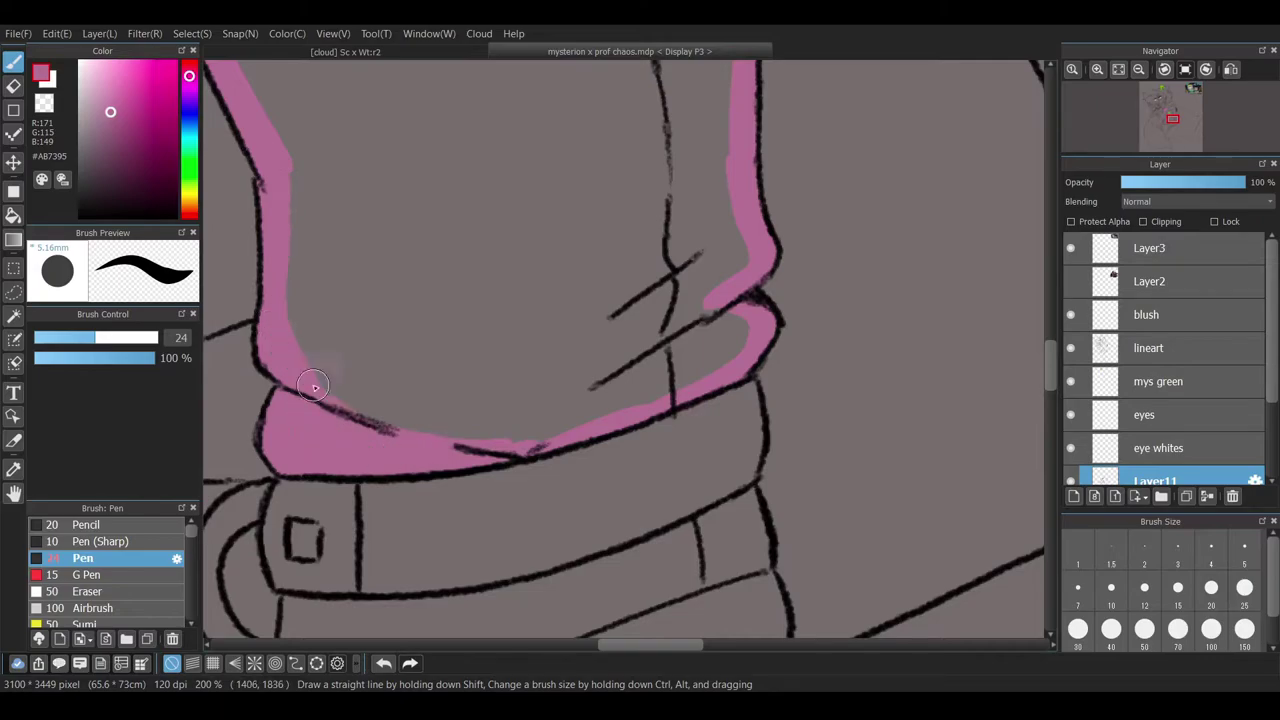
- Fill the rest of Mysterion's sleeve and torso solid pink, enlarging the Pen to size 122
{"action": "scroll", "coordinate": [383, 372], "scroll_direction": "down", "scroll_amount": 3}
{"action": "left_click_drag", "start_coordinate": [383, 372], "coordinate": [500, 521]}
{"action": "left_click_drag", "start_coordinate": [577, 487], "coordinate": [443, 488]}
{"action": "mouse_move", "coordinate": [583, 456]}
{"action": "left_mouse_down"}
{"action": "mouse_move", "coordinate": [566, 245]}
{"action": "mouse_move", "coordinate": [500, 212]}
{"action": "mouse_move", "coordinate": [540, 400]}
{"action": "mouse_move", "coordinate": [600, 400]}
{"action": "left_mouse_up"}
{"action": "mouse_move", "coordinate": [500, 260]}
{"action": "left_mouse_down"}
{"action": "mouse_move", "coordinate": [462, 473]}
{"action": "mouse_move", "coordinate": [500, 360]}
{"action": "mouse_move", "coordinate": [430, 255]}
{"action": "mouse_move", "coordinate": [295, 443]}
{"action": "left_mouse_up"}
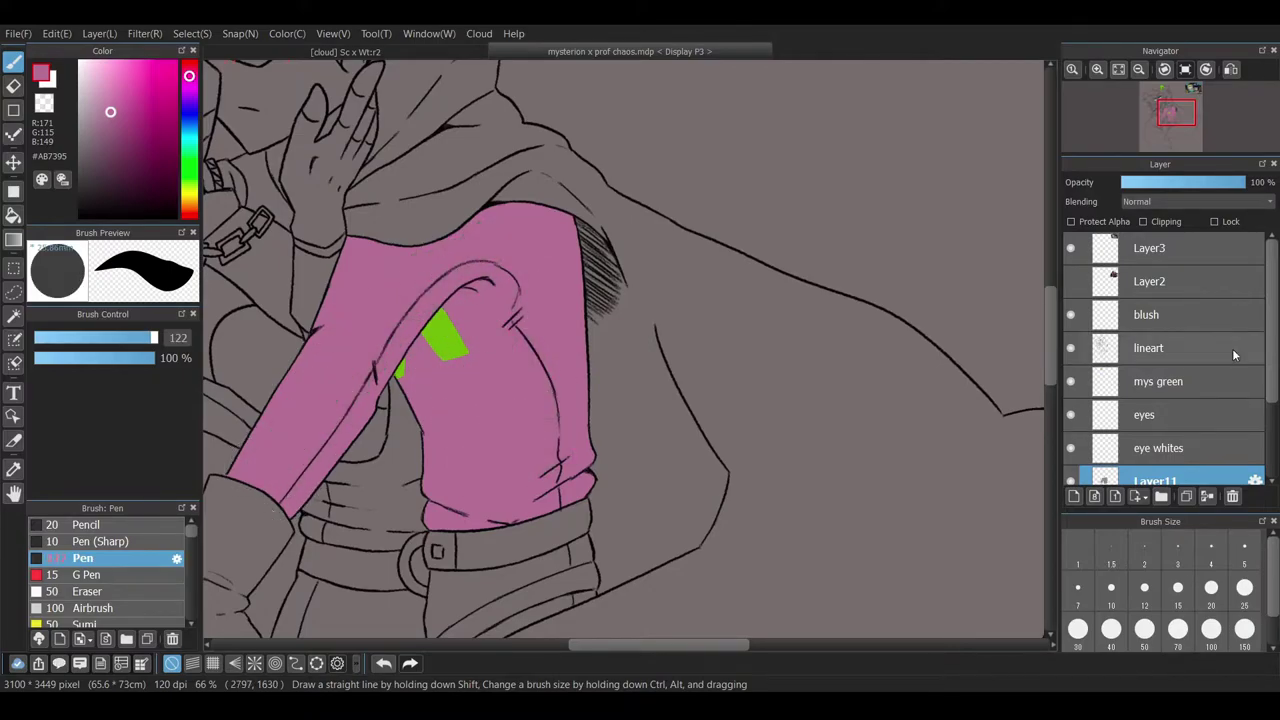
- Outline the trouser panel below Mysterion's belt in pink with the Pen at size 36
{"action": "scroll", "coordinate": [625, 350], "scroll_direction": "up", "scroll_amount": 5}
{"action": "left_click_drag", "start_coordinate": [153, 337], "coordinate": [112, 337]}
{"action": "left_click_drag", "start_coordinate": [298, 268], "coordinate": [290, 325]}
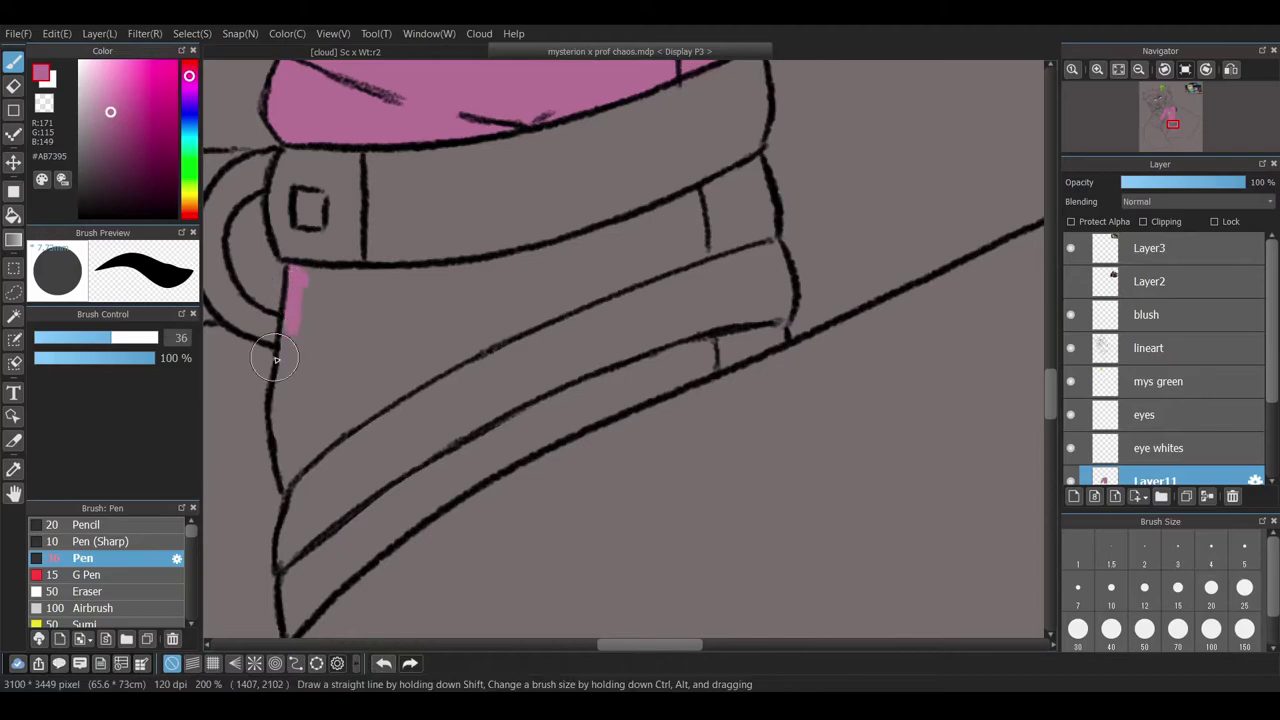
{"action": "left_click_drag", "start_coordinate": [401, 395], "coordinate": [588, 298]}
{"action": "mouse_move", "coordinate": [735, 175]}
{"action": "left_mouse_down"}
{"action": "mouse_move", "coordinate": [770, 226]}
{"action": "mouse_move", "coordinate": [543, 320]}
{"action": "left_mouse_up"}
{"action": "mouse_move", "coordinate": [300, 272]}
{"action": "left_mouse_down"}
{"action": "mouse_move", "coordinate": [394, 273]}
{"action": "mouse_move", "coordinate": [615, 240]}
{"action": "left_mouse_up"}
- Fill the trouser panel below Mysterion's belt and the narrow strip under the thigh strap solid pink with the Pen at size 36
{"action": "key", "text": "e"}
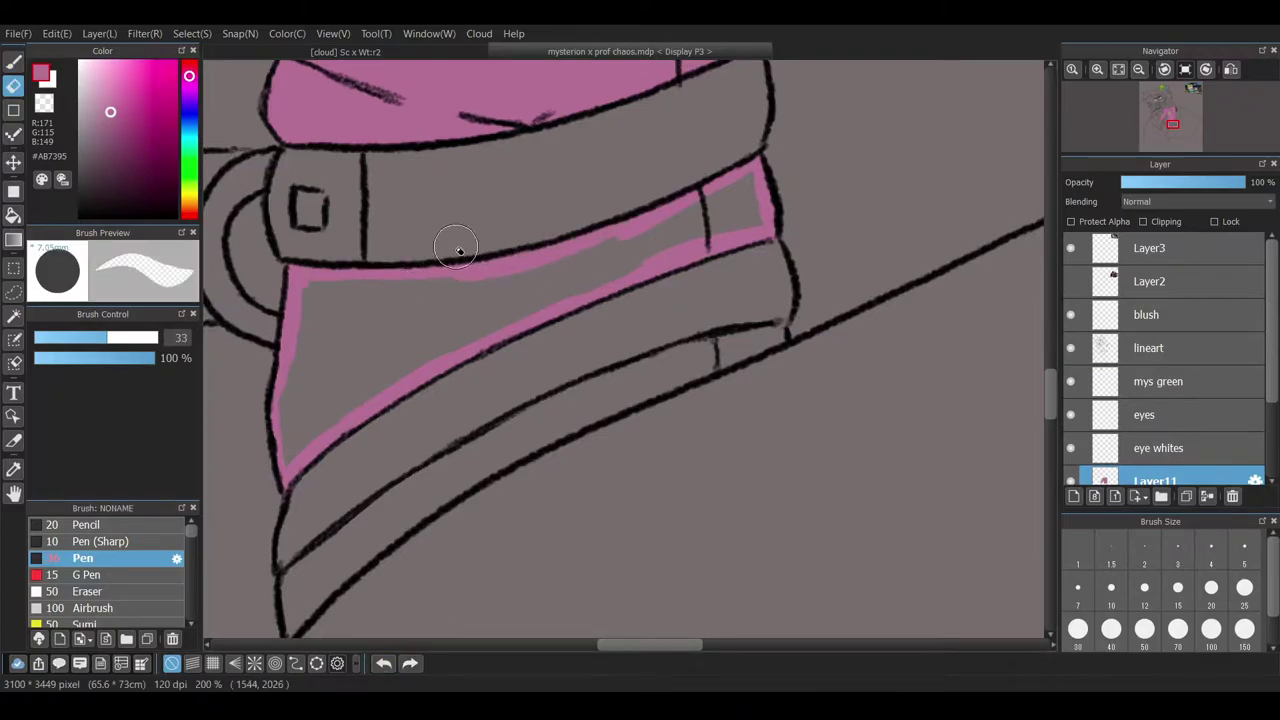
{"action": "key", "text": "b"}
{"action": "mouse_move", "coordinate": [505, 275]}
{"action": "left_mouse_down"}
{"action": "mouse_move", "coordinate": [289, 385]}
{"action": "mouse_move", "coordinate": [288, 461]}
{"action": "mouse_move", "coordinate": [549, 298]}
{"action": "mouse_move", "coordinate": [321, 332]}
{"action": "mouse_move", "coordinate": [328, 356]}
{"action": "mouse_move", "coordinate": [749, 176]}
{"action": "mouse_move", "coordinate": [732, 220]}
{"action": "left_mouse_up"}
{"action": "mouse_move", "coordinate": [337, 540]}
{"action": "left_mouse_down"}
{"action": "mouse_move", "coordinate": [582, 393]}
{"action": "mouse_move", "coordinate": [547, 407]}
{"action": "mouse_move", "coordinate": [780, 335]}
{"action": "mouse_move", "coordinate": [727, 348]}
{"action": "mouse_move", "coordinate": [357, 571]}
{"action": "left_mouse_up"}
{"action": "scroll", "coordinate": [745, 352], "scroll_direction": "down", "scroll_amount": 2}
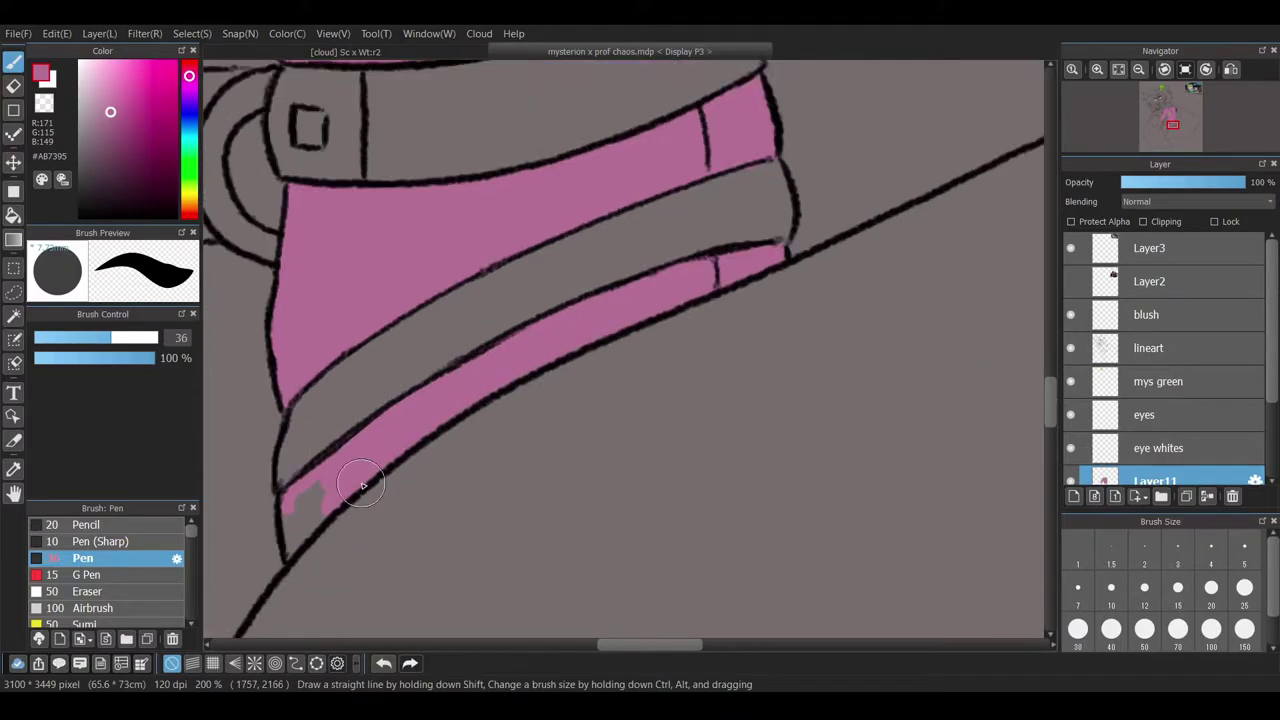
{"action": "left_click", "coordinate": [310, 524]}
{"action": "key", "text": "e"}
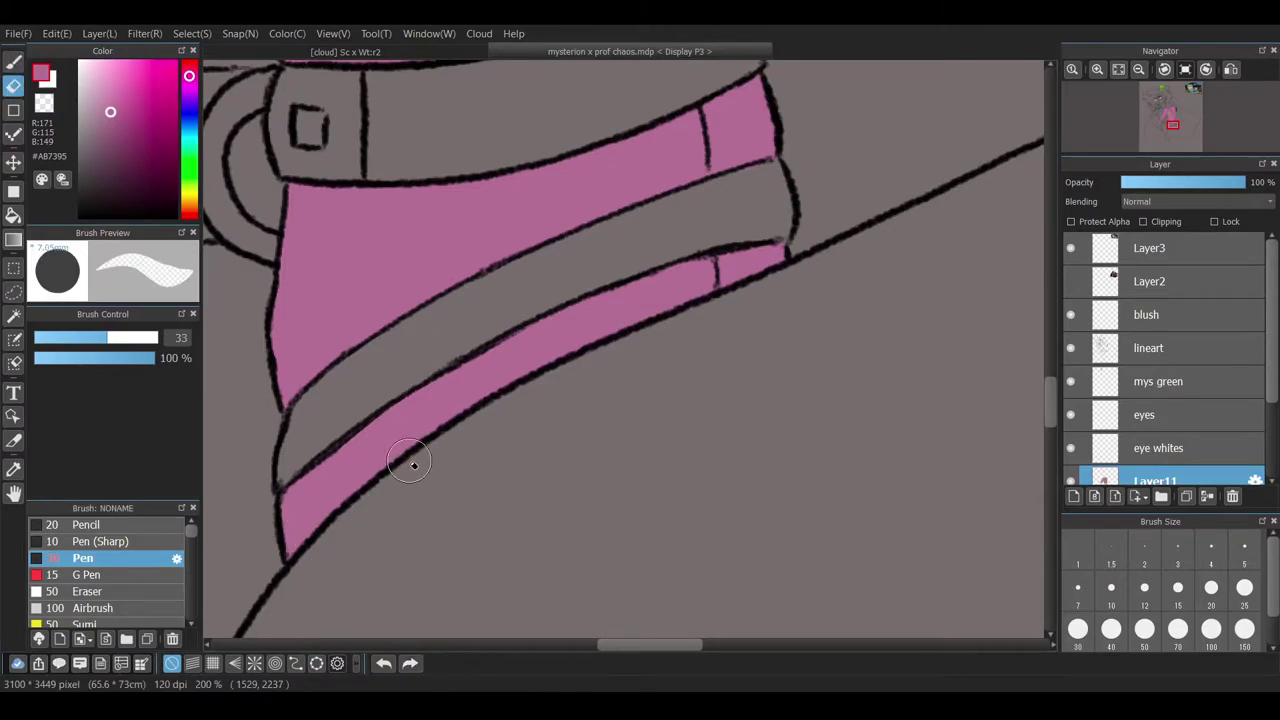
{"action": "scroll", "coordinate": [808, 214], "scroll_direction": "down", "scroll_amount": 3}
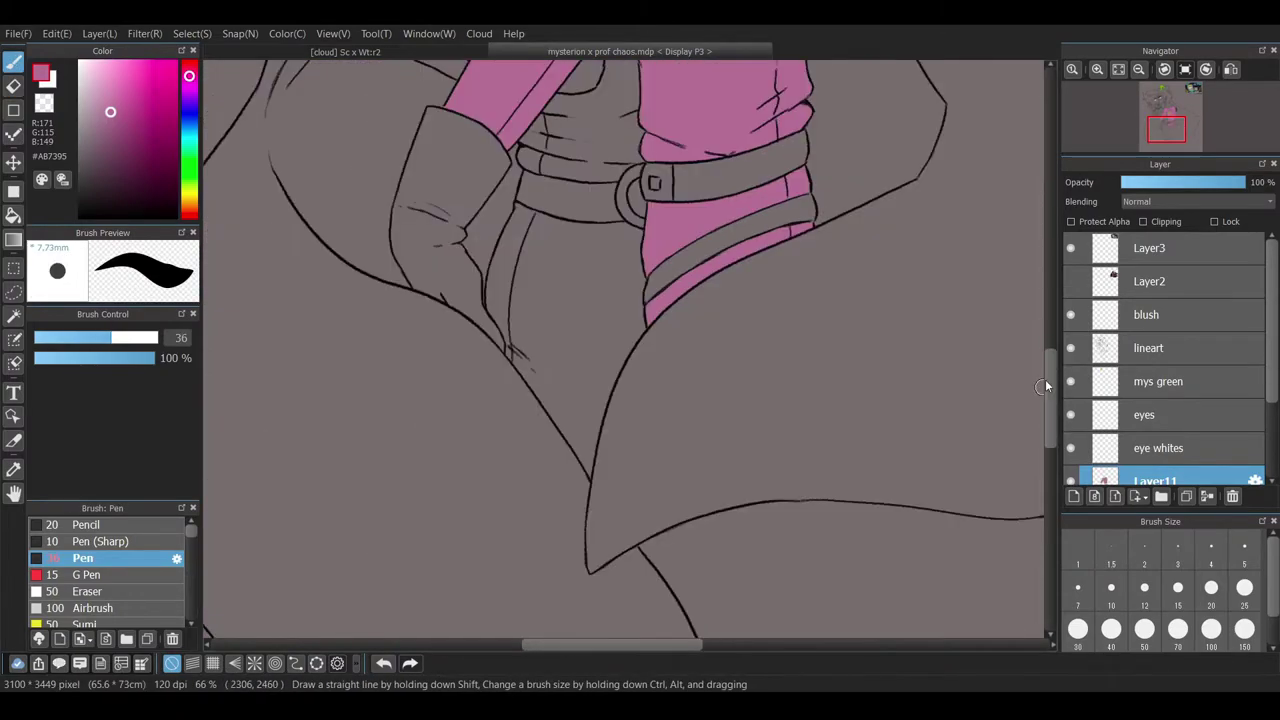
- Clean up the pink edges above and below Mysterion's belt, alternating between the Pen and the eraser
{"action": "scroll", "coordinate": [794, 434], "scroll_direction": "up", "scroll_amount": 4}
{"action": "key", "text": "e"}
{"action": "key", "text": "e"}
{"action": "key", "text": "e"}
{"action": "scroll", "coordinate": [814, 234], "scroll_direction": "left", "scroll_amount": 2}
{"action": "key", "text": "e"}
{"action": "key", "text": "e"}
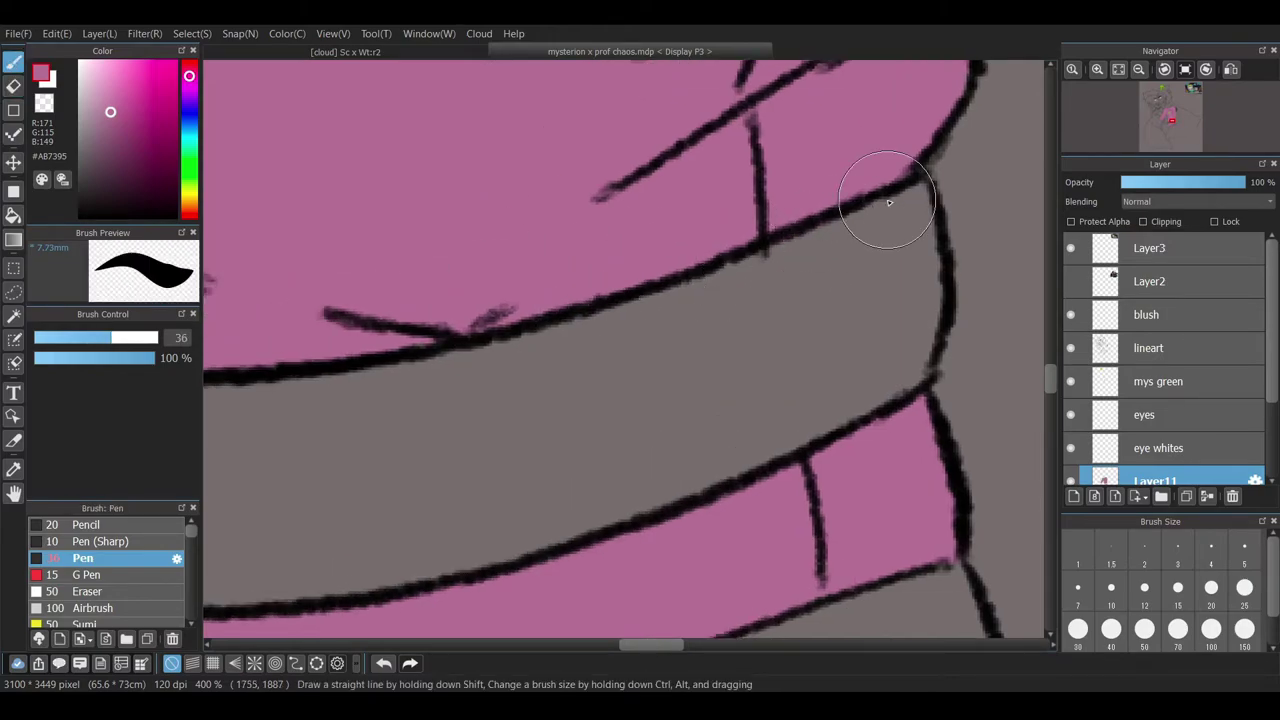
{"action": "scroll", "coordinate": [630, 393], "scroll_direction": "left", "scroll_amount": 5}
{"action": "scroll", "coordinate": [381, 612], "scroll_direction": "down", "scroll_amount": 8}
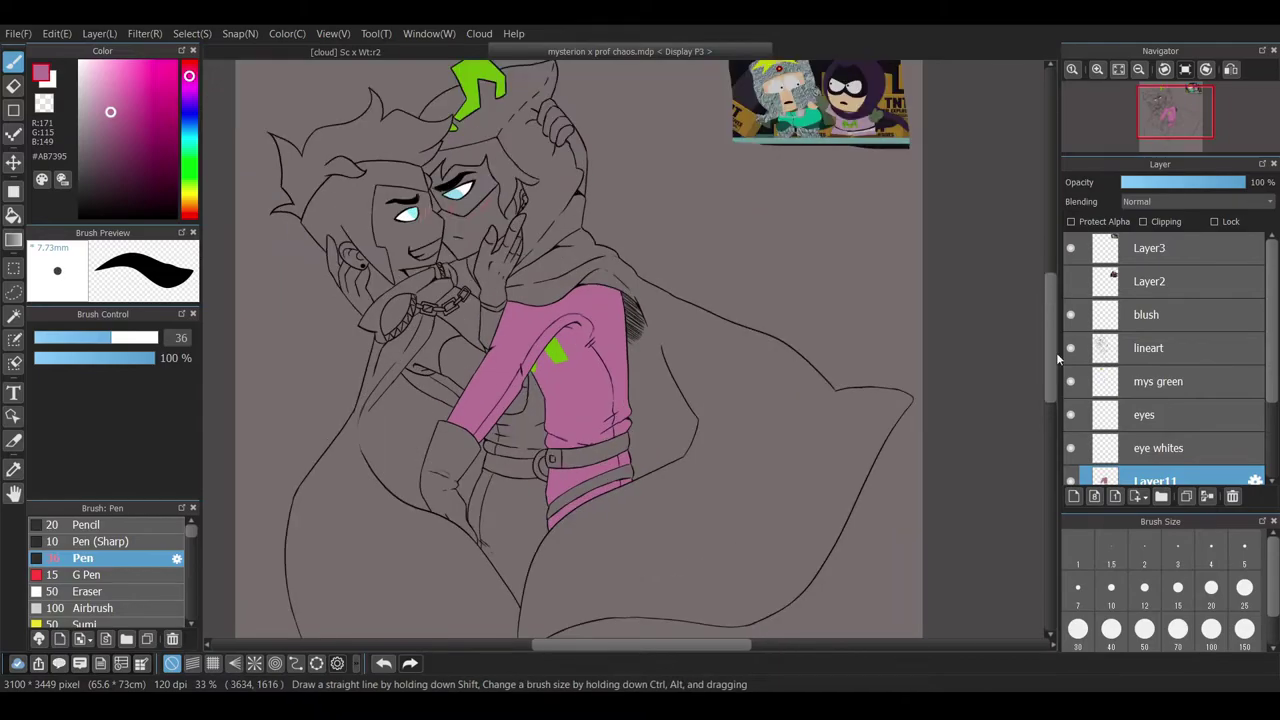
- Rename the pink layer as mys shirt and choose dark purple #372735 for the belts
{"action": "scroll", "coordinate": [1254, 474], "scroll_direction": "down", "scroll_amount": 1}
{"action": "left_click", "coordinate": [1200, 471]}
{"action": "scroll", "coordinate": [1160, 400], "scroll_direction": "up", "scroll_amount": 1}
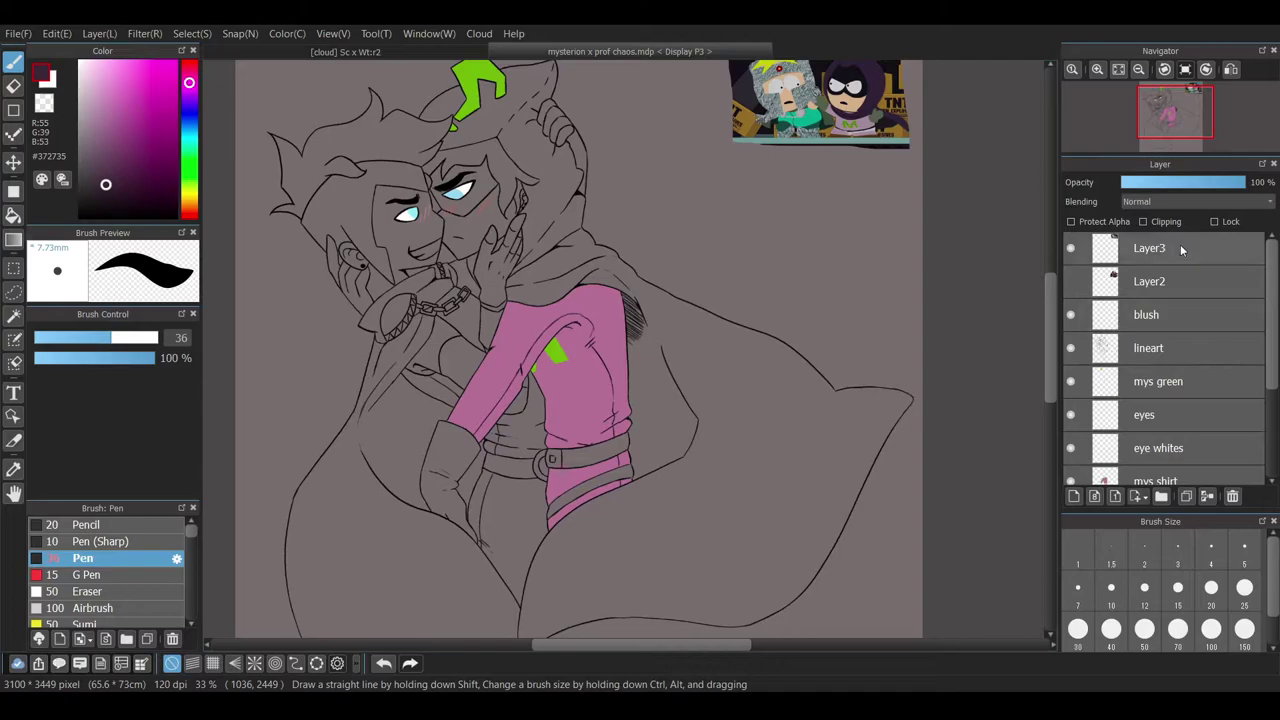
- Paint the buckle's inner square, Mysterion's belt and the thigh strap solid dark purple, starting with the Pen at size 23
{"action": "scroll", "coordinate": [551, 459], "scroll_direction": "up", "scroll_amount": 7}
{"action": "left_click_drag", "start_coordinate": [386, 392], "coordinate": [391, 416]}
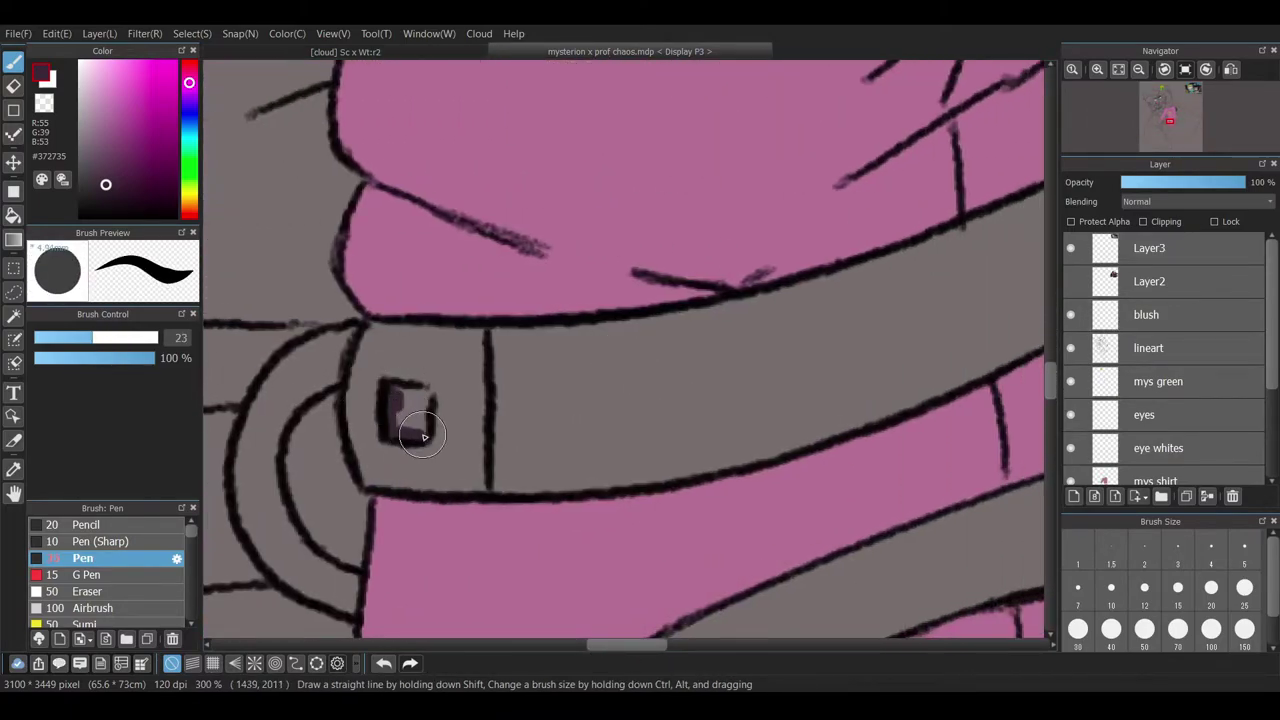
{"action": "mouse_move", "coordinate": [495, 478]}
{"action": "left_mouse_down"}
{"action": "mouse_move", "coordinate": [500, 423]}
{"action": "mouse_move", "coordinate": [509, 486]}
{"action": "mouse_move", "coordinate": [583, 457]}
{"action": "mouse_move", "coordinate": [540, 386]}
{"action": "mouse_move", "coordinate": [720, 440]}
{"action": "mouse_move", "coordinate": [380, 420]}
{"action": "left_mouse_up"}
{"action": "mouse_move", "coordinate": [700, 180]}
{"action": "left_mouse_down"}
{"action": "mouse_move", "coordinate": [673, 342]}
{"action": "mouse_move", "coordinate": [686, 240]}
{"action": "mouse_move", "coordinate": [639, 349]}
{"action": "mouse_move", "coordinate": [375, 308]}
{"action": "mouse_move", "coordinate": [485, 283]}
{"action": "mouse_move", "coordinate": [643, 276]}
{"action": "mouse_move", "coordinate": [650, 333]}
{"action": "left_mouse_up"}
{"action": "mouse_move", "coordinate": [712, 469]}
{"action": "left_mouse_down"}
{"action": "mouse_move", "coordinate": [712, 597]}
{"action": "mouse_move", "coordinate": [727, 563]}
{"action": "mouse_move", "coordinate": [705, 605]}
{"action": "left_mouse_up"}
{"action": "scroll", "coordinate": [465, 504], "scroll_direction": "down", "scroll_amount": 4}
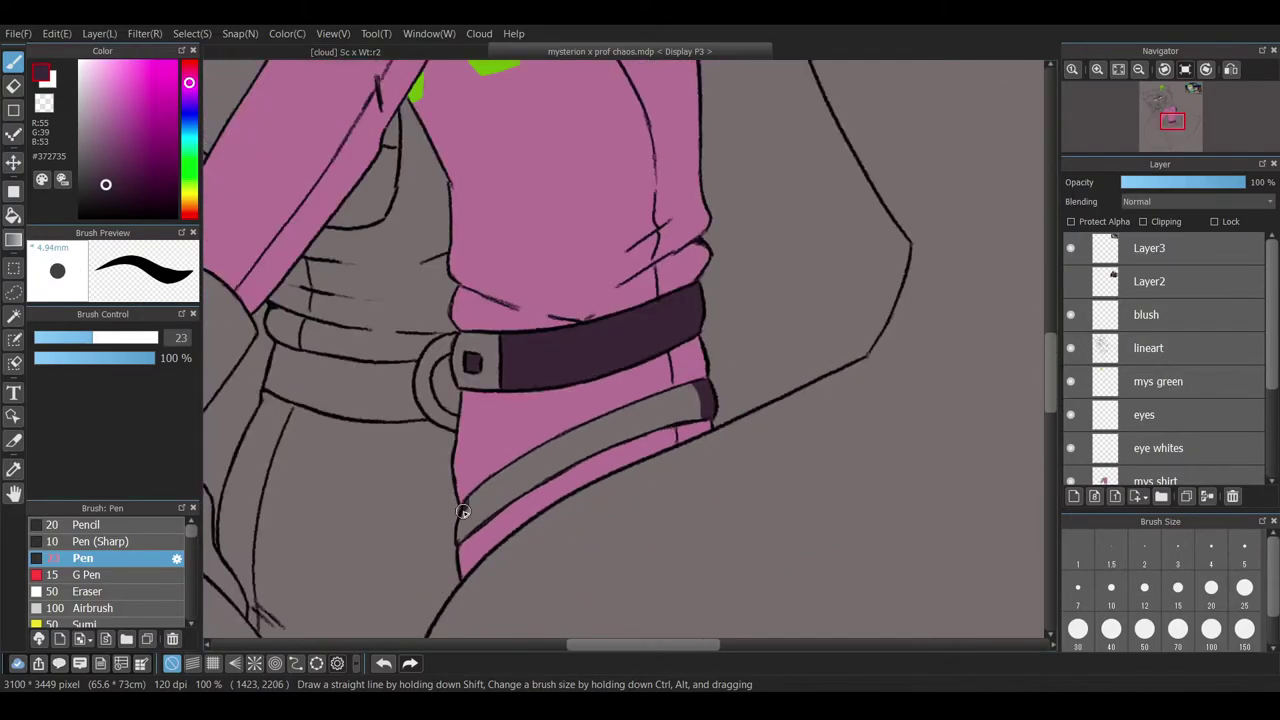
{"action": "mouse_move", "coordinate": [531, 483]}
{"action": "left_mouse_down"}
{"action": "mouse_move", "coordinate": [632, 438]}
{"action": "mouse_move", "coordinate": [693, 388]}
{"action": "mouse_move", "coordinate": [478, 524]}
{"action": "mouse_move", "coordinate": [670, 425]}
{"action": "left_mouse_up"}
{"action": "scroll", "coordinate": [210, 465], "scroll_direction": "up", "scroll_amount": 3}
{"action": "scroll", "coordinate": [753, 611], "scroll_direction": "down", "scroll_amount": 2}
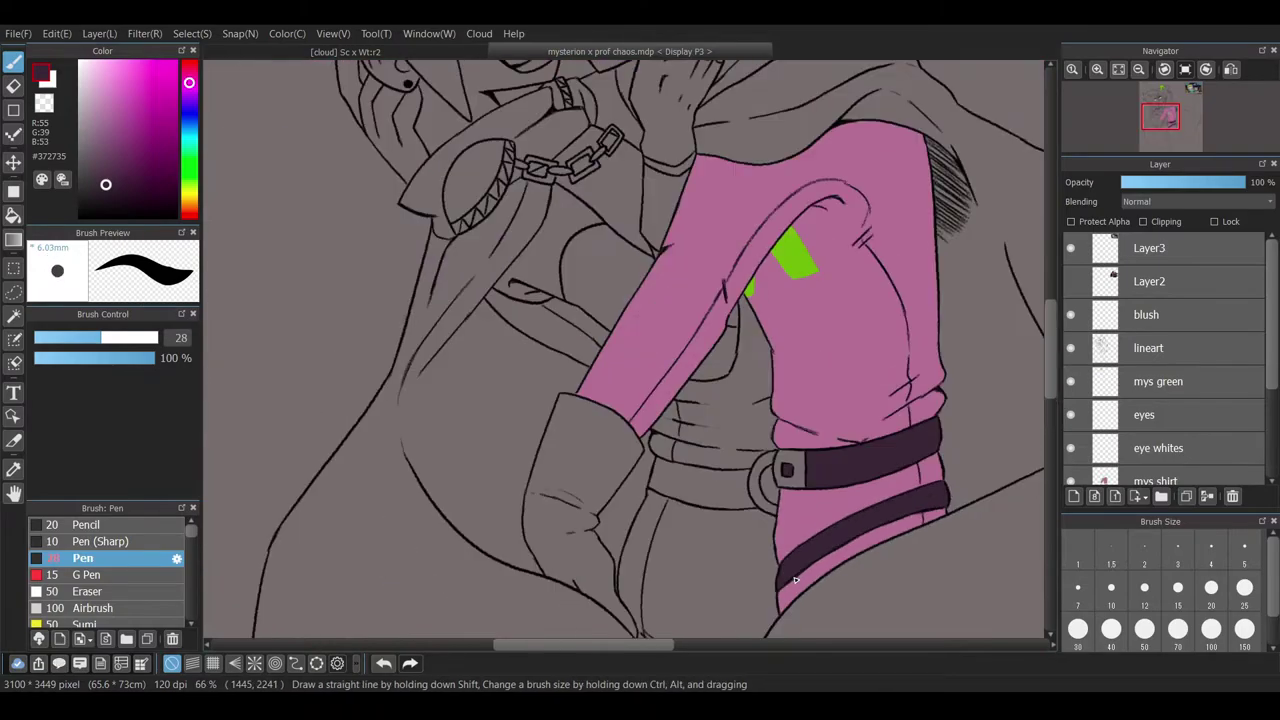
- Outline Mysterion's lowered glove in dark green #525E48 on the mys gloves layer with the Pen at size 28
{"action": "scroll", "coordinate": [1223, 441], "scroll_direction": "down", "scroll_amount": 3}
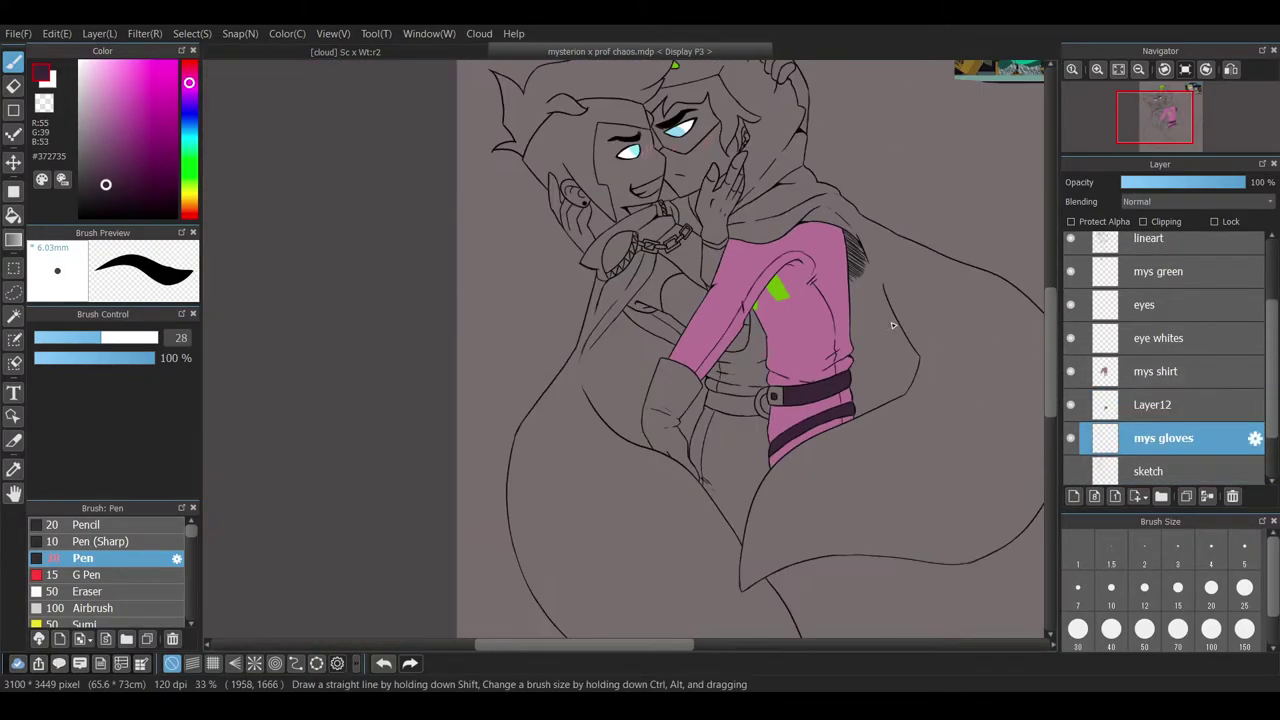
{"action": "scroll", "coordinate": [620, 350], "scroll_direction": "down", "scroll_amount": 2}
{"action": "scroll", "coordinate": [420, 551], "scroll_direction": "up", "scroll_amount": 5}
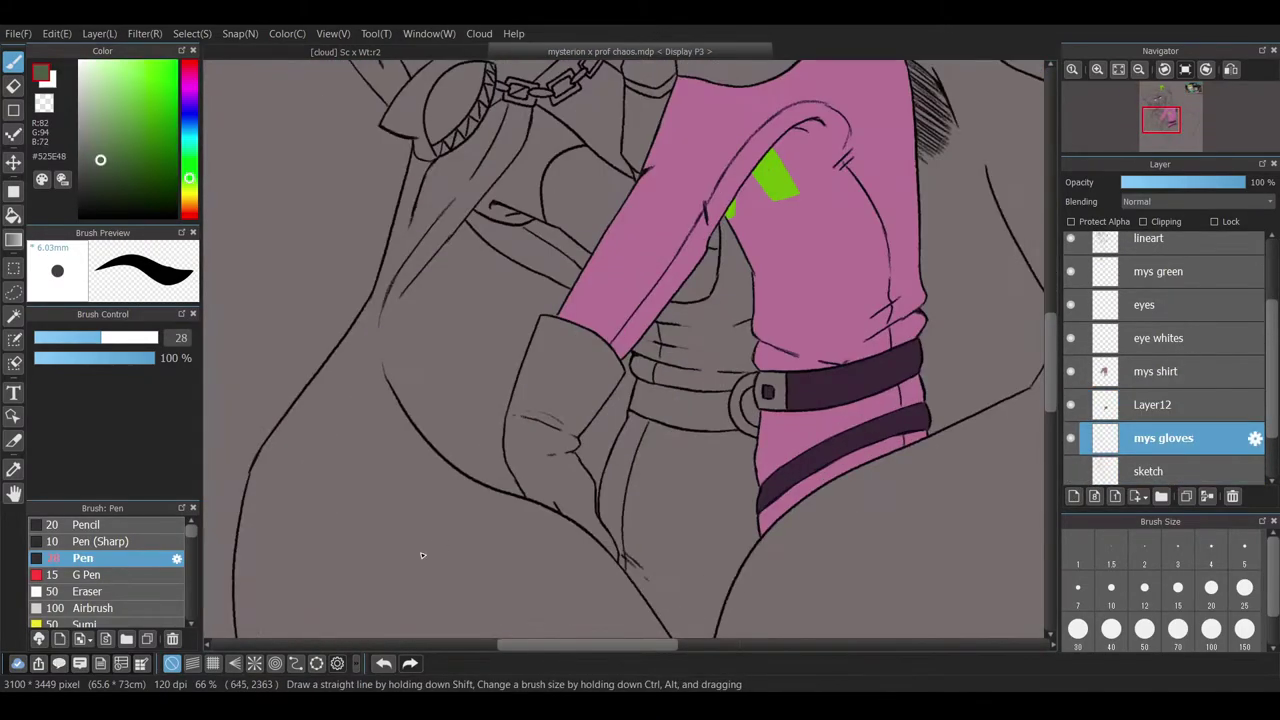
{"action": "left_click_drag", "start_coordinate": [704, 556], "coordinate": [636, 406]}
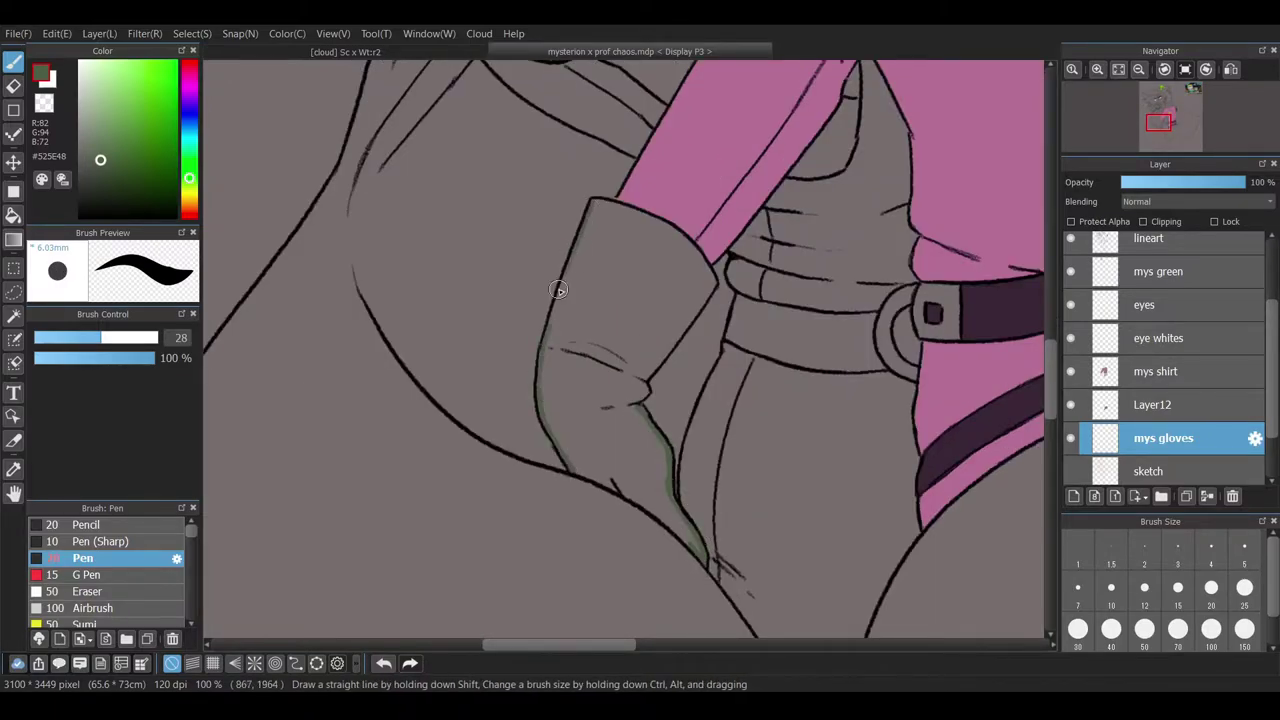
{"action": "mouse_move", "coordinate": [663, 228]}
{"action": "left_mouse_down"}
{"action": "mouse_move", "coordinate": [715, 283]}
{"action": "mouse_move", "coordinate": [674, 232]}
{"action": "mouse_move", "coordinate": [707, 293]}
{"action": "mouse_move", "coordinate": [651, 389]}
{"action": "left_mouse_up"}
{"action": "mouse_move", "coordinate": [565, 470]}
{"action": "left_mouse_down"}
{"action": "mouse_move", "coordinate": [635, 497]}
{"action": "mouse_move", "coordinate": [691, 543]}
{"action": "left_mouse_up"}
- Refine the green outline around the glove's fingers, thumb fold and cuff with the Pen and eraser
{"action": "scroll", "coordinate": [640, 530], "scroll_direction": "up", "scroll_amount": 4}
{"action": "key", "text": "e"}
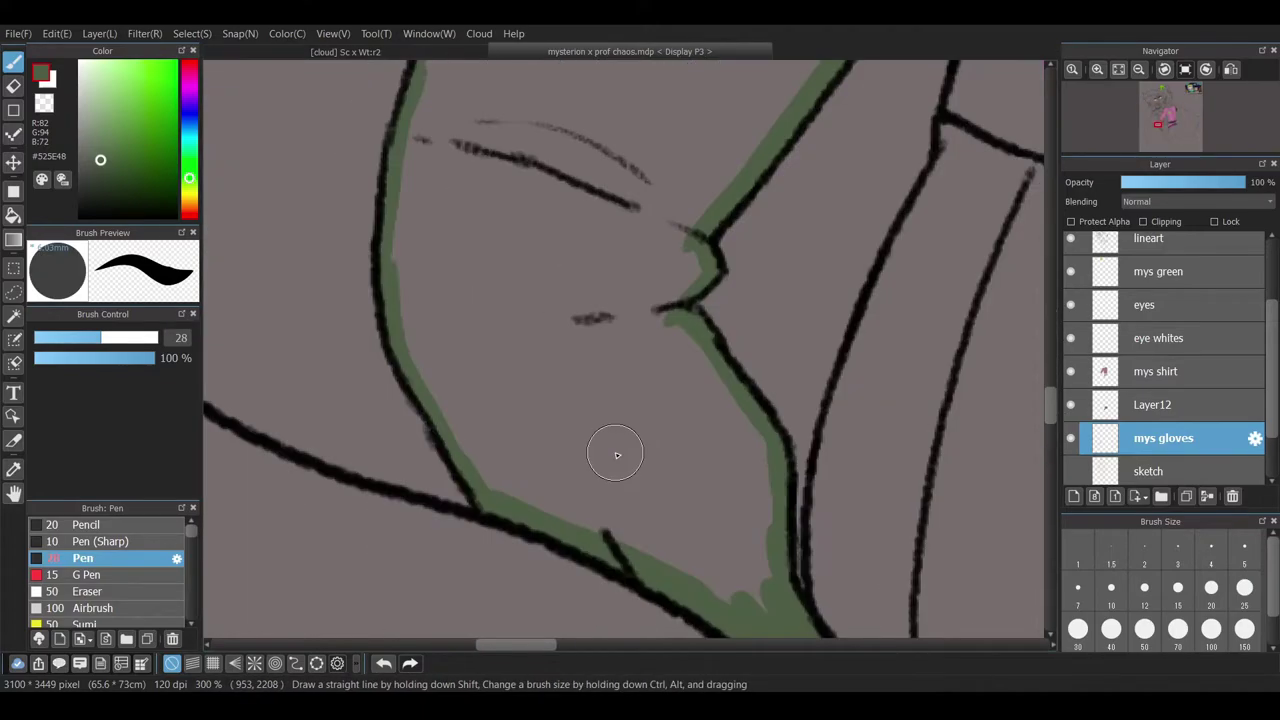
{"action": "scroll", "coordinate": [553, 515], "scroll_direction": "down", "scroll_amount": 2}
{"action": "key", "text": "b"}
{"action": "scroll", "coordinate": [1030, 415], "scroll_direction": "up", "scroll_amount": 2}
{"action": "key", "text": "b"}
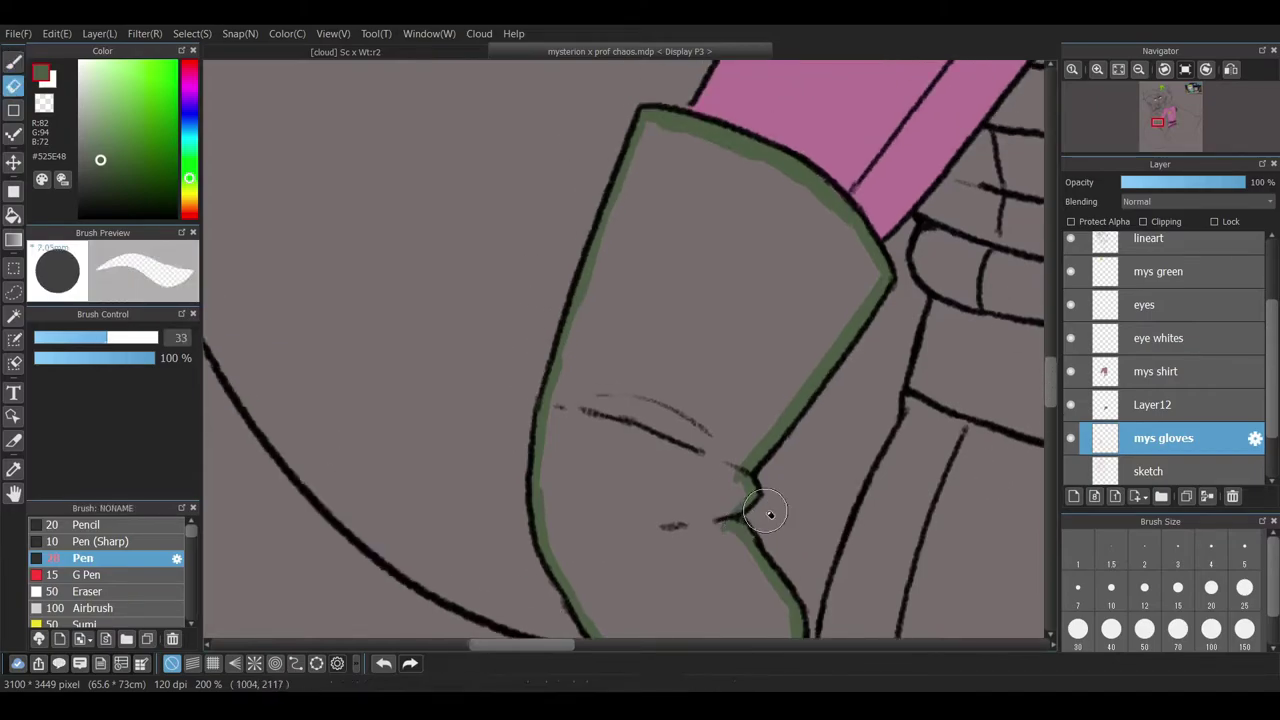
{"action": "left_click", "coordinate": [853, 227], "text": "ctrl"}
{"action": "left_click", "coordinate": [880, 268], "text": "ctrl"}
- Fill the inside of Mysterion's lowered glove solid dark green and compare it with the reference image
{"action": "mouse_move", "coordinate": [748, 480]}
{"action": "left_mouse_down"}
{"action": "mouse_move", "coordinate": [846, 229]}
{"action": "mouse_move", "coordinate": [592, 300]}
{"action": "mouse_move", "coordinate": [571, 466]}
{"action": "mouse_move", "coordinate": [808, 223]}
{"action": "mouse_move", "coordinate": [620, 236]}
{"action": "left_mouse_up"}
{"action": "scroll", "coordinate": [768, 415], "scroll_direction": "down", "scroll_amount": 4}
{"action": "mouse_move", "coordinate": [769, 414]}
{"action": "left_mouse_down"}
{"action": "mouse_move", "coordinate": [708, 343]}
{"action": "mouse_move", "coordinate": [571, 371]}
{"action": "left_mouse_up"}
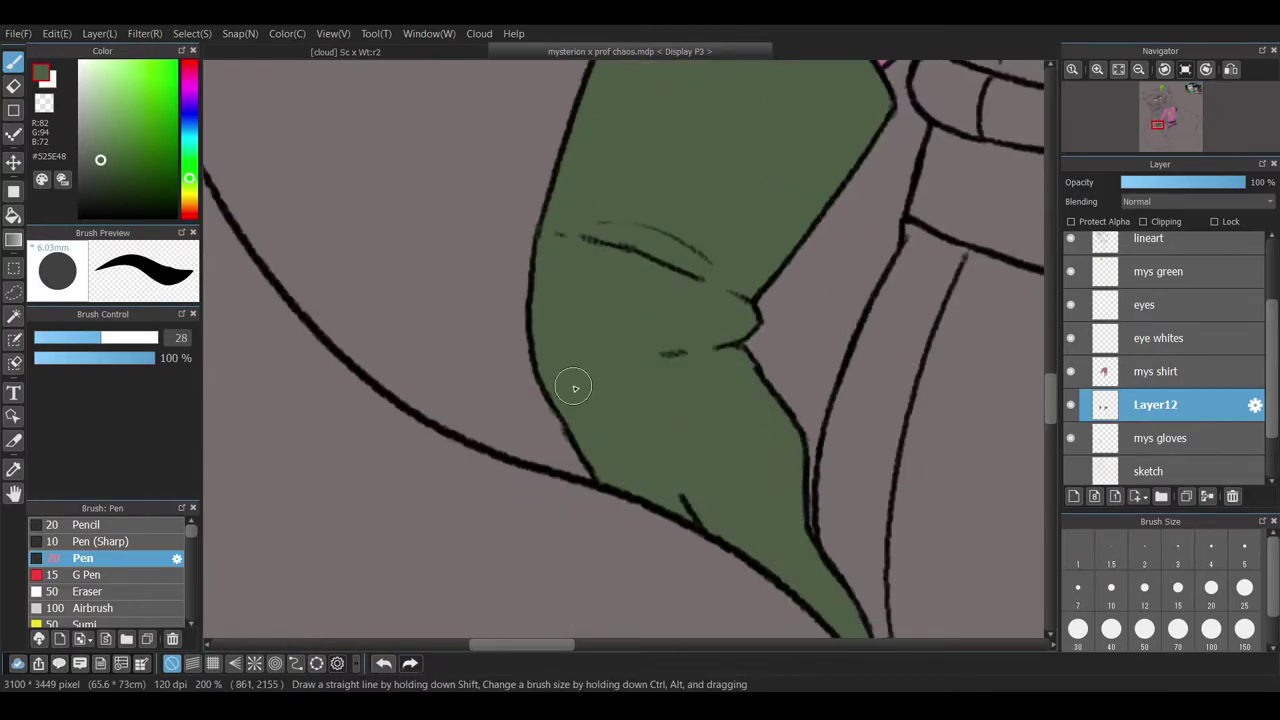
{"action": "key", "text": "ctrl+minus"}
{"action": "key", "text": "ctrl+minus"}
{"action": "scroll", "coordinate": [690, 400], "scroll_direction": "up", "scroll_amount": 5}
{"action": "scroll", "coordinate": [690, 400], "scroll_direction": "right", "scroll_amount": 6}
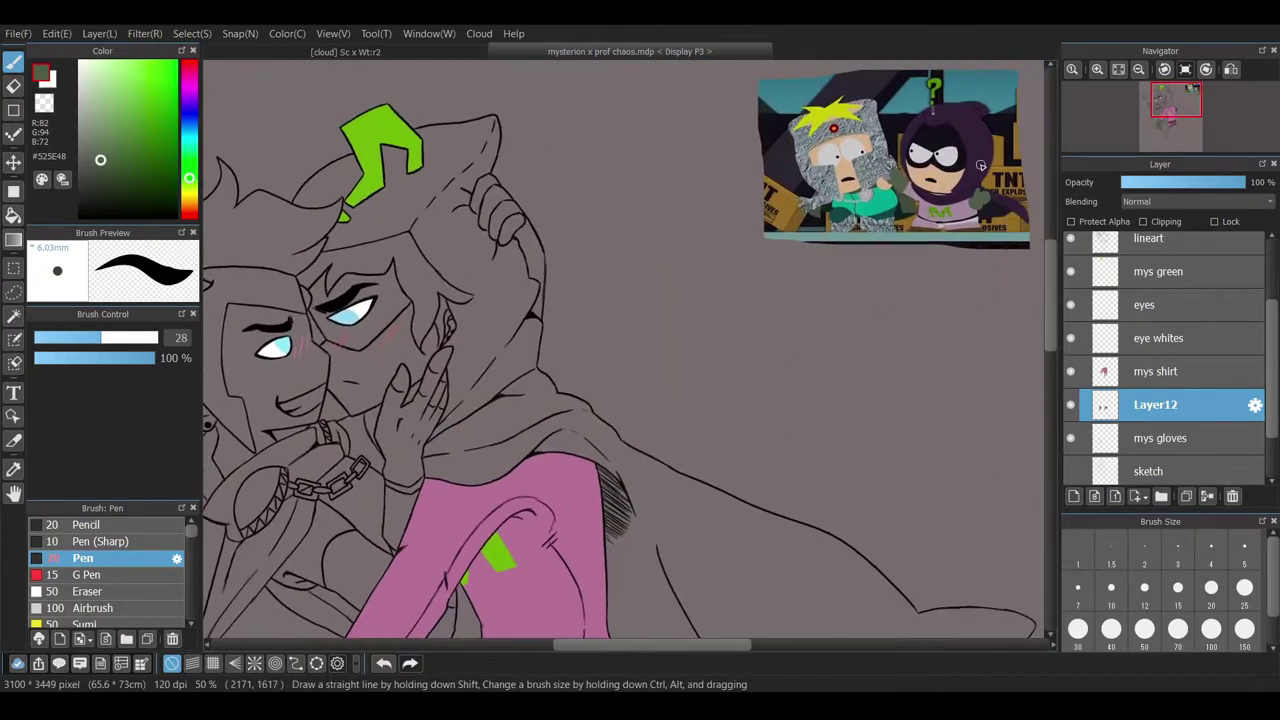
- Try recolouring the glove olive #6C6852 on a clipping layer above mys gloves with the Pen at size 277
{"action": "left_click", "coordinate": [1158, 437]}
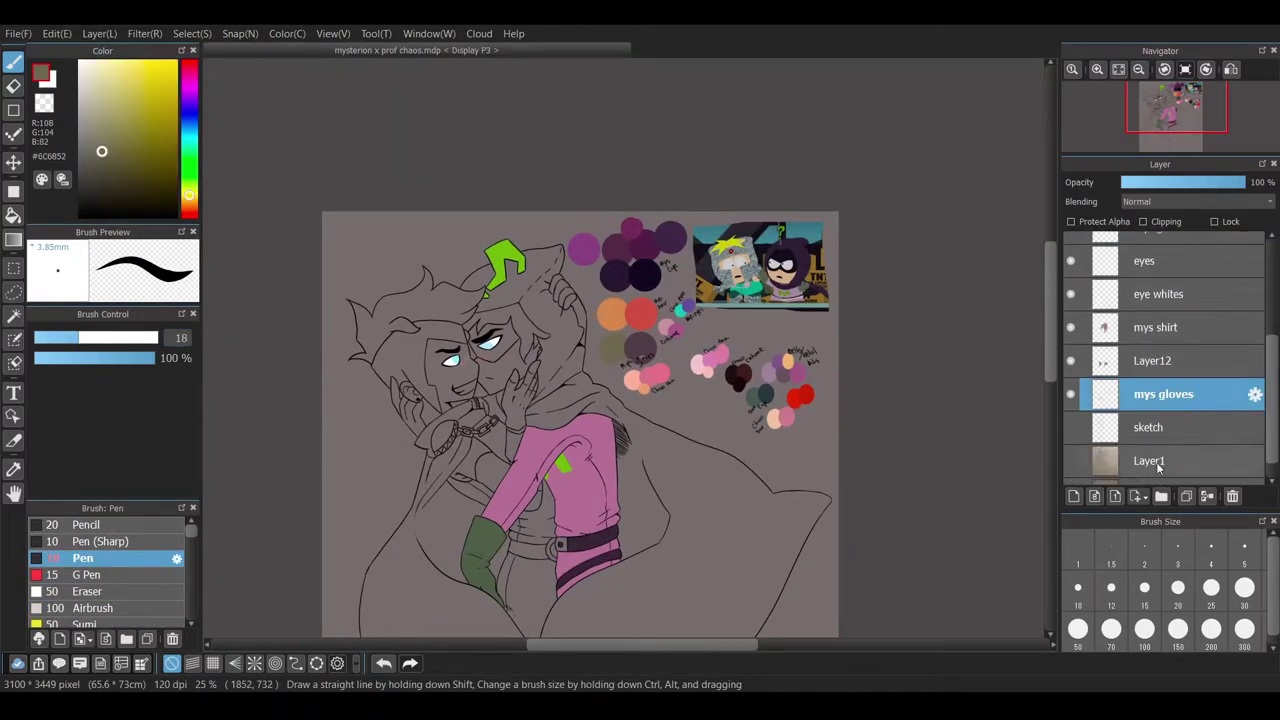
{"action": "left_click", "coordinate": [1073, 496]}
{"action": "left_click", "coordinate": [1143, 221]}
{"action": "left_click_drag", "start_coordinate": [60, 338], "coordinate": [162, 340]}
{"action": "scroll", "coordinate": [480, 540], "scroll_direction": "up", "scroll_amount": 5}
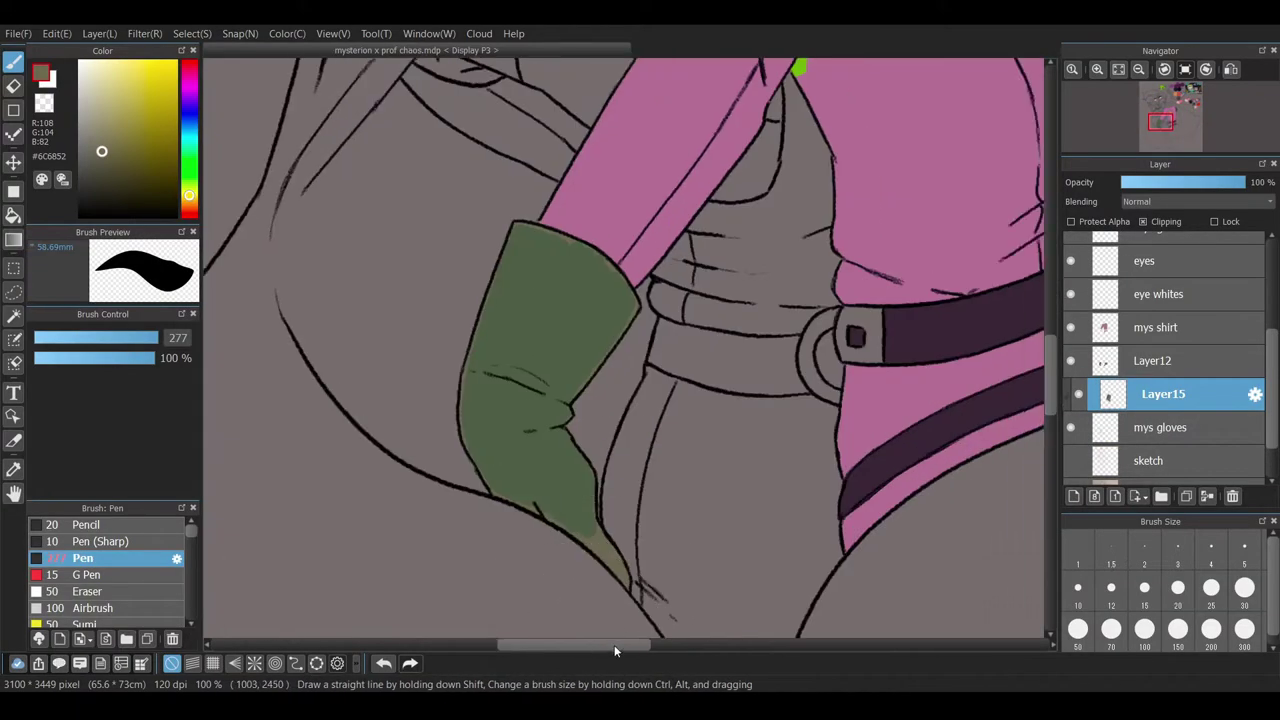
{"action": "left_click", "coordinate": [1068, 366]}
{"action": "left_click", "coordinate": [1179, 396]}
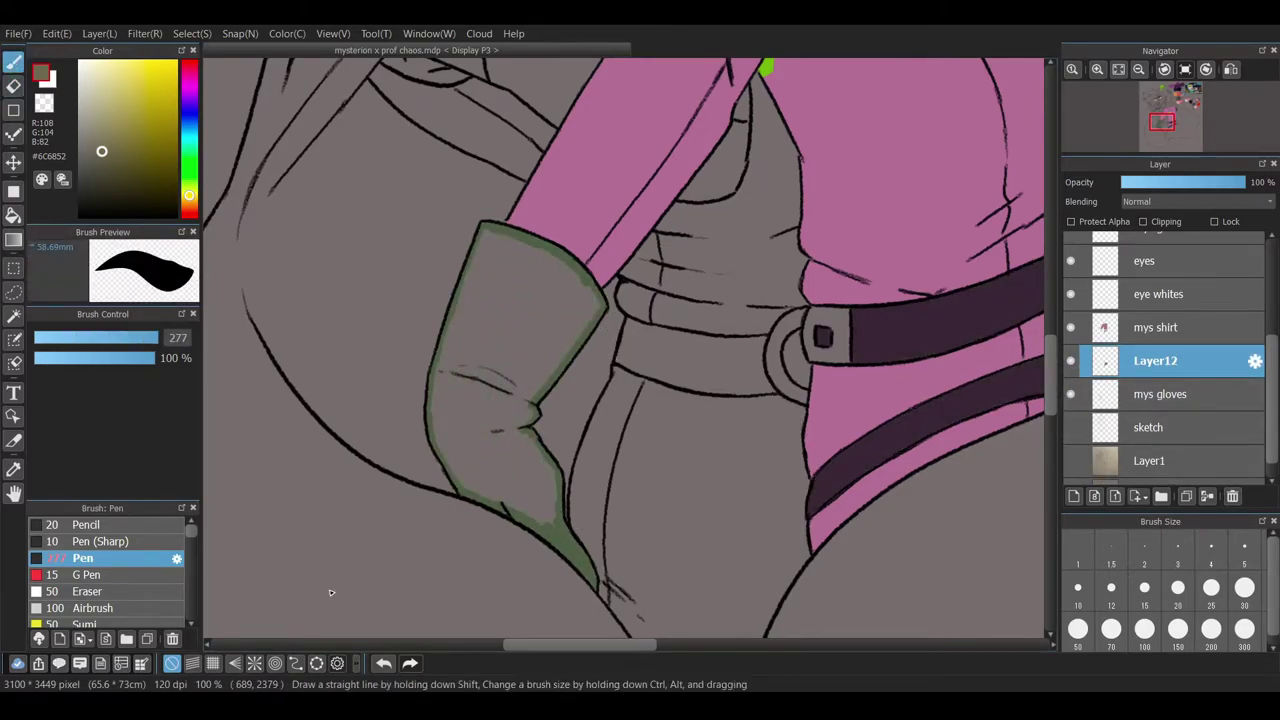
- Paint the glove's outline and interior olive #6C6852 on the mys gloves layer with the Pen at size 41
{"action": "left_click", "coordinate": [118, 340]}
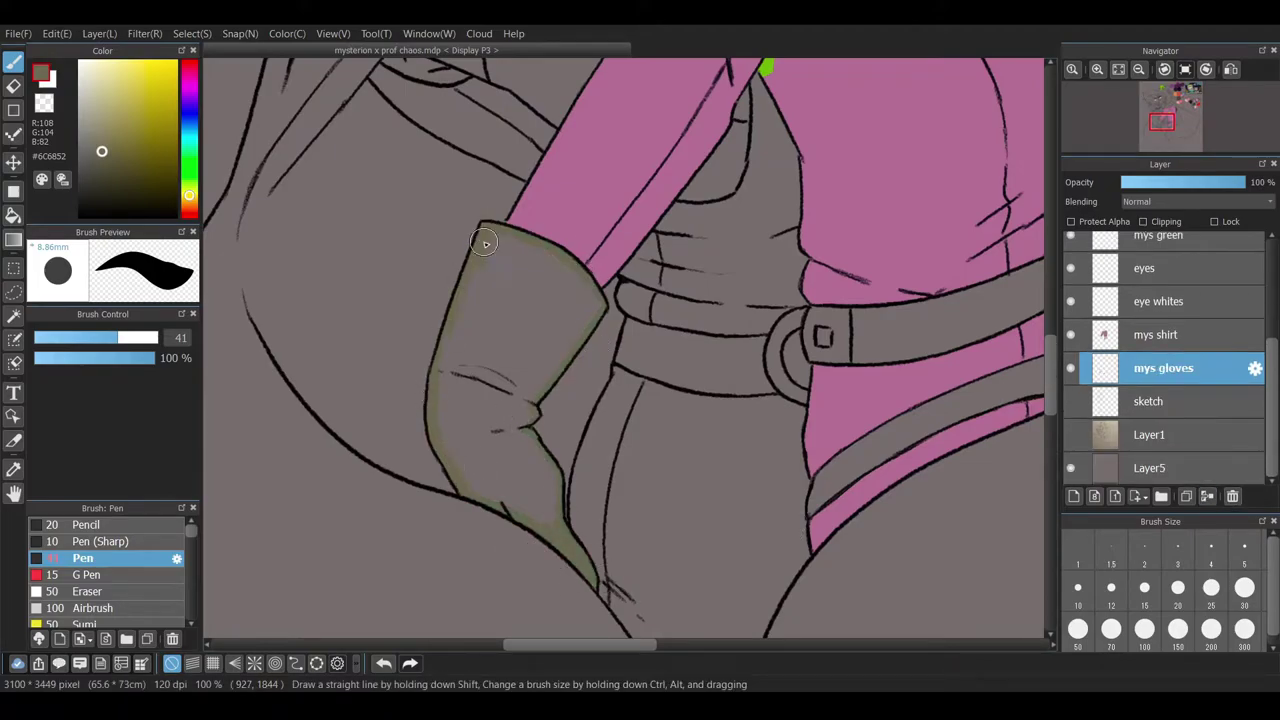
{"action": "mouse_move", "coordinate": [484, 243]}
{"action": "left_mouse_down"}
{"action": "mouse_move", "coordinate": [459, 457]}
{"action": "mouse_move", "coordinate": [559, 529]}
{"action": "mouse_move", "coordinate": [509, 424]}
{"action": "mouse_move", "coordinate": [524, 515]}
{"action": "left_mouse_up"}
{"action": "mouse_move", "coordinate": [533, 414]}
{"action": "left_mouse_down"}
{"action": "mouse_move", "coordinate": [488, 241]}
{"action": "mouse_move", "coordinate": [601, 304]}
{"action": "mouse_move", "coordinate": [553, 367]}
{"action": "mouse_move", "coordinate": [575, 316]}
{"action": "mouse_move", "coordinate": [463, 340]}
{"action": "mouse_move", "coordinate": [541, 338]}
{"action": "mouse_move", "coordinate": [547, 355]}
{"action": "mouse_move", "coordinate": [471, 297]}
{"action": "left_mouse_up"}
{"action": "scroll", "coordinate": [476, 275], "scroll_direction": "up", "scroll_amount": 3}
{"action": "key", "text": "e"}
{"action": "key", "text": "b"}
{"action": "scroll", "coordinate": [614, 578], "scroll_direction": "down", "scroll_amount": 4}
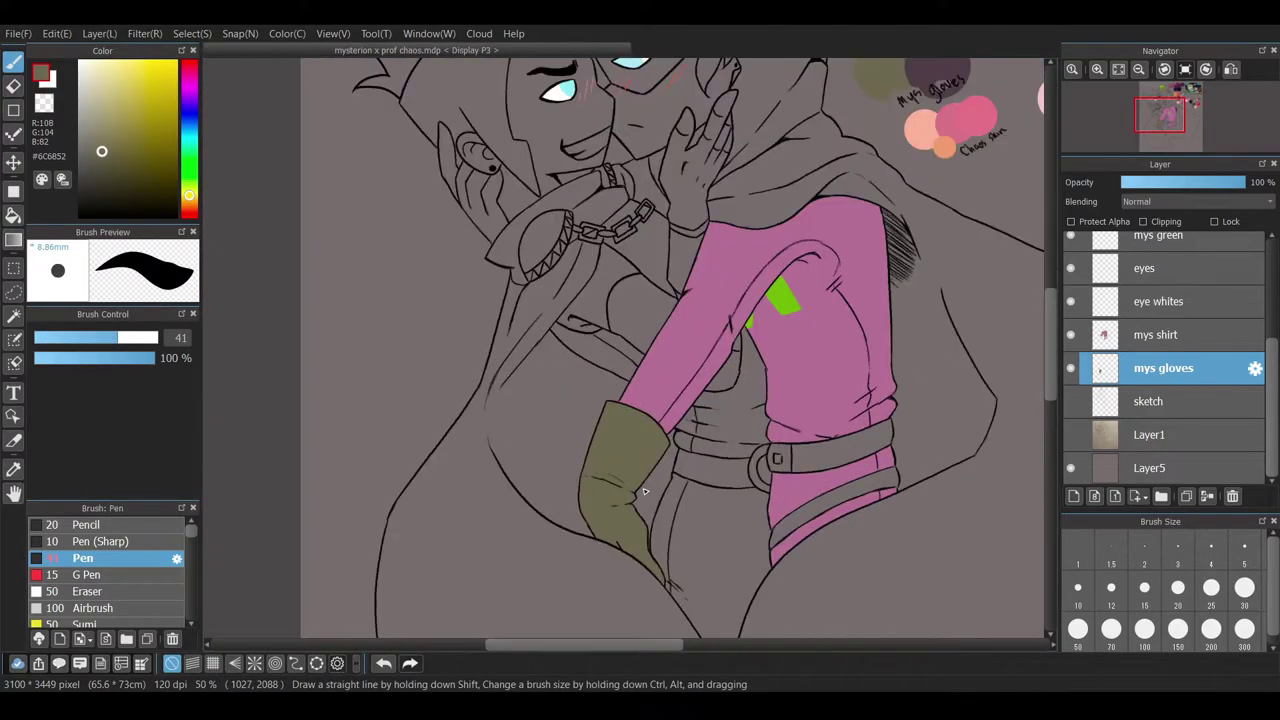
- Undo the olive glove paint, then try adding another clipping layer above mys gloves
{"action": "left_click", "coordinate": [381, 667]}
{"action": "key", "text": "e"}
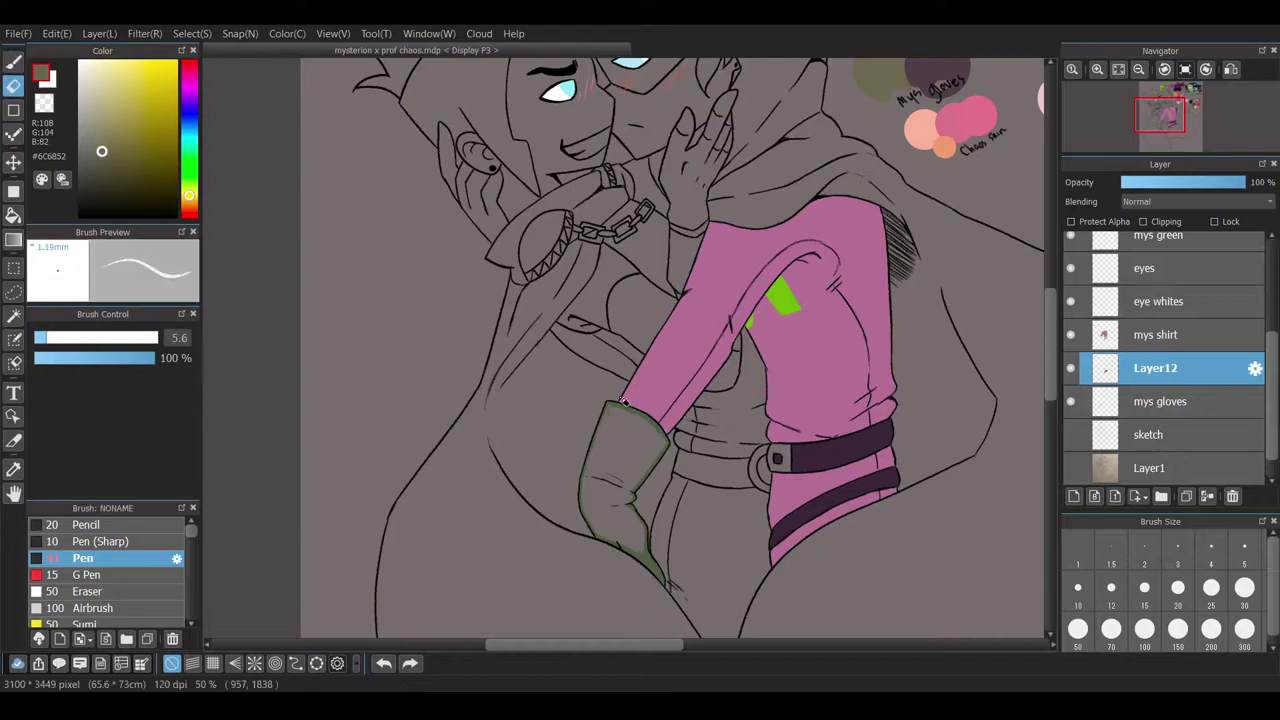
{"action": "key", "text": "b"}
{"action": "key", "text": "ctrl+shift+n"}
{"action": "key", "text": "ctrl+alt+g"}
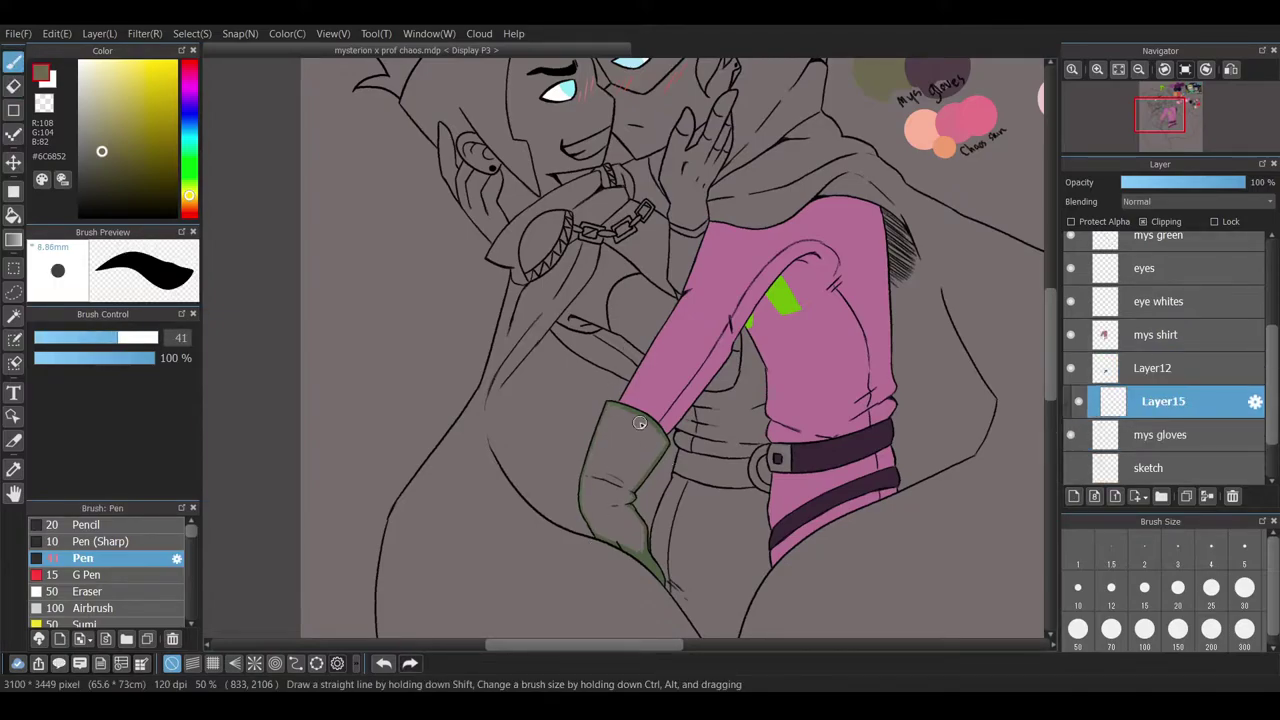
{"action": "key", "text": "ctrl+z"}
{"action": "key", "text": "ctrl+z"}
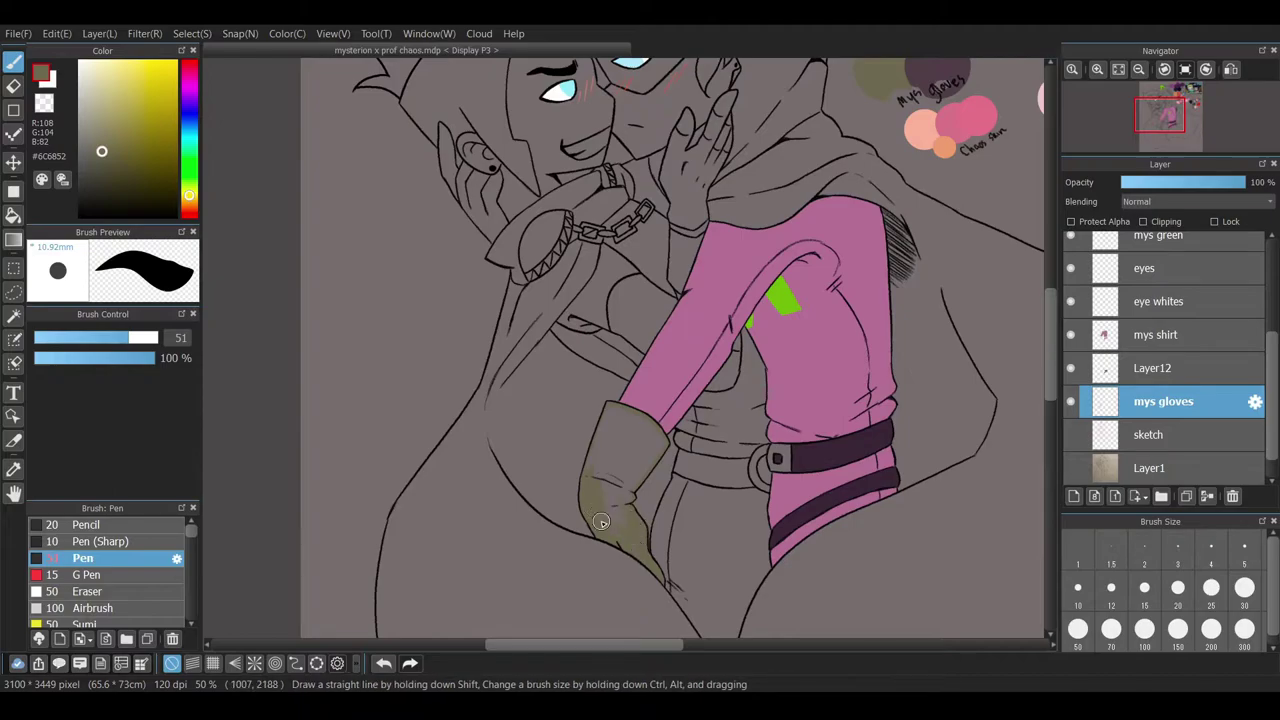
- Fill Mysterion's lowered glove solid olive #6C6852 on the mys gloves layer with the Pen at size 51
{"action": "mouse_move", "coordinate": [651, 432]}
{"action": "left_mouse_down"}
{"action": "mouse_move", "coordinate": [612, 452]}
{"action": "mouse_move", "coordinate": [624, 492]}
{"action": "left_mouse_up"}
{"action": "scroll", "coordinate": [611, 515], "scroll_direction": "up", "scroll_amount": 4}
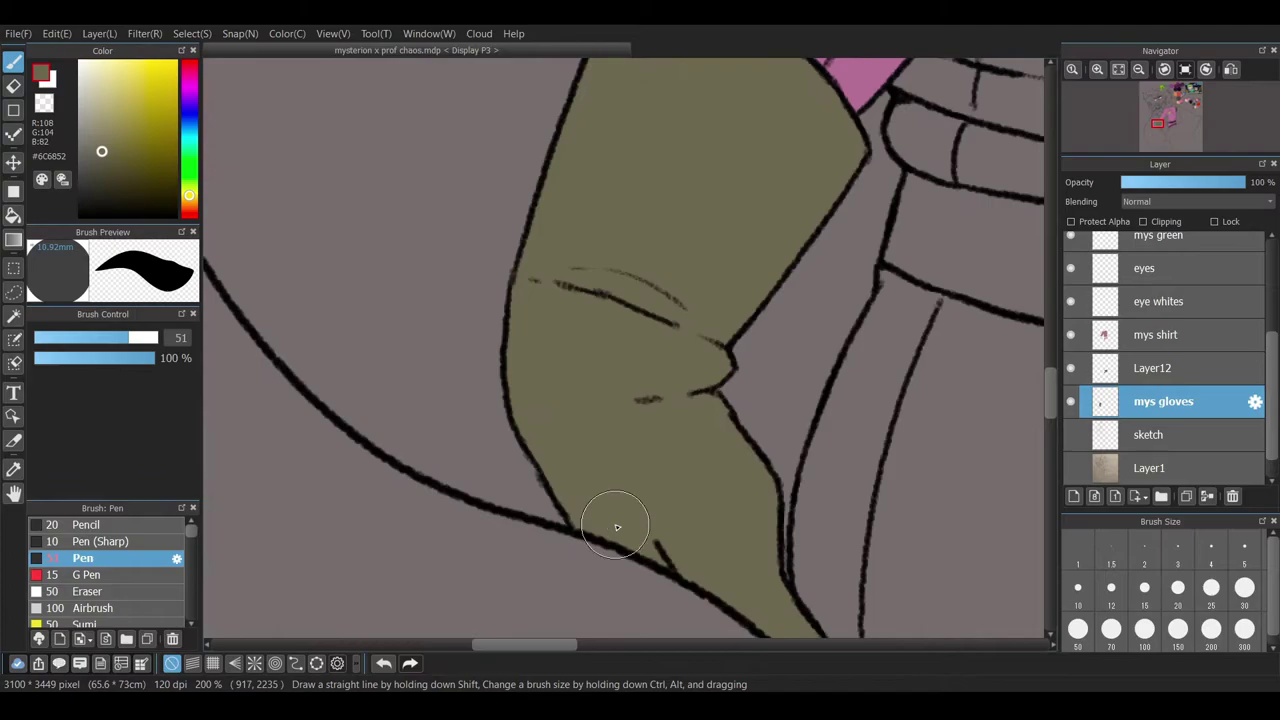
{"action": "scroll", "coordinate": [543, 543], "scroll_direction": "down", "scroll_amount": 3}
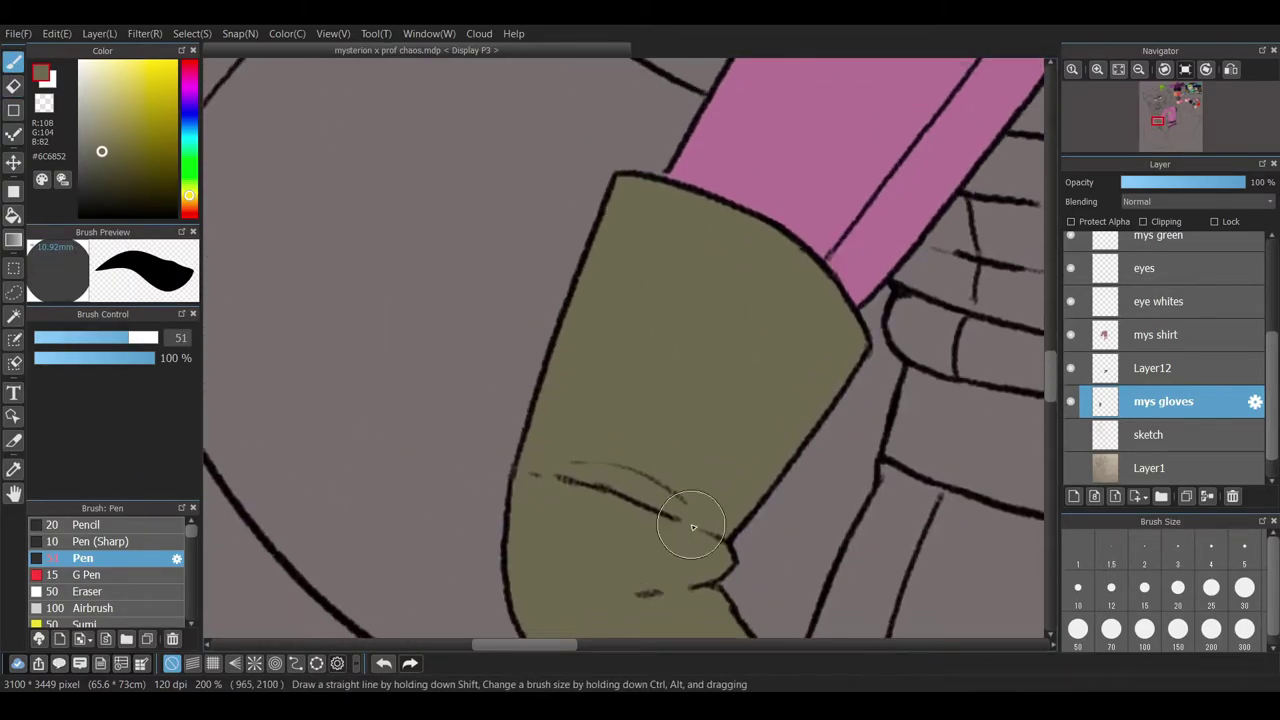
{"action": "scroll", "coordinate": [651, 543], "scroll_direction": "up", "scroll_amount": 2}
- Rename Layer12 as mys belts, add a layer beneath the lineart, and set up a black Pencil (Rough) at size 8
{"action": "left_click", "coordinate": [1248, 376]}
{"action": "scroll", "coordinate": [1047, 298], "scroll_direction": "down", "scroll_amount": 5}
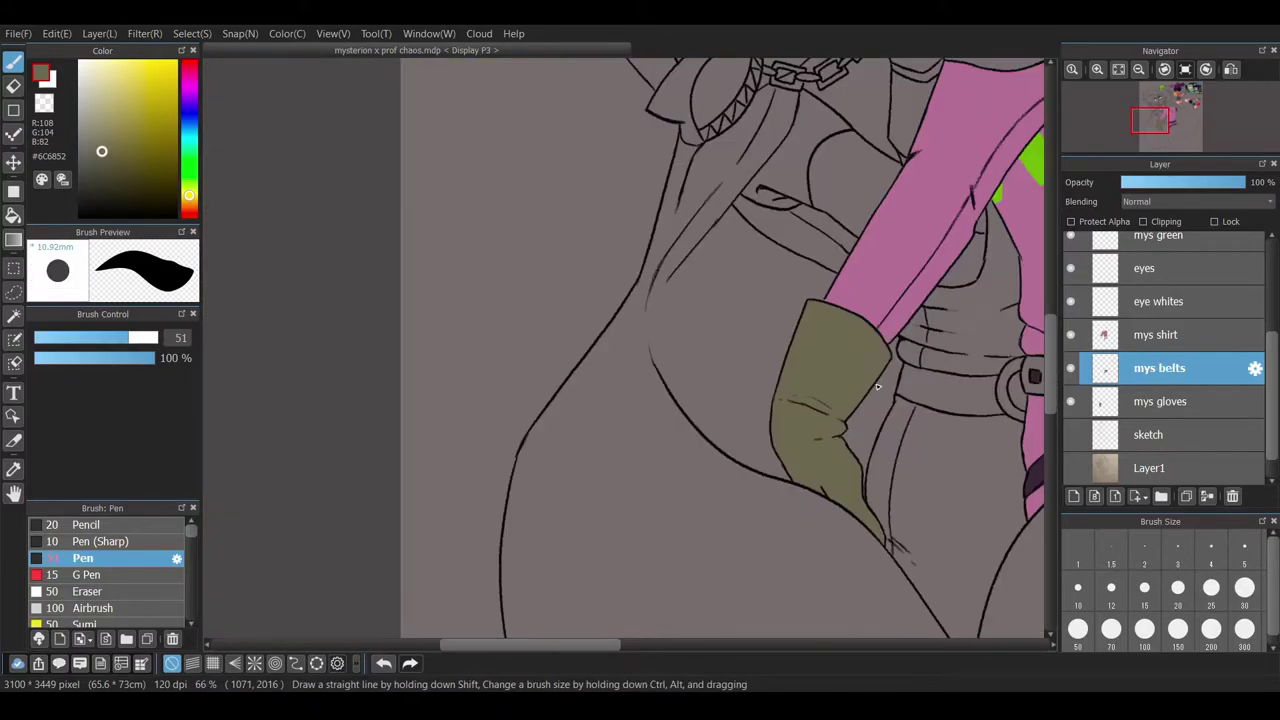
{"action": "left_click", "coordinate": [105, 215]}
{"action": "left_click_drag", "start_coordinate": [128, 337], "coordinate": [93, 337]}
{"action": "left_click_drag", "start_coordinate": [191, 532], "coordinate": [192, 560]}
{"action": "key", "text": "]"}
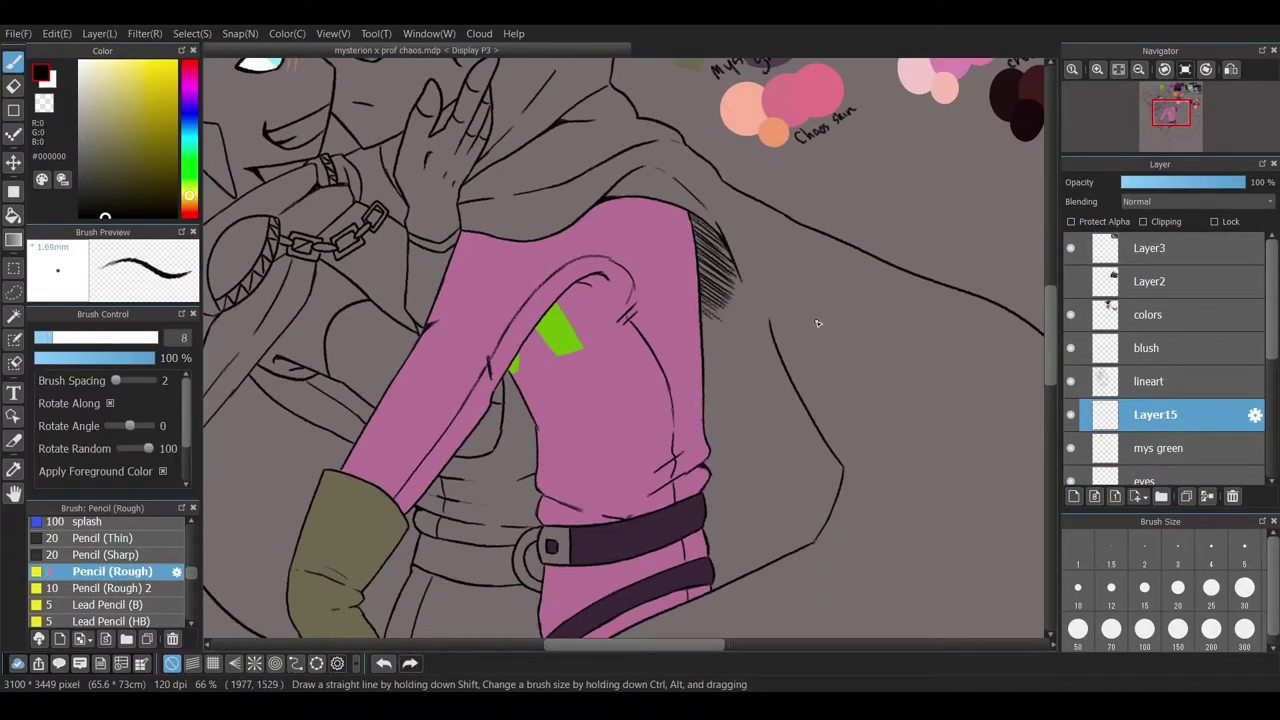
- Thicken the black hatching inside the cape behind Mysterion's shoulder and upper back, tidying it with the eraser
{"action": "scroll", "coordinate": [566, 343], "scroll_direction": "down", "scroll_amount": 2}
{"action": "scroll", "coordinate": [566, 343], "scroll_direction": "up", "scroll_amount": 5}
{"action": "left_click_drag", "start_coordinate": [545, 328], "coordinate": [566, 343]}
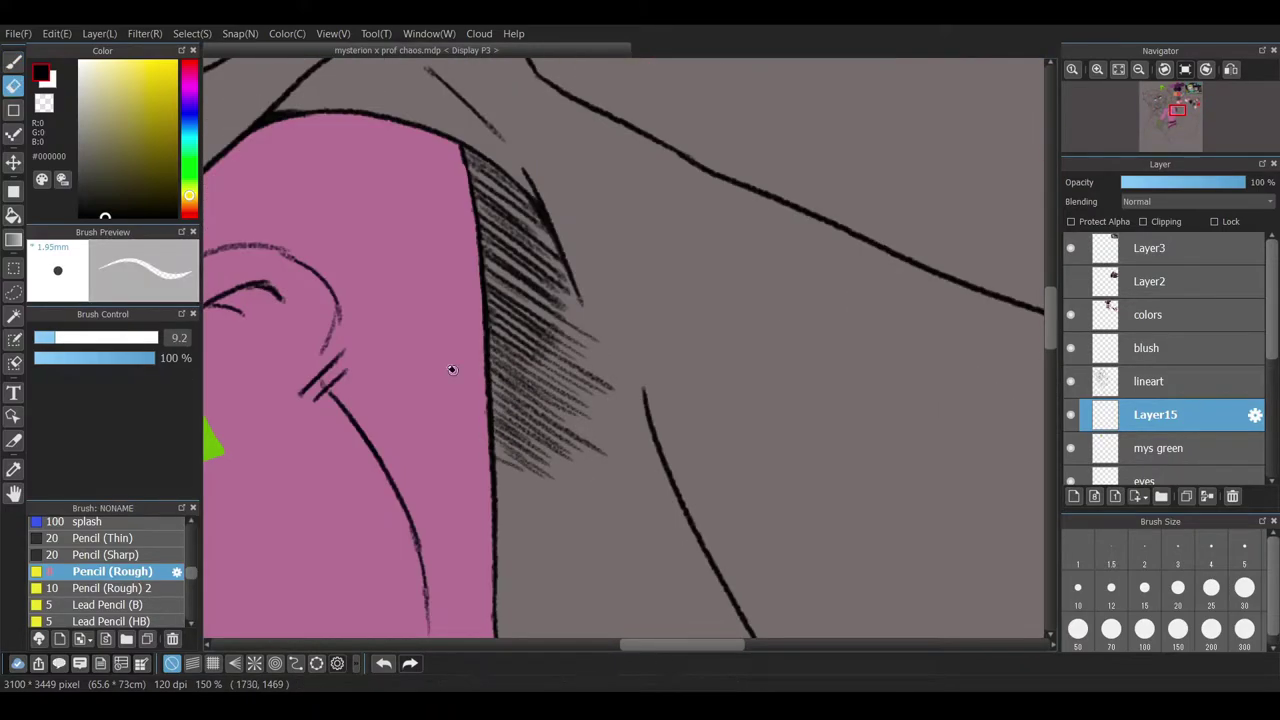
{"action": "scroll", "coordinate": [540, 494], "scroll_direction": "down", "scroll_amount": 3}
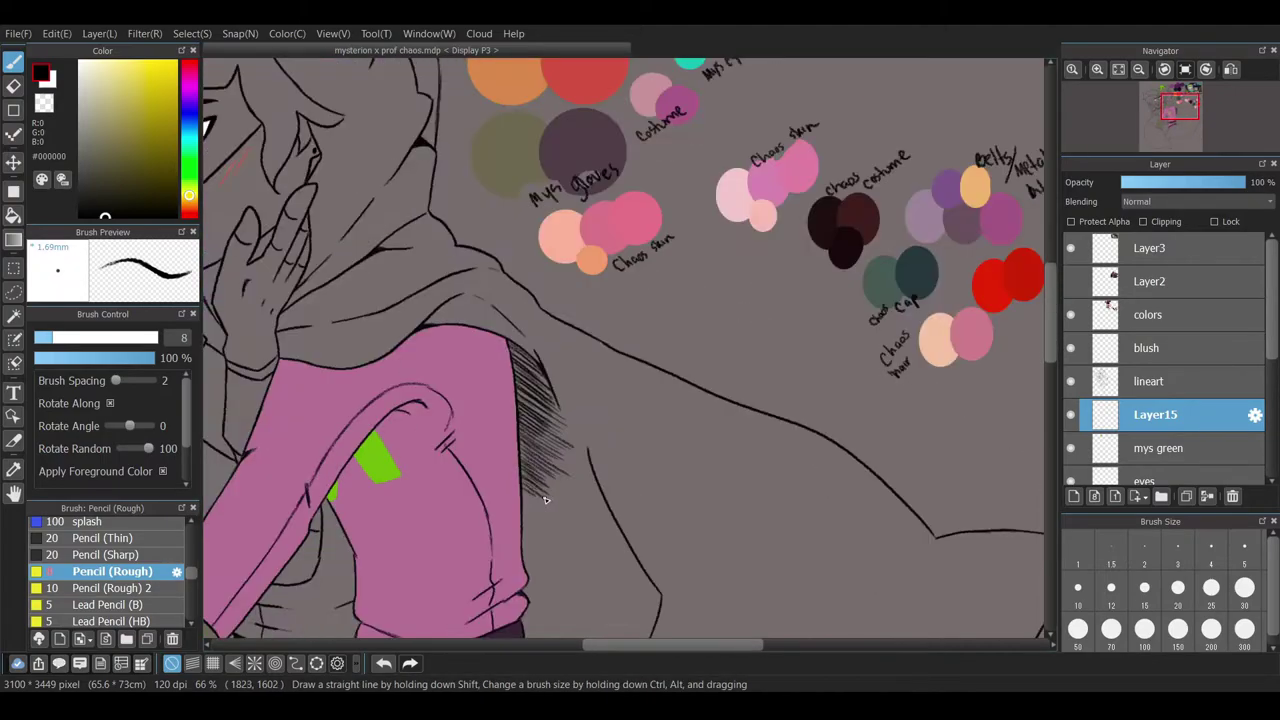
- Try hatching the cape's inside beside Mysterion's waist and belt in black
{"action": "scroll", "coordinate": [540, 520], "scroll_direction": "up", "scroll_amount": 4}
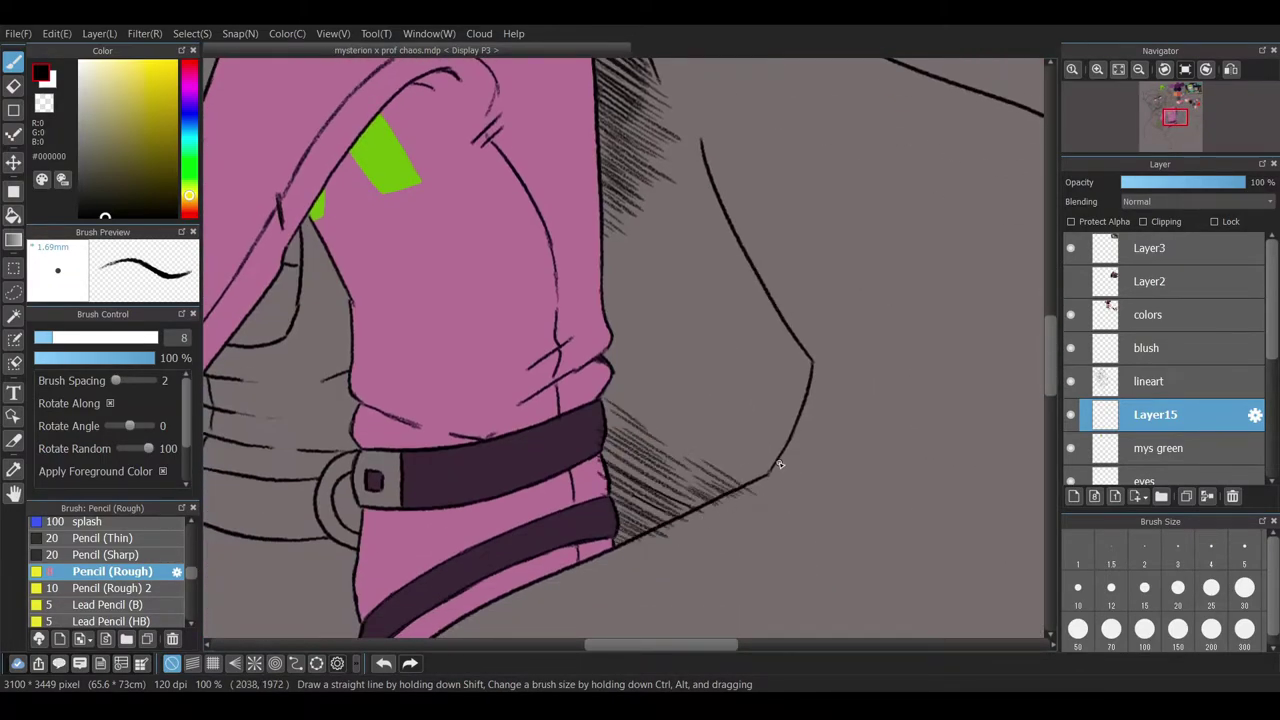
{"action": "scroll", "coordinate": [780, 465], "scroll_direction": "down", "scroll_amount": 4}
- Hatch the gap between Mysterion's olive glove and Professor Chaos's hip in black, trimming the strokes with a smaller eraser
{"action": "scroll", "coordinate": [720, 414], "scroll_direction": "up", "scroll_amount": 2}
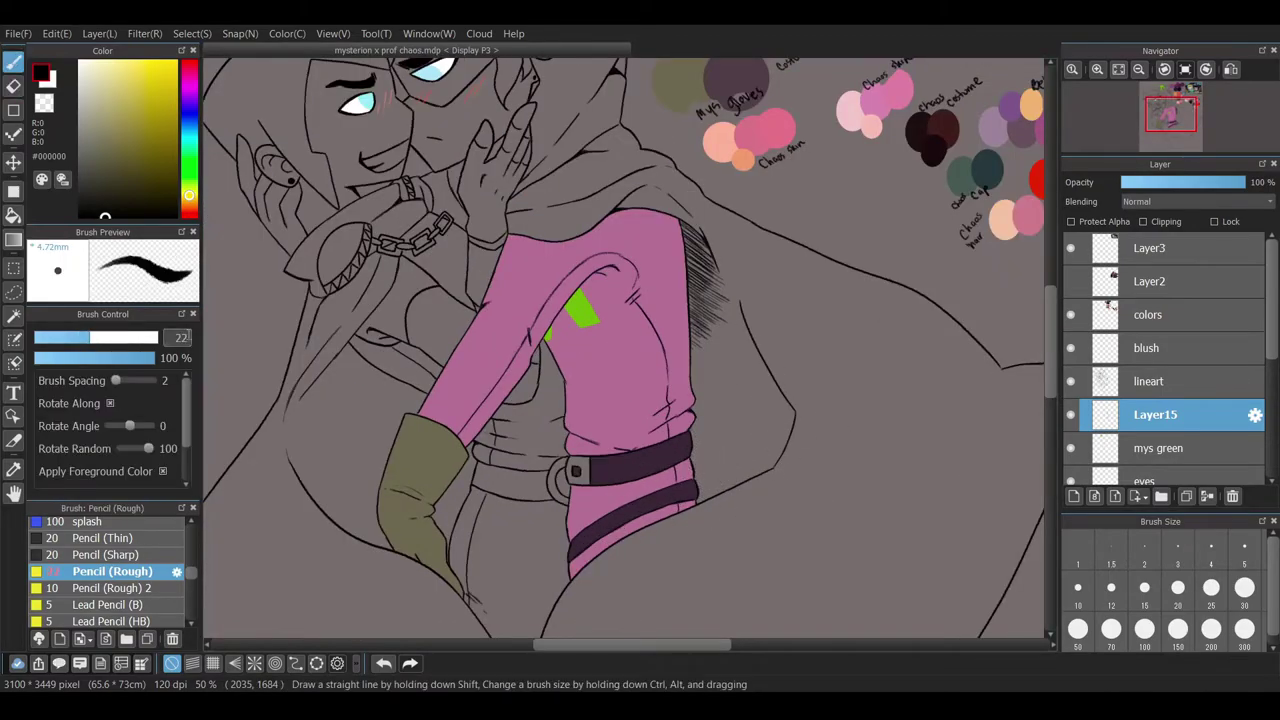
{"action": "scroll", "coordinate": [400, 540], "scroll_direction": "up", "scroll_amount": 4}
{"action": "mouse_move", "coordinate": [665, 422]}
{"action": "left_mouse_down"}
{"action": "mouse_move", "coordinate": [603, 382]}
{"action": "mouse_move", "coordinate": [698, 368]}
{"action": "left_mouse_up"}
{"action": "mouse_move", "coordinate": [707, 212]}
{"action": "left_mouse_down"}
{"action": "mouse_move", "coordinate": [636, 418]}
{"action": "mouse_move", "coordinate": [591, 422]}
{"action": "mouse_move", "coordinate": [641, 492]}
{"action": "mouse_move", "coordinate": [635, 525]}
{"action": "left_mouse_up"}
{"action": "key", "text": "e"}
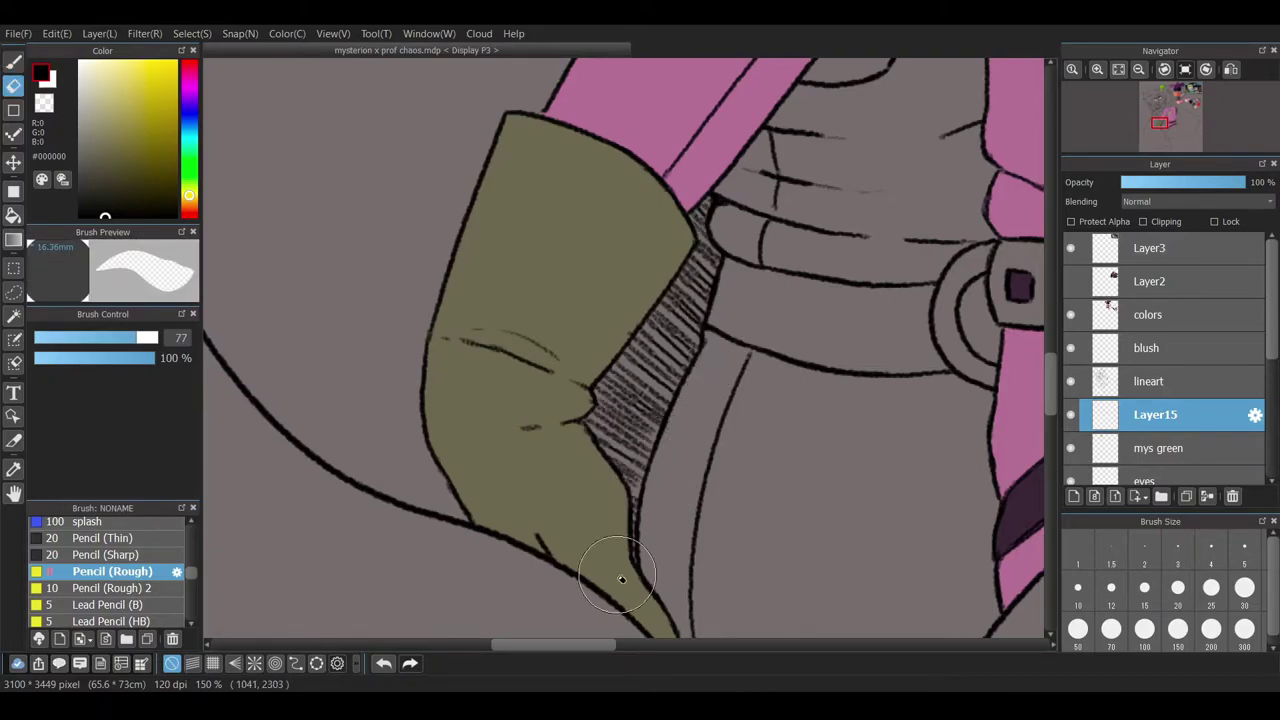
{"action": "key", "text": "bracketleft"}
{"action": "key", "text": "bracketleft"}
{"action": "key", "text": "bracketleft"}
{"action": "key", "text": "bracketleft"}
{"action": "key", "text": "b"}
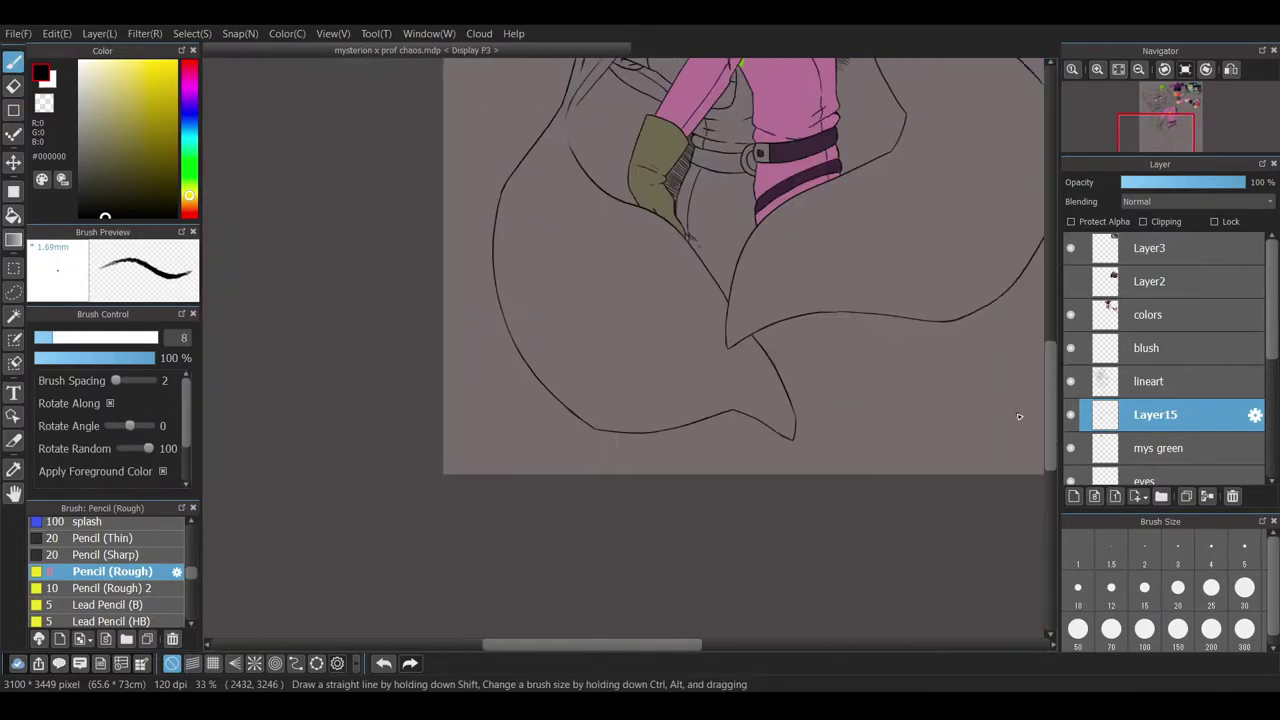
- Hatch the cape in black beside the cuff and outer edge of Mysterion's olive glove, erasing strokes that overlap the glove and sleeve
{"action": "left_click_drag", "start_coordinate": [716, 184], "coordinate": [690, 420]}
{"action": "left_click_drag", "start_coordinate": [745, 300], "coordinate": [700, 325]}
{"action": "left_click_drag", "start_coordinate": [740, 325], "coordinate": [670, 350]}
{"action": "left_click_drag", "start_coordinate": [585, 420], "coordinate": [640, 445]}
{"action": "mouse_move", "coordinate": [595, 480]}
{"action": "left_mouse_down"}
{"action": "mouse_move", "coordinate": [645, 520]}
{"action": "mouse_move", "coordinate": [630, 555]}
{"action": "left_mouse_up"}
{"action": "scroll", "coordinate": [634, 457], "scroll_direction": "down", "scroll_amount": 3}
{"action": "left_click_drag", "start_coordinate": [525, 555], "coordinate": [620, 595]}
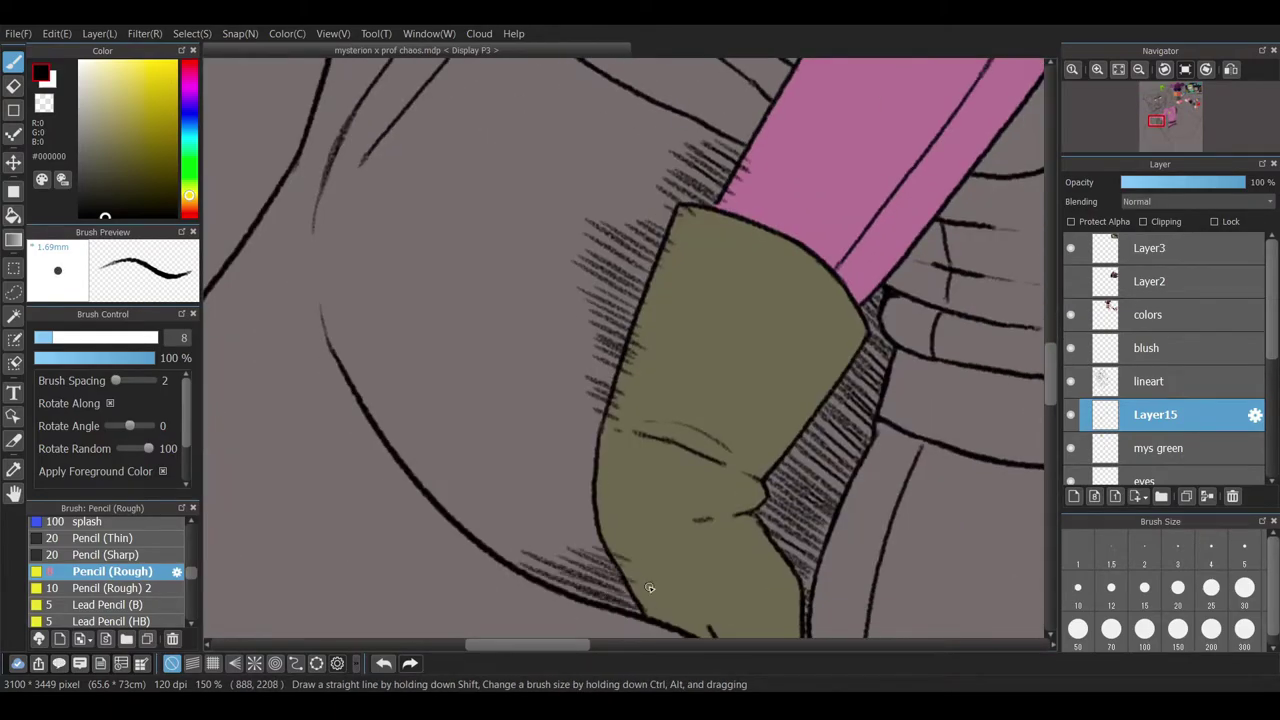
{"action": "key", "text": "e"}
{"action": "scroll", "coordinate": [617, 515], "scroll_direction": "up", "scroll_amount": 2}
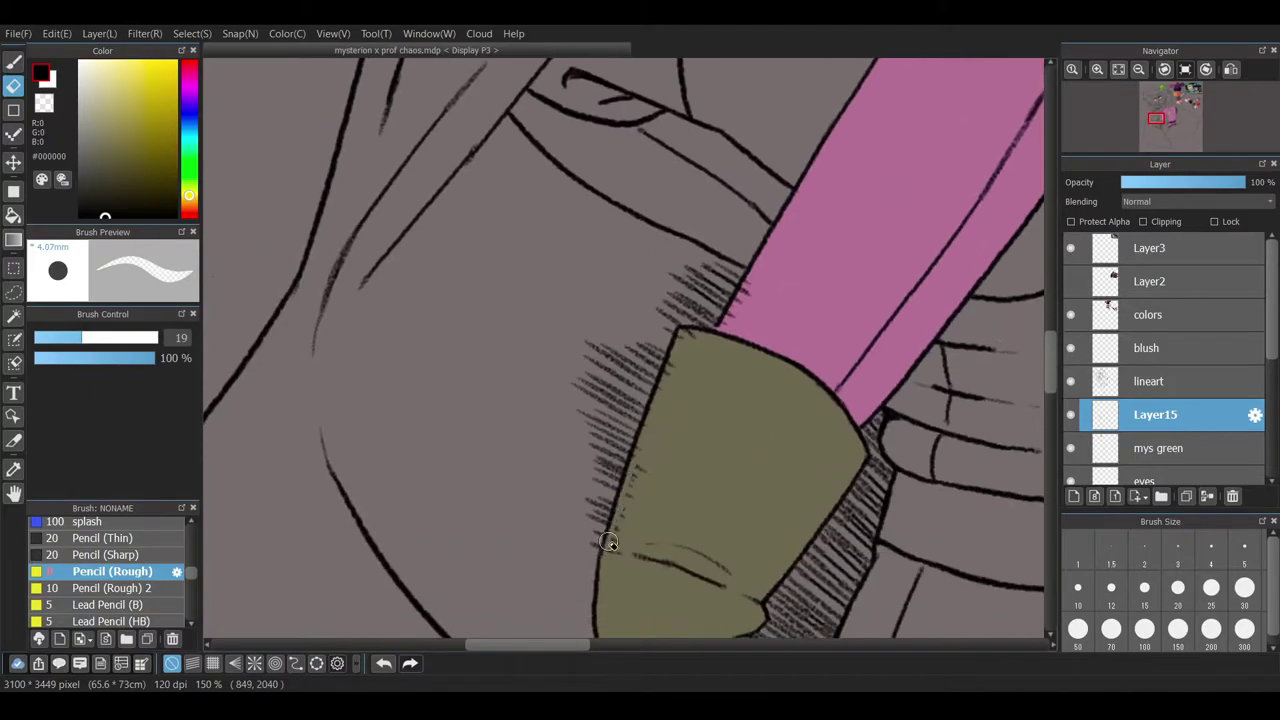
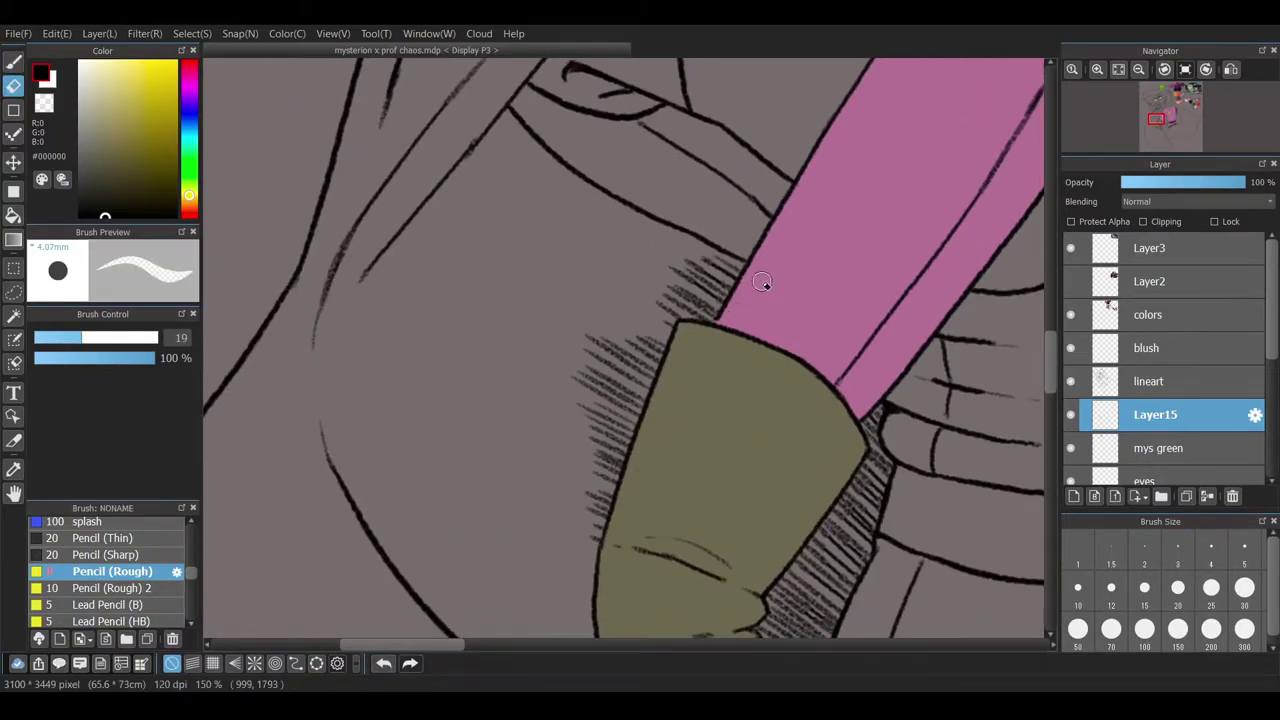
{"action": "key", "text": "b"}
{"action": "scroll", "coordinate": [597, 500], "scroll_direction": "down", "scroll_amount": 5}
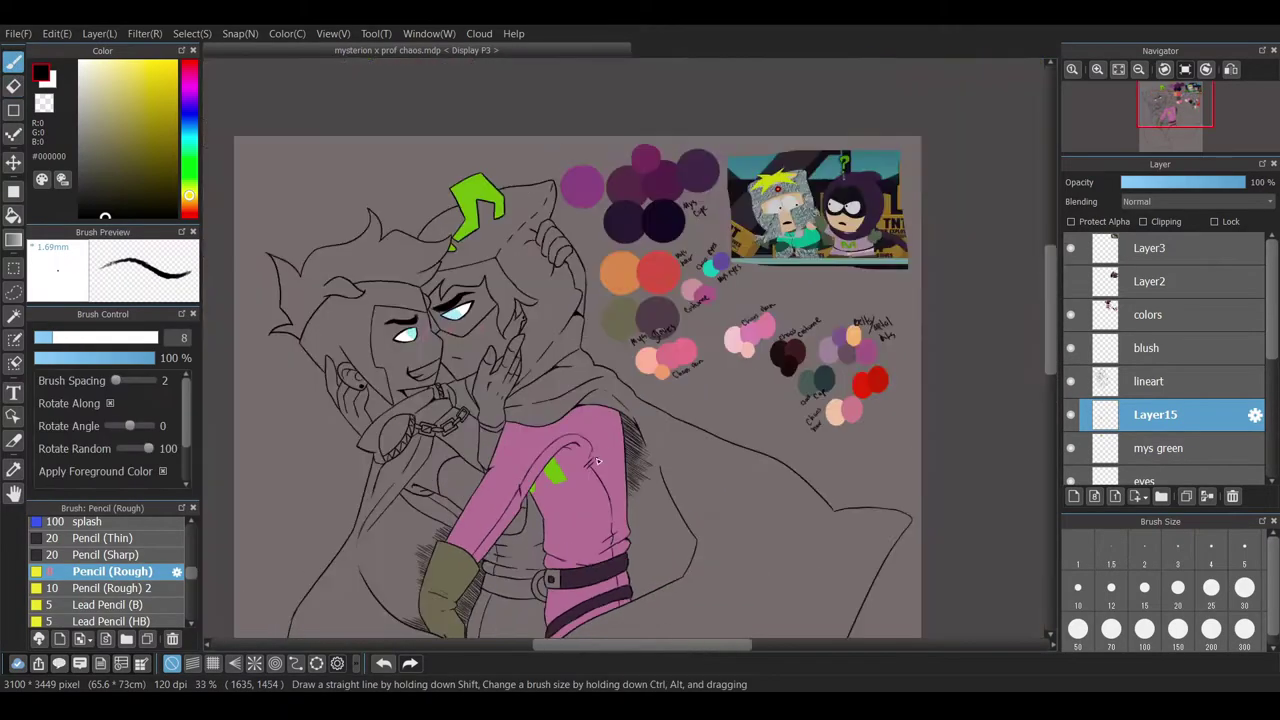
- Erase the old hatching behind Mysterion's upper back from the lineart layer, keeping the shirt and cape outlines
{"action": "scroll", "coordinate": [597, 500], "scroll_direction": "down", "scroll_amount": 1}
{"action": "key", "text": "ctrl+Up"}
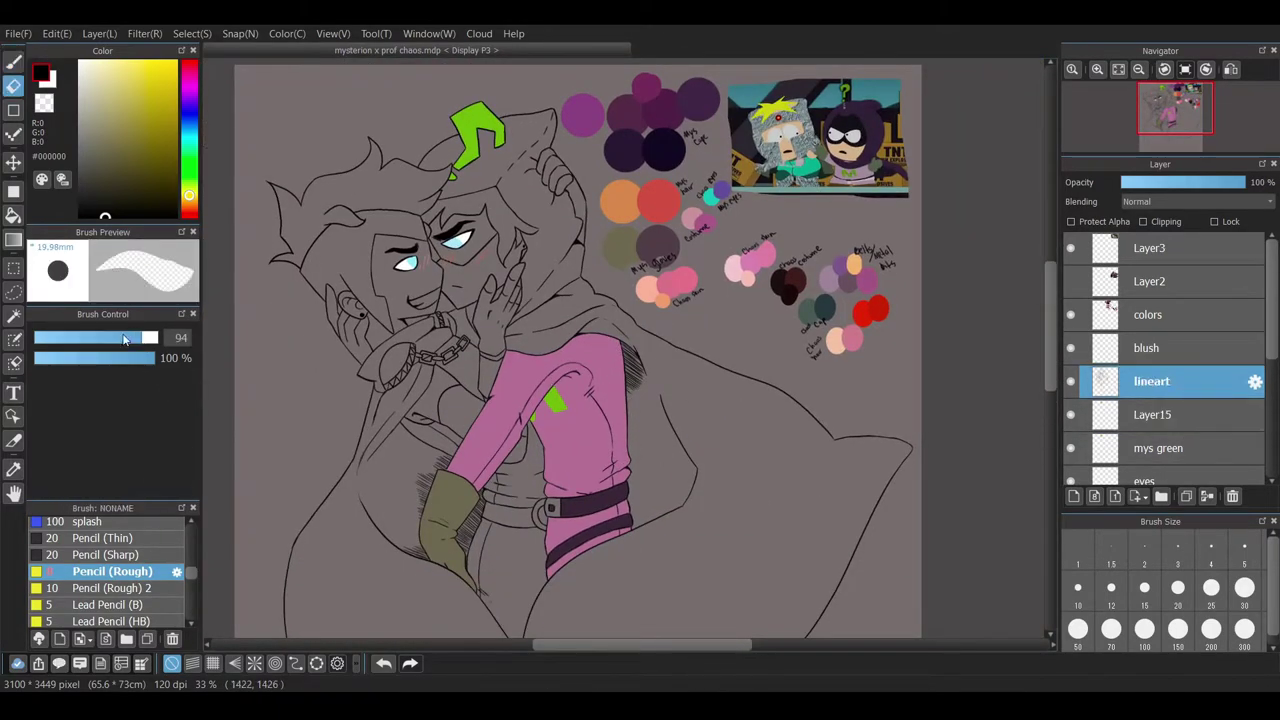
{"action": "key", "text": "e"}
{"action": "scroll", "coordinate": [622, 388], "scroll_direction": "up", "scroll_amount": 5}
{"action": "left_click_drag", "start_coordinate": [481, 532], "coordinate": [461, 443]}
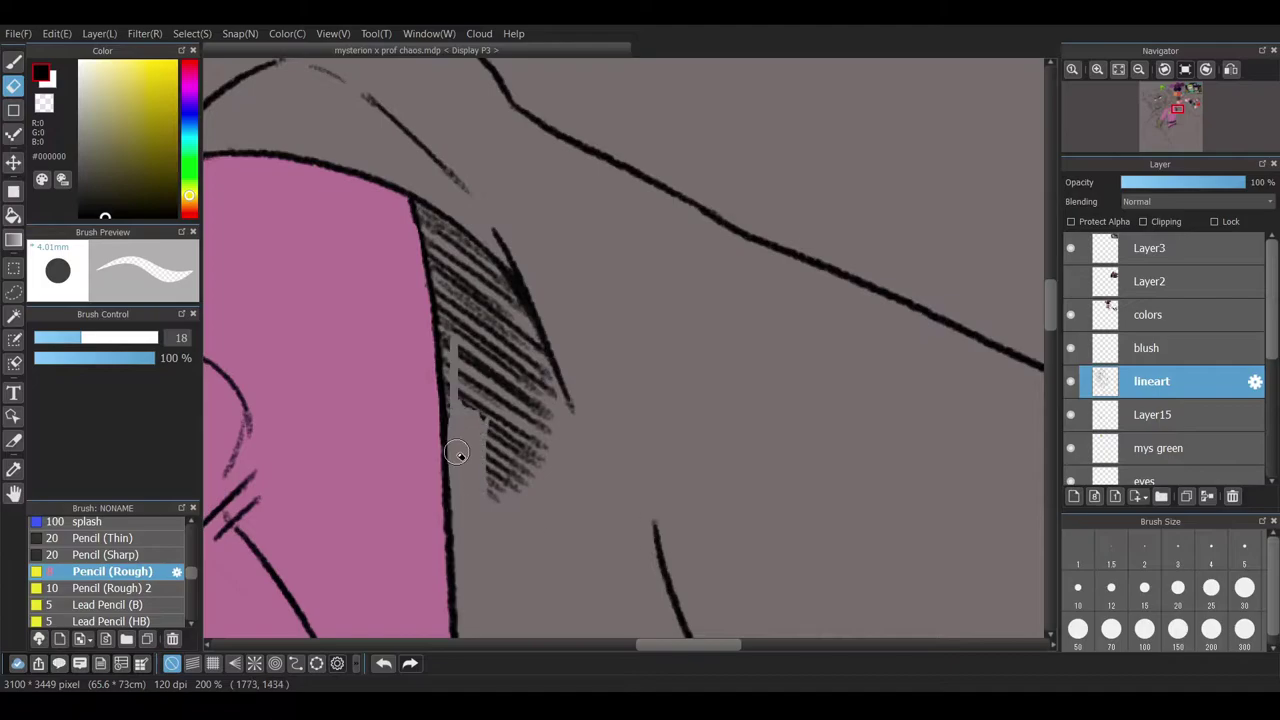
{"action": "mouse_move", "coordinate": [445, 232]}
{"action": "left_mouse_down"}
{"action": "mouse_move", "coordinate": [498, 280]}
{"action": "mouse_move", "coordinate": [486, 276]}
{"action": "mouse_move", "coordinate": [544, 432]}
{"action": "mouse_move", "coordinate": [438, 237]}
{"action": "mouse_move", "coordinate": [478, 307]}
{"action": "mouse_move", "coordinate": [474, 389]}
{"action": "mouse_move", "coordinate": [503, 439]}
{"action": "left_mouse_up"}
{"action": "key", "text": "b"}
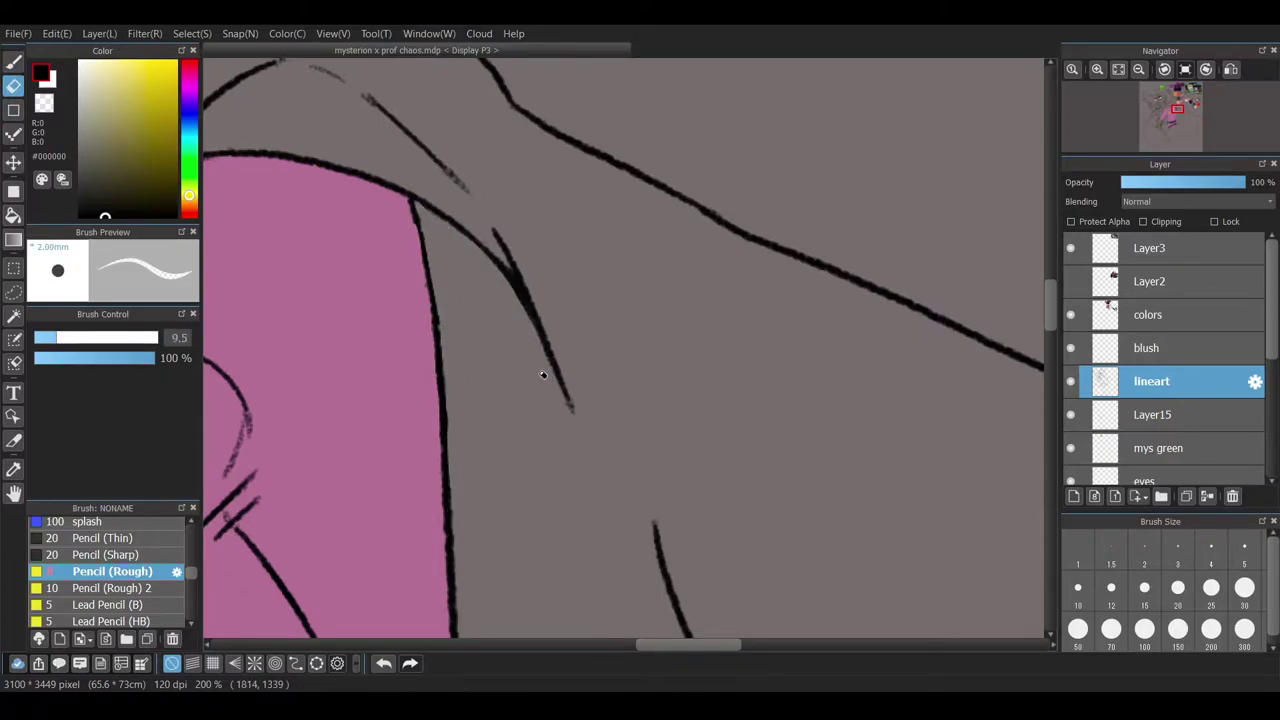
- On Layer15, hatch the cape's inside in black behind Mysterion's back, from the shoulder down past the belts
{"action": "left_click", "coordinate": [1155, 414]}
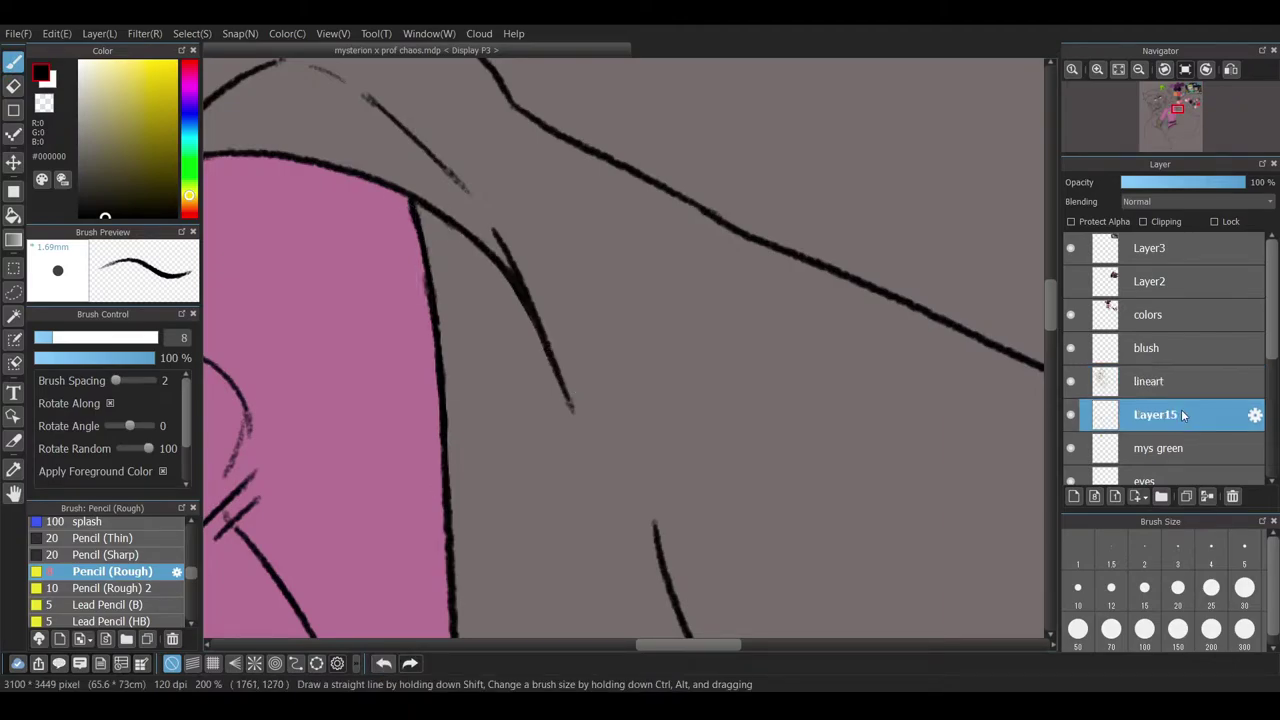
{"action": "scroll", "coordinate": [694, 334], "scroll_direction": "down", "scroll_amount": 3}
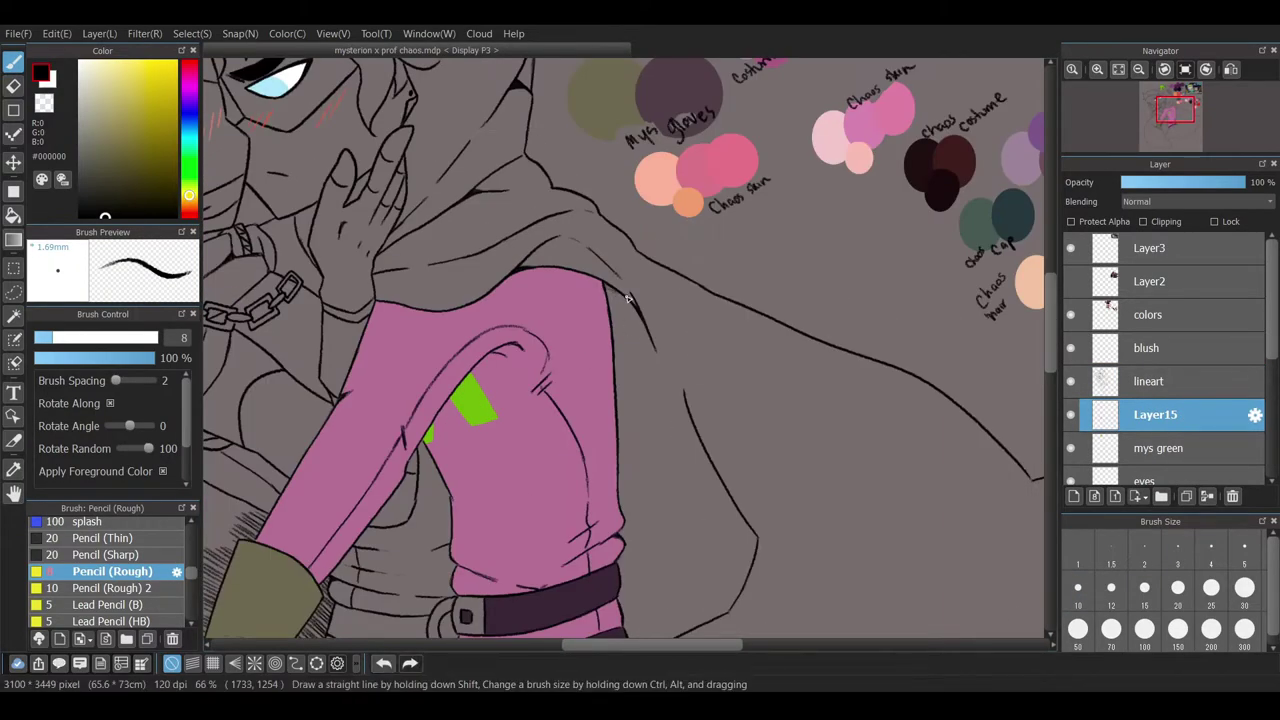
{"action": "mouse_move", "coordinate": [614, 357]}
{"action": "left_mouse_down"}
{"action": "mouse_move", "coordinate": [607, 388]}
{"action": "mouse_move", "coordinate": [628, 440]}
{"action": "left_mouse_up"}
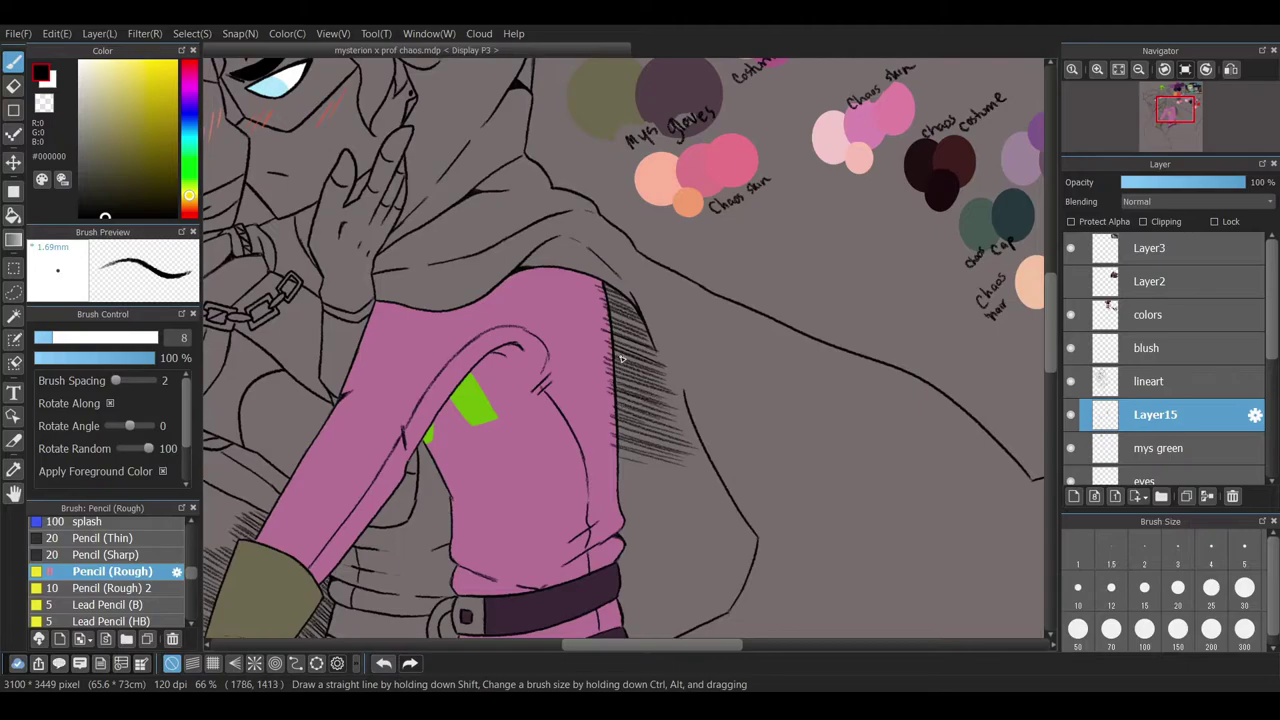
{"action": "mouse_move", "coordinate": [720, 528]}
{"action": "left_mouse_down"}
{"action": "mouse_move", "coordinate": [613, 531]}
{"action": "mouse_move", "coordinate": [607, 567]}
{"action": "left_mouse_up"}
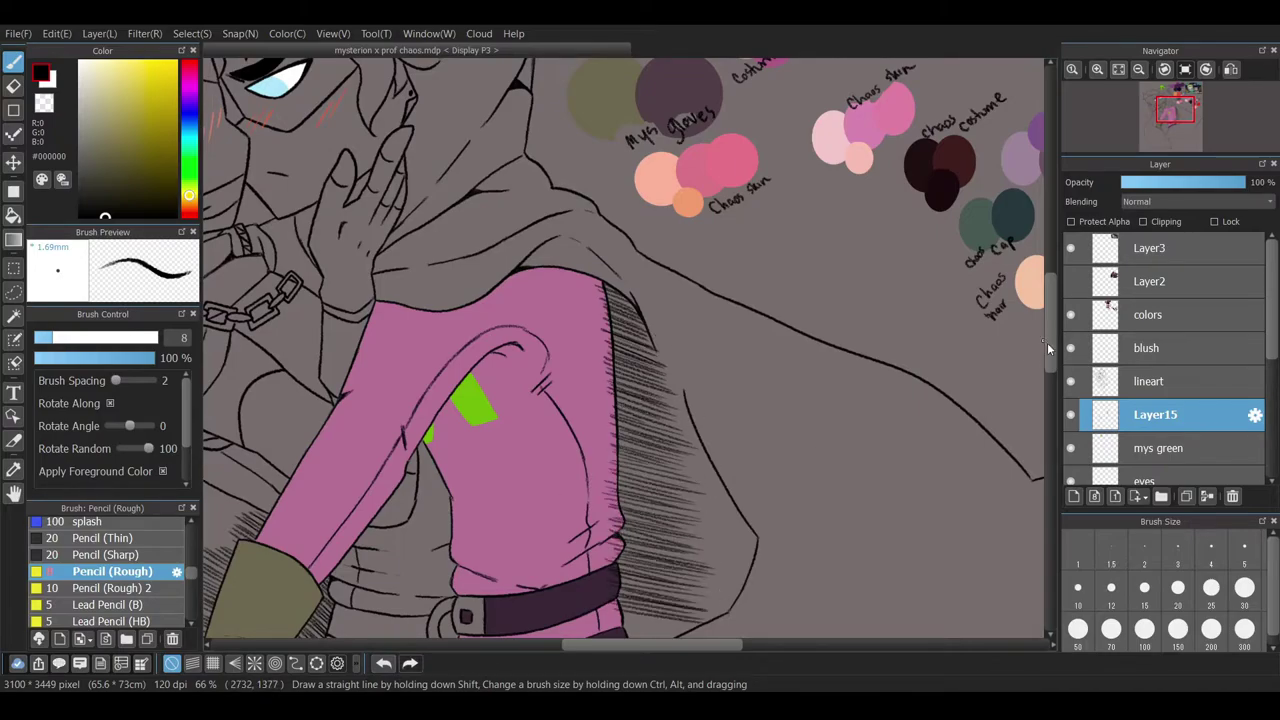
{"action": "scroll", "coordinate": [1046, 345], "scroll_direction": "down", "scroll_amount": 2}
{"action": "left_click_drag", "start_coordinate": [698, 517], "coordinate": [606, 536]}
- Lasso-select the hatching behind Mysterion's back and transform it so the strokes slant more steeply
{"action": "key", "text": "m"}
{"action": "left_click_drag", "start_coordinate": [560, 175], "coordinate": [629, 191]}
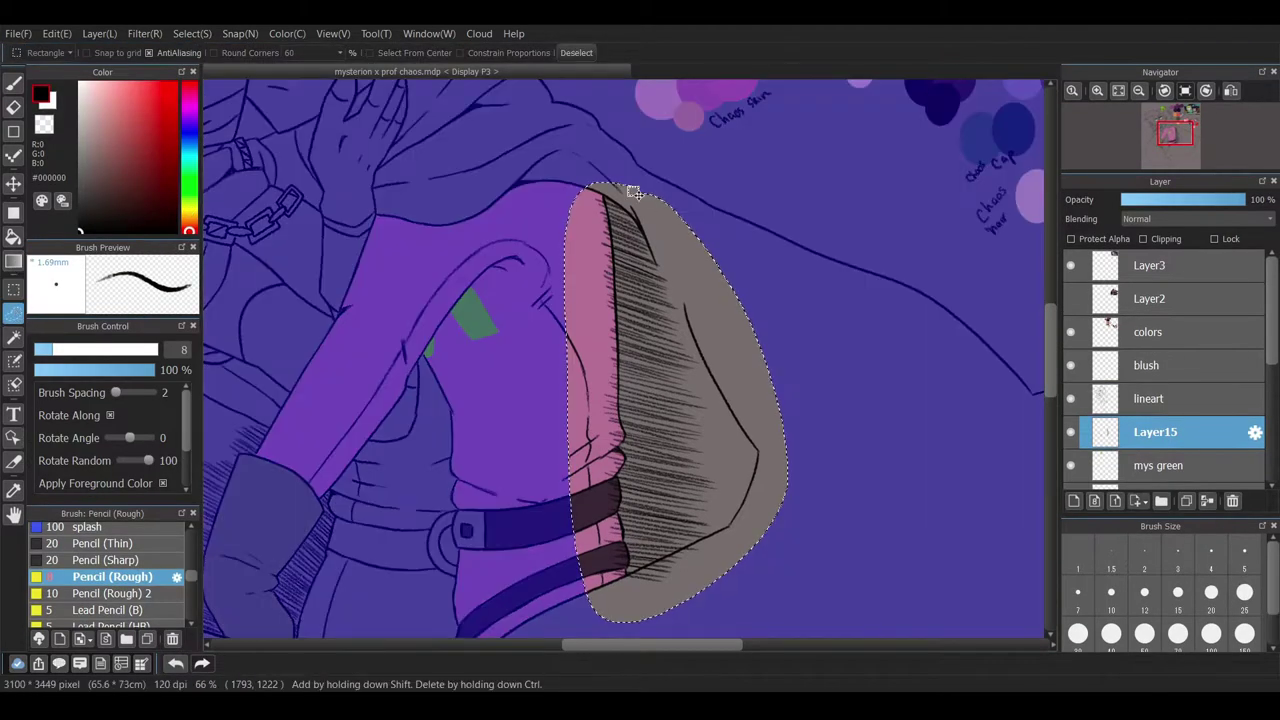
{"action": "key", "text": "ctrl+t"}
{"action": "mouse_move", "coordinate": [820, 235]}
{"action": "left_mouse_down"}
{"action": "mouse_move", "coordinate": [844, 274]}
{"action": "mouse_move", "coordinate": [766, 423]}
{"action": "mouse_move", "coordinate": [774, 380]}
{"action": "mouse_move", "coordinate": [828, 448]}
{"action": "mouse_move", "coordinate": [908, 263]}
{"action": "mouse_move", "coordinate": [723, 523]}
{"action": "mouse_move", "coordinate": [951, 254]}
{"action": "mouse_move", "coordinate": [817, 459]}
{"action": "left_mouse_up"}
{"action": "key", "text": "Return"}
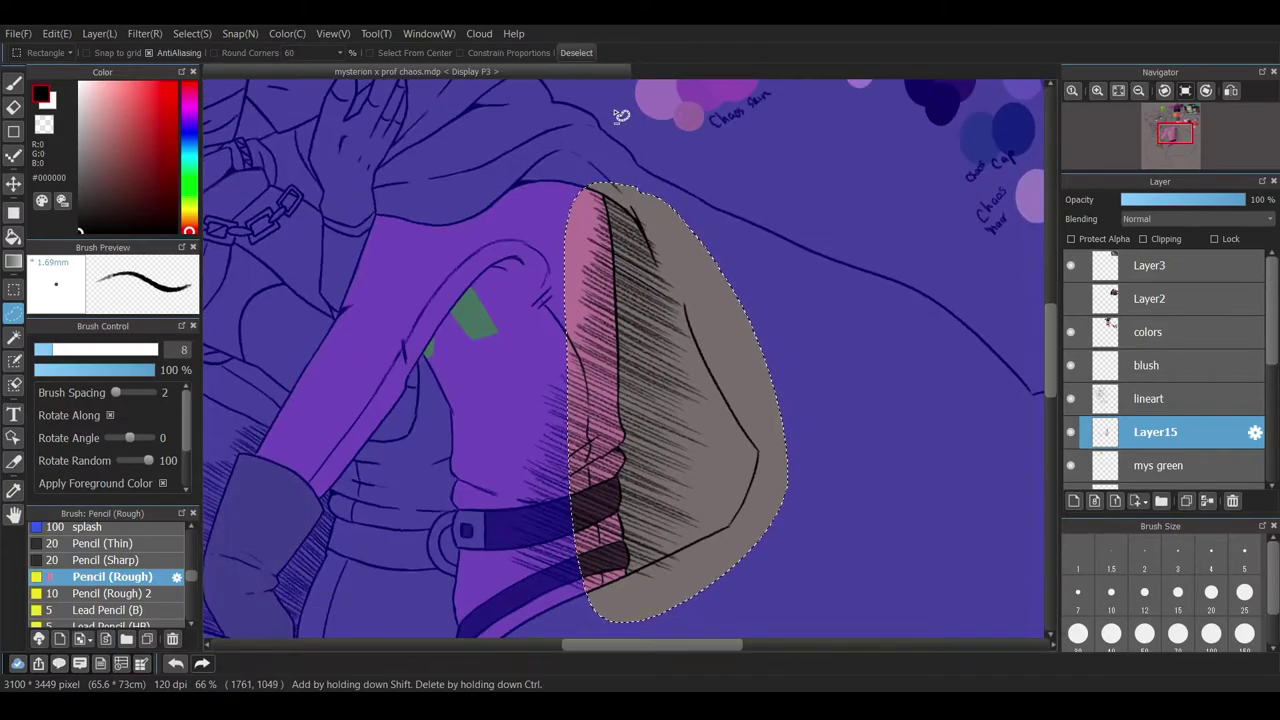
- Erase the hatching that overlaps Mysterion's pink shirt and belts with a size 38 eraser
{"action": "key", "text": "e"}
{"action": "left_click_drag", "start_coordinate": [108, 340], "coordinate": [128, 340]}
{"action": "mouse_move", "coordinate": [598, 230]}
{"action": "left_mouse_down"}
{"action": "mouse_move", "coordinate": [560, 550]}
{"action": "mouse_move", "coordinate": [600, 450]}
{"action": "left_mouse_up"}
{"action": "left_click_drag", "start_coordinate": [600, 450], "coordinate": [597, 358]}
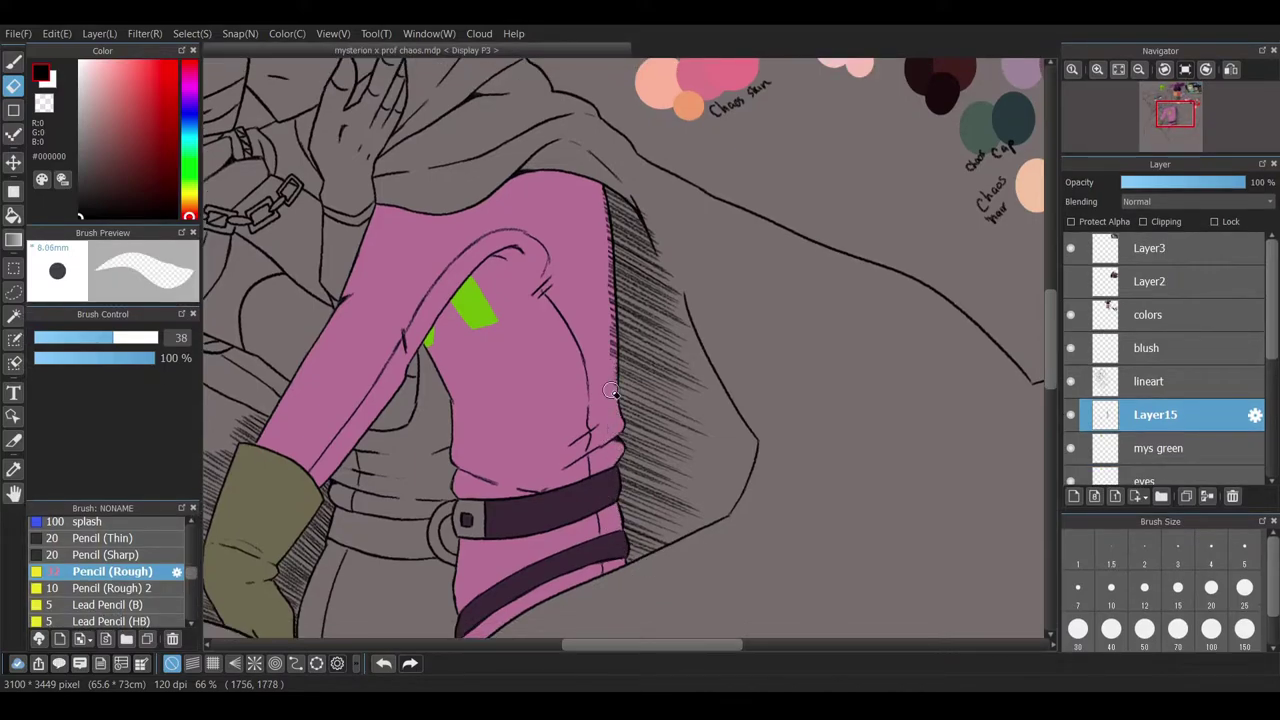
{"action": "left_click_drag", "start_coordinate": [590, 363], "coordinate": [556, 302]}
{"action": "scroll", "coordinate": [608, 268], "scroll_direction": "down", "scroll_amount": 1}
{"action": "scroll", "coordinate": [600, 275], "scroll_direction": "up", "scroll_amount": 4}
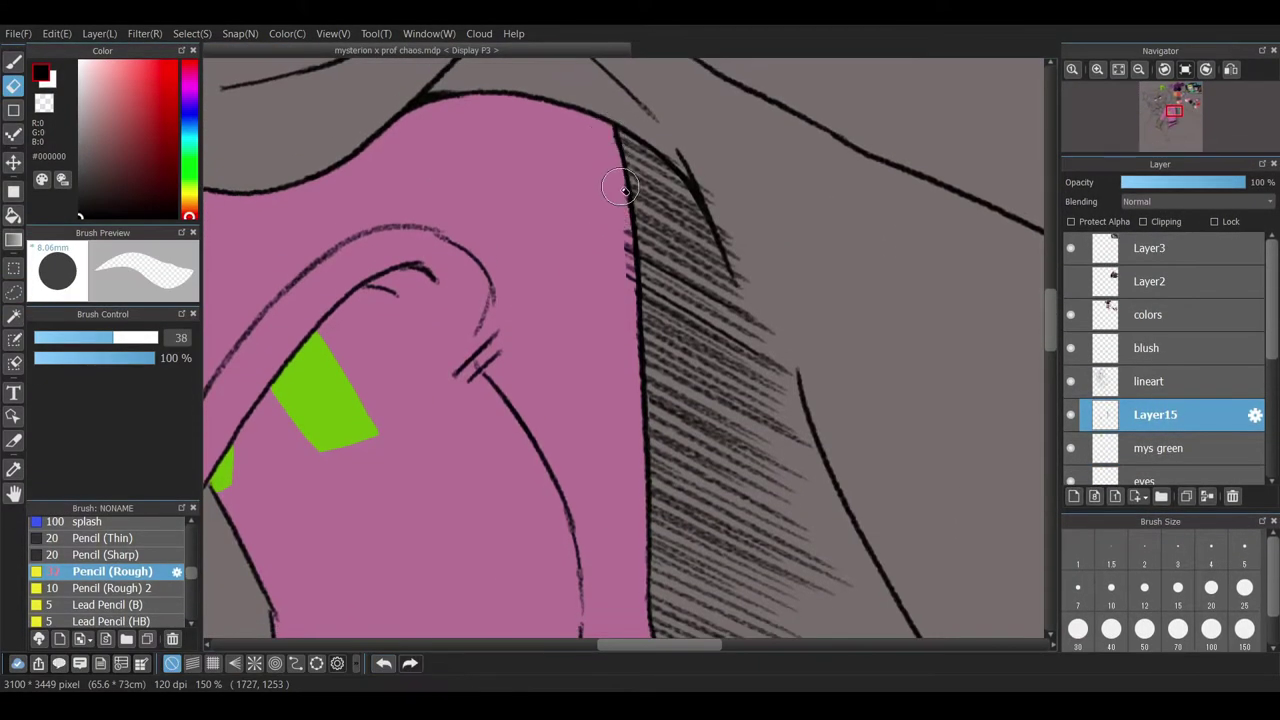
{"action": "left_click_drag", "start_coordinate": [628, 240], "coordinate": [634, 283]}
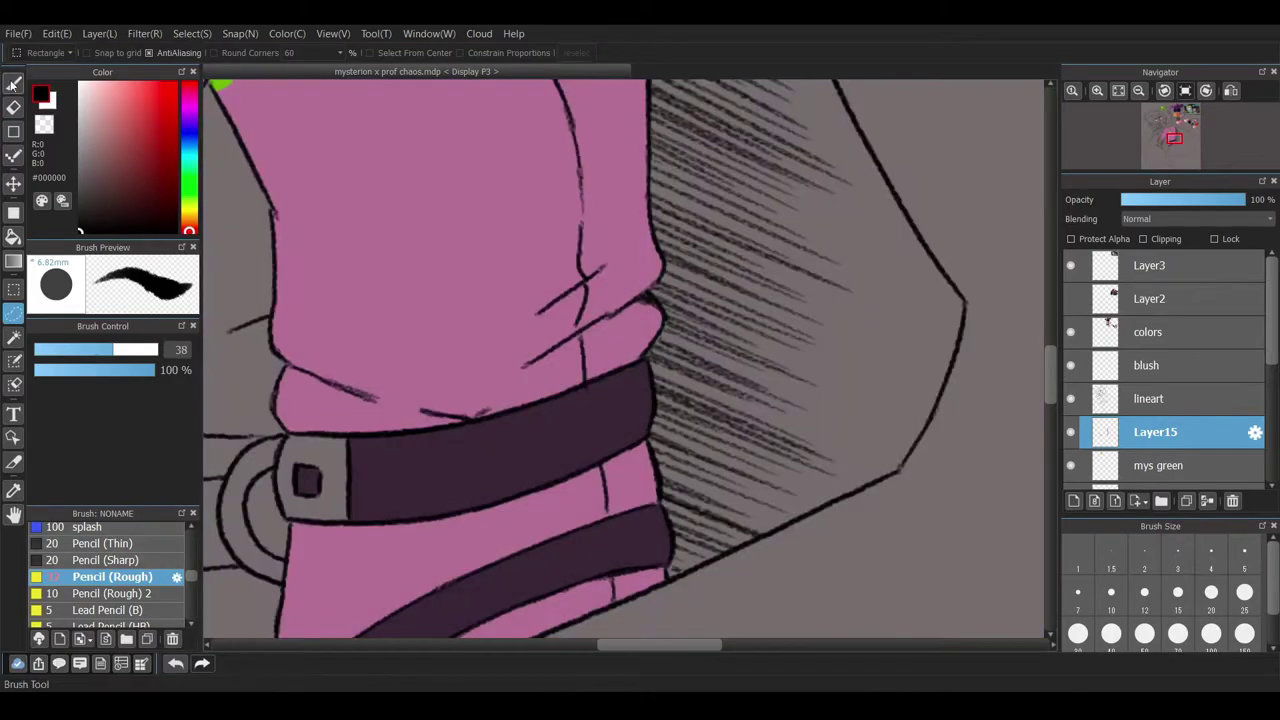
- Name the hatching layer shade lines and hide it, add a layer beneath mys gloves, and set a size 23 Pen to dark purple #3C2845
{"action": "key", "text": "b"}
{"action": "left_click_drag", "start_coordinate": [548, 489], "coordinate": [460, 470]}
{"action": "scroll", "coordinate": [727, 333], "scroll_direction": "down", "scroll_amount": 4}
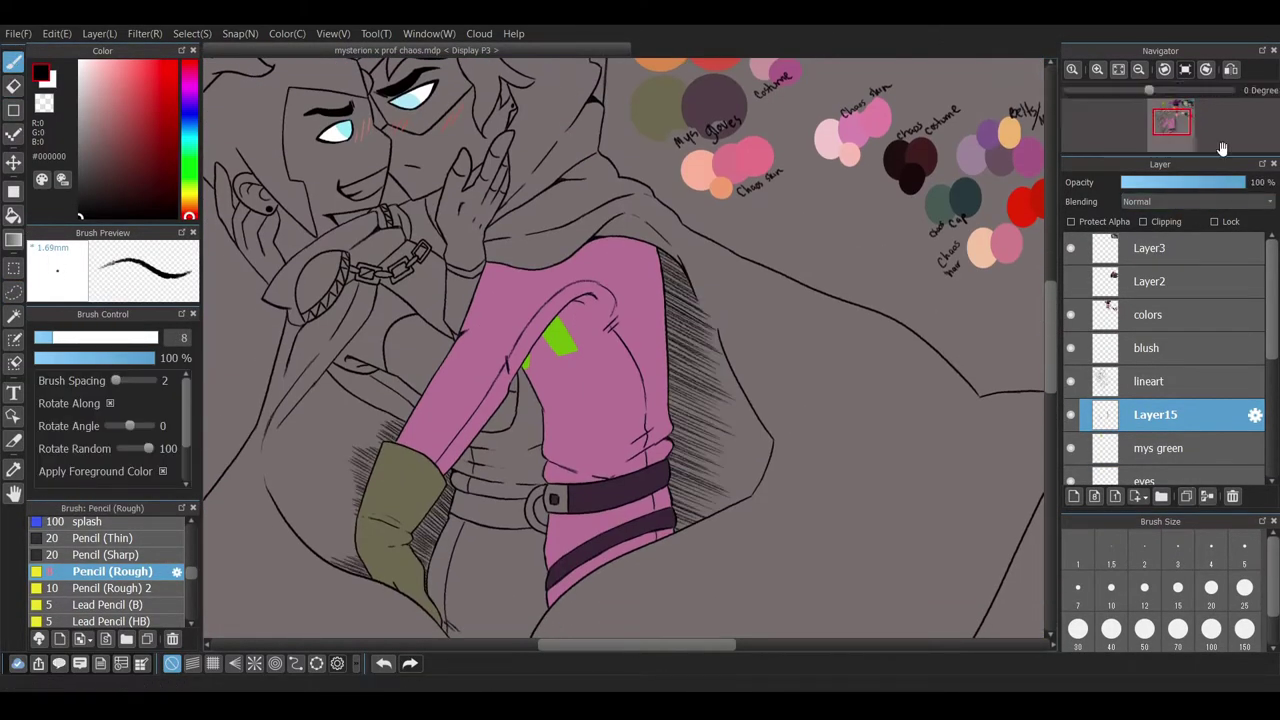
{"action": "left_click_drag", "start_coordinate": [1214, 180], "coordinate": [1155, 182]}
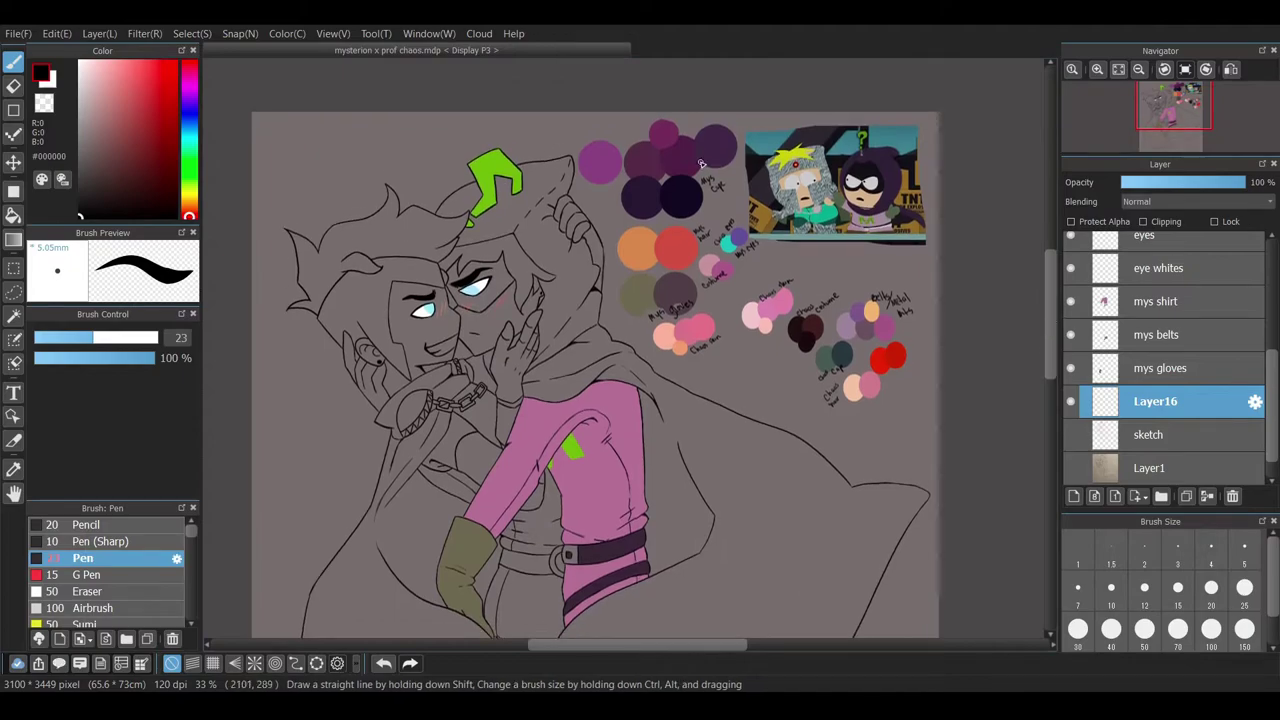
{"action": "left_click", "coordinate": [701, 163], "text": "alt"}
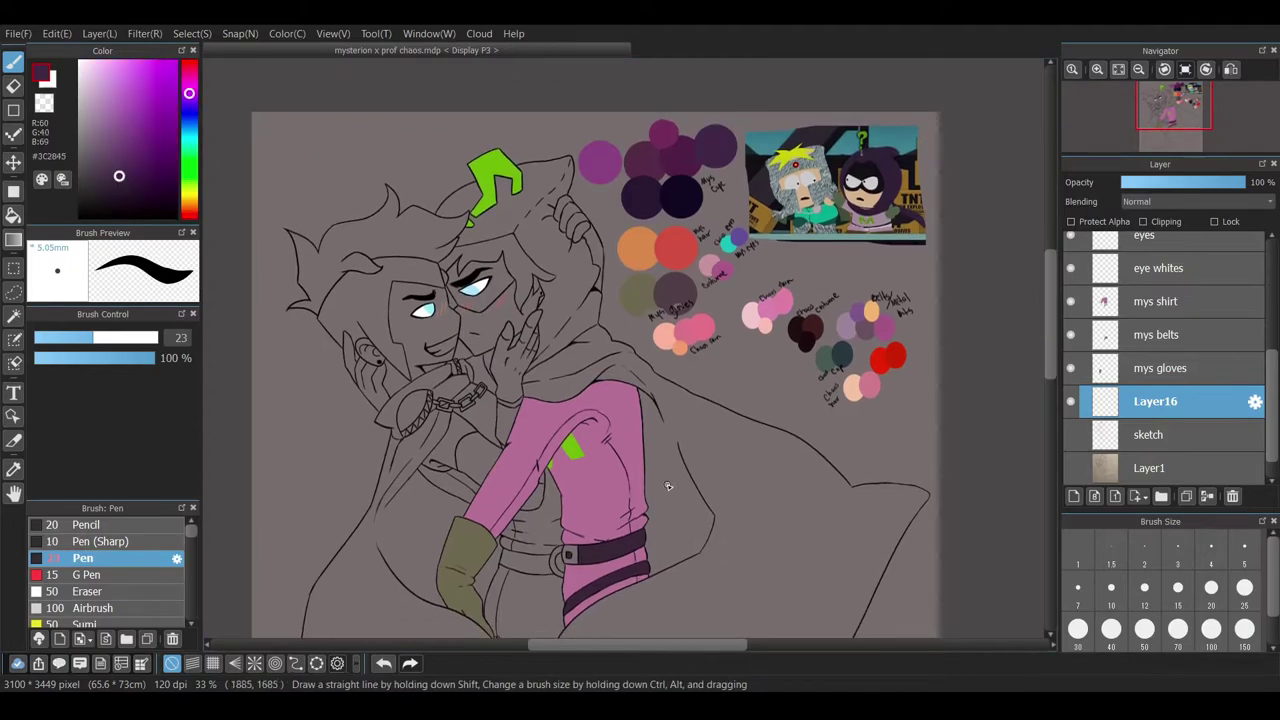
- Paint the cape dark purple along the outer edge of the hand on Mysterion's face and between its fingers
{"action": "scroll", "coordinate": [657, 536], "scroll_direction": "up", "scroll_amount": 3}
{"action": "scroll", "coordinate": [663, 533], "scroll_direction": "up", "scroll_amount": 2}
{"action": "left_click_drag", "start_coordinate": [707, 302], "coordinate": [704, 384]}
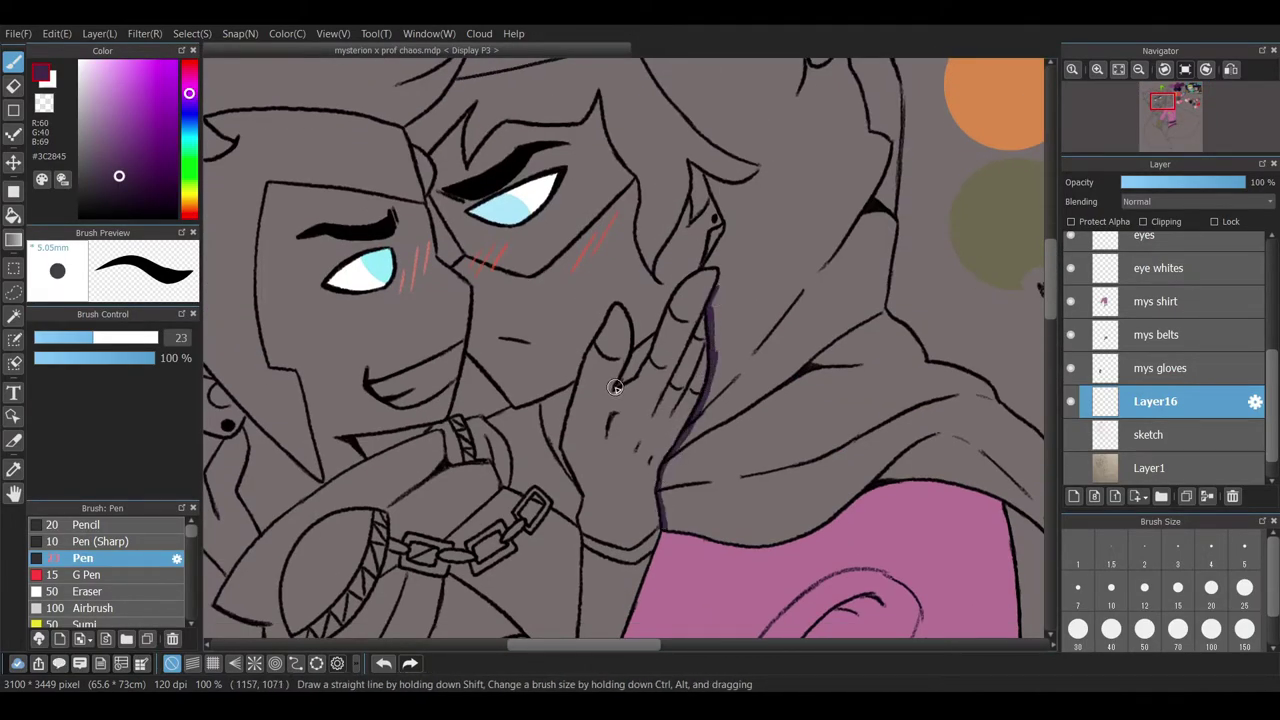
{"action": "scroll", "coordinate": [648, 349], "scroll_direction": "down", "scroll_amount": 2}
{"action": "scroll", "coordinate": [788, 270], "scroll_direction": "up", "scroll_amount": 4}
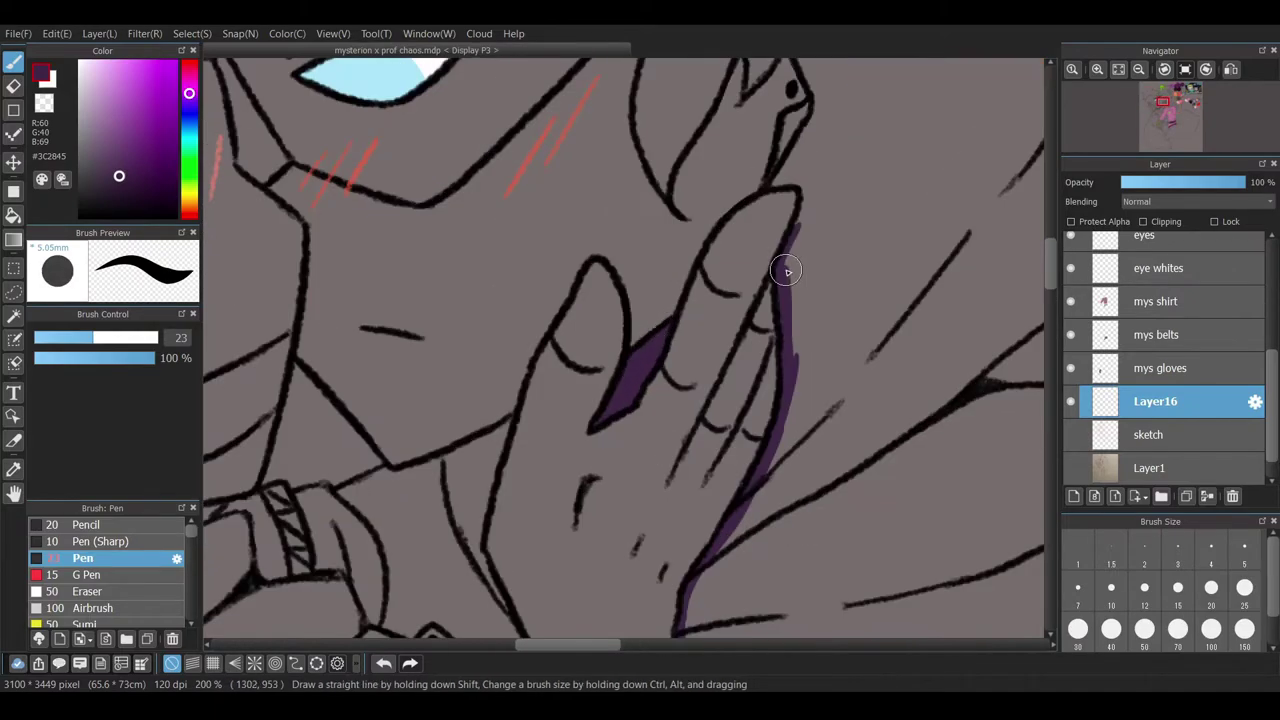
- Edge the hood opening in dark purple around Mysterion's hair and forehead, up to Professor Chaos's hair
{"action": "scroll", "coordinate": [795, 260], "scroll_direction": "up", "scroll_amount": 5}
{"action": "mouse_move", "coordinate": [828, 345]}
{"action": "left_mouse_down"}
{"action": "mouse_move", "coordinate": [905, 276]}
{"action": "mouse_move", "coordinate": [806, 371]}
{"action": "mouse_move", "coordinate": [810, 532]}
{"action": "left_mouse_up"}
{"action": "scroll", "coordinate": [652, 347], "scroll_direction": "up", "scroll_amount": 4}
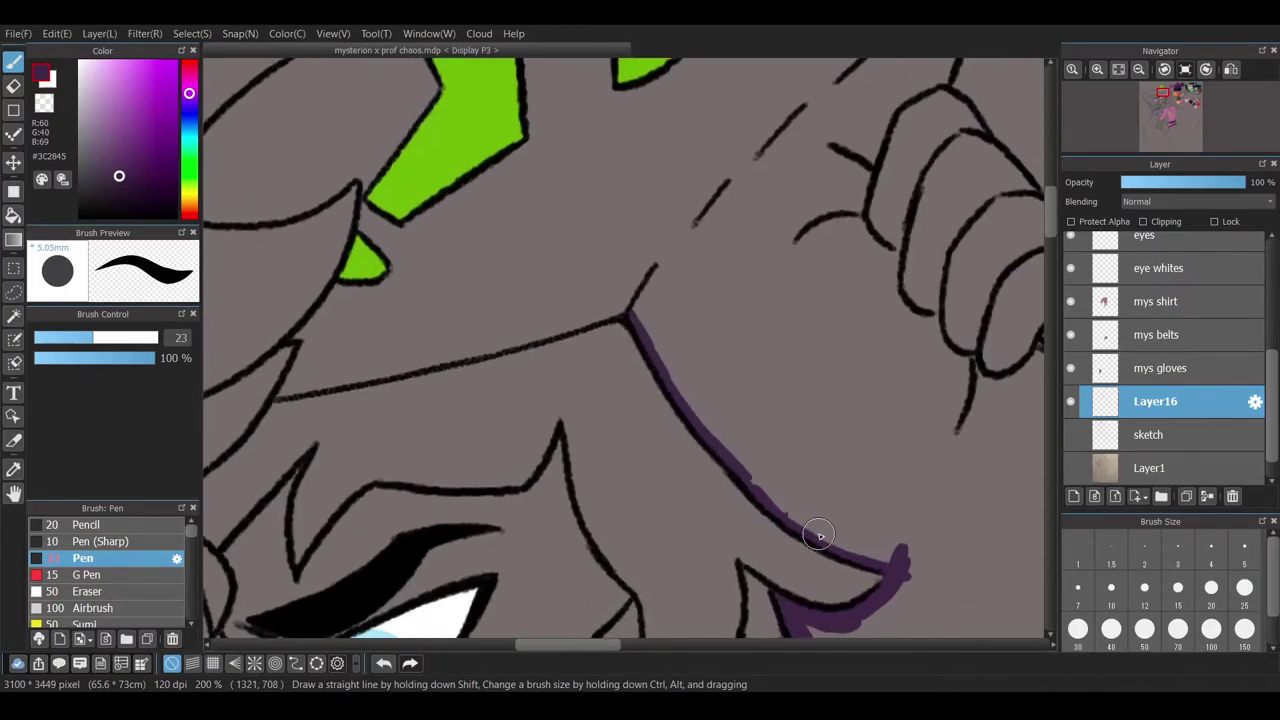
{"action": "left_click_drag", "start_coordinate": [630, 312], "coordinate": [930, 556]}
{"action": "left_click_drag", "start_coordinate": [272, 400], "coordinate": [305, 337]}
{"action": "mouse_move", "coordinate": [296, 395]}
{"action": "left_mouse_down"}
{"action": "mouse_move", "coordinate": [282, 397]}
{"action": "mouse_move", "coordinate": [590, 318]}
{"action": "left_mouse_up"}
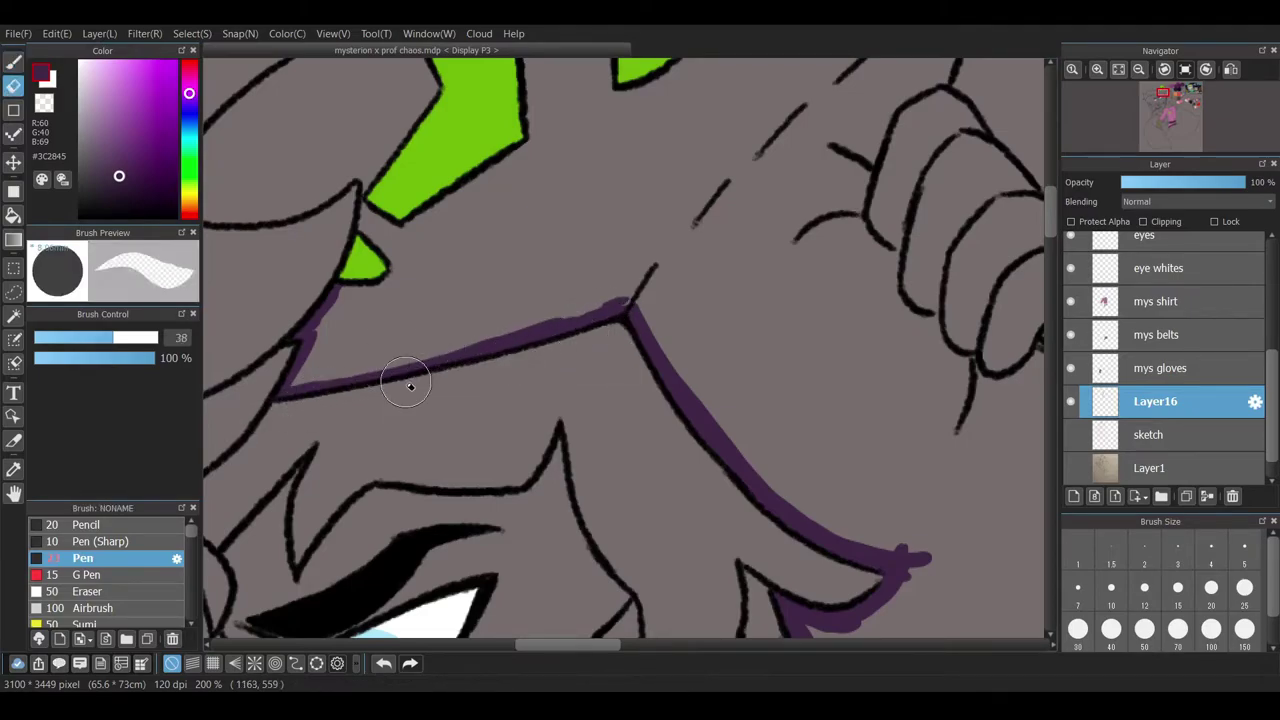
- Thicken the purple along the hood's brow and edge the hood section between Professor Chaos's hair and the green question mark
{"action": "scroll", "coordinate": [575, 345], "scroll_direction": "left", "scroll_amount": 3}
{"action": "scroll", "coordinate": [575, 345], "scroll_direction": "up", "scroll_amount": 2}
{"action": "left_click_drag", "start_coordinate": [545, 425], "coordinate": [575, 345]}
{"action": "left_click_drag", "start_coordinate": [546, 507], "coordinate": [860, 425]}
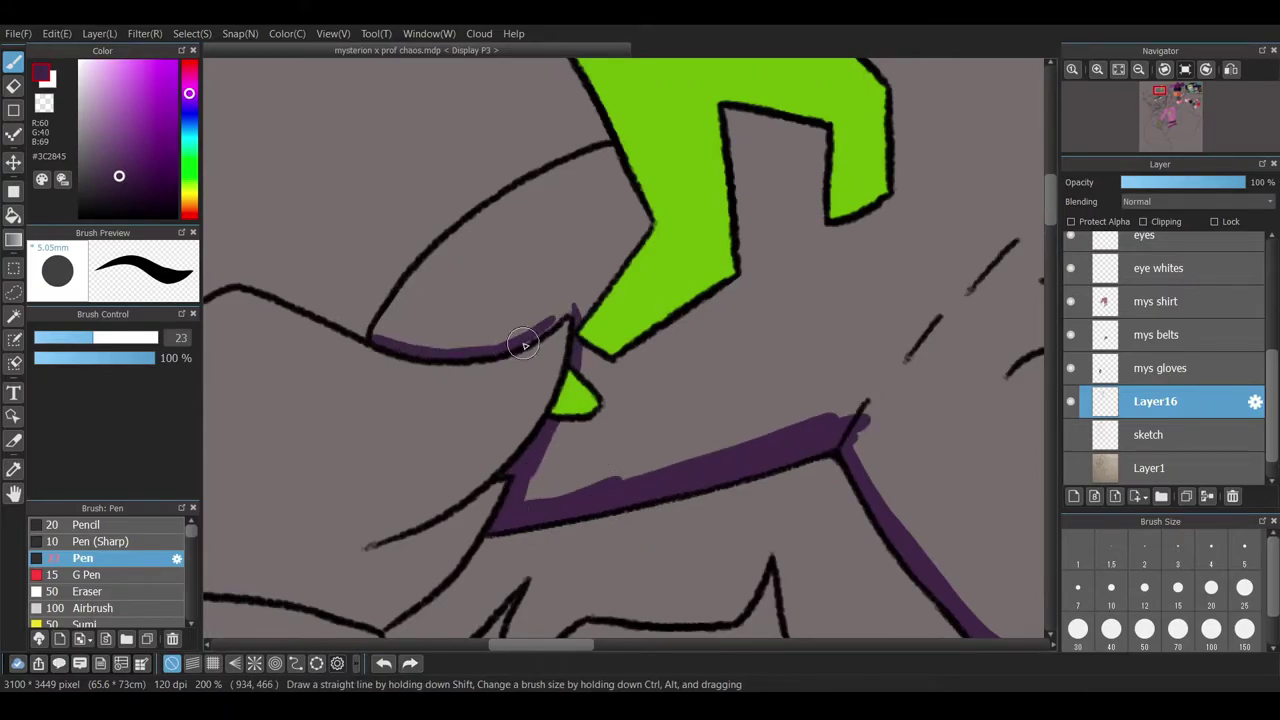
{"action": "mouse_move", "coordinate": [380, 342]}
{"action": "left_mouse_down"}
{"action": "mouse_move", "coordinate": [570, 318]}
{"action": "mouse_move", "coordinate": [520, 495]}
{"action": "mouse_move", "coordinate": [490, 208]}
{"action": "left_mouse_up"}
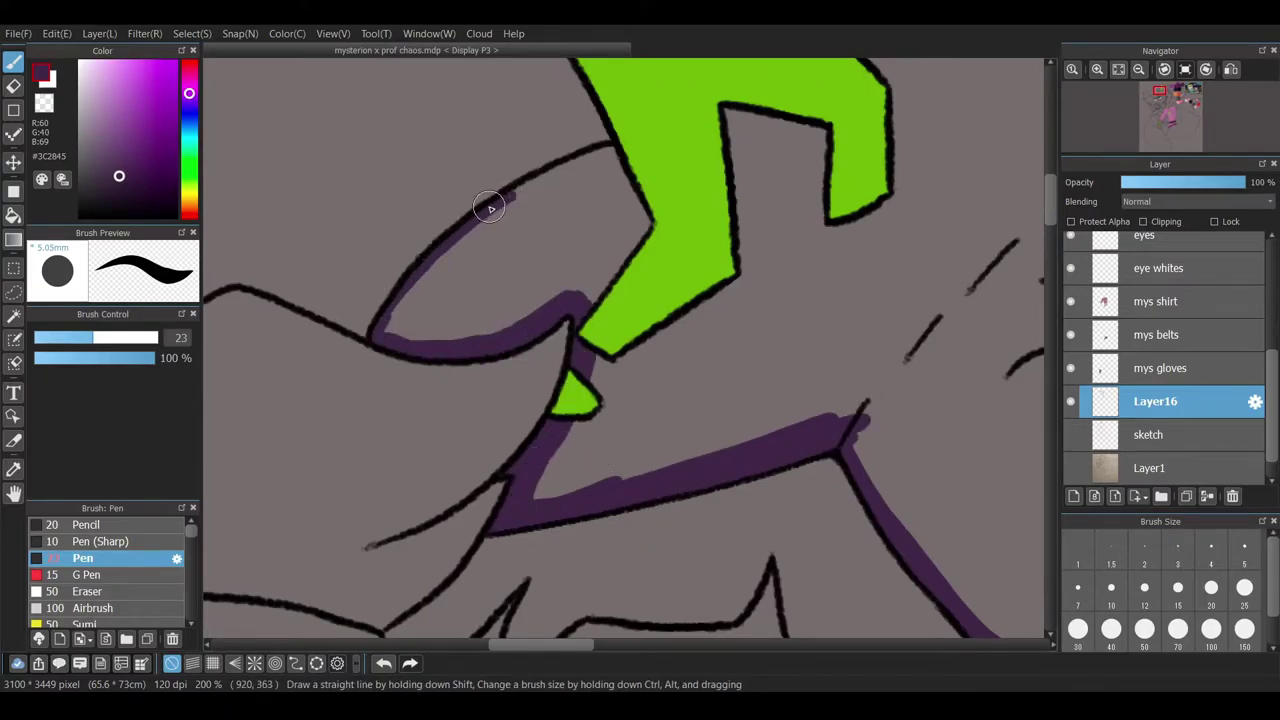
{"action": "mouse_move", "coordinate": [389, 335]}
{"action": "left_mouse_down"}
{"action": "mouse_move", "coordinate": [411, 305]}
{"action": "mouse_move", "coordinate": [585, 281]}
{"action": "left_mouse_up"}
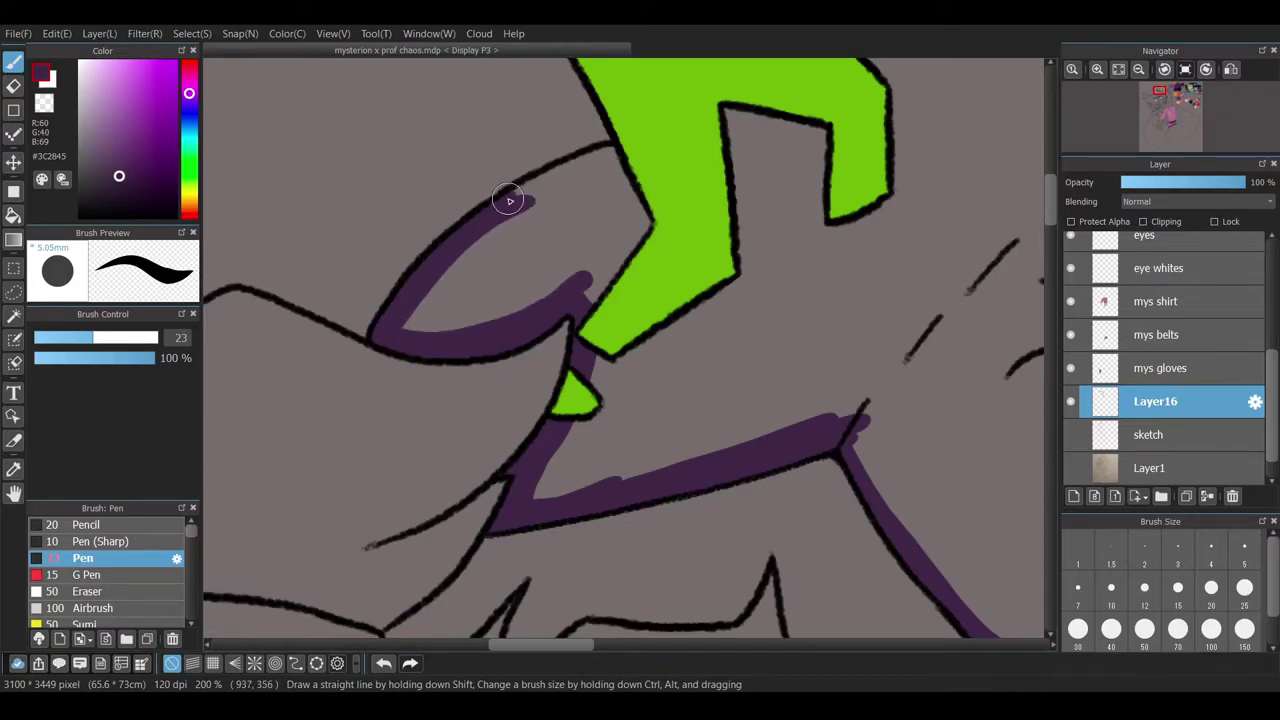
{"action": "mouse_move", "coordinate": [517, 197]}
{"action": "left_mouse_down"}
{"action": "mouse_move", "coordinate": [554, 171]}
{"action": "mouse_move", "coordinate": [611, 162]}
{"action": "left_mouse_up"}
- Edge the inside of the green question mark's hook and the hood's pointed tip in dark purple
{"action": "left_click_drag", "start_coordinate": [700, 340], "coordinate": [410, 480]}
{"action": "left_click_drag", "start_coordinate": [470, 515], "coordinate": [555, 475]}
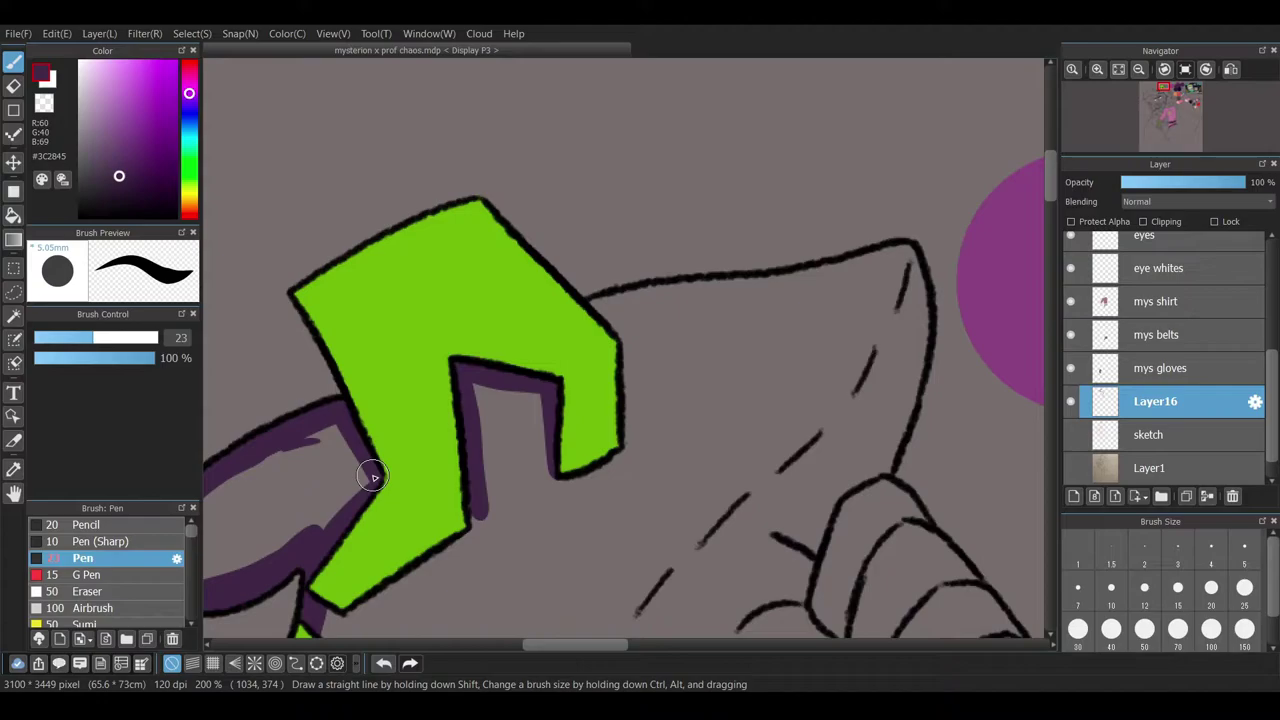
{"action": "mouse_move", "coordinate": [621, 298]}
{"action": "left_mouse_down"}
{"action": "mouse_move", "coordinate": [688, 294]}
{"action": "mouse_move", "coordinate": [571, 328]}
{"action": "mouse_move", "coordinate": [713, 297]}
{"action": "left_mouse_up"}
{"action": "mouse_move", "coordinate": [905, 252]}
{"action": "left_mouse_down"}
{"action": "mouse_move", "coordinate": [774, 293]}
{"action": "mouse_move", "coordinate": [909, 249]}
{"action": "mouse_move", "coordinate": [896, 437]}
{"action": "left_mouse_up"}
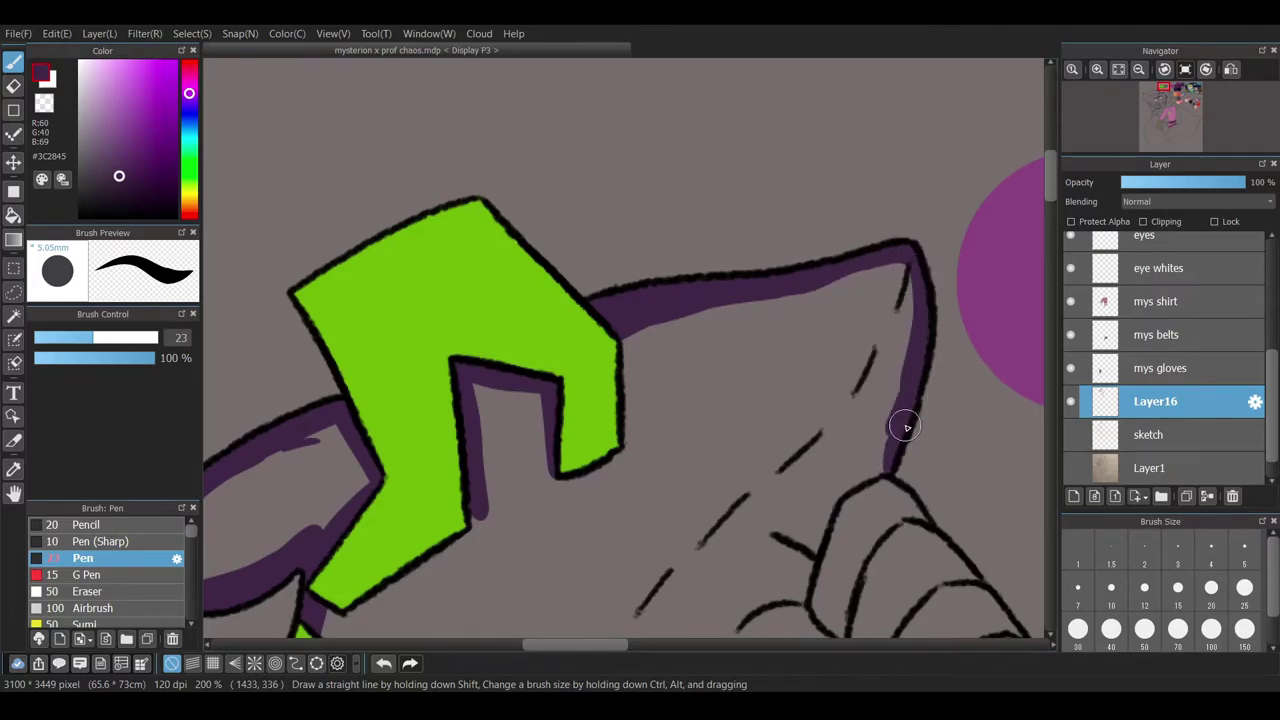
- Edge the hood in dark purple around the fingers gripping it and down along the wrist
{"action": "mouse_move", "coordinate": [903, 277]}
{"action": "left_mouse_down"}
{"action": "mouse_move", "coordinate": [830, 283]}
{"action": "mouse_move", "coordinate": [880, 469]}
{"action": "mouse_move", "coordinate": [800, 590]}
{"action": "left_mouse_up"}
{"action": "mouse_move", "coordinate": [840, 493]}
{"action": "left_mouse_down"}
{"action": "mouse_move", "coordinate": [870, 456]}
{"action": "mouse_move", "coordinate": [812, 606]}
{"action": "mouse_move", "coordinate": [862, 503]}
{"action": "mouse_move", "coordinate": [805, 406]}
{"action": "left_mouse_up"}
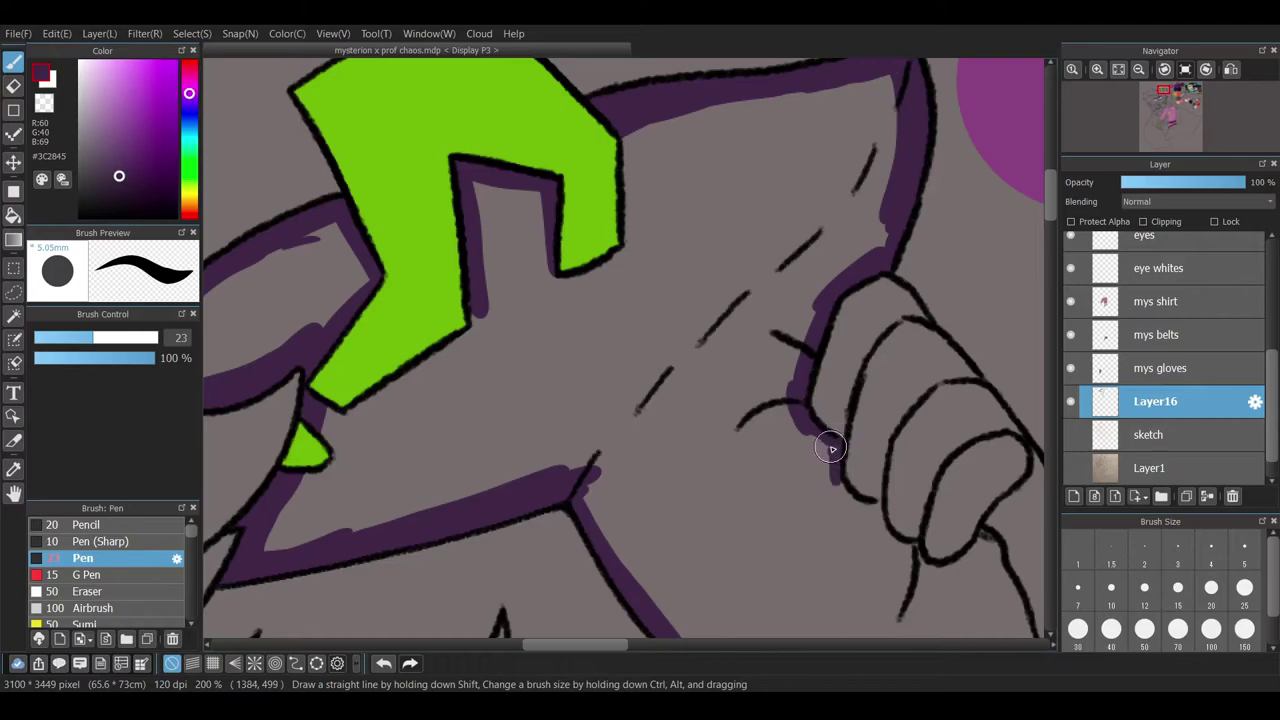
{"action": "left_click_drag", "start_coordinate": [838, 460], "coordinate": [879, 536]}
{"action": "mouse_move", "coordinate": [977, 543]}
{"action": "left_mouse_down"}
{"action": "mouse_move", "coordinate": [965, 570]}
{"action": "mouse_move", "coordinate": [975, 335]}
{"action": "mouse_move", "coordinate": [730, 313]}
{"action": "mouse_move", "coordinate": [702, 347]}
{"action": "left_mouse_up"}
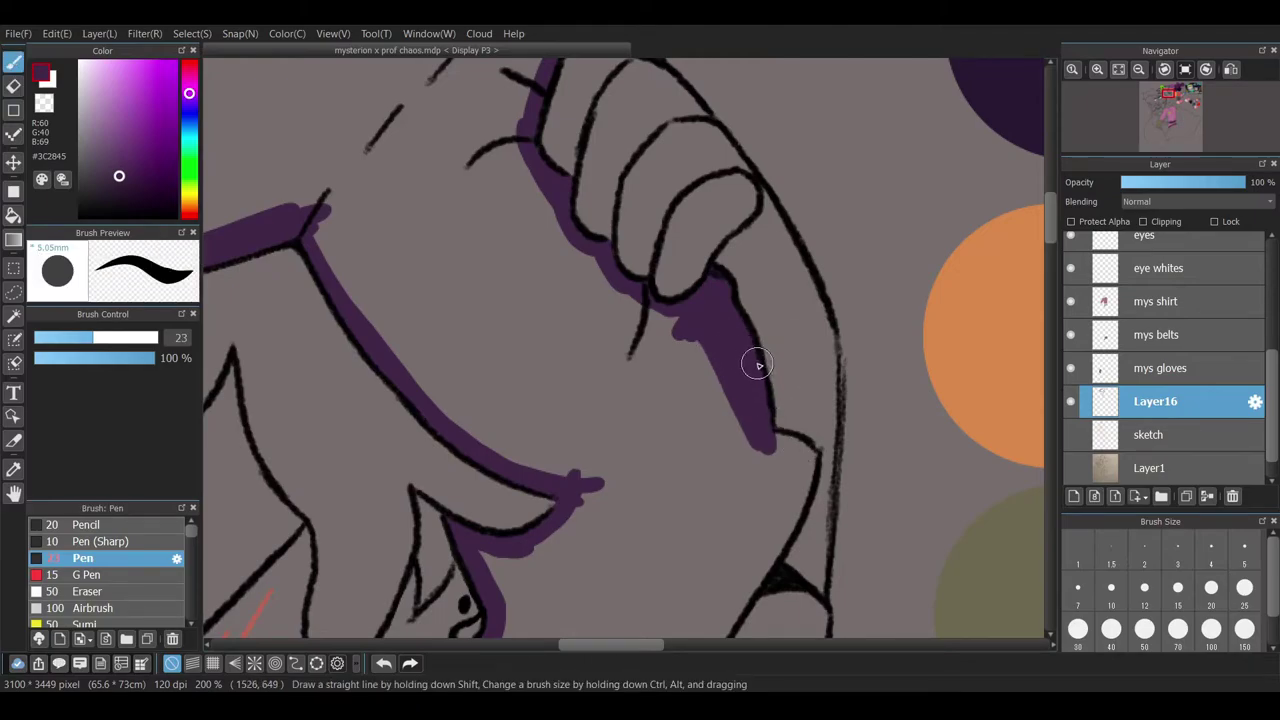
{"action": "mouse_move", "coordinate": [809, 483]}
{"action": "left_mouse_down"}
{"action": "mouse_move", "coordinate": [786, 529]}
{"action": "mouse_move", "coordinate": [775, 610]}
{"action": "left_mouse_up"}
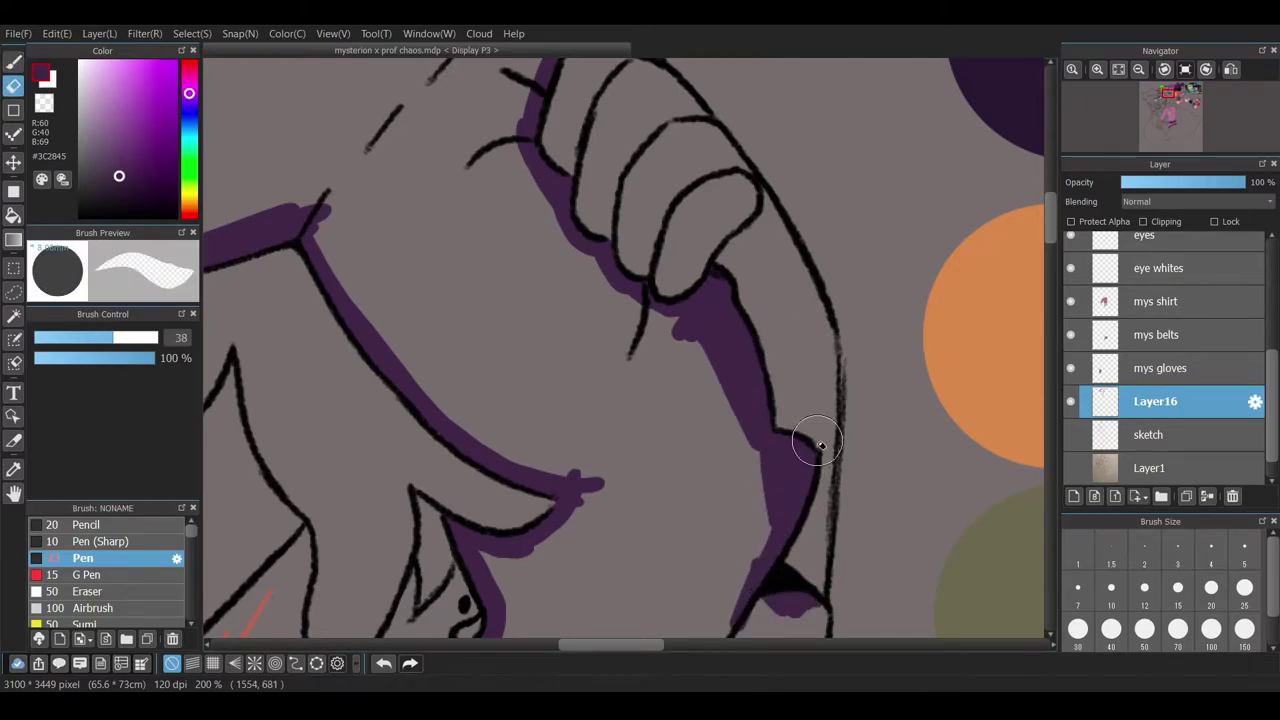
- Clean up the purple beside the wrist and continue the edging down the hood's outer fold and over Mysterion's shoulder
{"action": "left_click", "coordinate": [809, 450], "text": "alt"}
{"action": "scroll", "coordinate": [1030, 323], "scroll_direction": "down", "scroll_amount": 3}
{"action": "left_click", "coordinate": [806, 366], "text": "alt"}
{"action": "mouse_move", "coordinate": [806, 366]}
{"action": "left_mouse_down"}
{"action": "mouse_move", "coordinate": [776, 542]}
{"action": "mouse_move", "coordinate": [752, 394]}
{"action": "mouse_move", "coordinate": [774, 423]}
{"action": "left_mouse_up"}
{"action": "scroll", "coordinate": [1052, 263], "scroll_direction": "down", "scroll_amount": 2}
{"action": "mouse_move", "coordinate": [790, 345]}
{"action": "left_mouse_down"}
{"action": "mouse_move", "coordinate": [840, 400]}
{"action": "mouse_move", "coordinate": [865, 480]}
{"action": "left_mouse_up"}
{"action": "scroll", "coordinate": [620, 350], "scroll_direction": "right", "scroll_amount": 3}
{"action": "mouse_move", "coordinate": [566, 470]}
{"action": "left_mouse_down"}
{"action": "mouse_move", "coordinate": [661, 497]}
{"action": "mouse_move", "coordinate": [690, 547]}
{"action": "left_mouse_up"}
{"action": "scroll", "coordinate": [690, 547], "scroll_direction": "down", "scroll_amount": 3}
{"action": "left_click_drag", "start_coordinate": [706, 294], "coordinate": [800, 386]}
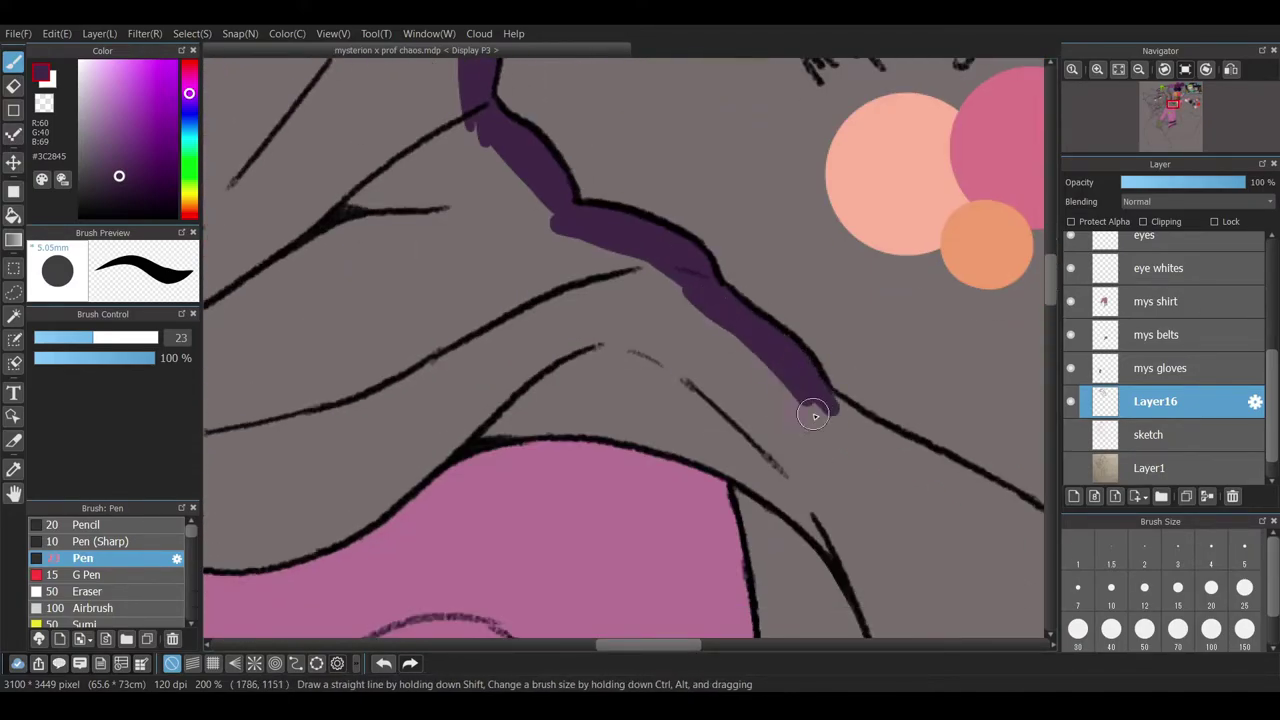
- Patch the cape outline below Mysterion's hips in black on the lineart layer
{"action": "scroll", "coordinate": [800, 386], "scroll_direction": "down", "scroll_amount": 4}
{"action": "scroll", "coordinate": [796, 572], "scroll_direction": "up", "scroll_amount": 3}
{"action": "scroll", "coordinate": [700, 450], "scroll_direction": "down", "scroll_amount": 3}
{"action": "scroll", "coordinate": [1160, 400], "scroll_direction": "up", "scroll_amount": 3}
{"action": "left_click", "coordinate": [1150, 324]}
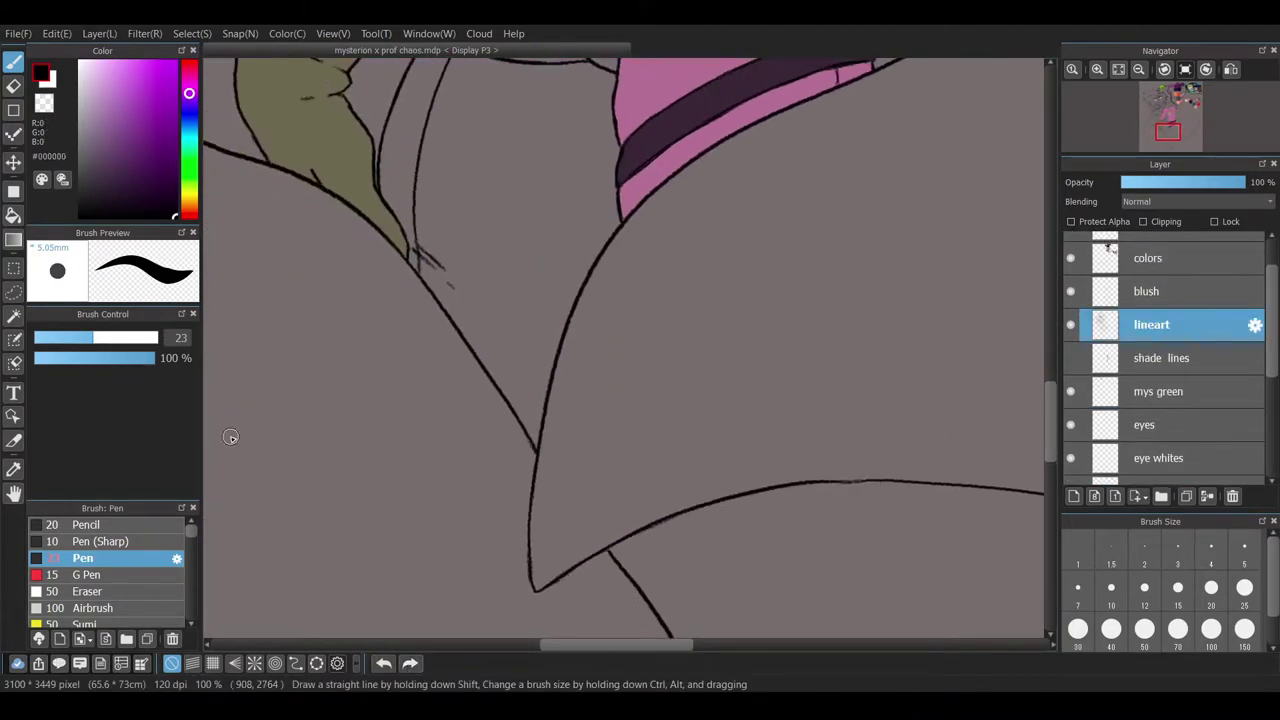
{"action": "scroll", "coordinate": [110, 575], "scroll_direction": "down", "scroll_amount": 3}
- Edge the cape in dark purple #3C2845 from below the shirt hem down to its lower pointed corner on Layer16
{"action": "left_click", "coordinate": [115, 605]}
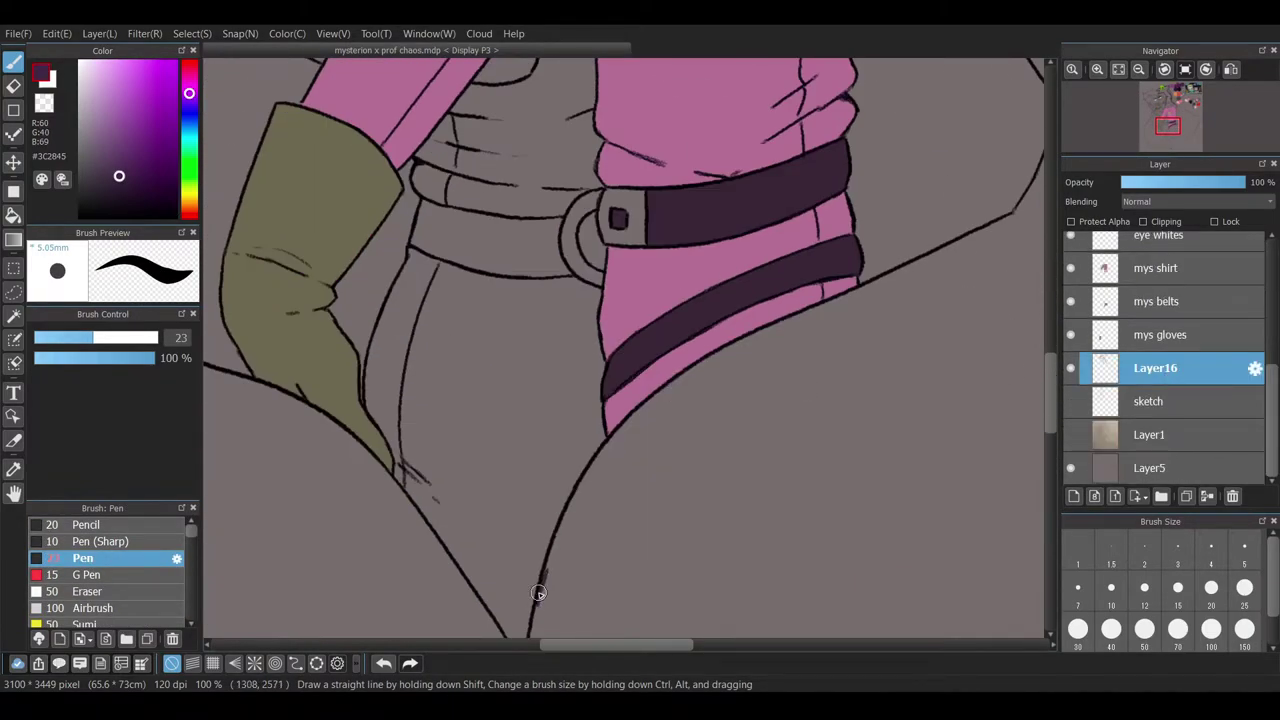
{"action": "mouse_move", "coordinate": [538, 593]}
{"action": "left_mouse_down"}
{"action": "mouse_move", "coordinate": [596, 465]}
{"action": "mouse_move", "coordinate": [798, 311]}
{"action": "left_mouse_up"}
{"action": "left_click_drag", "start_coordinate": [1050, 306], "coordinate": [1046, 378]}
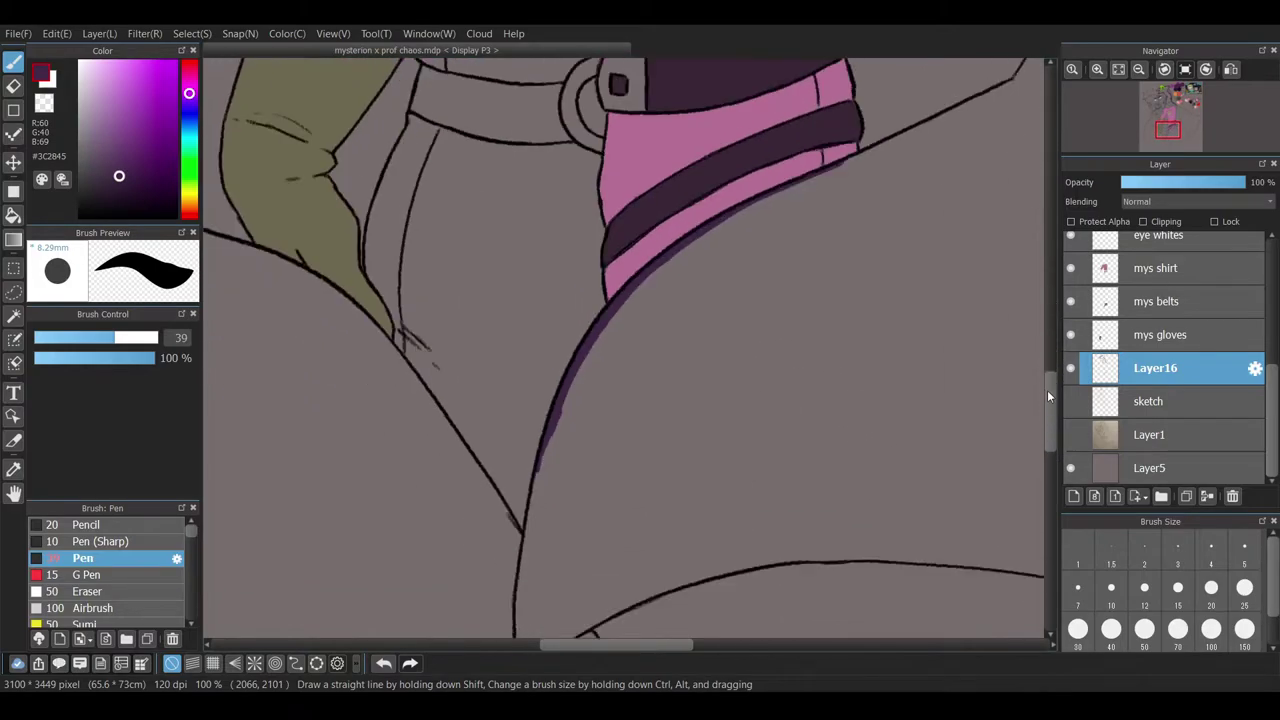
{"action": "scroll", "coordinate": [1027, 421], "scroll_direction": "down", "scroll_amount": 2}
{"action": "left_click_drag", "start_coordinate": [676, 95], "coordinate": [520, 503]}
{"action": "scroll", "coordinate": [519, 527], "scroll_direction": "up", "scroll_amount": 3}
{"action": "scroll", "coordinate": [529, 386], "scroll_direction": "down", "scroll_amount": 4}
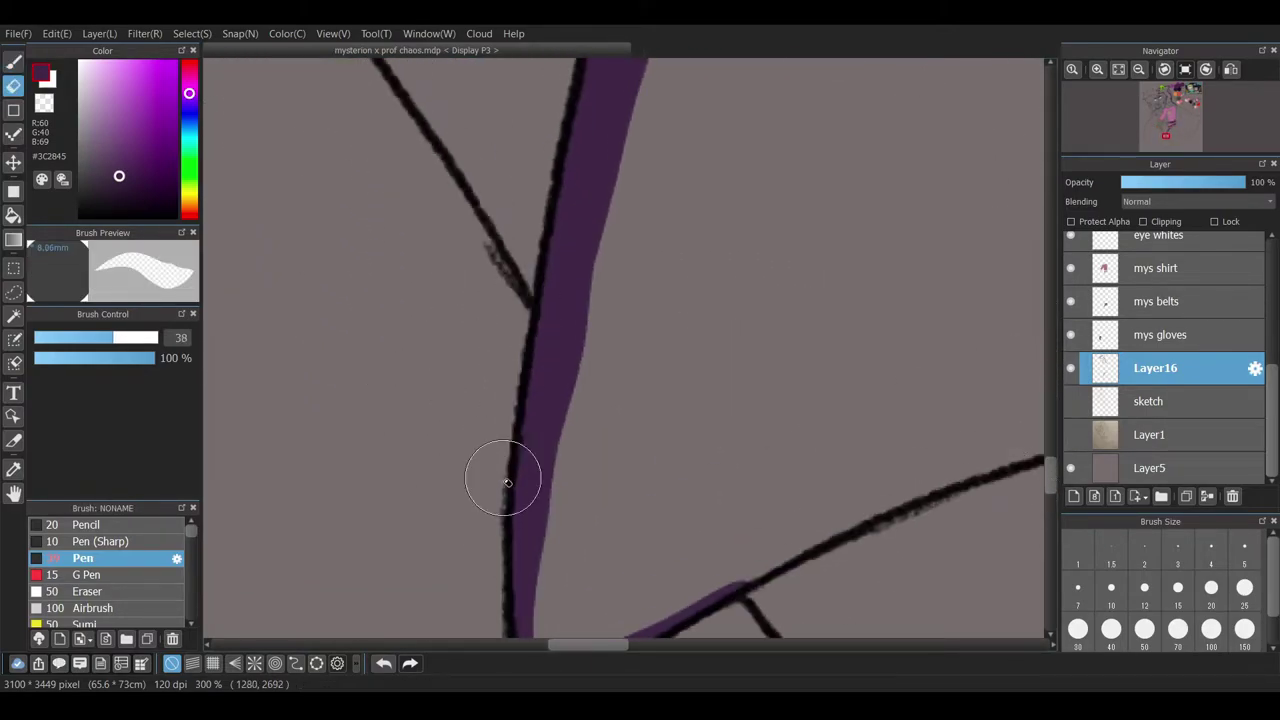
- Fill the cape's lower pointed corner in dark purple and carry the colour along the bottom hem up to the line art
{"action": "mouse_move", "coordinate": [285, 510]}
{"action": "left_mouse_down"}
{"action": "mouse_move", "coordinate": [288, 417]}
{"action": "mouse_move", "coordinate": [309, 491]}
{"action": "mouse_move", "coordinate": [453, 130]}
{"action": "left_mouse_up"}
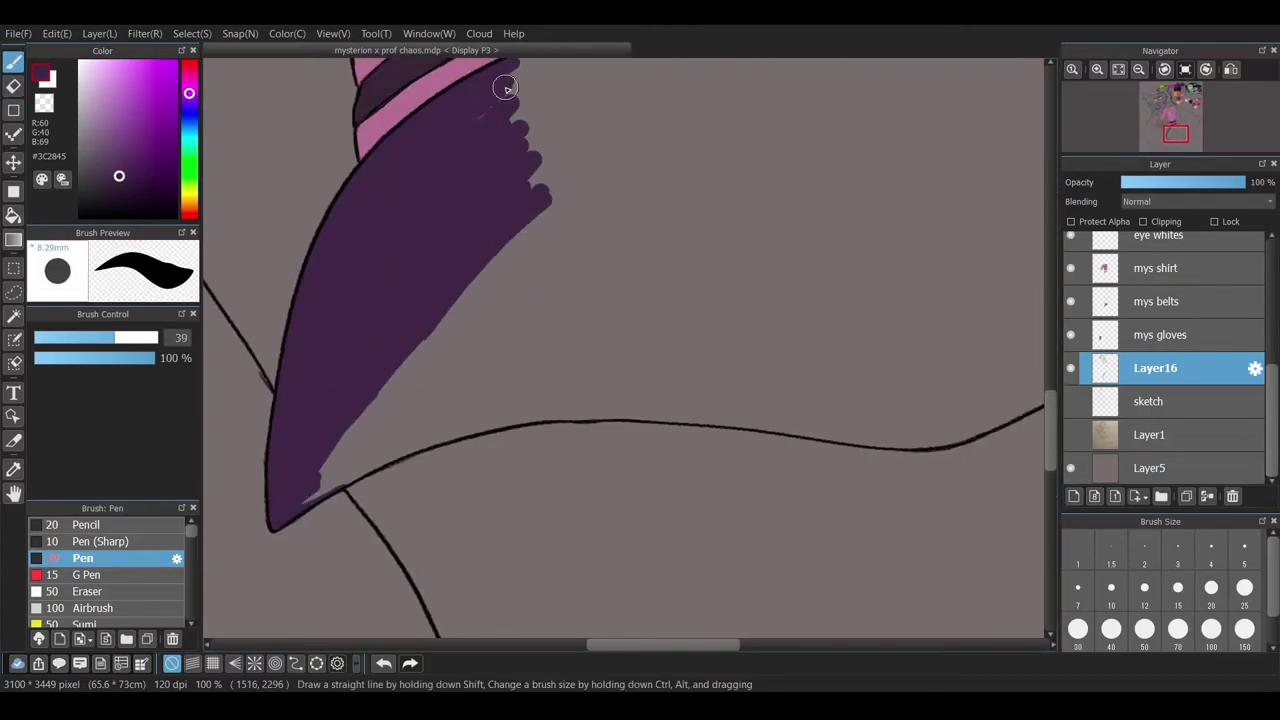
{"action": "mouse_move", "coordinate": [380, 439]}
{"action": "left_mouse_down"}
{"action": "mouse_move", "coordinate": [470, 418]}
{"action": "mouse_move", "coordinate": [1035, 372]}
{"action": "left_mouse_up"}
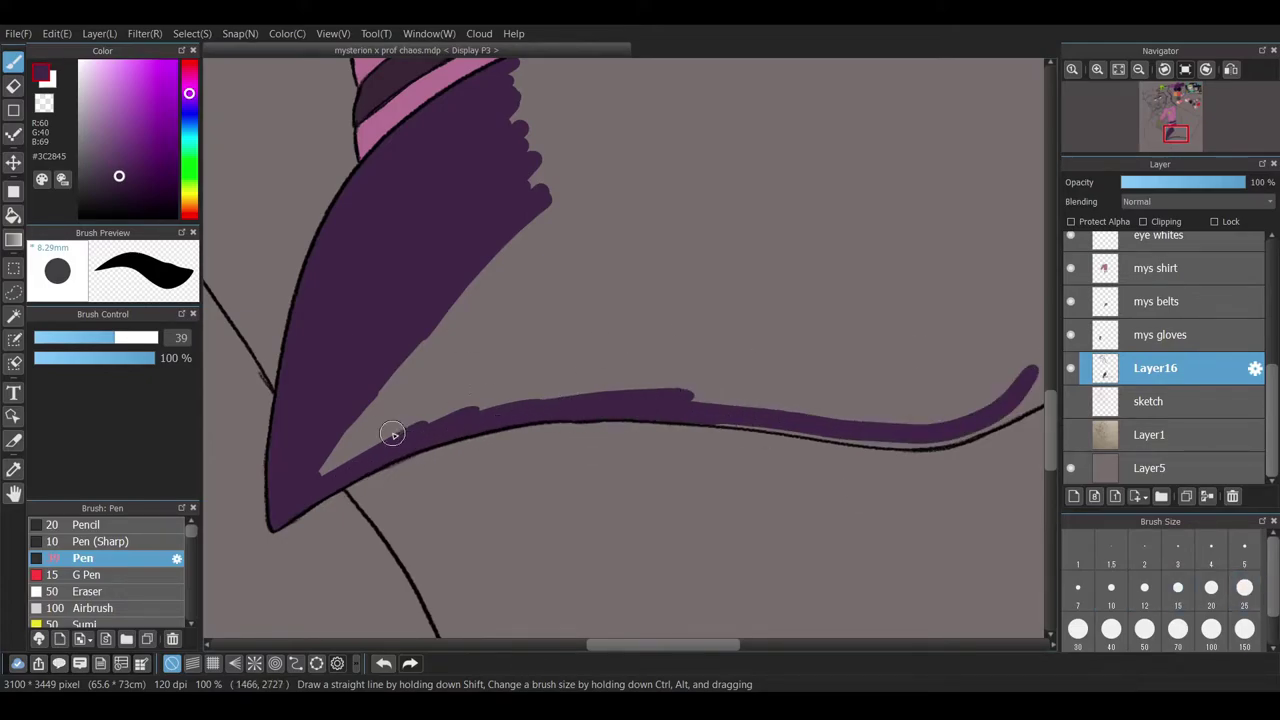
{"action": "scroll", "coordinate": [397, 428], "scroll_direction": "up", "scroll_amount": 4}
{"action": "left_click_drag", "start_coordinate": [617, 394], "coordinate": [276, 372]}
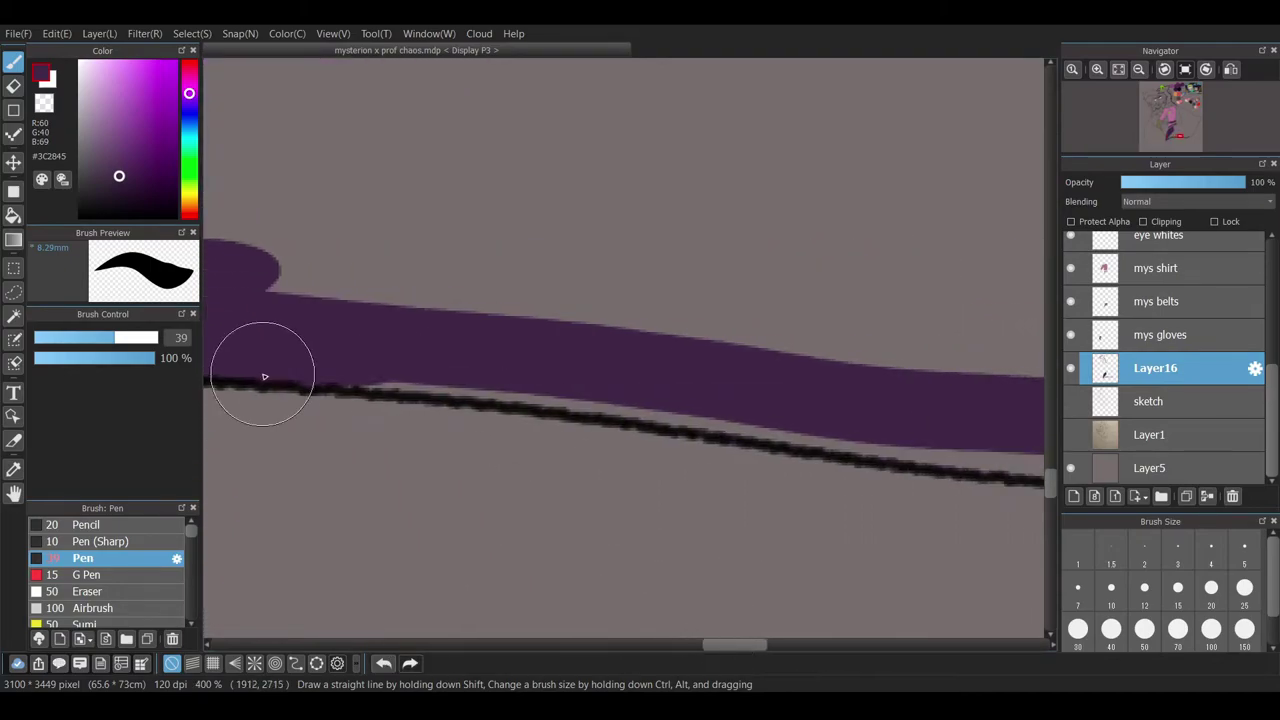
{"action": "scroll", "coordinate": [971, 366], "scroll_direction": "down", "scroll_amount": 2}
{"action": "scroll", "coordinate": [424, 338], "scroll_direction": "up", "scroll_amount": 1}
- Continue the dark purple edging along the far stretch of the cape's bottom hem, closing gaps against the outline
{"action": "mouse_move", "coordinate": [424, 338]}
{"action": "left_mouse_down"}
{"action": "mouse_move", "coordinate": [844, 403]}
{"action": "mouse_move", "coordinate": [504, 379]}
{"action": "mouse_move", "coordinate": [620, 378]}
{"action": "mouse_move", "coordinate": [243, 386]}
{"action": "mouse_move", "coordinate": [676, 265]}
{"action": "mouse_move", "coordinate": [688, 465]}
{"action": "left_mouse_up"}
{"action": "key", "text": "space"}
{"action": "key", "text": "space"}
{"action": "key", "text": "space"}
{"action": "mouse_move", "coordinate": [500, 560]}
{"action": "left_mouse_down"}
{"action": "mouse_move", "coordinate": [749, 443]}
{"action": "mouse_move", "coordinate": [933, 306]}
{"action": "mouse_move", "coordinate": [1008, 210]}
{"action": "mouse_move", "coordinate": [689, 437]}
{"action": "mouse_move", "coordinate": [826, 260]}
{"action": "mouse_move", "coordinate": [930, 92]}
{"action": "mouse_move", "coordinate": [640, 630]}
{"action": "left_mouse_up"}
{"action": "key", "text": "space"}
{"action": "key", "text": "space"}
{"action": "mouse_move", "coordinate": [575, 620]}
{"action": "left_mouse_down"}
{"action": "mouse_move", "coordinate": [666, 500]}
{"action": "mouse_move", "coordinate": [845, 143]}
{"action": "left_mouse_up"}
{"action": "key", "text": "space"}
{"action": "left_click_drag", "start_coordinate": [800, 190], "coordinate": [880, 380]}
{"action": "mouse_move", "coordinate": [830, 470]}
{"action": "left_mouse_down"}
{"action": "mouse_move", "coordinate": [884, 379]}
{"action": "mouse_move", "coordinate": [813, 158]}
{"action": "mouse_move", "coordinate": [550, 574]}
{"action": "mouse_move", "coordinate": [690, 280]}
{"action": "left_mouse_up"}
- Edge the cape's outer side in dark purple up to and around its flared upper corner
{"action": "key", "text": "space"}
{"action": "key", "text": "e"}
{"action": "key", "text": "b"}
{"action": "key", "text": "space"}
{"action": "key", "text": "space"}
{"action": "left_click_drag", "start_coordinate": [690, 280], "coordinate": [715, 545]}
{"action": "mouse_move", "coordinate": [900, 240]}
{"action": "left_mouse_down"}
{"action": "mouse_move", "coordinate": [879, 336]}
{"action": "mouse_move", "coordinate": [728, 543]}
{"action": "left_mouse_up"}
{"action": "scroll", "coordinate": [1050, 347], "scroll_direction": "up", "scroll_amount": 3}
{"action": "mouse_move", "coordinate": [250, 368]}
{"action": "left_mouse_down"}
{"action": "mouse_move", "coordinate": [457, 334]}
{"action": "mouse_move", "coordinate": [700, 346]}
{"action": "mouse_move", "coordinate": [864, 385]}
{"action": "mouse_move", "coordinate": [245, 392]}
{"action": "left_mouse_up"}
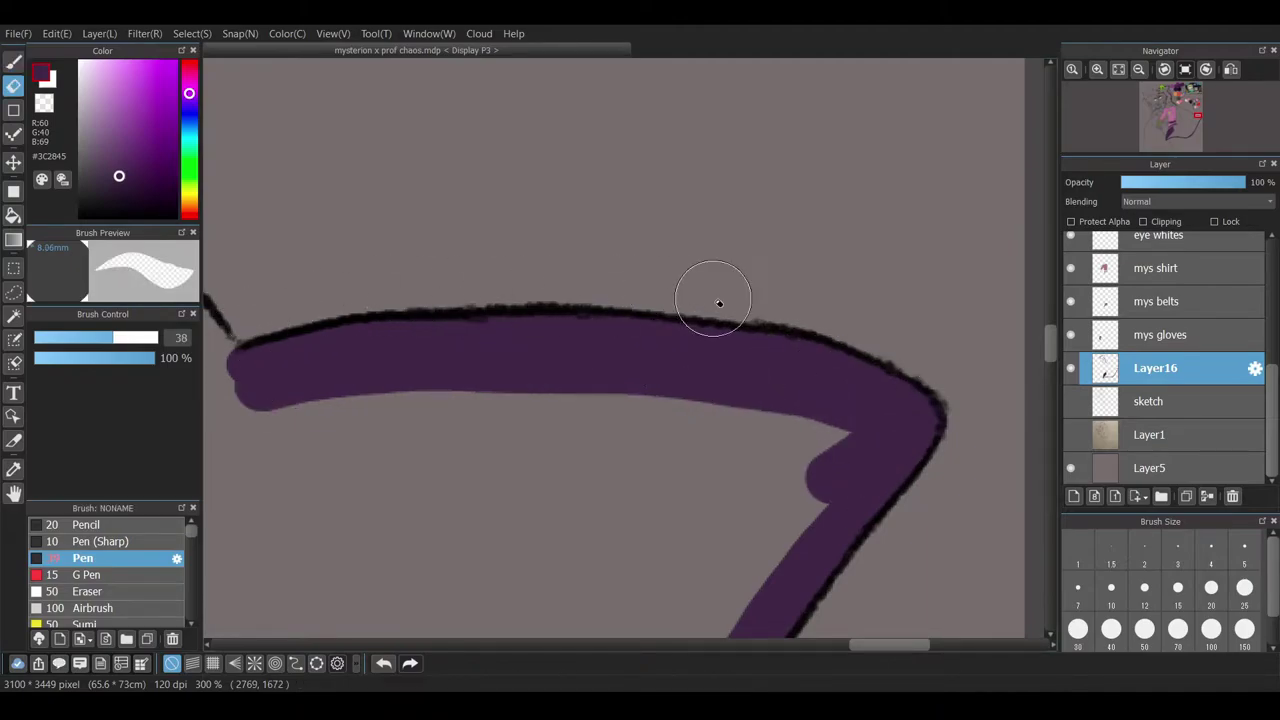
- Clean up the purple at the flared corner and edge the cape's upper outline back toward the shoulder
{"action": "key", "text": "space"}
{"action": "left_click_drag", "start_coordinate": [350, 300], "coordinate": [990, 318]}
{"action": "mouse_move", "coordinate": [652, 157]}
{"action": "left_mouse_down"}
{"action": "mouse_move", "coordinate": [613, 107]}
{"action": "mouse_move", "coordinate": [880, 420]}
{"action": "left_mouse_up"}
{"action": "scroll", "coordinate": [880, 420], "scroll_direction": "up", "scroll_amount": 6}
{"action": "mouse_move", "coordinate": [250, 180]}
{"action": "left_mouse_down"}
{"action": "mouse_move", "coordinate": [429, 277]}
{"action": "mouse_move", "coordinate": [671, 519]}
{"action": "left_mouse_up"}
{"action": "scroll", "coordinate": [830, 560], "scroll_direction": "left", "scroll_amount": 10}
{"action": "scroll", "coordinate": [820, 449], "scroll_direction": "up", "scroll_amount": 6}
{"action": "left_click_drag", "start_coordinate": [900, 470], "coordinate": [244, 211]}
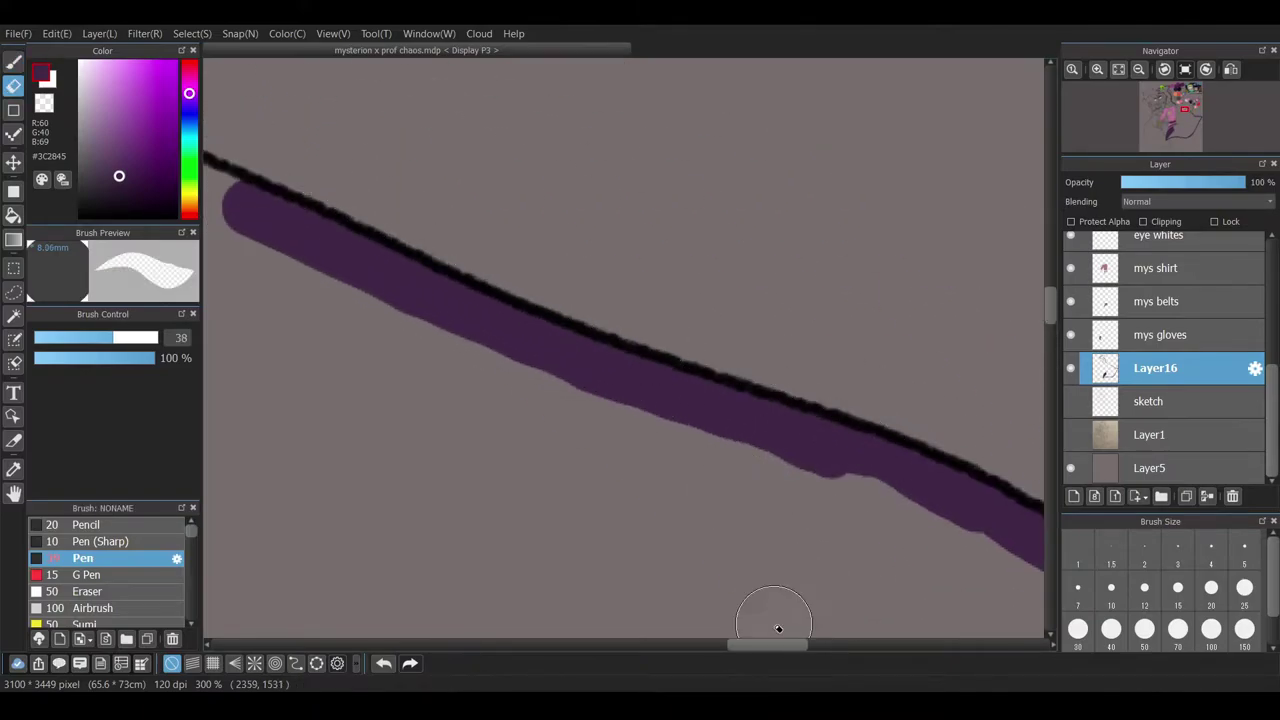
- Close the remaining gap in the dark purple edging along the cape's upper outline beside Mysterion's shoulder
{"action": "scroll", "coordinate": [760, 646], "scroll_direction": "left", "scroll_amount": 10}
{"action": "scroll", "coordinate": [600, 600], "scroll_direction": "up", "scroll_amount": 3}
{"action": "scroll", "coordinate": [277, 334], "scroll_direction": "up", "scroll_amount": 4}
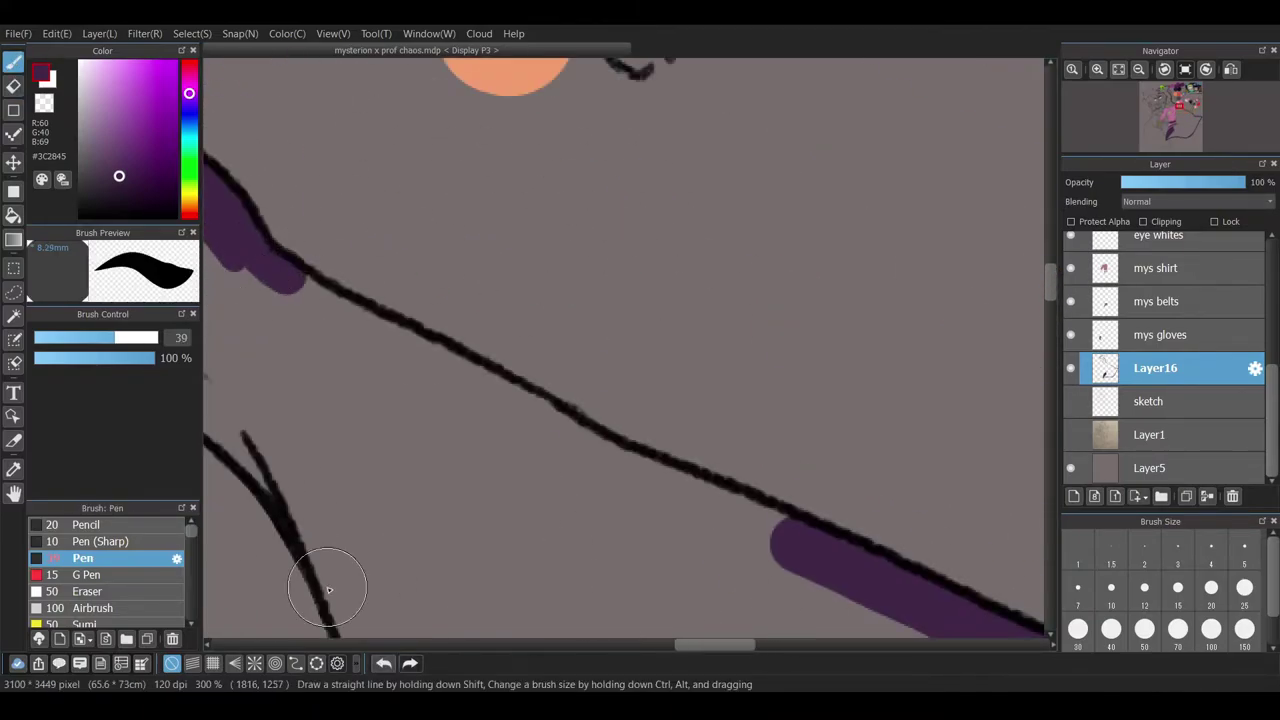
{"action": "mouse_move", "coordinate": [297, 286]}
{"action": "left_mouse_down"}
{"action": "mouse_move", "coordinate": [546, 426]}
{"action": "mouse_move", "coordinate": [270, 305]}
{"action": "left_mouse_up"}
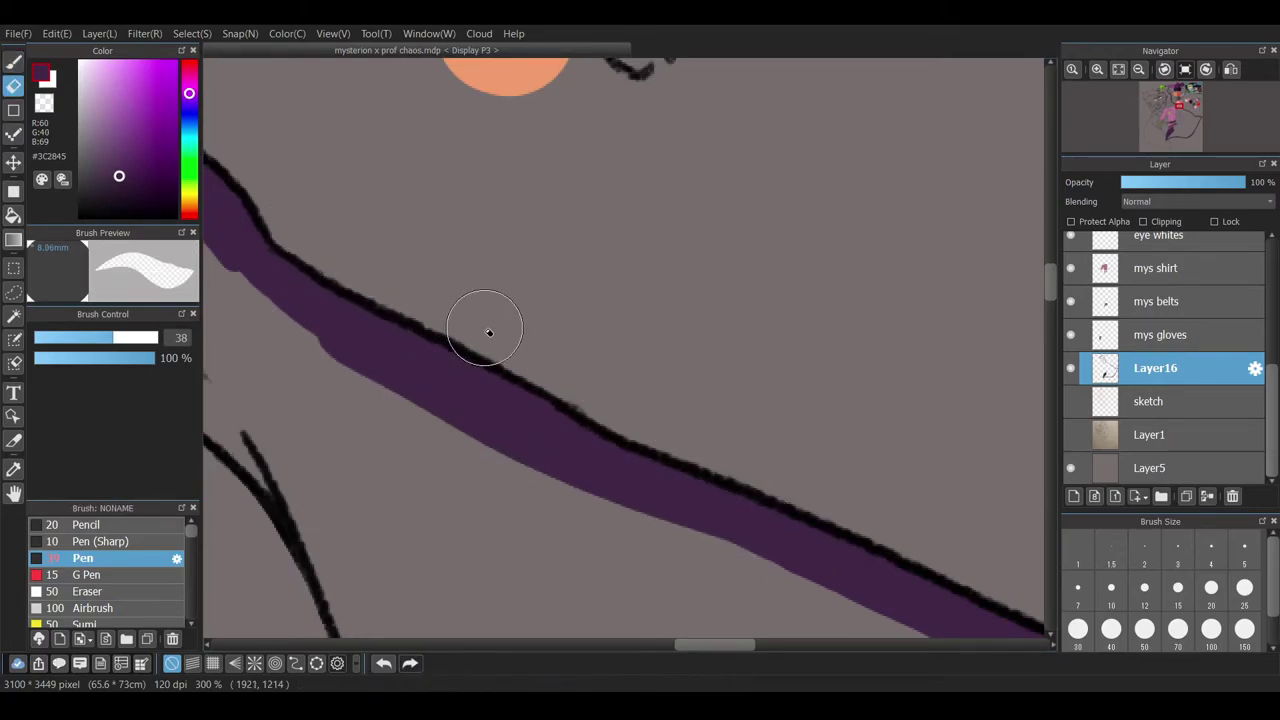
- Fill the cape's interior and the folds around Mysterion's neck in dark purple, starting with a size 262 pen
{"action": "scroll", "coordinate": [637, 373], "scroll_direction": "down", "scroll_amount": 8}
{"action": "left_click_drag", "start_coordinate": [637, 373], "coordinate": [700, 373]}
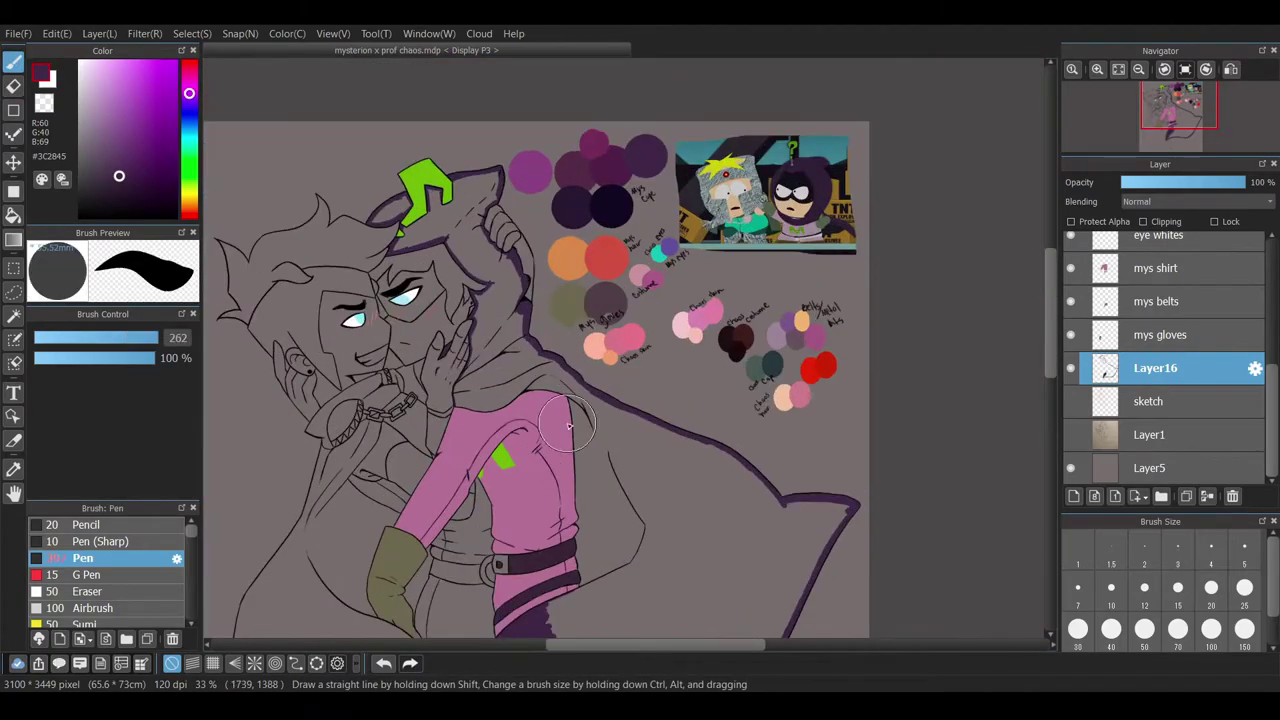
{"action": "scroll", "coordinate": [637, 373], "scroll_direction": "down", "scroll_amount": 1}
{"action": "left_click_drag", "start_coordinate": [530, 520], "coordinate": [490, 620]}
{"action": "left_click_drag", "start_coordinate": [790, 450], "coordinate": [830, 500]}
{"action": "scroll", "coordinate": [723, 593], "scroll_direction": "down", "scroll_amount": 2}
{"action": "mouse_move", "coordinate": [723, 593]}
{"action": "left_mouse_down"}
{"action": "mouse_move", "coordinate": [794, 403]}
{"action": "mouse_move", "coordinate": [620, 300]}
{"action": "mouse_move", "coordinate": [735, 378]}
{"action": "left_mouse_up"}
{"action": "mouse_move", "coordinate": [503, 608]}
{"action": "left_mouse_down"}
{"action": "mouse_move", "coordinate": [695, 604]}
{"action": "mouse_move", "coordinate": [633, 583]}
{"action": "mouse_move", "coordinate": [564, 505]}
{"action": "left_mouse_up"}
{"action": "left_click_drag", "start_coordinate": [1046, 355], "coordinate": [1047, 310]}
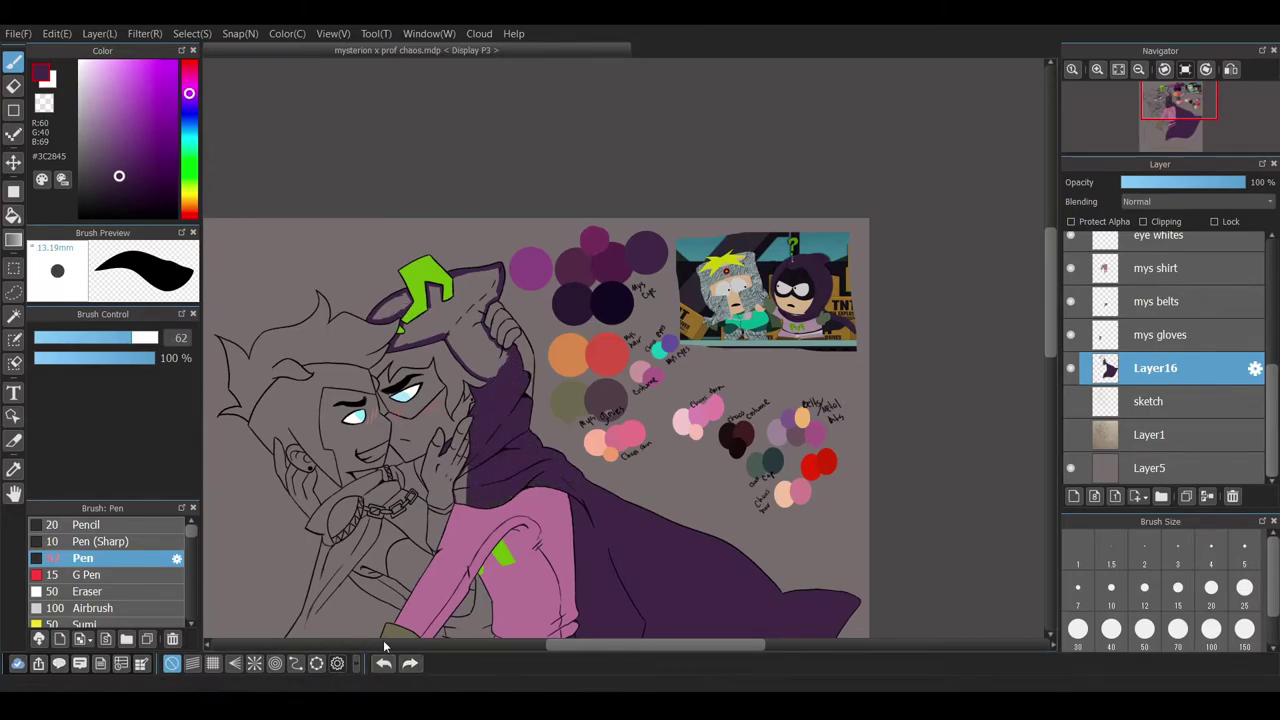
- Fill the rest of the hood around the green question mark in dark purple with a size 62 pen
{"action": "scroll", "coordinate": [447, 332], "scroll_direction": "up", "scroll_amount": 2}
{"action": "scroll", "coordinate": [455, 540], "scroll_direction": "down", "scroll_amount": 2}
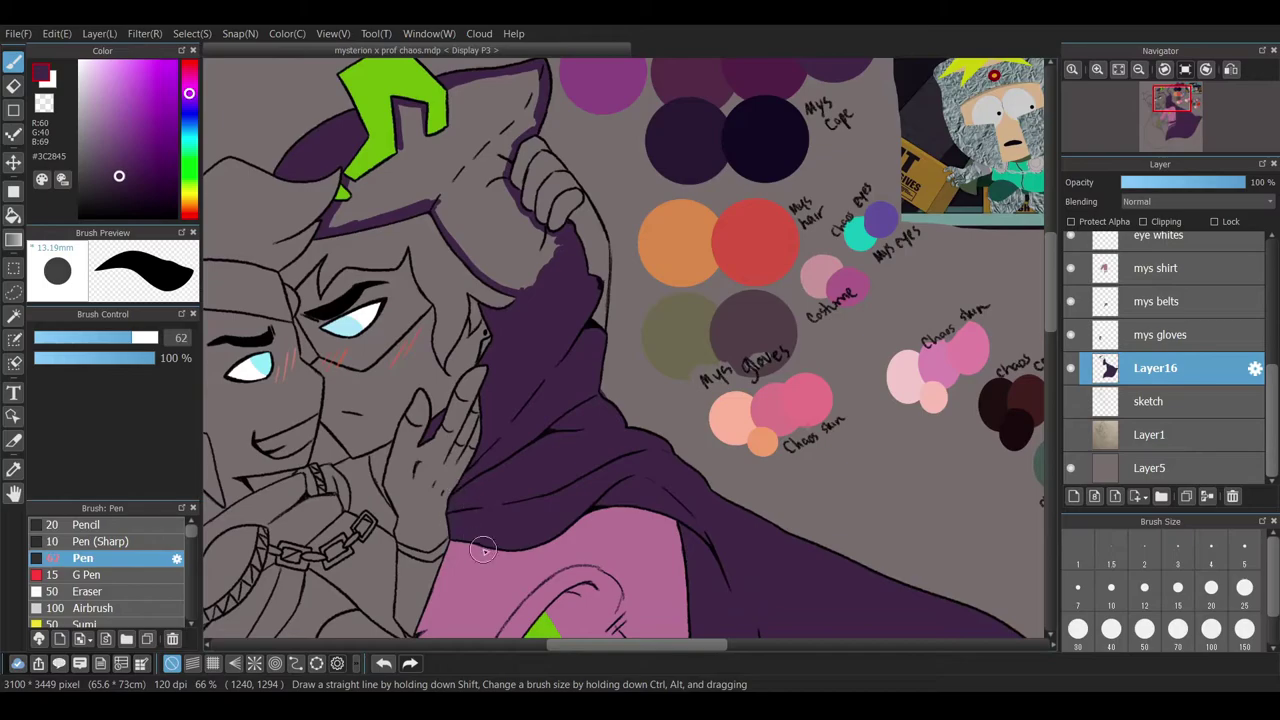
{"action": "scroll", "coordinate": [483, 474], "scroll_direction": "up", "scroll_amount": 4}
{"action": "mouse_move", "coordinate": [454, 490]}
{"action": "left_mouse_down"}
{"action": "mouse_move", "coordinate": [507, 408]}
{"action": "mouse_move", "coordinate": [533, 329]}
{"action": "mouse_move", "coordinate": [409, 374]}
{"action": "mouse_move", "coordinate": [363, 450]}
{"action": "left_mouse_up"}
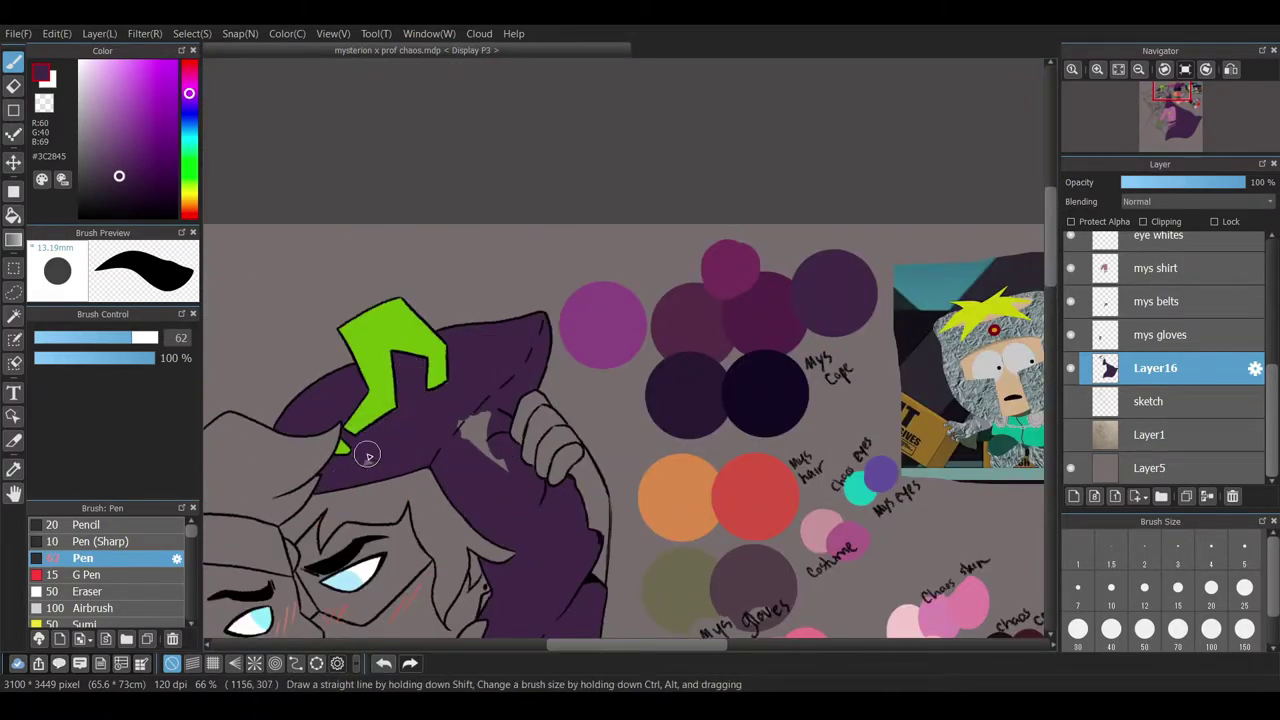
{"action": "scroll", "coordinate": [403, 438], "scroll_direction": "down", "scroll_amount": 4}
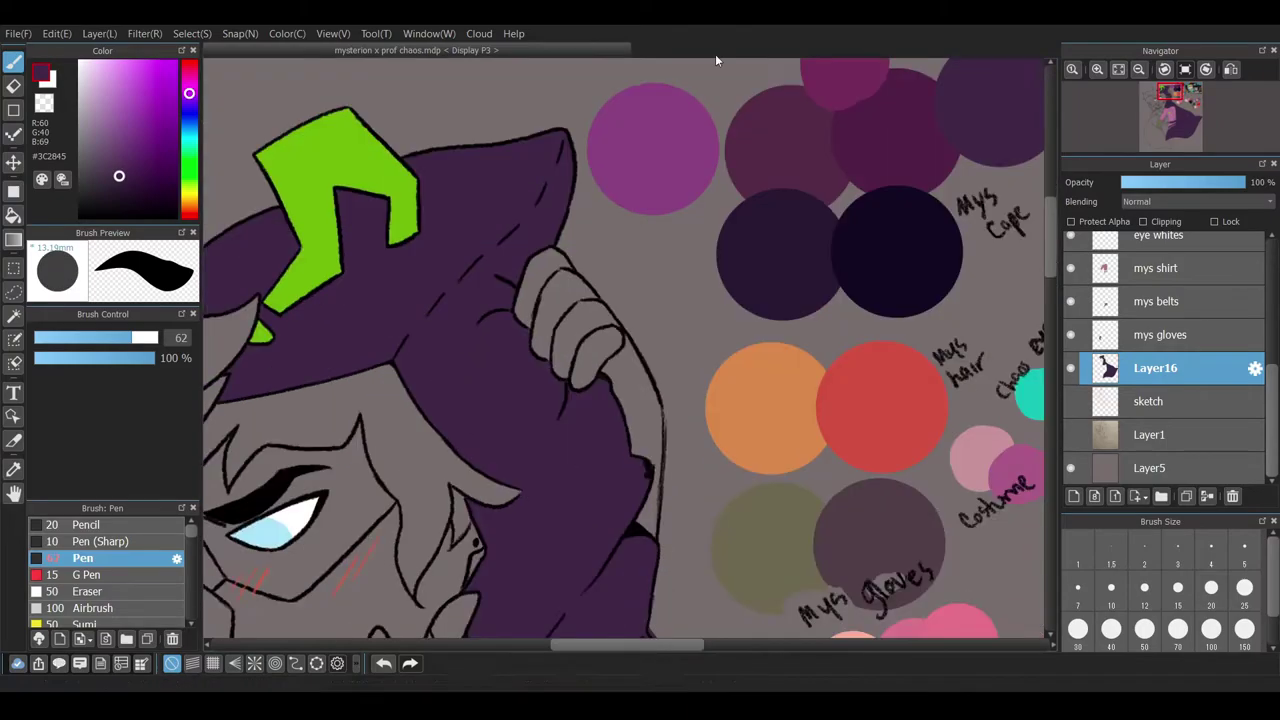
{"action": "scroll", "coordinate": [1003, 329], "scroll_direction": "down", "scroll_amount": 3}
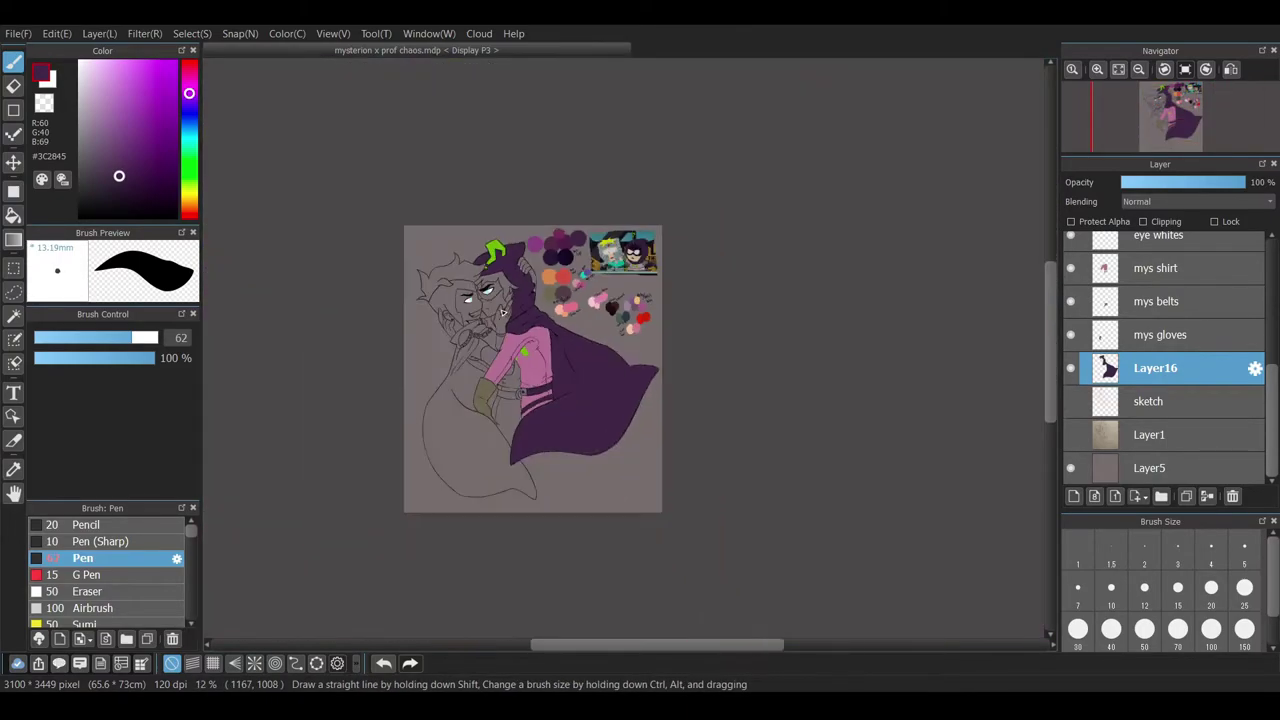
- Fill Mysterion's gloved hand behind Chaos's ear in olive #6C6852 on the mys gloves layer
{"action": "scroll", "coordinate": [1003, 329], "scroll_direction": "up", "scroll_amount": 2}
{"action": "left_click", "coordinate": [1190, 334]}
{"action": "scroll", "coordinate": [378, 318], "scroll_direction": "up", "scroll_amount": 6}
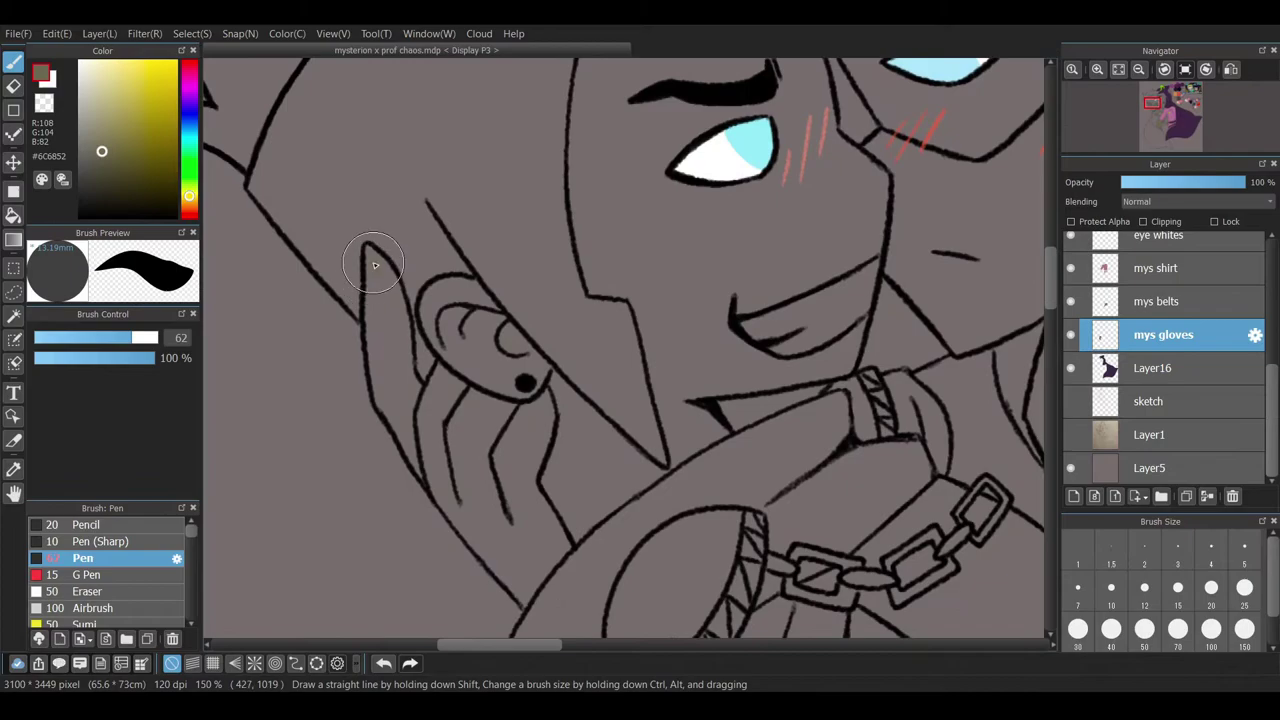
{"action": "left_click_drag", "start_coordinate": [440, 365], "coordinate": [388, 412]}
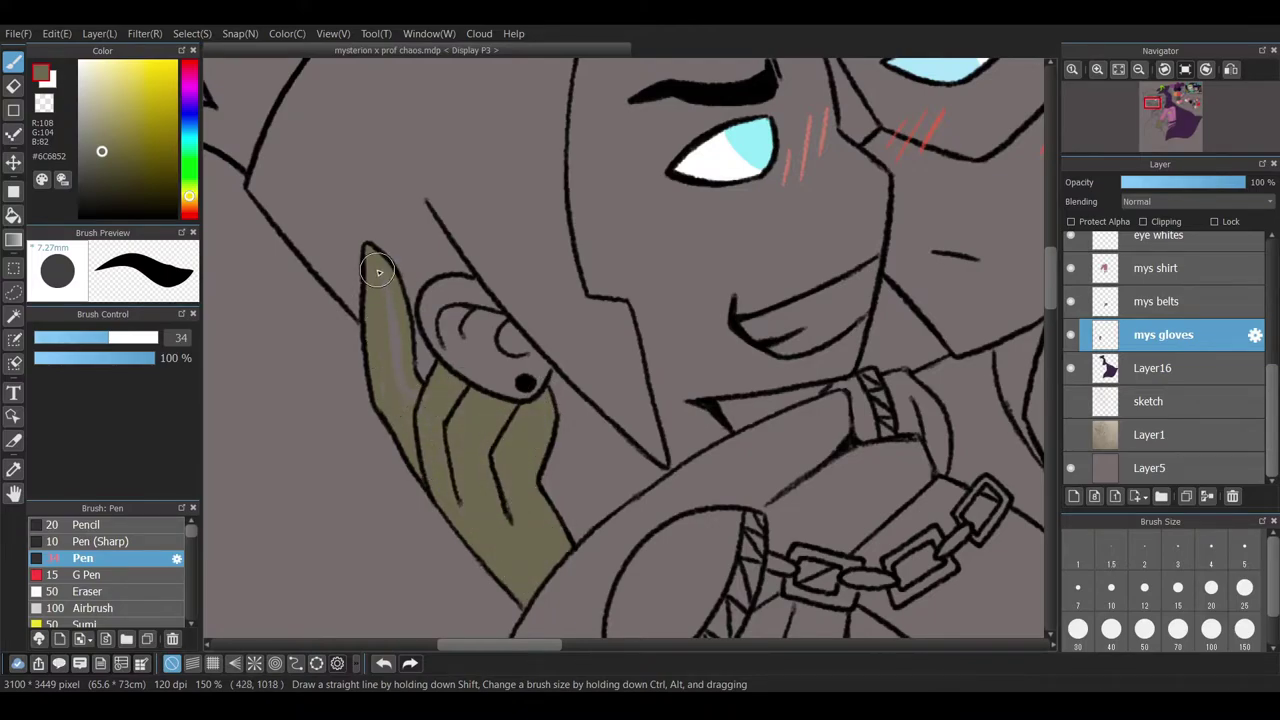
{"action": "scroll", "coordinate": [432, 432], "scroll_direction": "up", "scroll_amount": 3}
{"action": "left_click_drag", "start_coordinate": [634, 406], "coordinate": [634, 620]}
- Refine the olive along the outlines of the gloved fingers and wrist, using a size 21 pen
{"action": "key", "text": "e"}
{"action": "scroll", "coordinate": [422, 343], "scroll_direction": "down", "scroll_amount": 4}
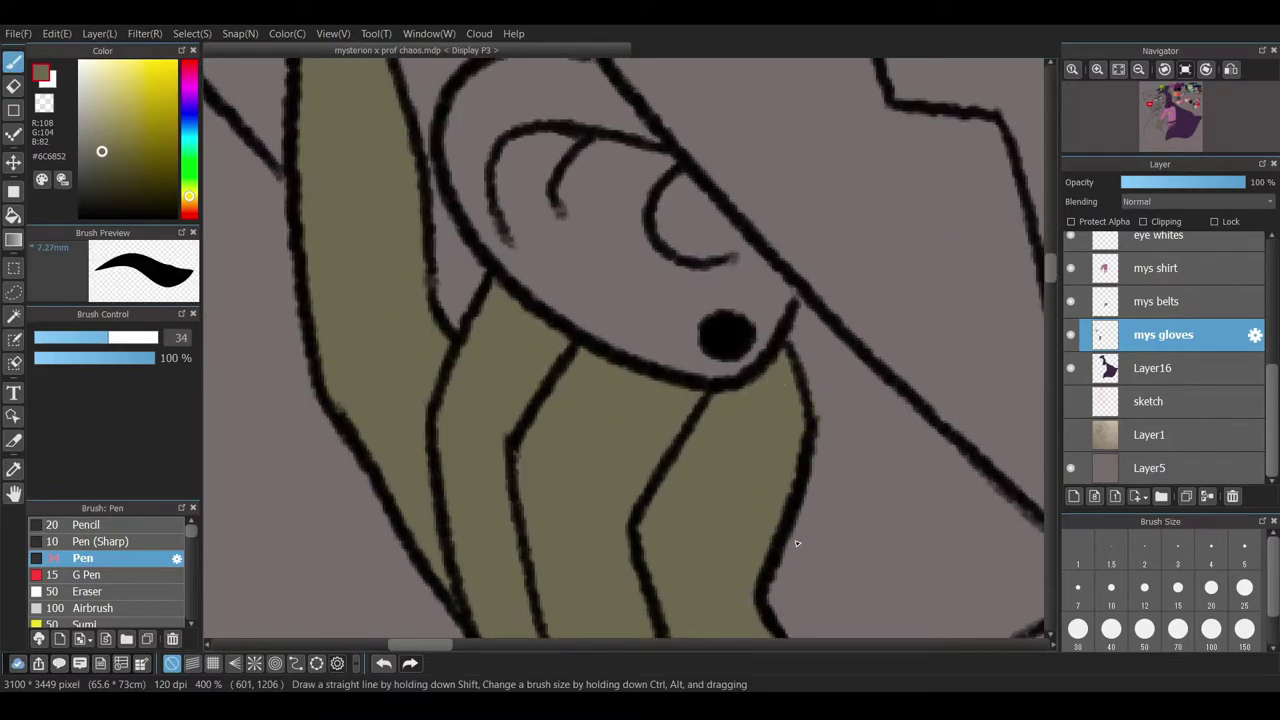
{"action": "key", "text": "p"}
{"action": "left_click_drag", "start_coordinate": [1051, 268], "coordinate": [1052, 283]}
{"action": "left_click_drag", "start_coordinate": [647, 582], "coordinate": [730, 582], "text": "ctrl+alt"}
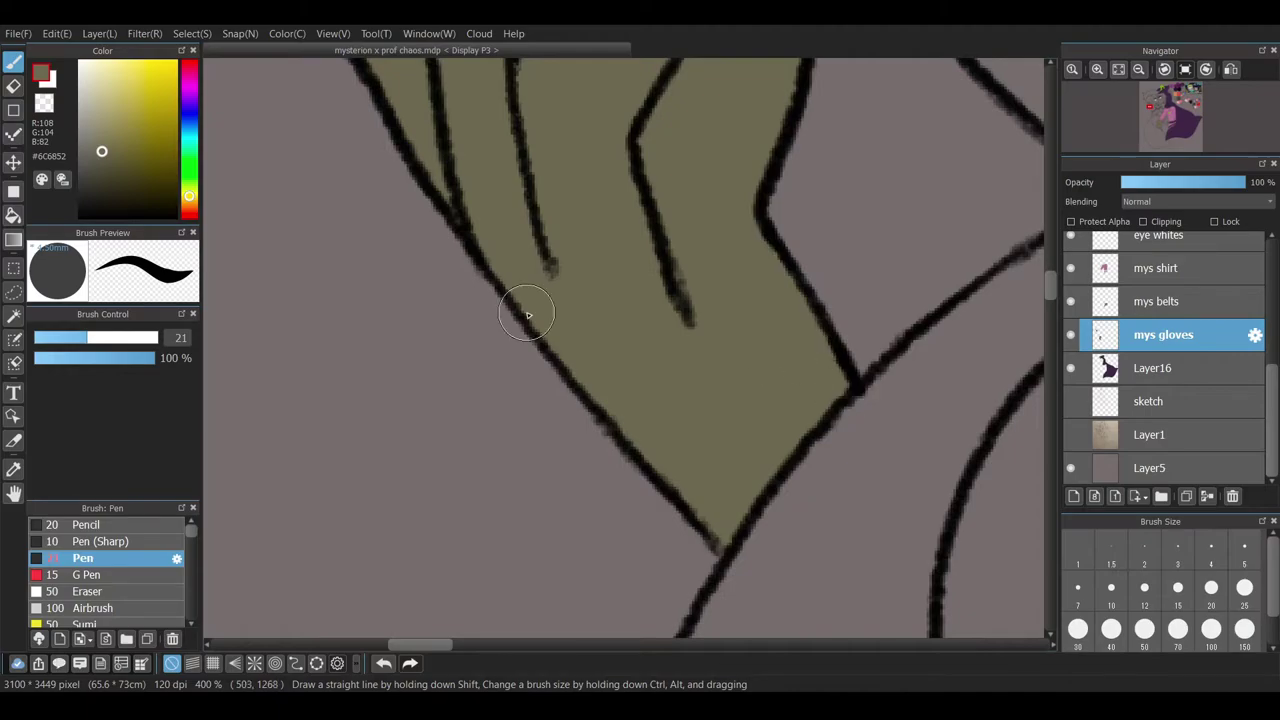
{"action": "scroll", "coordinate": [1165, 380], "scroll_direction": "up", "scroll_amount": 1}
- Rename the cape layer "mys cape" and add a layer named "mys hair" beneath it
{"action": "key", "text": "ctrl+minus"}
{"action": "key", "text": "ctrl+minus"}
{"action": "key", "text": "ctrl+minus"}
{"action": "key", "text": "ctrl+minus"}
{"action": "key", "text": "ctrl+minus"}
{"action": "key", "text": "ctrl+minus"}
{"action": "left_click", "coordinate": [1180, 418]}
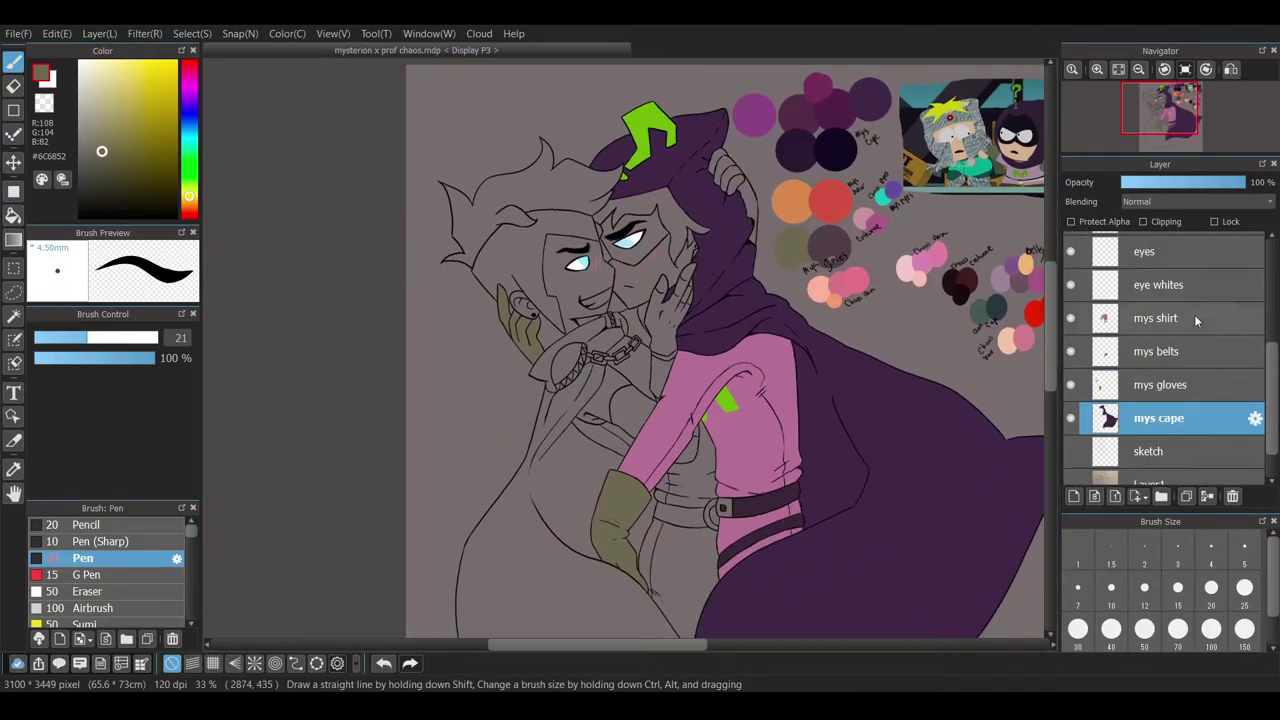
{"action": "left_click", "coordinate": [1074, 496]}
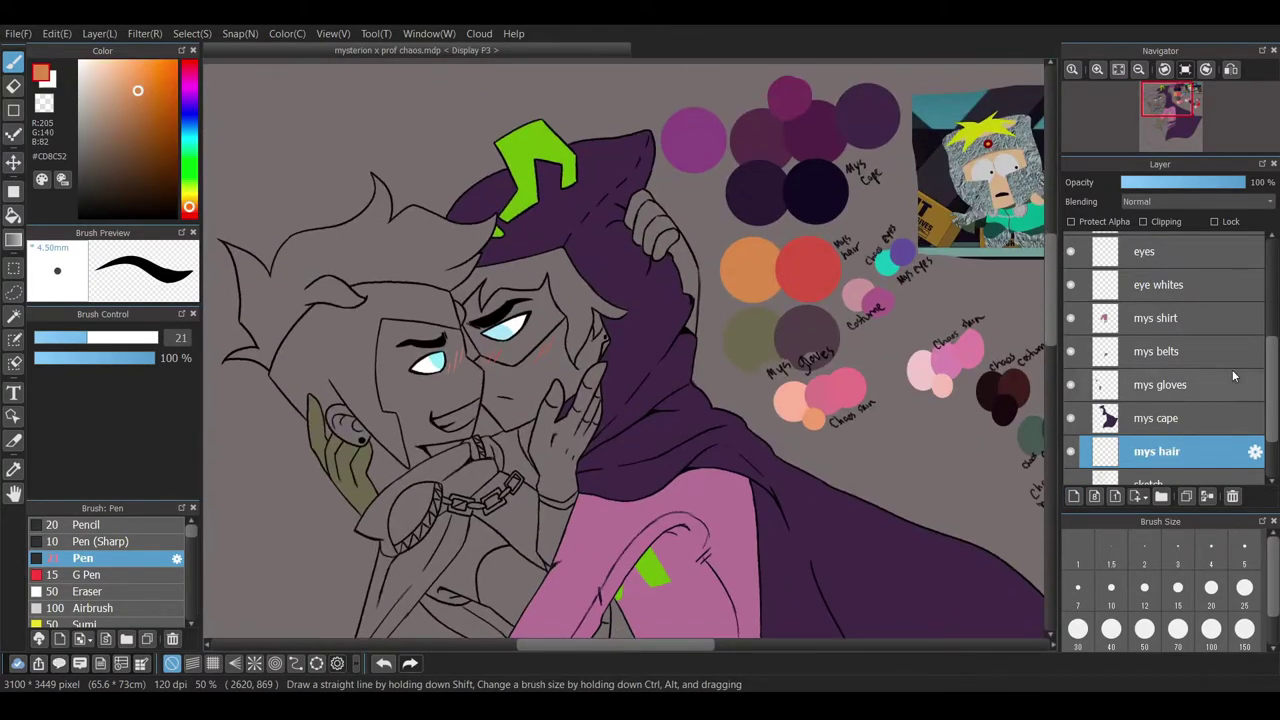
- Edge Mysterion's bangs and side locks in orange #CD8C52 and fill them in on the mys hair layer
{"action": "scroll", "coordinate": [700, 487], "scroll_direction": "up", "scroll_amount": 2}
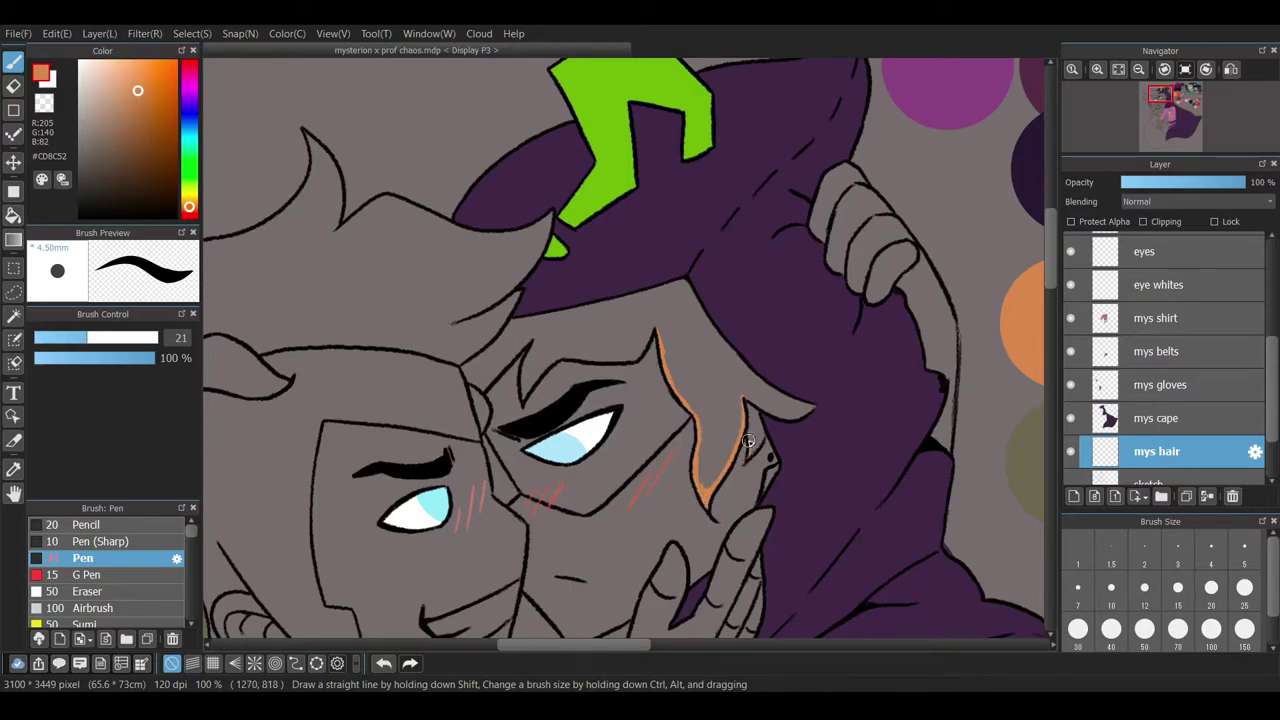
{"action": "left_click_drag", "start_coordinate": [749, 450], "coordinate": [750, 405]}
{"action": "mouse_move", "coordinate": [526, 392]}
{"action": "left_mouse_down"}
{"action": "mouse_move", "coordinate": [569, 348]}
{"action": "mouse_move", "coordinate": [631, 358]}
{"action": "left_mouse_up"}
{"action": "left_click_drag", "start_coordinate": [732, 445], "coordinate": [738, 388]}
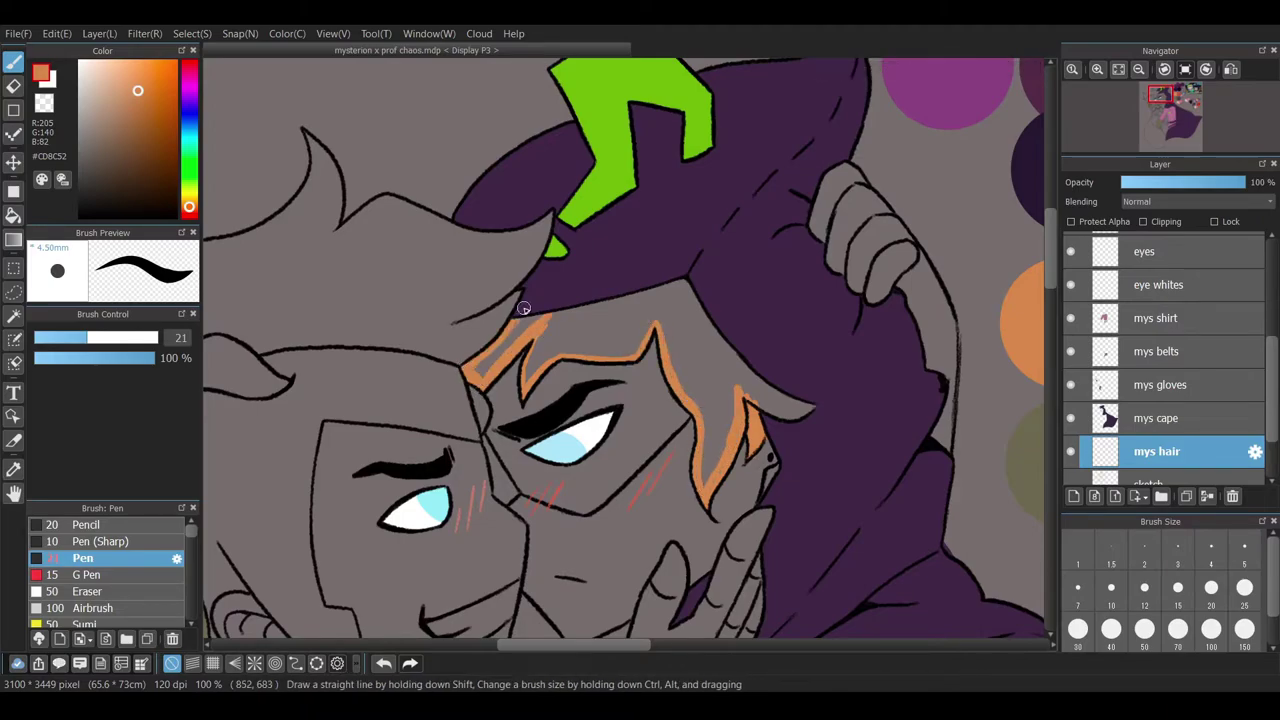
{"action": "mouse_move", "coordinate": [555, 325]}
{"action": "left_mouse_down"}
{"action": "mouse_move", "coordinate": [641, 334]}
{"action": "mouse_move", "coordinate": [564, 341]}
{"action": "mouse_move", "coordinate": [670, 290]}
{"action": "left_mouse_up"}
{"action": "mouse_move", "coordinate": [706, 478]}
{"action": "left_mouse_down"}
{"action": "mouse_move", "coordinate": [704, 407]}
{"action": "mouse_move", "coordinate": [716, 372]}
{"action": "left_mouse_up"}
{"action": "key", "text": "bracketleft"}
- Touch up the orange at the tips of the side locks and along the bangs' outline with a size 19 pen
{"action": "scroll", "coordinate": [694, 458], "scroll_direction": "up", "scroll_amount": 4}
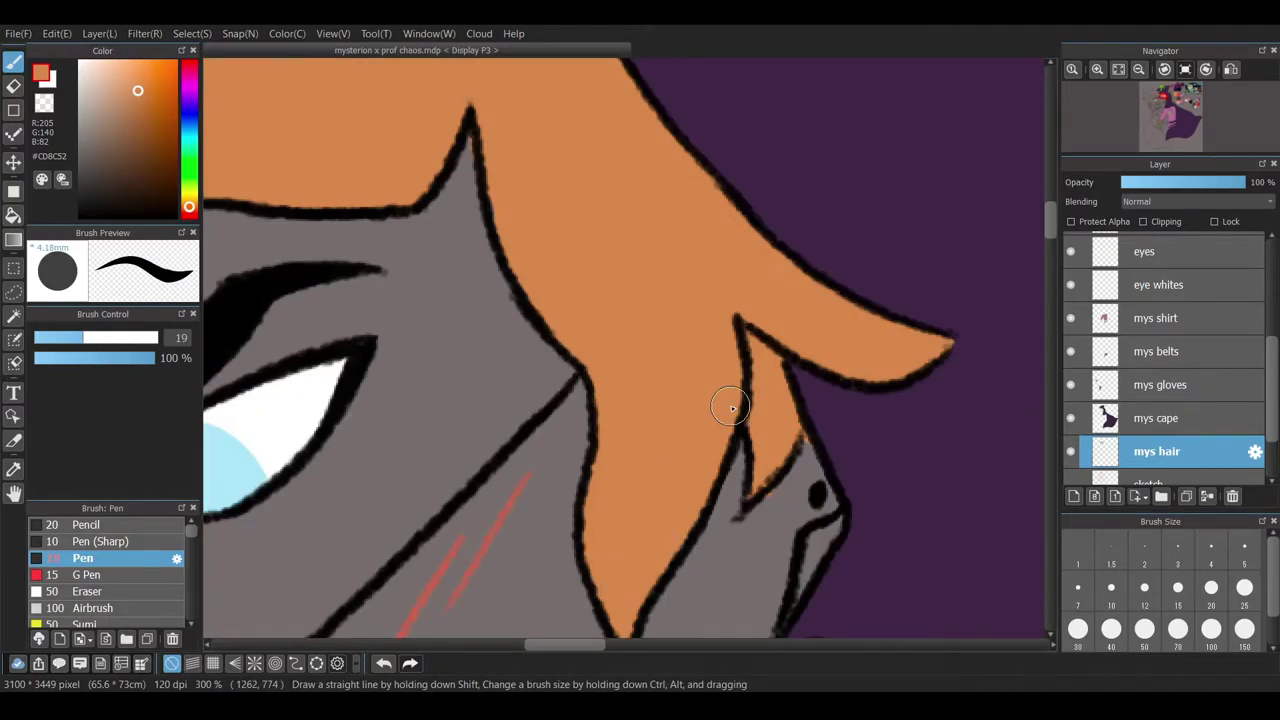
{"action": "key", "text": "e"}
{"action": "key", "text": "p"}
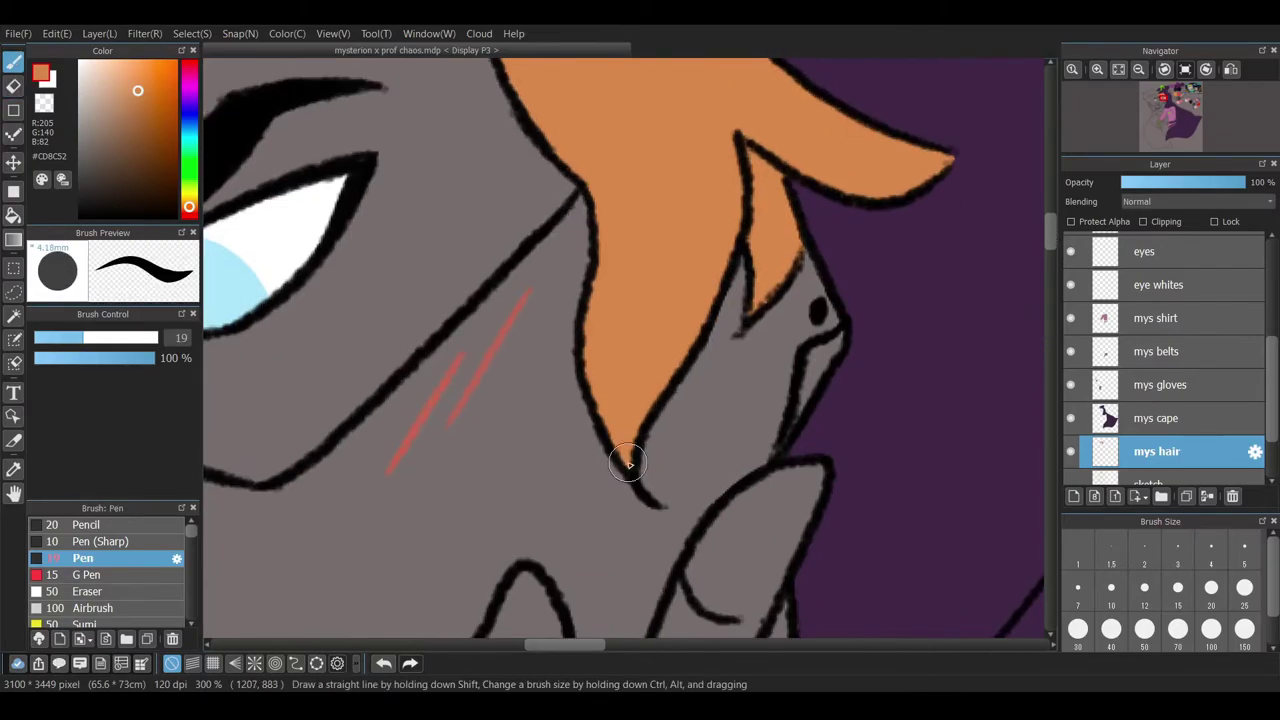
{"action": "left_click_drag", "start_coordinate": [468, 150], "coordinate": [783, 375]}
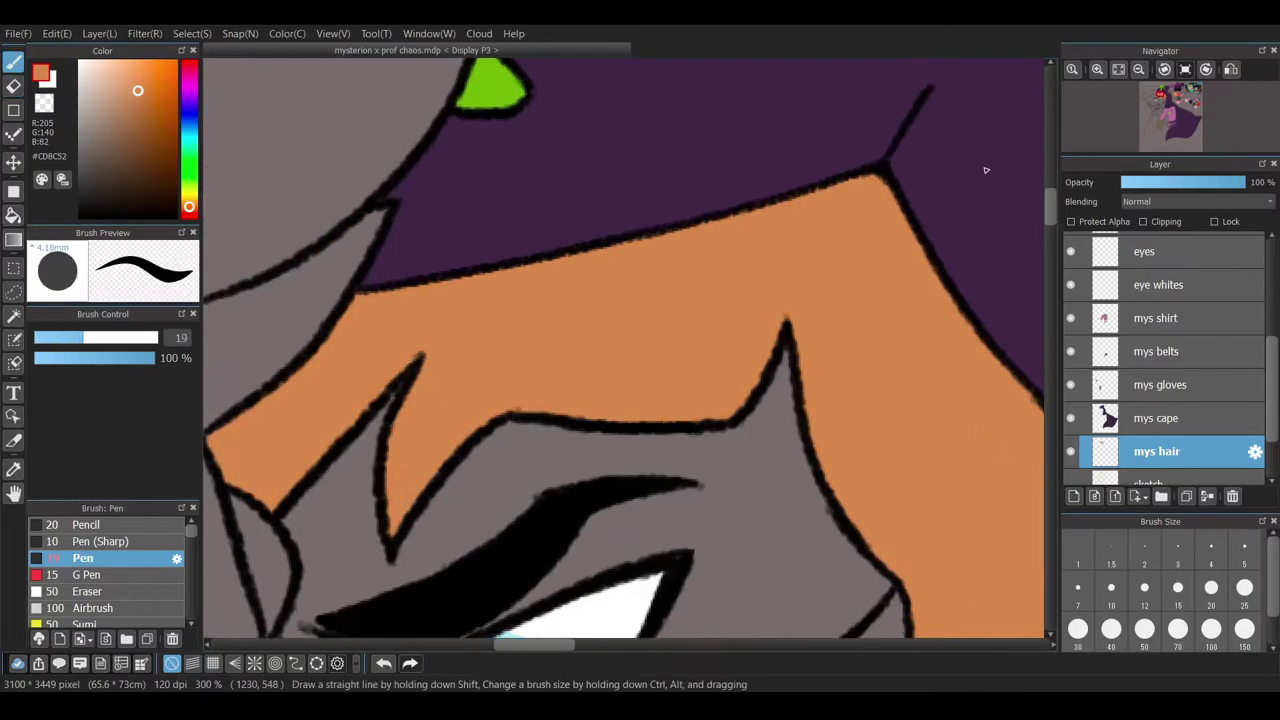
{"action": "key", "text": "e"}
{"action": "key", "text": "p"}
{"action": "left_click_drag", "start_coordinate": [300, 371], "coordinate": [425, 366]}
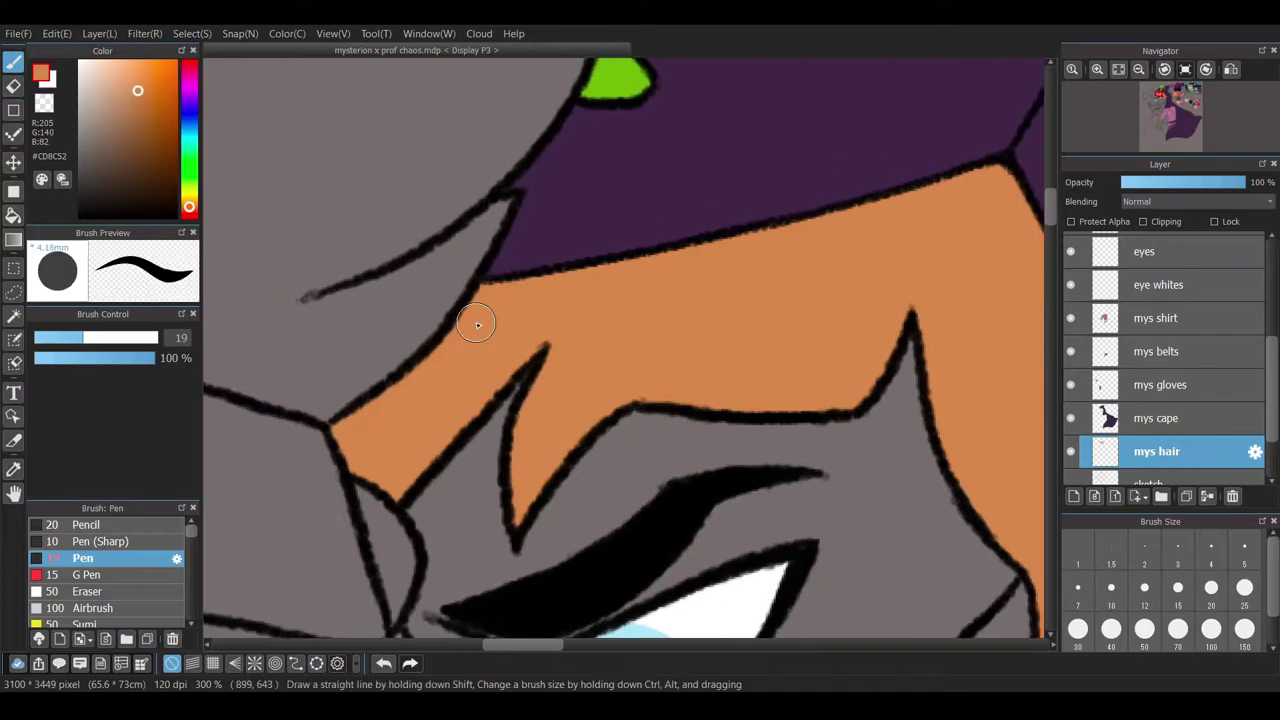
{"action": "key", "text": "e"}
{"action": "scroll", "coordinate": [748, 613], "scroll_direction": "down", "scroll_amount": 5}
{"action": "key", "text": "p"}
- Add a layer named "mys skin" and relabel the peach and pink swatches "Mys skin" in black on the colors layer
{"action": "left_click", "coordinate": [1073, 496]}
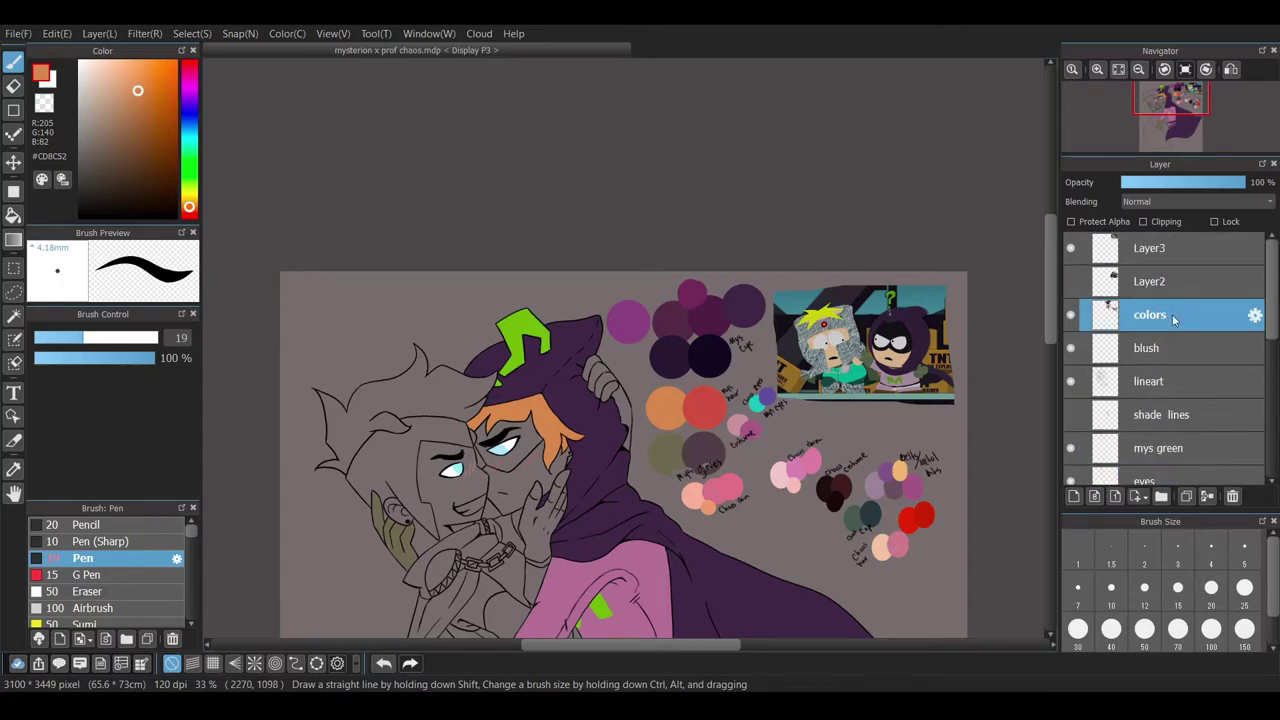
{"action": "scroll", "coordinate": [700, 480], "scroll_direction": "up", "scroll_amount": 6}
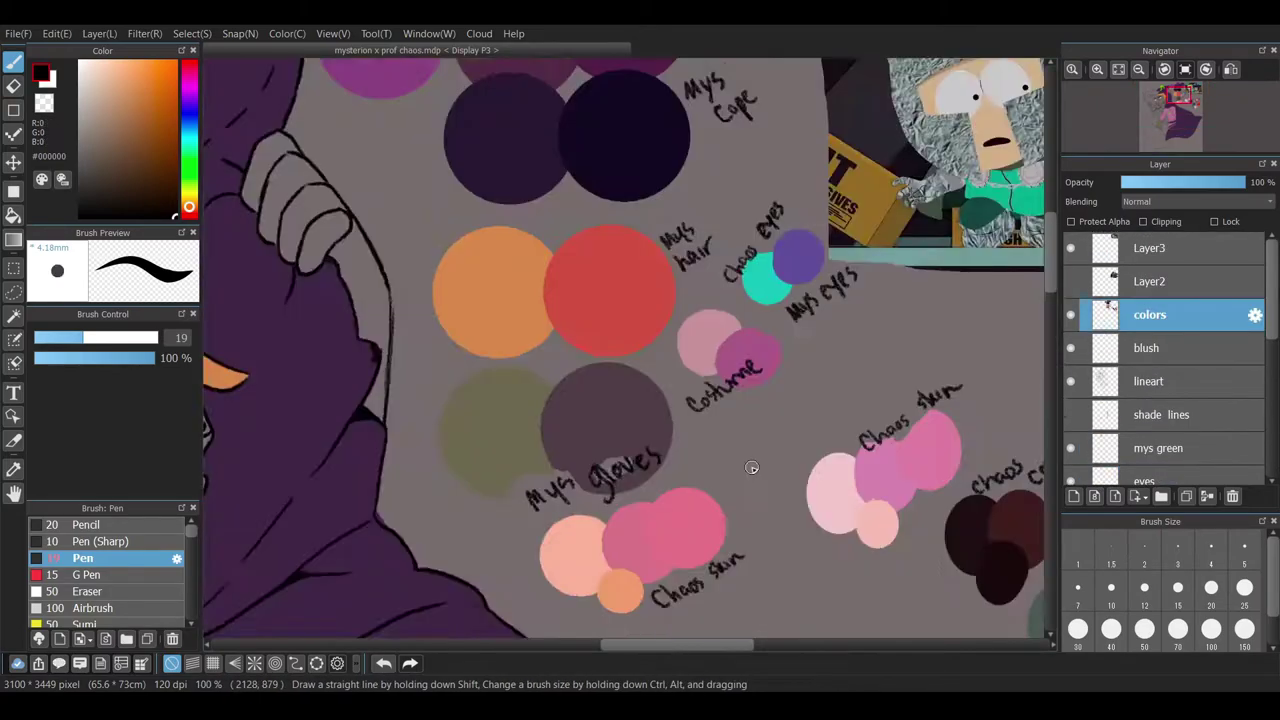
{"action": "key", "text": "b"}
{"action": "left_click_drag", "start_coordinate": [592, 500], "coordinate": [650, 520]}
{"action": "scroll", "coordinate": [1160, 400], "scroll_direction": "down", "scroll_amount": 3}
- Start colouring the tip of Mysterion's nose in peach #EFB59C on the mys skin layer
{"action": "left_click", "coordinate": [1157, 440]}
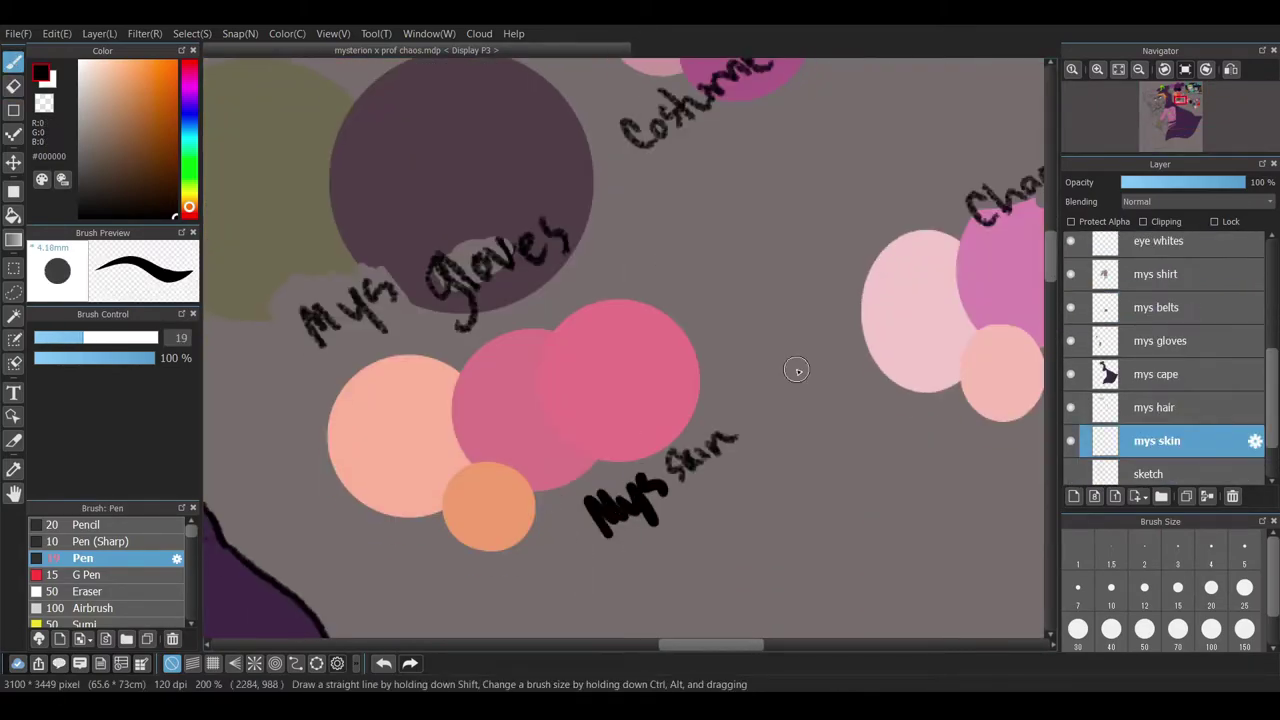
{"action": "scroll", "coordinate": [572, 600], "scroll_direction": "down", "scroll_amount": 5}
{"action": "scroll", "coordinate": [513, 497], "scroll_direction": "up", "scroll_amount": 5}
{"action": "left_click_drag", "start_coordinate": [497, 492], "coordinate": [471, 477]}
- Add a layer named "mys mask", edge Mysterion's eye mask in dark purple #261932 and fill it in
{"action": "left_click", "coordinate": [1074, 495]}
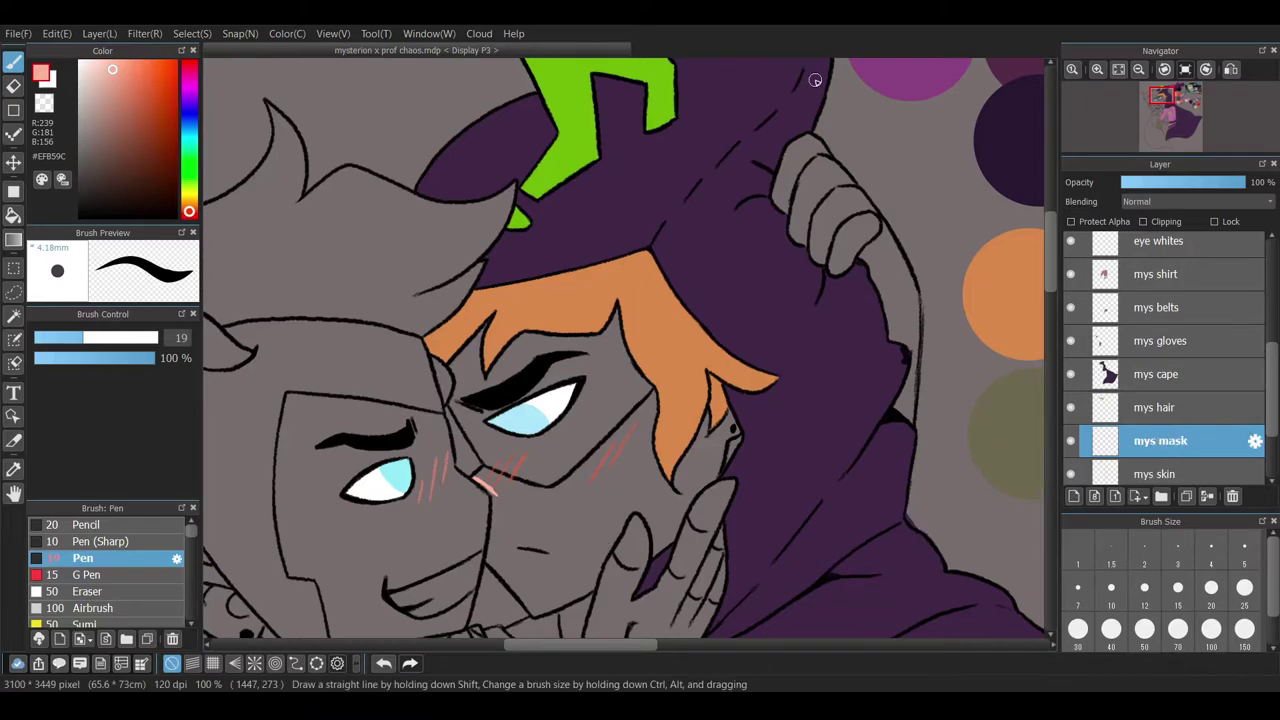
{"action": "scroll", "coordinate": [706, 642], "scroll_direction": "down", "scroll_amount": 5}
{"action": "left_click", "coordinate": [706, 642], "text": "alt"}
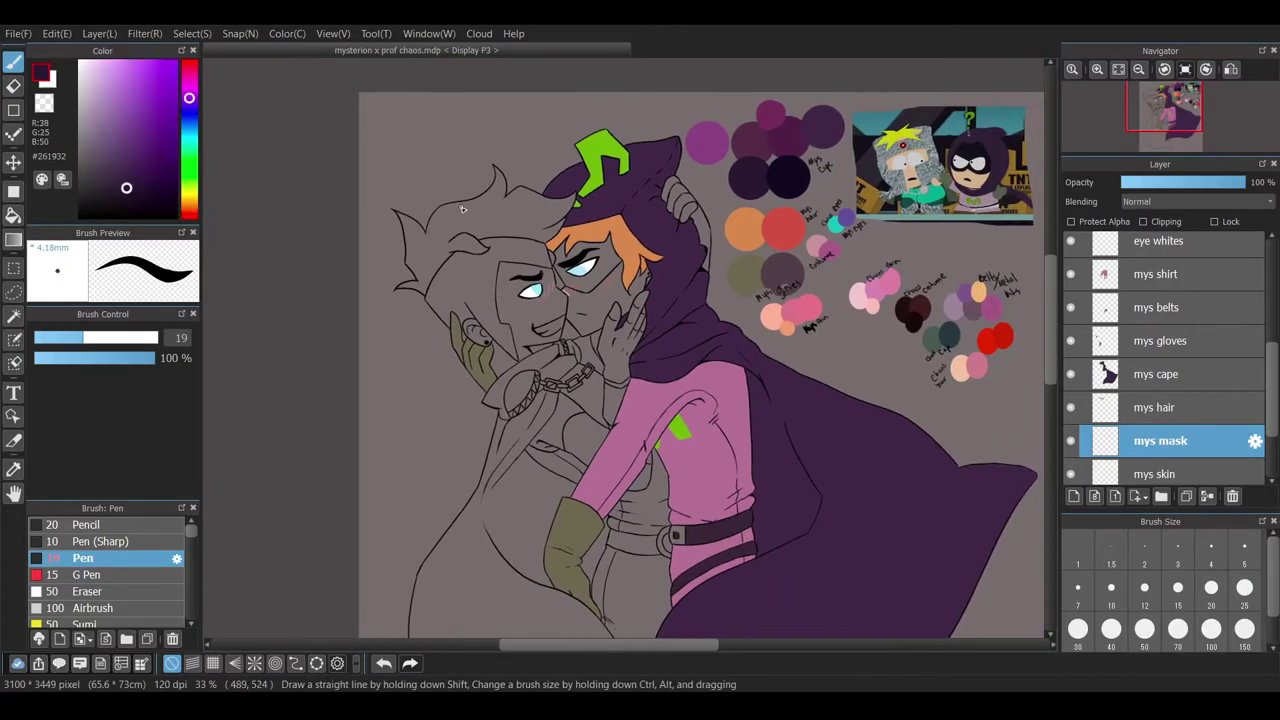
{"action": "scroll", "coordinate": [600, 350], "scroll_direction": "up", "scroll_amount": 6}
{"action": "scroll", "coordinate": [900, 280], "scroll_direction": "up", "scroll_amount": 1}
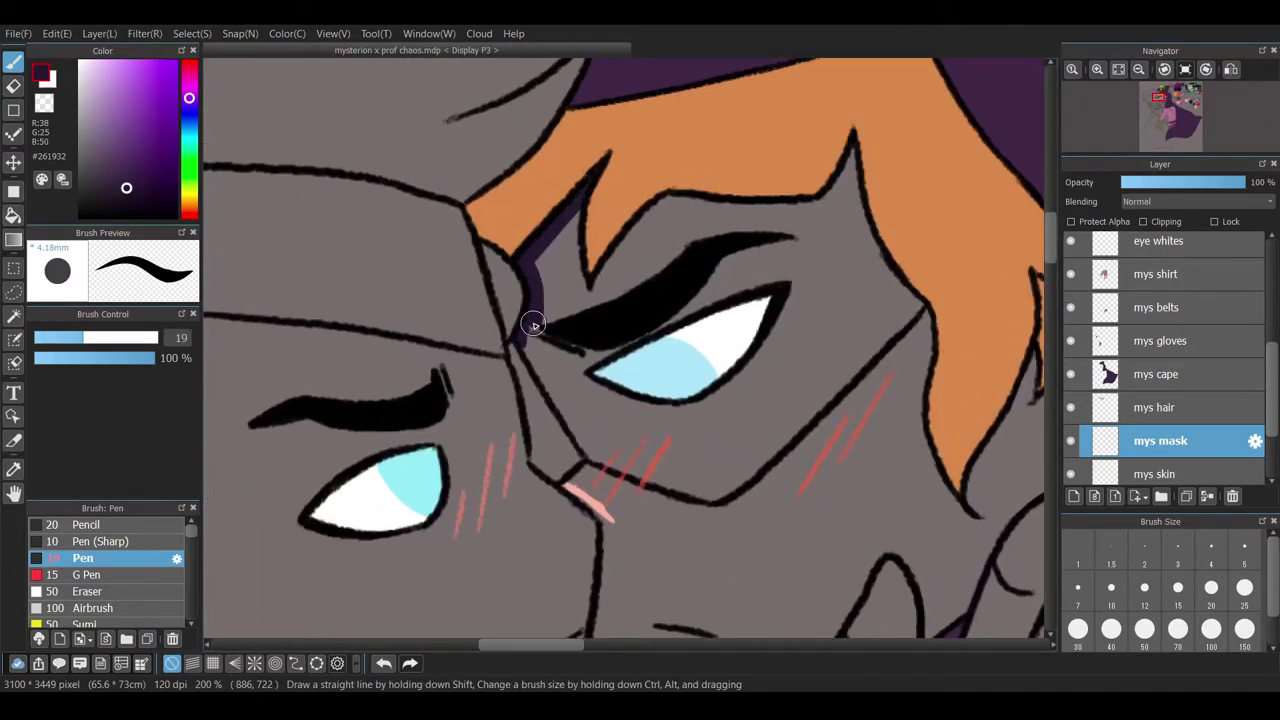
{"action": "mouse_move", "coordinate": [540, 378]}
{"action": "left_mouse_down"}
{"action": "mouse_move", "coordinate": [586, 456]}
{"action": "mouse_move", "coordinate": [690, 478]}
{"action": "mouse_move", "coordinate": [800, 420]}
{"action": "mouse_move", "coordinate": [924, 298]}
{"action": "left_mouse_up"}
{"action": "left_click_drag", "start_coordinate": [717, 481], "coordinate": [905, 285]}
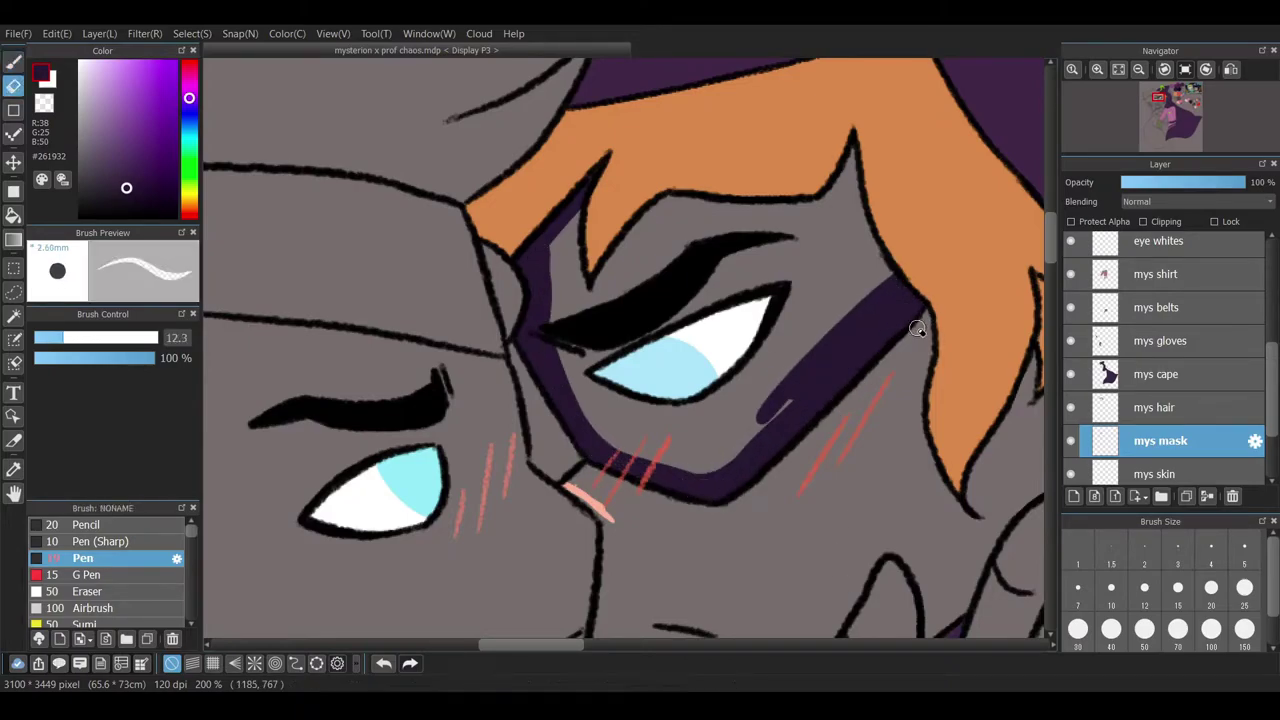
{"action": "mouse_move", "coordinate": [653, 448]}
{"action": "left_mouse_down"}
{"action": "mouse_move", "coordinate": [589, 381]}
{"action": "mouse_move", "coordinate": [630, 224]}
{"action": "mouse_move", "coordinate": [884, 247]}
{"action": "mouse_move", "coordinate": [734, 375]}
{"action": "mouse_move", "coordinate": [602, 336]}
{"action": "mouse_move", "coordinate": [585, 497]}
{"action": "left_mouse_up"}
- Edge Mysterion's nose, profile, chin and the outline around the fingers in peach #EFB59C with a size 23 pen on mys skin
{"action": "left_click", "coordinate": [580, 490], "text": "alt"}
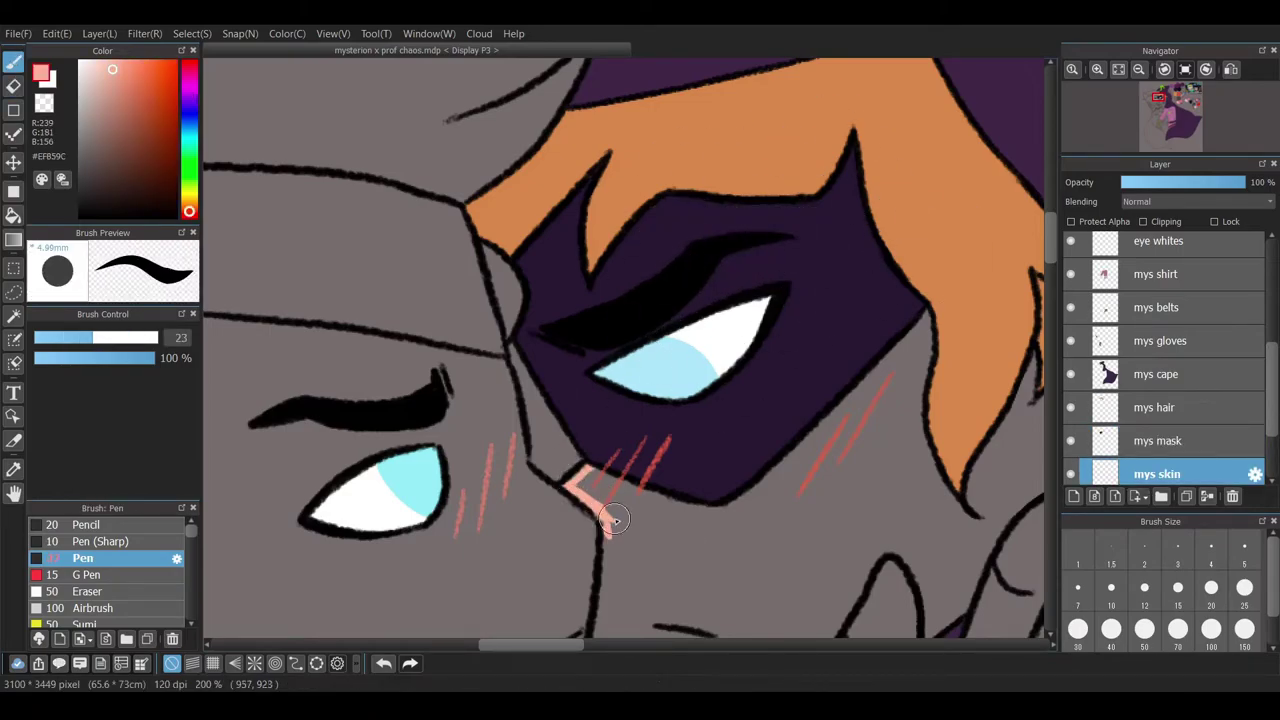
{"action": "scroll", "coordinate": [573, 546], "scroll_direction": "down", "scroll_amount": 5}
{"action": "left_click_drag", "start_coordinate": [688, 506], "coordinate": [612, 412]}
{"action": "mouse_move", "coordinate": [607, 277]}
{"action": "left_mouse_down"}
{"action": "mouse_move", "coordinate": [640, 434]}
{"action": "mouse_move", "coordinate": [585, 225]}
{"action": "left_mouse_up"}
{"action": "left_click_drag", "start_coordinate": [915, 315], "coordinate": [965, 350]}
{"action": "left_click_drag", "start_coordinate": [700, 500], "coordinate": [820, 395]}
{"action": "mouse_move", "coordinate": [801, 440]}
{"action": "left_mouse_down"}
{"action": "mouse_move", "coordinate": [862, 328]}
{"action": "mouse_move", "coordinate": [920, 320]}
{"action": "left_mouse_up"}
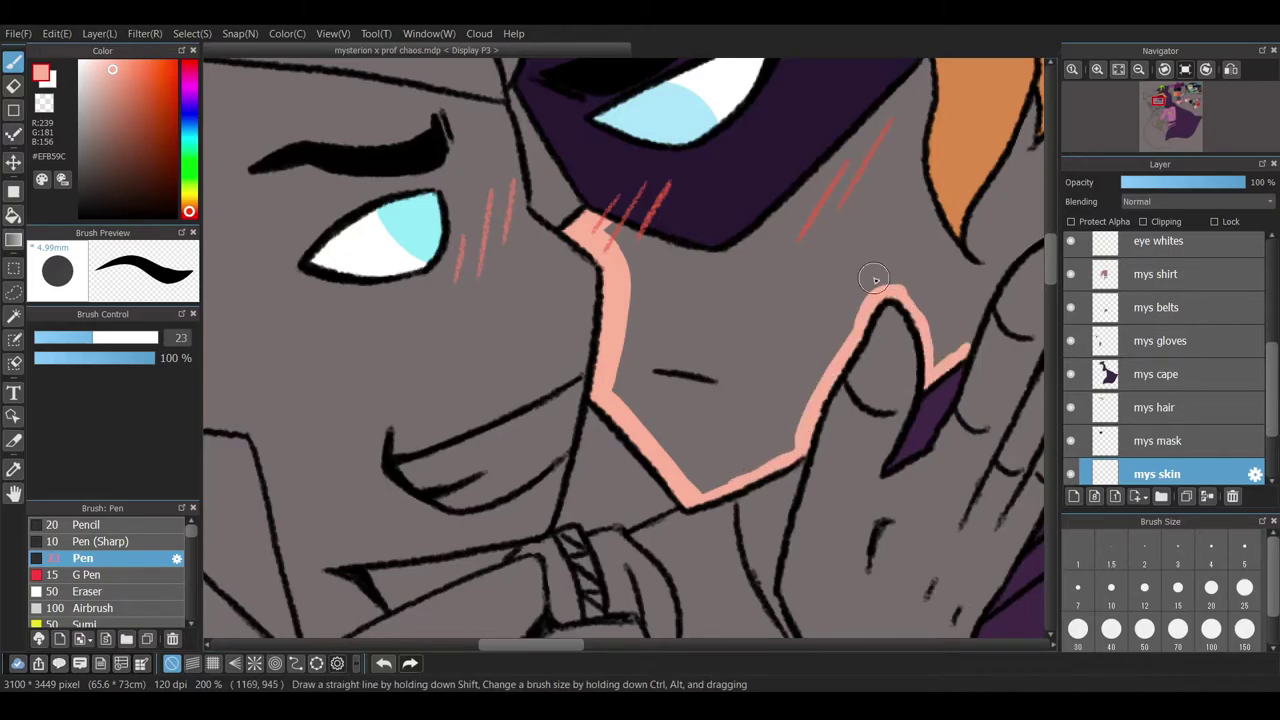
- Thicken the peach along the jaw and fill in Mysterion's lower face and ear
{"action": "mouse_move", "coordinate": [795, 438]}
{"action": "left_mouse_down"}
{"action": "mouse_move", "coordinate": [553, 440]}
{"action": "mouse_move", "coordinate": [380, 250]}
{"action": "left_mouse_up"}
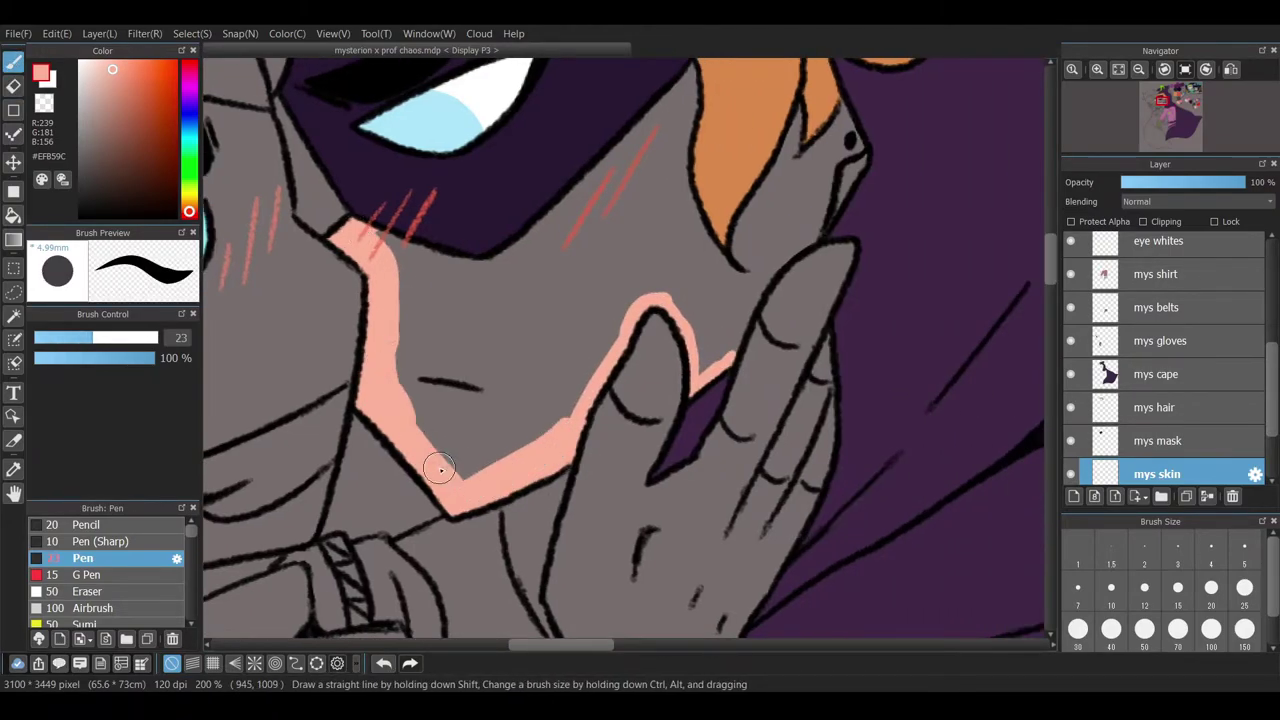
{"action": "left_click_drag", "start_coordinate": [440, 450], "coordinate": [460, 495]}
{"action": "scroll", "coordinate": [725, 487], "scroll_direction": "up", "scroll_amount": 3}
{"action": "mouse_move", "coordinate": [690, 510]}
{"action": "left_mouse_down"}
{"action": "mouse_move", "coordinate": [809, 350]}
{"action": "mouse_move", "coordinate": [696, 427]}
{"action": "mouse_move", "coordinate": [756, 399]}
{"action": "mouse_move", "coordinate": [846, 242]}
{"action": "mouse_move", "coordinate": [602, 478]}
{"action": "mouse_move", "coordinate": [650, 416]}
{"action": "left_mouse_up"}
{"action": "mouse_move", "coordinate": [390, 370]}
{"action": "left_mouse_down"}
{"action": "mouse_move", "coordinate": [443, 600]}
{"action": "mouse_move", "coordinate": [680, 200]}
{"action": "left_mouse_up"}
- Airbrush a soft pink #D77888 blush over Mysterion's cheeks and ear at 6% opacity on a new layer clipped to mys skin
{"action": "scroll", "coordinate": [626, 347], "scroll_direction": "up", "scroll_amount": 1}
{"action": "scroll", "coordinate": [664, 647], "scroll_direction": "down", "scroll_amount": 4}
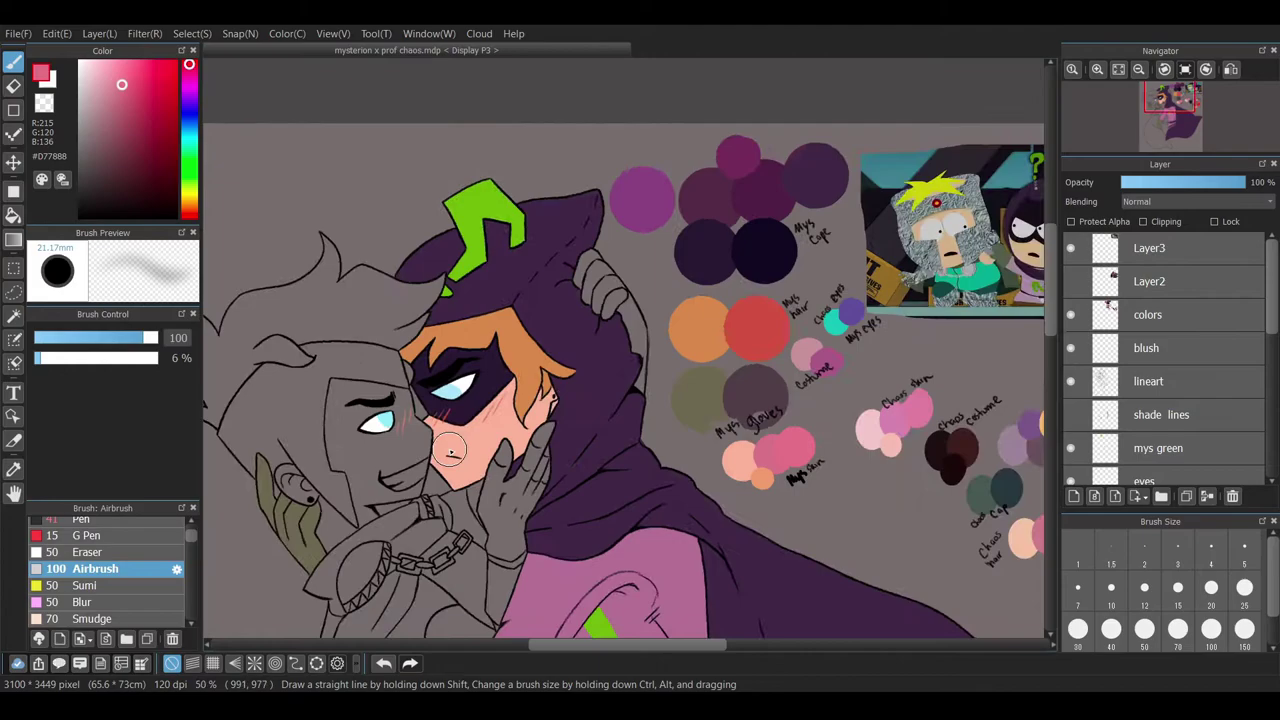
{"action": "scroll", "coordinate": [450, 450], "scroll_direction": "up", "scroll_amount": 4}
{"action": "left_click_drag", "start_coordinate": [486, 414], "coordinate": [560, 455]}
{"action": "key", "text": "ctrl+z"}
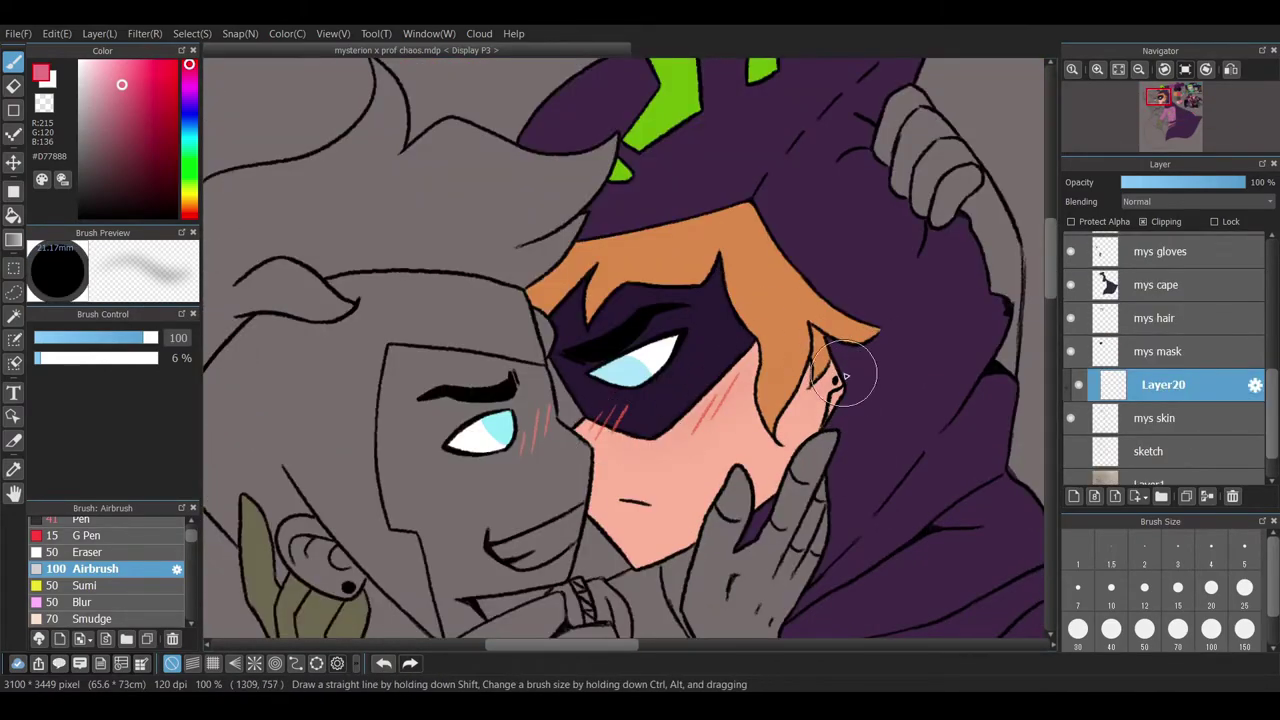
{"action": "mouse_move", "coordinate": [562, 645]}
{"action": "left_mouse_down"}
{"action": "mouse_move", "coordinate": [742, 645]}
{"action": "mouse_move", "coordinate": [594, 645]}
{"action": "left_mouse_up"}
{"action": "left_click_drag", "start_coordinate": [600, 400], "coordinate": [640, 440]}
- Dot orange #E4A073 freckles on Mysterion's nose and cheek with a size 10 Pencil (Rough) on a second clipped layer beneath the blush
{"action": "left_click_drag", "start_coordinate": [624, 645], "coordinate": [724, 645]}
{"action": "left_click", "coordinate": [660, 548], "text": "alt"}
{"action": "left_click", "coordinate": [1074, 496]}
{"action": "scroll", "coordinate": [110, 570], "scroll_direction": "down", "scroll_amount": 5}
{"action": "left_click", "coordinate": [110, 577]}
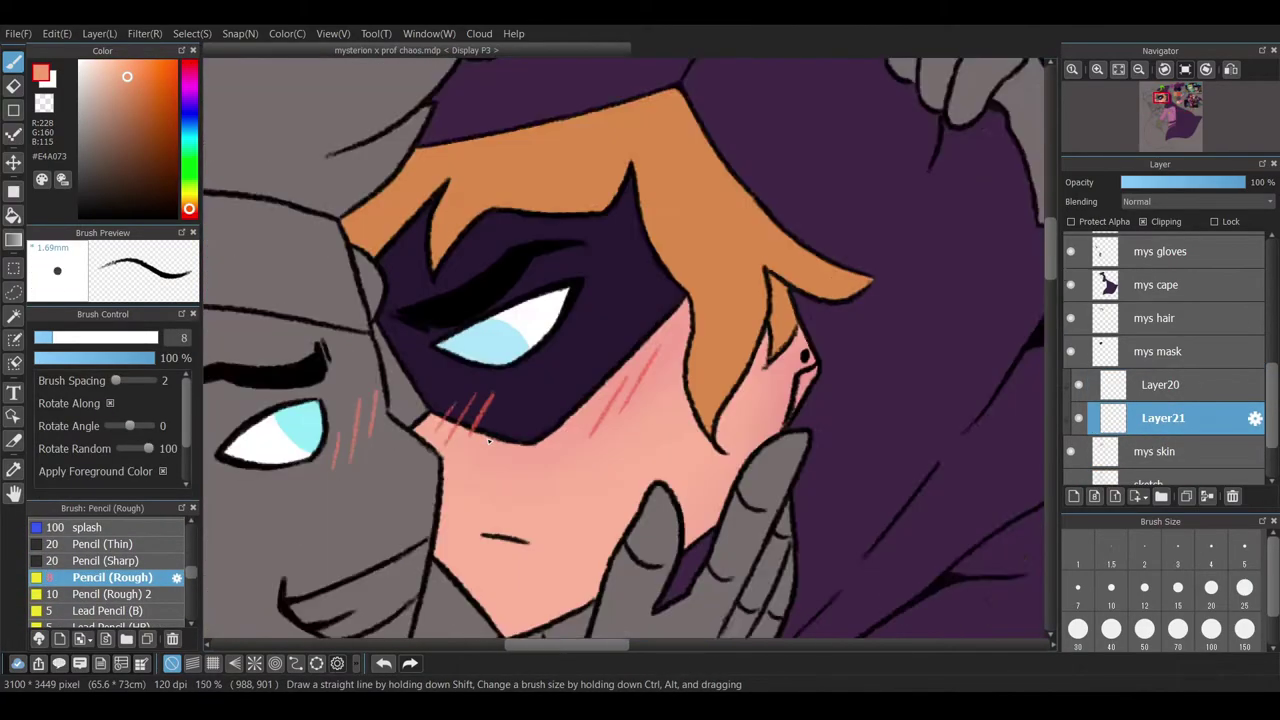
{"action": "scroll", "coordinate": [624, 350], "scroll_direction": "up", "scroll_amount": 2}
{"action": "scroll", "coordinate": [1272, 283], "scroll_direction": "up", "scroll_amount": 3}
{"action": "scroll", "coordinate": [1272, 283], "scroll_direction": "down", "scroll_amount": 5}
{"action": "left_click", "coordinate": [385, 665]}
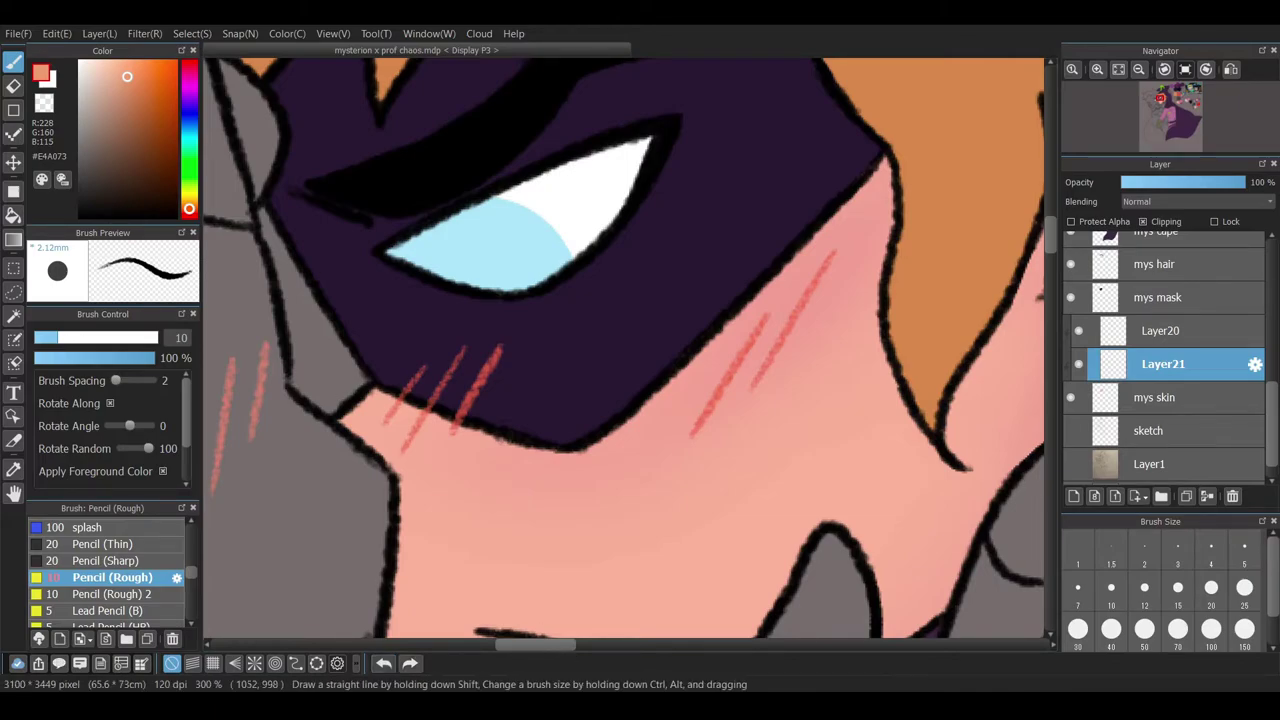
{"action": "left_click_drag", "start_coordinate": [375, 424], "coordinate": [392, 418]}
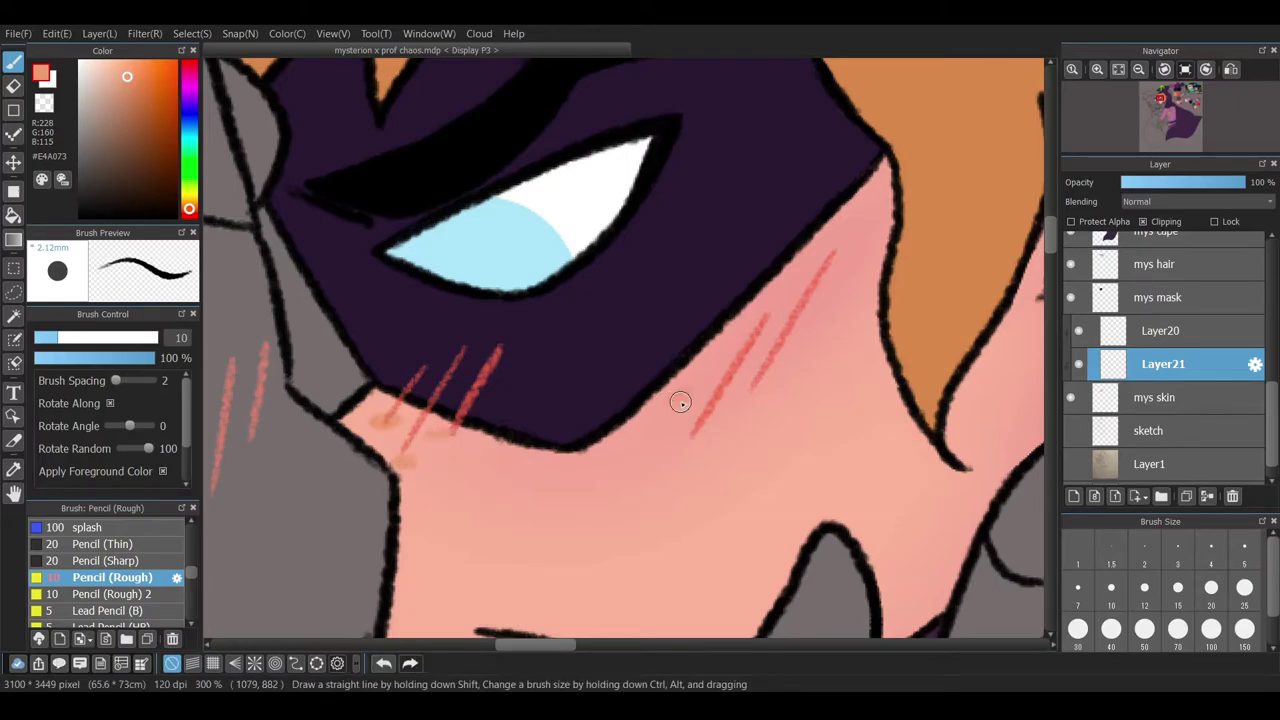
{"action": "scroll", "coordinate": [603, 448], "scroll_direction": "down", "scroll_amount": 3}
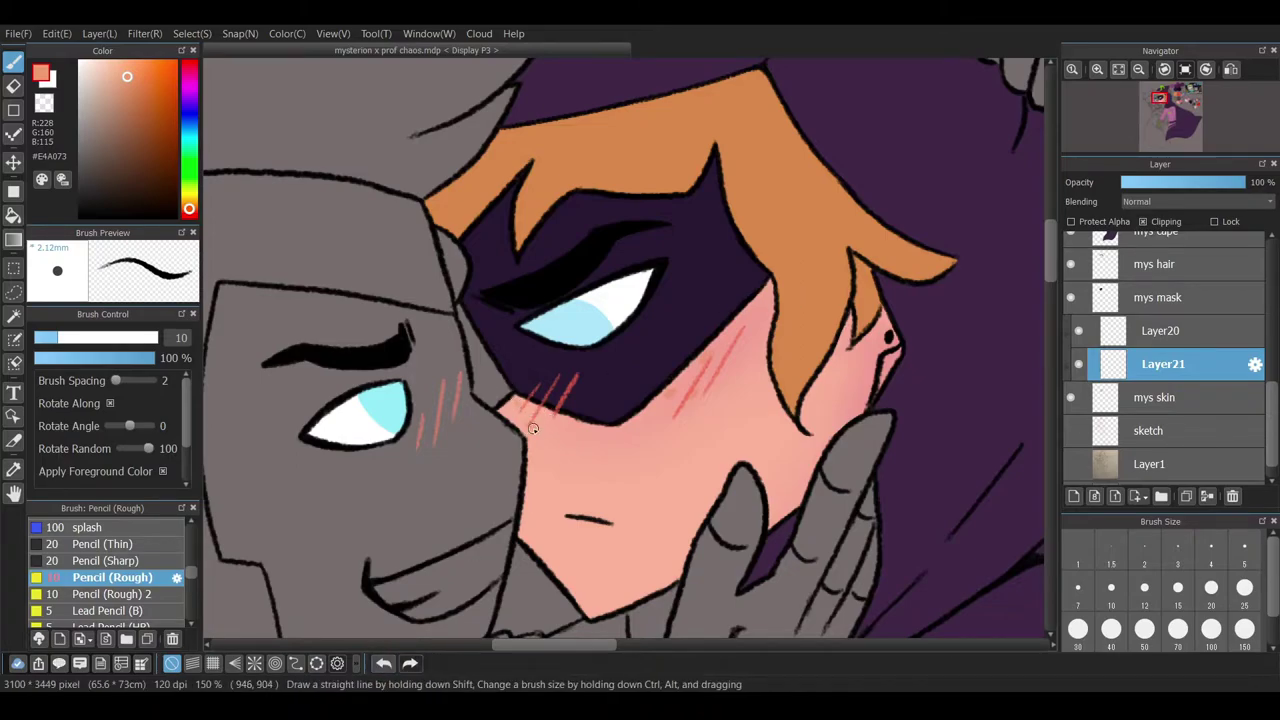
{"action": "scroll", "coordinate": [520, 430], "scroll_direction": "down", "scroll_amount": 2}
{"action": "scroll", "coordinate": [489, 445], "scroll_direction": "up", "scroll_amount": 4}
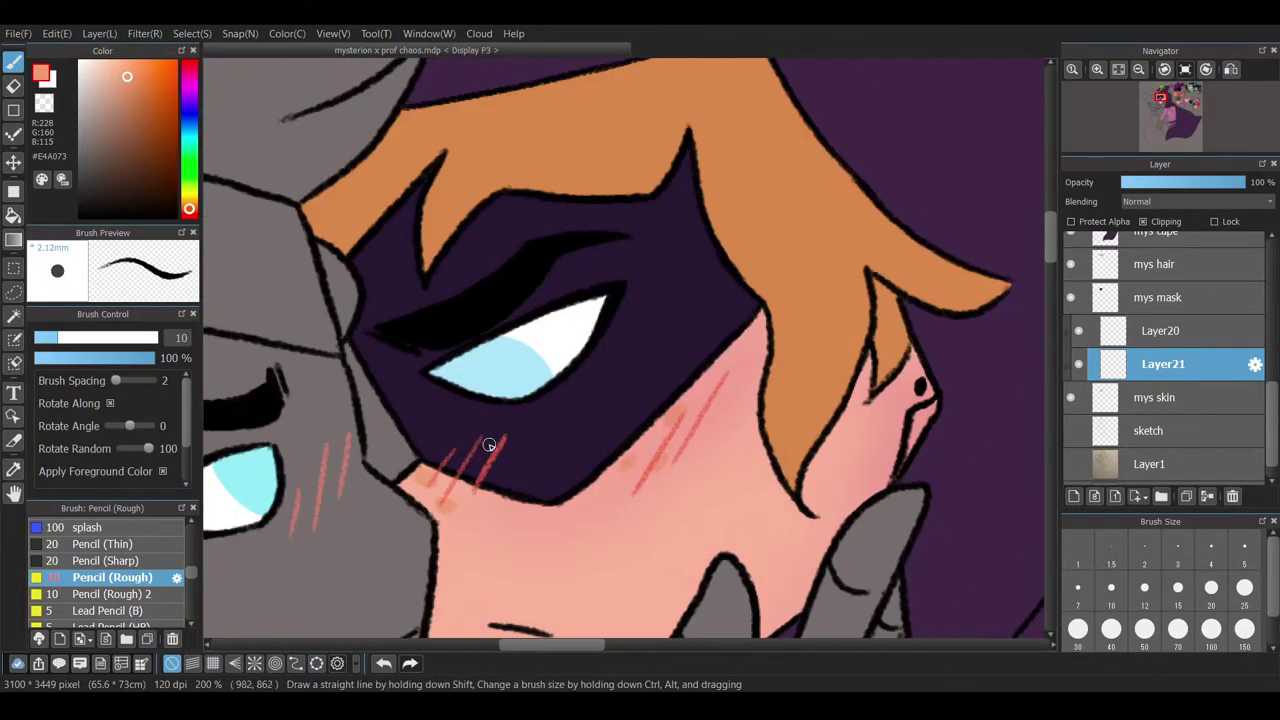
{"action": "scroll", "coordinate": [607, 490], "scroll_direction": "down", "scroll_amount": 3}
- Add a clipped layer above the blush and shade Mysterion's ear in pink #D77888 with a size 24 pen
{"action": "key", "text": "ctrl+shift+n"}
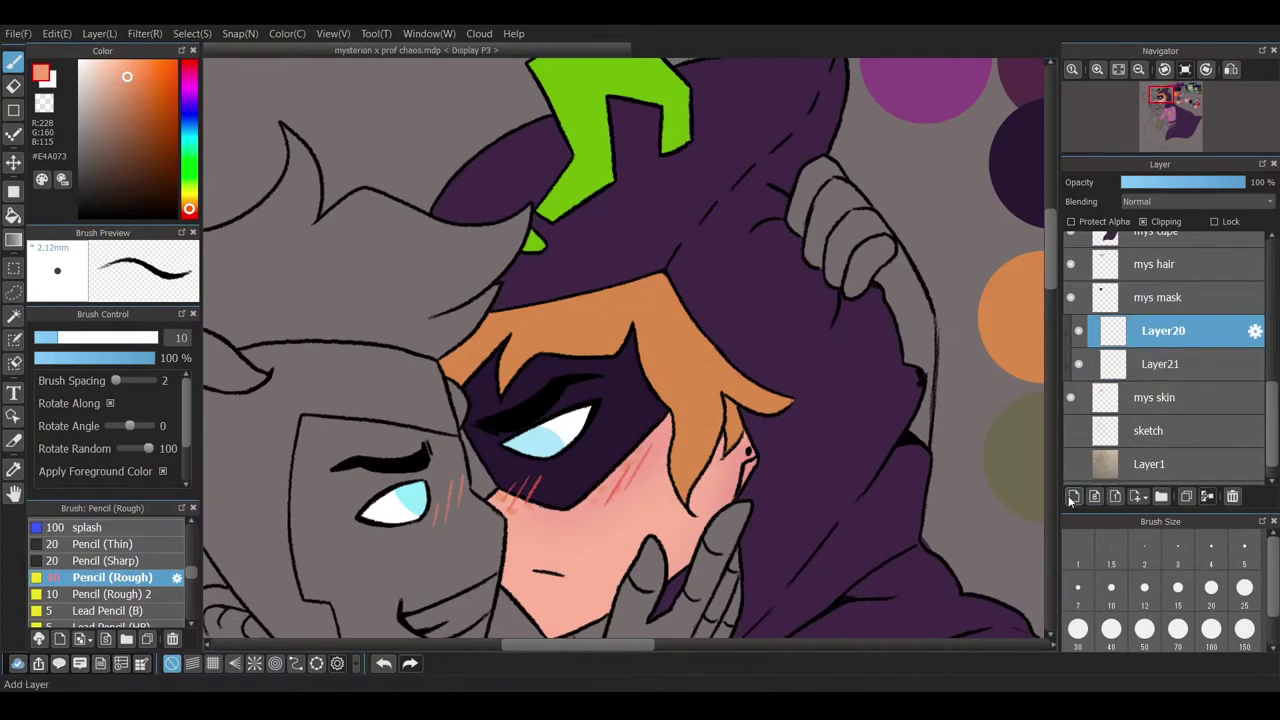
{"action": "scroll", "coordinate": [717, 634], "scroll_direction": "up", "scroll_amount": 2}
{"action": "left_click", "coordinate": [717, 634], "text": "alt"}
{"action": "scroll", "coordinate": [629, 639], "scroll_direction": "down", "scroll_amount": 2}
{"action": "scroll", "coordinate": [629, 639], "scroll_direction": "up", "scroll_amount": 2}
{"action": "left_click", "coordinate": [82, 558]}
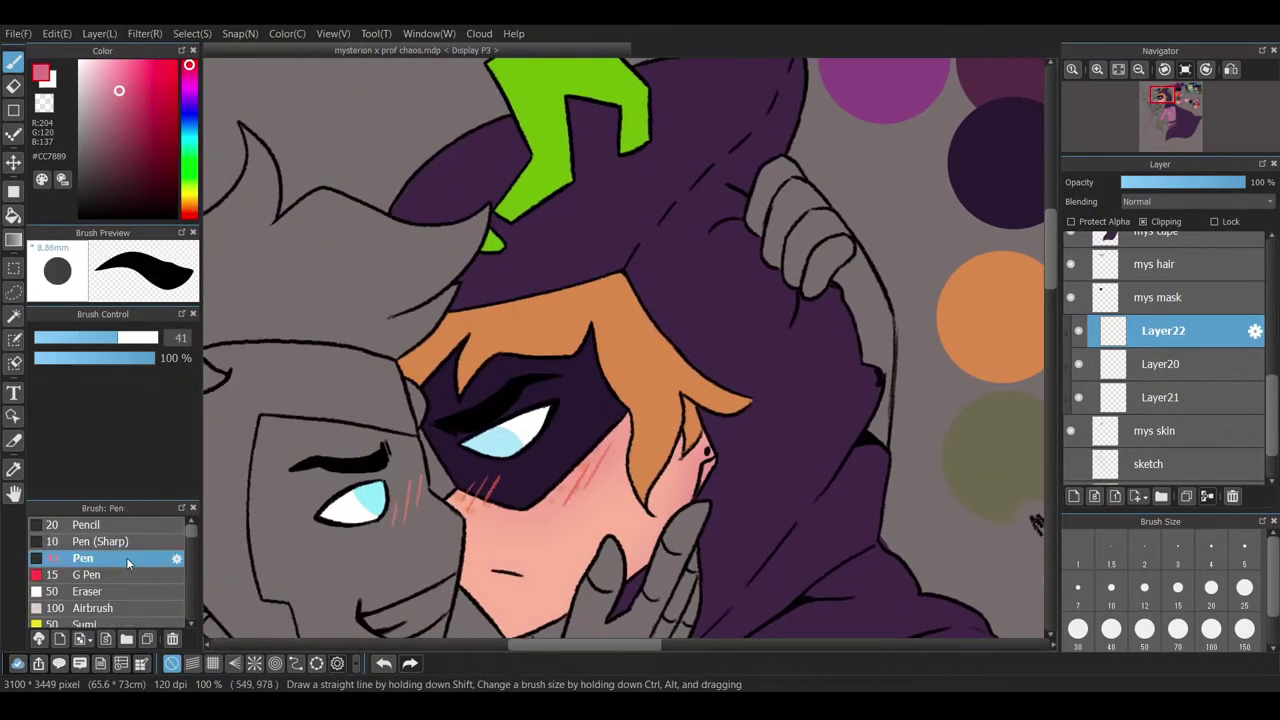
{"action": "scroll", "coordinate": [1037, 286], "scroll_direction": "up", "scroll_amount": 3}
{"action": "left_click", "coordinate": [96, 337]}
{"action": "left_click_drag", "start_coordinate": [716, 422], "coordinate": [690, 476]}
{"action": "mouse_move", "coordinate": [704, 385]}
{"action": "left_mouse_down"}
{"action": "mouse_move", "coordinate": [650, 520]}
{"action": "mouse_move", "coordinate": [660, 510]}
{"action": "left_mouse_up"}
{"action": "left_click", "coordinate": [720, 430], "text": "alt"}
{"action": "left_click_drag", "start_coordinate": [725, 240], "coordinate": [720, 347]}
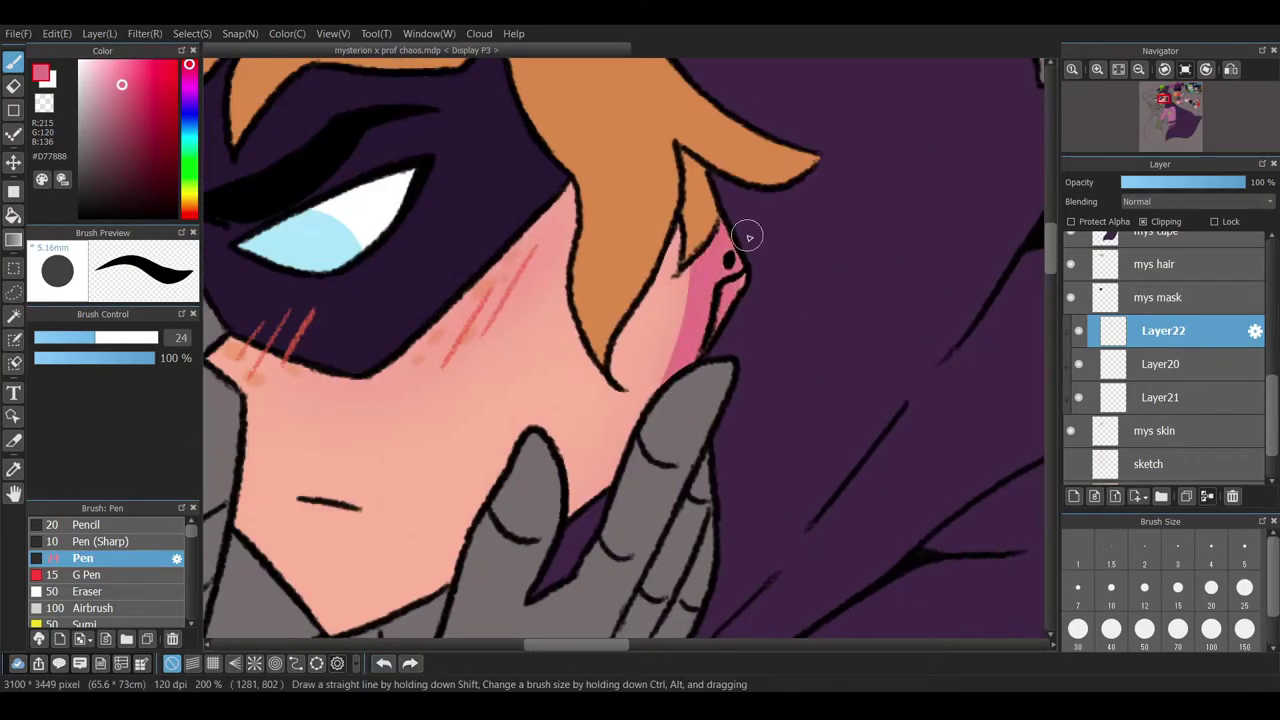
- Shade along the side lock, jaw, fingers, nose and profile of Mysterion's face in the same pink
{"action": "mouse_move", "coordinate": [688, 214]}
{"action": "left_mouse_down"}
{"action": "mouse_move", "coordinate": [606, 400]}
{"action": "mouse_move", "coordinate": [660, 390]}
{"action": "mouse_move", "coordinate": [572, 515]}
{"action": "left_mouse_up"}
{"action": "left_click_drag", "start_coordinate": [576, 642], "coordinate": [547, 642]}
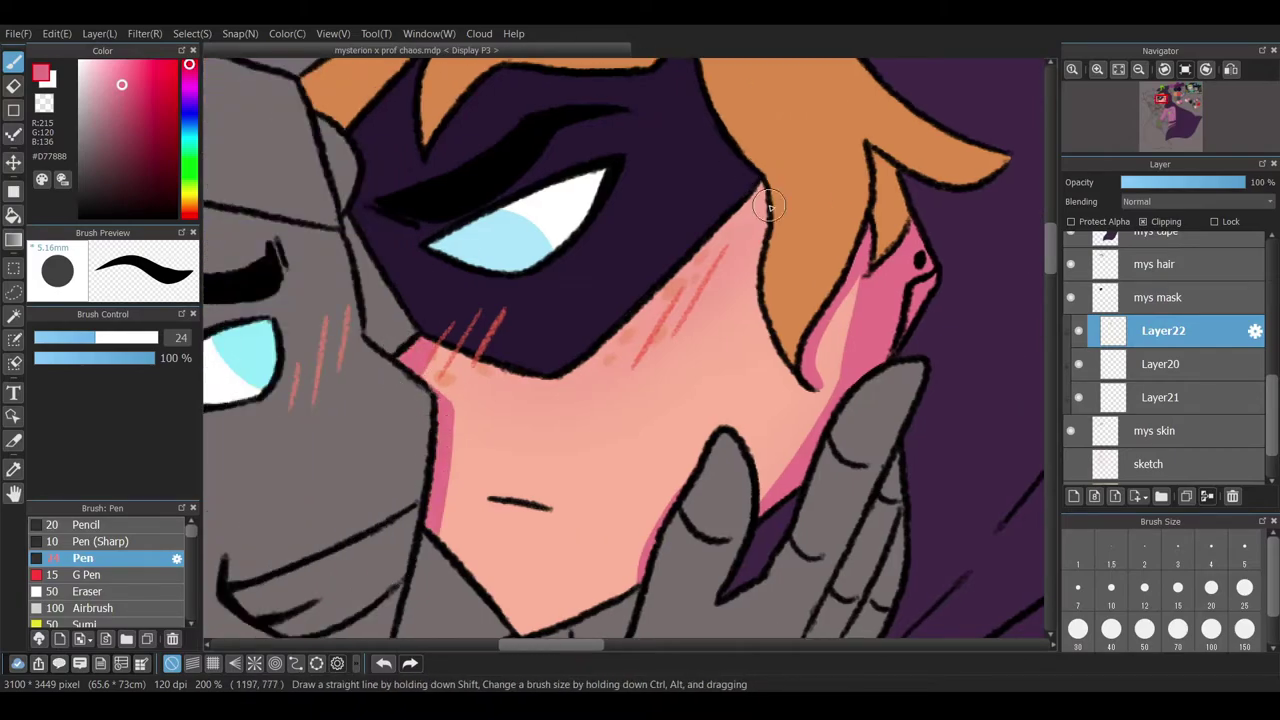
{"action": "scroll", "coordinate": [577, 295], "scroll_direction": "down", "scroll_amount": 3}
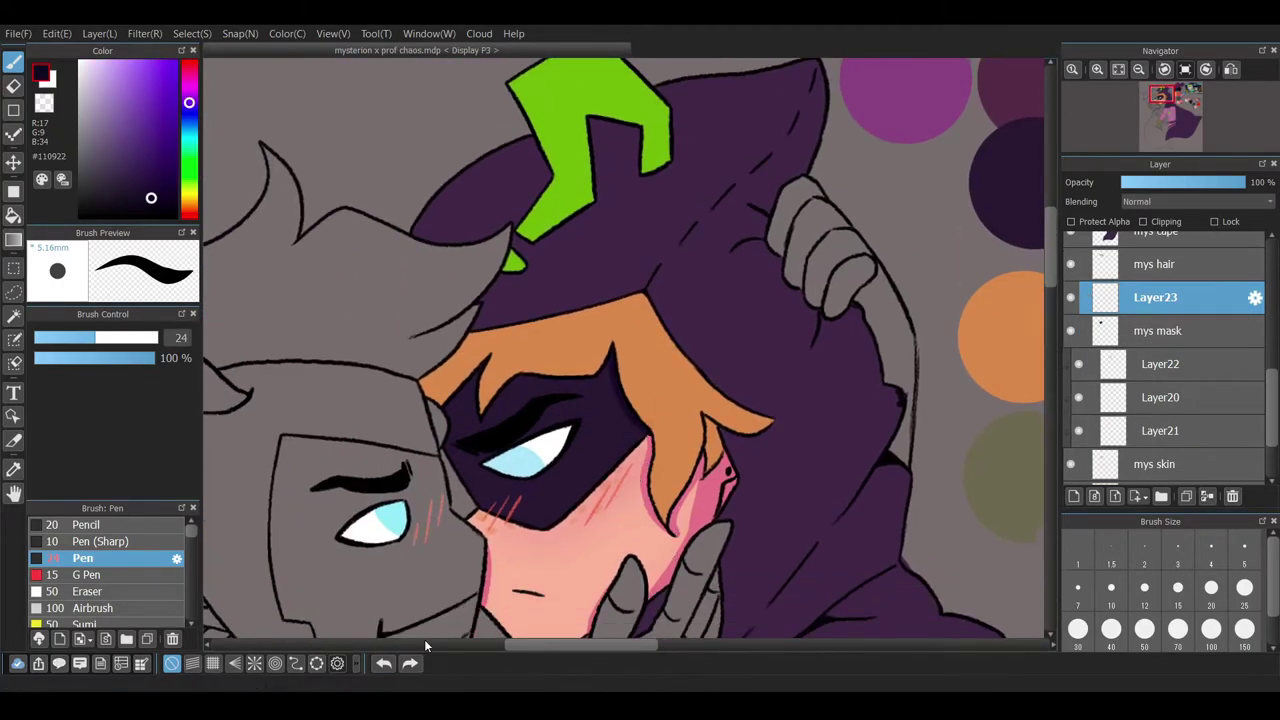
- Clip the new layer to mys mask and shade the mask under the bangs and around the eye in #110922
{"action": "key", "text": "ctrl+alt+g"}
{"action": "left_click_drag", "start_coordinate": [510, 395], "coordinate": [605, 374]}
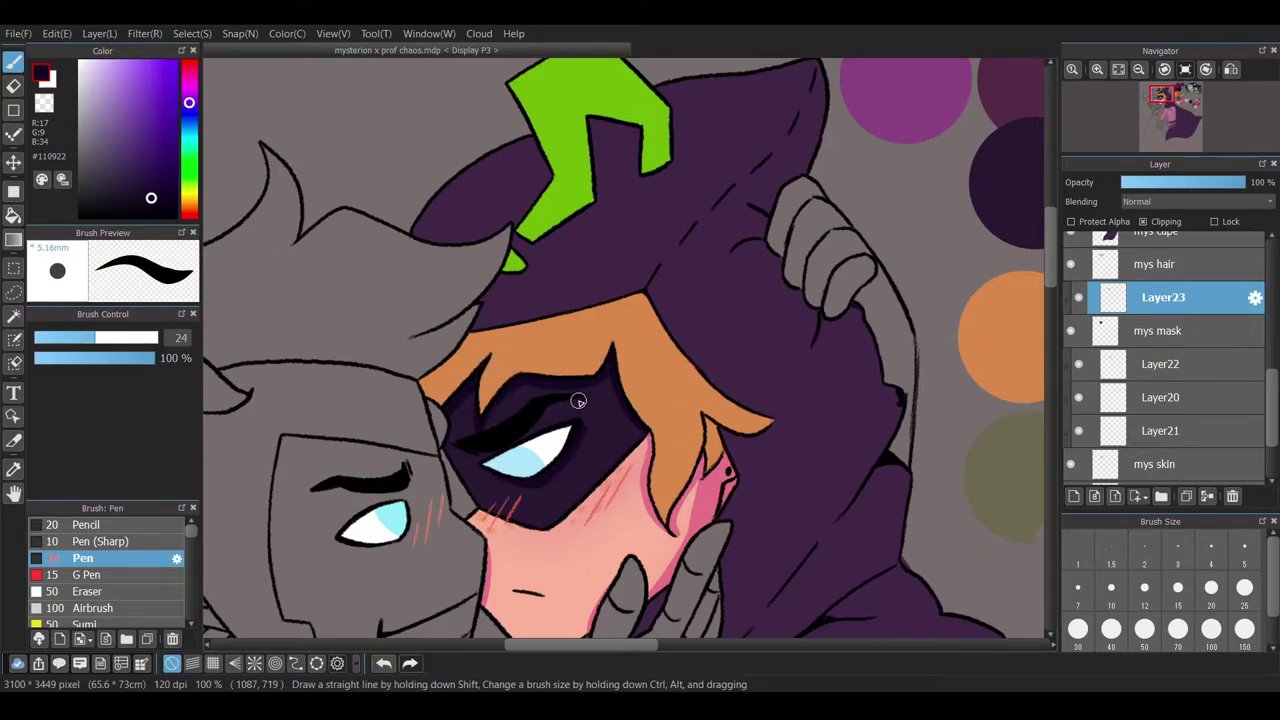
{"action": "left_click_drag", "start_coordinate": [525, 435], "coordinate": [588, 405]}
{"action": "scroll", "coordinate": [403, 385], "scroll_direction": "down", "scroll_amount": 2}
{"action": "scroll", "coordinate": [403, 385], "scroll_direction": "up", "scroll_amount": 3}
{"action": "scroll", "coordinate": [1271, 387], "scroll_direction": "up", "scroll_amount": 2}
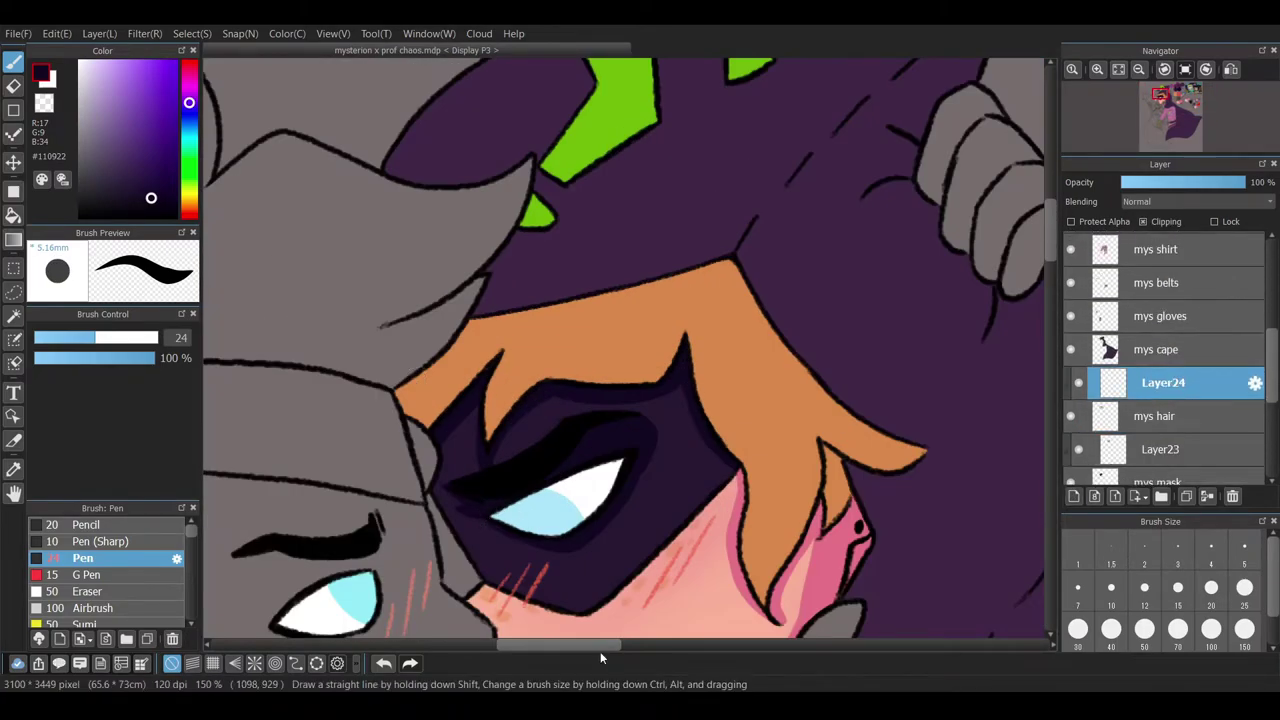
{"action": "left_click", "coordinate": [760, 374]}
{"action": "scroll", "coordinate": [707, 512], "scroll_direction": "left", "scroll_amount": 2}
{"action": "left_click_drag", "start_coordinate": [462, 318], "coordinate": [350, 420]}
{"action": "key", "text": "ctrl+z"}
{"action": "left_click_drag", "start_coordinate": [450, 440], "coordinate": [620, 340]}
{"action": "key", "text": "ctrl+z"}
{"action": "key", "text": "ctrl+z"}
{"action": "key", "text": "ctrl+z"}
- Shade Mysterion's hair under the hood, along the bangs and down the side locks in red #C35846 on the layer clipped to mys hair
{"action": "mouse_move", "coordinate": [425, 322]}
{"action": "left_mouse_down"}
{"action": "mouse_move", "coordinate": [692, 260]}
{"action": "mouse_move", "coordinate": [876, 455]}
{"action": "left_mouse_up"}
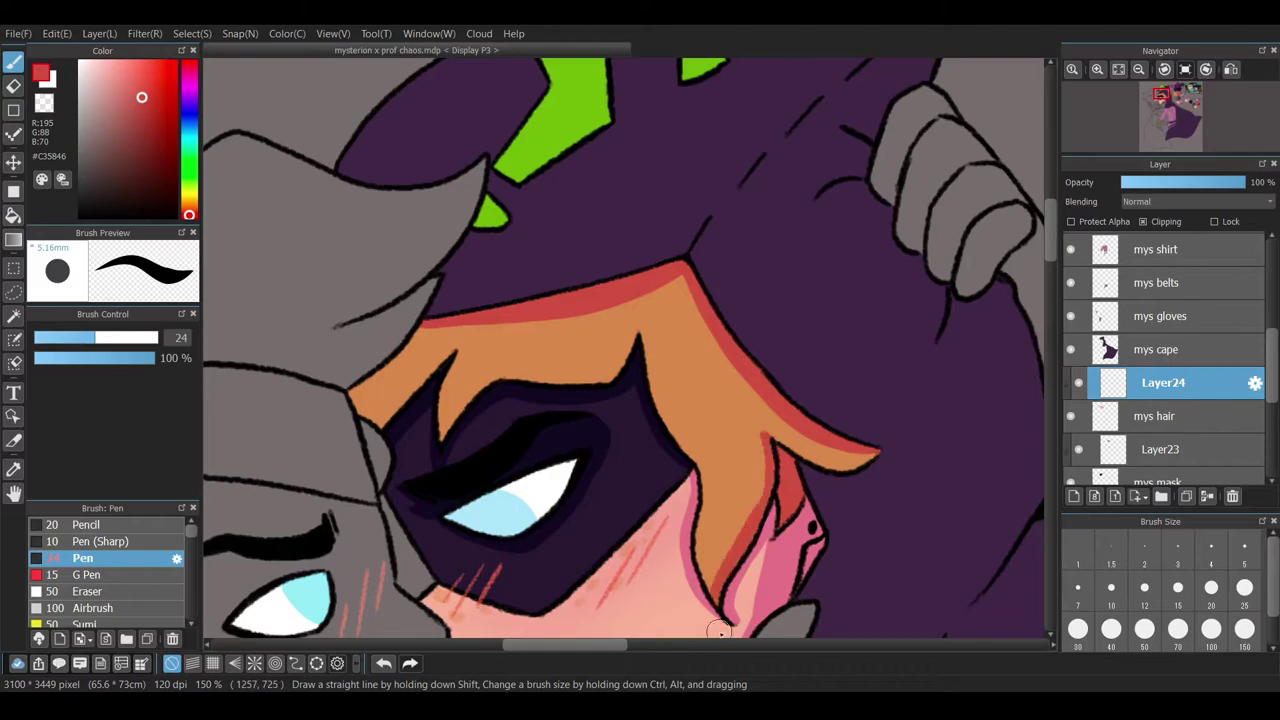
{"action": "left_click_drag", "start_coordinate": [445, 438], "coordinate": [632, 334]}
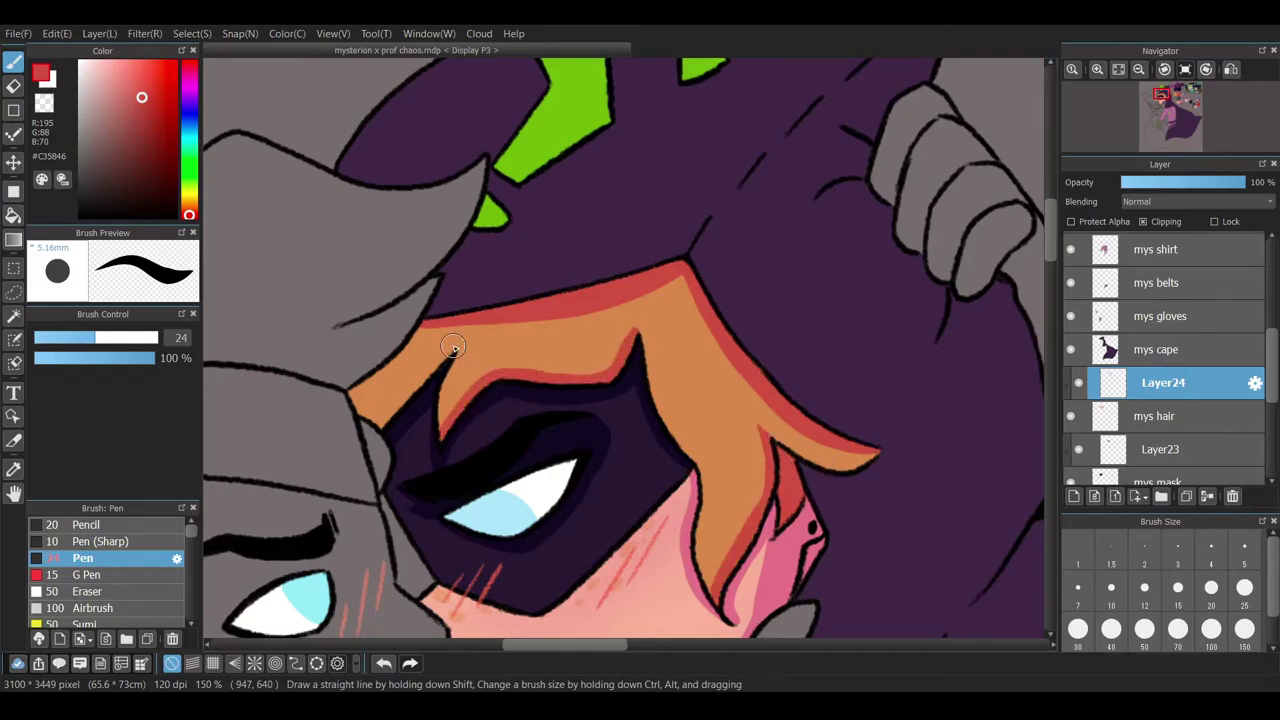
{"action": "left_click_drag", "start_coordinate": [455, 322], "coordinate": [352, 412]}
{"action": "left_click_drag", "start_coordinate": [536, 308], "coordinate": [683, 266]}
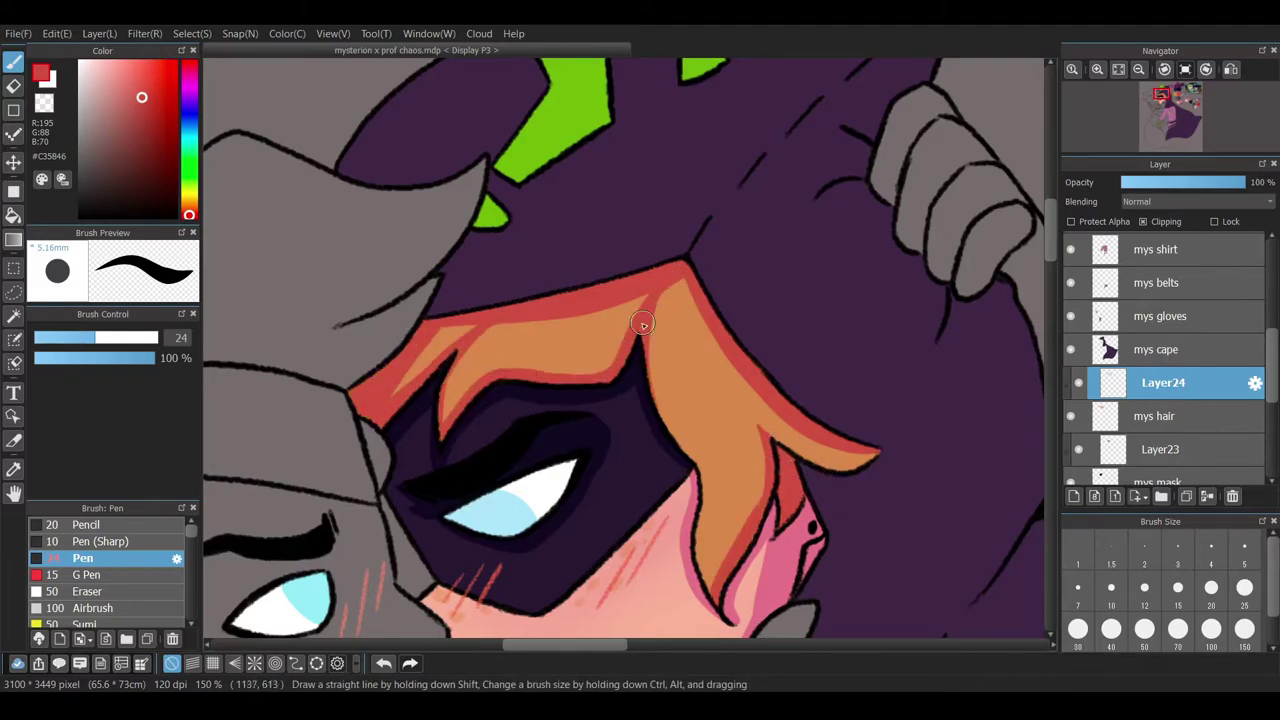
{"action": "left_click_drag", "start_coordinate": [678, 338], "coordinate": [708, 436]}
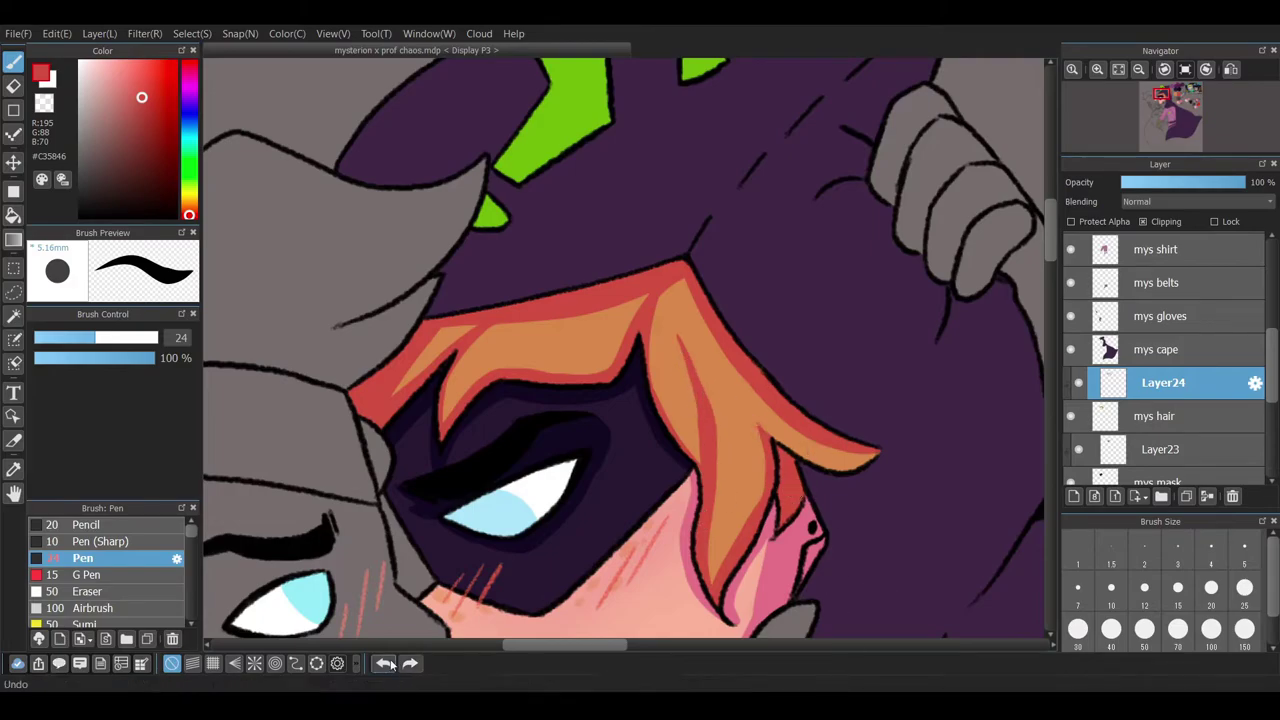
{"action": "scroll", "coordinate": [660, 330], "scroll_direction": "down", "scroll_amount": 2}
{"action": "scroll", "coordinate": [543, 406], "scroll_direction": "up", "scroll_amount": 1}
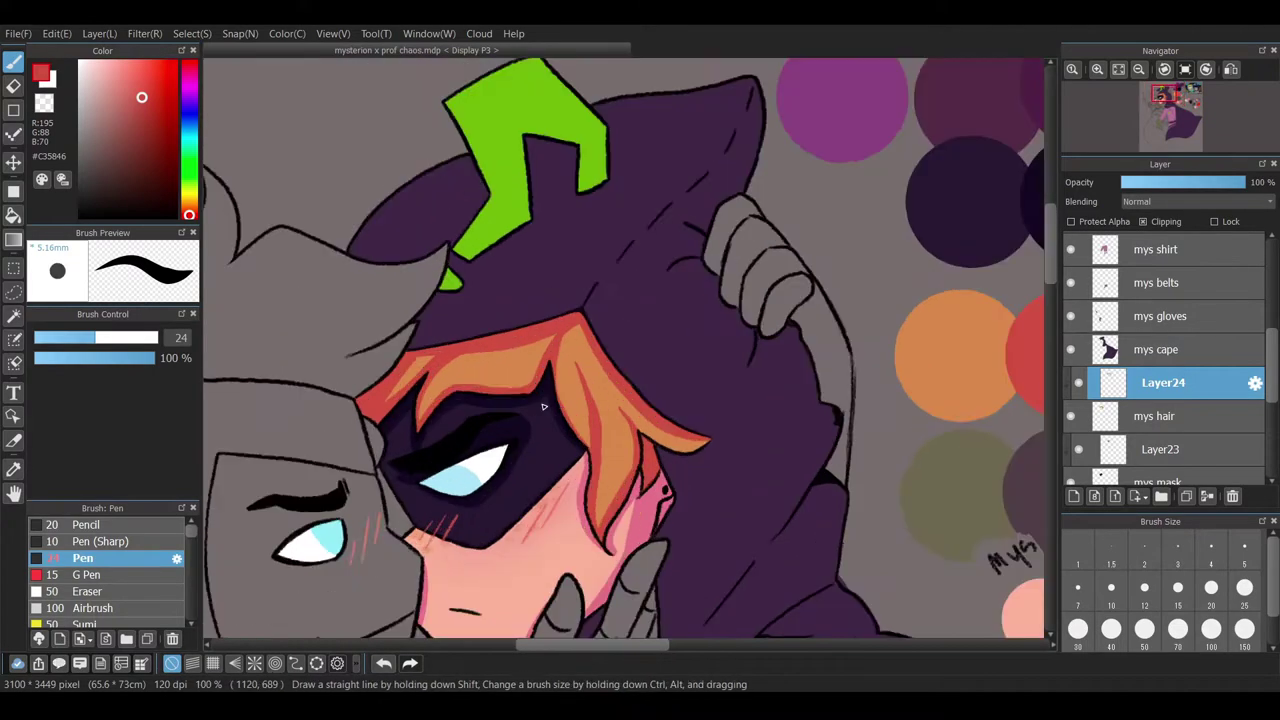
- Add a layer clipped to mys cape, sample plum #4B2247 for a size 66 pen and undo the last change
{"action": "left_click", "coordinate": [1153, 355]}
{"action": "key", "text": "ctrl+shift+n"}
{"action": "scroll", "coordinate": [652, 649], "scroll_direction": "down", "scroll_amount": 2}
{"action": "left_click_drag", "start_coordinate": [652, 649], "coordinate": [713, 658]}
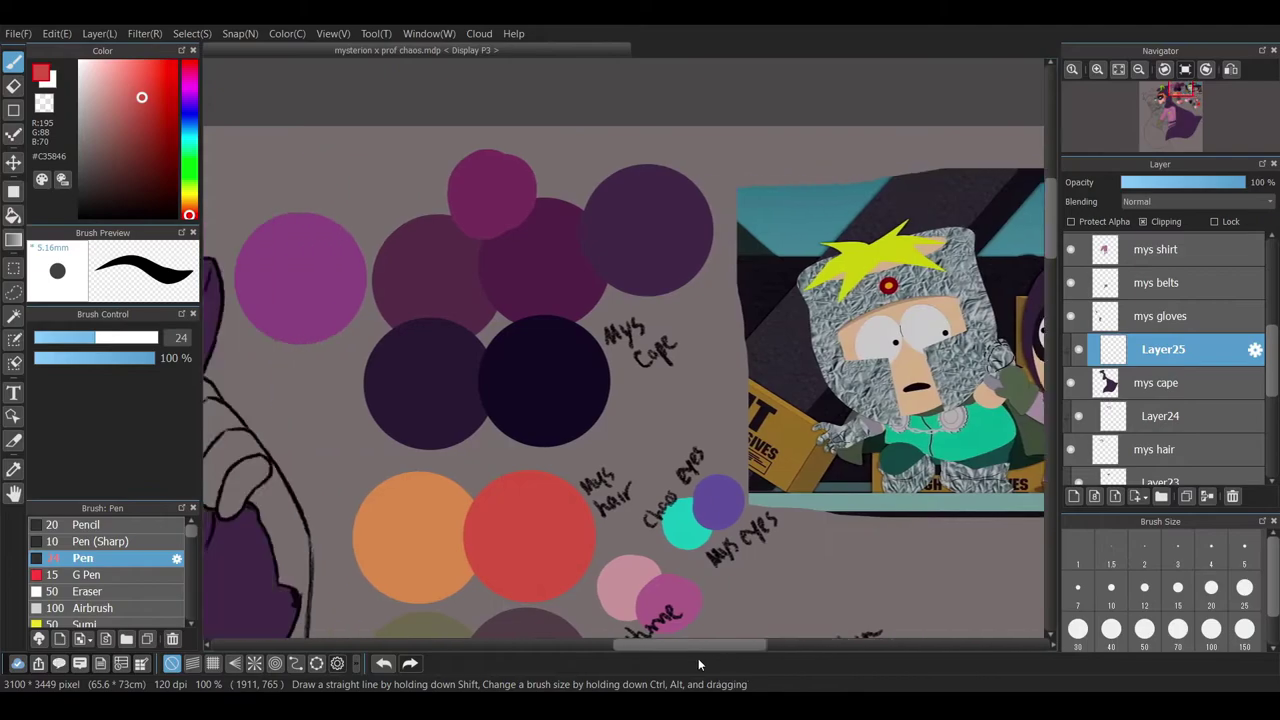
{"action": "scroll", "coordinate": [1050, 320], "scroll_direction": "up", "scroll_amount": 1}
{"action": "scroll", "coordinate": [1050, 320], "scroll_direction": "down", "scroll_amount": 2}
{"action": "scroll", "coordinate": [1054, 254], "scroll_direction": "up", "scroll_amount": 4}
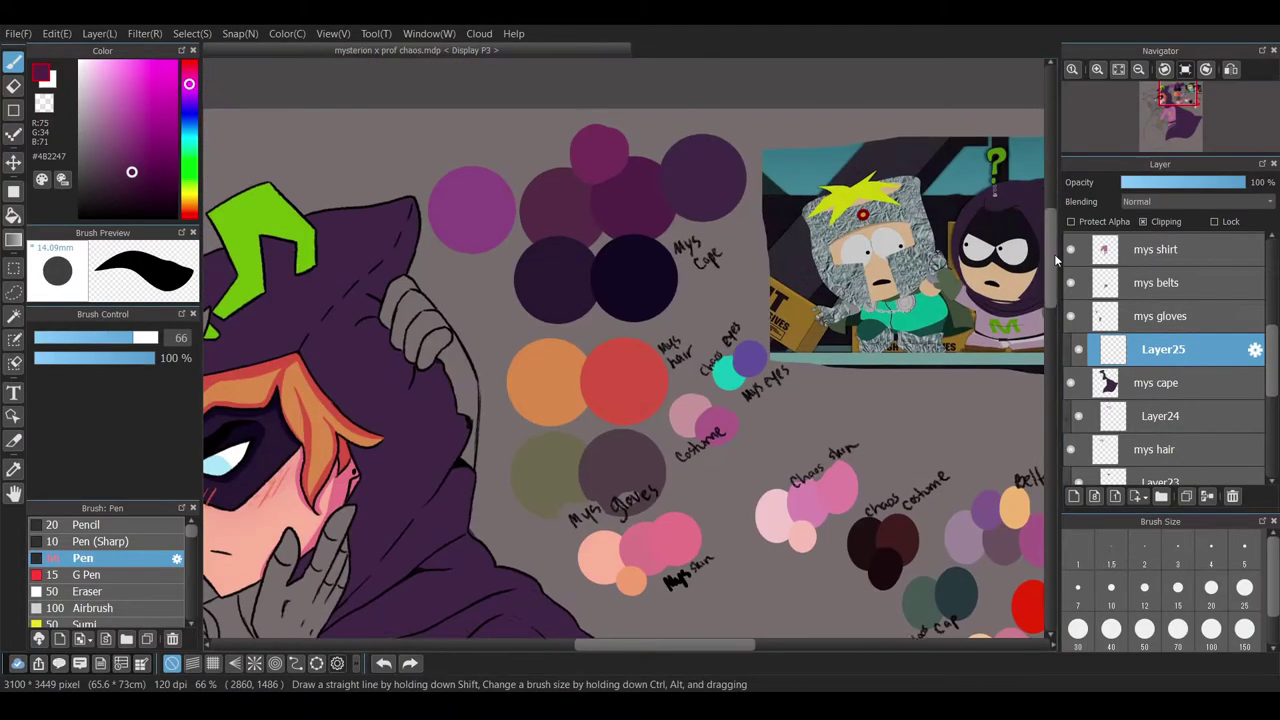
{"action": "left_click", "coordinate": [379, 666]}
- Erase the cape colour spilling past the outline at the shoulder on the mys cape layer with a size 12.3 eraser
{"action": "scroll", "coordinate": [428, 414], "scroll_direction": "down", "scroll_amount": 2}
{"action": "scroll", "coordinate": [514, 437], "scroll_direction": "up", "scroll_amount": 3}
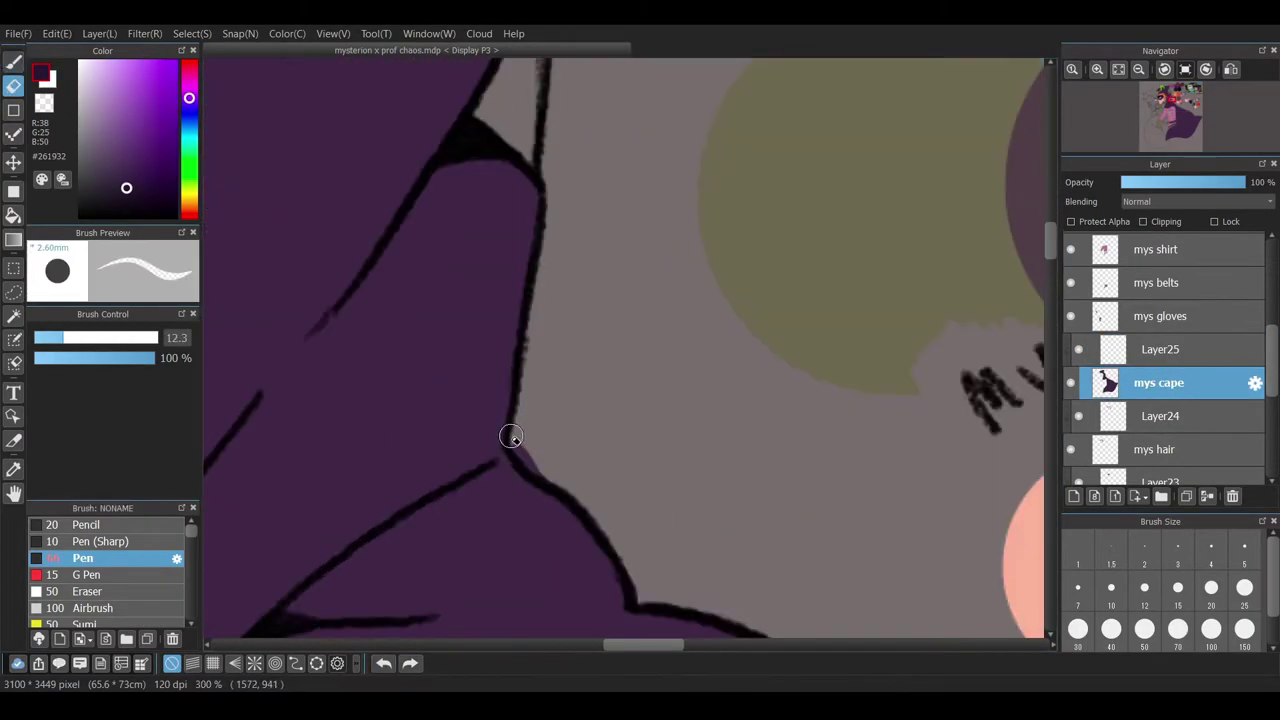
{"action": "scroll", "coordinate": [659, 422], "scroll_direction": "down", "scroll_amount": 2}
{"action": "scroll", "coordinate": [659, 422], "scroll_direction": "down", "scroll_amount": 2}
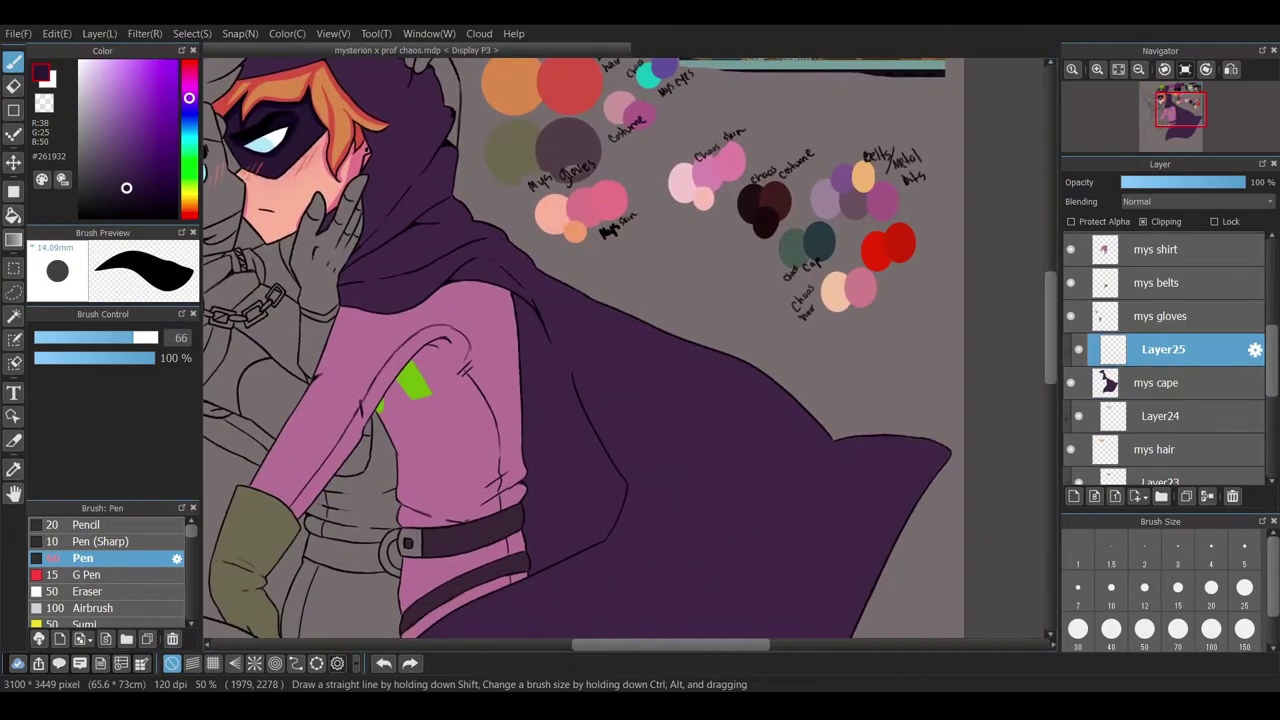
- Block in the cape's inner lining behind Mysterion's back in near-black purple #110922 with a size 66 pen on the layer above mys cape
{"action": "scroll", "coordinate": [726, 643], "scroll_direction": "down", "scroll_amount": 2}
{"action": "scroll", "coordinate": [1054, 291], "scroll_direction": "down", "scroll_amount": 1}
{"action": "scroll", "coordinate": [540, 440], "scroll_direction": "down", "scroll_amount": 2}
{"action": "left_click_drag", "start_coordinate": [525, 430], "coordinate": [560, 530]}
{"action": "scroll", "coordinate": [569, 378], "scroll_direction": "down", "scroll_amount": 1}
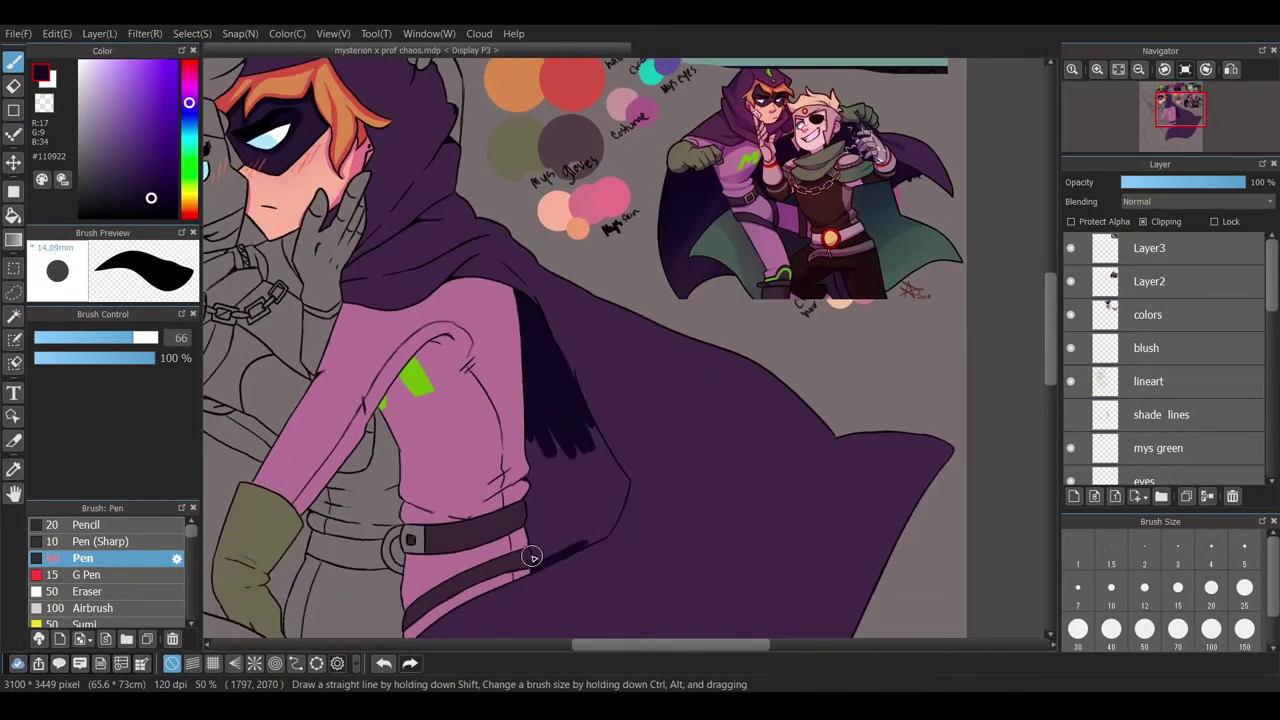
{"action": "left_click_drag", "start_coordinate": [545, 478], "coordinate": [612, 464]}
- Clean up the edges of the dark lining with a size 12.3 eraser from its lower corner up to the shoulder
{"action": "scroll", "coordinate": [579, 422], "scroll_direction": "down", "scroll_amount": 1}
{"action": "scroll", "coordinate": [678, 339], "scroll_direction": "up", "scroll_amount": 4}
{"action": "key", "text": "e"}
{"action": "left_click_drag", "start_coordinate": [680, 470], "coordinate": [647, 587]}
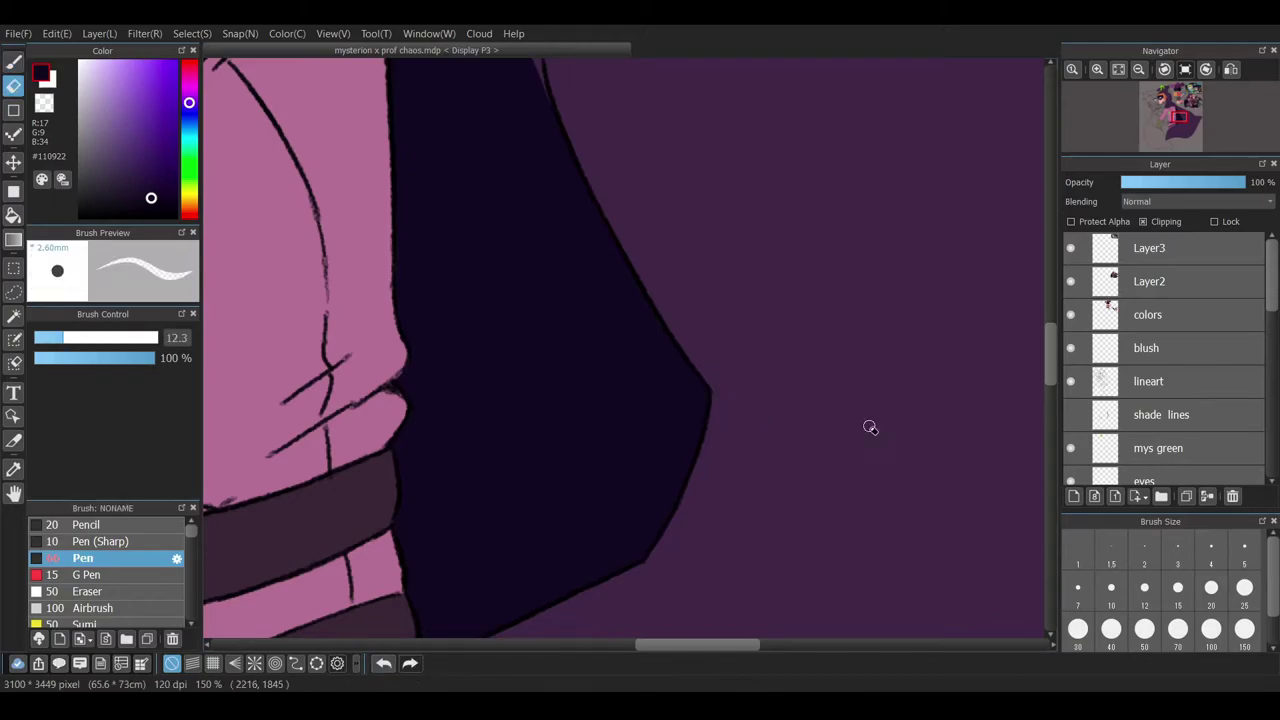
{"action": "scroll", "coordinate": [718, 401], "scroll_direction": "up", "scroll_amount": 5}
{"action": "key", "text": "b"}
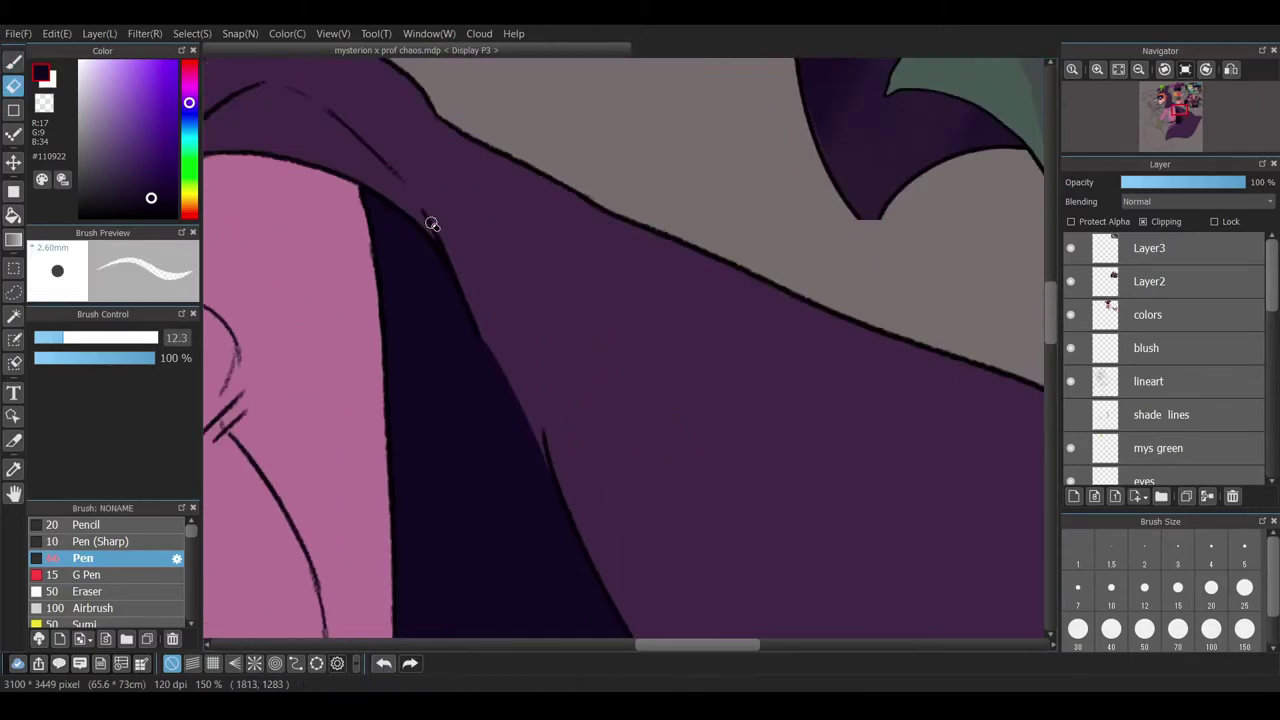
{"action": "key", "text": "e"}
{"action": "key", "text": "b"}
{"action": "key", "text": "e"}
{"action": "key", "text": "b"}
- Paint the inner lining of the cape in #1C1129 with a size 66 pen on the clipped Layer26 and smudge the strokes at size 92
{"action": "scroll", "coordinate": [1154, 393], "scroll_direction": "down", "scroll_amount": 5}
{"action": "key", "text": "ctrl+minus"}
{"action": "key", "text": "ctrl+minus"}
{"action": "key", "text": "ctrl+minus"}
{"action": "key", "text": "ctrl+minus"}
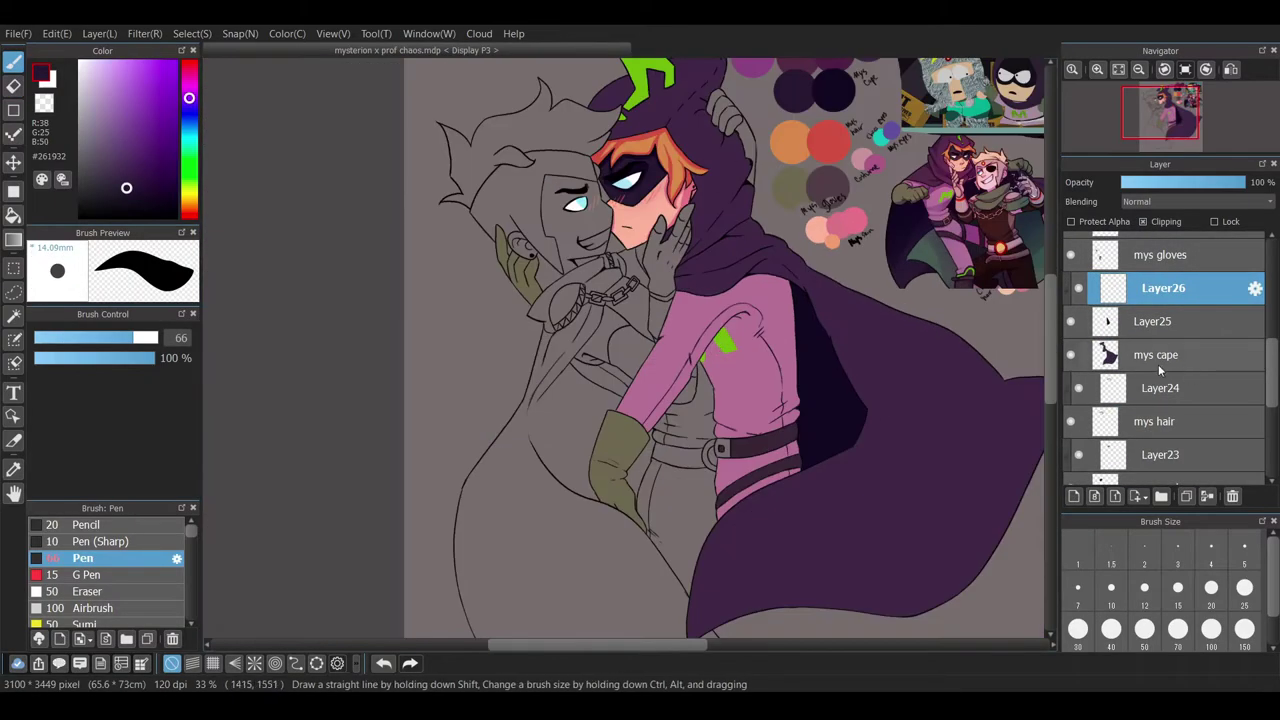
{"action": "left_click_drag", "start_coordinate": [908, 272], "coordinate": [825, 272]}
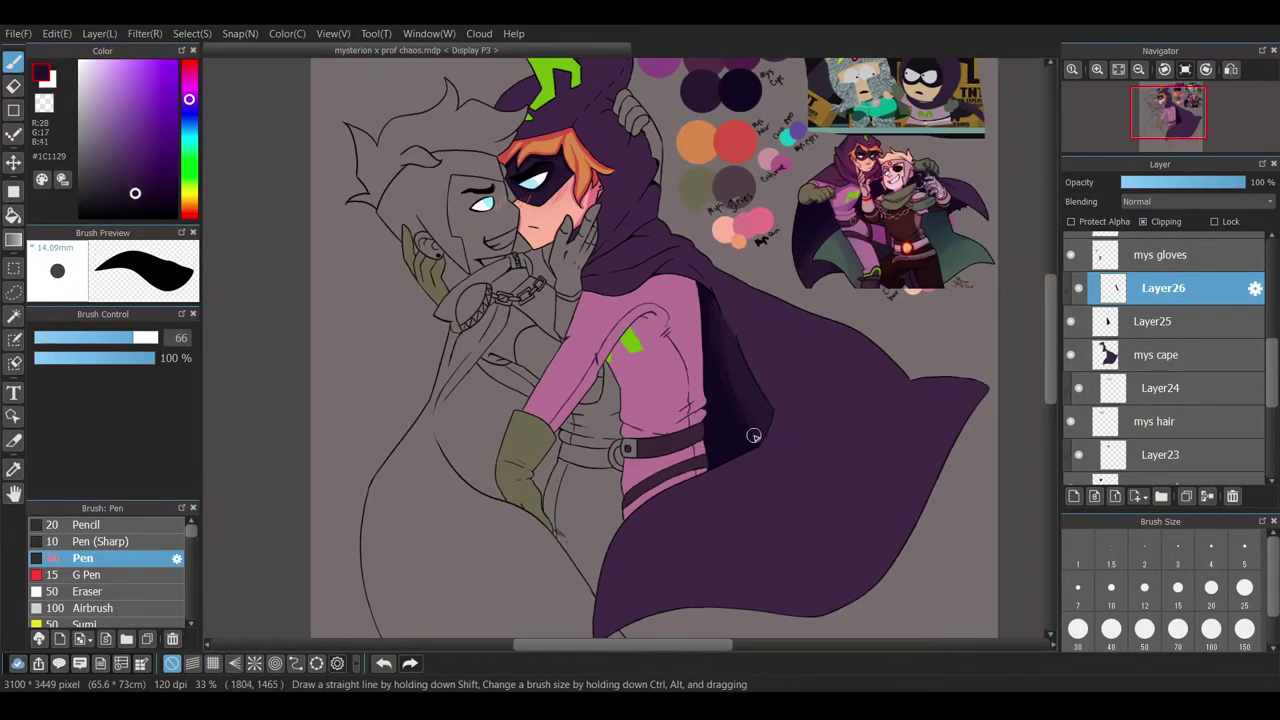
{"action": "key", "text": "s"}
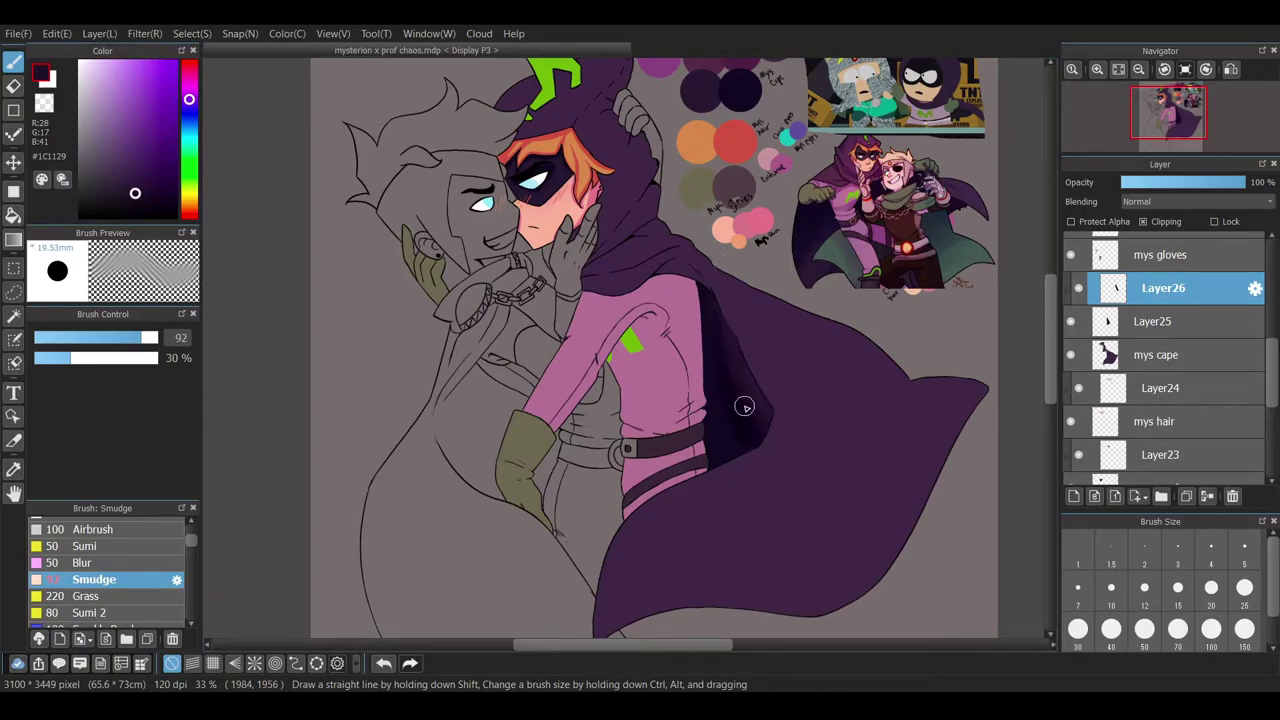
{"action": "left_click", "coordinate": [1112, 324]}
{"action": "key", "text": "alt+]"}
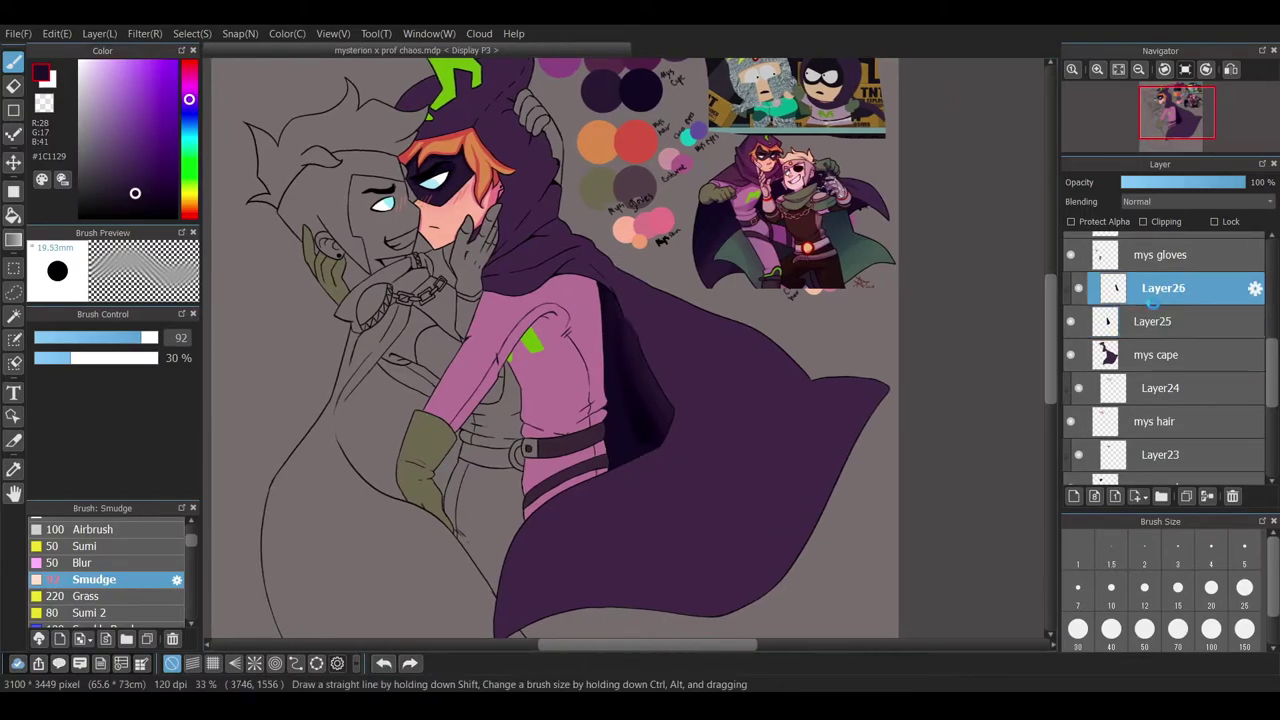
- Airbrush the lining's shadows at size 100 and 6% opacity with sampled dark purples including #03000F, #110720, #0A0519 and #1B1129
{"action": "scroll", "coordinate": [614, 420], "scroll_direction": "up", "scroll_amount": 2}
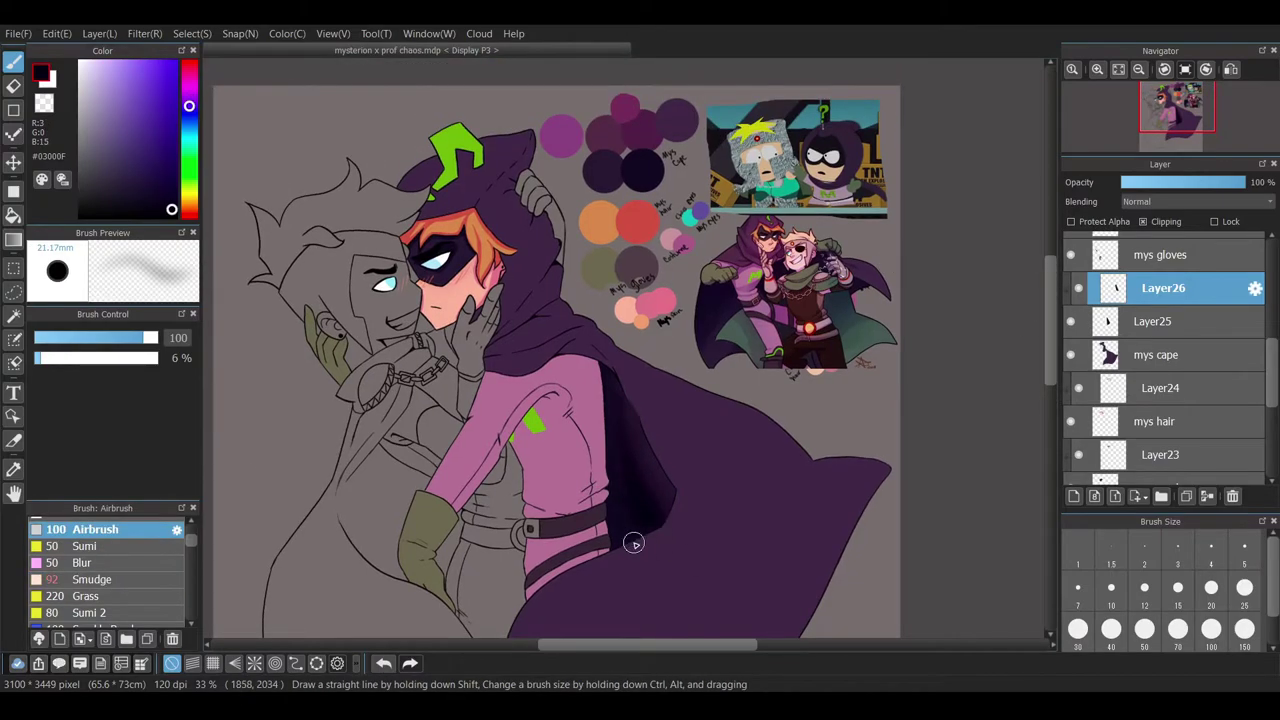
{"action": "left_click", "coordinate": [645, 528], "text": "alt"}
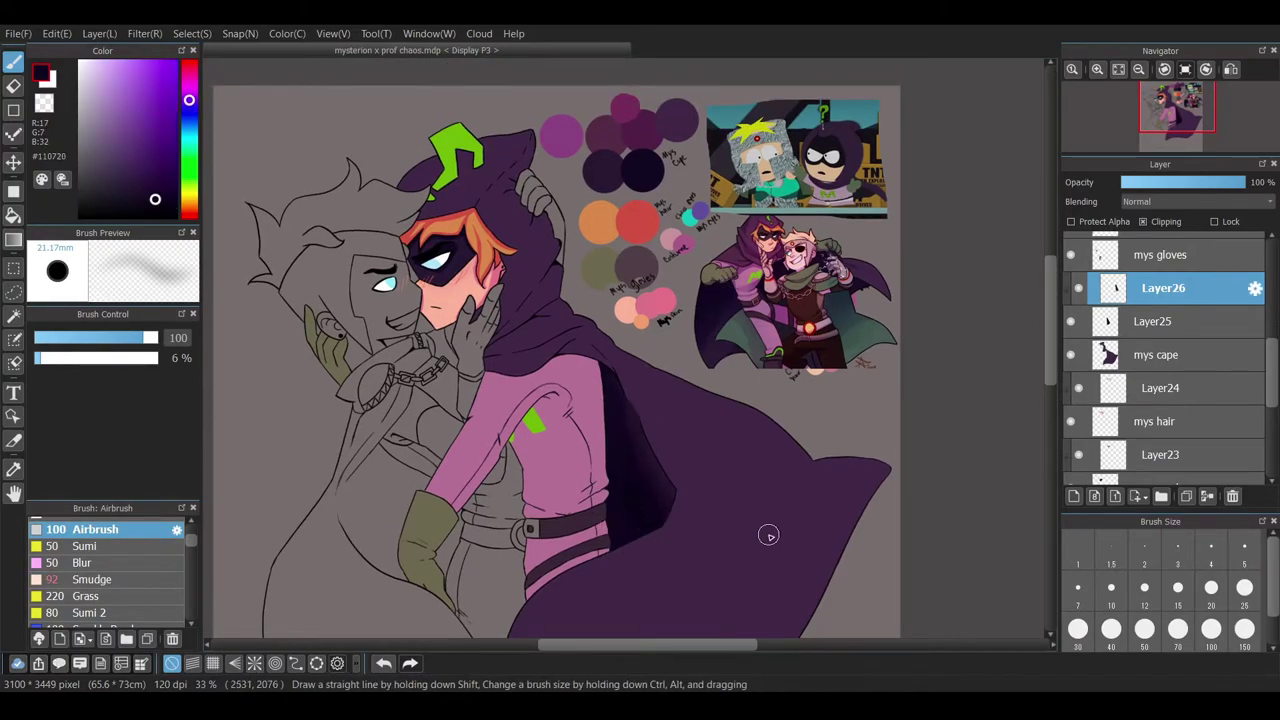
{"action": "scroll", "coordinate": [776, 546], "scroll_direction": "up", "scroll_amount": 1}
{"action": "scroll", "coordinate": [701, 616], "scroll_direction": "down", "scroll_amount": 1}
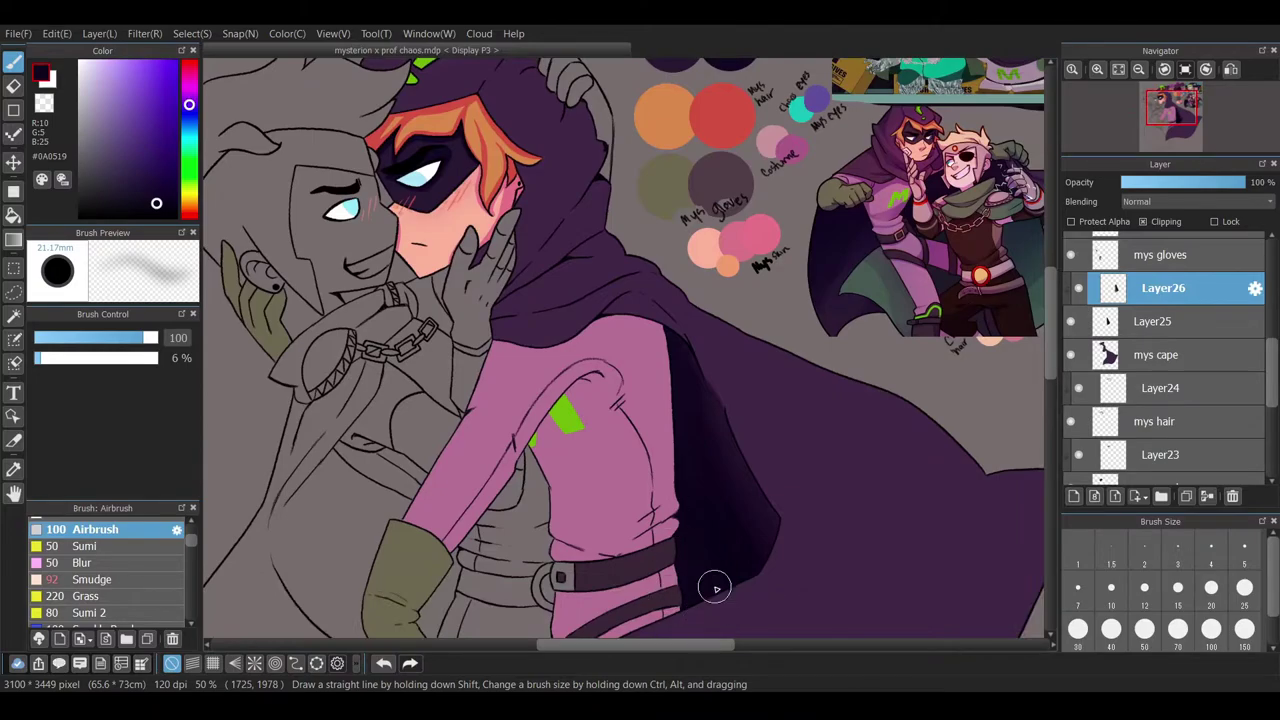
{"action": "left_click", "coordinate": [646, 558], "text": "alt"}
{"action": "scroll", "coordinate": [646, 558], "scroll_direction": "right", "scroll_amount": 1}
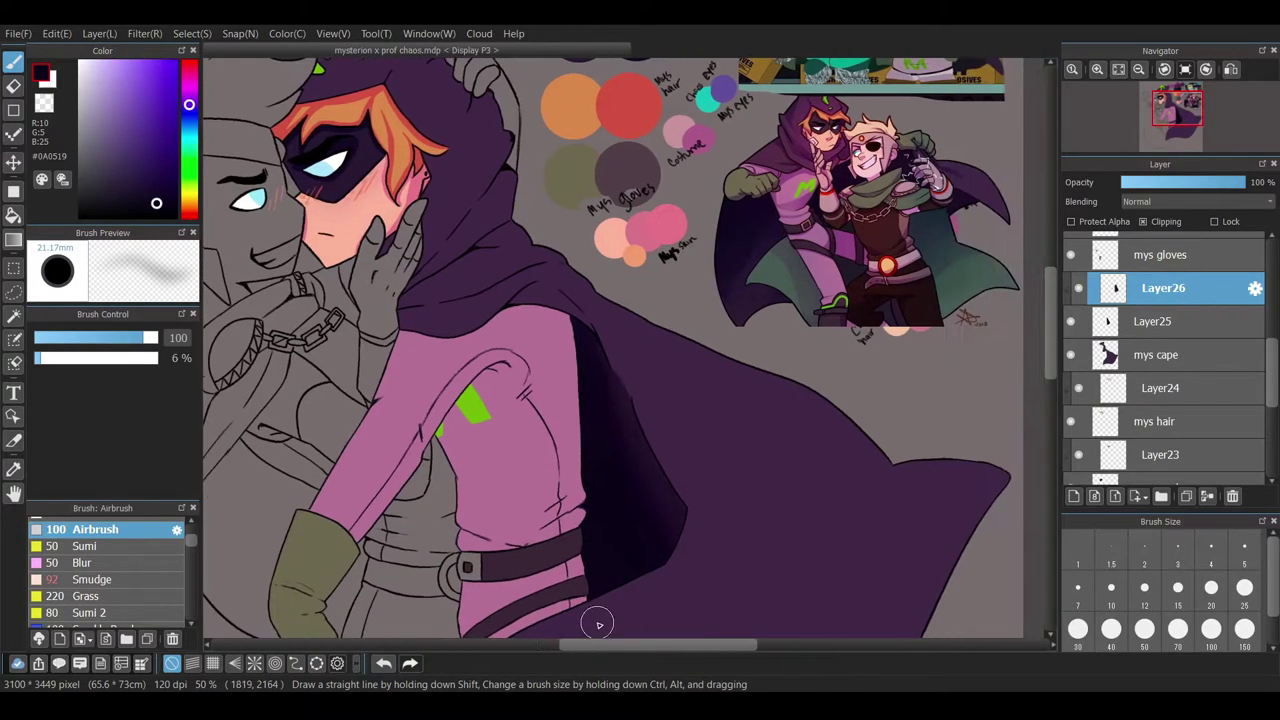
{"action": "left_click", "coordinate": [658, 472], "text": "alt"}
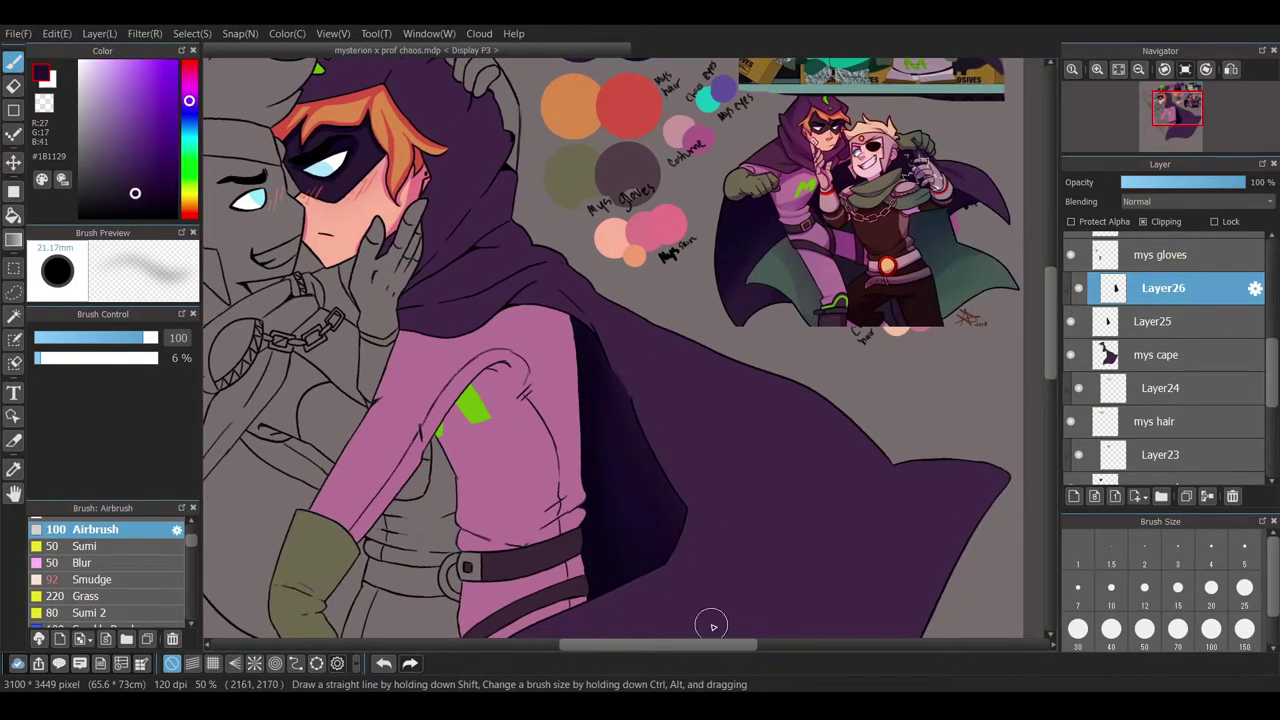
- Add a layer clipped to mys cape and block in the shadow on the cape's flared tail in #2C193B with a size 66 pen
{"action": "left_click", "coordinate": [1232, 356]}
{"action": "key", "text": "ctrl+shift+n"}
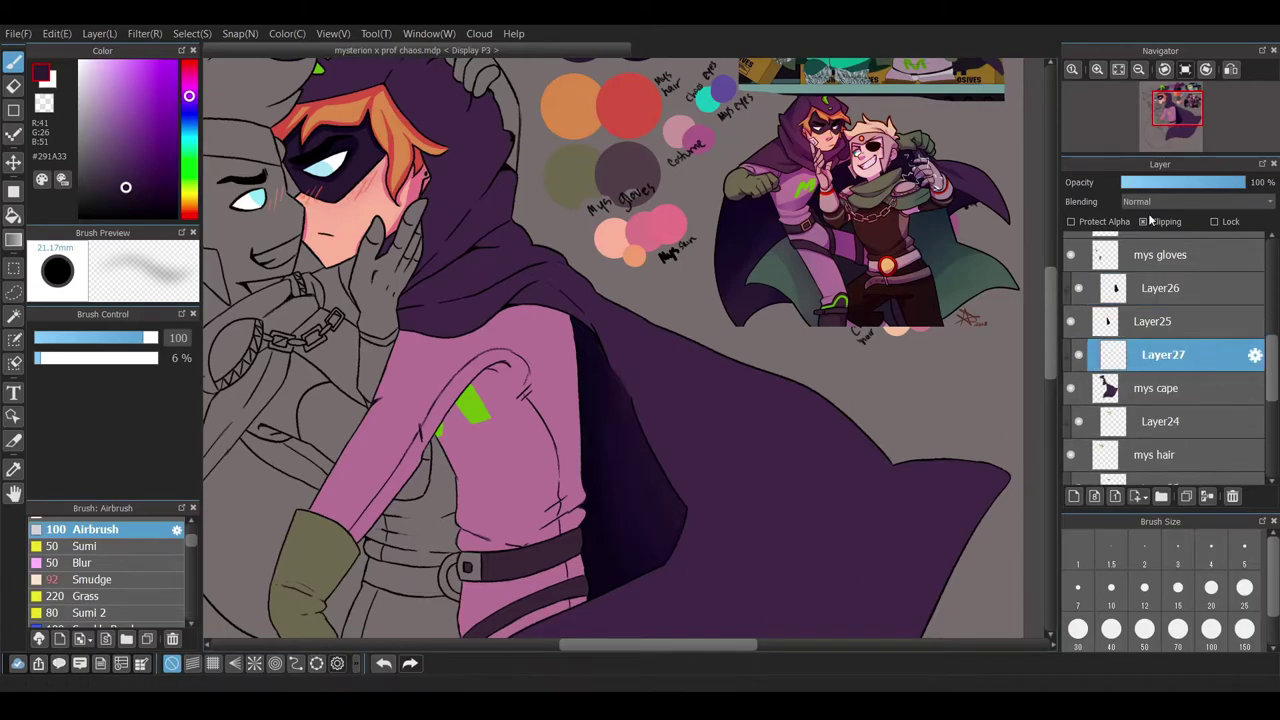
{"action": "scroll", "coordinate": [691, 451], "scroll_direction": "down", "scroll_amount": 2}
{"action": "key", "text": "b"}
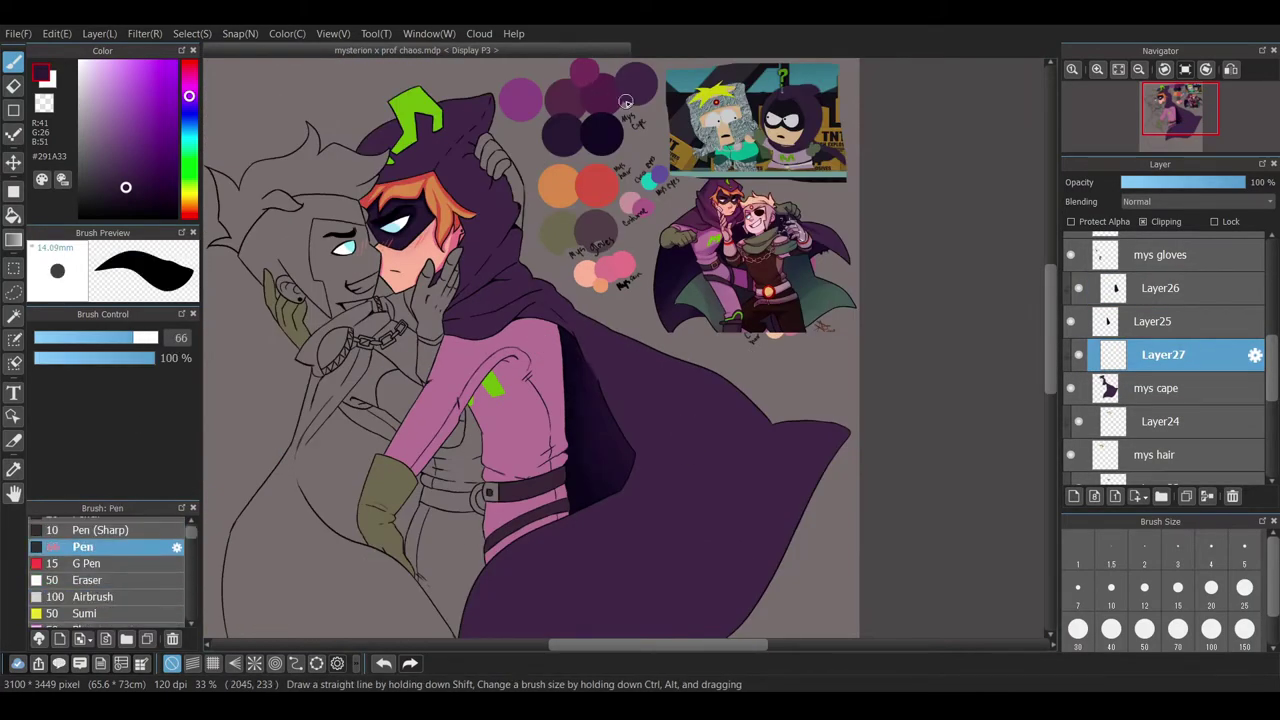
{"action": "left_click", "coordinate": [627, 102], "text": "alt"}
{"action": "left_click", "coordinate": [812, 231], "text": "alt"}
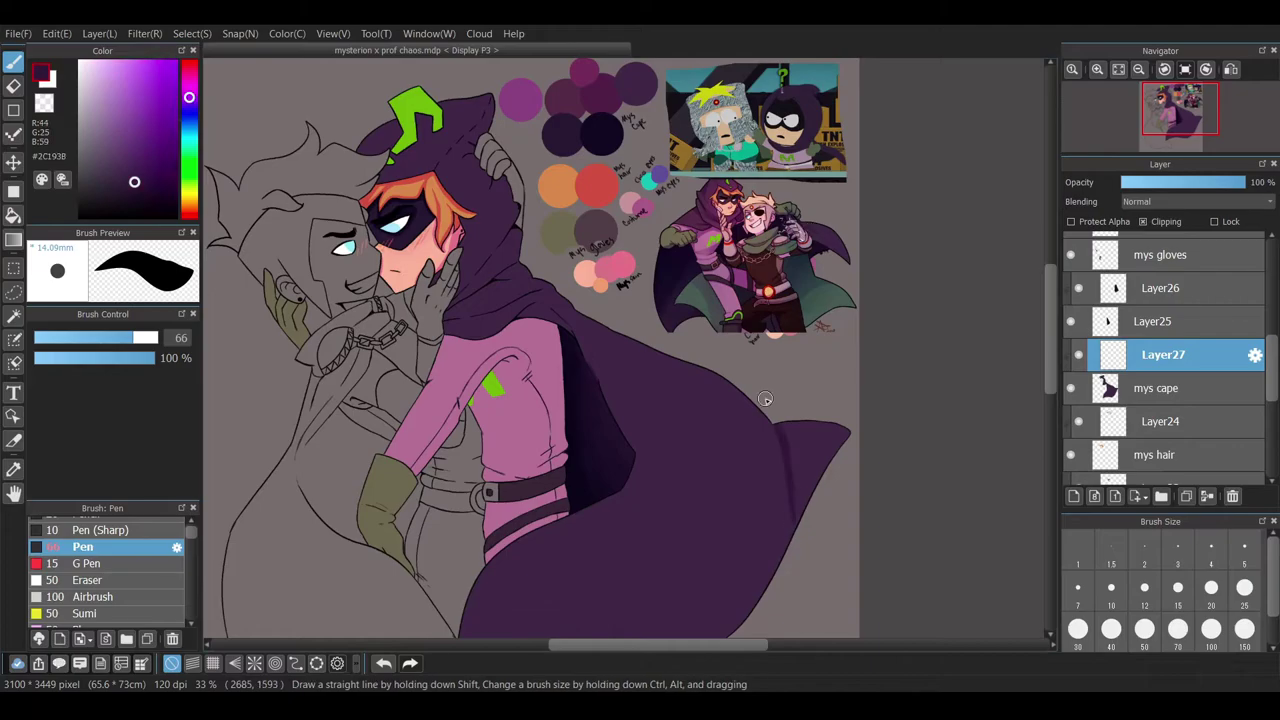
{"action": "left_click_drag", "start_coordinate": [134, 337], "coordinate": [157, 337]}
{"action": "left_click_drag", "start_coordinate": [243, 360], "coordinate": [170, 360]}
- Shade the cape folds around Mysterion's neck and shoulder in #2C193B with a size 43 pen on the layer clipped to mys cape
{"action": "scroll", "coordinate": [614, 337], "scroll_direction": "up", "scroll_amount": 3}
{"action": "key", "text": "e"}
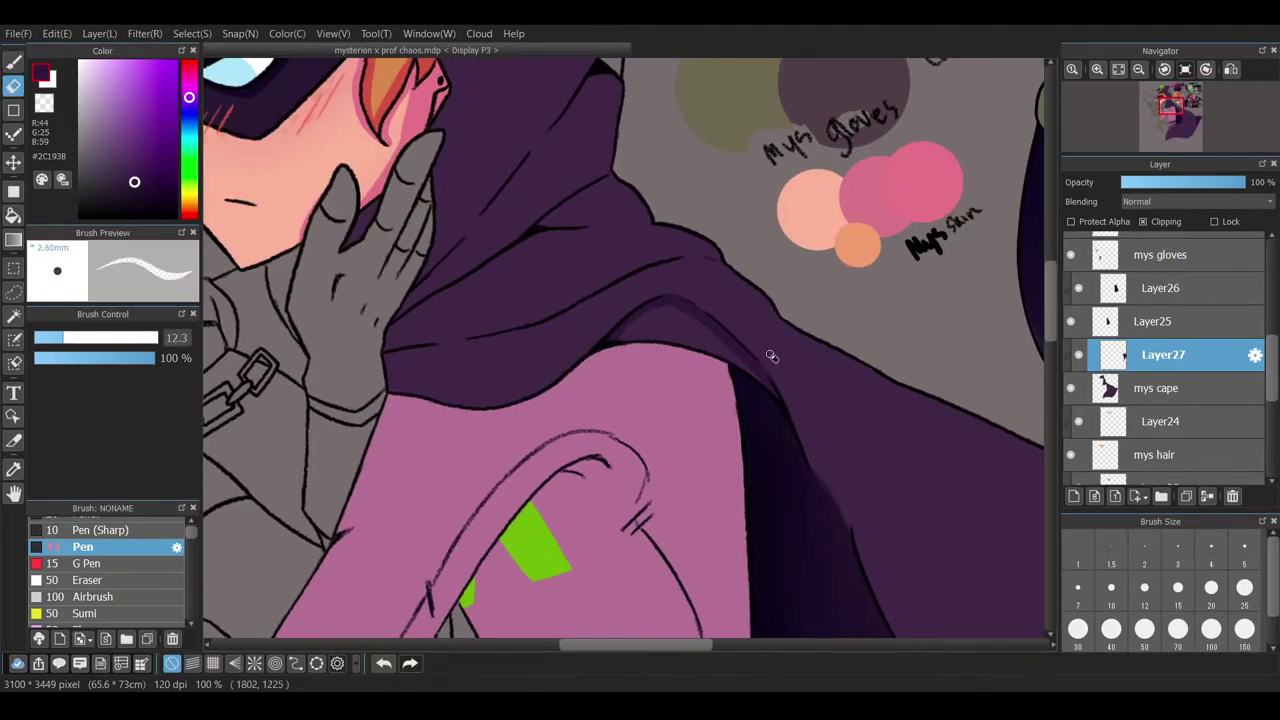
{"action": "key", "text": "p"}
{"action": "left_click", "coordinate": [1170, 390]}
{"action": "left_click", "coordinate": [1160, 354]}
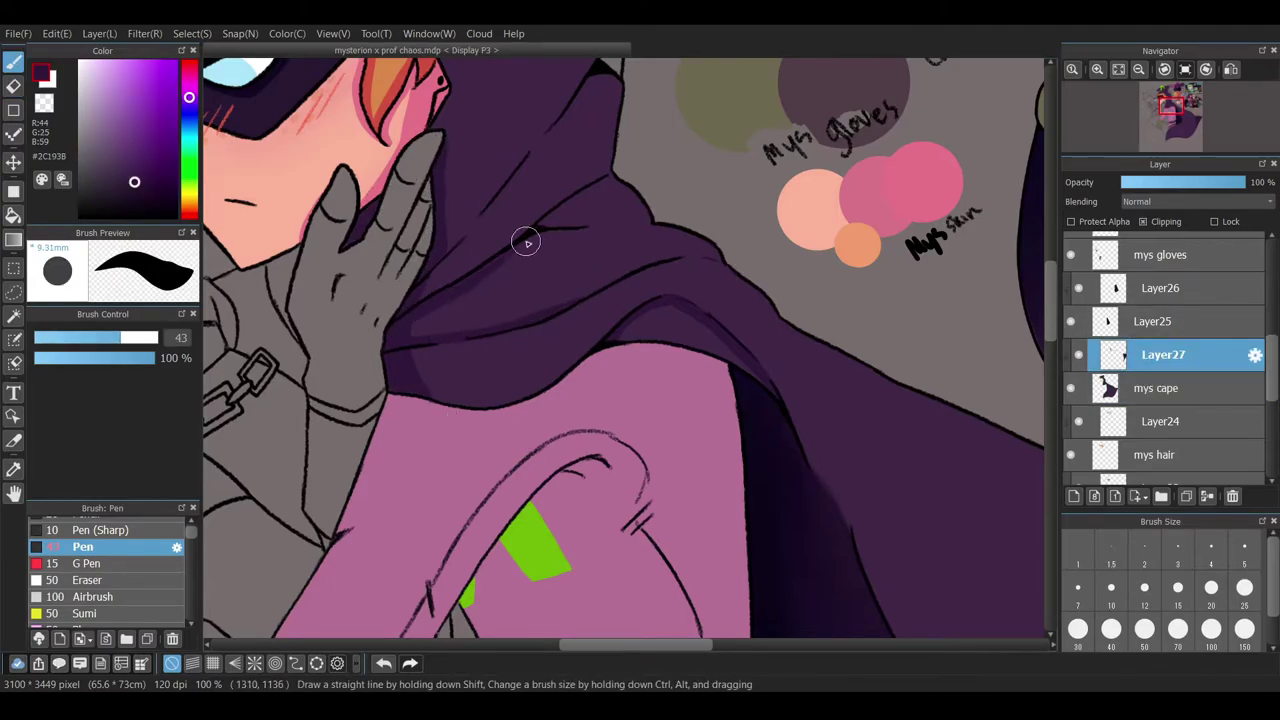
{"action": "left_click_drag", "start_coordinate": [550, 132], "coordinate": [540, 277]}
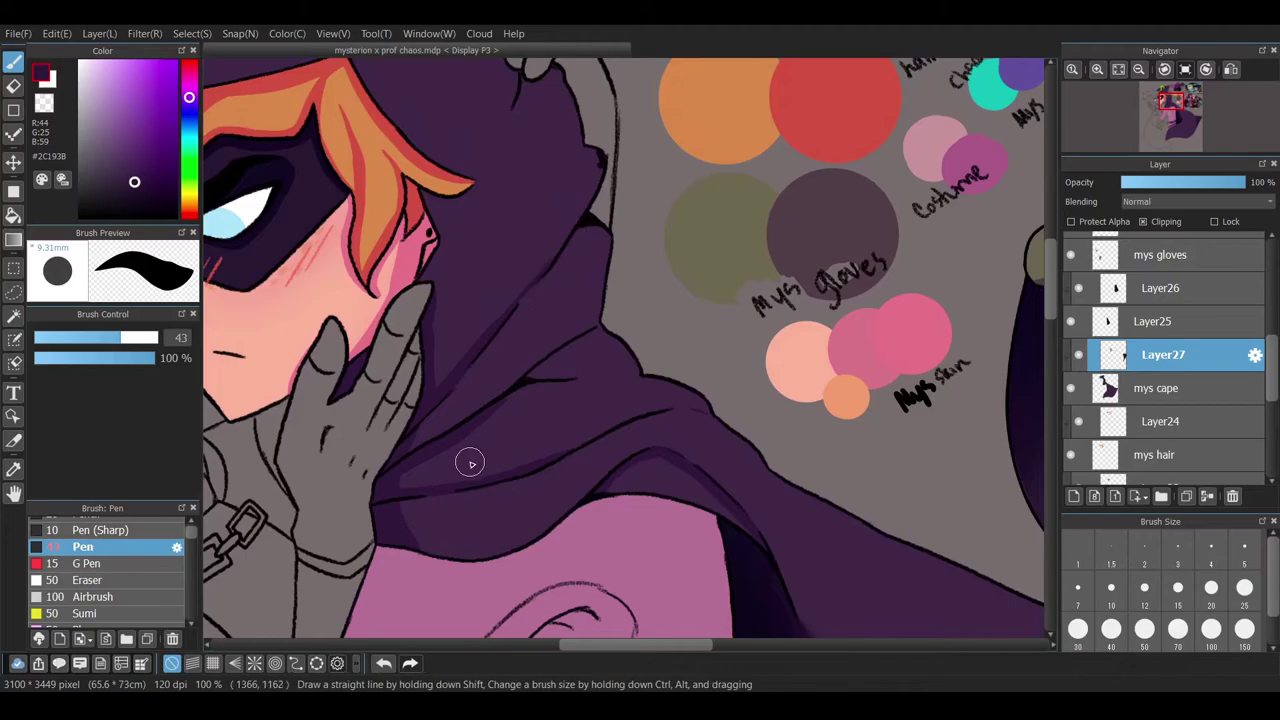
{"action": "left_click_drag", "start_coordinate": [515, 388], "coordinate": [563, 380]}
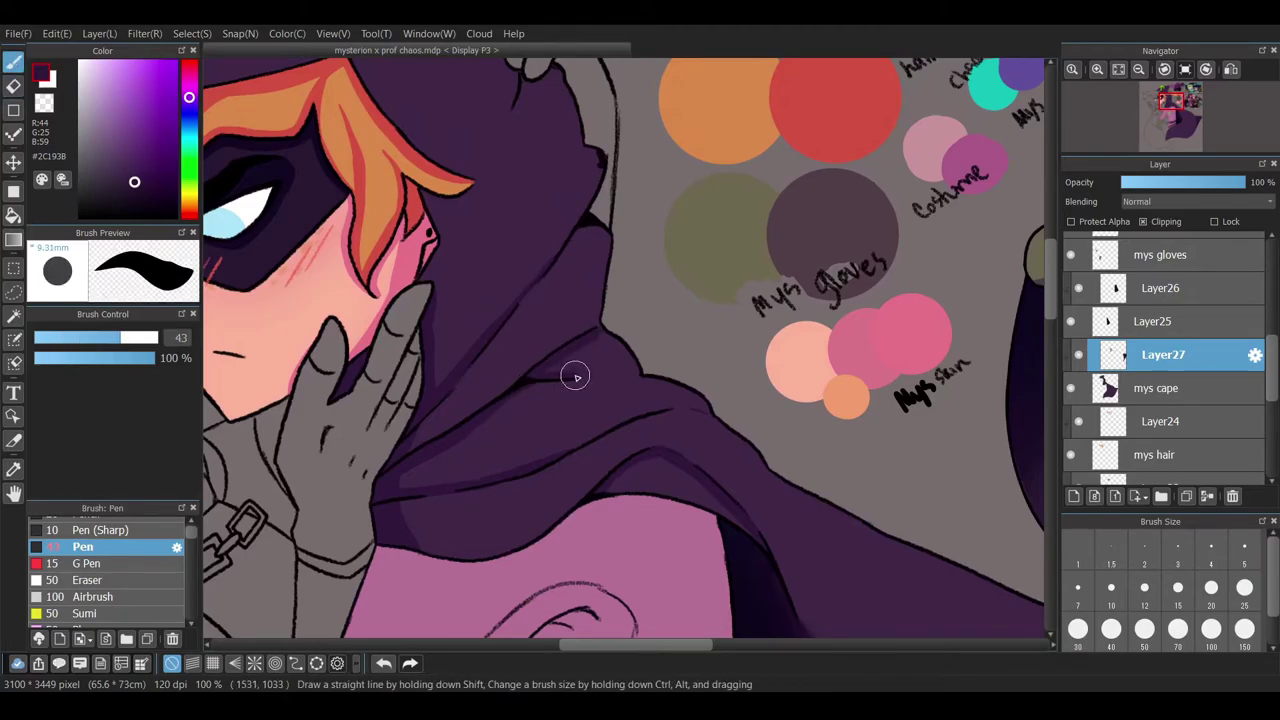
{"action": "left_click_drag", "start_coordinate": [591, 434], "coordinate": [486, 489]}
- Deepen the shadows along the neck folds and the back of the hood, trimming their edges with the eraser
{"action": "key", "text": "e"}
{"action": "key", "text": "b"}
{"action": "key", "text": "e"}
{"action": "key", "text": "b"}
{"action": "left_click_drag", "start_coordinate": [610, 215], "coordinate": [555, 270]}
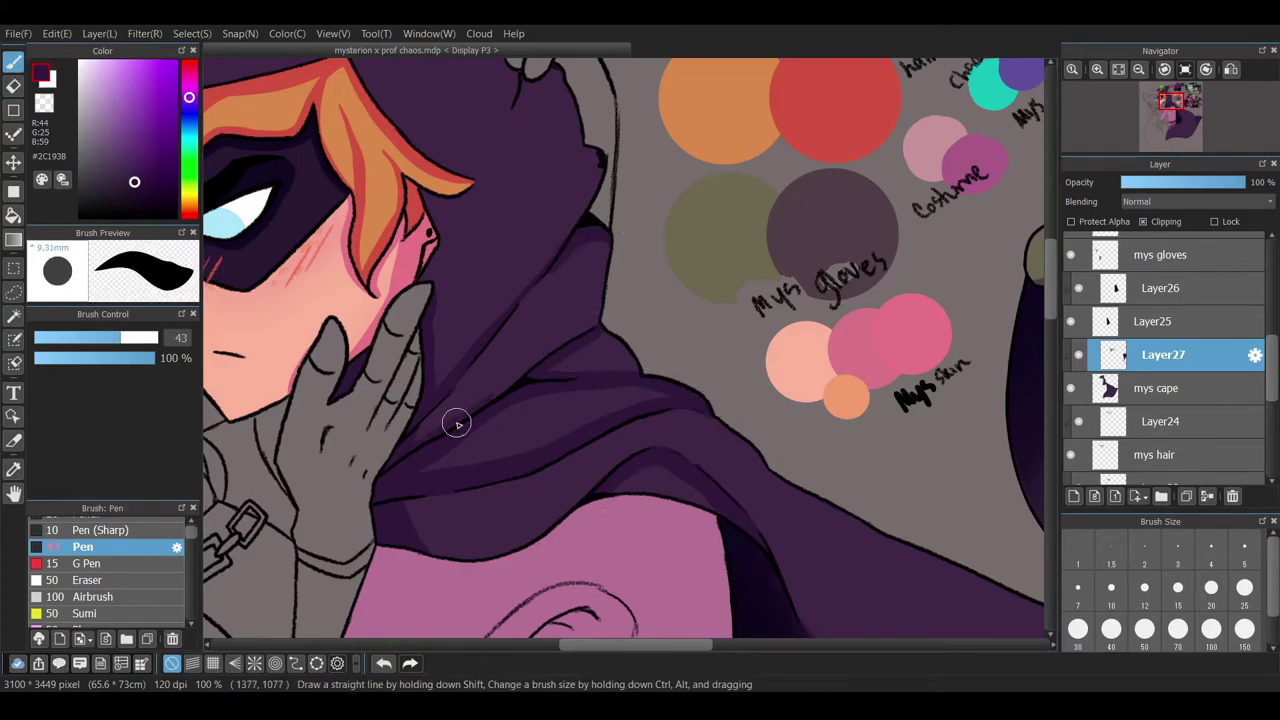
{"action": "left_click_drag", "start_coordinate": [490, 350], "coordinate": [600, 302]}
{"action": "left_click_drag", "start_coordinate": [614, 245], "coordinate": [600, 295]}
- Shade the hood along the hair, creases and green question mark in #2C193B and touch up mys cape beside the mark
{"action": "scroll", "coordinate": [540, 455], "scroll_direction": "up", "scroll_amount": 2}
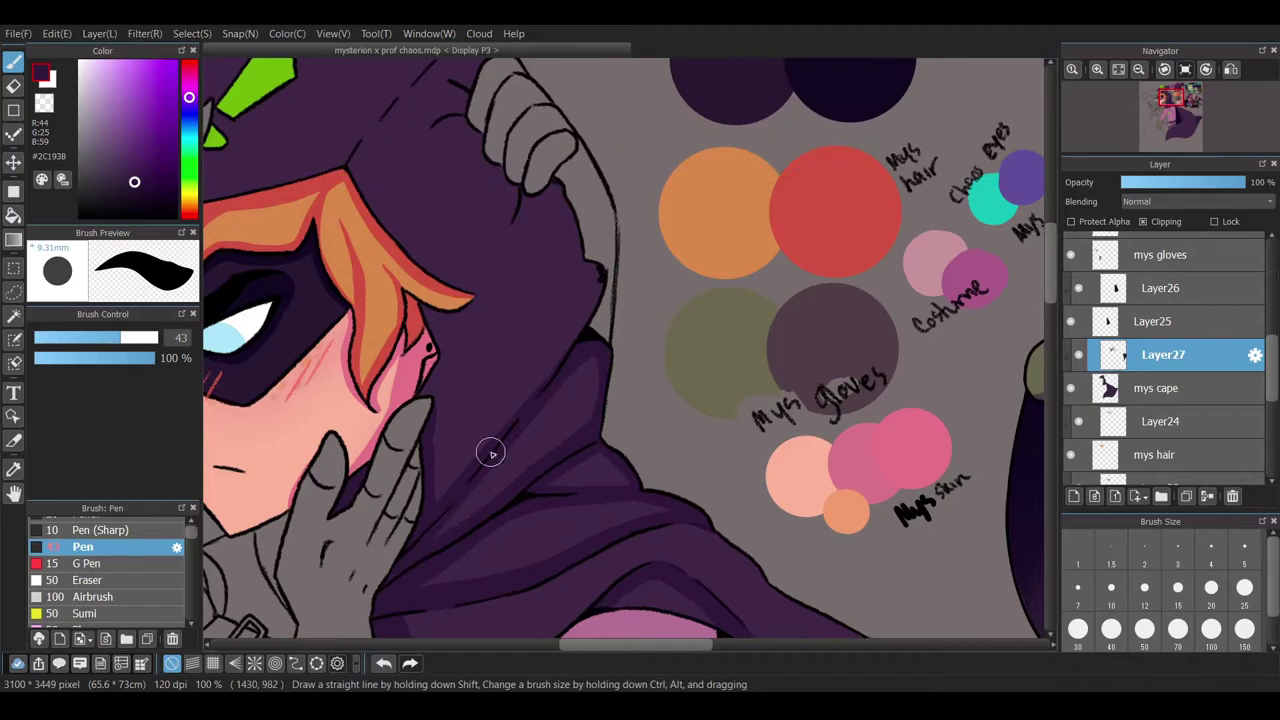
{"action": "scroll", "coordinate": [527, 203], "scroll_direction": "up", "scroll_amount": 4}
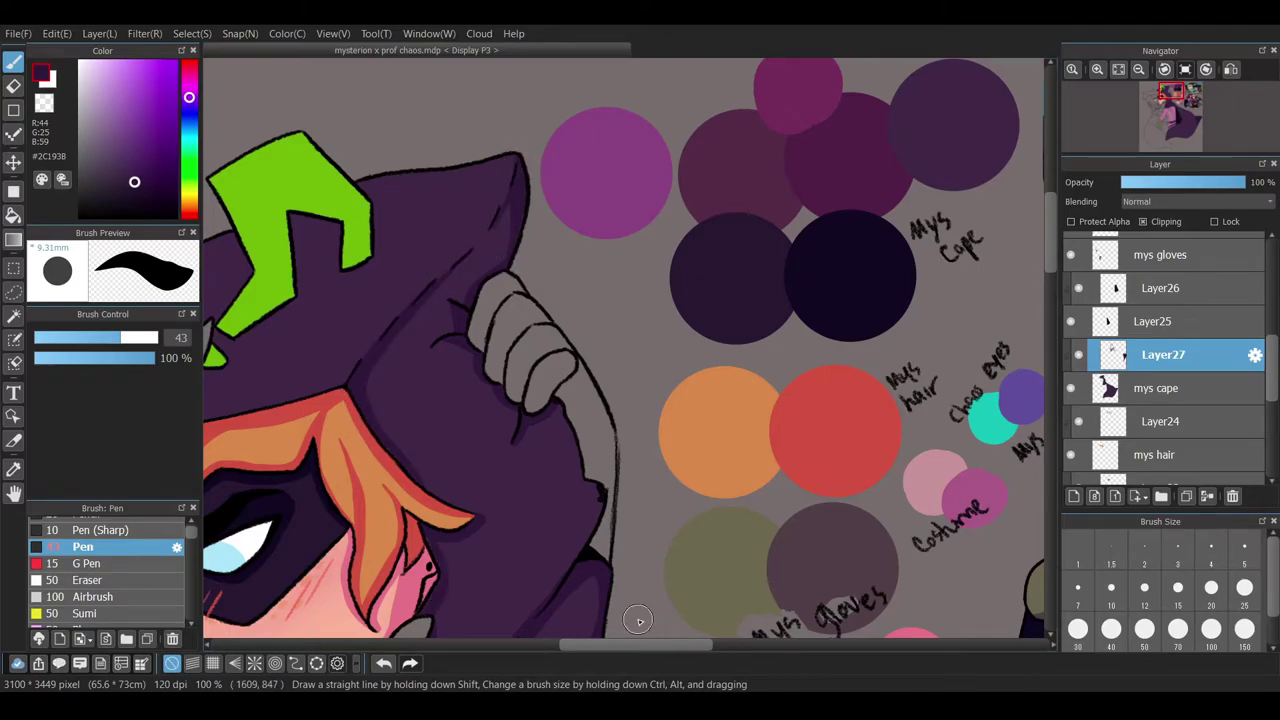
{"action": "scroll", "coordinate": [614, 551], "scroll_direction": "left", "scroll_amount": 4}
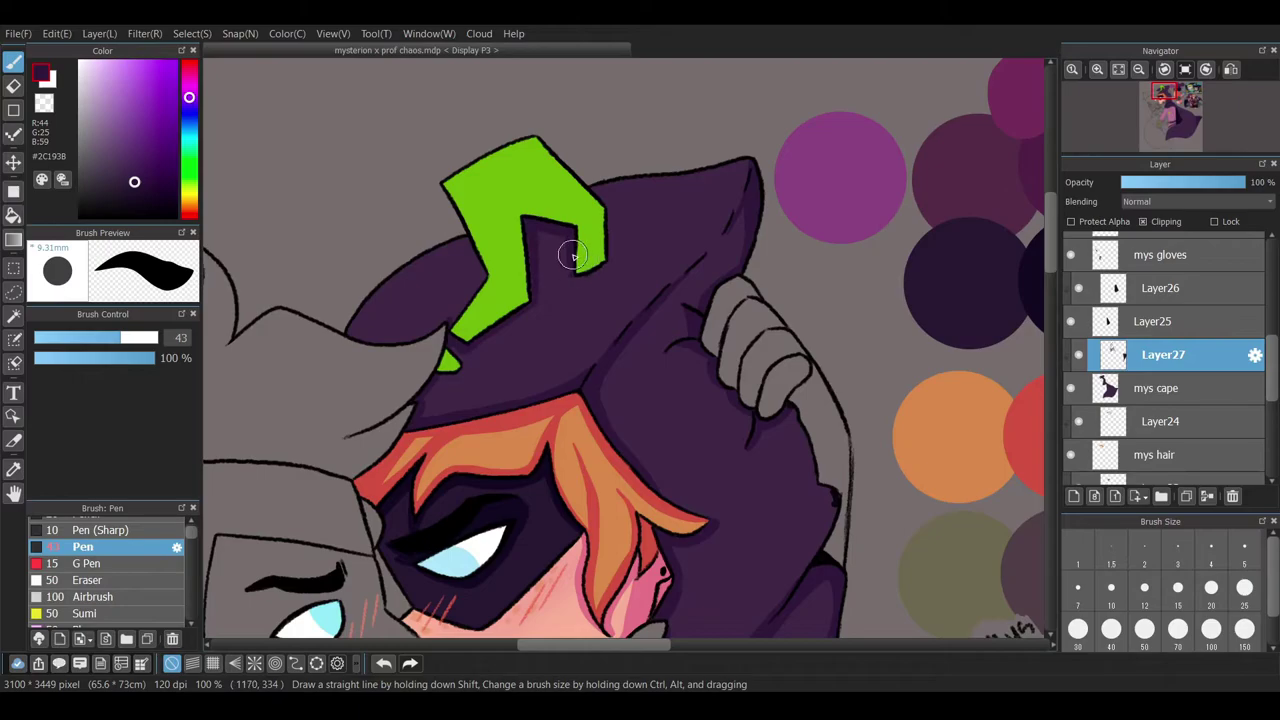
{"action": "left_click", "coordinate": [450, 368], "text": "ctrl"}
{"action": "scroll", "coordinate": [450, 368], "scroll_direction": "up", "scroll_amount": 3}
{"action": "scroll", "coordinate": [592, 401], "scroll_direction": "down", "scroll_amount": 5}
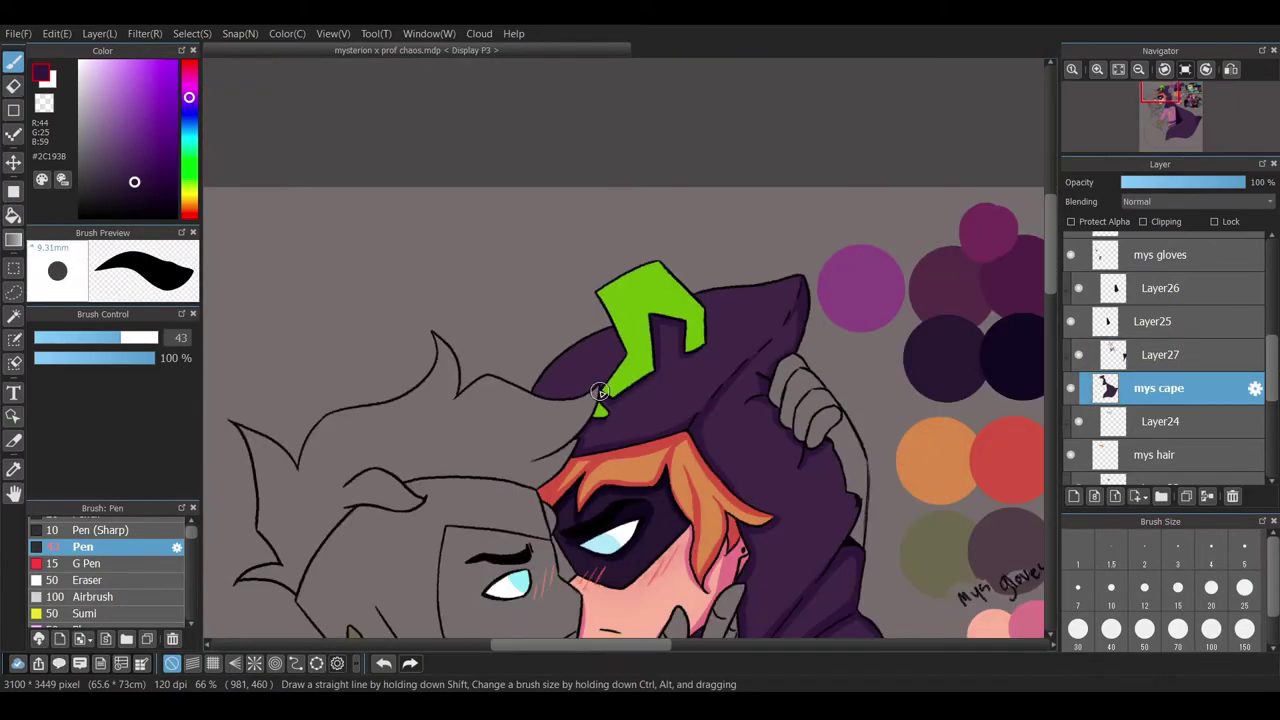
{"action": "left_click", "coordinate": [1160, 354]}
- Extend the #2C193B shadow at the cape's flared tail with a size 66 pen on Layer27
{"action": "scroll", "coordinate": [696, 403], "scroll_direction": "right", "scroll_amount": 2}
{"action": "scroll", "coordinate": [650, 370], "scroll_direction": "down", "scroll_amount": 4}
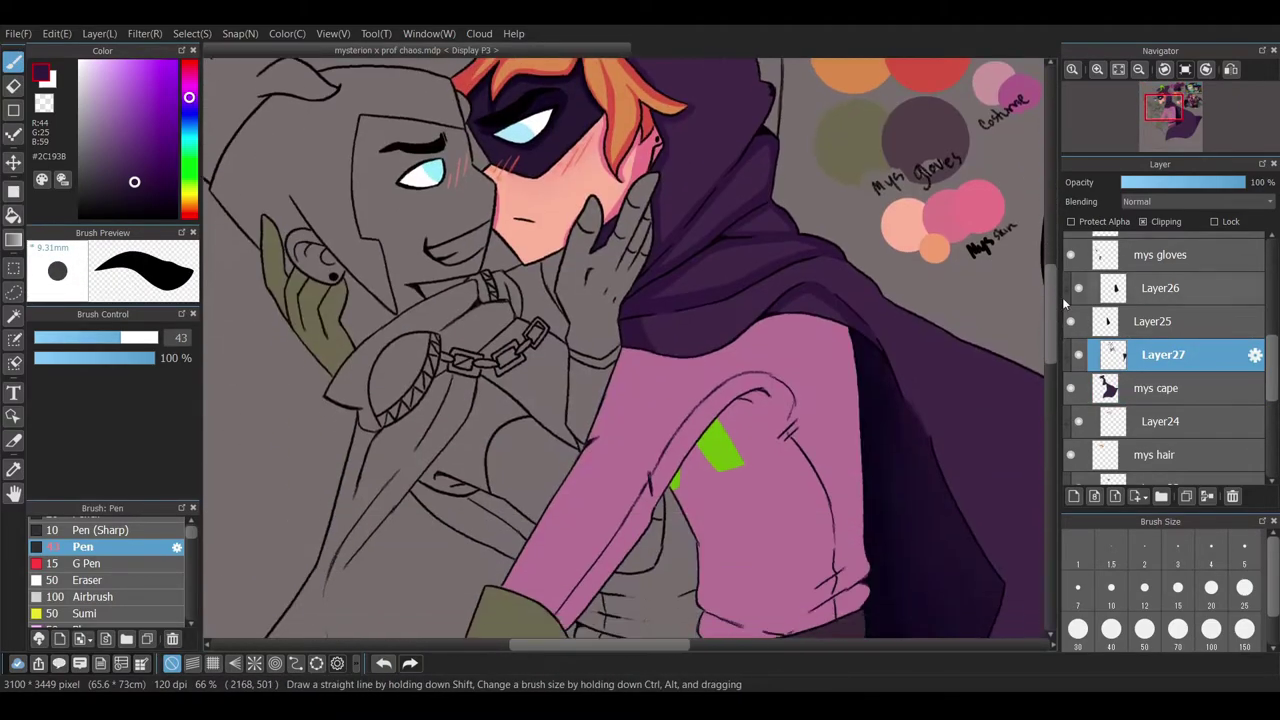
{"action": "scroll", "coordinate": [556, 297], "scroll_direction": "down", "scroll_amount": 2}
{"action": "left_click_drag", "start_coordinate": [987, 526], "coordinate": [890, 429], "text": "ctrl+alt"}
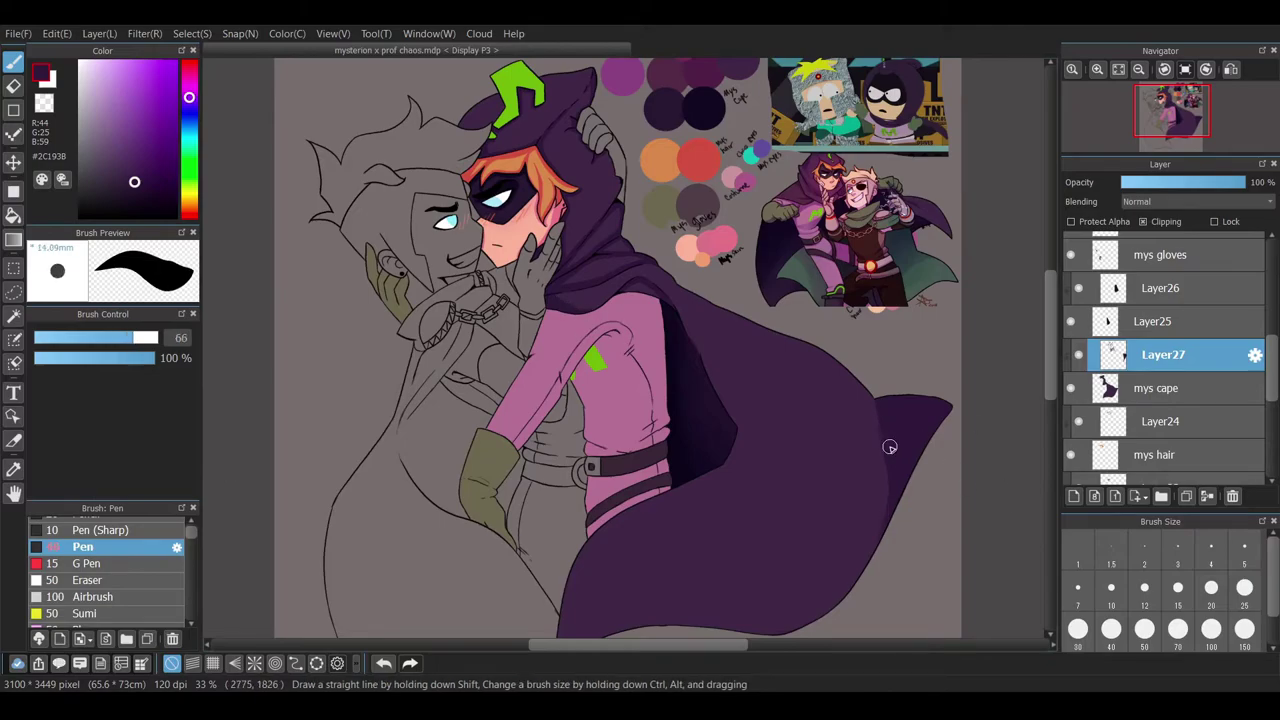
- Add a clipped layer above Layer27 and airbrush muted plum #6C315A over the hood at size 367 and 6% opacity
{"action": "key", "text": "ctrl+shift+n"}
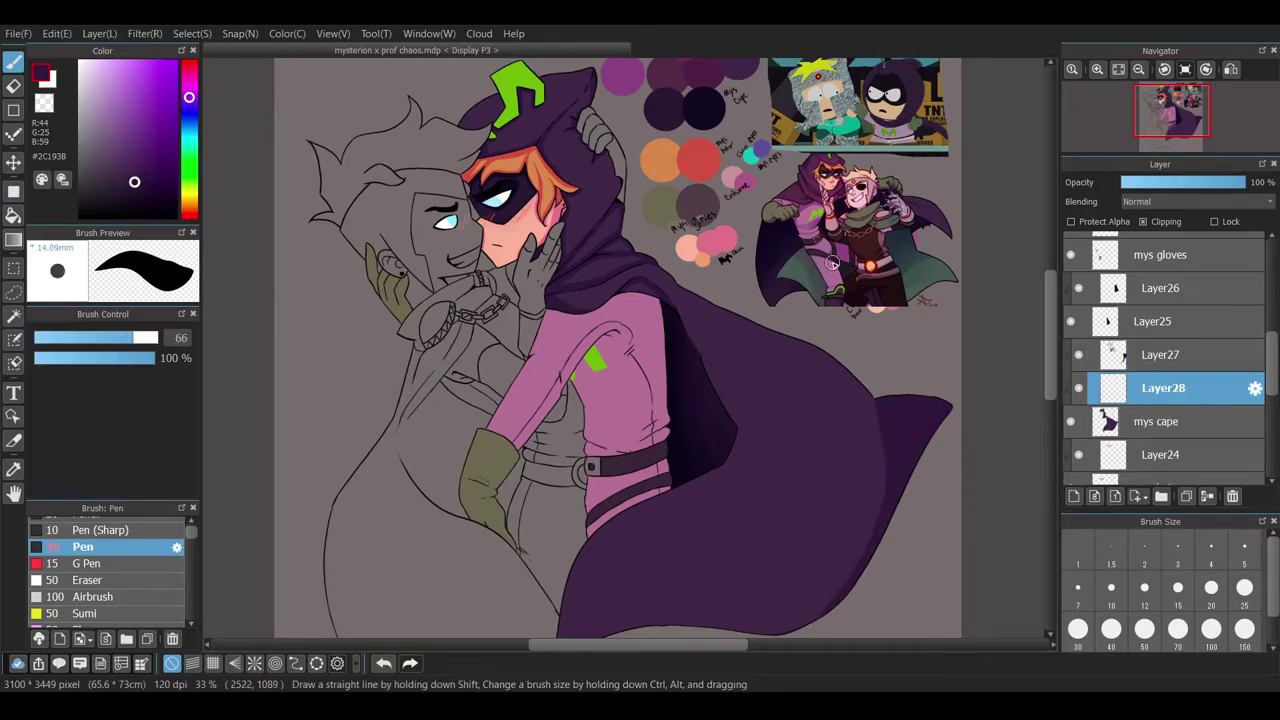
{"action": "left_click", "coordinate": [744, 452], "text": "alt"}
{"action": "left_click_drag", "start_coordinate": [1160, 388], "coordinate": [1160, 354]}
{"action": "left_click", "coordinate": [170, 598]}
{"action": "scroll", "coordinate": [600, 350], "scroll_direction": "up", "scroll_amount": 3}
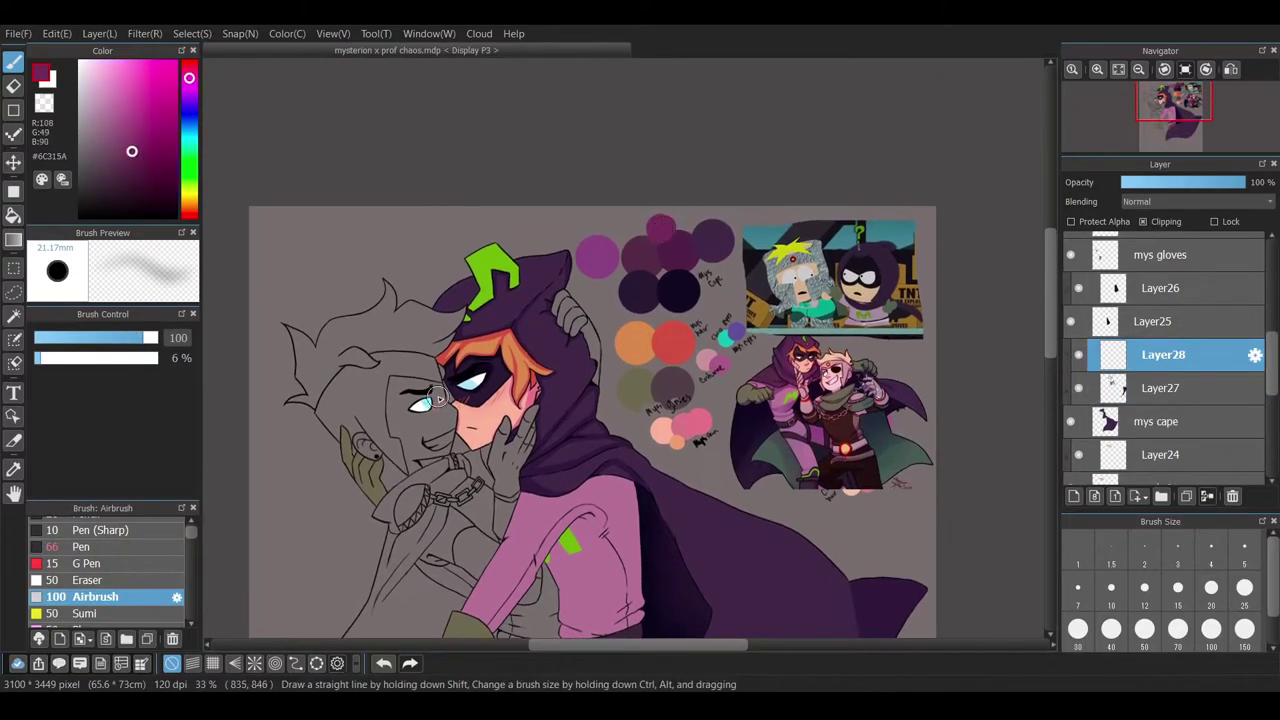
{"action": "left_click_drag", "start_coordinate": [380, 460], "coordinate": [395, 425], "text": "ctrl+alt"}
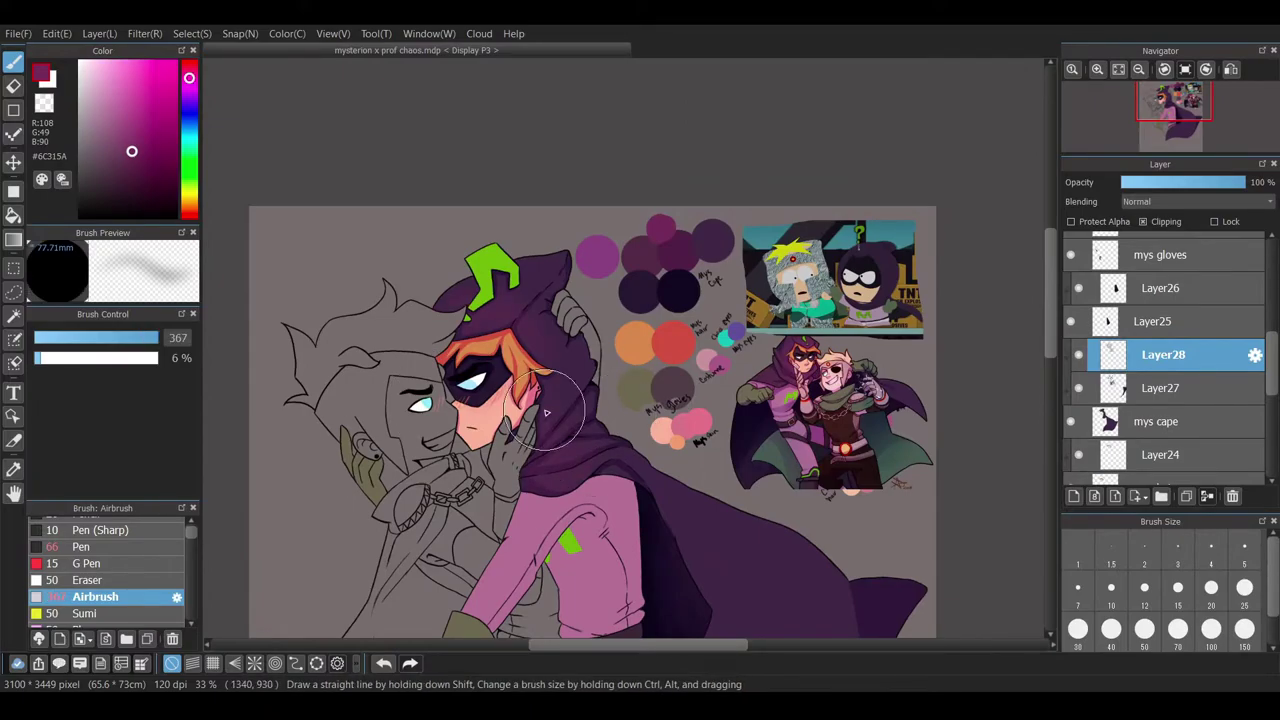
- Airbrush the cape's lower edge with dark purple #1C112E and its middle with plum #6C315A at size 367
{"action": "scroll", "coordinate": [765, 440], "scroll_direction": "down", "scroll_amount": 5}
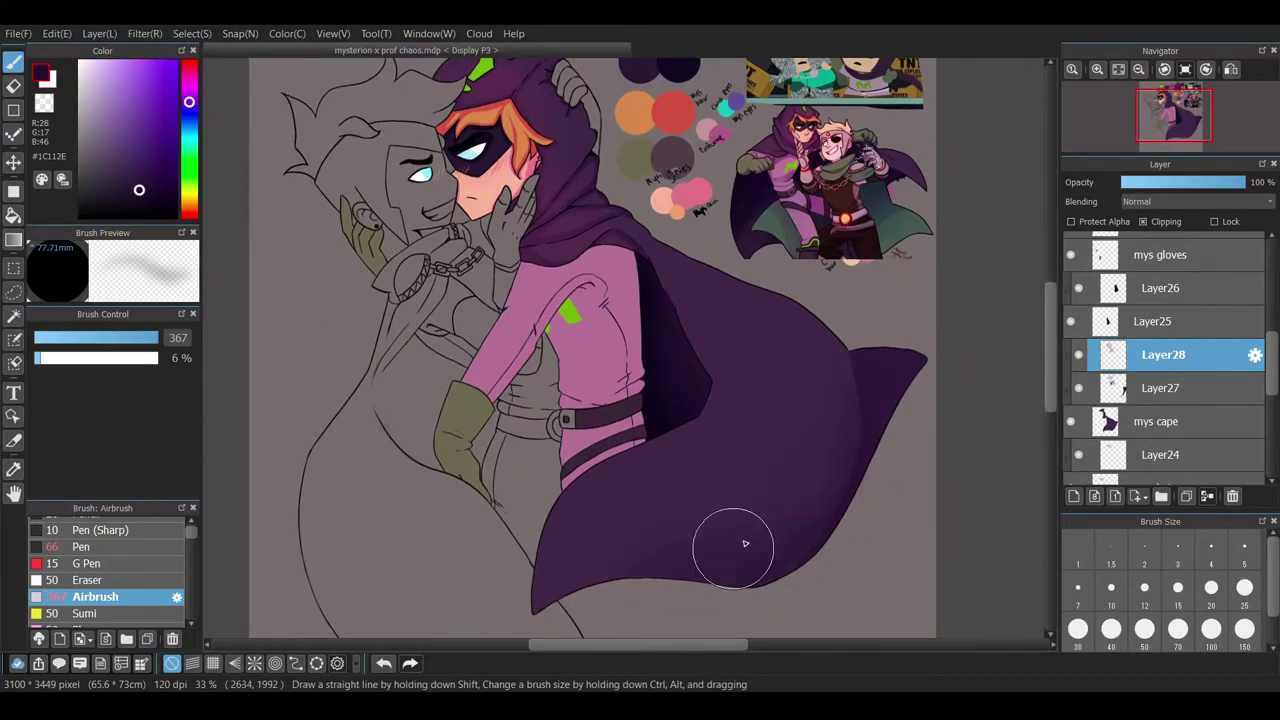
{"action": "left_click", "coordinate": [594, 524], "text": "alt"}
{"action": "scroll", "coordinate": [796, 246], "scroll_direction": "up", "scroll_amount": 4}
{"action": "left_click", "coordinate": [790, 330], "text": "alt"}
{"action": "scroll", "coordinate": [658, 494], "scroll_direction": "down", "scroll_amount": 3}
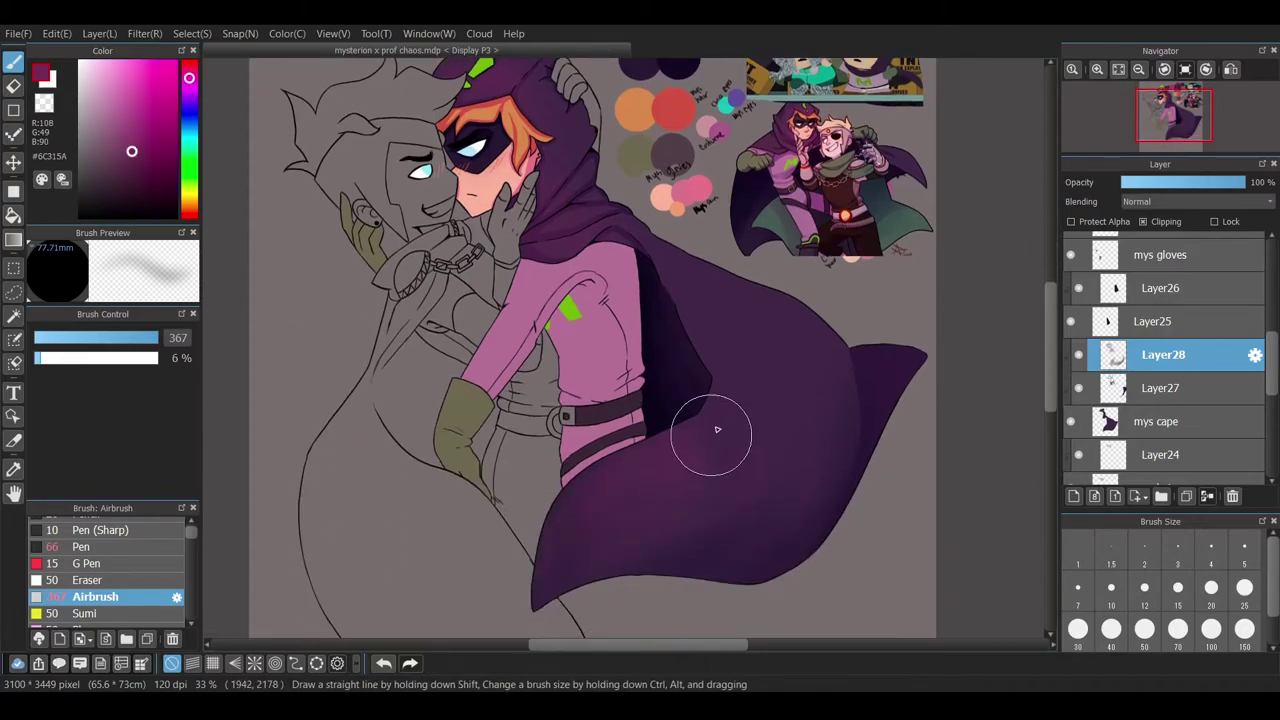
- Airbrush darker shadows into the cape's tail and folds with #110A22 and #0F0820 at sizes 111 and 126
{"action": "scroll", "coordinate": [631, 532], "scroll_direction": "up", "scroll_amount": 3}
{"action": "left_click", "coordinate": [926, 500], "text": "alt"}
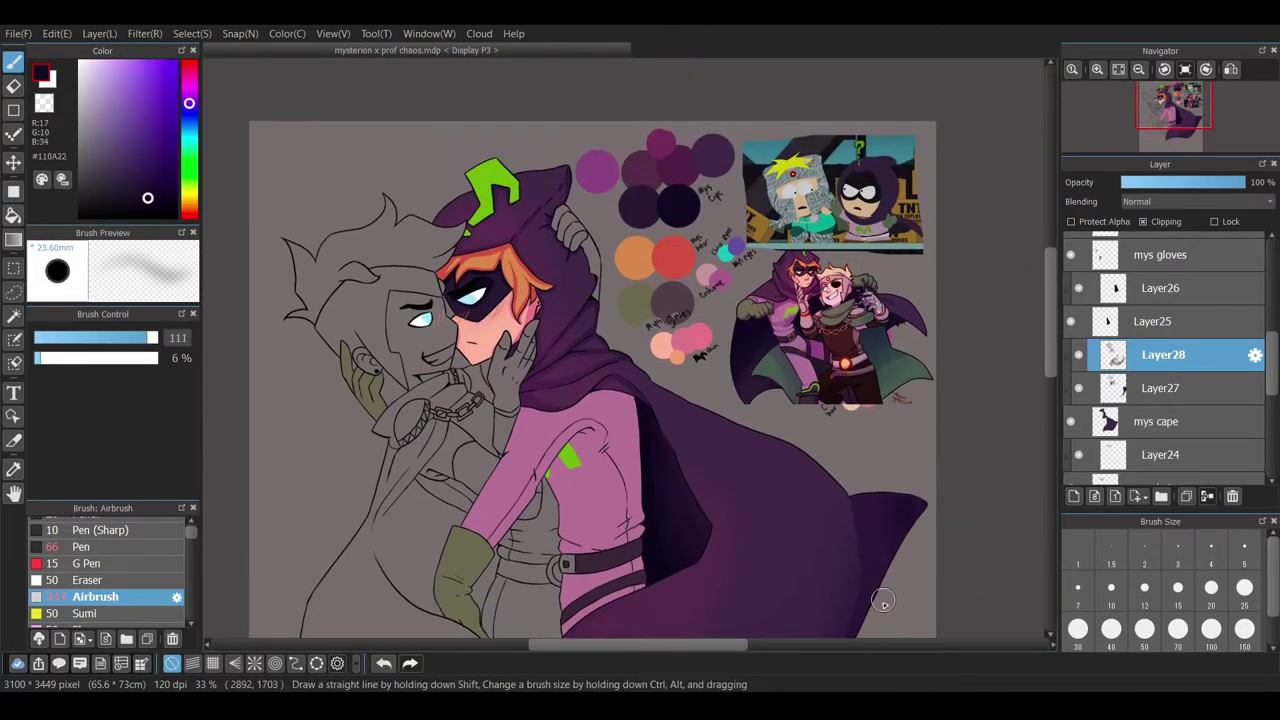
{"action": "left_click_drag", "start_coordinate": [576, 362], "coordinate": [592, 300]}
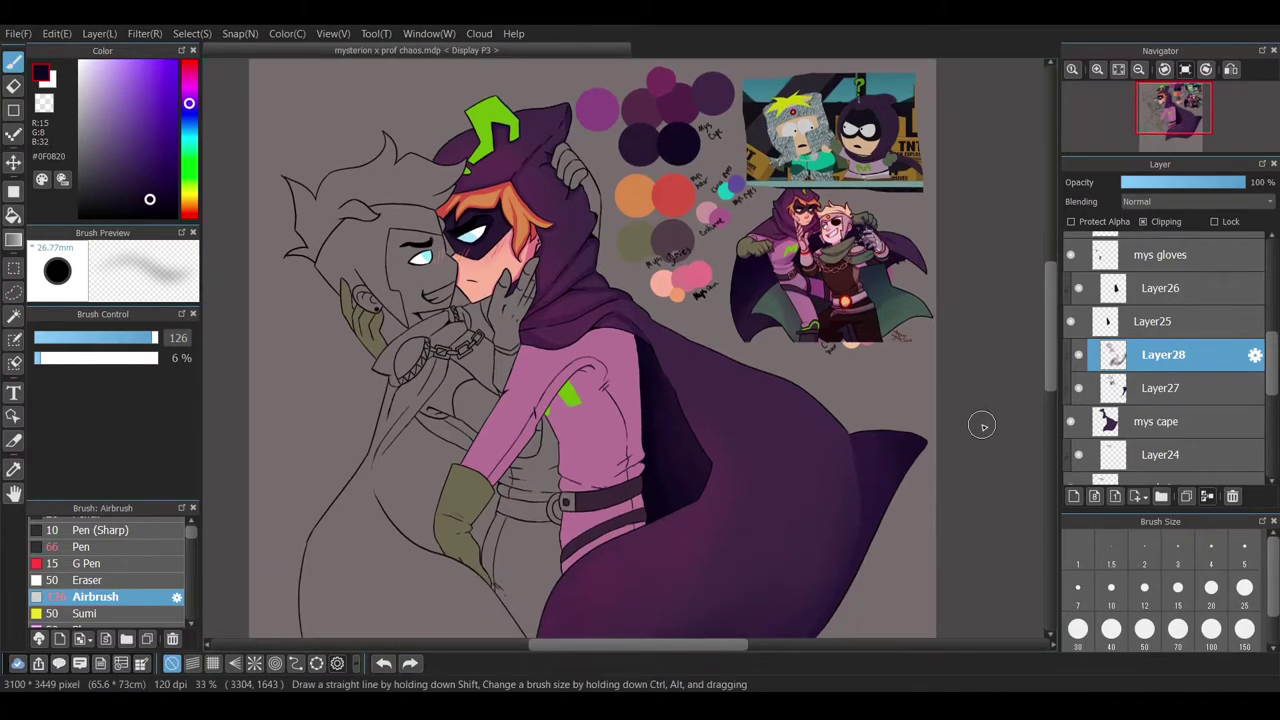
- Block in shadows on the sleeve and torso in #82467F with a size 66 pen on Layer29 clipped to mys shirt
{"action": "scroll", "coordinate": [503, 470], "scroll_direction": "up", "scroll_amount": 2}
{"action": "mouse_move", "coordinate": [478, 505]}
{"action": "left_mouse_down"}
{"action": "mouse_move", "coordinate": [540, 430]}
{"action": "mouse_move", "coordinate": [605, 300]}
{"action": "left_mouse_up"}
{"action": "scroll", "coordinate": [503, 557], "scroll_direction": "up", "scroll_amount": 2}
{"action": "mouse_move", "coordinate": [503, 557]}
{"action": "left_mouse_down"}
{"action": "mouse_move", "coordinate": [695, 373]}
{"action": "mouse_move", "coordinate": [735, 462]}
{"action": "mouse_move", "coordinate": [768, 622]}
{"action": "left_mouse_up"}
{"action": "mouse_move", "coordinate": [620, 410]}
{"action": "left_mouse_down"}
{"action": "mouse_move", "coordinate": [625, 517]}
{"action": "mouse_move", "coordinate": [660, 620]}
{"action": "left_mouse_up"}
{"action": "mouse_move", "coordinate": [674, 380]}
{"action": "left_mouse_down"}
{"action": "mouse_move", "coordinate": [622, 414]}
{"action": "mouse_move", "coordinate": [480, 615]}
{"action": "mouse_move", "coordinate": [660, 630]}
{"action": "left_mouse_up"}
{"action": "left_click_drag", "start_coordinate": [660, 600], "coordinate": [750, 560]}
{"action": "left_click_drag", "start_coordinate": [740, 610], "coordinate": [700, 430]}
{"action": "mouse_move", "coordinate": [700, 430]}
{"action": "left_mouse_down"}
{"action": "mouse_move", "coordinate": [683, 404]}
{"action": "mouse_move", "coordinate": [715, 555]}
{"action": "left_mouse_up"}
- Fill the #82467F shadow across the shirt's back and shoulder and add shading at the hip below the belt
{"action": "scroll", "coordinate": [700, 450], "scroll_direction": "down", "scroll_amount": 1}
{"action": "scroll", "coordinate": [706, 380], "scroll_direction": "up", "scroll_amount": 4}
{"action": "scroll", "coordinate": [628, 458], "scroll_direction": "down", "scroll_amount": 5}
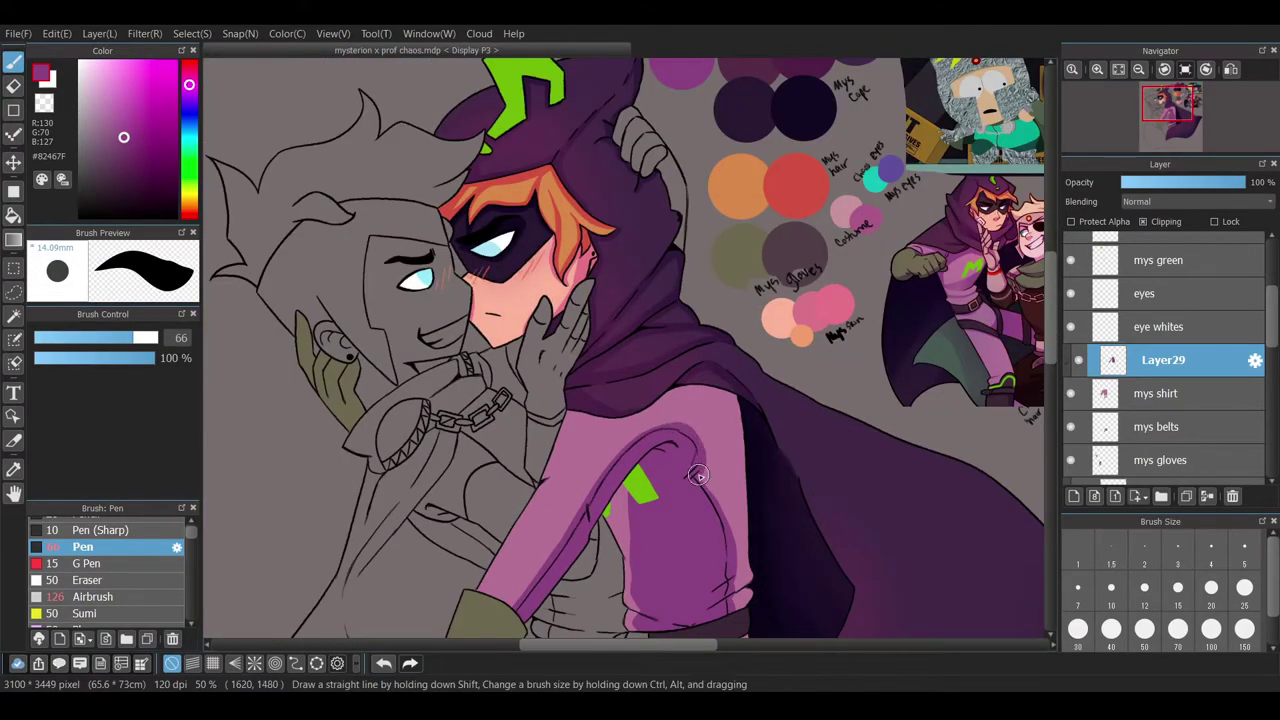
{"action": "scroll", "coordinate": [698, 475], "scroll_direction": "right", "scroll_amount": 2}
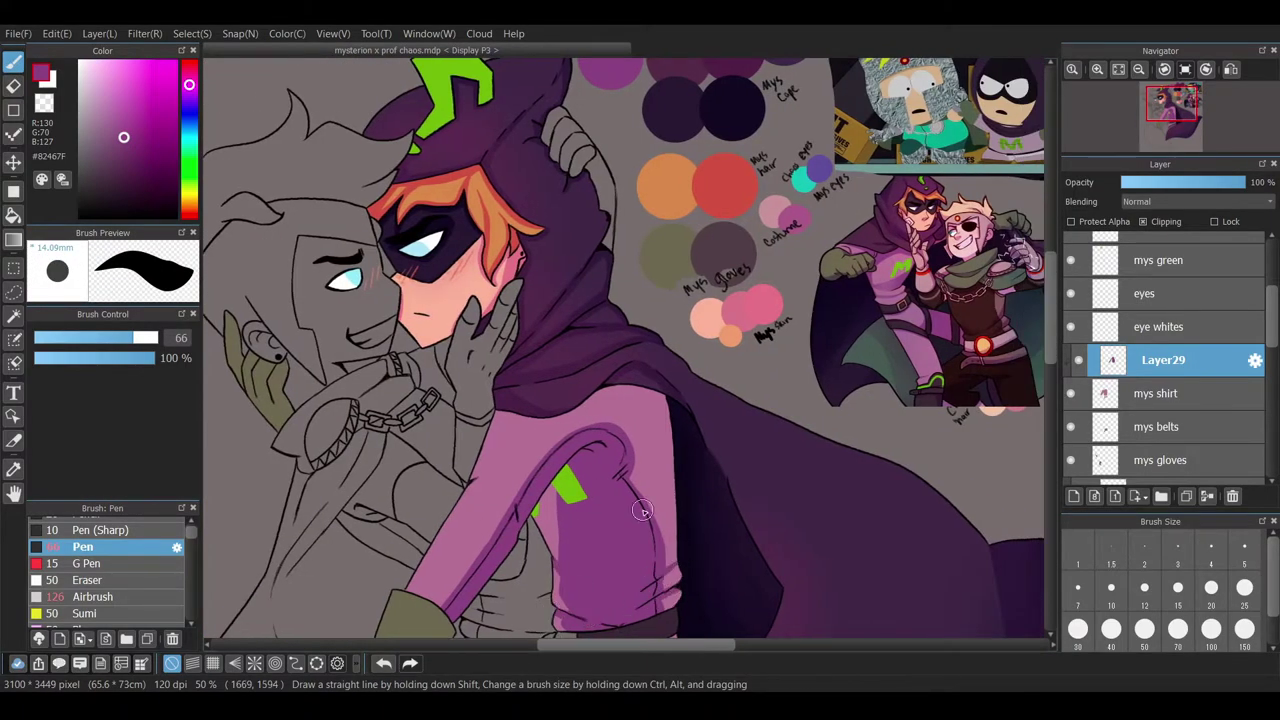
{"action": "mouse_move", "coordinate": [631, 446]}
{"action": "left_mouse_down"}
{"action": "mouse_move", "coordinate": [685, 437]}
{"action": "mouse_move", "coordinate": [699, 529]}
{"action": "left_mouse_up"}
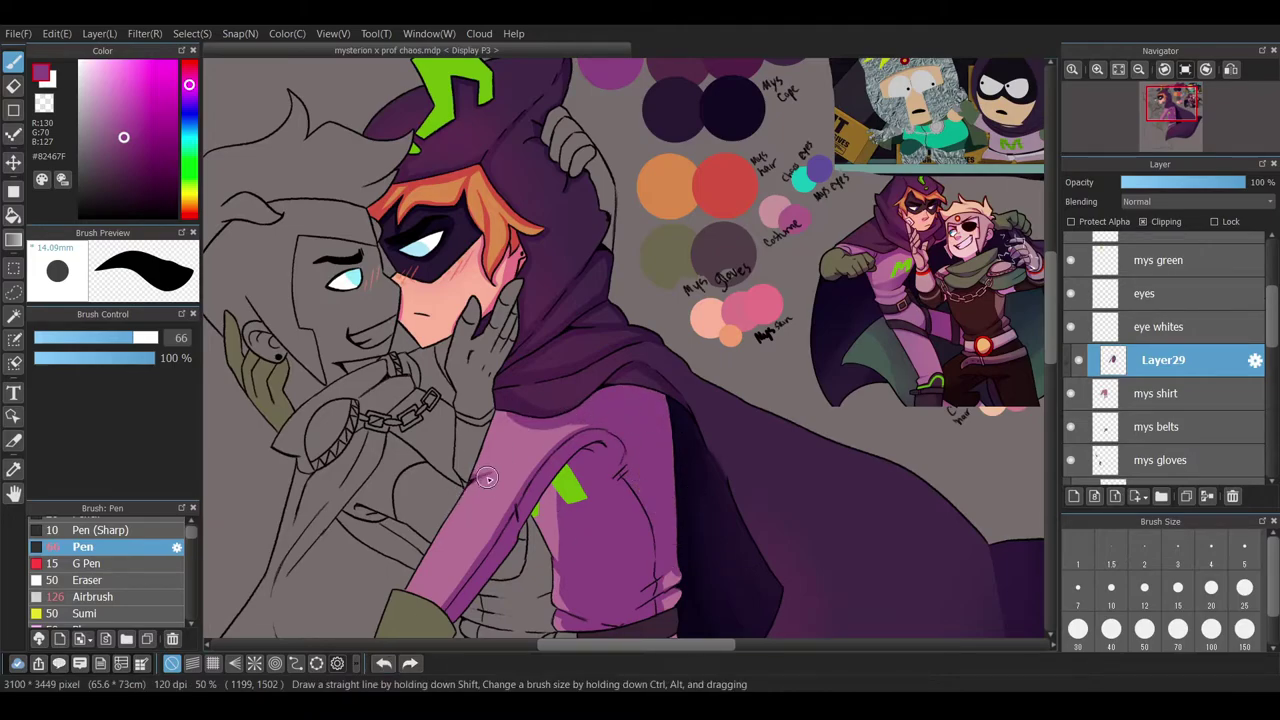
{"action": "scroll", "coordinate": [1053, 311], "scroll_direction": "down", "scroll_amount": 3}
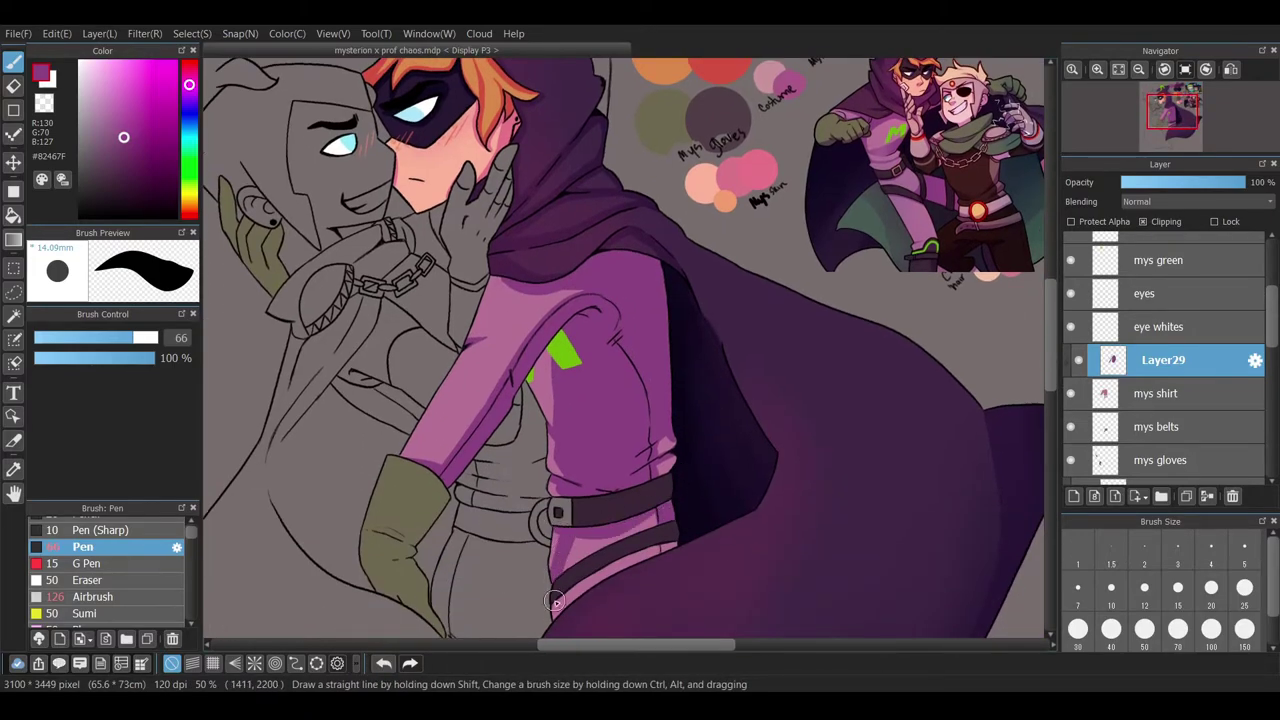
{"action": "mouse_move", "coordinate": [565, 550]}
{"action": "left_mouse_down"}
{"action": "mouse_move", "coordinate": [564, 601]}
{"action": "mouse_move", "coordinate": [626, 583]}
{"action": "left_mouse_up"}
- Refine the shadow shapes around the shirt's waist folds, alternating a size 12.3 eraser and the #82467F pen
{"action": "key", "text": "e"}
{"action": "scroll", "coordinate": [725, 529], "scroll_direction": "up", "scroll_amount": 4}
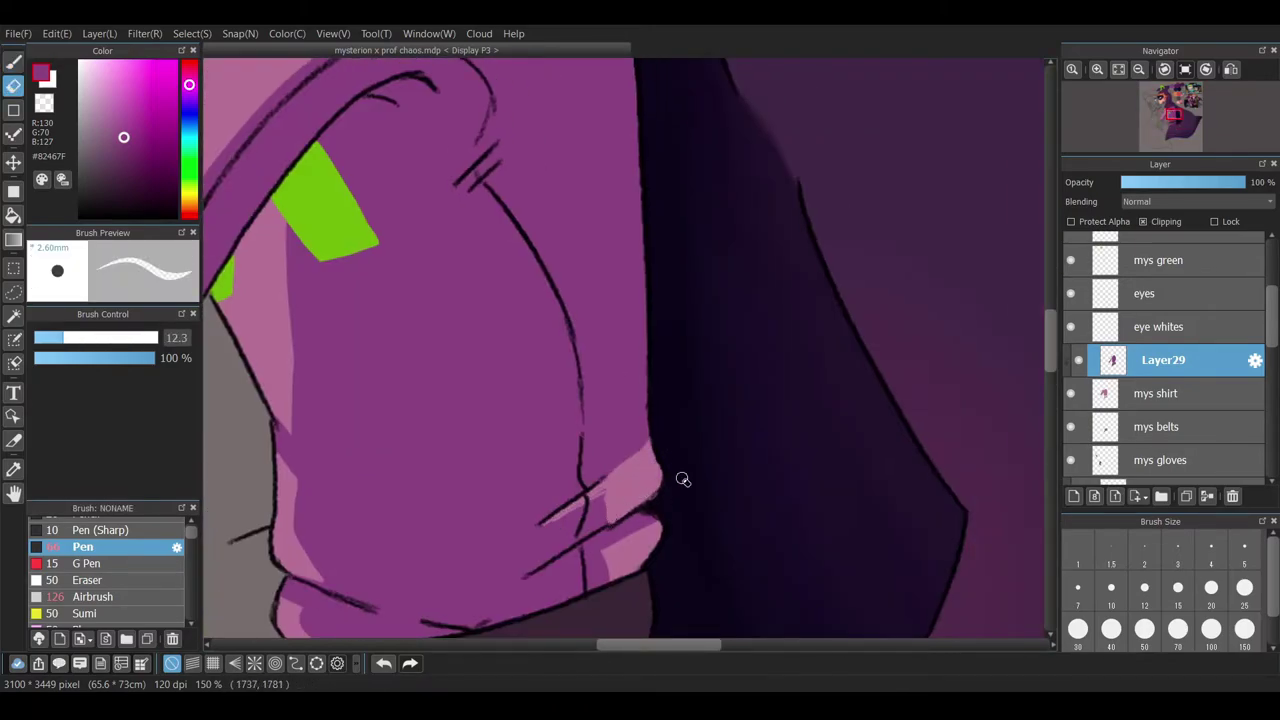
{"action": "key", "text": "b"}
{"action": "scroll", "coordinate": [612, 512], "scroll_direction": "up", "scroll_amount": 1}
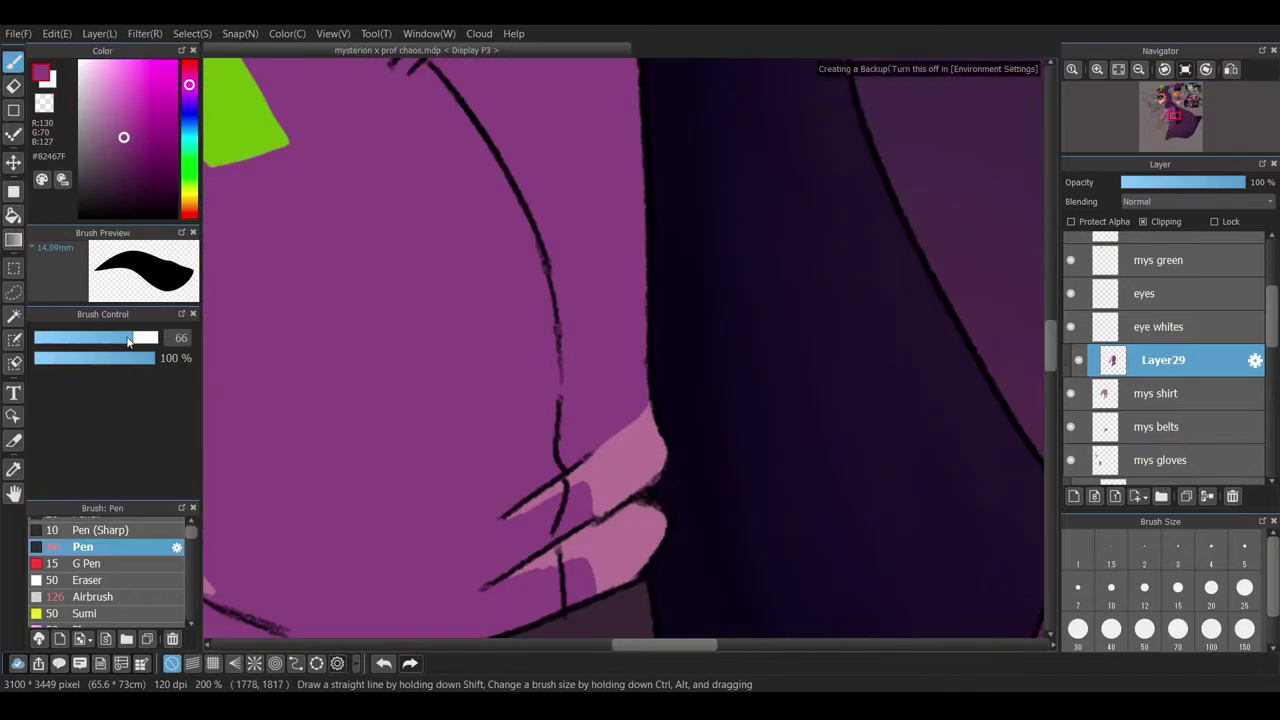
{"action": "key", "text": "e"}
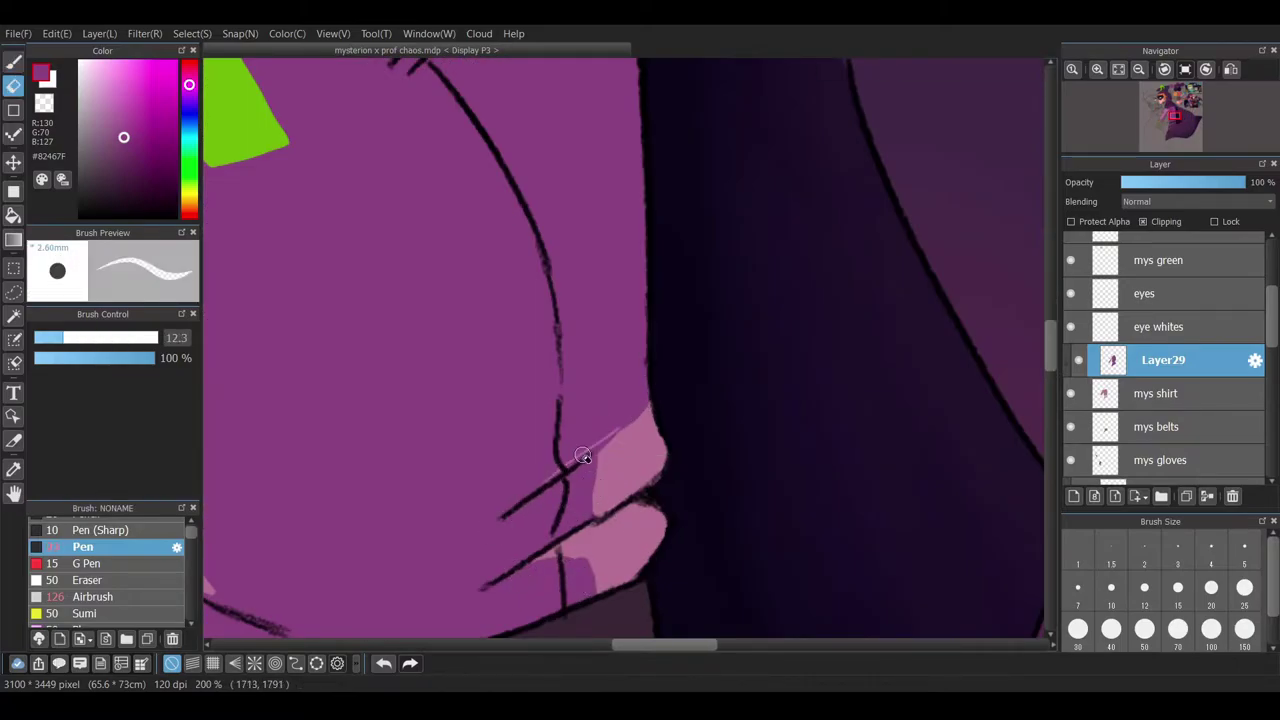
- Erase parts of the shirt's dark shading to form light creases at the waist folds beside the cape
{"action": "key", "text": "b"}
{"action": "key", "text": "e"}
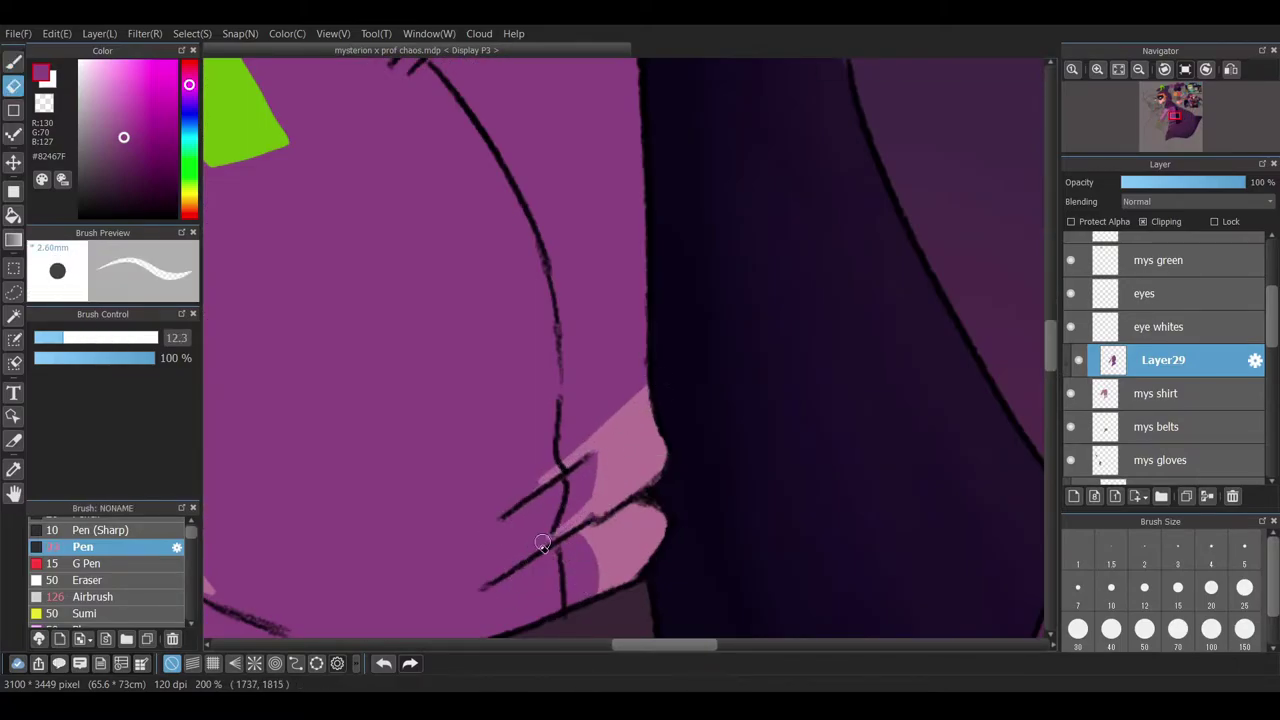
{"action": "key", "text": "b"}
- Erase the shirt shading into pointed light folds along the front edge of the torso
{"action": "scroll", "coordinate": [590, 530], "scroll_direction": "down", "scroll_amount": 5}
{"action": "scroll", "coordinate": [480, 481], "scroll_direction": "up", "scroll_amount": 7}
{"action": "key", "text": "e"}
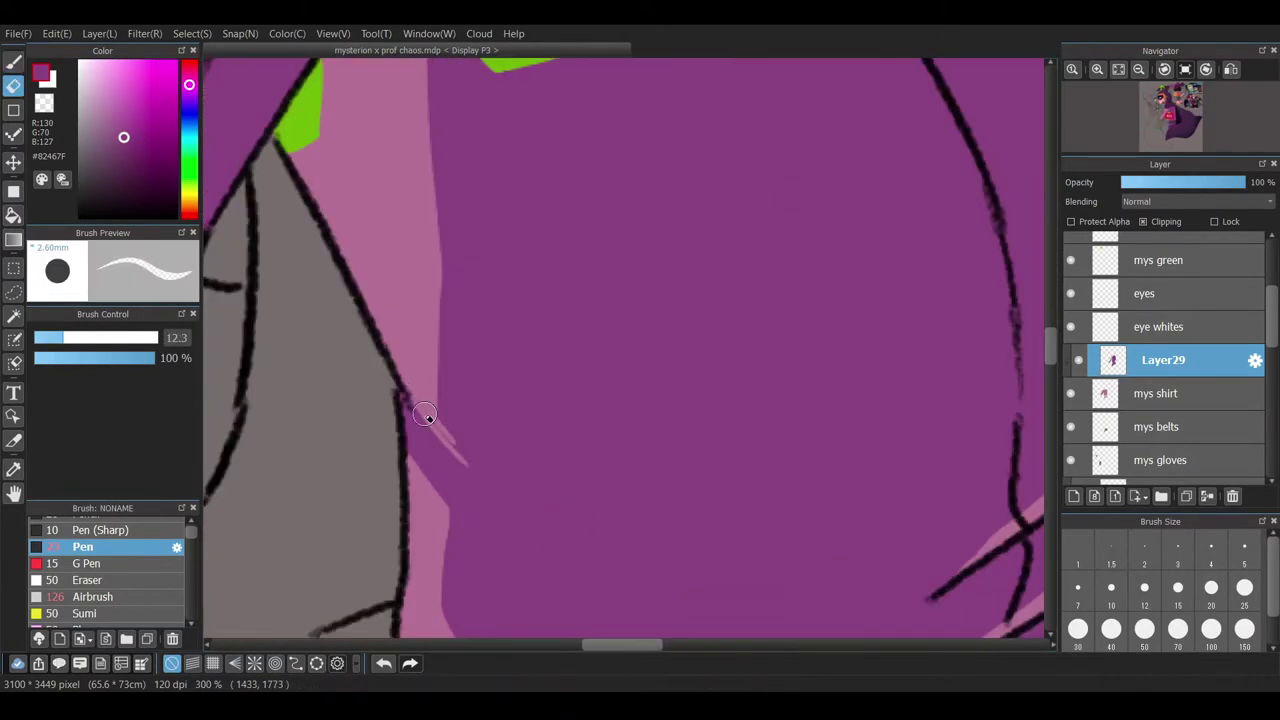
{"action": "mouse_move", "coordinate": [438, 351]}
{"action": "left_mouse_down"}
{"action": "mouse_move", "coordinate": [436, 498]}
{"action": "mouse_move", "coordinate": [449, 509]}
{"action": "mouse_move", "coordinate": [411, 465]}
{"action": "mouse_move", "coordinate": [462, 514]}
{"action": "left_mouse_up"}
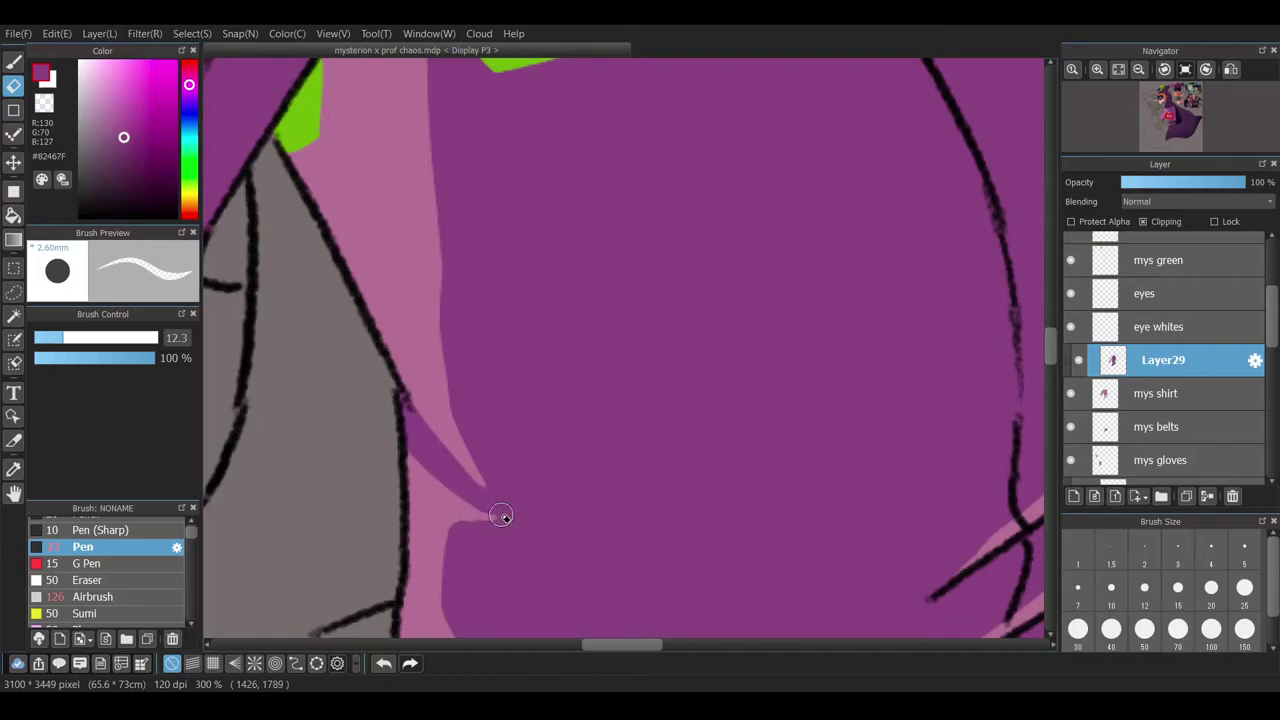
{"action": "key", "text": "b"}
- Erase the shirt shading beneath the cape collar to extend the light area across the shoulder
{"action": "scroll", "coordinate": [514, 491], "scroll_direction": "down", "scroll_amount": 4}
{"action": "scroll", "coordinate": [794, 457], "scroll_direction": "up", "scroll_amount": 3}
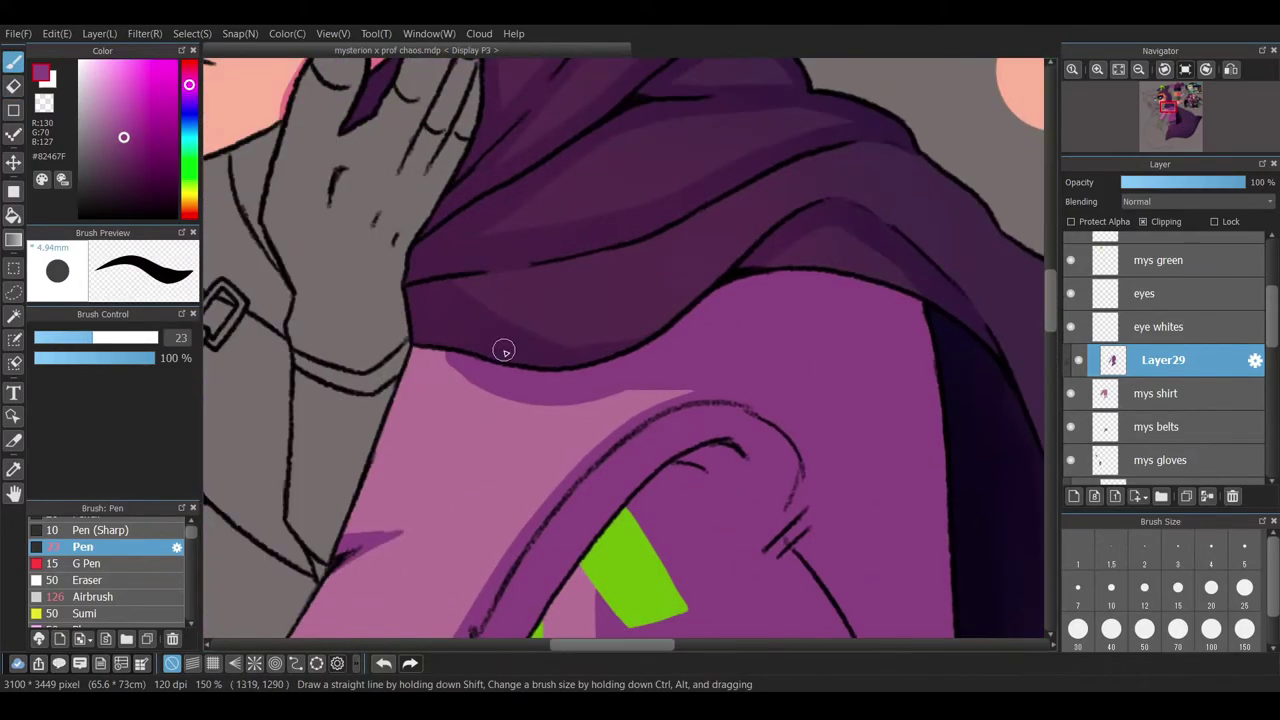
{"action": "key", "text": "e"}
{"action": "mouse_move", "coordinate": [472, 392]}
{"action": "left_mouse_down"}
{"action": "mouse_move", "coordinate": [679, 365]}
{"action": "mouse_move", "coordinate": [703, 379]}
{"action": "mouse_move", "coordinate": [425, 366]}
{"action": "mouse_move", "coordinate": [563, 400]}
{"action": "left_mouse_up"}
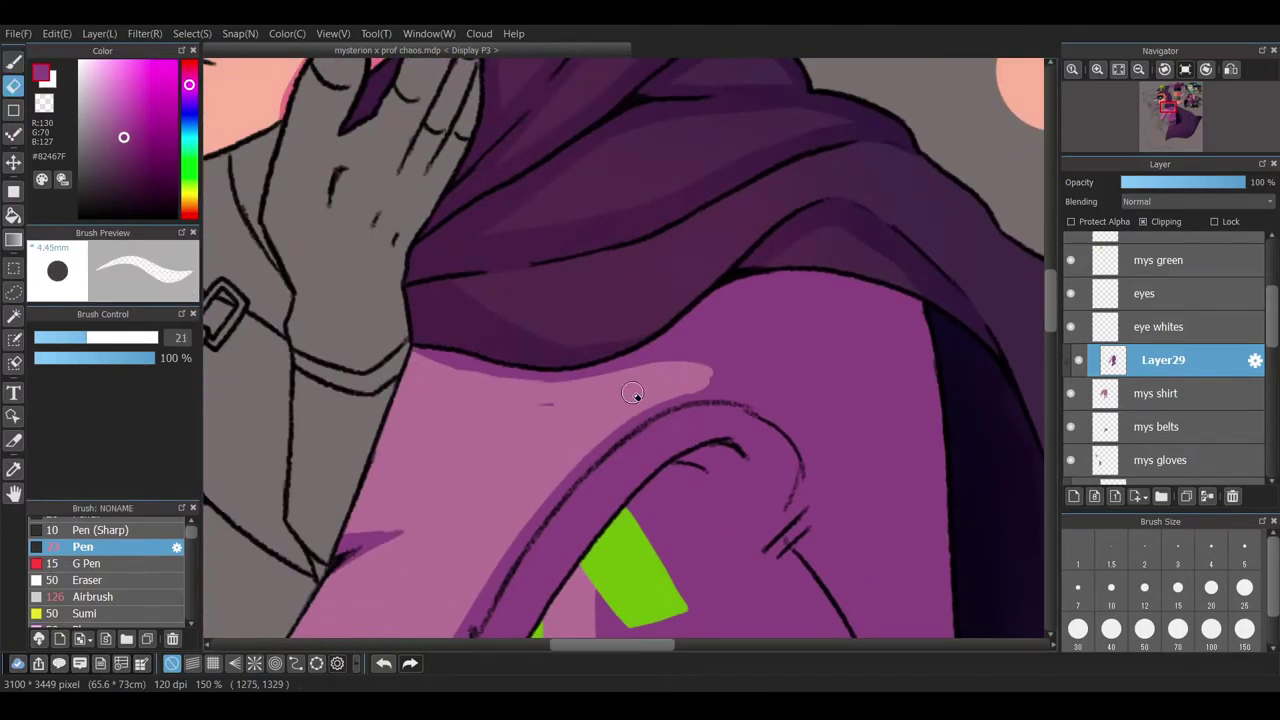
{"action": "key", "text": "b"}
- Add a clipping layer above the shirt shading and airbrush soft pink #D77888 over the shirt at size 292
{"action": "scroll", "coordinate": [694, 349], "scroll_direction": "down", "scroll_amount": 4}
{"action": "key", "text": "ctrl+shift+n"}
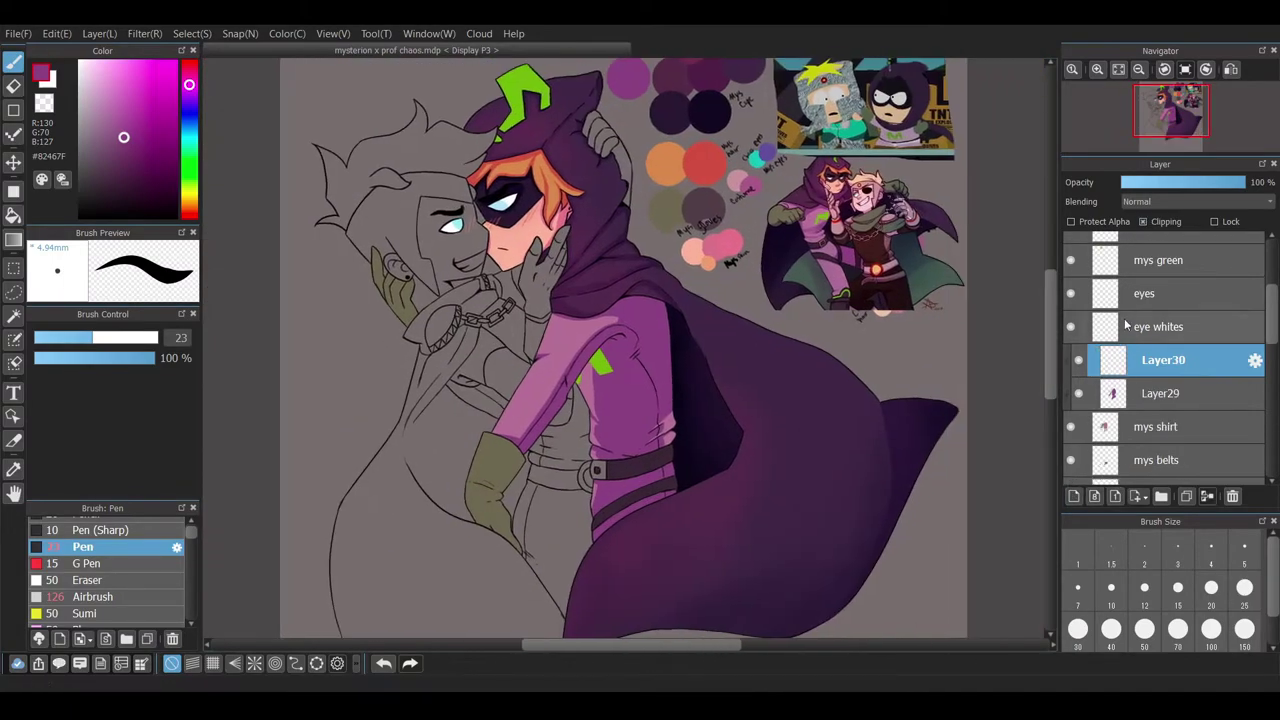
{"action": "key", "text": "a"}
{"action": "left_click", "coordinate": [688, 142], "text": "alt"}
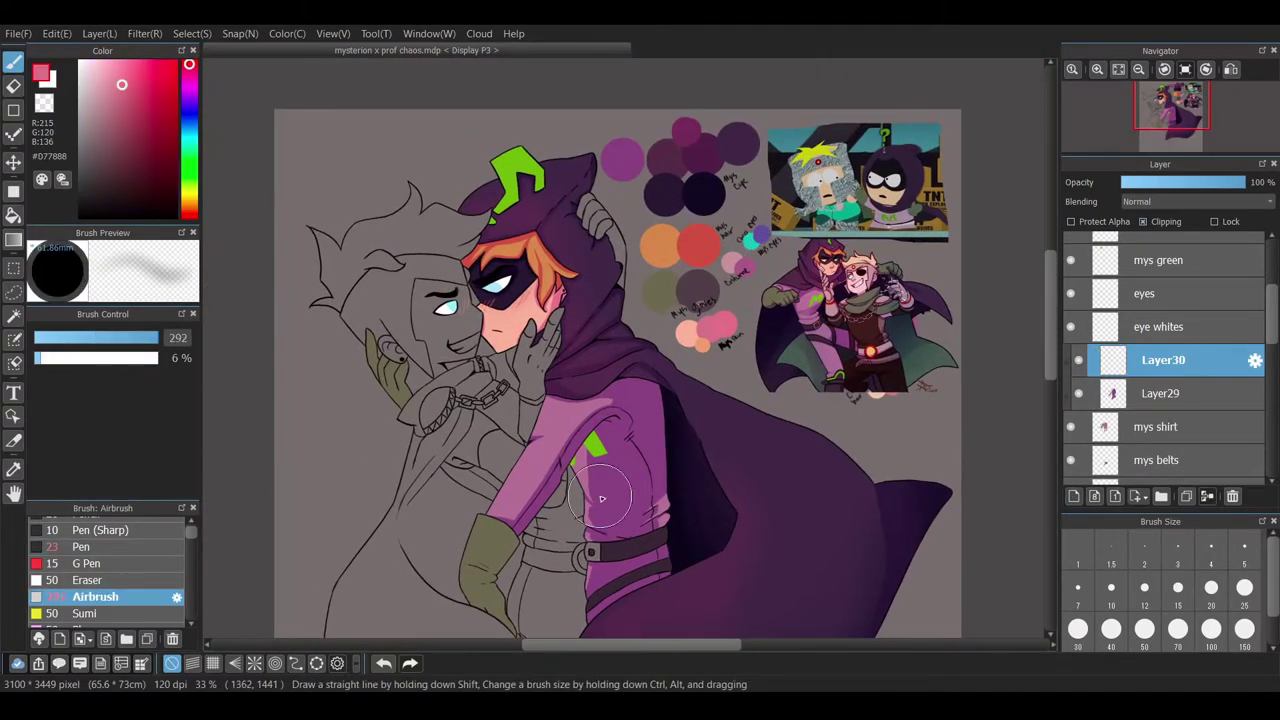
{"action": "left_click", "coordinate": [841, 346], "text": "alt"}
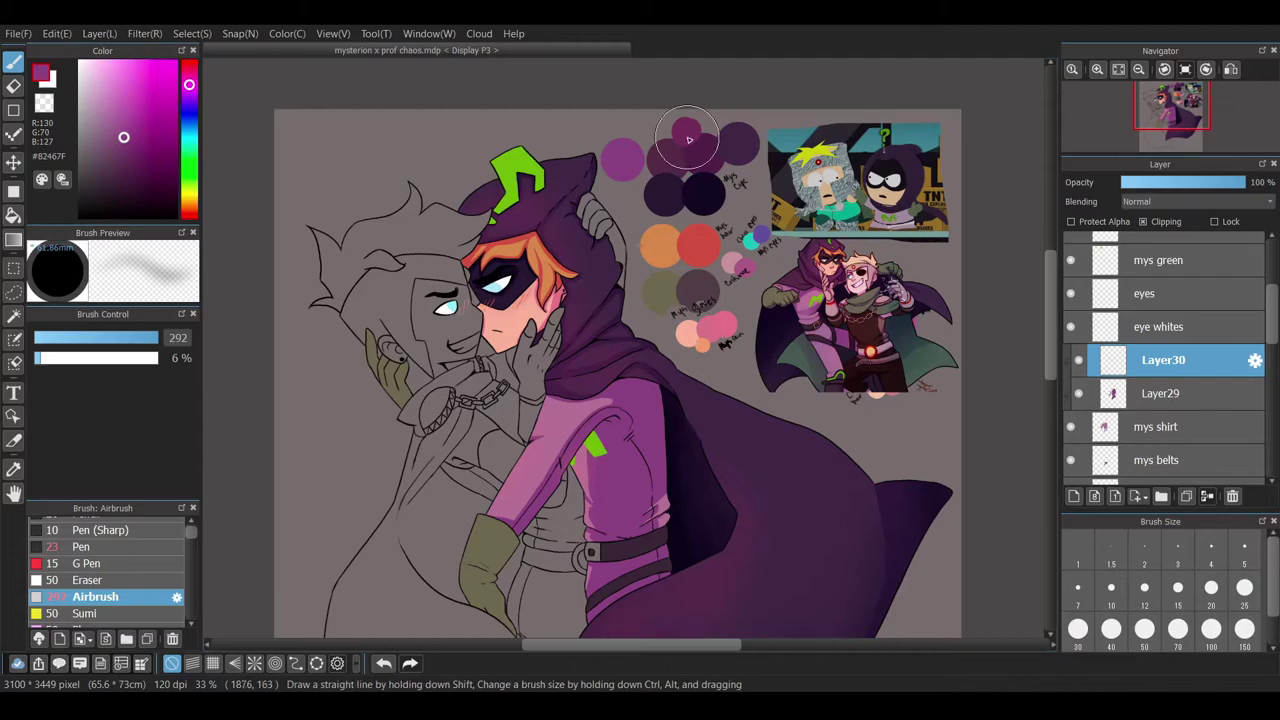
{"action": "left_click", "coordinate": [595, 551], "text": "alt"}
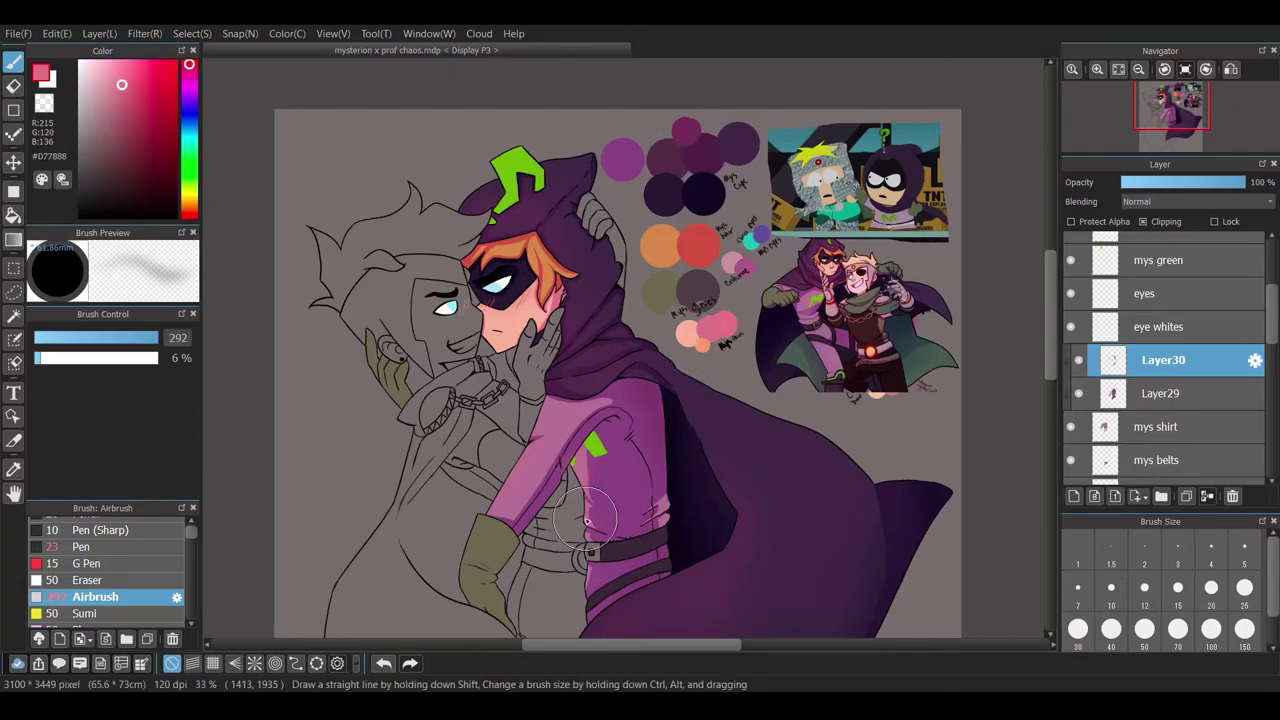
{"action": "scroll", "coordinate": [1045, 364], "scroll_direction": "down", "scroll_amount": 3}
{"action": "scroll", "coordinate": [1045, 364], "scroll_direction": "up", "scroll_amount": 4}
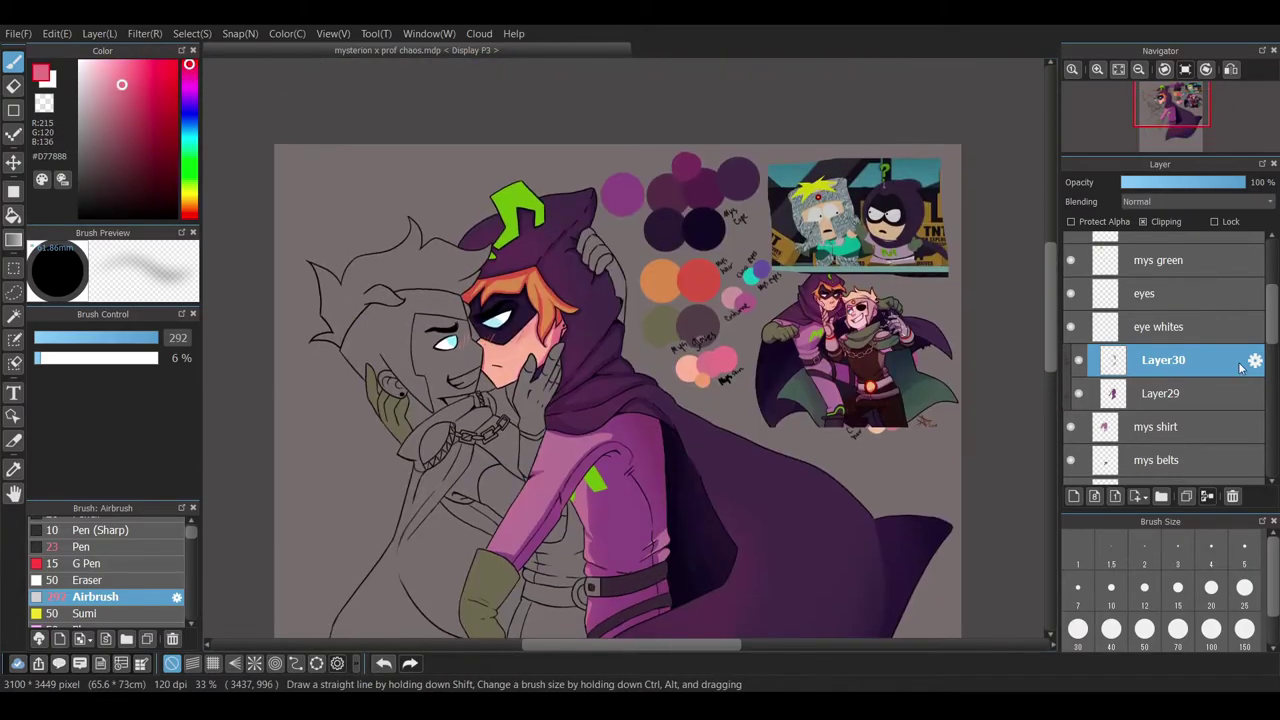
- Add a clipping layer above mys green and shade the hood's question mark with darker green #6E9A27 using the Pen
{"action": "key", "text": "ctrl+shift+n"}
{"action": "left_click", "coordinate": [507, 212], "text": "alt"}
{"action": "key", "text": "p"}
{"action": "scroll", "coordinate": [510, 225], "scroll_direction": "up", "scroll_amount": 5}
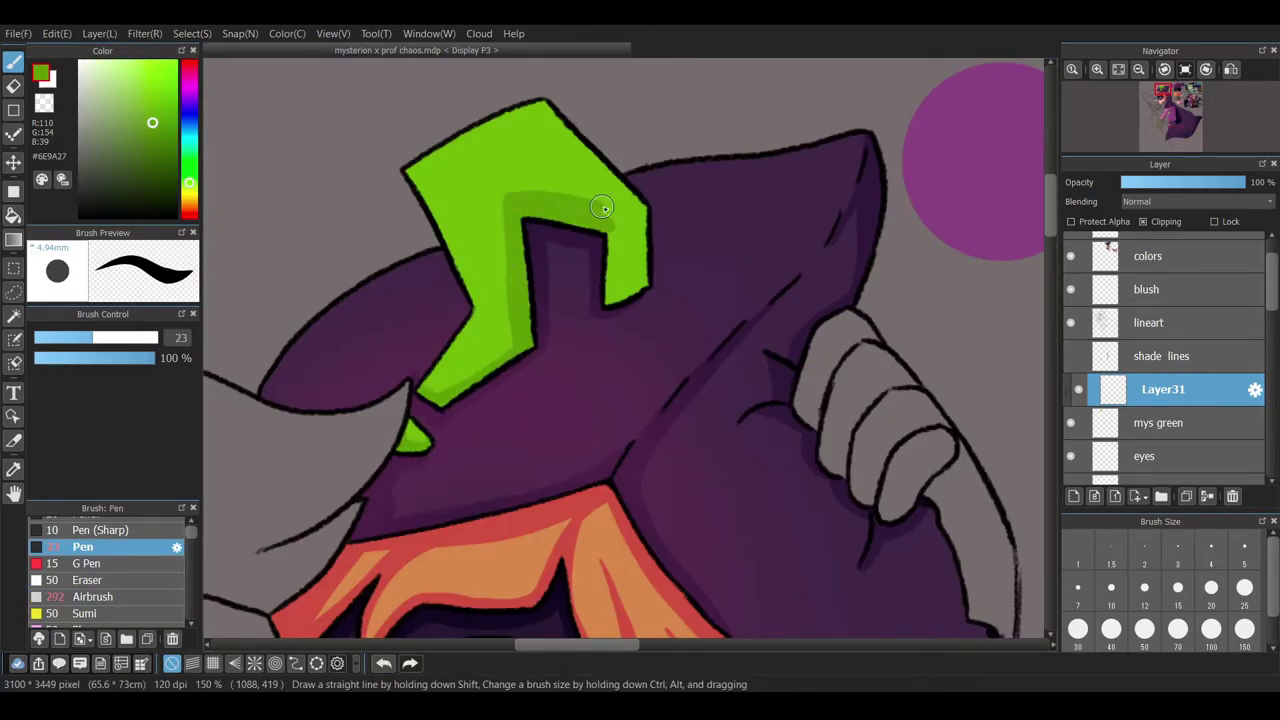
{"action": "scroll", "coordinate": [597, 325], "scroll_direction": "down", "scroll_amount": 4}
{"action": "left_click_drag", "start_coordinate": [607, 356], "coordinate": [518, 349]}
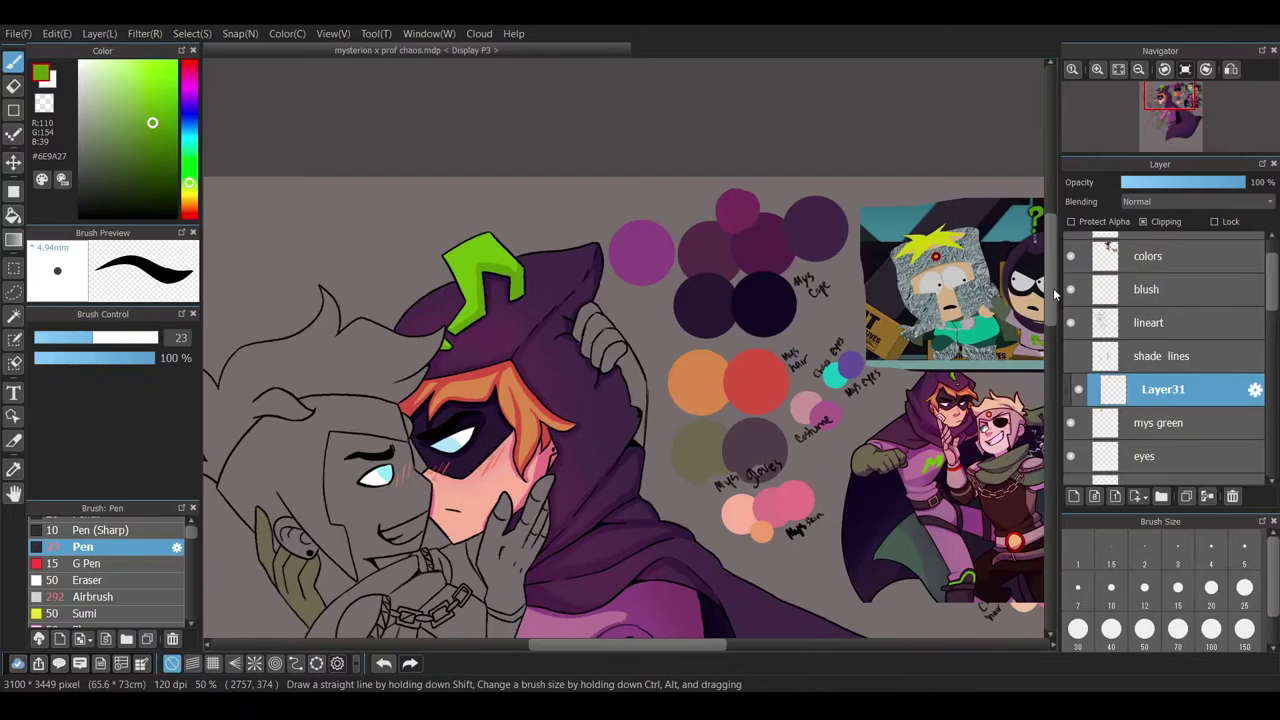
- Try to paint a darker green #5E8323 on the question mark using another clipping layer
{"action": "key", "text": "ctrl+shift+n"}
{"action": "left_click", "coordinate": [515, 300], "text": "alt"}
{"action": "left_click_drag", "start_coordinate": [512, 295], "coordinate": [518, 340]}
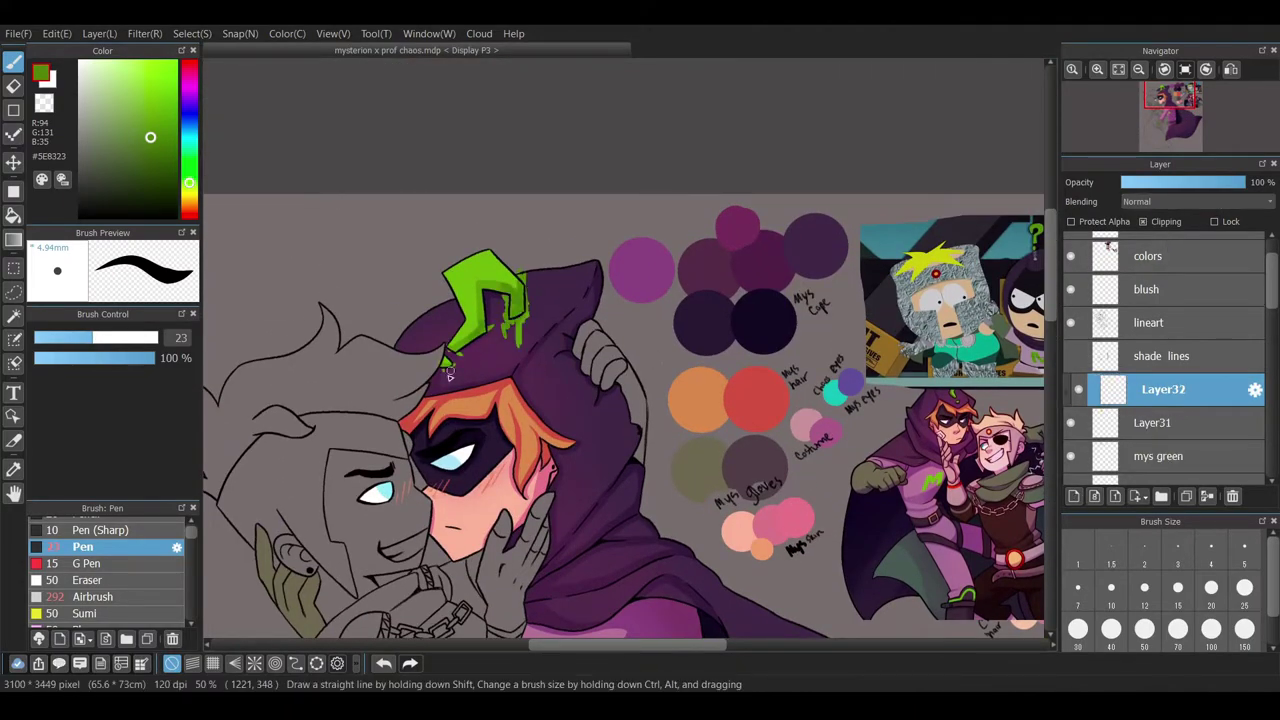
{"action": "key", "text": "ctrl+z"}
{"action": "key", "text": "ctrl+z"}
{"action": "key", "text": "ctrl+z"}
- Paint the belt buckle #998598 on a new layer above the sketch and shade it with #64515B on a clipping layer
{"action": "left_click_drag", "start_coordinate": [1052, 220], "coordinate": [1052, 314]}
{"action": "scroll", "coordinate": [1160, 380], "scroll_direction": "down", "scroll_amount": 5}
{"action": "left_click", "coordinate": [1151, 401]}
{"action": "left_click", "coordinate": [1074, 498]}
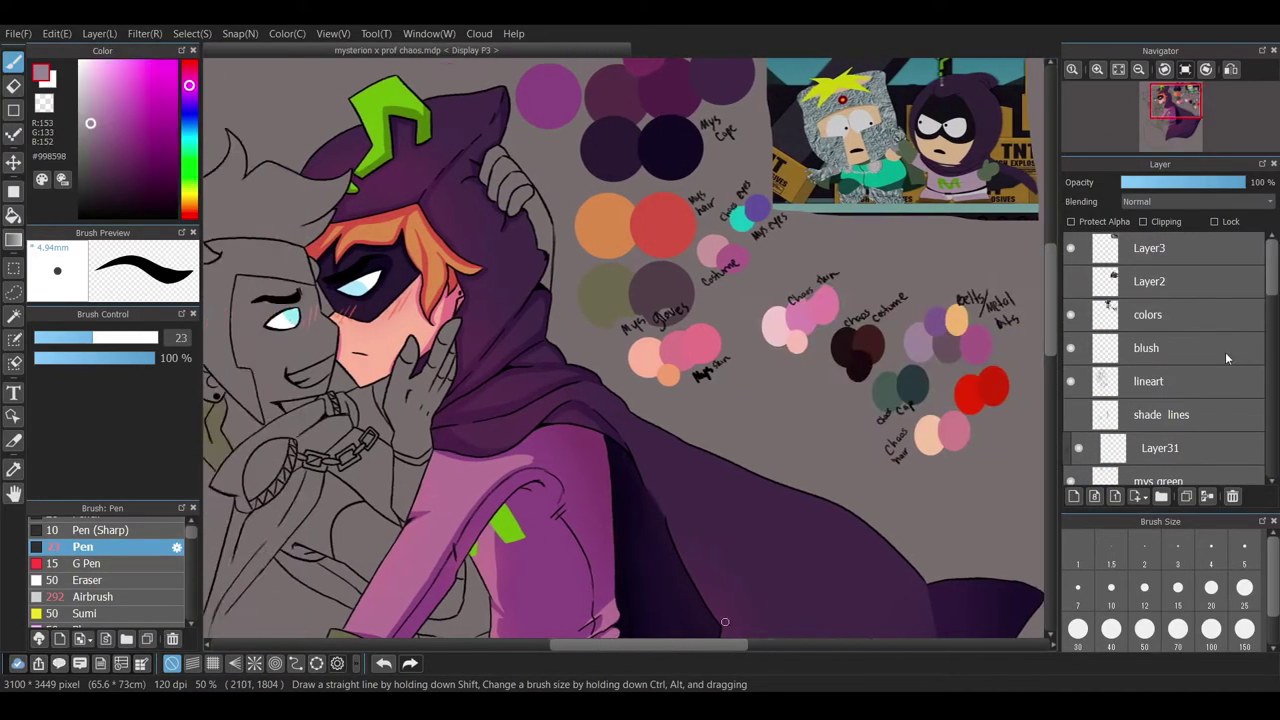
{"action": "scroll", "coordinate": [560, 418], "scroll_direction": "up", "scroll_amount": 4}
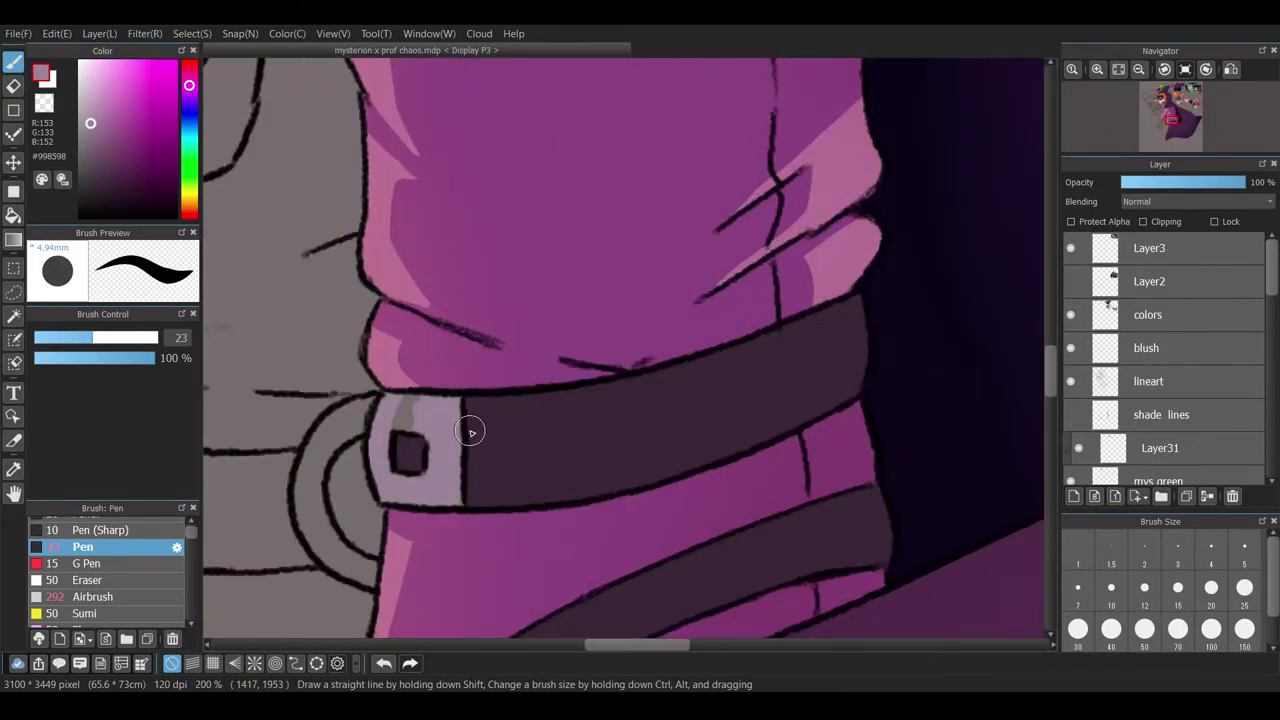
{"action": "scroll", "coordinate": [1263, 398], "scroll_direction": "down", "scroll_amount": 3}
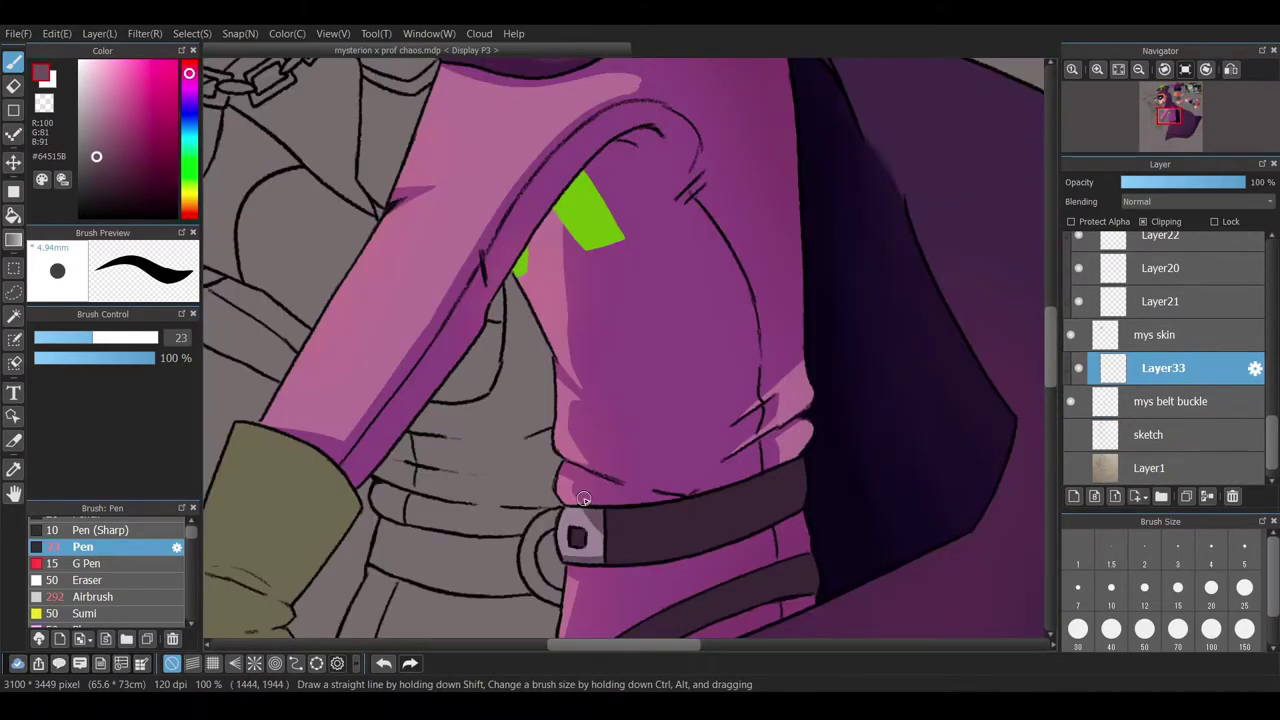
{"action": "left_click", "coordinate": [386, 663]}
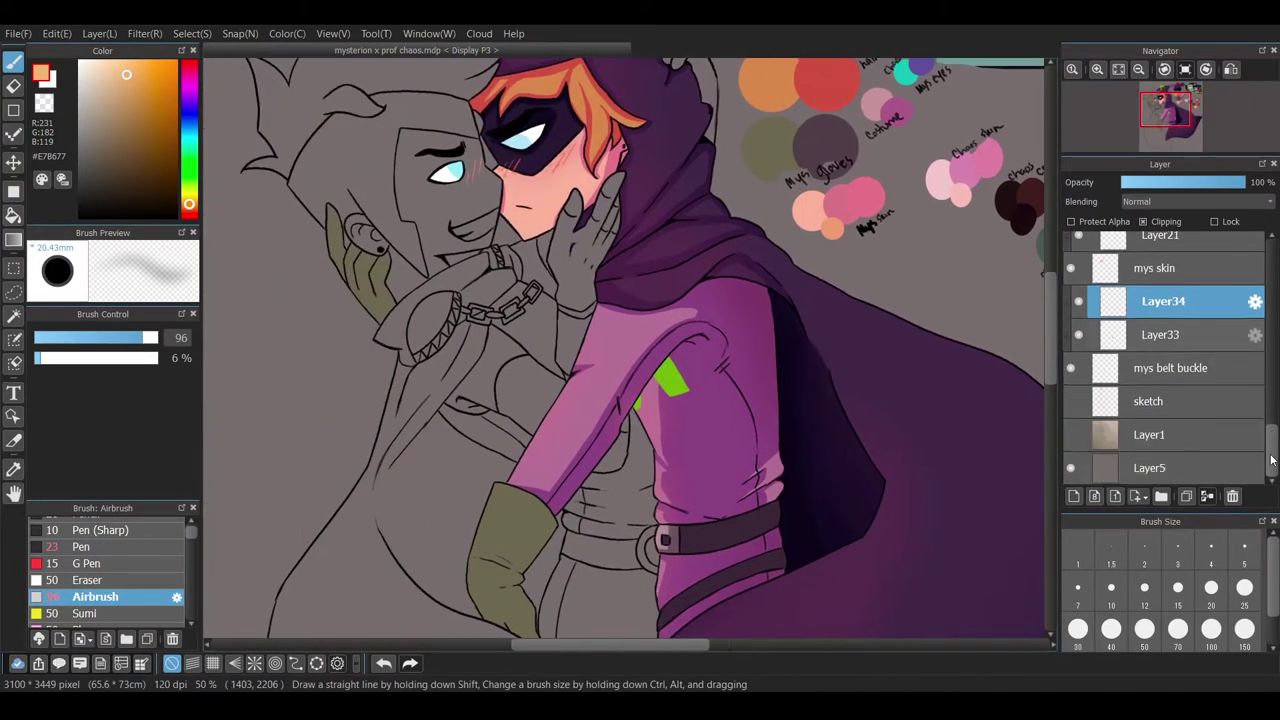
- Add a chaos gloves layer above the sketch and fill the hand and forearm touching the cheek with #998598
{"action": "left_click", "coordinate": [1160, 401]}
{"action": "left_click", "coordinate": [1073, 496]}
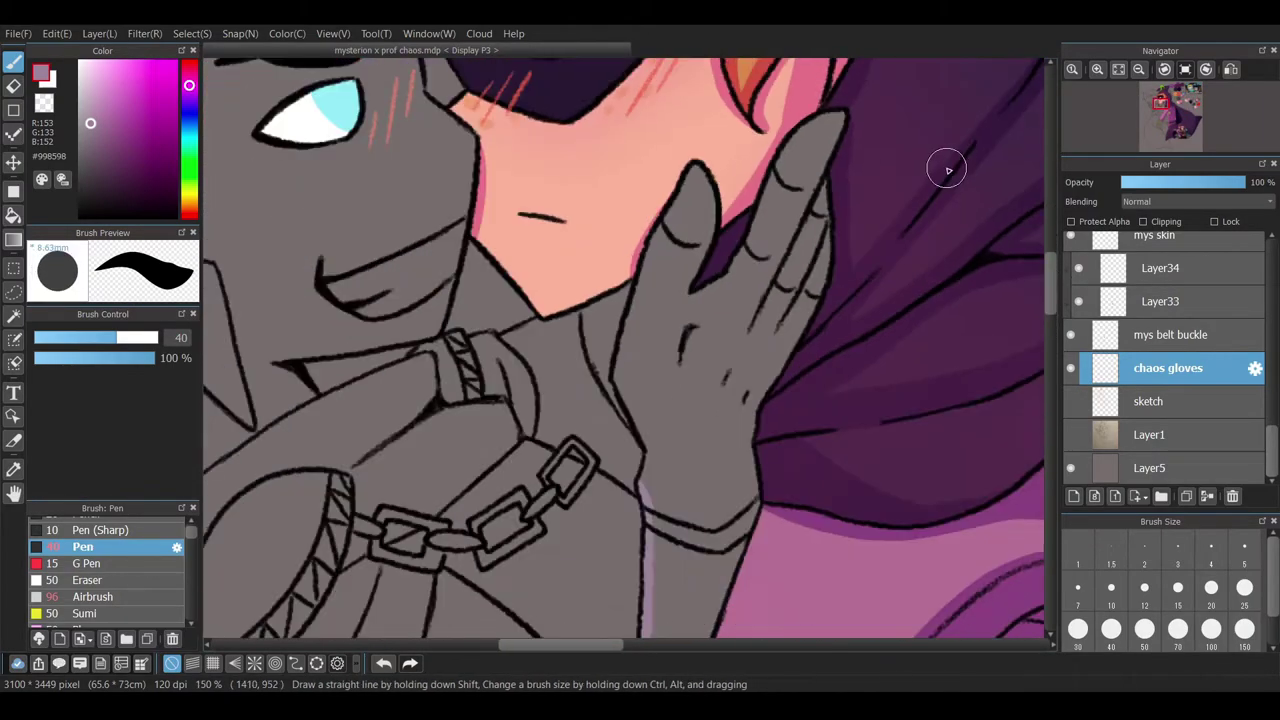
{"action": "left_click_drag", "start_coordinate": [612, 378], "coordinate": [640, 448]}
{"action": "left_click_drag", "start_coordinate": [632, 405], "coordinate": [537, 400]}
{"action": "mouse_move", "coordinate": [548, 468]}
{"action": "left_mouse_down"}
{"action": "mouse_move", "coordinate": [500, 407]}
{"action": "mouse_move", "coordinate": [523, 404]}
{"action": "mouse_move", "coordinate": [540, 303]}
{"action": "mouse_move", "coordinate": [512, 272]}
{"action": "left_mouse_up"}
{"action": "left_click_drag", "start_coordinate": [550, 405], "coordinate": [525, 370]}
{"action": "mouse_move", "coordinate": [560, 440]}
{"action": "left_mouse_down"}
{"action": "mouse_move", "coordinate": [540, 346]}
{"action": "mouse_move", "coordinate": [600, 200]}
{"action": "left_mouse_up"}
{"action": "mouse_move", "coordinate": [690, 180]}
{"action": "left_mouse_down"}
{"action": "mouse_move", "coordinate": [630, 500]}
{"action": "mouse_move", "coordinate": [575, 570]}
{"action": "left_mouse_up"}
{"action": "scroll", "coordinate": [600, 400], "scroll_direction": "down", "scroll_amount": 3}
{"action": "mouse_move", "coordinate": [590, 430]}
{"action": "left_mouse_down"}
{"action": "mouse_move", "coordinate": [573, 517]}
{"action": "mouse_move", "coordinate": [600, 470]}
{"action": "left_mouse_up"}
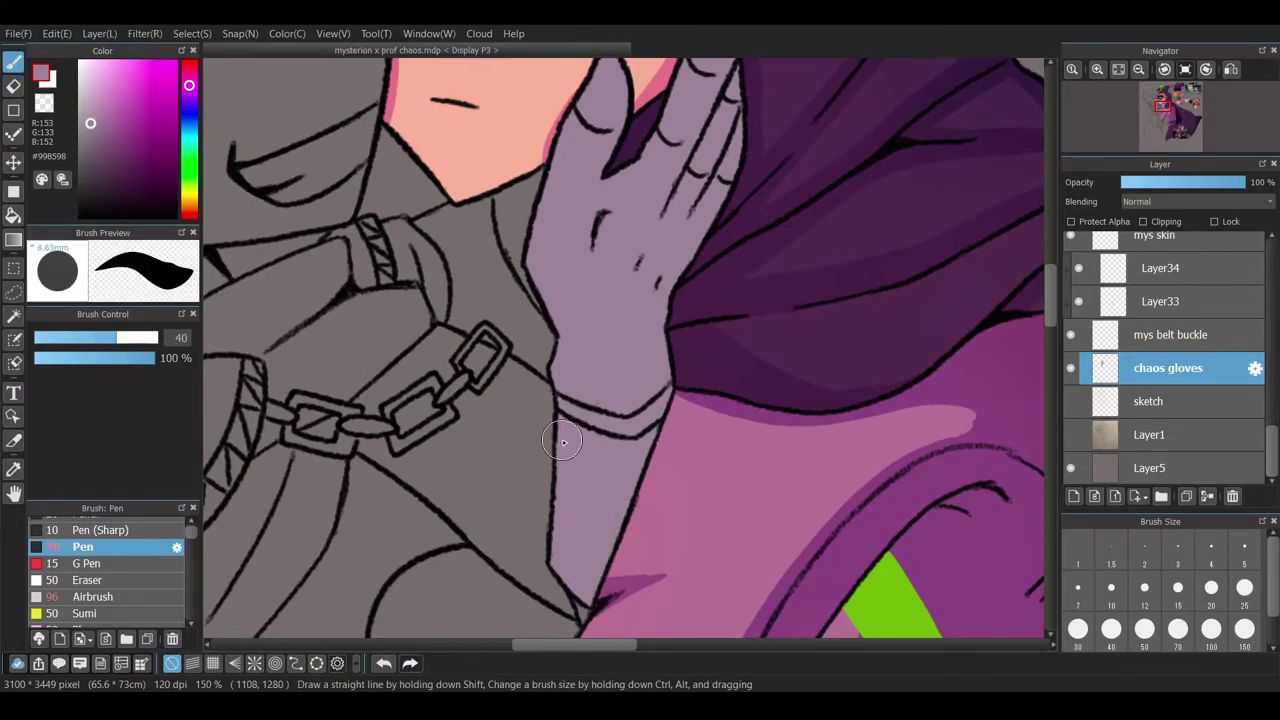
- Fill the gloved fingers and forearm behind the hood with #998598 using the Pen
{"action": "scroll", "coordinate": [600, 400], "scroll_direction": "up", "scroll_amount": 10}
{"action": "left_click_drag", "start_coordinate": [515, 165], "coordinate": [543, 181]}
{"action": "mouse_move", "coordinate": [620, 301]}
{"action": "left_mouse_down"}
{"action": "mouse_move", "coordinate": [660, 440]}
{"action": "mouse_move", "coordinate": [672, 420]}
{"action": "left_mouse_up"}
{"action": "left_click_drag", "start_coordinate": [500, 190], "coordinate": [600, 320]}
{"action": "left_click_drag", "start_coordinate": [520, 290], "coordinate": [645, 559]}
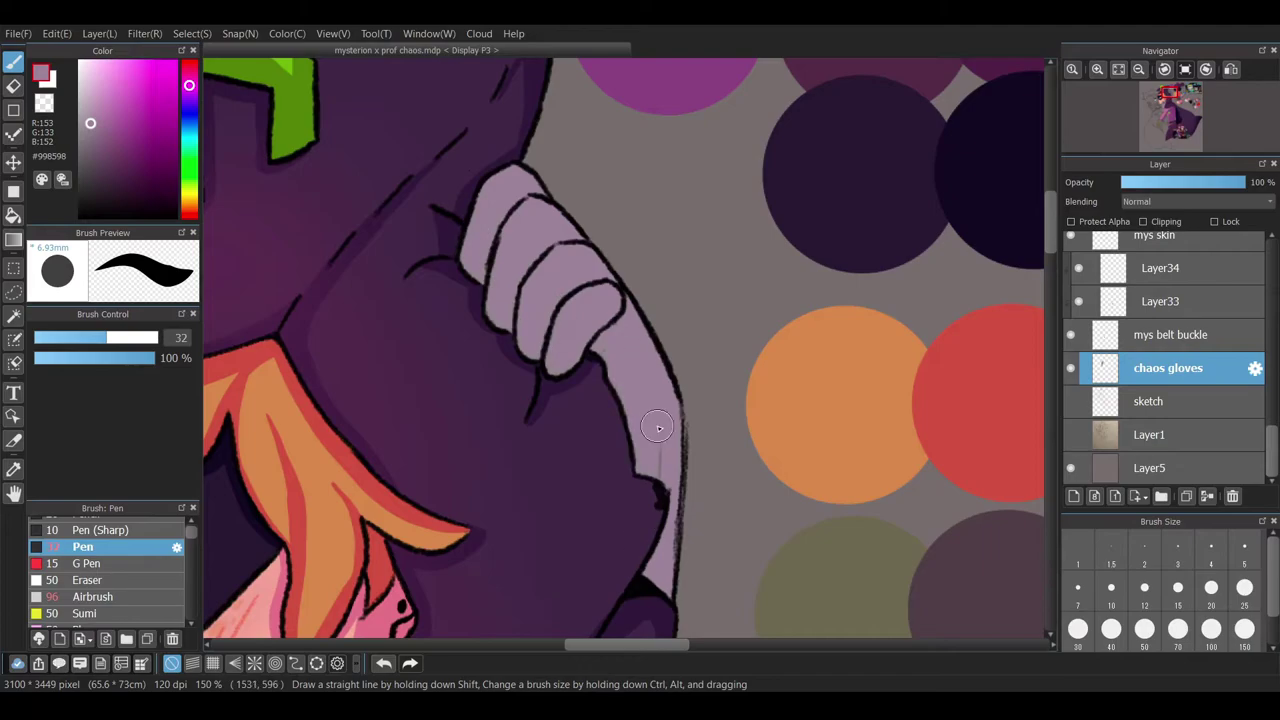
- Draw black finger crease and cuff lines on the glove behind the hood in the lineart layer, using Pencil (Rough) at size 8
{"action": "key", "text": "ctrl+minus"}
{"action": "key", "text": "ctrl+minus"}
{"action": "key", "text": "ctrl+minus"}
{"action": "scroll", "coordinate": [1198, 455], "scroll_direction": "up", "scroll_amount": 5}
{"action": "left_click", "coordinate": [1150, 381]}
{"action": "left_click", "coordinate": [112, 577]}
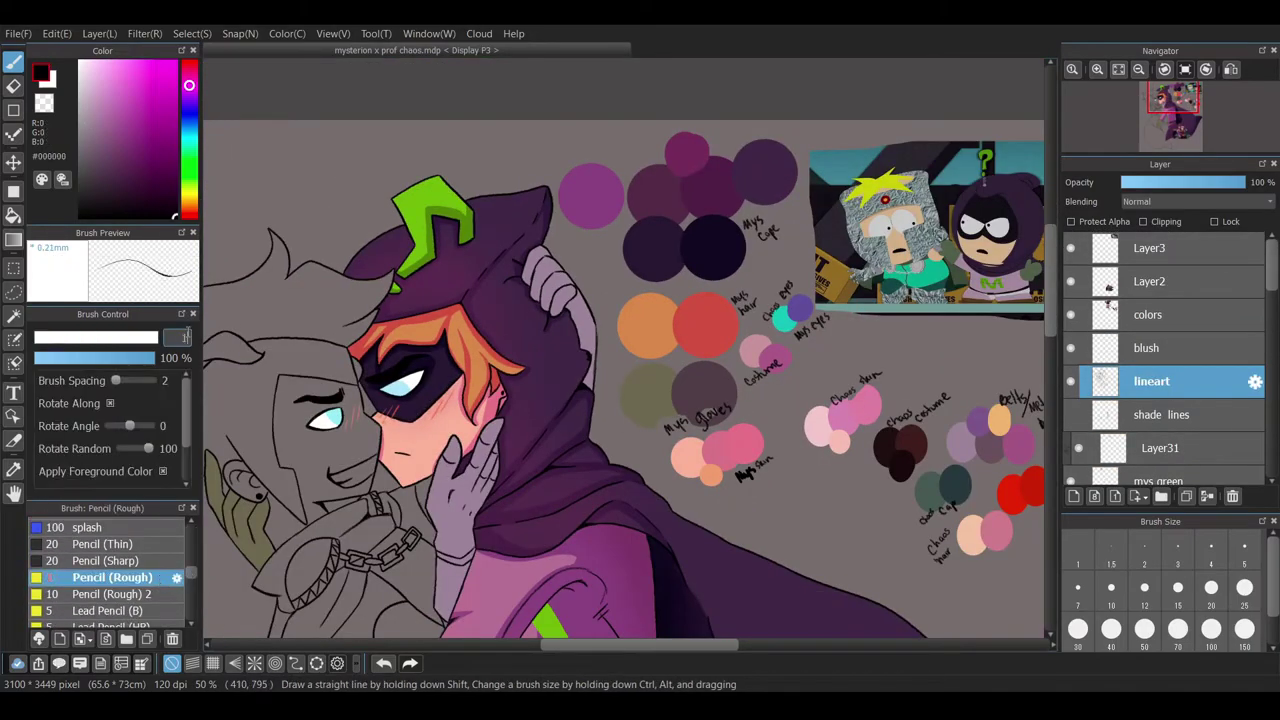
{"action": "key", "text": "ctrl+plus"}
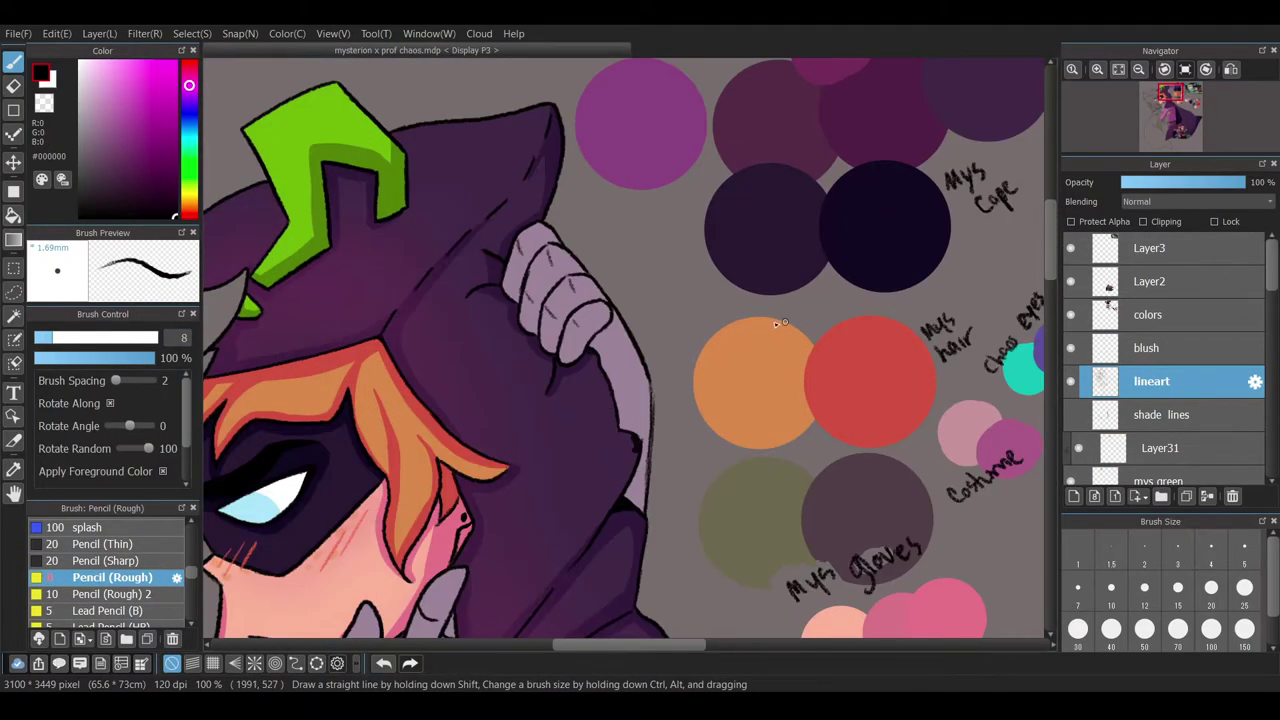
{"action": "scroll", "coordinate": [986, 328], "scroll_direction": "down", "scroll_amount": 3}
{"action": "key", "text": "ctrl+minus"}
{"action": "key", "text": "ctrl+minus"}
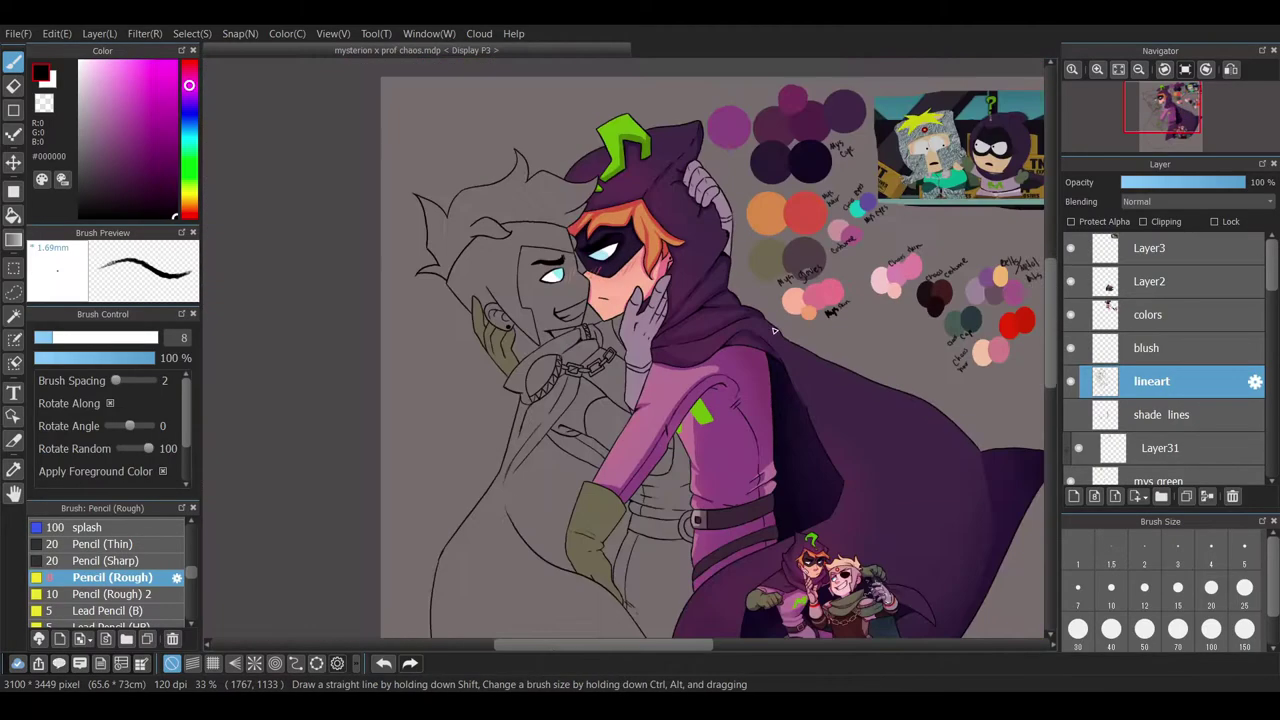
- Add a clipping layer above chaos gloves and shade the glove on the cheek with purple #765889 using the Pen at size 32
{"action": "key", "text": "ctrl+plus"}
{"action": "scroll", "coordinate": [1160, 400], "scroll_direction": "down", "scroll_amount": 5}
{"action": "left_click", "coordinate": [1163, 366]}
{"action": "left_click", "coordinate": [1074, 496]}
{"action": "left_click", "coordinate": [987, 147], "text": "alt"}
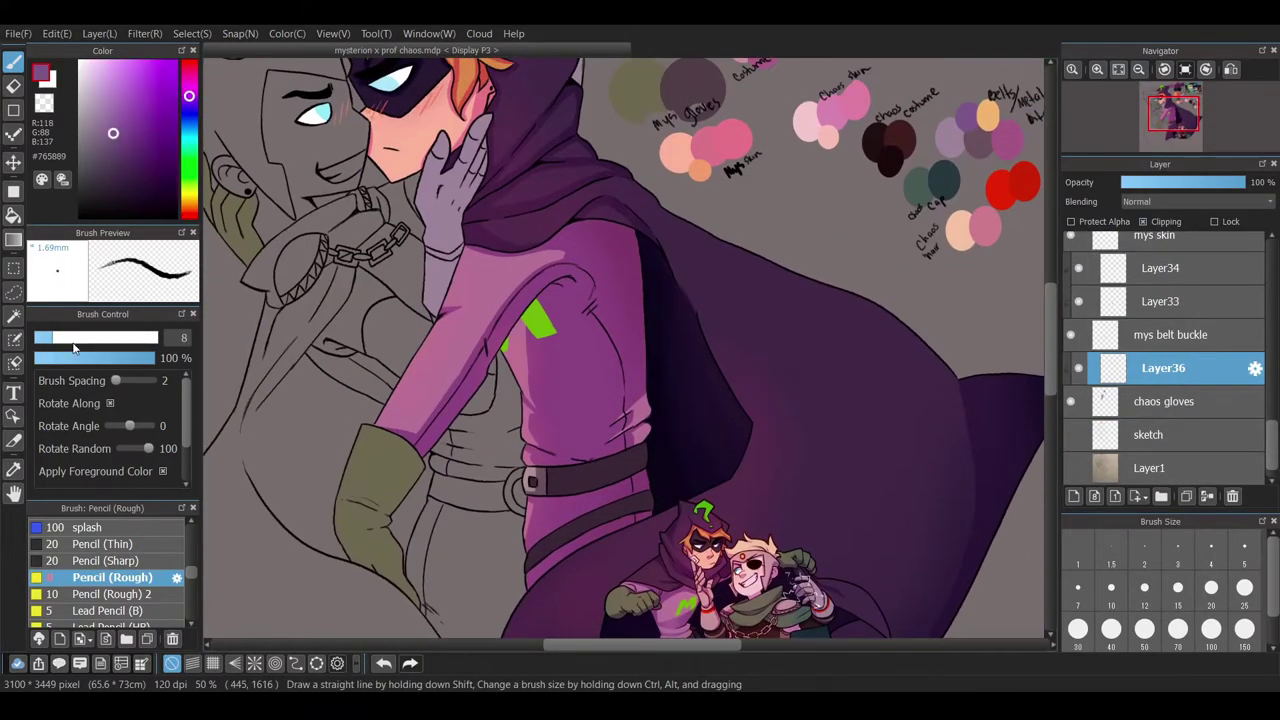
{"action": "left_click", "coordinate": [82, 558]}
{"action": "key", "text": "ctrl+plus"}
{"action": "scroll", "coordinate": [1049, 412], "scroll_direction": "down", "scroll_amount": 2}
{"action": "left_click_drag", "start_coordinate": [1049, 407], "coordinate": [1049, 210]}
{"action": "left_click_drag", "start_coordinate": [590, 330], "coordinate": [540, 510]}
{"action": "mouse_move", "coordinate": [530, 340]}
{"action": "left_mouse_down"}
{"action": "mouse_move", "coordinate": [510, 375]}
{"action": "mouse_move", "coordinate": [562, 273]}
{"action": "left_mouse_up"}
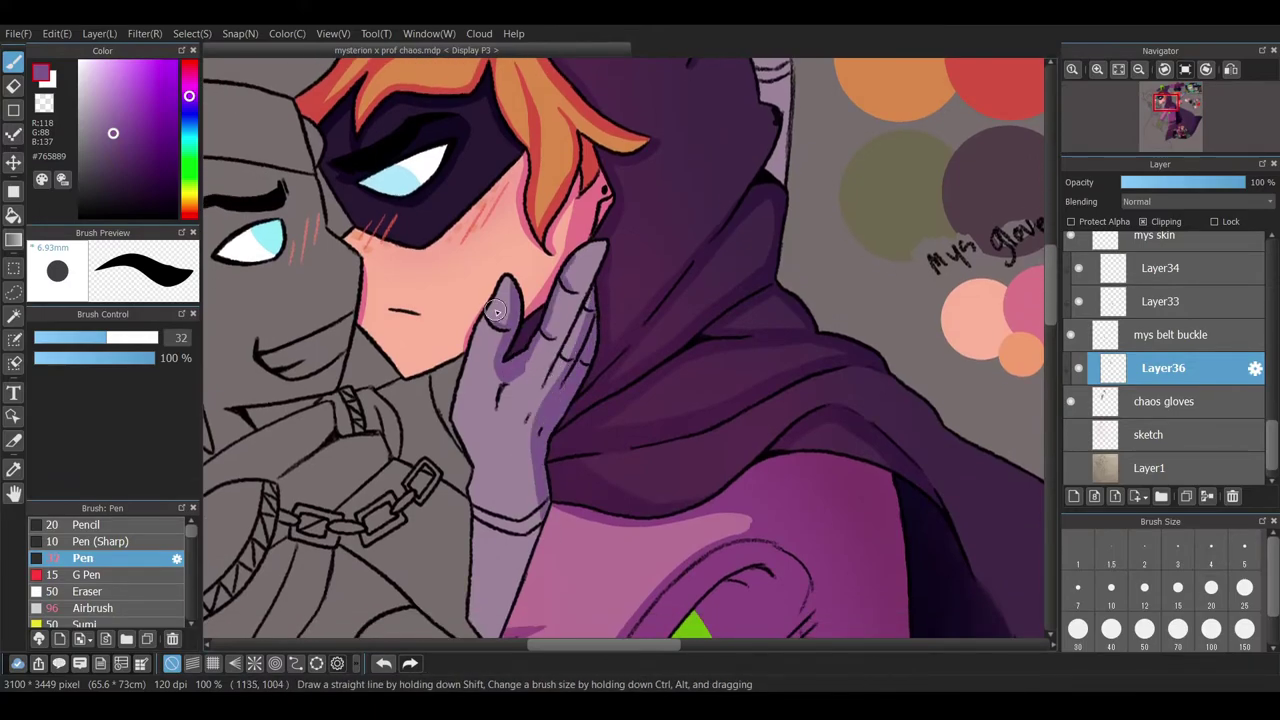
{"action": "key", "text": "ctrl+minus"}
{"action": "key", "text": "ctrl+minus"}
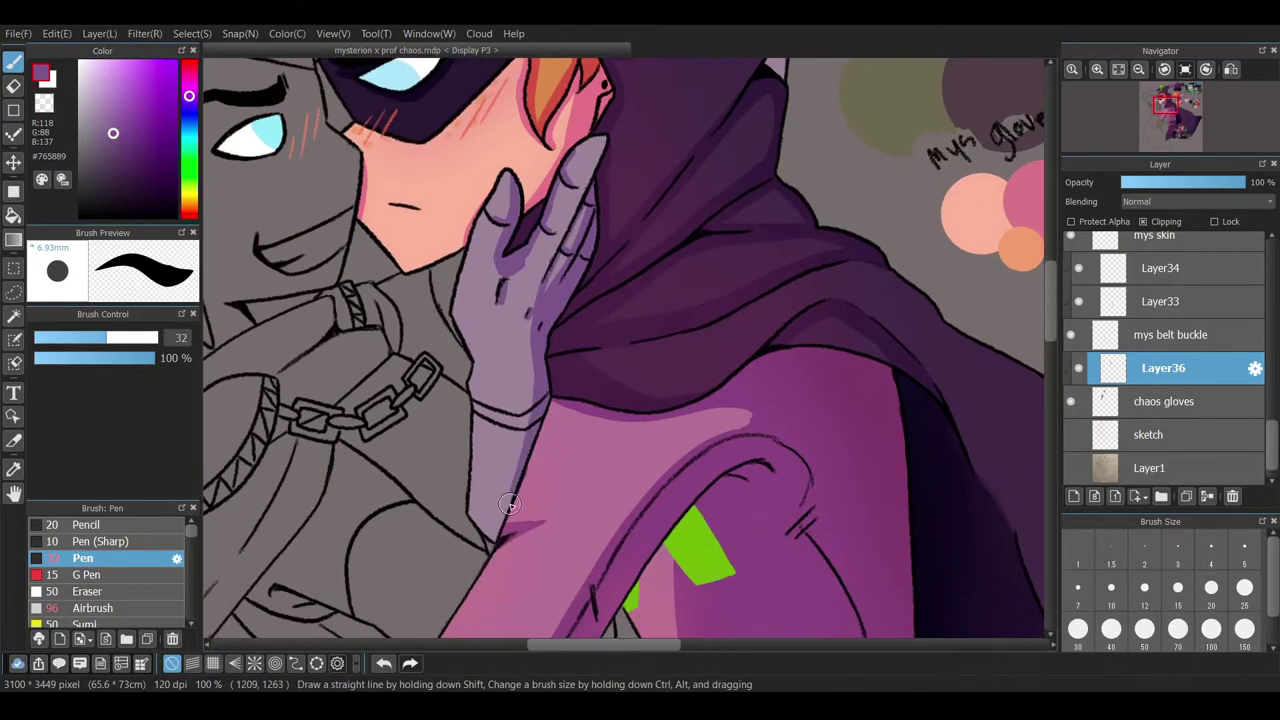
{"action": "scroll", "coordinate": [1016, 351], "scroll_direction": "down", "scroll_amount": 2}
- Add a clipping layer above the glove shading and airbrush warm orange #E7B677 over the cheek glove at size 124
{"action": "left_click", "coordinate": [1073, 496]}
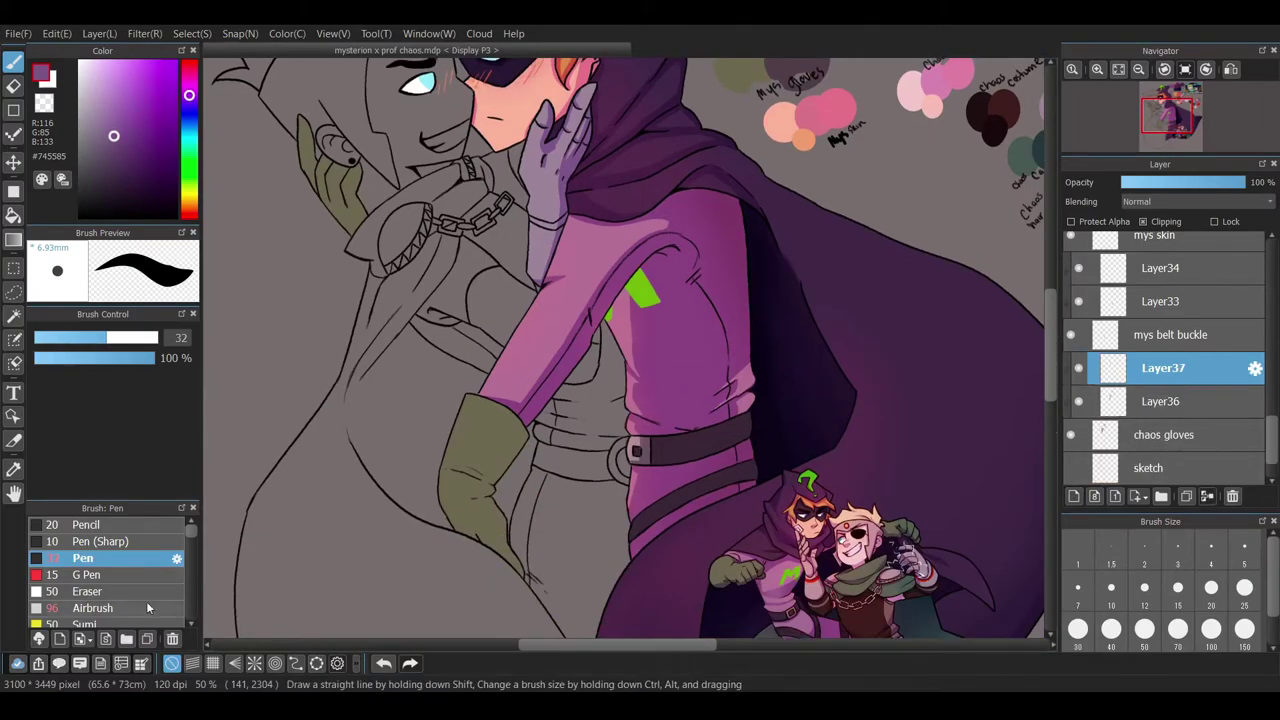
{"action": "left_click", "coordinate": [95, 608]}
{"action": "scroll", "coordinate": [1043, 300], "scroll_direction": "up", "scroll_amount": 3}
{"action": "left_click", "coordinate": [530, 130], "text": "alt"}
{"action": "key", "text": "]"}
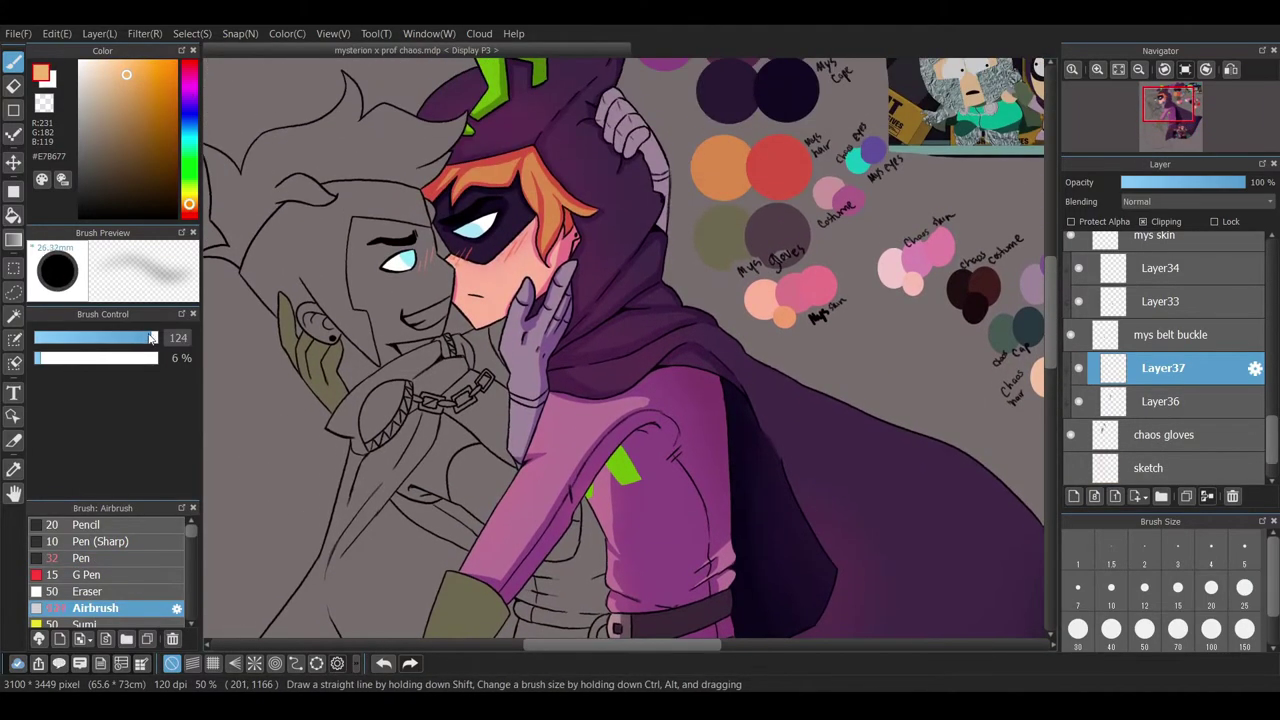
{"action": "scroll", "coordinate": [668, 630], "scroll_direction": "down", "scroll_amount": 1}
- Airbrush magenta #995A84 along the glove and forearm touching the cheek
{"action": "left_click_drag", "start_coordinate": [668, 648], "coordinate": [696, 648]}
{"action": "left_click", "coordinate": [438, 304], "text": "alt"}
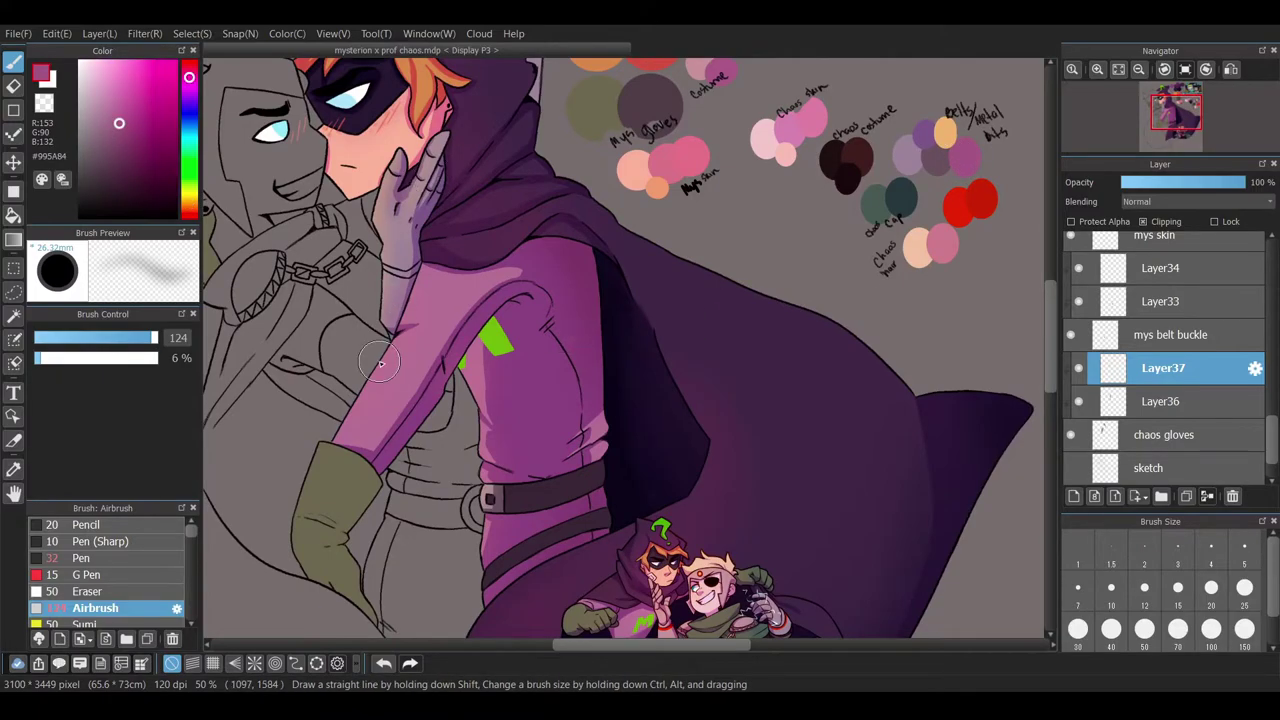
{"action": "left_click_drag", "start_coordinate": [380, 363], "coordinate": [590, 513]}
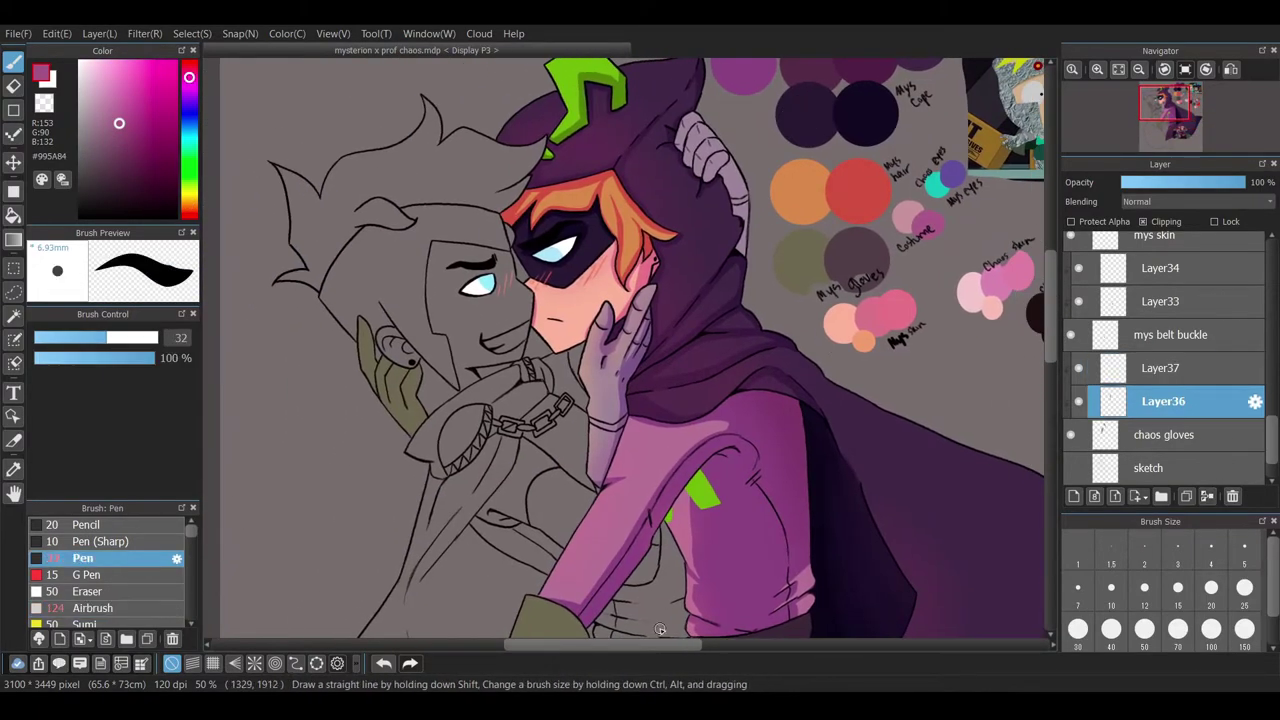
- Shade the fingers and forearm of the glove behind the hood with #765889 on the glove shading layer
{"action": "scroll", "coordinate": [667, 598], "scroll_direction": "right", "scroll_amount": 3}
{"action": "left_click", "coordinate": [667, 598], "text": "alt"}
{"action": "key", "text": "]"}
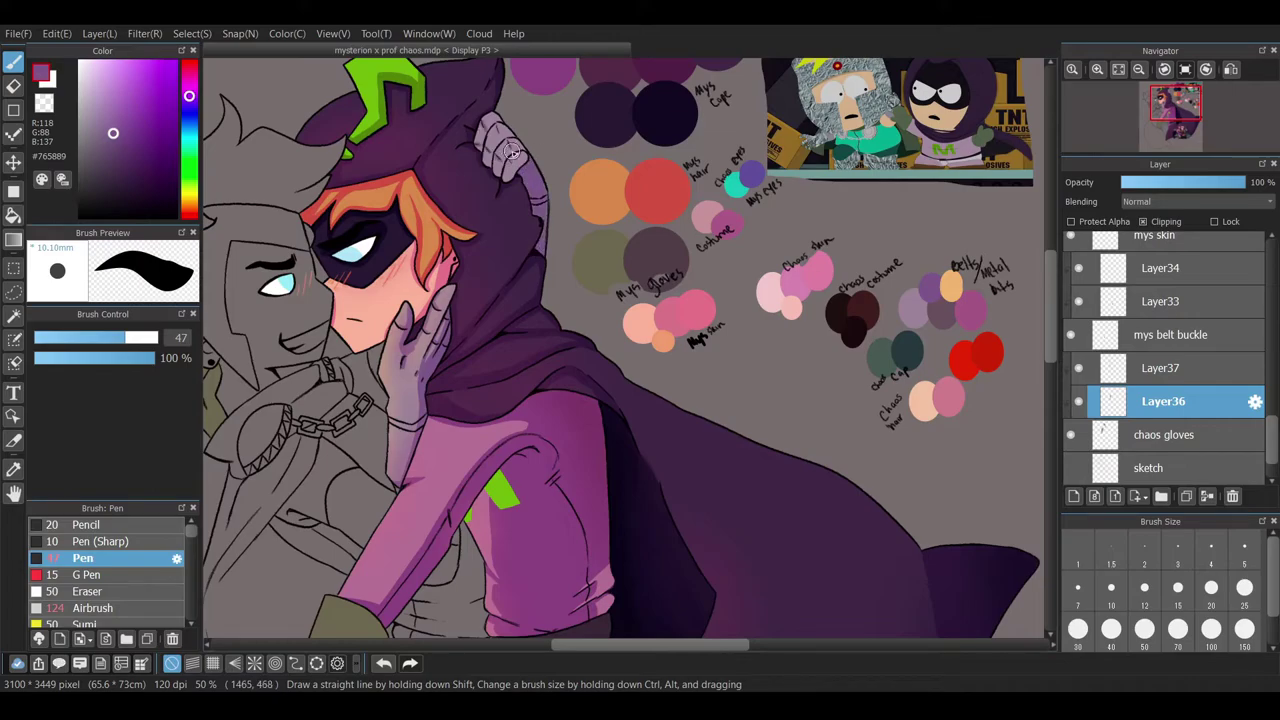
{"action": "scroll", "coordinate": [522, 90], "scroll_direction": "up", "scroll_amount": 4}
{"action": "key", "text": "["}
{"action": "key", "text": "["}
{"action": "key", "text": "["}
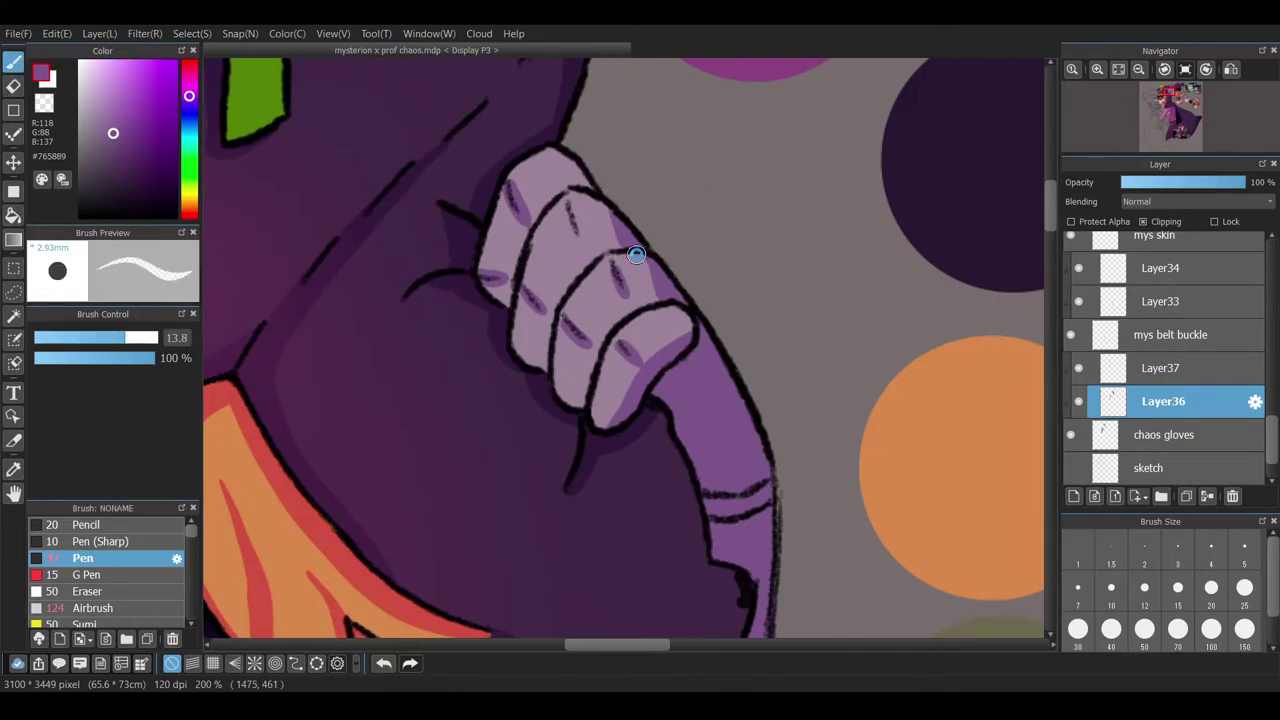
{"action": "left_click_drag", "start_coordinate": [556, 303], "coordinate": [548, 370]}
{"action": "left_click_drag", "start_coordinate": [585, 405], "coordinate": [627, 300]}
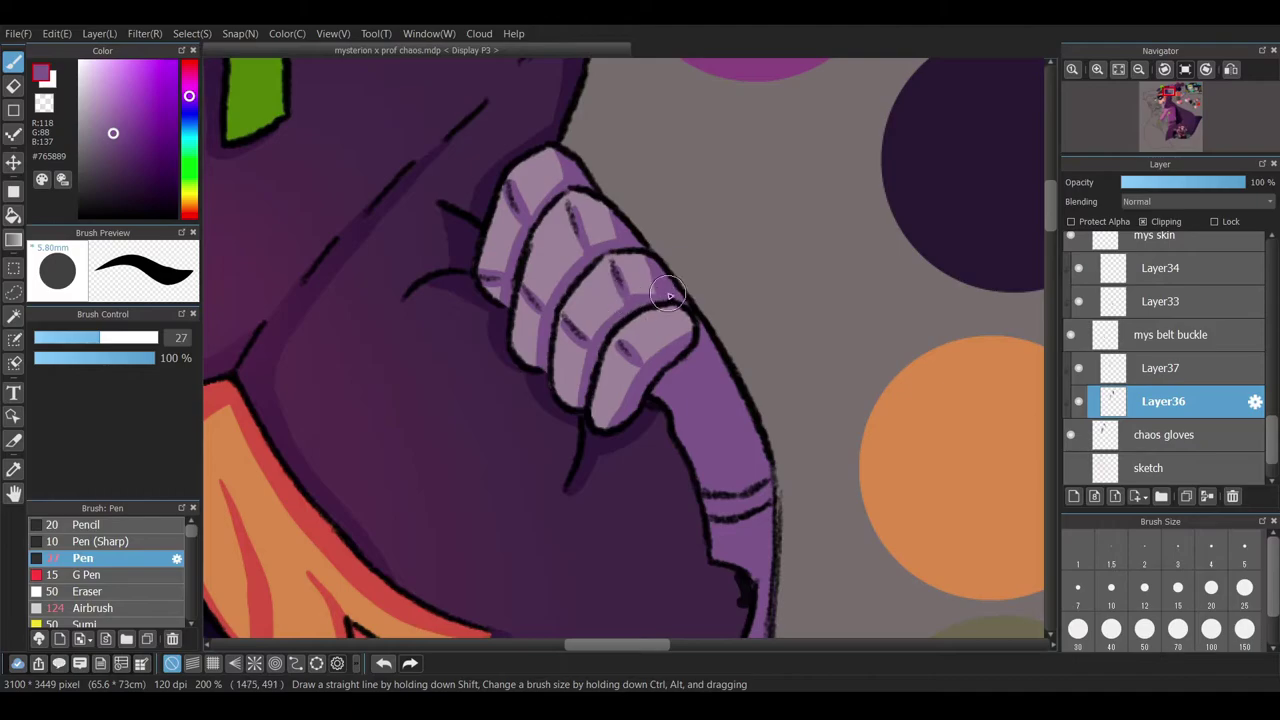
- Add a clipping layer above the glove shading and paint both glove wristbands red #D43A19 using the Pen at size 27
{"action": "scroll", "coordinate": [670, 332], "scroll_direction": "down", "scroll_amount": 4}
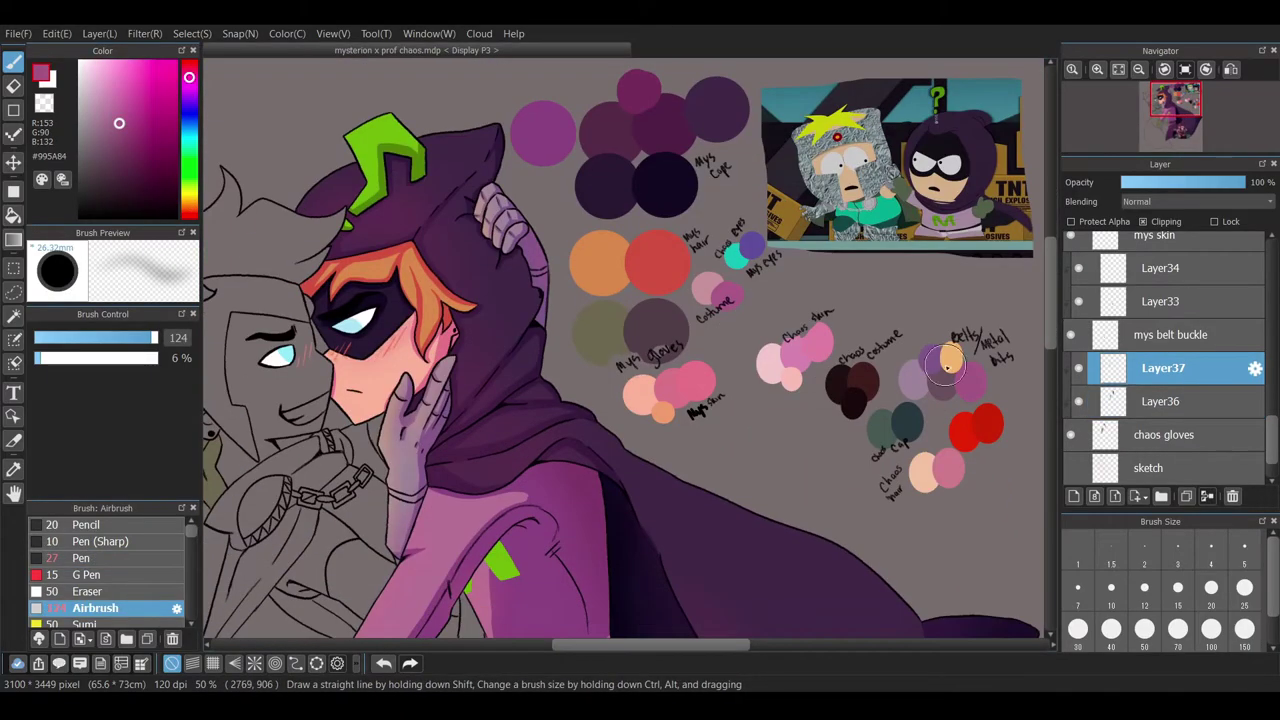
{"action": "left_click", "coordinate": [946, 366], "text": "alt"}
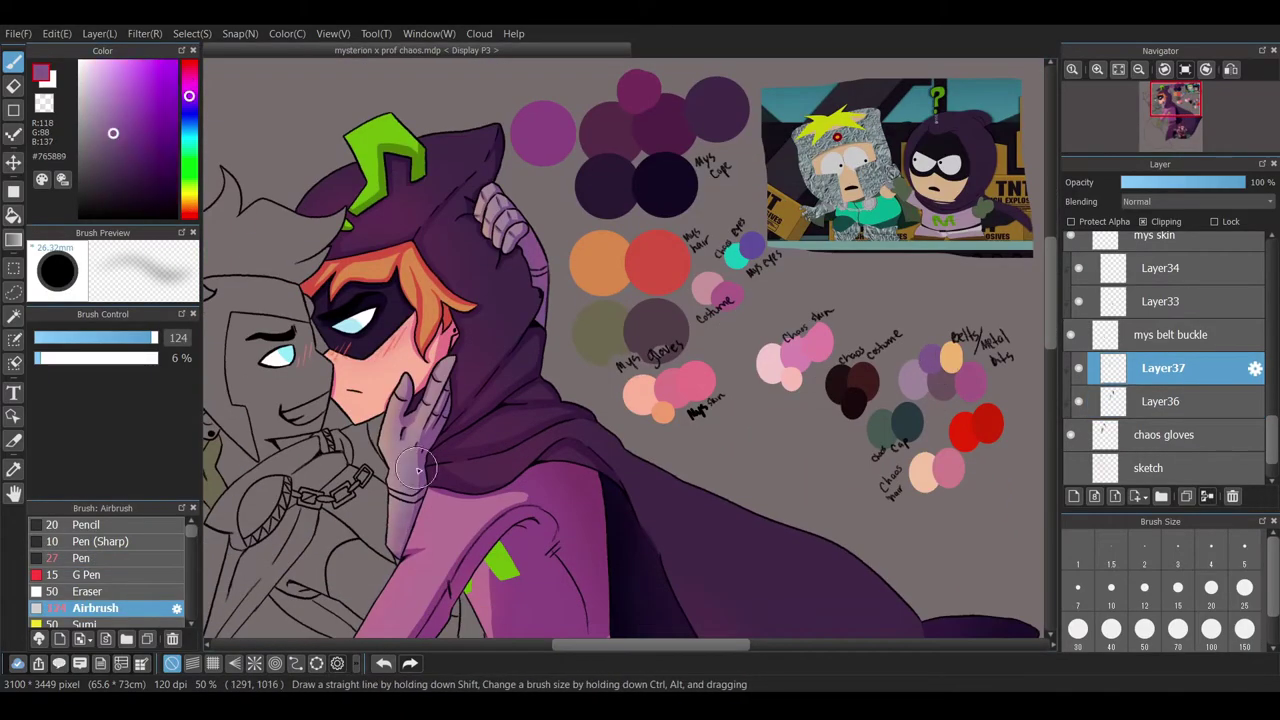
{"action": "left_click", "coordinate": [1160, 401]}
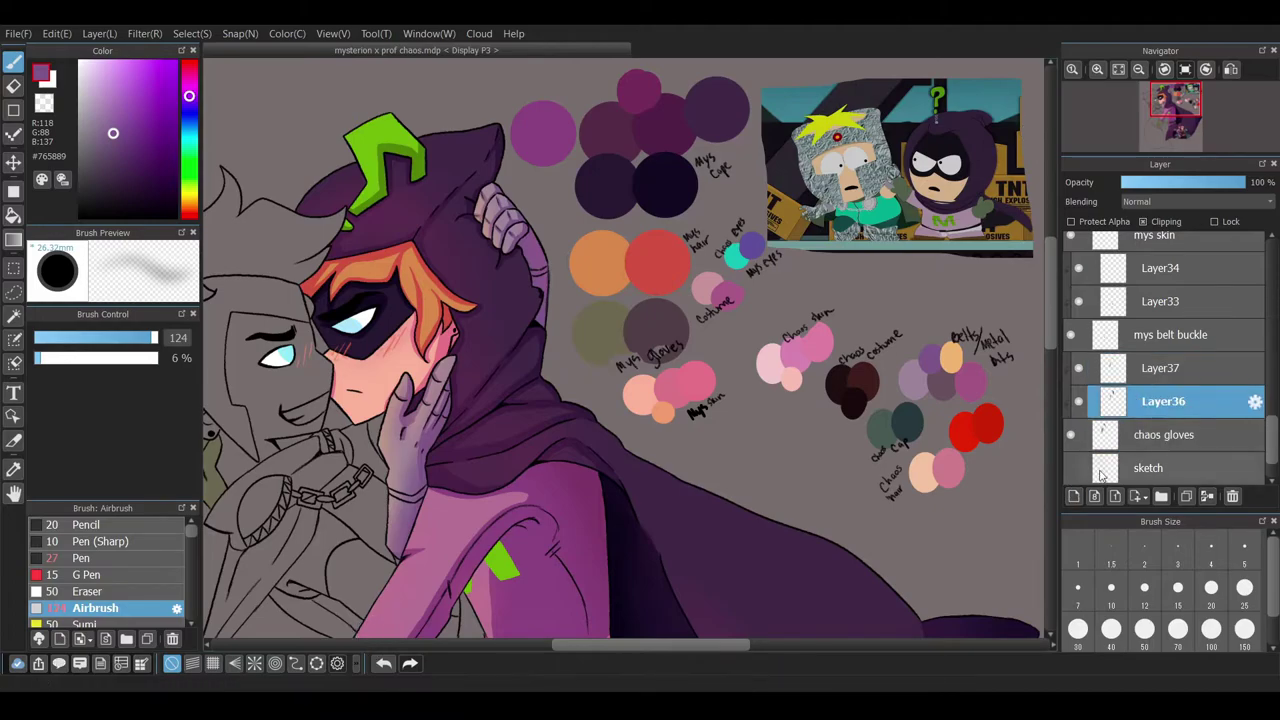
{"action": "left_click", "coordinate": [1073, 496]}
{"action": "left_click", "coordinate": [975, 428], "text": "alt"}
{"action": "left_click", "coordinate": [82, 558]}
{"action": "scroll", "coordinate": [362, 548], "scroll_direction": "up", "scroll_amount": 3}
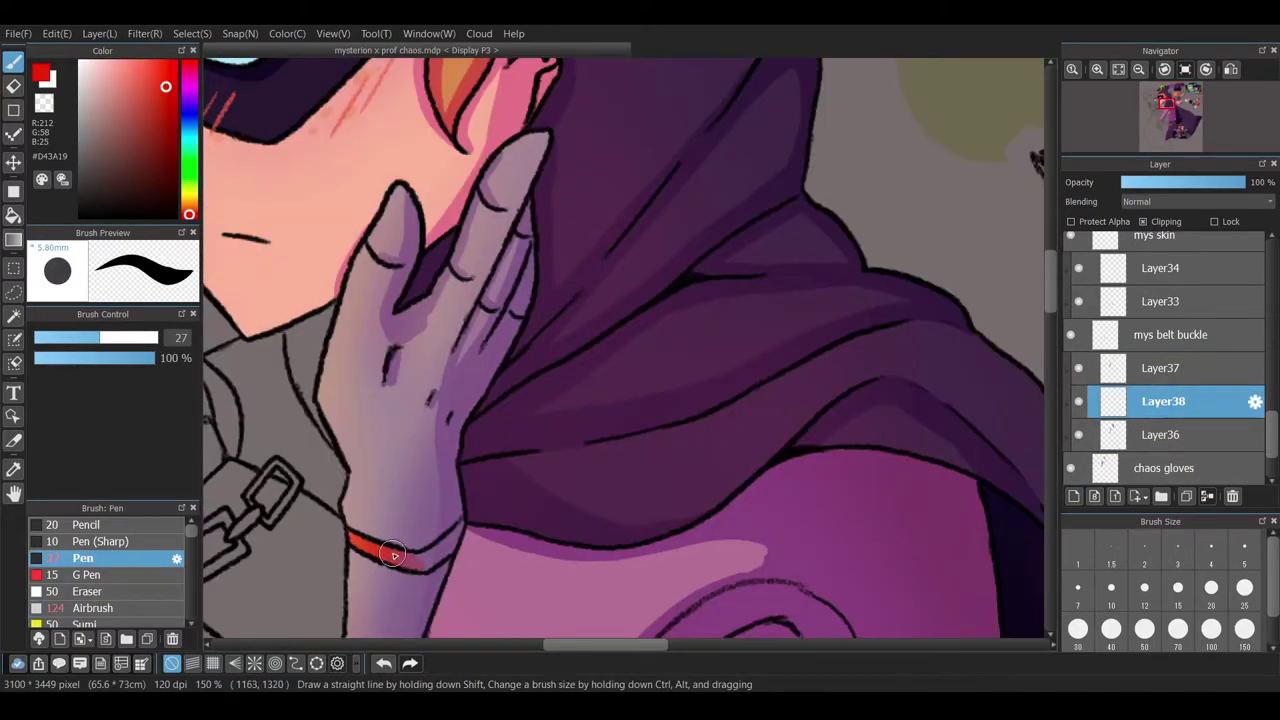
{"action": "left_click_drag", "start_coordinate": [1048, 294], "coordinate": [1048, 250]}
{"action": "left_click_drag", "start_coordinate": [775, 272], "coordinate": [817, 262]}
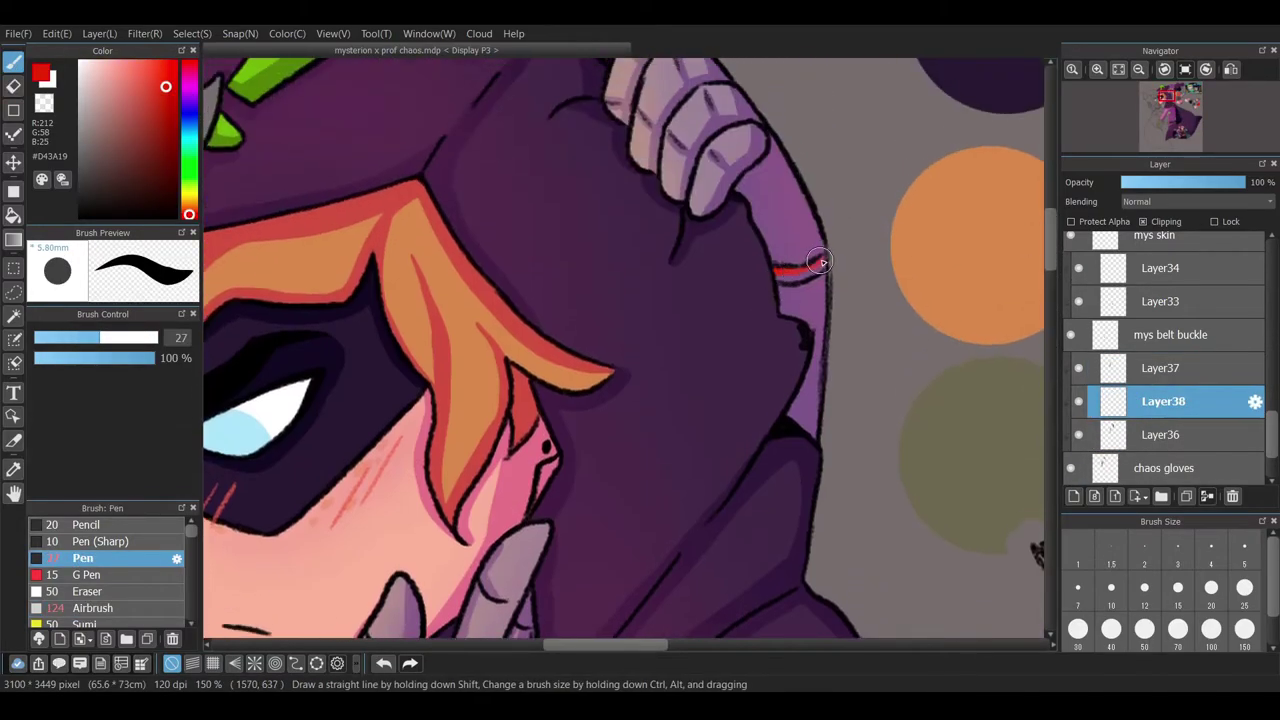
- Paint darker red #BC351A on the end of the cheek glove's wristband with the Pen
{"action": "left_click", "coordinate": [793, 275], "text": "alt"}
{"action": "left_click", "coordinate": [1160, 368]}
{"action": "mouse_move", "coordinate": [660, 642]}
{"action": "left_mouse_down"}
{"action": "mouse_move", "coordinate": [698, 641]}
{"action": "mouse_move", "coordinate": [560, 643]}
{"action": "left_mouse_up"}
{"action": "left_click_drag", "start_coordinate": [558, 501], "coordinate": [581, 485]}
- Add a layer above the glove airbrushing, airbrush #BC351A over the cheek glove's wristband at size 23, and merge the layer down
{"action": "left_click", "coordinate": [1073, 496]}
{"action": "left_click", "coordinate": [1071, 221]}
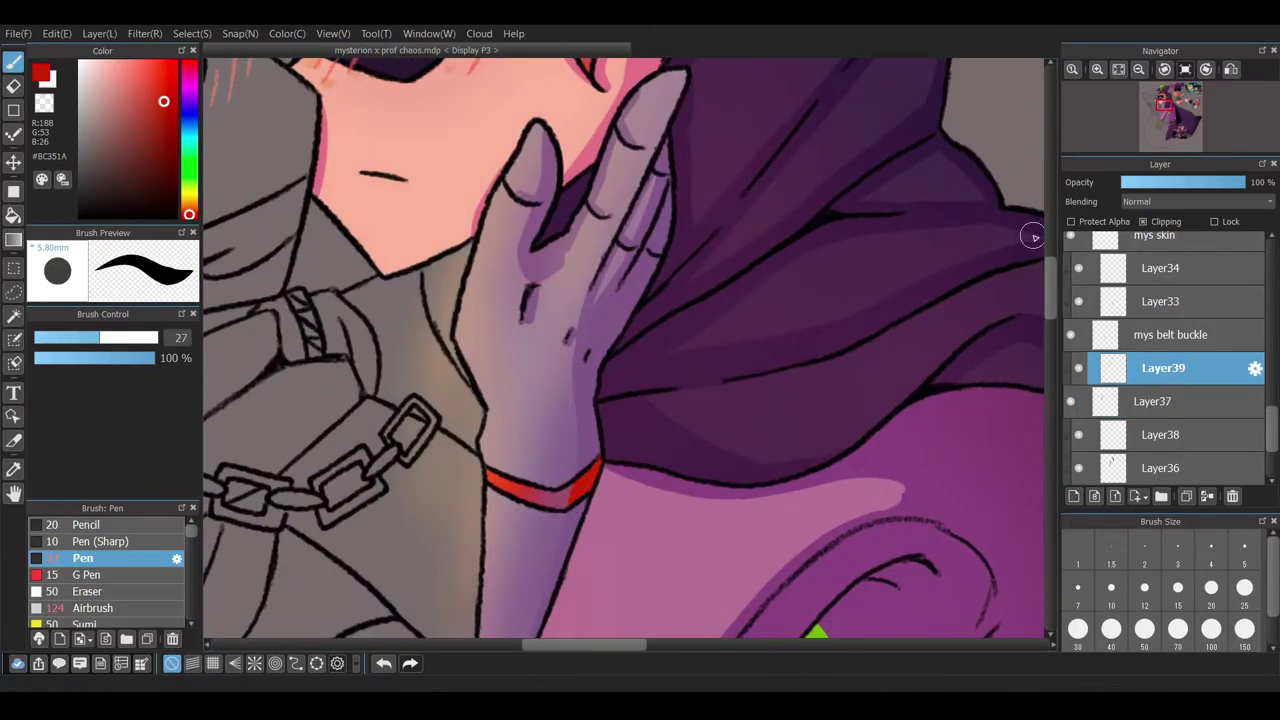
{"action": "left_click", "coordinate": [95, 608]}
{"action": "left_click_drag", "start_coordinate": [445, 330], "coordinate": [440, 600]}
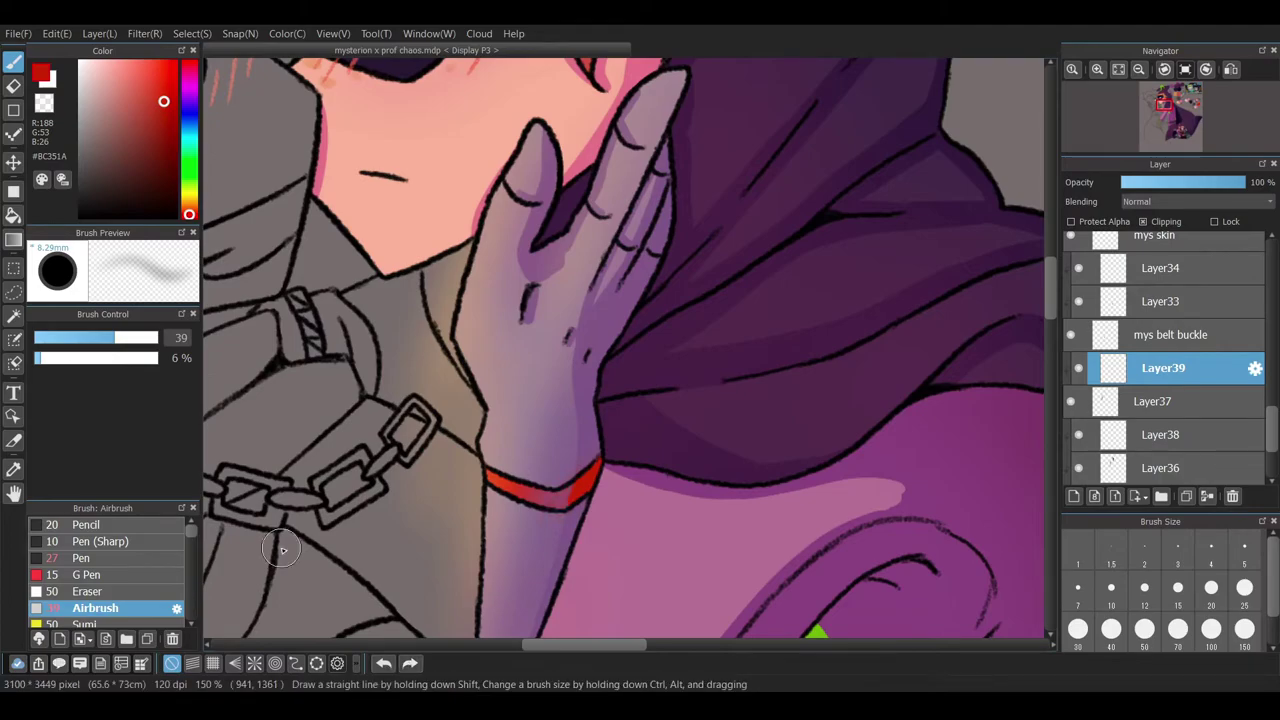
{"action": "key", "text": "bracketleft"}
{"action": "key", "text": "bracketleft"}
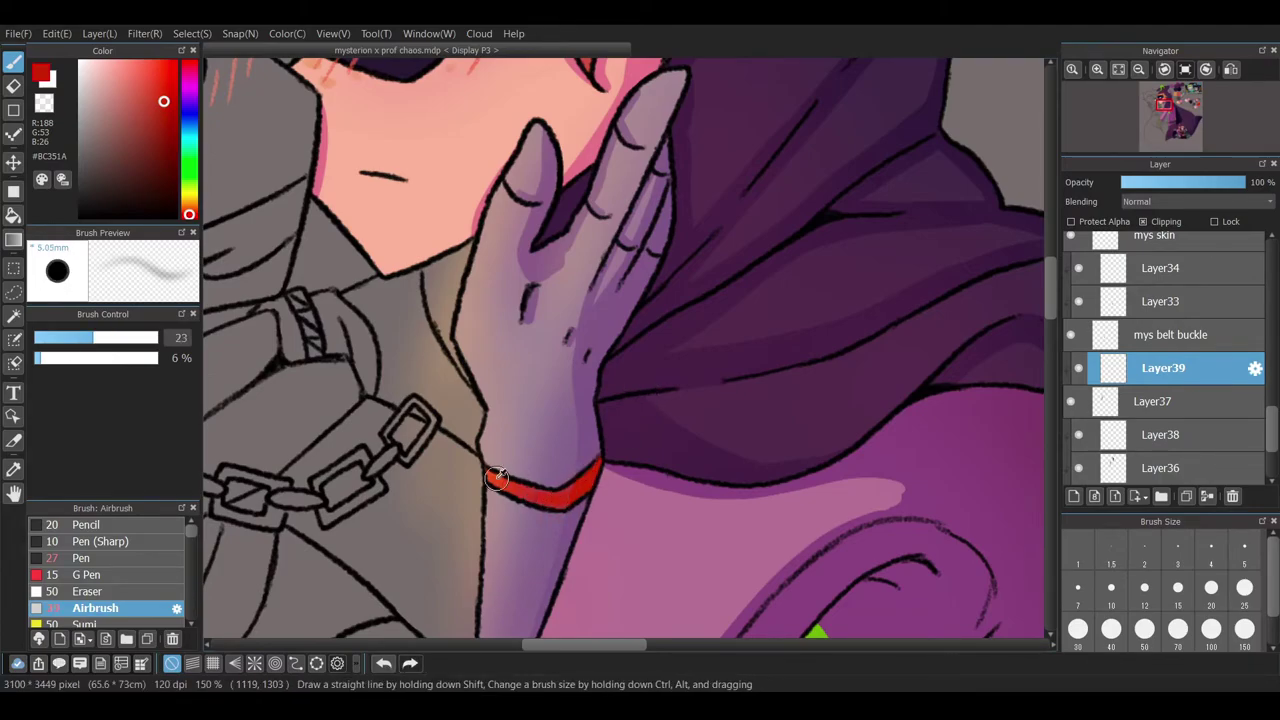
{"action": "key", "text": "p"}
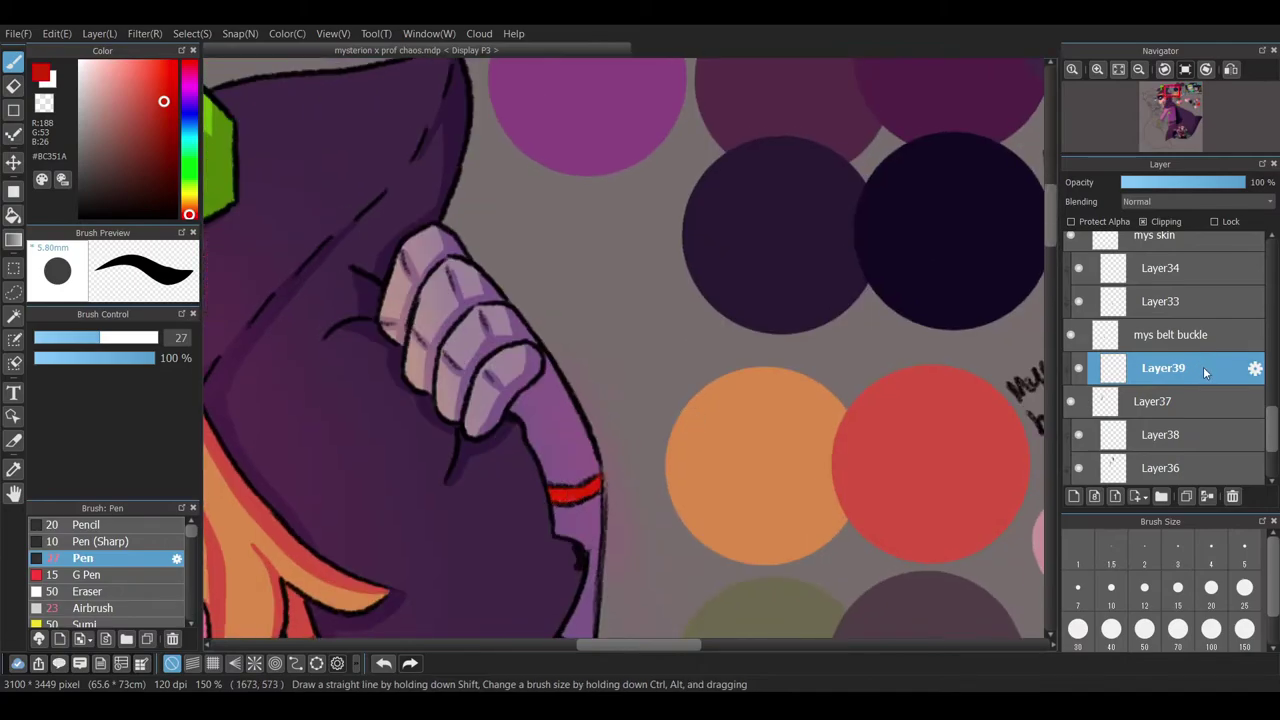
{"action": "key", "text": "ctrl+e"}
{"action": "left_click", "coordinate": [1176, 334]}
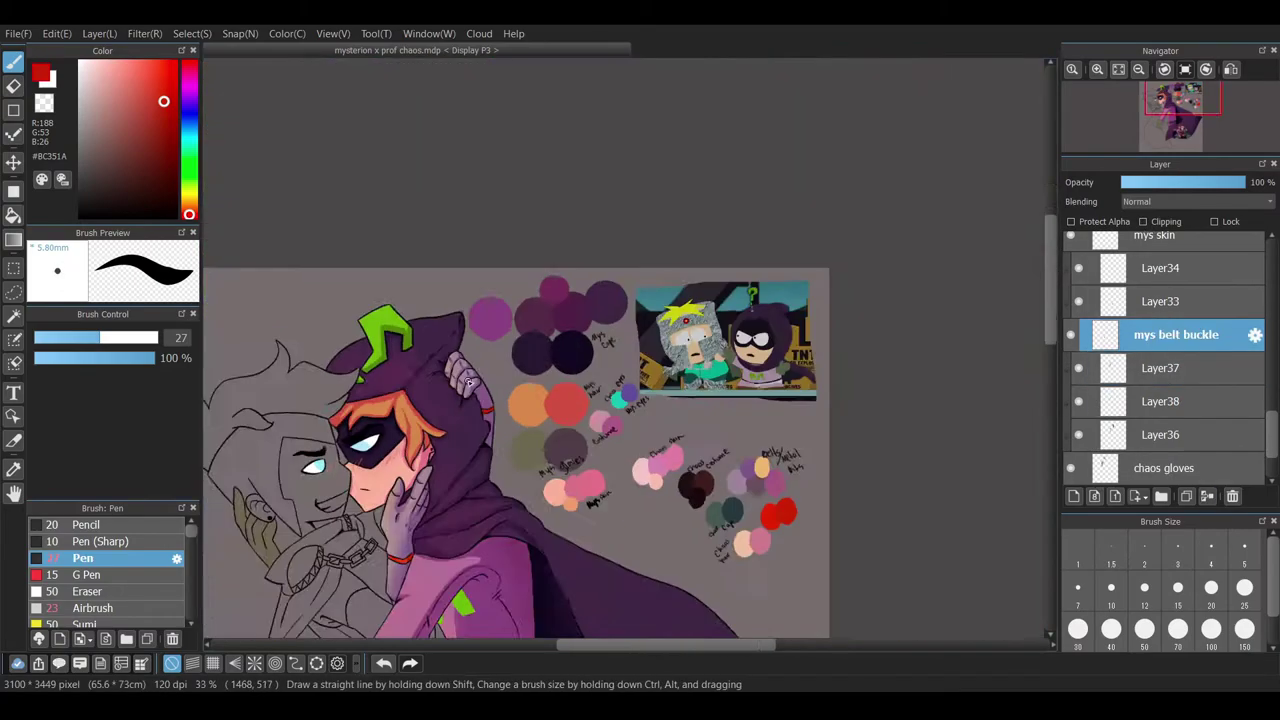
- Add a layer named chaos sleeves below chaos gloves and pick the dark brown #3B1F1C from the chaos costume swatches
{"action": "scroll", "coordinate": [684, 648], "scroll_direction": "down", "scroll_amount": 2}
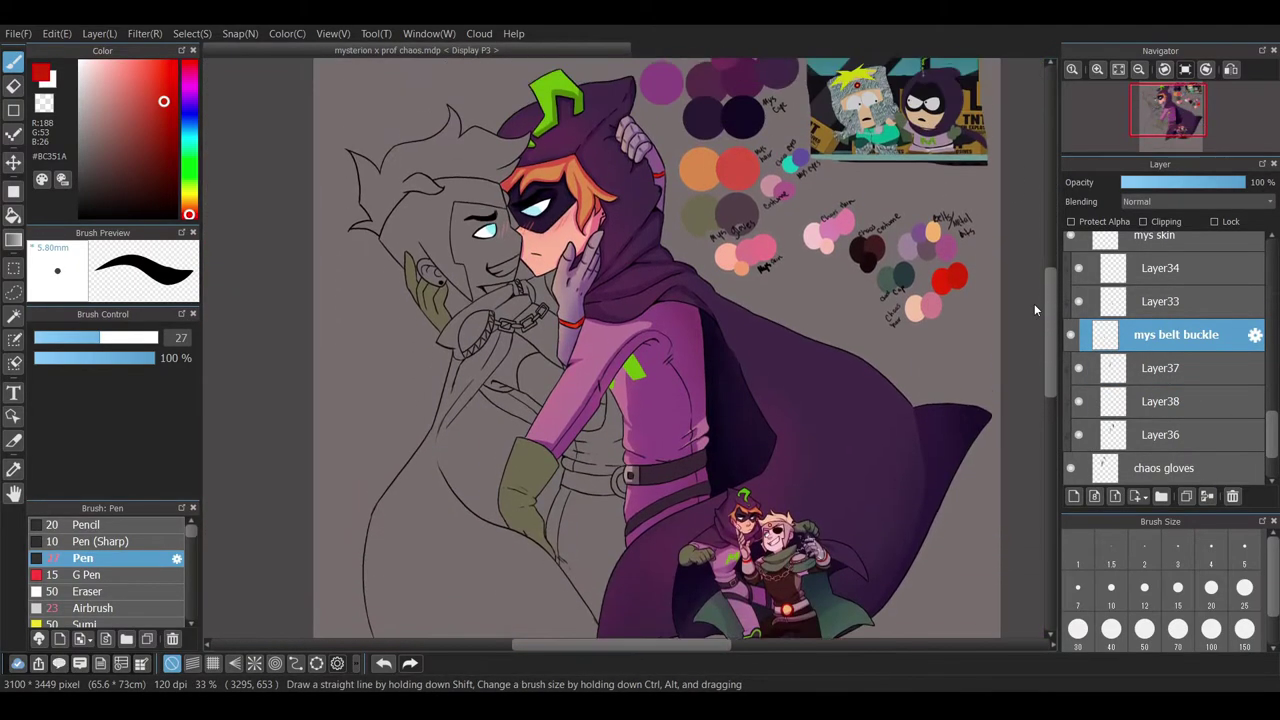
{"action": "scroll", "coordinate": [1196, 368], "scroll_direction": "down", "scroll_amount": 1}
{"action": "left_click", "coordinate": [1196, 368]}
{"action": "left_click", "coordinate": [1196, 401]}
{"action": "key", "text": "ctrl+shift+n"}
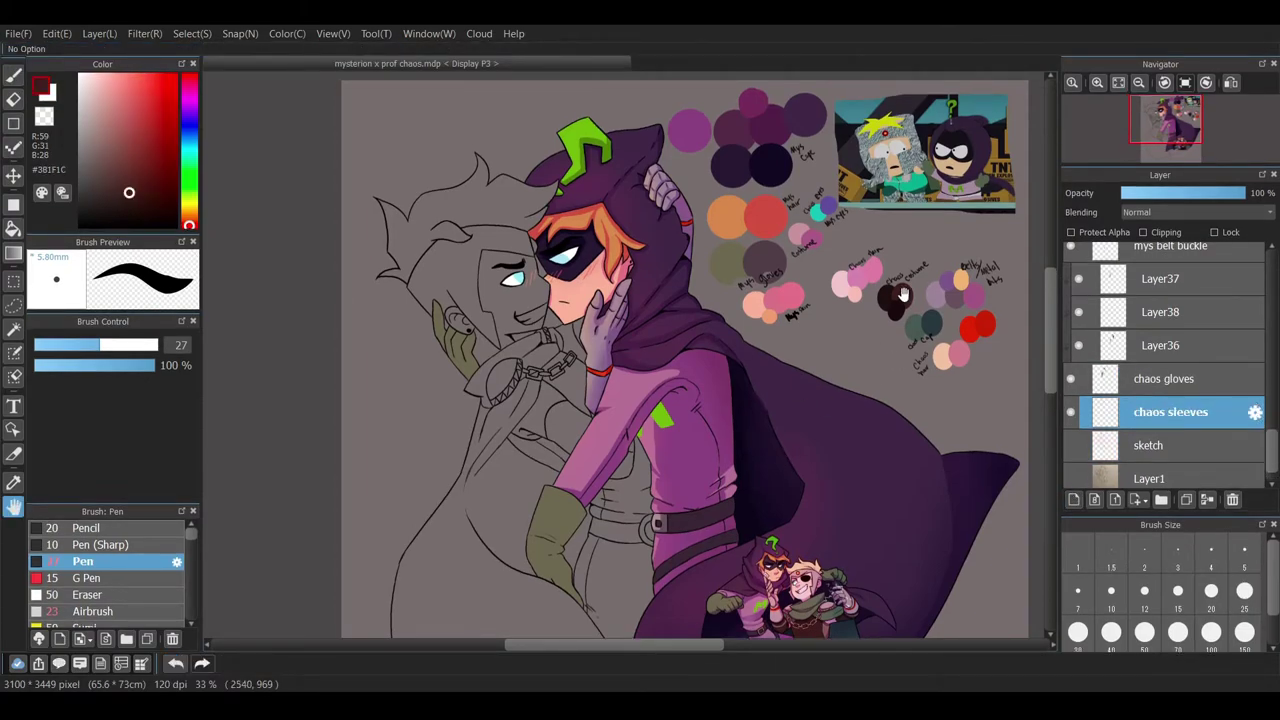
{"action": "key", "text": "b"}
- Fill the exposed sleeve and elbow around the purple arm with #3B1F1C on chaos sleeves using the Pen at size 27
{"action": "scroll", "coordinate": [556, 468], "scroll_direction": "up", "scroll_amount": 3}
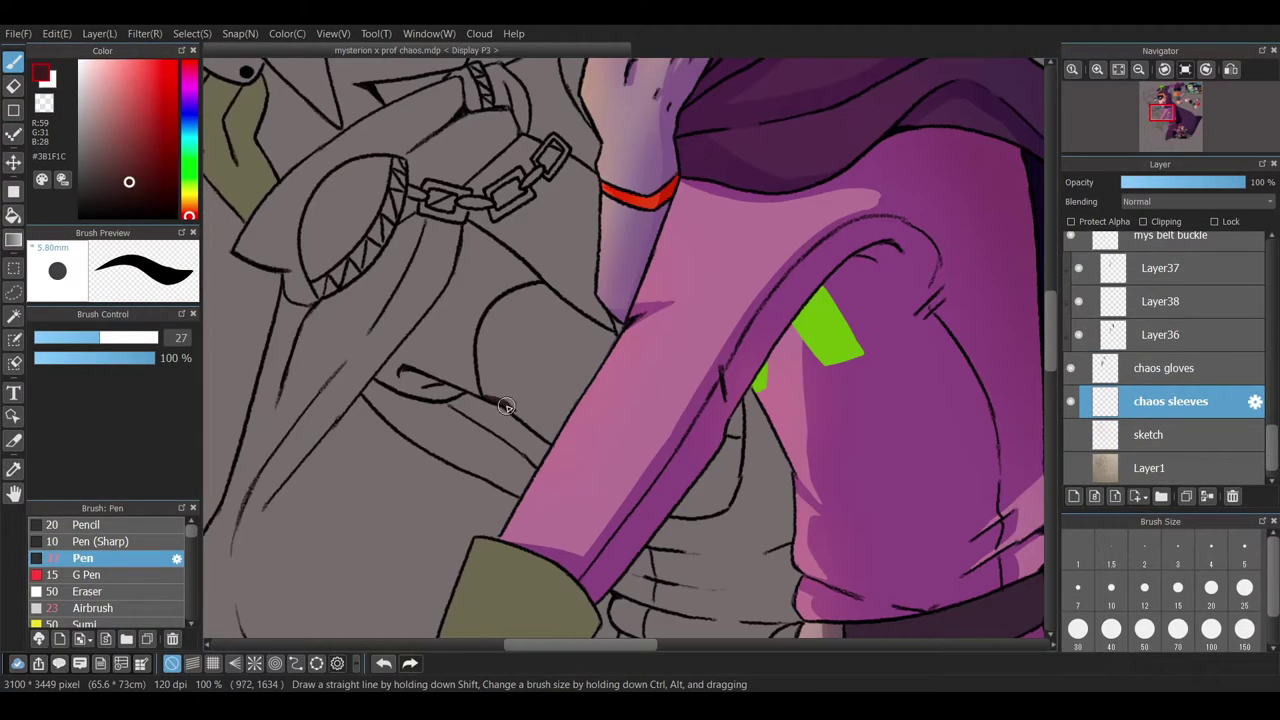
{"action": "left_click_drag", "start_coordinate": [496, 305], "coordinate": [478, 390]}
{"action": "scroll", "coordinate": [480, 270], "scroll_direction": "up", "scroll_amount": 2}
{"action": "mouse_move", "coordinate": [505, 345]}
{"action": "left_mouse_down"}
{"action": "mouse_move", "coordinate": [560, 298]}
{"action": "mouse_move", "coordinate": [492, 518]}
{"action": "mouse_move", "coordinate": [594, 297]}
{"action": "mouse_move", "coordinate": [752, 381]}
{"action": "left_mouse_up"}
{"action": "mouse_move", "coordinate": [605, 314]}
{"action": "left_mouse_down"}
{"action": "mouse_move", "coordinate": [614, 576]}
{"action": "mouse_move", "coordinate": [519, 420]}
{"action": "mouse_move", "coordinate": [562, 400]}
{"action": "mouse_move", "coordinate": [601, 346]}
{"action": "mouse_move", "coordinate": [659, 557]}
{"action": "mouse_move", "coordinate": [719, 424]}
{"action": "left_mouse_up"}
{"action": "scroll", "coordinate": [719, 424], "scroll_direction": "right", "scroll_amount": 5}
{"action": "scroll", "coordinate": [719, 424], "scroll_direction": "down", "scroll_amount": 3}
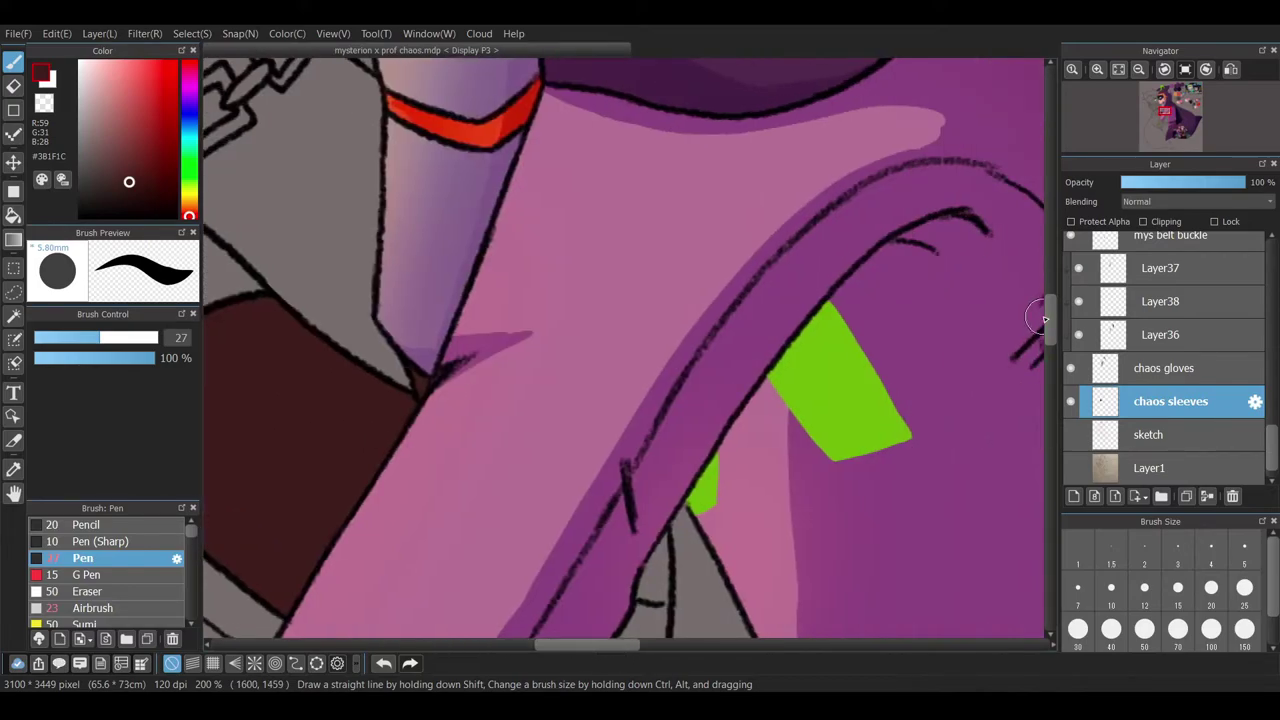
{"action": "mouse_move", "coordinate": [641, 572]}
{"action": "left_mouse_down"}
{"action": "mouse_move", "coordinate": [609, 501]}
{"action": "mouse_move", "coordinate": [571, 591]}
{"action": "left_mouse_up"}
{"action": "scroll", "coordinate": [571, 591], "scroll_direction": "up", "scroll_amount": 2}
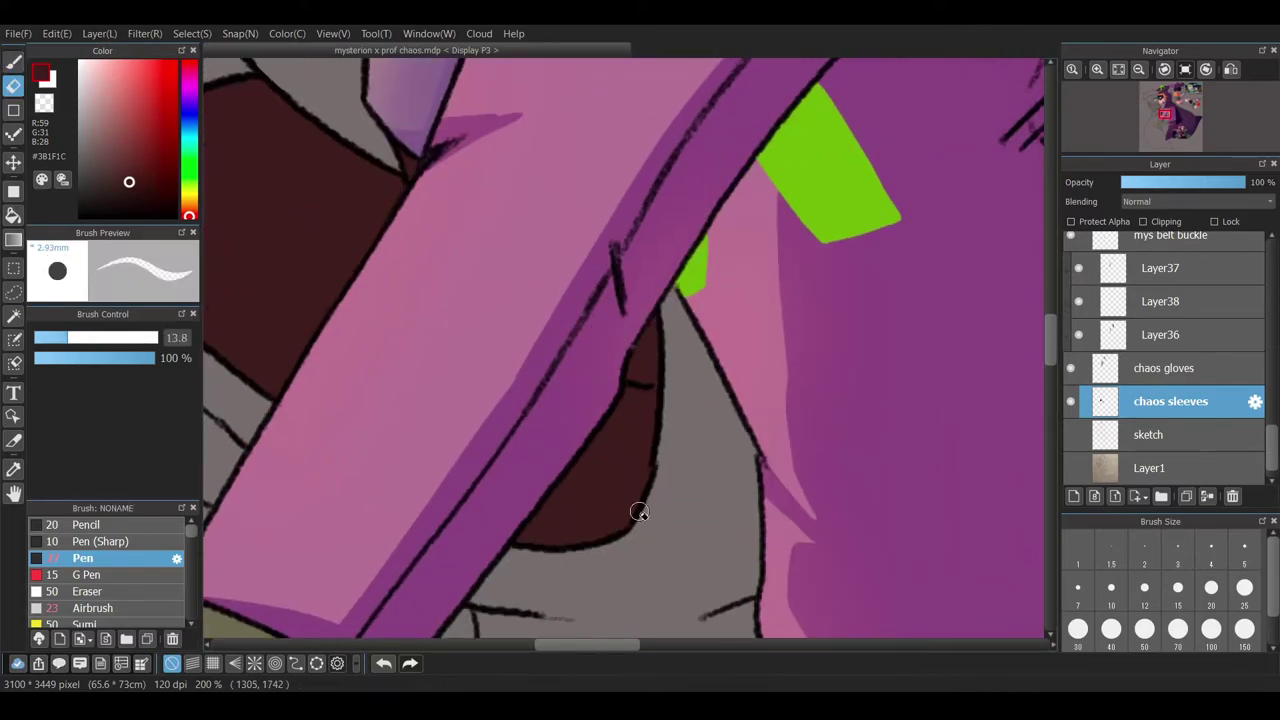
{"action": "scroll", "coordinate": [890, 445], "scroll_direction": "down", "scroll_amount": 3}
{"action": "scroll", "coordinate": [890, 445], "scroll_direction": "right", "scroll_amount": 3}
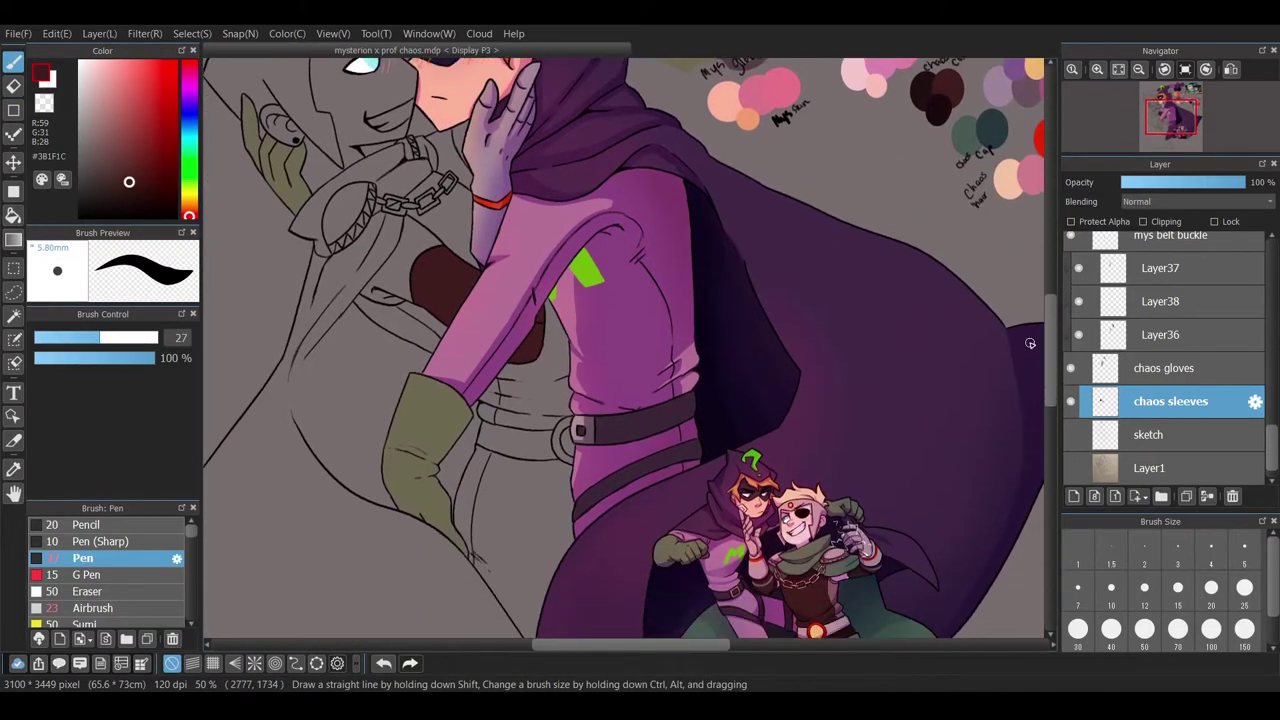
- Touch up the sleeve linework by the elbow on the lineart layer with black Pencil (Rough) at size 8
{"action": "scroll", "coordinate": [194, 545], "scroll_direction": "down", "scroll_amount": 3}
{"action": "scroll", "coordinate": [194, 545], "scroll_direction": "down", "scroll_amount": 2}
{"action": "left_click", "coordinate": [112, 555]}
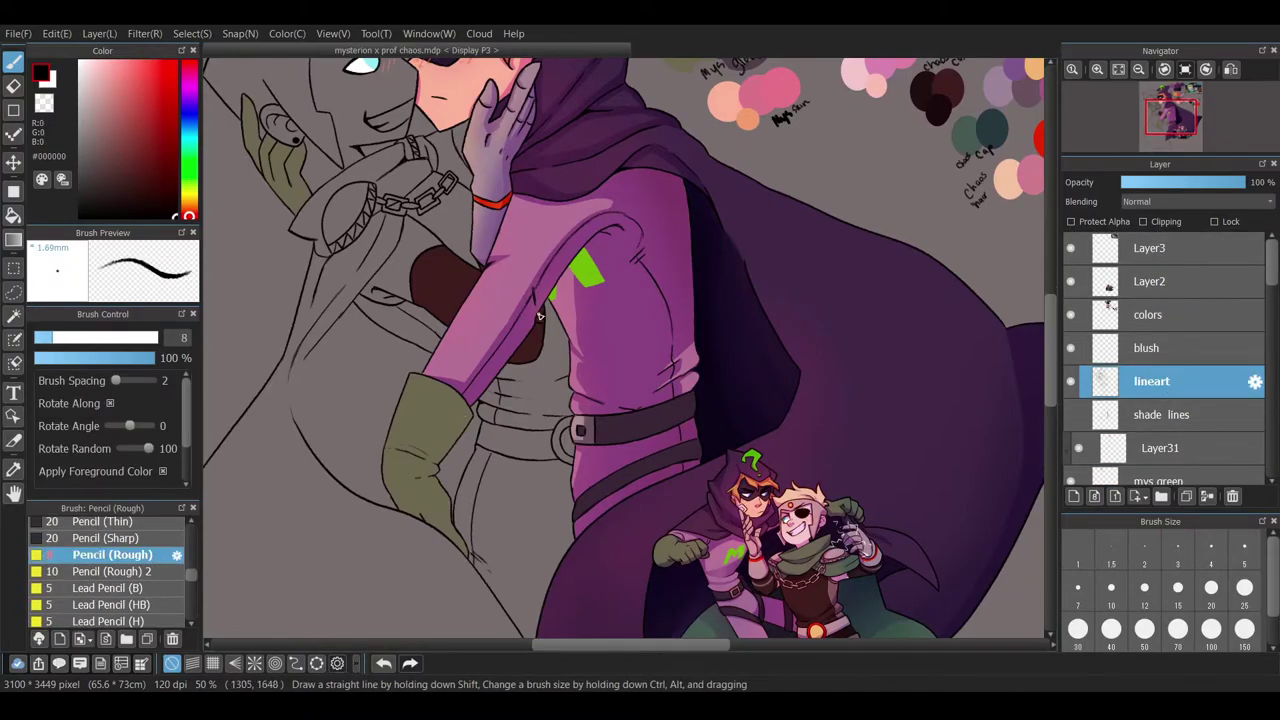
- Add a clipping layer above chaos sleeves and shade the underside of the sleeve with #1C1010 using the Pen at size 27
{"action": "scroll", "coordinate": [1205, 360], "scroll_direction": "down", "scroll_amount": 5}
{"action": "left_click", "coordinate": [1205, 367]}
{"action": "left_click", "coordinate": [921, 98], "text": "alt"}
{"action": "key", "text": "p"}
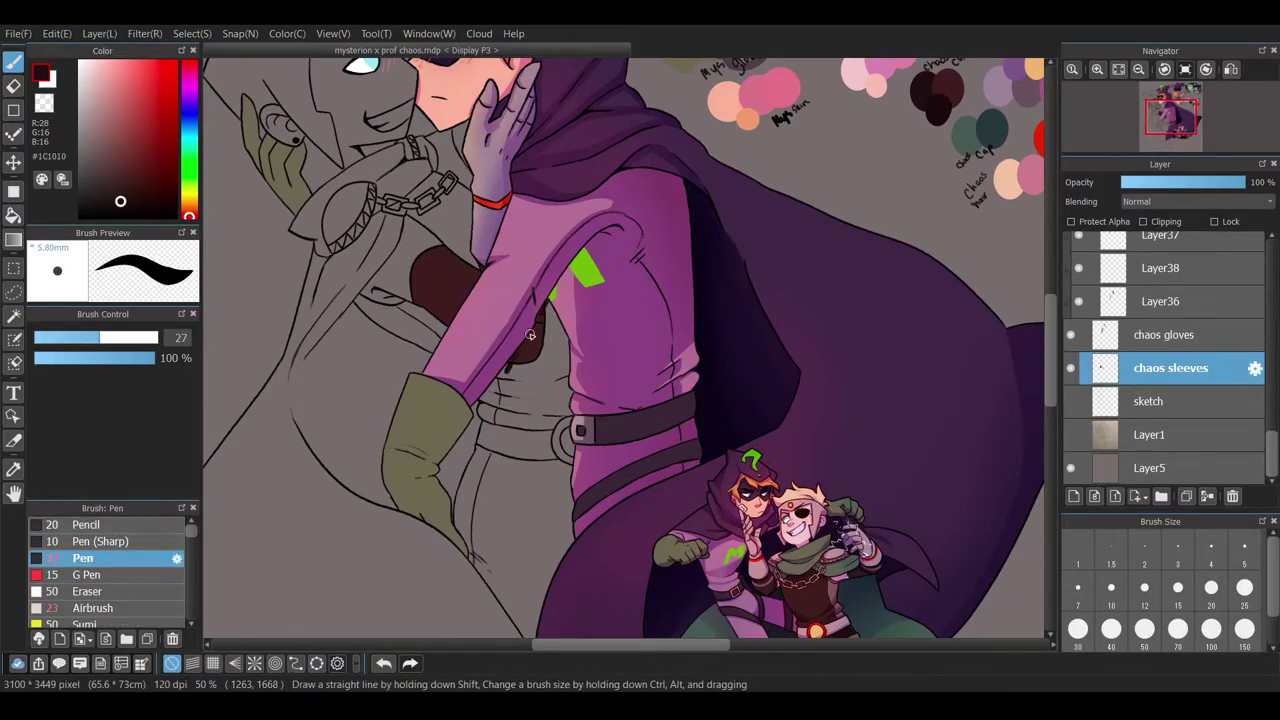
{"action": "key", "text": "ctrl+shift+n"}
{"action": "scroll", "coordinate": [548, 292], "scroll_direction": "up", "scroll_amount": 3}
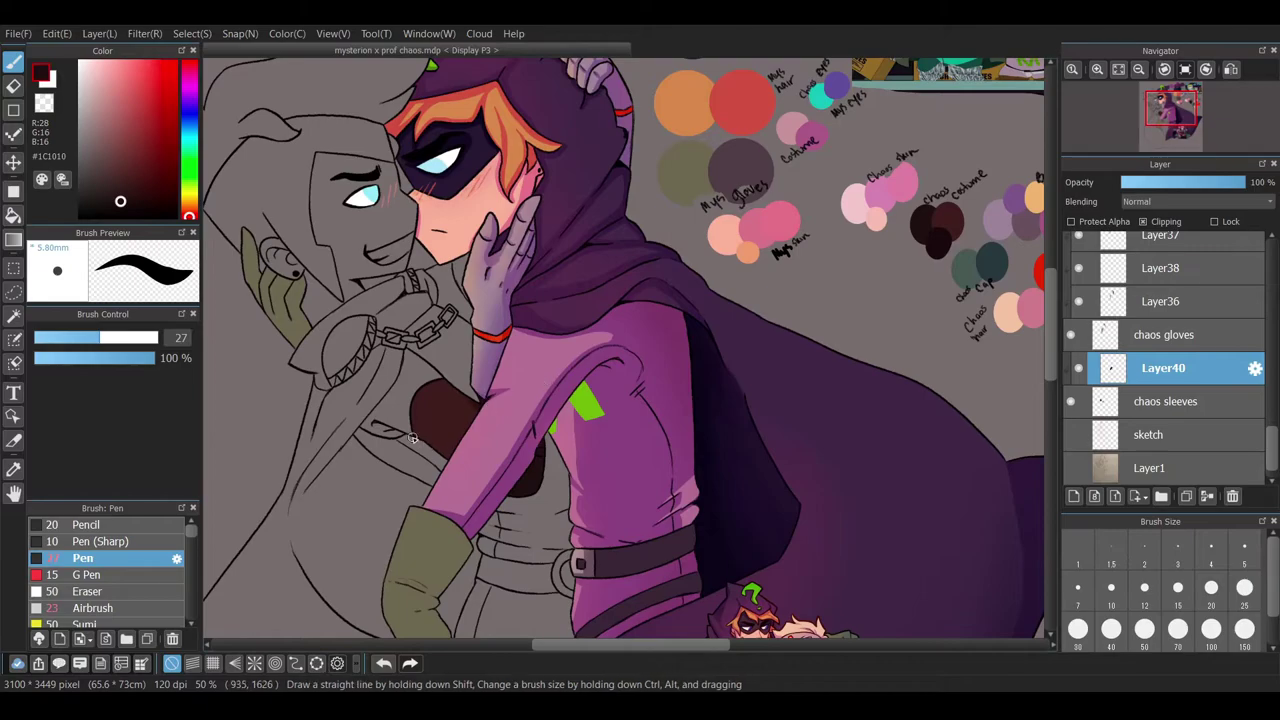
- Add another clipping layer above the sleeve shading and paint the small band near the elbow purple #765889
{"action": "key", "text": "ctrl+shift+n"}
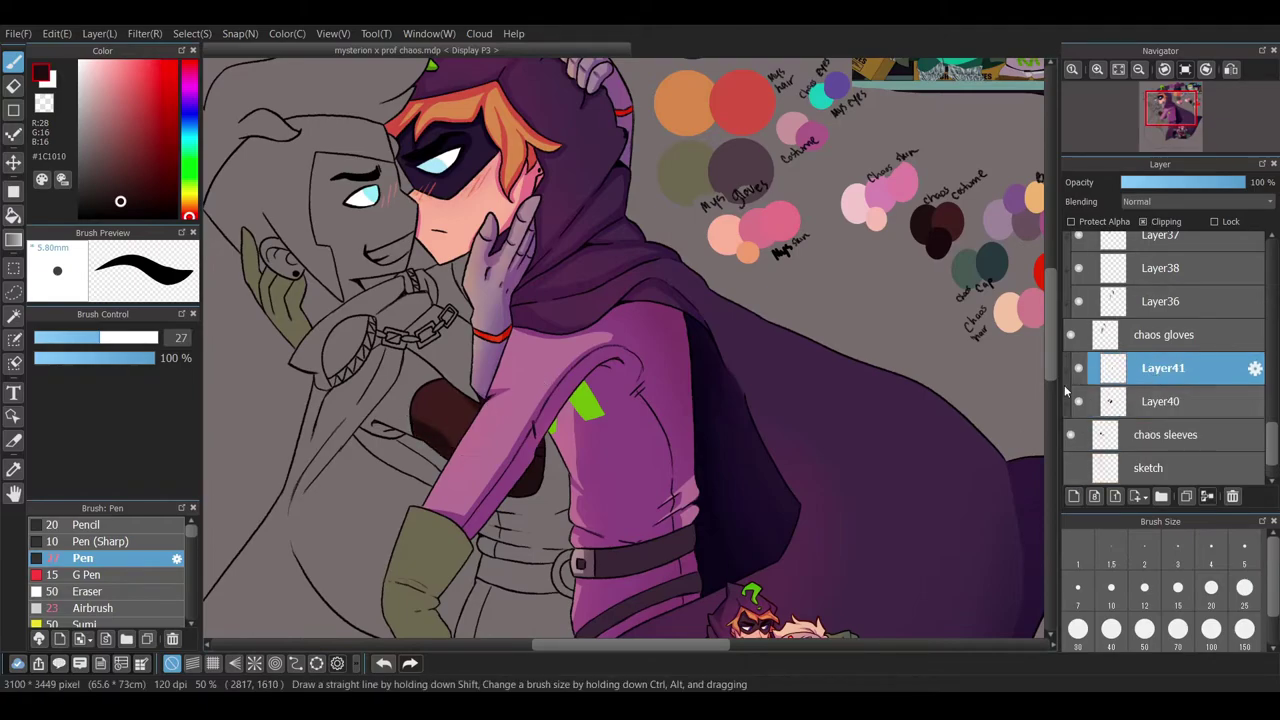
{"action": "scroll", "coordinate": [746, 500], "scroll_direction": "down", "scroll_amount": 3}
{"action": "scroll", "coordinate": [746, 500], "scroll_direction": "right", "scroll_amount": 4}
{"action": "scroll", "coordinate": [871, 457], "scroll_direction": "left", "scroll_amount": 3}
{"action": "left_click", "coordinate": [857, 214], "text": "alt"}
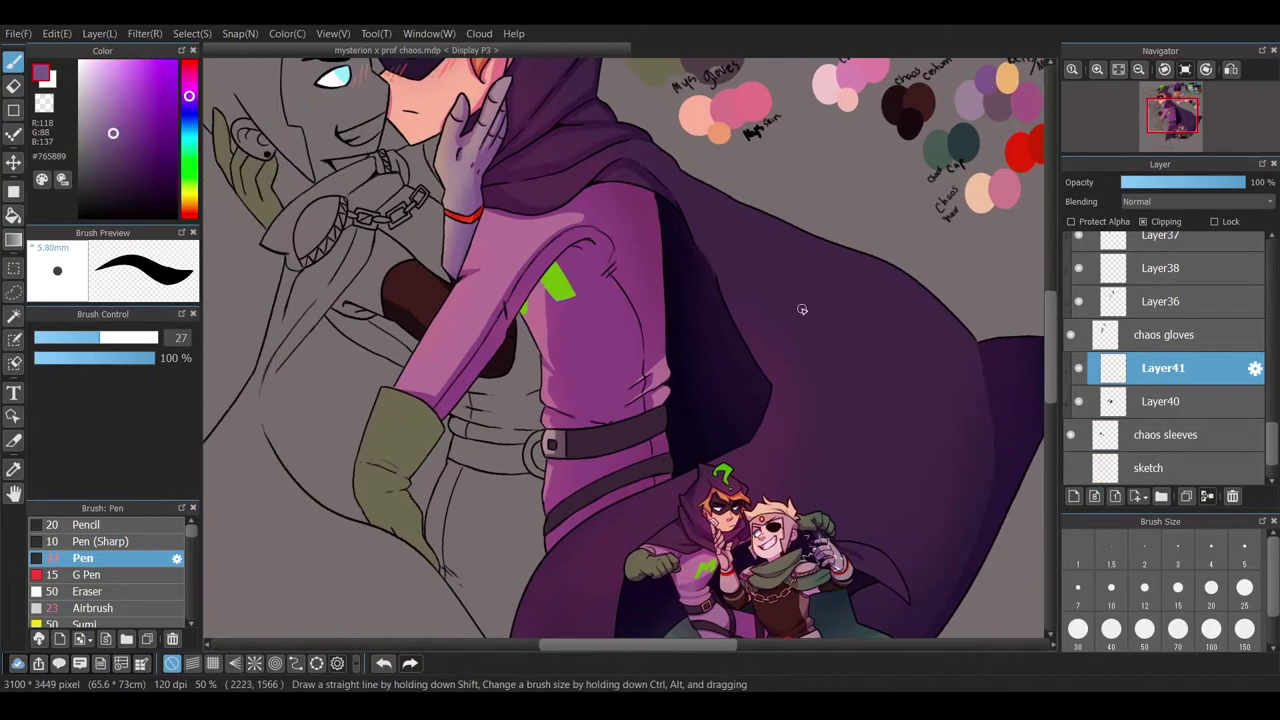
{"action": "scroll", "coordinate": [395, 239], "scroll_direction": "up", "scroll_amount": 5}
{"action": "scroll", "coordinate": [503, 247], "scroll_direction": "down", "scroll_amount": 5}
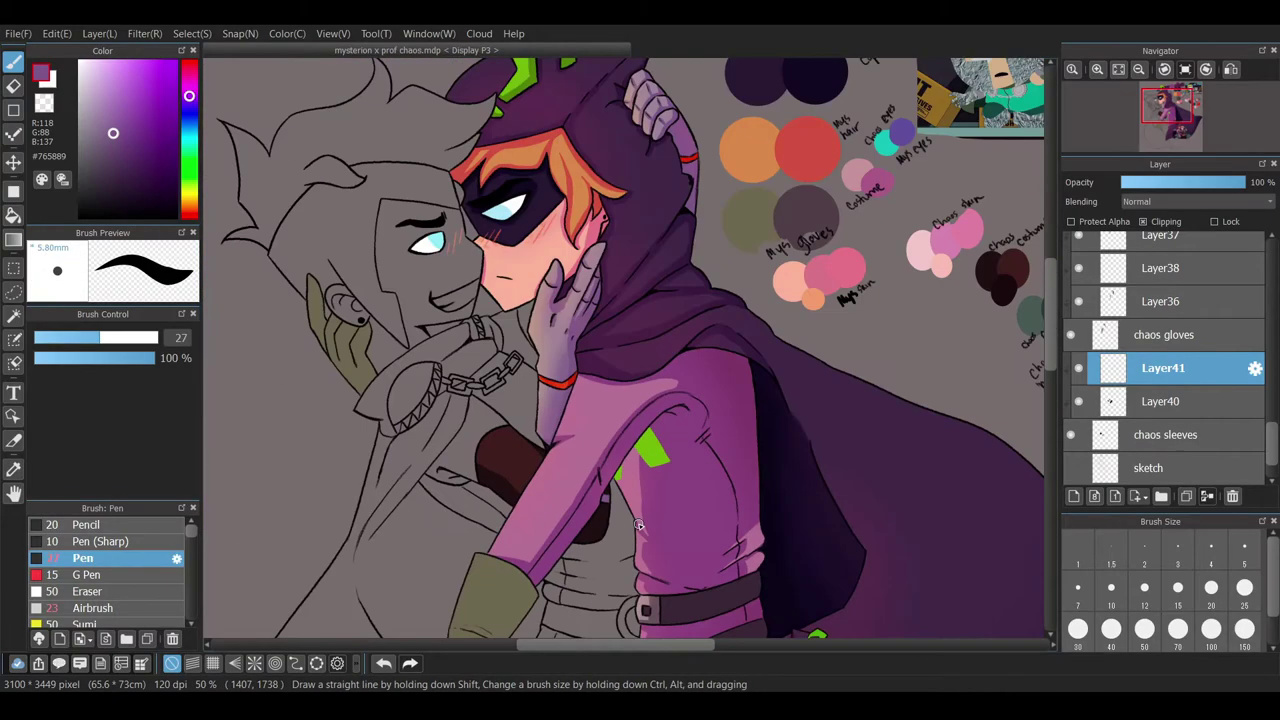
- Add a layer below chaos sleeves and block in the shirt torso with dark brown #3B1F1C using the Pen at size 27
{"action": "left_click", "coordinate": [639, 526], "text": "alt"}
{"action": "key", "text": "ctrl+shift+n"}
{"action": "scroll", "coordinate": [855, 204], "scroll_direction": "down", "scroll_amount": 3}
{"action": "scroll", "coordinate": [855, 204], "scroll_direction": "right", "scroll_amount": 2}
{"action": "scroll", "coordinate": [855, 204], "scroll_direction": "left", "scroll_amount": 2}
{"action": "mouse_move", "coordinate": [482, 338]}
{"action": "left_mouse_down"}
{"action": "mouse_move", "coordinate": [545, 377]}
{"action": "mouse_move", "coordinate": [612, 448]}
{"action": "mouse_move", "coordinate": [599, 417]}
{"action": "mouse_move", "coordinate": [501, 342]}
{"action": "mouse_move", "coordinate": [539, 342]}
{"action": "mouse_move", "coordinate": [508, 354]}
{"action": "mouse_move", "coordinate": [558, 383]}
{"action": "mouse_move", "coordinate": [575, 349]}
{"action": "mouse_move", "coordinate": [609, 438]}
{"action": "mouse_move", "coordinate": [645, 453]}
{"action": "left_mouse_up"}
{"action": "mouse_move", "coordinate": [684, 407]}
{"action": "left_mouse_down"}
{"action": "mouse_move", "coordinate": [632, 397]}
{"action": "mouse_move", "coordinate": [610, 418]}
{"action": "left_mouse_up"}
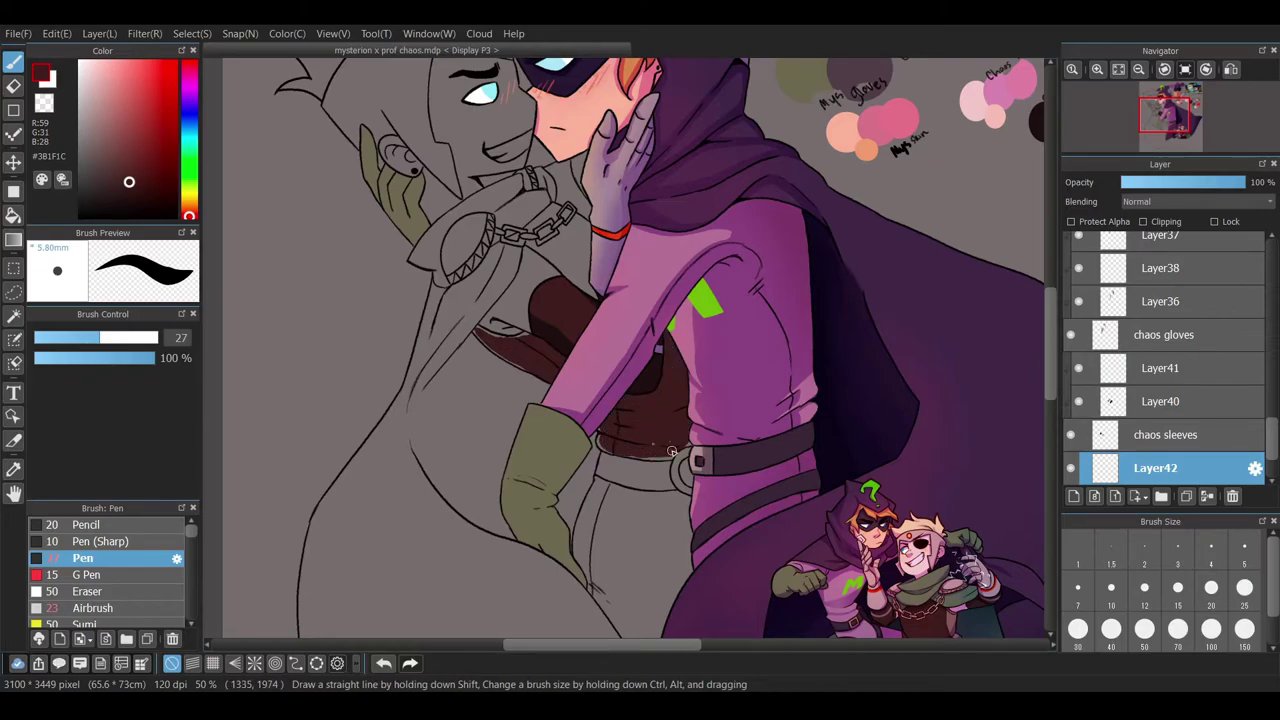
- Fill the remaining gaps along the shirt's lower edge beside the sleeve with #3B1F1C
{"action": "scroll", "coordinate": [686, 438], "scroll_direction": "up", "scroll_amount": 5}
{"action": "scroll", "coordinate": [457, 343], "scroll_direction": "down", "scroll_amount": 3}
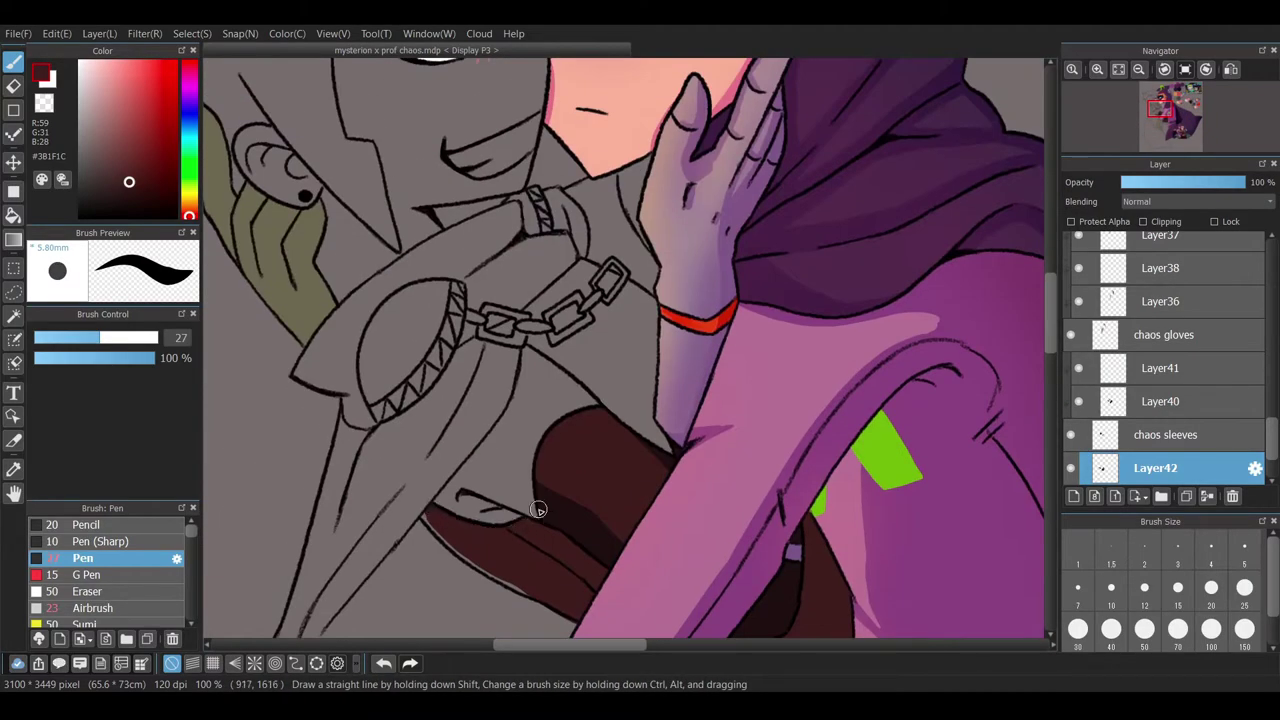
{"action": "scroll", "coordinate": [535, 522], "scroll_direction": "up", "scroll_amount": 2}
{"action": "scroll", "coordinate": [302, 450], "scroll_direction": "up", "scroll_amount": 1}
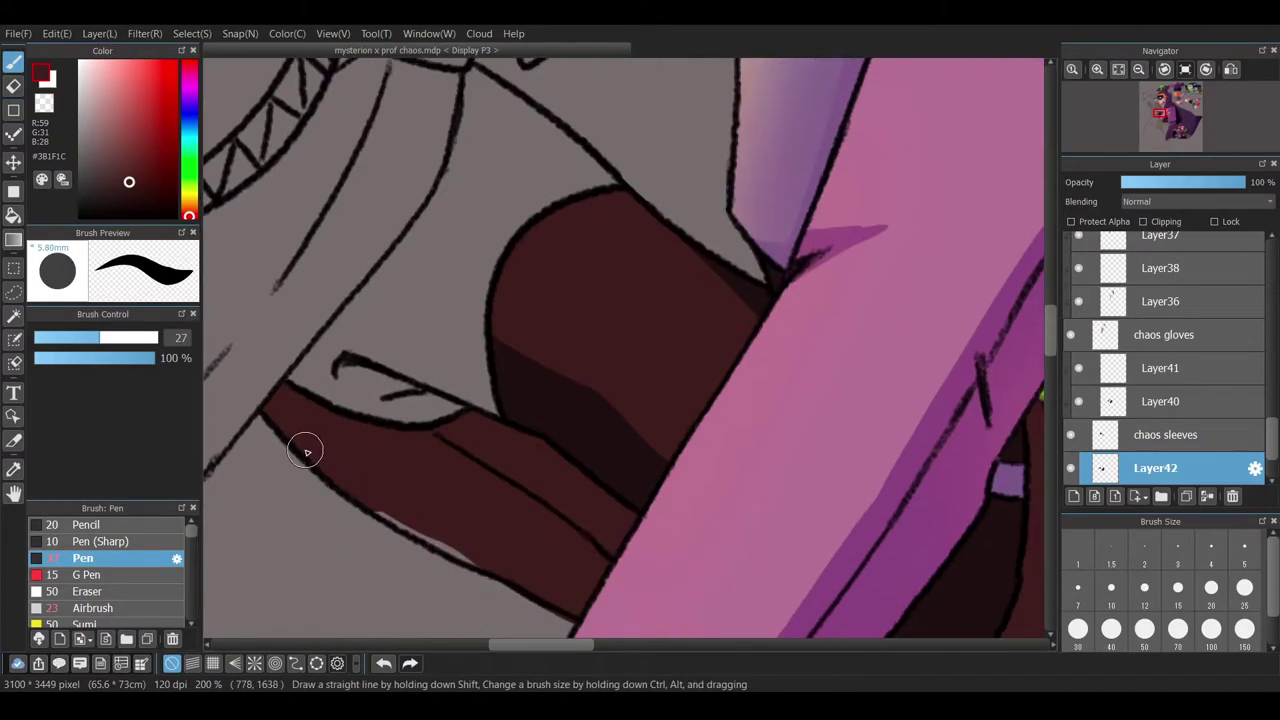
- Fill the bottom of the brown shirt down to the belt and around the belt buckle with #3B1F1C
{"action": "left_click", "coordinate": [672, 581], "text": "ctrl+shift"}
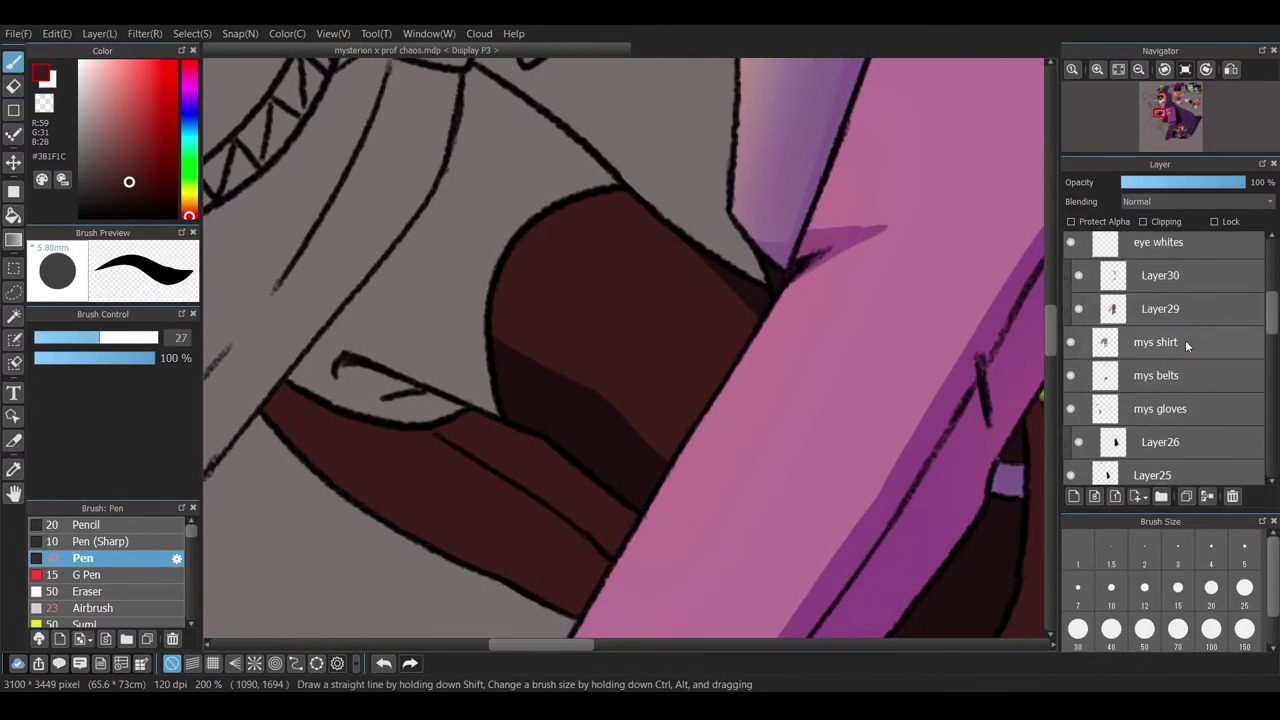
{"action": "left_click", "coordinate": [672, 581], "text": "alt"}
{"action": "left_click", "coordinate": [560, 330], "text": "ctrl+shift"}
{"action": "left_click", "coordinate": [560, 330], "text": "alt"}
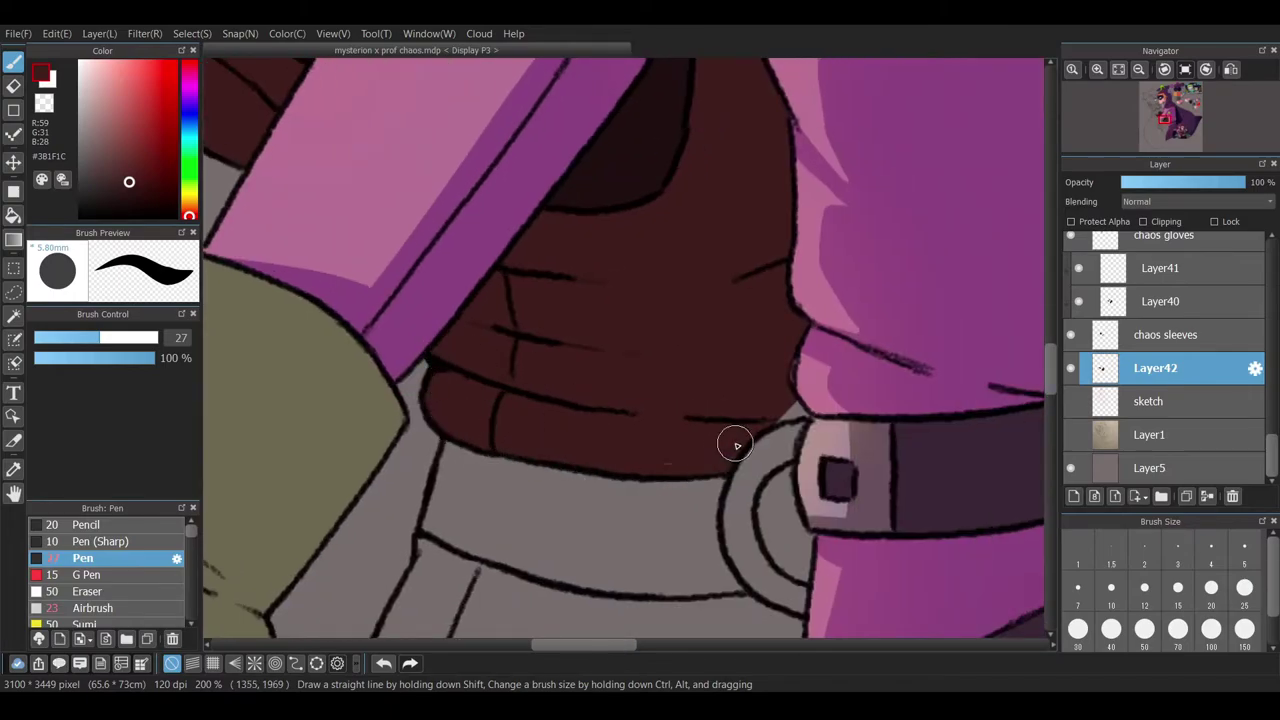
{"action": "left_click_drag", "start_coordinate": [861, 303], "coordinate": [760, 640]}
- Paint the chest area behind the chain with #3B1F1C using the Pen at size 21, and rename the layer chaos shirt
{"action": "left_click_drag", "start_coordinate": [300, 200], "coordinate": [510, 470]}
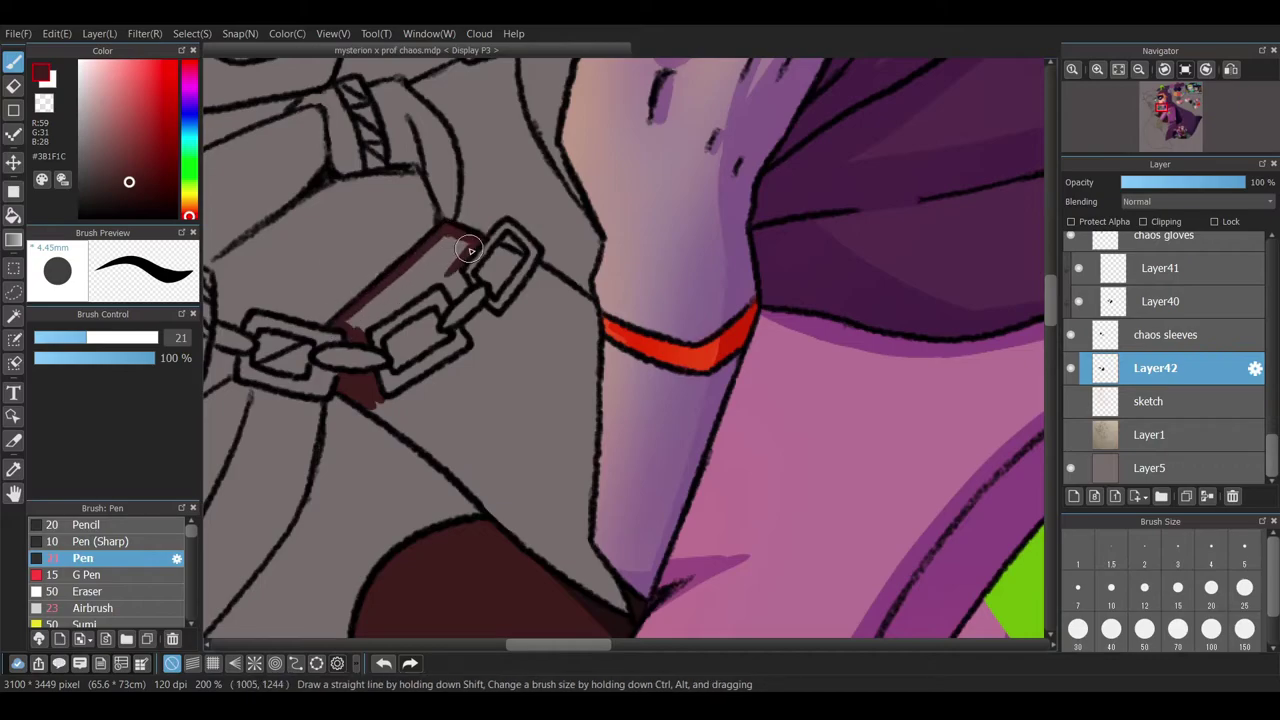
{"action": "mouse_move", "coordinate": [352, 320]}
{"action": "left_mouse_down"}
{"action": "mouse_move", "coordinate": [411, 270]}
{"action": "mouse_move", "coordinate": [447, 265]}
{"action": "mouse_move", "coordinate": [466, 289]}
{"action": "mouse_move", "coordinate": [457, 279]}
{"action": "mouse_move", "coordinate": [389, 346]}
{"action": "mouse_move", "coordinate": [430, 317]}
{"action": "mouse_move", "coordinate": [444, 337]}
{"action": "mouse_move", "coordinate": [402, 360]}
{"action": "left_mouse_up"}
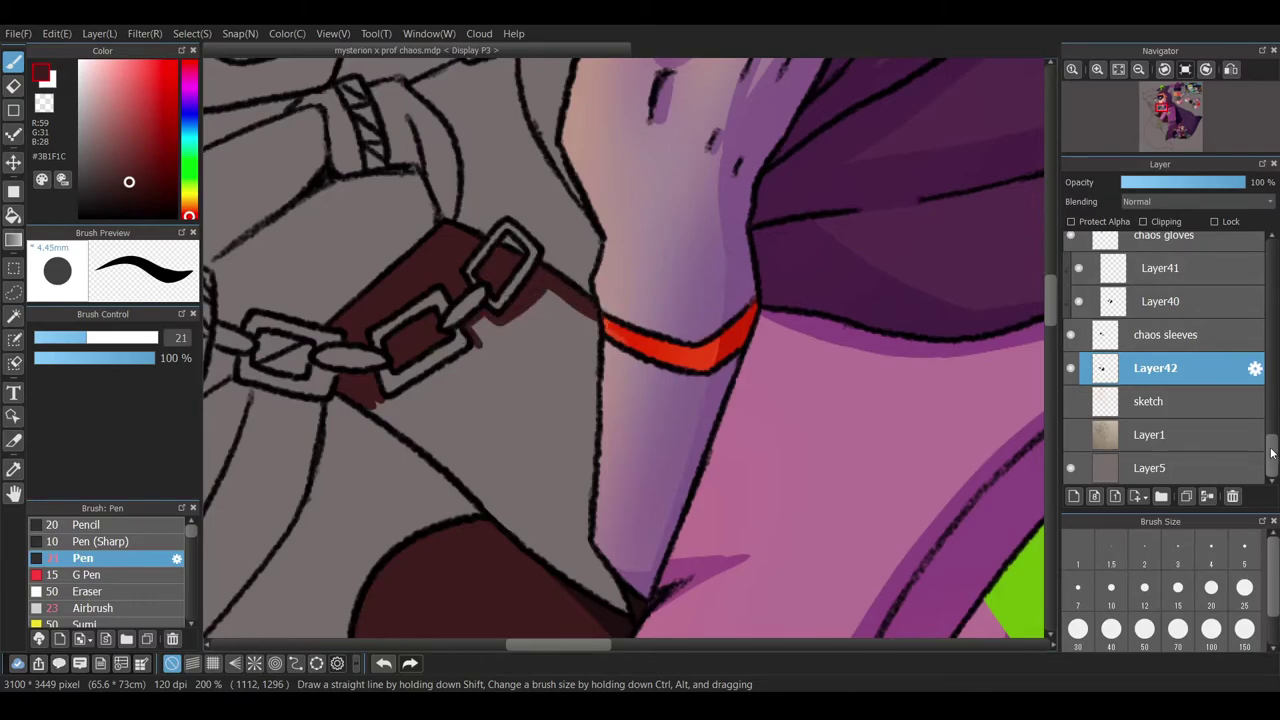
{"action": "scroll", "coordinate": [1180, 400], "scroll_direction": "up", "scroll_amount": 2}
{"action": "scroll", "coordinate": [1180, 380], "scroll_direction": "down", "scroll_amount": 2}
{"action": "mouse_move", "coordinate": [369, 390]}
{"action": "left_mouse_down"}
{"action": "mouse_move", "coordinate": [495, 335]}
{"action": "mouse_move", "coordinate": [605, 585]}
{"action": "mouse_move", "coordinate": [461, 453]}
{"action": "mouse_move", "coordinate": [514, 457]}
{"action": "mouse_move", "coordinate": [577, 300]}
{"action": "mouse_move", "coordinate": [500, 380]}
{"action": "left_mouse_up"}
{"action": "key", "text": "e"}
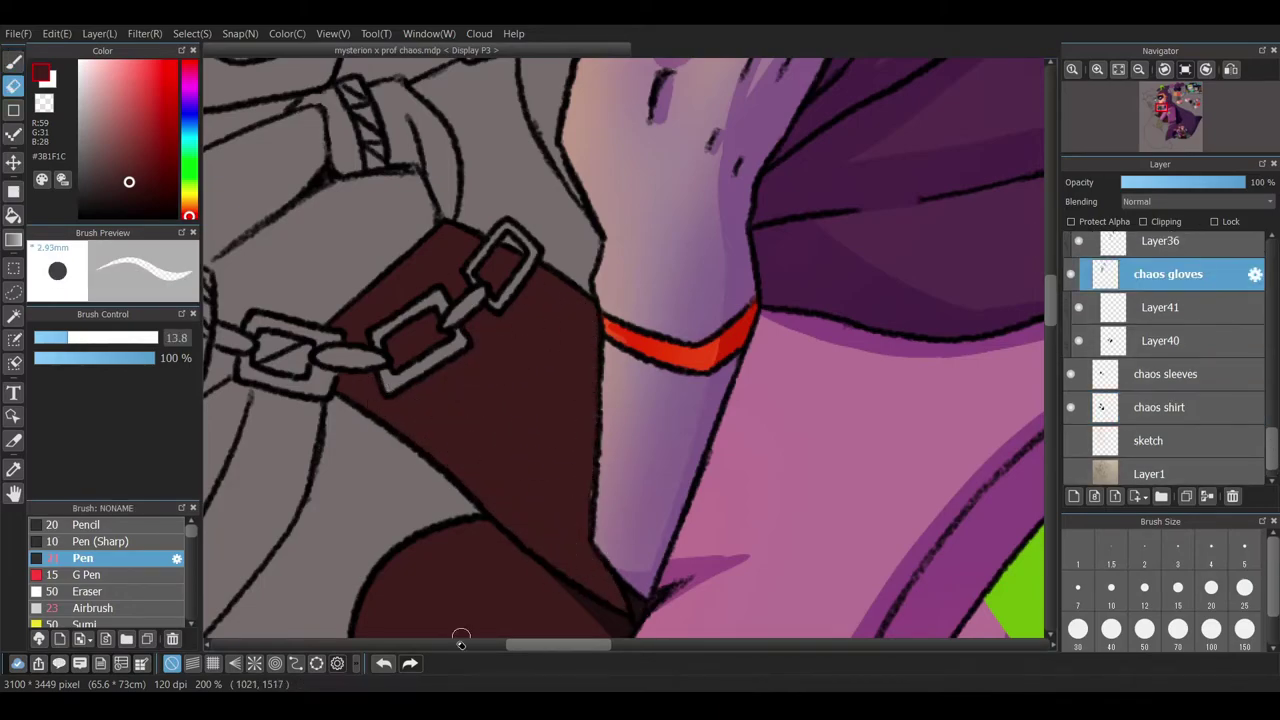
{"action": "key", "text": "p"}
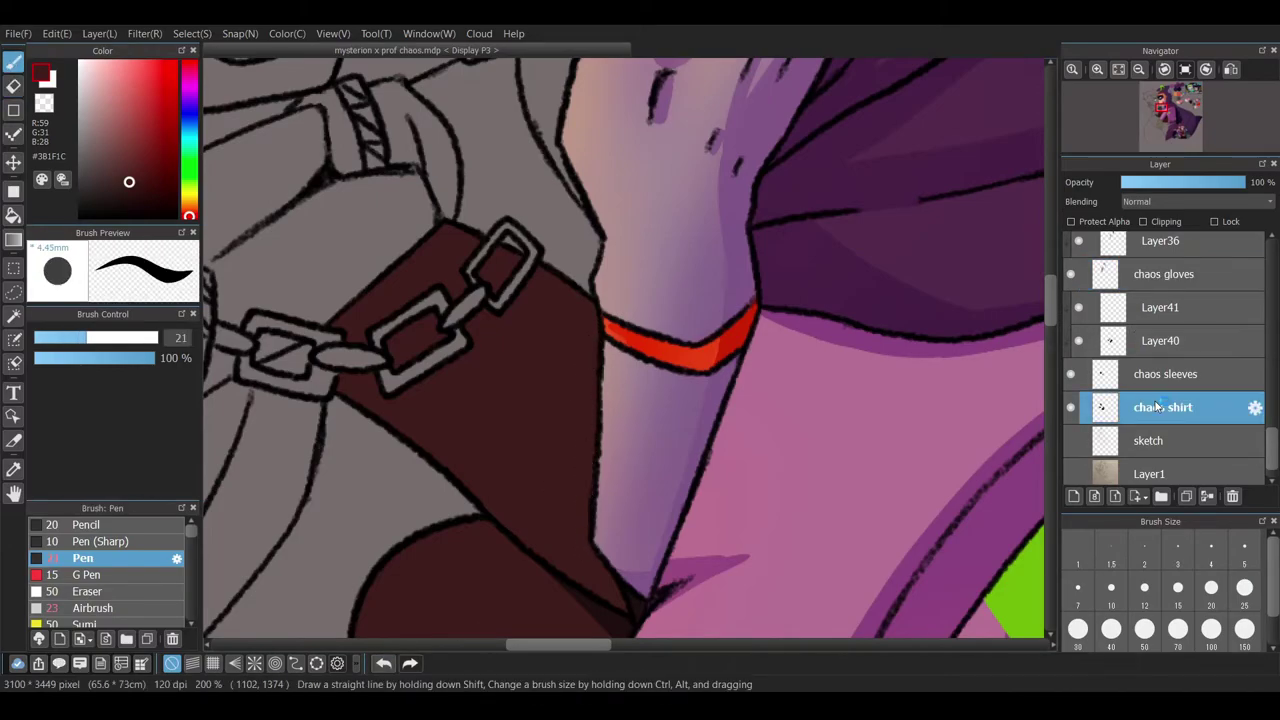
- Try to paint the collar gap between the chin and the glove with #3B1F1C on the chaos shirt layer
{"action": "scroll", "coordinate": [522, 243], "scroll_direction": "up", "scroll_amount": 3}
{"action": "left_click_drag", "start_coordinate": [588, 405], "coordinate": [560, 277]}
{"action": "key", "text": "e"}
{"action": "key", "text": "p"}
{"action": "scroll", "coordinate": [659, 375], "scroll_direction": "down", "scroll_amount": 4}
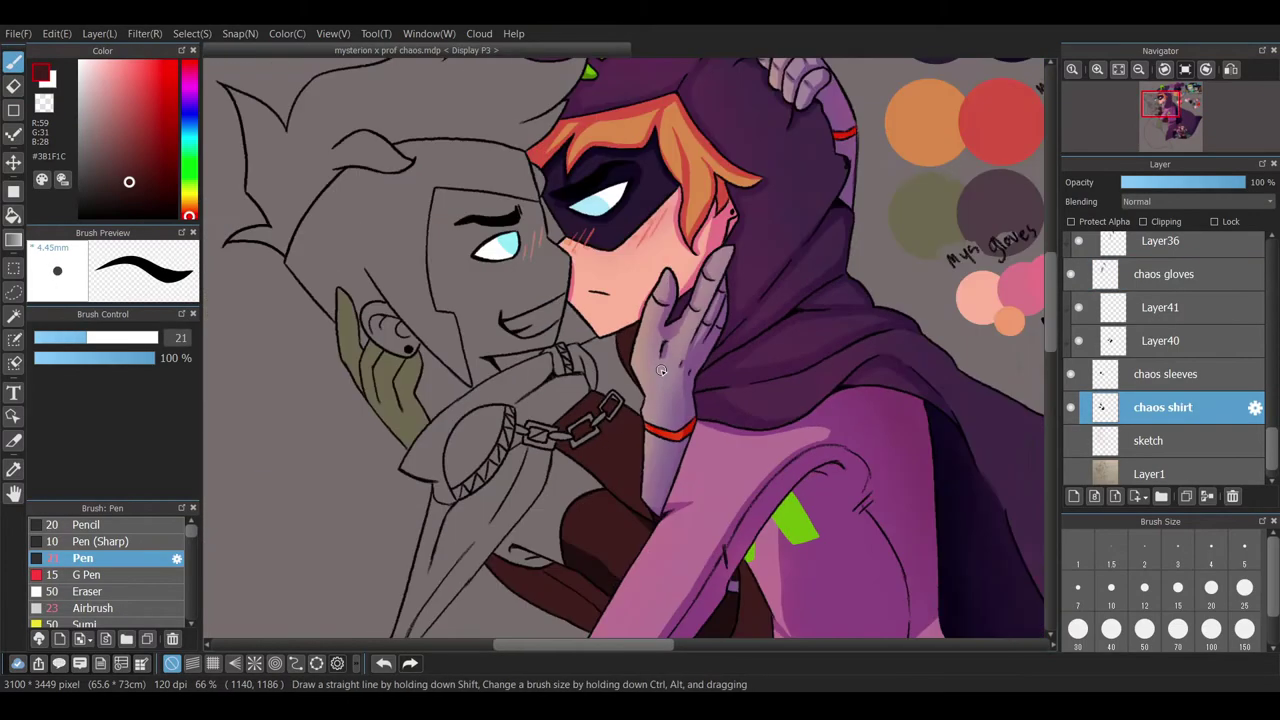
- Remove the brown collar fill beside the glove from the chaos shirt layer
{"action": "left_click", "coordinate": [1166, 387]}
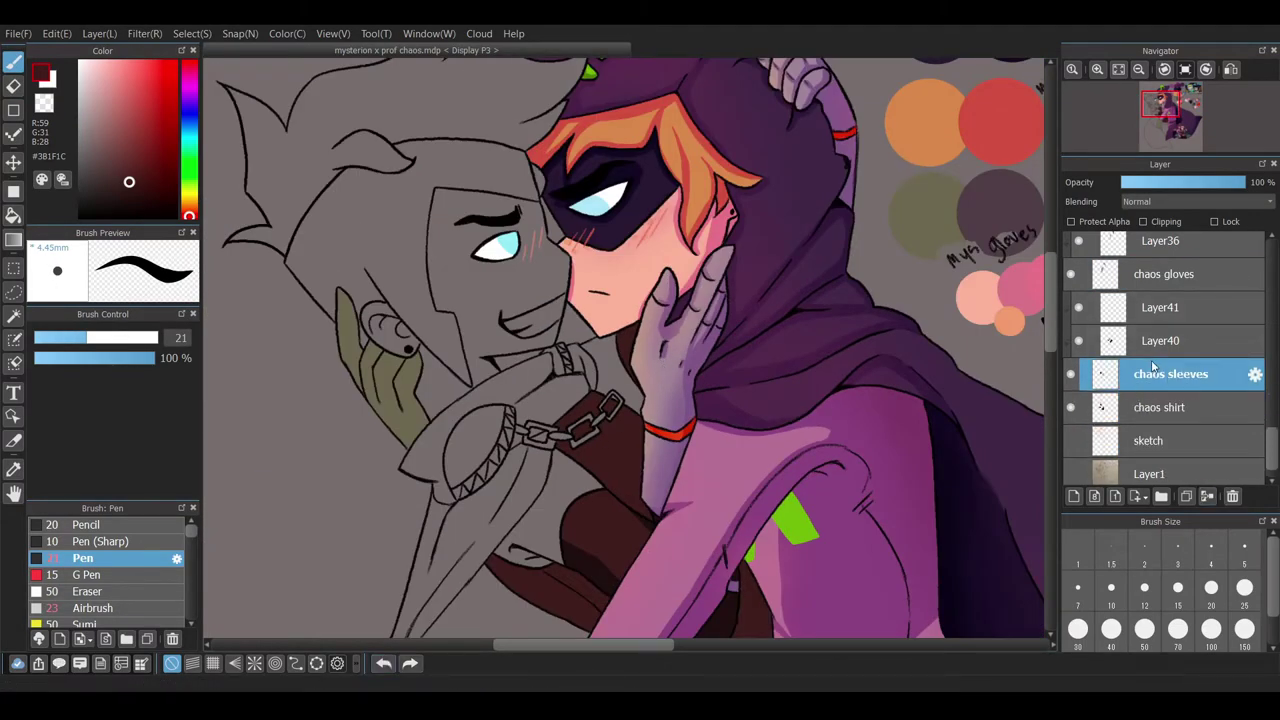
{"action": "scroll", "coordinate": [620, 400], "scroll_direction": "down", "scroll_amount": 2}
{"action": "left_click", "coordinate": [1163, 407]}
{"action": "scroll", "coordinate": [600, 415], "scroll_direction": "up", "scroll_amount": 4}
{"action": "key", "text": "e"}
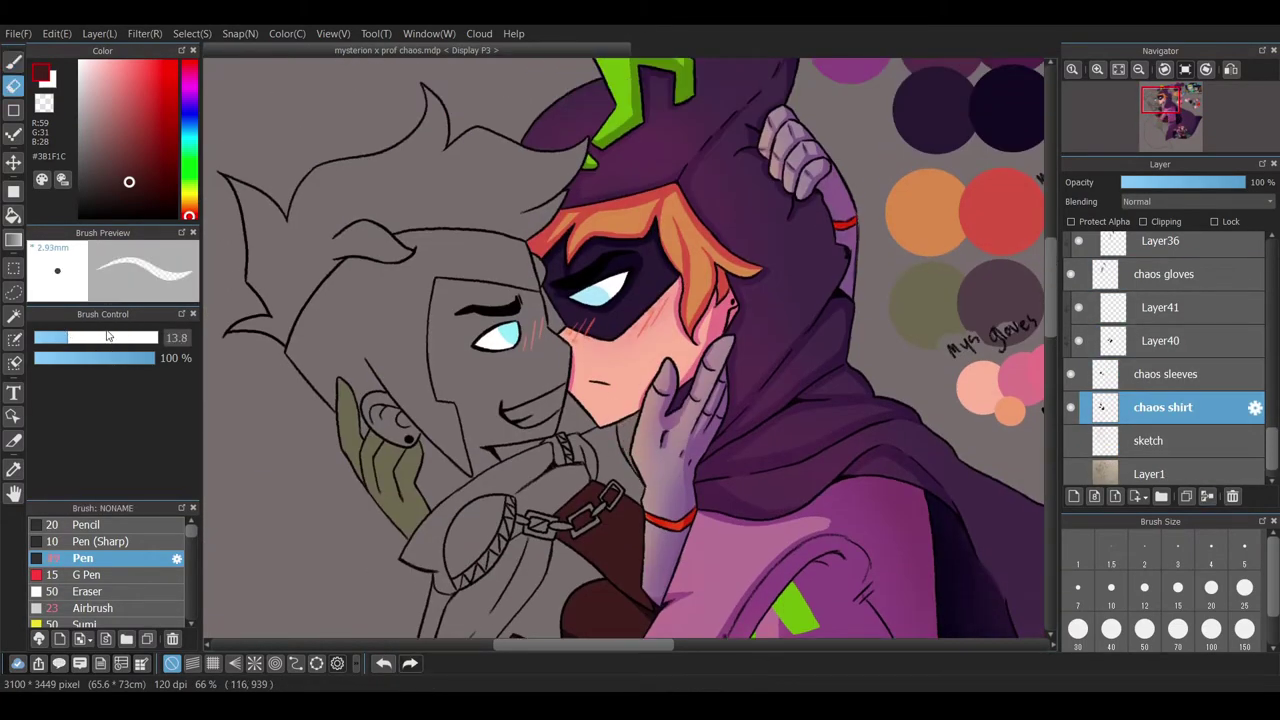
- Paint the collar gap between the chin and the raised glove with #3B1F1C on the chaos shirt layer
{"action": "key", "text": "p"}
{"action": "scroll", "coordinate": [655, 418], "scroll_direction": "up", "scroll_amount": 4}
{"action": "left_click", "coordinate": [655, 418], "text": "ctrl+shift"}
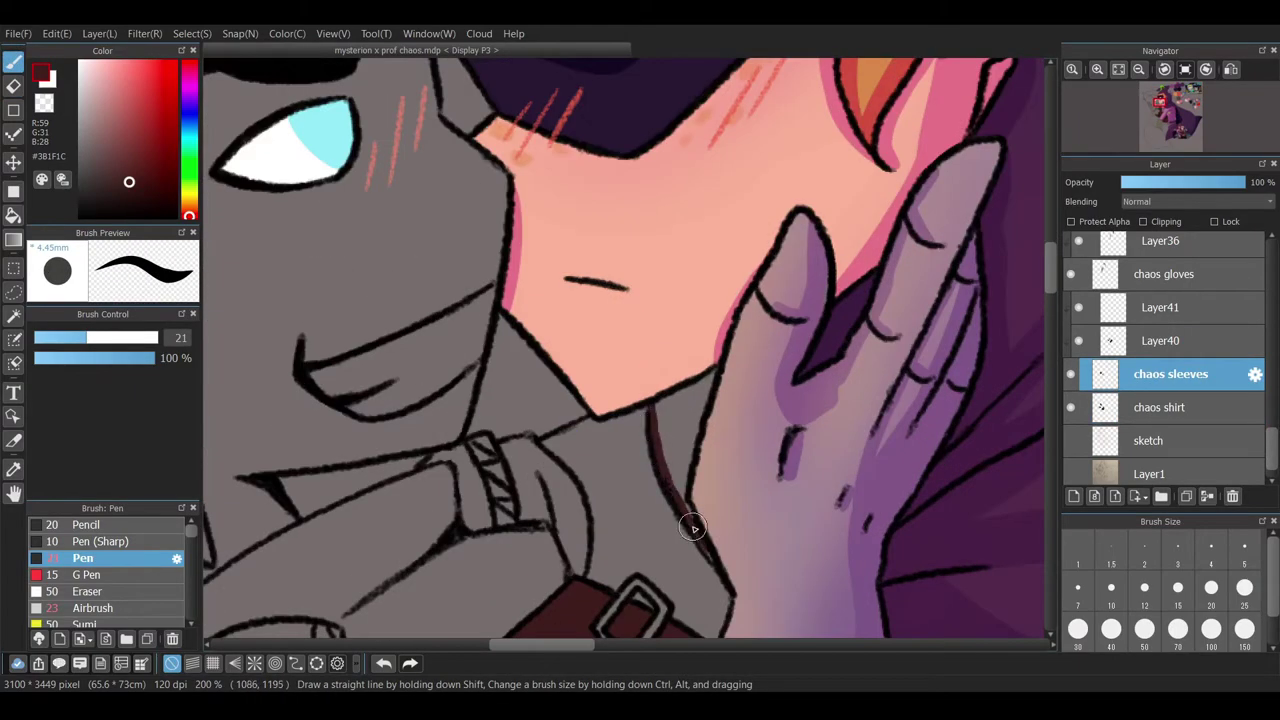
{"action": "left_click", "coordinate": [700, 355], "text": "ctrl+shift"}
{"action": "left_click", "coordinate": [695, 365], "text": "ctrl+shift"}
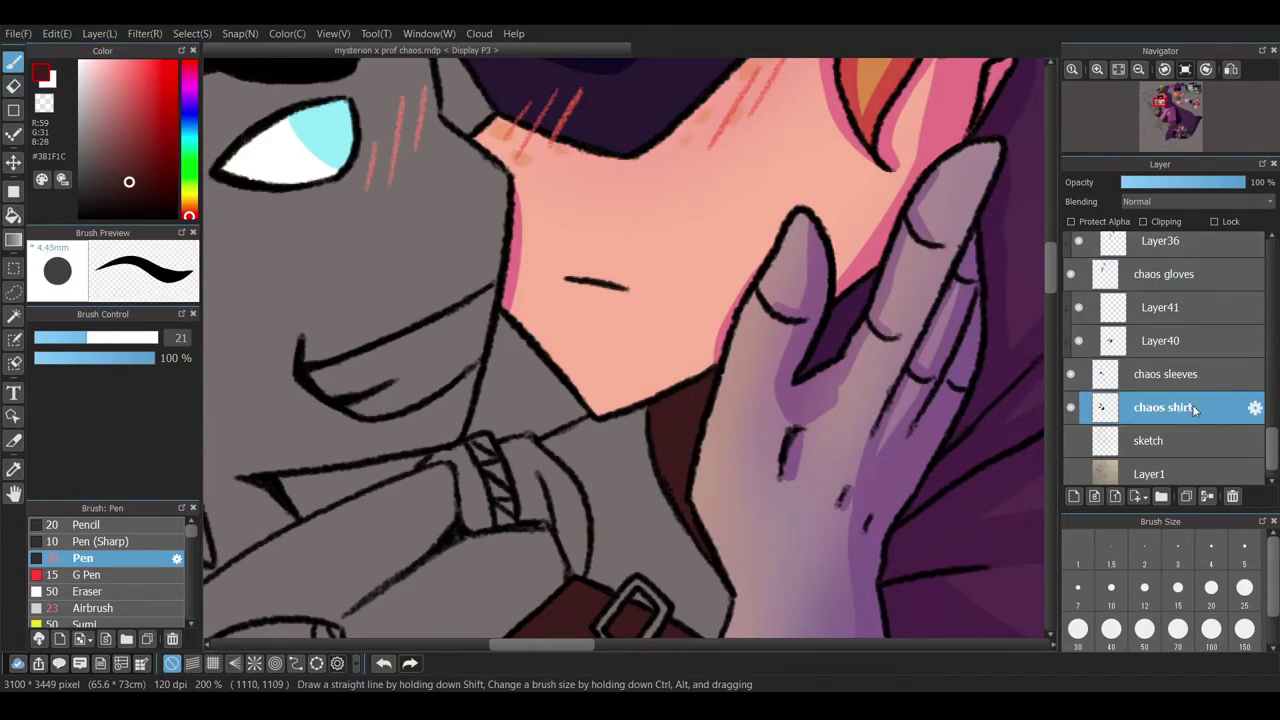
- Add a layer named chaos pants below chaos shirt and paint the pants' waist and glove-side edges in #3B1F1C, cleaning up the overlap beside the glove
{"action": "scroll", "coordinate": [705, 330], "scroll_direction": "down", "scroll_amount": 4}
{"action": "scroll", "coordinate": [713, 265], "scroll_direction": "down", "scroll_amount": 5}
{"action": "key", "text": "ctrl+shift+n"}
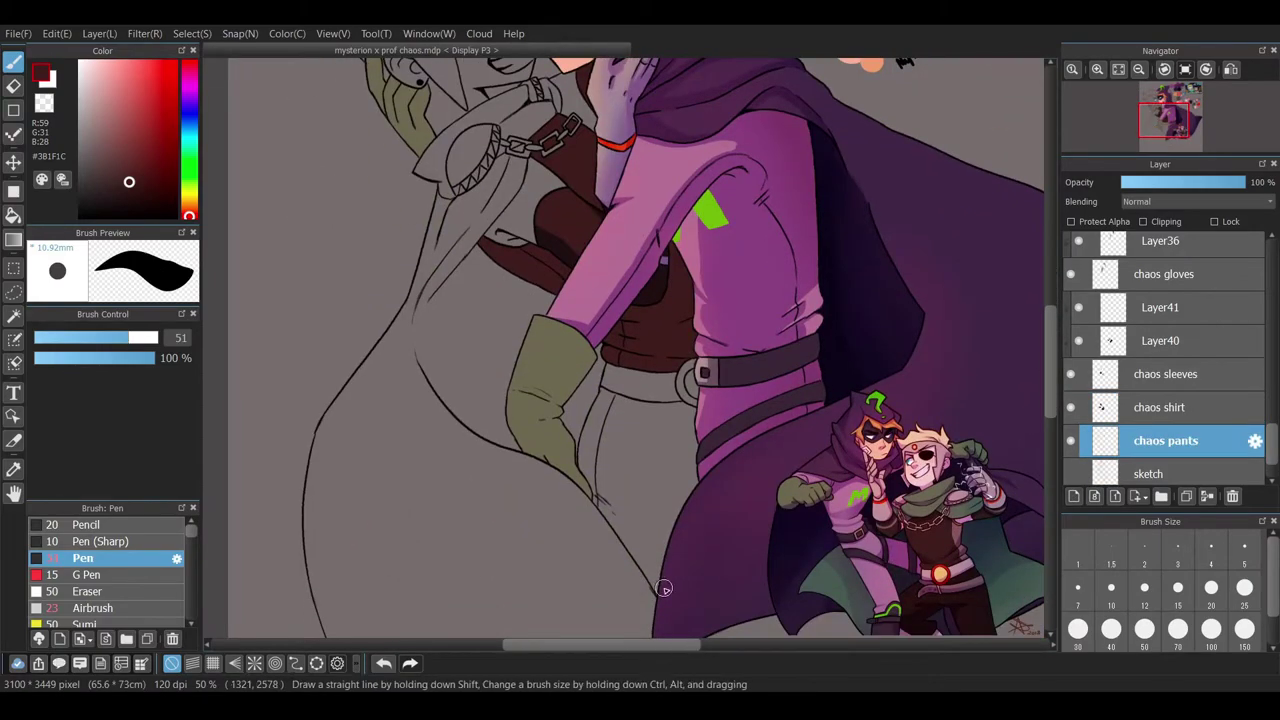
{"action": "scroll", "coordinate": [655, 545], "scroll_direction": "up", "scroll_amount": 3}
{"action": "mouse_move", "coordinate": [410, 349]}
{"action": "left_mouse_down"}
{"action": "mouse_move", "coordinate": [412, 281]}
{"action": "mouse_move", "coordinate": [475, 108]}
{"action": "left_mouse_up"}
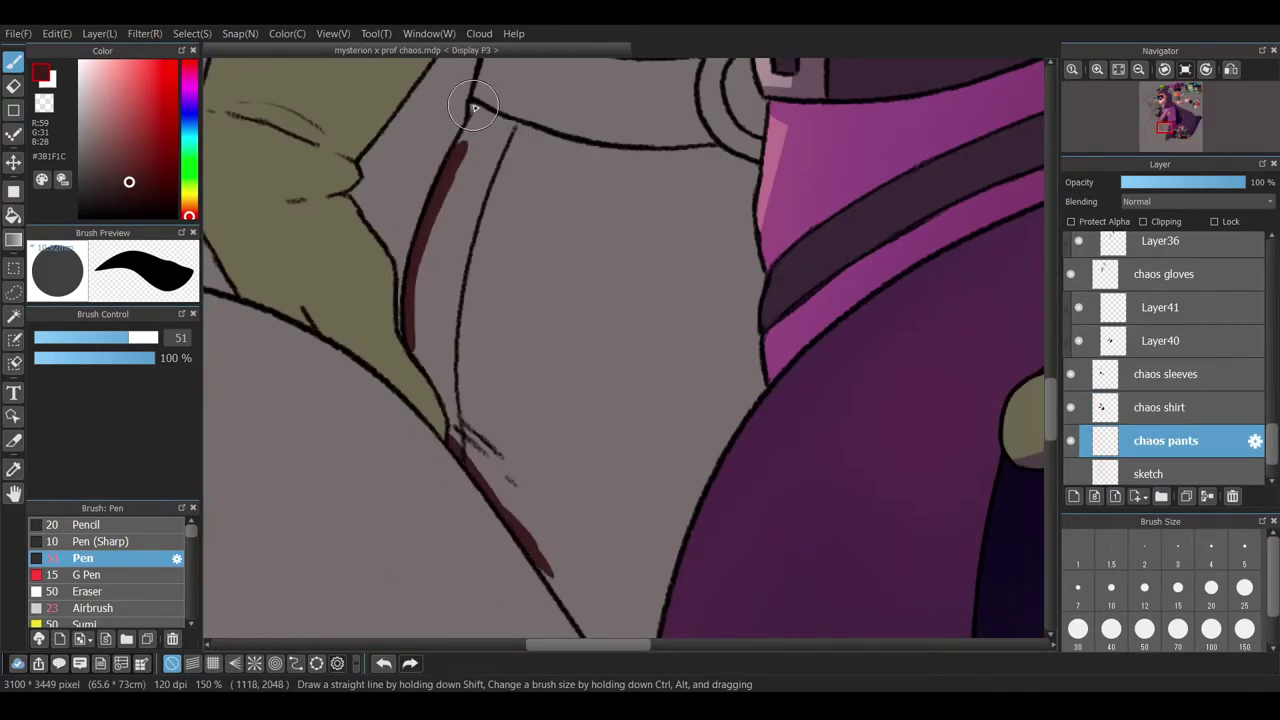
{"action": "left_click_drag", "start_coordinate": [410, 345], "coordinate": [456, 442]}
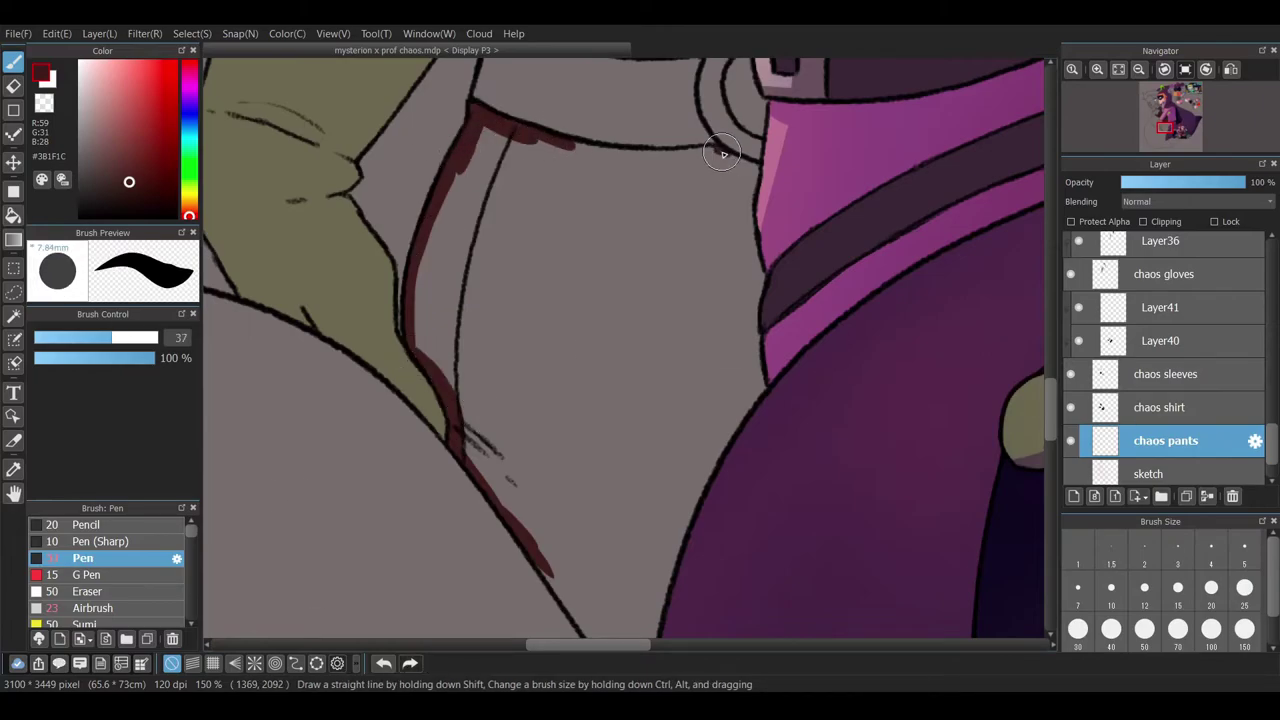
{"action": "mouse_move", "coordinate": [697, 156]}
{"action": "left_mouse_down"}
{"action": "mouse_move", "coordinate": [481, 130]}
{"action": "mouse_move", "coordinate": [416, 378]}
{"action": "left_mouse_up"}
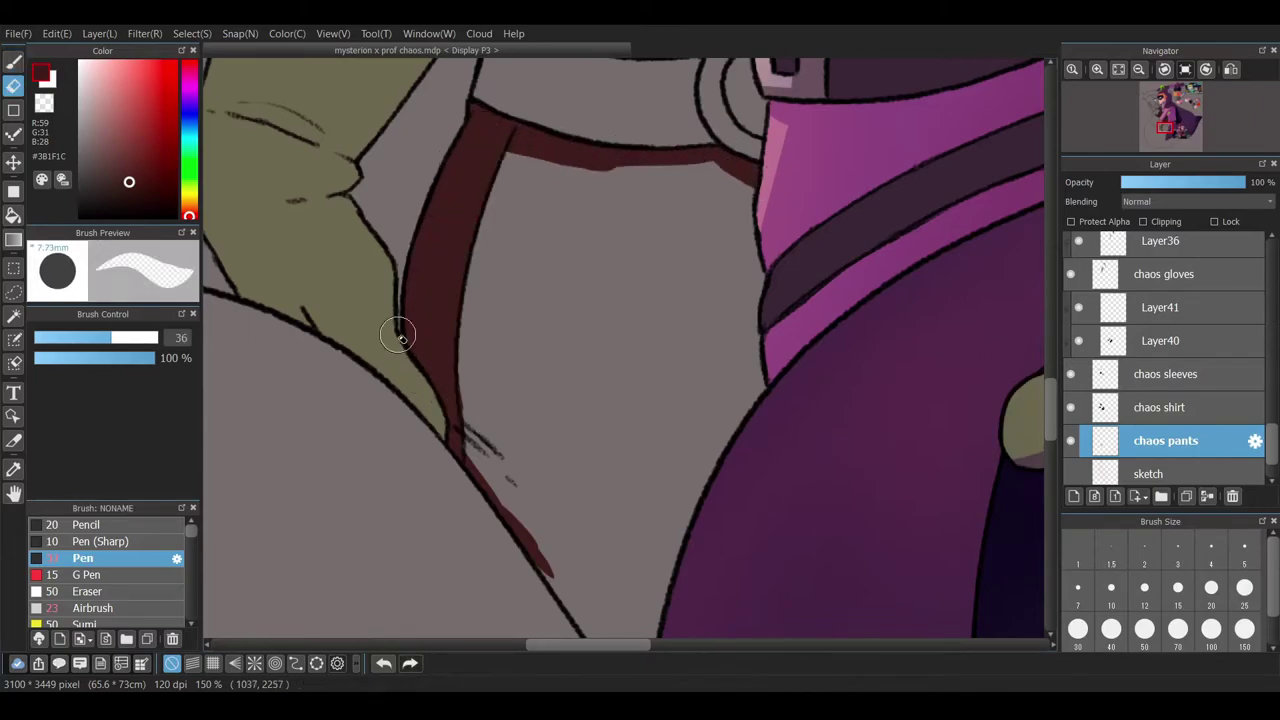
{"action": "scroll", "coordinate": [638, 496], "scroll_direction": "down", "scroll_amount": 2}
{"action": "scroll", "coordinate": [638, 496], "scroll_direction": "down", "scroll_amount": 2}
- Fill the rest of the pants between the belt, the glove and the purple cape with #3B1F1C
{"action": "left_click_drag", "start_coordinate": [526, 368], "coordinate": [586, 458]}
{"action": "mouse_move", "coordinate": [643, 542]}
{"action": "left_mouse_down"}
{"action": "mouse_move", "coordinate": [483, 297]}
{"action": "mouse_move", "coordinate": [713, 281]}
{"action": "mouse_move", "coordinate": [646, 418]}
{"action": "mouse_move", "coordinate": [466, 123]}
{"action": "left_mouse_up"}
{"action": "scroll", "coordinate": [466, 123], "scroll_direction": "up", "scroll_amount": 4}
{"action": "mouse_move", "coordinate": [740, 200]}
{"action": "left_mouse_down"}
{"action": "mouse_move", "coordinate": [580, 189]}
{"action": "mouse_move", "coordinate": [603, 215]}
{"action": "mouse_move", "coordinate": [508, 309]}
{"action": "mouse_move", "coordinate": [629, 443]}
{"action": "left_mouse_up"}
{"action": "scroll", "coordinate": [700, 440], "scroll_direction": "down", "scroll_amount": 4}
- Add a clipped layer above chaos pants and darken the pants' edges with #1C1010 using the Airbrush at size 206 and 6% opacity
{"action": "key", "text": "ctrl+shift+n"}
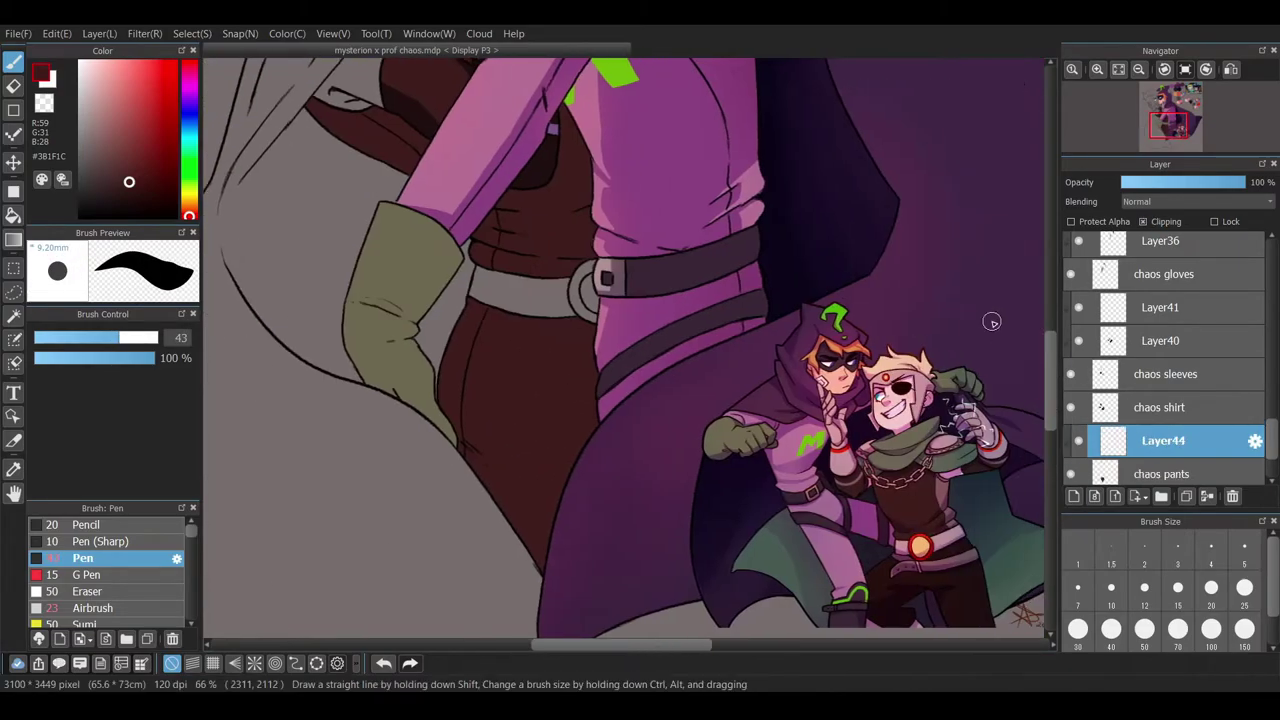
{"action": "scroll", "coordinate": [1001, 334], "scroll_direction": "down", "scroll_amount": 1}
{"action": "left_click_drag", "start_coordinate": [988, 545], "coordinate": [990, 585]}
{"action": "left_click", "coordinate": [95, 608]}
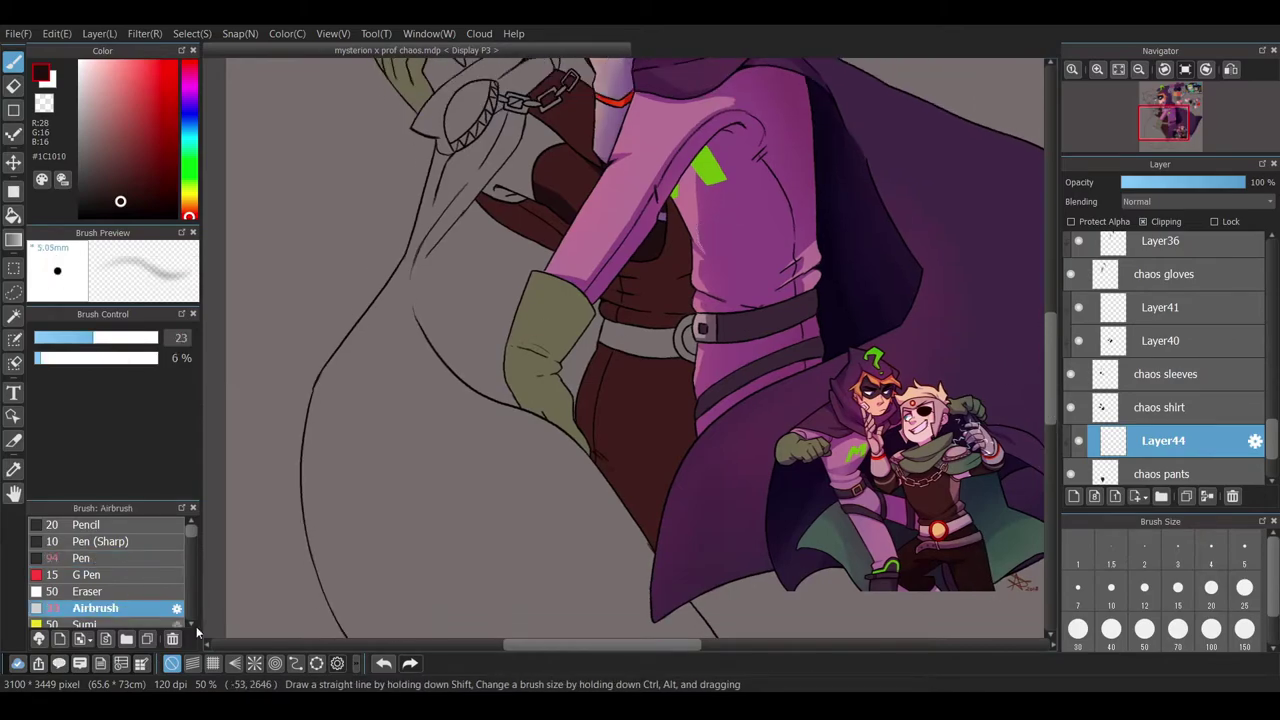
{"action": "mouse_move", "coordinate": [575, 447]}
{"action": "left_mouse_down"}
{"action": "mouse_move", "coordinate": [600, 494]}
{"action": "mouse_move", "coordinate": [705, 595]}
{"action": "left_mouse_up"}
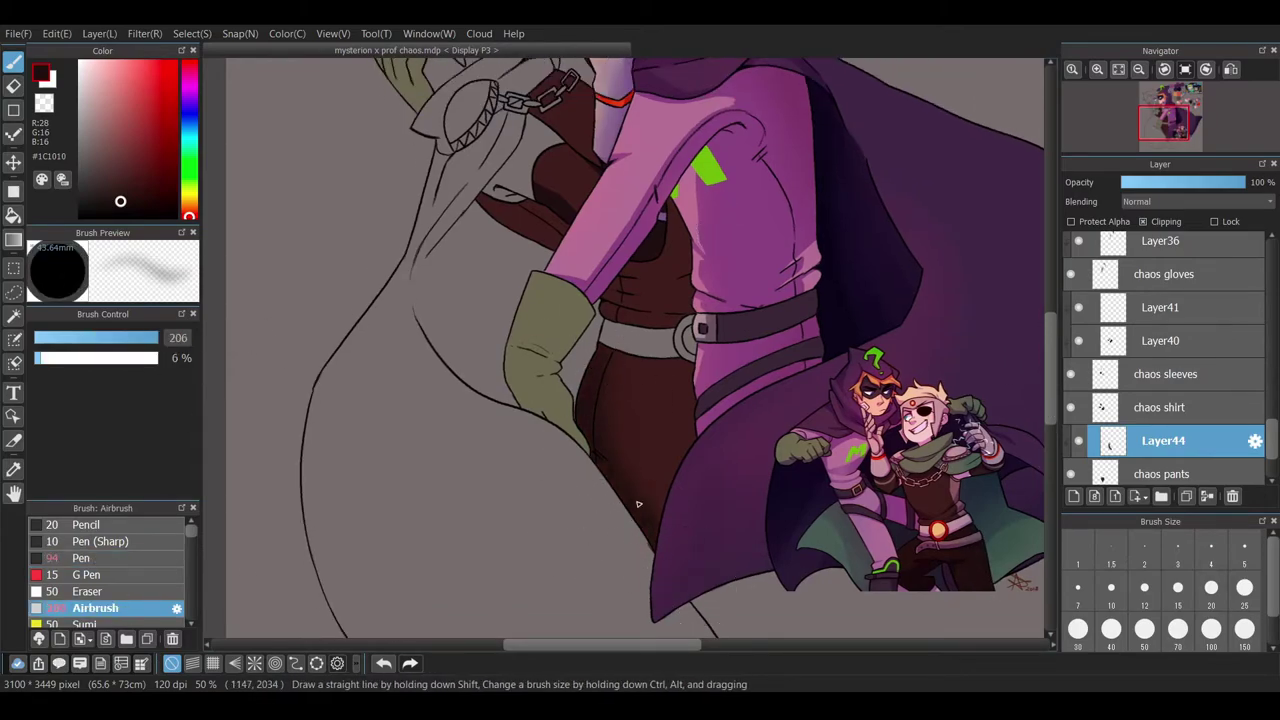
{"action": "left_click_drag", "start_coordinate": [630, 644], "coordinate": [650, 644]}
- Paint a hard #1C1010 shadow on the pants under the belt and near the glove using the Pen at size 38
{"action": "left_click", "coordinate": [85, 558]}
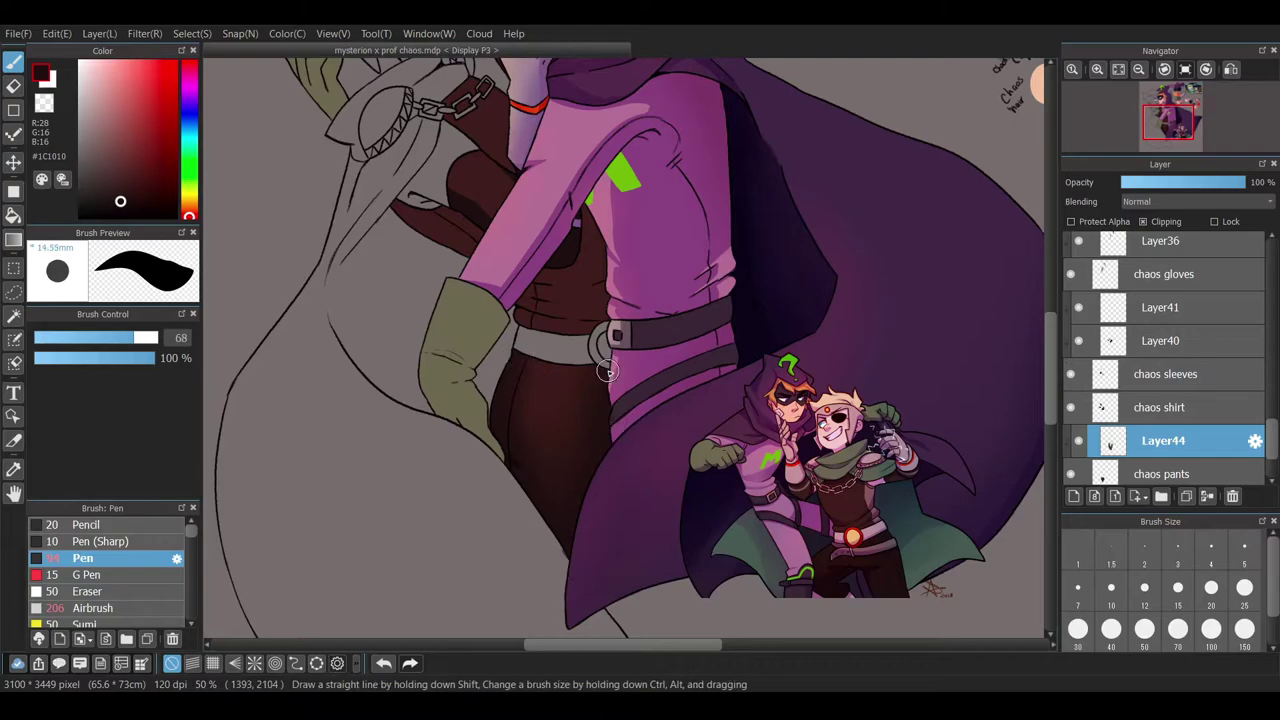
{"action": "scroll", "coordinate": [543, 406], "scroll_direction": "up", "scroll_amount": 5}
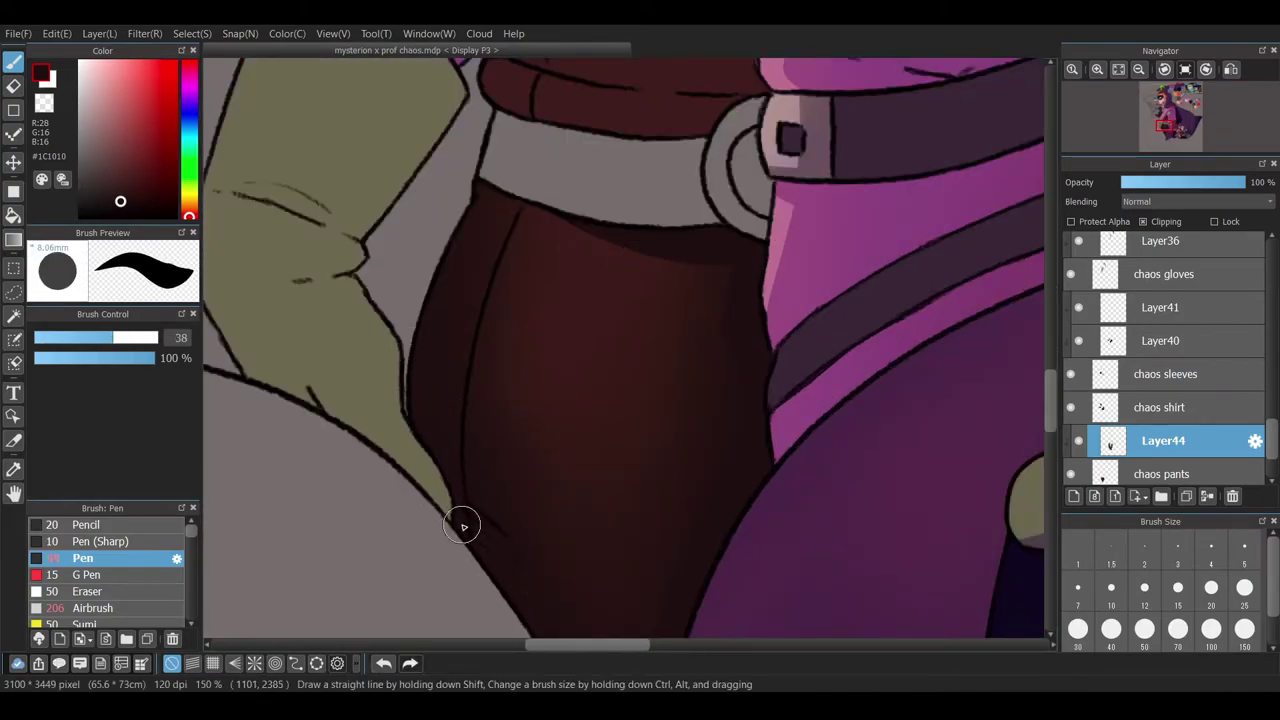
{"action": "scroll", "coordinate": [462, 541], "scroll_direction": "down", "scroll_amount": 5}
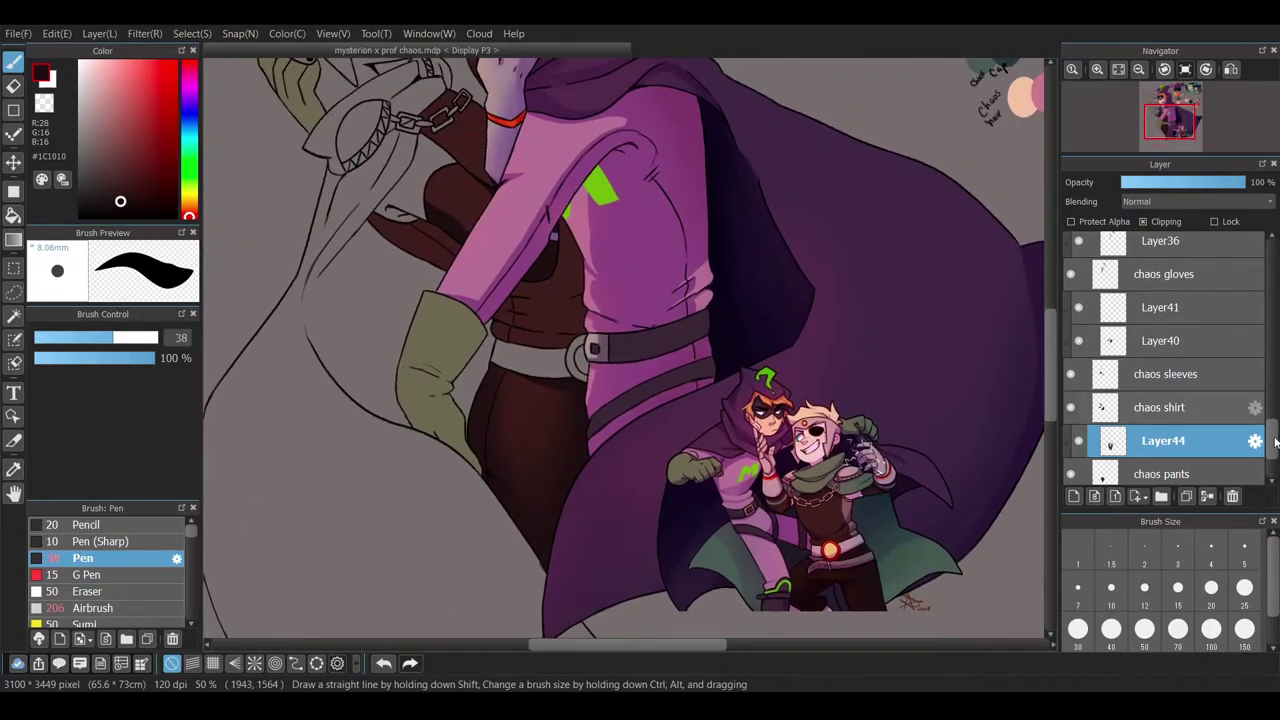
- Add a layer above lineart and draw a second belt across the hips in black with Pencil (Rough) at size 8
{"action": "scroll", "coordinate": [1180, 367], "scroll_direction": "down", "scroll_amount": 8}
{"action": "left_click", "coordinate": [1160, 381]}
{"action": "scroll", "coordinate": [120, 575], "scroll_direction": "down", "scroll_amount": 3}
{"action": "left_click", "coordinate": [112, 571]}
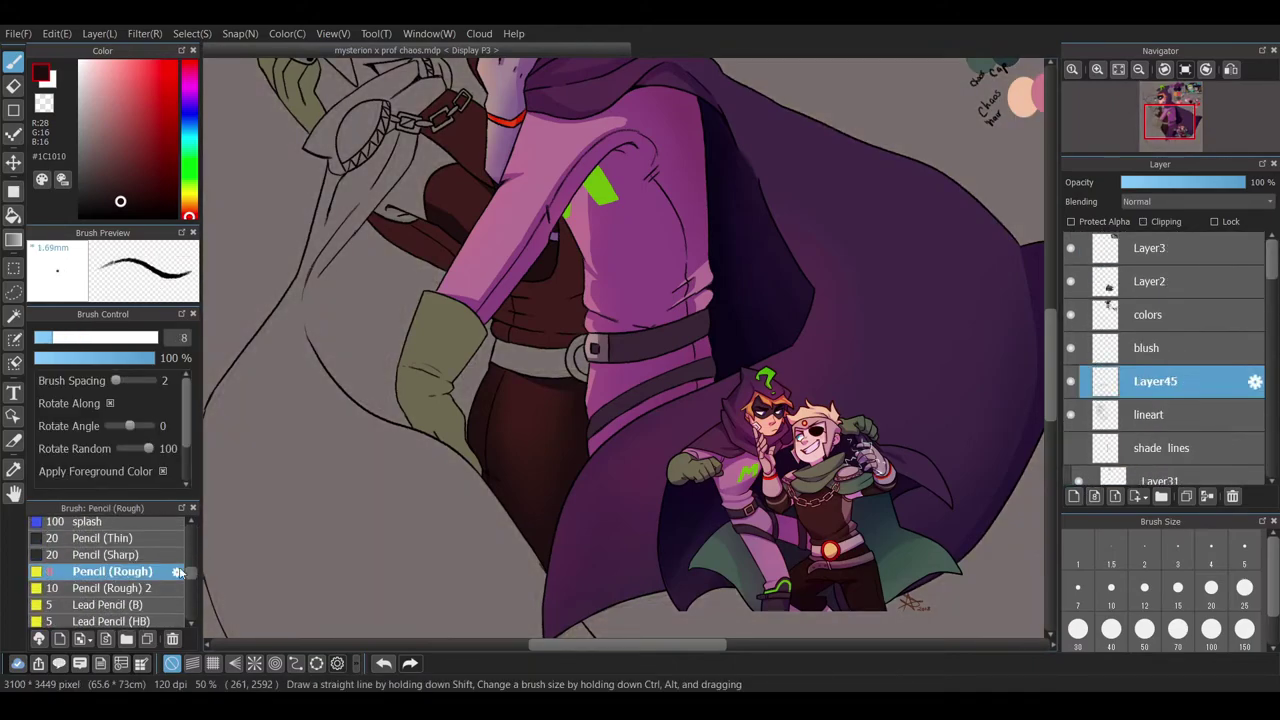
{"action": "scroll", "coordinate": [408, 346], "scroll_direction": "up", "scroll_amount": 5}
{"action": "scroll", "coordinate": [457, 386], "scroll_direction": "down", "scroll_amount": 2}
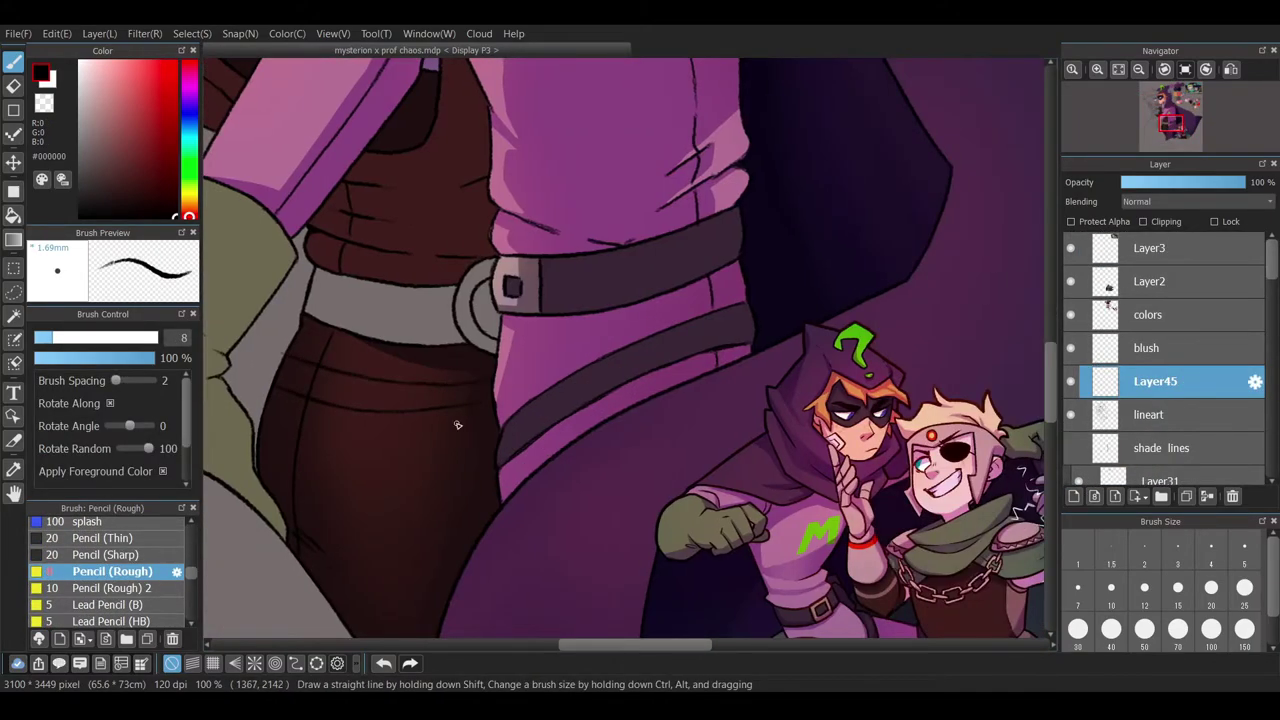
{"action": "scroll", "coordinate": [401, 385], "scroll_direction": "up", "scroll_amount": 3}
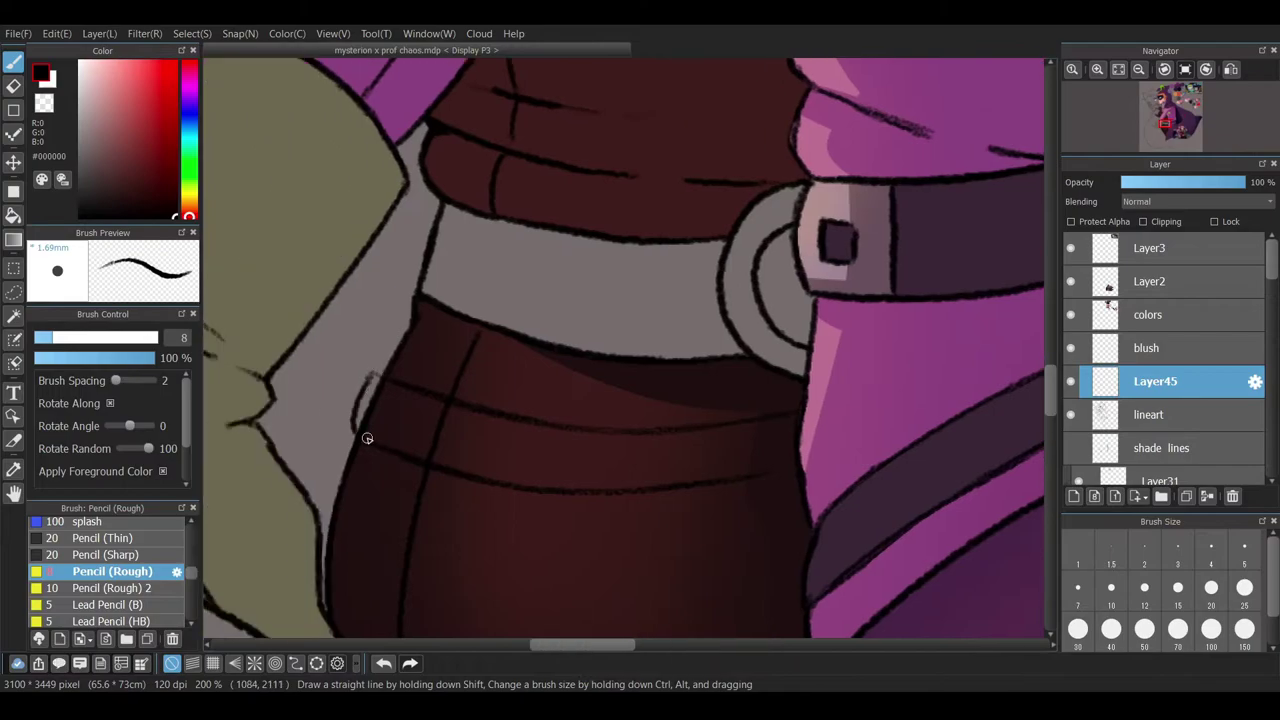
- Erase the pants seam lines crossing the lower belt from the lineart layer with the eraser at size 22
{"action": "key", "text": "e"}
{"action": "left_click", "coordinate": [365, 432], "text": "ctrl+shift"}
{"action": "left_click_drag", "start_coordinate": [366, 420], "coordinate": [375, 380]}
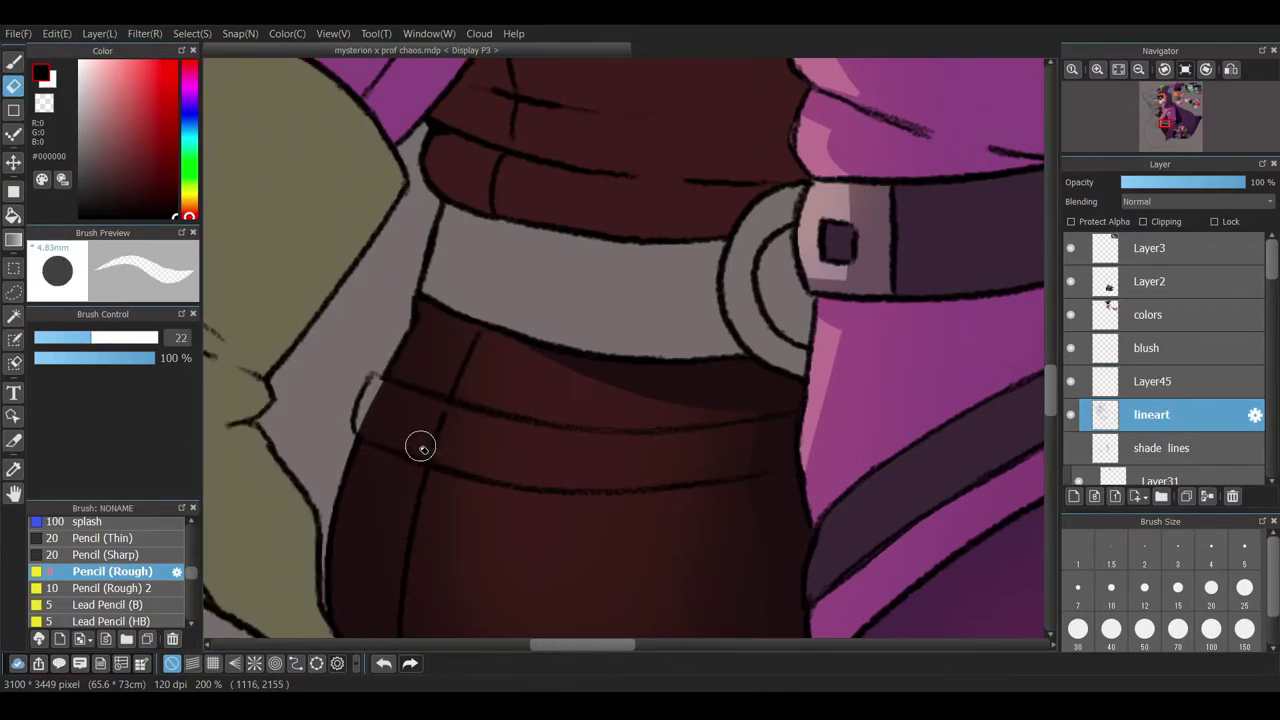
- Draw the lower belt's rounded strap end, loop and punch holes in black, erasing the stray line past the strap end
{"action": "key", "text": "b"}
{"action": "left_click", "coordinate": [1134, 392]}
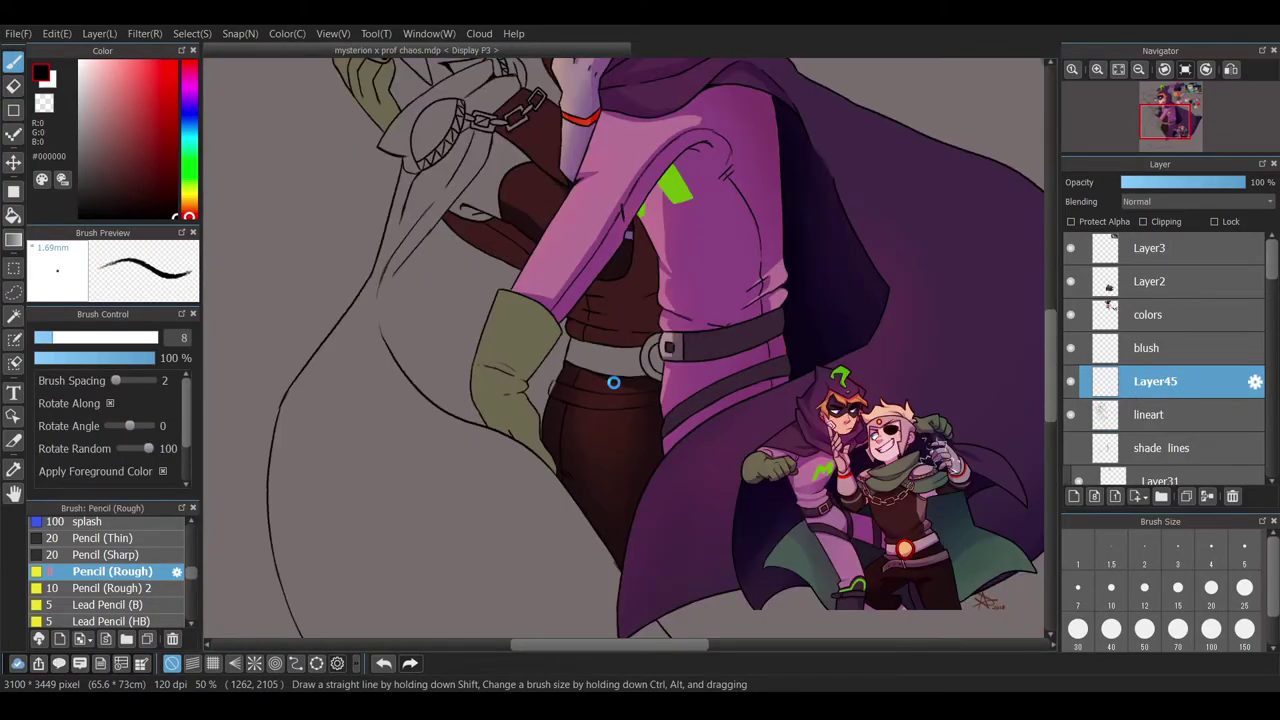
{"action": "left_click_drag", "start_coordinate": [769, 416], "coordinate": [714, 502]}
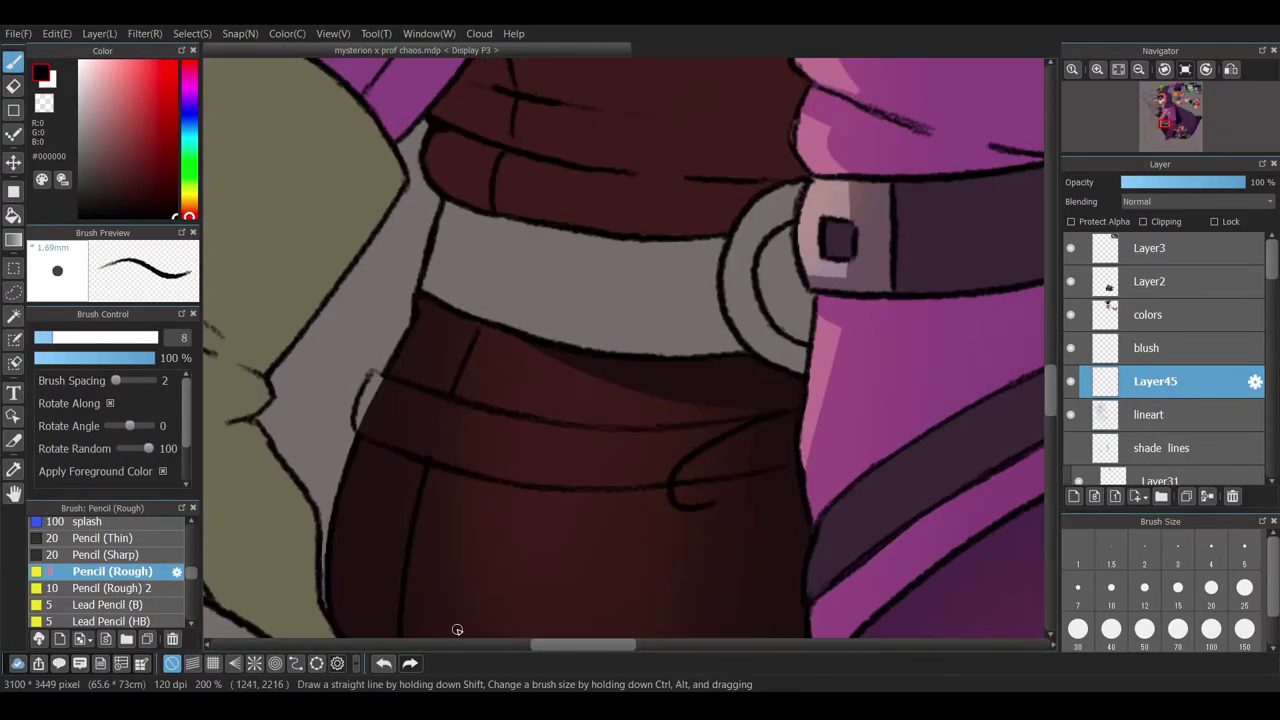
{"action": "key", "text": "e"}
{"action": "left_click_drag", "start_coordinate": [797, 463], "coordinate": [774, 460]}
{"action": "key", "text": "b"}
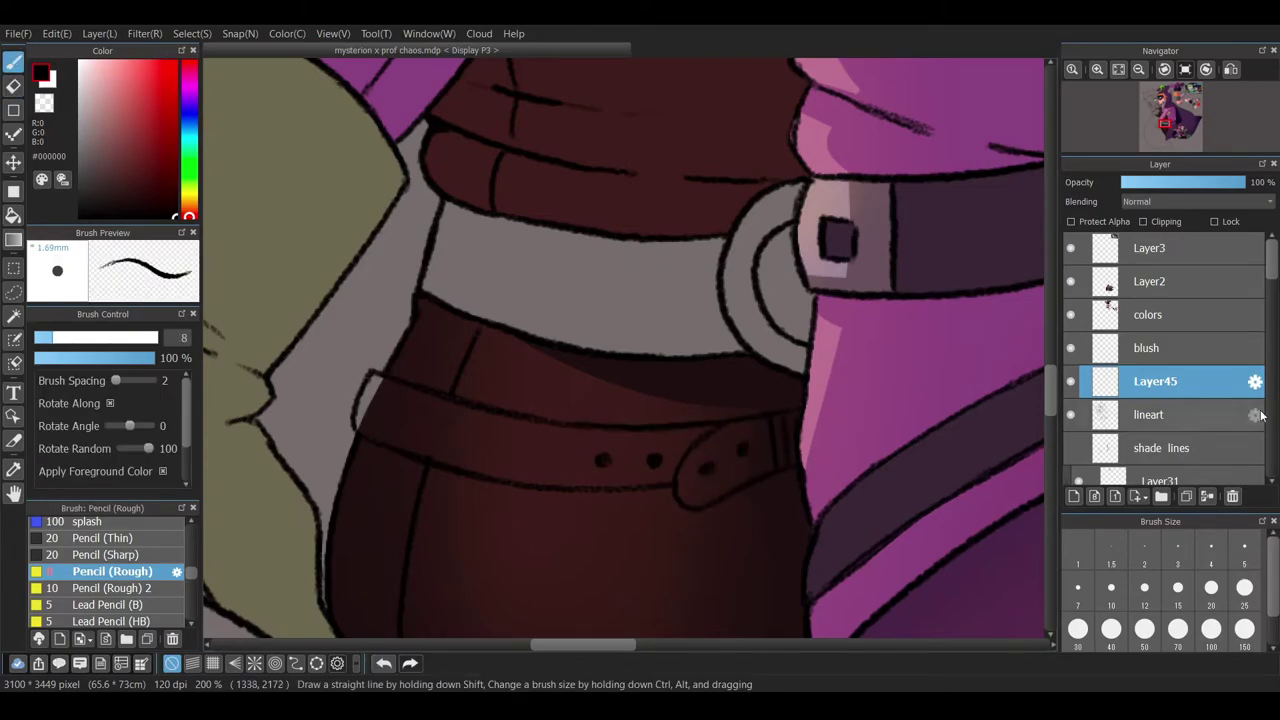
- Erase the chaos pants fill inside the lower belt and shade beneath that belt with #1C1010 using the Pen at size 26
{"action": "scroll", "coordinate": [1200, 400], "scroll_direction": "down", "scroll_amount": 5}
{"action": "left_click", "coordinate": [1165, 368]}
{"action": "key", "text": "e"}
{"action": "left_click_drag", "start_coordinate": [430, 451], "coordinate": [378, 435]}
{"action": "mouse_move", "coordinate": [477, 412]}
{"action": "left_mouse_down"}
{"action": "mouse_move", "coordinate": [434, 449]}
{"action": "mouse_move", "coordinate": [500, 429]}
{"action": "mouse_move", "coordinate": [614, 449]}
{"action": "left_mouse_up"}
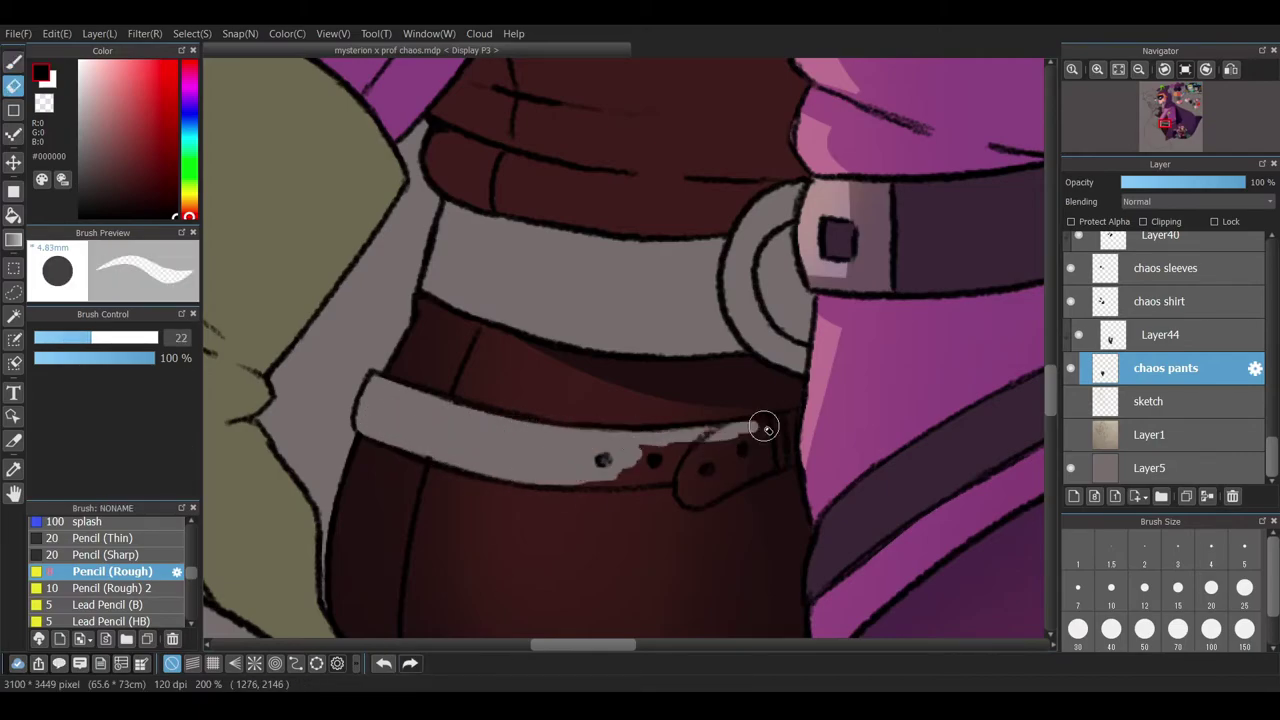
{"action": "mouse_move", "coordinate": [820, 458]}
{"action": "left_mouse_down"}
{"action": "mouse_move", "coordinate": [554, 477]}
{"action": "mouse_move", "coordinate": [690, 468]}
{"action": "left_mouse_up"}
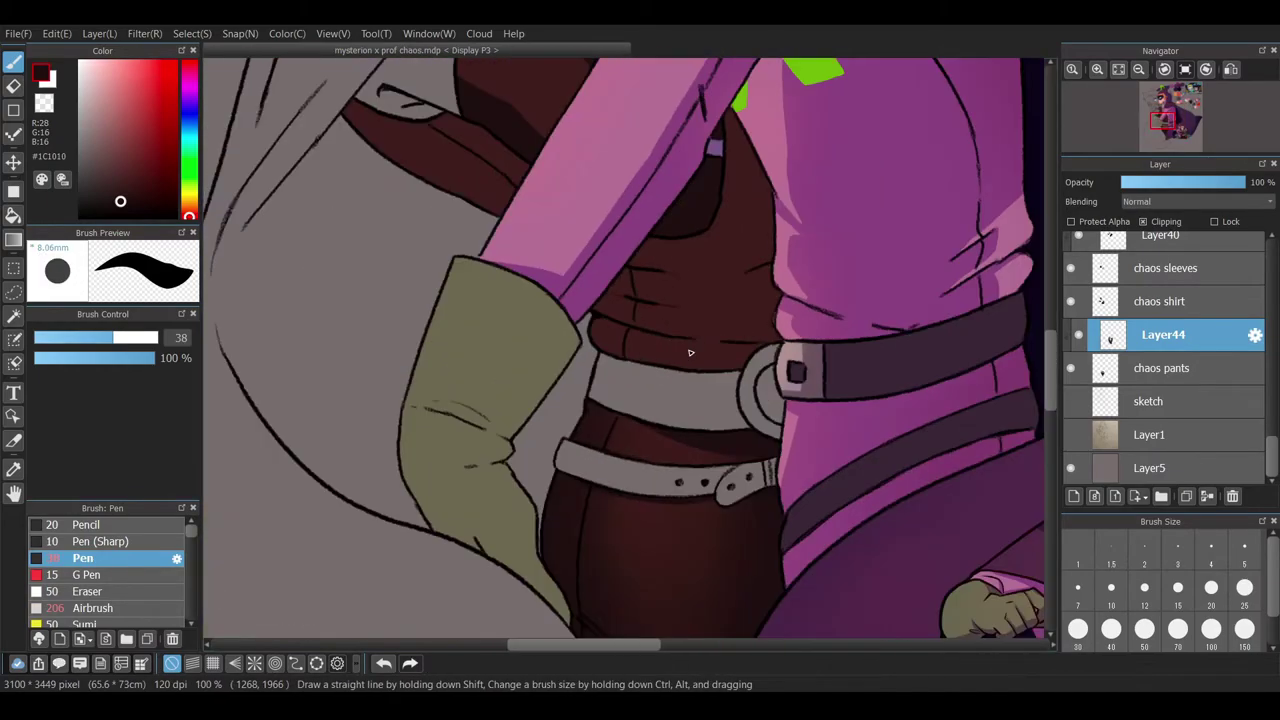
{"action": "scroll", "coordinate": [690, 352], "scroll_direction": "up", "scroll_amount": 2}
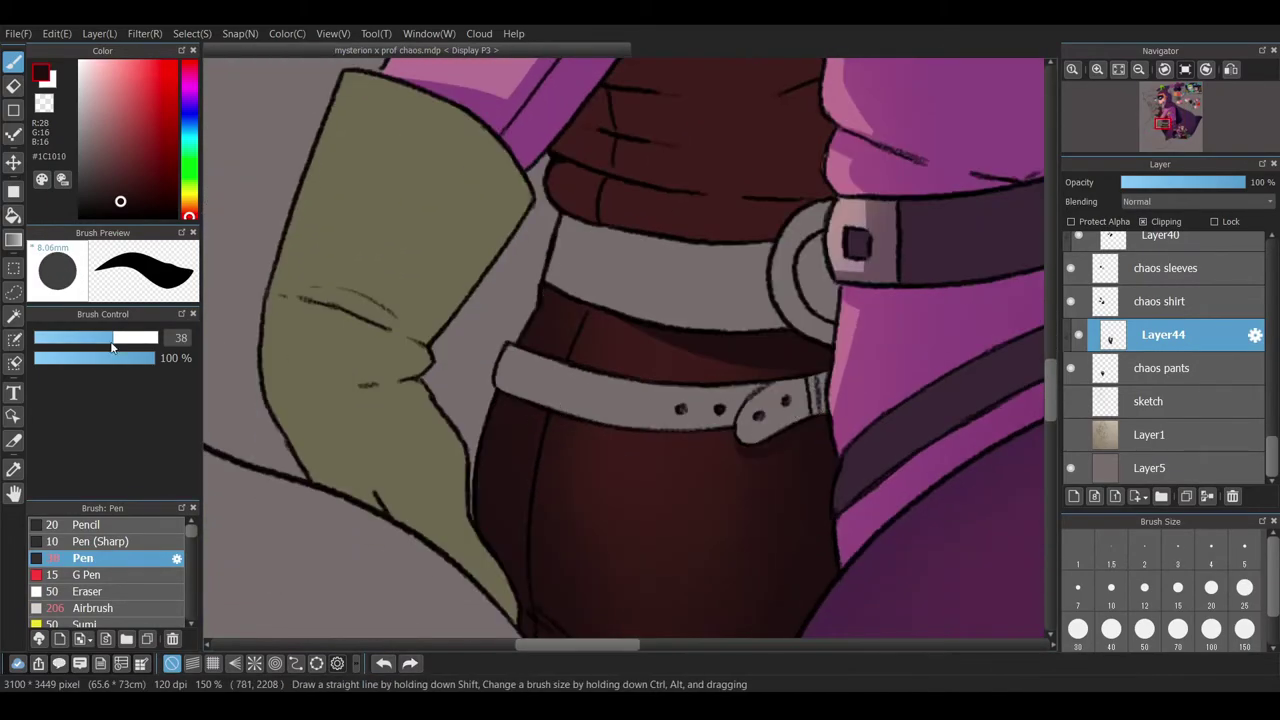
{"action": "scroll", "coordinate": [684, 509], "scroll_direction": "down", "scroll_amount": 2}
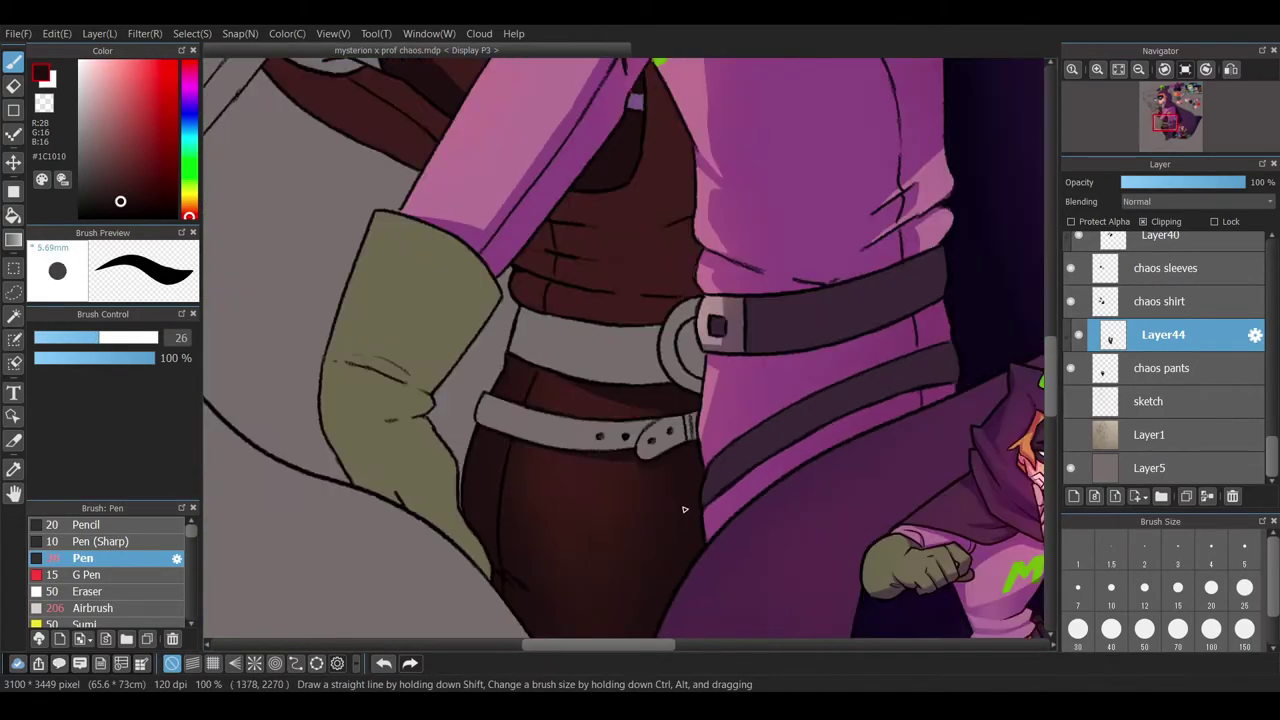
- Add a clipped layer above chaos shirt and airbrush shadows on the shirt with #1C1010 at size 206 and 6% opacity
{"action": "scroll", "coordinate": [528, 520], "scroll_direction": "down", "scroll_amount": 3}
{"action": "left_click", "coordinate": [1159, 301]}
{"action": "left_click", "coordinate": [1073, 496]}
{"action": "left_click", "coordinate": [95, 608]}
{"action": "scroll", "coordinate": [571, 309], "scroll_direction": "up", "scroll_amount": 1}
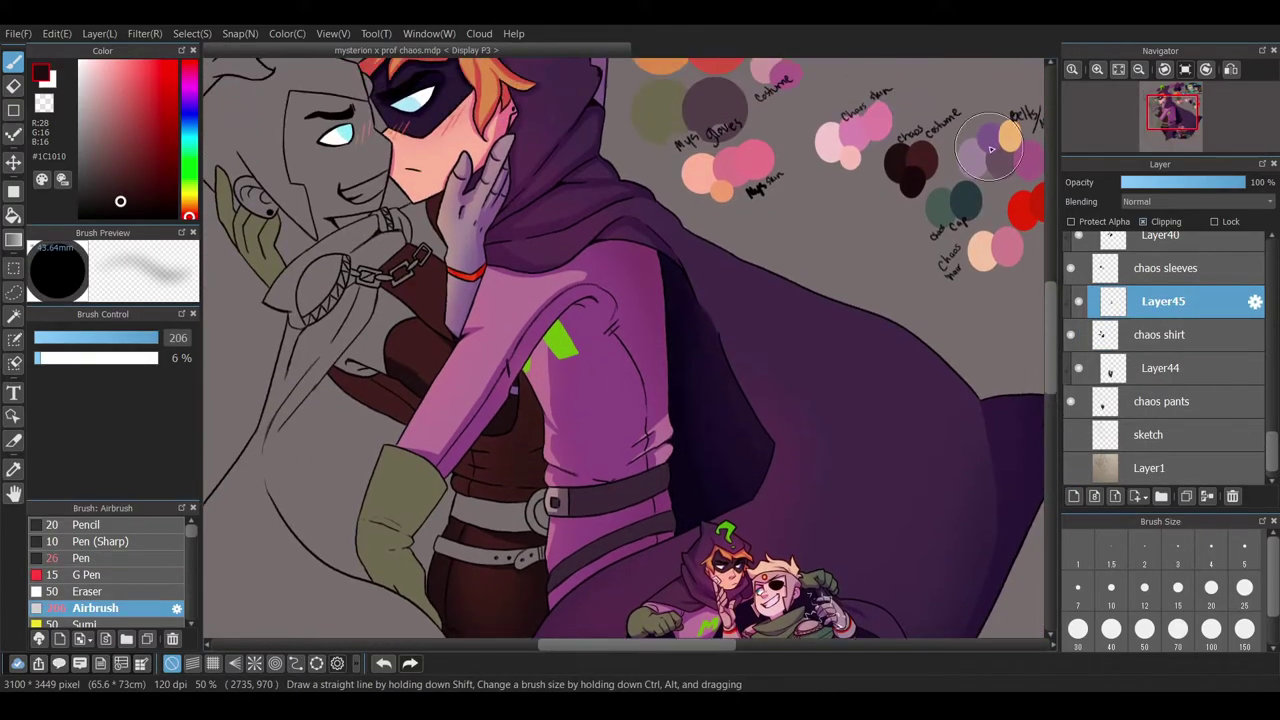
- Airbrush a faint #E7B677 glow onto the brown shirt at size 206 and 1% opacity
{"action": "left_click", "coordinate": [772, 528], "text": "alt"}
{"action": "scroll", "coordinate": [700, 350], "scroll_direction": "down", "scroll_amount": 1}
{"action": "left_click", "coordinate": [39, 358]}
{"action": "left_click", "coordinate": [36, 358]}
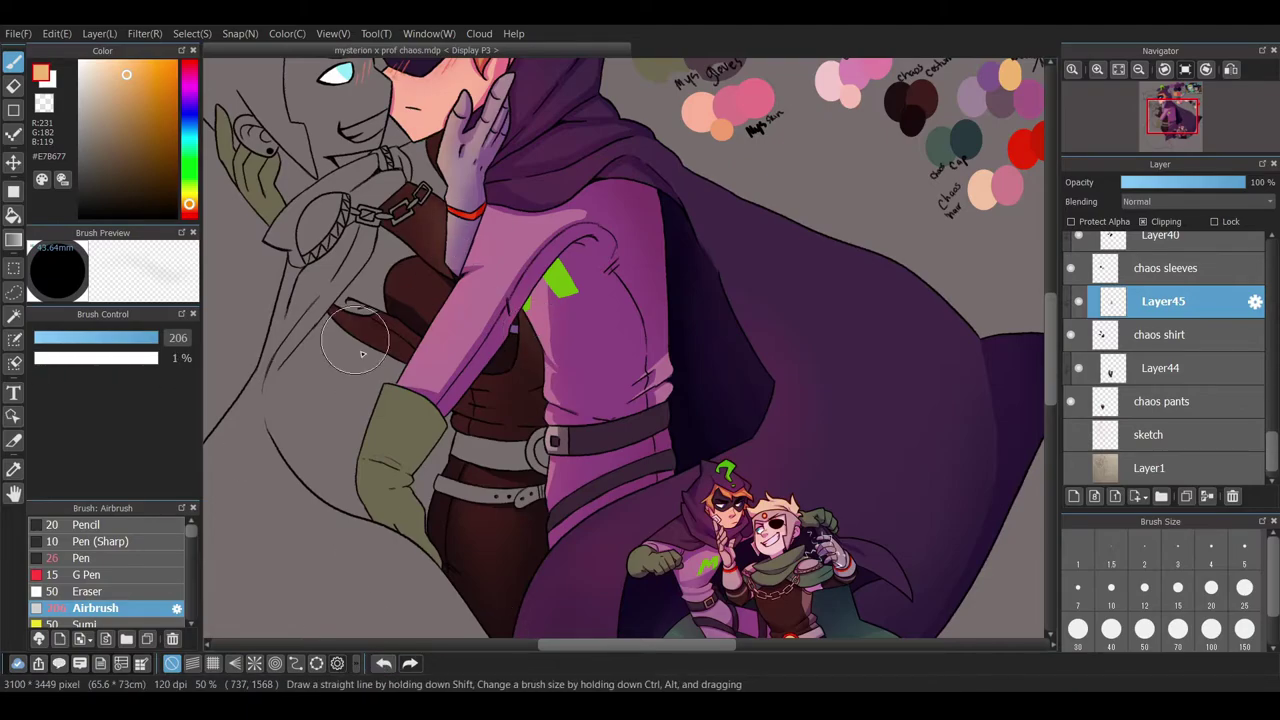
- Add another clipped layer above chaos shirt and paint the side panels beside the purple sleeve in #998598 using the Pen at size 26
{"action": "left_click", "coordinate": [1163, 334]}
{"action": "left_click", "coordinate": [1073, 496]}
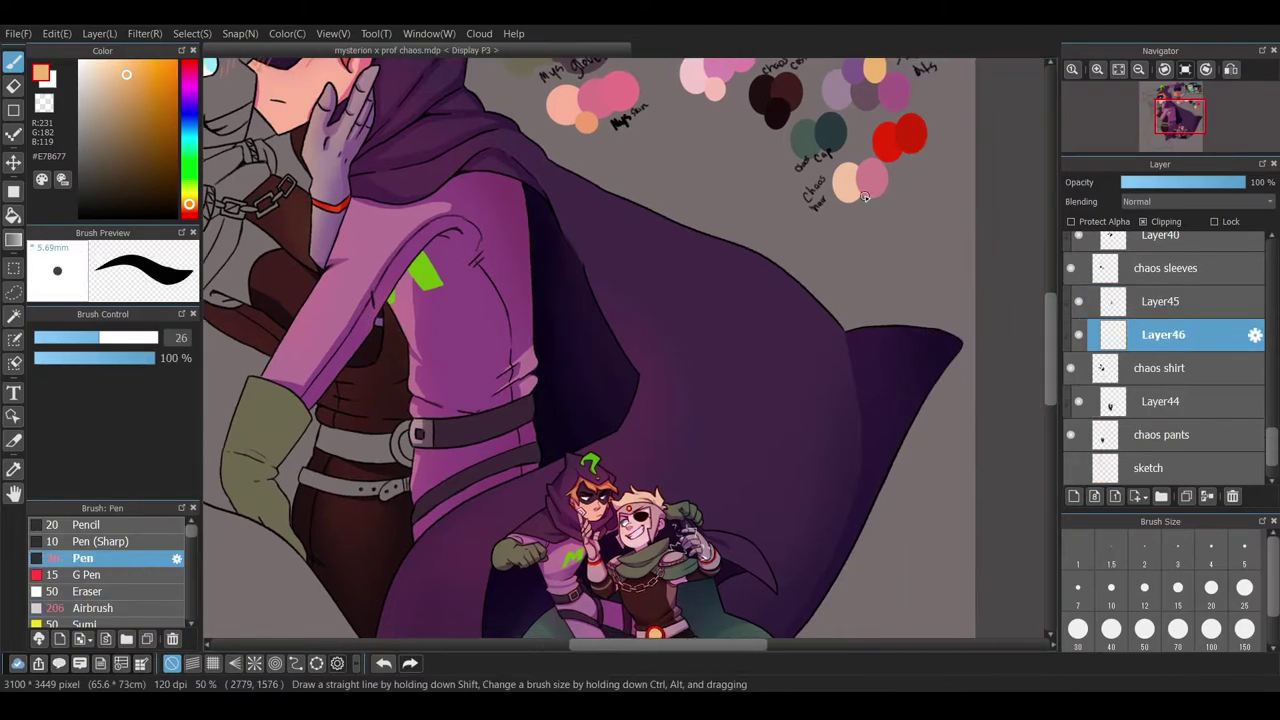
{"action": "scroll", "coordinate": [571, 517], "scroll_direction": "up", "scroll_amount": 3}
{"action": "left_click_drag", "start_coordinate": [534, 556], "coordinate": [585, 530]}
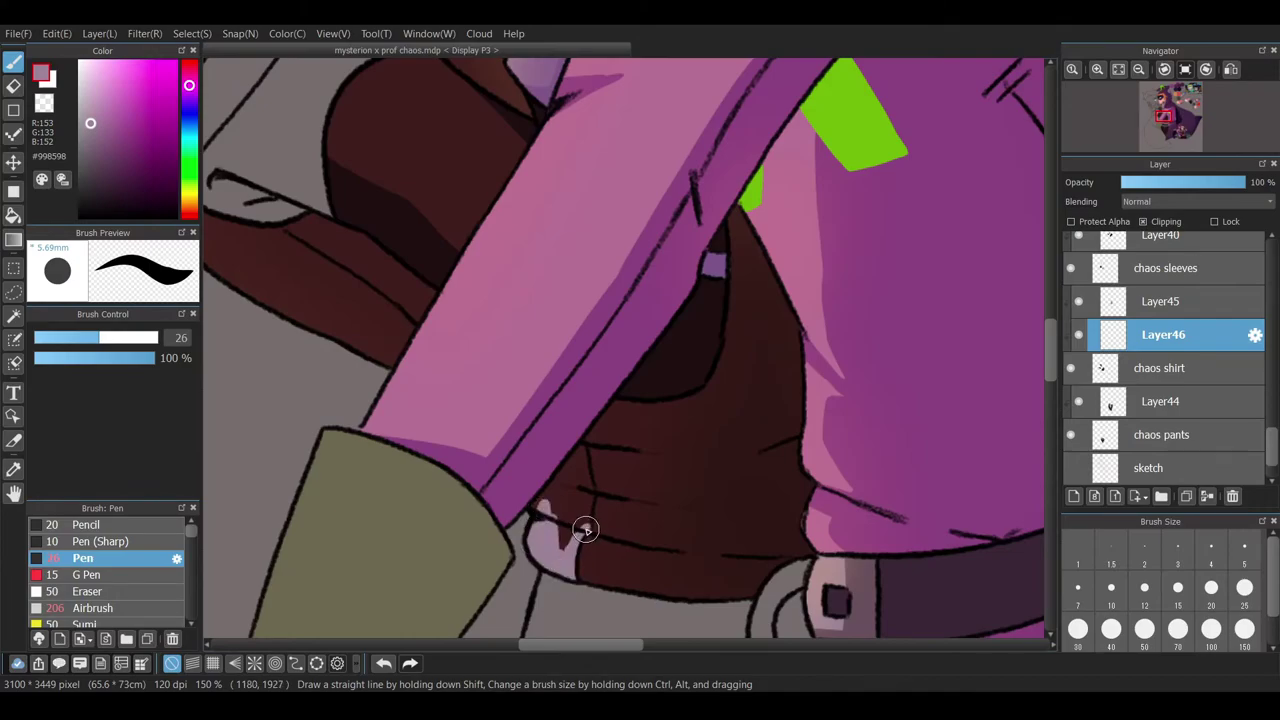
{"action": "scroll", "coordinate": [558, 617], "scroll_direction": "left", "scroll_amount": 3}
{"action": "left_click_drag", "start_coordinate": [578, 330], "coordinate": [514, 292]}
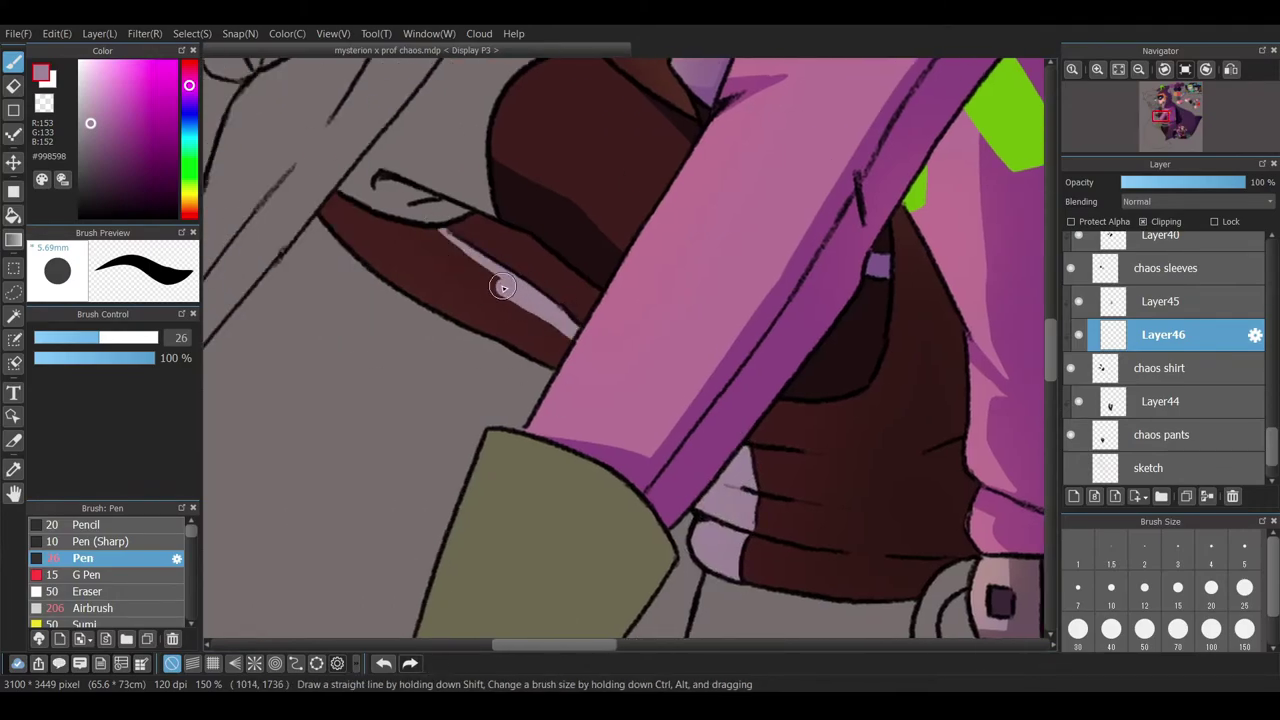
{"action": "left_click_drag", "start_coordinate": [436, 300], "coordinate": [330, 190]}
{"action": "left_click_drag", "start_coordinate": [408, 262], "coordinate": [543, 368]}
- Add a clipped layer directly above chaos shirt and shade the waist folds and the chest beside the wristband with #1C1010 using the Pen at size 26
{"action": "scroll", "coordinate": [543, 368], "scroll_direction": "right", "scroll_amount": 2}
{"action": "left_click", "coordinate": [1162, 368]}
{"action": "left_click", "coordinate": [1075, 496]}
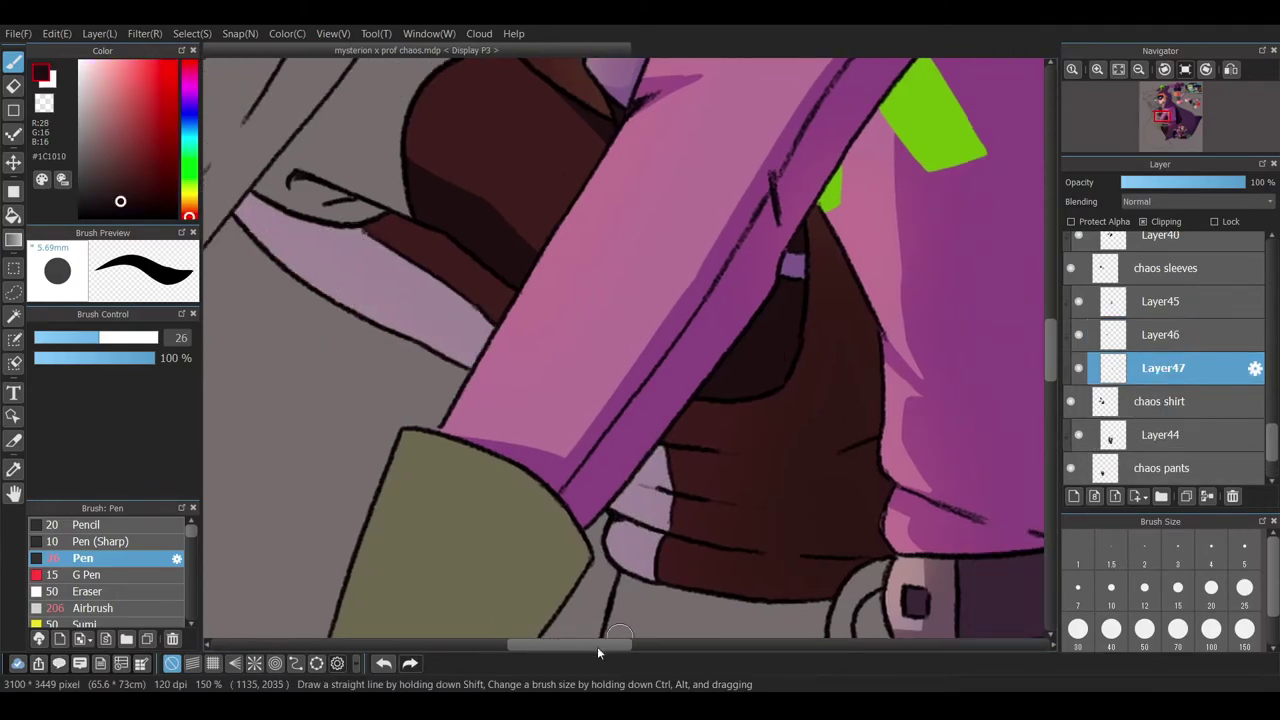
{"action": "scroll", "coordinate": [593, 642], "scroll_direction": "right", "scroll_amount": 2}
{"action": "mouse_move", "coordinate": [740, 420]}
{"action": "left_mouse_down"}
{"action": "mouse_move", "coordinate": [712, 197]}
{"action": "mouse_move", "coordinate": [744, 400]}
{"action": "mouse_move", "coordinate": [734, 478]}
{"action": "left_mouse_up"}
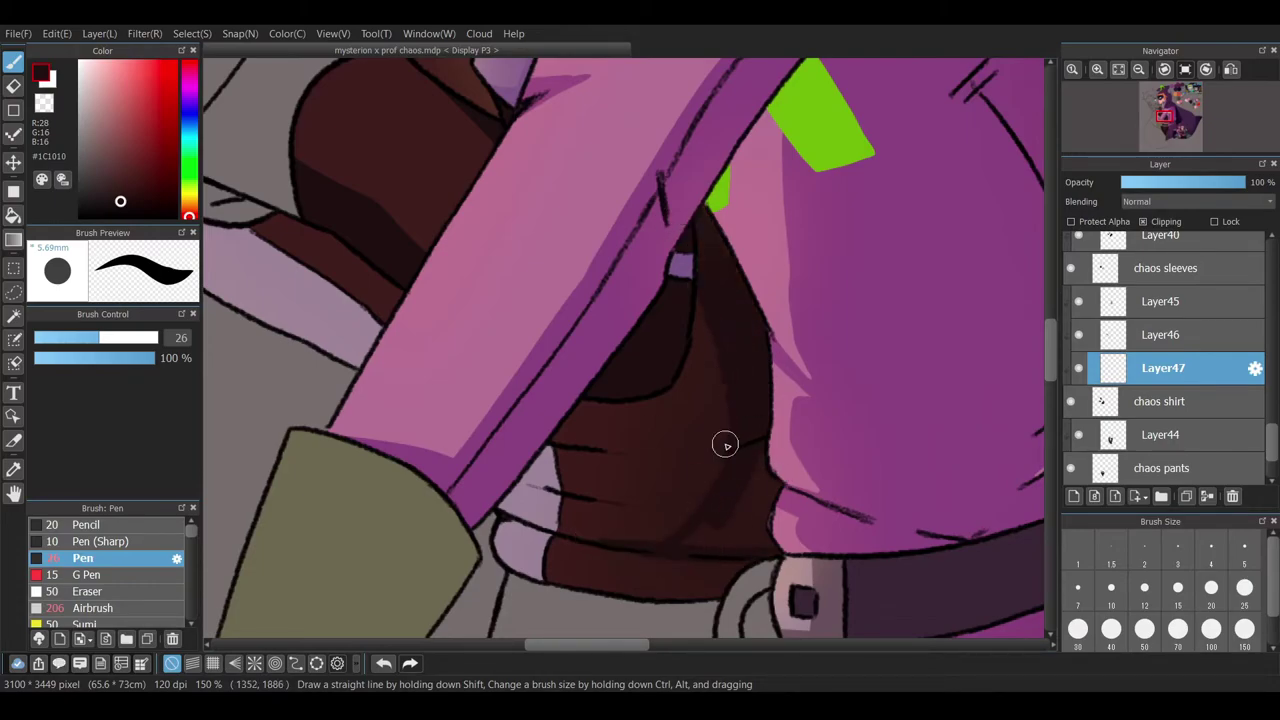
{"action": "left_click_drag", "start_coordinate": [624, 549], "coordinate": [627, 543]}
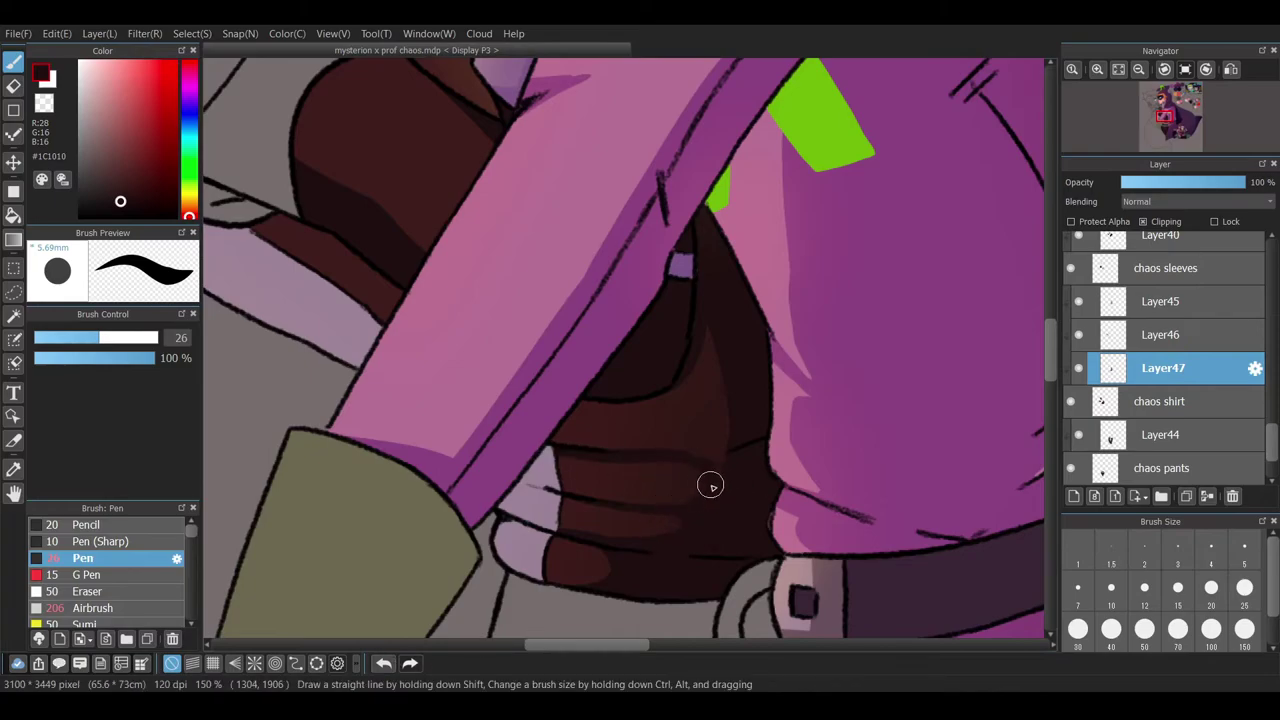
{"action": "scroll", "coordinate": [684, 521], "scroll_direction": "down", "scroll_amount": 2}
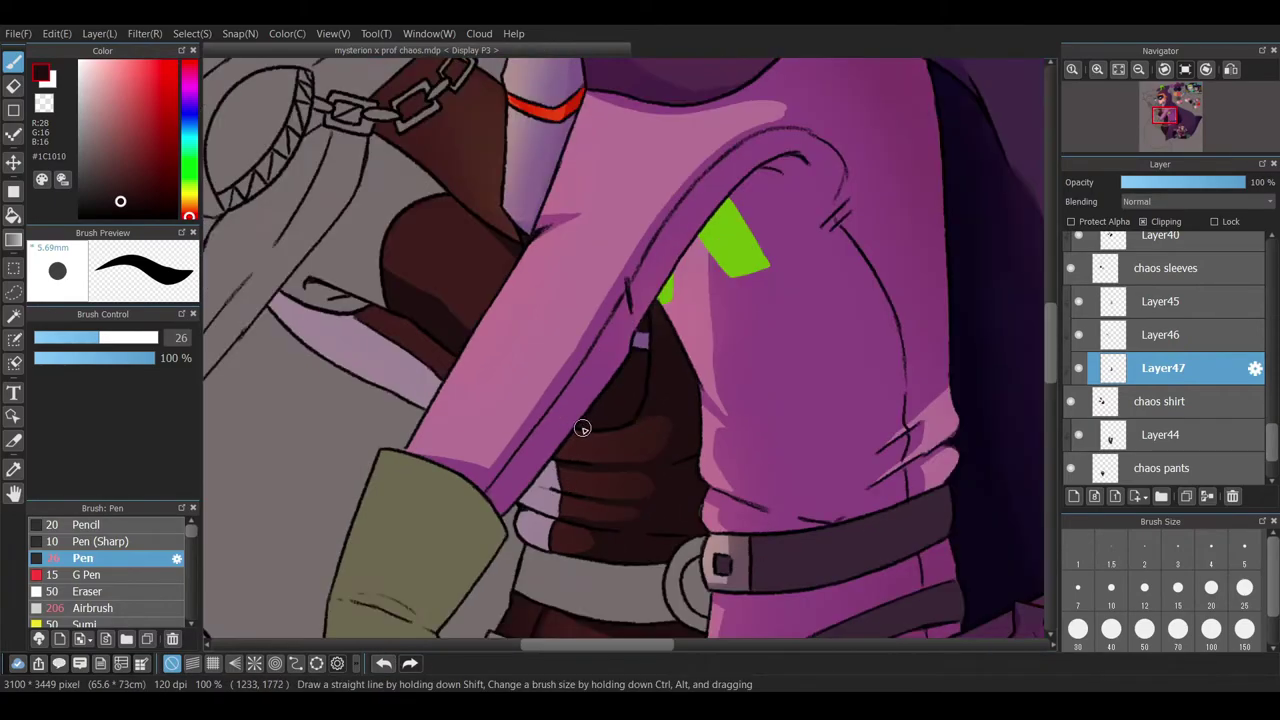
{"action": "scroll", "coordinate": [474, 374], "scroll_direction": "up", "scroll_amount": 3}
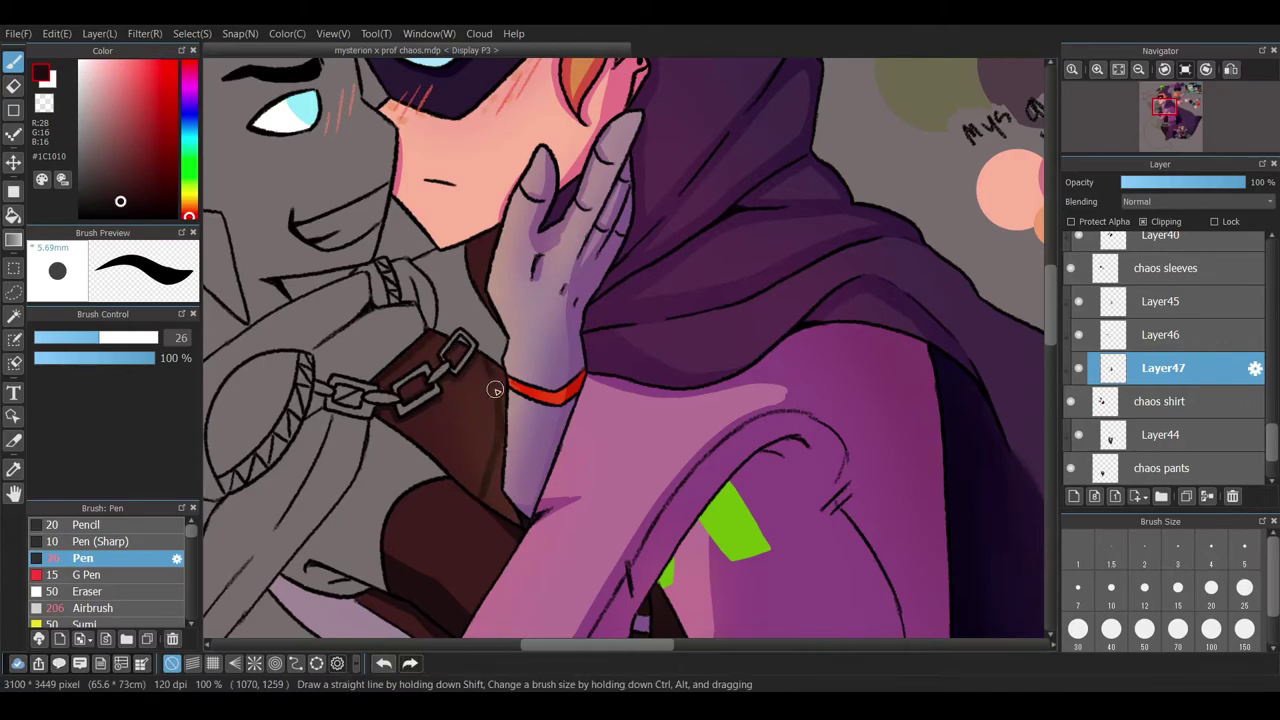
{"action": "left_click_drag", "start_coordinate": [500, 392], "coordinate": [503, 505]}
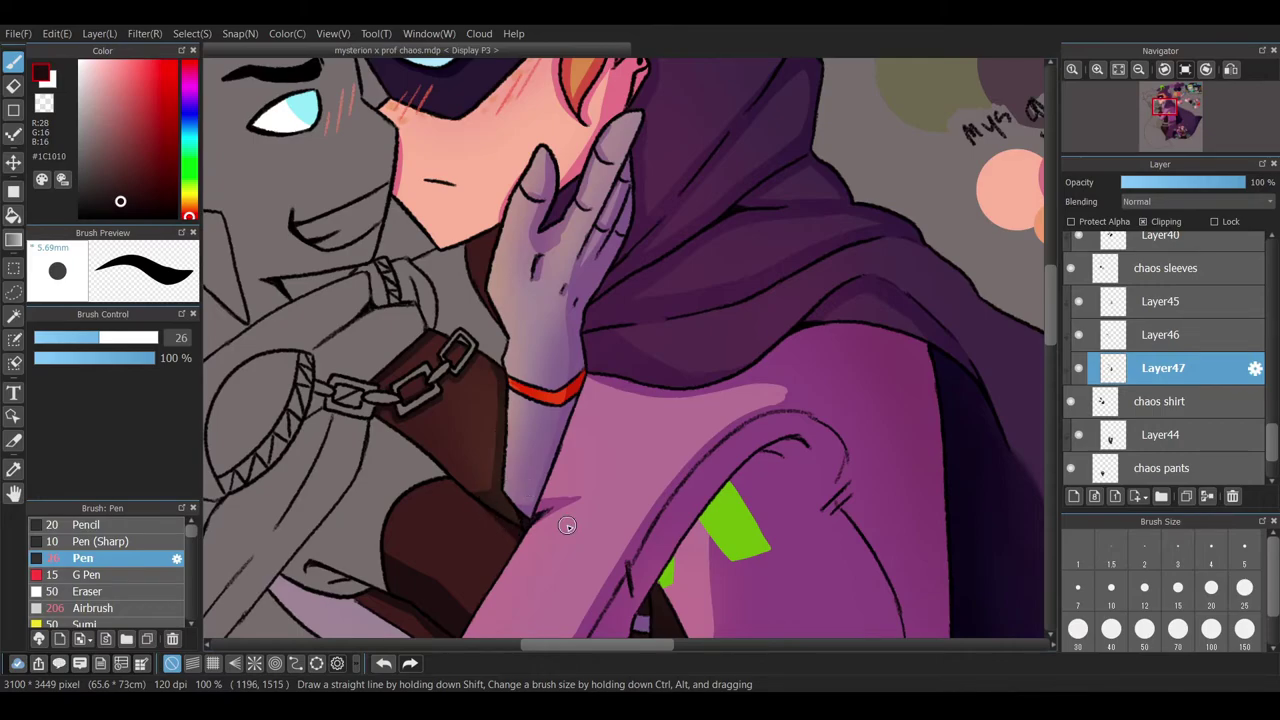
- Add a clipped layer above Layer47 and shade the lavender side panels with #745787 using the Pen at size 26
{"action": "scroll", "coordinate": [655, 490], "scroll_direction": "down", "scroll_amount": 5}
{"action": "key", "text": "ctrl+shift+n"}
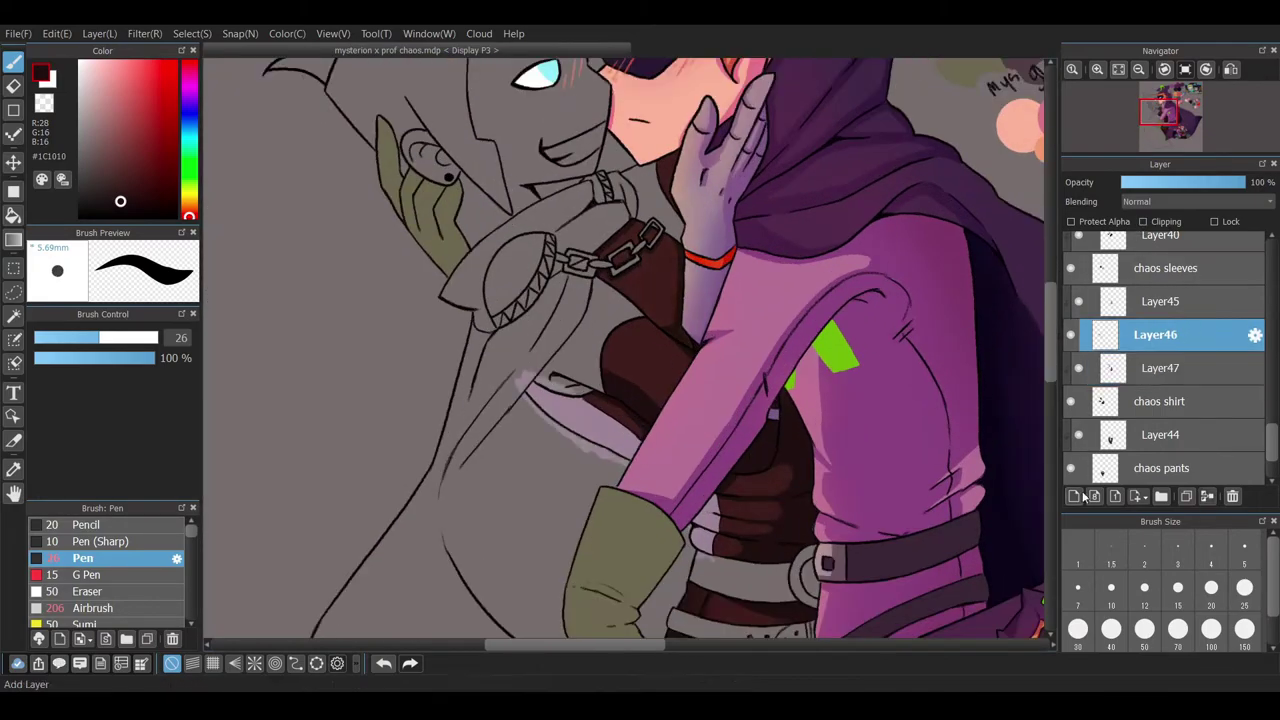
{"action": "scroll", "coordinate": [700, 560], "scroll_direction": "up", "scroll_amount": 3}
{"action": "scroll", "coordinate": [555, 492], "scroll_direction": "down", "scroll_amount": 3}
{"action": "scroll", "coordinate": [555, 492], "scroll_direction": "up", "scroll_amount": 5}
{"action": "left_click", "coordinate": [720, 417], "text": "alt"}
{"action": "scroll", "coordinate": [760, 460], "scroll_direction": "up", "scroll_amount": 3}
{"action": "scroll", "coordinate": [675, 539], "scroll_direction": "down", "scroll_amount": 3}
{"action": "left_click", "coordinate": [1232, 496]}
{"action": "scroll", "coordinate": [675, 539], "scroll_direction": "down", "scroll_amount": 3}
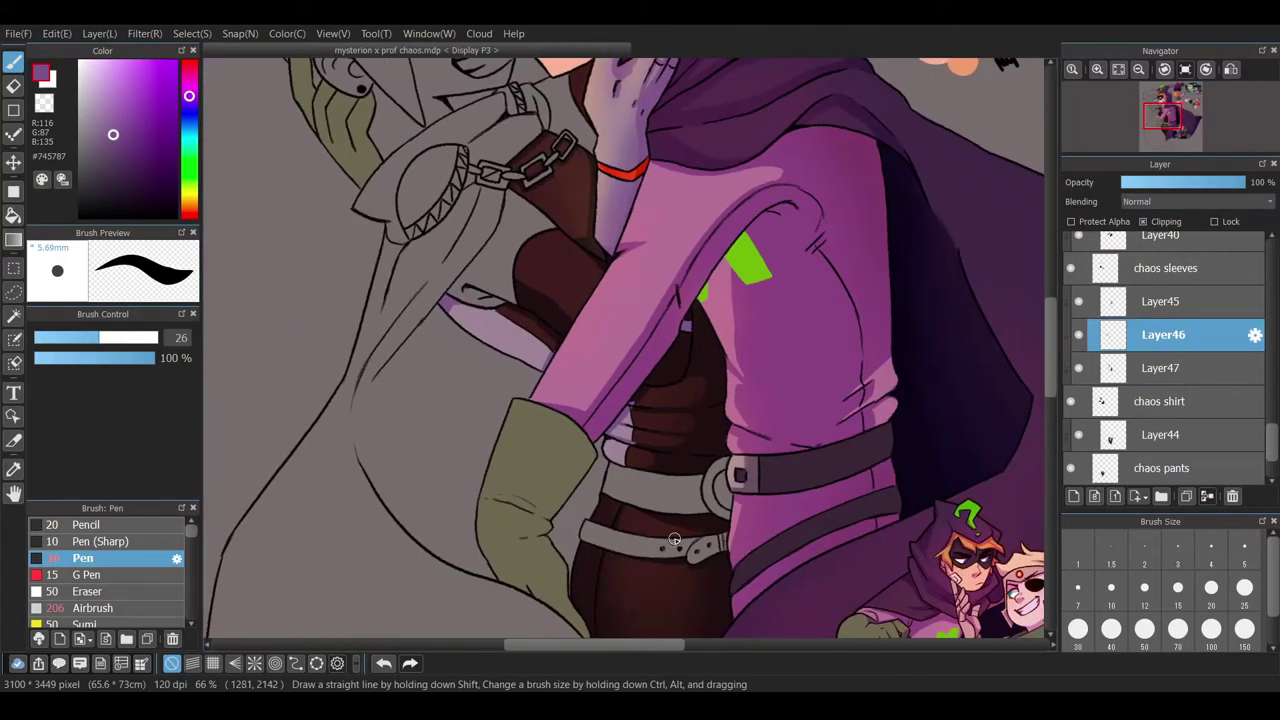
- Shade the brown shirt beside the purple sleeve on Layer47 with #1C1010 using the Pen at size 26
{"action": "left_click", "coordinate": [1125, 371]}
{"action": "scroll", "coordinate": [658, 383], "scroll_direction": "up", "scroll_amount": 3}
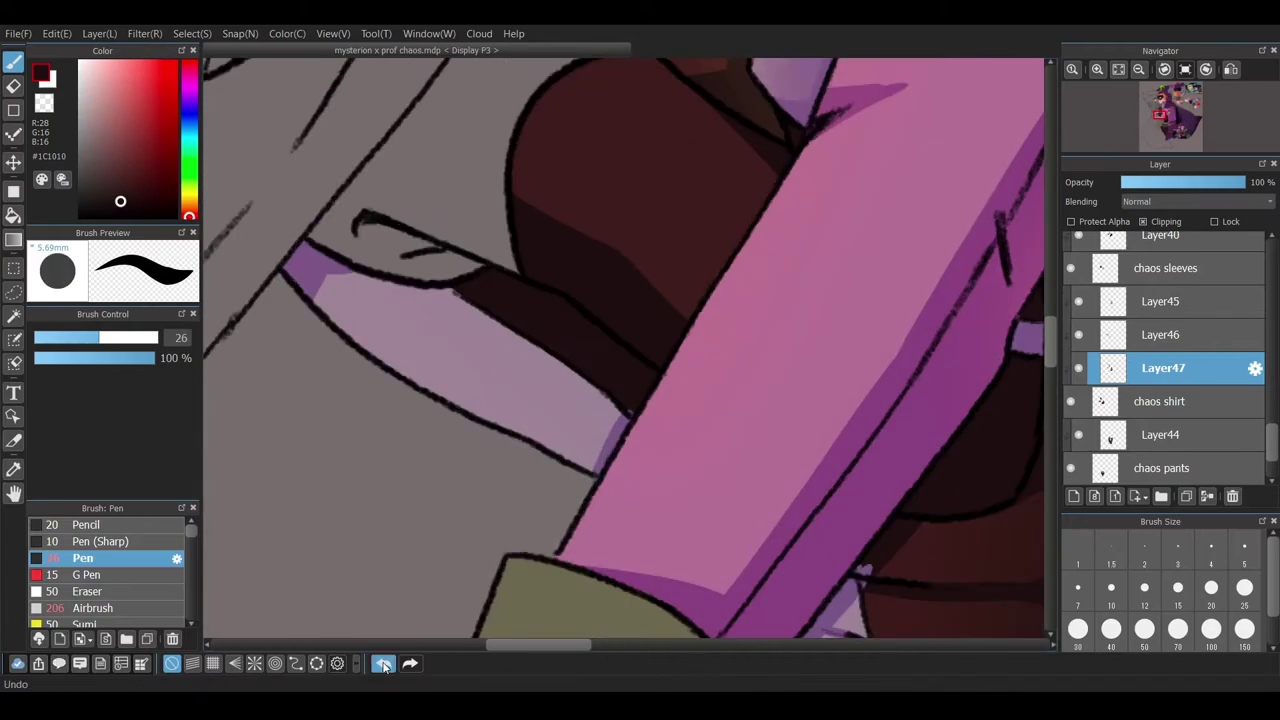
{"action": "scroll", "coordinate": [634, 408], "scroll_direction": "down", "scroll_amount": 4}
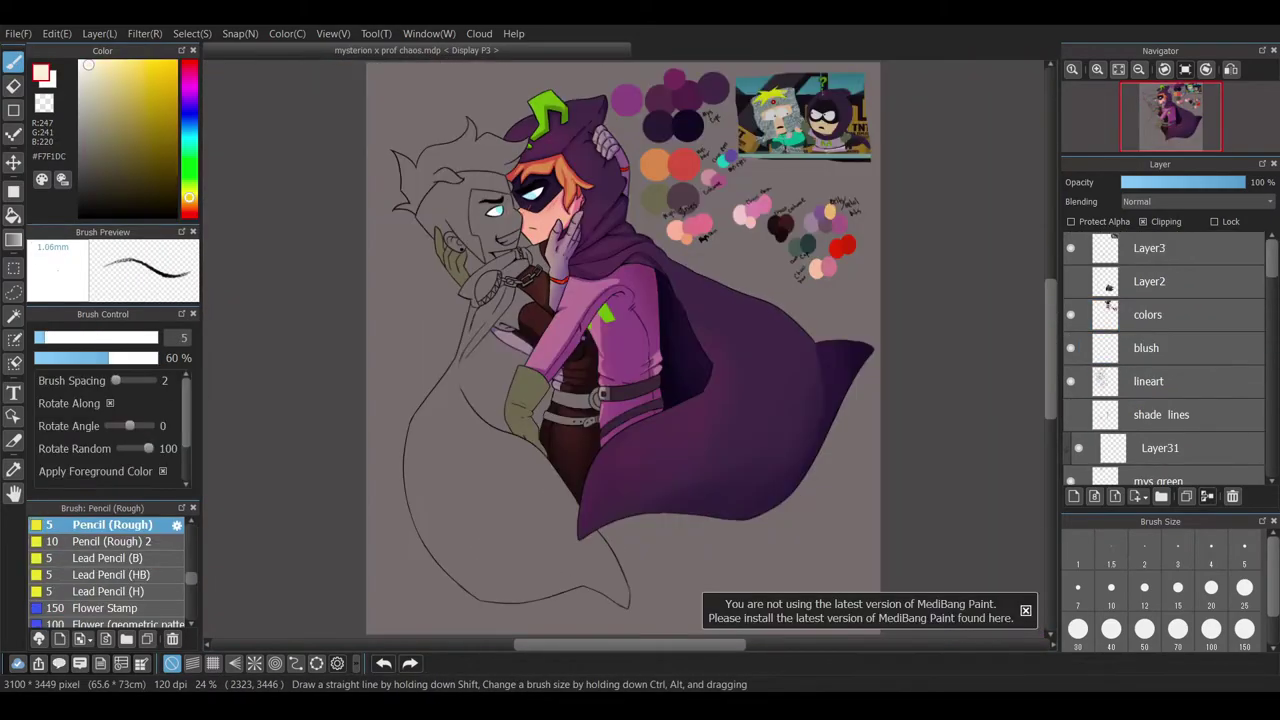
- Refine the shadows on Layer46 where the lavender side panels meet the cape and purple sleeve, using #755886 and the Pen at size 10
{"action": "scroll", "coordinate": [1270, 455], "scroll_direction": "down", "scroll_amount": 3}
{"action": "left_click_drag", "start_coordinate": [1276, 455], "coordinate": [1272, 443]}
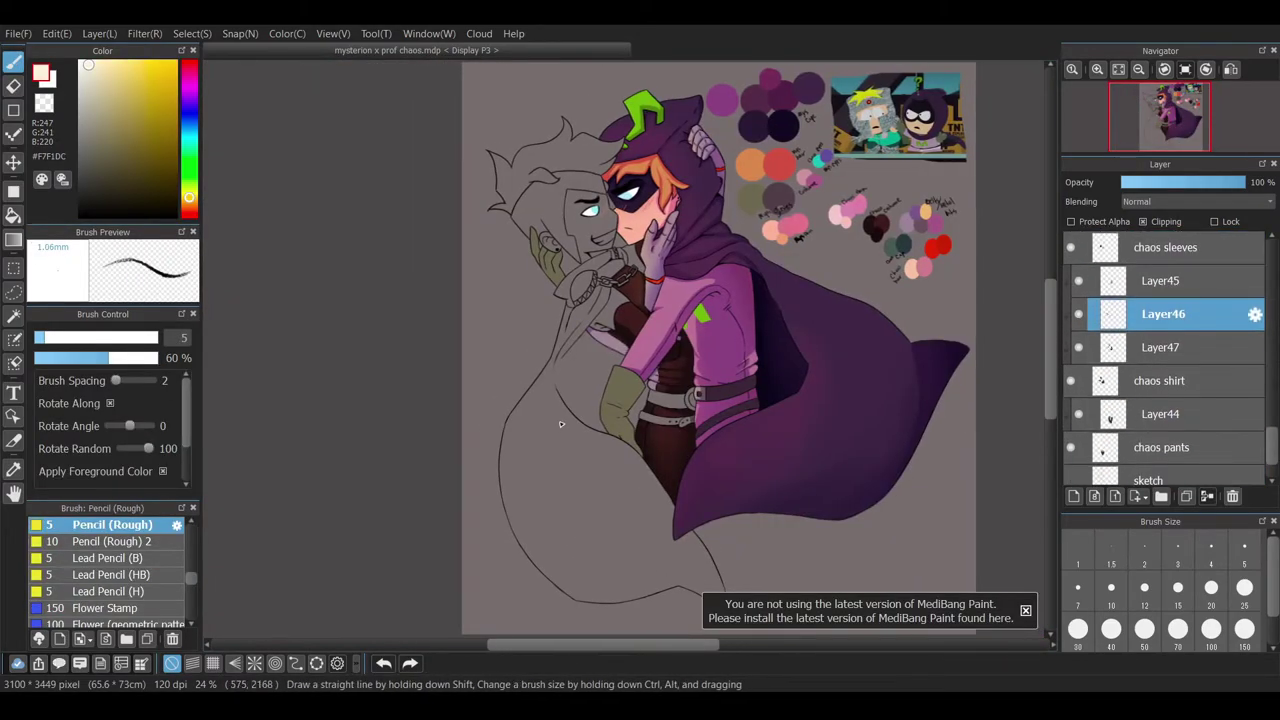
{"action": "key", "text": "ctrl+plus"}
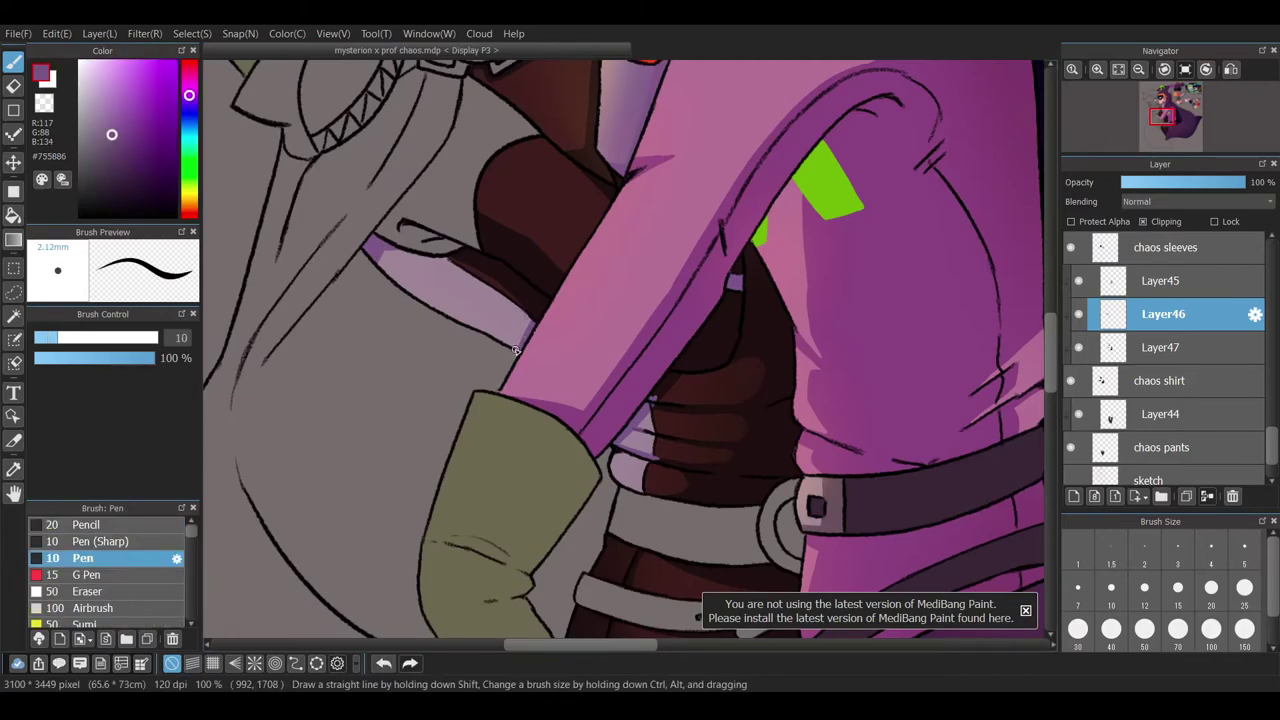
{"action": "scroll", "coordinate": [551, 324], "scroll_direction": "up", "scroll_amount": 2}
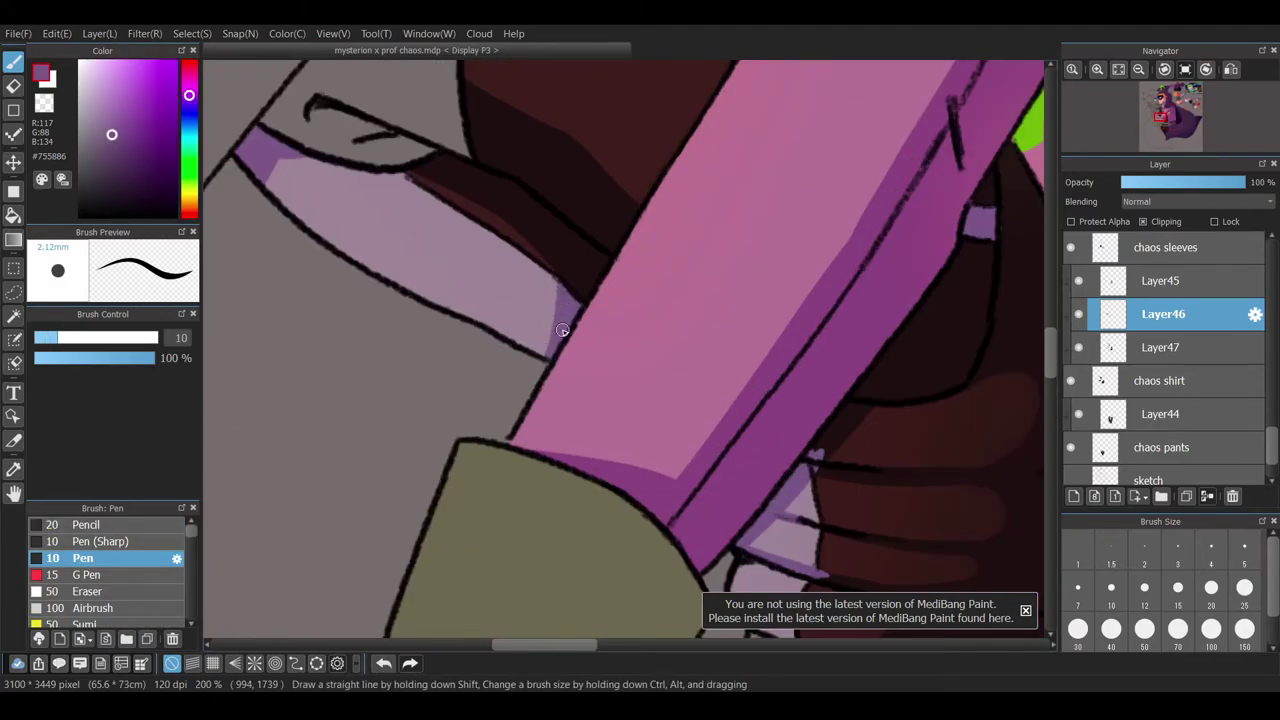
{"action": "scroll", "coordinate": [581, 357], "scroll_direction": "up", "scroll_amount": 3}
{"action": "scroll", "coordinate": [466, 404], "scroll_direction": "down", "scroll_amount": 6}
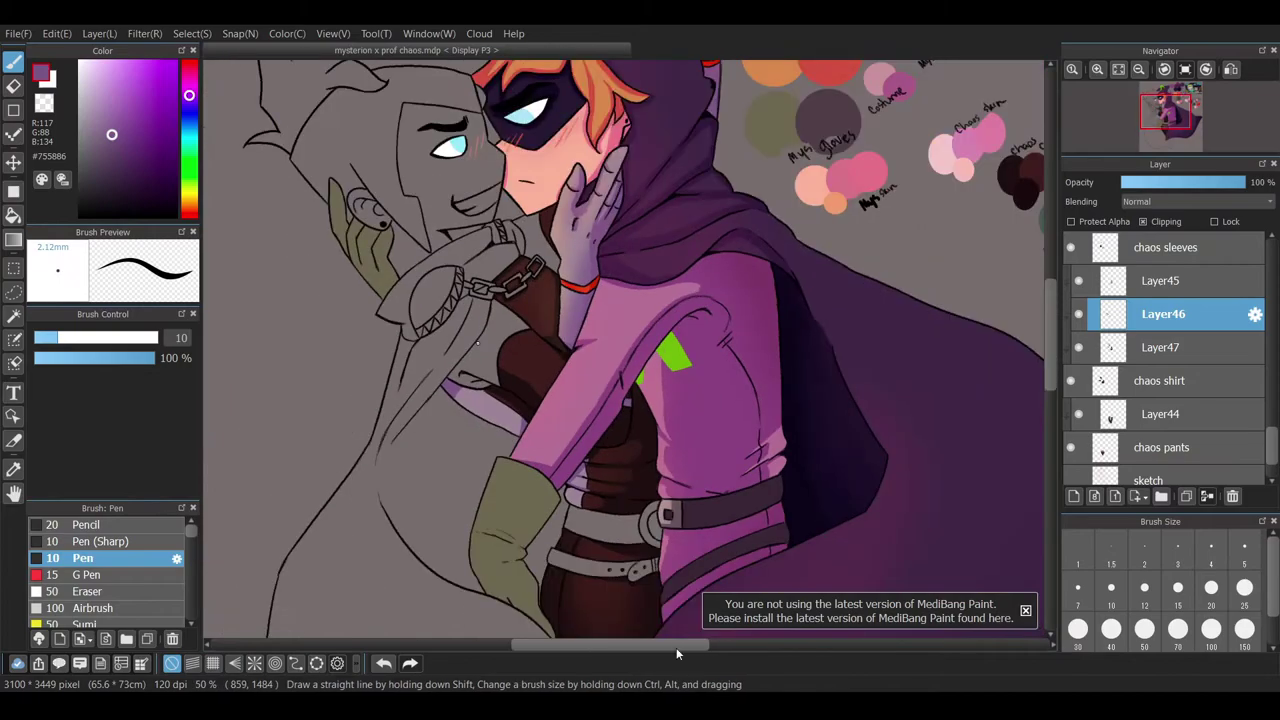
{"action": "scroll", "coordinate": [549, 494], "scroll_direction": "up", "scroll_amount": 6}
{"action": "key", "text": "e"}
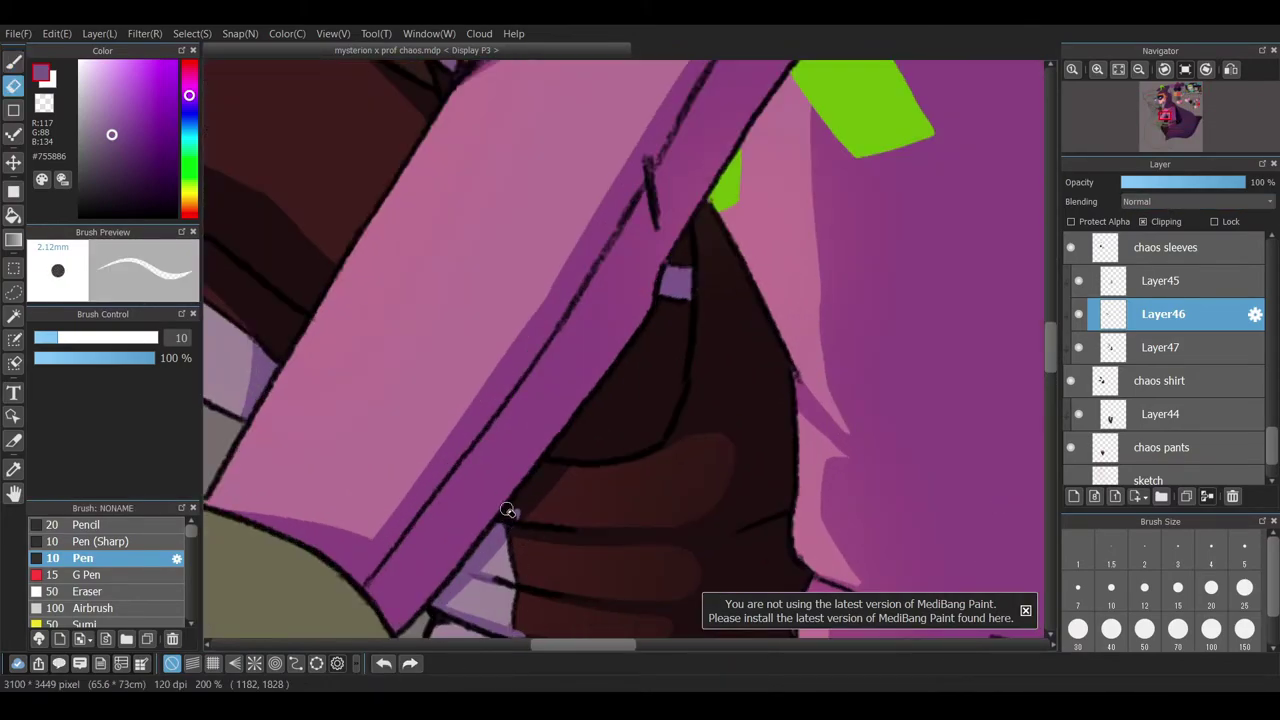
{"action": "key", "text": "b"}
- Add a layer named chaos shoulders below chaos pants and paint the collar clasp in #998598 with the Pen at size 10
{"action": "scroll", "coordinate": [475, 539], "scroll_direction": "down", "scroll_amount": 6}
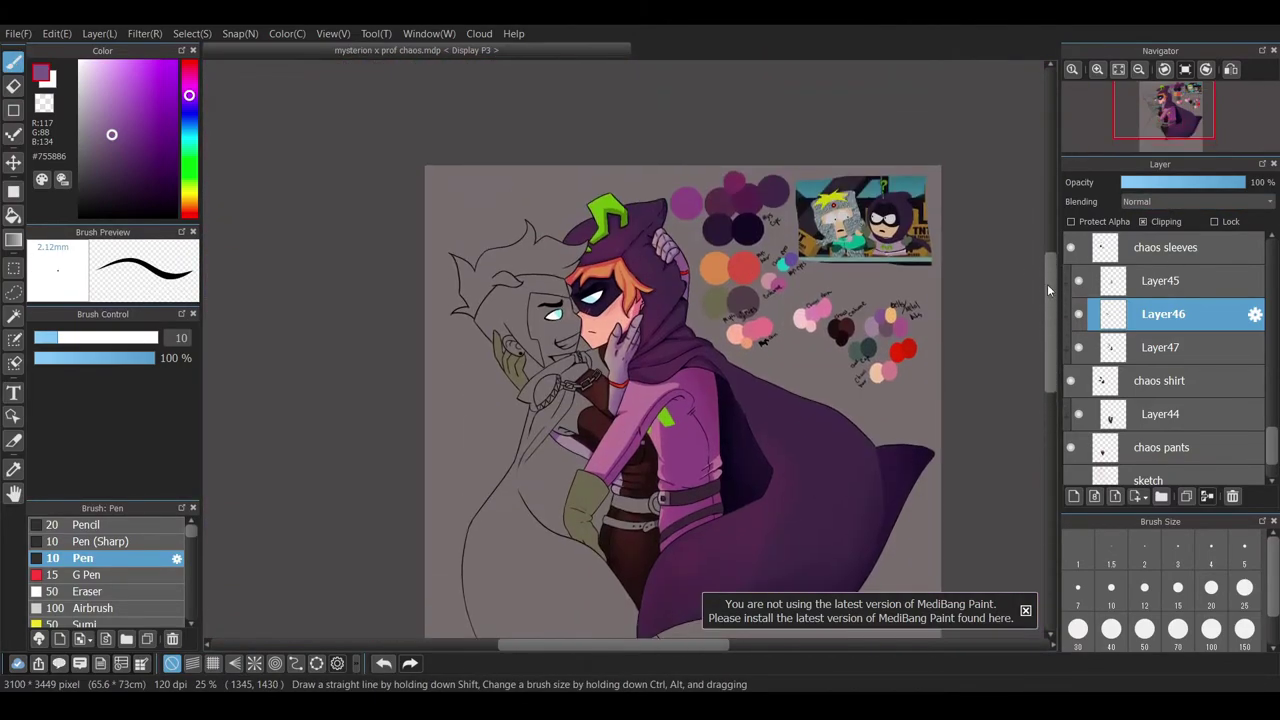
{"action": "scroll", "coordinate": [1200, 400], "scroll_direction": "down", "scroll_amount": 1}
{"action": "left_click", "coordinate": [1250, 401]}
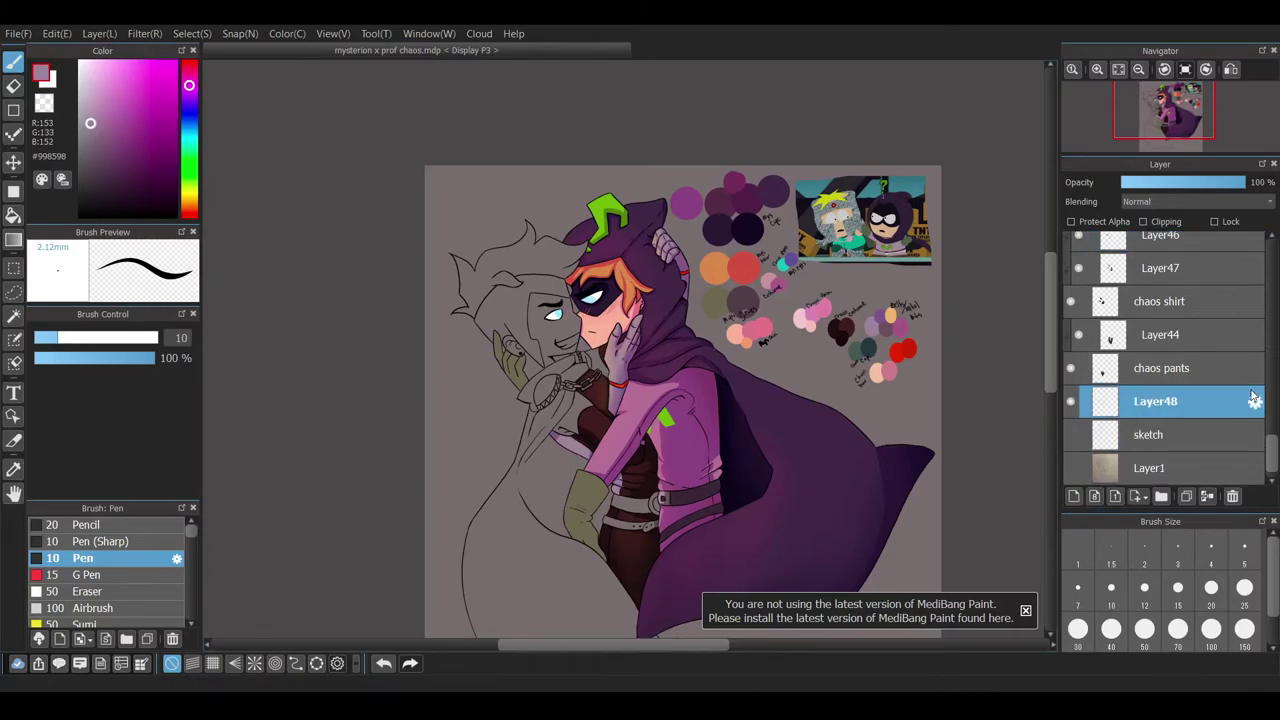
{"action": "scroll", "coordinate": [630, 350], "scroll_direction": "up", "scroll_amount": 5}
{"action": "scroll", "coordinate": [630, 350], "scroll_direction": "down", "scroll_amount": 6}
{"action": "scroll", "coordinate": [1272, 370], "scroll_direction": "up", "scroll_amount": 5}
{"action": "scroll", "coordinate": [1272, 370], "scroll_direction": "down", "scroll_amount": 5}
{"action": "scroll", "coordinate": [704, 402], "scroll_direction": "up", "scroll_amount": 4}
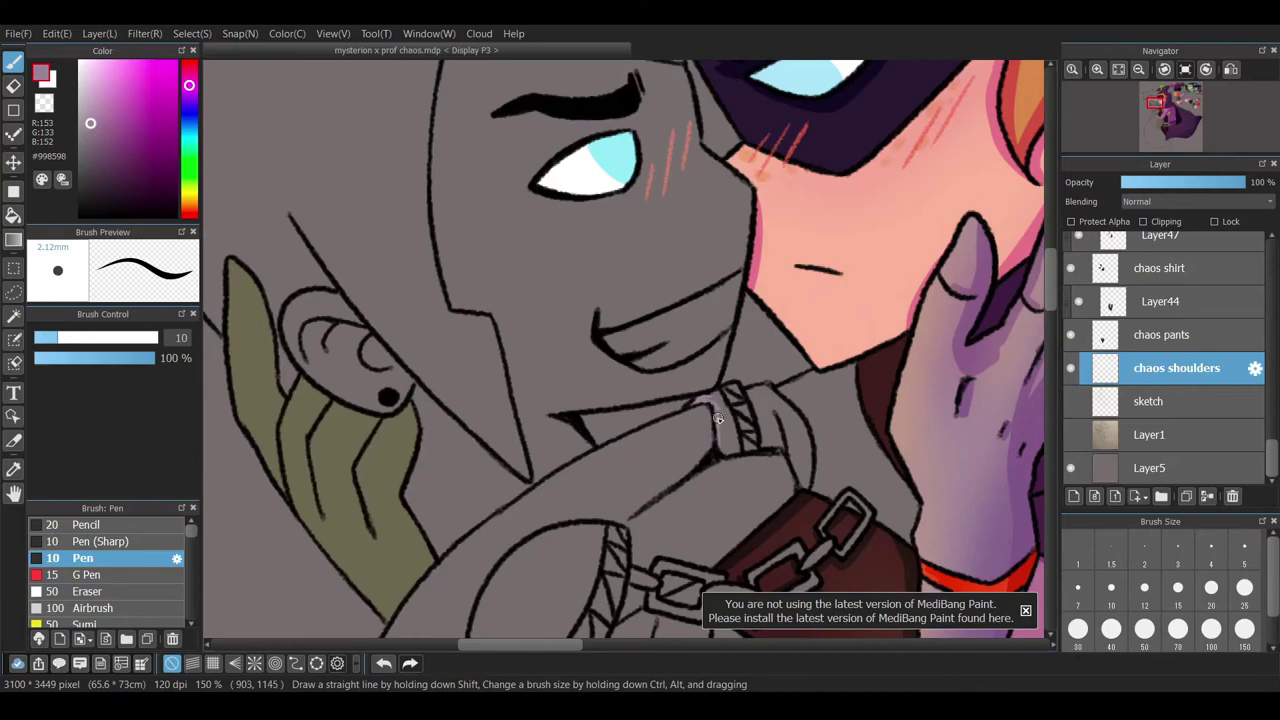
{"action": "scroll", "coordinate": [745, 454], "scroll_direction": "up", "scroll_amount": 5}
{"action": "left_click_drag", "start_coordinate": [595, 240], "coordinate": [690, 400]}
{"action": "left_click_drag", "start_coordinate": [640, 360], "coordinate": [648, 380]}
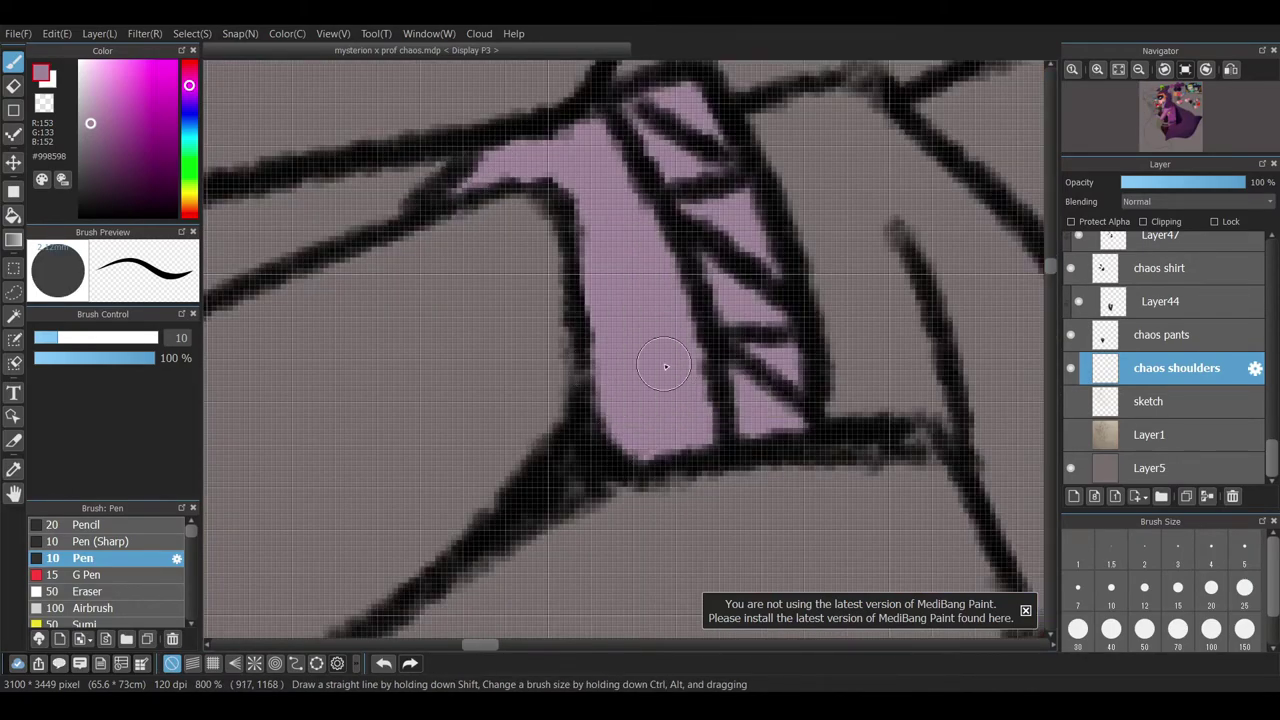
- Fill the oval shoulder ornament, its zigzag trim and the chain links with #998598 on the chaos shoulders layer
{"action": "scroll", "coordinate": [741, 396], "scroll_direction": "down", "scroll_amount": 4}
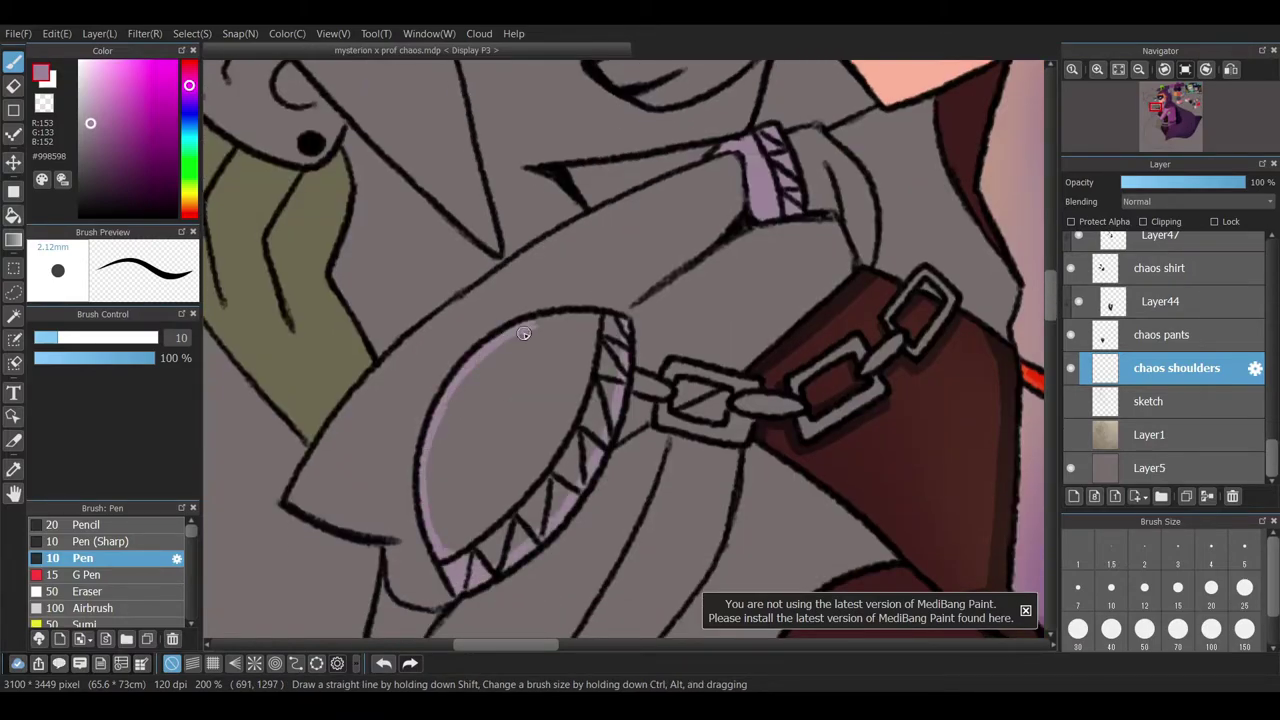
{"action": "mouse_move", "coordinate": [581, 322]}
{"action": "left_mouse_down"}
{"action": "mouse_move", "coordinate": [565, 350]}
{"action": "mouse_move", "coordinate": [548, 346]}
{"action": "left_mouse_up"}
{"action": "mouse_move", "coordinate": [450, 420]}
{"action": "left_mouse_down"}
{"action": "mouse_move", "coordinate": [440, 520]}
{"action": "mouse_move", "coordinate": [538, 519]}
{"action": "mouse_move", "coordinate": [523, 421]}
{"action": "left_mouse_up"}
{"action": "mouse_move", "coordinate": [445, 466]}
{"action": "left_mouse_down"}
{"action": "mouse_move", "coordinate": [507, 410]}
{"action": "mouse_move", "coordinate": [617, 361]}
{"action": "left_mouse_up"}
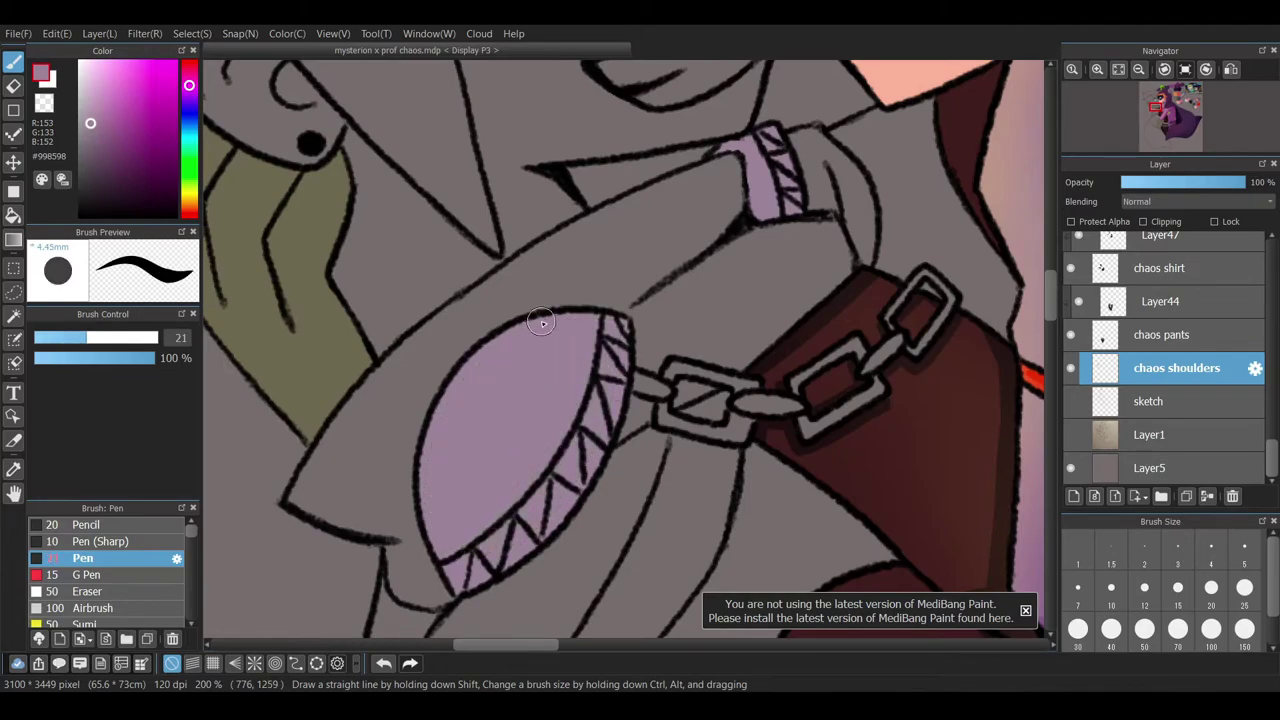
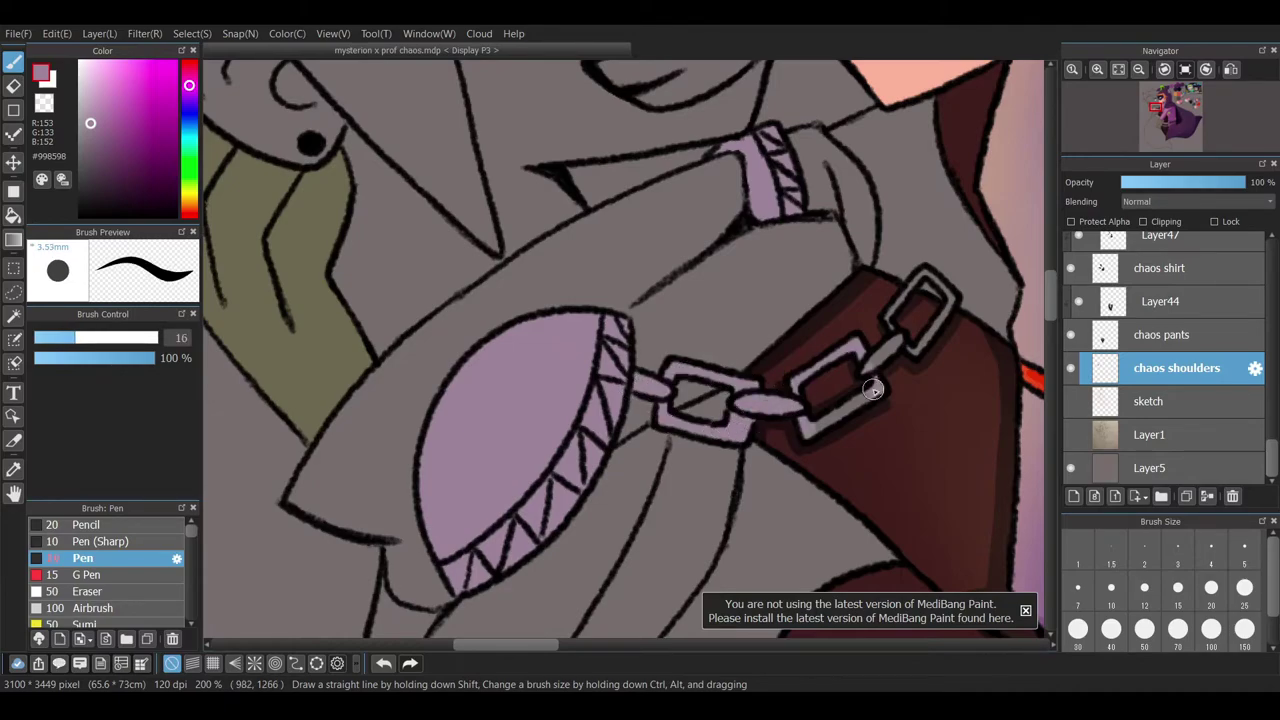
{"action": "left_click_drag", "start_coordinate": [940, 290], "coordinate": [784, 302]}
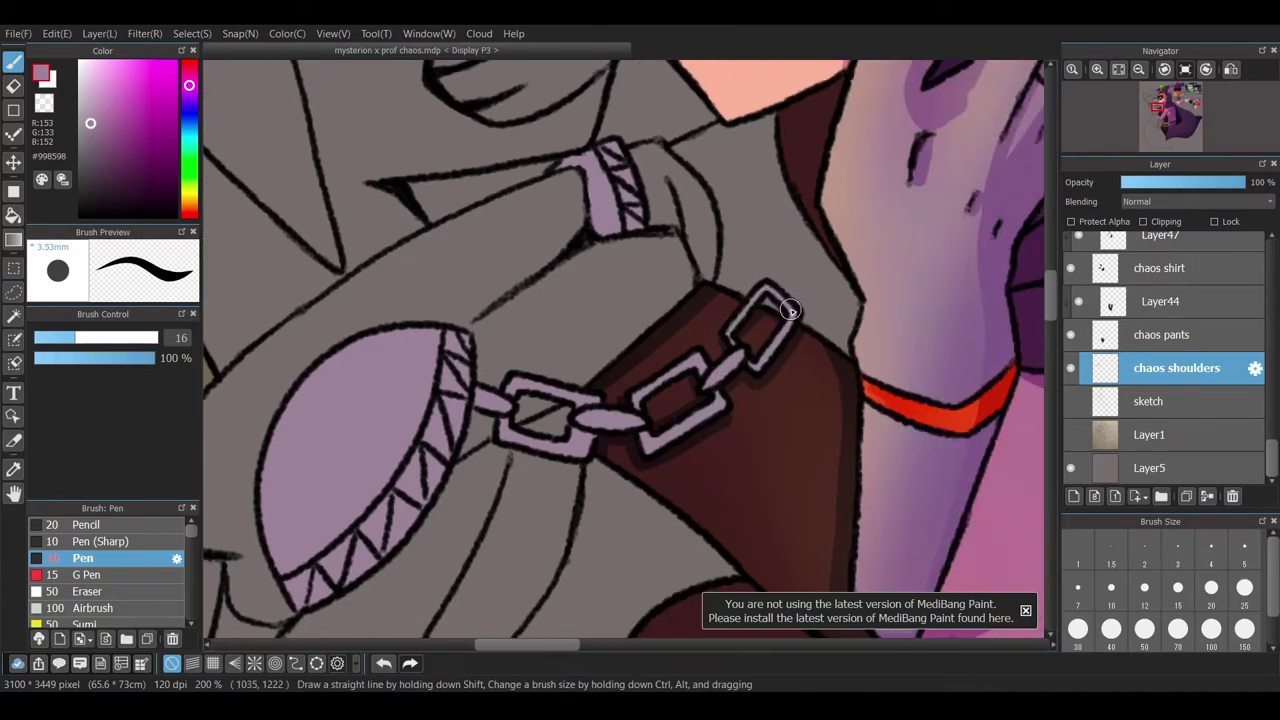
- Touch up the black outline at the chain's last link on the lineart layer using Pencil (Rough) at size 5
{"action": "scroll", "coordinate": [1160, 350], "scroll_direction": "up", "scroll_amount": 10}
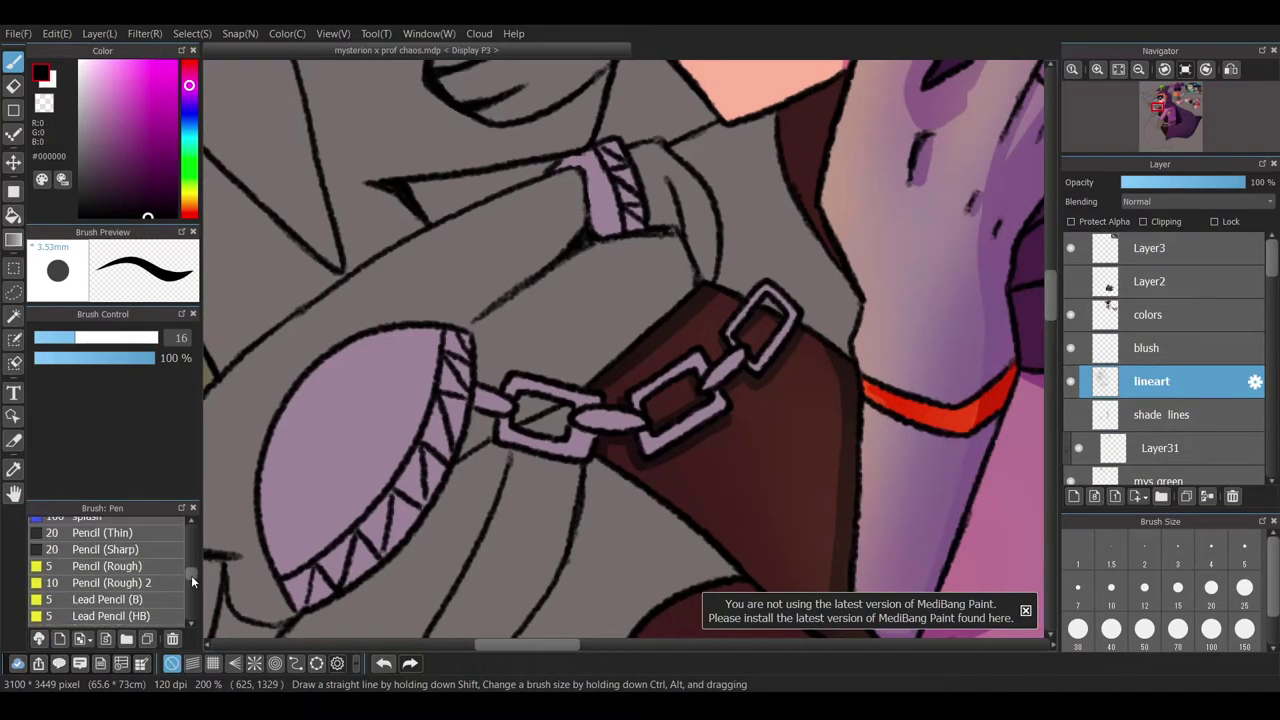
{"action": "left_click", "coordinate": [112, 561]}
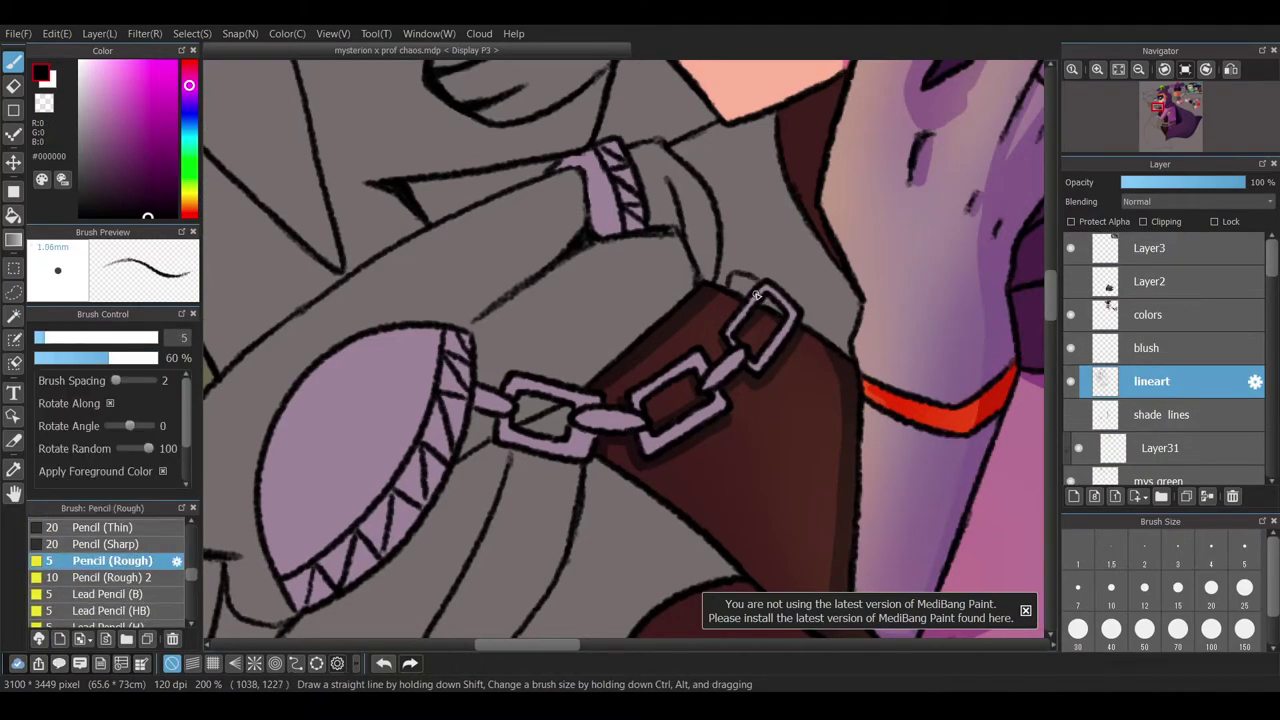
{"action": "key", "text": "ctrl+z"}
{"action": "left_click_drag", "start_coordinate": [795, 282], "coordinate": [778, 310]}
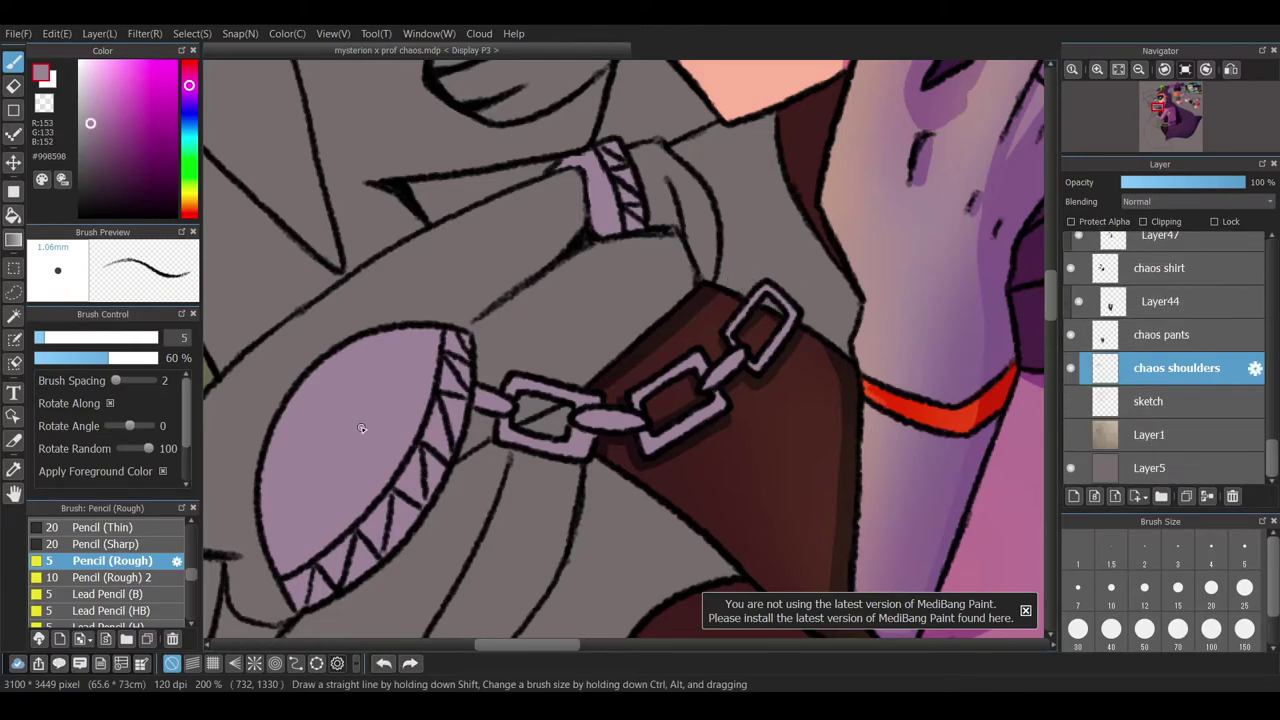
- Add a clipped layer above chaos shoulders and airbrush a #E7B677 glow onto the ornaments at size 100 and 4% opacity
{"action": "left_click", "coordinate": [83, 558]}
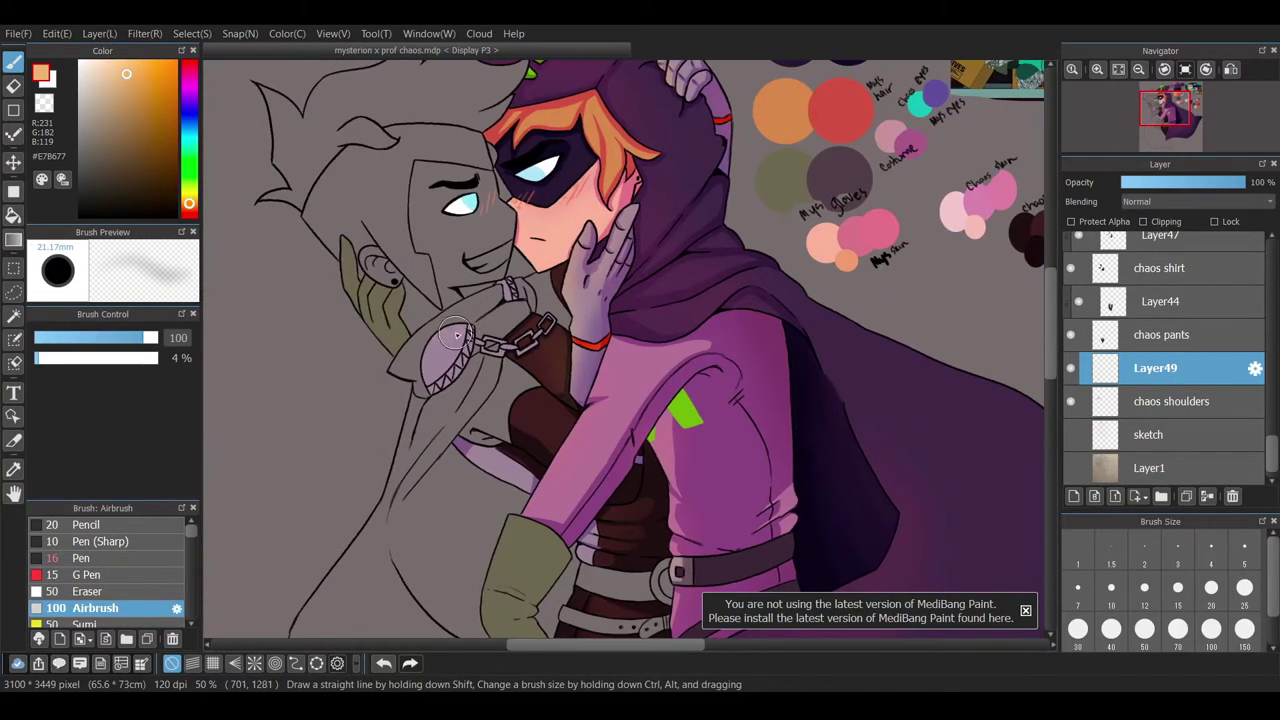
{"action": "left_click", "coordinate": [1162, 224]}
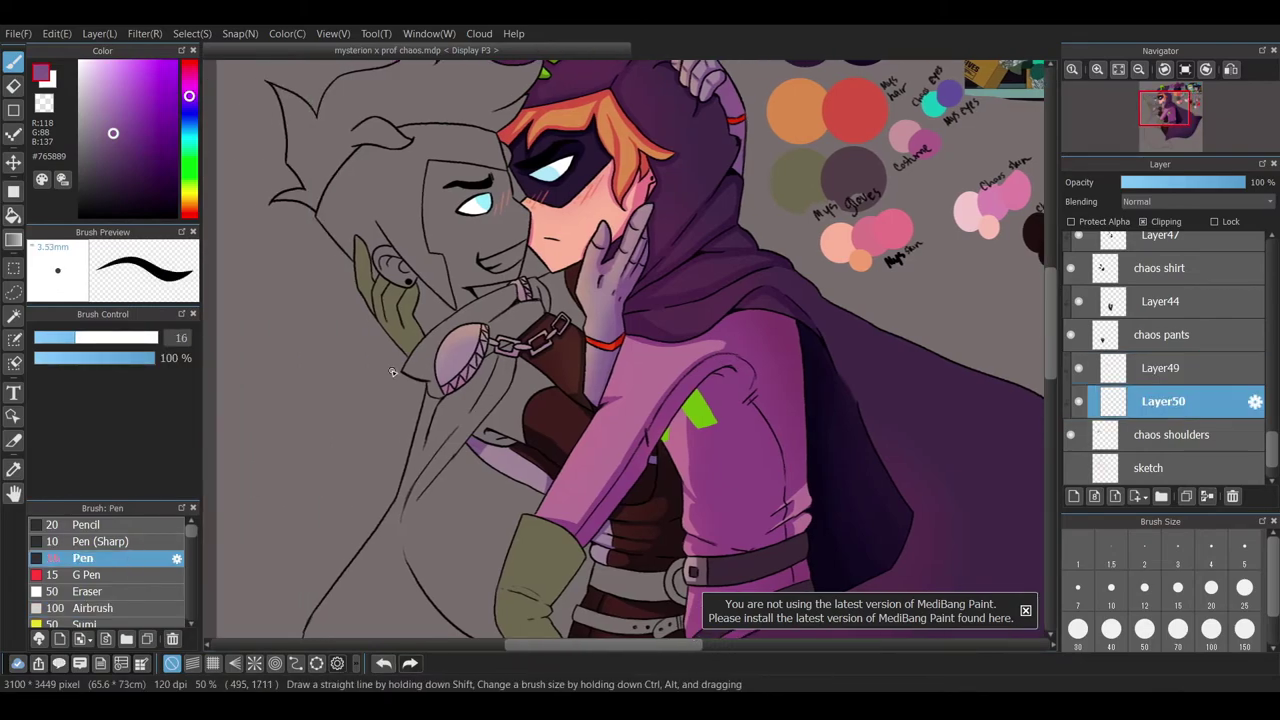
- Add a clipped layer directly above chaos shoulders and shade the ornament, clasp and chain with #765889 using the Pen at size 16
{"action": "scroll", "coordinate": [392, 372], "scroll_direction": "up", "scroll_amount": 5}
{"action": "scroll", "coordinate": [620, 350], "scroll_direction": "down", "scroll_amount": 1}
{"action": "mouse_move", "coordinate": [560, 525]}
{"action": "left_mouse_down"}
{"action": "mouse_move", "coordinate": [581, 478]}
{"action": "mouse_move", "coordinate": [675, 523]}
{"action": "left_mouse_up"}
{"action": "mouse_move", "coordinate": [768, 466]}
{"action": "left_mouse_down"}
{"action": "mouse_move", "coordinate": [630, 450]}
{"action": "mouse_move", "coordinate": [668, 374]}
{"action": "left_mouse_up"}
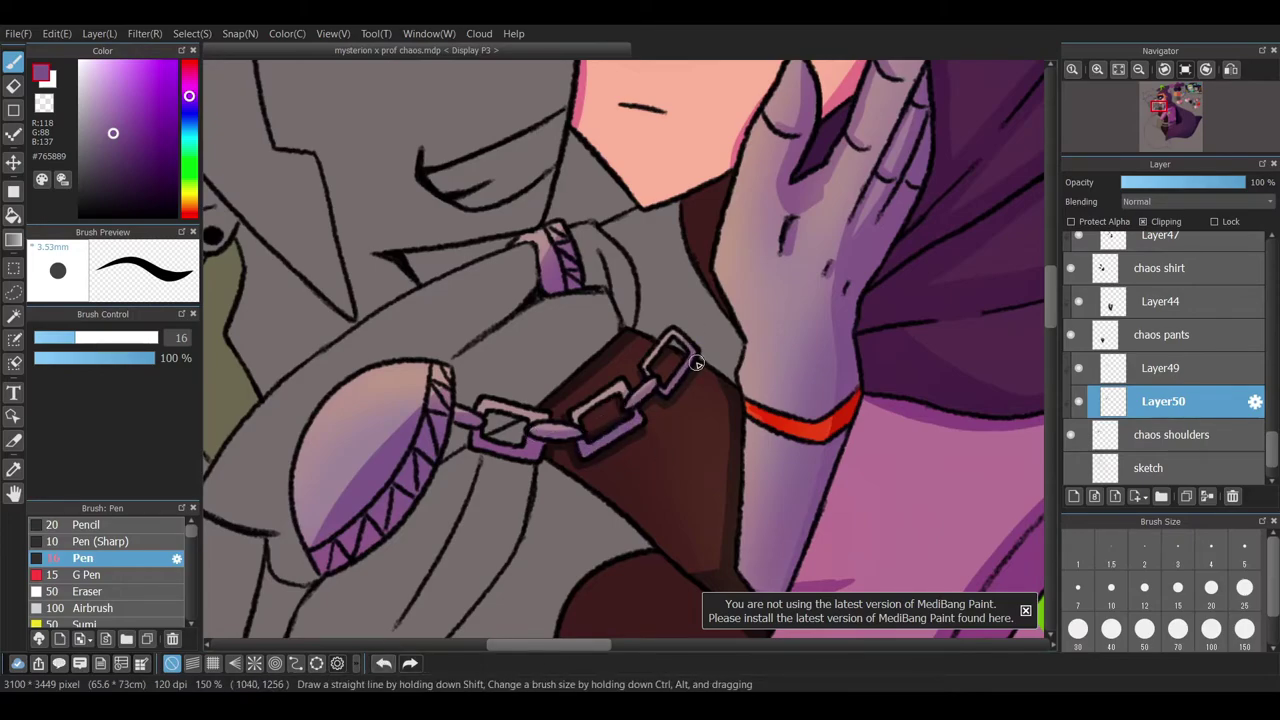
{"action": "scroll", "coordinate": [623, 443], "scroll_direction": "down", "scroll_amount": 3}
{"action": "scroll", "coordinate": [560, 455], "scroll_direction": "up", "scroll_amount": 3}
- Clean up the chain link shading by alternating the size 10 eraser with the #765889 Pen at size 16
{"action": "key", "text": "e"}
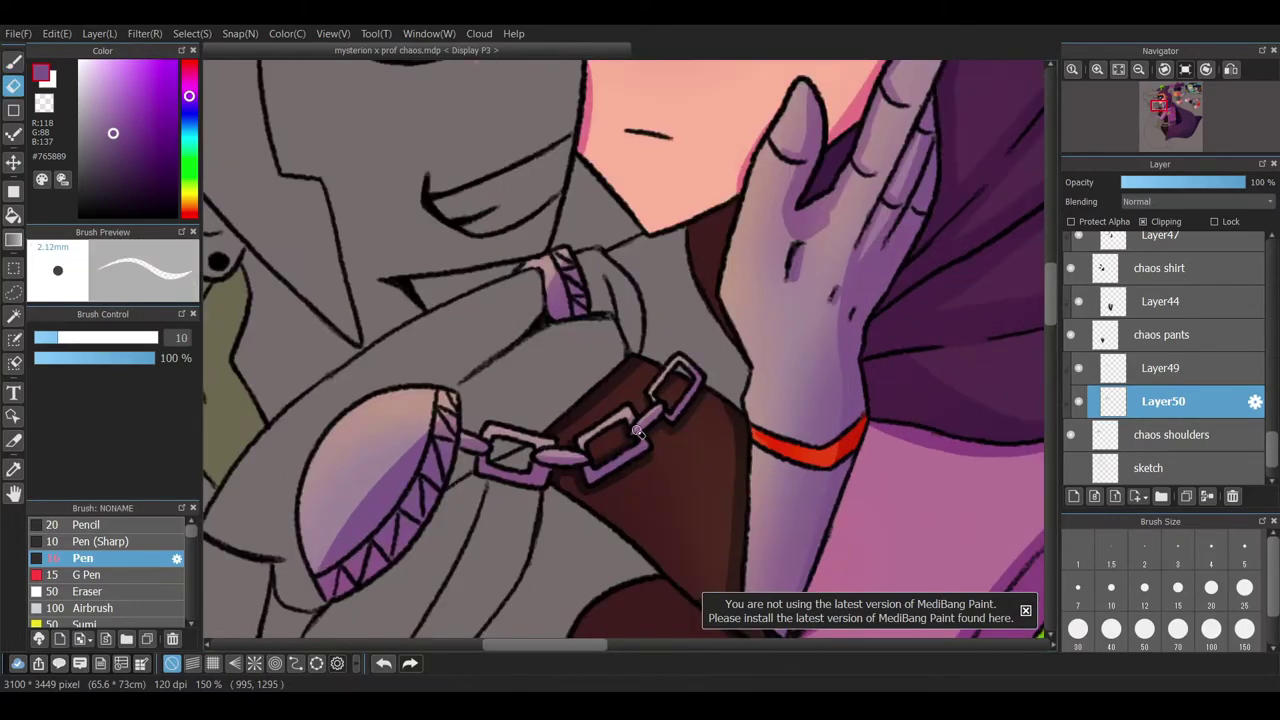
{"action": "key", "text": "b"}
{"action": "key", "text": "e"}
{"action": "key", "text": "b"}
{"action": "key", "text": "e"}
{"action": "key", "text": "b"}
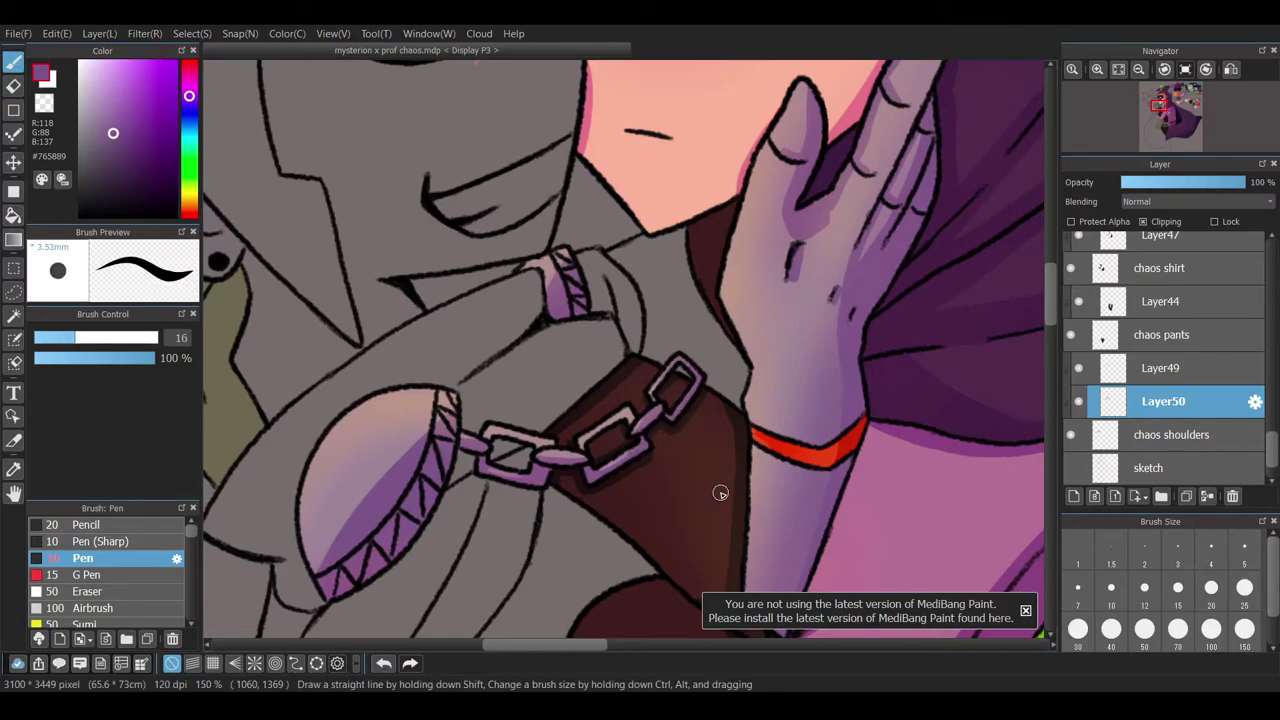
- Add a layer named chaos cape below chaos shoulders and outline the cape's collar and upper edges in #4B5953 with the Pen at size 16
{"action": "scroll", "coordinate": [694, 503], "scroll_direction": "down", "scroll_amount": 3}
{"action": "key", "text": "ctrl+shift+n"}
{"action": "scroll", "coordinate": [1273, 466], "scroll_direction": "down", "scroll_amount": 1}
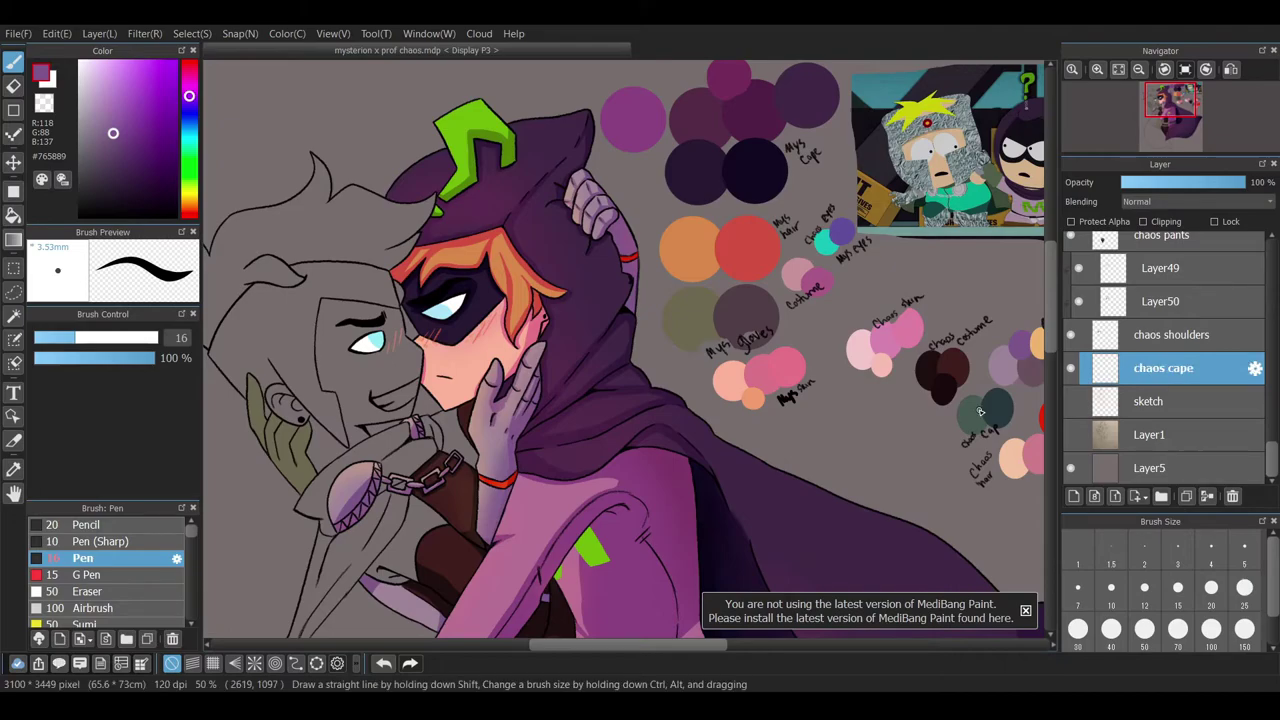
{"action": "left_click_drag", "start_coordinate": [315, 517], "coordinate": [520, 517]}
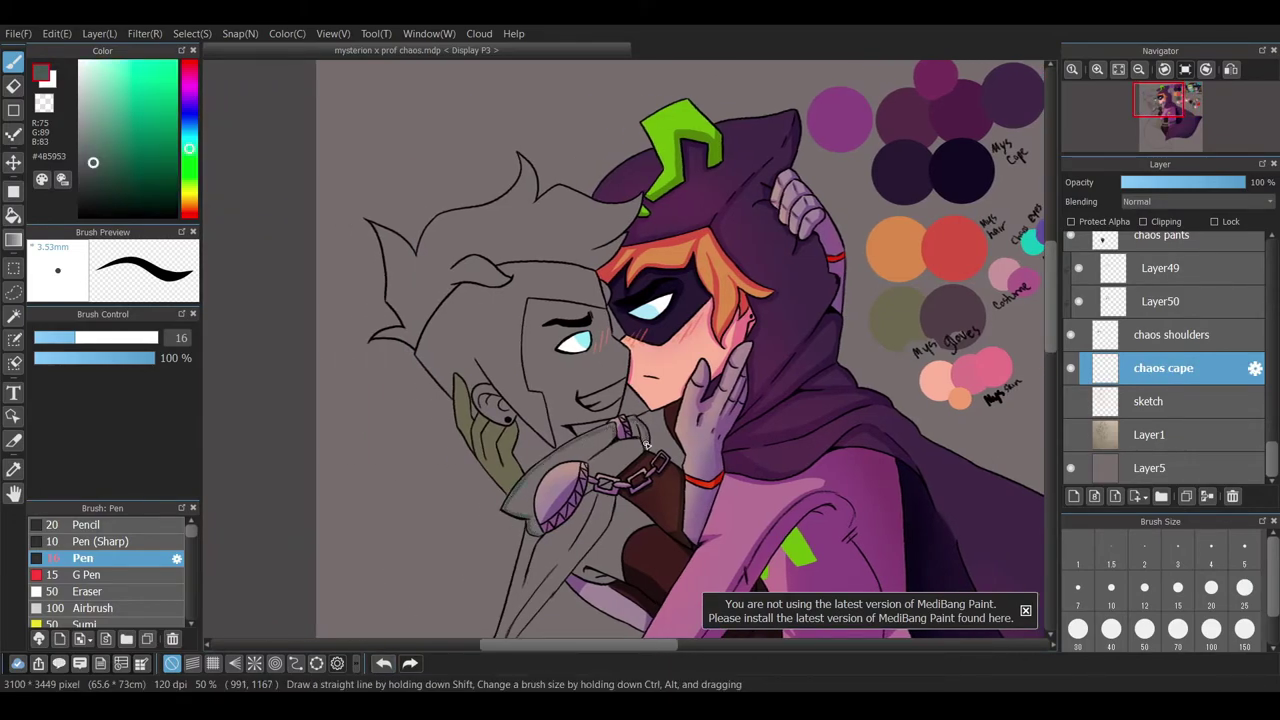
{"action": "scroll", "coordinate": [511, 519], "scroll_direction": "down", "scroll_amount": 2}
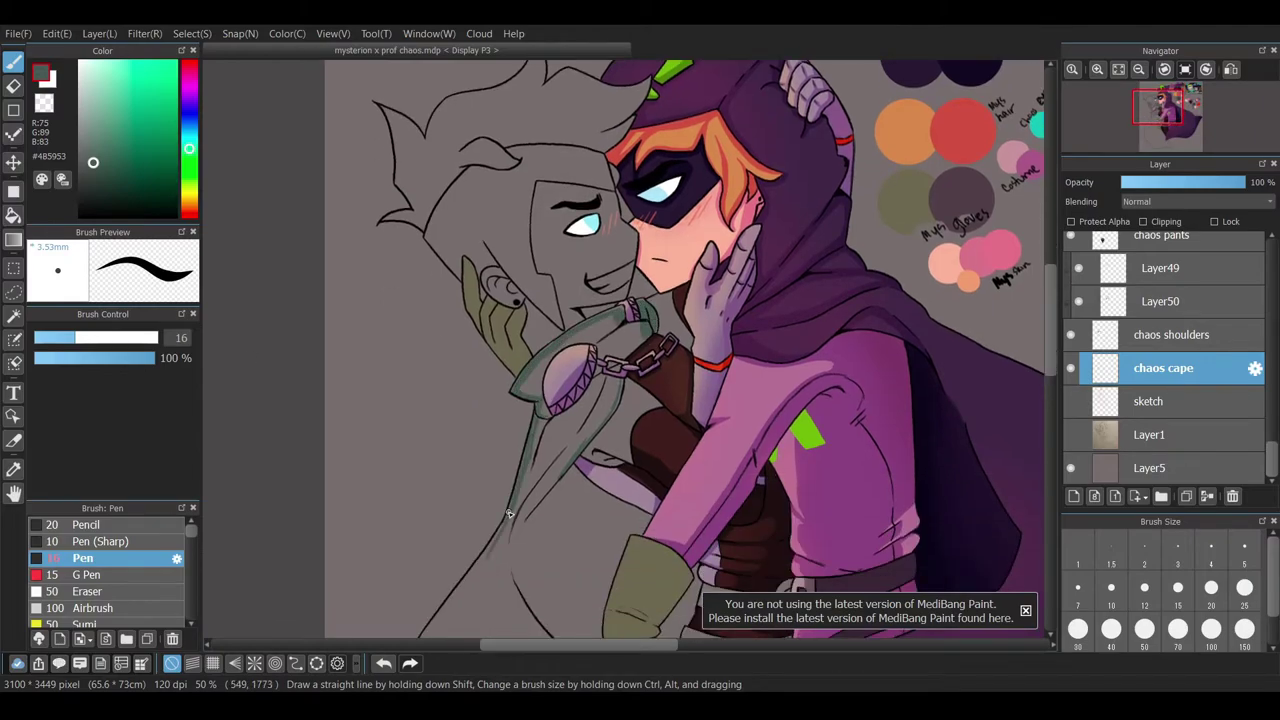
- Fill the cape's collar and the folds below the shoulder ornament with #4B5953, enlarging the Pen to size 34
{"action": "scroll", "coordinate": [505, 523], "scroll_direction": "up", "scroll_amount": 4}
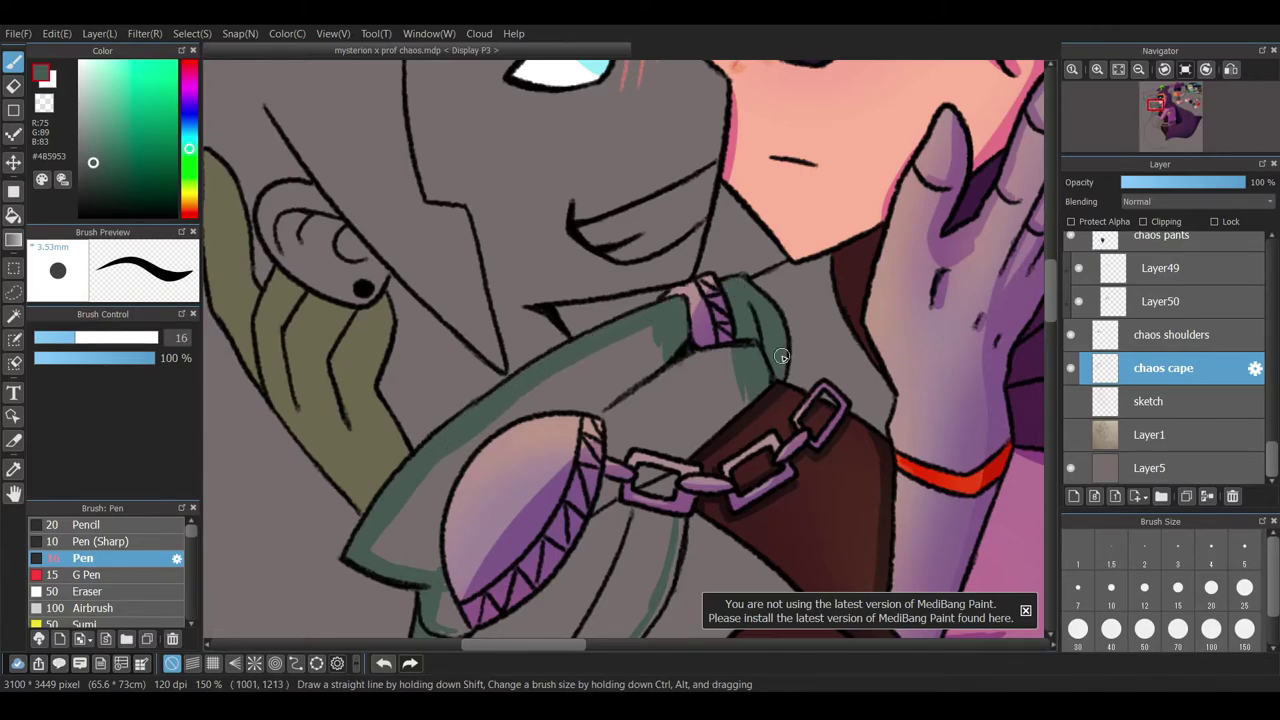
{"action": "left_click_drag", "start_coordinate": [640, 512], "coordinate": [660, 585]}
{"action": "scroll", "coordinate": [690, 305], "scroll_direction": "down", "scroll_amount": 3}
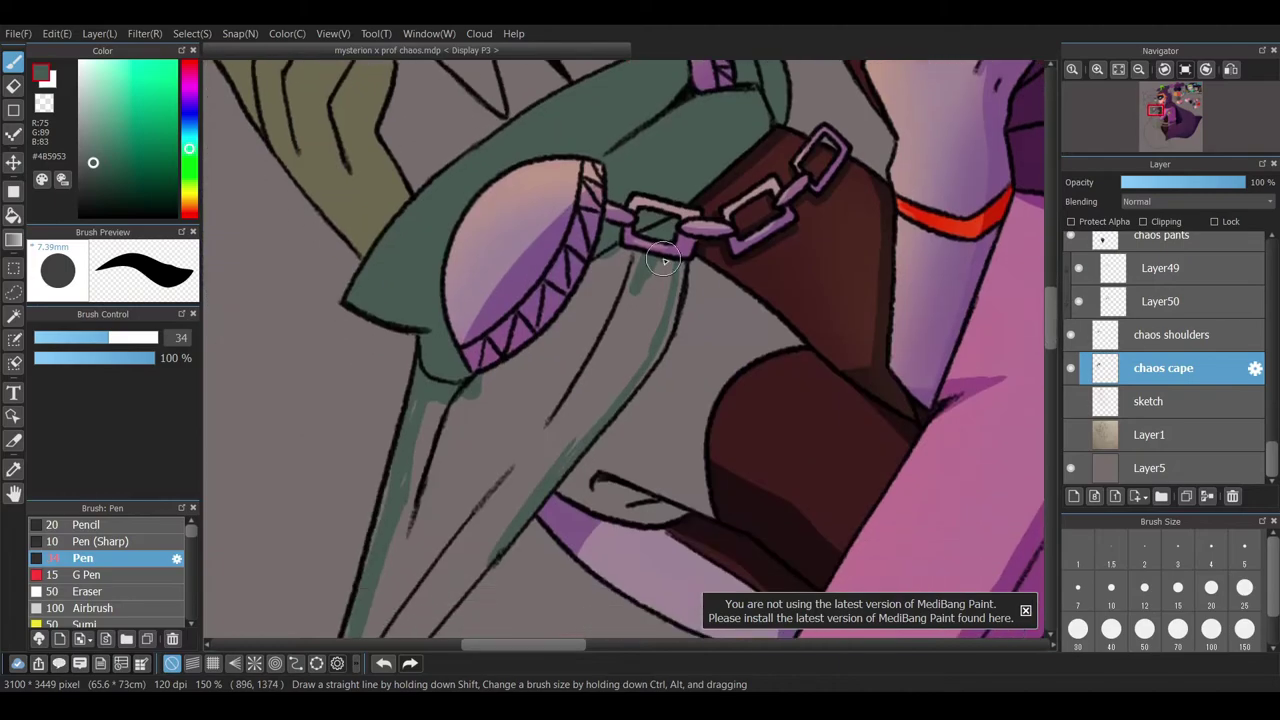
{"action": "left_click_drag", "start_coordinate": [647, 363], "coordinate": [588, 436]}
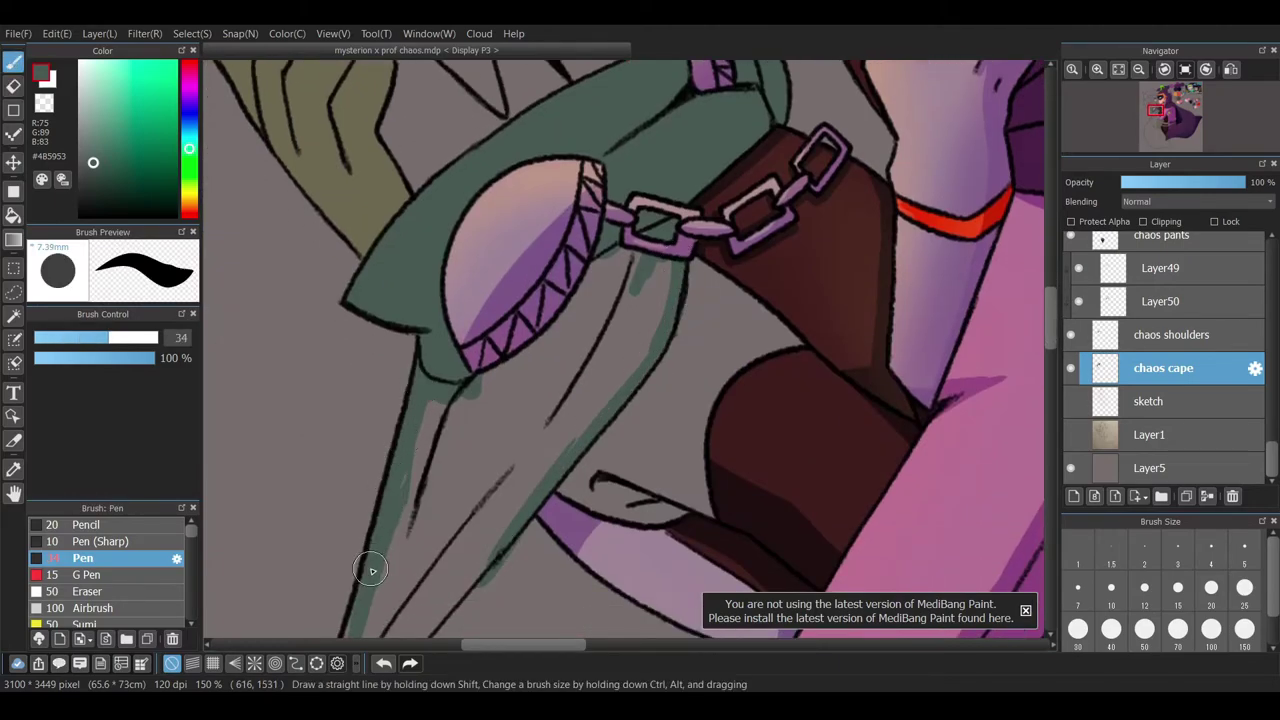
{"action": "mouse_move", "coordinate": [379, 531]}
{"action": "left_mouse_down"}
{"action": "mouse_move", "coordinate": [398, 457]}
{"action": "mouse_move", "coordinate": [401, 592]}
{"action": "mouse_move", "coordinate": [621, 378]}
{"action": "mouse_move", "coordinate": [390, 627]}
{"action": "mouse_move", "coordinate": [591, 397]}
{"action": "left_mouse_up"}
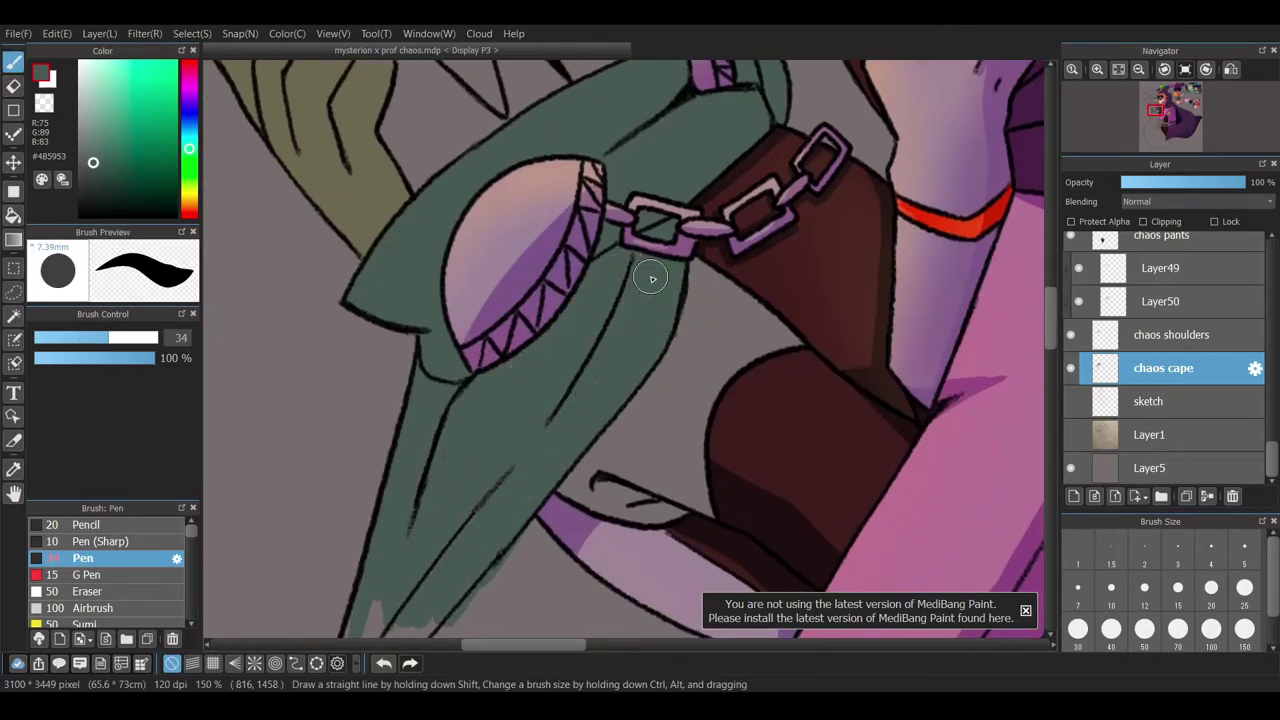
- Paint #4B5953 along the inside of the cape's long outer left edge with the Pen at size 34
{"action": "scroll", "coordinate": [465, 503], "scroll_direction": "up", "scroll_amount": 1}
{"action": "scroll", "coordinate": [465, 503], "scroll_direction": "down", "scroll_amount": 1}
{"action": "scroll", "coordinate": [393, 304], "scroll_direction": "left", "scroll_amount": 3}
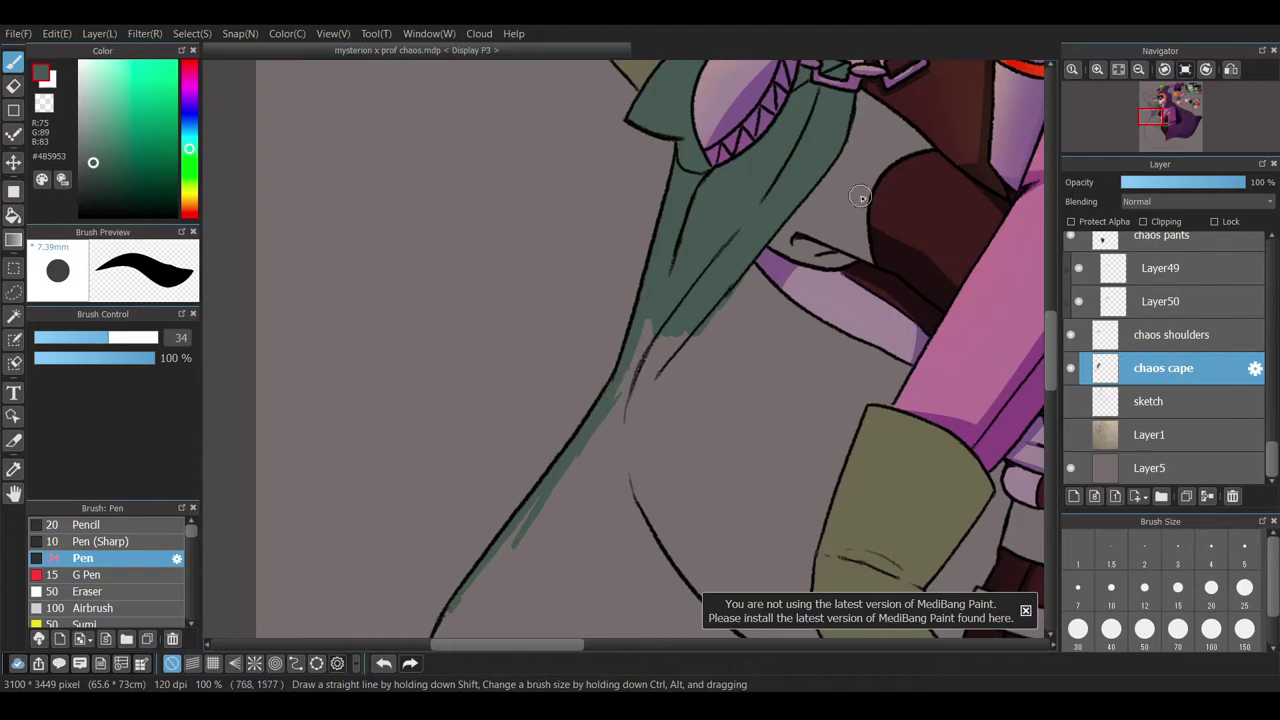
{"action": "scroll", "coordinate": [718, 272], "scroll_direction": "down", "scroll_amount": 5}
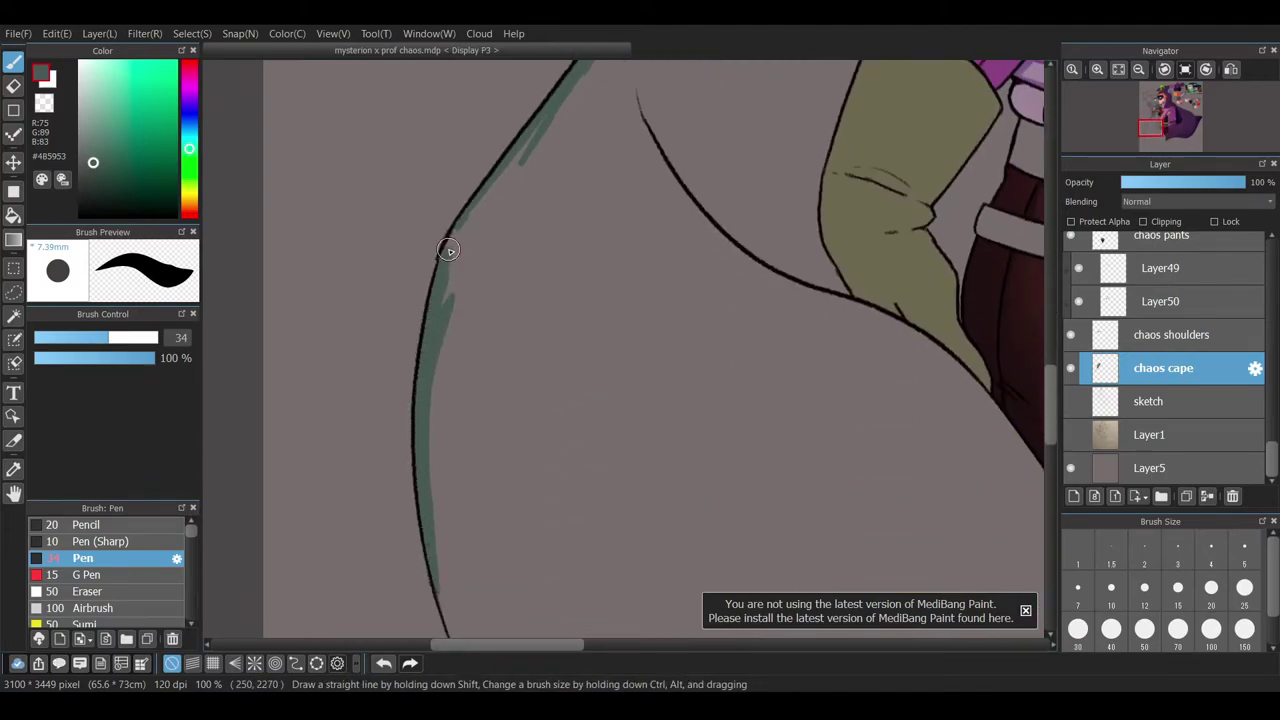
{"action": "scroll", "coordinate": [443, 263], "scroll_direction": "up", "scroll_amount": 1}
{"action": "left_click_drag", "start_coordinate": [283, 331], "coordinate": [786, 413]}
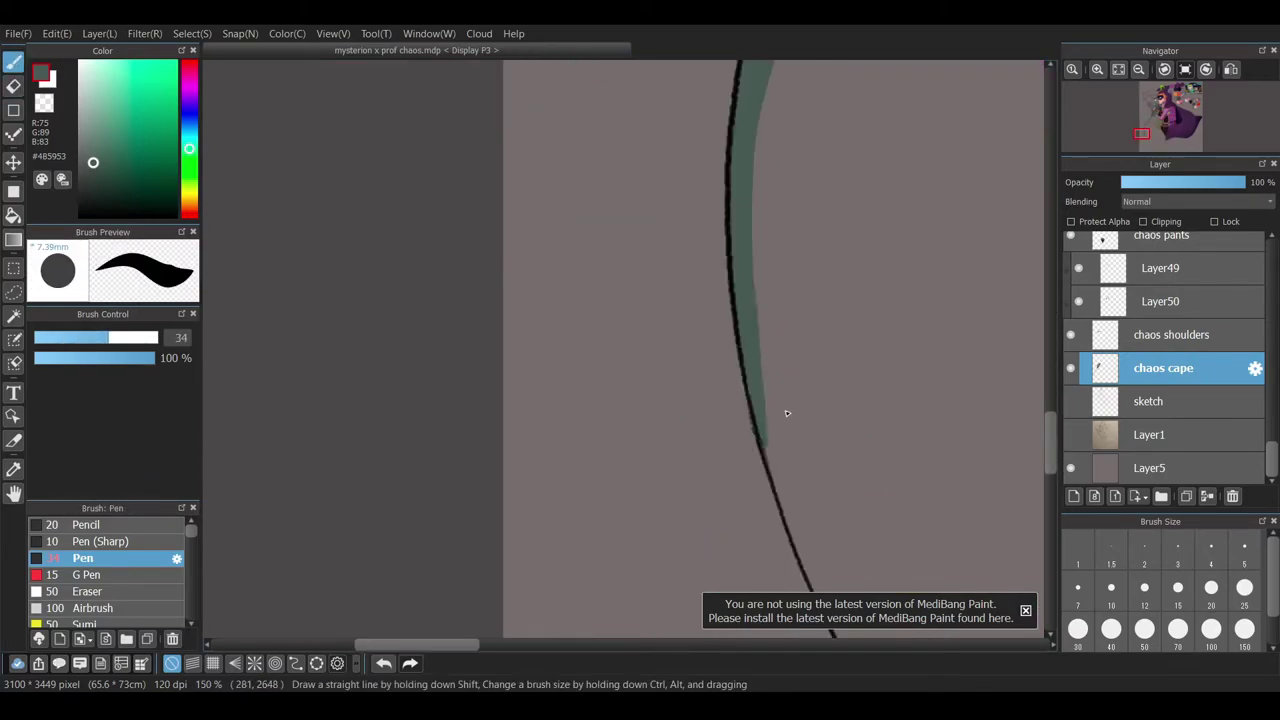
{"action": "scroll", "coordinate": [786, 413], "scroll_direction": "down", "scroll_amount": 1}
{"action": "mouse_move", "coordinate": [526, 457]}
{"action": "left_mouse_down"}
{"action": "mouse_move", "coordinate": [463, 393]}
{"action": "mouse_move", "coordinate": [486, 371]}
{"action": "left_mouse_up"}
{"action": "mouse_move", "coordinate": [450, 410]}
{"action": "left_mouse_down"}
{"action": "mouse_move", "coordinate": [500, 505]}
{"action": "mouse_move", "coordinate": [491, 523]}
{"action": "left_mouse_up"}
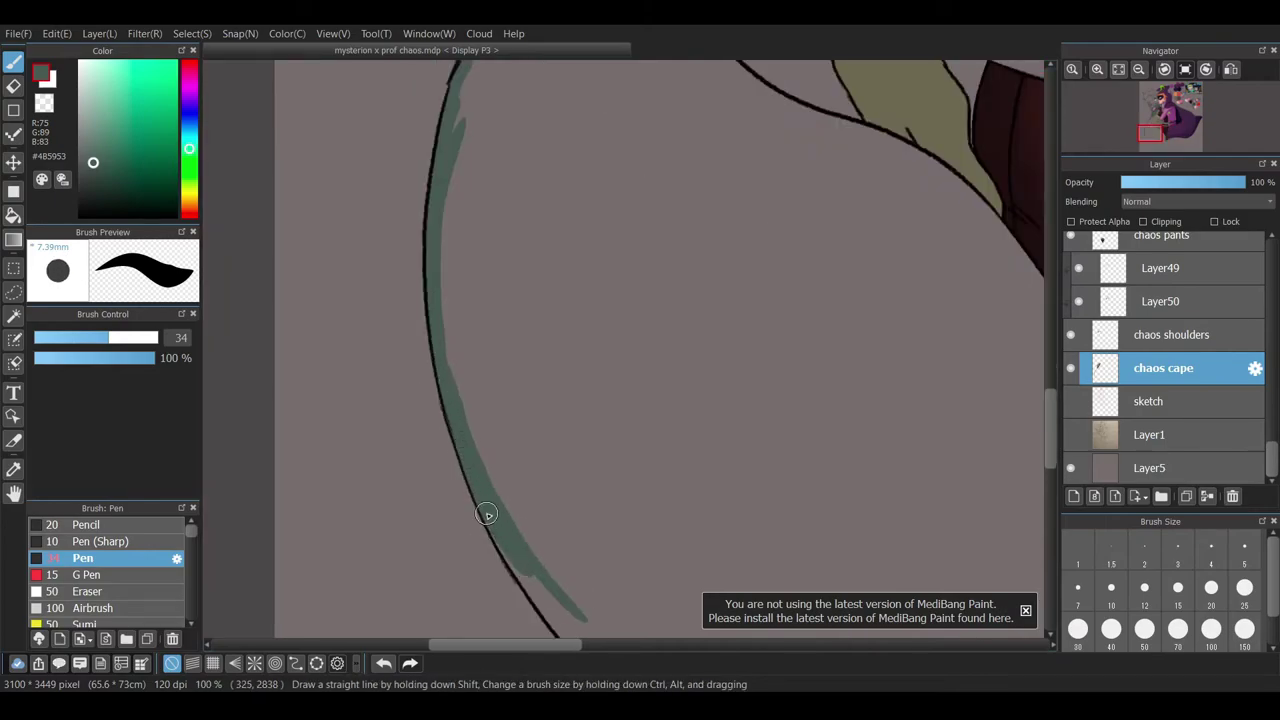
- Extend the #4B5953 band around the cape's lower-left curve, trimming spill outside the lineart with the size 10 eraser
{"action": "key", "text": "e"}
{"action": "key", "text": "b"}
{"action": "scroll", "coordinate": [463, 450], "scroll_direction": "up", "scroll_amount": 3}
{"action": "key", "text": "e"}
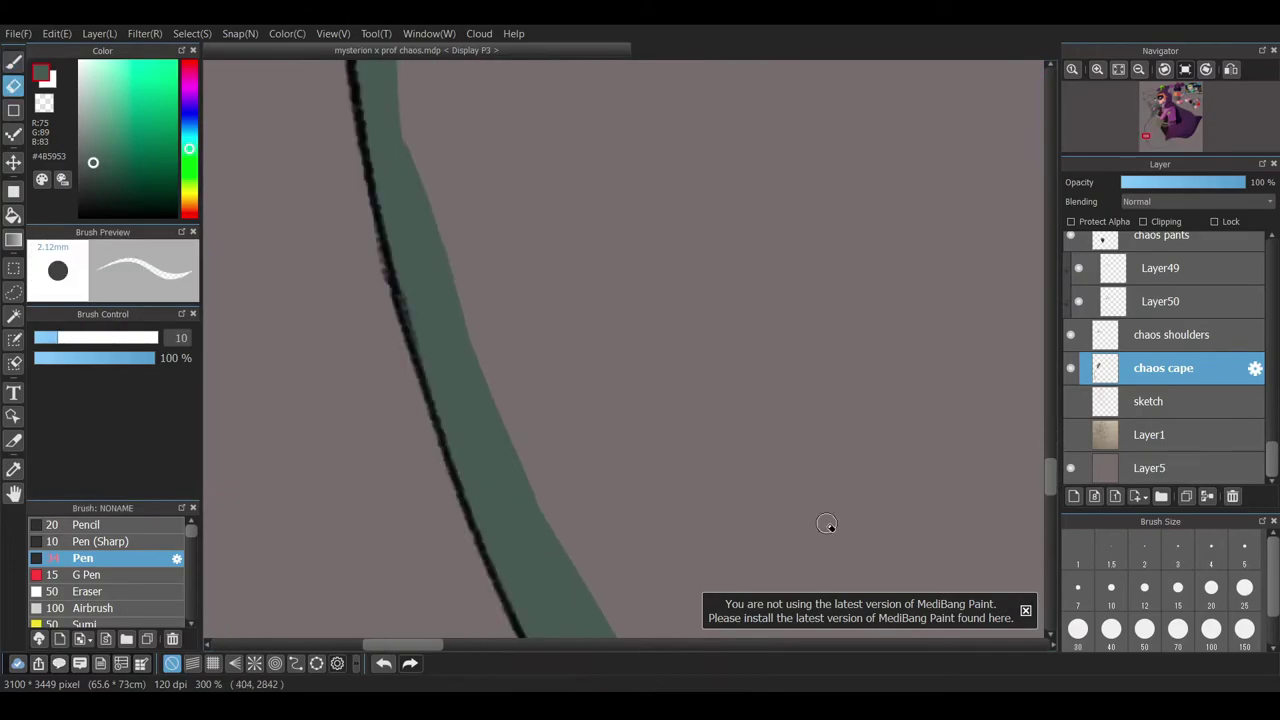
{"action": "scroll", "coordinate": [600, 595], "scroll_direction": "down", "scroll_amount": 3}
{"action": "key", "text": "b"}
{"action": "mouse_move", "coordinate": [461, 472]}
{"action": "left_mouse_down"}
{"action": "mouse_move", "coordinate": [530, 542]}
{"action": "mouse_move", "coordinate": [491, 467]}
{"action": "mouse_move", "coordinate": [600, 600]}
{"action": "left_mouse_up"}
{"action": "scroll", "coordinate": [600, 565], "scroll_direction": "up", "scroll_amount": 2}
{"action": "key", "text": "e"}
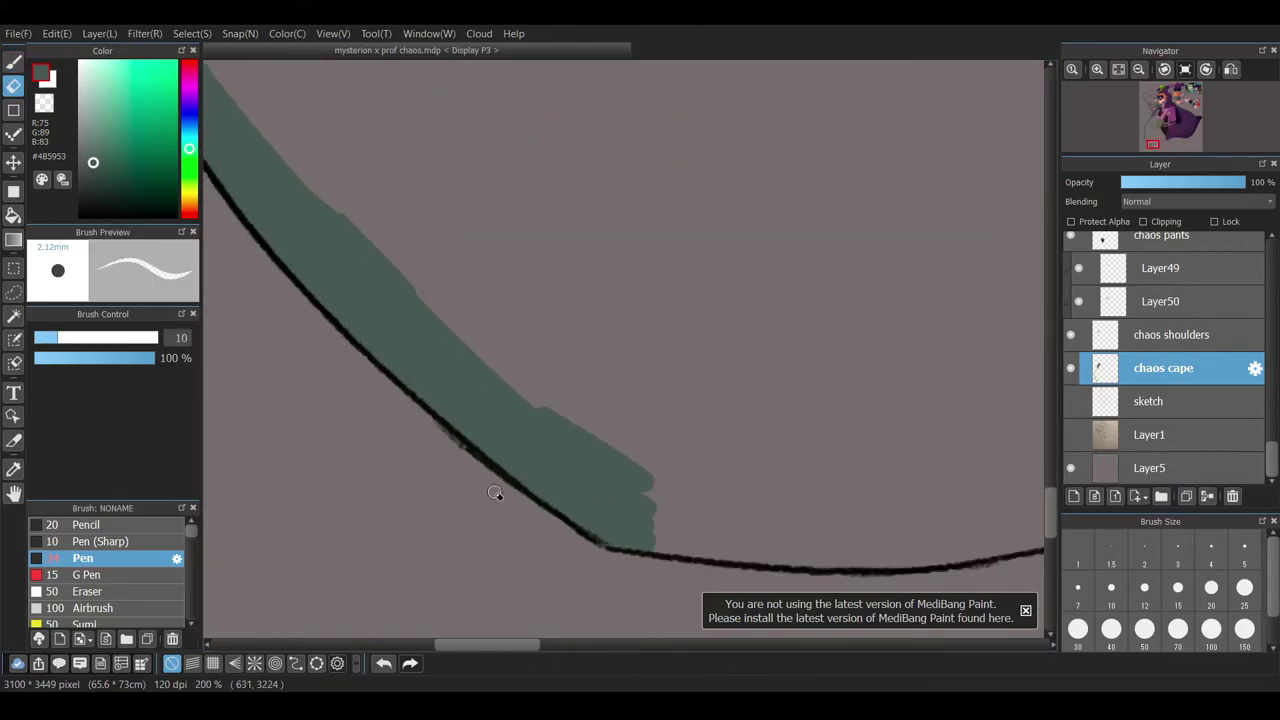
- Paint the cape's wavy bottom hem in #4B5953 and erase the overspill below the line
{"action": "key", "text": "b"}
{"action": "scroll", "coordinate": [528, 554], "scroll_direction": "down", "scroll_amount": 2}
{"action": "mouse_move", "coordinate": [721, 579]}
{"action": "left_mouse_down"}
{"action": "mouse_move", "coordinate": [330, 566]}
{"action": "mouse_move", "coordinate": [449, 571]}
{"action": "mouse_move", "coordinate": [737, 520]}
{"action": "mouse_move", "coordinate": [803, 556]}
{"action": "left_mouse_up"}
{"action": "key", "text": "e"}
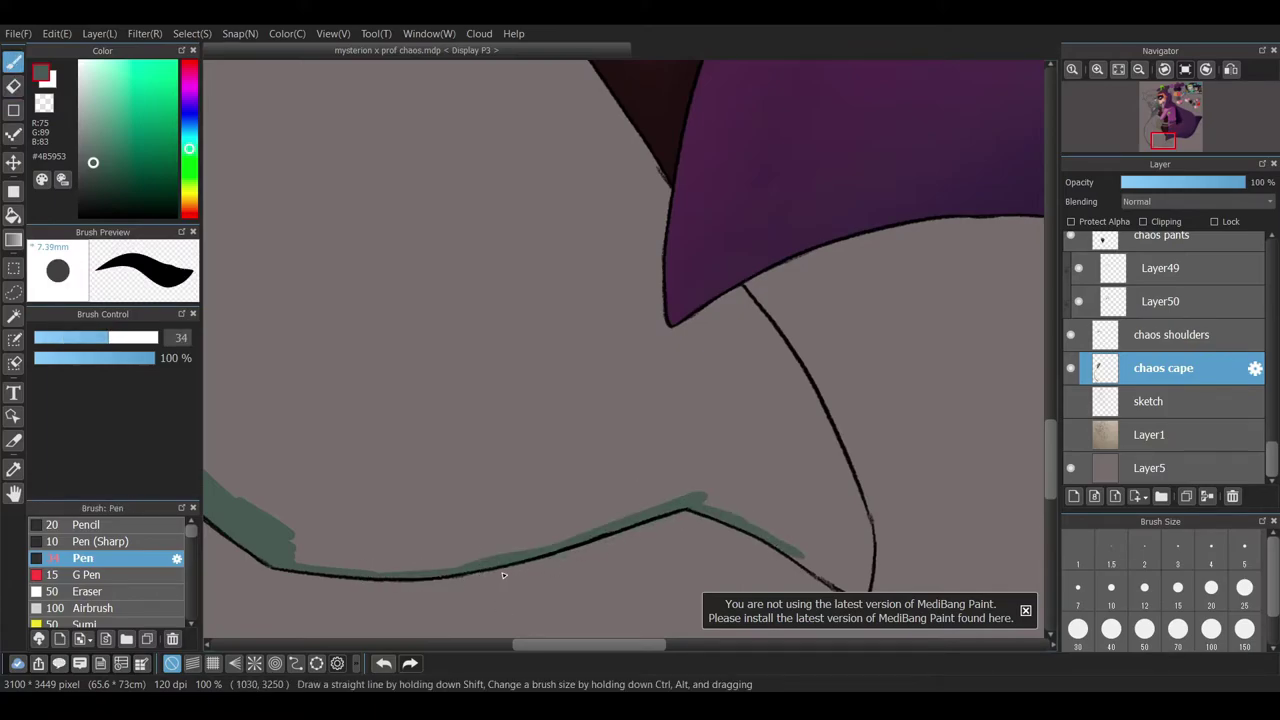
{"action": "scroll", "coordinate": [666, 480], "scroll_direction": "up", "scroll_amount": 4}
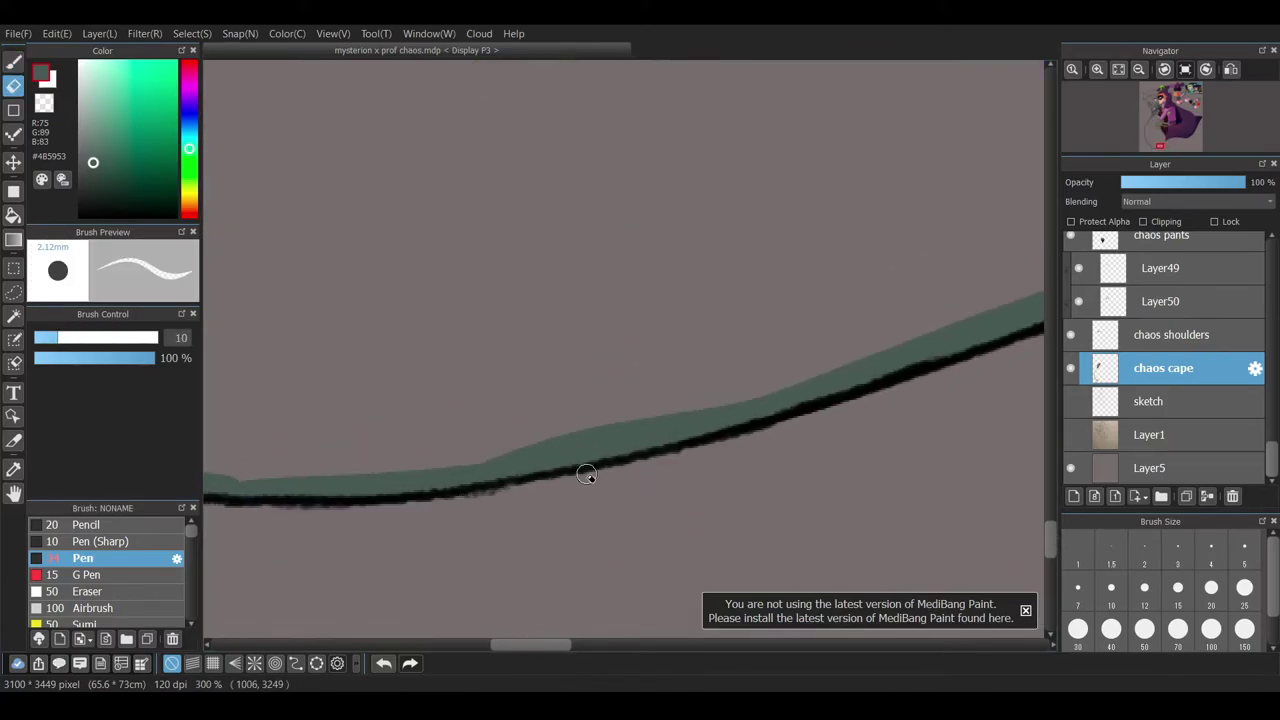
{"action": "mouse_move", "coordinate": [558, 645]}
{"action": "left_mouse_down"}
{"action": "mouse_move", "coordinate": [613, 645]}
{"action": "mouse_move", "coordinate": [628, 624]}
{"action": "left_mouse_up"}
- Paint the cape's lower-right corner and the edge rising to the purple cape in #4B5953, cleaning the outline with the eraser
{"action": "key", "text": "b"}
{"action": "mouse_move", "coordinate": [600, 525]}
{"action": "left_mouse_down"}
{"action": "mouse_move", "coordinate": [700, 565]}
{"action": "mouse_move", "coordinate": [490, 420]}
{"action": "mouse_move", "coordinate": [720, 450]}
{"action": "mouse_move", "coordinate": [710, 355]}
{"action": "left_mouse_up"}
{"action": "mouse_move", "coordinate": [653, 208]}
{"action": "left_mouse_down"}
{"action": "mouse_move", "coordinate": [646, 437]}
{"action": "mouse_move", "coordinate": [620, 175]}
{"action": "left_mouse_up"}
{"action": "key", "text": "e"}
{"action": "key", "text": "b"}
{"action": "scroll", "coordinate": [735, 343], "scroll_direction": "down", "scroll_amount": 3}
{"action": "scroll", "coordinate": [650, 350], "scroll_direction": "up", "scroll_amount": 3}
{"action": "mouse_move", "coordinate": [540, 265]}
{"action": "left_mouse_down"}
{"action": "mouse_move", "coordinate": [633, 403]}
{"action": "mouse_move", "coordinate": [701, 560]}
{"action": "mouse_move", "coordinate": [594, 369]}
{"action": "mouse_move", "coordinate": [505, 265]}
{"action": "mouse_move", "coordinate": [532, 310]}
{"action": "mouse_move", "coordinate": [531, 543]}
{"action": "left_mouse_up"}
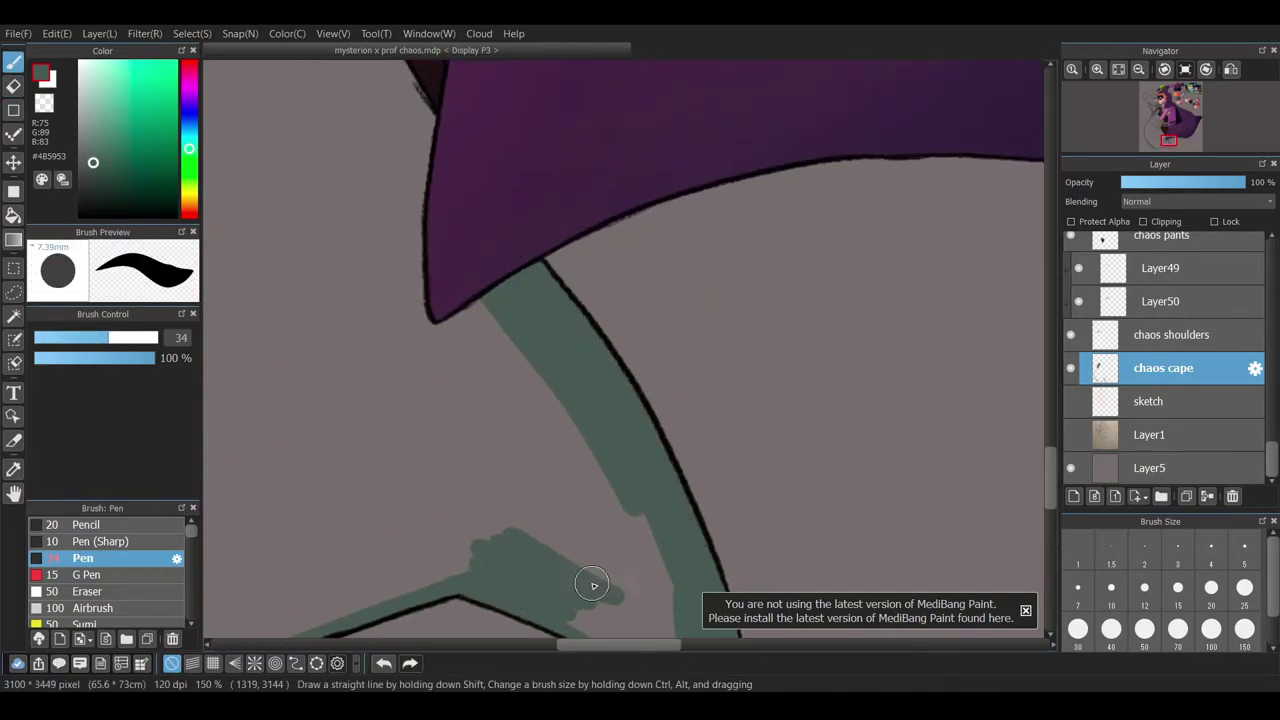
{"action": "scroll", "coordinate": [531, 543], "scroll_direction": "up", "scroll_amount": 2}
{"action": "scroll", "coordinate": [623, 449], "scroll_direction": "up", "scroll_amount": 2}
{"action": "key", "text": "e"}
- Fill the cape's large open interior with #4B5953 using the Pen at size 40, then at size 23 around the glove
{"action": "scroll", "coordinate": [786, 403], "scroll_direction": "down", "scroll_amount": 7}
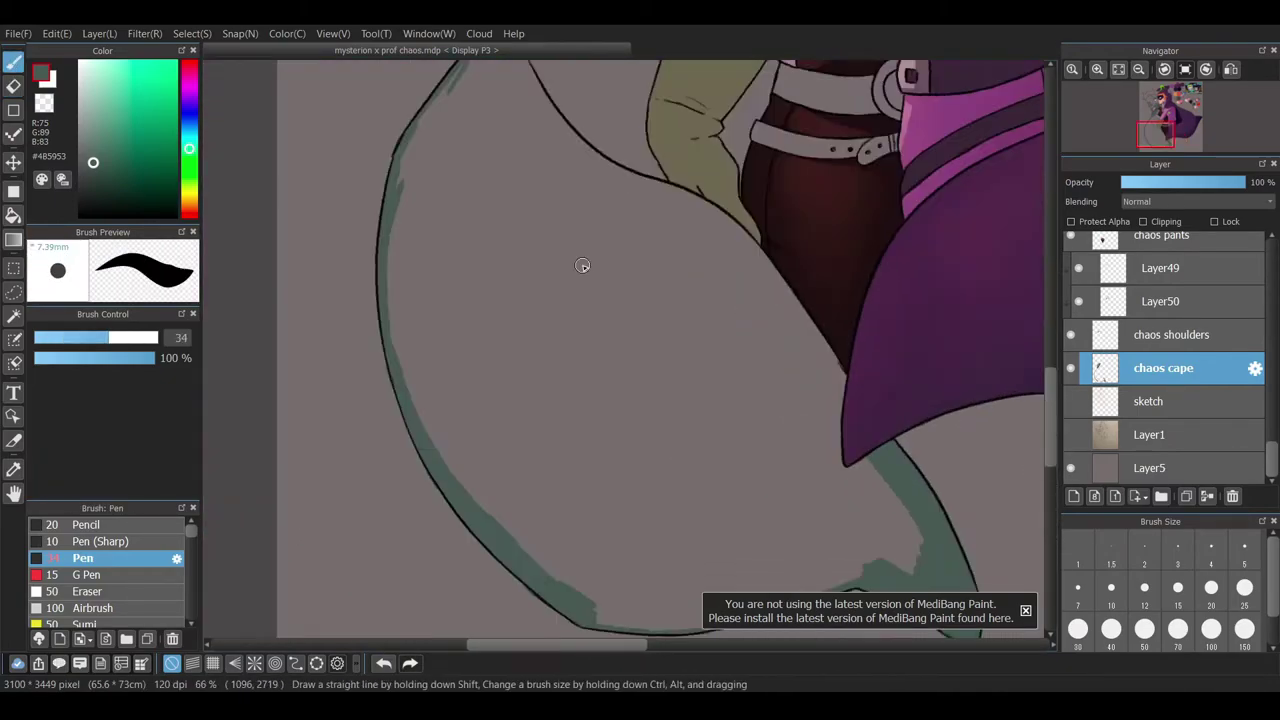
{"action": "key", "text": "b"}
{"action": "mouse_move", "coordinate": [524, 203]}
{"action": "left_mouse_down"}
{"action": "mouse_move", "coordinate": [520, 466]}
{"action": "mouse_move", "coordinate": [680, 489]}
{"action": "mouse_move", "coordinate": [651, 503]}
{"action": "left_mouse_up"}
{"action": "scroll", "coordinate": [573, 462], "scroll_direction": "up", "scroll_amount": 2}
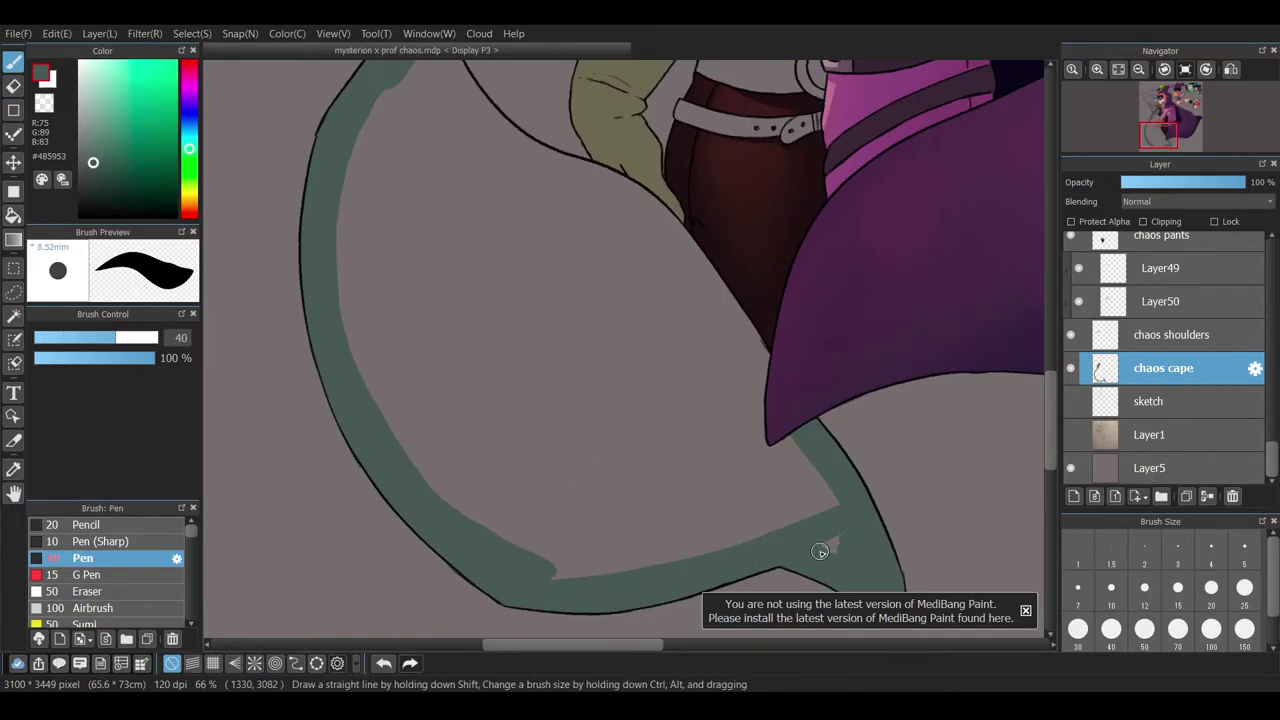
{"action": "scroll", "coordinate": [771, 548], "scroll_direction": "down", "scroll_amount": 2}
{"action": "mouse_move", "coordinate": [685, 342]}
{"action": "left_mouse_down"}
{"action": "mouse_move", "coordinate": [623, 357]}
{"action": "mouse_move", "coordinate": [514, 386]}
{"action": "mouse_move", "coordinate": [718, 589]}
{"action": "mouse_move", "coordinate": [715, 496]}
{"action": "mouse_move", "coordinate": [613, 560]}
{"action": "mouse_move", "coordinate": [657, 526]}
{"action": "mouse_move", "coordinate": [563, 397]}
{"action": "left_mouse_up"}
{"action": "scroll", "coordinate": [563, 397], "scroll_direction": "up", "scroll_amount": 4}
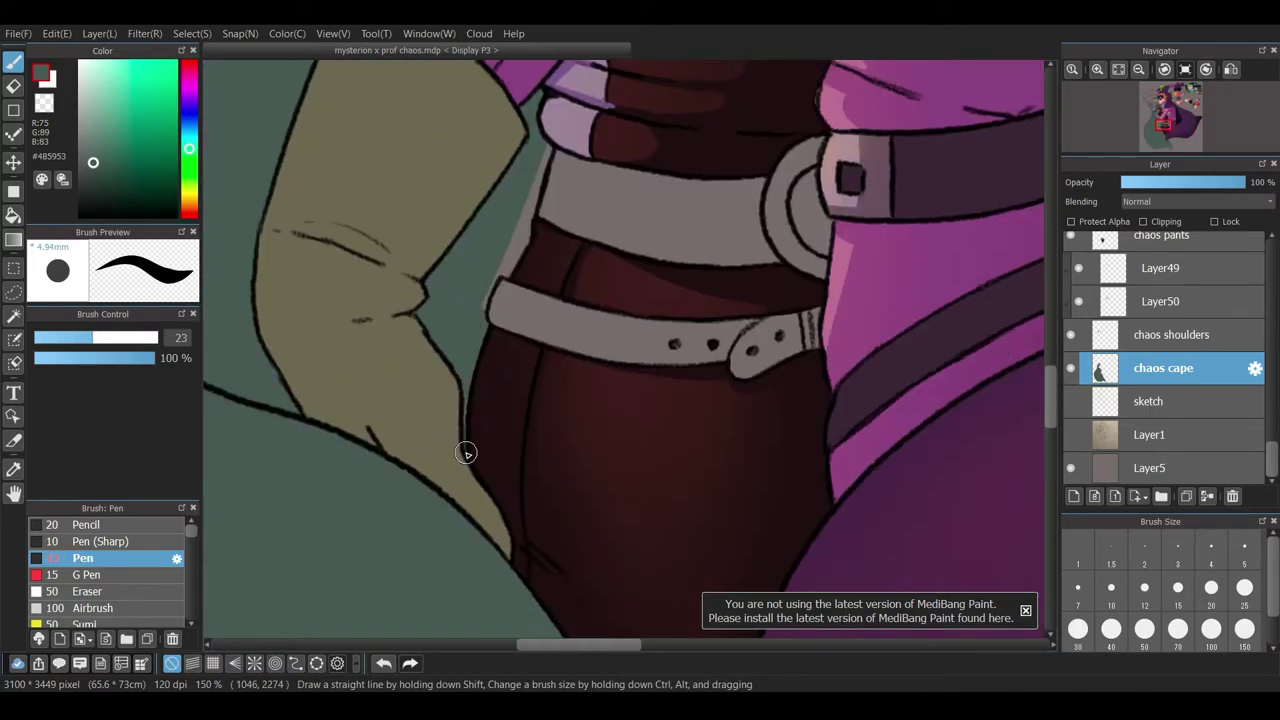
- Touch up the border between the olive glove and the dark pants on their own layers with colours sampled from the artwork
{"action": "left_click", "coordinate": [400, 395], "text": "ctrl+shift"}
{"action": "left_click", "coordinate": [393, 389], "text": "alt"}
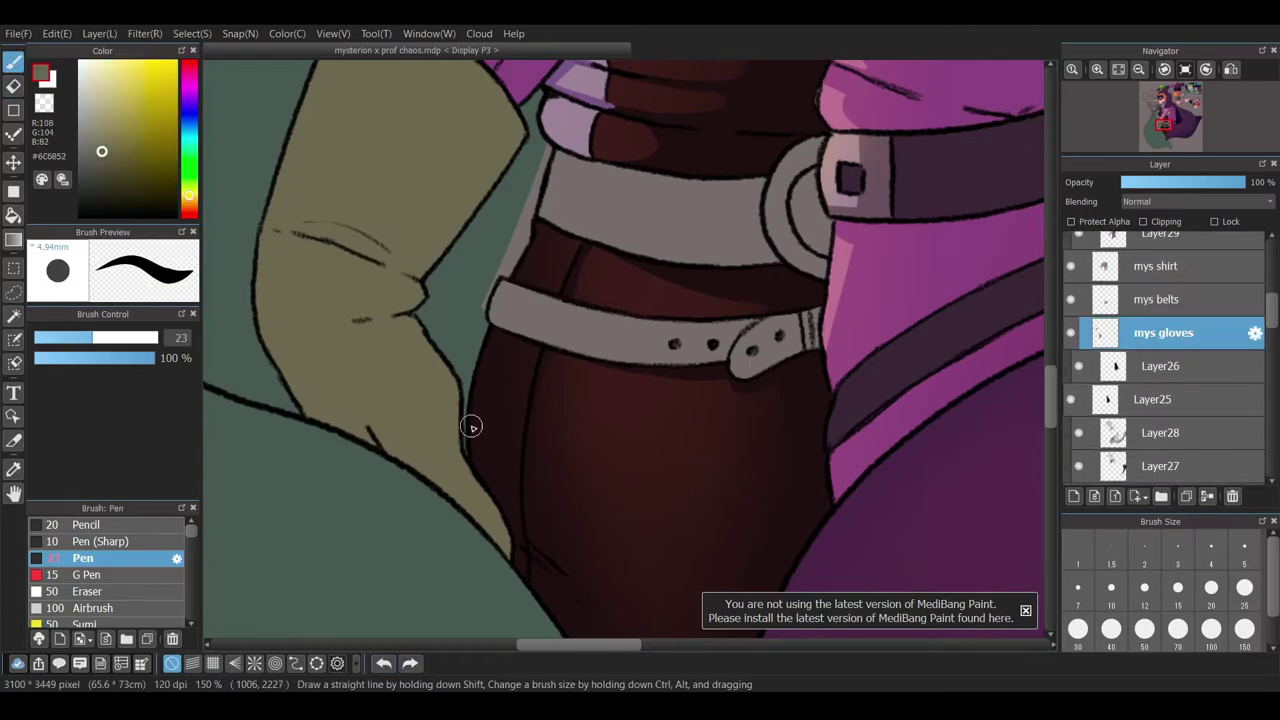
{"action": "left_click", "coordinate": [480, 423], "text": "ctrl+shift"}
{"action": "left_click", "coordinate": [480, 423], "text": "alt"}
{"action": "left_click", "coordinate": [517, 546], "text": "ctrl+shift"}
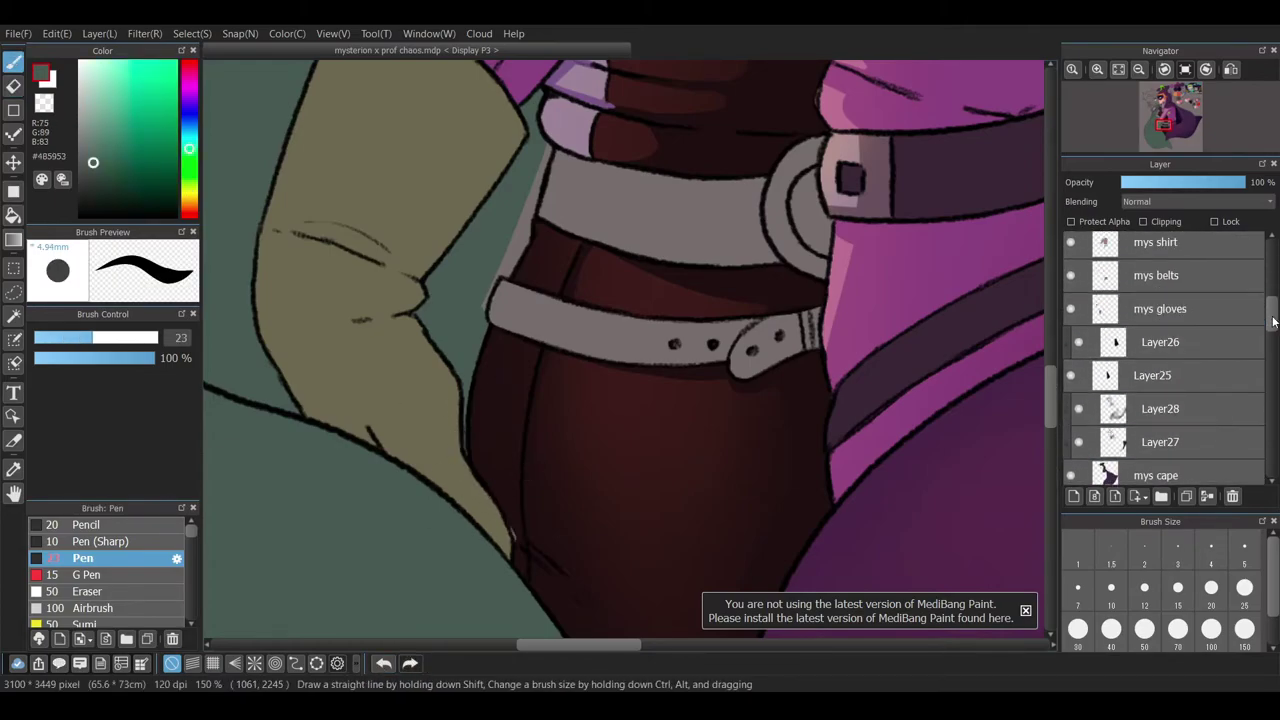
- Return to the chaos cape layer and fill the gap beside the belts with #4B5953 using the Pen at size 23
{"action": "key", "text": "e"}
{"action": "left_click_drag", "start_coordinate": [1051, 388], "coordinate": [1057, 425]}
{"action": "scroll", "coordinate": [1165, 400], "scroll_direction": "down", "scroll_amount": 5}
{"action": "key", "text": "b"}
{"action": "left_click", "coordinate": [1195, 370]}
{"action": "scroll", "coordinate": [470, 417], "scroll_direction": "up", "scroll_amount": 6}
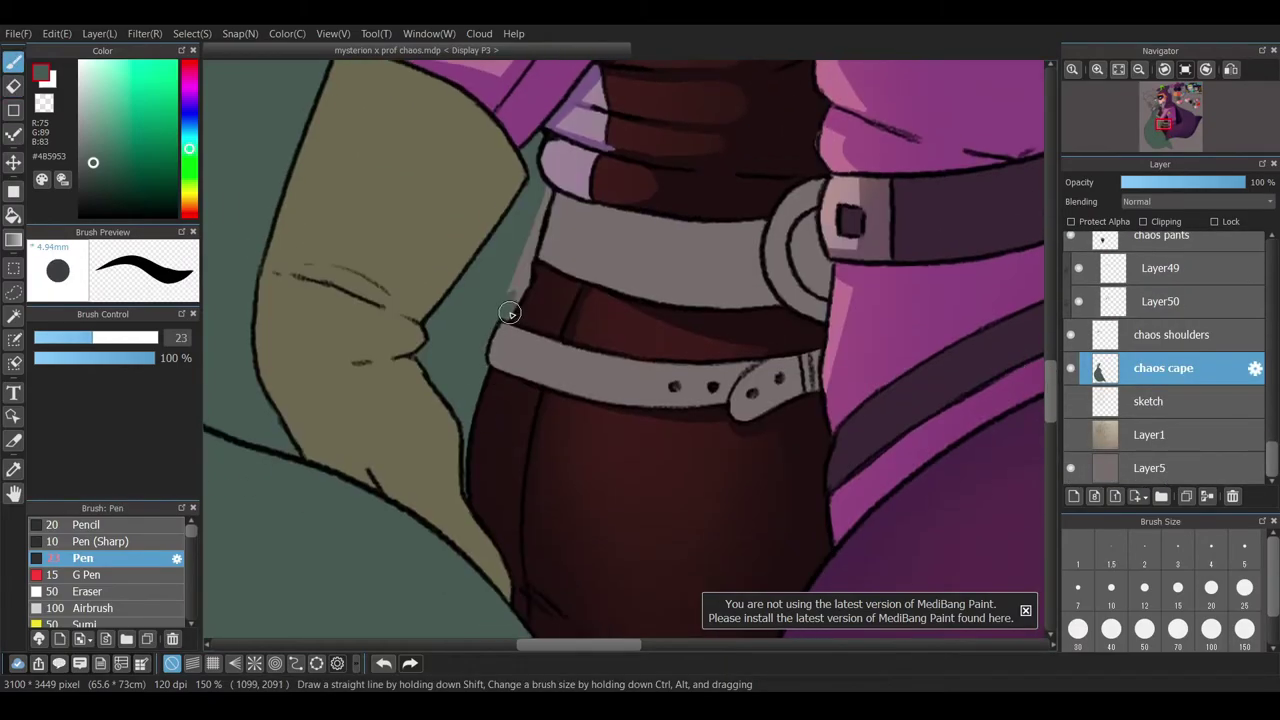
{"action": "scroll", "coordinate": [455, 347], "scroll_direction": "down", "scroll_amount": 8}
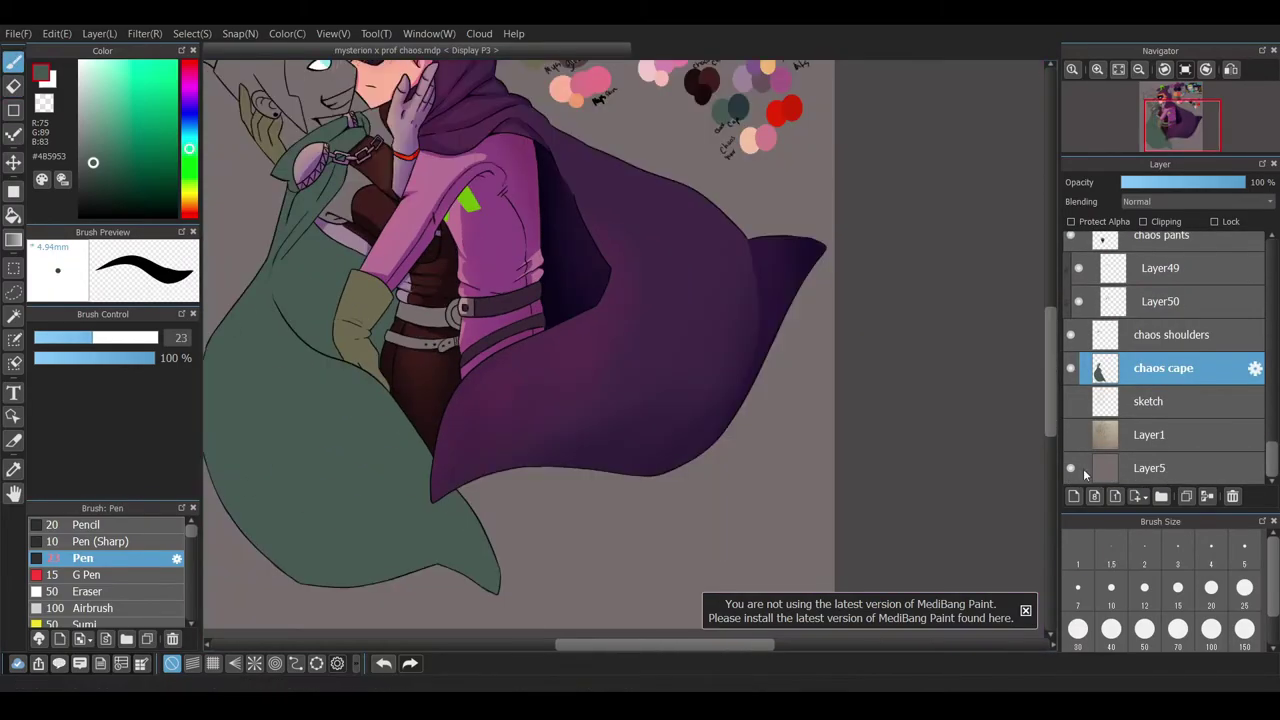
- Add a clipped layer above chaos cape and block in the inner cape shadow beside the glove with #2A373D
{"action": "scroll", "coordinate": [600, 250], "scroll_direction": "up", "scroll_amount": 2}
{"action": "key", "text": "ctrl+shift+n"}
{"action": "left_click", "coordinate": [890, 155], "text": "alt"}
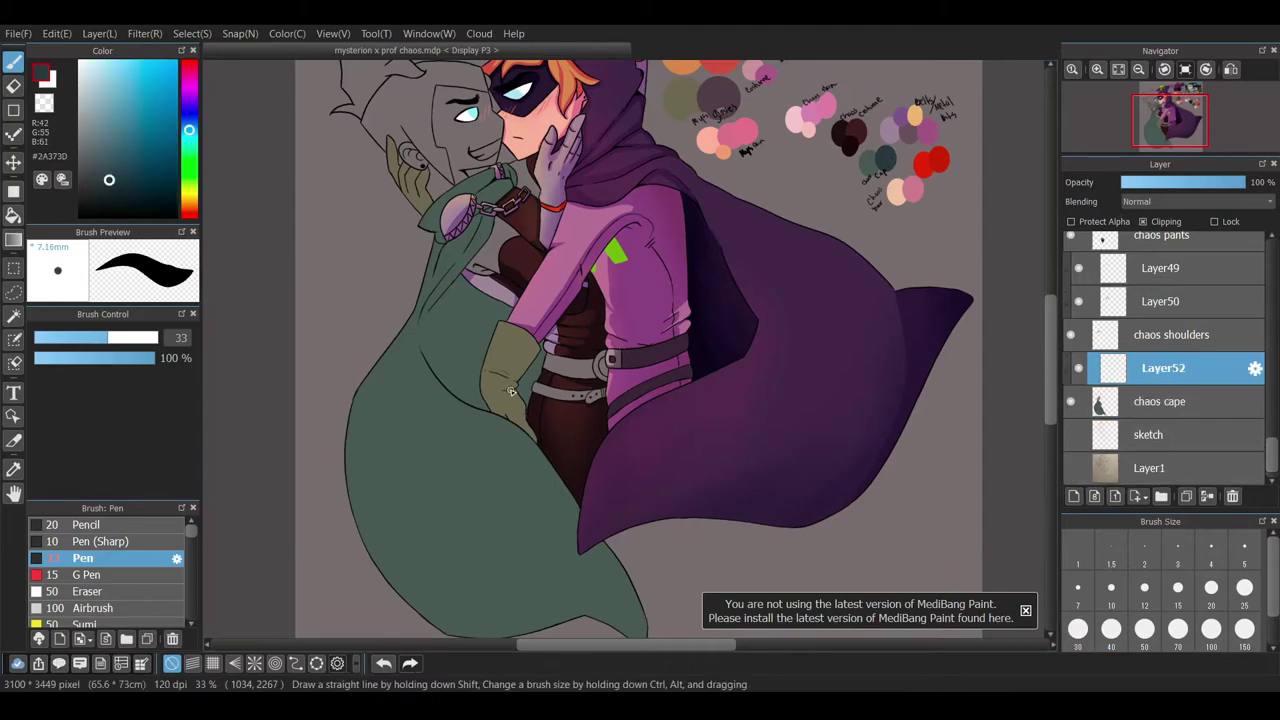
{"action": "left_click_drag", "start_coordinate": [470, 340], "coordinate": [505, 340]}
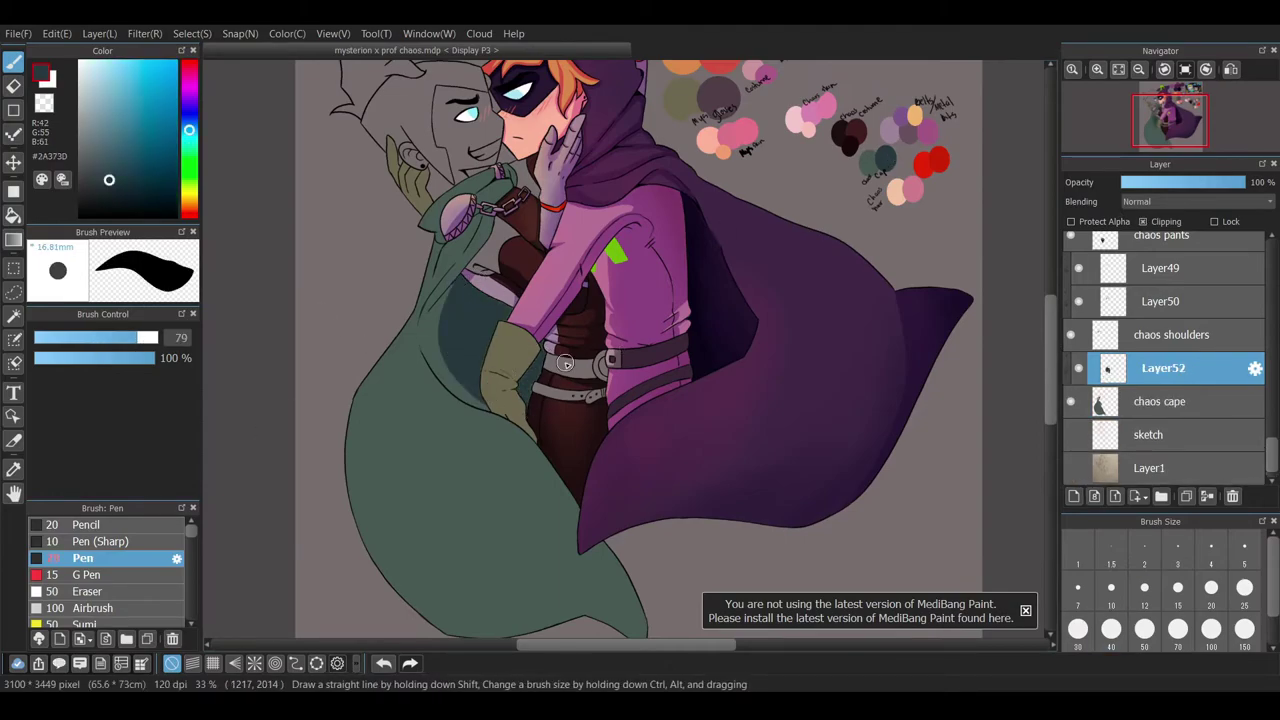
- Shade the cape's bottom hem and lower-right corner with #2A373D using the Pen at size 79
{"action": "left_click_drag", "start_coordinate": [432, 628], "coordinate": [645, 600]}
{"action": "scroll", "coordinate": [649, 544], "scroll_direction": "down", "scroll_amount": 1}
{"action": "left_click_drag", "start_coordinate": [440, 572], "coordinate": [630, 542]}
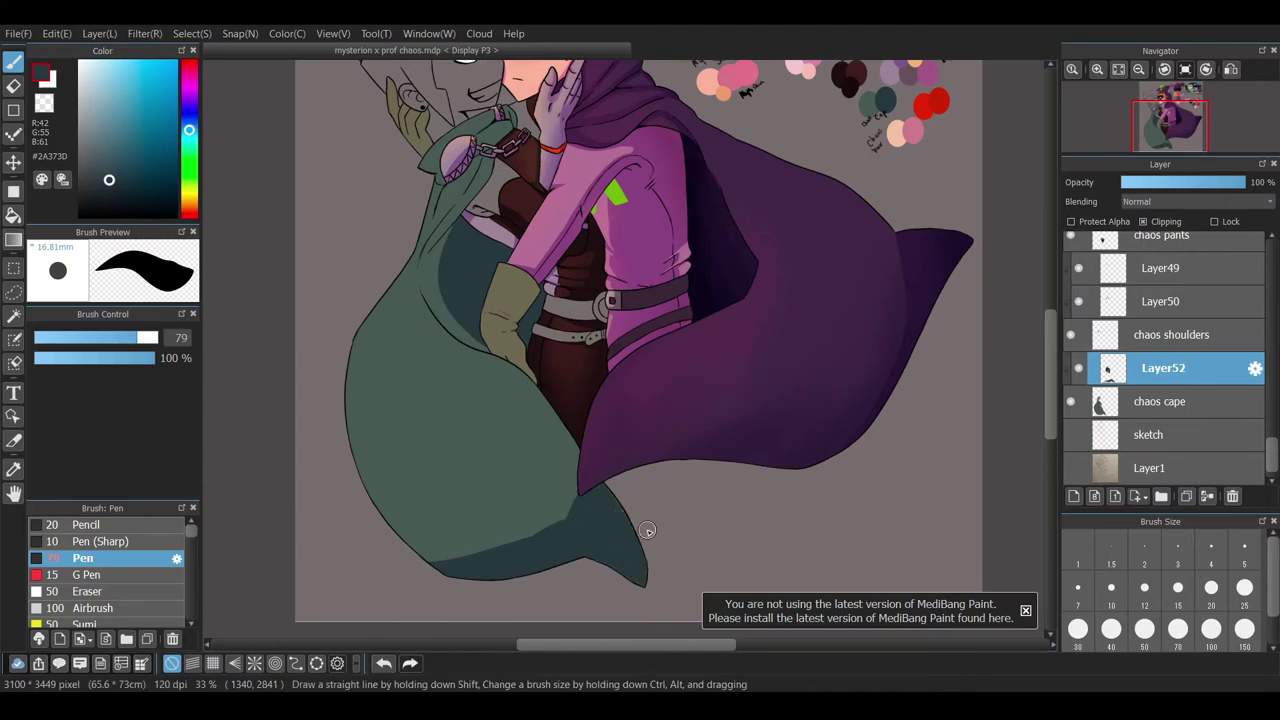
- Add tapered #2A373D strokes between the inner shadow and the cape's fold line, reducing the Pen to size 45
{"action": "scroll", "coordinate": [628, 553], "scroll_direction": "up", "scroll_amount": 4}
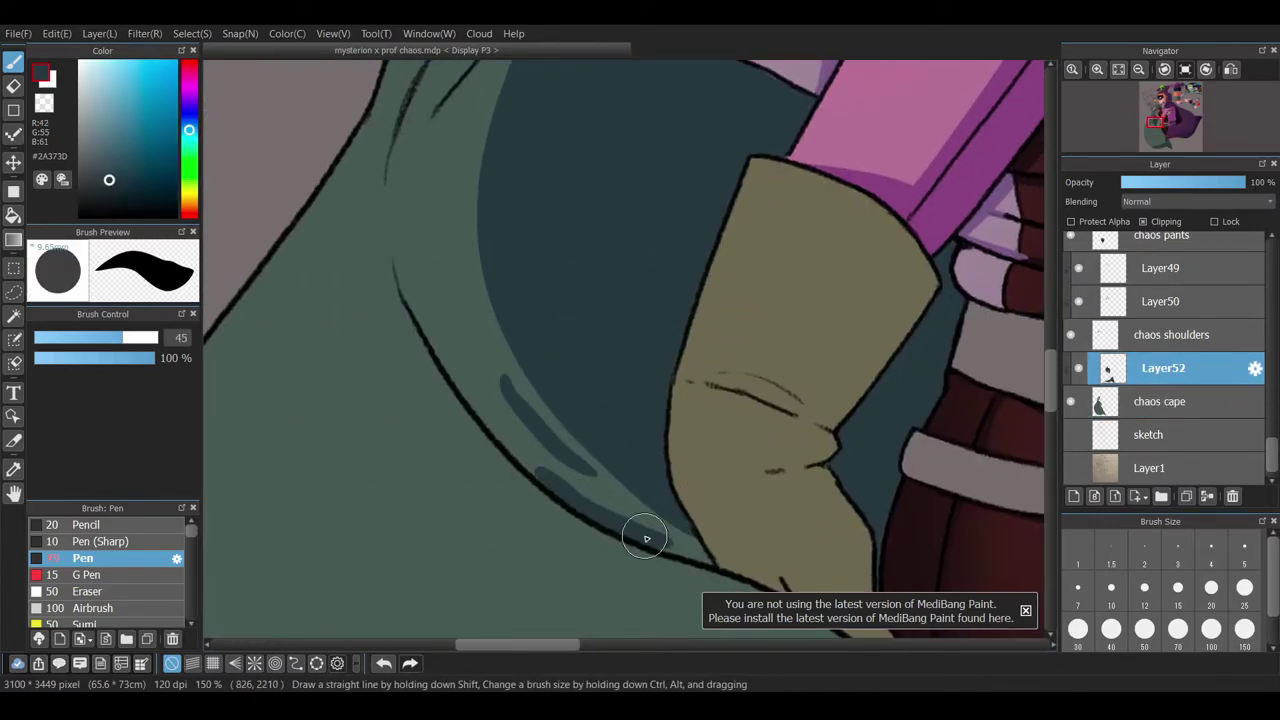
{"action": "left_click_drag", "start_coordinate": [667, 543], "coordinate": [449, 323]}
{"action": "mouse_move", "coordinate": [415, 220]}
{"action": "left_mouse_down"}
{"action": "mouse_move", "coordinate": [477, 486]}
{"action": "mouse_move", "coordinate": [449, 349]}
{"action": "mouse_move", "coordinate": [386, 329]}
{"action": "left_mouse_up"}
{"action": "scroll", "coordinate": [386, 329], "scroll_direction": "up", "scroll_amount": 3}
{"action": "left_click_drag", "start_coordinate": [123, 338], "coordinate": [93, 341]}
{"action": "mouse_move", "coordinate": [438, 511]}
{"action": "left_mouse_down"}
{"action": "mouse_move", "coordinate": [459, 349]}
{"action": "mouse_move", "coordinate": [465, 425]}
{"action": "mouse_move", "coordinate": [431, 326]}
{"action": "left_mouse_up"}
{"action": "scroll", "coordinate": [431, 326], "scroll_direction": "down", "scroll_amount": 2}
- Shade the cape's collar around the shoulder ornament with #2A373D at size 24, comparing strokes by undoing and redoing them
{"action": "key", "text": "ctrl+y"}
{"action": "key", "text": "ctrl+z"}
{"action": "key", "text": "ctrl+y"}
{"action": "key", "text": "ctrl+z"}
{"action": "key", "text": "ctrl+y"}
{"action": "scroll", "coordinate": [451, 334], "scroll_direction": "up", "scroll_amount": 4}
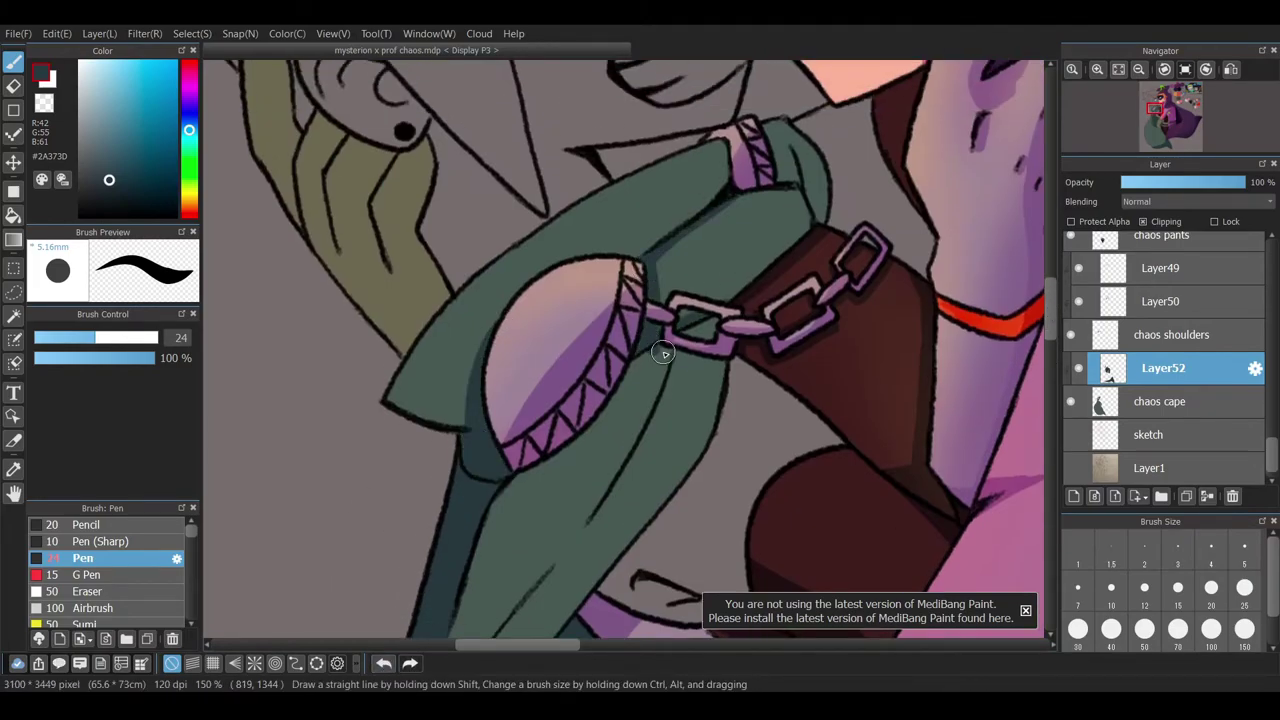
{"action": "key", "text": "ctrl+y"}
{"action": "key", "text": "ctrl+z"}
{"action": "key", "text": "ctrl+y"}
- Shade the long cape folds hanging below the chain with #2A373D using the Pen at size 24
{"action": "scroll", "coordinate": [509, 433], "scroll_direction": "down", "scroll_amount": 3}
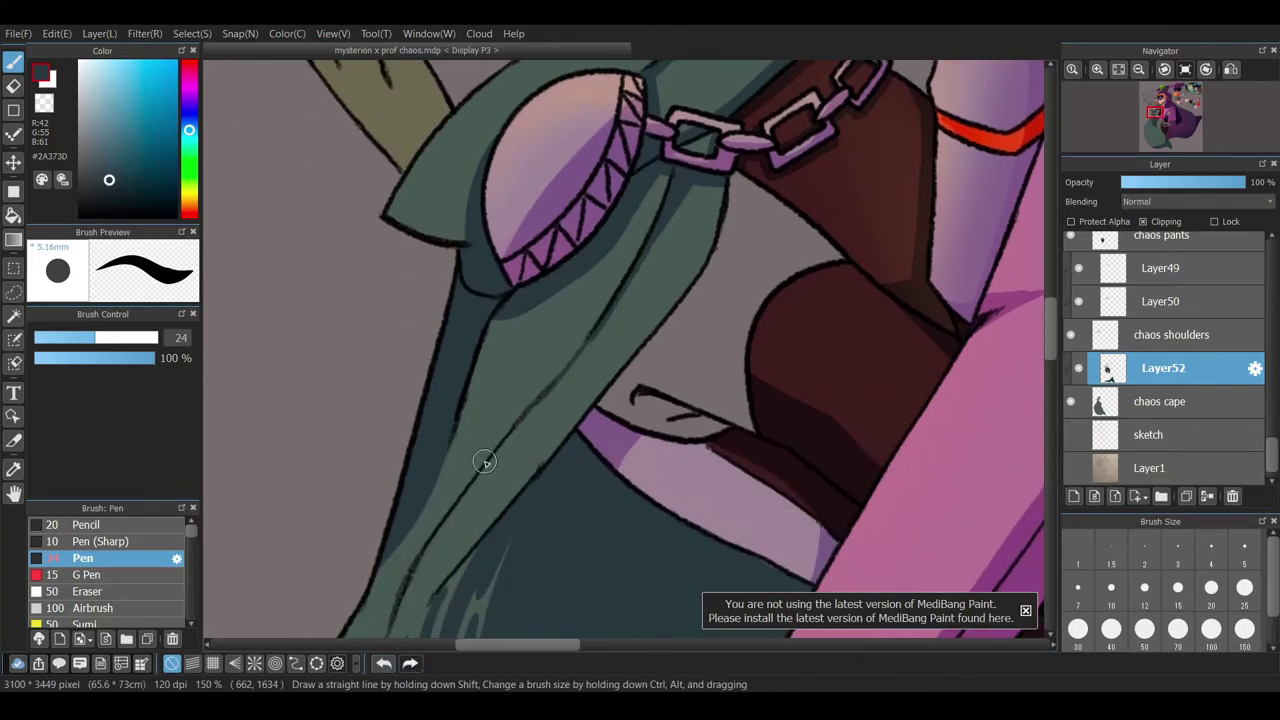
{"action": "scroll", "coordinate": [566, 427], "scroll_direction": "down", "scroll_amount": 4}
{"action": "scroll", "coordinate": [600, 366], "scroll_direction": "up", "scroll_amount": 5}
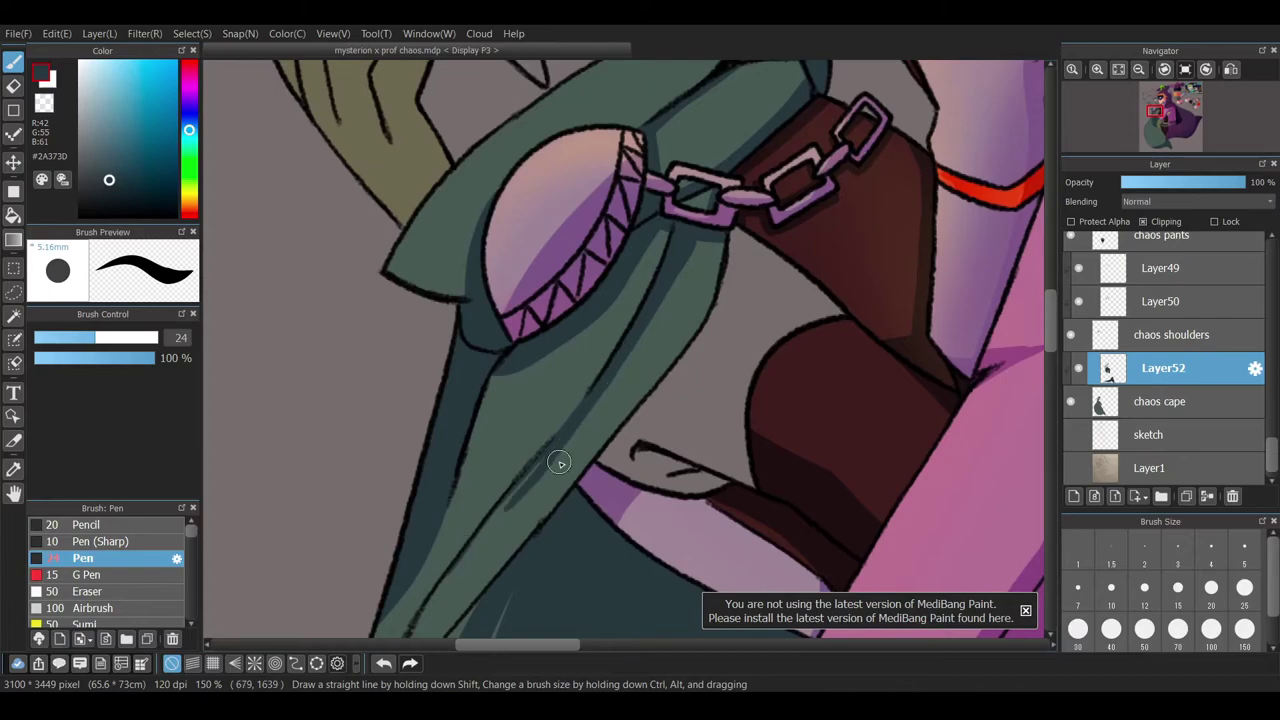
{"action": "scroll", "coordinate": [463, 555], "scroll_direction": "down", "scroll_amount": 5}
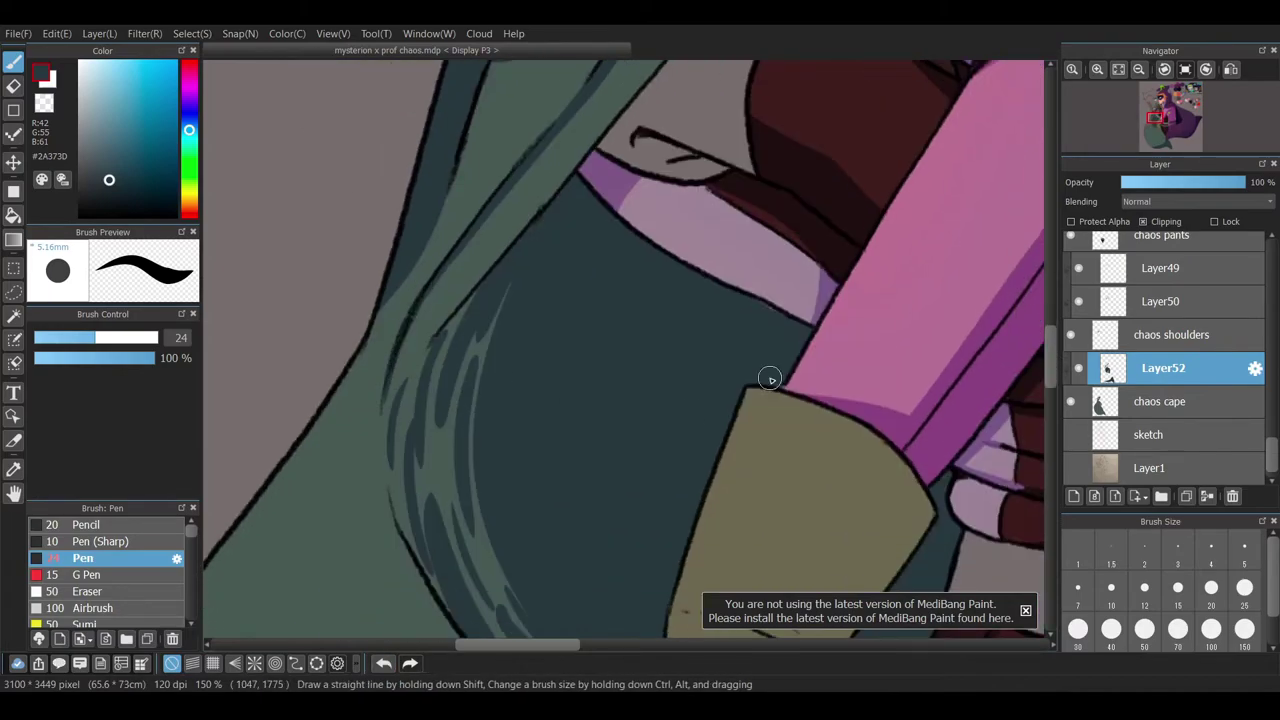
{"action": "scroll", "coordinate": [548, 258], "scroll_direction": "up", "scroll_amount": 4}
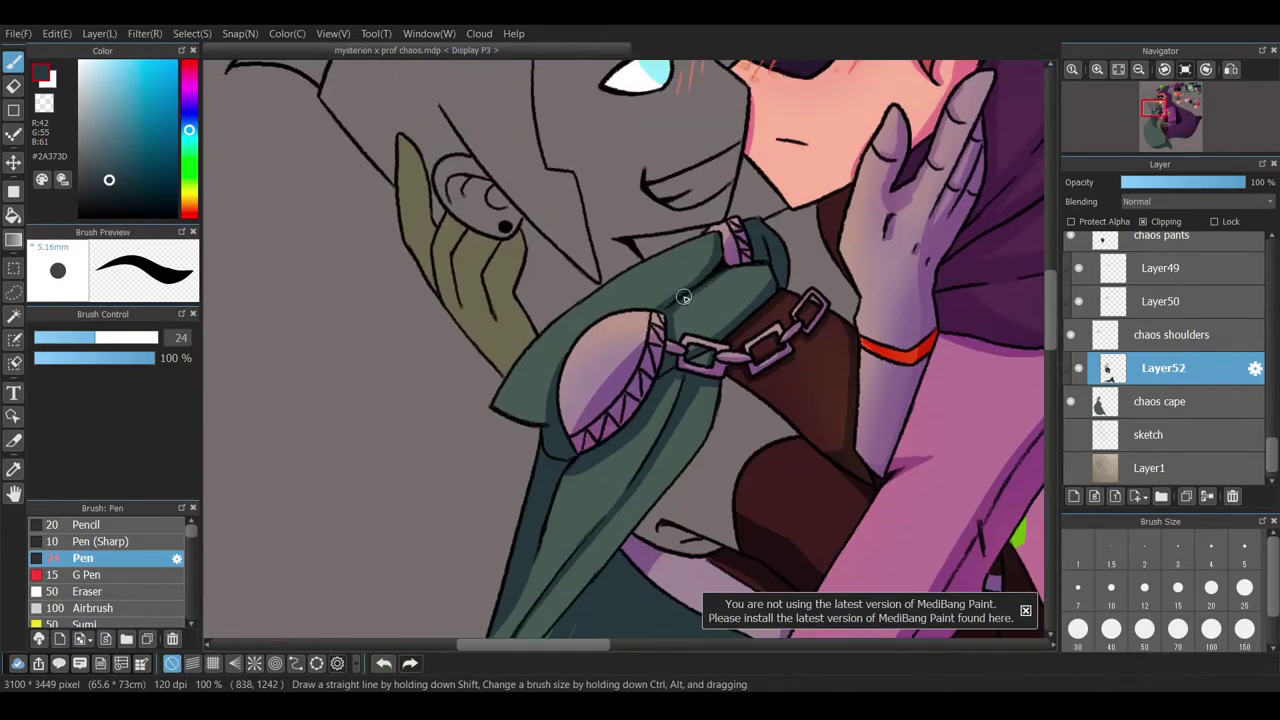
- Soften the streaky edge of the inner cape shadow with the Airbrush at 4% opacity, reducing it from size 100 to 58
{"action": "left_click", "coordinate": [95, 608]}
{"action": "scroll", "coordinate": [630, 350], "scroll_direction": "down", "scroll_amount": 6}
{"action": "left_click_drag", "start_coordinate": [500, 290], "coordinate": [551, 449]}
{"action": "key", "text": "ctrl+z"}
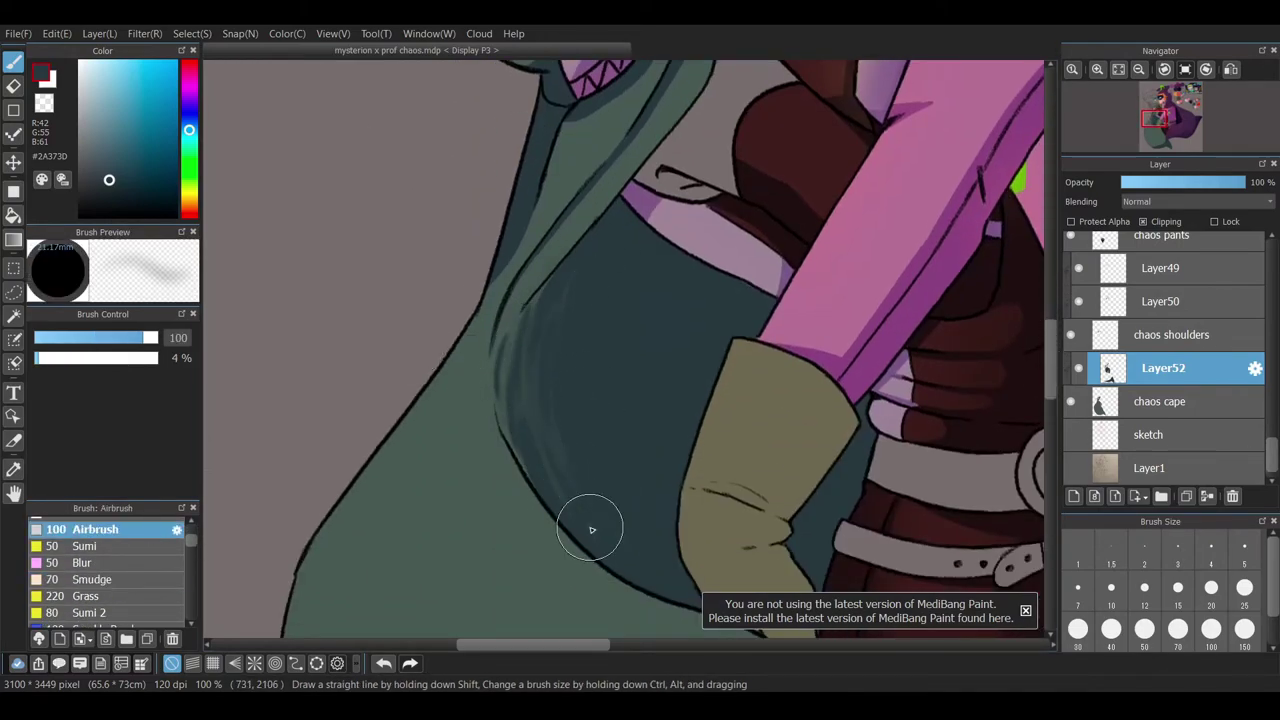
{"action": "left_click_drag", "start_coordinate": [566, 506], "coordinate": [534, 271]}
{"action": "mouse_move", "coordinate": [602, 538]}
{"action": "left_mouse_down"}
{"action": "mouse_move", "coordinate": [544, 412]}
{"action": "mouse_move", "coordinate": [591, 248]}
{"action": "left_mouse_up"}
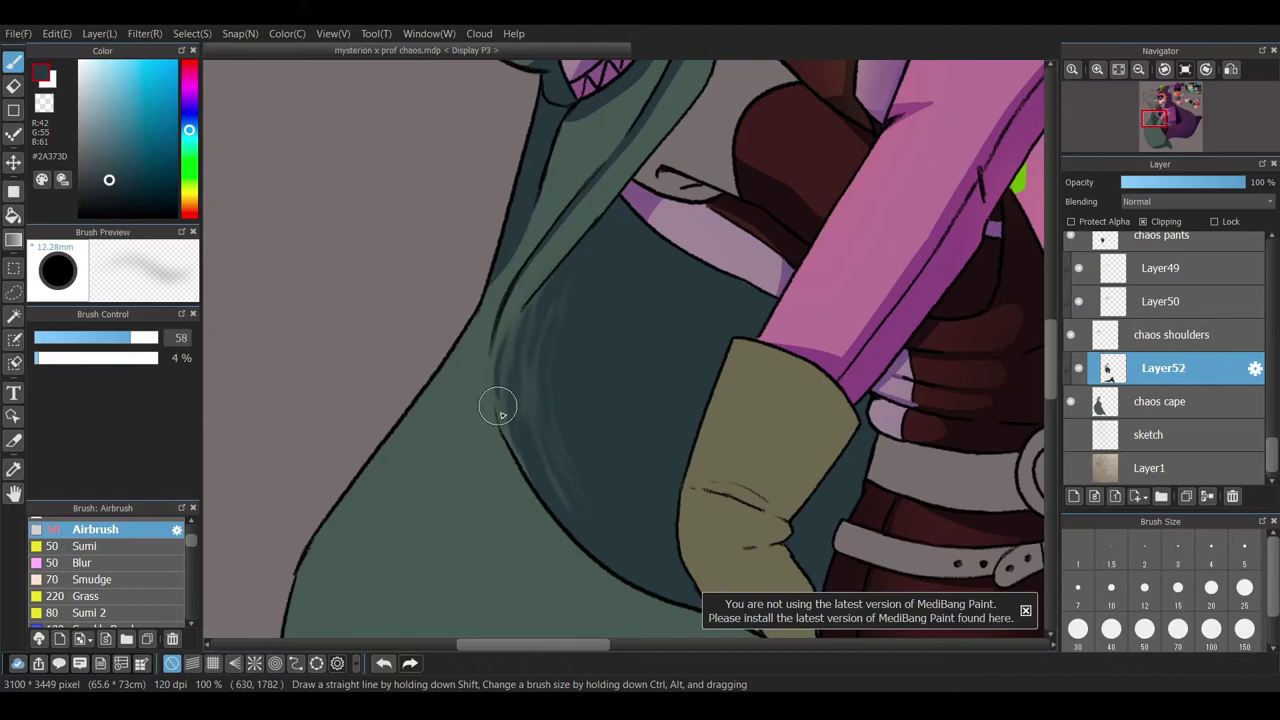
- Refine the inner shadow's edge with the eraser and smooth its streaks with the Blur brush at size 50
{"action": "key", "text": "e"}
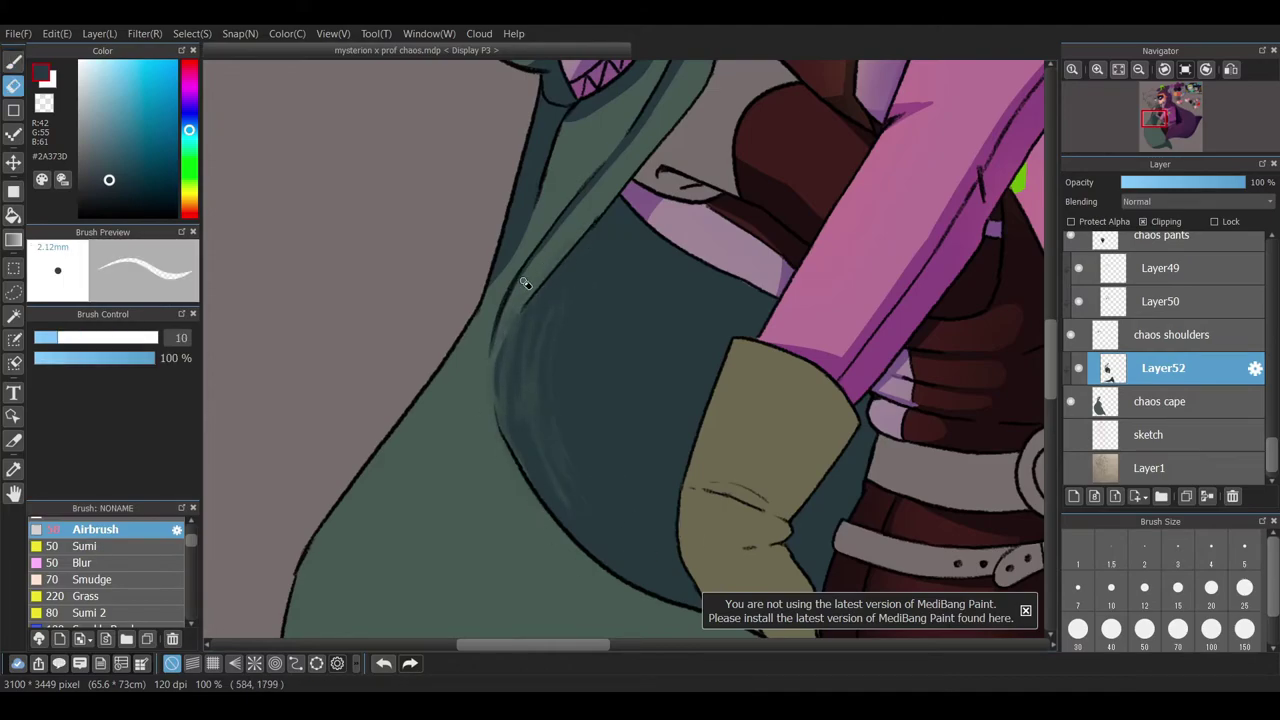
{"action": "key", "text": "bracketright"}
{"action": "key", "text": "bracketright"}
{"action": "key", "text": "bracketright"}
{"action": "key", "text": "bracketright"}
{"action": "key", "text": "b"}
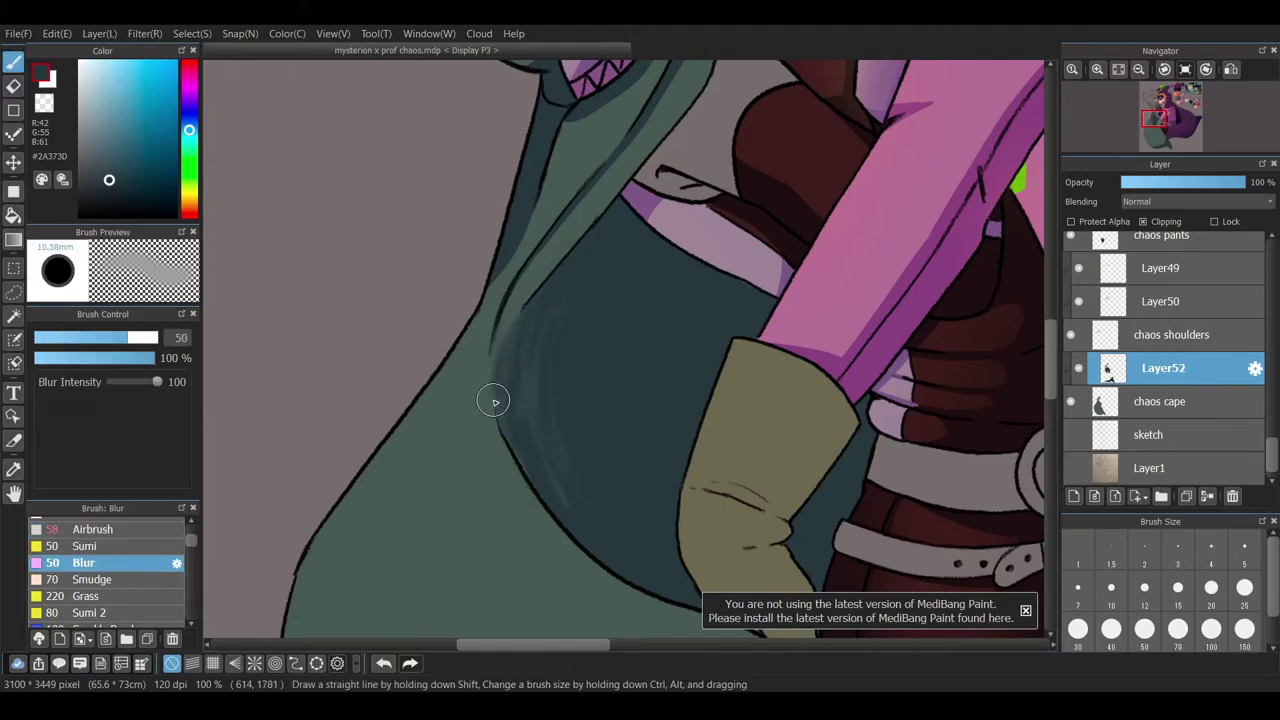
{"action": "key", "text": "e"}
{"action": "key", "text": "b"}
{"action": "scroll", "coordinate": [540, 220], "scroll_direction": "up", "scroll_amount": 5}
{"action": "scroll", "coordinate": [563, 237], "scroll_direction": "down", "scroll_amount": 5}
{"action": "left_click_drag", "start_coordinate": [583, 440], "coordinate": [397, 417]}
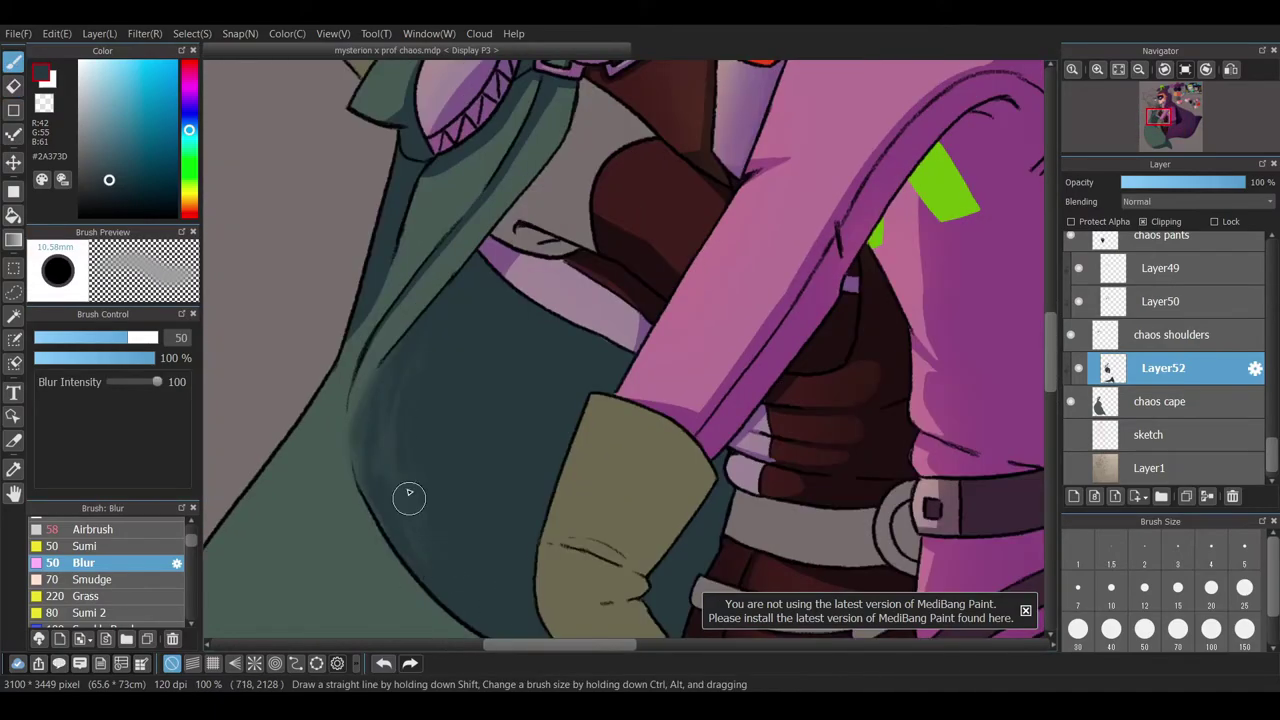
- Airbrush the cape shading on Layer52 at 4% opacity, sampling #1A1824 for size 132 and #44464B for size 187
{"action": "key", "text": "a"}
{"action": "scroll", "coordinate": [531, 367], "scroll_direction": "down", "scroll_amount": 5}
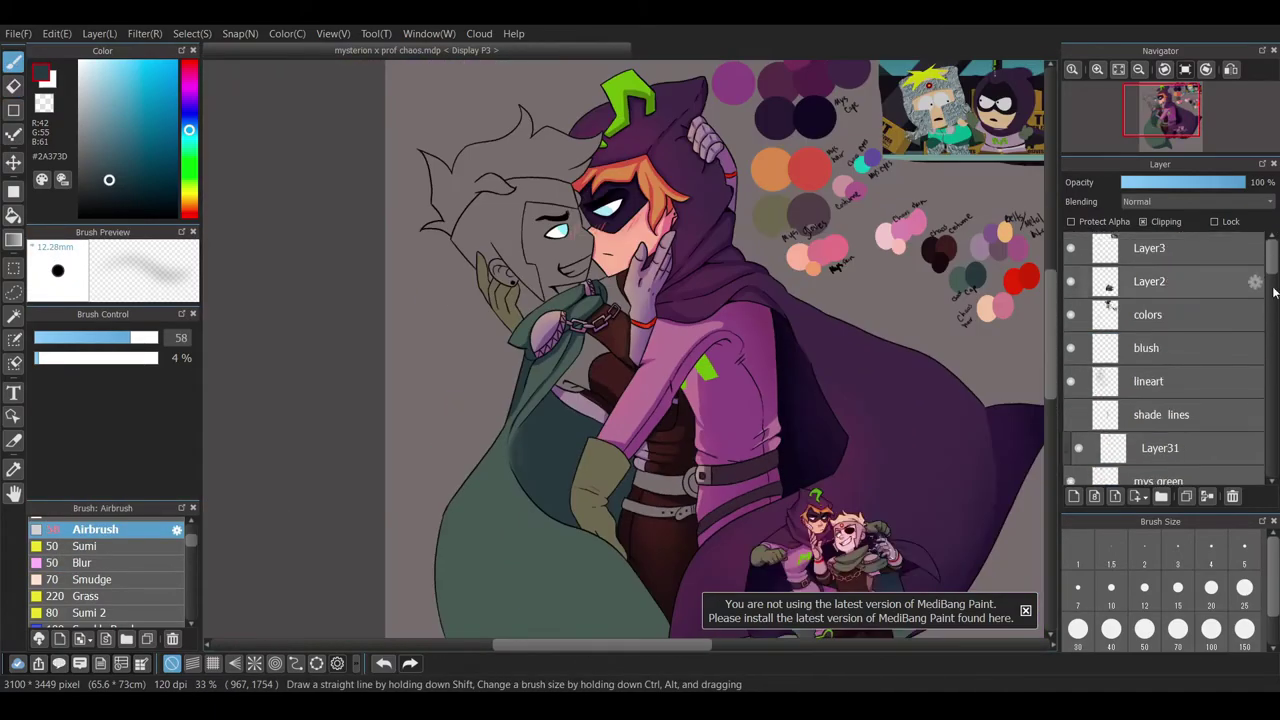
{"action": "left_click", "coordinate": [635, 478], "text": "alt"}
{"action": "left_click_drag", "start_coordinate": [623, 507], "coordinate": [650, 500], "text": "ctrl+alt"}
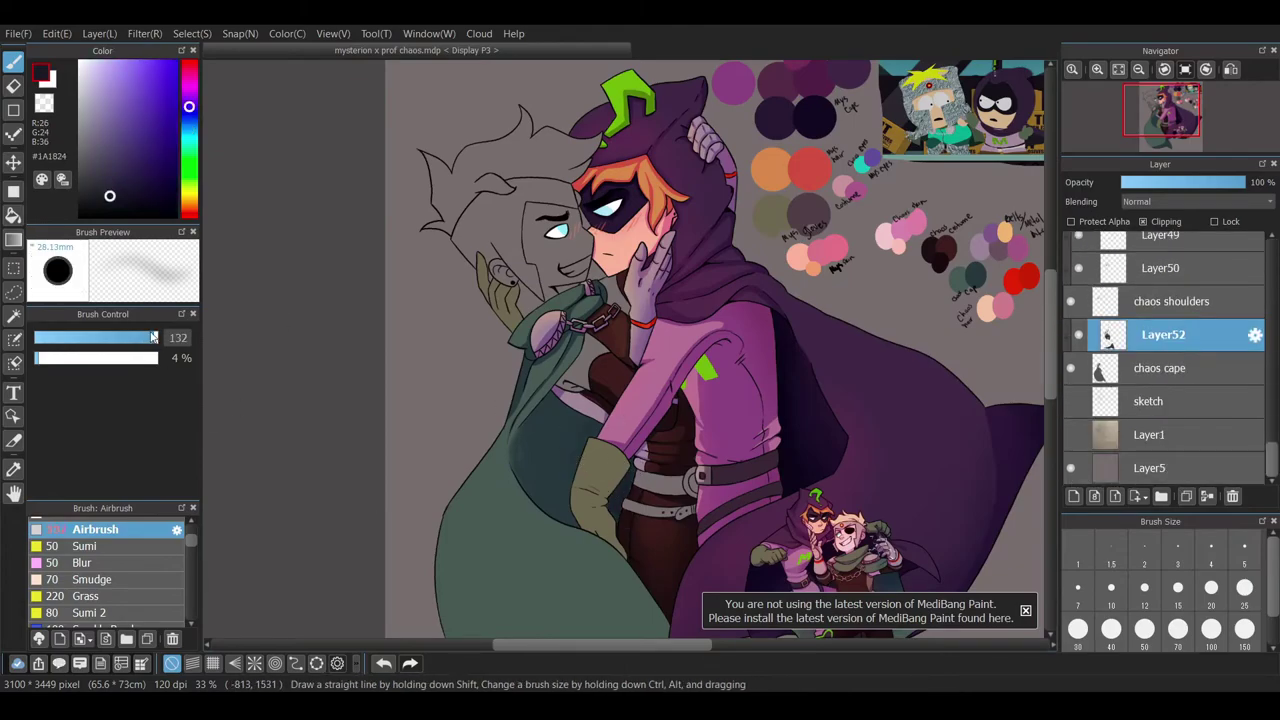
{"action": "scroll", "coordinate": [1013, 383], "scroll_direction": "down", "scroll_amount": 2}
{"action": "left_click", "coordinate": [810, 560], "text": "alt"}
{"action": "key", "text": "e"}
{"action": "scroll", "coordinate": [530, 420], "scroll_direction": "down", "scroll_amount": 3}
{"action": "scroll", "coordinate": [410, 400], "scroll_direction": "up", "scroll_amount": 8}
{"action": "left_click_drag", "start_coordinate": [584, 399], "coordinate": [500, 372]}
{"action": "key", "text": "b"}
{"action": "scroll", "coordinate": [729, 500], "scroll_direction": "down", "scroll_amount": 3}
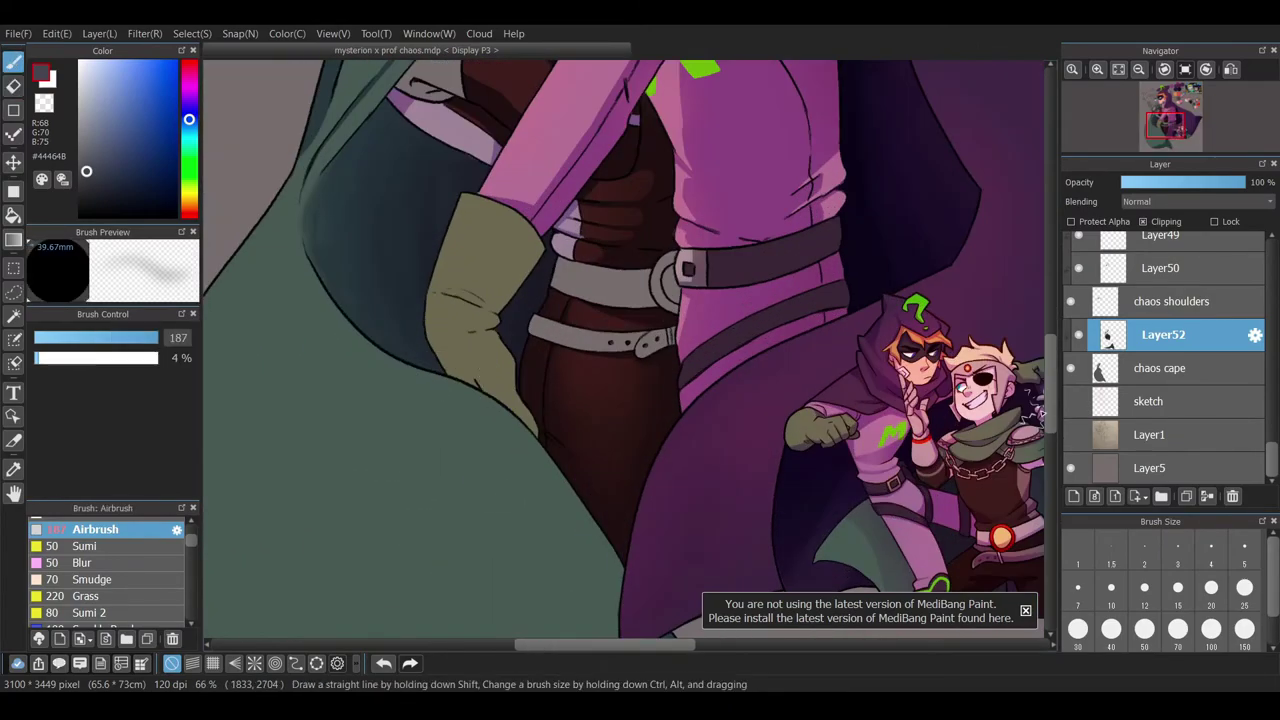
- Add another clipped layer above Layer52, airbrush the lower cape in #44464B at size 310, and sample #39373D
{"action": "key", "text": "ctrl+shift+n"}
{"action": "key", "text": "ctrl+bracketright"}
{"action": "left_click_drag", "start_coordinate": [600, 362], "coordinate": [646, 362]}
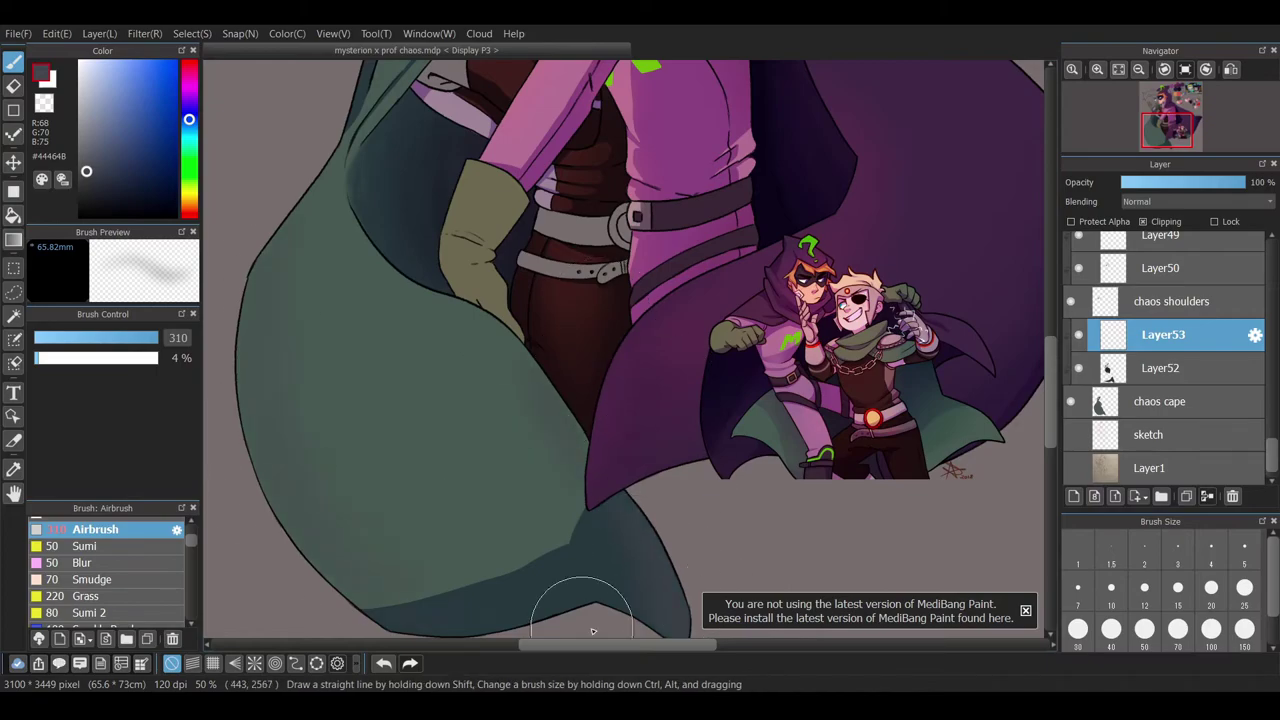
{"action": "left_click", "coordinate": [400, 463], "text": "alt"}
{"action": "scroll", "coordinate": [465, 318], "scroll_direction": "up", "scroll_amount": 10}
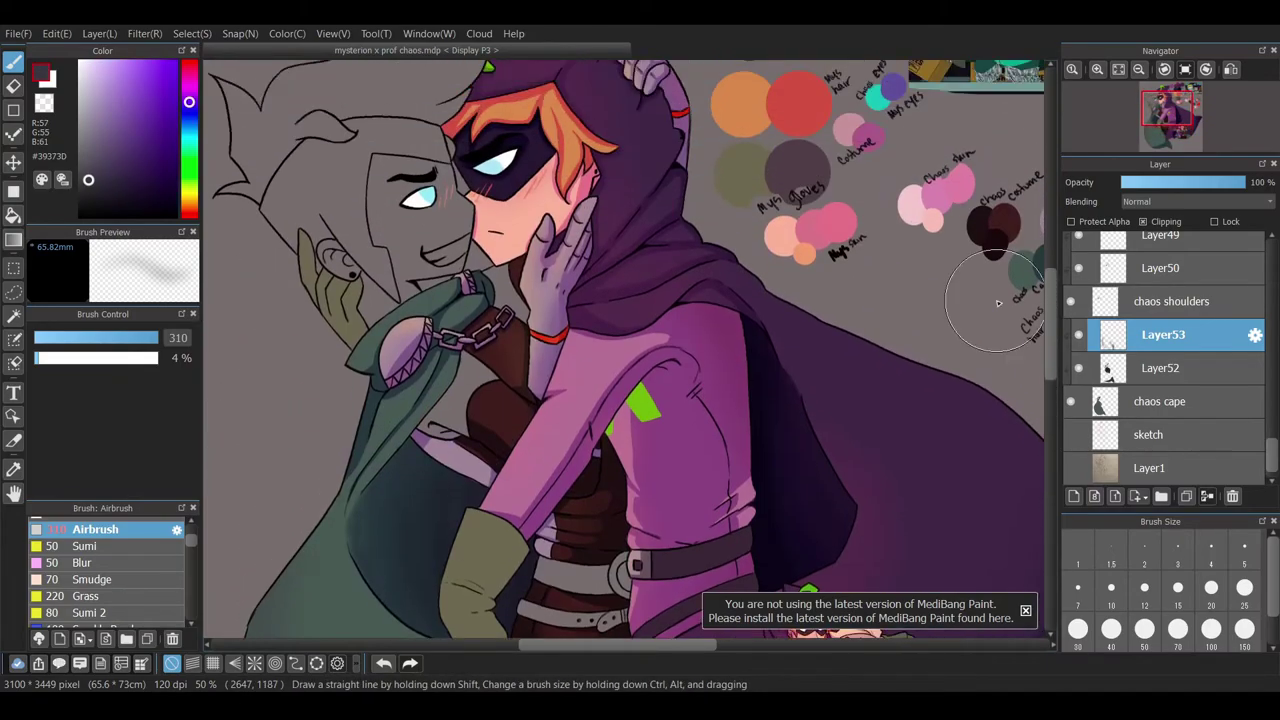
- Add a clipped layer directly above the chaos cape layer and airbrush a warm #E4A073 highlight on it at size 310, sampling #3D504A
{"action": "left_click", "coordinate": [445, 314], "text": "alt"}
{"action": "scroll", "coordinate": [600, 350], "scroll_direction": "down", "scroll_amount": 7}
{"action": "key", "text": "ctrl+shift+n"}
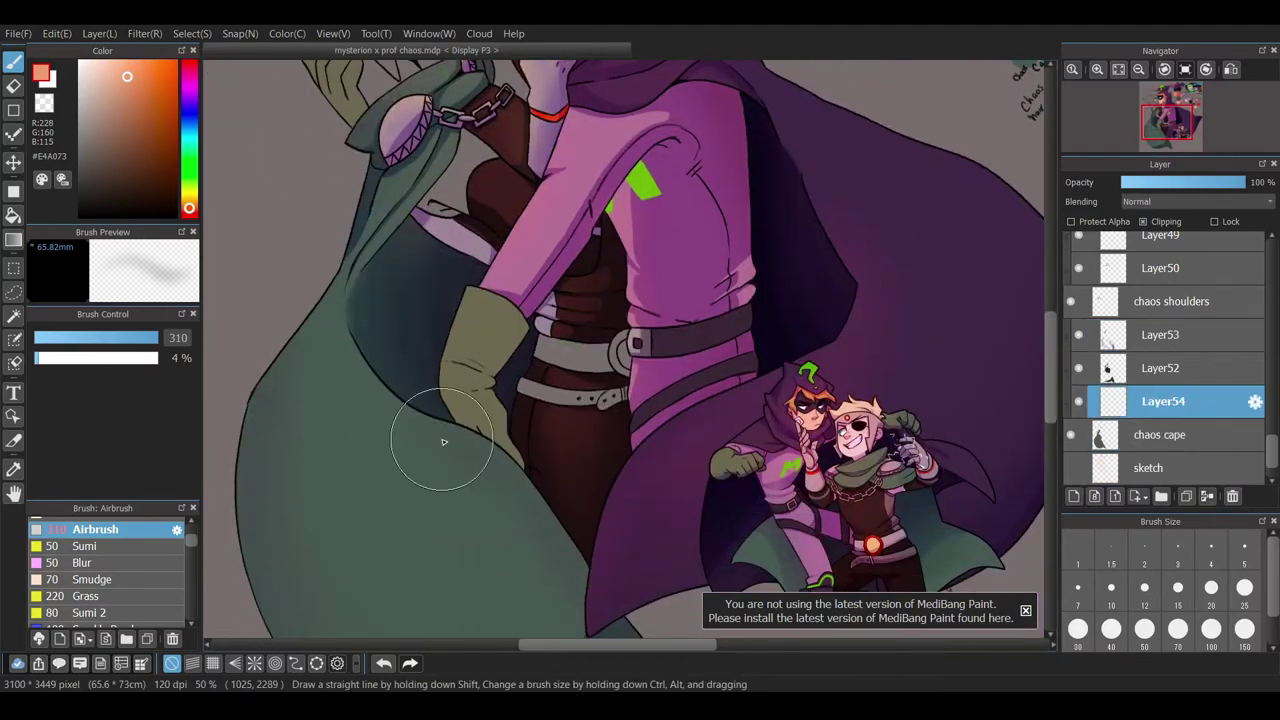
{"action": "scroll", "coordinate": [643, 543], "scroll_direction": "down", "scroll_amount": 2}
{"action": "left_click", "coordinate": [785, 535], "text": "alt"}
{"action": "left_click", "coordinate": [492, 425], "text": "alt"}
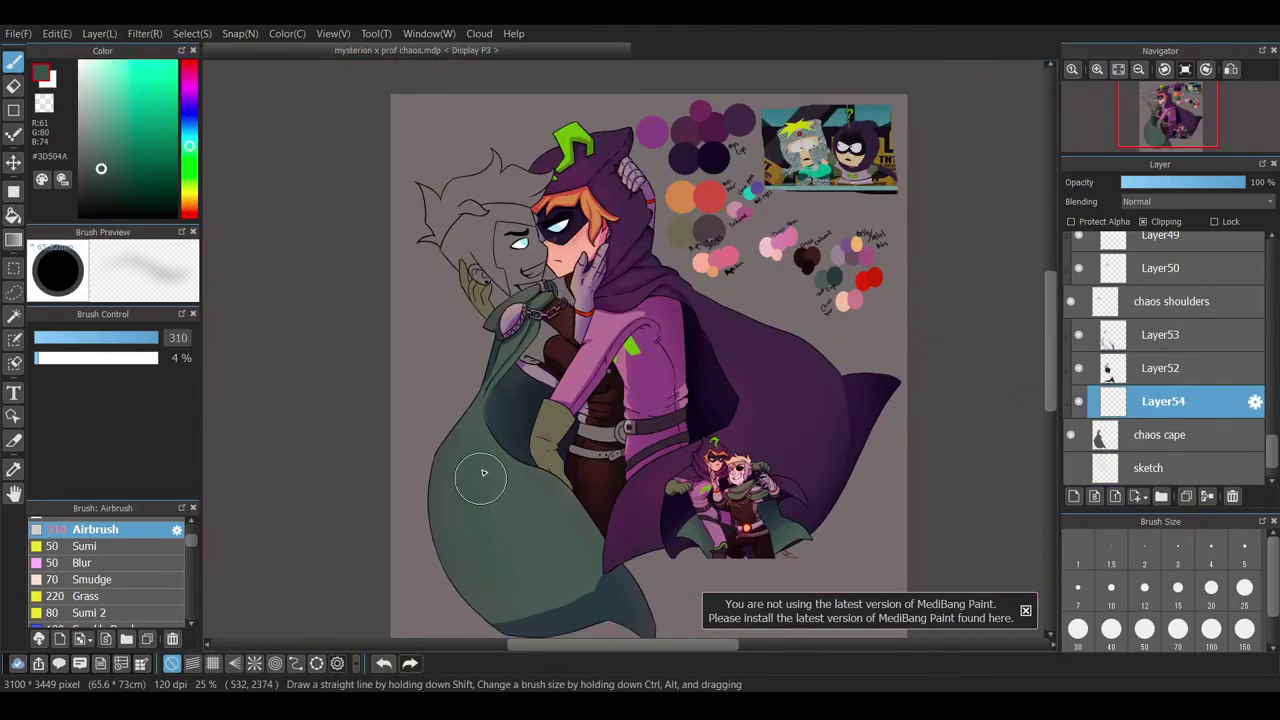
{"action": "scroll", "coordinate": [1170, 400], "scroll_direction": "down", "scroll_amount": 2}
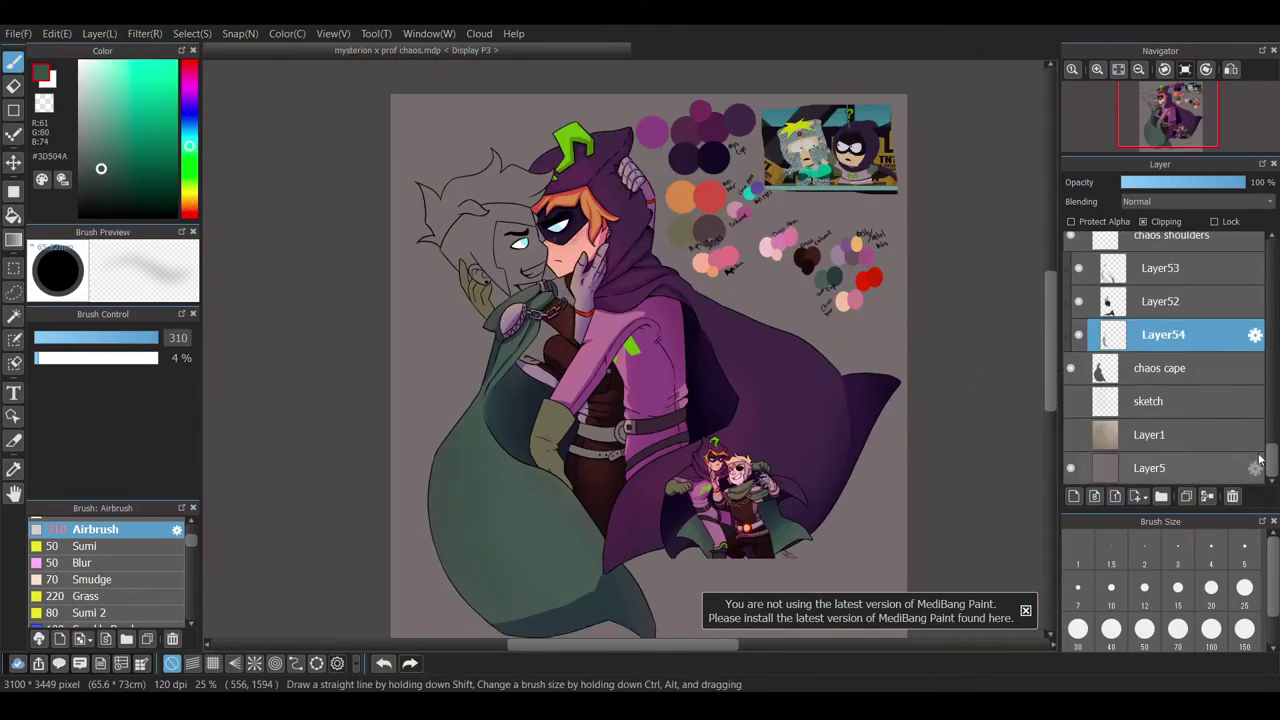
- Continue airbrushing the cape on Layer54 at size 310, sampling #CD8C52 and #231433, and undo the last stroke
{"action": "left_click", "coordinate": [676, 202], "text": "alt"}
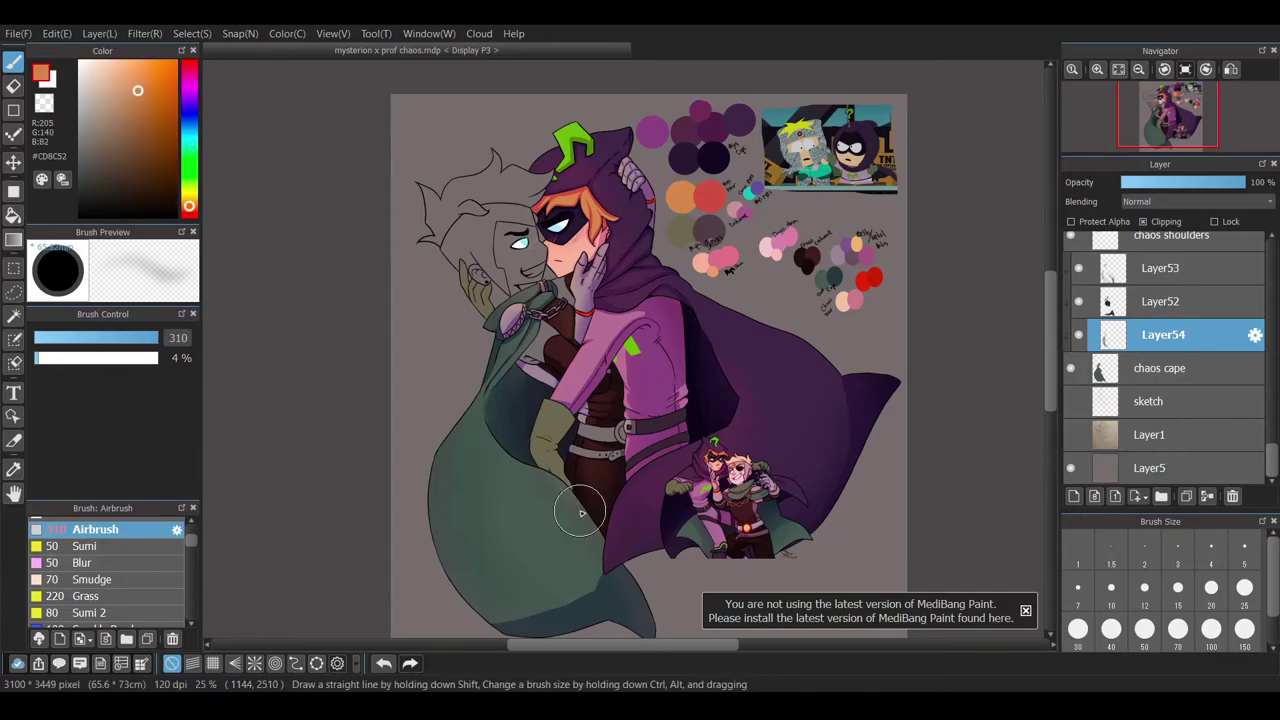
{"action": "key", "text": "alt+bracketright"}
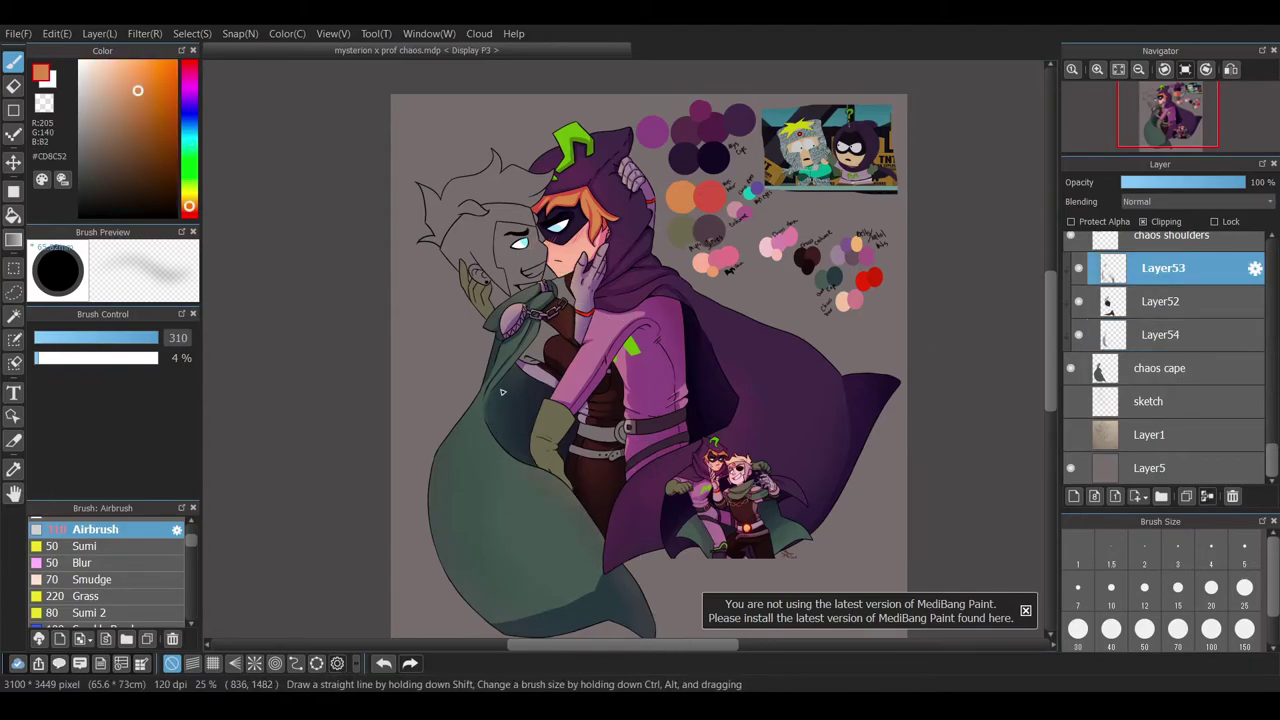
{"action": "key", "text": "alt+bracketleft"}
{"action": "left_click", "coordinate": [868, 393], "text": "alt"}
{"action": "scroll", "coordinate": [522, 627], "scroll_direction": "down", "scroll_amount": 2}
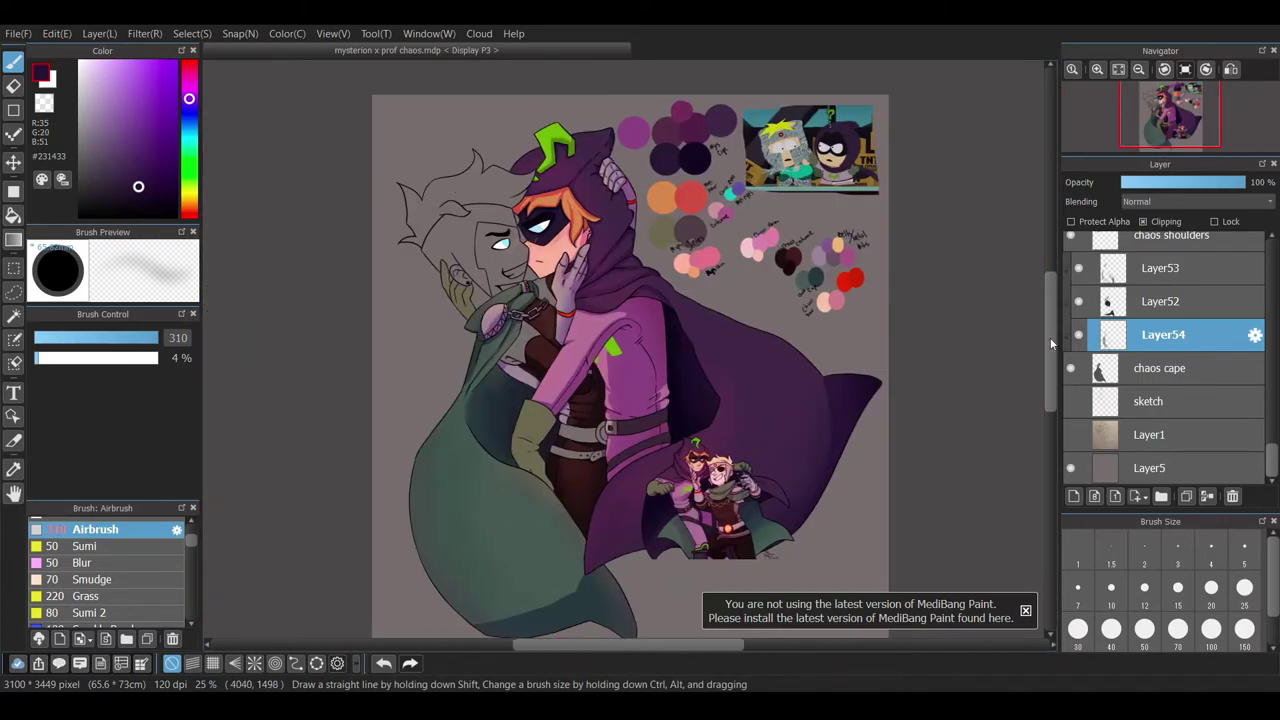
{"action": "left_click", "coordinate": [385, 665]}
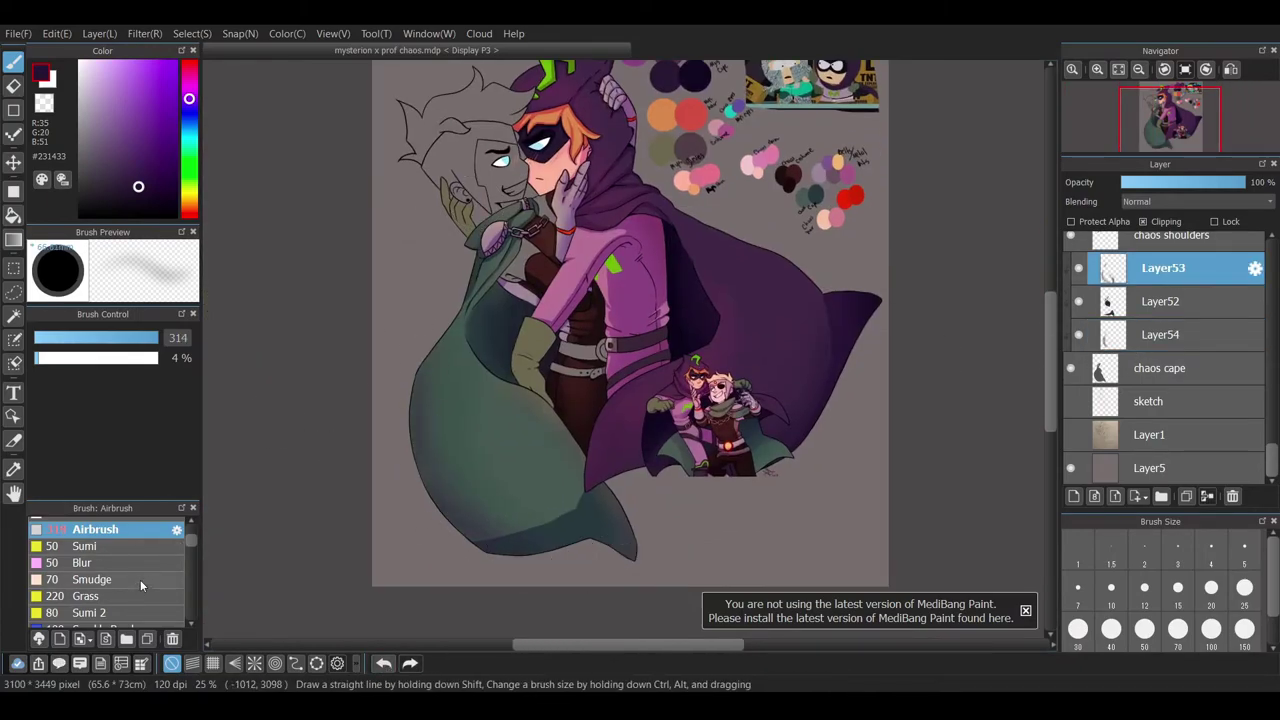
- Blend the cape shading on Layer53 with Blur at size 325 and Airbrush at size 314, sampling #3D504A and #2A373D
{"action": "left_click", "coordinate": [95, 563]}
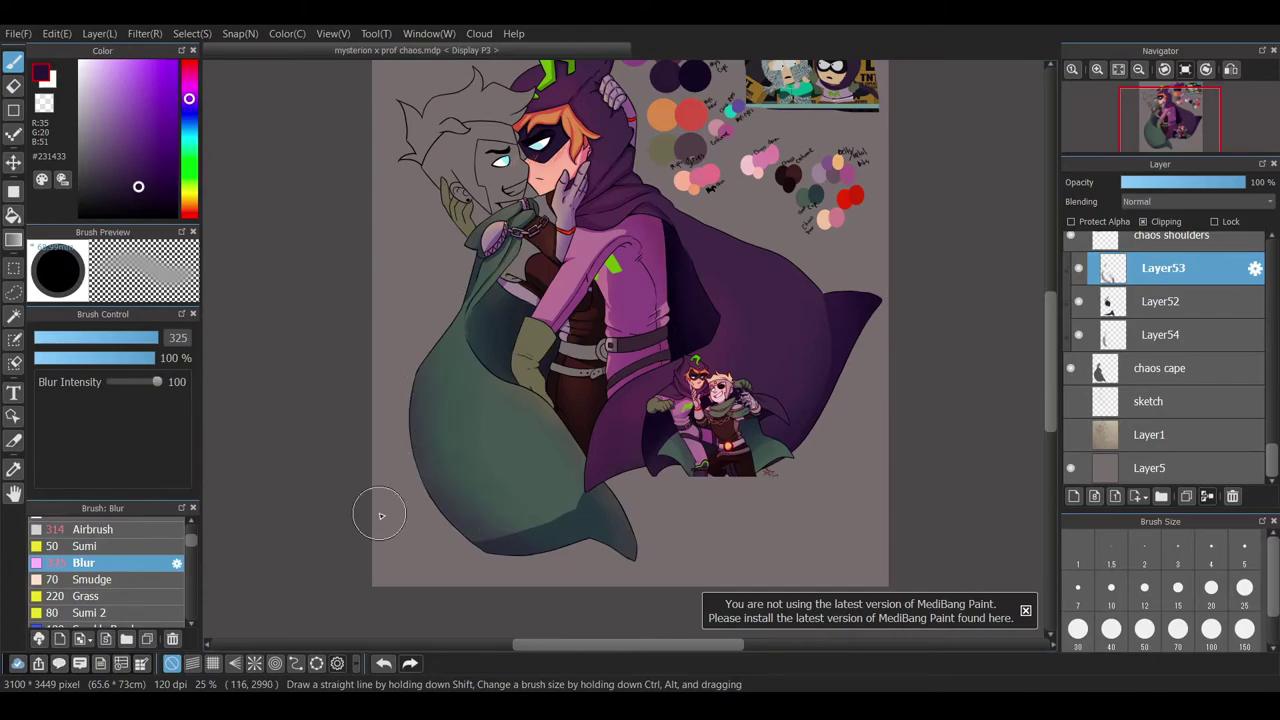
{"action": "left_click", "coordinate": [95, 529]}
{"action": "left_click", "coordinate": [448, 471], "text": "alt"}
{"action": "scroll", "coordinate": [461, 324], "scroll_direction": "up", "scroll_amount": 2}
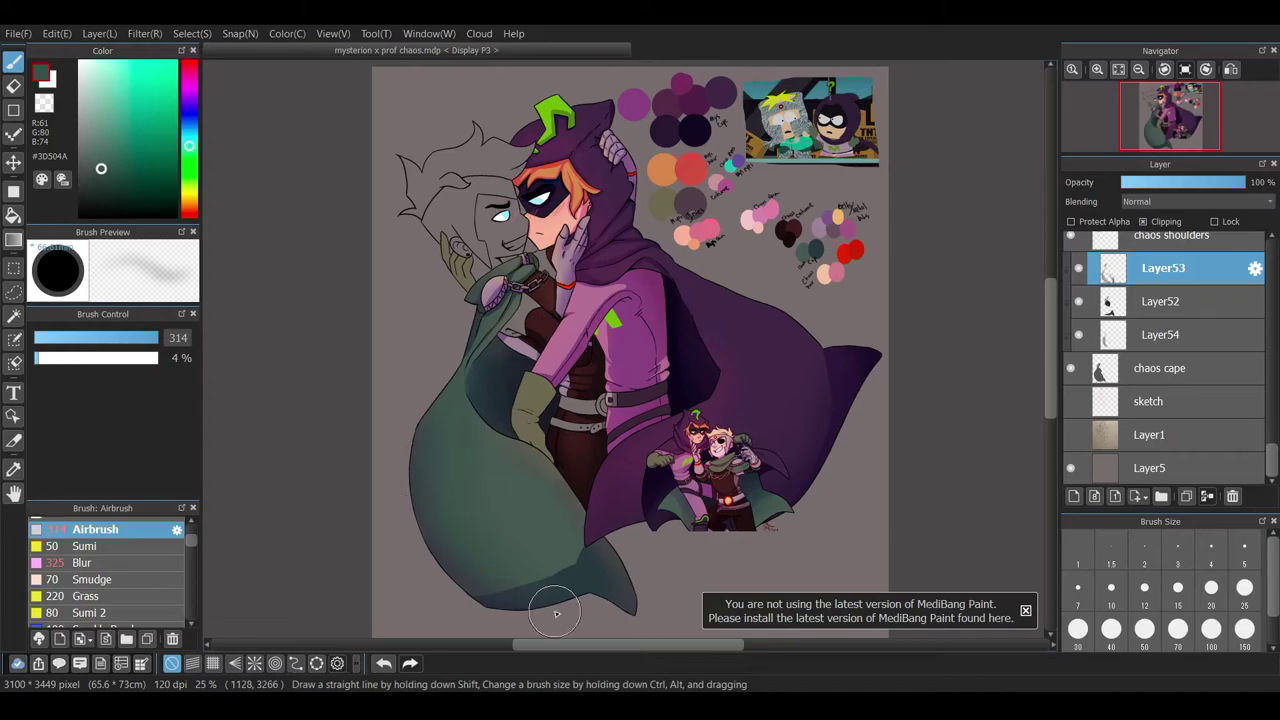
{"action": "left_click", "coordinate": [491, 534], "text": "alt"}
{"action": "left_click", "coordinate": [413, 545], "text": "alt"}
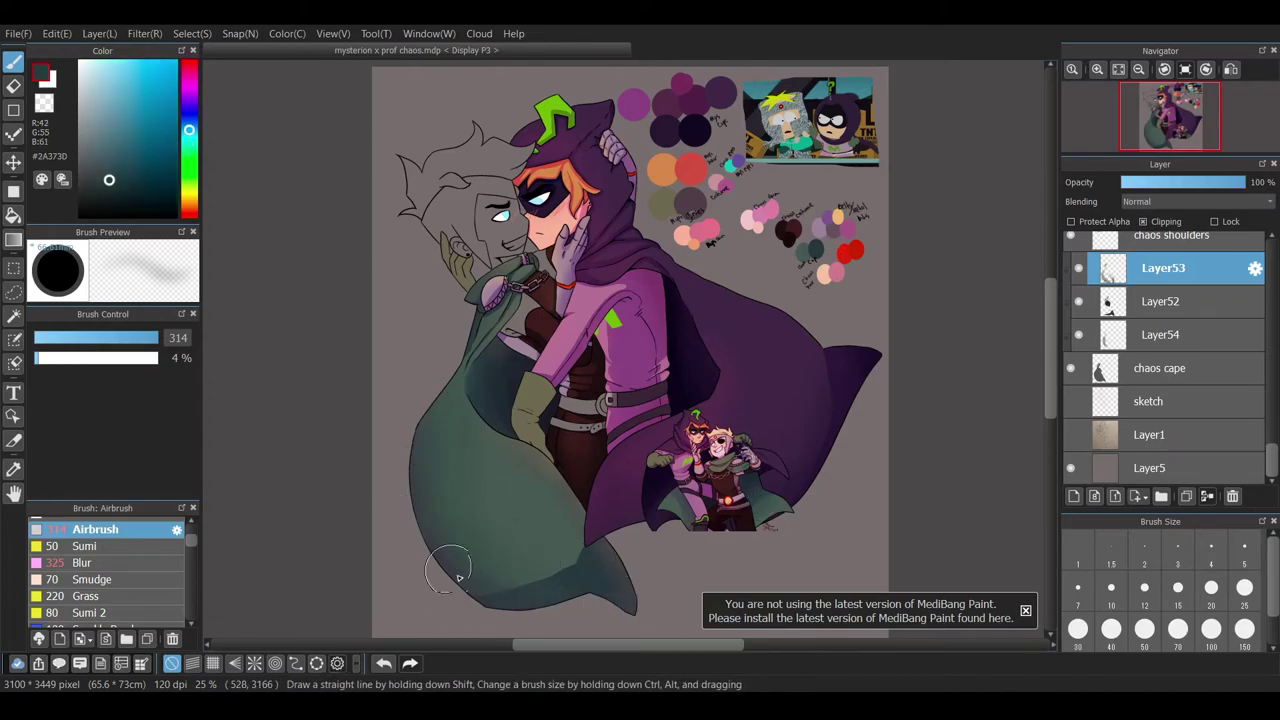
- Add a chaos belt layer above the sketch layer and fill both of the second character's belts in #998598 with the Pen
{"action": "left_click", "coordinate": [1148, 401]}
{"action": "left_click", "coordinate": [1075, 498]}
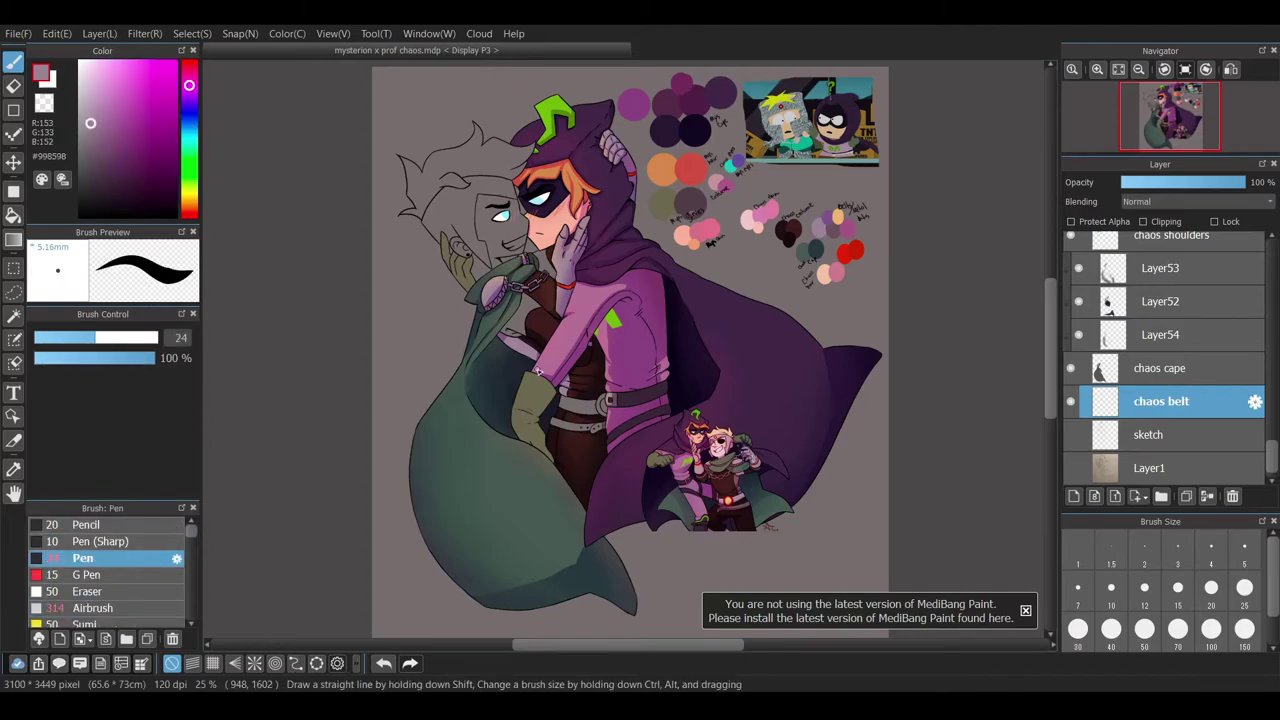
{"action": "mouse_move", "coordinate": [510, 395]}
{"action": "left_mouse_down"}
{"action": "mouse_move", "coordinate": [515, 440]}
{"action": "mouse_move", "coordinate": [561, 412]}
{"action": "left_mouse_up"}
{"action": "mouse_move", "coordinate": [725, 400]}
{"action": "left_mouse_down"}
{"action": "mouse_move", "coordinate": [706, 443]}
{"action": "mouse_move", "coordinate": [650, 384]}
{"action": "mouse_move", "coordinate": [601, 392]}
{"action": "mouse_move", "coordinate": [729, 405]}
{"action": "left_mouse_up"}
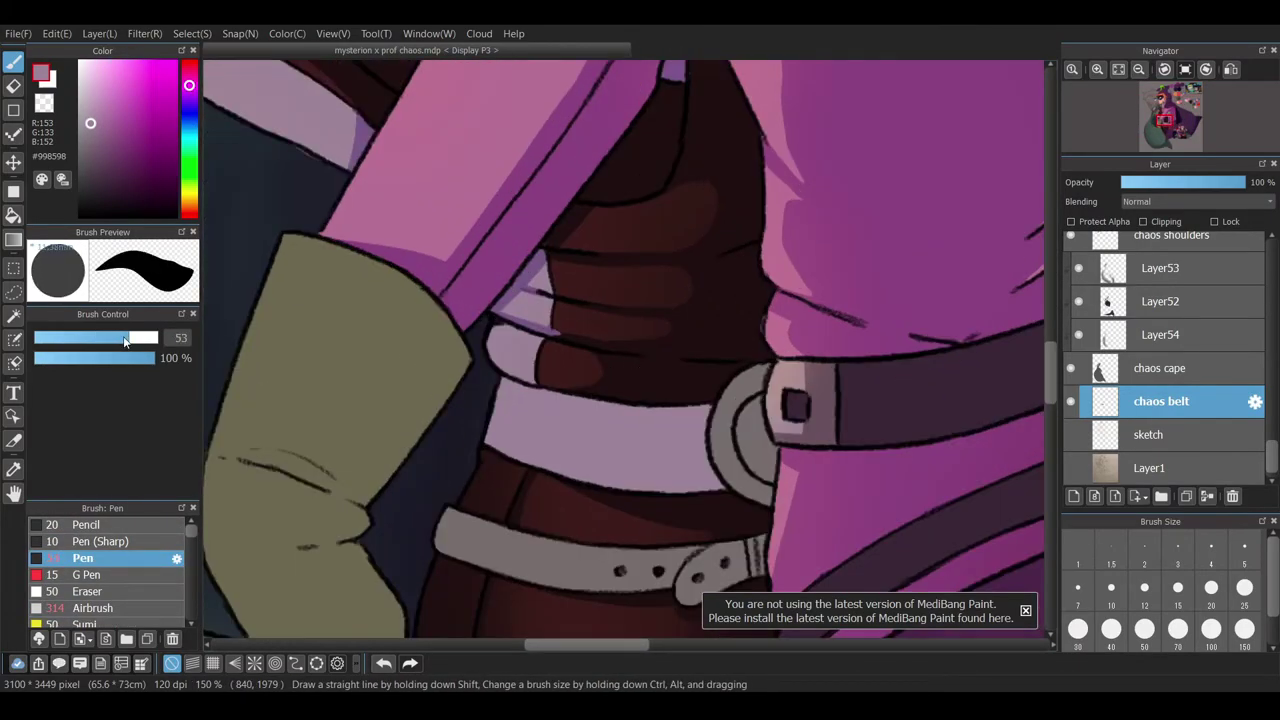
{"action": "left_click_drag", "start_coordinate": [450, 525], "coordinate": [805, 532]}
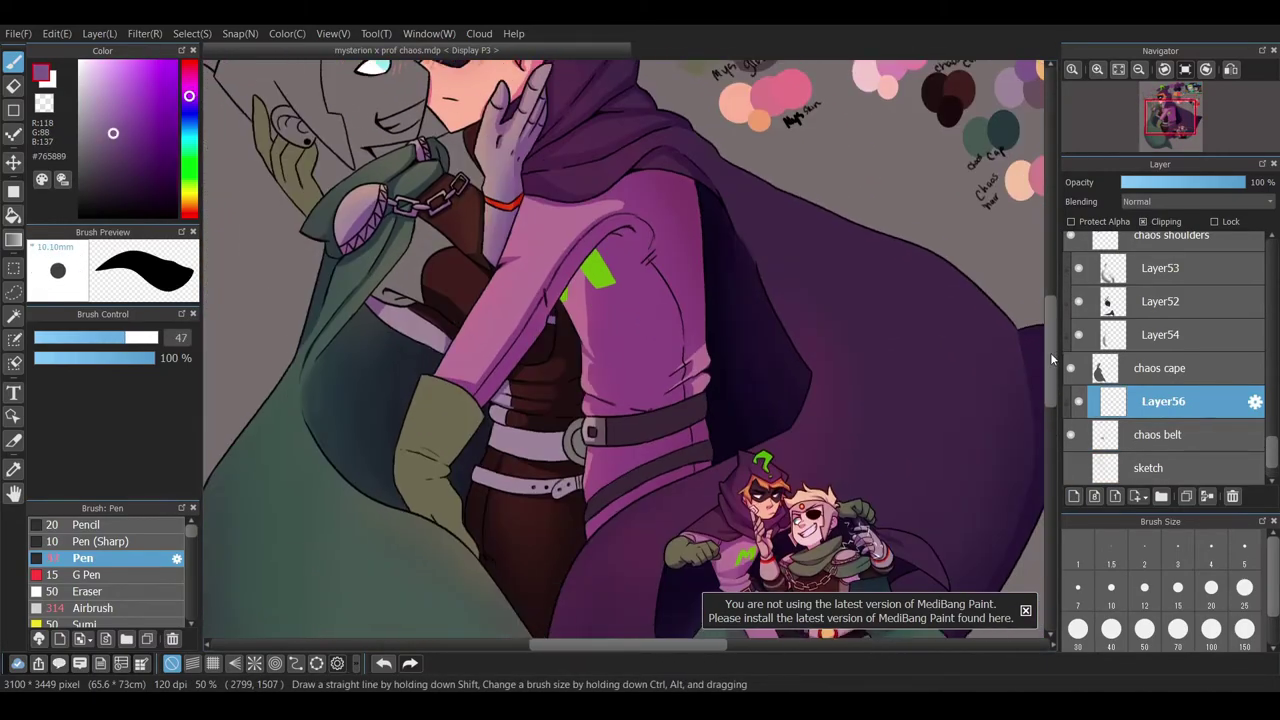
- Paint purple #765889 shadows along the lower edges of both belts on clipped Layer56, reducing the Pen from size 47 to 22
{"action": "scroll", "coordinate": [1052, 359], "scroll_direction": "down", "scroll_amount": 2}
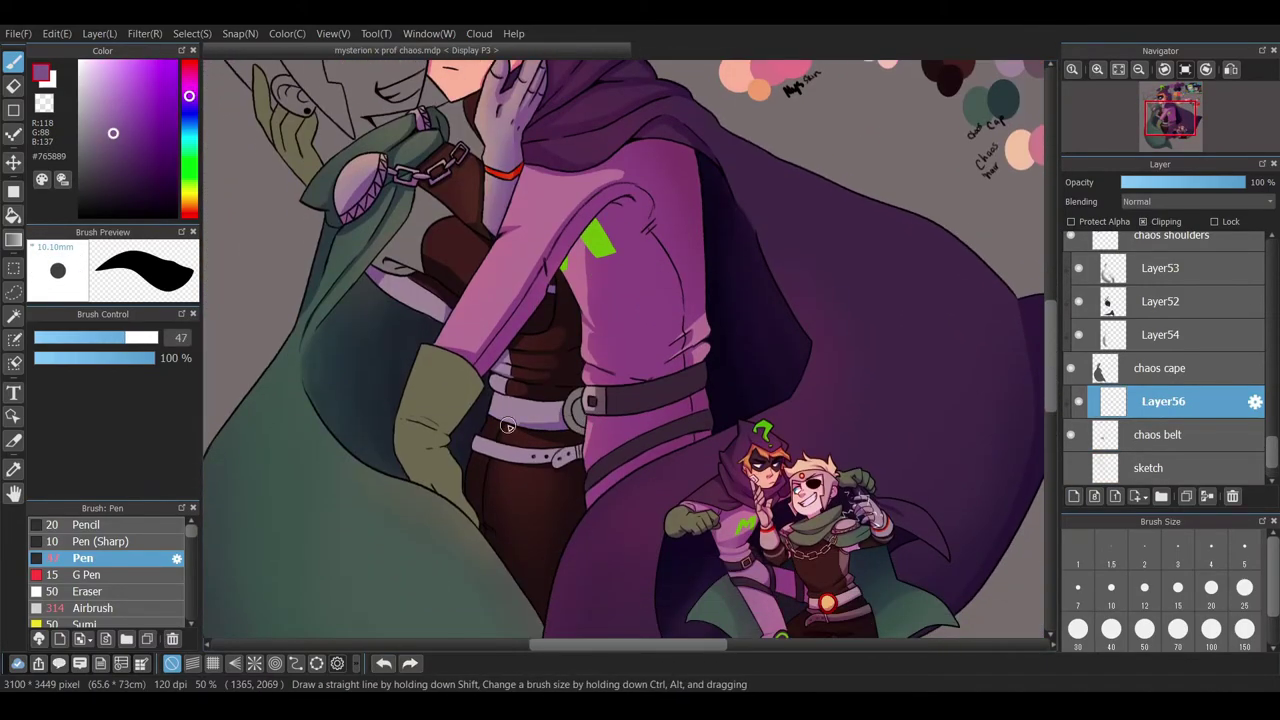
{"action": "scroll", "coordinate": [566, 462], "scroll_direction": "up", "scroll_amount": 3}
{"action": "left_click_drag", "start_coordinate": [566, 462], "coordinate": [408, 457]}
{"action": "left_click_drag", "start_coordinate": [394, 505], "coordinate": [500, 488]}
{"action": "mouse_move", "coordinate": [275, 455]}
{"action": "left_mouse_down"}
{"action": "mouse_move", "coordinate": [499, 481]}
{"action": "mouse_move", "coordinate": [280, 440]}
{"action": "mouse_move", "coordinate": [540, 465]}
{"action": "left_mouse_up"}
{"action": "scroll", "coordinate": [1048, 345], "scroll_direction": "down", "scroll_amount": 4}
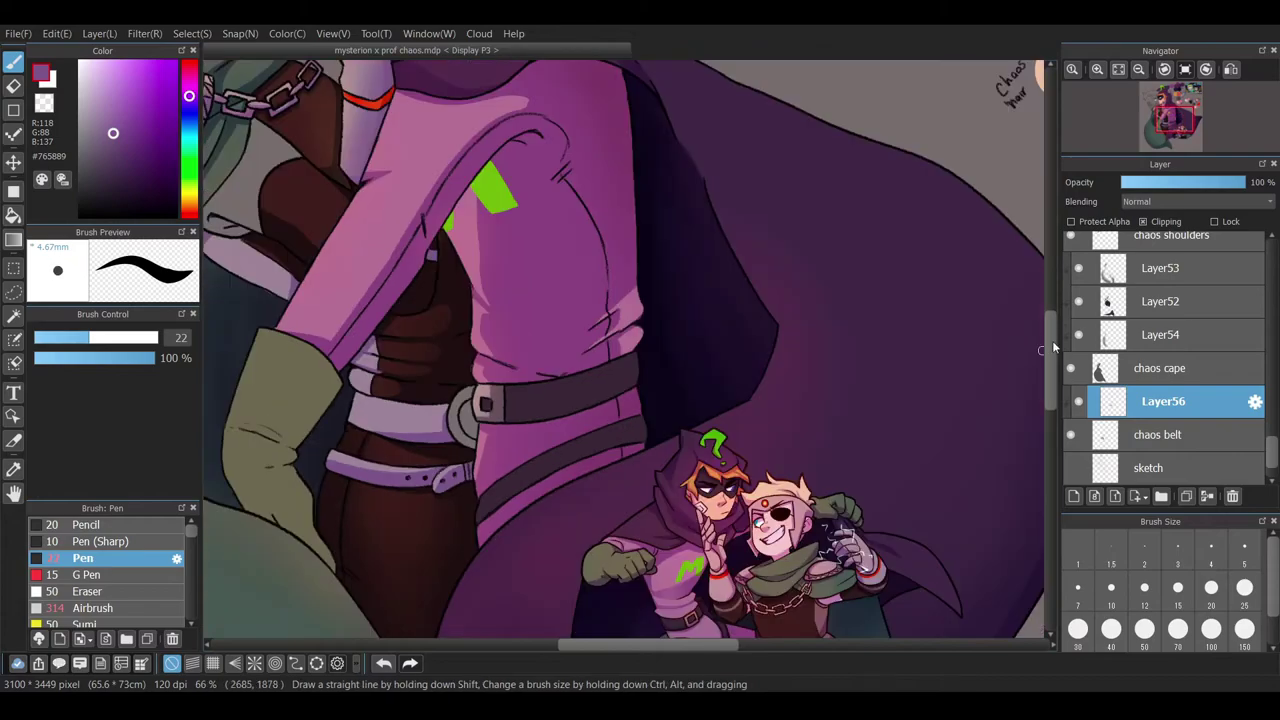
- Add a clipped layer above Layer56 and airbrush a warm #E7B677 highlight on the belts at size 92 and 4% opacity
{"action": "left_click", "coordinate": [1073, 496]}
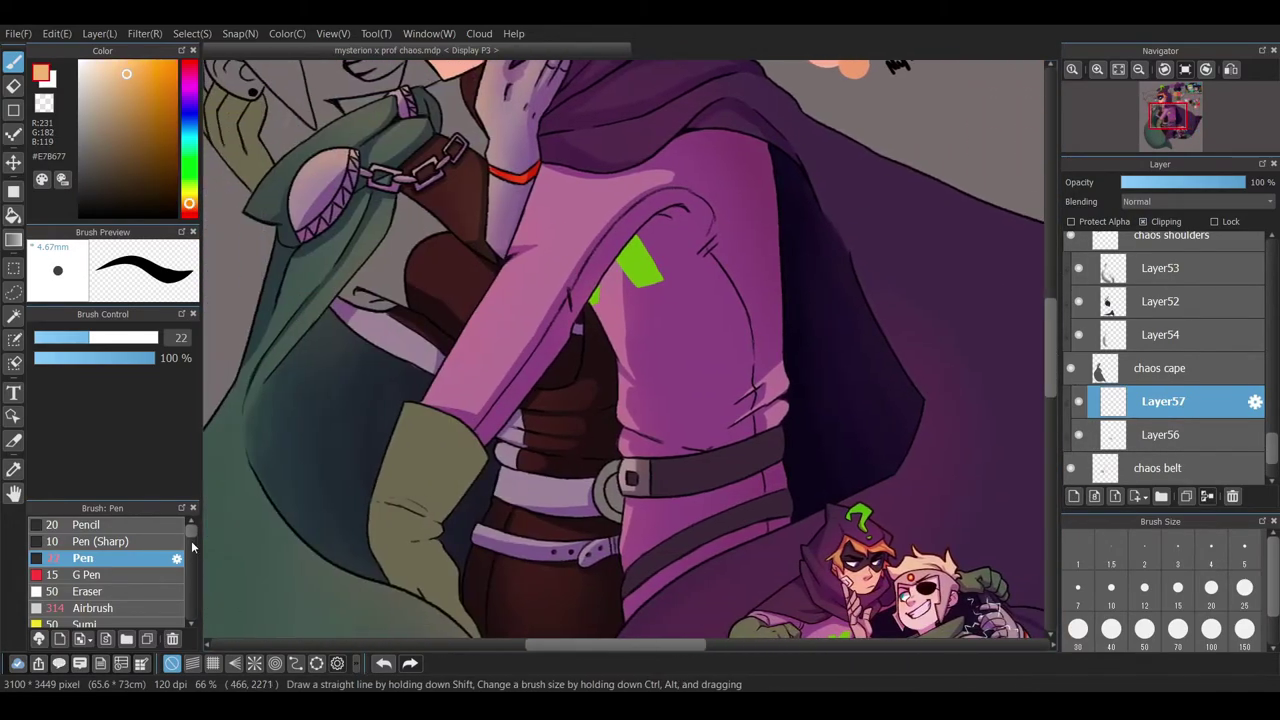
{"action": "left_click", "coordinate": [95, 608]}
{"action": "left_click", "coordinate": [138, 338]}
{"action": "left_click", "coordinate": [150, 338]}
{"action": "scroll", "coordinate": [620, 350], "scroll_direction": "down", "scroll_amount": 3}
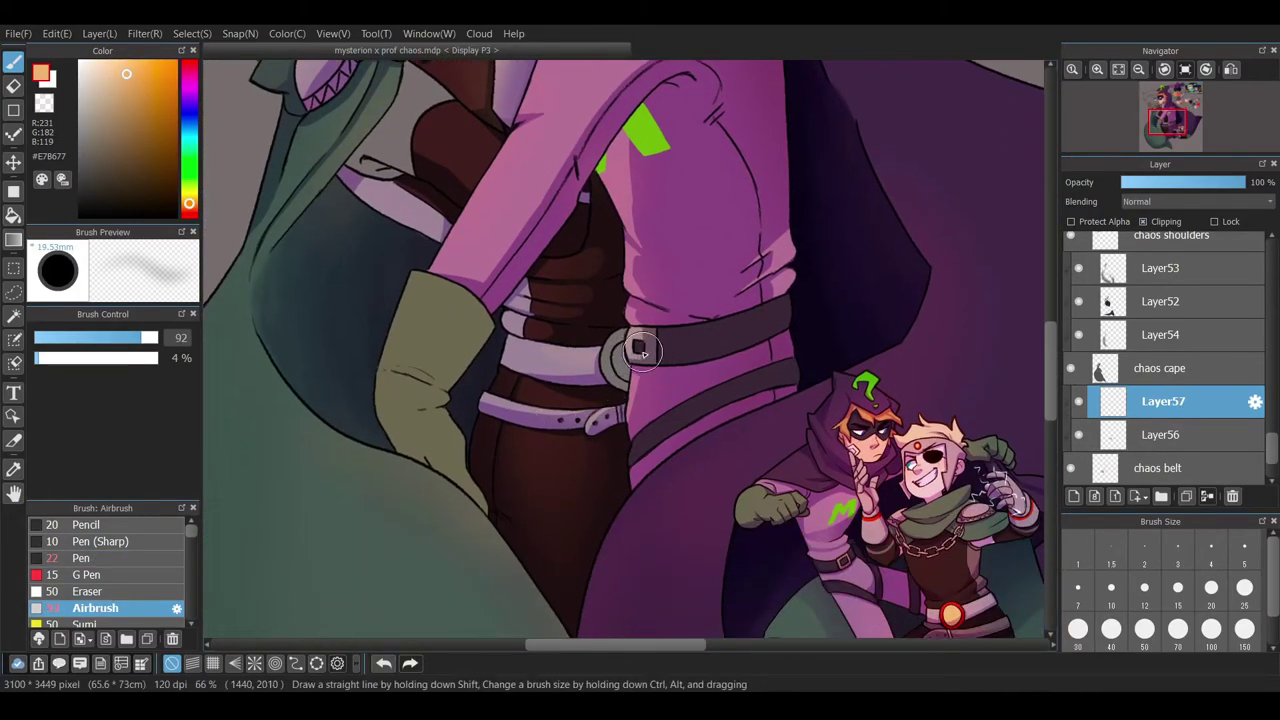
{"action": "scroll", "coordinate": [1214, 400], "scroll_direction": "down", "scroll_amount": 2}
- Add a layer named chaos belt bit and fill the belt buckle's centre in #E8B677 with the Pen at size 22
{"action": "left_click", "coordinate": [1214, 400]}
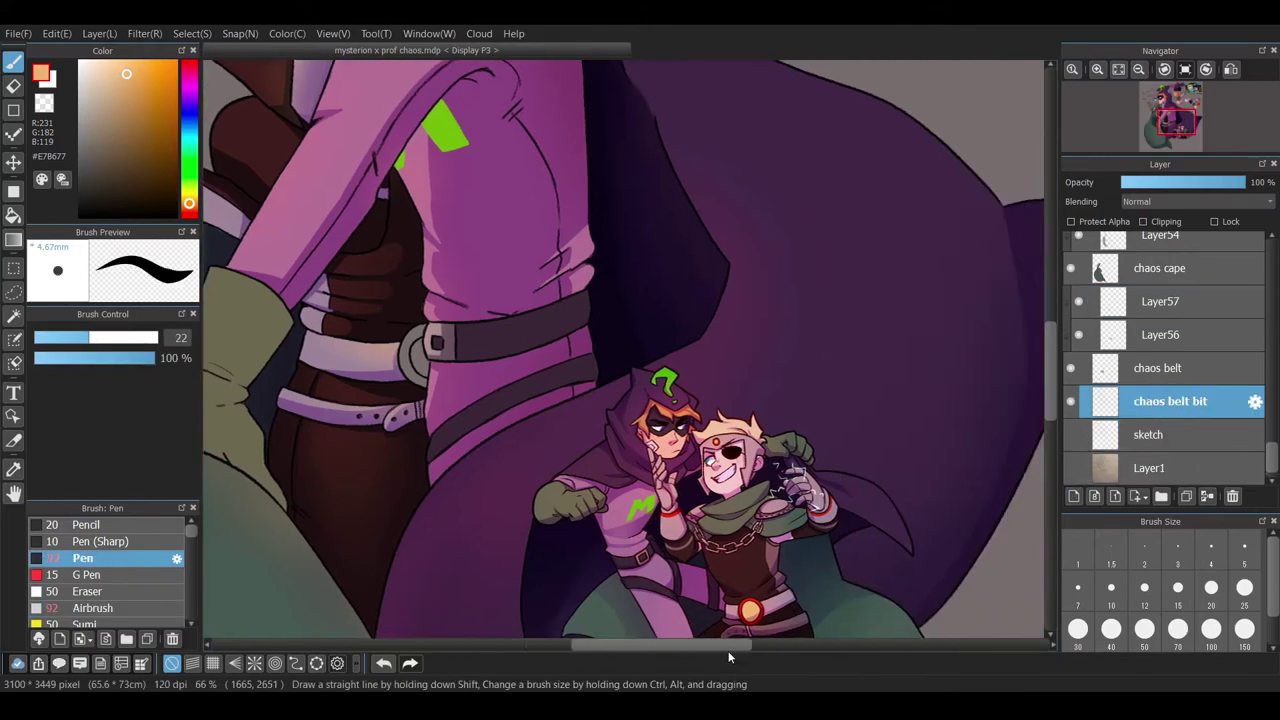
{"action": "mouse_move", "coordinate": [1051, 345]}
{"action": "left_mouse_down"}
{"action": "mouse_move", "coordinate": [1052, 311]}
{"action": "mouse_move", "coordinate": [1056, 346]}
{"action": "mouse_move", "coordinate": [1051, 337]}
{"action": "left_mouse_up"}
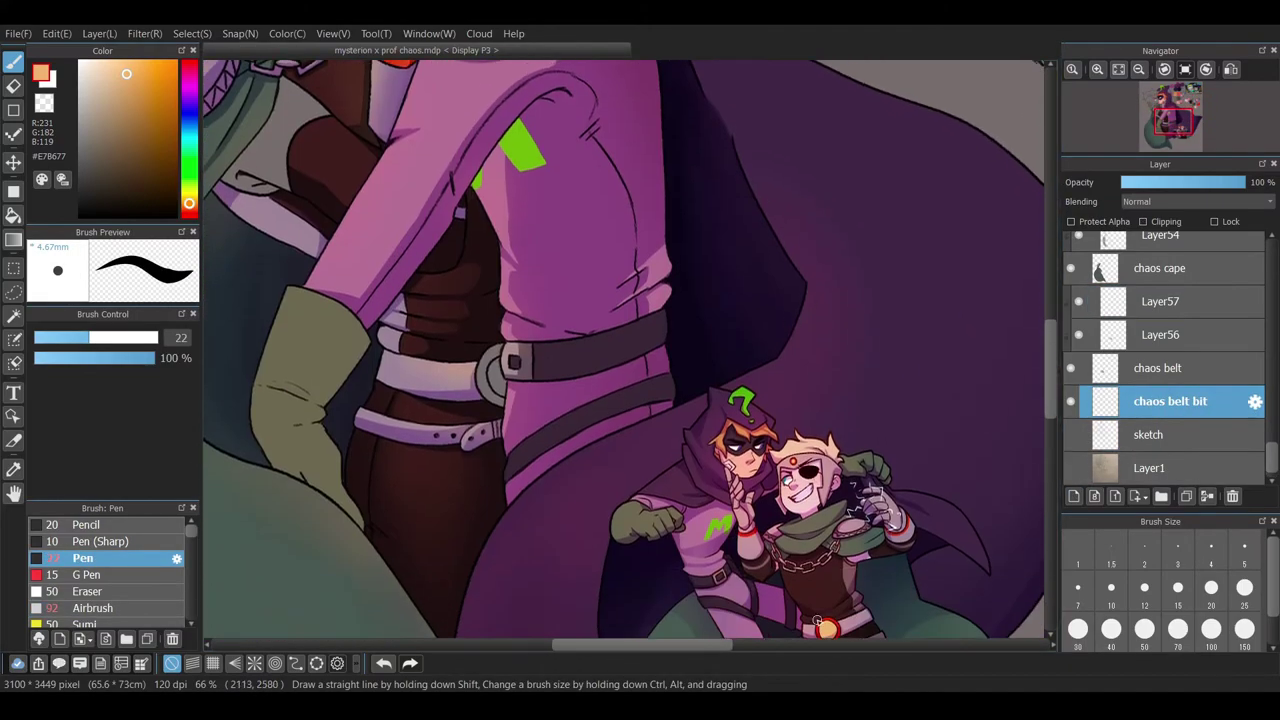
{"action": "scroll", "coordinate": [488, 398], "scroll_direction": "up", "scroll_amount": 5}
{"action": "mouse_move", "coordinate": [538, 344]}
{"action": "left_mouse_down"}
{"action": "mouse_move", "coordinate": [544, 302]}
{"action": "mouse_move", "coordinate": [542, 332]}
{"action": "left_mouse_up"}
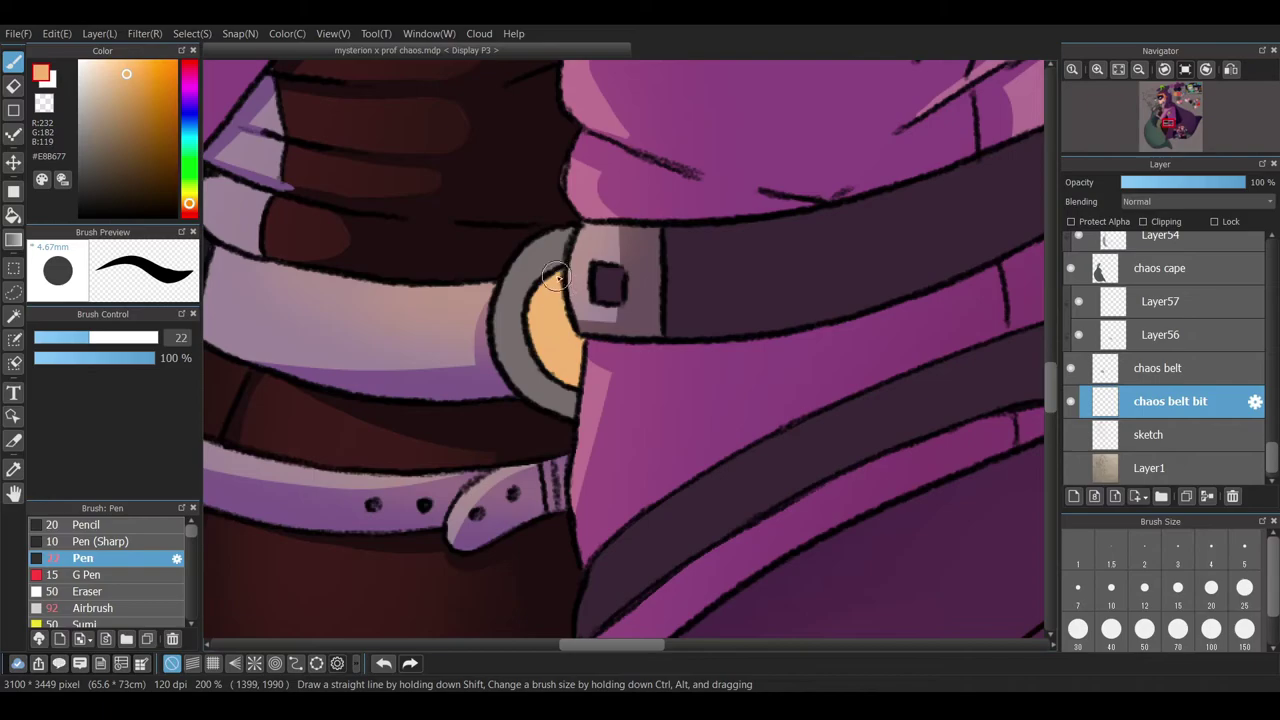
- Add a chaos red belt bit layer, rename the buckle-centre layer chaos yellow belt bit, and paint the buckle ring in red #D43A19
{"action": "left_click", "coordinate": [1140, 448]}
{"action": "key", "text": "ctrl+shift+n"}
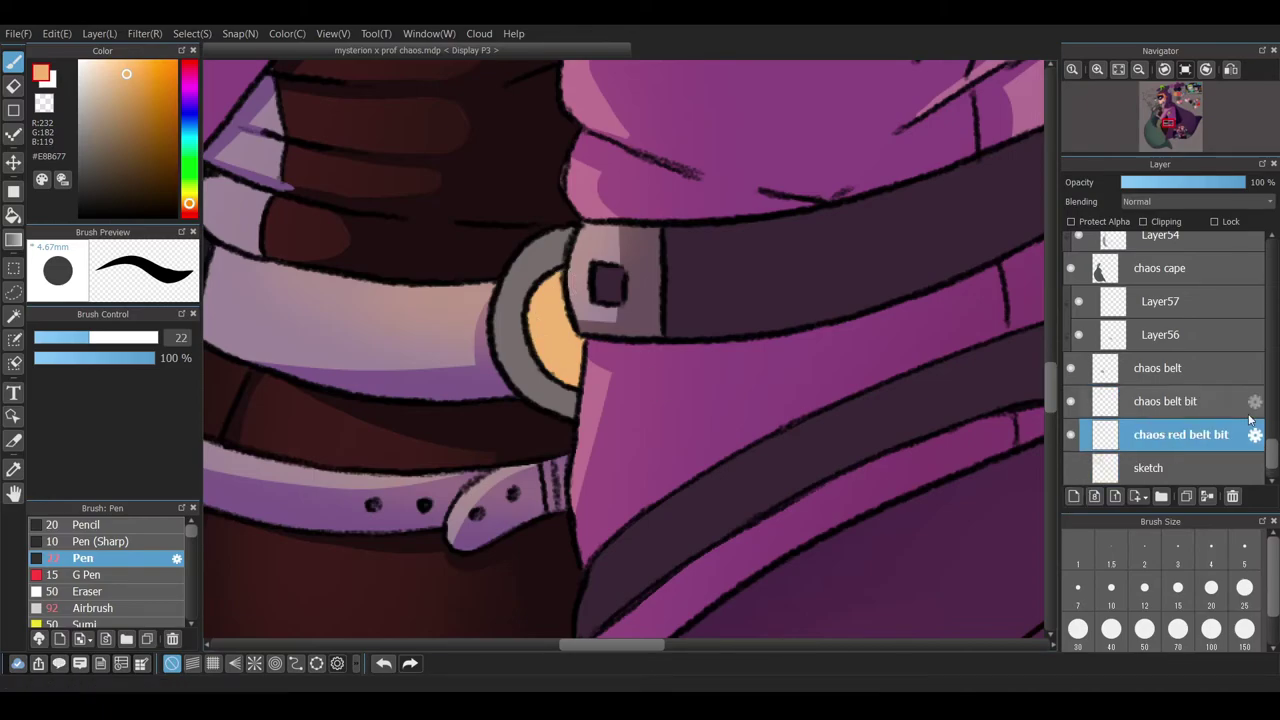
{"action": "left_click", "coordinate": [1170, 401]}
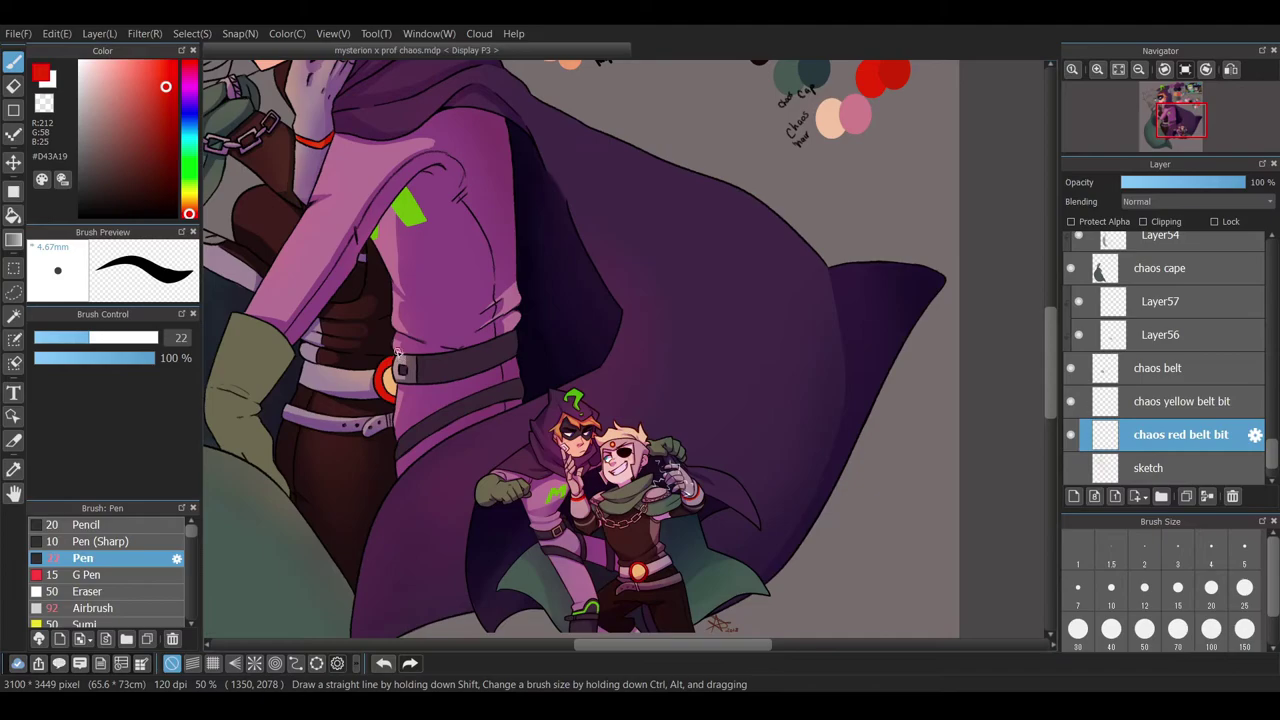
{"action": "left_click_drag", "start_coordinate": [397, 351], "coordinate": [430, 345]}
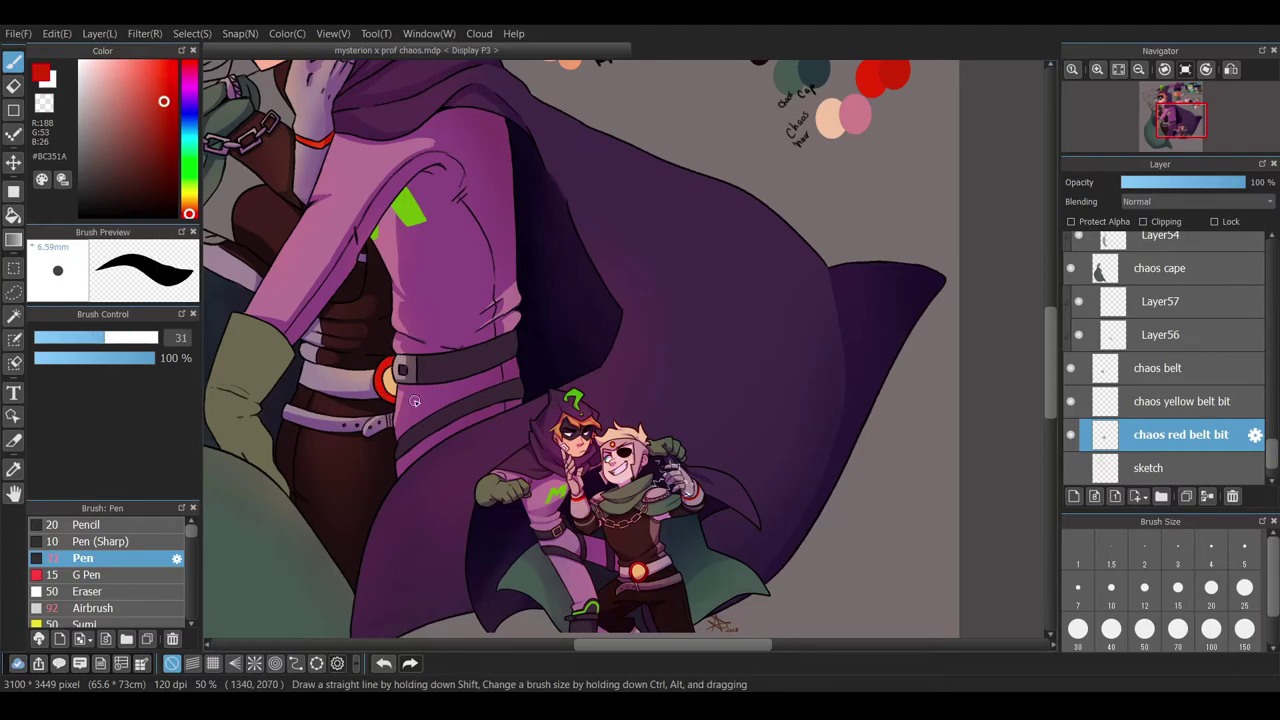
- Sample #C17866 and add a clipped layer above chaos yellow belt bit for shading the buckle's centre
{"action": "scroll", "coordinate": [657, 345], "scroll_direction": "down", "scroll_amount": 2}
{"action": "left_click", "coordinate": [739, 305], "text": "alt"}
{"action": "left_click", "coordinate": [646, 502], "text": "alt"}
{"action": "scroll", "coordinate": [404, 484], "scroll_direction": "up", "scroll_amount": 2}
{"action": "key", "text": "ctrl+shift+n"}
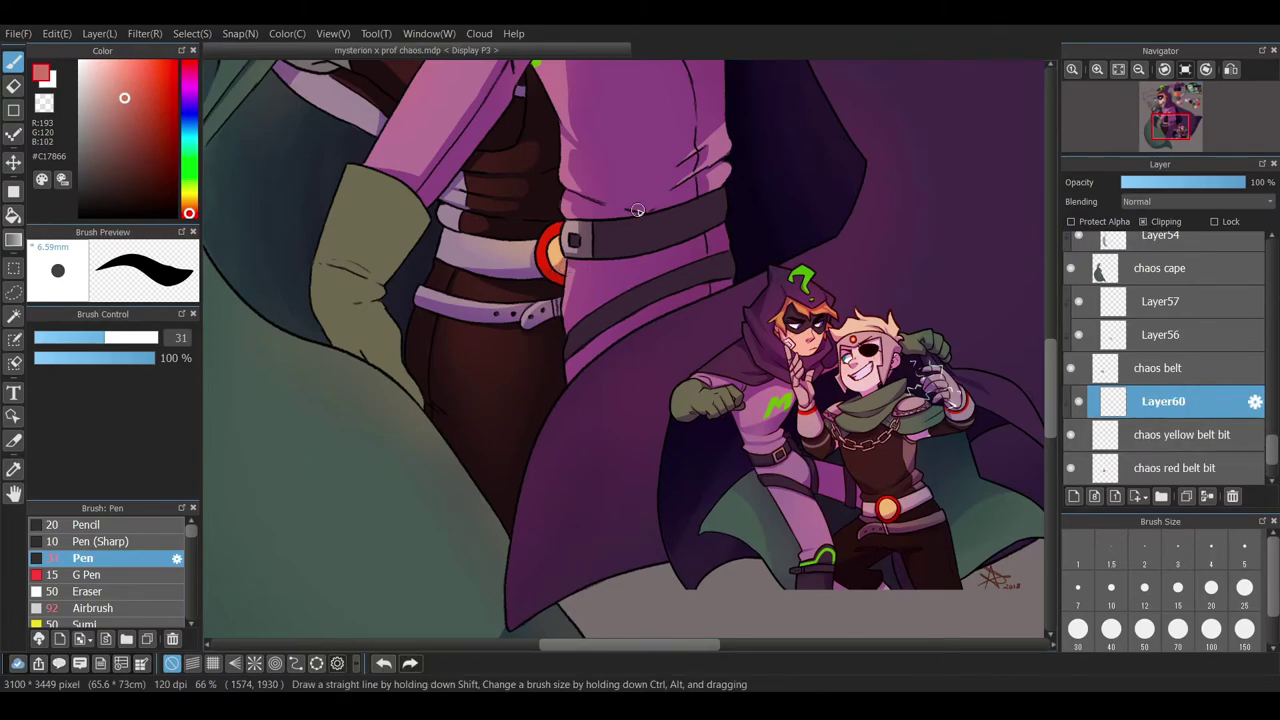
- Add a clipped layer above chaos red belt bit for Airbrush shading at size 92 and 4% opacity, sampling #E8B677
{"action": "scroll", "coordinate": [637, 210], "scroll_direction": "up", "scroll_amount": 3}
{"action": "left_click", "coordinate": [95, 608]}
{"action": "key", "text": "ctrl+shift+n"}
{"action": "scroll", "coordinate": [1258, 440], "scroll_direction": "down", "scroll_amount": 2}
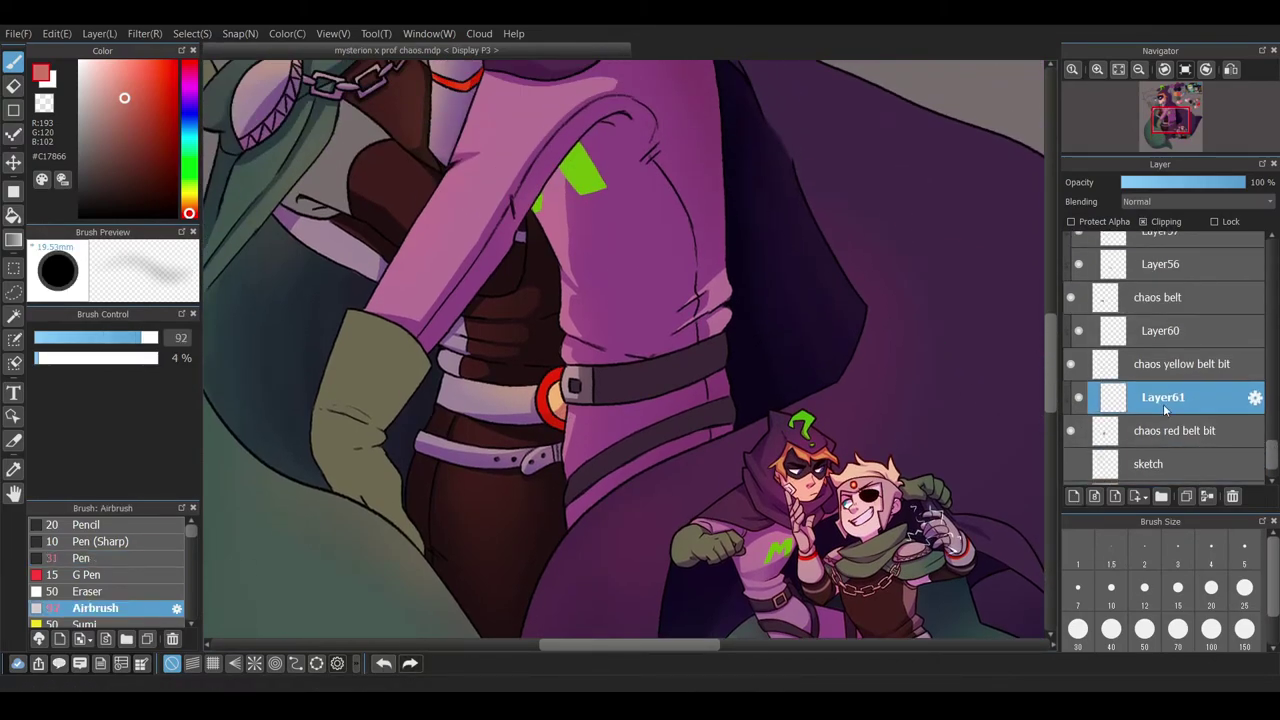
{"action": "left_click", "coordinate": [619, 349], "text": "alt"}
- Add a clipped layer above mys gloves and paint #4E3F46 shadows along the glove's edge and folds with the Pen at size 31
{"action": "scroll", "coordinate": [1196, 350], "scroll_direction": "up", "scroll_amount": 6}
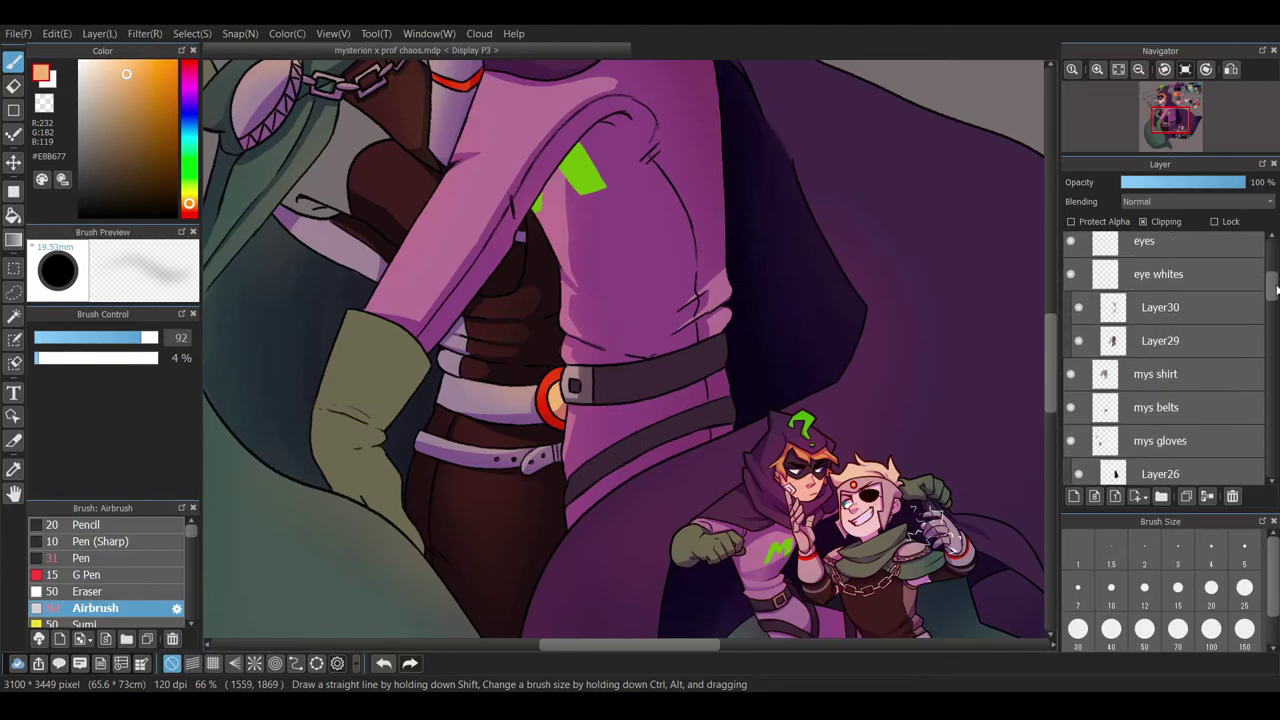
{"action": "left_click", "coordinate": [1196, 310]}
{"action": "key", "text": "ctrl+shift+n"}
{"action": "left_click", "coordinate": [82, 558]}
{"action": "scroll", "coordinate": [450, 413], "scroll_direction": "left", "scroll_amount": 3}
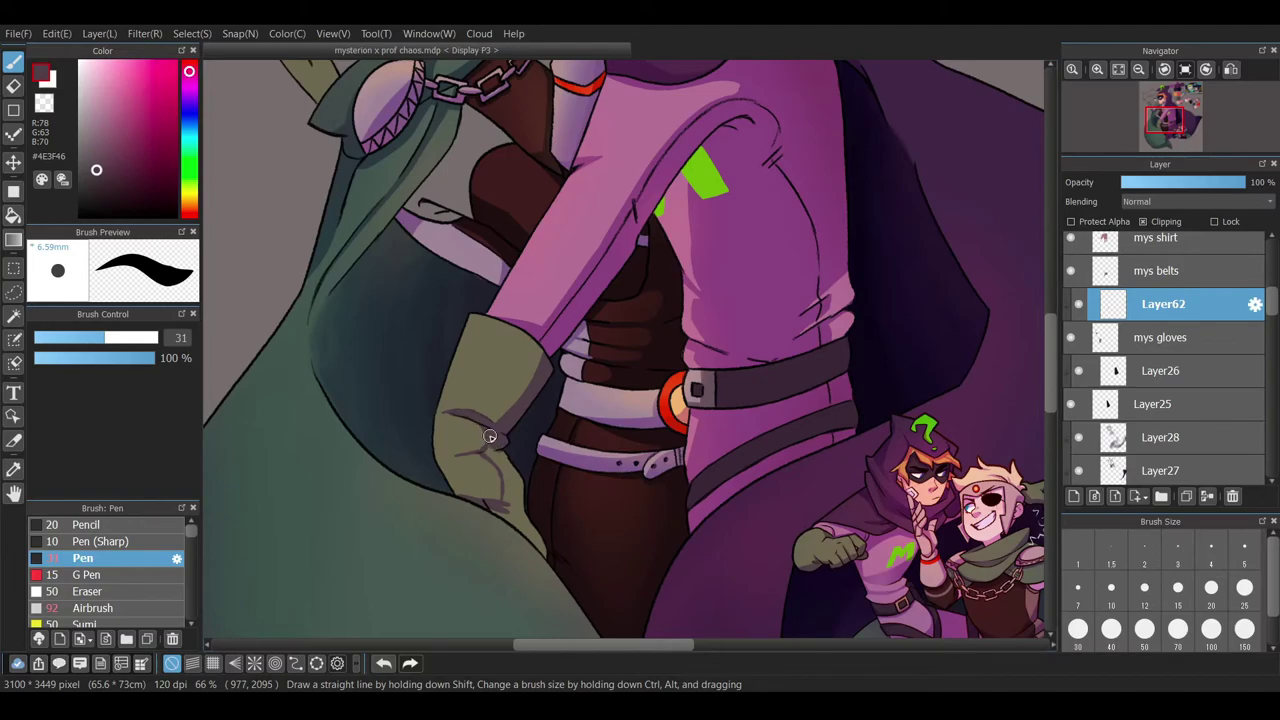
{"action": "scroll", "coordinate": [537, 550], "scroll_direction": "down", "scroll_amount": 2}
{"action": "scroll", "coordinate": [563, 443], "scroll_direction": "up", "scroll_amount": 5}
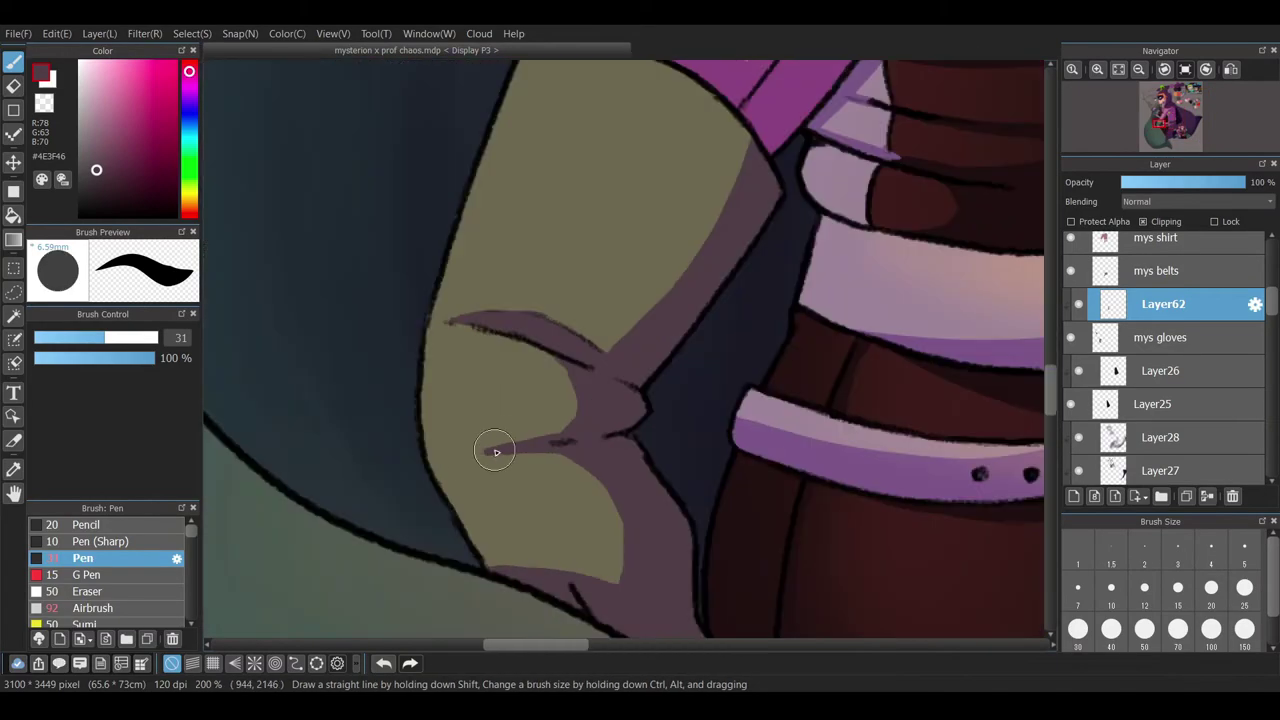
- Clean up the tips of the glove's fold shadows, alternating the eraser with the Pen and reducing the Pen to size 23
{"action": "key", "text": "e"}
{"action": "key", "text": "b"}
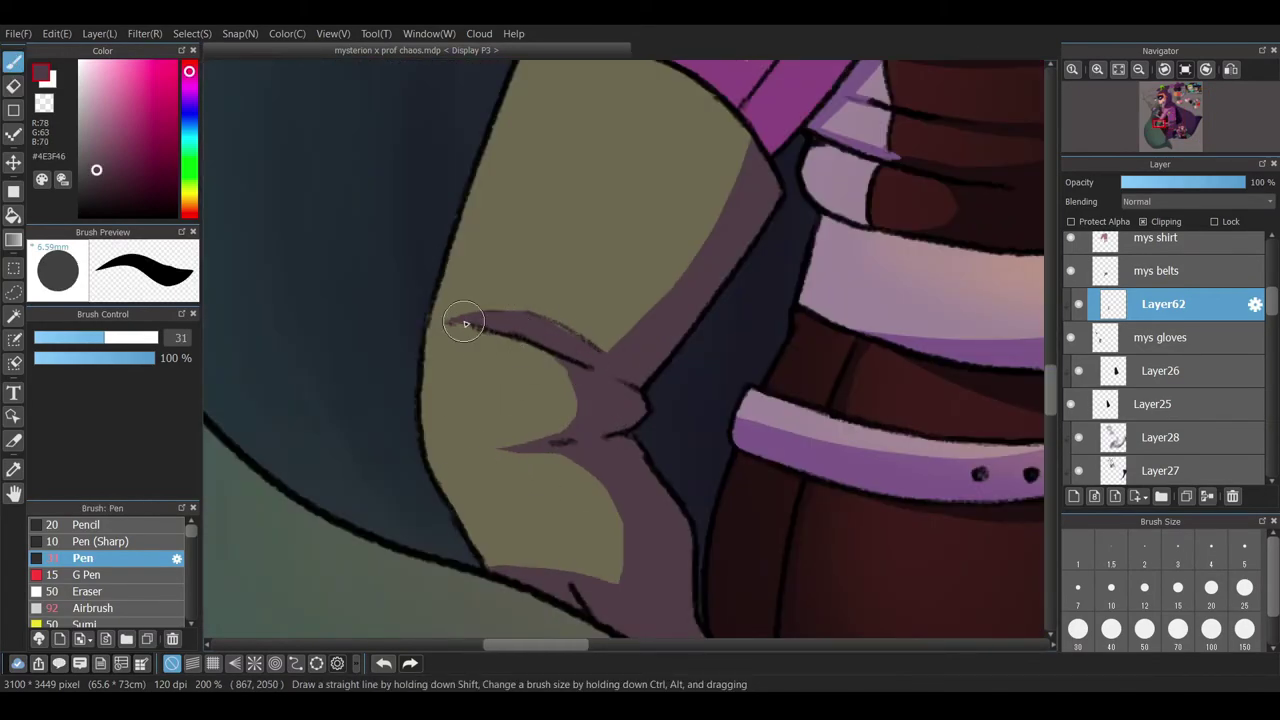
{"action": "key", "text": "e"}
{"action": "key", "text": "b"}
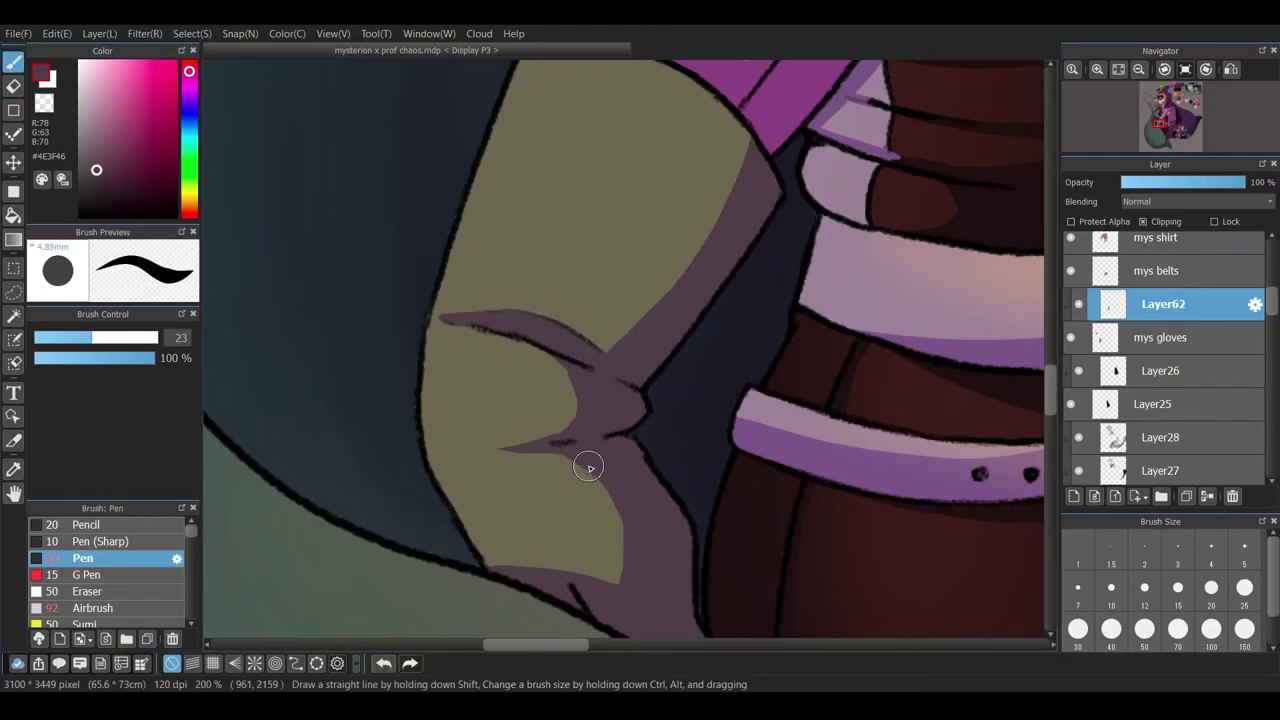
- Touch up the glove's wrist crease on the lineart layer with the eraser at size 25 and return to Layer62
{"action": "left_click", "coordinate": [617, 388], "text": "ctrl"}
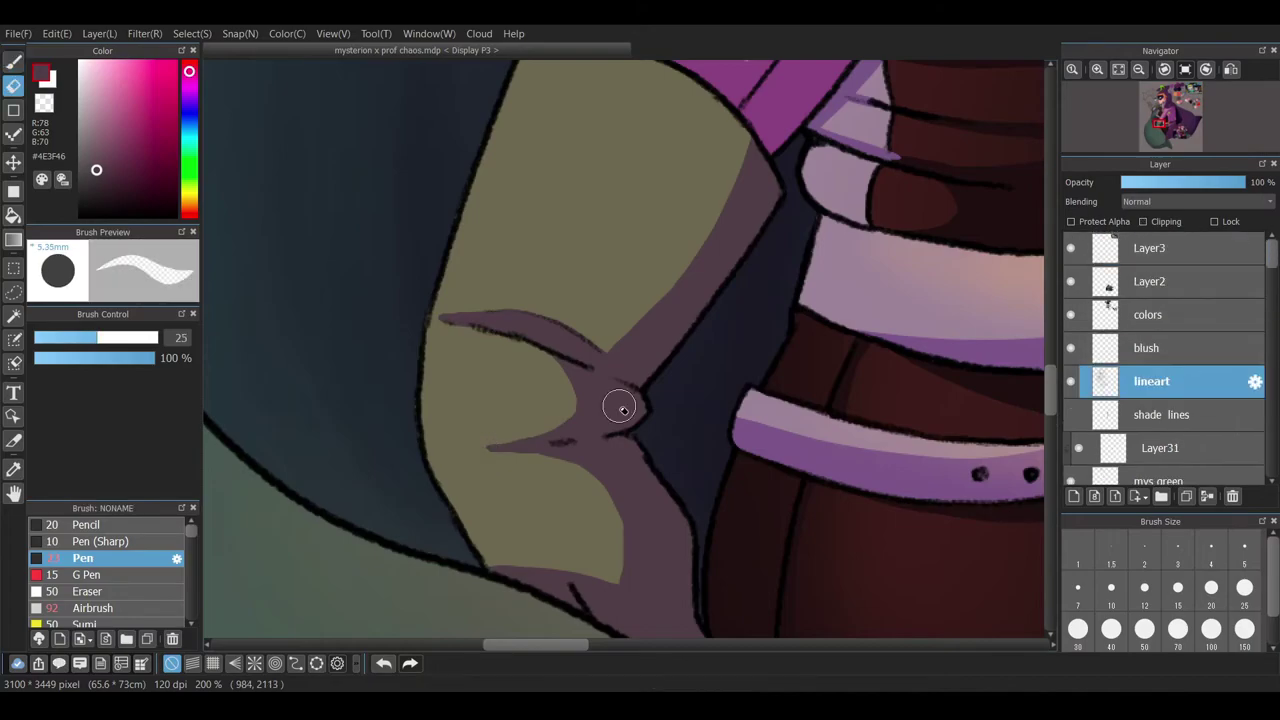
{"action": "left_click", "coordinate": [624, 406], "text": "ctrl"}
{"action": "left_click", "coordinate": [640, 396], "text": "ctrl"}
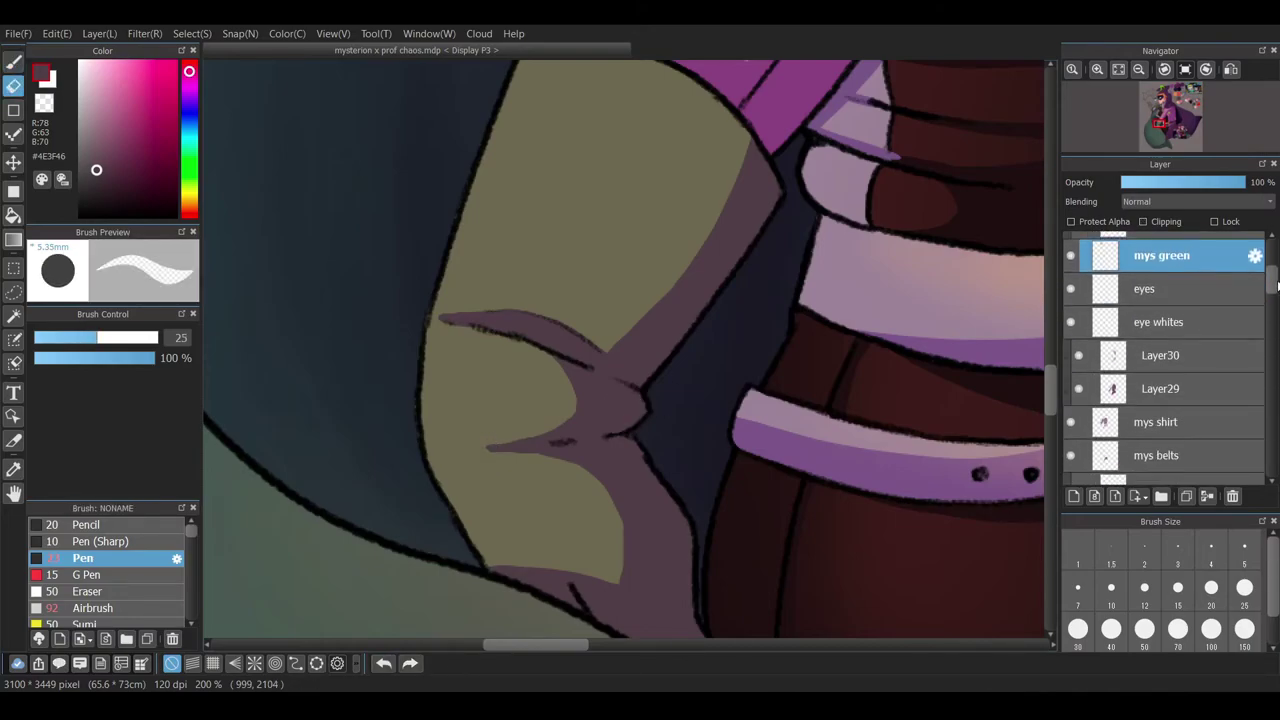
{"action": "left_click", "coordinate": [640, 396], "text": "ctrl"}
{"action": "scroll", "coordinate": [657, 494], "scroll_direction": "down", "scroll_amount": 2}
{"action": "scroll", "coordinate": [657, 494], "scroll_direction": "down", "scroll_amount": 1}
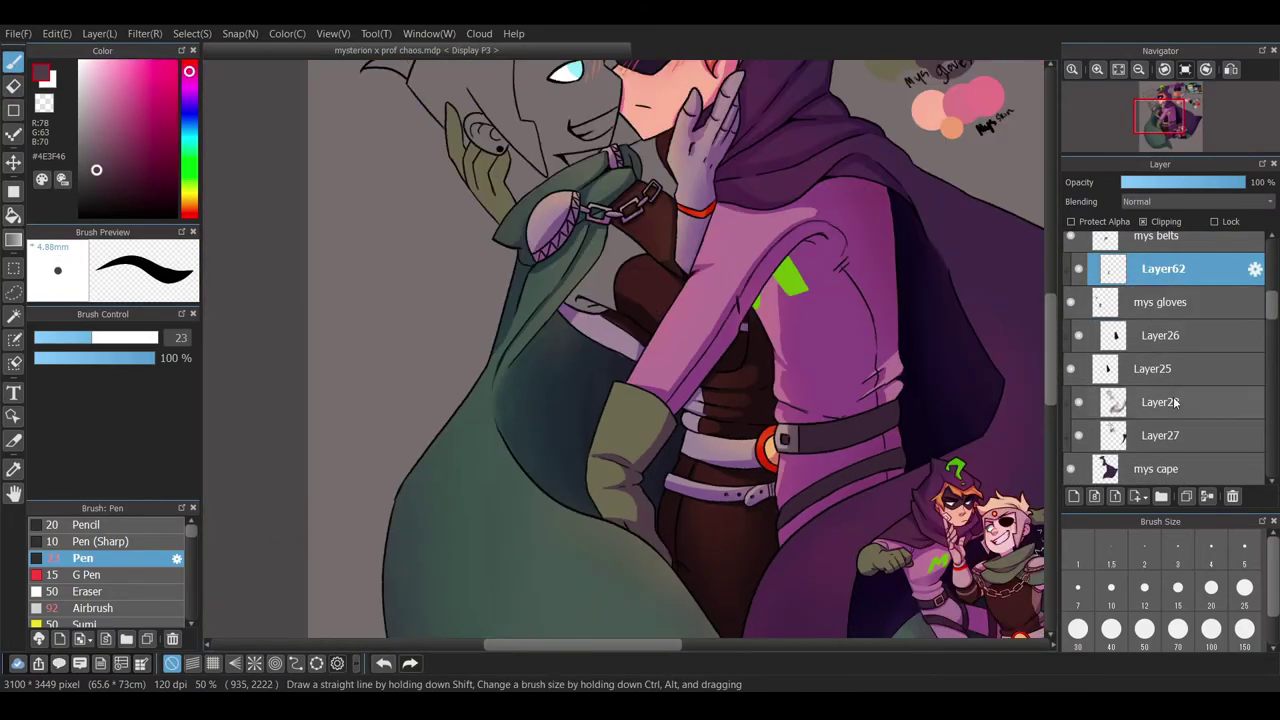
- Add a clipped layer above the mys gloves shadows for Airbrush shading with #E4A073 and sampled #3C2845 at size 92 and 4% opacity
{"action": "key", "text": "ctrl+shift+n"}
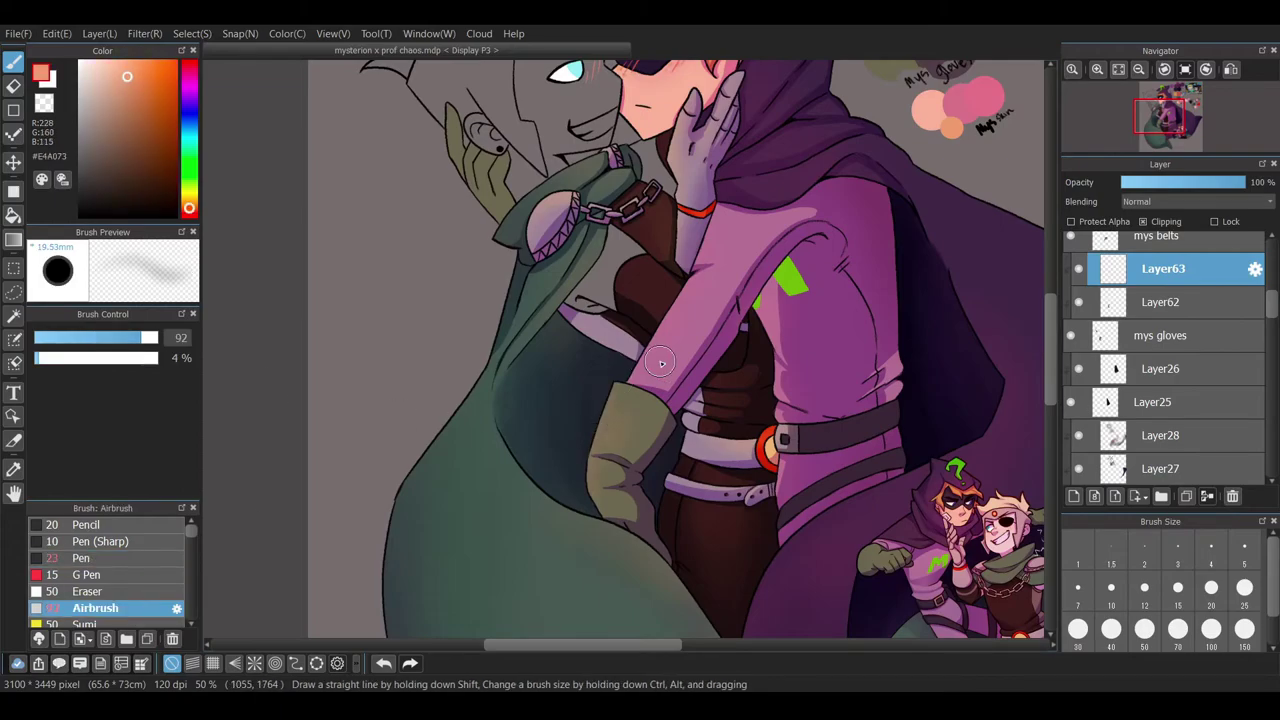
{"action": "left_click", "coordinate": [690, 418], "text": "alt"}
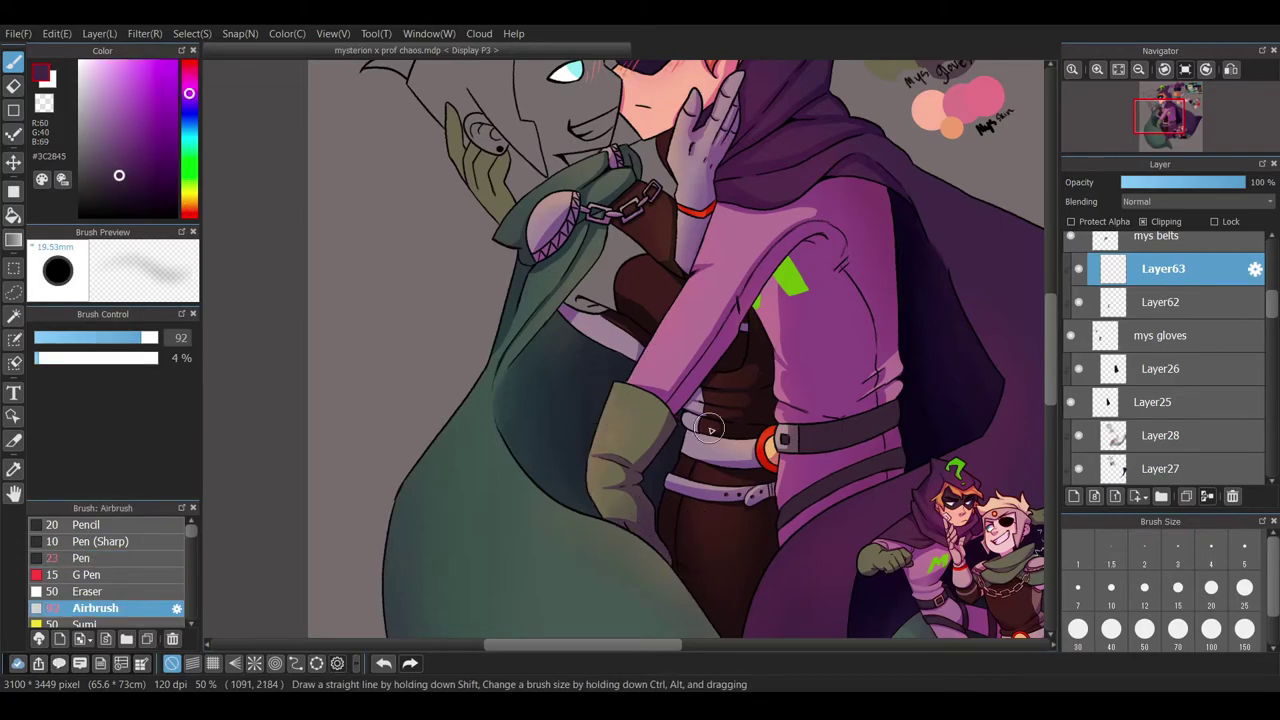
{"action": "scroll", "coordinate": [697, 493], "scroll_direction": "down", "scroll_amount": 1}
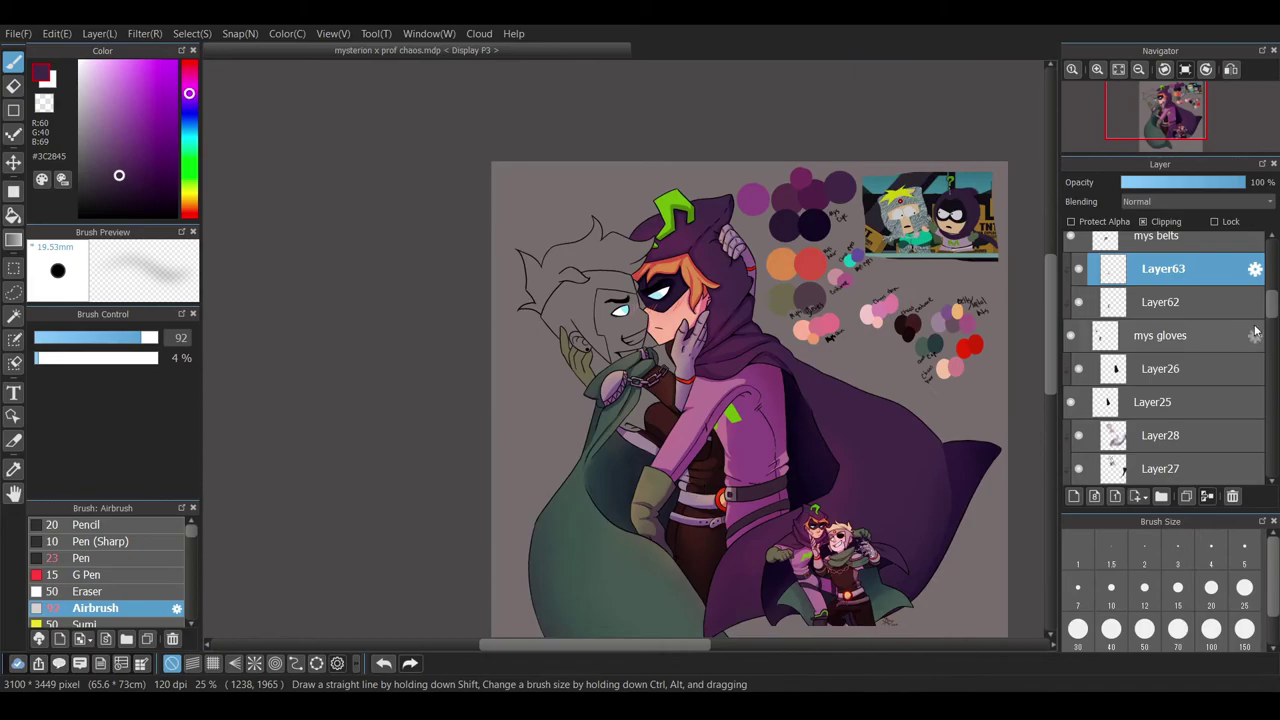
- Add a clipped layer above mys skin and airbrush the face softly with #FACBB7 and #F0A07F at size 92 and 4% opacity
{"action": "scroll", "coordinate": [1250, 340], "scroll_direction": "down", "scroll_amount": 3}
{"action": "left_click", "coordinate": [1190, 346]}
{"action": "key", "text": "ctrl+shift+n"}
{"action": "scroll", "coordinate": [640, 352], "scroll_direction": "up", "scroll_amount": 2}
{"action": "left_click", "coordinate": [665, 339], "text": "alt"}
{"action": "left_click", "coordinate": [104, 63]}
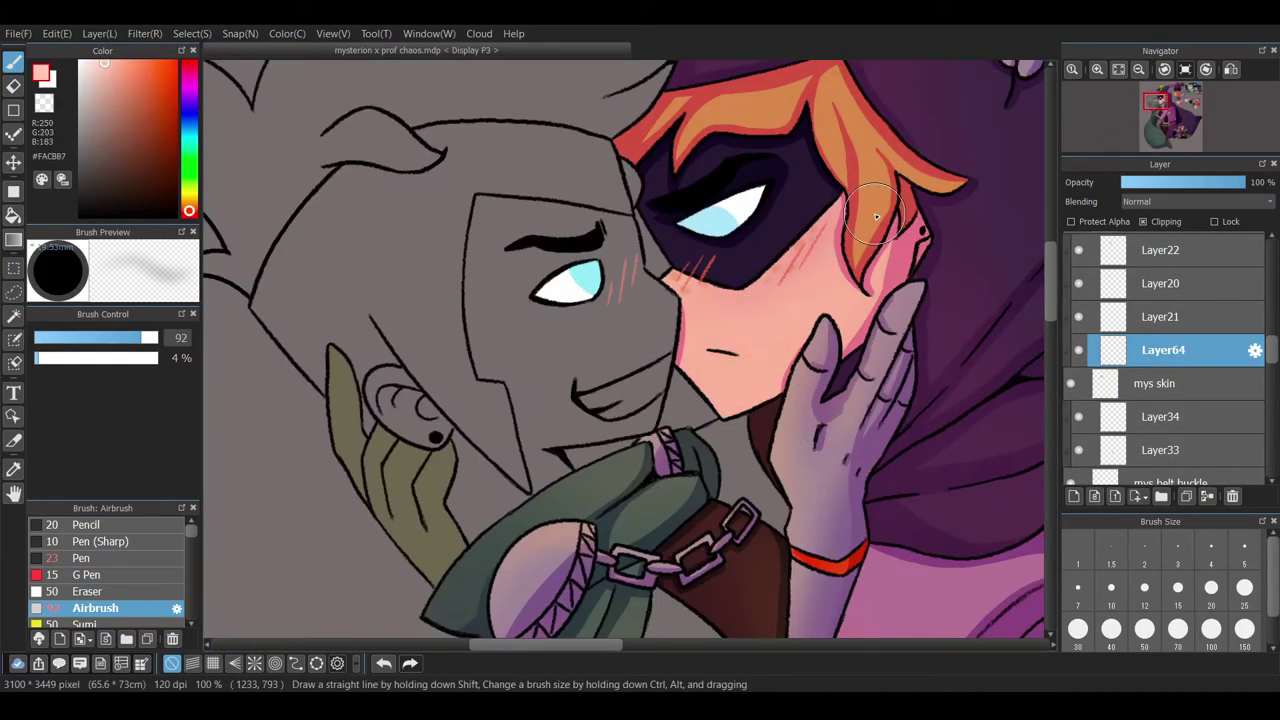
{"action": "left_click", "coordinate": [690, 265], "text": "alt"}
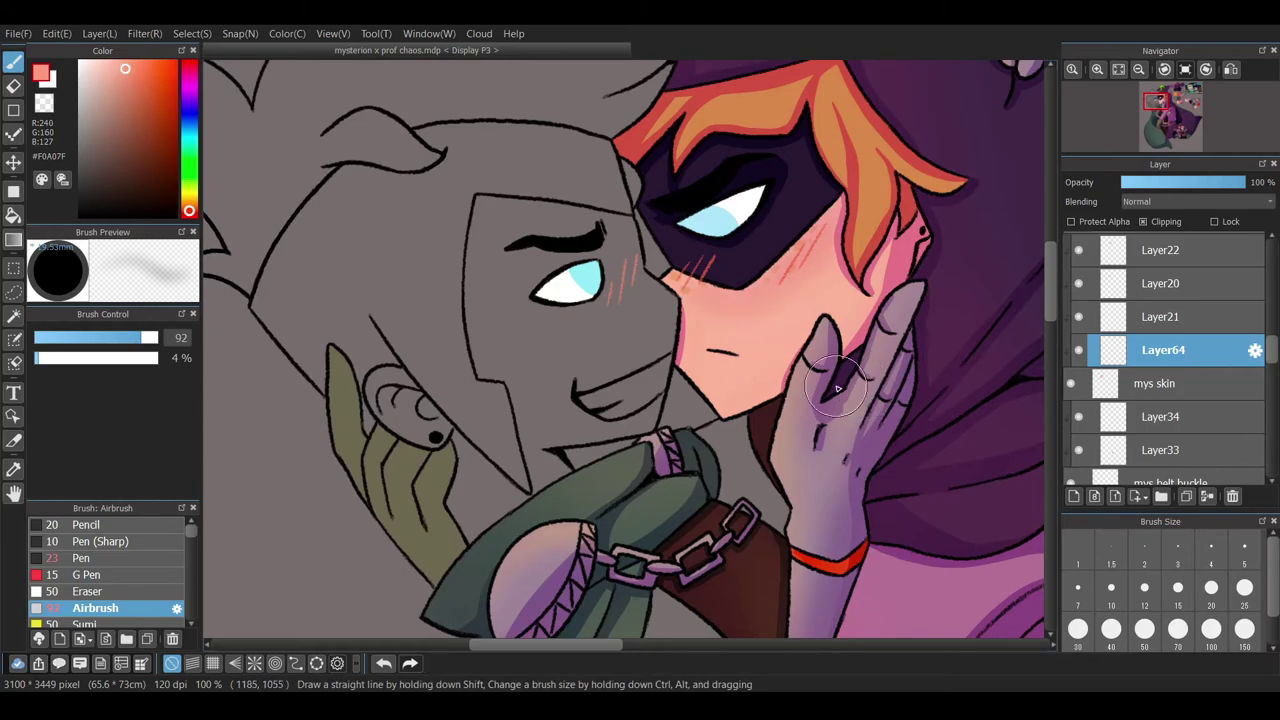
{"action": "scroll", "coordinate": [866, 392], "scroll_direction": "down", "scroll_amount": 2}
- On the chaos hair layer, paint #EBC4A4 inside the outline of the second character's back hair tufts with the Pen at size 23
{"action": "scroll", "coordinate": [1180, 400], "scroll_direction": "down", "scroll_amount": 5}
{"action": "left_click", "coordinate": [1180, 401]}
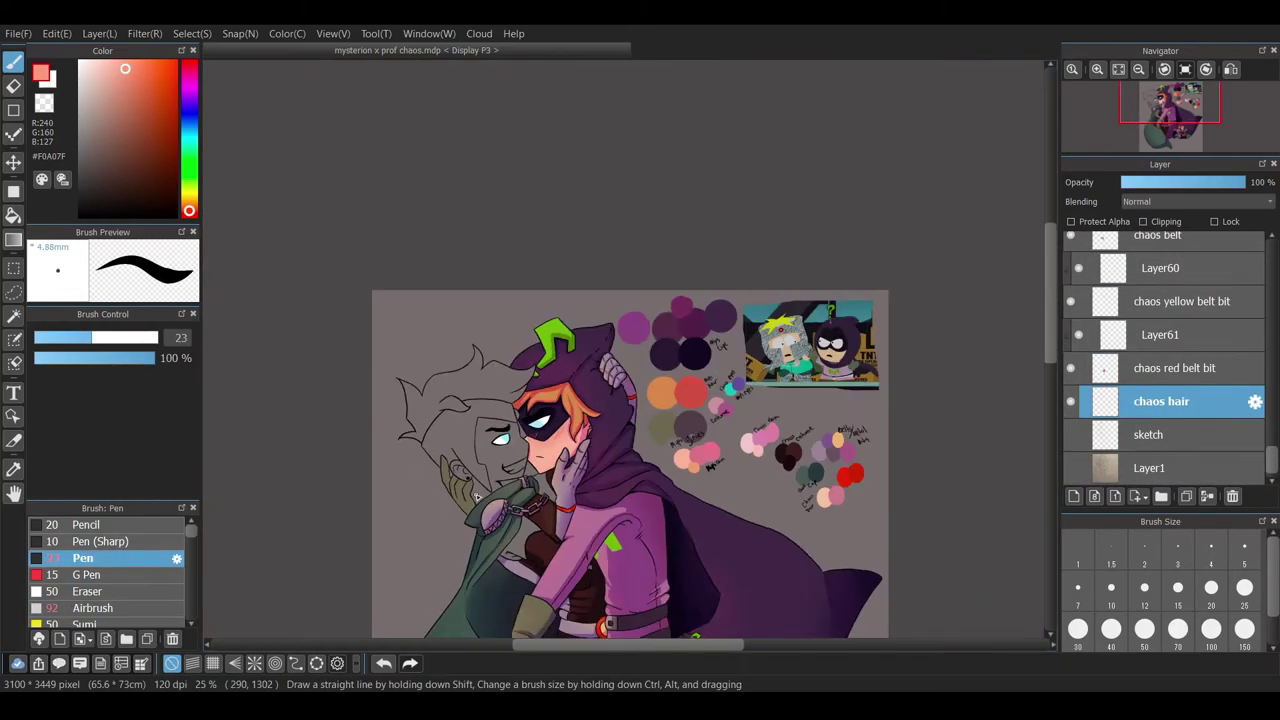
{"action": "scroll", "coordinate": [405, 456], "scroll_direction": "up", "scroll_amount": 5}
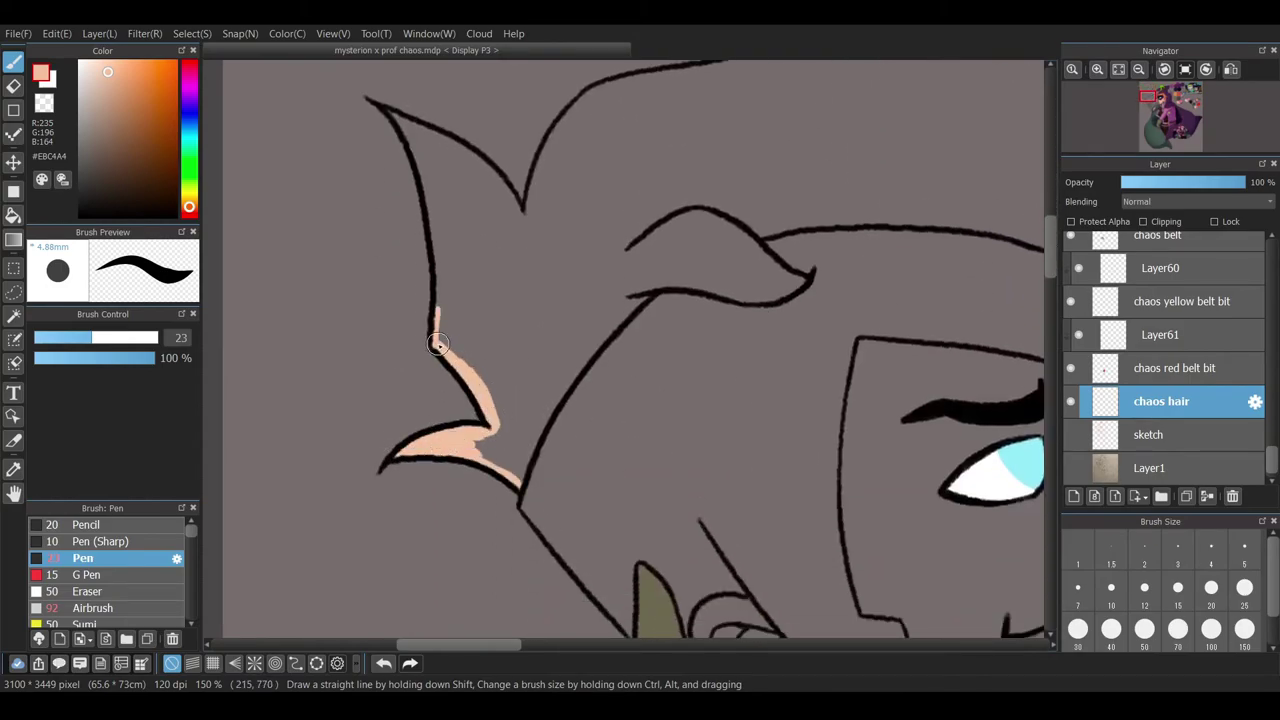
{"action": "scroll", "coordinate": [379, 268], "scroll_direction": "up", "scroll_amount": 3}
{"action": "left_click_drag", "start_coordinate": [414, 292], "coordinate": [436, 452]}
{"action": "mouse_move", "coordinate": [436, 292]}
{"action": "left_mouse_down"}
{"action": "mouse_move", "coordinate": [489, 326]}
{"action": "mouse_move", "coordinate": [522, 375]}
{"action": "left_mouse_up"}
{"action": "left_click_drag", "start_coordinate": [536, 326], "coordinate": [317, 441]}
- Continue the #EBC4A4 border inside the hair's lineart along the upper tuft, crown, front tip and forelock
{"action": "mouse_move", "coordinate": [605, 172]}
{"action": "left_mouse_down"}
{"action": "mouse_move", "coordinate": [661, 272]}
{"action": "mouse_move", "coordinate": [620, 192]}
{"action": "mouse_move", "coordinate": [624, 218]}
{"action": "mouse_move", "coordinate": [568, 310]}
{"action": "left_mouse_up"}
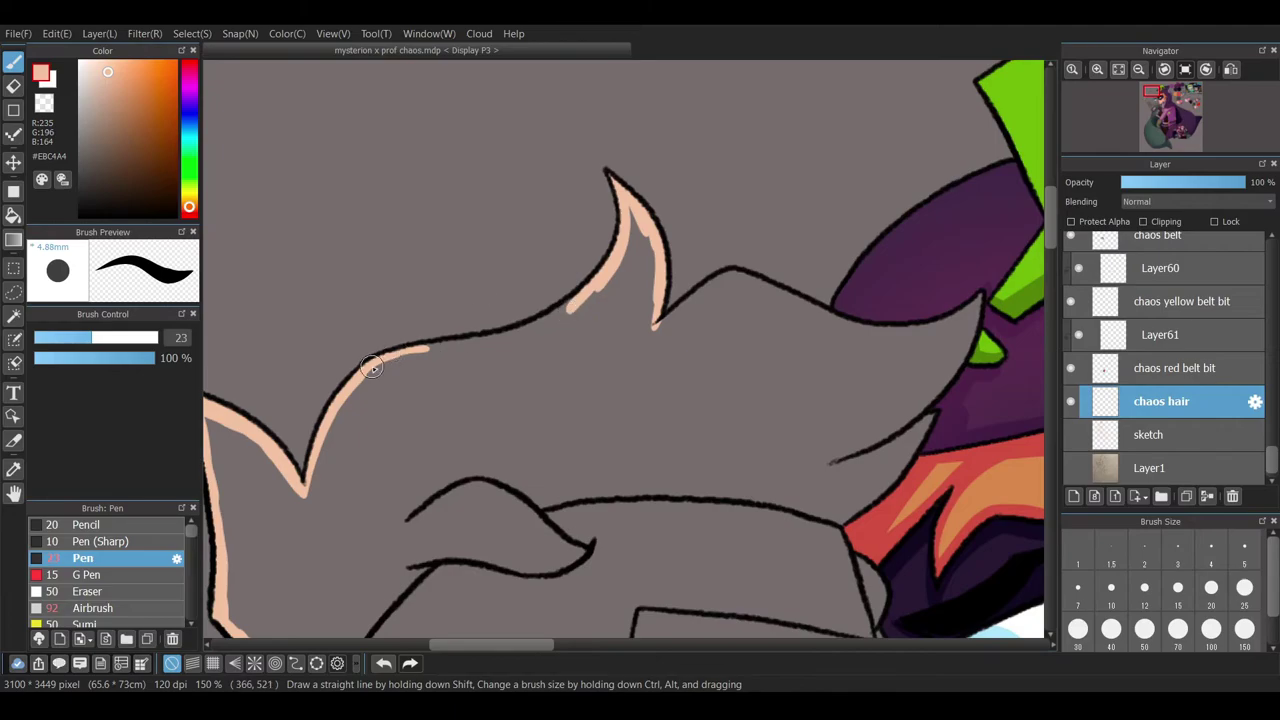
{"action": "left_click_drag", "start_coordinate": [432, 346], "coordinate": [378, 366]}
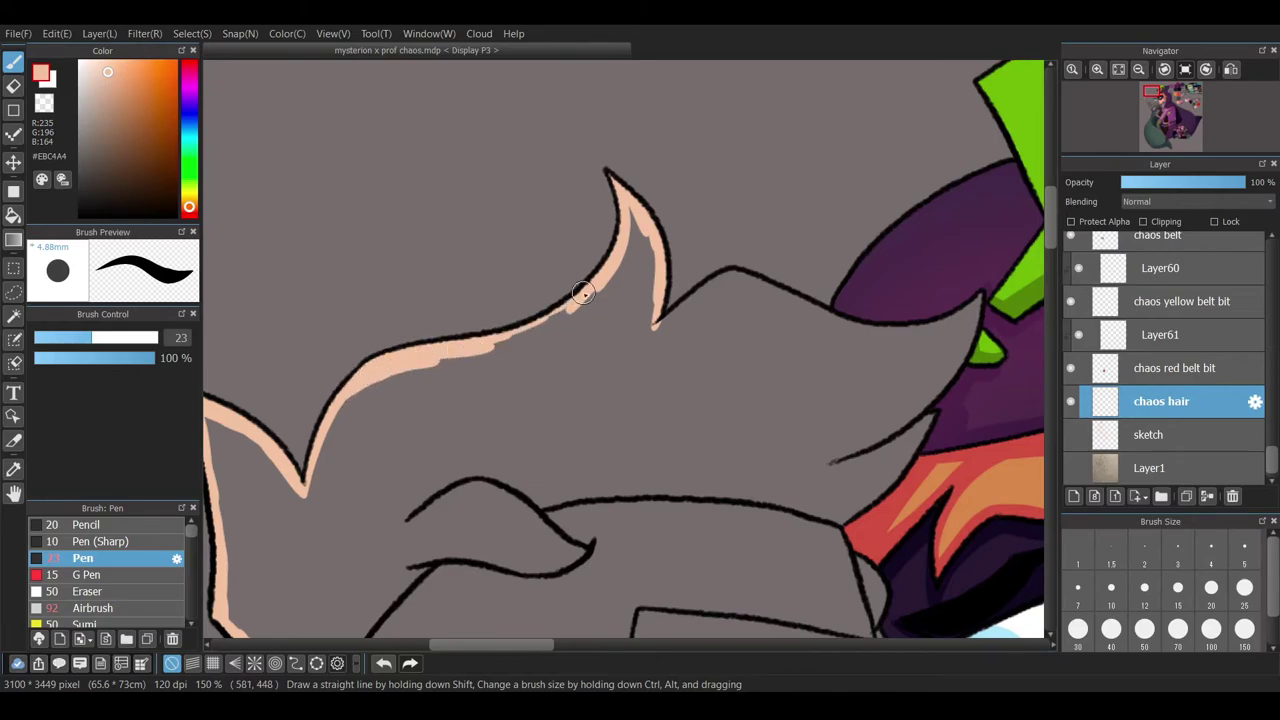
{"action": "left_click_drag", "start_coordinate": [632, 215], "coordinate": [722, 280]}
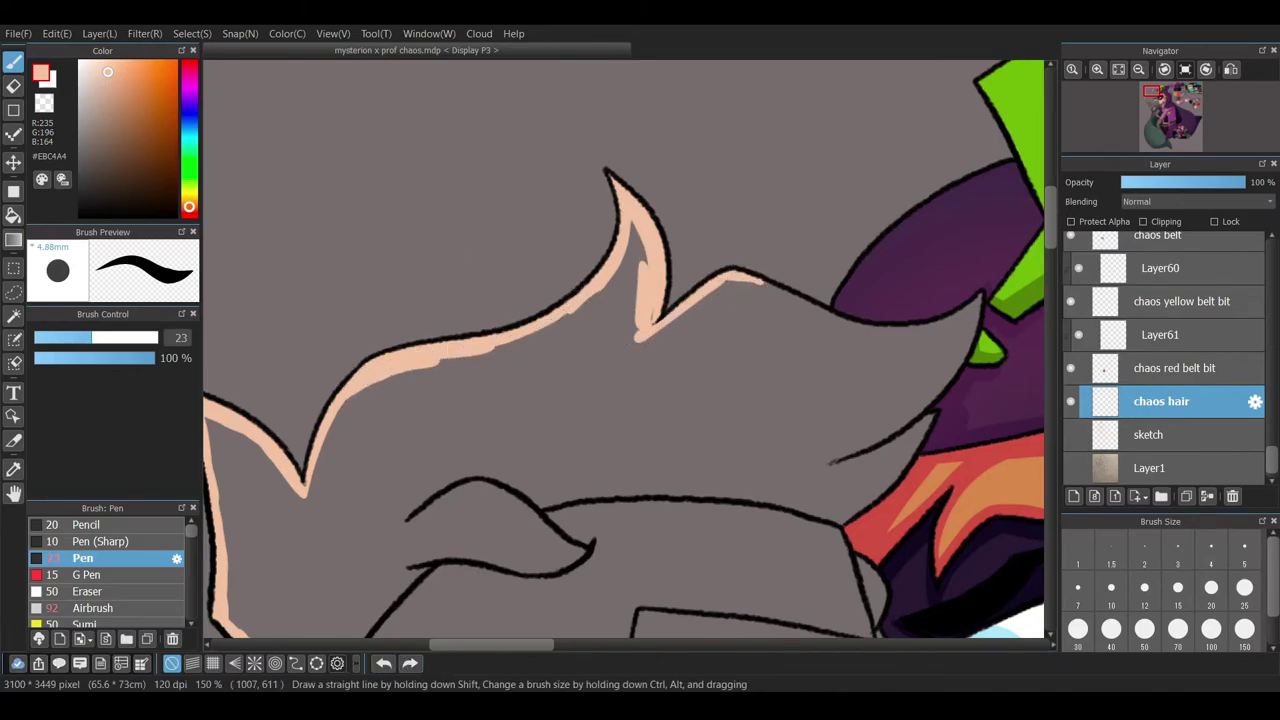
{"action": "left_click_drag", "start_coordinate": [845, 320], "coordinate": [708, 290]}
{"action": "left_click_drag", "start_coordinate": [637, 227], "coordinate": [615, 285]}
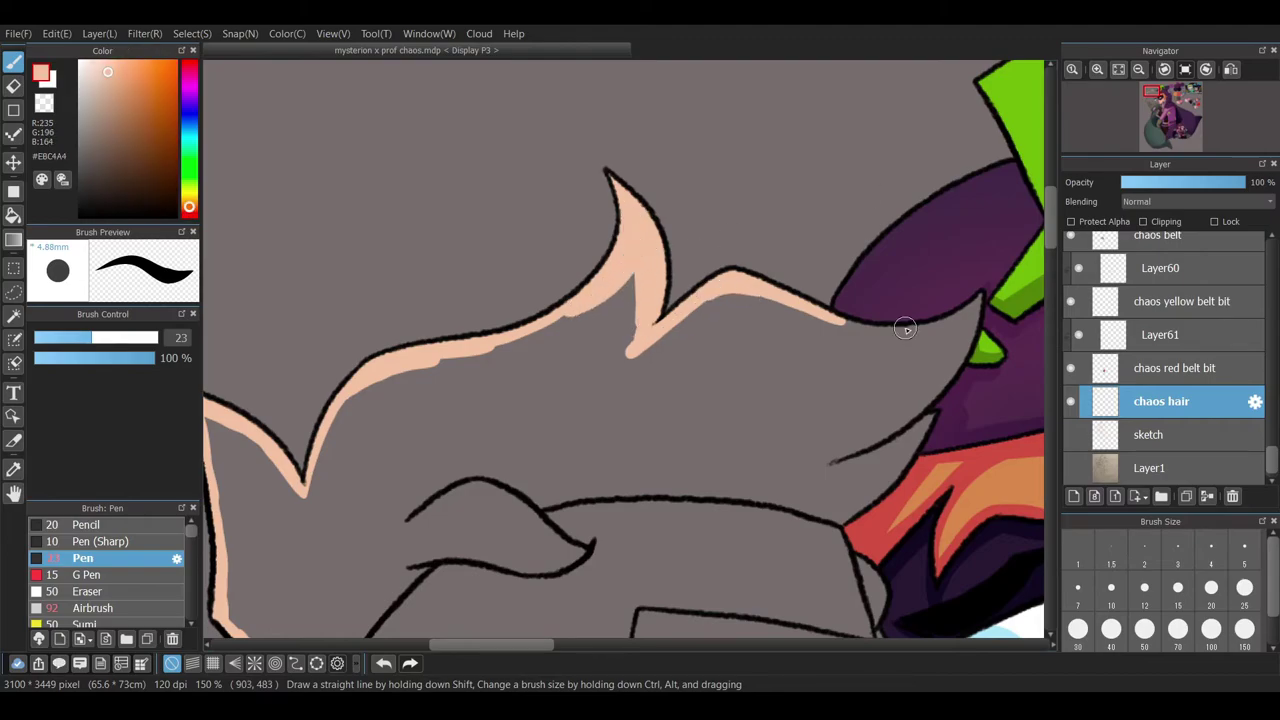
{"action": "left_click_drag", "start_coordinate": [845, 320], "coordinate": [980, 305]}
{"action": "mouse_move", "coordinate": [806, 510]}
{"action": "left_mouse_down"}
{"action": "mouse_move", "coordinate": [880, 465]}
{"action": "mouse_move", "coordinate": [980, 315]}
{"action": "left_mouse_up"}
{"action": "mouse_move", "coordinate": [561, 563]}
{"action": "left_mouse_down"}
{"action": "mouse_move", "coordinate": [585, 553]}
{"action": "mouse_move", "coordinate": [425, 562]}
{"action": "mouse_move", "coordinate": [540, 490]}
{"action": "left_mouse_up"}
- Border the hairline and fill the hair's interior with #EBC4A4, enlarging the Pen to size 41 and touching up the edges
{"action": "scroll", "coordinate": [529, 380], "scroll_direction": "down", "scroll_amount": 2}
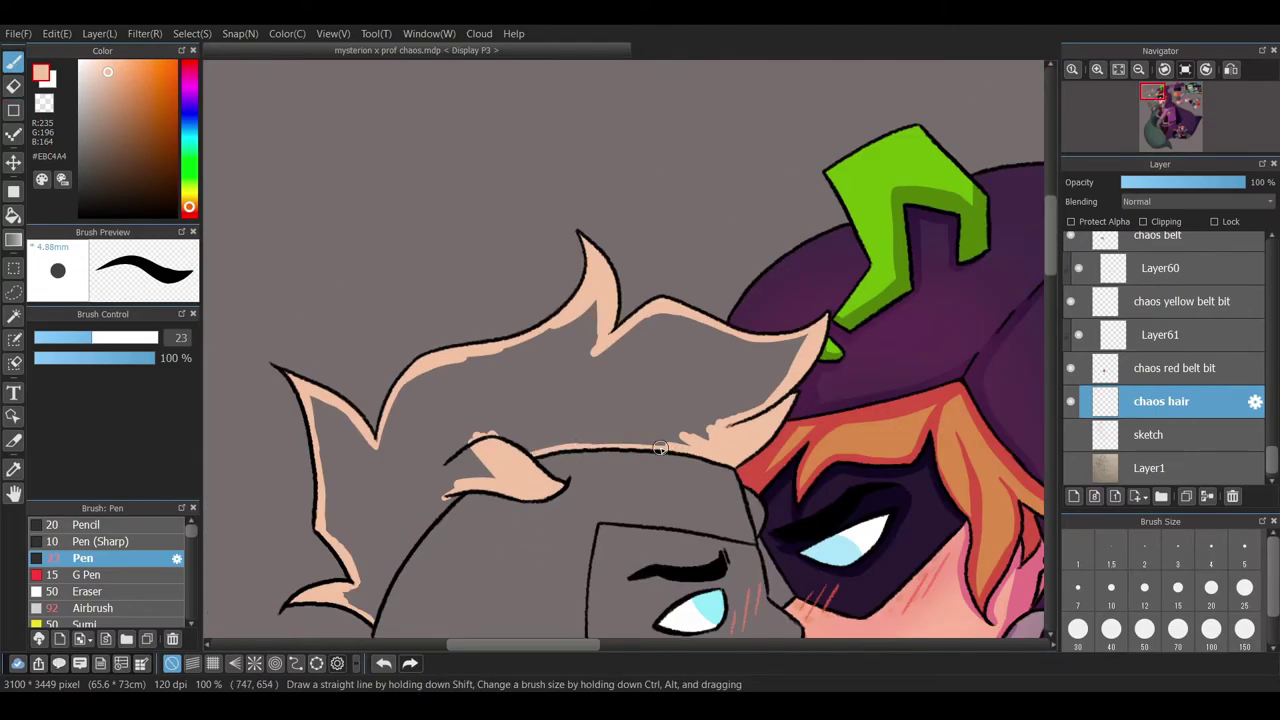
{"action": "left_click_drag", "start_coordinate": [569, 444], "coordinate": [690, 440]}
{"action": "scroll", "coordinate": [418, 498], "scroll_direction": "down", "scroll_amount": 2}
{"action": "mouse_move", "coordinate": [345, 560]}
{"action": "left_mouse_down"}
{"action": "mouse_move", "coordinate": [377, 547]}
{"action": "mouse_move", "coordinate": [412, 427]}
{"action": "left_mouse_up"}
{"action": "scroll", "coordinate": [412, 427], "scroll_direction": "up", "scroll_amount": 4}
{"action": "scroll", "coordinate": [391, 384], "scroll_direction": "down", "scroll_amount": 4}
{"action": "mouse_move", "coordinate": [391, 384]}
{"action": "left_mouse_down"}
{"action": "mouse_move", "coordinate": [440, 480]}
{"action": "mouse_move", "coordinate": [575, 400]}
{"action": "mouse_move", "coordinate": [480, 360]}
{"action": "mouse_move", "coordinate": [520, 401]}
{"action": "mouse_move", "coordinate": [509, 363]}
{"action": "mouse_move", "coordinate": [586, 420]}
{"action": "mouse_move", "coordinate": [643, 400]}
{"action": "mouse_move", "coordinate": [758, 402]}
{"action": "mouse_move", "coordinate": [872, 320]}
{"action": "mouse_move", "coordinate": [720, 330]}
{"action": "mouse_move", "coordinate": [850, 330]}
{"action": "mouse_move", "coordinate": [800, 370]}
{"action": "left_mouse_up"}
{"action": "scroll", "coordinate": [600, 380], "scroll_direction": "down", "scroll_amount": 1}
{"action": "scroll", "coordinate": [600, 380], "scroll_direction": "up", "scroll_amount": 3}
{"action": "key", "text": "e"}
{"action": "key", "text": "b"}
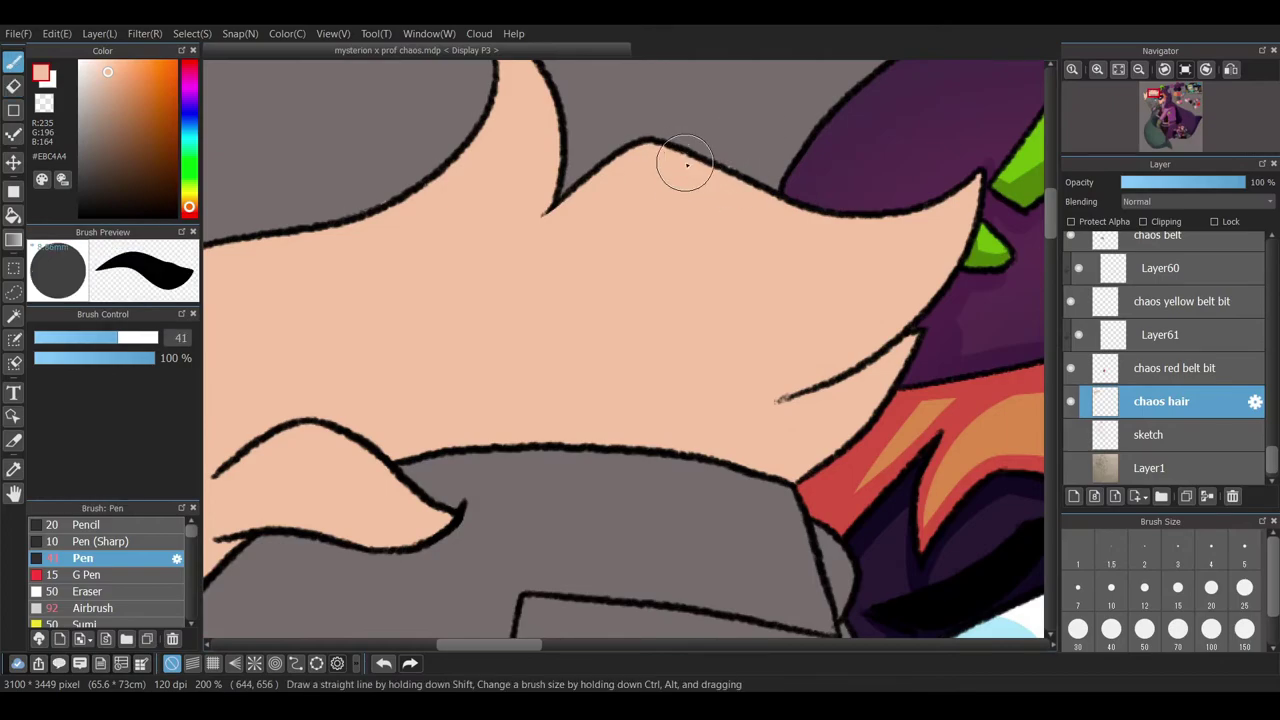
{"action": "scroll", "coordinate": [554, 400], "scroll_direction": "down", "scroll_amount": 10}
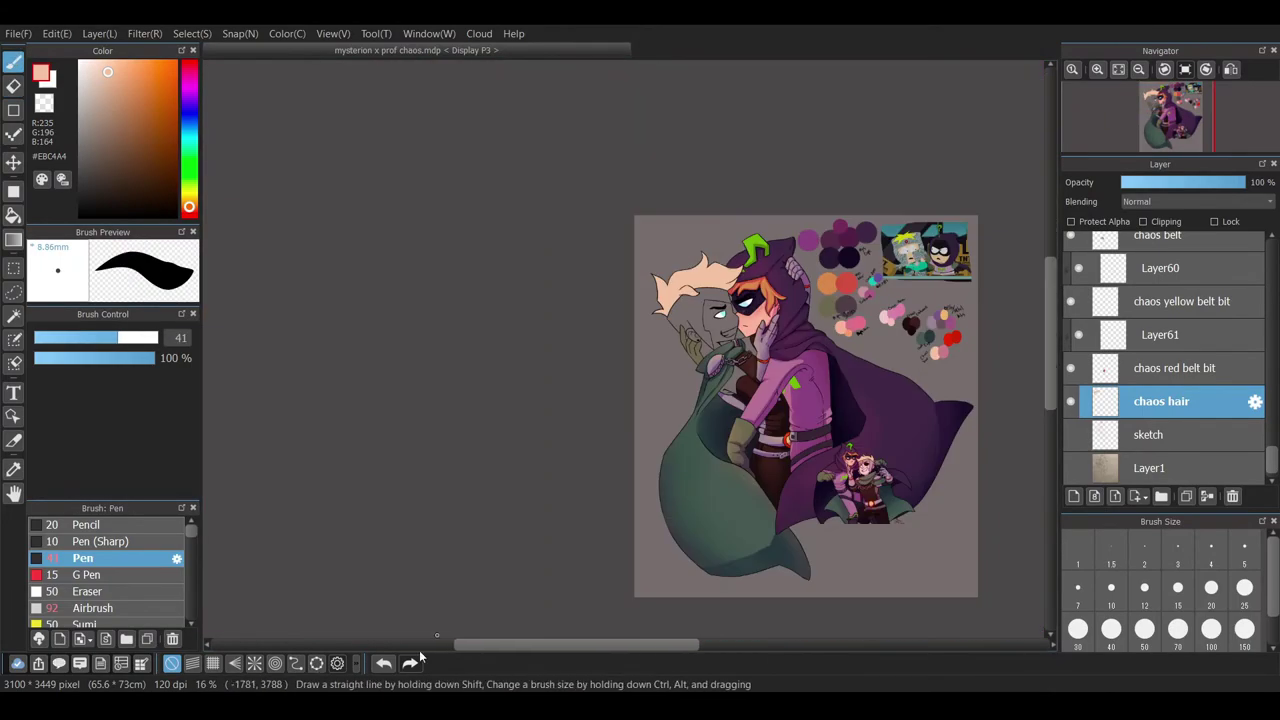
- Add a clipped layer above chaos hair and draw black strand lines through the hair on the lineart layer with Pencil (Rough) at size 5
{"action": "key", "text": "ctrl+shift+n"}
{"action": "scroll", "coordinate": [620, 635], "scroll_direction": "up", "scroll_amount": 4}
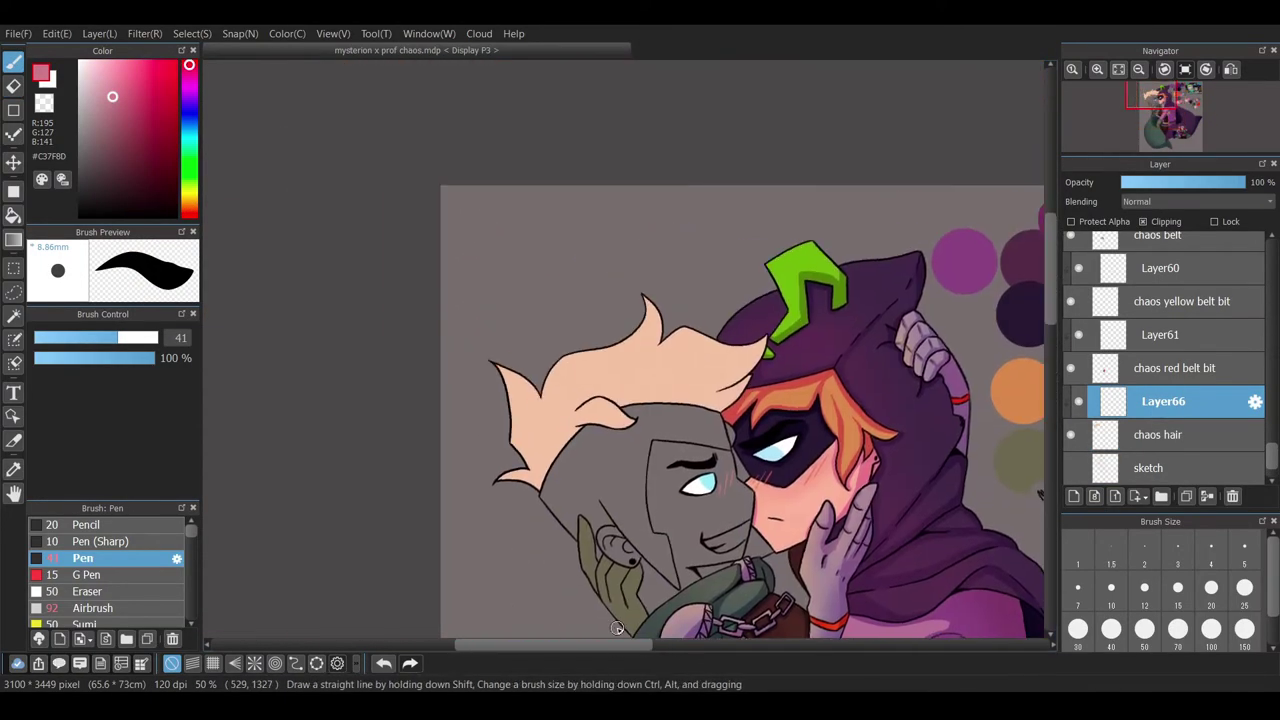
{"action": "left_click", "coordinate": [112, 577]}
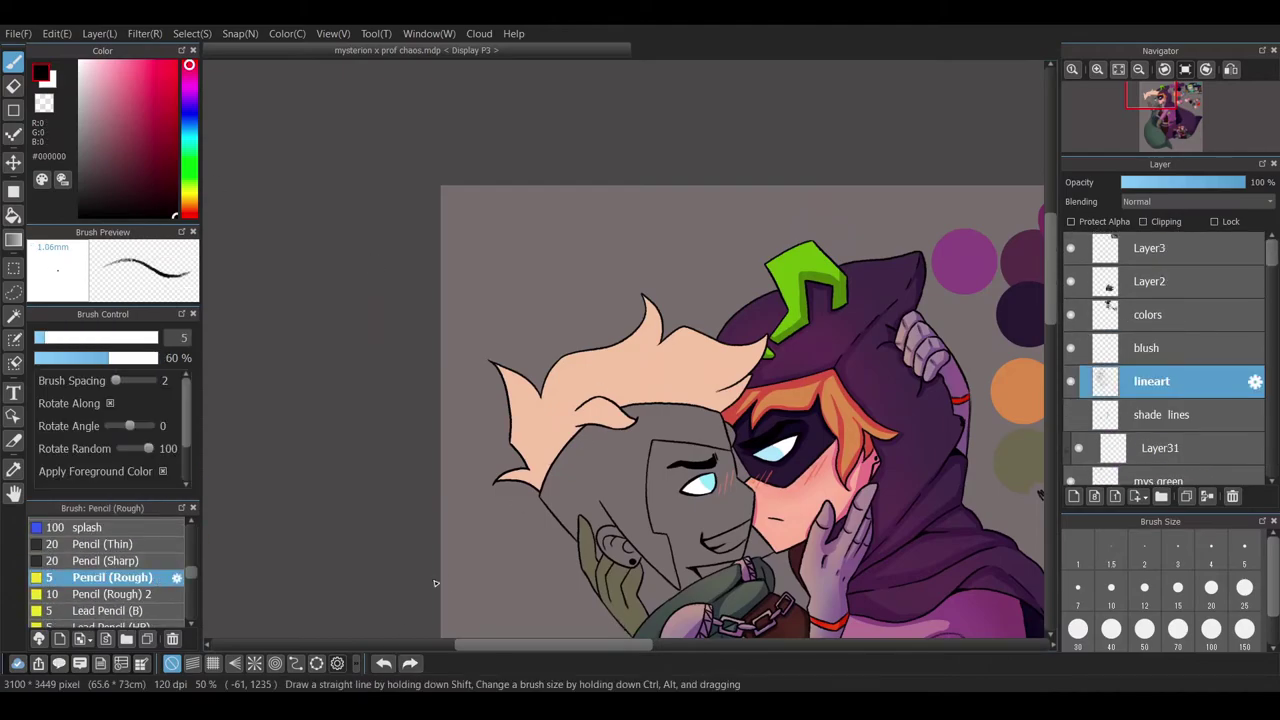
{"action": "scroll", "coordinate": [640, 330], "scroll_direction": "up", "scroll_amount": 2}
{"action": "left_click_drag", "start_coordinate": [628, 287], "coordinate": [655, 348]}
{"action": "scroll", "coordinate": [543, 187], "scroll_direction": "right", "scroll_amount": 3}
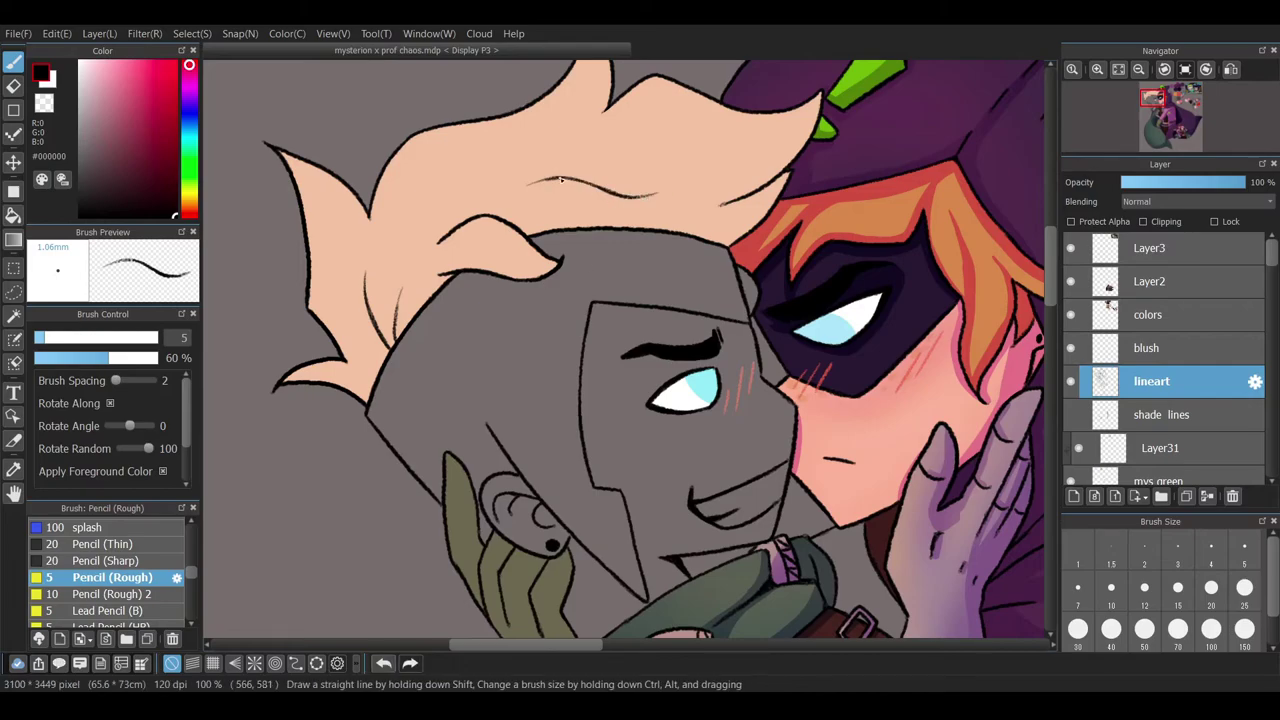
{"action": "scroll", "coordinate": [523, 180], "scroll_direction": "down", "scroll_amount": 2}
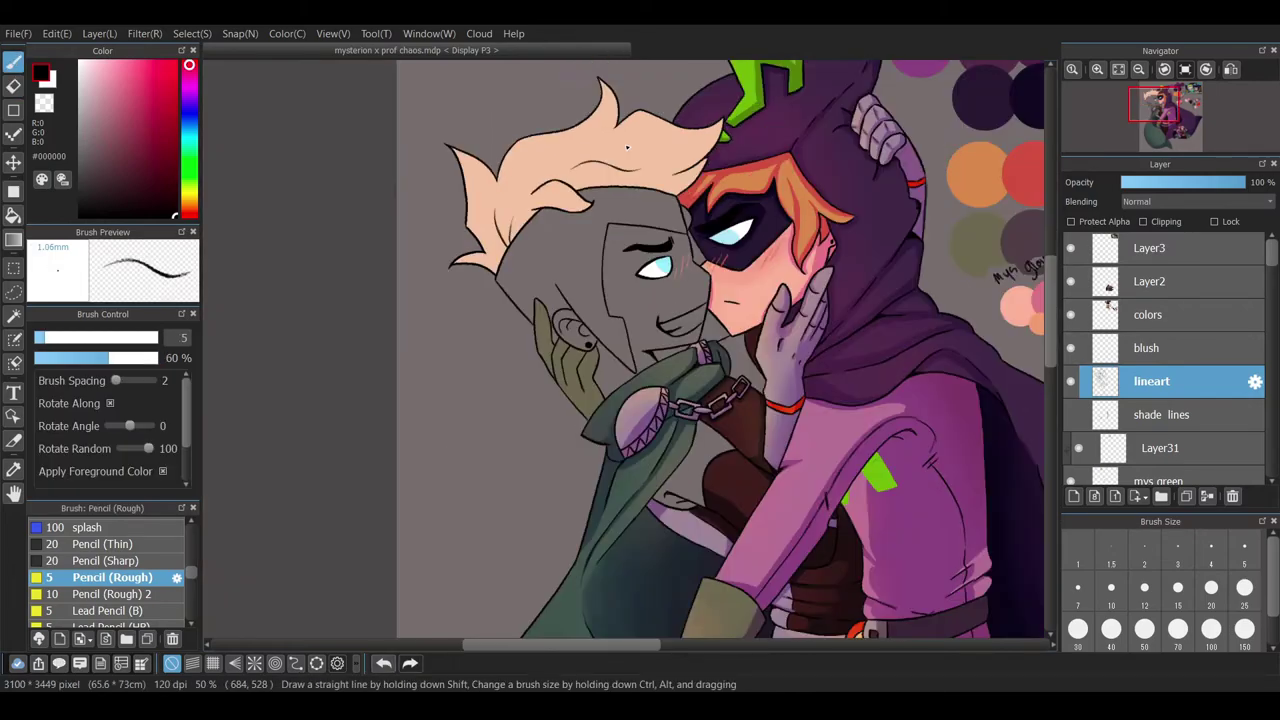
{"action": "scroll", "coordinate": [601, 275], "scroll_direction": "up", "scroll_amount": 3}
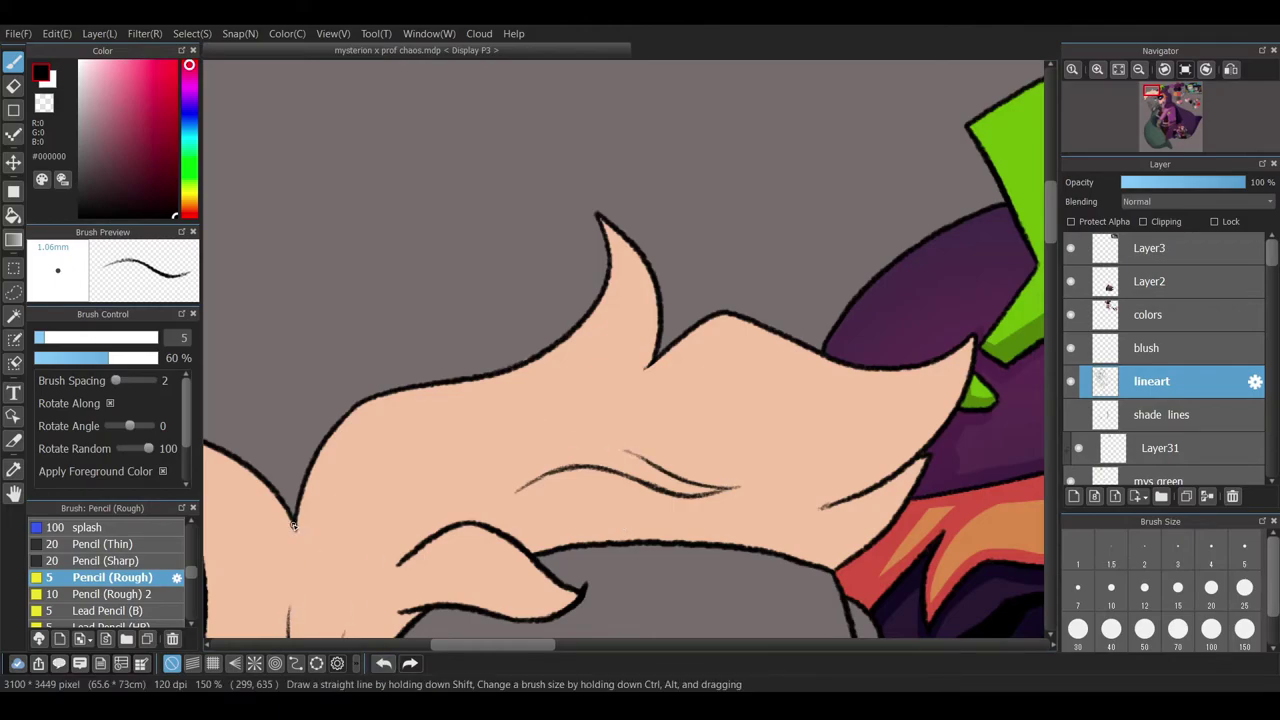
{"action": "scroll", "coordinate": [620, 400], "scroll_direction": "down", "scroll_amount": 4}
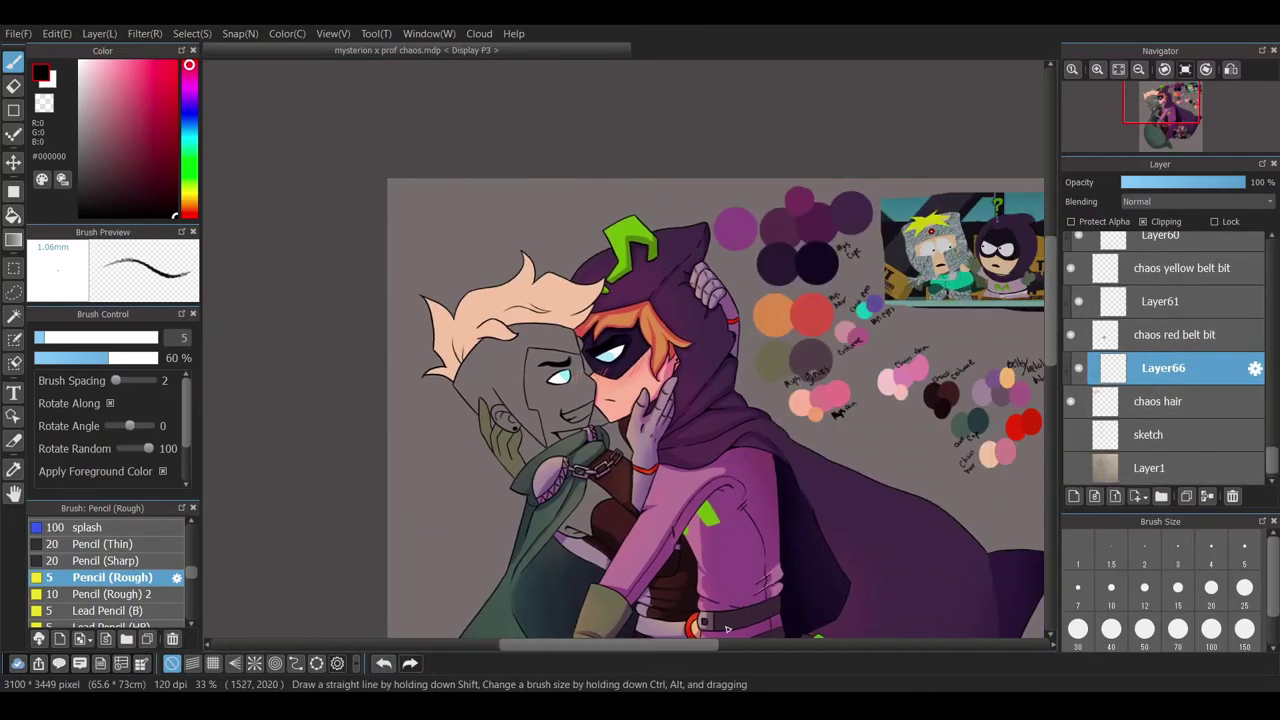
- Paint #C37F8D shadows on Layer66 along the back hair tufts, nape strands and upper tuft with the Pen at size 26
{"action": "scroll", "coordinate": [100, 570], "scroll_direction": "up", "scroll_amount": 3}
{"action": "left_click", "coordinate": [83, 558]}
{"action": "left_click", "coordinate": [112, 96]}
{"action": "scroll", "coordinate": [487, 254], "scroll_direction": "up", "scroll_amount": 4}
{"action": "mouse_move", "coordinate": [487, 262]}
{"action": "left_mouse_down"}
{"action": "mouse_move", "coordinate": [436, 300]}
{"action": "mouse_move", "coordinate": [511, 512]}
{"action": "mouse_move", "coordinate": [470, 480]}
{"action": "left_mouse_up"}
{"action": "left_click_drag", "start_coordinate": [500, 515], "coordinate": [484, 437]}
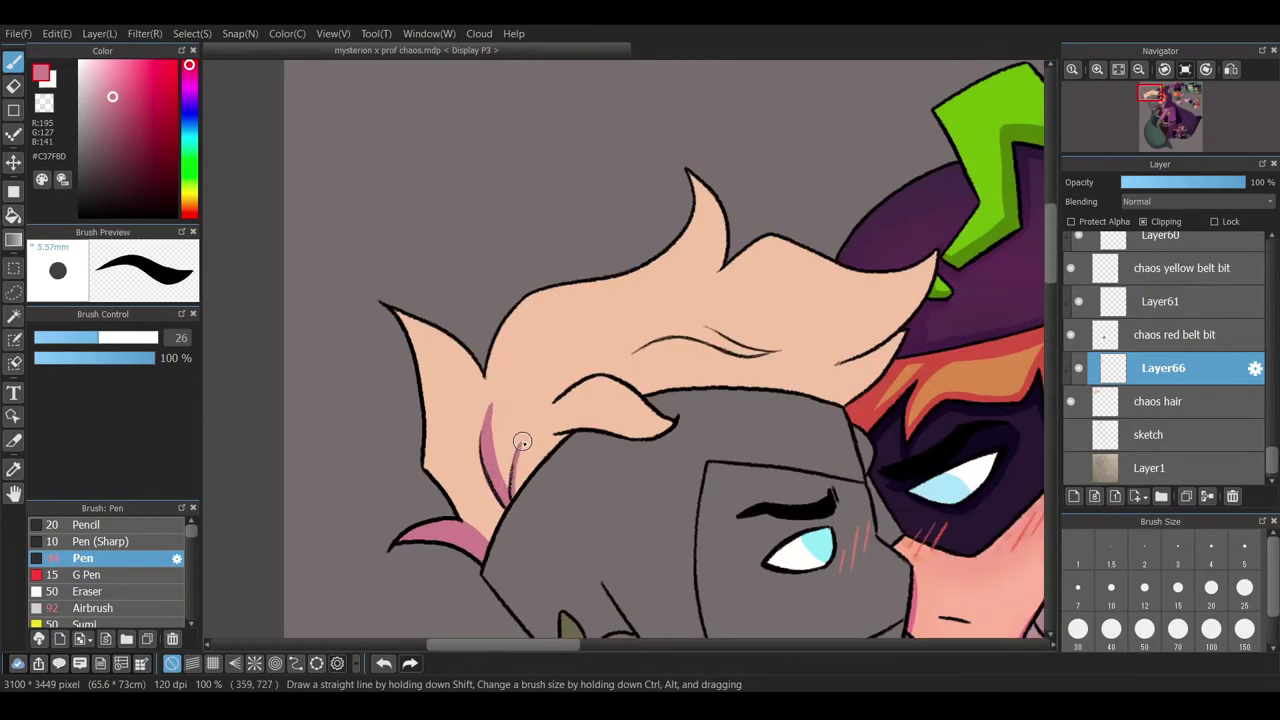
{"action": "left_click_drag", "start_coordinate": [633, 400], "coordinate": [403, 403]}
{"action": "mouse_move", "coordinate": [514, 344]}
{"action": "left_mouse_down"}
{"action": "mouse_move", "coordinate": [731, 328]}
{"action": "mouse_move", "coordinate": [606, 277]}
{"action": "left_mouse_up"}
{"action": "left_click_drag", "start_coordinate": [621, 361], "coordinate": [647, 349]}
- Touch up the hair's upper edge on chaos hair using the eraser at size 25 and the Pen at size 26, and return to Layer66
{"action": "key", "text": "ctrl+Down"}
{"action": "key", "text": "e"}
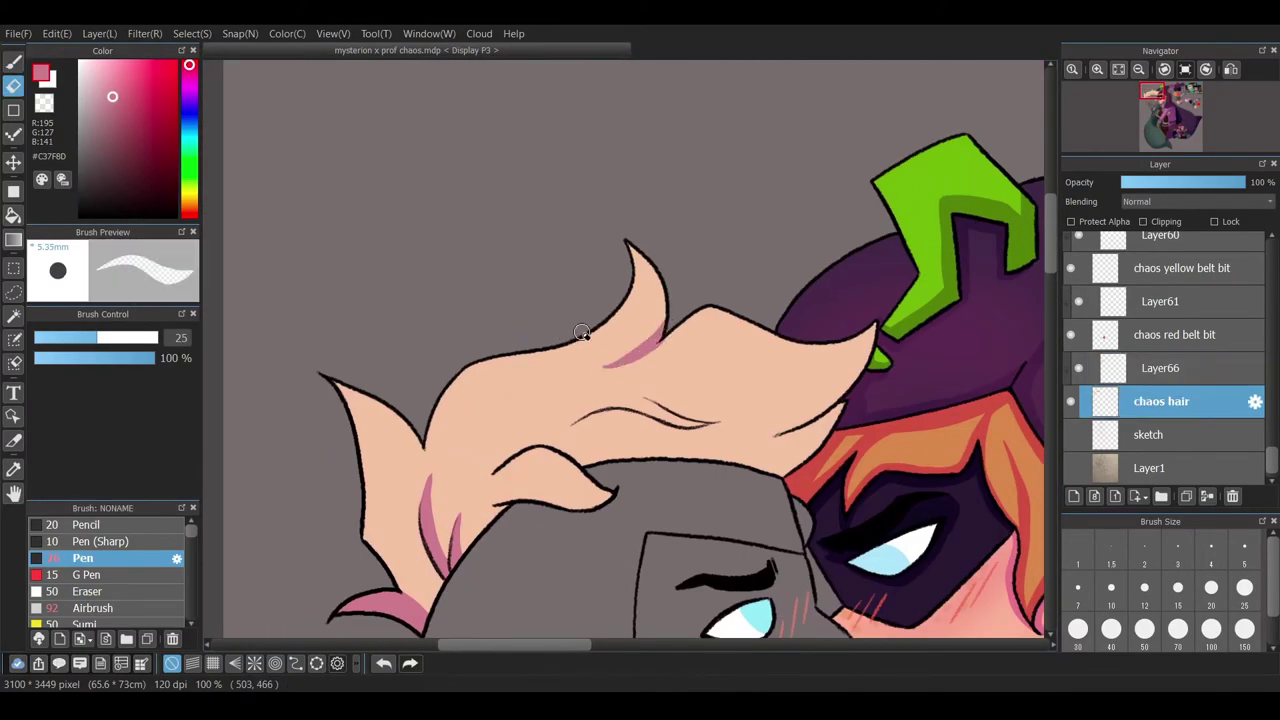
{"action": "key", "text": "ctrl+Up"}
{"action": "key", "text": "p"}
{"action": "scroll", "coordinate": [560, 310], "scroll_direction": "up", "scroll_amount": 5}
{"action": "key", "text": "ctrl+Down"}
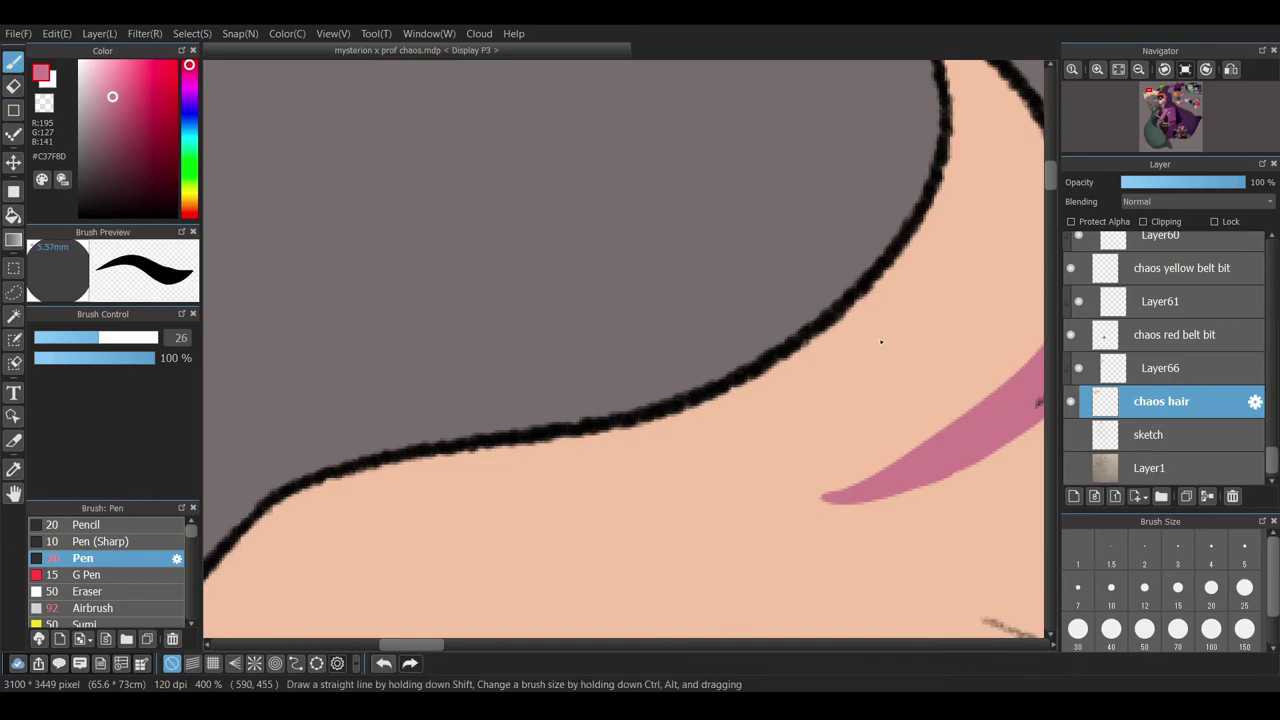
{"action": "key", "text": "ctrl+Up"}
{"action": "scroll", "coordinate": [880, 340], "scroll_direction": "down", "scroll_amount": 3}
{"action": "scroll", "coordinate": [557, 381], "scroll_direction": "right", "scroll_amount": 5}
{"action": "key", "text": "e"}
{"action": "key", "text": "p"}
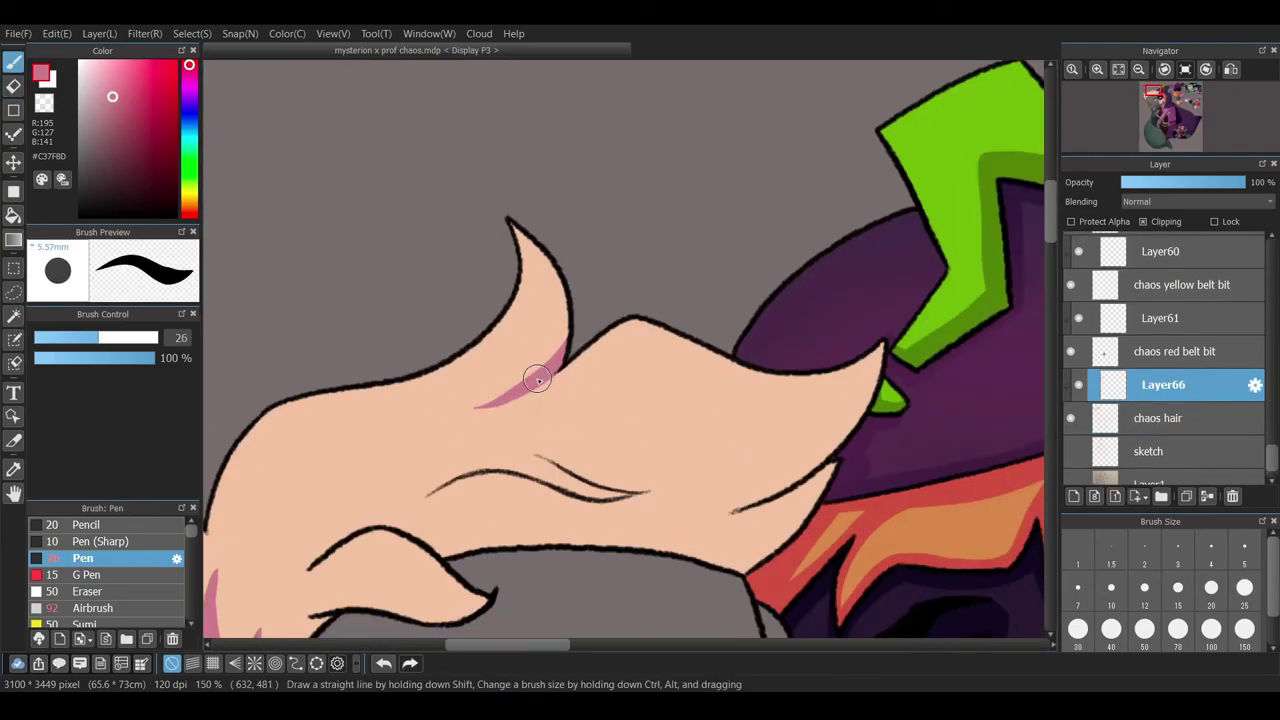
- Paint #C37F8D shadows along the upper tuft's inner edge, beneath the front lock's line and above the forelock
{"action": "left_click_drag", "start_coordinate": [530, 378], "coordinate": [563, 318]}
{"action": "left_click_drag", "start_coordinate": [745, 511], "coordinate": [830, 466]}
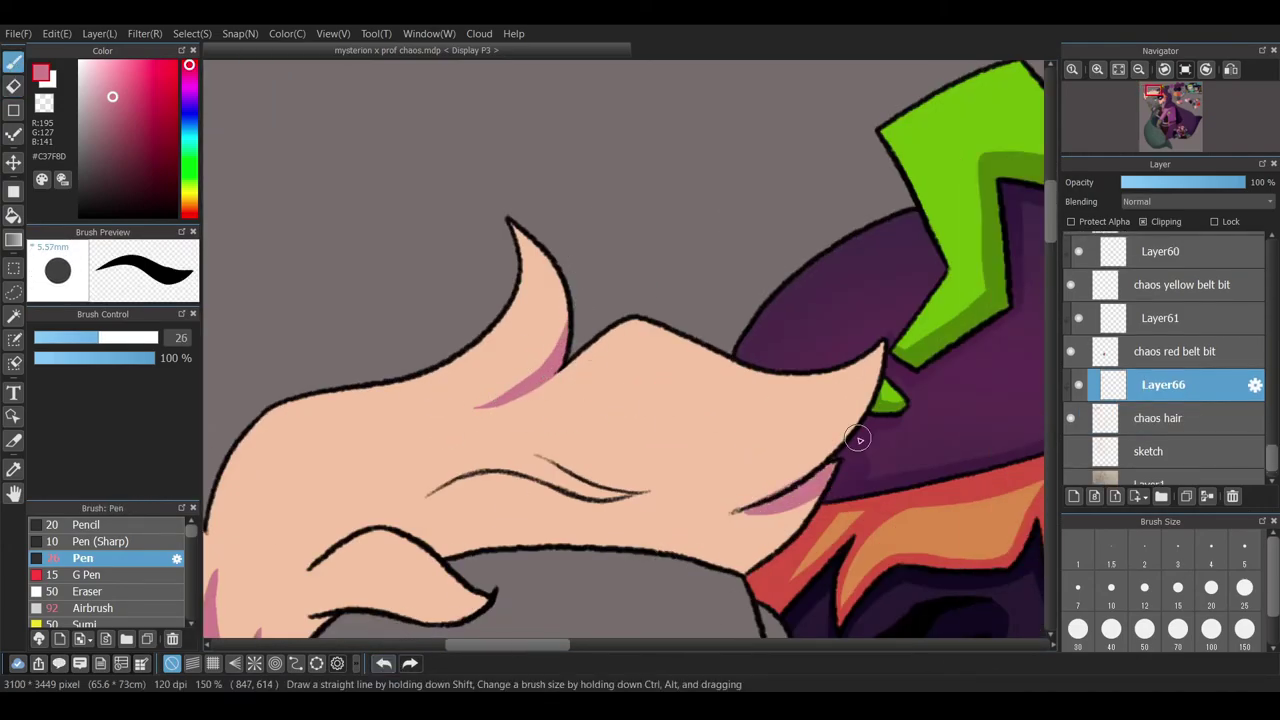
{"action": "left_click_drag", "start_coordinate": [390, 521], "coordinate": [549, 551]}
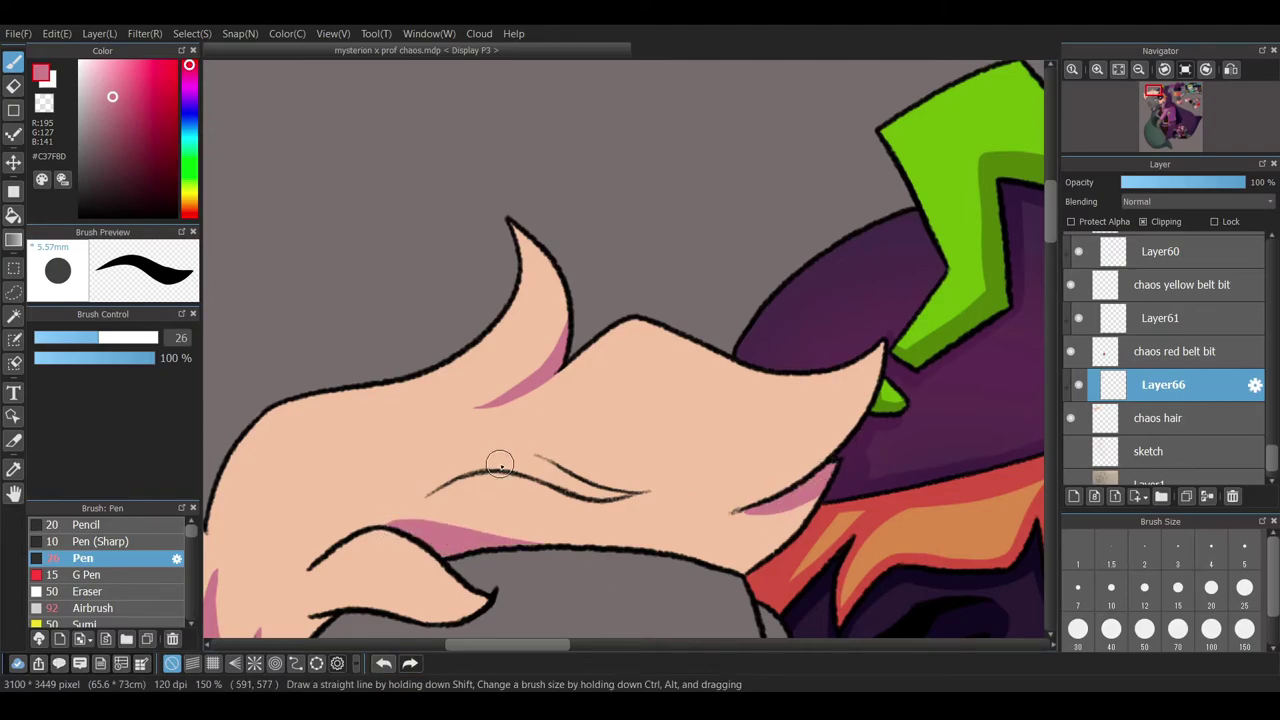
- Shade beneath the central strand line with #C37F8D, redoing the first stroke and refining the shadow's shape with the eraser and Pen
{"action": "left_click_drag", "start_coordinate": [432, 493], "coordinate": [650, 497]}
{"action": "key", "text": "ctrl+z"}
{"action": "mouse_move", "coordinate": [540, 484]}
{"action": "left_mouse_down"}
{"action": "mouse_move", "coordinate": [661, 497]}
{"action": "mouse_move", "coordinate": [429, 500]}
{"action": "left_mouse_up"}
{"action": "key", "text": "e"}
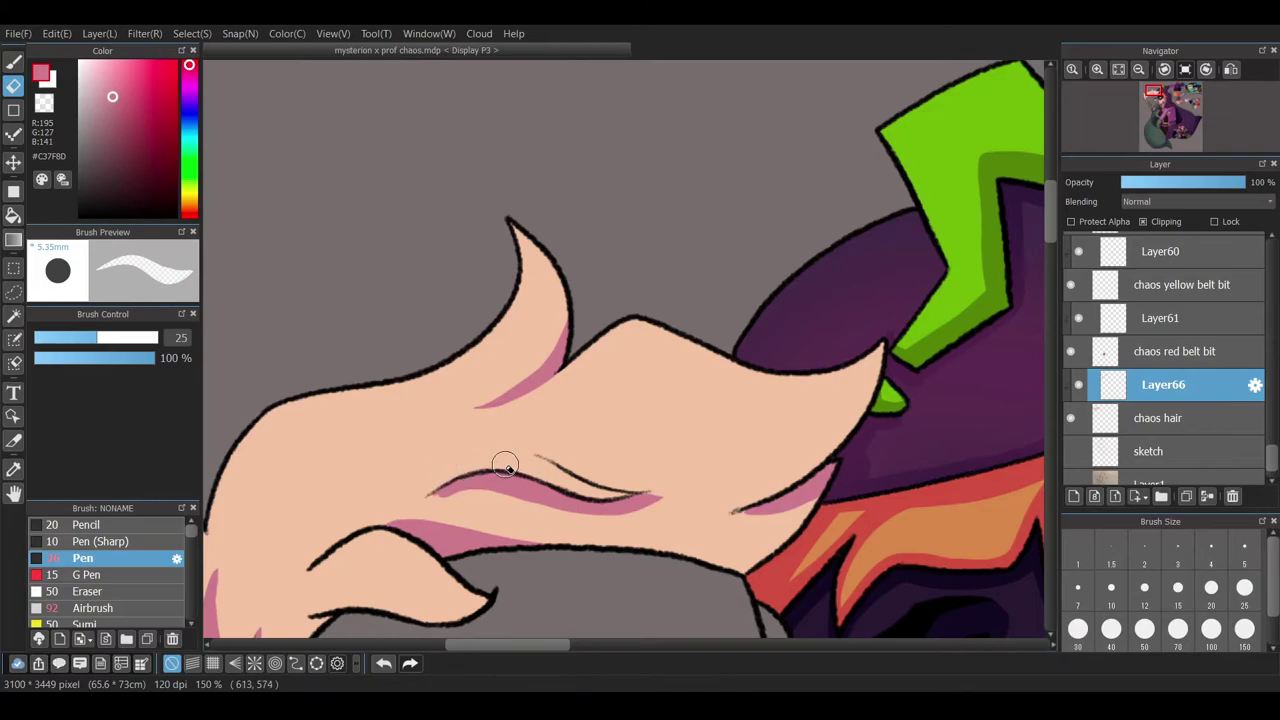
{"action": "key", "text": "b"}
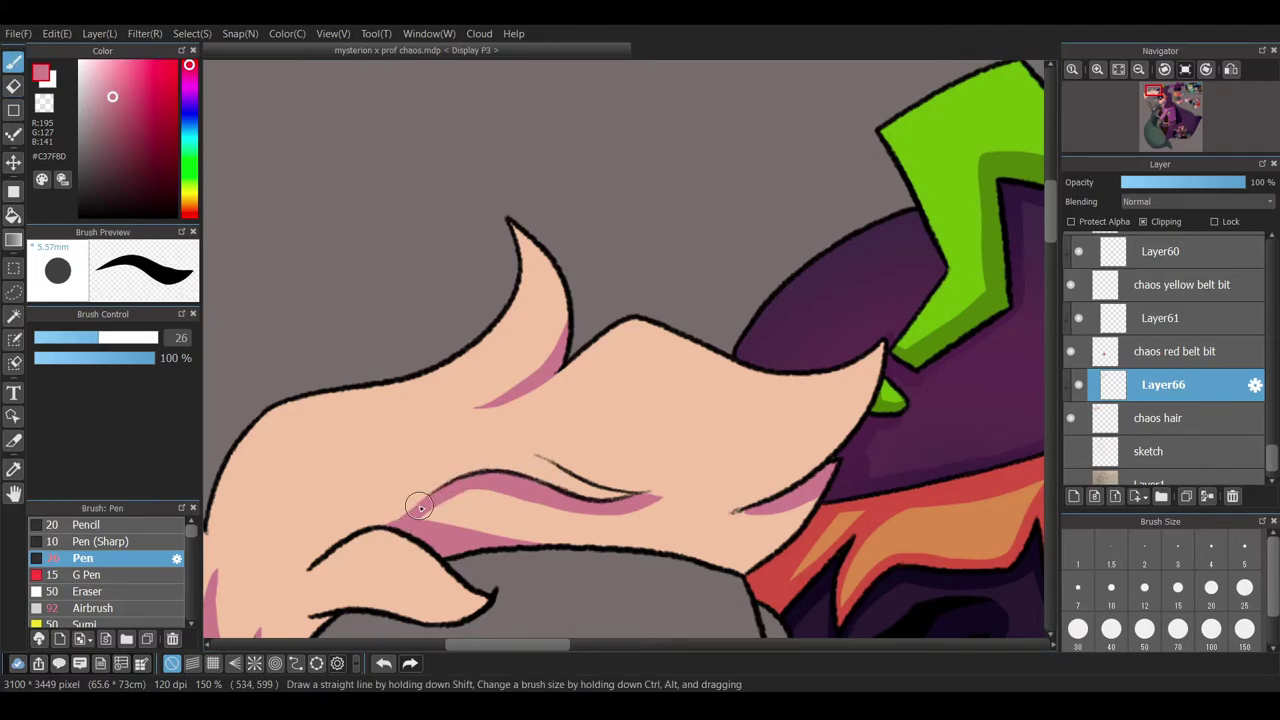
{"action": "key", "text": "e"}
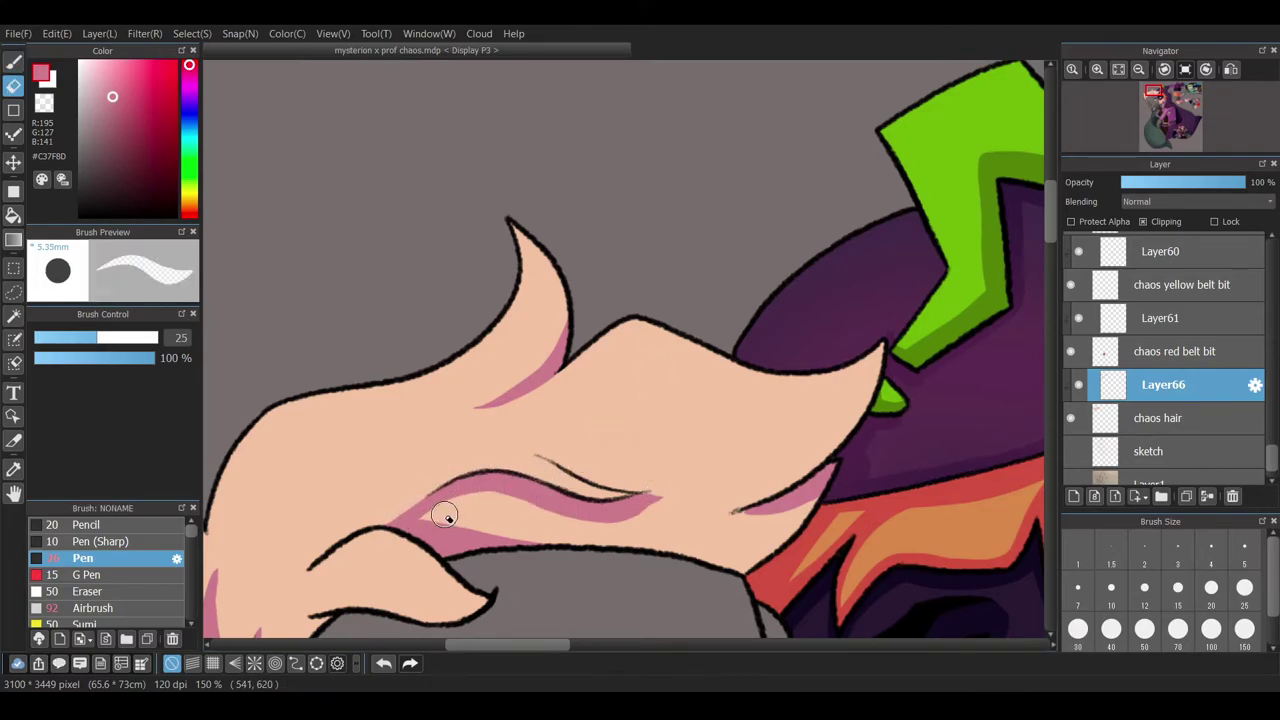
{"action": "left_click_drag", "start_coordinate": [449, 514], "coordinate": [535, 515]}
{"action": "key", "text": "b"}
- Shade the underside of the forelock and the hairline just behind it with #C37F8D, consulting the reference picture for shadow placement
{"action": "left_click_drag", "start_coordinate": [437, 528], "coordinate": [677, 328]}
{"action": "mouse_move", "coordinate": [734, 395]}
{"action": "left_mouse_down"}
{"action": "mouse_move", "coordinate": [613, 445]}
{"action": "mouse_move", "coordinate": [541, 450]}
{"action": "left_mouse_up"}
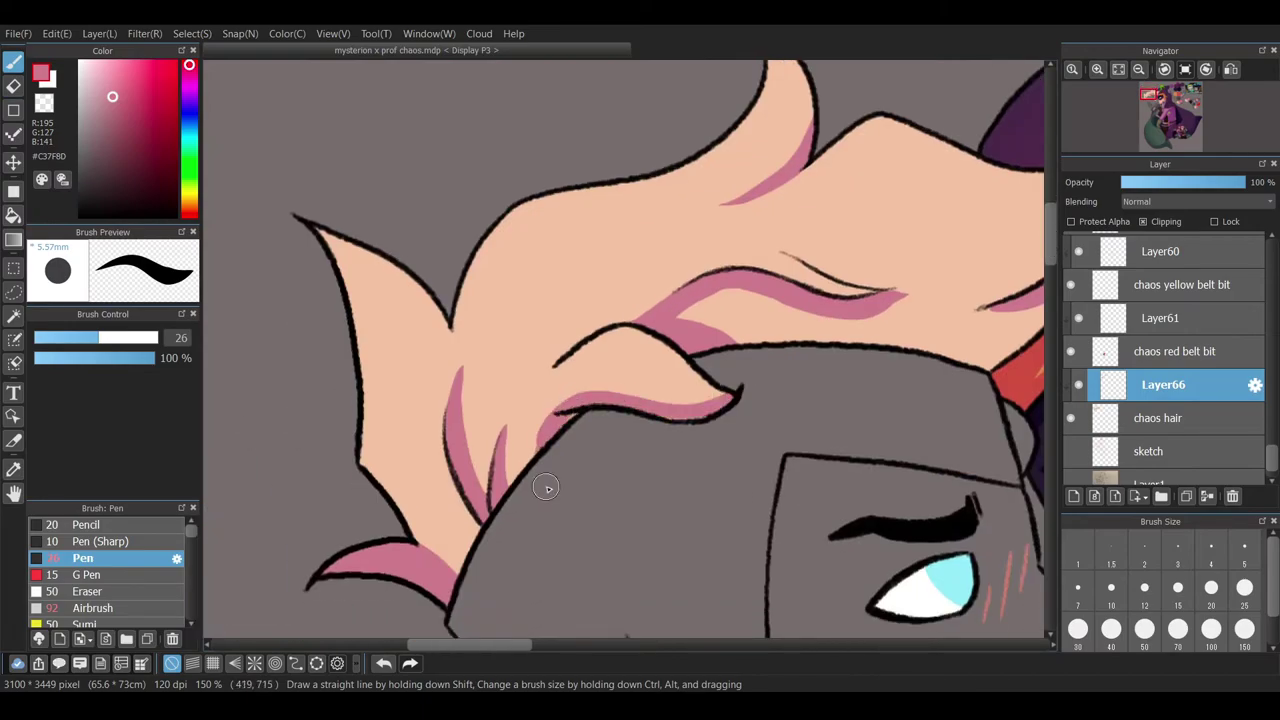
{"action": "scroll", "coordinate": [585, 413], "scroll_direction": "down", "scroll_amount": 10}
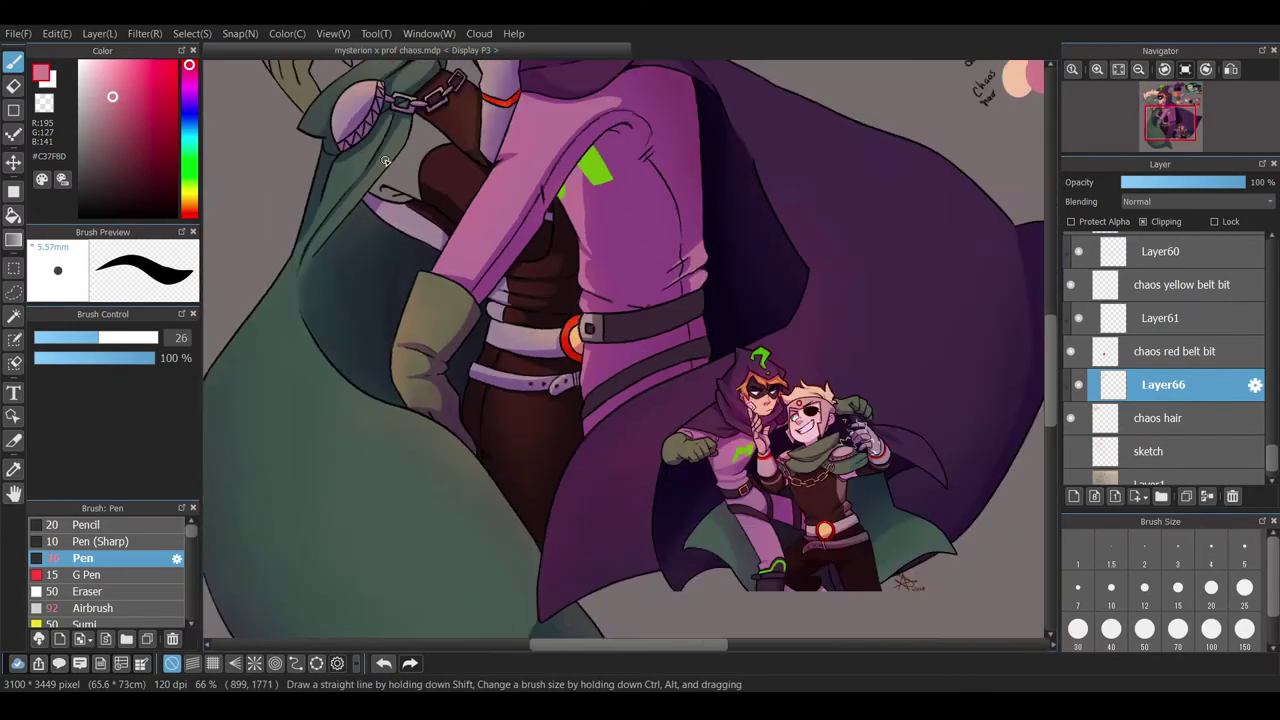
{"action": "scroll", "coordinate": [494, 410], "scroll_direction": "up", "scroll_amount": 10}
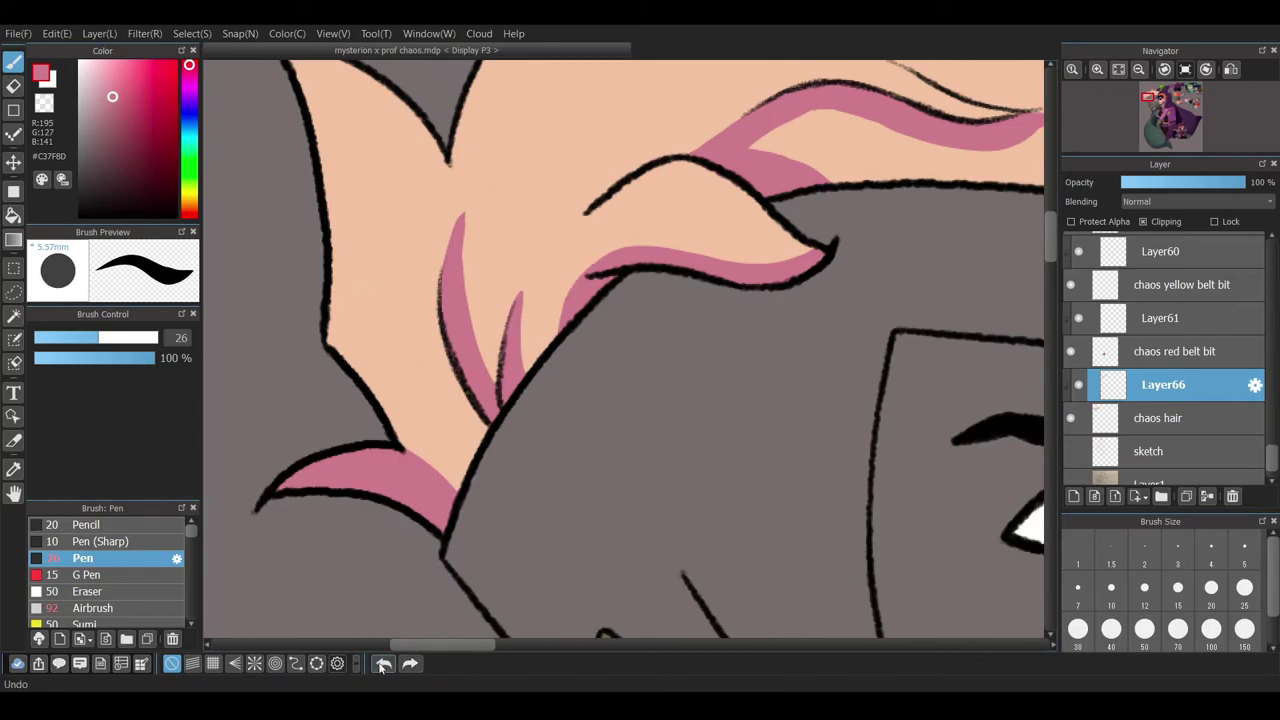
- Extend the #C37F8D shadow along the front hair tip and across the fringe's base to join the central strand's shadow
{"action": "left_click_drag", "start_coordinate": [494, 410], "coordinate": [476, 540]}
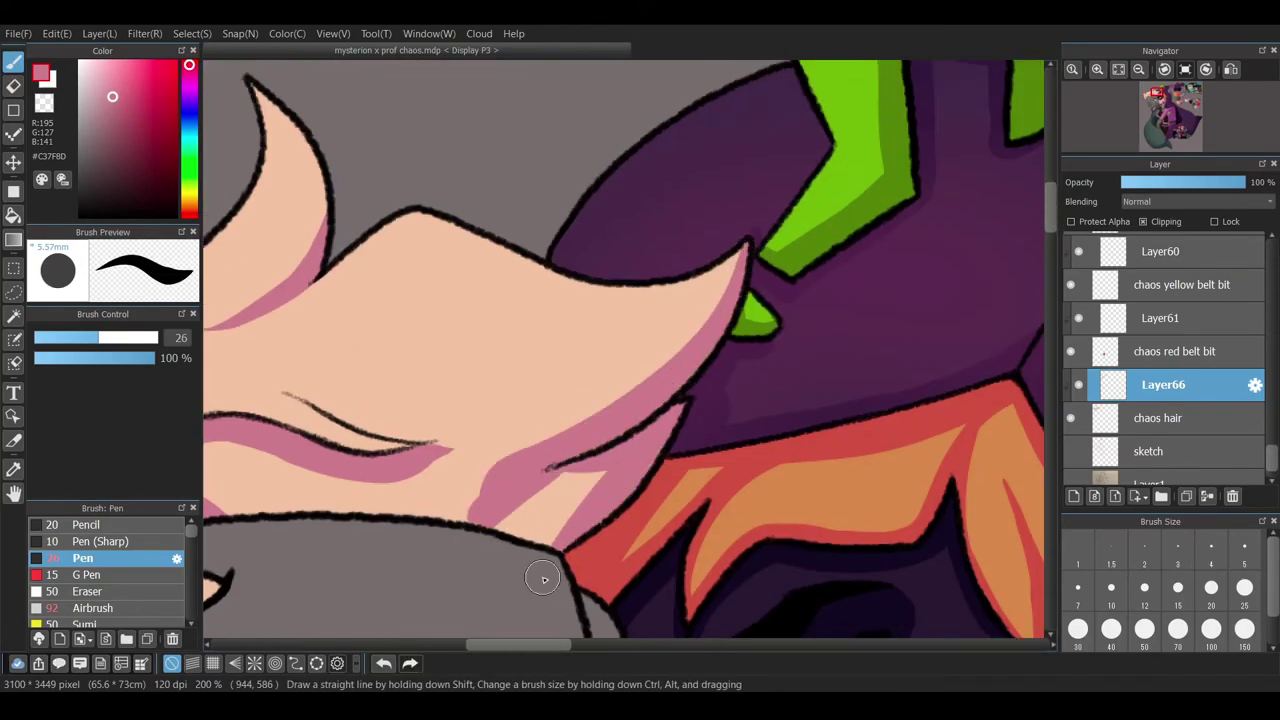
{"action": "scroll", "coordinate": [690, 430], "scroll_direction": "left", "scroll_amount": 3}
{"action": "mouse_move", "coordinate": [700, 450]}
{"action": "left_mouse_down"}
{"action": "mouse_move", "coordinate": [720, 457]}
{"action": "mouse_move", "coordinate": [588, 517]}
{"action": "left_mouse_up"}
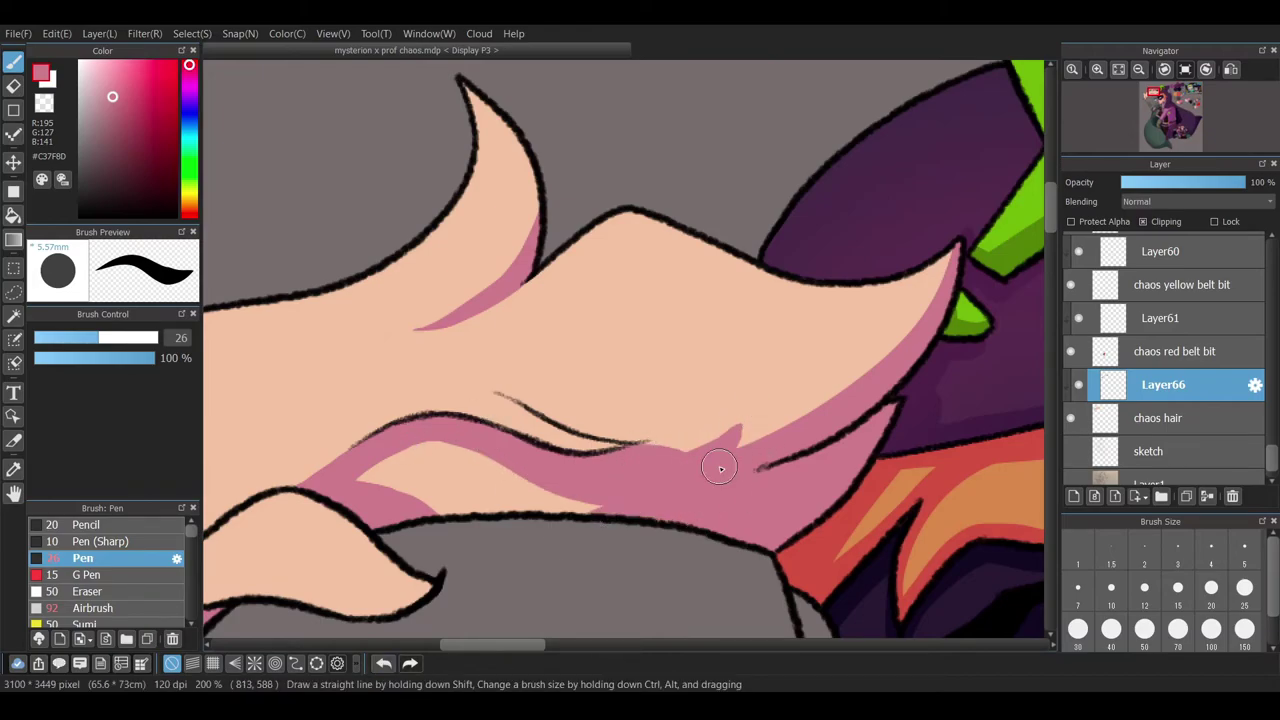
{"action": "scroll", "coordinate": [729, 257], "scroll_direction": "left", "scroll_amount": 3}
{"action": "left_click_drag", "start_coordinate": [437, 598], "coordinate": [512, 570]}
{"action": "scroll", "coordinate": [540, 598], "scroll_direction": "left", "scroll_amount": 3}
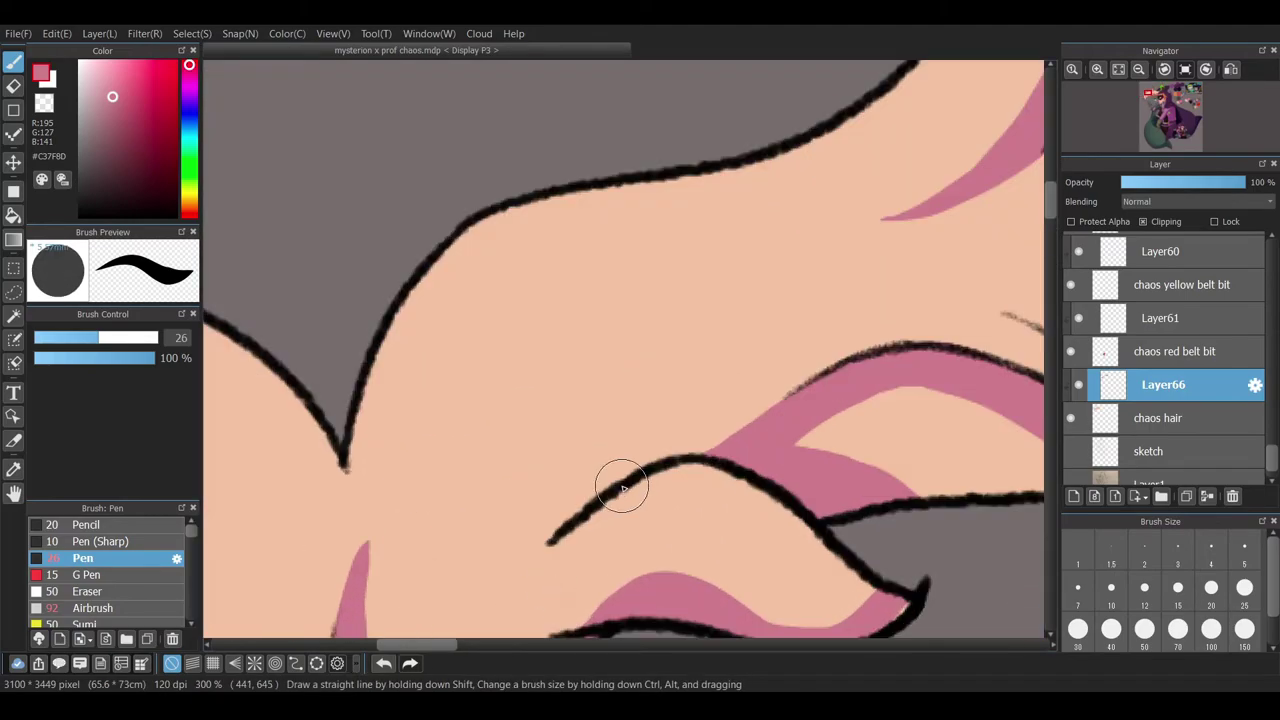
- Paint the #C37F8D shadow along the outline of the hair's rear hump and add a clipped layer above Layer66
{"action": "scroll", "coordinate": [800, 309], "scroll_direction": "down", "scroll_amount": 2}
{"action": "scroll", "coordinate": [800, 309], "scroll_direction": "left", "scroll_amount": 2}
{"action": "key", "text": "e"}
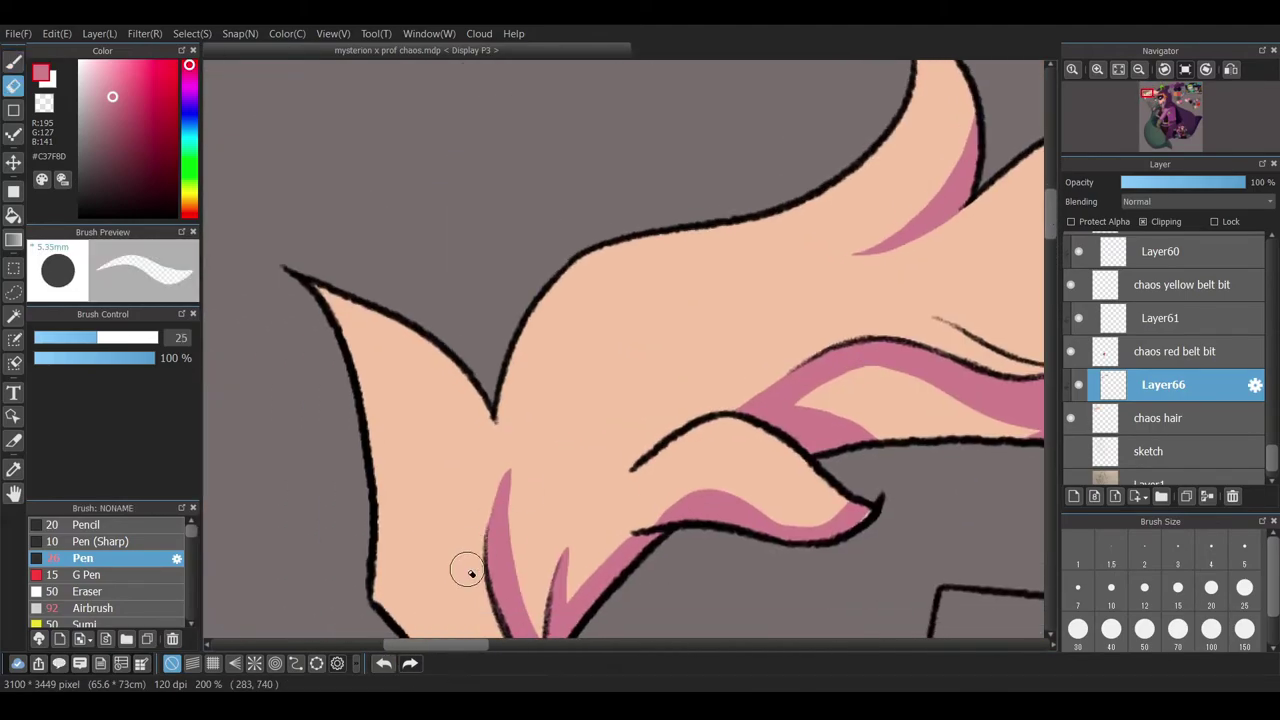
{"action": "key", "text": "b"}
{"action": "scroll", "coordinate": [800, 400], "scroll_direction": "down", "scroll_amount": 5}
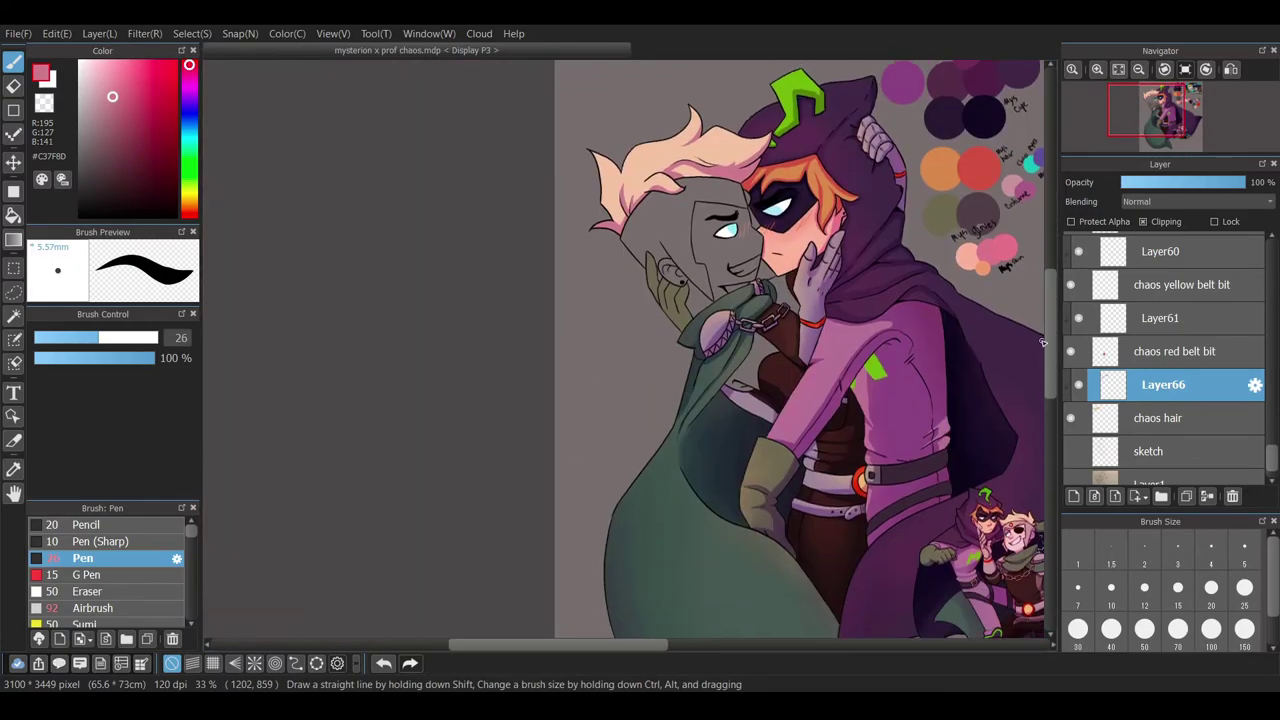
{"action": "scroll", "coordinate": [585, 420], "scroll_direction": "up", "scroll_amount": 5}
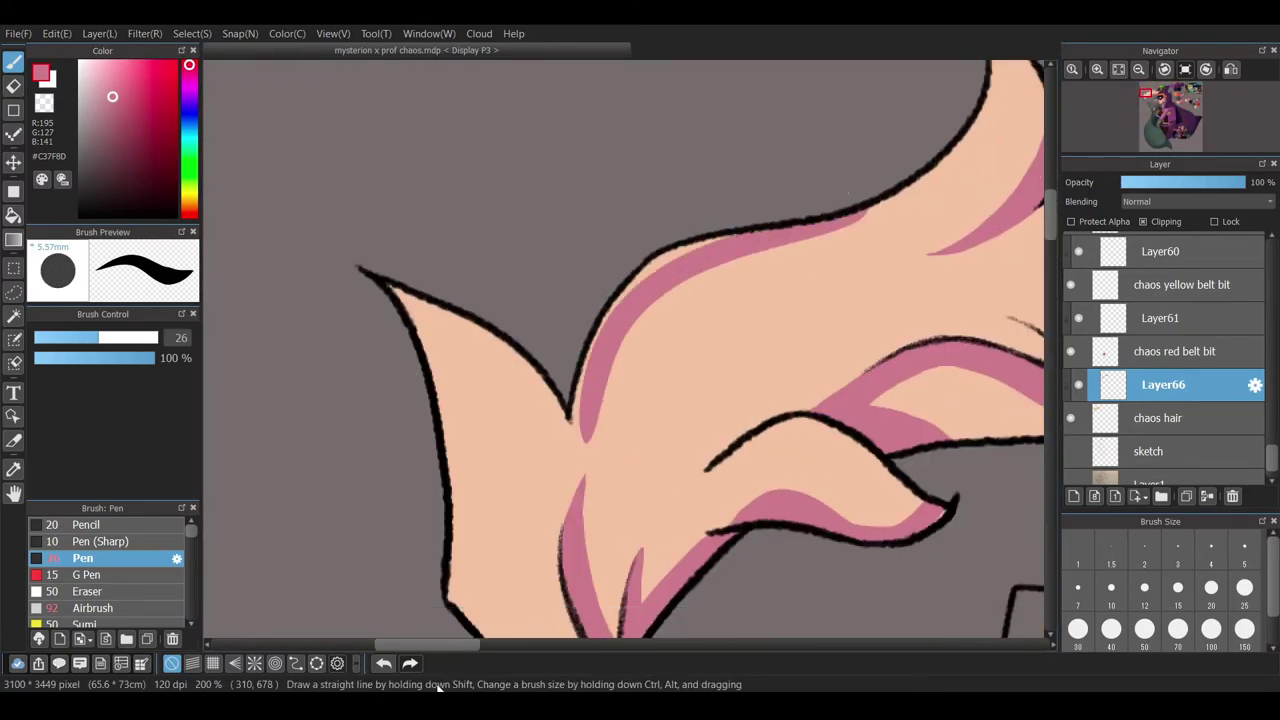
{"action": "key", "text": "ctrl+shift+n"}
{"action": "scroll", "coordinate": [603, 350], "scroll_direction": "down", "scroll_amount": 3}
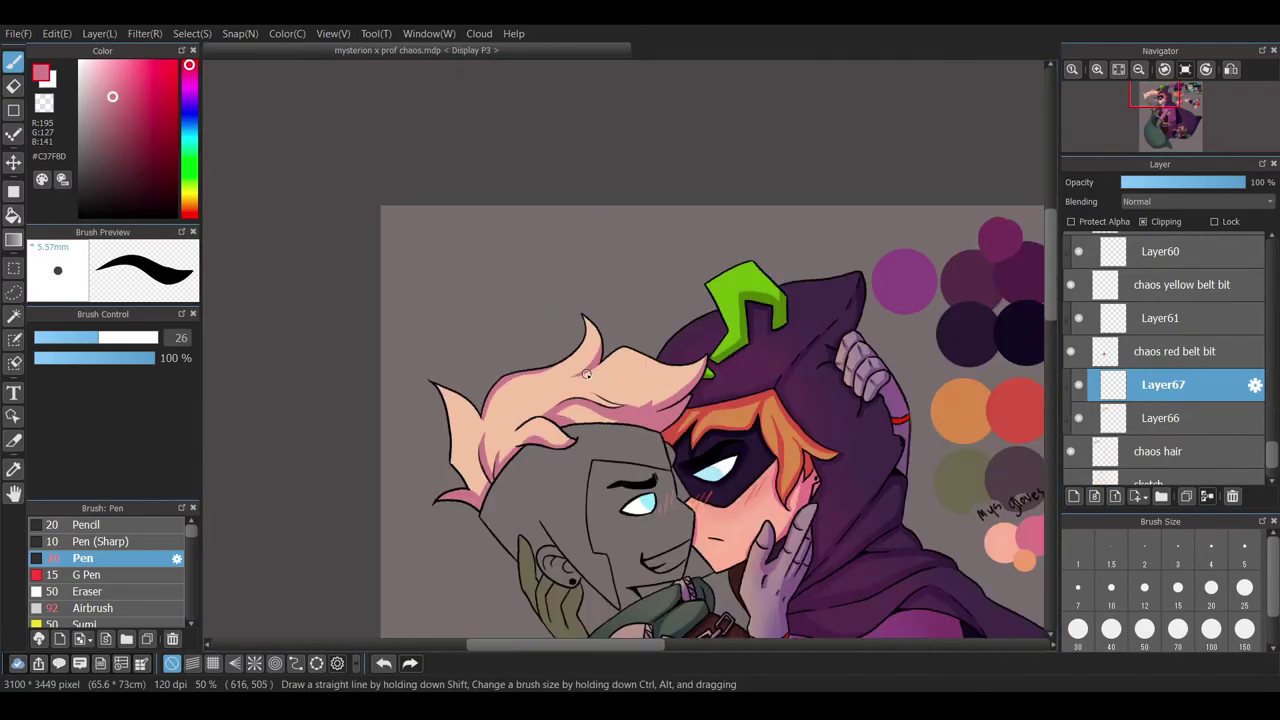
- On Layer66, paint a curved #C37F8D shadow above the central strand and extend the tip of the rear lock's shadow, using Pen size 12.3
{"action": "left_click", "coordinate": [1163, 418]}
{"action": "scroll", "coordinate": [541, 600], "scroll_direction": "up", "scroll_amount": 2}
{"action": "scroll", "coordinate": [541, 649], "scroll_direction": "left", "scroll_amount": 2}
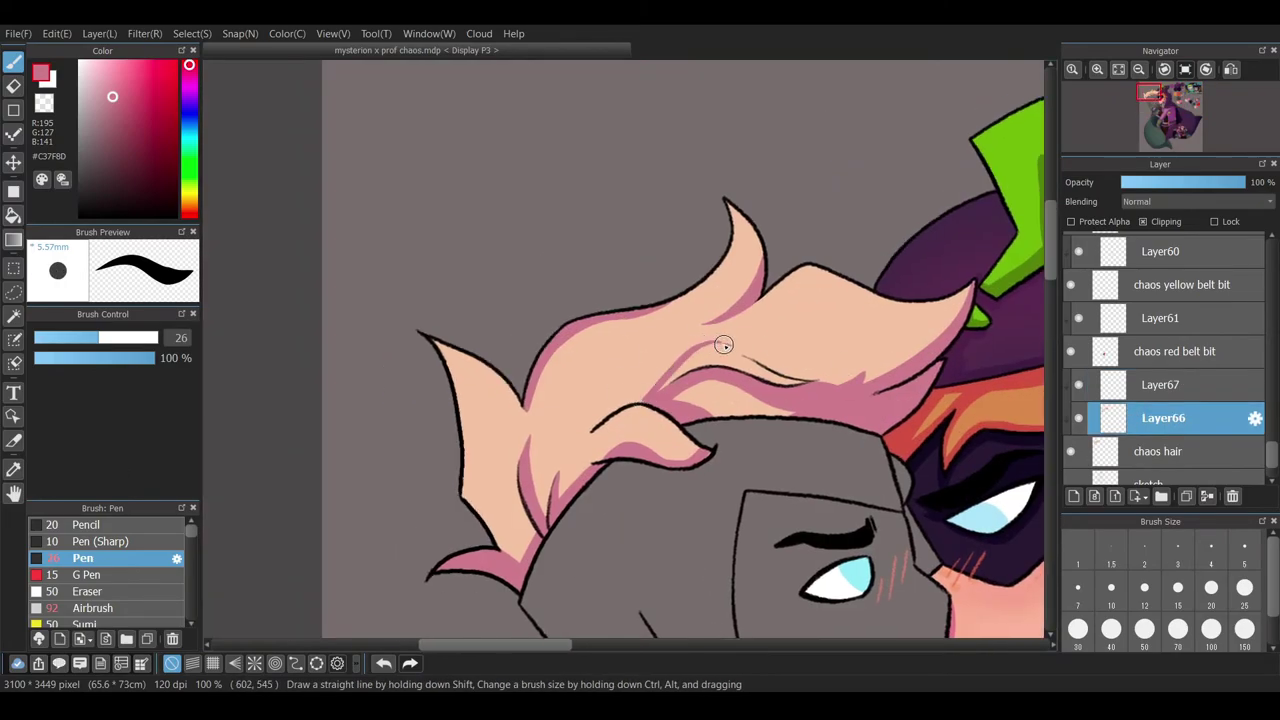
{"action": "scroll", "coordinate": [723, 344], "scroll_direction": "up", "scroll_amount": 2}
{"action": "mouse_move", "coordinate": [749, 357]}
{"action": "left_mouse_down"}
{"action": "mouse_move", "coordinate": [713, 343]}
{"action": "mouse_move", "coordinate": [601, 450]}
{"action": "left_mouse_up"}
{"action": "scroll", "coordinate": [820, 479], "scroll_direction": "up", "scroll_amount": 1}
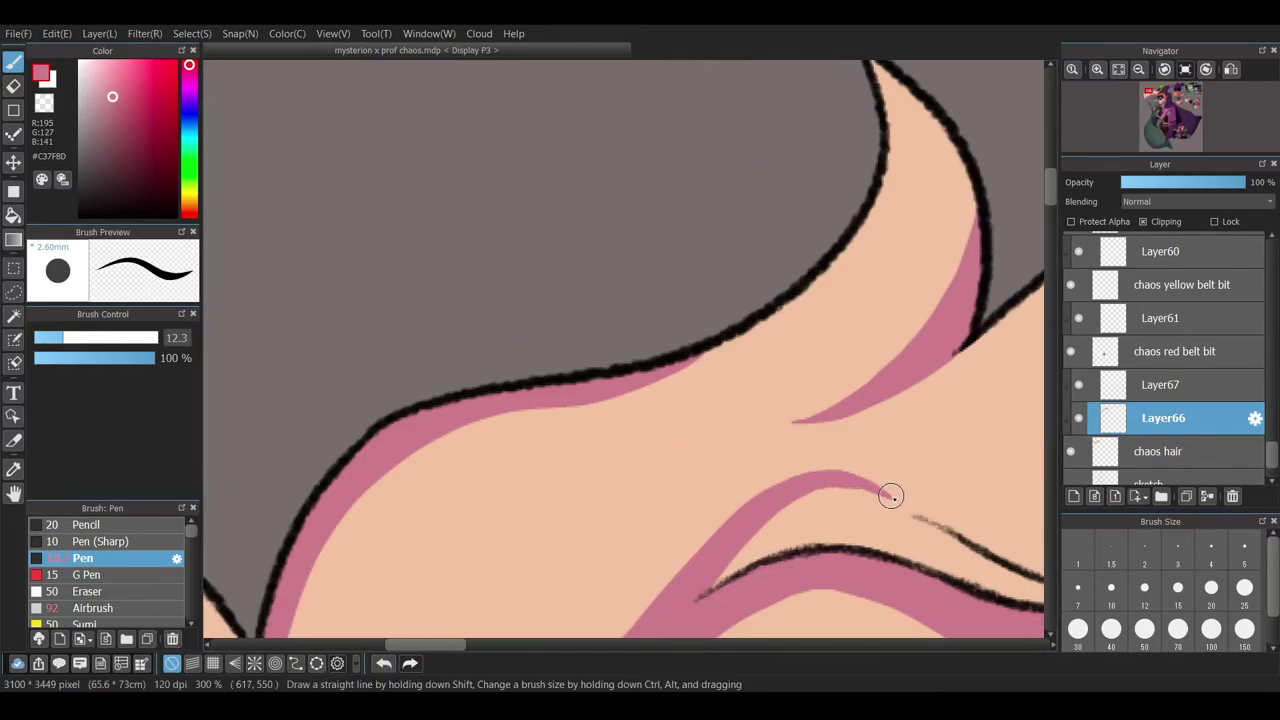
{"action": "scroll", "coordinate": [886, 494], "scroll_direction": "down", "scroll_amount": 3}
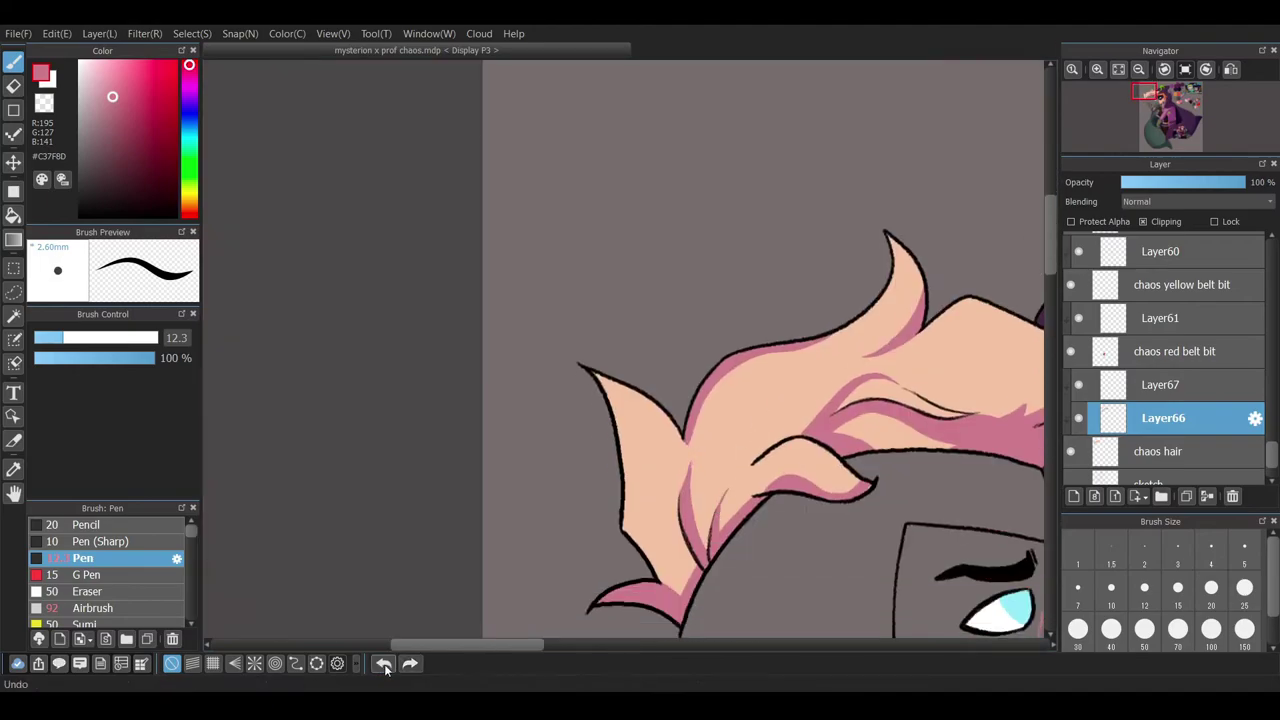
{"action": "scroll", "coordinate": [740, 519], "scroll_direction": "up", "scroll_amount": 2}
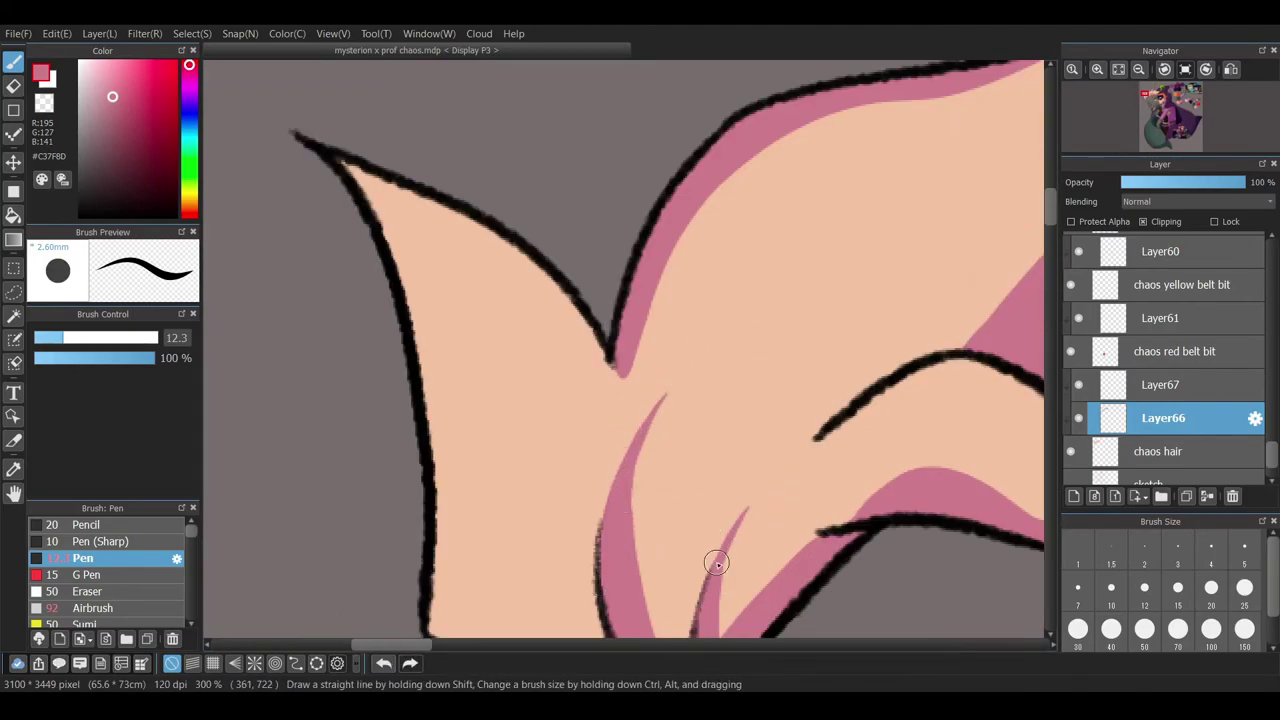
{"action": "scroll", "coordinate": [731, 535], "scroll_direction": "down", "scroll_amount": 2}
{"action": "scroll", "coordinate": [766, 391], "scroll_direction": "up", "scroll_amount": 1}
{"action": "scroll", "coordinate": [740, 460], "scroll_direction": "down", "scroll_amount": 3}
- Sample #E7B677 from the belts/metal palette and airbrush it softly over the chaos hair on Layer67 at size 128 and 4% opacity
{"action": "left_click", "coordinate": [1160, 384]}
{"action": "left_click", "coordinate": [828, 487], "text": "alt"}
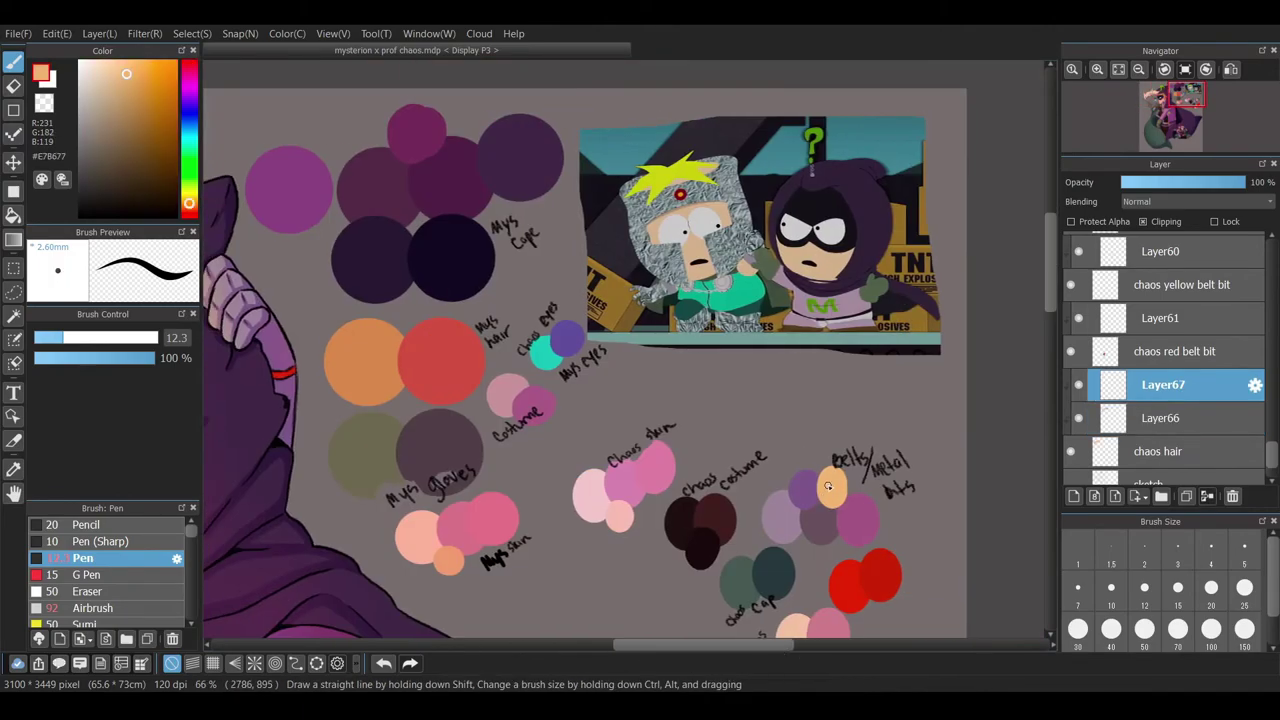
{"action": "key", "text": "b"}
{"action": "scroll", "coordinate": [828, 487], "scroll_direction": "left", "scroll_amount": 10}
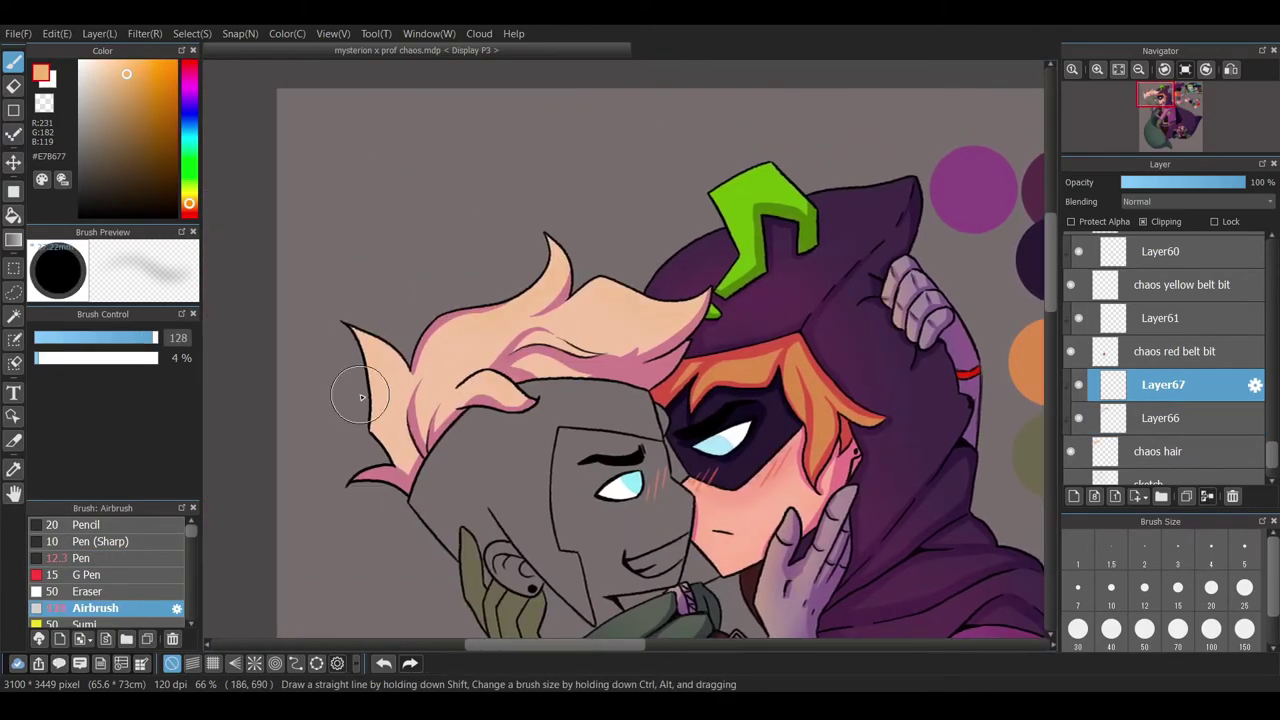
- Add a clipped layer above Layer24 and airbrush soft tones over the masked character's orange hair, sampling #EBC4A4, #F98823 and the purple swatch #82467F
{"action": "left_click_drag", "start_coordinate": [1272, 455], "coordinate": [1272, 305]}
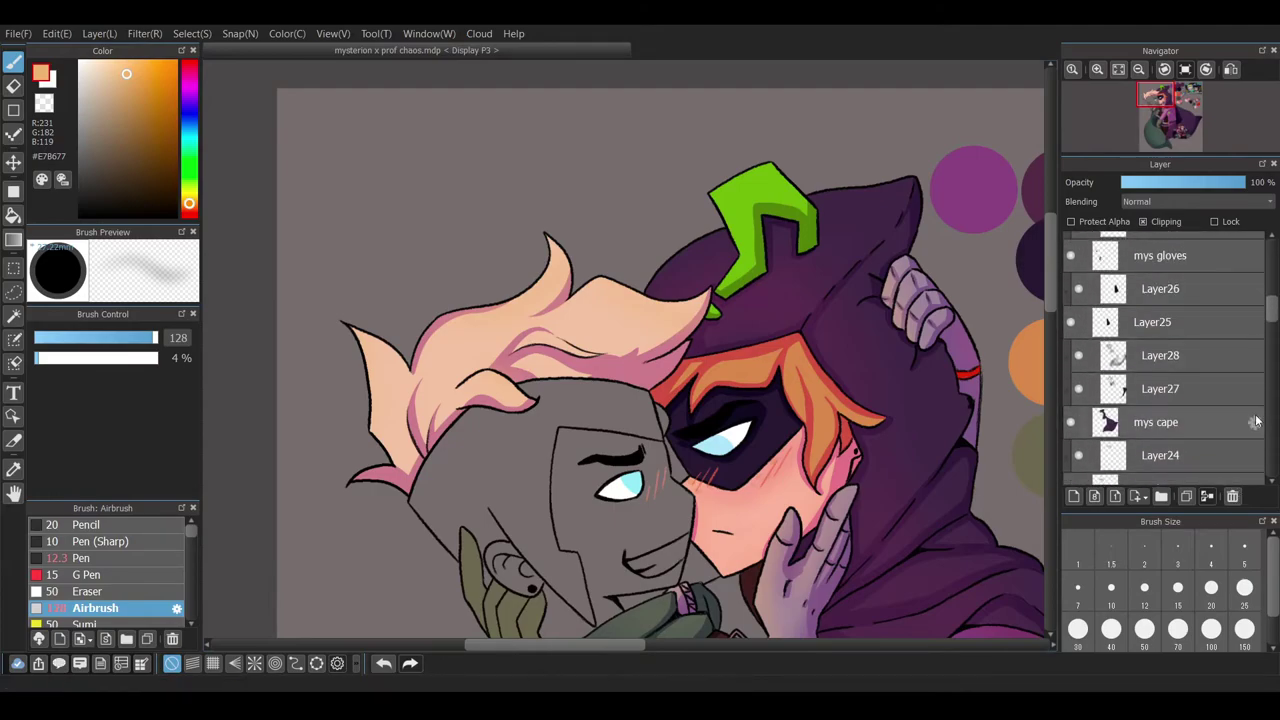
{"action": "left_click", "coordinate": [1073, 496]}
{"action": "left_click_drag", "start_coordinate": [802, 420], "coordinate": [402, 370]}
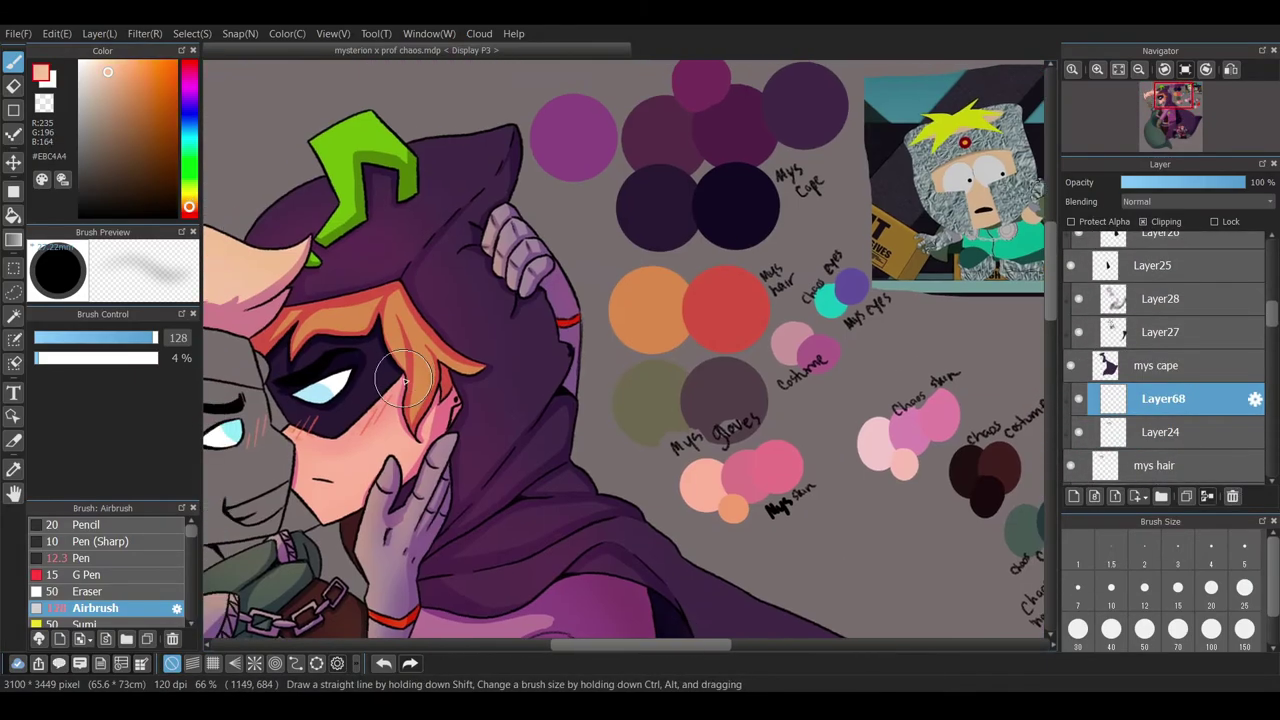
{"action": "left_click", "coordinate": [143, 96]}
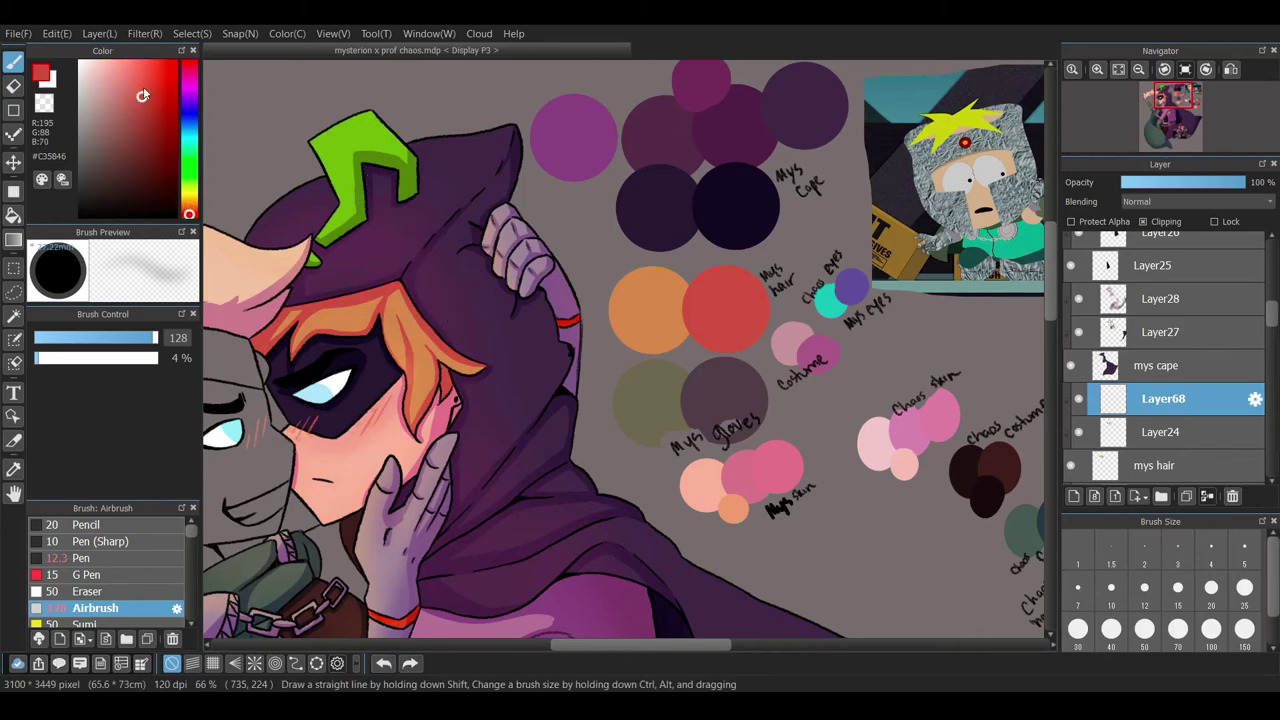
{"action": "left_click", "coordinate": [393, 345], "text": "alt"}
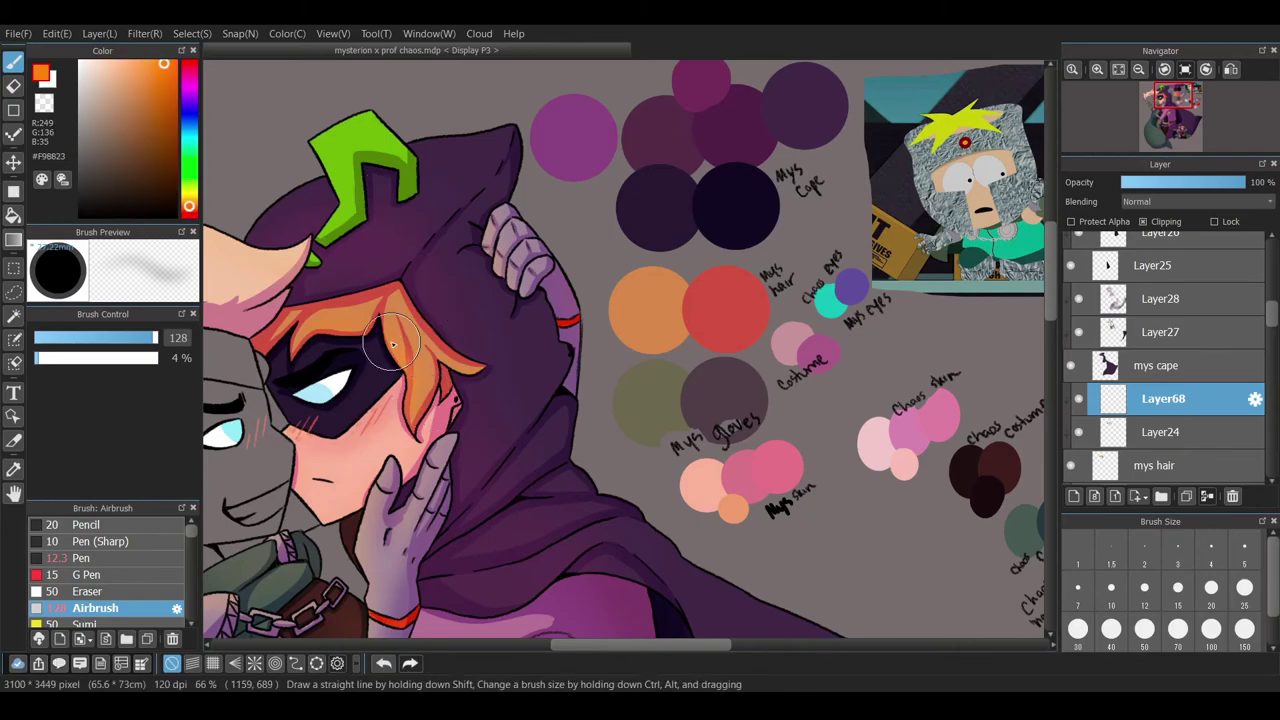
{"action": "left_click_drag", "start_coordinate": [393, 345], "coordinate": [546, 345]}
{"action": "left_click", "coordinate": [494, 554], "text": "alt"}
{"action": "left_click", "coordinate": [746, 138], "text": "alt"}
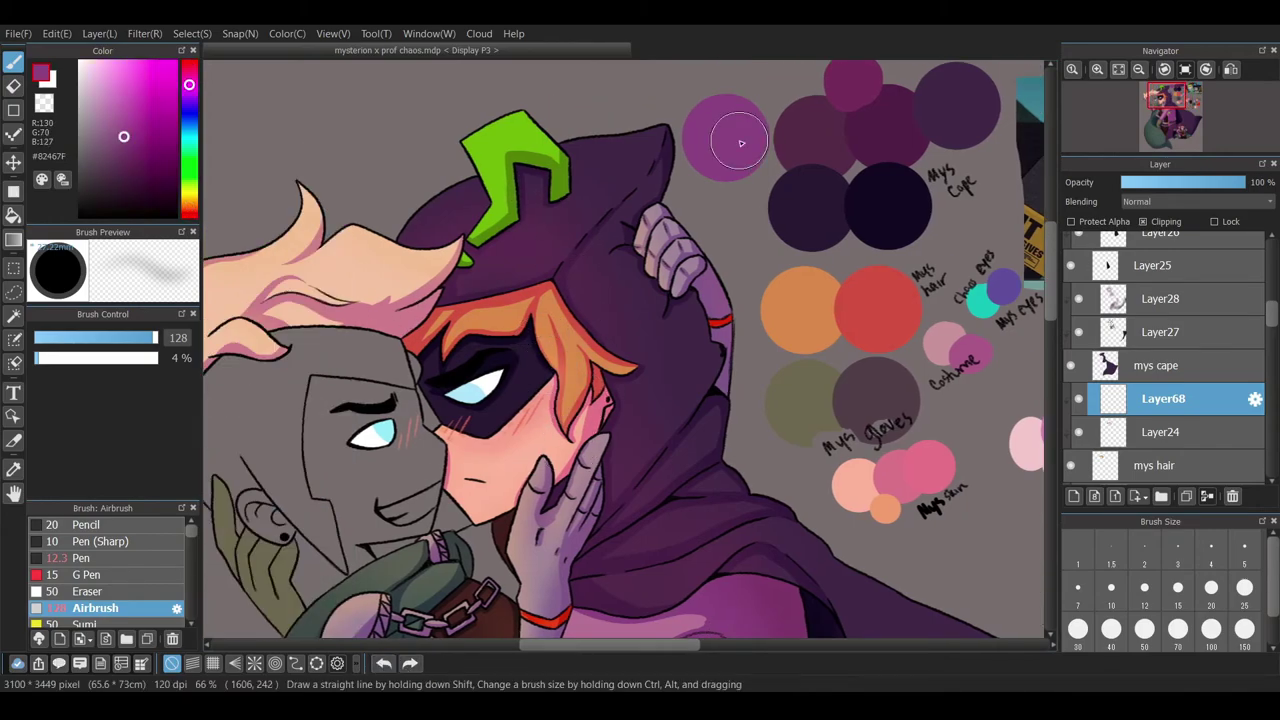
{"action": "scroll", "coordinate": [582, 368], "scroll_direction": "down", "scroll_amount": 1}
{"action": "scroll", "coordinate": [566, 343], "scroll_direction": "down", "scroll_amount": 1}
{"action": "scroll", "coordinate": [566, 343], "scroll_direction": "up", "scroll_amount": 1}
- Create a "chaod helmet" layer below chaos hair and outline the helmet's cheek guard, ear edge and face opening in #998598 with Pen size 18
{"action": "scroll", "coordinate": [1262, 360], "scroll_direction": "down", "scroll_amount": 5}
{"action": "left_click", "coordinate": [1255, 401]}
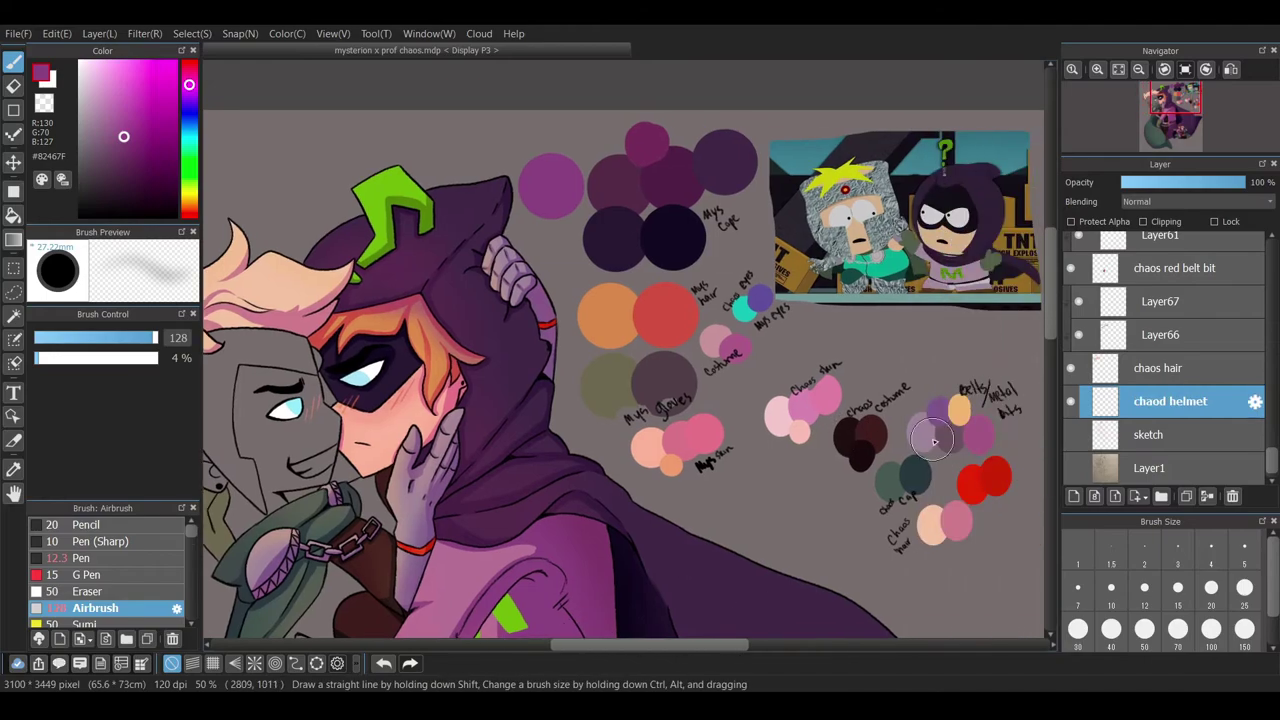
{"action": "scroll", "coordinate": [567, 492], "scroll_direction": "up", "scroll_amount": 4}
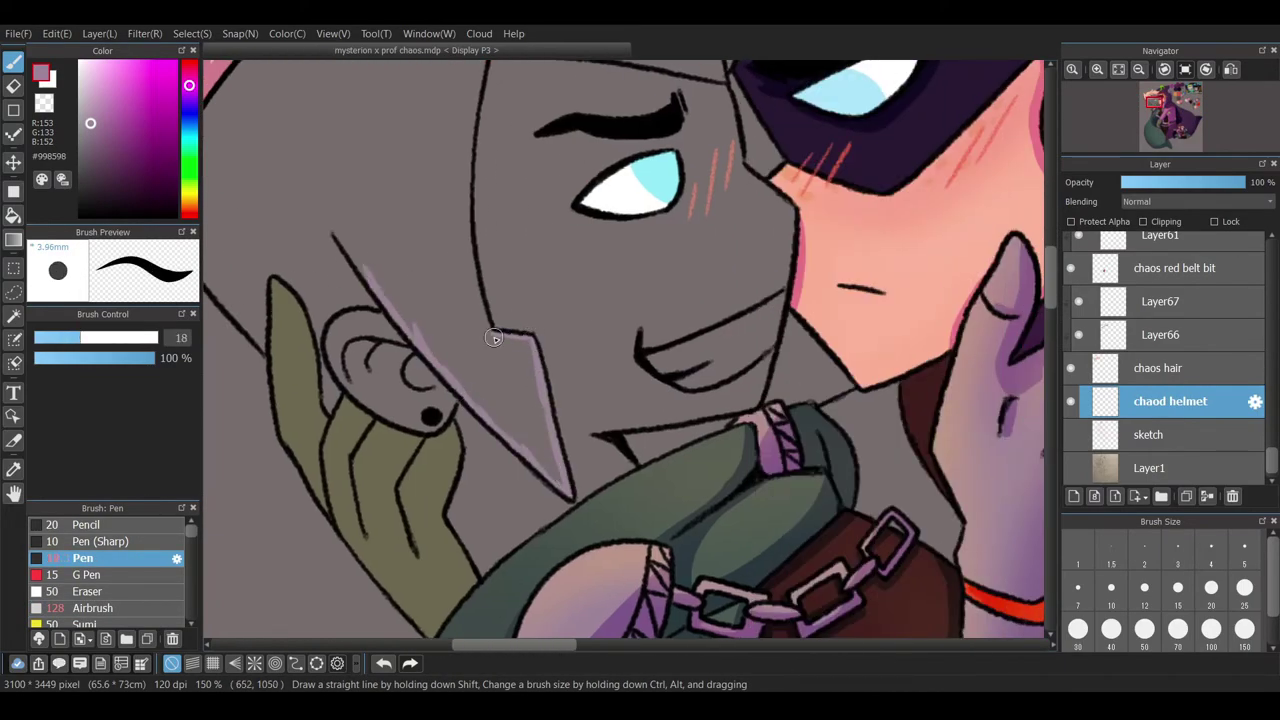
{"action": "left_click_drag", "start_coordinate": [622, 447], "coordinate": [640, 462]}
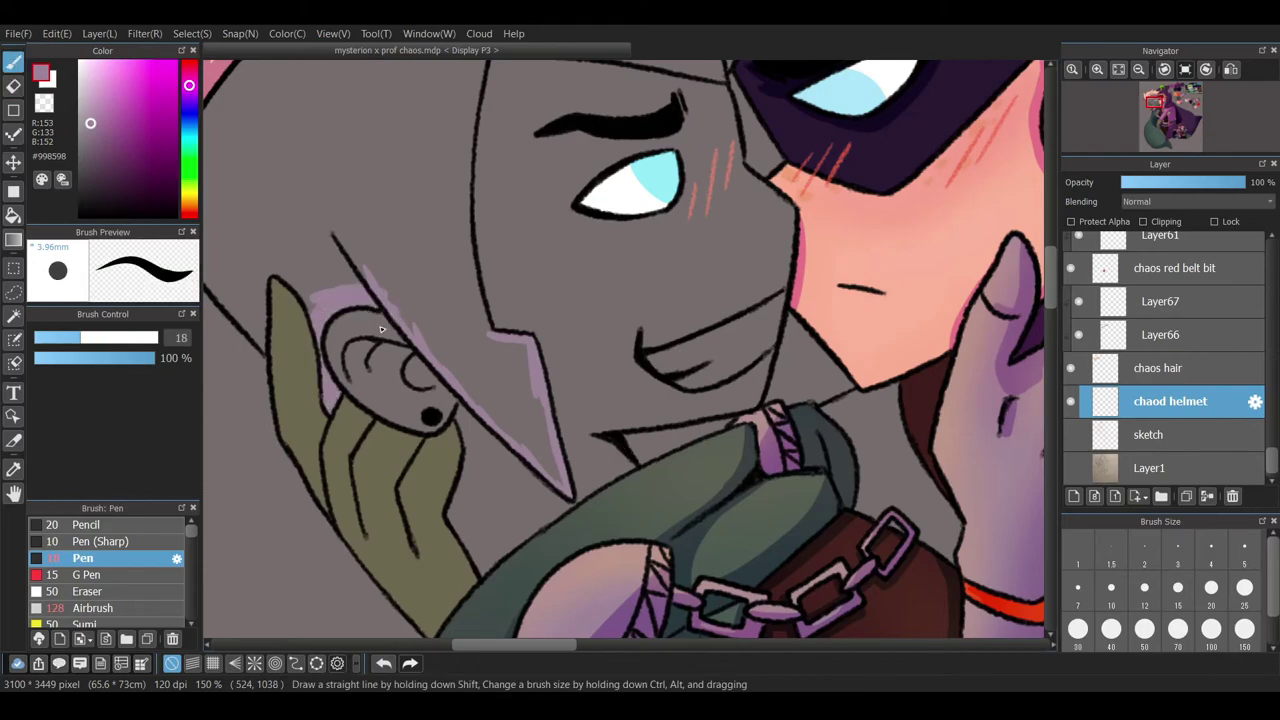
{"action": "scroll", "coordinate": [541, 421], "scroll_direction": "up", "scroll_amount": 3}
{"action": "left_click_drag", "start_coordinate": [472, 506], "coordinate": [459, 387]}
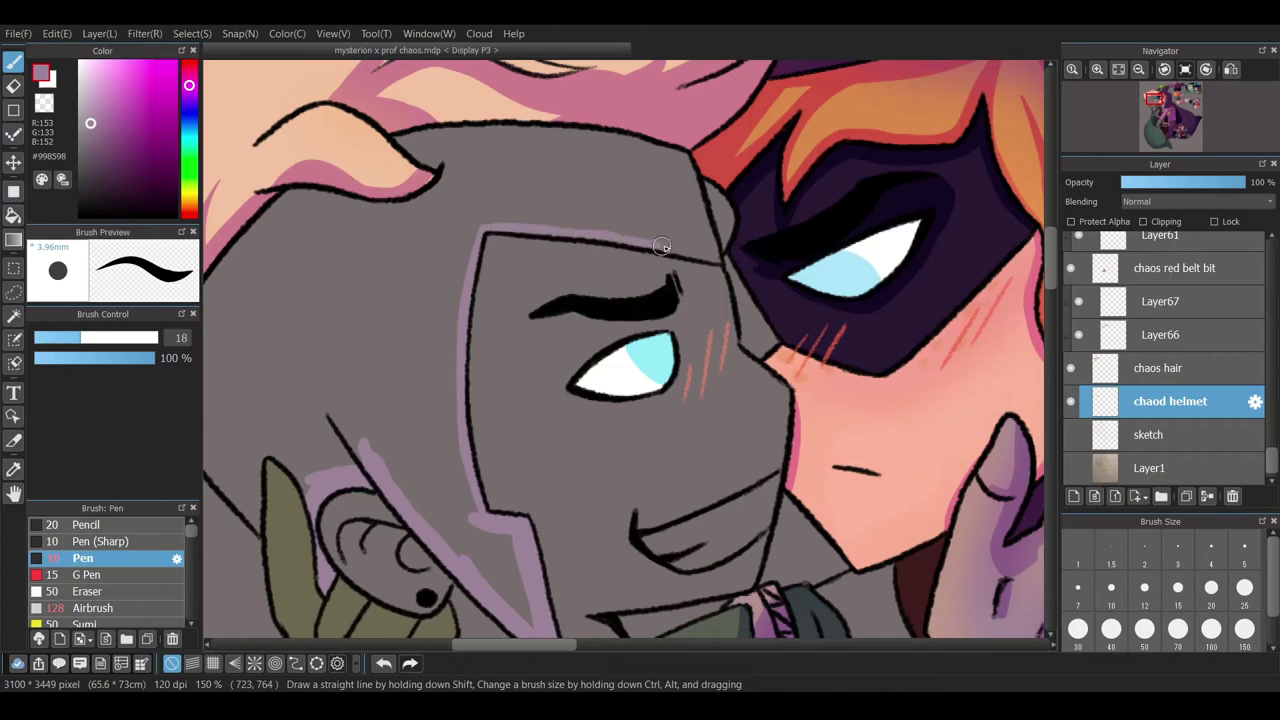
- Clean up the lineart at the helmet's brow corner with the eraser at size 10.2
{"action": "left_click", "coordinate": [712, 240], "text": "ctrl"}
{"action": "key", "text": "e"}
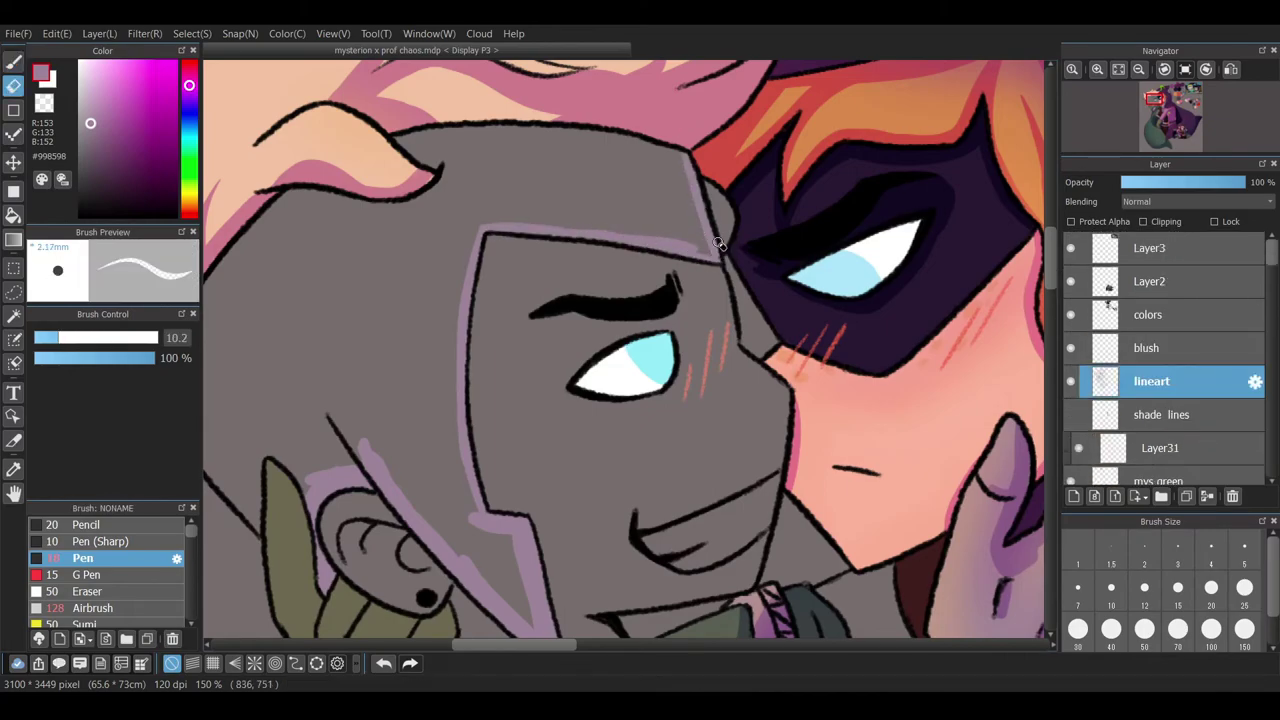
{"action": "left_click", "coordinate": [790, 593], "text": "ctrl"}
- On the chaod helmet layer, outline the helmet's back edge and fill the cheek guard, side and brow with #998598, enlarging the Pen to 92
{"action": "key", "text": "b"}
{"action": "mouse_move", "coordinate": [480, 228]}
{"action": "left_mouse_down"}
{"action": "mouse_move", "coordinate": [687, 245]}
{"action": "mouse_move", "coordinate": [674, 148]}
{"action": "mouse_move", "coordinate": [457, 439]}
{"action": "mouse_move", "coordinate": [479, 537]}
{"action": "mouse_move", "coordinate": [521, 545]}
{"action": "mouse_move", "coordinate": [525, 612]}
{"action": "left_mouse_up"}
{"action": "scroll", "coordinate": [344, 392], "scroll_direction": "left", "scroll_amount": 3}
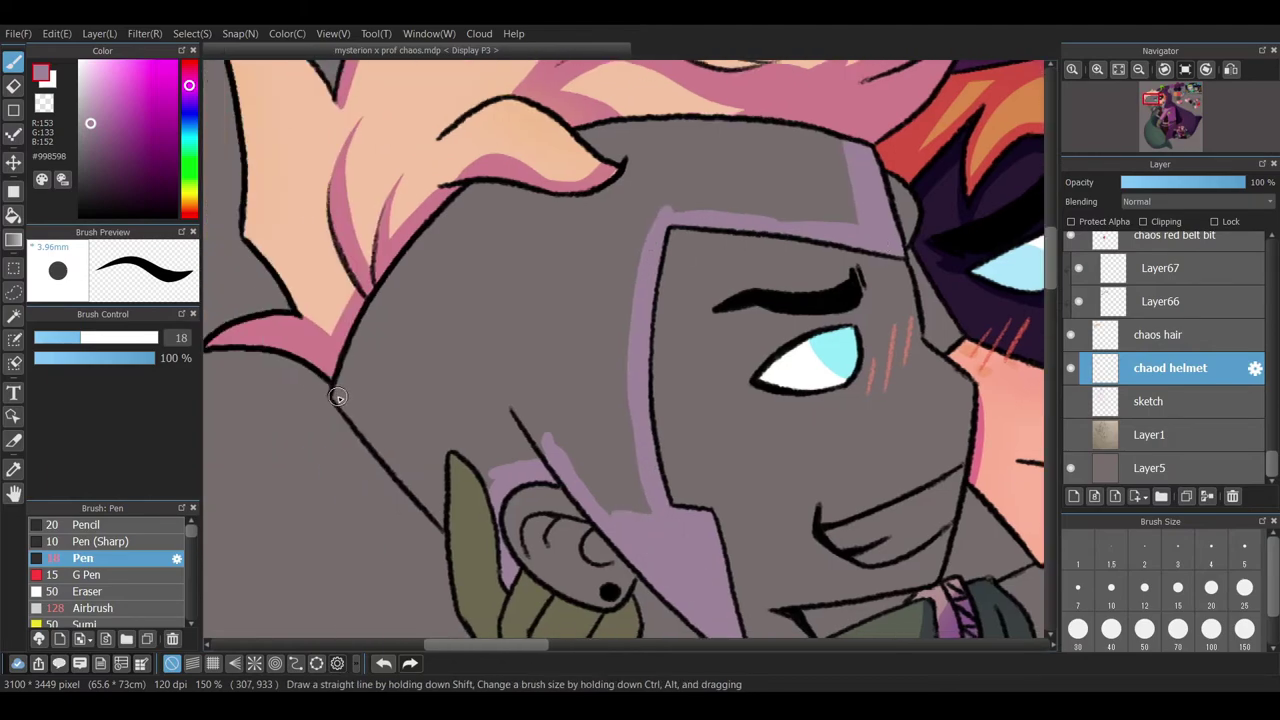
{"action": "mouse_move", "coordinate": [432, 513]}
{"action": "left_mouse_down"}
{"action": "mouse_move", "coordinate": [395, 458]}
{"action": "mouse_move", "coordinate": [363, 325]}
{"action": "left_mouse_up"}
{"action": "key", "text": "ctrl+minus"}
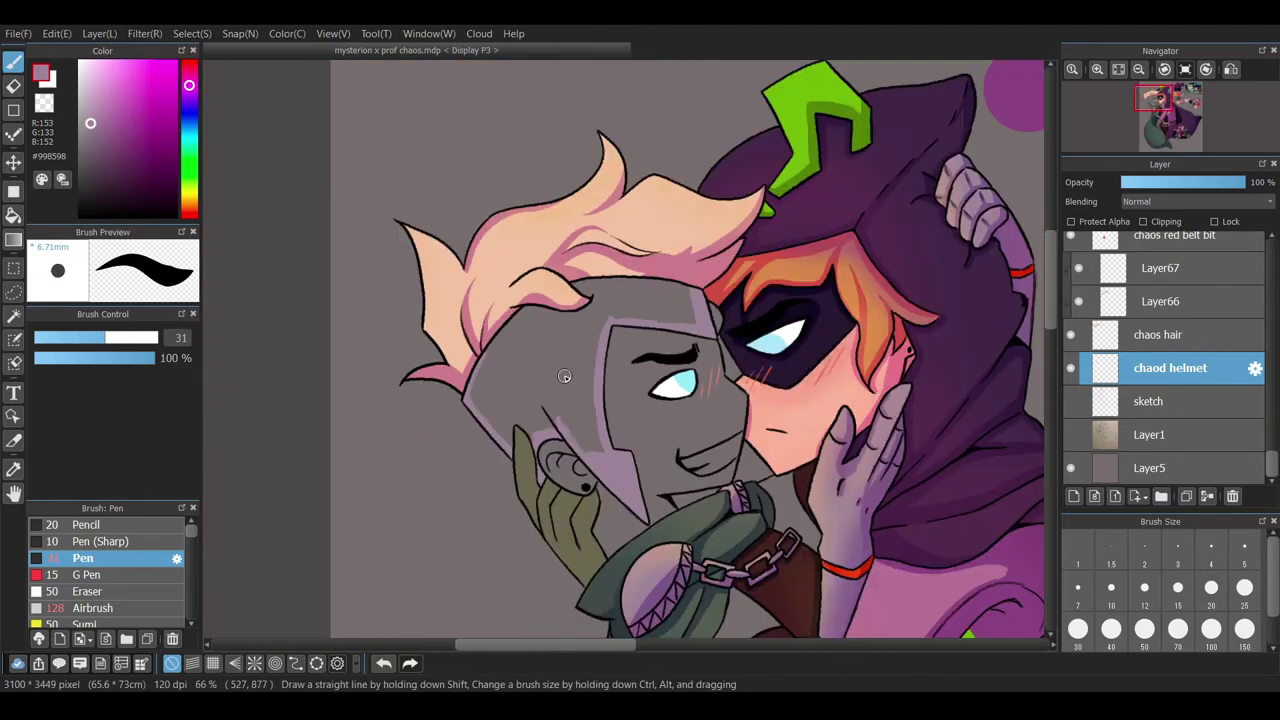
{"action": "left_click_drag", "start_coordinate": [552, 412], "coordinate": [600, 450]}
{"action": "mouse_move", "coordinate": [510, 440]}
{"action": "left_mouse_down"}
{"action": "mouse_move", "coordinate": [460, 380]}
{"action": "mouse_move", "coordinate": [578, 308]}
{"action": "left_mouse_up"}
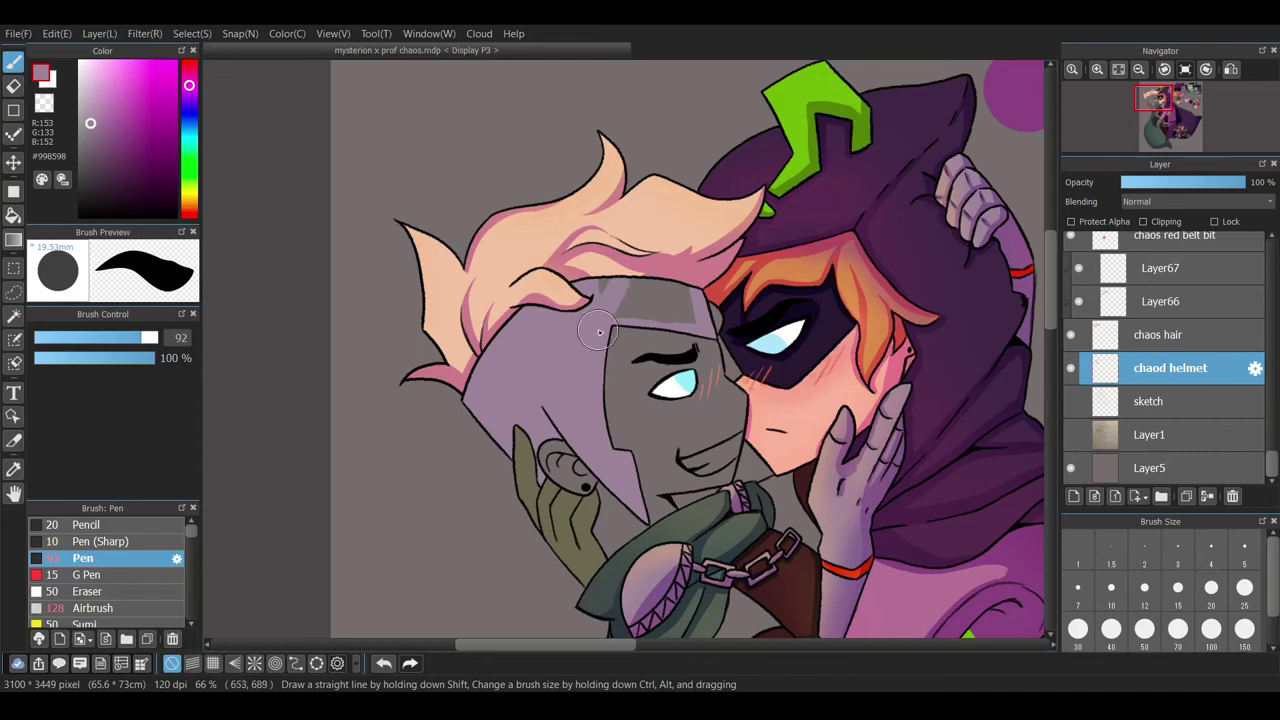
{"action": "left_click_drag", "start_coordinate": [696, 302], "coordinate": [630, 290]}
- Add a clipped layer above the helmet and paint #765889 shadows around the hand and ear and along the cheek guard's edges
{"action": "key", "text": "ctrl+shift+n"}
{"action": "key", "text": "ctrl+minus"}
{"action": "scroll", "coordinate": [754, 400], "scroll_direction": "right", "scroll_amount": 5}
{"action": "scroll", "coordinate": [783, 556], "scroll_direction": "left", "scroll_amount": 3}
{"action": "scroll", "coordinate": [783, 556], "scroll_direction": "down", "scroll_amount": 5}
{"action": "left_click_drag", "start_coordinate": [390, 195], "coordinate": [370, 190]}
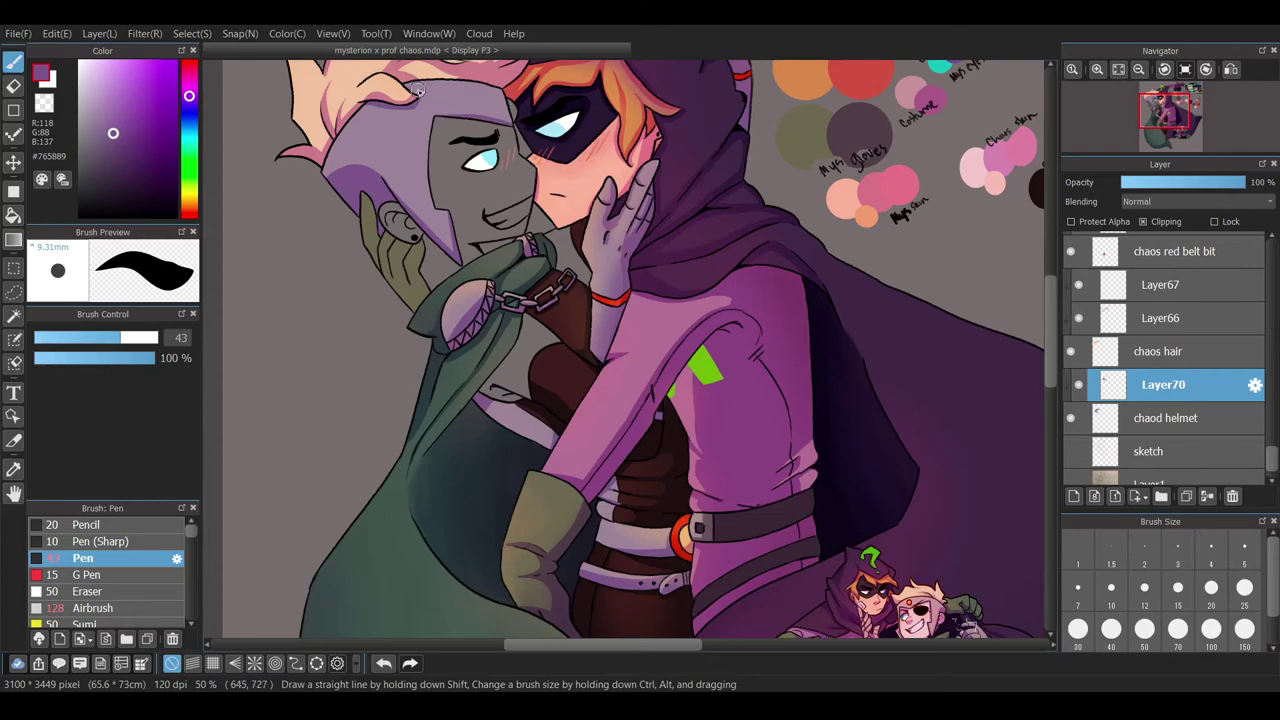
{"action": "scroll", "coordinate": [456, 113], "scroll_direction": "up", "scroll_amount": 5}
{"action": "left_click_drag", "start_coordinate": [648, 491], "coordinate": [666, 506]}
{"action": "left_click_drag", "start_coordinate": [440, 648], "coordinate": [477, 648]}
{"action": "scroll", "coordinate": [492, 329], "scroll_direction": "down", "scroll_amount": 3}
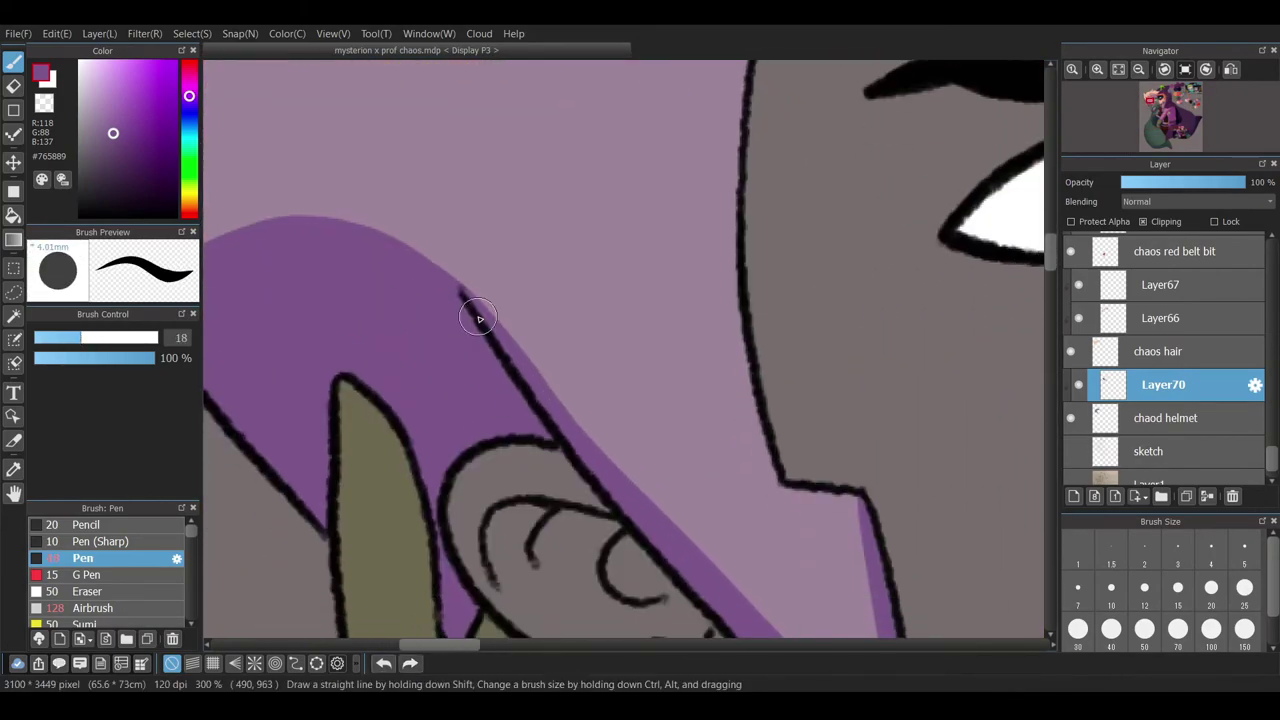
- Add a clipped layer above the helmet's shadow layer and airbrush #EAC3A3 at size 128 and 4% opacity, undoing an unwanted stroke
{"action": "scroll", "coordinate": [943, 531], "scroll_direction": "down", "scroll_amount": 2}
{"action": "scroll", "coordinate": [808, 460], "scroll_direction": "up", "scroll_amount": 1}
{"action": "left_click", "coordinate": [1073, 496]}
{"action": "scroll", "coordinate": [728, 400], "scroll_direction": "down", "scroll_amount": 3}
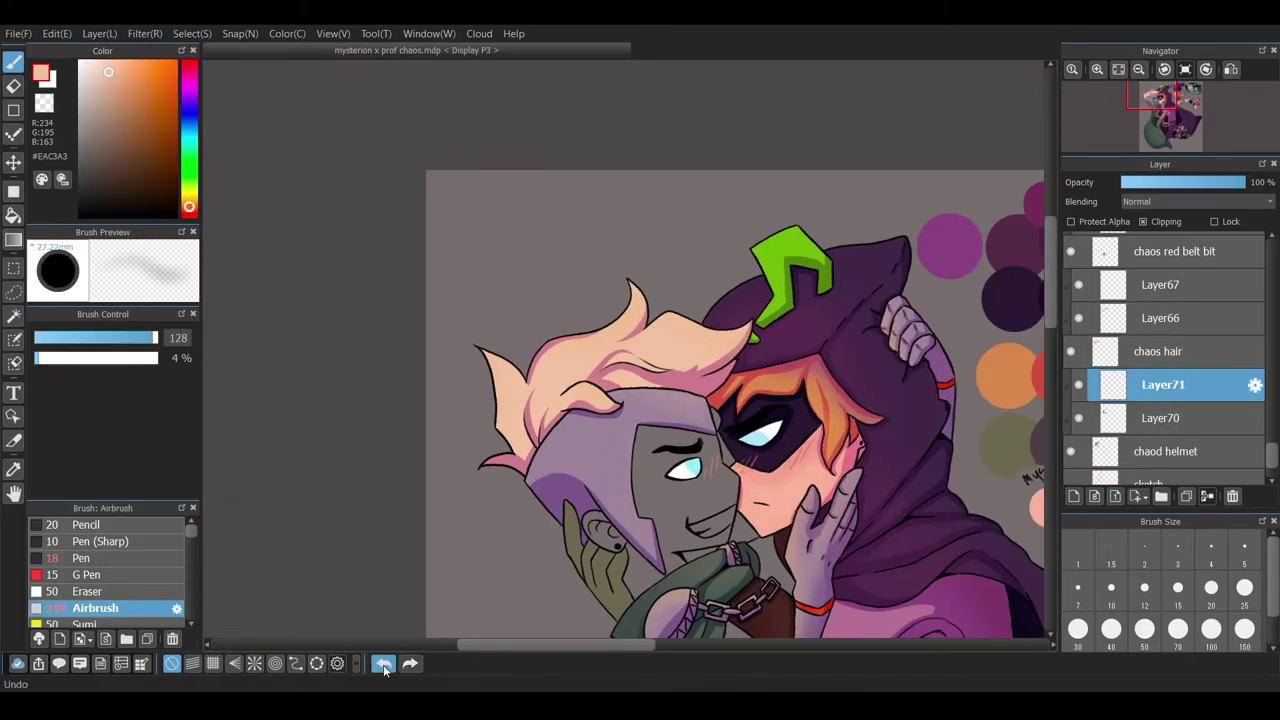
{"action": "left_click", "coordinate": [384, 668]}
{"action": "scroll", "coordinate": [1238, 457], "scroll_direction": "down", "scroll_amount": 3}
{"action": "scroll", "coordinate": [700, 400], "scroll_direction": "down", "scroll_amount": 10}
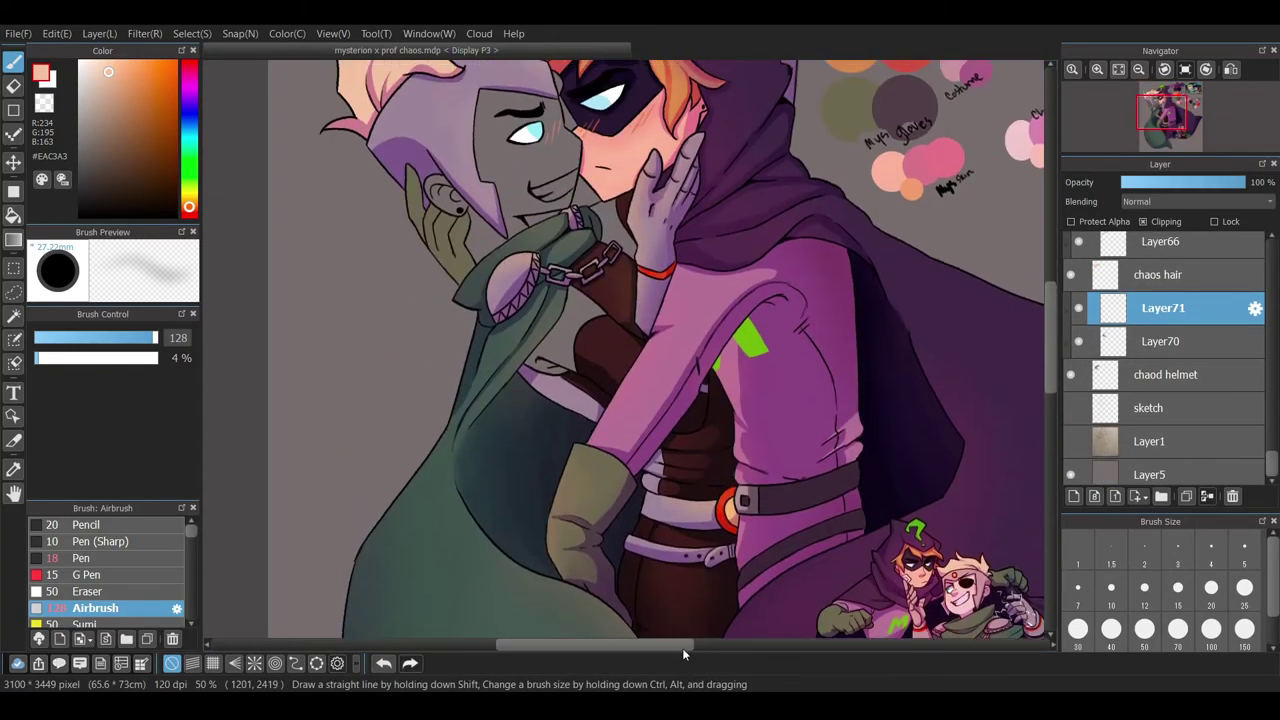
- Create a "chaos skin" layer below the helmet and fill the helmeted character's chest, neck and ear with #EEBEB4 using Pen size 39
{"action": "left_click_drag", "start_coordinate": [684, 645], "coordinate": [662, 645]}
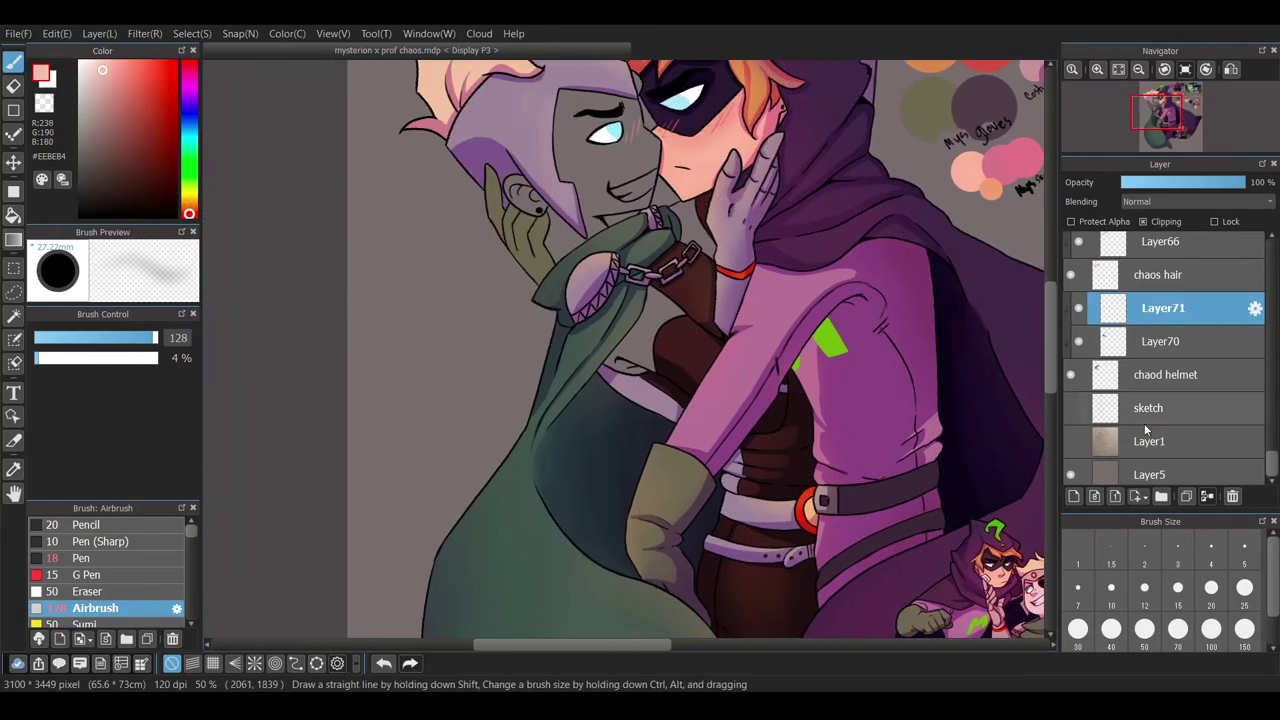
{"action": "left_click", "coordinate": [1248, 407]}
{"action": "key", "text": "ctrl+shift+n"}
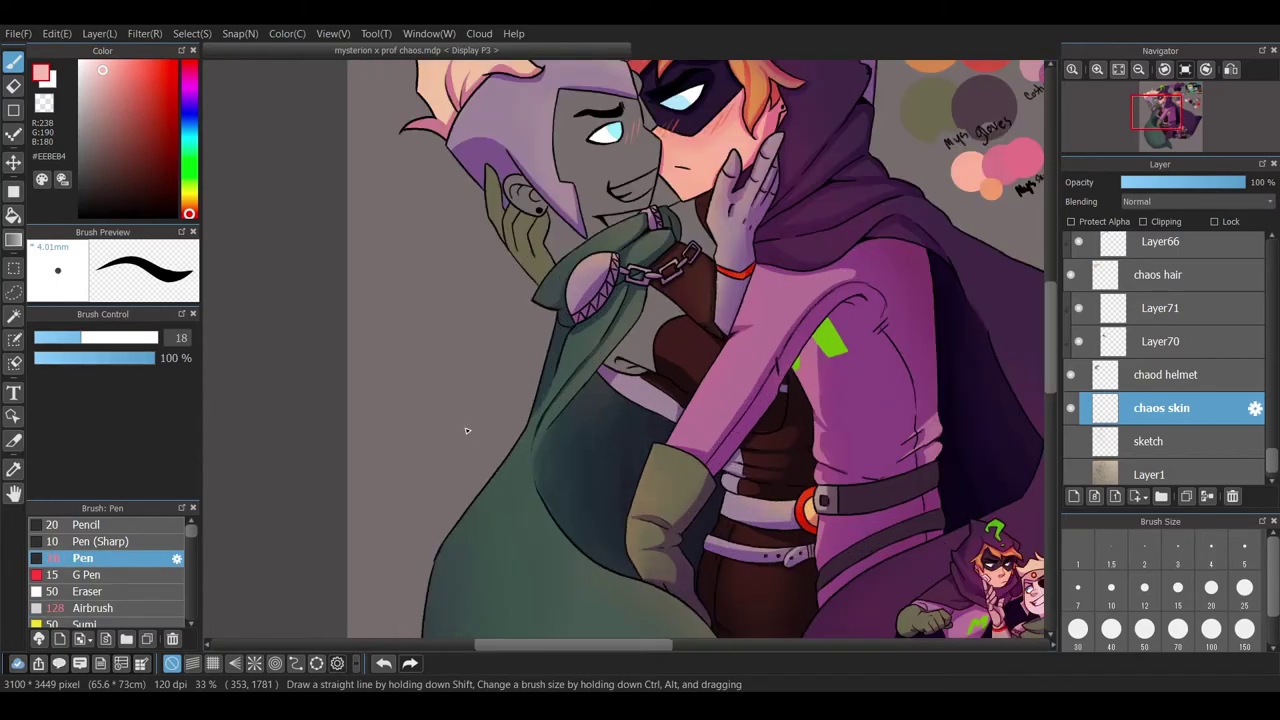
{"action": "scroll", "coordinate": [1053, 330], "scroll_direction": "up", "scroll_amount": 2}
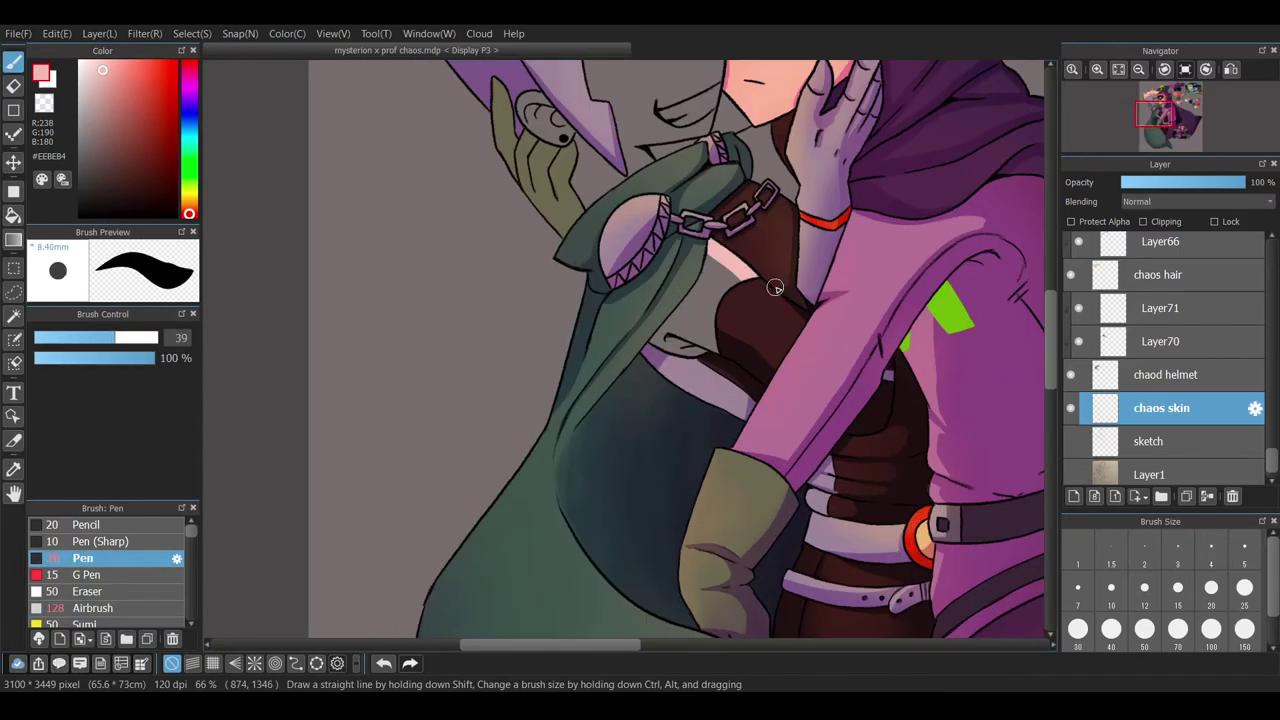
{"action": "scroll", "coordinate": [1050, 300], "scroll_direction": "up", "scroll_amount": 4}
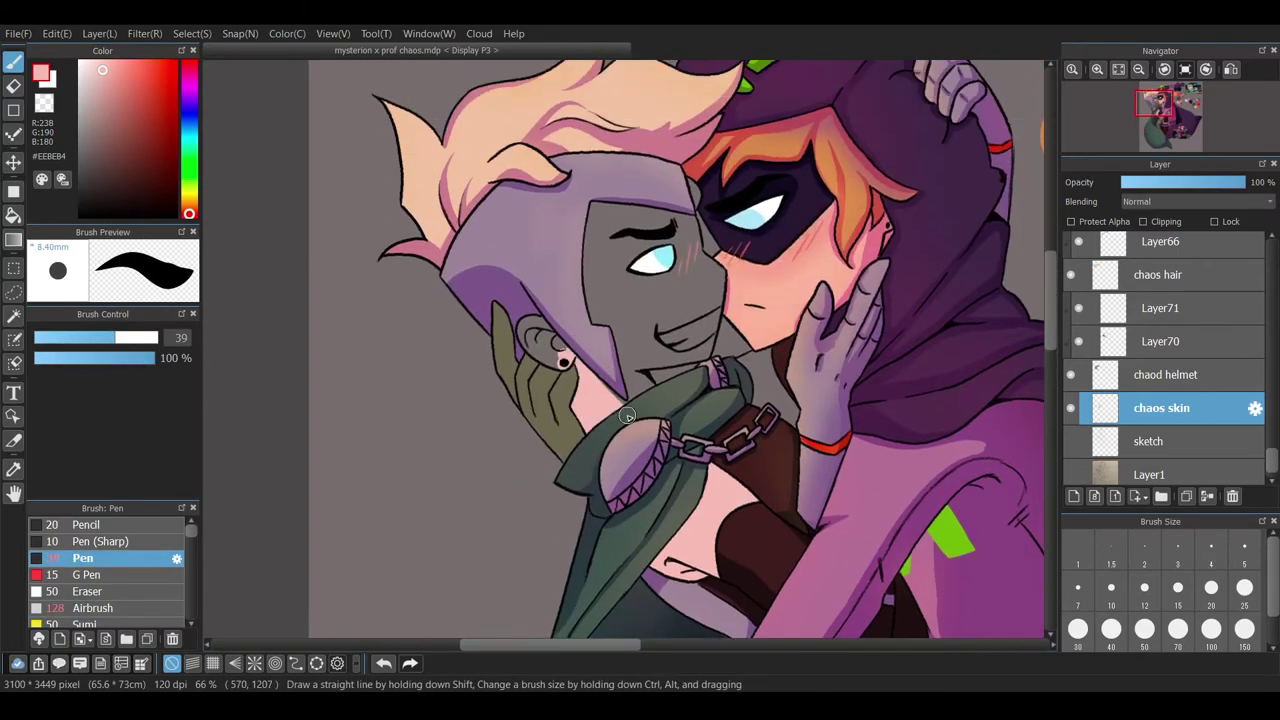
- Fill the rest of the neck and most of the helmeted character's face with #EEBEB4, working around the mouth and nose edge
{"action": "scroll", "coordinate": [697, 389], "scroll_direction": "up", "scroll_amount": 1}
{"action": "mouse_move", "coordinate": [630, 425]}
{"action": "left_mouse_down"}
{"action": "mouse_move", "coordinate": [635, 314]}
{"action": "mouse_move", "coordinate": [679, 291]}
{"action": "mouse_move", "coordinate": [717, 347]}
{"action": "mouse_move", "coordinate": [645, 428]}
{"action": "left_mouse_up"}
{"action": "key", "text": "ctrl+z"}
{"action": "key", "text": "ctrl+y"}
{"action": "mouse_move", "coordinate": [660, 368]}
{"action": "left_mouse_down"}
{"action": "mouse_move", "coordinate": [659, 330]}
{"action": "mouse_move", "coordinate": [705, 325]}
{"action": "left_mouse_up"}
{"action": "scroll", "coordinate": [719, 420], "scroll_direction": "up", "scroll_amount": 5}
{"action": "mouse_move", "coordinate": [805, 372]}
{"action": "left_mouse_down"}
{"action": "mouse_move", "coordinate": [960, 540]}
{"action": "mouse_move", "coordinate": [975, 580]}
{"action": "left_mouse_up"}
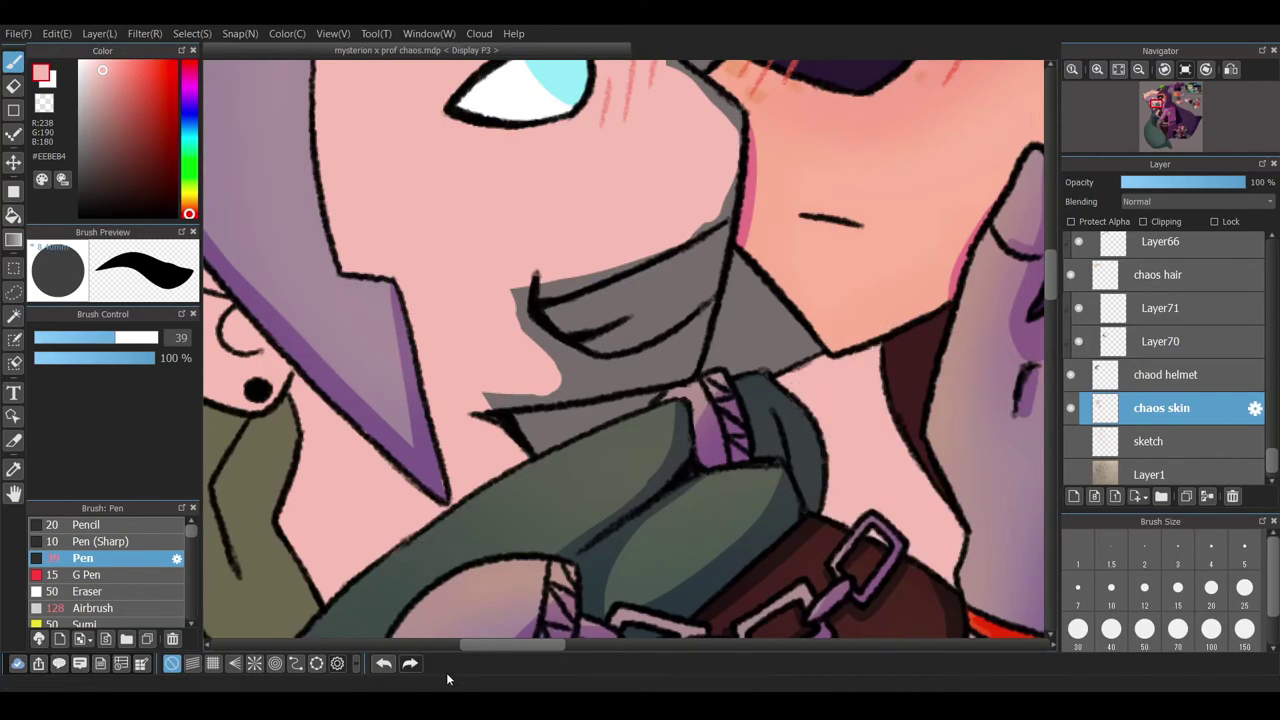
- Return to the chaos skin layer and extend the #EEBEB4 fill across the chin below the mouth
{"action": "left_click", "coordinate": [785, 402], "text": "ctrl"}
{"action": "left_click", "coordinate": [785, 402], "text": "alt"}
{"action": "left_click", "coordinate": [488, 432], "text": "ctrl"}
{"action": "left_click", "coordinate": [488, 432], "text": "alt"}
{"action": "left_click", "coordinate": [368, 430], "text": "ctrl"}
{"action": "left_click", "coordinate": [1163, 370]}
{"action": "left_click_drag", "start_coordinate": [490, 417], "coordinate": [575, 380]}
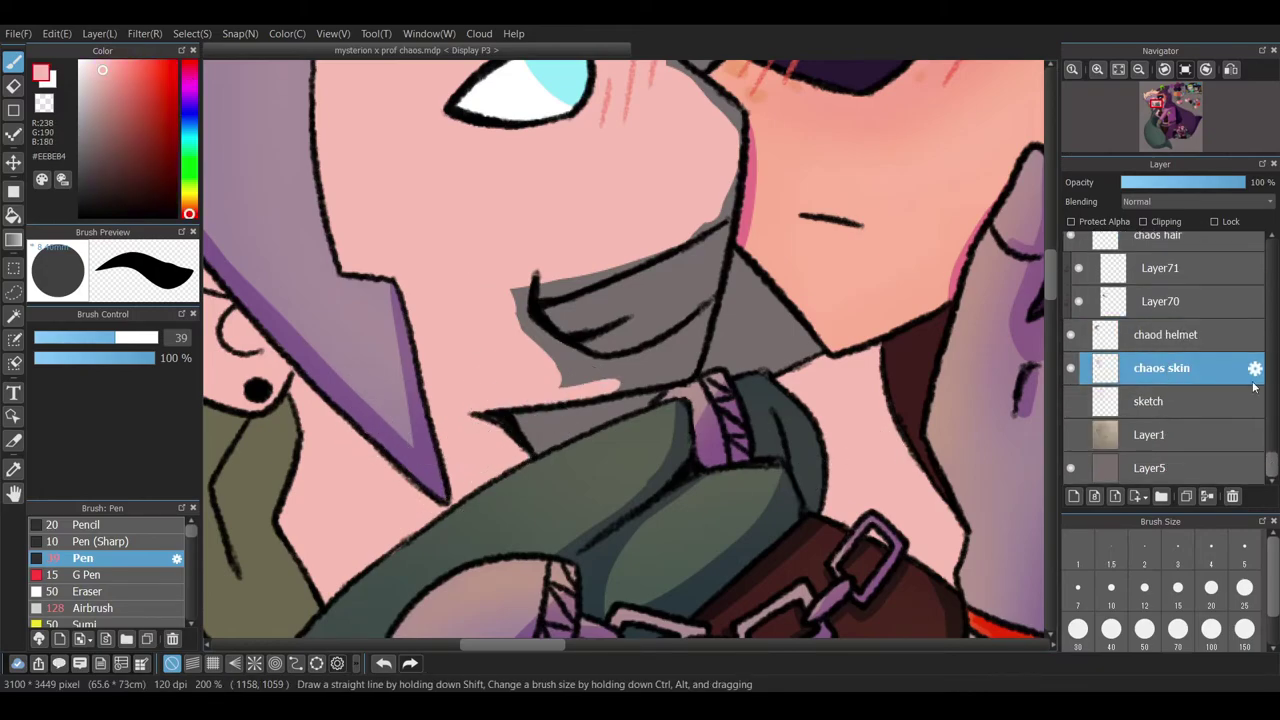
- Sample the cape's base colour #4B5953 on the chaos cape layer with its shading hidden, and touch up the cape beside the collar clasp
{"action": "left_click", "coordinate": [539, 484], "text": "ctrl"}
{"action": "left_click", "coordinate": [539, 484], "text": "alt"}
{"action": "left_click", "coordinate": [690, 500], "text": "ctrl"}
{"action": "left_click", "coordinate": [686, 424], "text": "ctrl"}
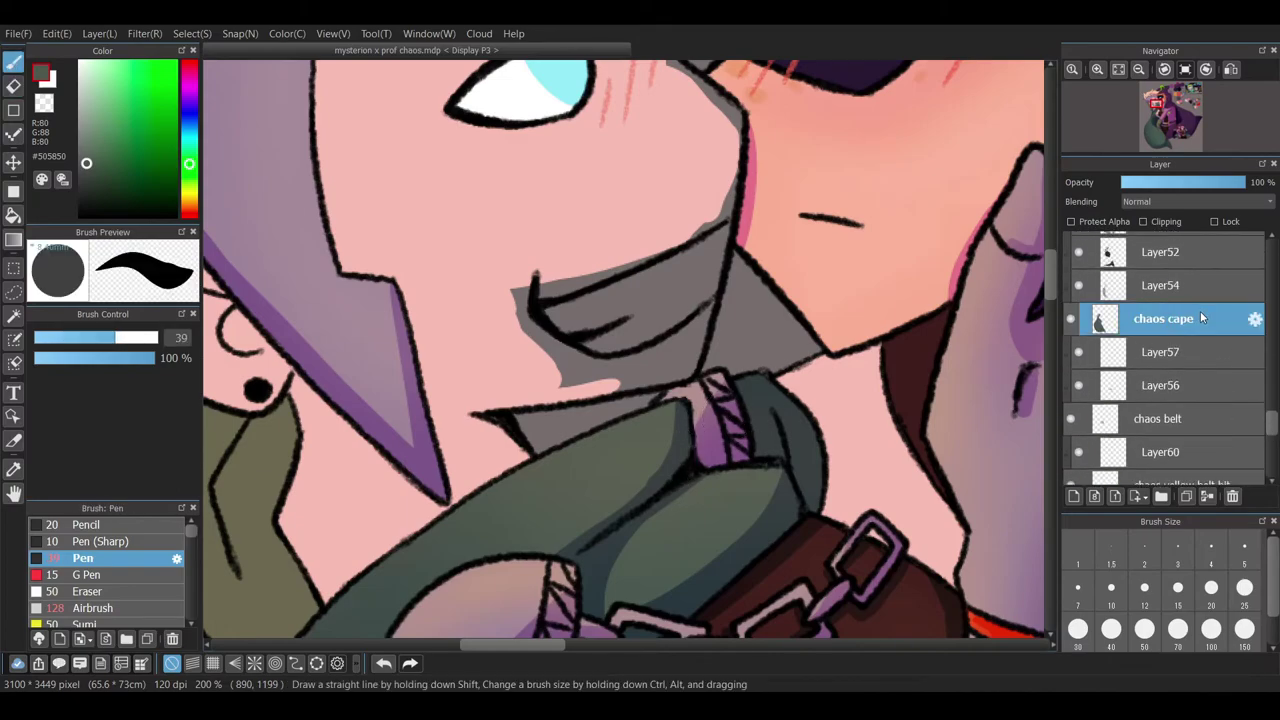
{"action": "left_click", "coordinate": [686, 424], "text": "alt"}
{"action": "key", "text": "ctrl+z"}
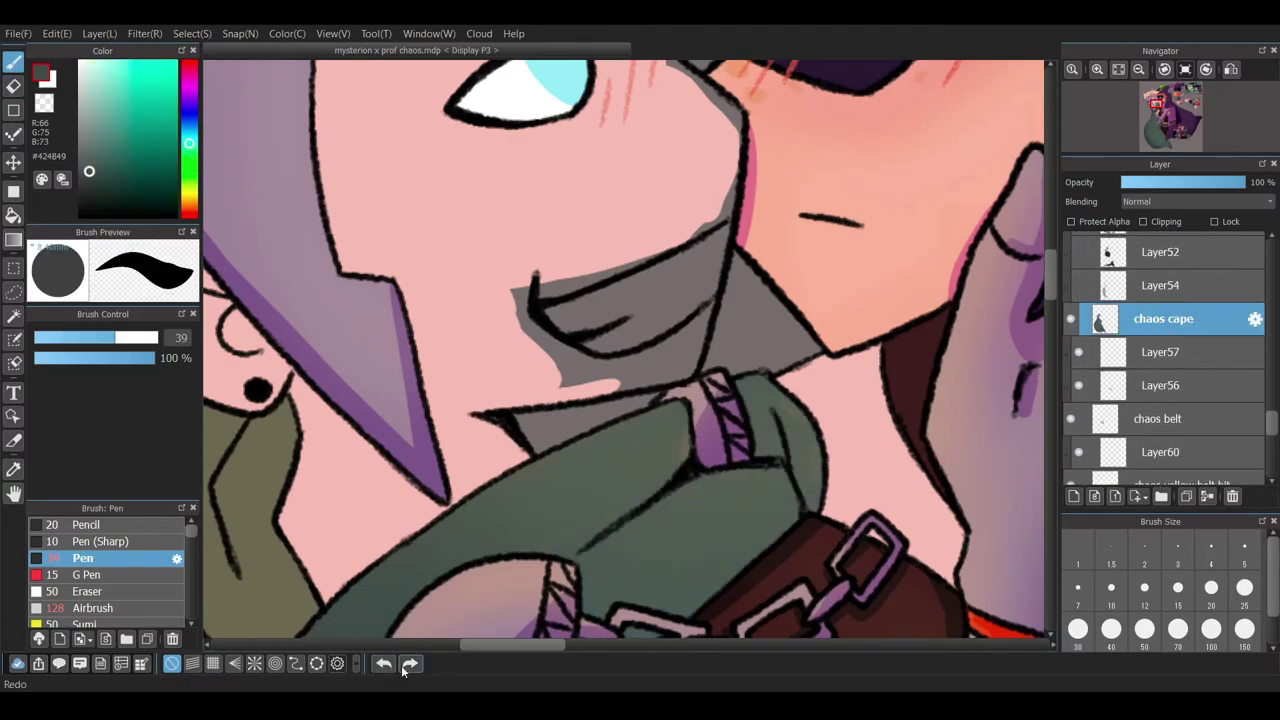
{"action": "left_click", "coordinate": [384, 660]}
{"action": "left_click", "coordinate": [682, 453], "text": "alt"}
{"action": "left_click", "coordinate": [511, 485], "text": "ctrl"}
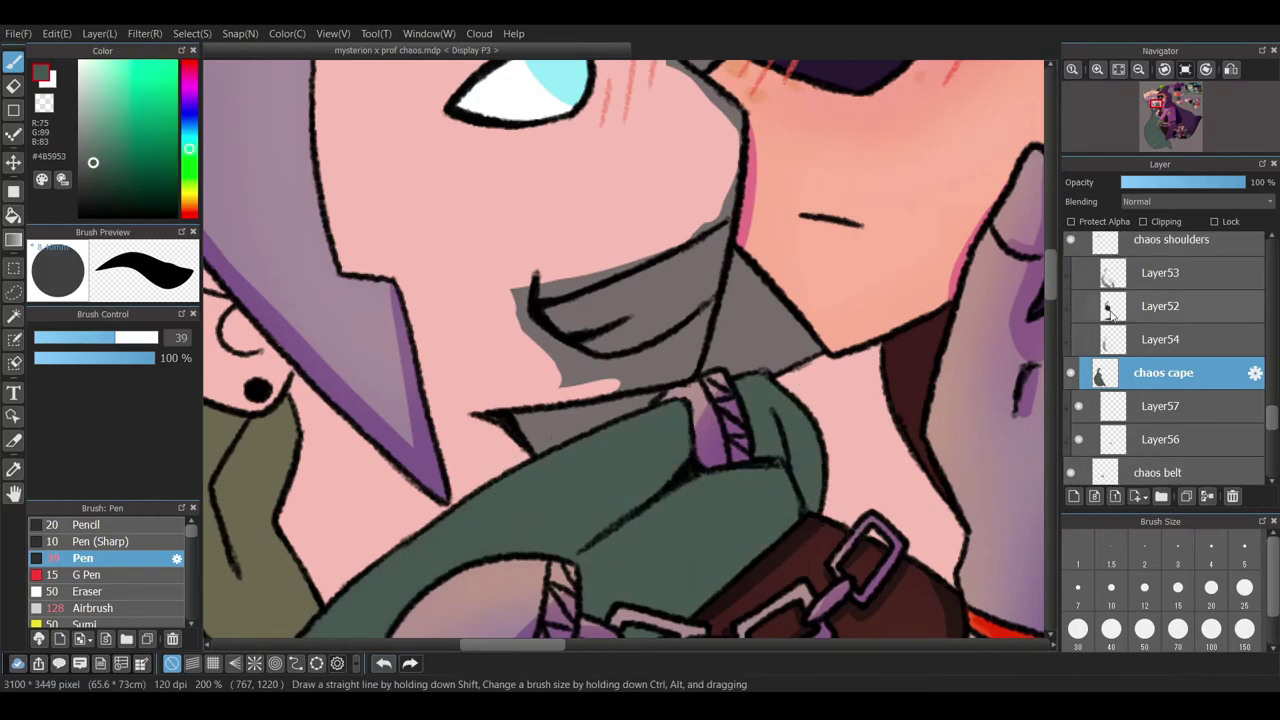
{"action": "key", "text": "ctrl+y"}
{"action": "left_click", "coordinate": [674, 451], "text": "ctrl"}
{"action": "left_click", "coordinate": [674, 451], "text": "alt"}
{"action": "left_click", "coordinate": [670, 445], "text": "ctrl"}
{"action": "left_click", "coordinate": [666, 432], "text": "alt"}
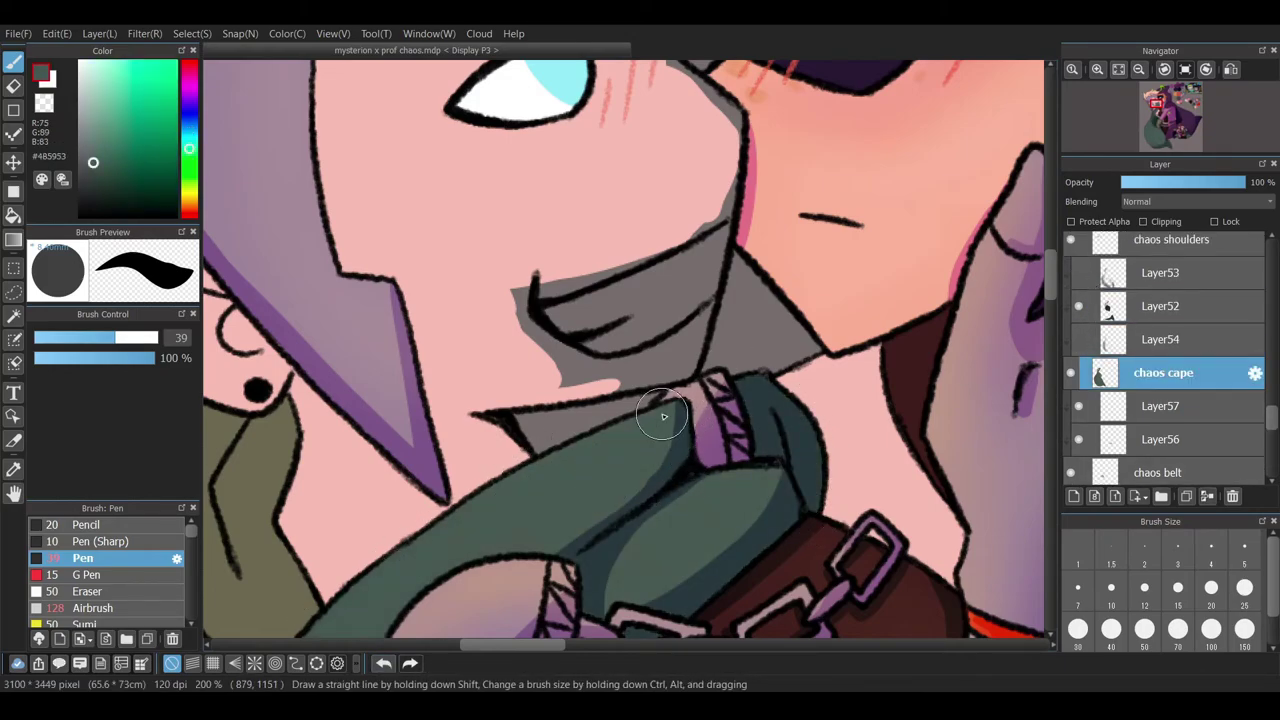
{"action": "left_click", "coordinate": [666, 432], "text": "ctrl"}
- Fill the remaining gaps around the helmeted character's mouth, chin, nose and forehead edge with #EEBEB4 on chaos skin, reducing the Pen to size 20
{"action": "left_click", "coordinate": [519, 272], "text": "ctrl"}
{"action": "left_click", "coordinate": [519, 272], "text": "alt"}
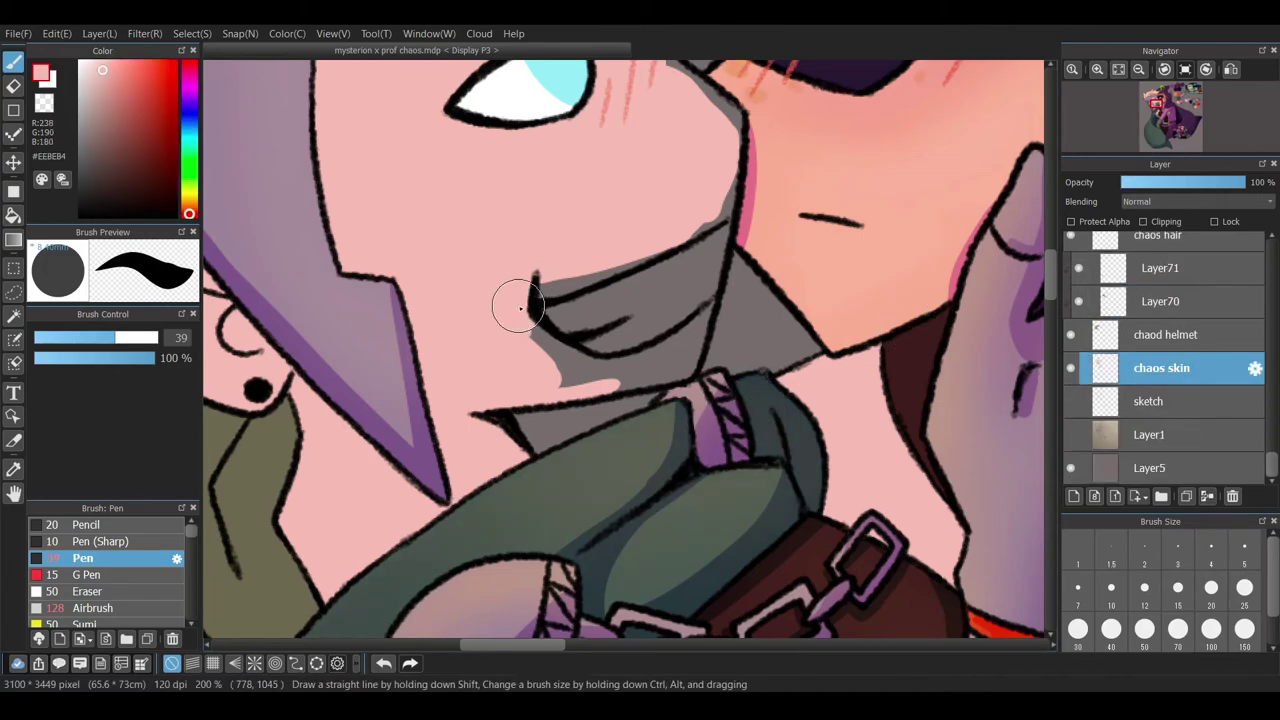
{"action": "left_click_drag", "start_coordinate": [519, 272], "coordinate": [605, 382]}
{"action": "key", "text": "bracketleft"}
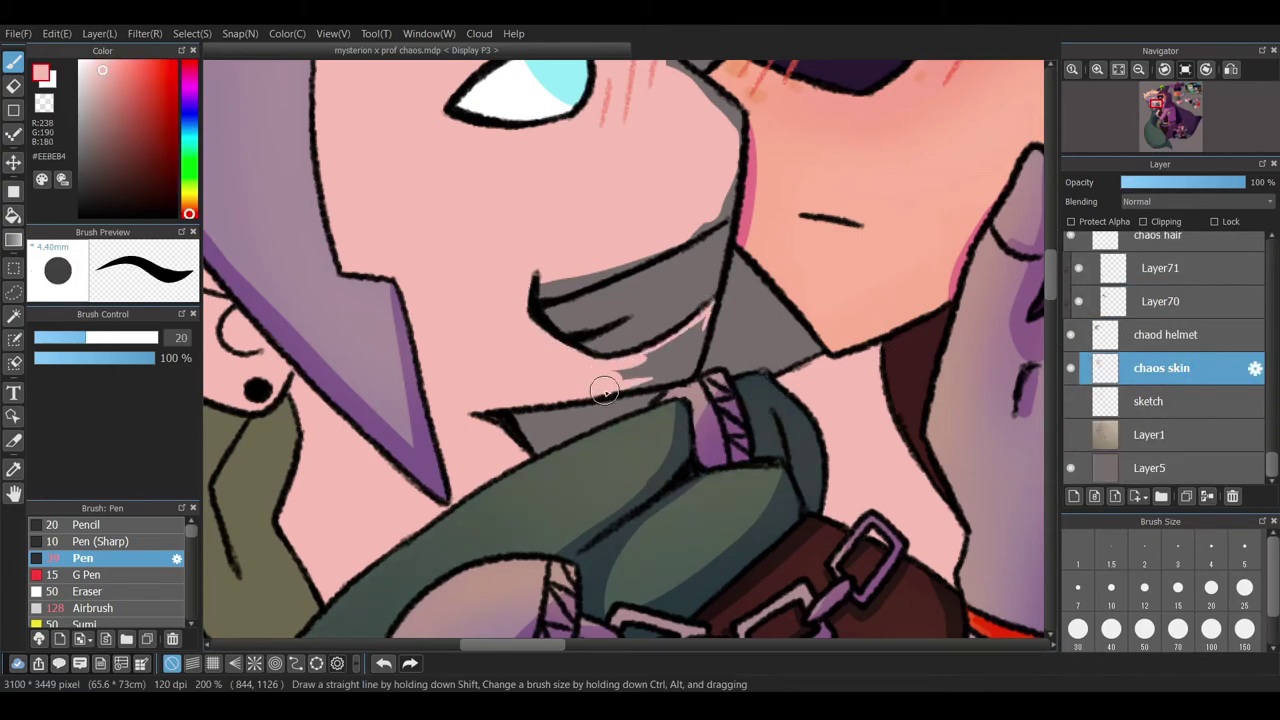
{"action": "left_click_drag", "start_coordinate": [698, 320], "coordinate": [630, 368]}
{"action": "scroll", "coordinate": [572, 458], "scroll_direction": "up", "scroll_amount": 3}
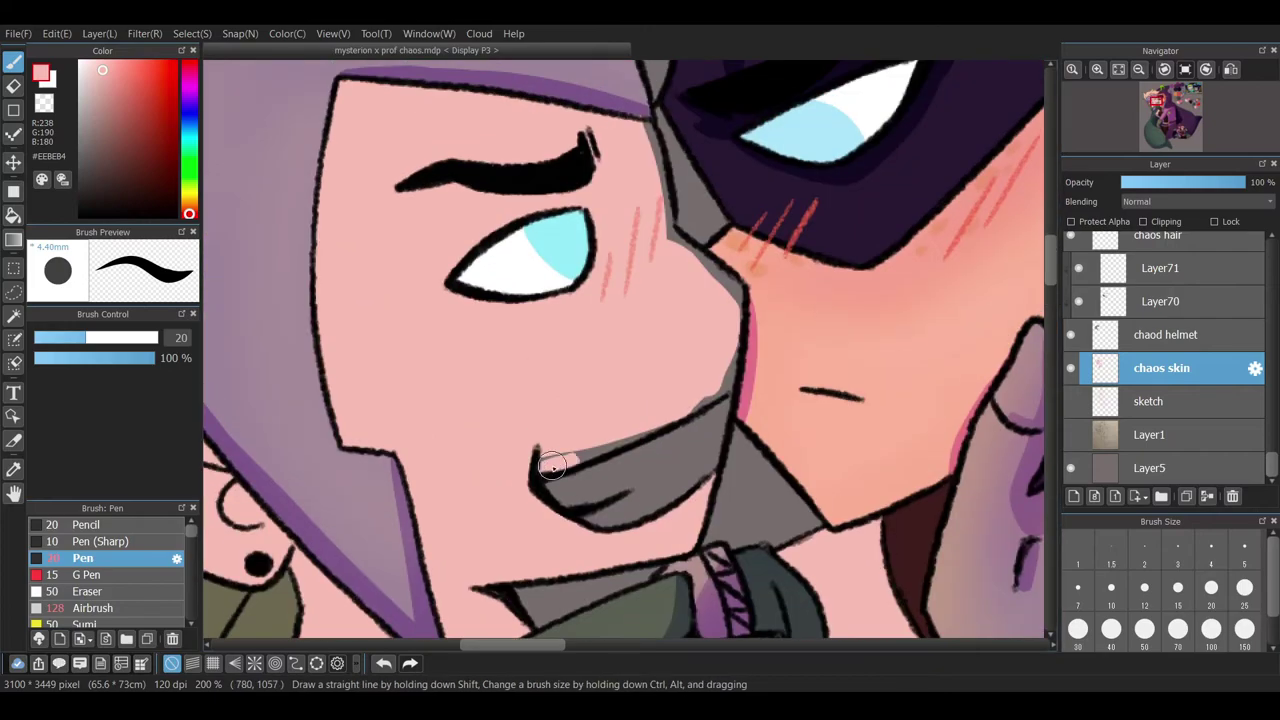
{"action": "scroll", "coordinate": [645, 289], "scroll_direction": "up", "scroll_amount": 3}
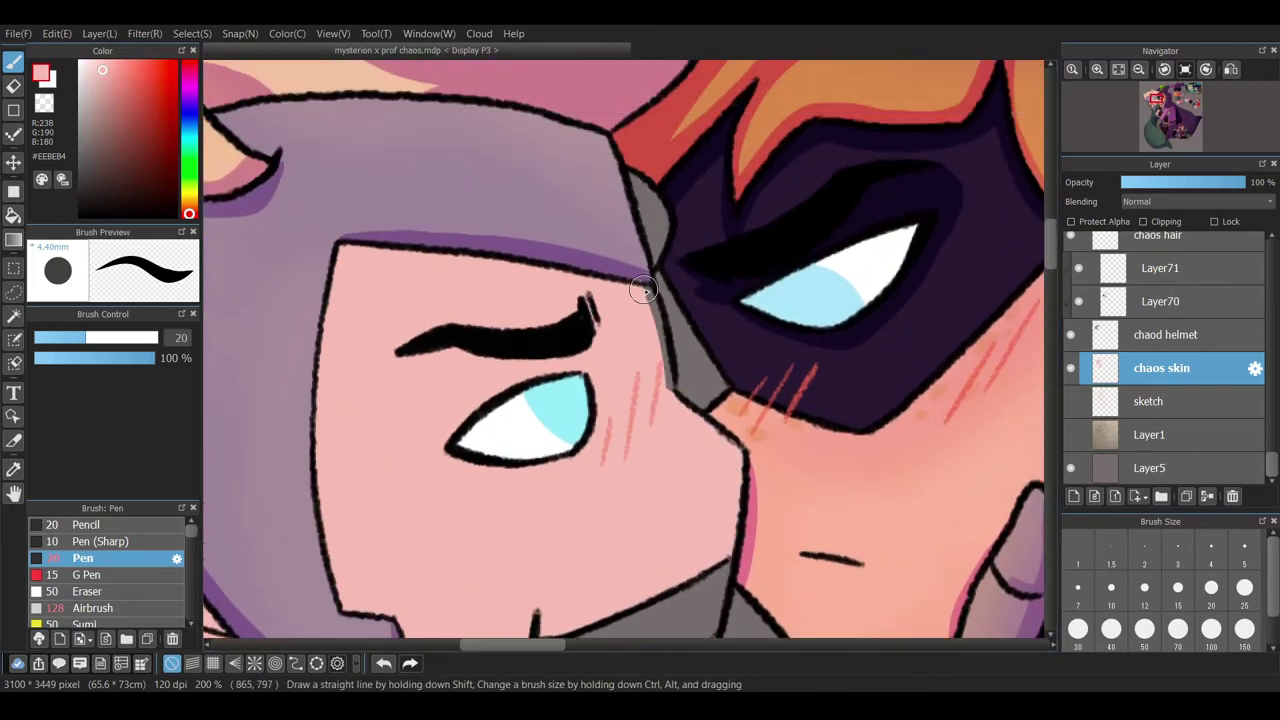
- Add a clipped layer above chaos skin and airbrush #F29989 onto the helmeted character's face at size 128 and 4% opacity
{"action": "left_click", "coordinate": [1208, 336]}
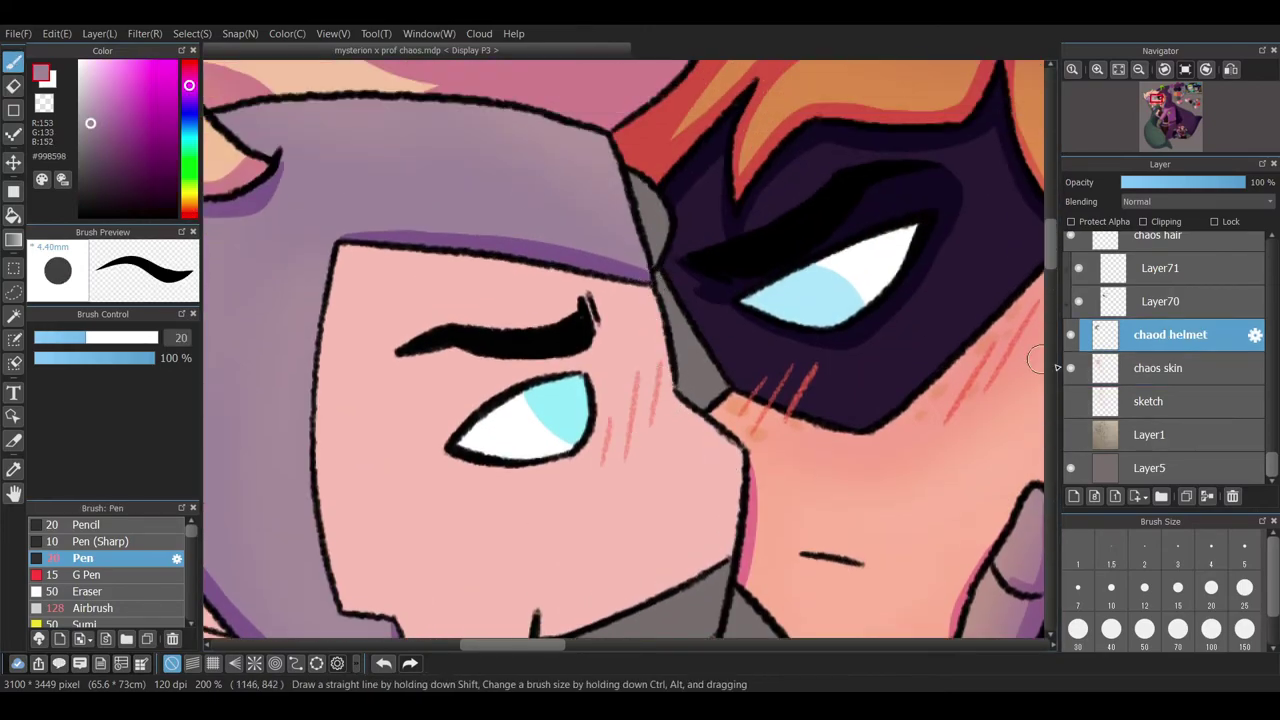
{"action": "key", "text": "ctrl+shift+n"}
{"action": "scroll", "coordinate": [787, 607], "scroll_direction": "down", "scroll_amount": 3}
{"action": "left_click", "coordinate": [95, 608]}
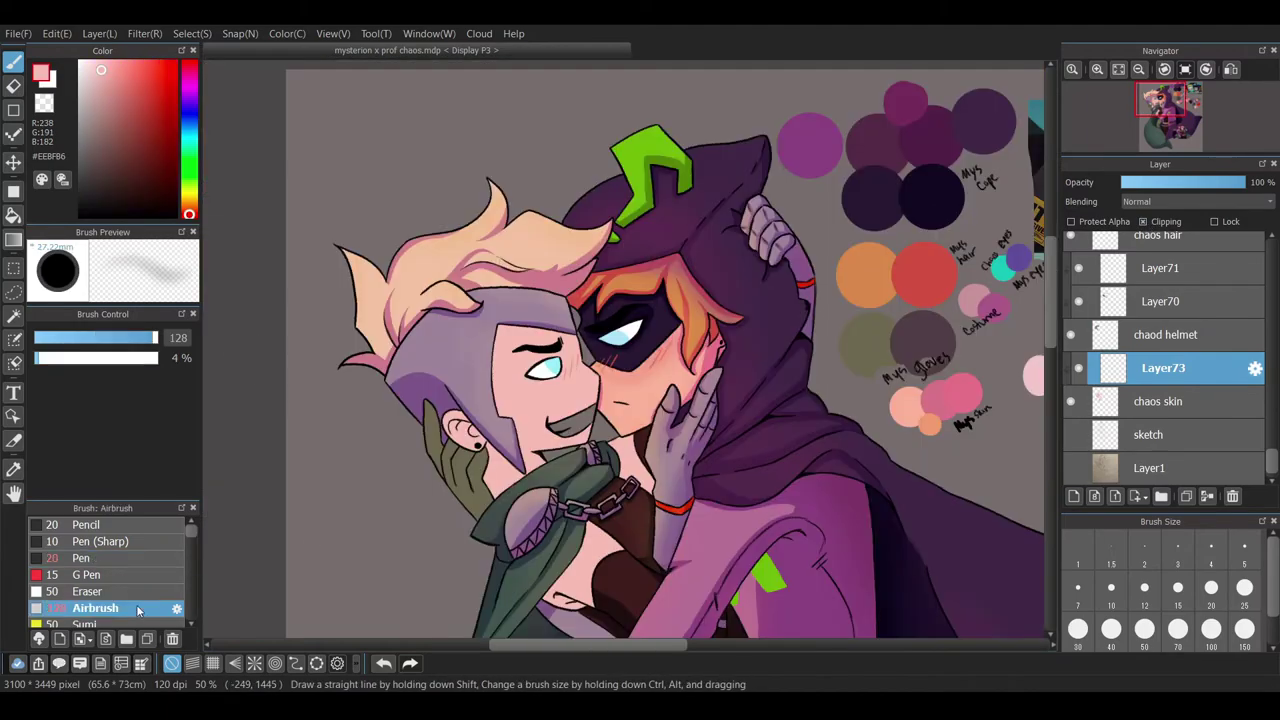
{"action": "scroll", "coordinate": [1053, 338], "scroll_direction": "down", "scroll_amount": 4}
{"action": "scroll", "coordinate": [1053, 338], "scroll_direction": "down", "scroll_amount": 2}
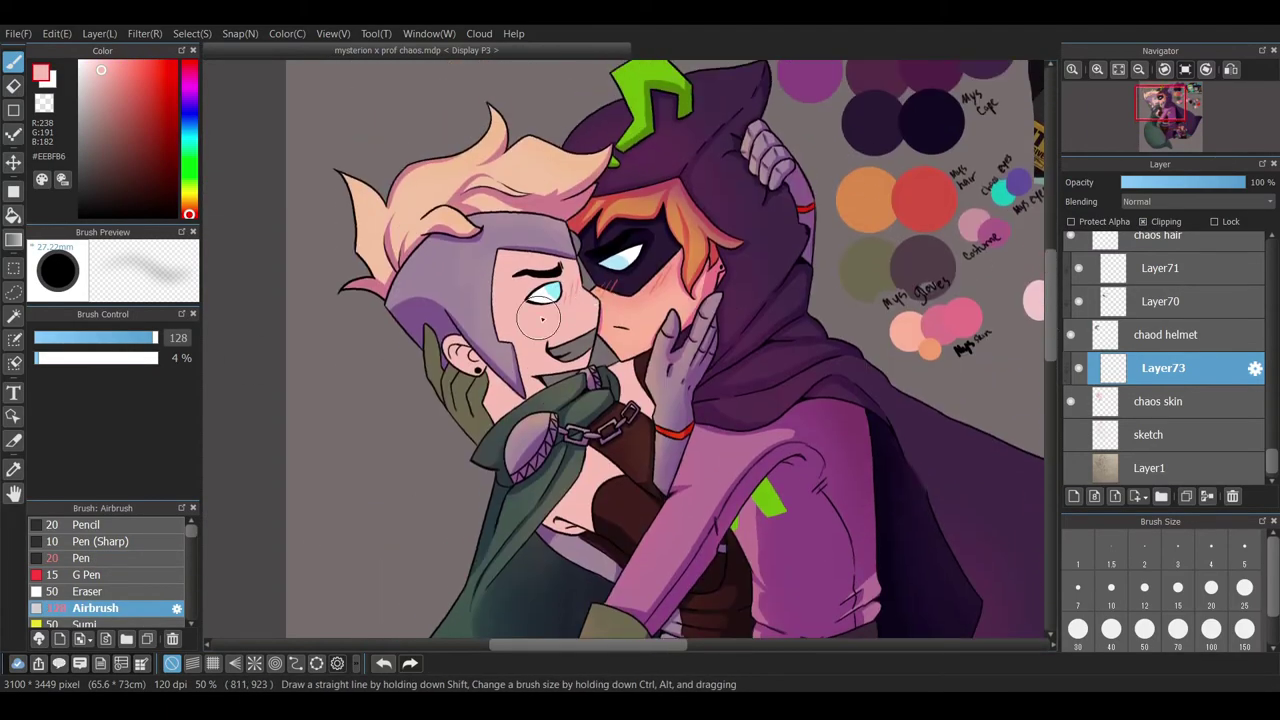
{"action": "scroll", "coordinate": [620, 300], "scroll_direction": "up", "scroll_amount": 4}
{"action": "left_click", "coordinate": [119, 70]}
{"action": "left_click", "coordinate": [121, 68]}
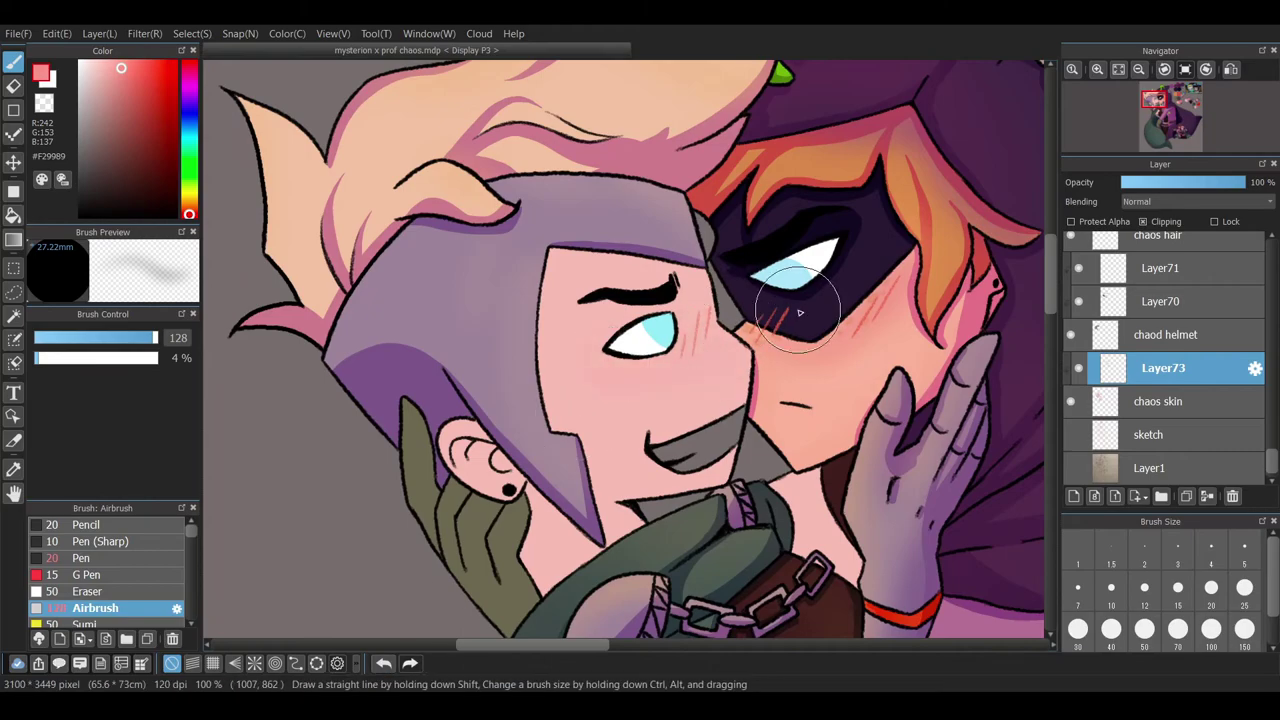
{"action": "scroll", "coordinate": [790, 455], "scroll_direction": "down", "scroll_amount": 2}
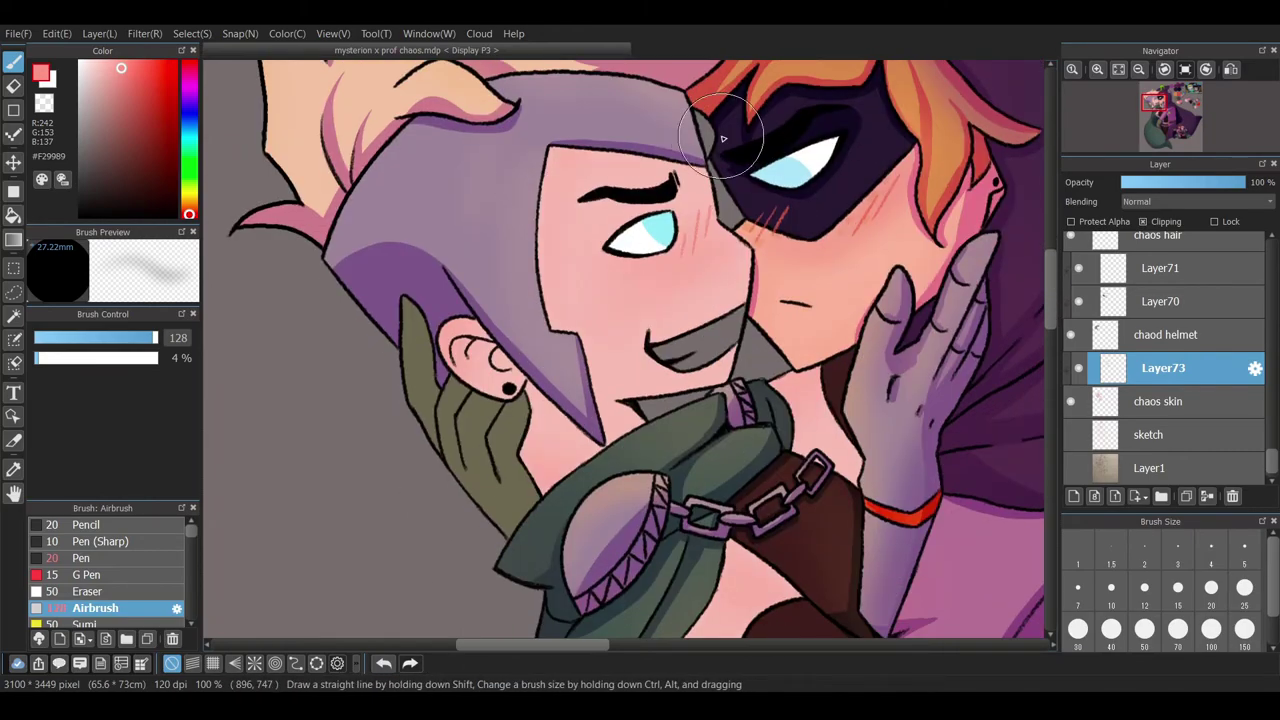
- Deepen the blush on the helmeted character's face, ear, neck and chest with the Airbrush at size 64, using #F77E69 and #F1A394
{"action": "key", "text": "bracketleft"}
{"action": "left_click", "coordinate": [135, 64]}
{"action": "scroll", "coordinate": [677, 187], "scroll_direction": "down", "scroll_amount": 2}
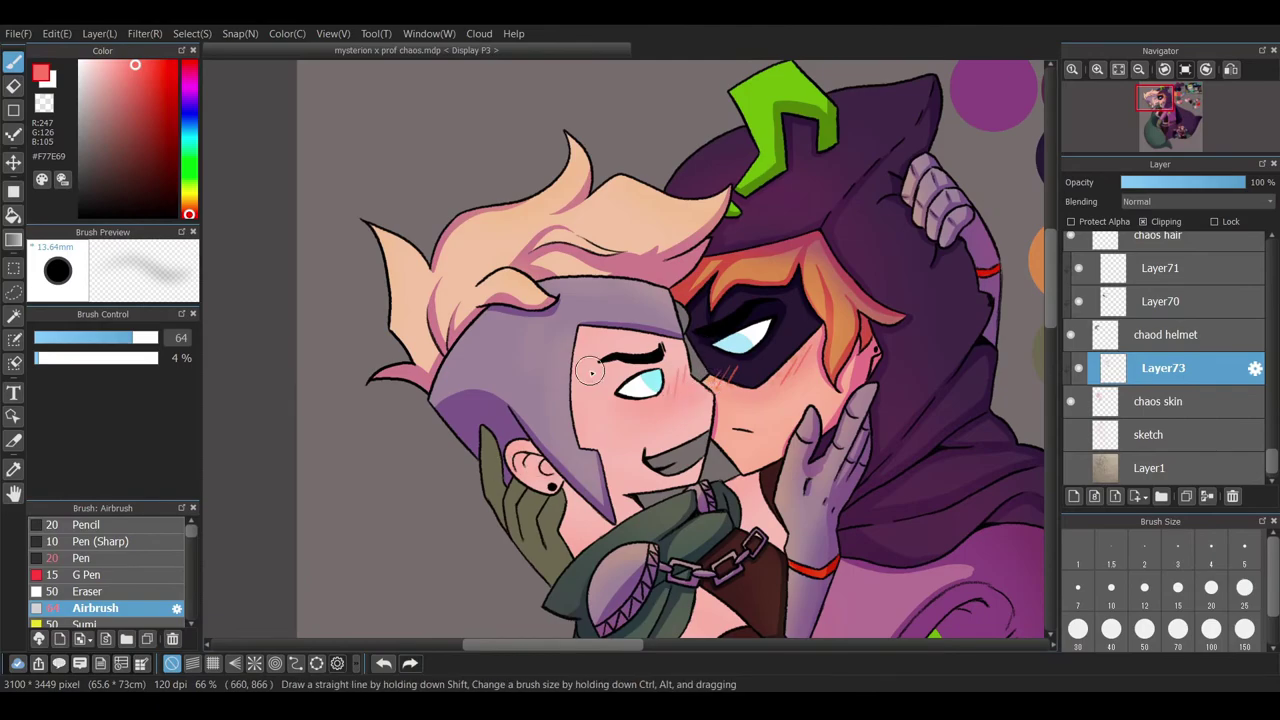
{"action": "left_click", "coordinate": [580, 516], "text": "alt"}
{"action": "scroll", "coordinate": [681, 581], "scroll_direction": "down", "scroll_amount": 1}
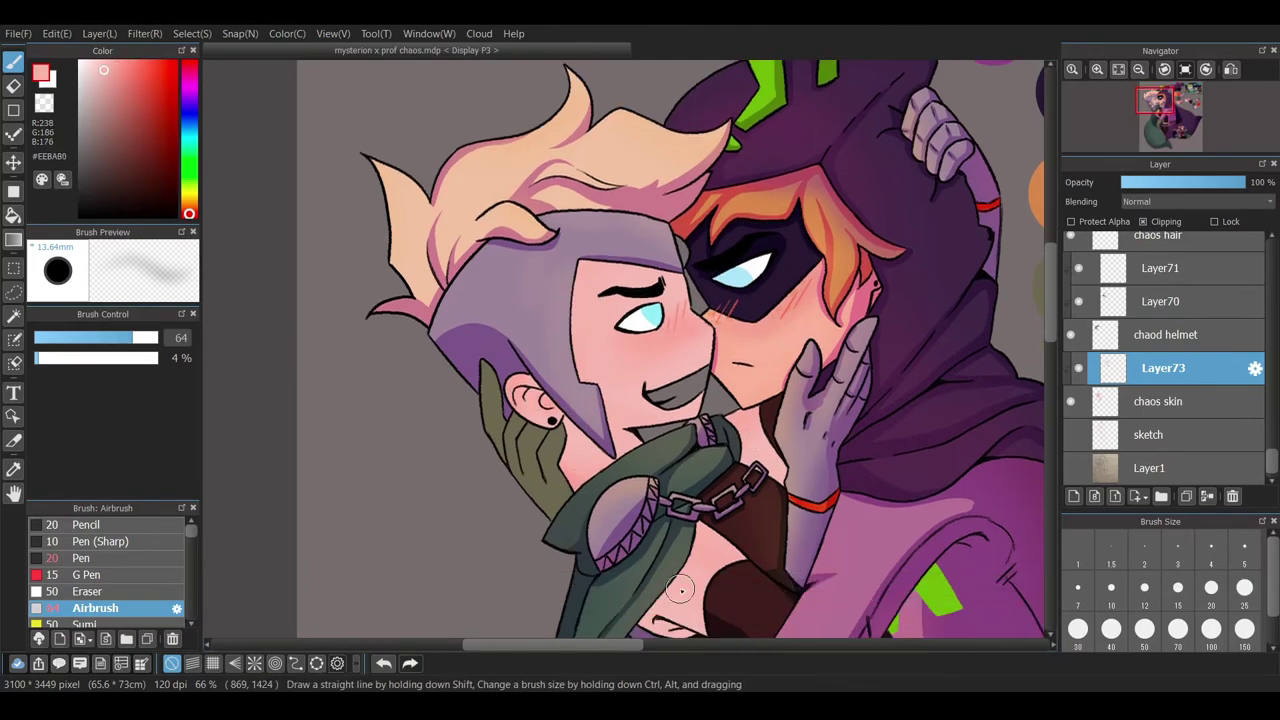
{"action": "scroll", "coordinate": [749, 581], "scroll_direction": "down", "scroll_amount": 2}
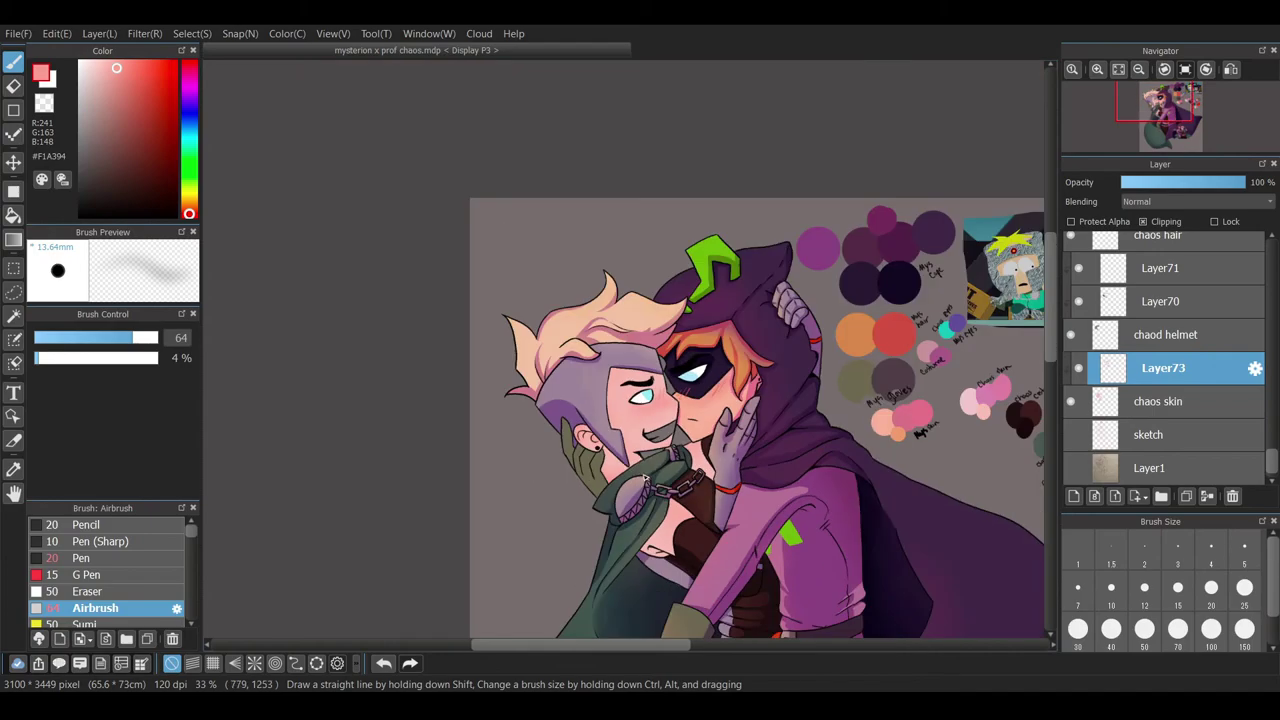
- Add another clipped layer above the skin blush and shade the helmeted character's lower chest with #C37F8D using Pen size 25
{"action": "scroll", "coordinate": [749, 581], "scroll_direction": "up", "scroll_amount": 1}
{"action": "left_click", "coordinate": [1073, 496]}
{"action": "left_click", "coordinate": [1143, 221]}
{"action": "left_click", "coordinate": [83, 558]}
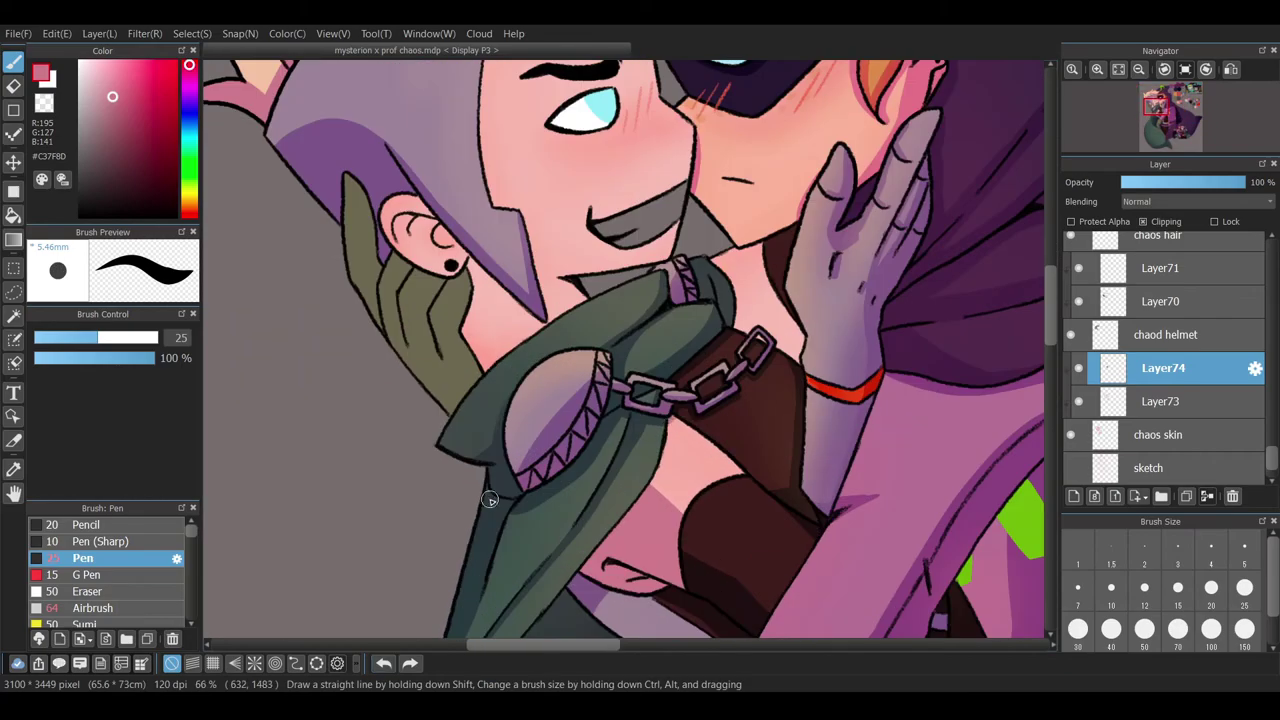
{"action": "scroll", "coordinate": [500, 485], "scroll_direction": "up", "scroll_amount": 2}
- Extend the #1C1010 shadows on the helmeted character's brown sleeve and shirt beside the chest, using clipped layers Layer40 and Layer47
{"action": "left_click_drag", "start_coordinate": [1271, 455], "coordinate": [1272, 393]}
{"action": "left_click", "coordinate": [694, 531], "text": "ctrl"}
{"action": "left_click", "coordinate": [694, 531], "text": "ctrl"}
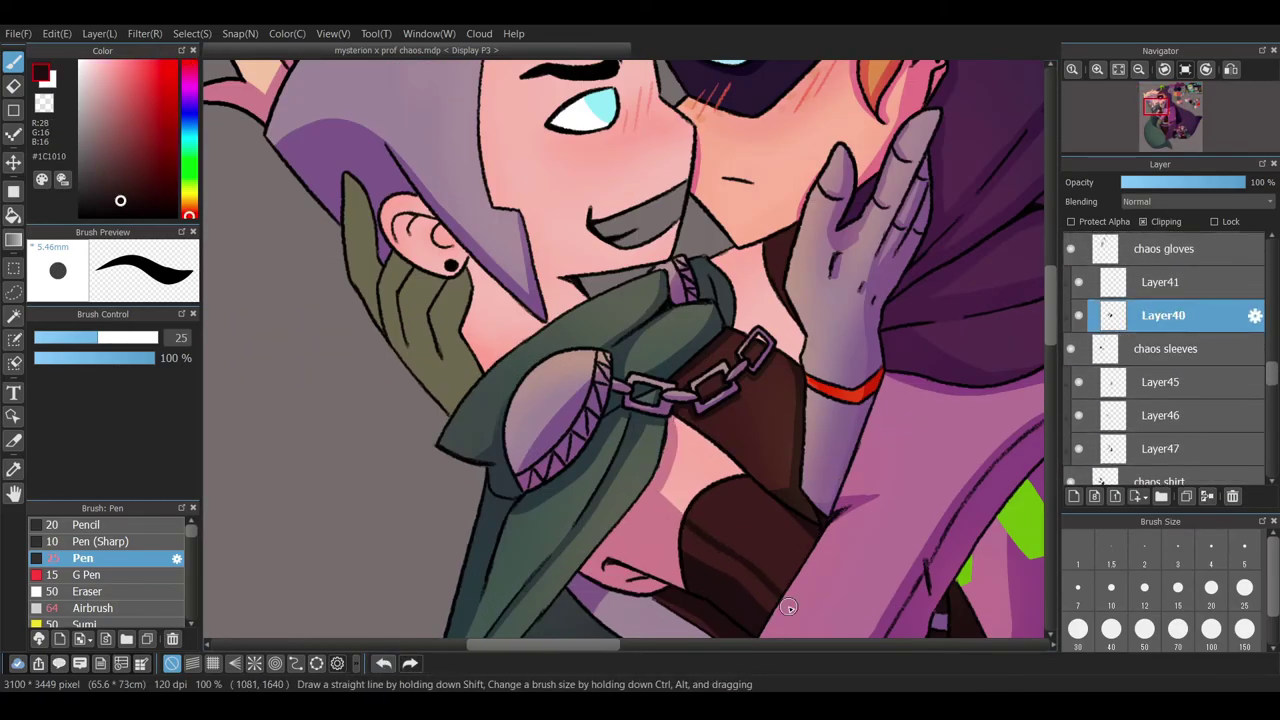
{"action": "scroll", "coordinate": [763, 578], "scroll_direction": "down", "scroll_amount": 2}
{"action": "scroll", "coordinate": [1194, 383], "scroll_direction": "down", "scroll_amount": 3}
{"action": "left_click", "coordinate": [1194, 383]}
{"action": "left_click", "coordinate": [1165, 352]}
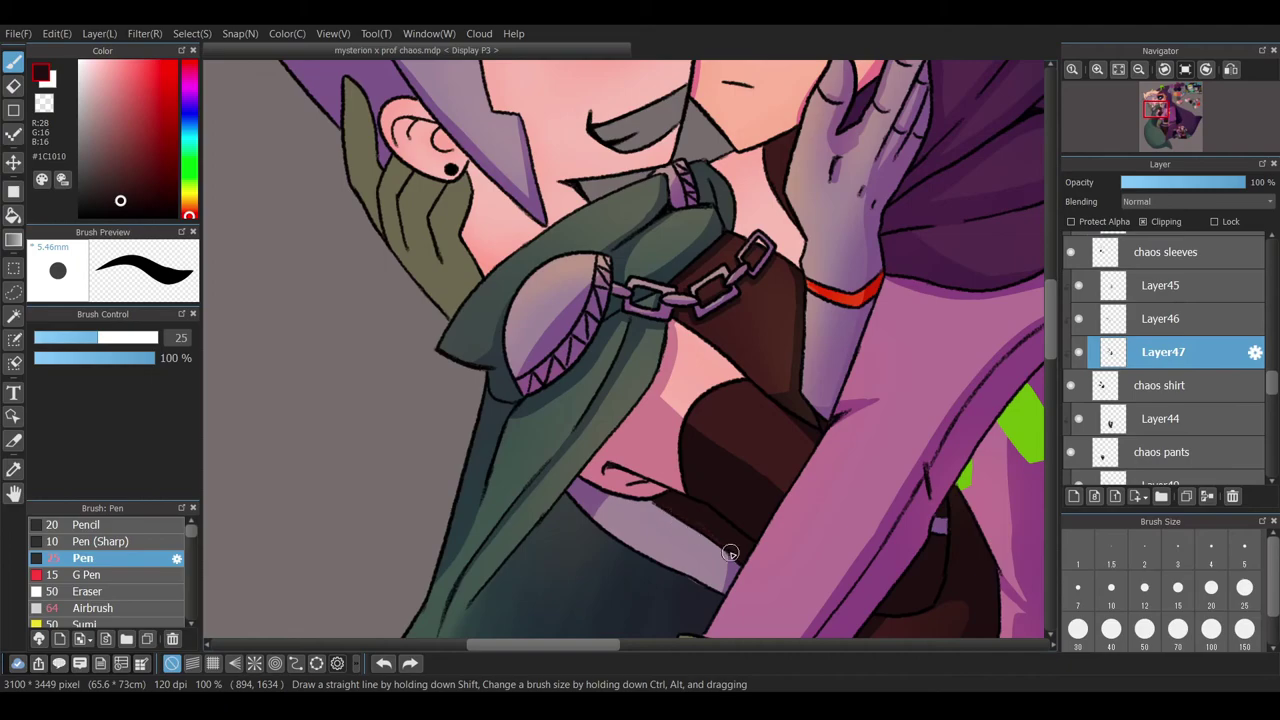
- Shade the lilac trim below the chest with #755885 on Layer46 and touch up the shirt's waist shadow with #1C1010 on Layer47
{"action": "left_click", "coordinate": [1160, 318]}
{"action": "left_click", "coordinate": [1165, 385]}
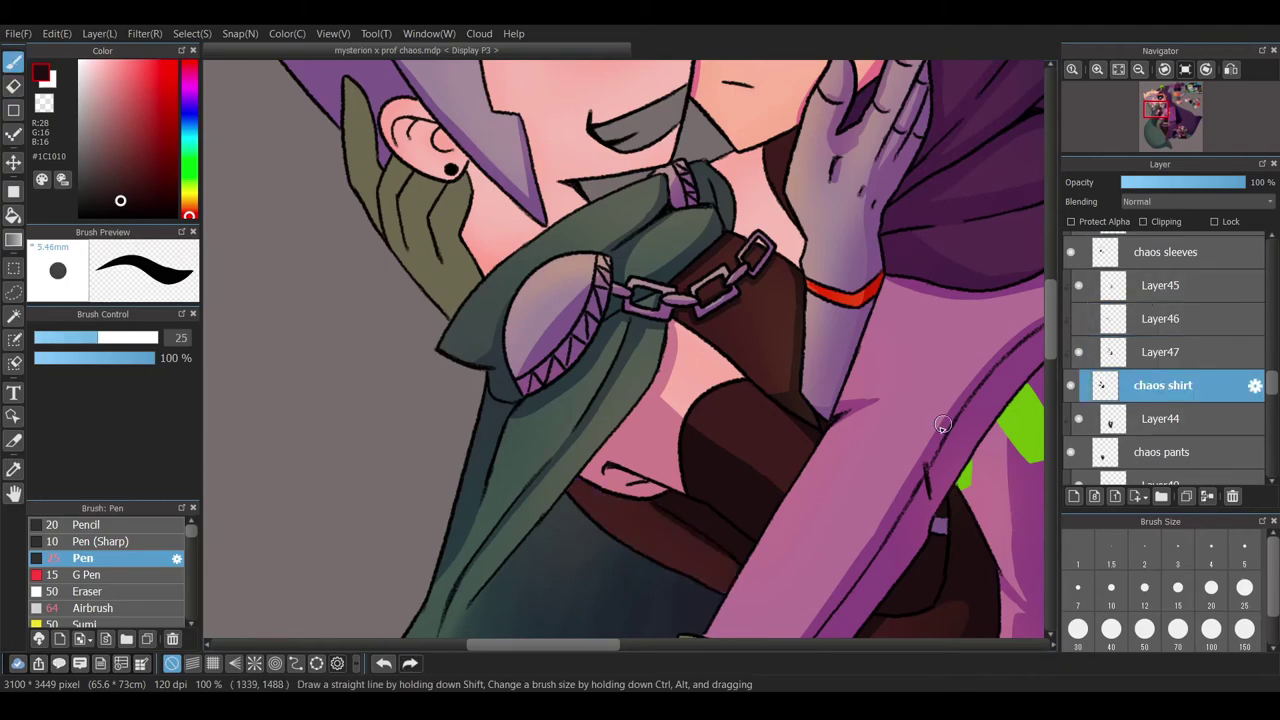
{"action": "left_click", "coordinate": [1140, 319]}
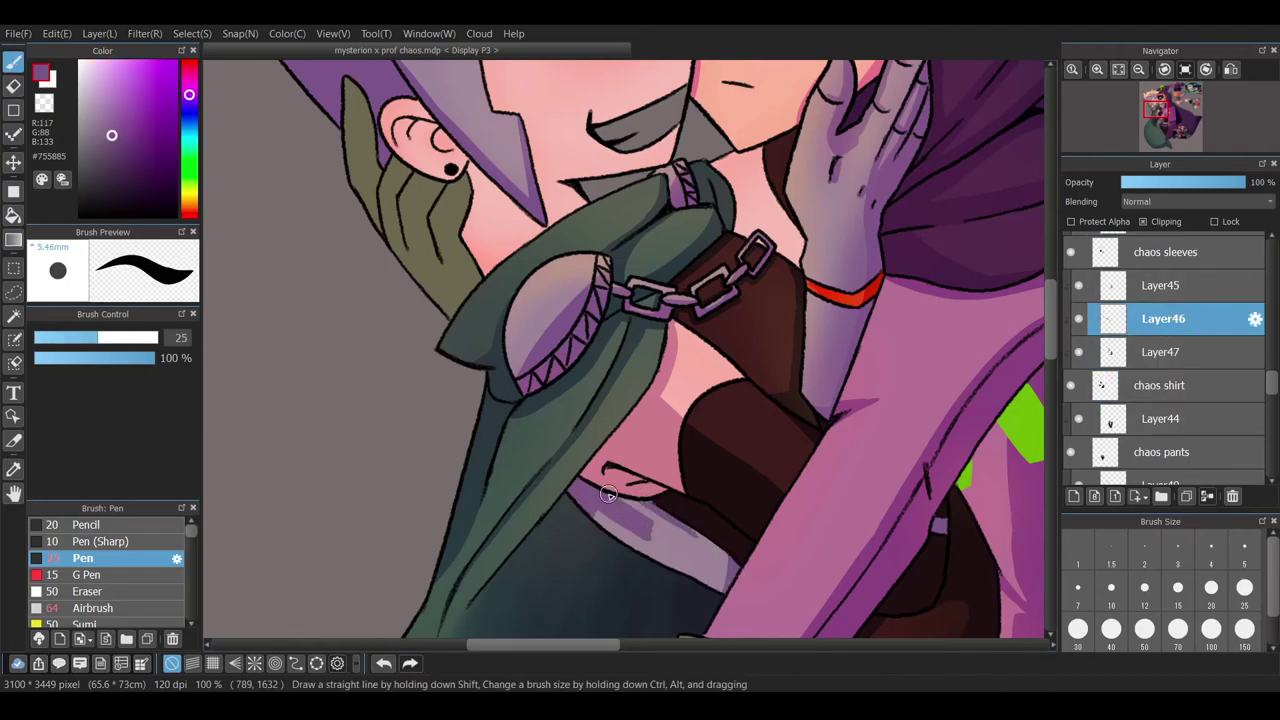
{"action": "scroll", "coordinate": [700, 558], "scroll_direction": "up", "scroll_amount": 4}
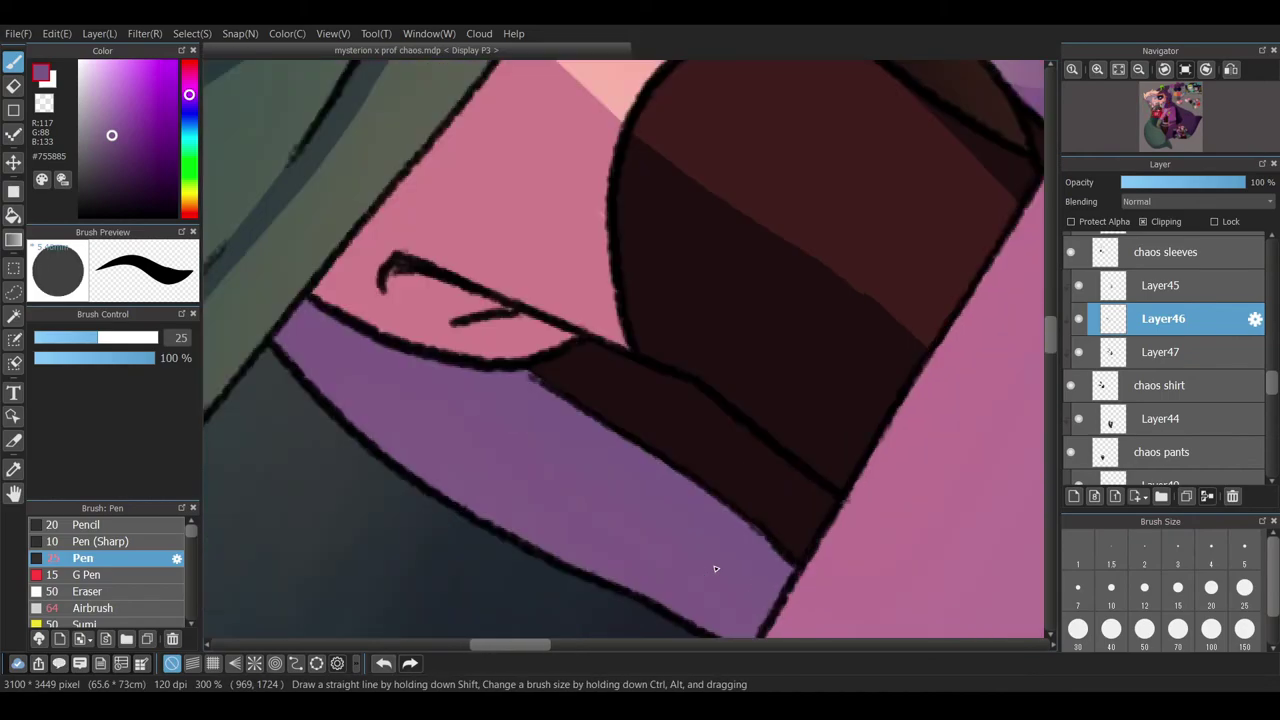
{"action": "key", "text": "e"}
{"action": "key", "text": "p"}
{"action": "scroll", "coordinate": [575, 375], "scroll_direction": "down", "scroll_amount": 4}
{"action": "scroll", "coordinate": [649, 520], "scroll_direction": "up", "scroll_amount": 2}
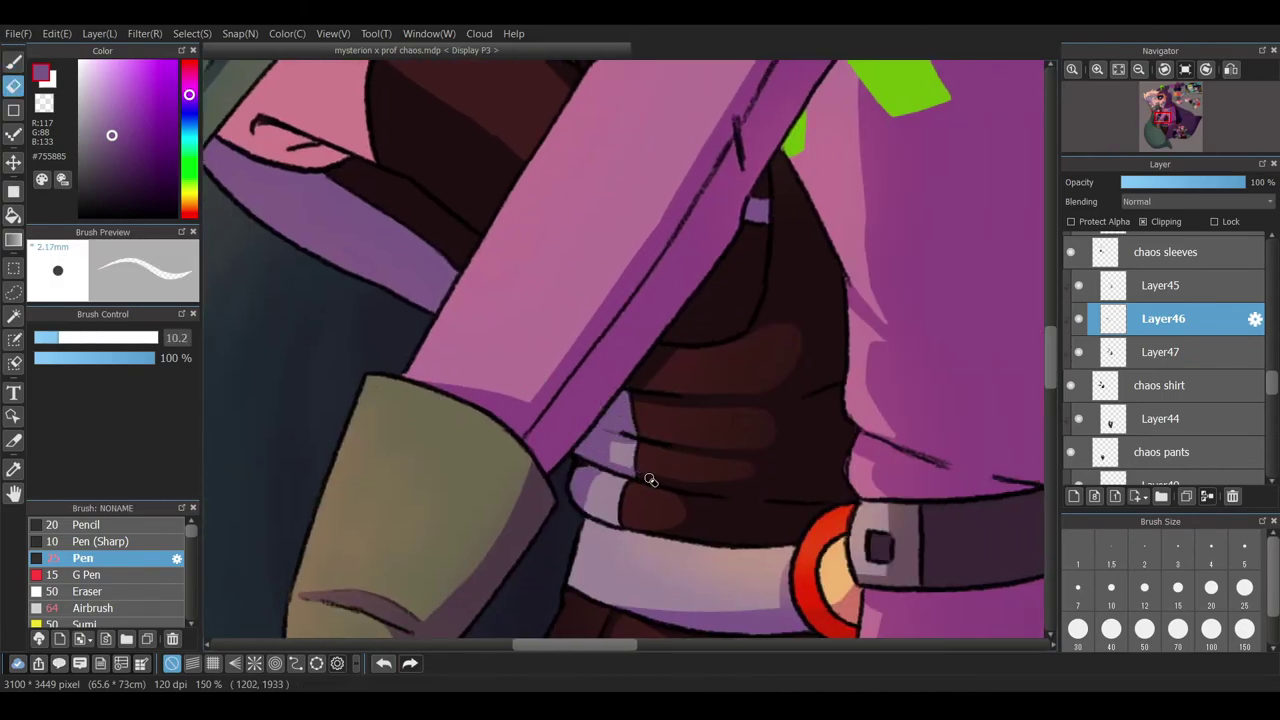
{"action": "left_click", "coordinate": [654, 489], "text": "ctrl"}
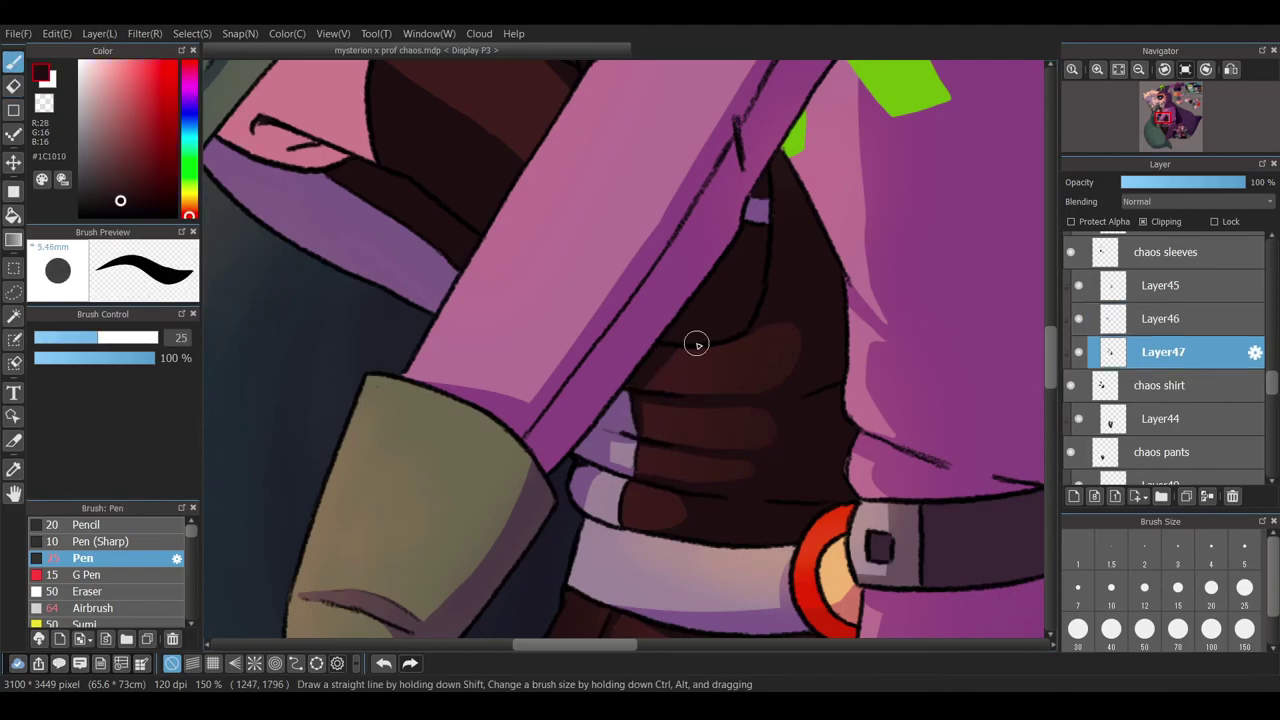
{"action": "scroll", "coordinate": [733, 294], "scroll_direction": "down", "scroll_amount": 4}
- Return to the skin shadow layer and shade the helmeted character's neck, upper chest and inner ear with #C37F8D, erasing the excess
{"action": "left_click", "coordinate": [777, 510], "text": "ctrl"}
{"action": "left_click", "coordinate": [583, 503], "text": "ctrl"}
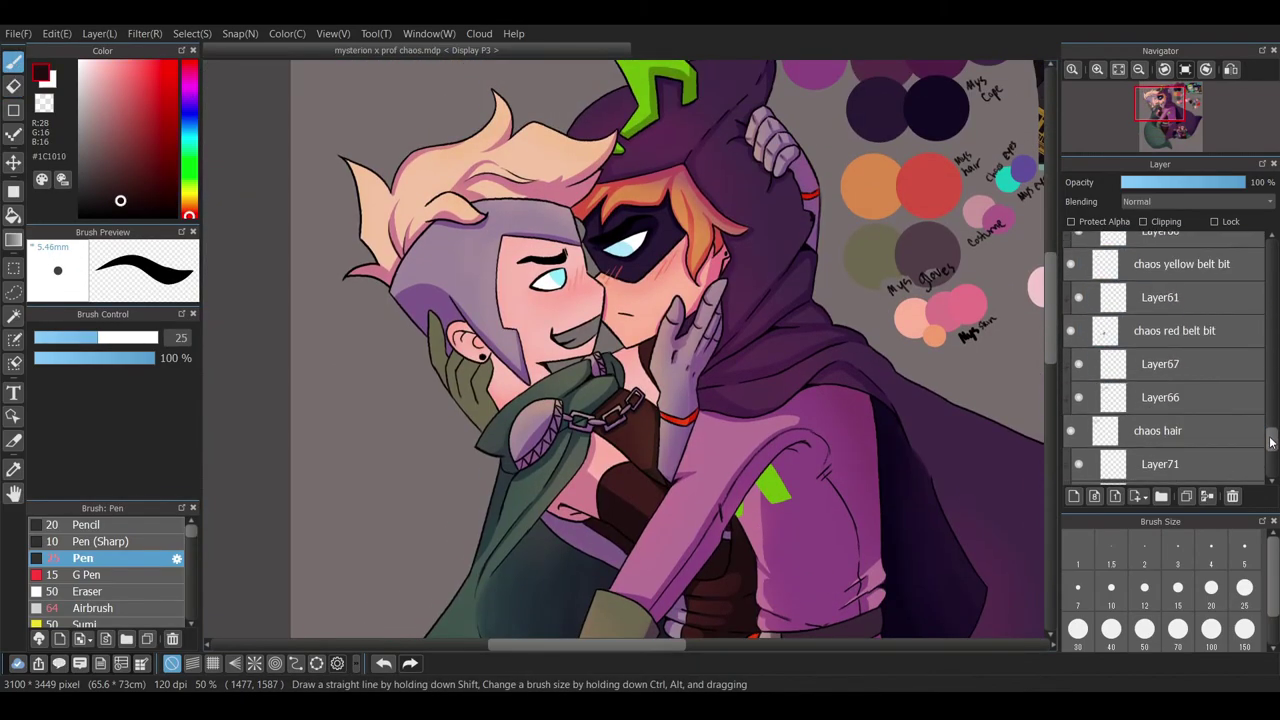
{"action": "scroll", "coordinate": [538, 217], "scroll_direction": "up", "scroll_amount": 2}
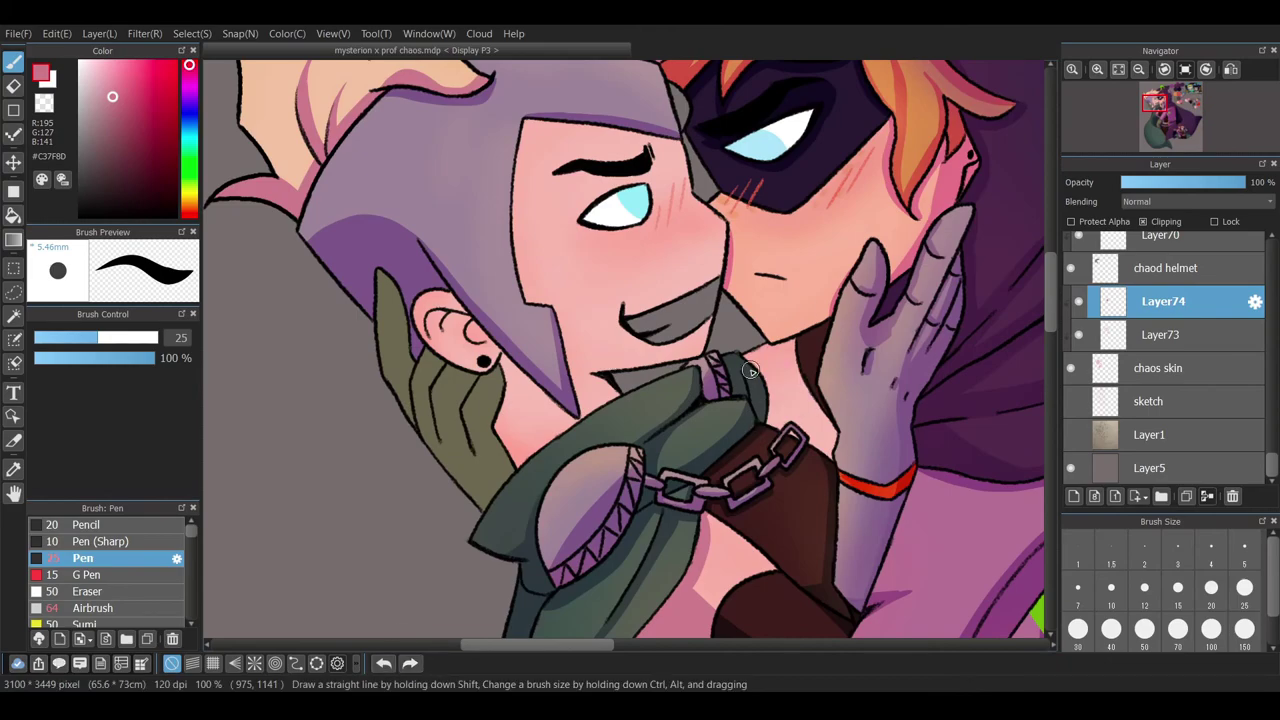
{"action": "left_click", "coordinate": [830, 437], "text": "alt"}
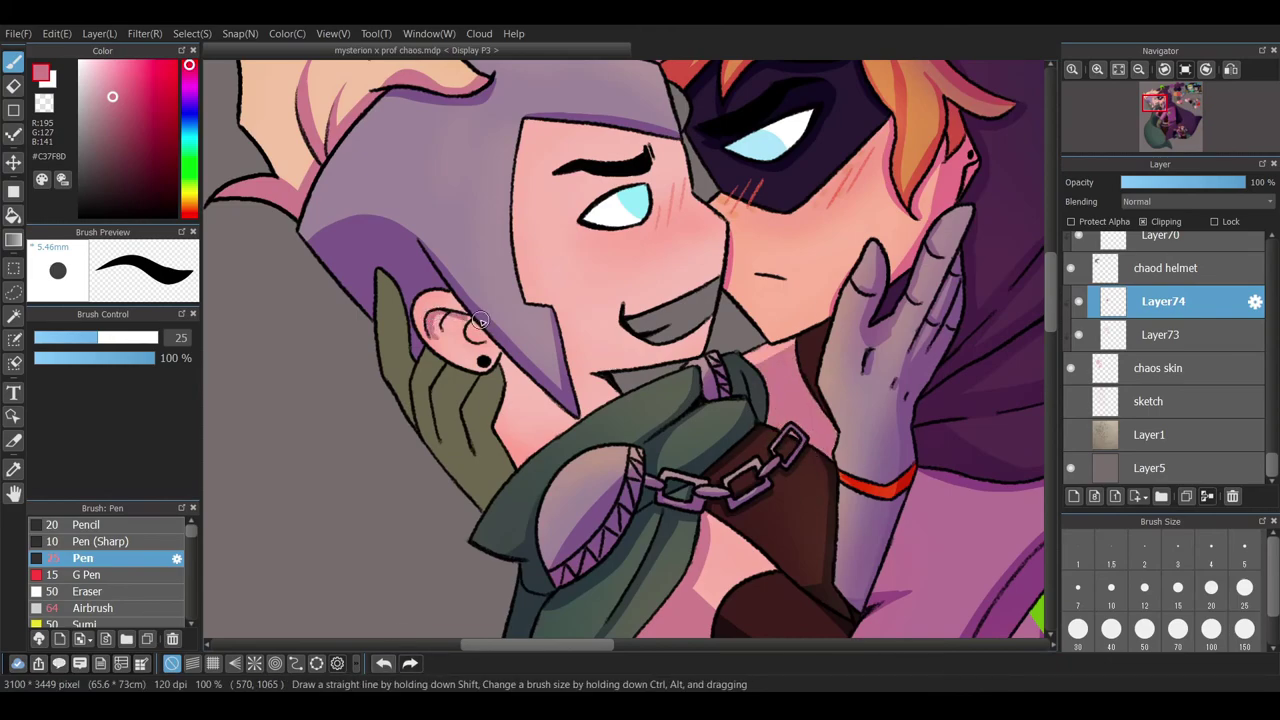
{"action": "left_click", "coordinate": [383, 663]}
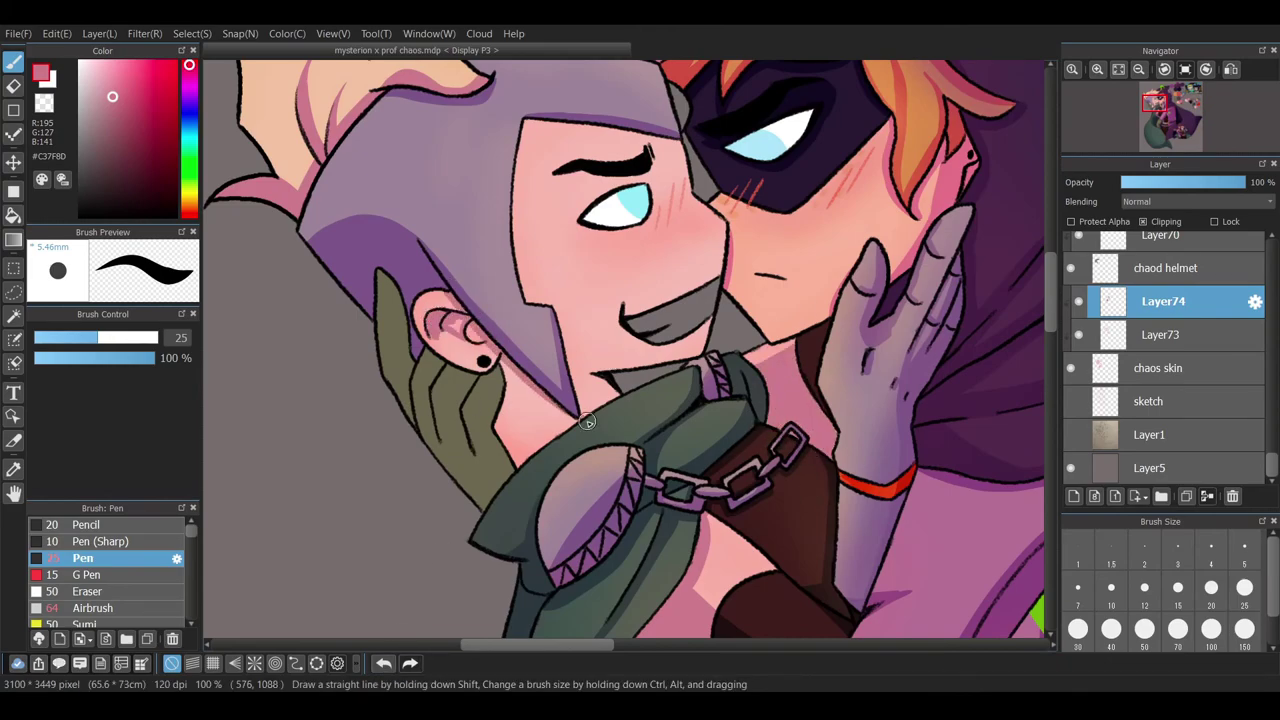
{"action": "key", "text": "e"}
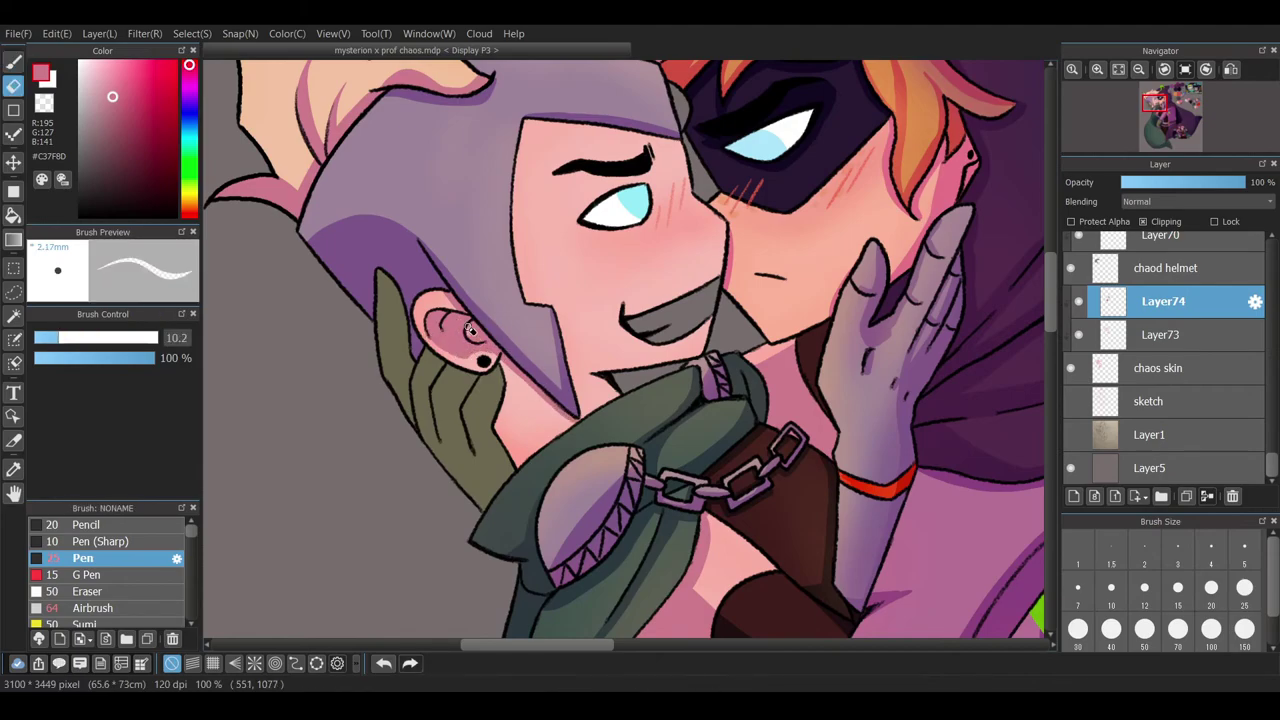
{"action": "key", "text": "p"}
{"action": "scroll", "coordinate": [1165, 380], "scroll_direction": "up", "scroll_amount": 1}
- Shade the helmeted character's face along the helmet edge, the neck, and around the eye with #C37F8D on Layer74, undoing an unwanted stroke
{"action": "left_click", "coordinate": [1170, 316]}
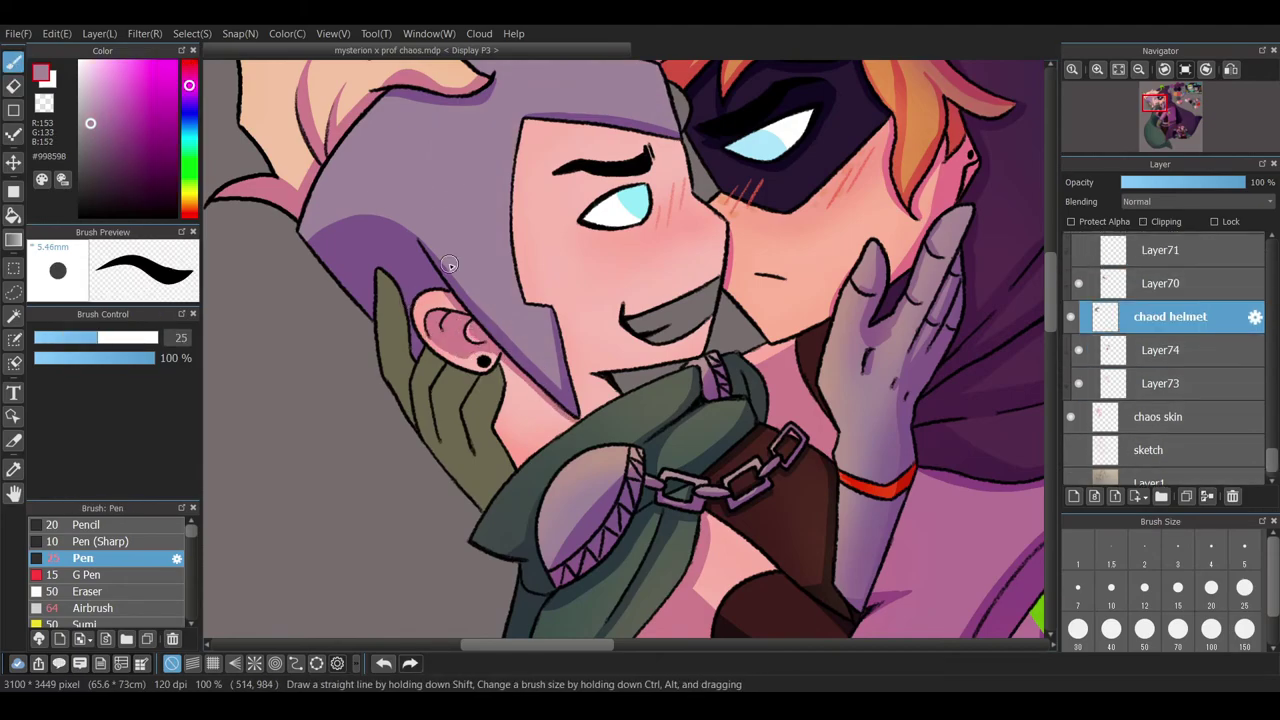
{"action": "left_click", "coordinate": [1160, 350]}
{"action": "left_click", "coordinate": [510, 370], "text": "alt"}
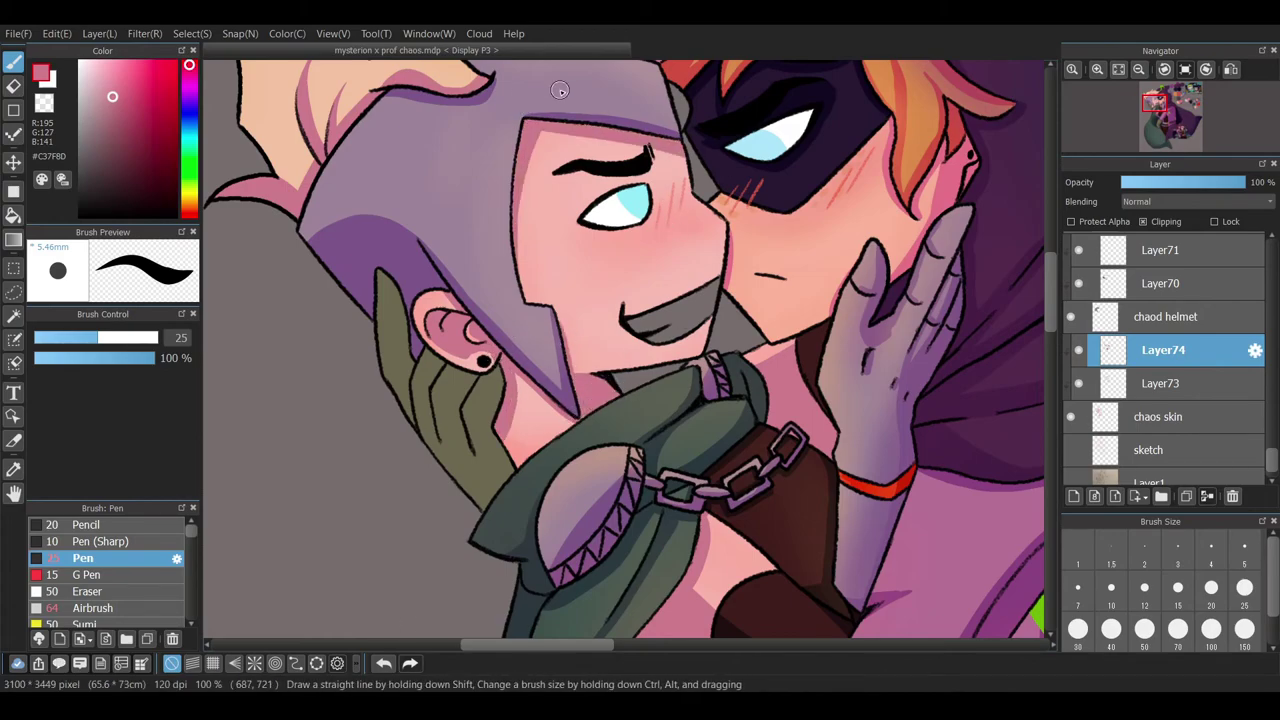
{"action": "scroll", "coordinate": [669, 319], "scroll_direction": "up", "scroll_amount": 3}
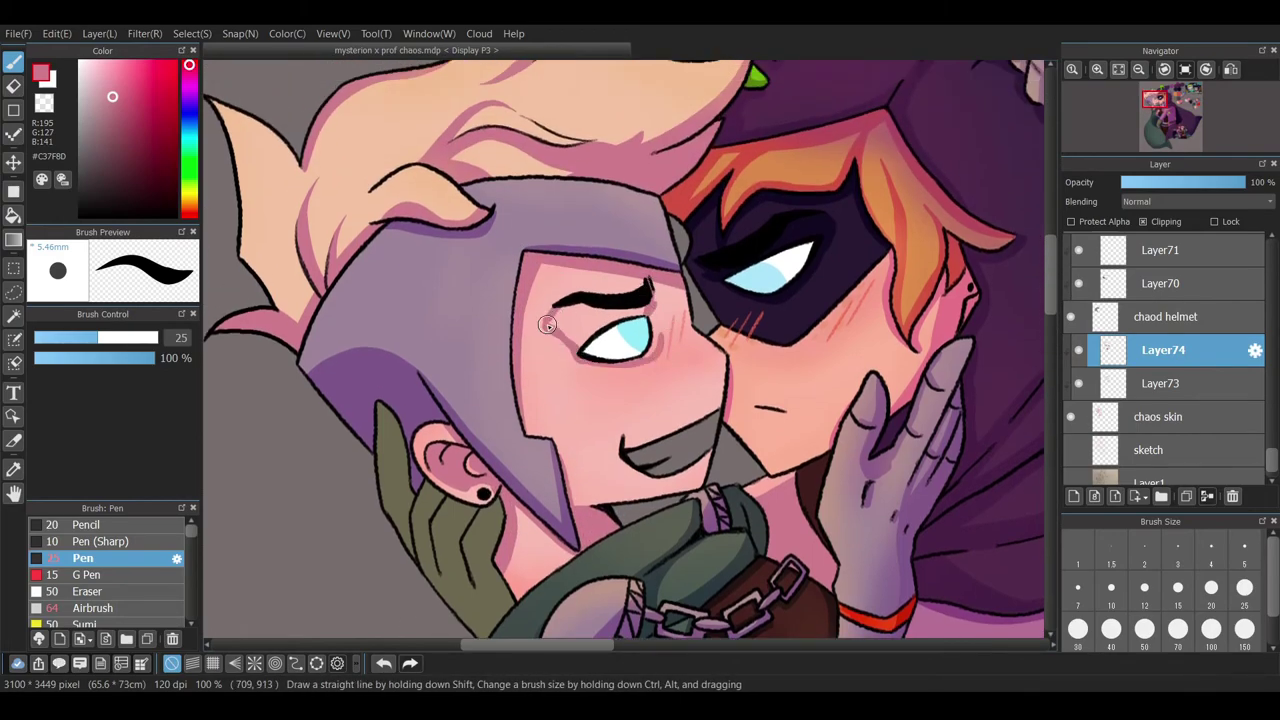
{"action": "left_click", "coordinate": [385, 665]}
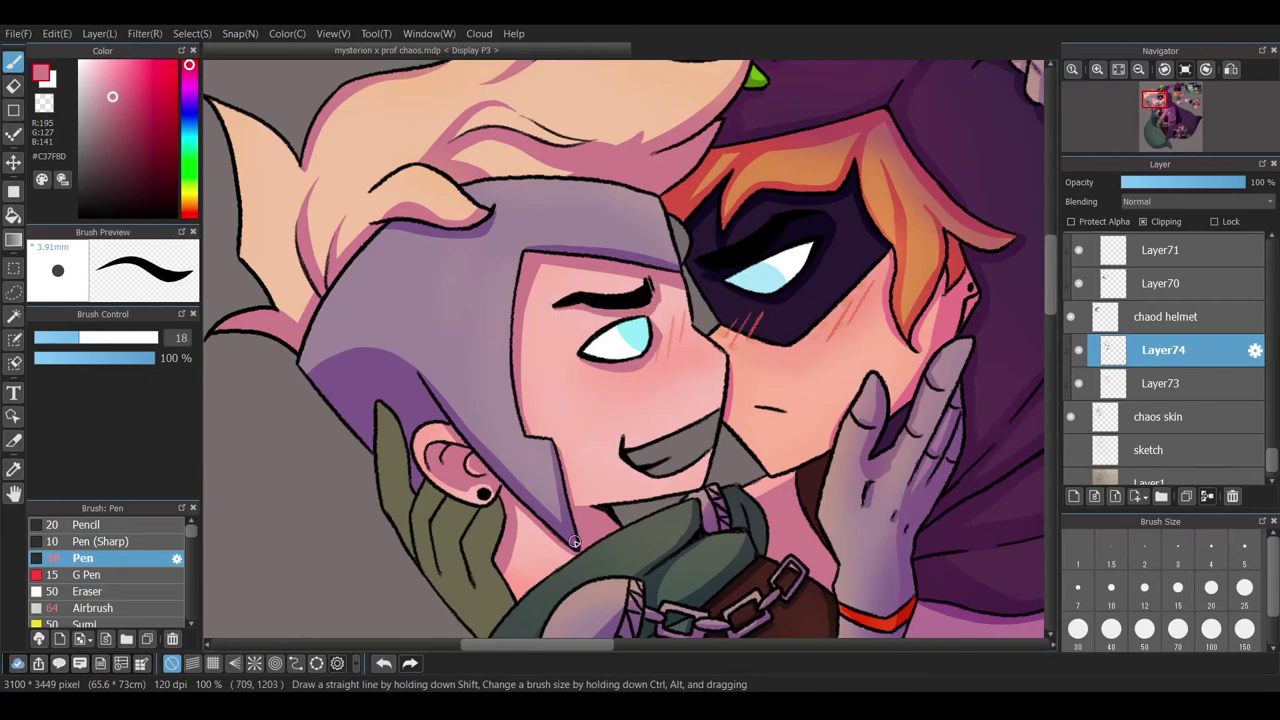
- Refine the #C37F8D shadow around the helmeted character's eye and brow on Layer74, thinning the shadow beneath the eye
{"action": "scroll", "coordinate": [649, 522], "scroll_direction": "down", "scroll_amount": 3}
{"action": "left_click", "coordinate": [1170, 250]}
{"action": "scroll", "coordinate": [621, 403], "scroll_direction": "up", "scroll_amount": 4}
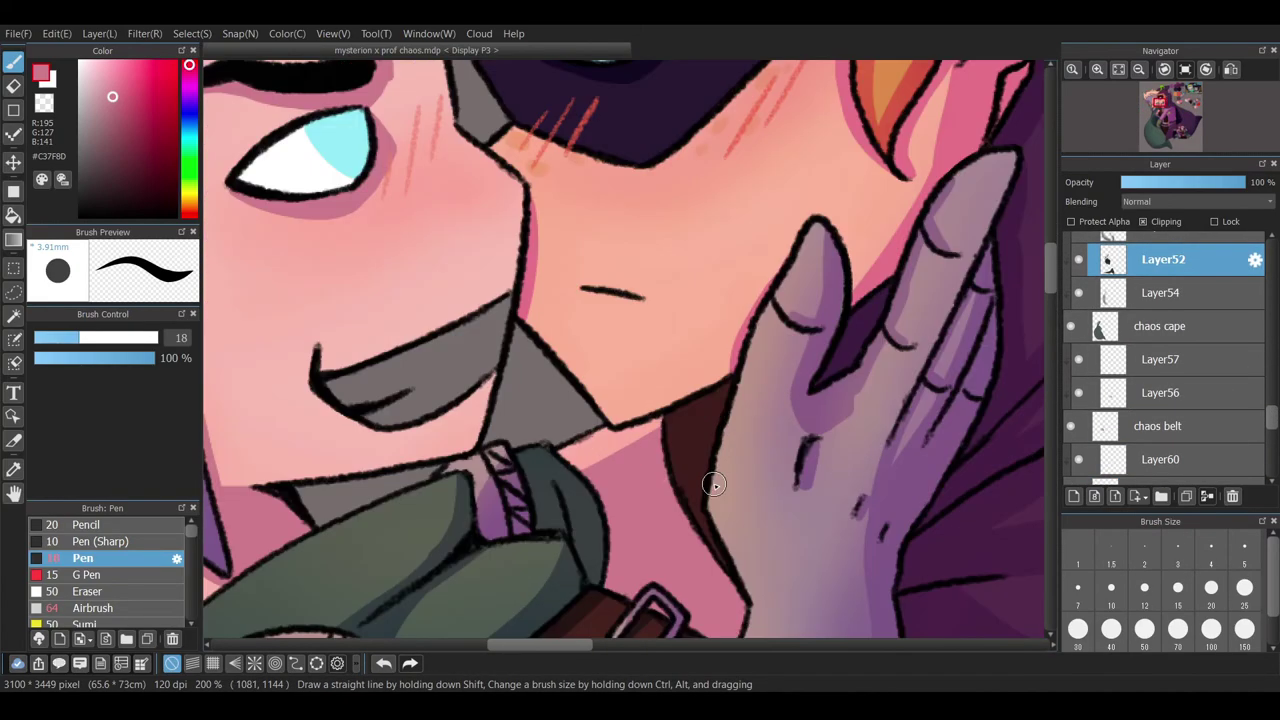
{"action": "scroll", "coordinate": [1187, 310], "scroll_direction": "down", "scroll_amount": 5}
{"action": "left_click", "coordinate": [1193, 348]}
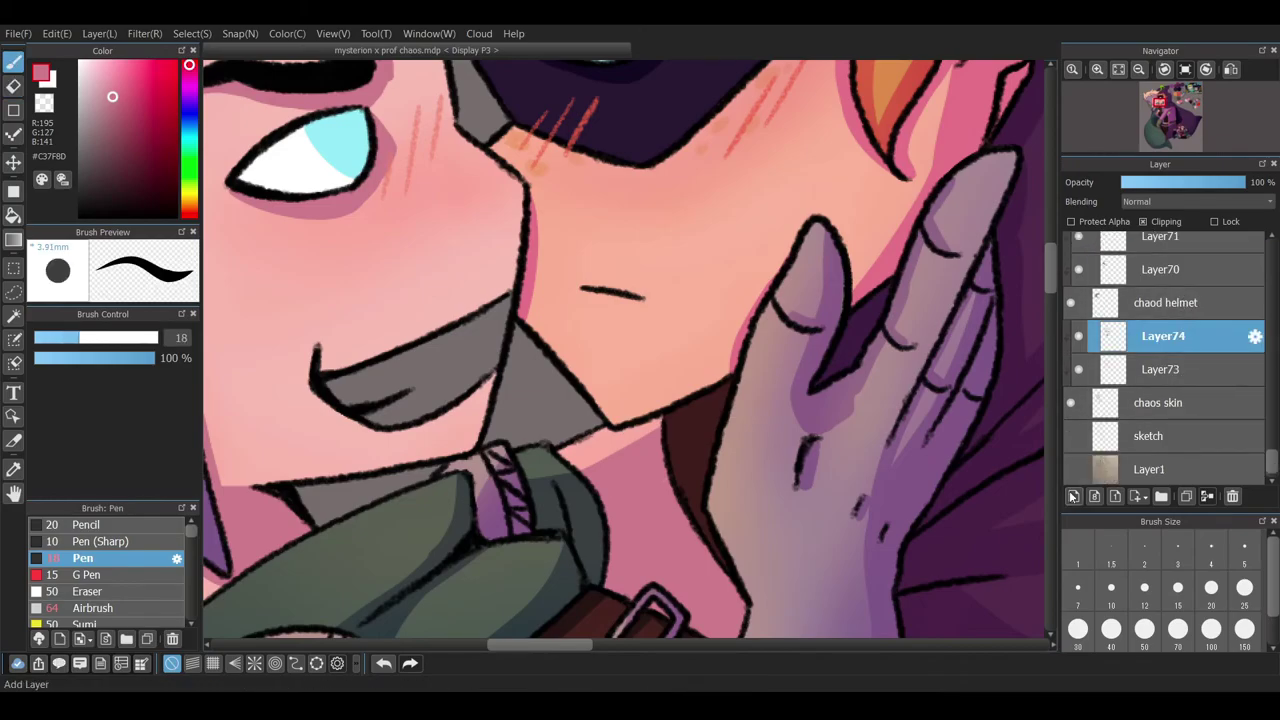
{"action": "scroll", "coordinate": [1031, 337], "scroll_direction": "down", "scroll_amount": 4}
{"action": "scroll", "coordinate": [1031, 337], "scroll_direction": "up", "scroll_amount": 2}
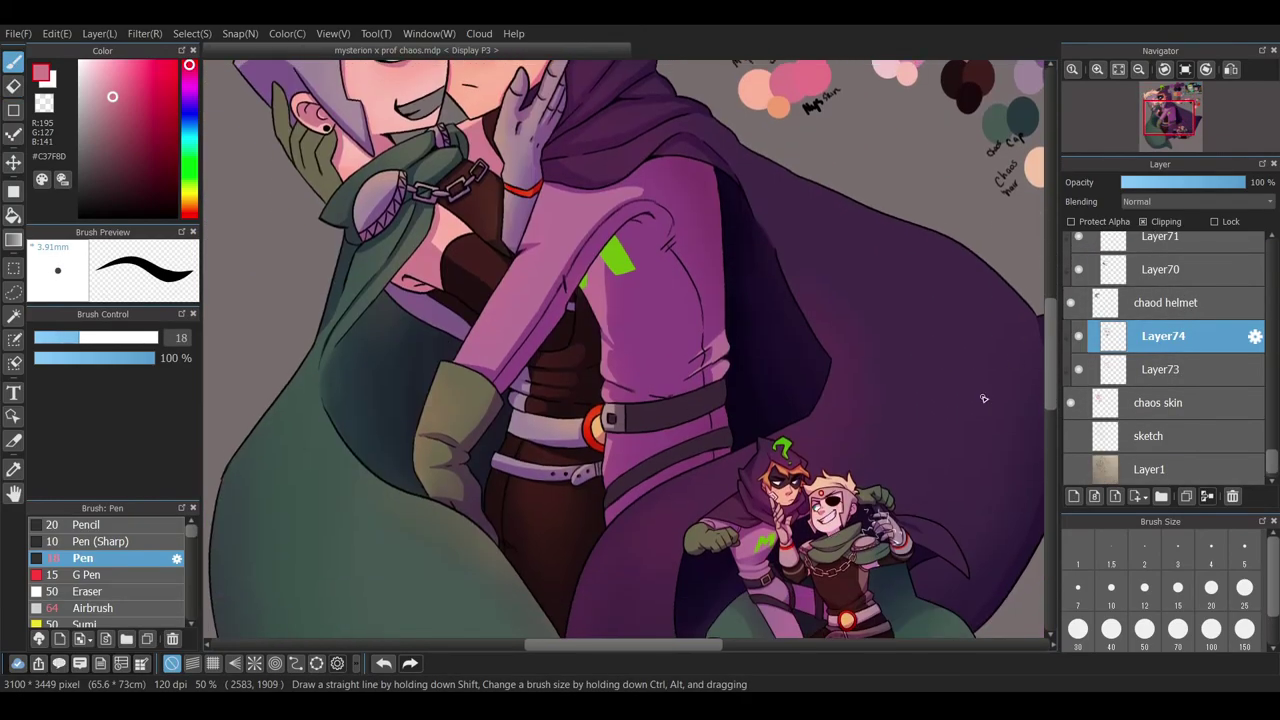
{"action": "scroll", "coordinate": [1043, 361], "scroll_direction": "up", "scroll_amount": 4}
{"action": "key", "text": "e"}
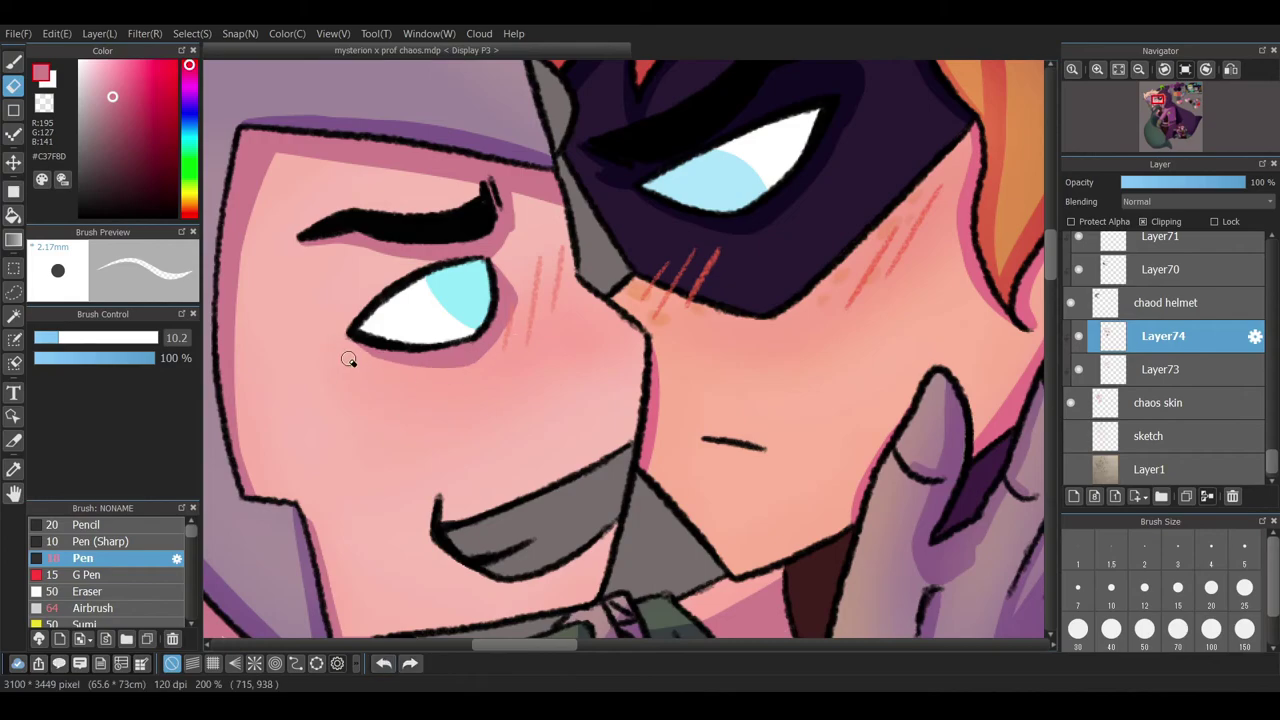
{"action": "key", "text": "b"}
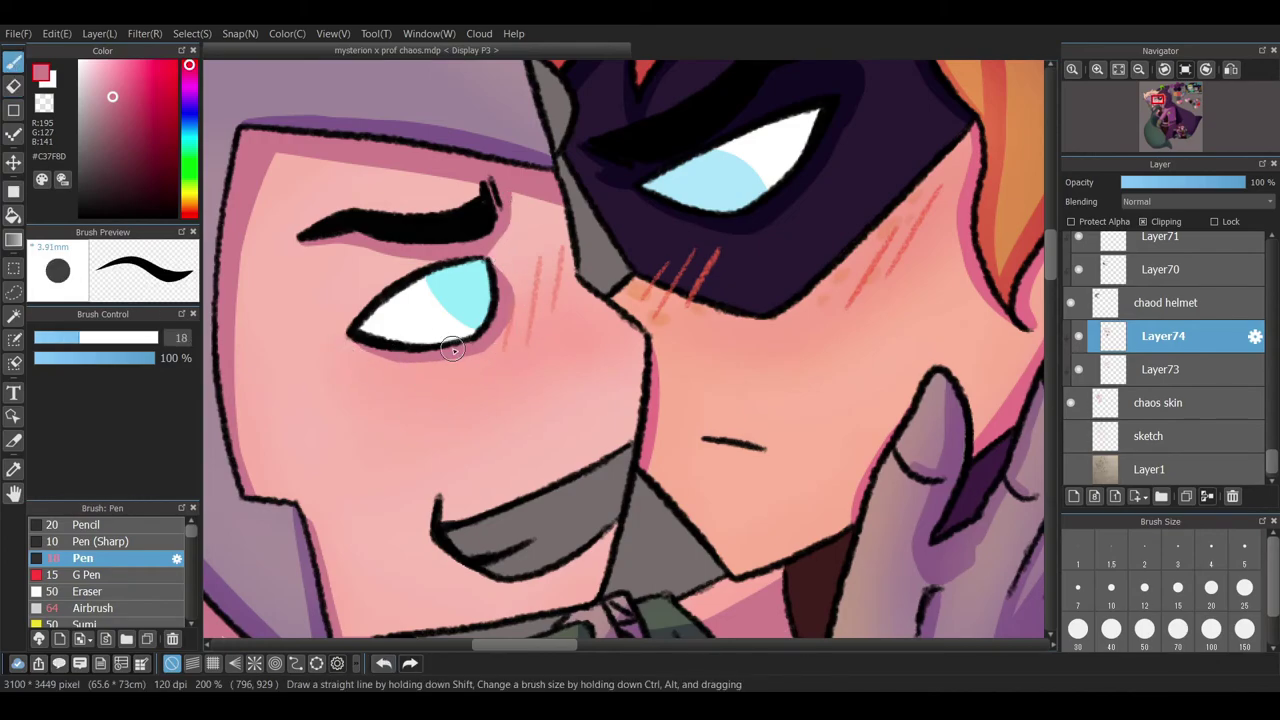
- Add a layer named chaos teeth beneath chaos skin and fill the helmeted character's grin with white #FFFFFF
{"action": "scroll", "coordinate": [437, 241], "scroll_direction": "down", "scroll_amount": 2}
{"action": "left_click", "coordinate": [1093, 492]}
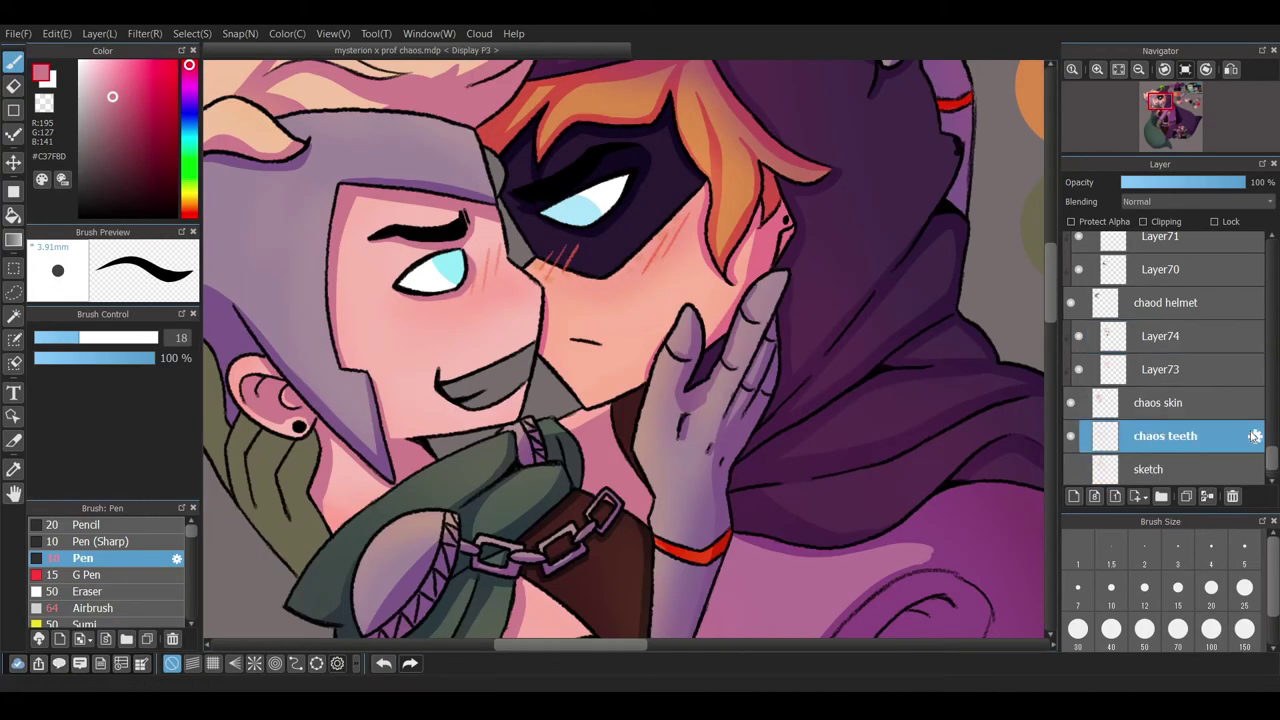
{"action": "key", "text": "x"}
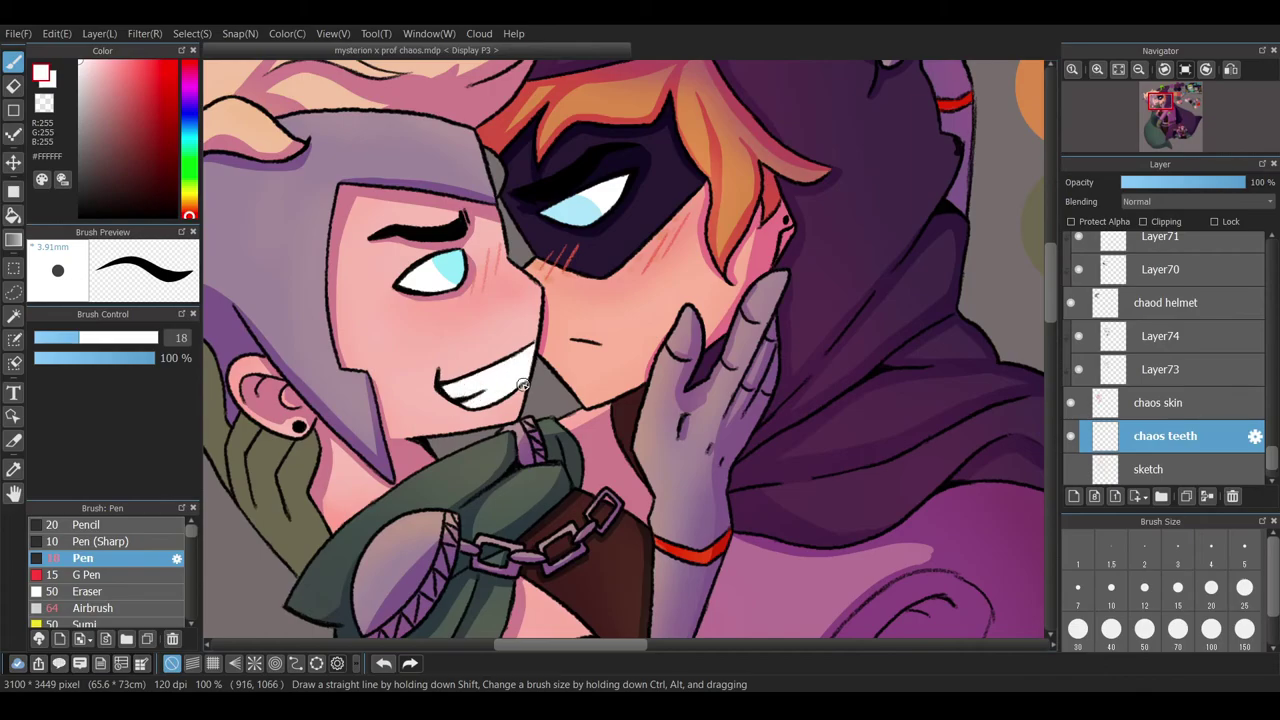
- Add clipped layer Layer76 above chaos teeth and shade the inner corner of the grin with #ECD1E8
{"action": "left_click", "coordinate": [1093, 496]}
{"action": "scroll", "coordinate": [600, 350], "scroll_direction": "down", "scroll_amount": 2}
{"action": "left_click", "coordinate": [126, 74]}
{"action": "scroll", "coordinate": [800, 500], "scroll_direction": "up", "scroll_amount": 2}
{"action": "left_click", "coordinate": [323, 244], "text": "alt"}
{"action": "scroll", "coordinate": [323, 244], "scroll_direction": "up", "scroll_amount": 3}
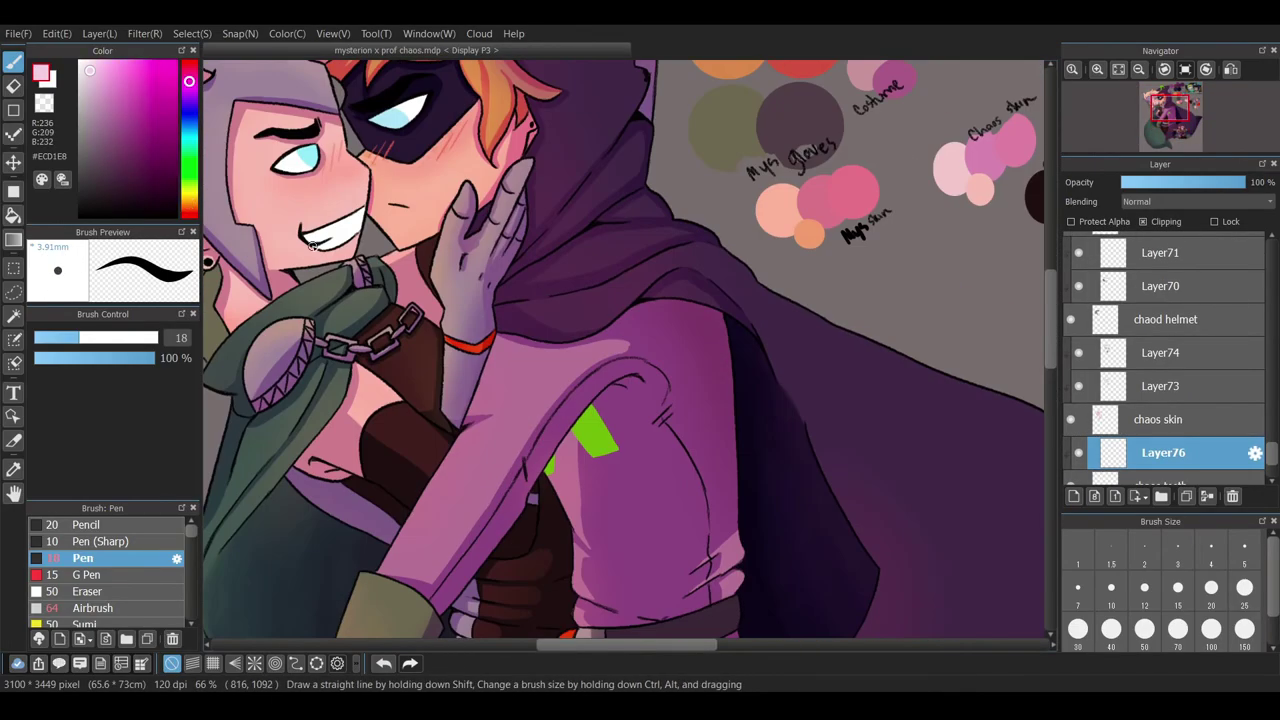
{"action": "scroll", "coordinate": [303, 228], "scroll_direction": "left", "scroll_amount": 3}
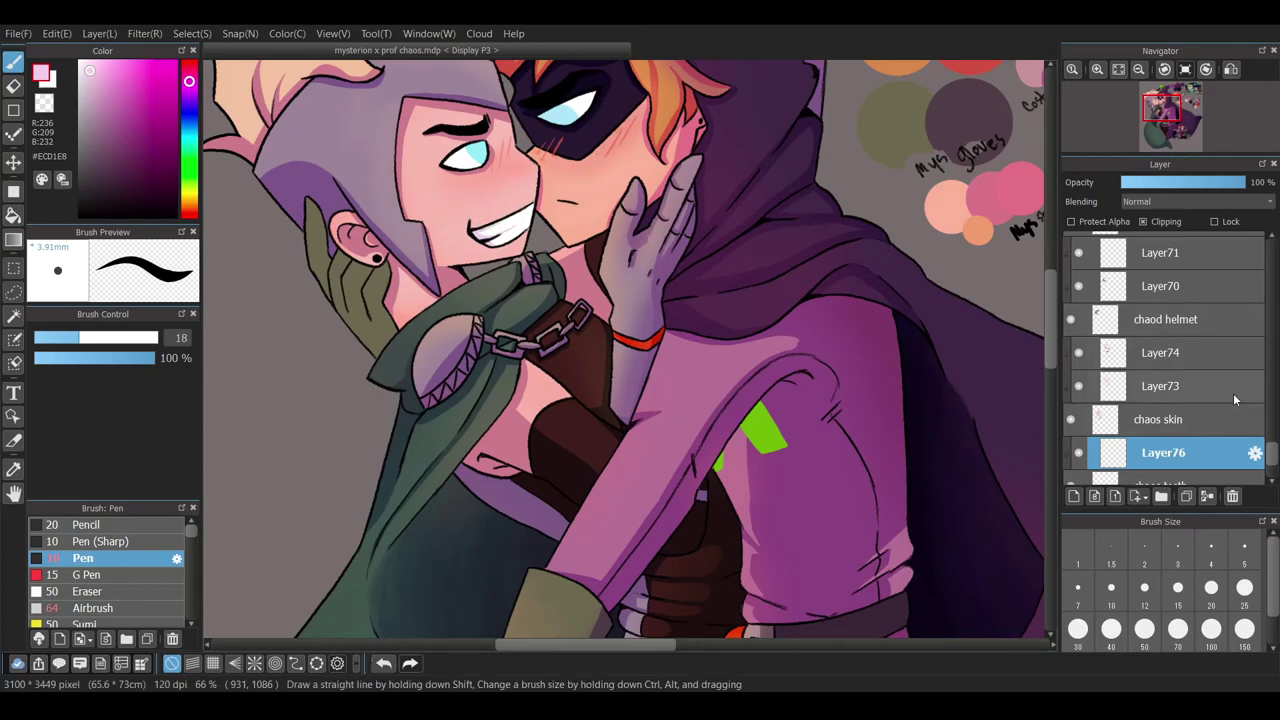
- Trim the shadow around the helmeted character's eye on Layer74 and blur its edge with a size 28 Blur brush at 28% opacity
{"action": "left_click", "coordinate": [1209, 366]}
{"action": "key", "text": "e"}
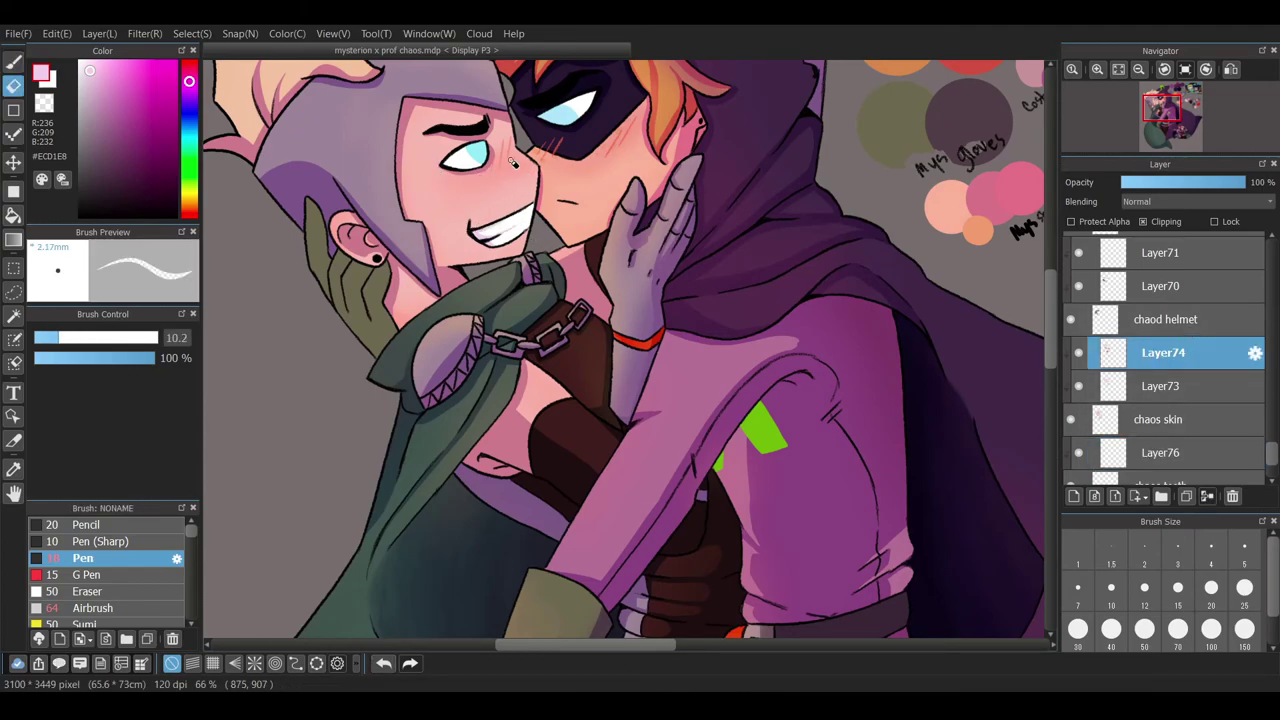
{"action": "left_click", "coordinate": [527, 246], "text": "ctrl"}
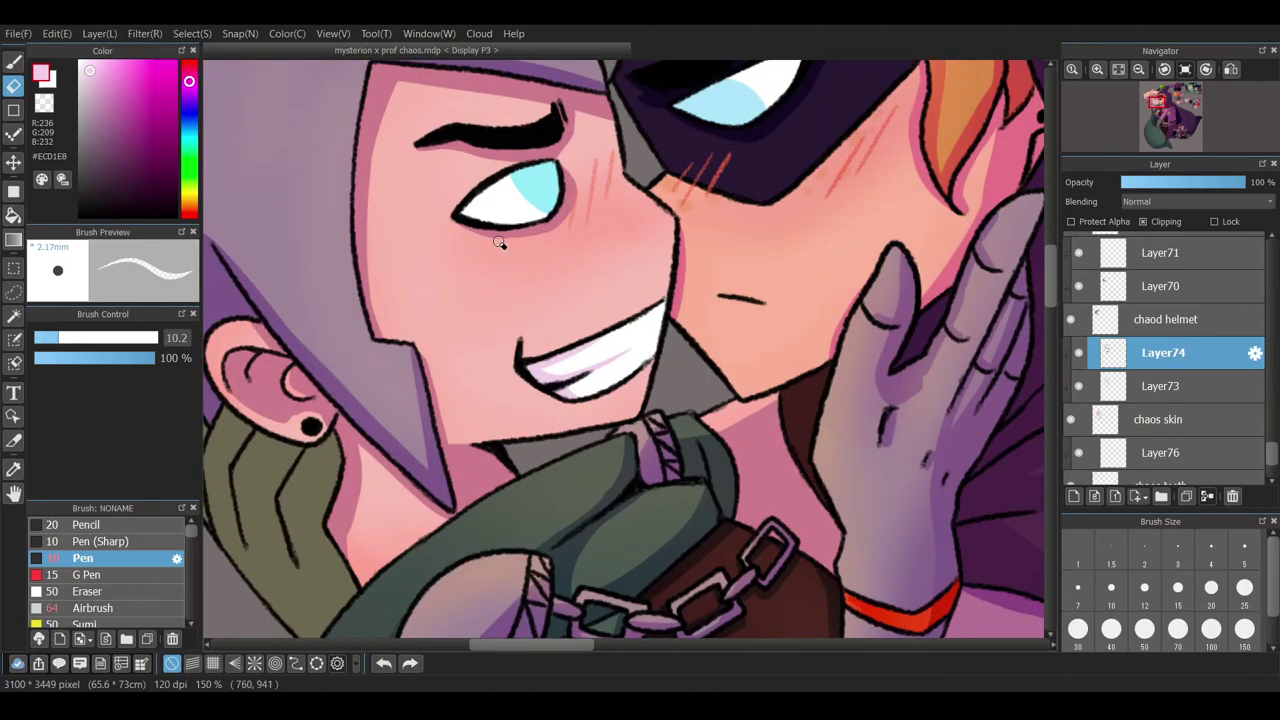
{"action": "key", "text": "b"}
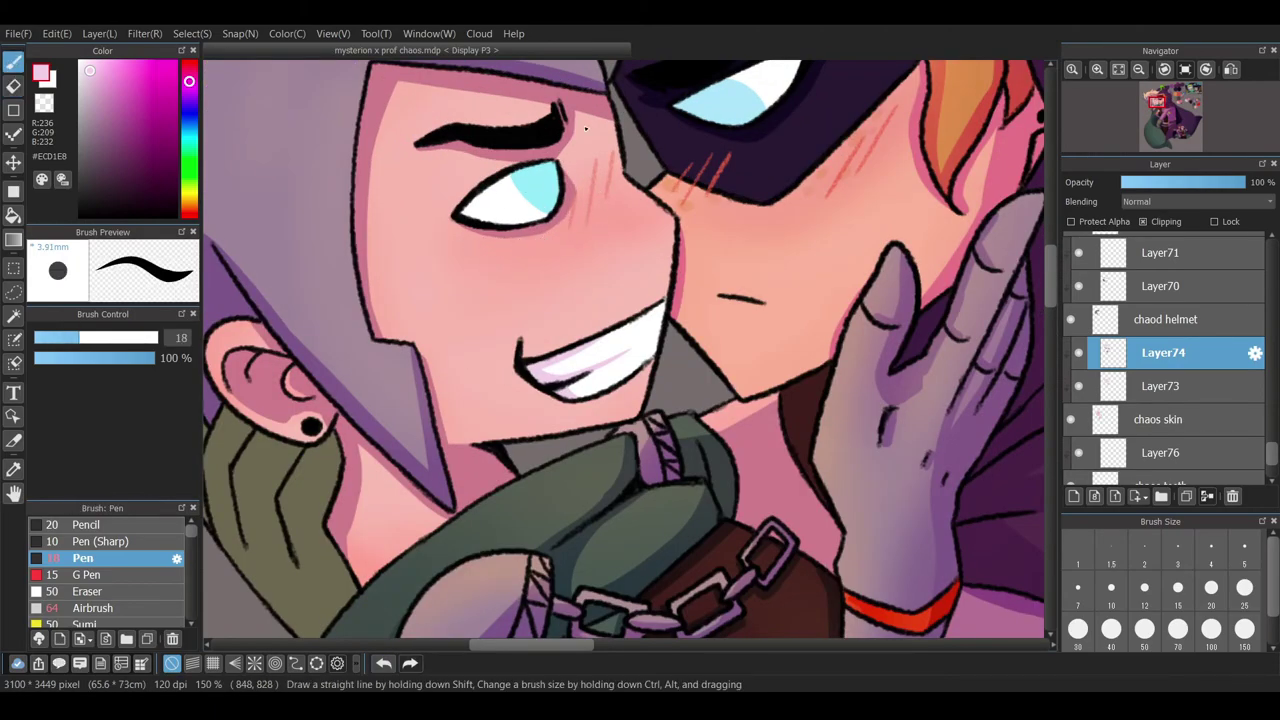
{"action": "key", "text": "s"}
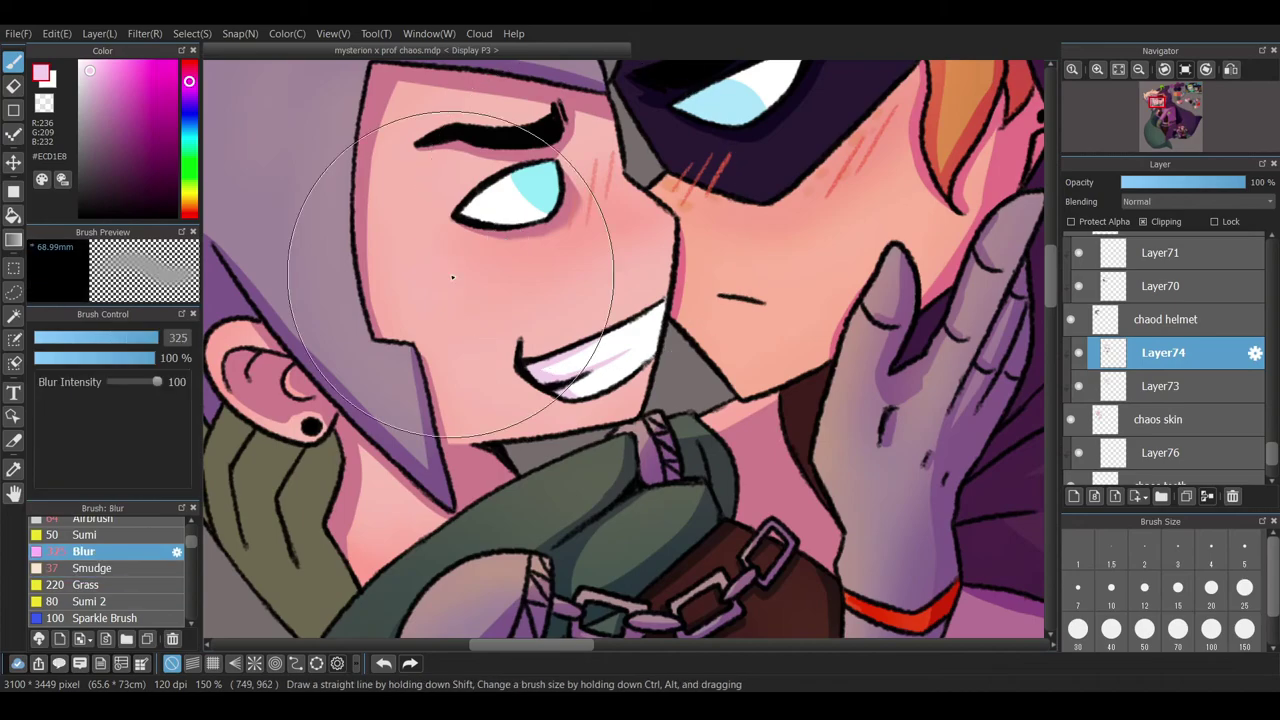
{"action": "key", "text": "r"}
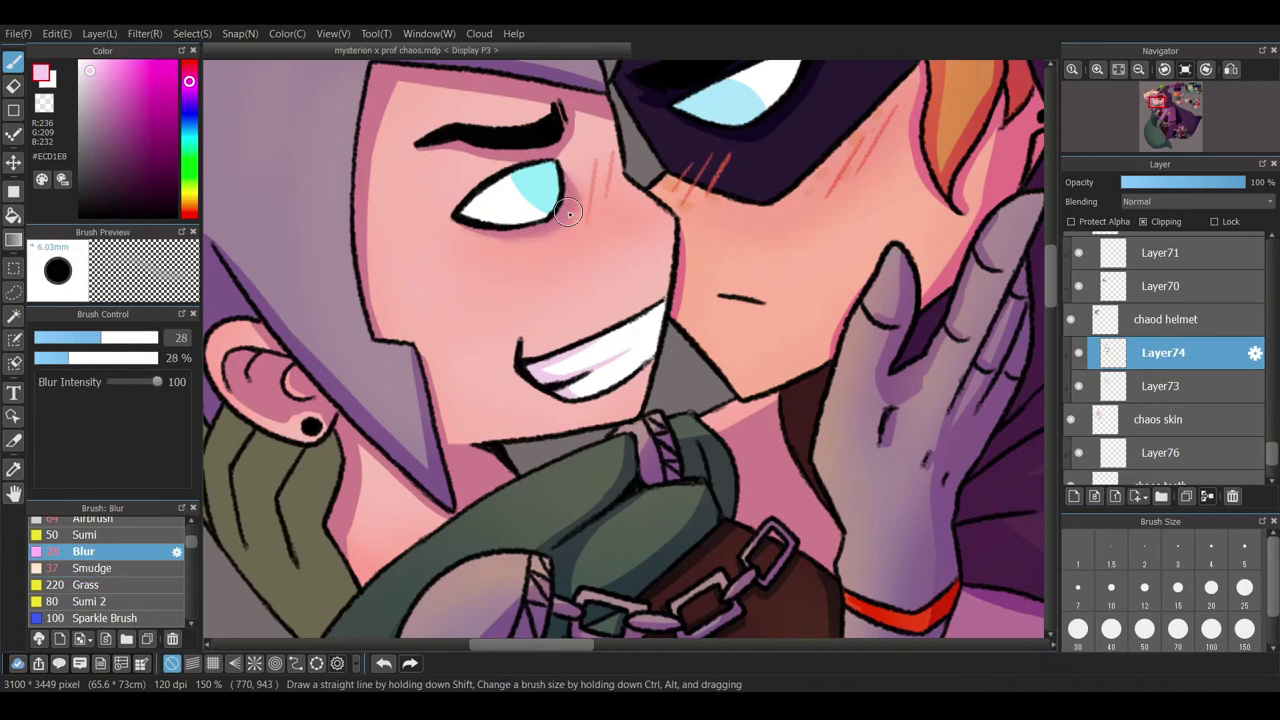
- Soften the helmeted character's face shadows on Layer74 with a size 30 eraser at 40% opacity
{"action": "key", "text": "e"}
{"action": "key", "text": "b"}
{"action": "key", "text": "ctrl+0"}
{"action": "key", "text": "ctrl+alt+0"}
{"action": "key", "text": "e"}
{"action": "left_click", "coordinate": [119, 357]}
{"action": "key", "text": "ctrl+minus"}
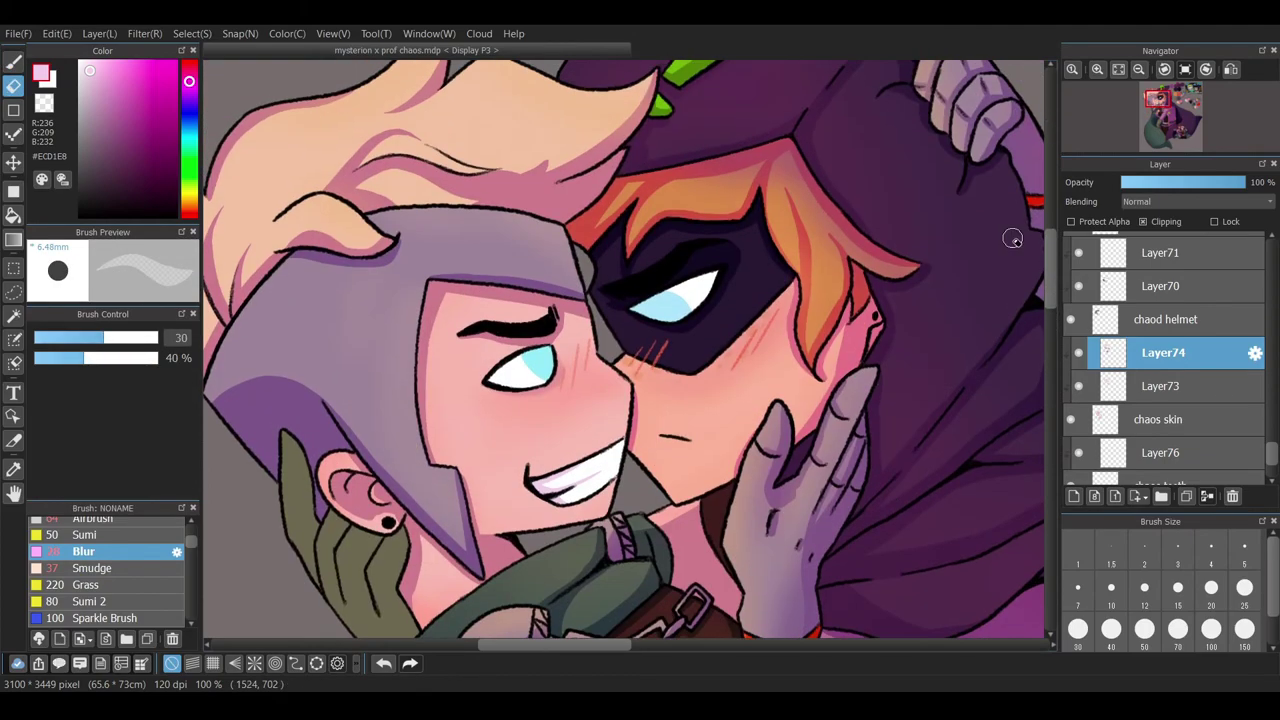
- Highlight and shade both characters' irises on clipped layer Layer78, airbrushing #5F509C and sampled light blue at 4% opacity
{"action": "key", "text": "ctrl+minus"}
{"action": "scroll", "coordinate": [133, 570], "scroll_direction": "up", "scroll_amount": 2}
{"action": "left_click", "coordinate": [133, 558]}
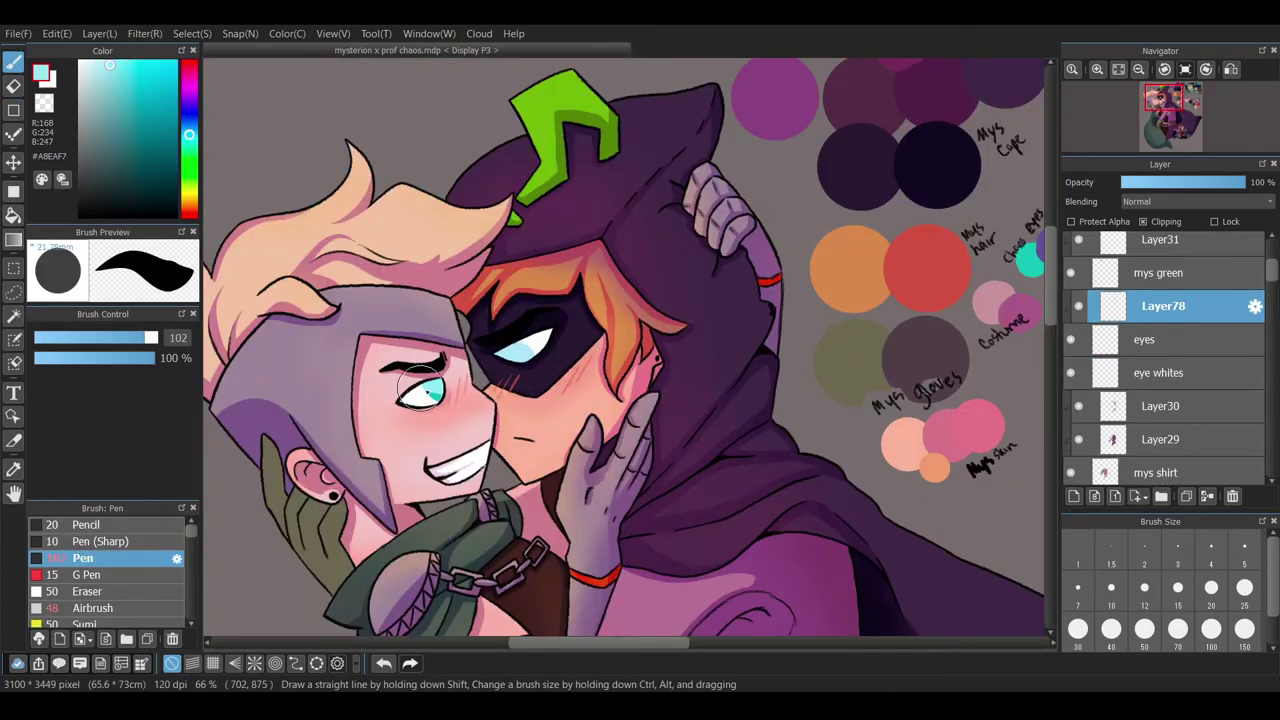
{"action": "left_click", "coordinate": [95, 608]}
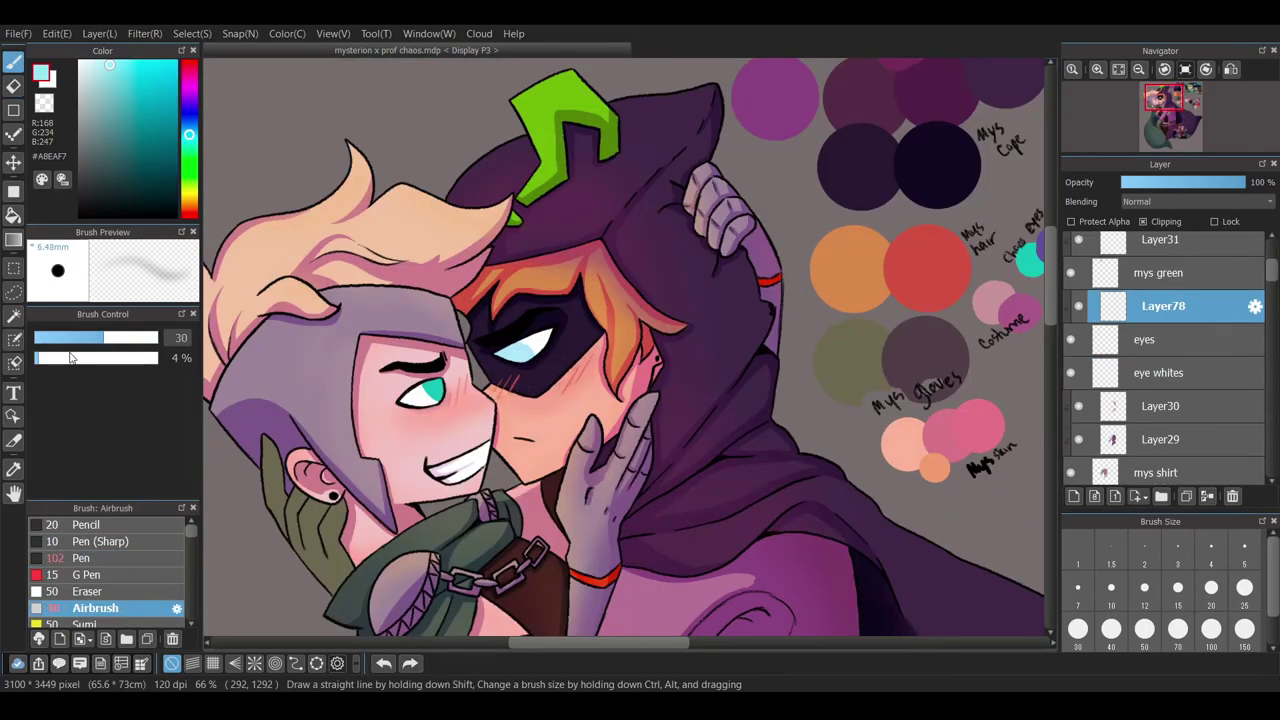
{"action": "left_click", "coordinate": [487, 425], "text": "alt"}
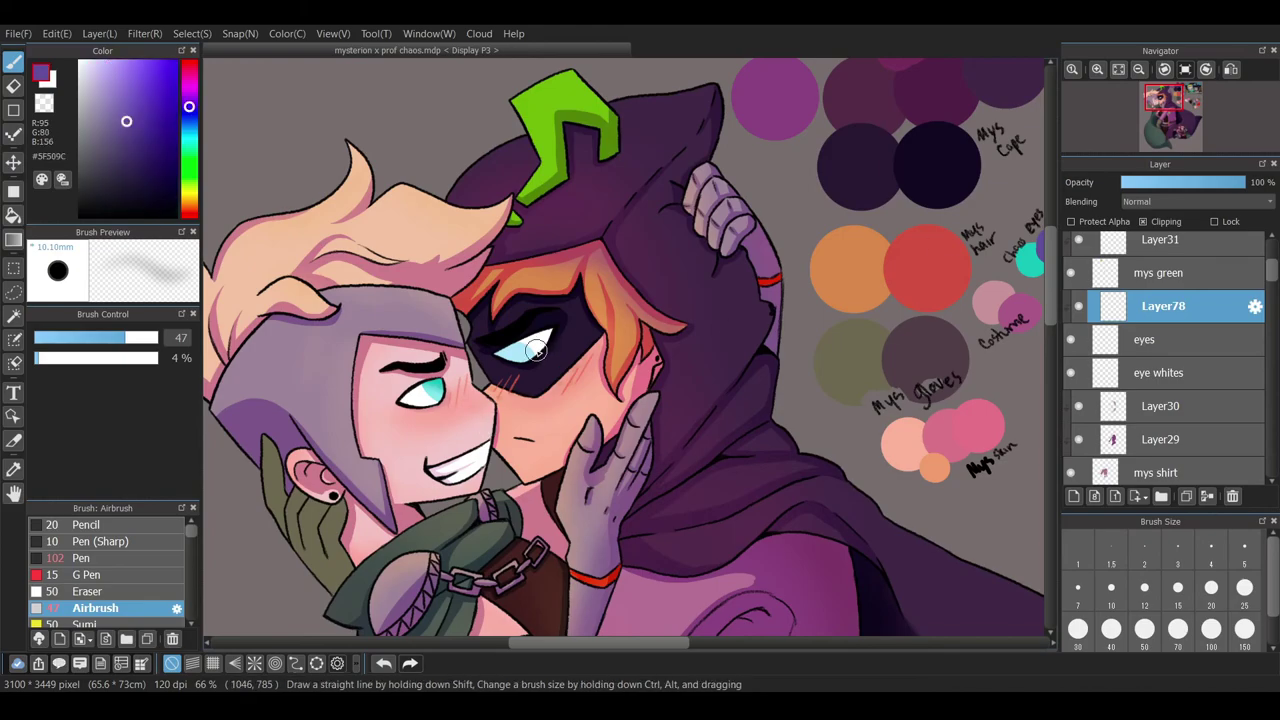
{"action": "left_click", "coordinate": [437, 412], "text": "alt"}
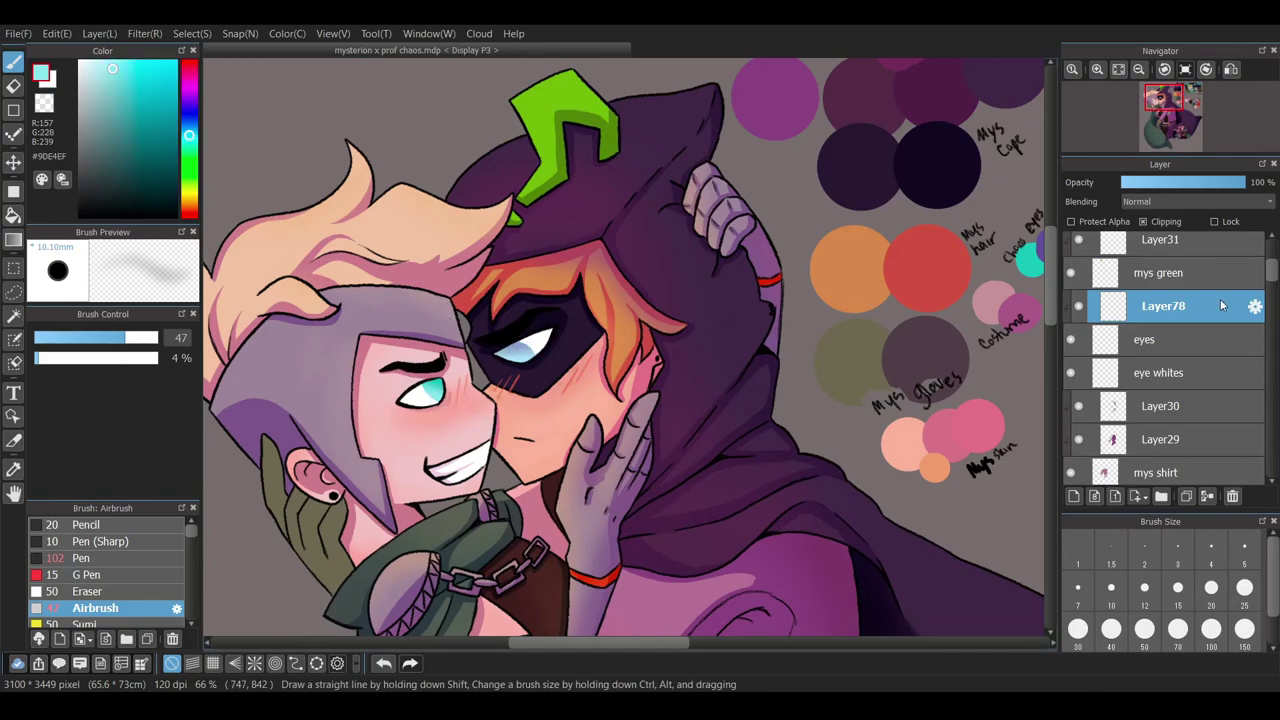
- Add Layer79 beneath the chaos teeth layer and switch to the Pen with #5F509C
{"action": "scroll", "coordinate": [840, 362], "scroll_direction": "down", "scroll_amount": 5}
{"action": "scroll", "coordinate": [1160, 350], "scroll_direction": "up", "scroll_amount": 3}
{"action": "left_click", "coordinate": [1078, 252]}
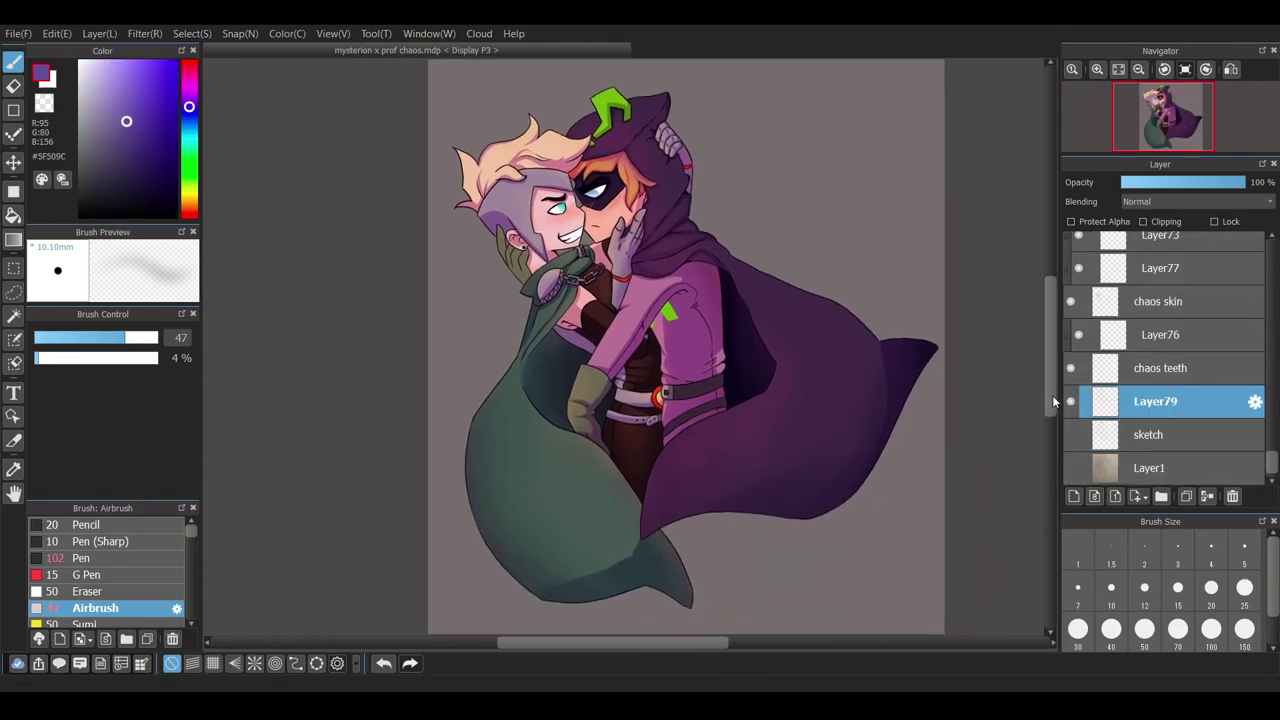
{"action": "left_click", "coordinate": [129, 560]}
{"action": "mouse_move", "coordinate": [474, 517]}
{"action": "left_mouse_down"}
{"action": "mouse_move", "coordinate": [466, 408]}
{"action": "mouse_move", "coordinate": [528, 302]}
{"action": "left_mouse_up"}
{"action": "left_click_drag", "start_coordinate": [498, 370], "coordinate": [466, 418]}
{"action": "key", "text": "ctrl+z"}
{"action": "left_click_drag", "start_coordinate": [518, 342], "coordinate": [468, 420]}
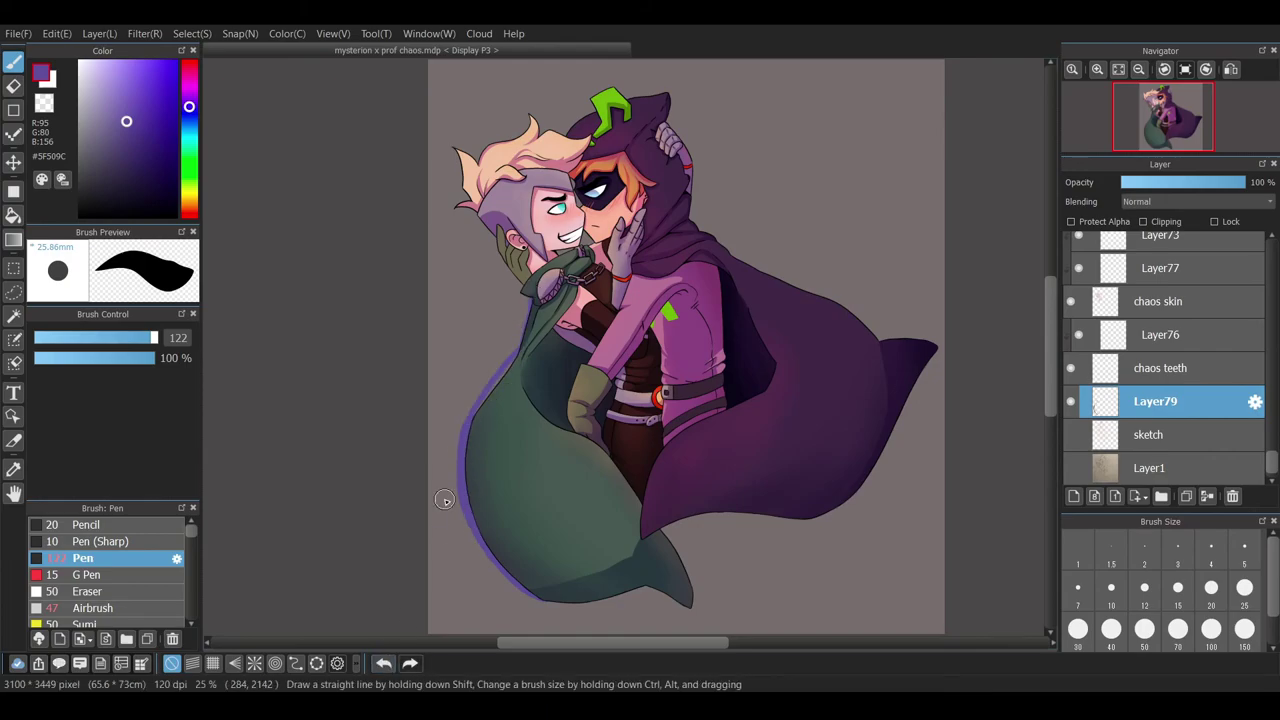
{"action": "left_click", "coordinate": [385, 663]}
{"action": "left_click", "coordinate": [385, 663]}
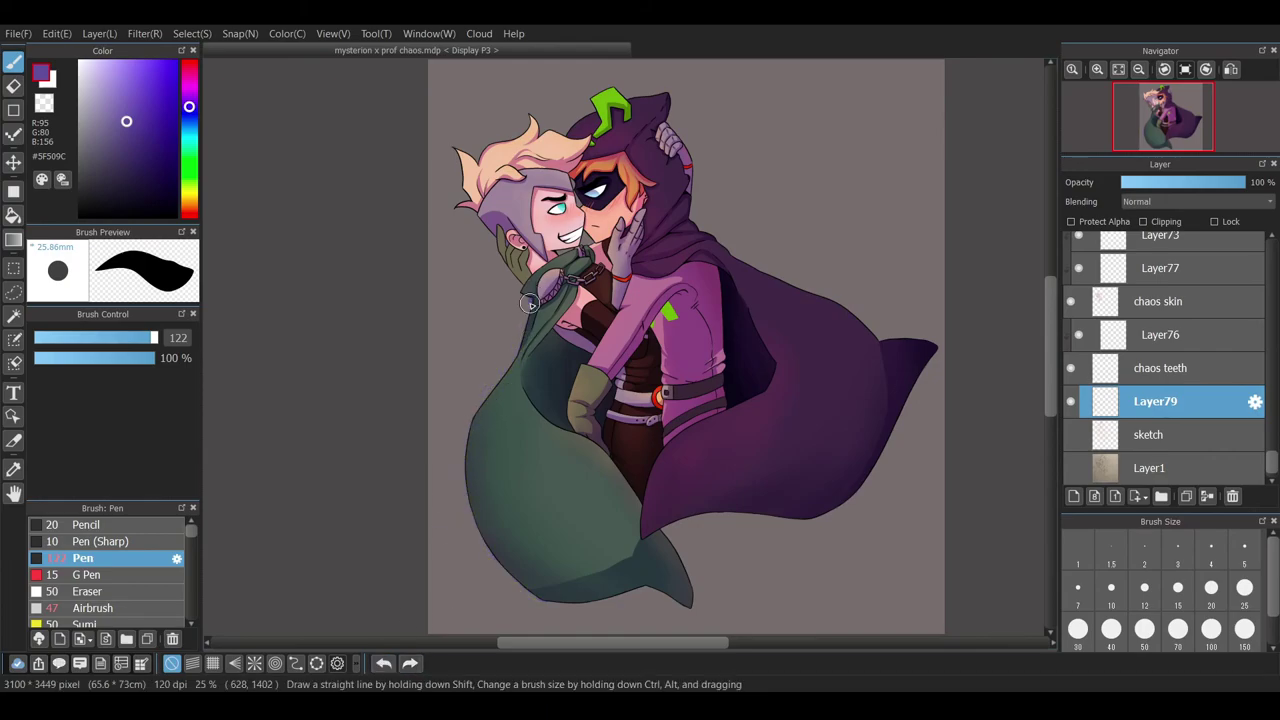
- Outline the green cape's outer edge and lower hem with #5F509C on Layer79, using a size 96 pen
{"action": "scroll", "coordinate": [505, 359], "scroll_direction": "up", "scroll_amount": 3}
{"action": "left_click_drag", "start_coordinate": [581, 200], "coordinate": [430, 505]}
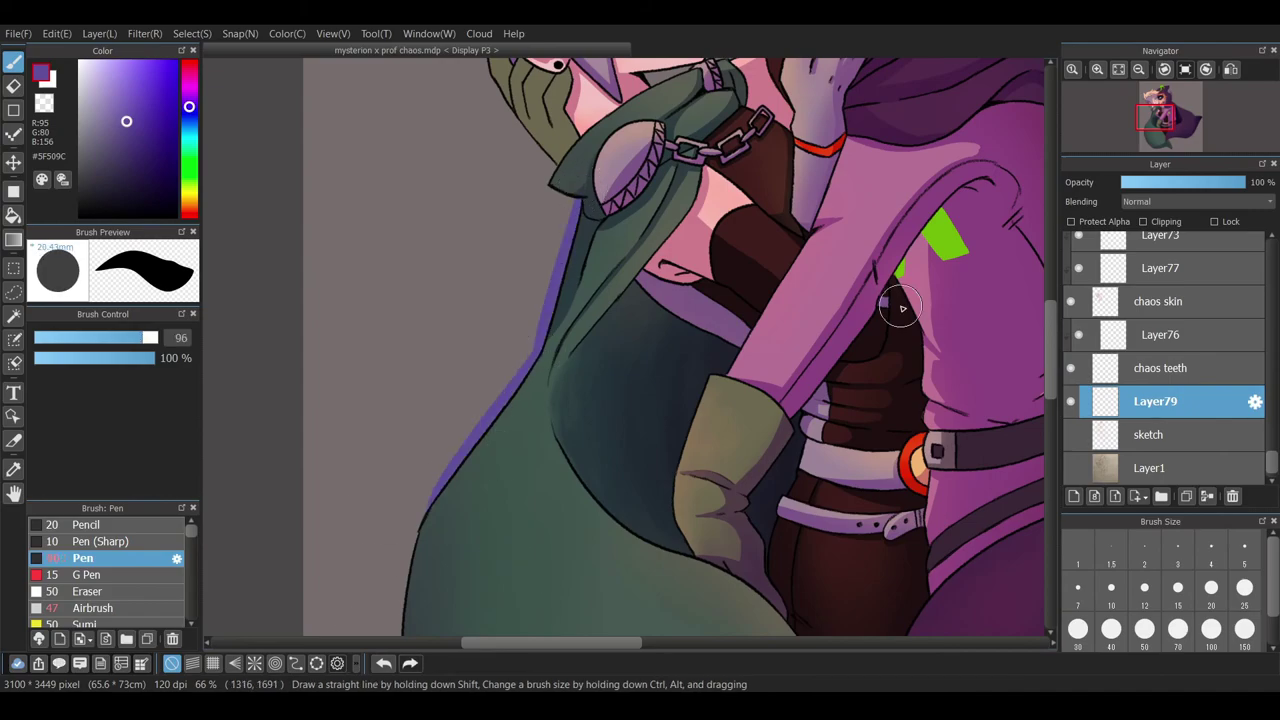
{"action": "mouse_move", "coordinate": [534, 352]}
{"action": "left_mouse_down"}
{"action": "mouse_move", "coordinate": [405, 596]}
{"action": "mouse_move", "coordinate": [472, 355]}
{"action": "mouse_move", "coordinate": [474, 152]}
{"action": "mouse_move", "coordinate": [690, 612]}
{"action": "left_mouse_up"}
{"action": "scroll", "coordinate": [551, 600], "scroll_direction": "right", "scroll_amount": 5}
{"action": "mouse_move", "coordinate": [360, 575]}
{"action": "left_mouse_down"}
{"action": "mouse_move", "coordinate": [686, 556]}
{"action": "mouse_move", "coordinate": [801, 618]}
{"action": "left_mouse_up"}
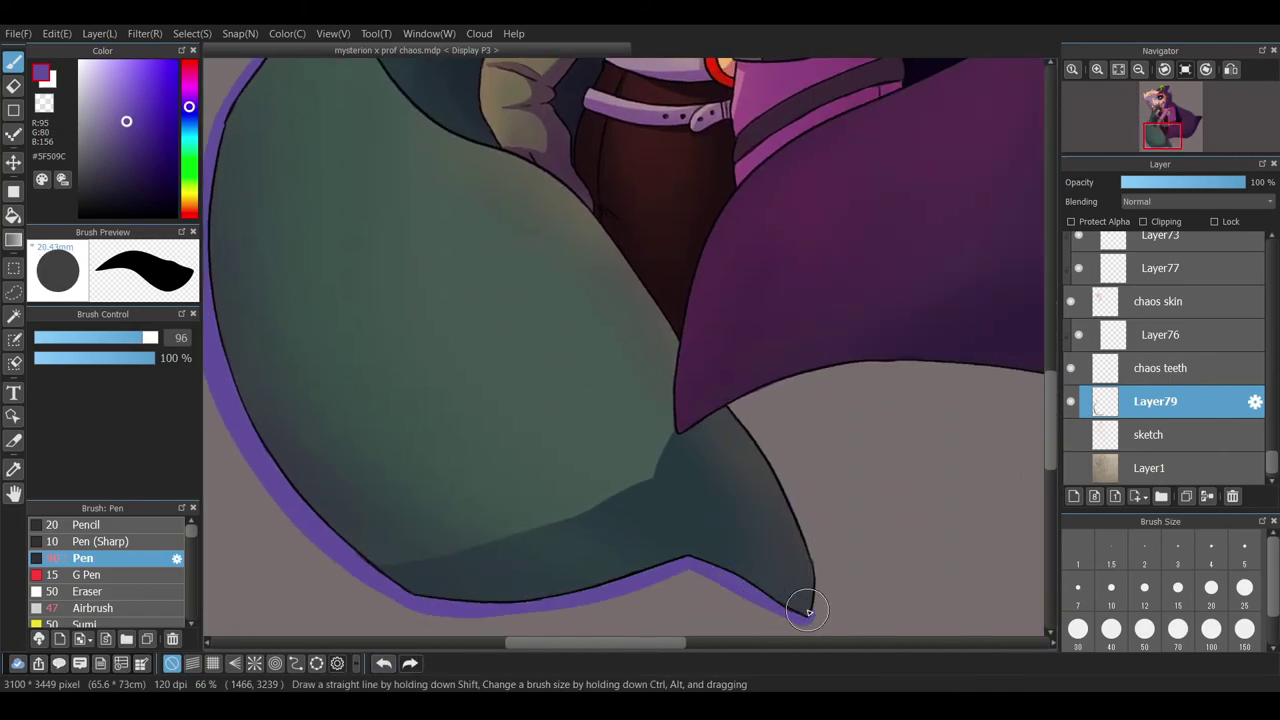
- Continue the #5F509C outline around the green cape's pointed end and along the purple cape's lower edge up to its tip
{"action": "scroll", "coordinate": [793, 503], "scroll_direction": "right", "scroll_amount": 8}
{"action": "left_click_drag", "start_coordinate": [352, 404], "coordinate": [690, 370]}
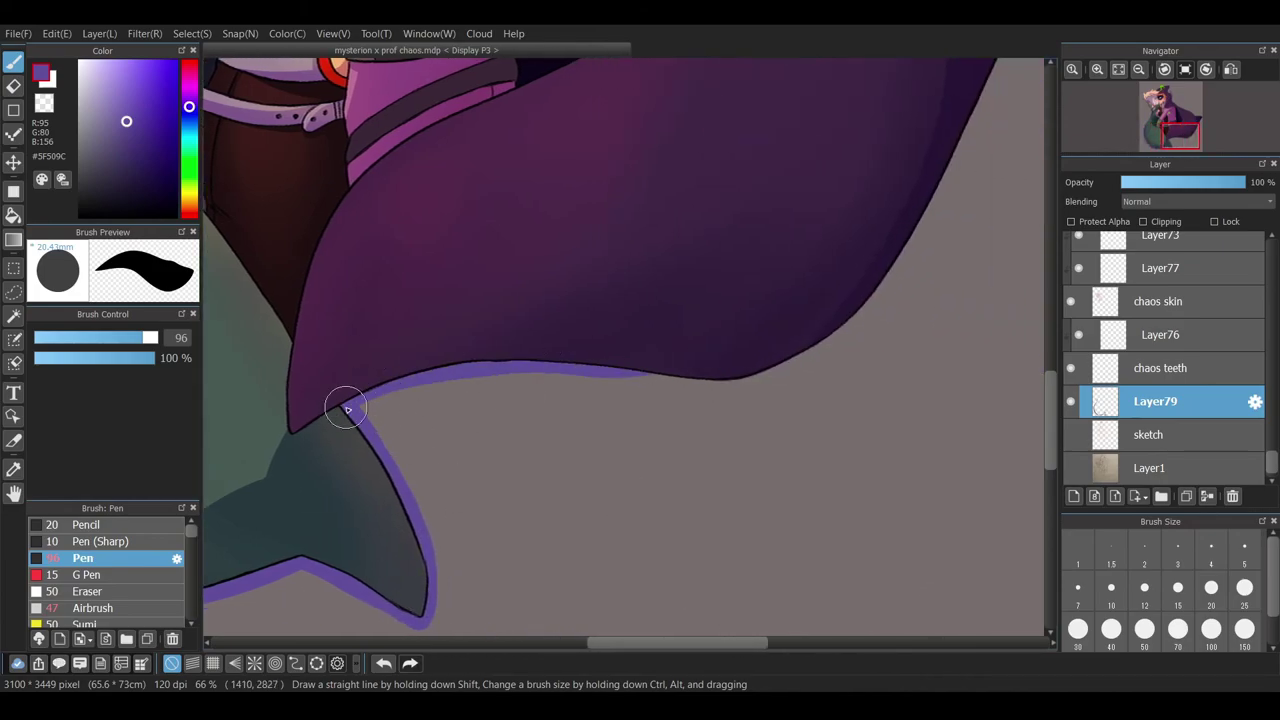
{"action": "scroll", "coordinate": [1058, 413], "scroll_direction": "up", "scroll_amount": 2}
{"action": "left_click_drag", "start_coordinate": [640, 550], "coordinate": [935, 125]}
{"action": "scroll", "coordinate": [671, 434], "scroll_direction": "up", "scroll_amount": 3}
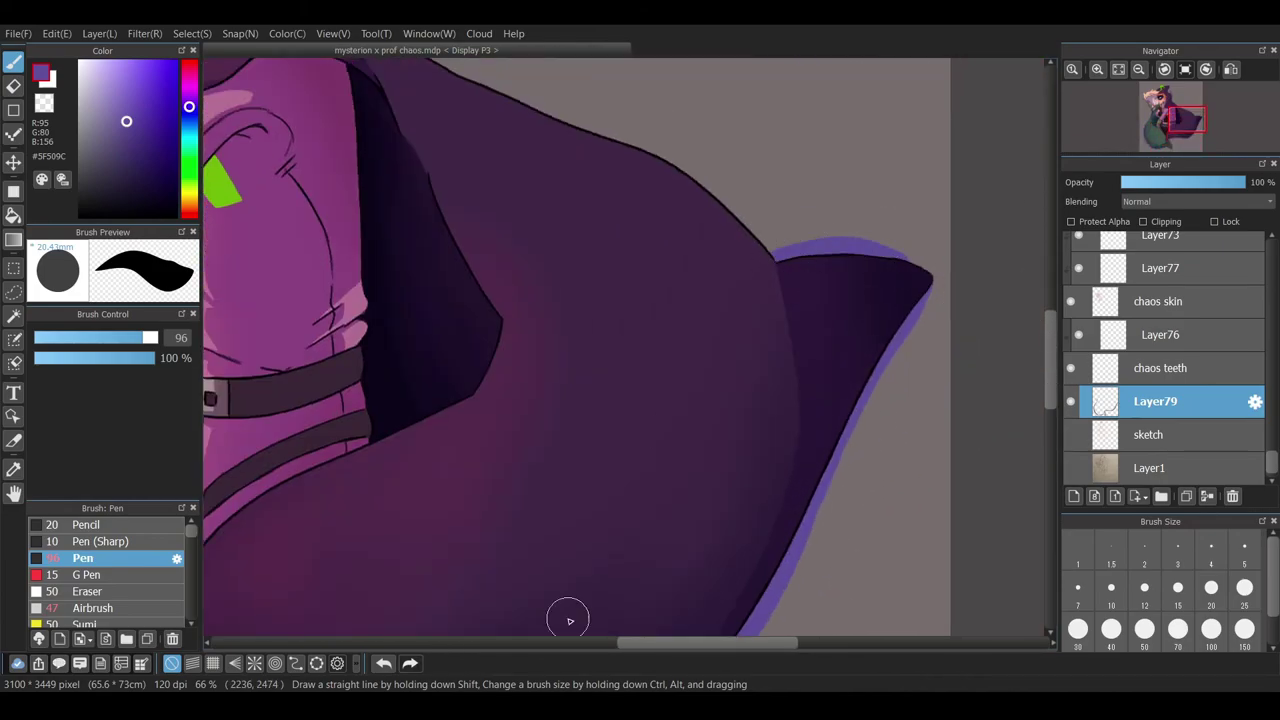
- Redo the outline around the purple cape's tip with a size 49 pen and extend it along the cape's upper edge
{"action": "left_click", "coordinate": [127, 338]}
{"action": "key", "text": "ctrl+z"}
{"action": "left_click_drag", "start_coordinate": [776, 256], "coordinate": [878, 262]}
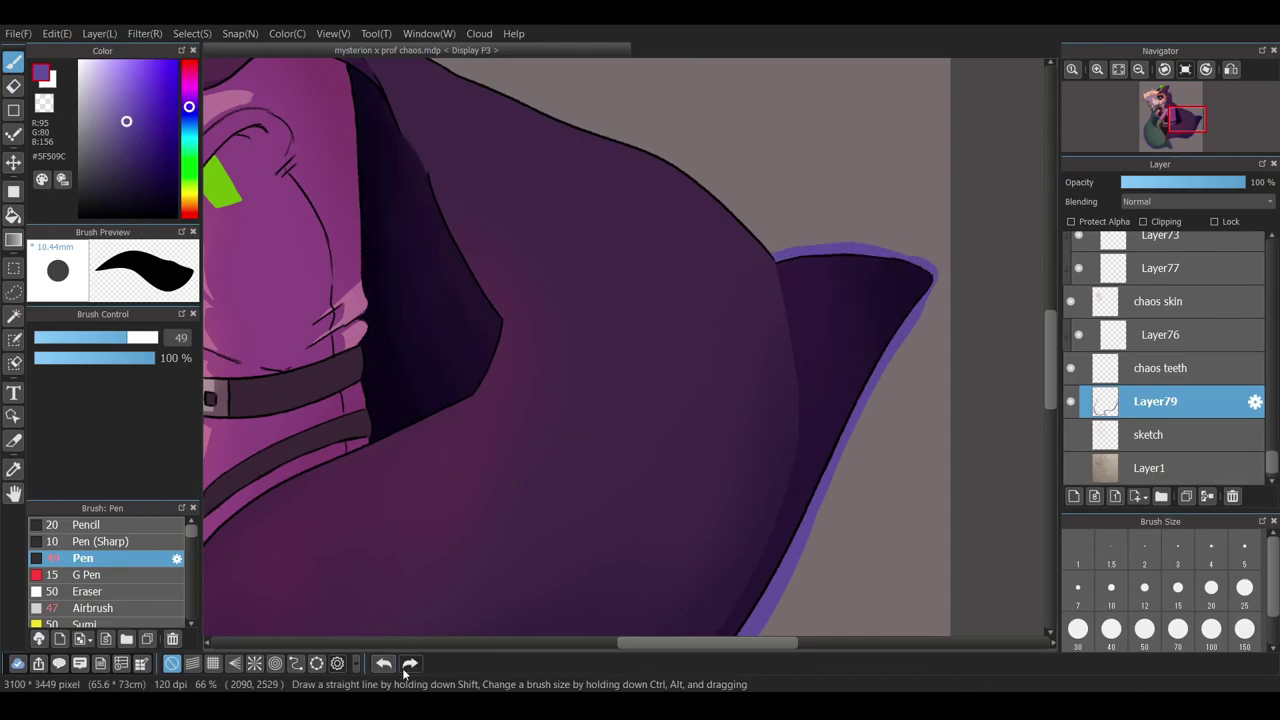
{"action": "scroll", "coordinate": [383, 213], "scroll_direction": "up", "scroll_amount": 3}
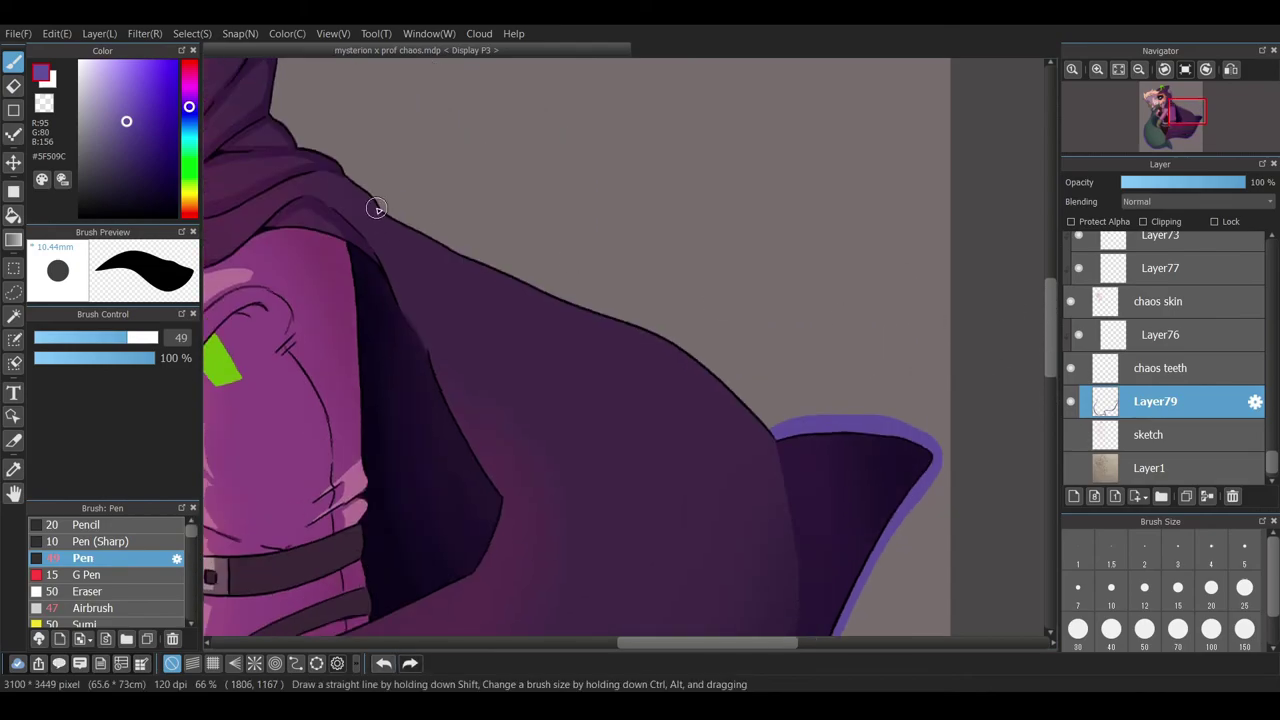
{"action": "left_click_drag", "start_coordinate": [673, 343], "coordinate": [770, 428]}
- Outline the shoulder folds, raised arm and hand, hood and green question mark with #5F509C on Layer79
{"action": "scroll", "coordinate": [600, 380], "scroll_direction": "up", "scroll_amount": 8}
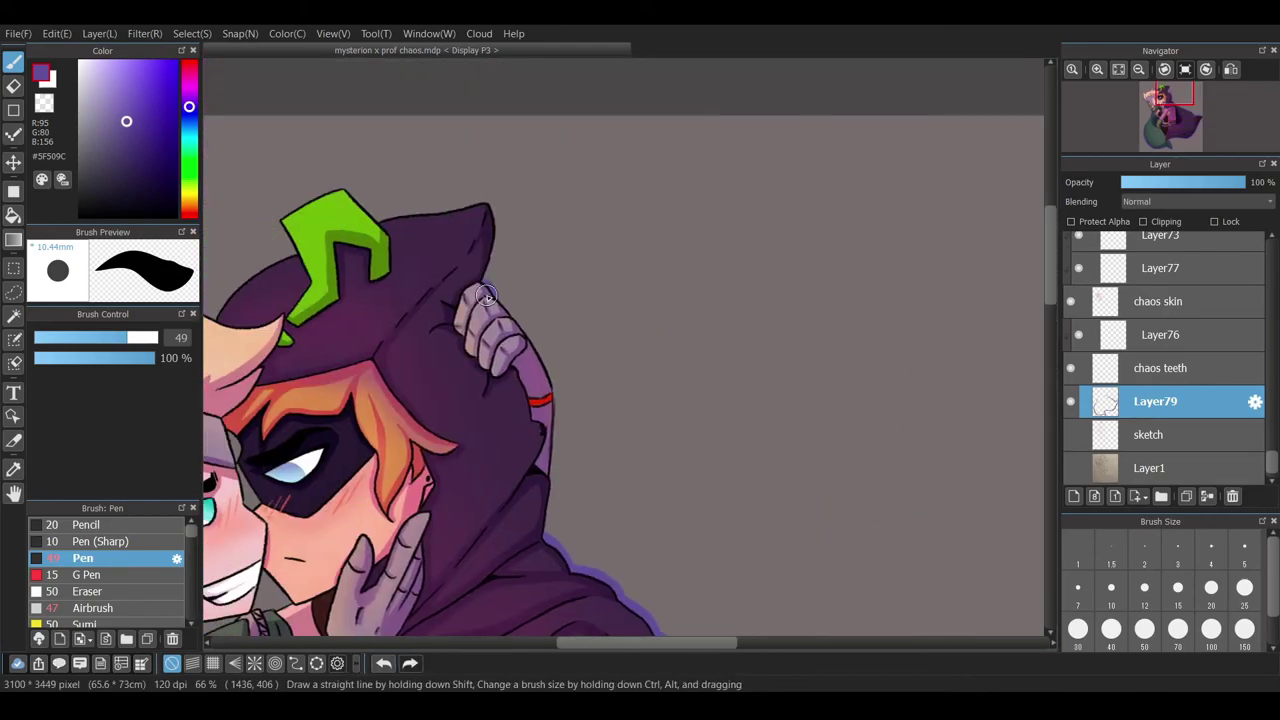
{"action": "left_click_drag", "start_coordinate": [556, 383], "coordinate": [570, 560]}
{"action": "scroll", "coordinate": [600, 500], "scroll_direction": "down", "scroll_amount": 7}
{"action": "scroll", "coordinate": [537, 237], "scroll_direction": "up", "scroll_amount": 7}
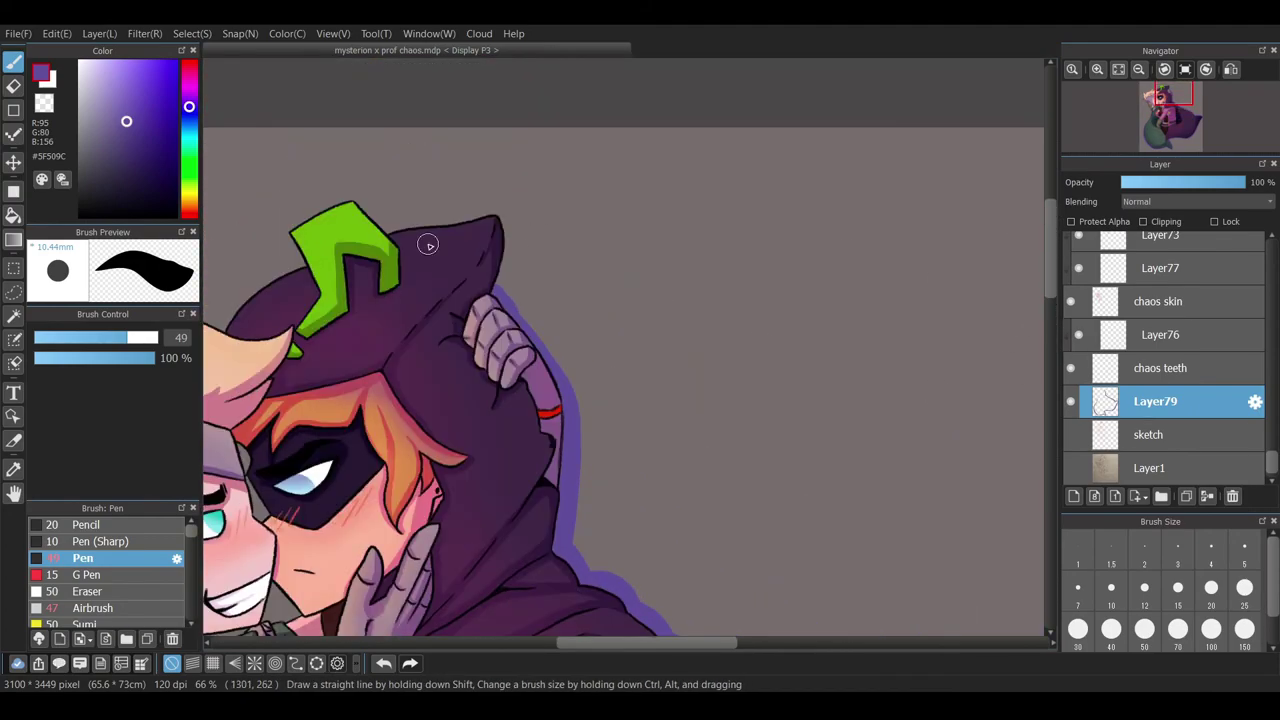
{"action": "scroll", "coordinate": [329, 449], "scroll_direction": "left", "scroll_amount": 6}
{"action": "scroll", "coordinate": [329, 449], "scroll_direction": "up", "scroll_amount": 1}
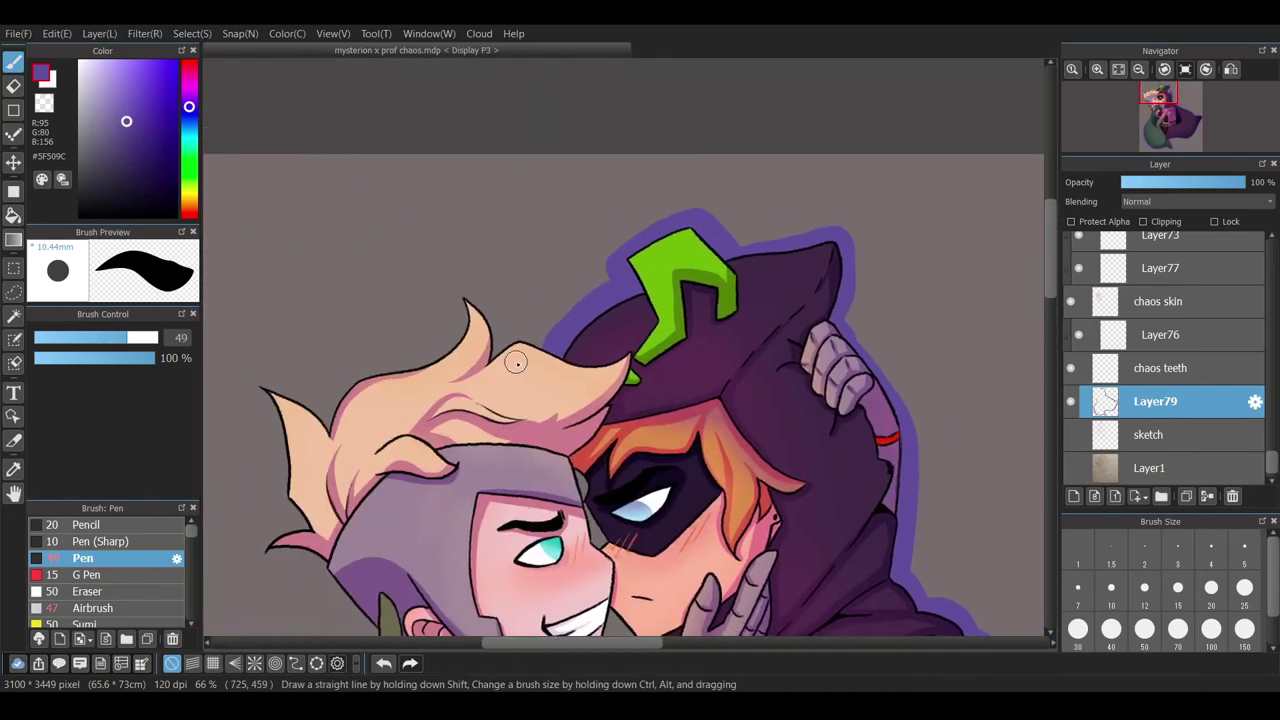
- Outline the helmeted character's blond hair, helmet, the glove behind the neck and the green collar with #5F509C
{"action": "scroll", "coordinate": [458, 289], "scroll_direction": "left", "scroll_amount": 4}
{"action": "left_click_drag", "start_coordinate": [421, 382], "coordinate": [446, 437]}
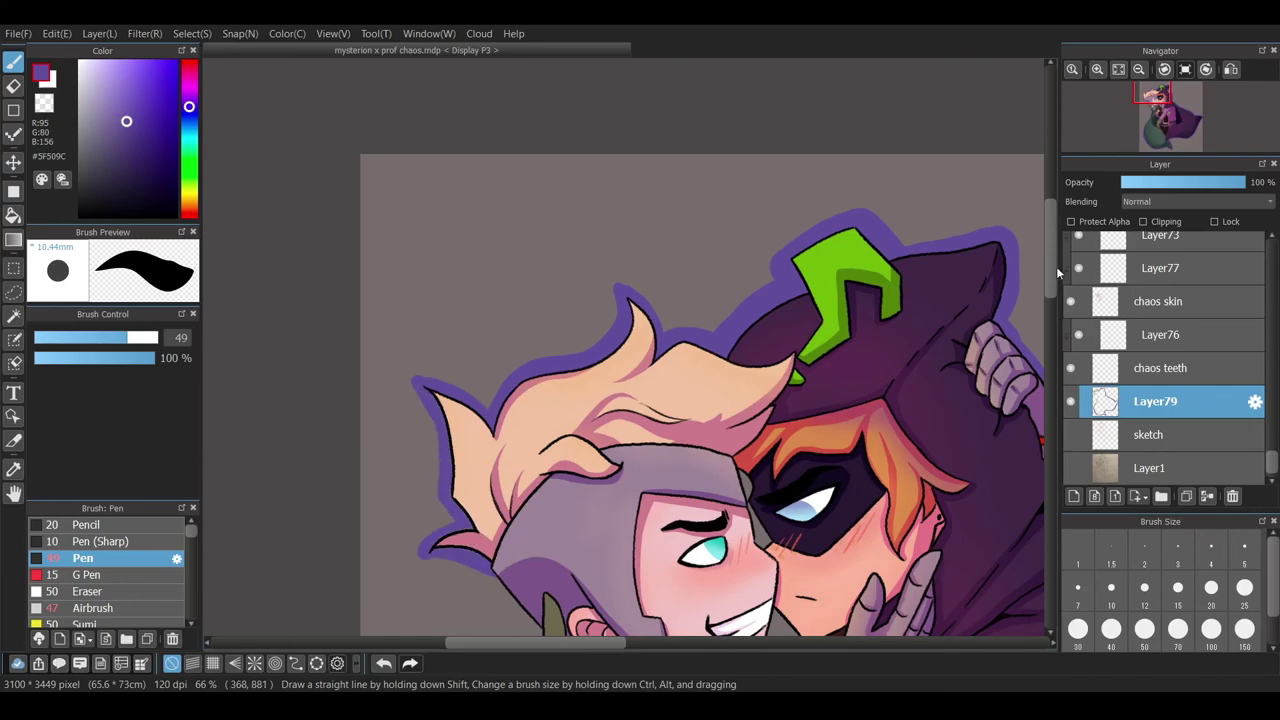
{"action": "scroll", "coordinate": [520, 360], "scroll_direction": "down", "scroll_amount": 3}
{"action": "left_click_drag", "start_coordinate": [500, 355], "coordinate": [558, 425]}
{"action": "scroll", "coordinate": [510, 385], "scroll_direction": "down", "scroll_amount": 12}
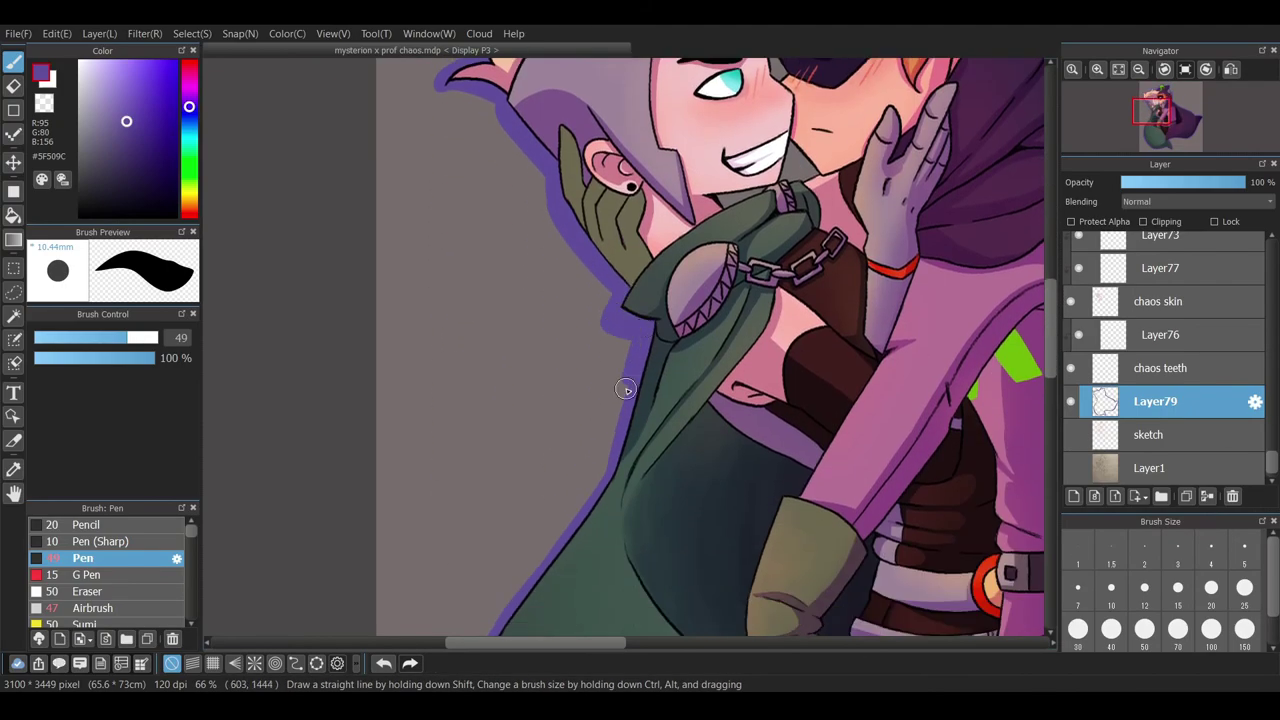
- Widen the #5F509C outline along the green cape's outer edge and hem with the size 49 pen
{"action": "scroll", "coordinate": [709, 560], "scroll_direction": "down", "scroll_amount": 7}
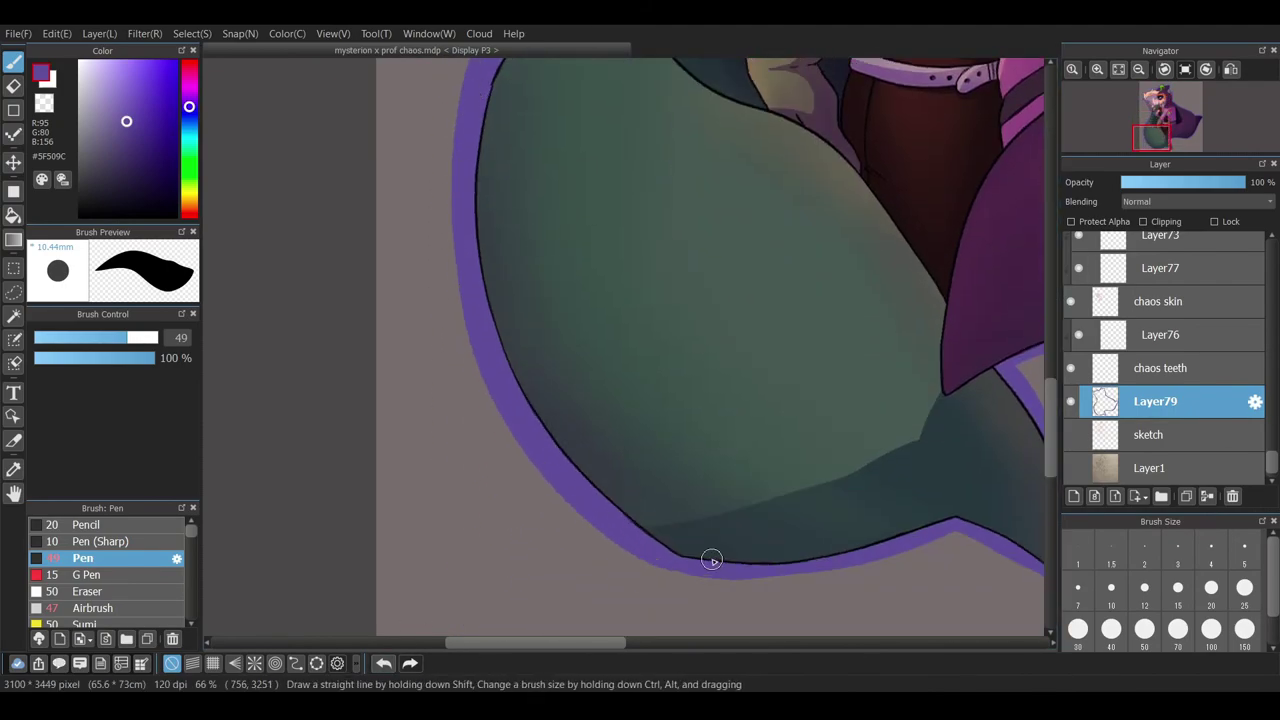
{"action": "scroll", "coordinate": [349, 534], "scroll_direction": "right", "scroll_amount": 3}
{"action": "scroll", "coordinate": [973, 403], "scroll_direction": "up", "scroll_amount": 2}
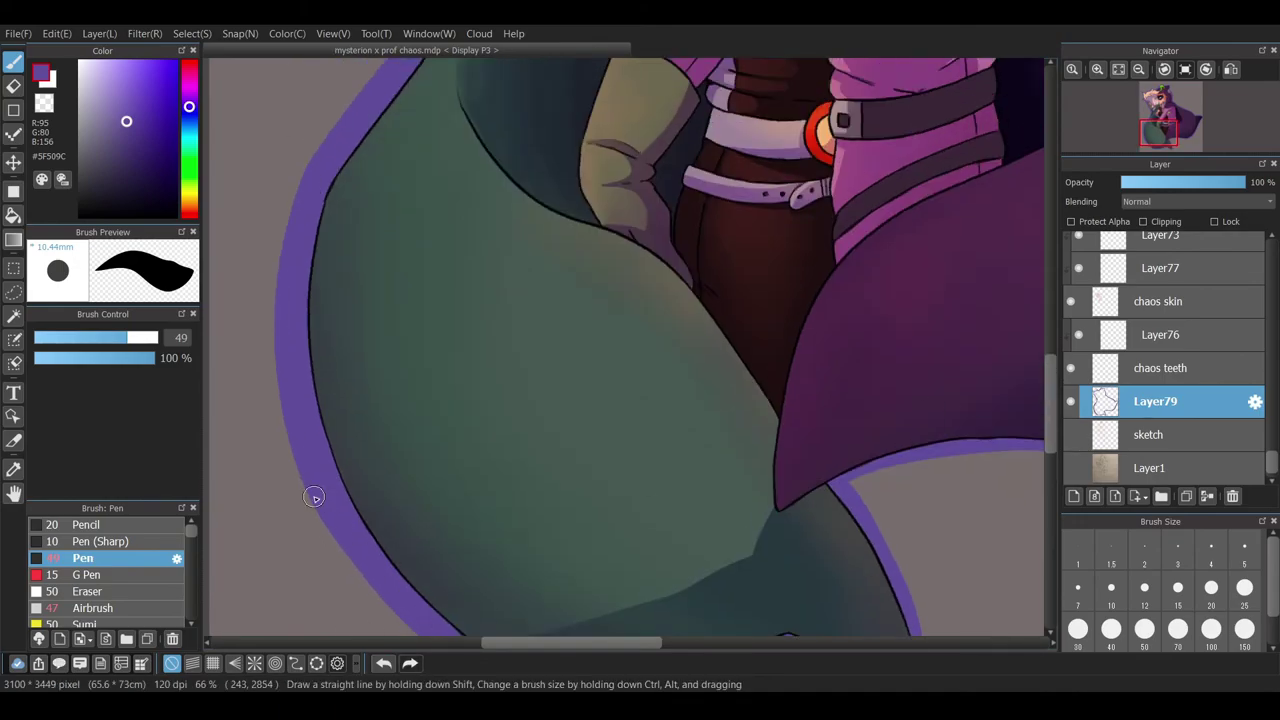
- Outline the green cape's bottom hem and pointed tip in #5F509C with the size 49 pen on Layer79
{"action": "scroll", "coordinate": [1009, 377], "scroll_direction": "down", "scroll_amount": 4}
{"action": "mouse_move", "coordinate": [491, 486]}
{"action": "left_mouse_down"}
{"action": "mouse_move", "coordinate": [801, 461]}
{"action": "mouse_move", "coordinate": [909, 509]}
{"action": "left_mouse_up"}
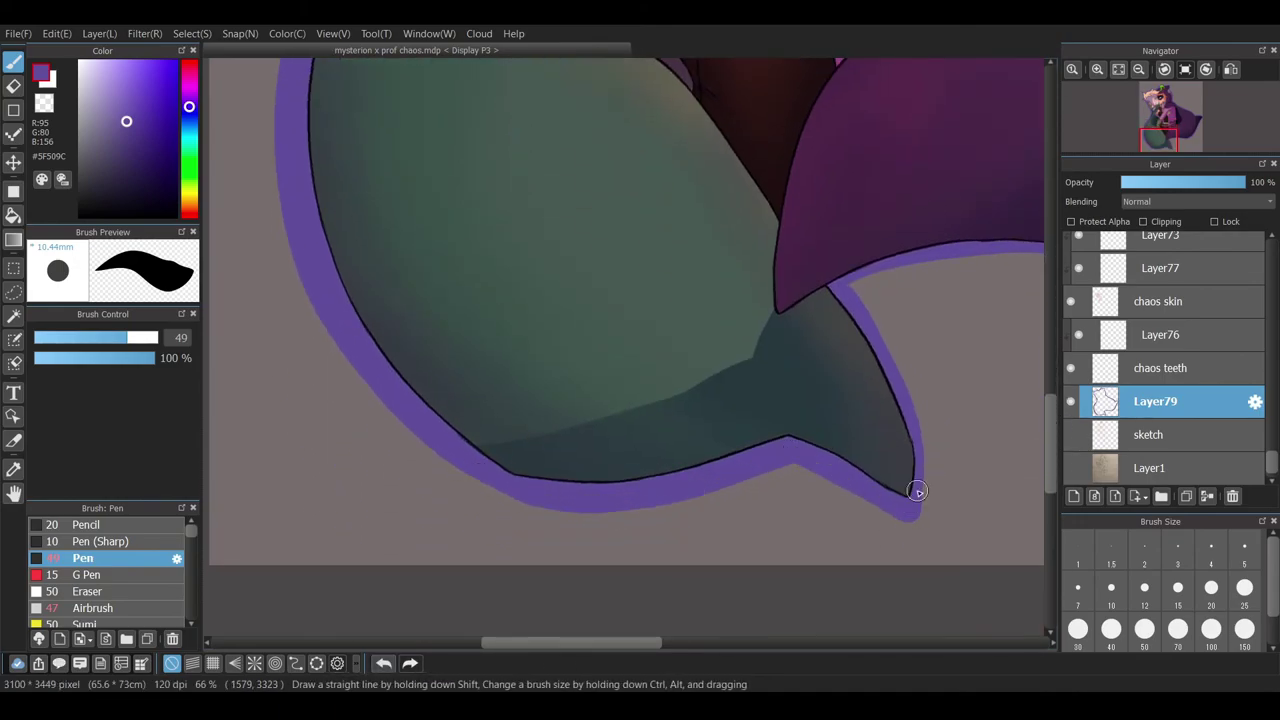
{"action": "key", "text": "ctrl+0"}
{"action": "scroll", "coordinate": [1024, 312], "scroll_direction": "up", "scroll_amount": 2}
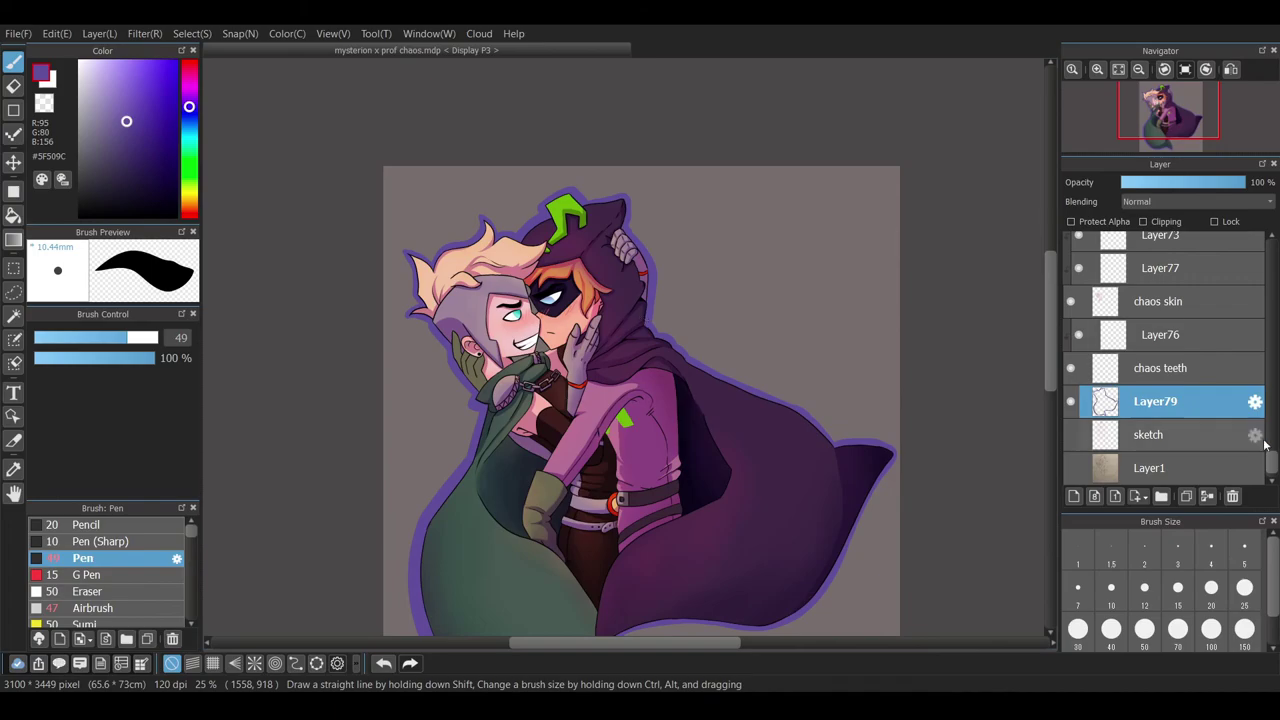
- Sample #5AC0BA with the colors layer shown and add a new layer clipped above the Layer79 outline
{"action": "scroll", "coordinate": [1165, 350], "scroll_direction": "up", "scroll_amount": 5}
{"action": "left_click", "coordinate": [1070, 300]}
{"action": "left_click", "coordinate": [820, 345], "text": "alt"}
{"action": "left_click", "coordinate": [1070, 300]}
{"action": "scroll", "coordinate": [1165, 350], "scroll_direction": "down", "scroll_amount": 5}
{"action": "left_click", "coordinate": [1148, 400]}
{"action": "left_click", "coordinate": [1073, 496]}
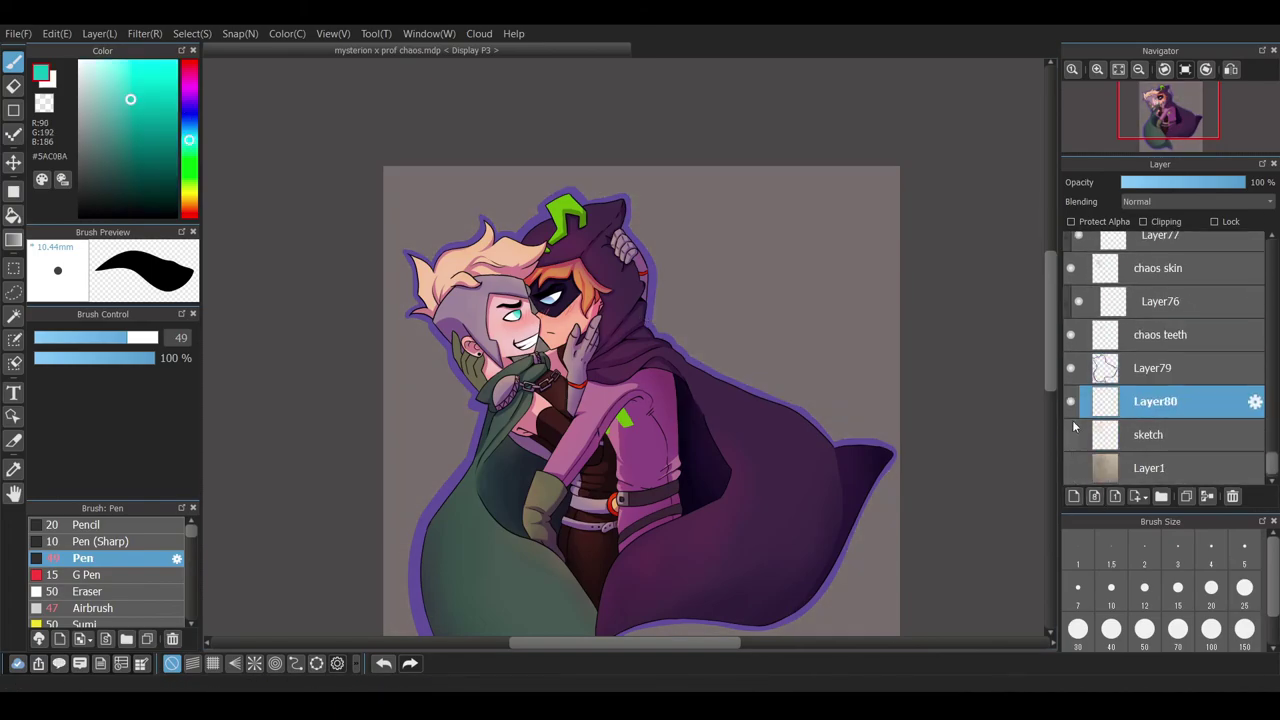
{"action": "left_click_drag", "start_coordinate": [1165, 398], "coordinate": [1165, 367]}
{"action": "left_click", "coordinate": [1143, 221]}
- Recolour the outline around the hooded character and purple cape in teal and clean it up where it meets the blond hair
{"action": "left_click_drag", "start_coordinate": [640, 230], "coordinate": [929, 494]}
{"action": "scroll", "coordinate": [700, 500], "scroll_direction": "down", "scroll_amount": 2}
{"action": "mouse_move", "coordinate": [690, 545]}
{"action": "left_mouse_down"}
{"action": "mouse_move", "coordinate": [632, 542]}
{"action": "mouse_move", "coordinate": [872, 416]}
{"action": "left_mouse_up"}
{"action": "scroll", "coordinate": [617, 227], "scroll_direction": "up", "scroll_amount": 6}
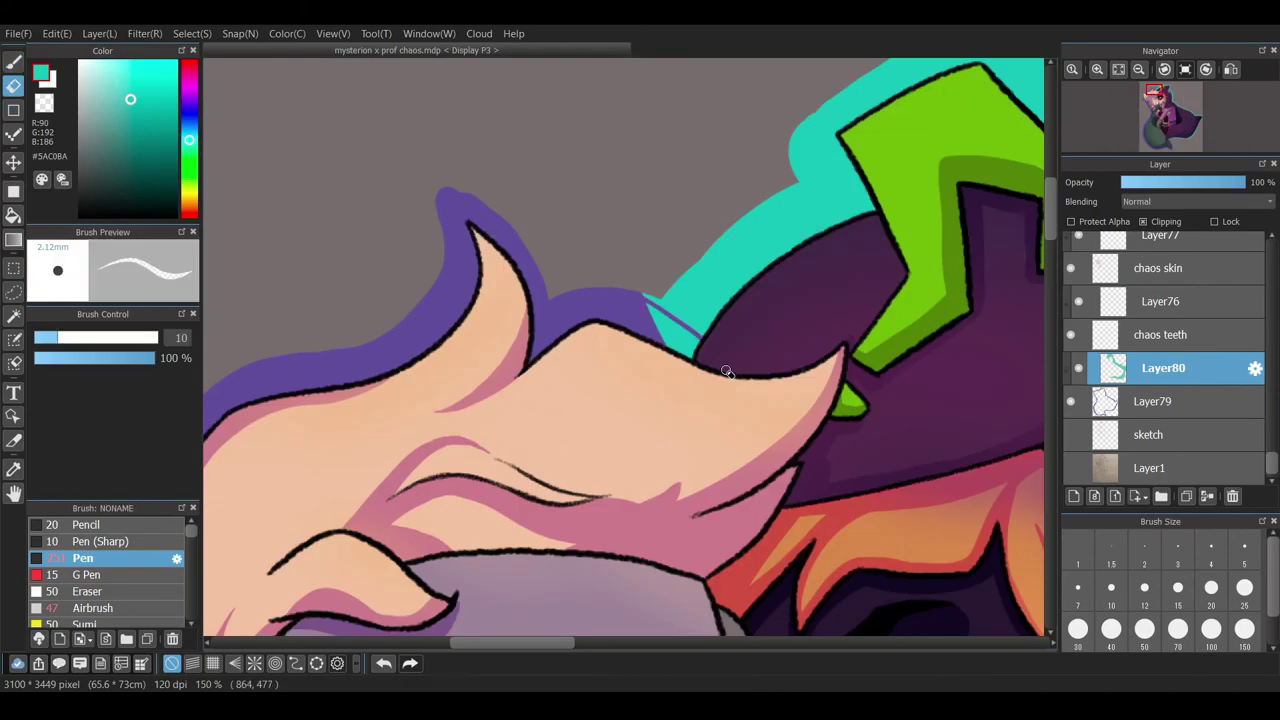
{"action": "key", "text": "e"}
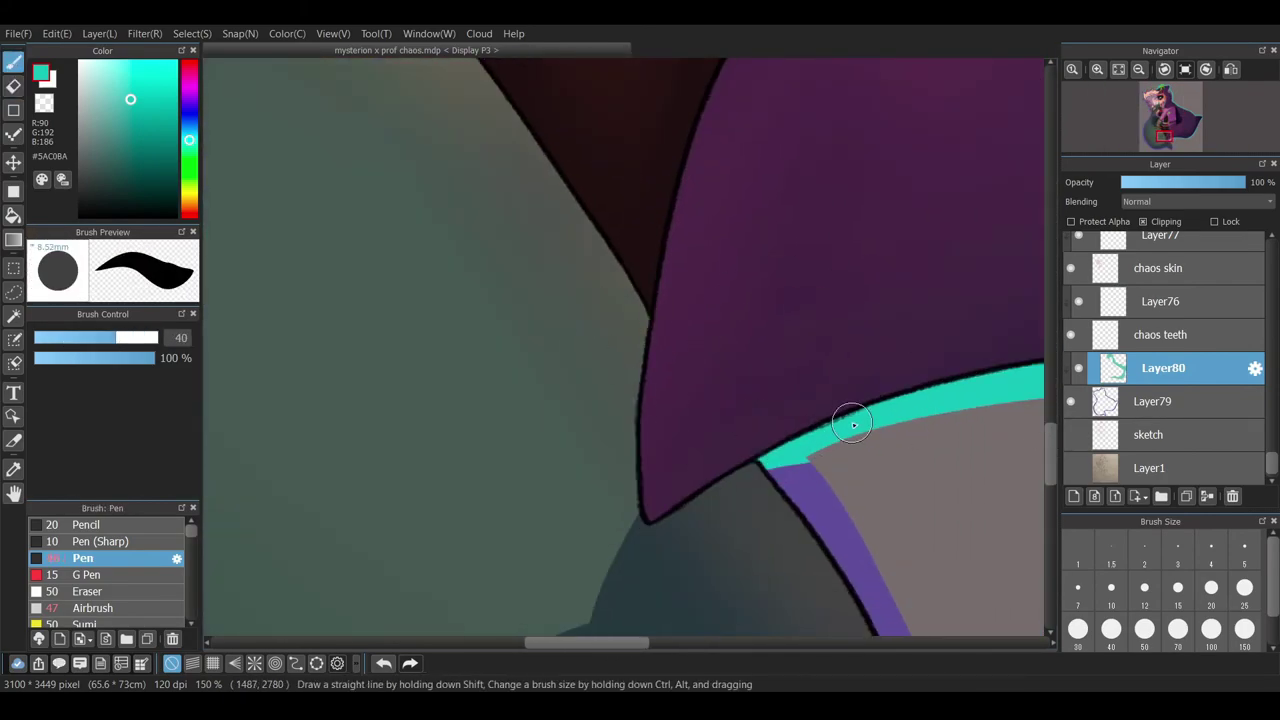
- Tidy the teal outline at the point where the purple cape's lower edge meets the green cape
{"action": "key", "text": "b"}
{"action": "key", "text": "e"}
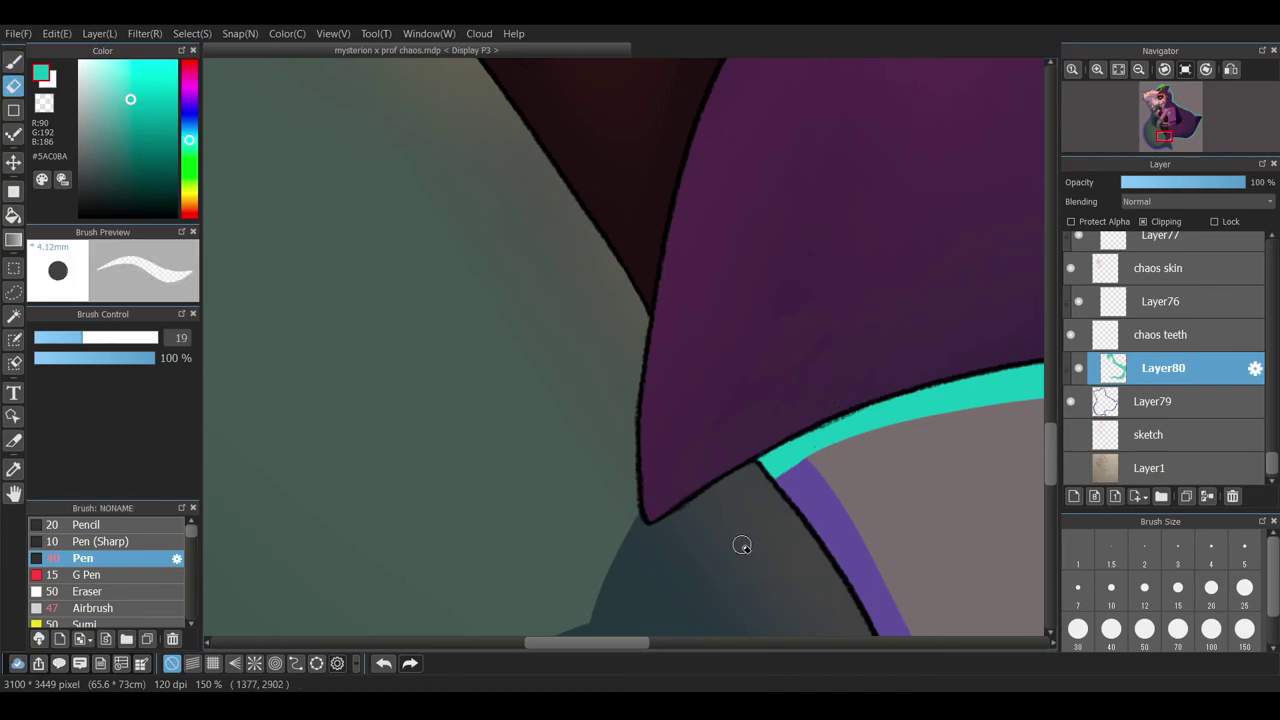
{"action": "key", "text": "b"}
{"action": "scroll", "coordinate": [714, 543], "scroll_direction": "down", "scroll_amount": 3}
{"action": "scroll", "coordinate": [734, 503], "scroll_direction": "down", "scroll_amount": 2}
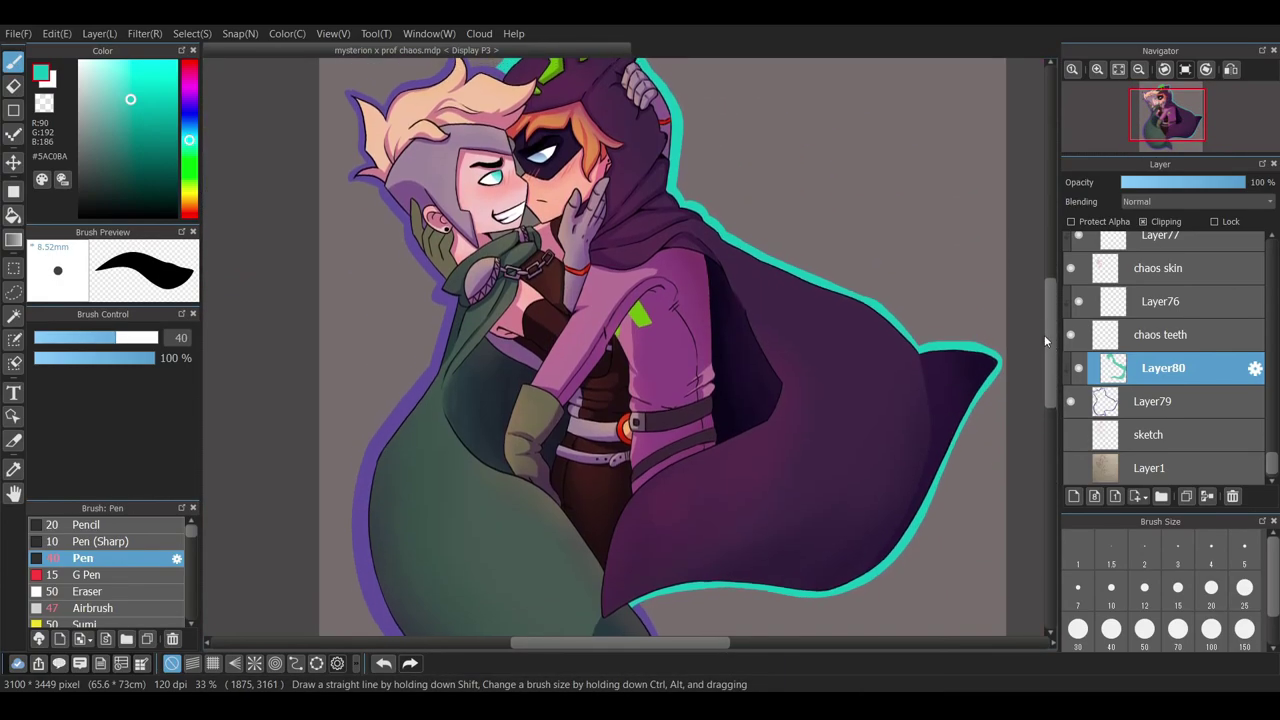
- Add a layer above all others and extend the teal outline over the green cape to the purple cape's lower tip
{"action": "left_click_drag", "start_coordinate": [1272, 478], "coordinate": [1271, 250]}
{"action": "scroll", "coordinate": [663, 506], "scroll_direction": "up", "scroll_amount": 5}
{"action": "mouse_move", "coordinate": [1160, 248]}
{"action": "left_mouse_down"}
{"action": "mouse_move", "coordinate": [1160, 405]}
{"action": "mouse_move", "coordinate": [1160, 330]}
{"action": "mouse_move", "coordinate": [700, 574]}
{"action": "left_mouse_up"}
{"action": "key", "text": "ctrl+z"}
{"action": "left_click_drag", "start_coordinate": [790, 525], "coordinate": [686, 598]}
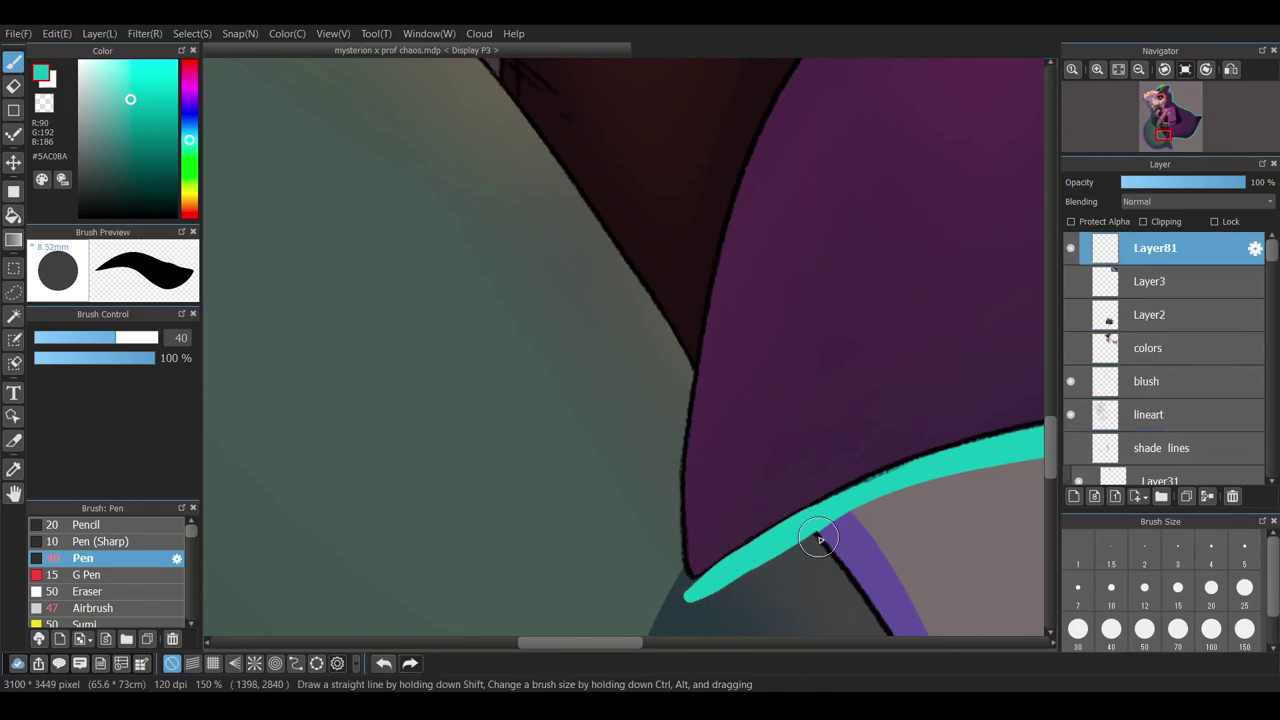
{"action": "key", "text": "e"}
{"action": "scroll", "coordinate": [777, 561], "scroll_direction": "down", "scroll_amount": 5}
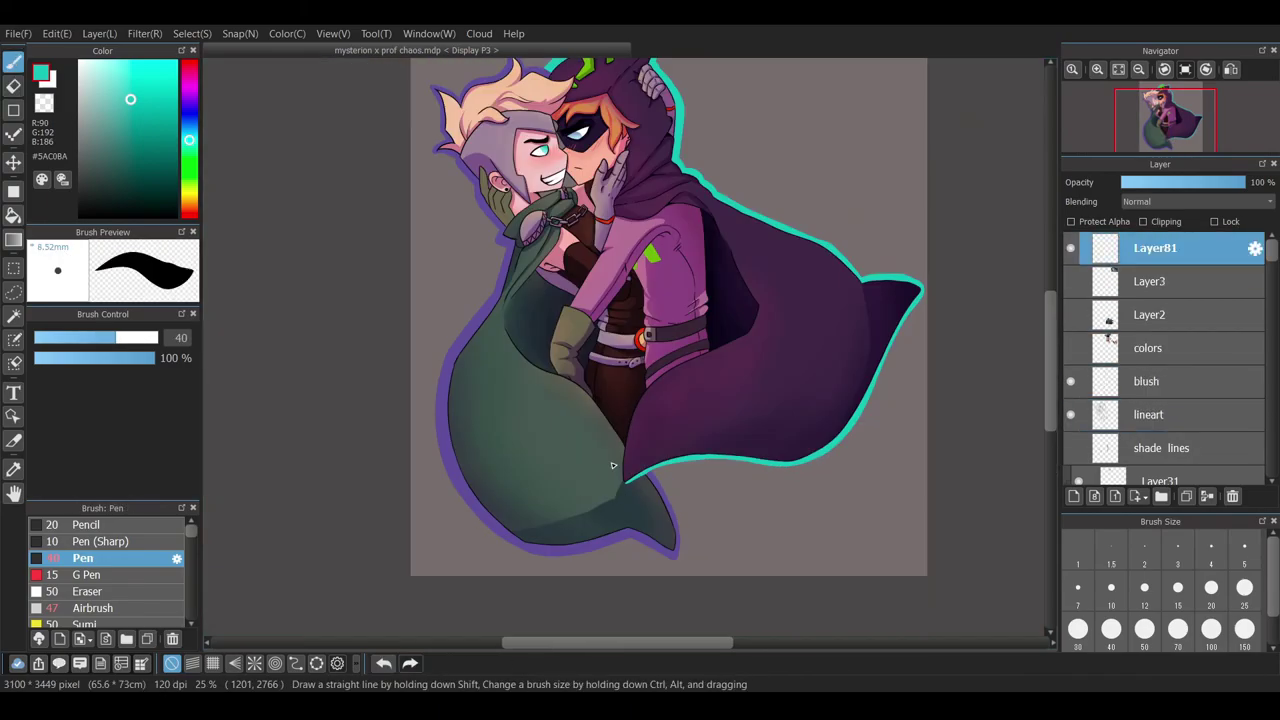
- Move Layer81 below the colors layer and redraw the teal edge at the purple cape's lower tip with a size 23 pen
{"action": "scroll", "coordinate": [700, 560], "scroll_direction": "up", "scroll_amount": 5}
{"action": "left_click_drag", "start_coordinate": [1160, 248], "coordinate": [1160, 348]}
{"action": "key", "text": "b"}
{"action": "key", "text": "ctrl+z"}
{"action": "left_click_drag", "start_coordinate": [619, 568], "coordinate": [676, 555]}
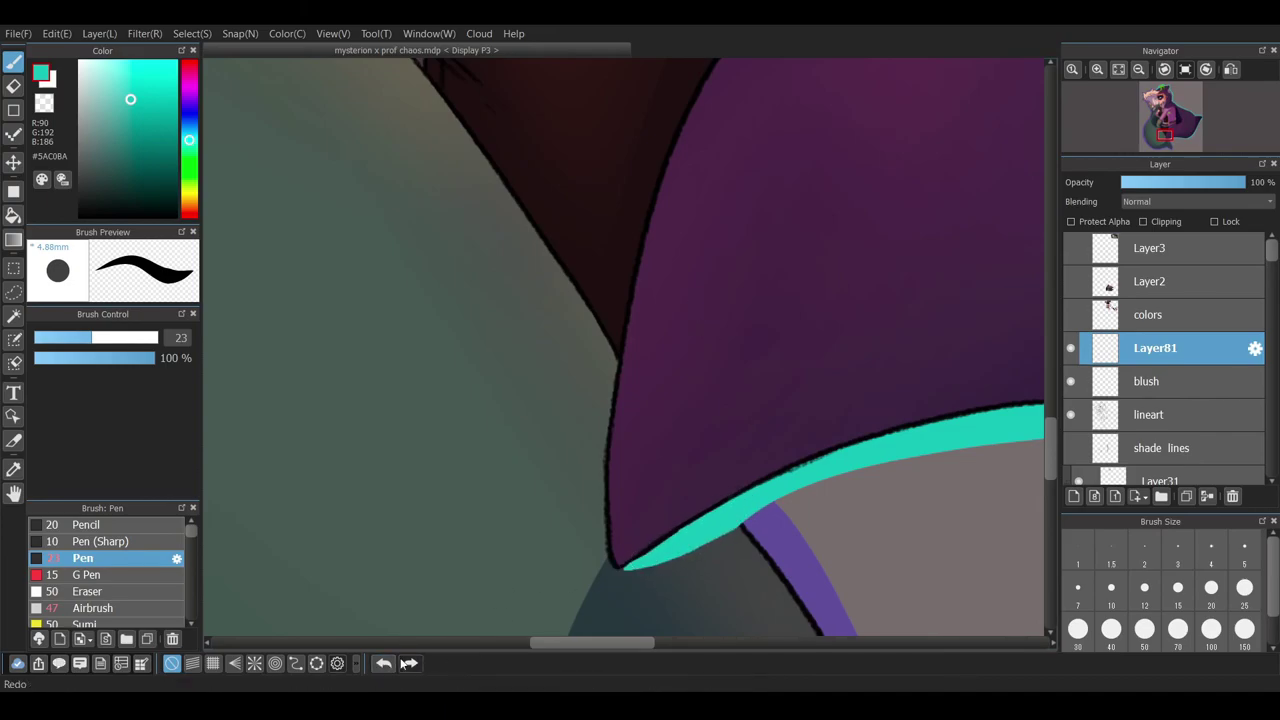
{"action": "scroll", "coordinate": [969, 433], "scroll_direction": "down", "scroll_amount": 5}
{"action": "scroll", "coordinate": [680, 620], "scroll_direction": "up", "scroll_amount": 6}
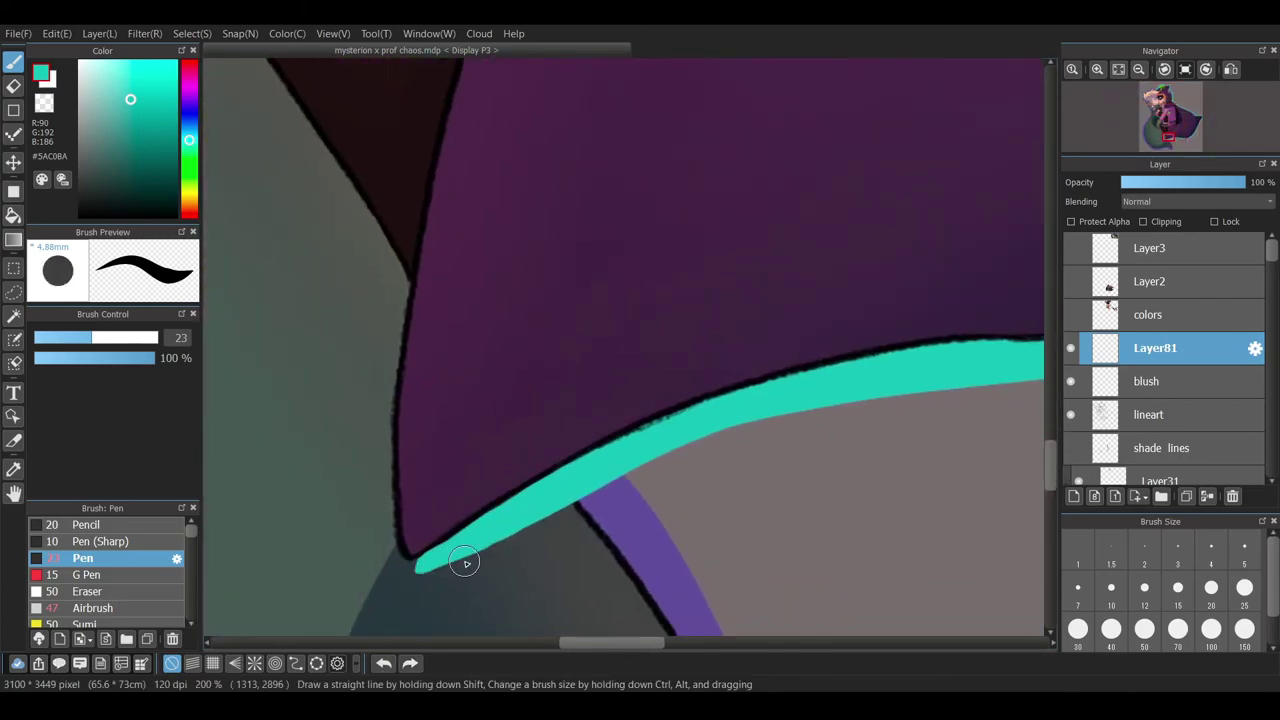
{"action": "scroll", "coordinate": [953, 418], "scroll_direction": "down", "scroll_amount": 5}
{"action": "scroll", "coordinate": [537, 386], "scroll_direction": "up", "scroll_amount": 3}
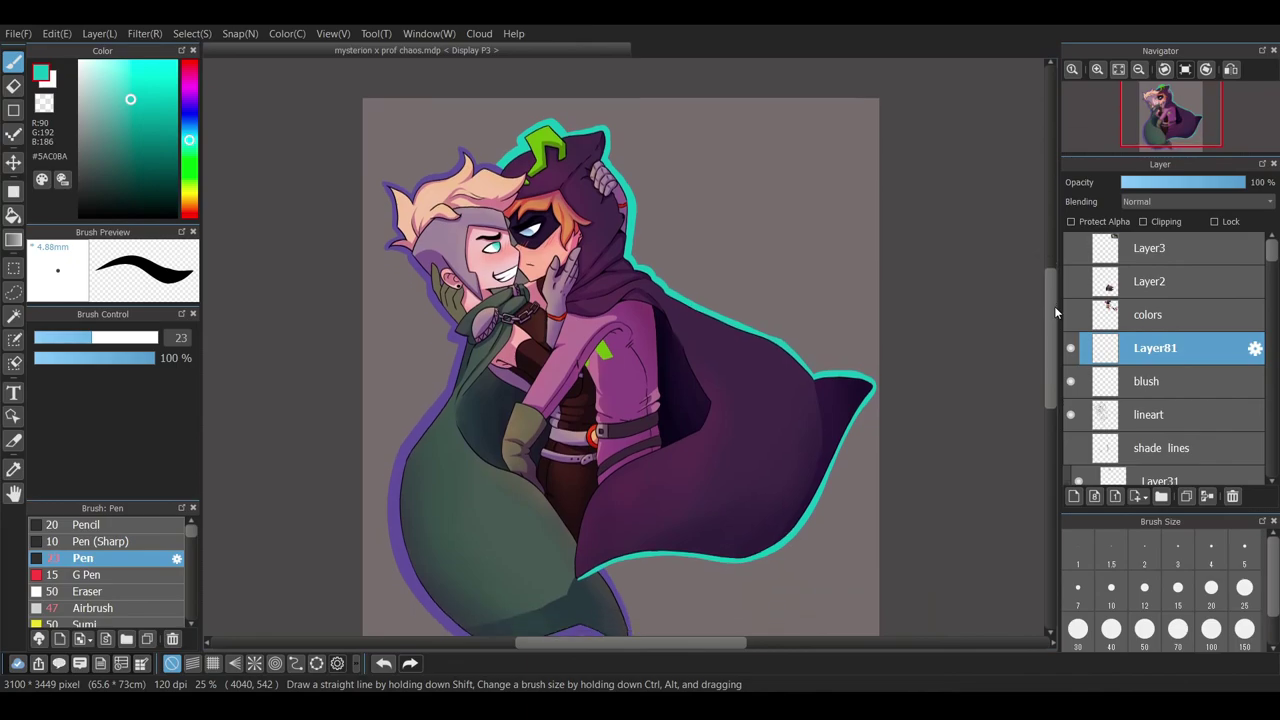
- Paint the Layer5 background solid #000000 with a size 580 pen
{"action": "scroll", "coordinate": [1068, 345], "scroll_direction": "down", "scroll_amount": 5}
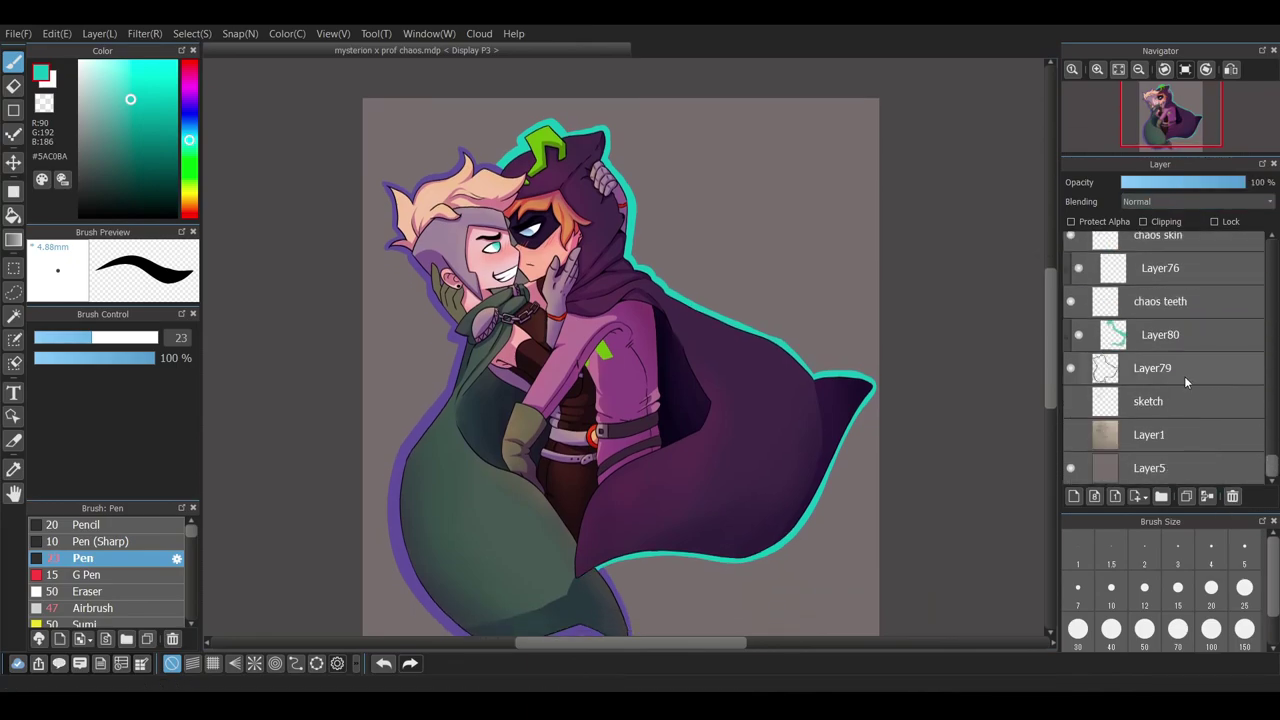
{"action": "left_click", "coordinate": [1150, 467]}
{"action": "mouse_move", "coordinate": [390, 160]}
{"action": "left_mouse_down"}
{"action": "mouse_move", "coordinate": [691, 77]}
{"action": "mouse_move", "coordinate": [375, 305]}
{"action": "mouse_move", "coordinate": [722, 534]}
{"action": "mouse_move", "coordinate": [967, 611]}
{"action": "mouse_move", "coordinate": [1054, 379]}
{"action": "mouse_move", "coordinate": [1054, 425]}
{"action": "mouse_move", "coordinate": [1007, 472]}
{"action": "left_mouse_up"}
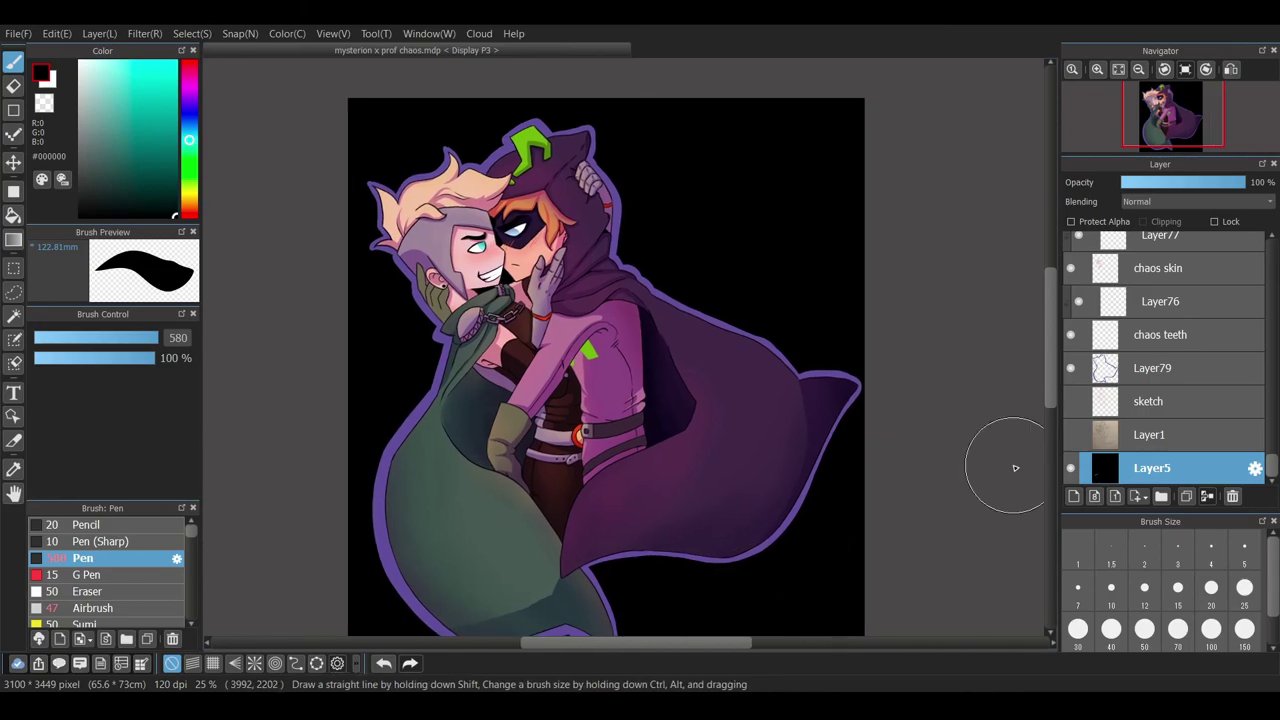
- Add a new layer directly above the blush layer
{"action": "scroll", "coordinate": [1165, 350], "scroll_direction": "up", "scroll_amount": 10}
{"action": "left_click", "coordinate": [1150, 347]}
{"action": "left_click", "coordinate": [1073, 496]}
{"action": "left_click", "coordinate": [112, 543]}
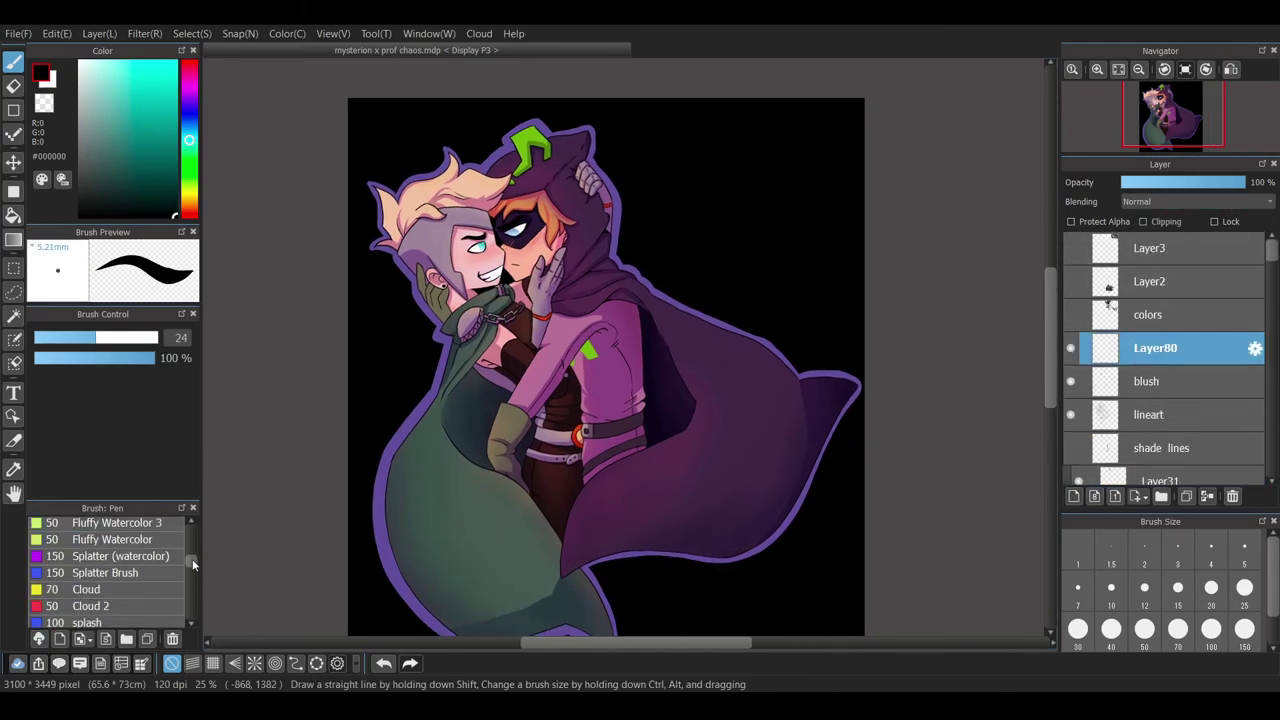
{"action": "scroll", "coordinate": [100, 570], "scroll_direction": "down", "scroll_amount": 5}
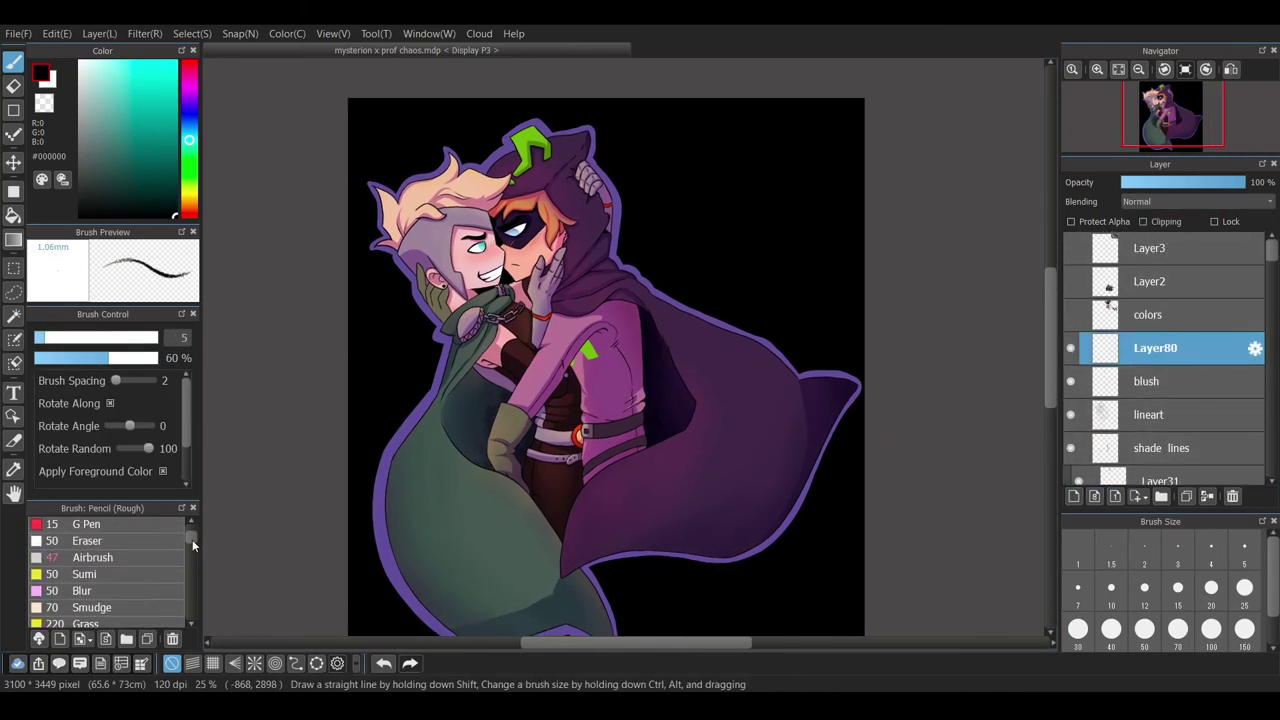
- Show the shade_lines layer and smudge its hatching around the olive glove and inside the purple cape at size 135
{"action": "left_click", "coordinate": [94, 613]}
{"action": "scroll", "coordinate": [497, 450], "scroll_direction": "up", "scroll_amount": 4}
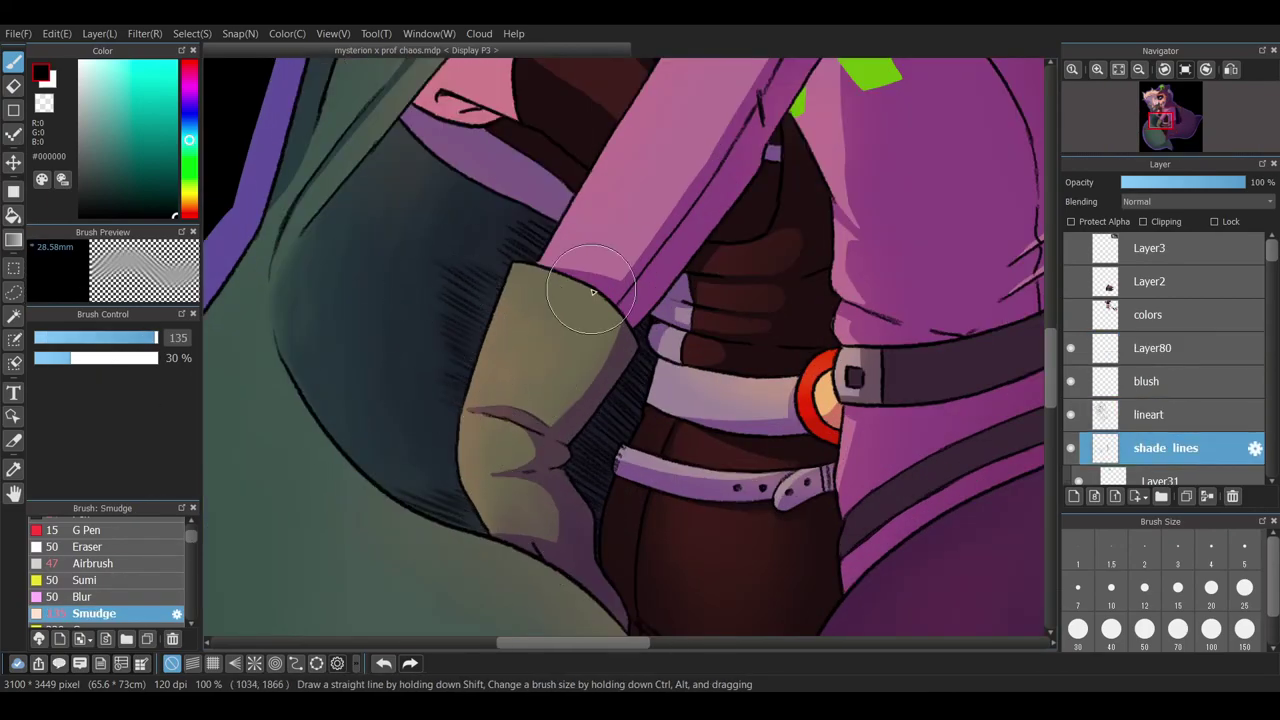
{"action": "key", "text": "e"}
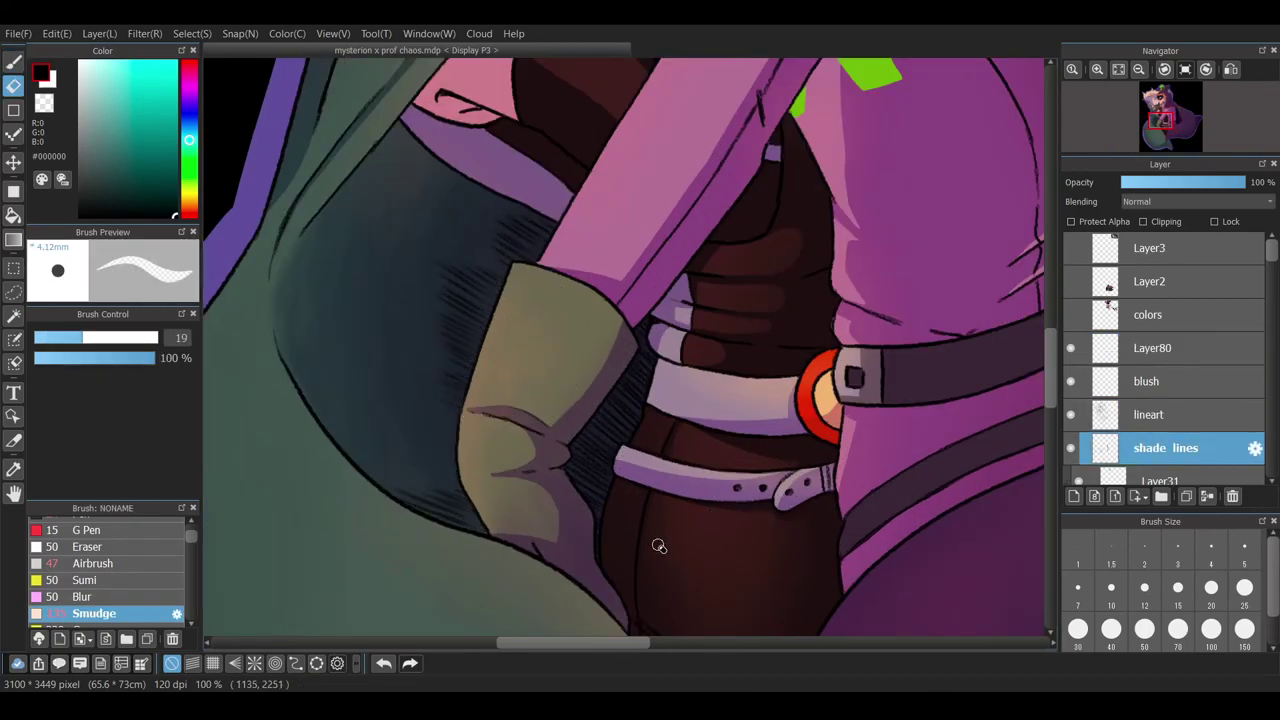
{"action": "key", "text": "b"}
{"action": "left_click_drag", "start_coordinate": [624, 643], "coordinate": [689, 643]}
{"action": "scroll", "coordinate": [785, 336], "scroll_direction": "up", "scroll_amount": 3}
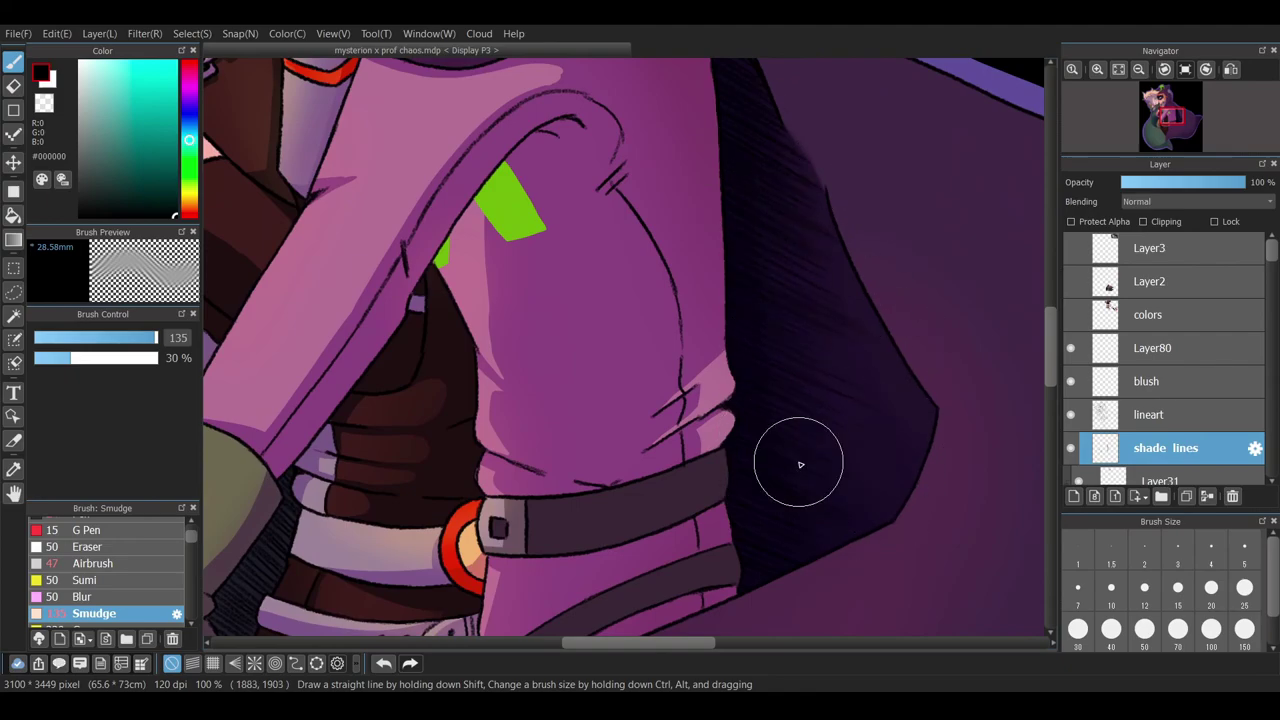
{"action": "scroll", "coordinate": [821, 491], "scroll_direction": "down", "scroll_amount": 1}
- Soften the hatching beside the glove with a size 96 smudge and erase stray shade lines around the belts and glove
{"action": "left_click", "coordinate": [136, 341]}
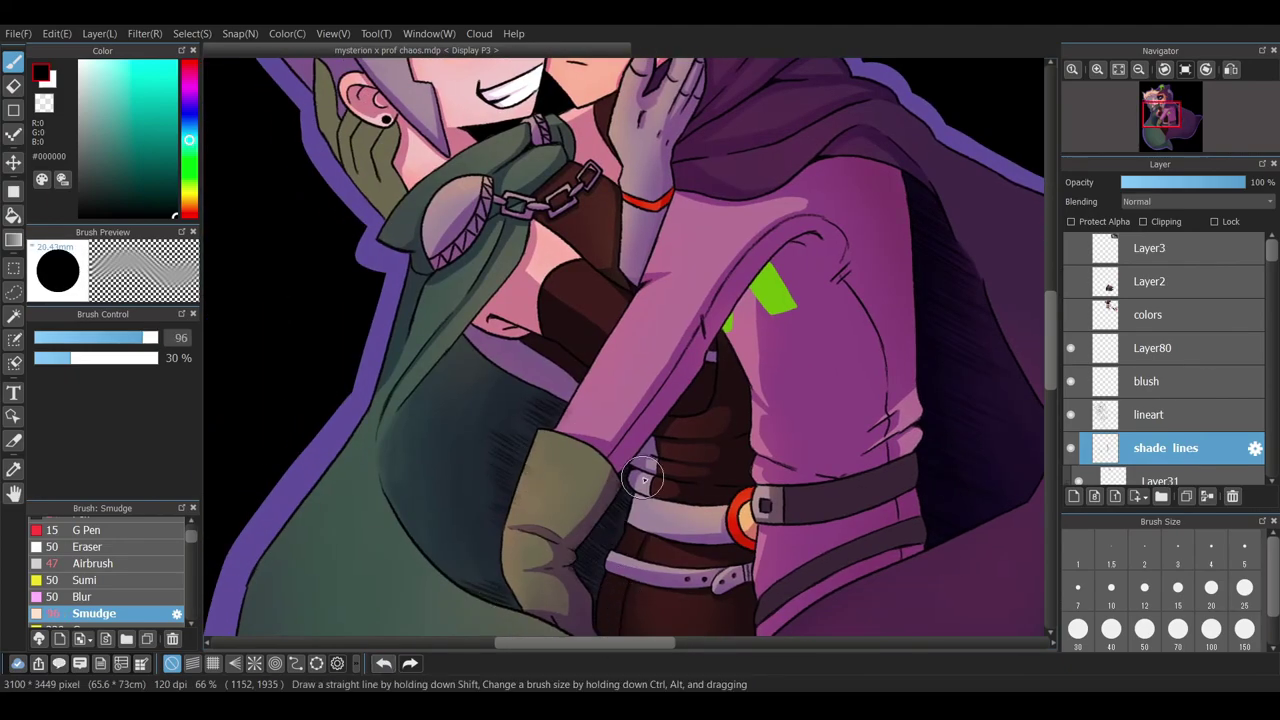
{"action": "key", "text": "e"}
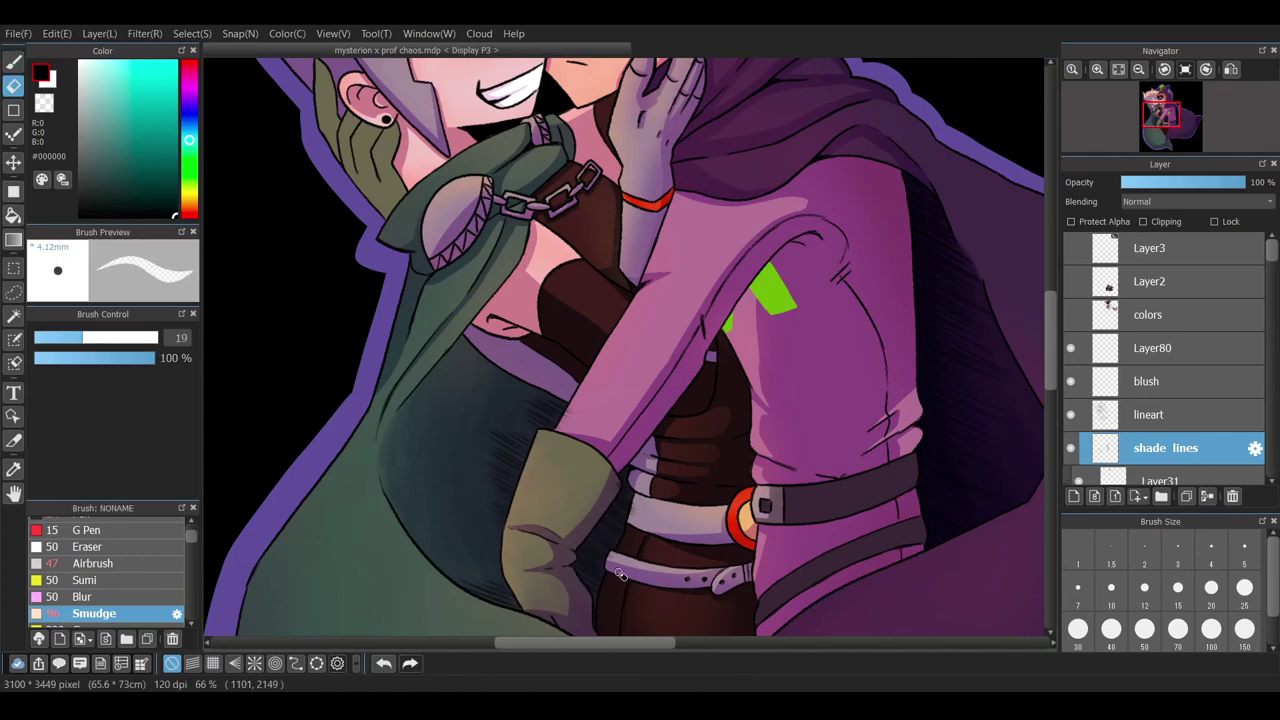
{"action": "left_click_drag", "start_coordinate": [562, 428], "coordinate": [349, 520]}
{"action": "scroll", "coordinate": [349, 520], "scroll_direction": "up", "scroll_amount": 4}
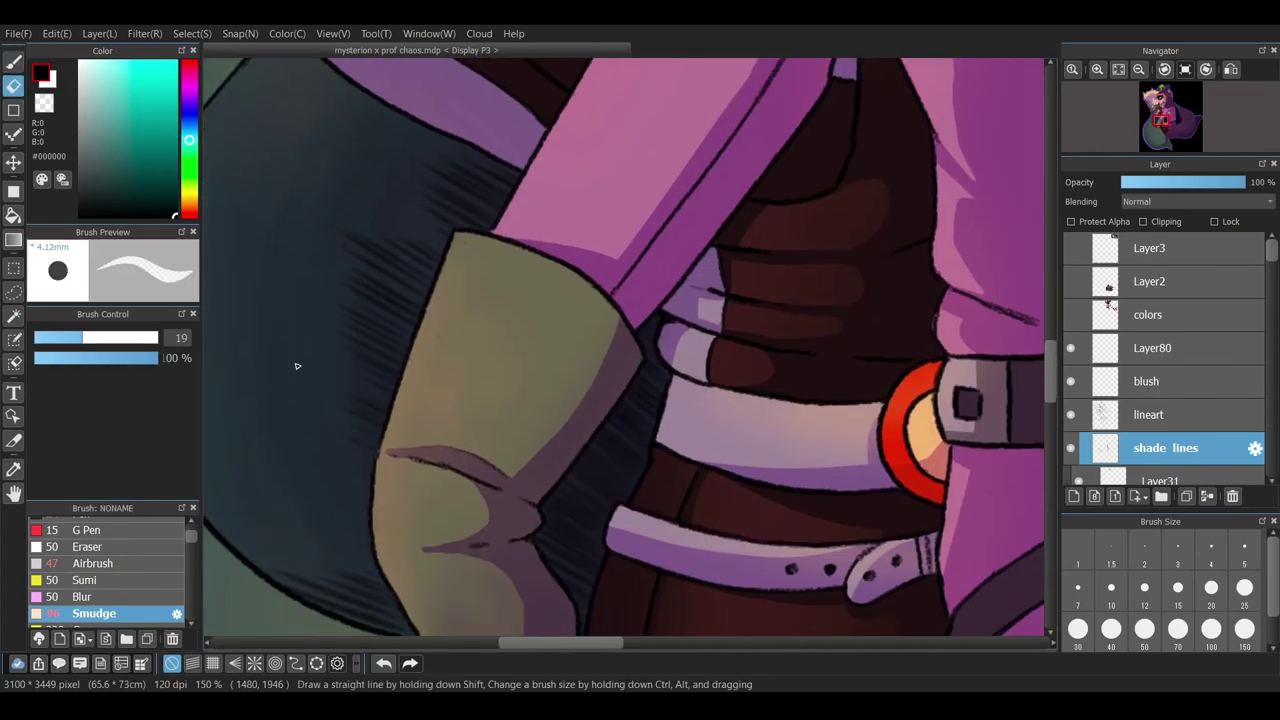
{"action": "scroll", "coordinate": [571, 523], "scroll_direction": "down", "scroll_amount": 2}
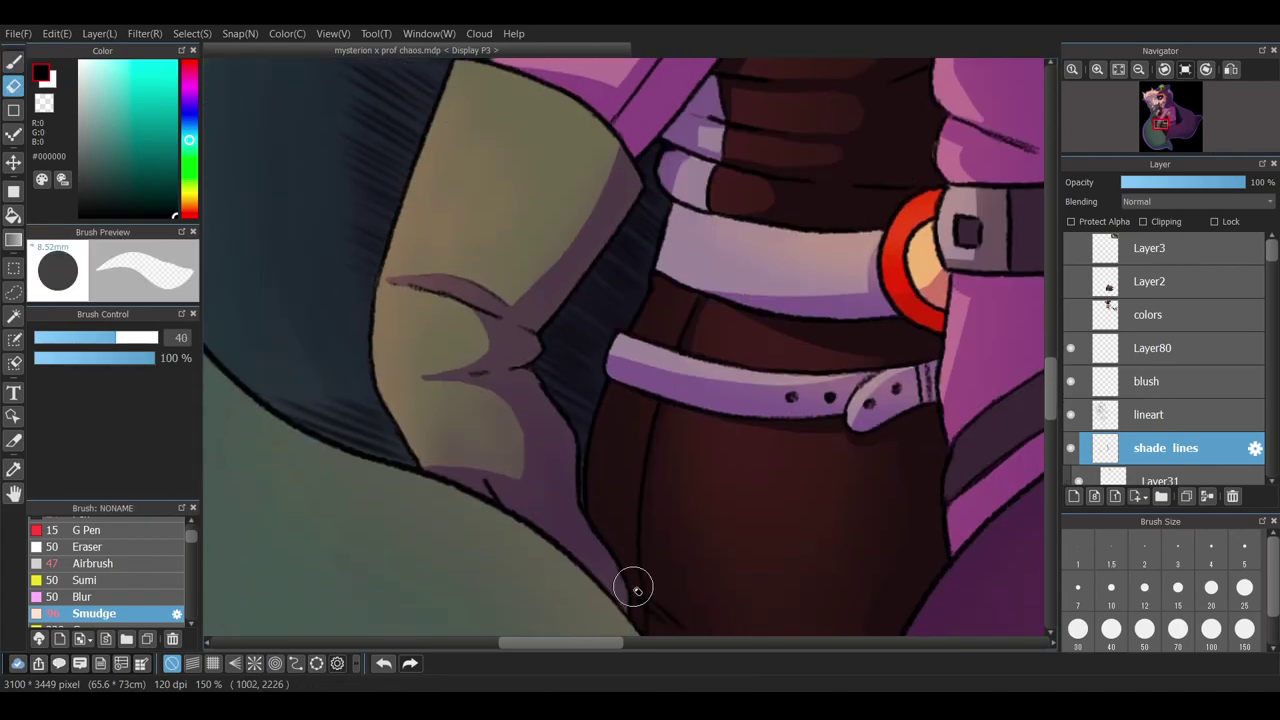
- Sample #6C6852 from the olive glove for the size 24 pen and return to the shade_lines layer
{"action": "key", "text": "b"}
{"action": "scroll", "coordinate": [571, 523], "scroll_direction": "up", "scroll_amount": 3}
{"action": "mouse_move", "coordinate": [1271, 250]}
{"action": "left_mouse_down"}
{"action": "mouse_move", "coordinate": [1273, 365]}
{"action": "mouse_move", "coordinate": [1271, 250]}
{"action": "left_mouse_up"}
{"action": "left_click", "coordinate": [1105, 278]}
{"action": "scroll", "coordinate": [1105, 278], "scroll_direction": "up", "scroll_amount": 2}
{"action": "left_click", "coordinate": [440, 560], "text": "alt"}
{"action": "key", "text": "p"}
{"action": "left_click", "coordinate": [1165, 448]}
{"action": "scroll", "coordinate": [620, 500], "scroll_direction": "down", "scroll_amount": 2}
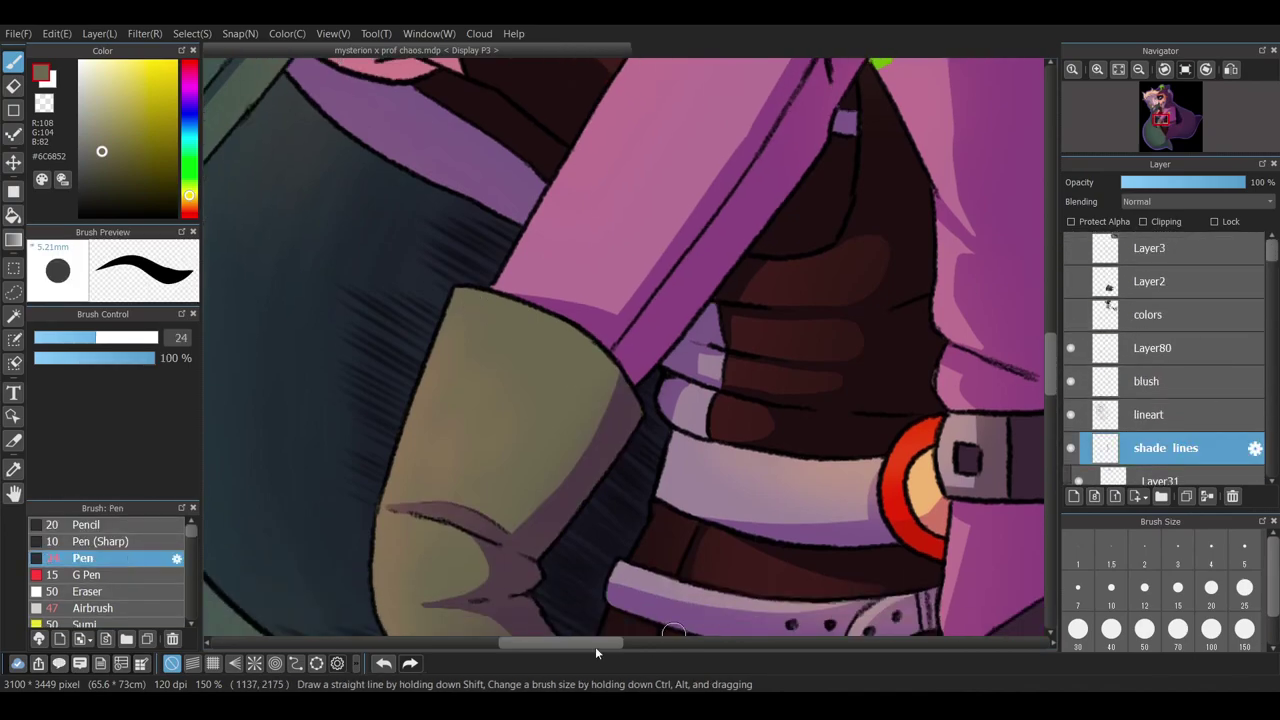
- Erase stray hatching along the back edge of the purple torso with the size 40 eraser
{"action": "scroll", "coordinate": [791, 551], "scroll_direction": "right", "scroll_amount": 5}
{"action": "key", "text": "e"}
{"action": "scroll", "coordinate": [917, 370], "scroll_direction": "up", "scroll_amount": 3}
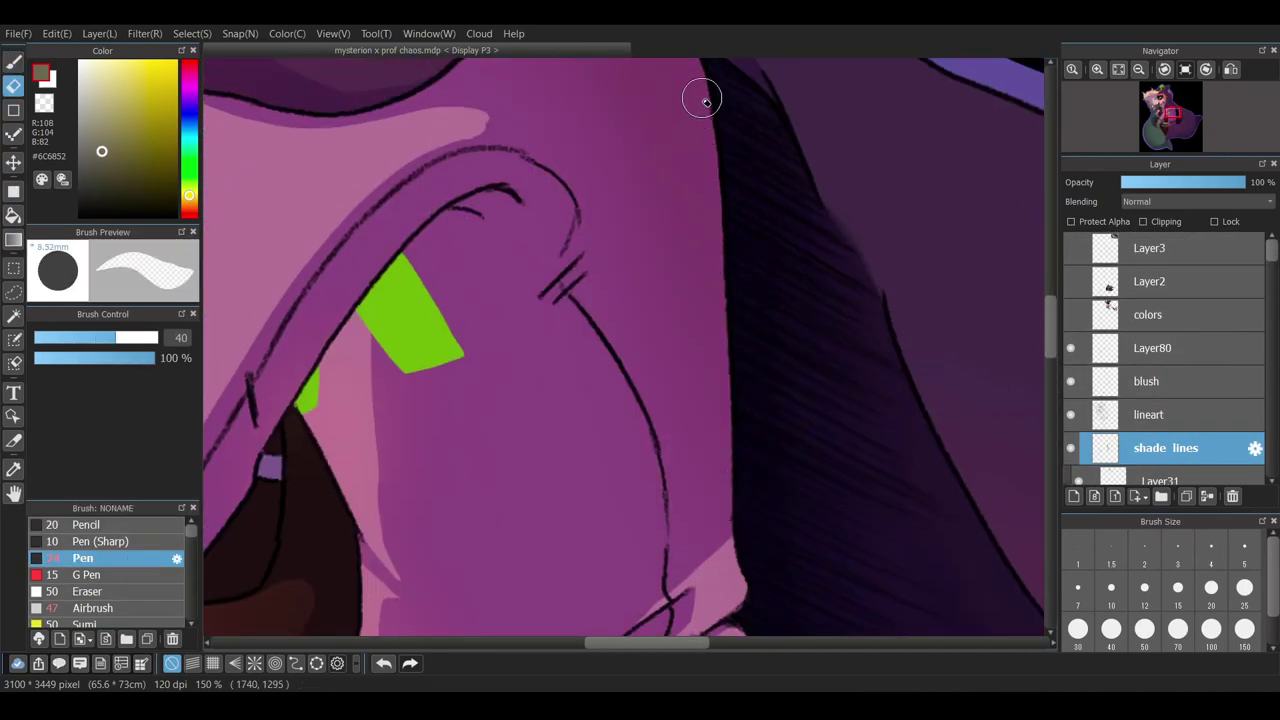
{"action": "scroll", "coordinate": [700, 106], "scroll_direction": "down", "scroll_amount": 6}
- Lower the shade_lines layer's opacity to 51% and hide the layer
{"action": "key", "text": "p"}
{"action": "scroll", "coordinate": [900, 400], "scroll_direction": "up", "scroll_amount": 1}
{"action": "left_click", "coordinate": [1215, 183]}
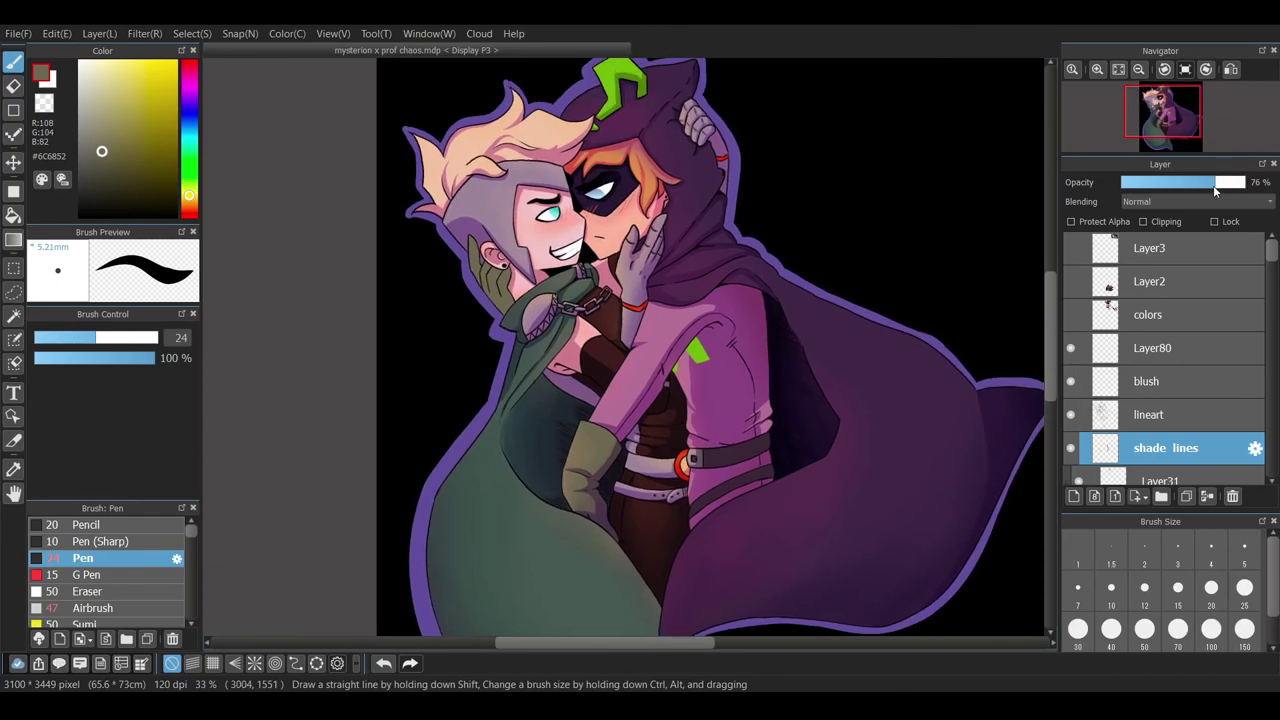
{"action": "left_click_drag", "start_coordinate": [1137, 183], "coordinate": [1184, 183]}
{"action": "left_click_drag", "start_coordinate": [690, 641], "coordinate": [712, 641]}
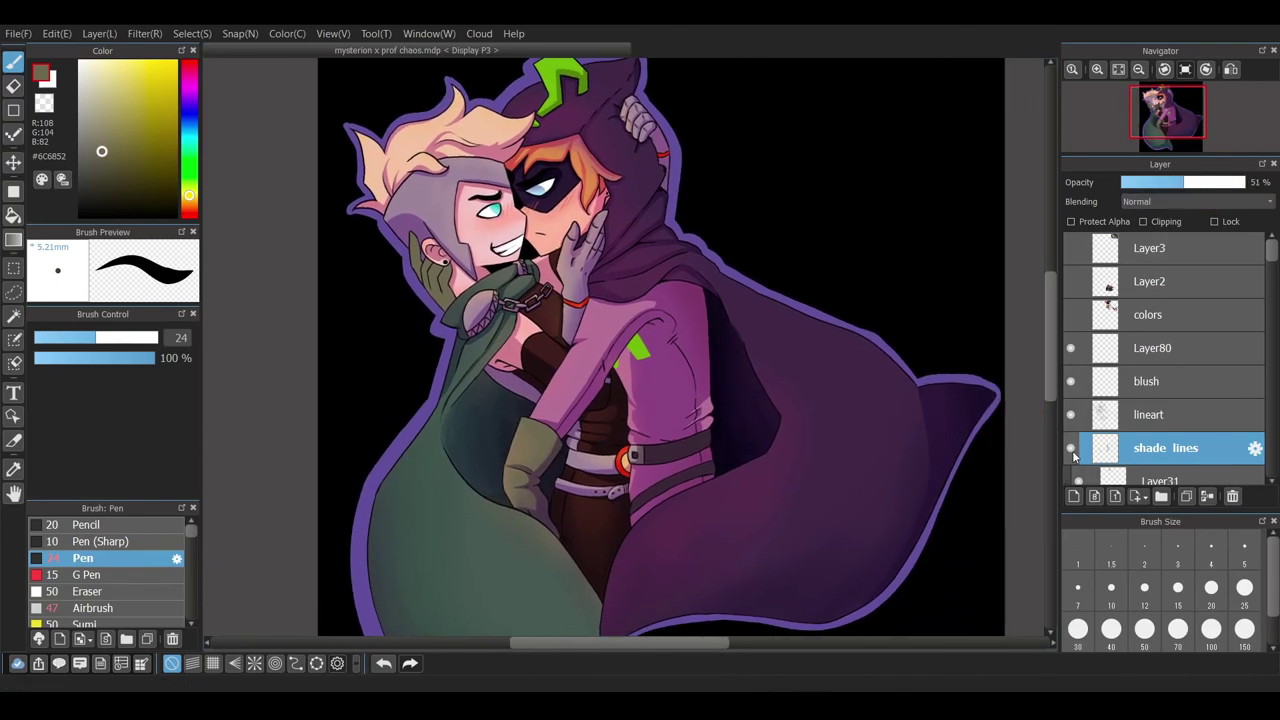
- Write the boxed artist signature in black on Layer80 near the green cape's hem with Pencil (Rough) at size 5, and start transforming it
{"action": "left_click", "coordinate": [1160, 350]}
{"action": "scroll", "coordinate": [105, 570], "scroll_direction": "down", "scroll_amount": 5}
{"action": "left_click", "coordinate": [112, 582]}
{"action": "scroll", "coordinate": [643, 519], "scroll_direction": "down", "scroll_amount": 1}
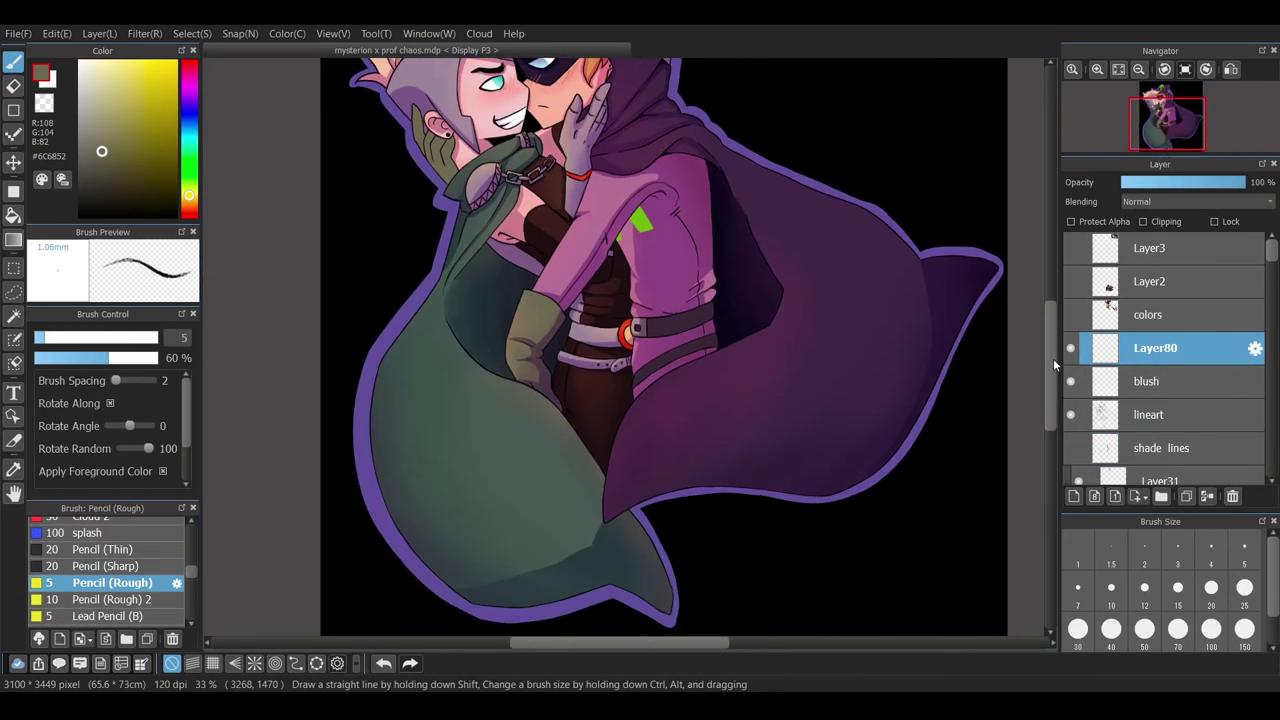
{"action": "scroll", "coordinate": [643, 519], "scroll_direction": "up", "scroll_amount": 5}
{"action": "key", "text": "ctrl+z"}
{"action": "left_click_drag", "start_coordinate": [588, 381], "coordinate": [589, 386]}
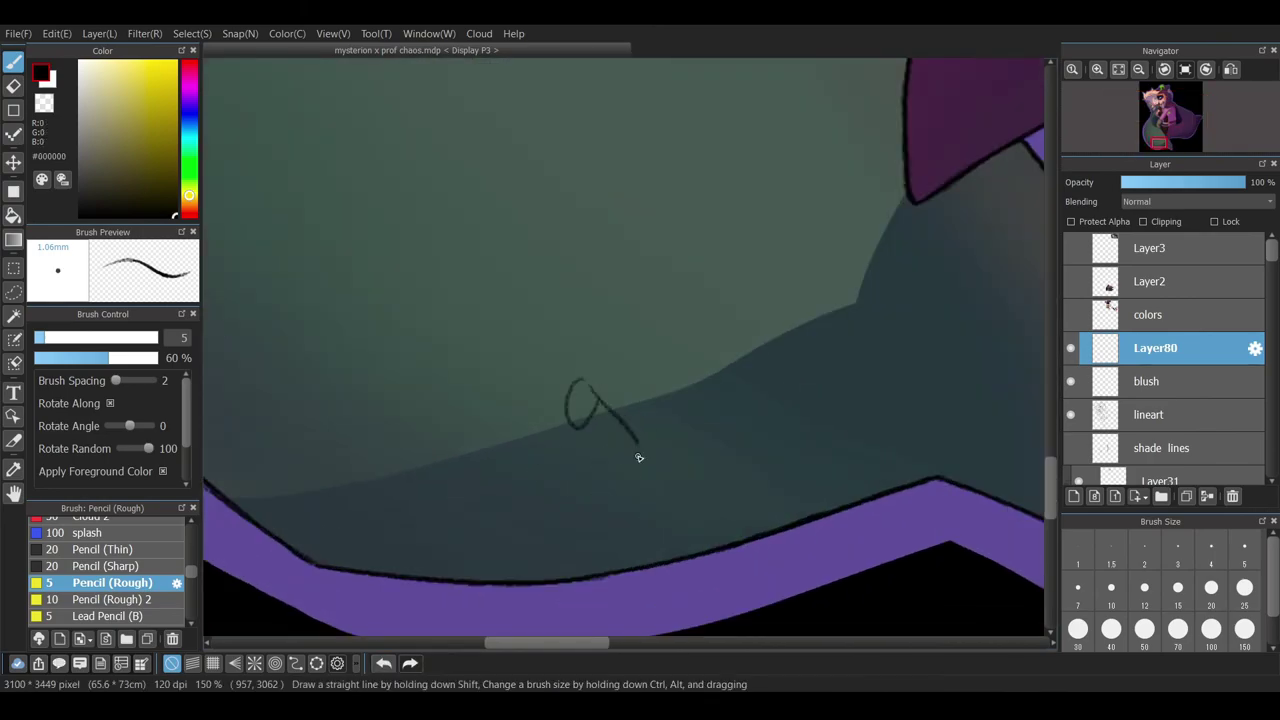
{"action": "left_click", "coordinate": [409, 666]}
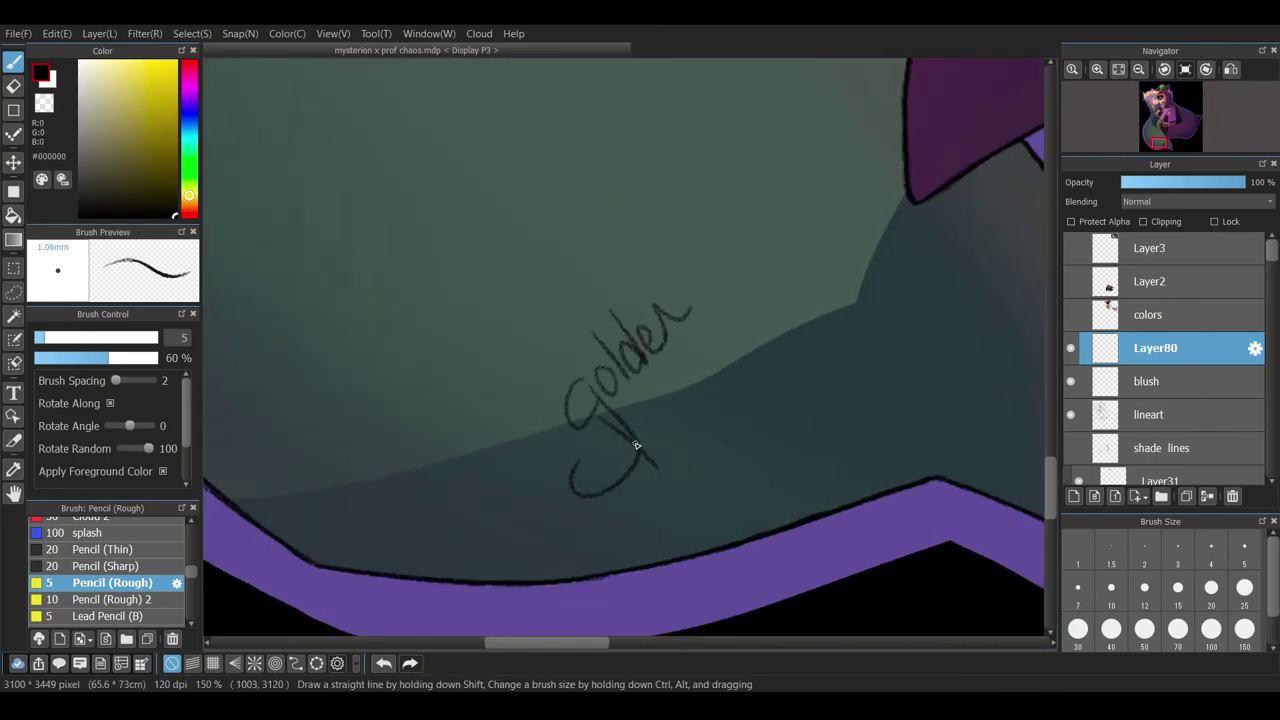
{"action": "key", "text": "ctrl+t"}
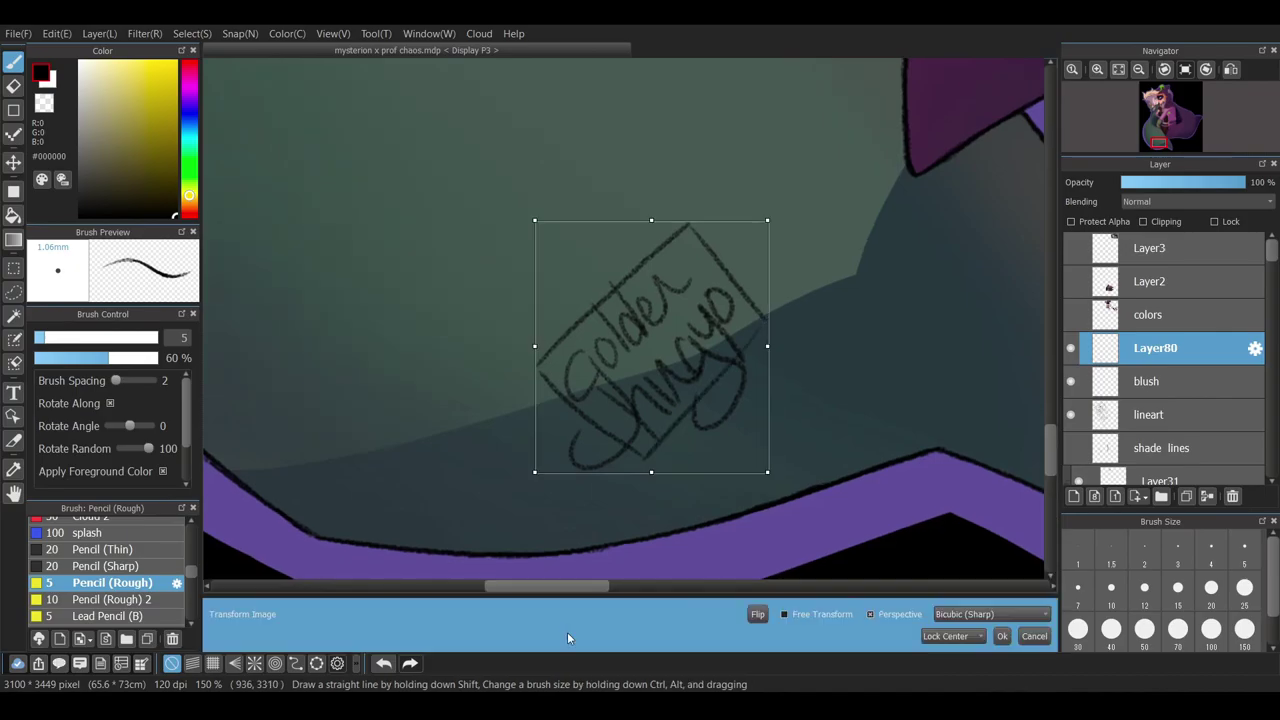
{"action": "scroll", "coordinate": [742, 322], "scroll_direction": "down", "scroll_amount": 5}
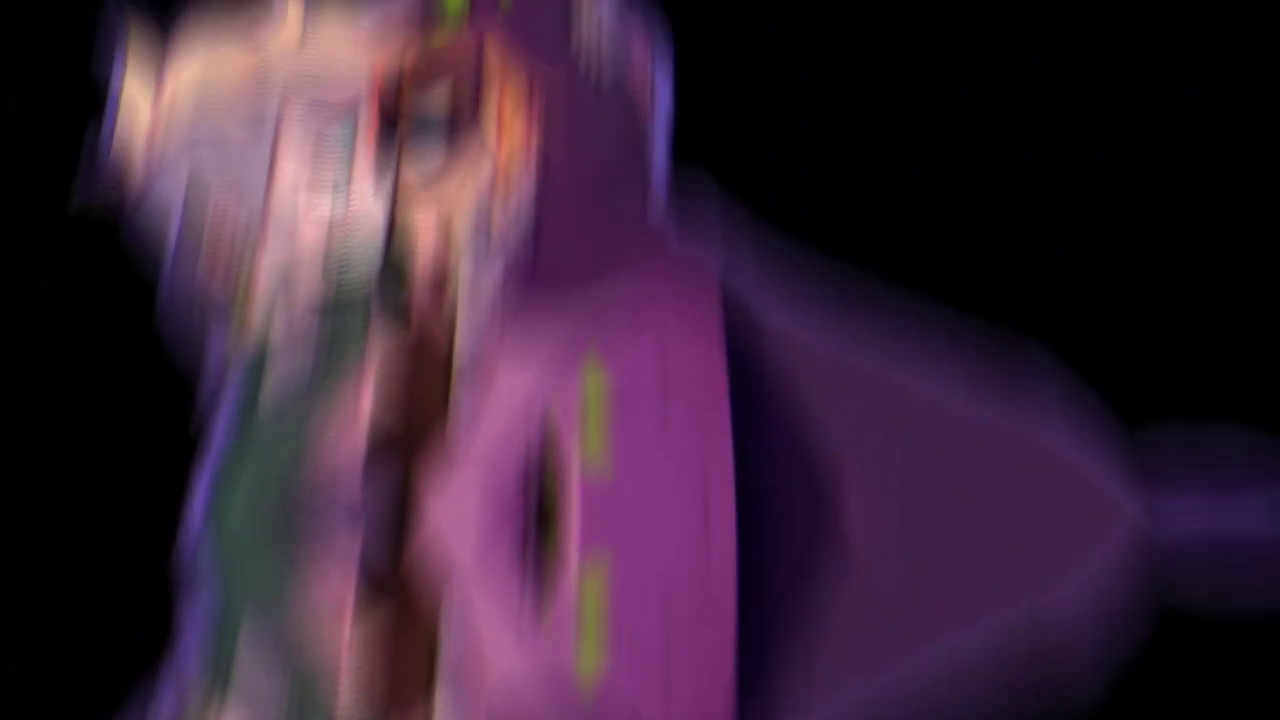